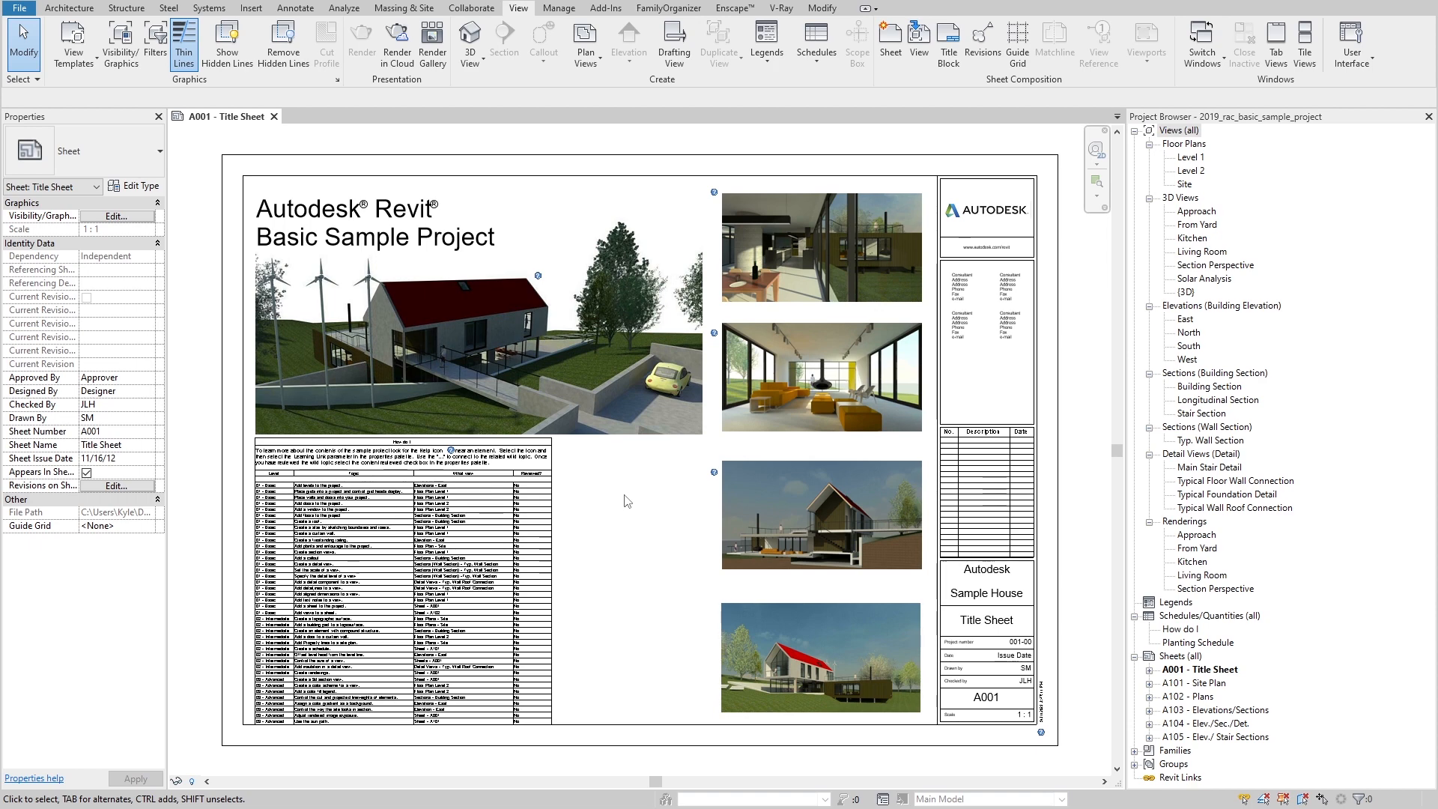
Step: Delete the How do I schedule and its help icon from the title sheet
{"action": "scroll", "coordinate": [352, 562], "scroll_direction": "up", "scroll_amount": 1}
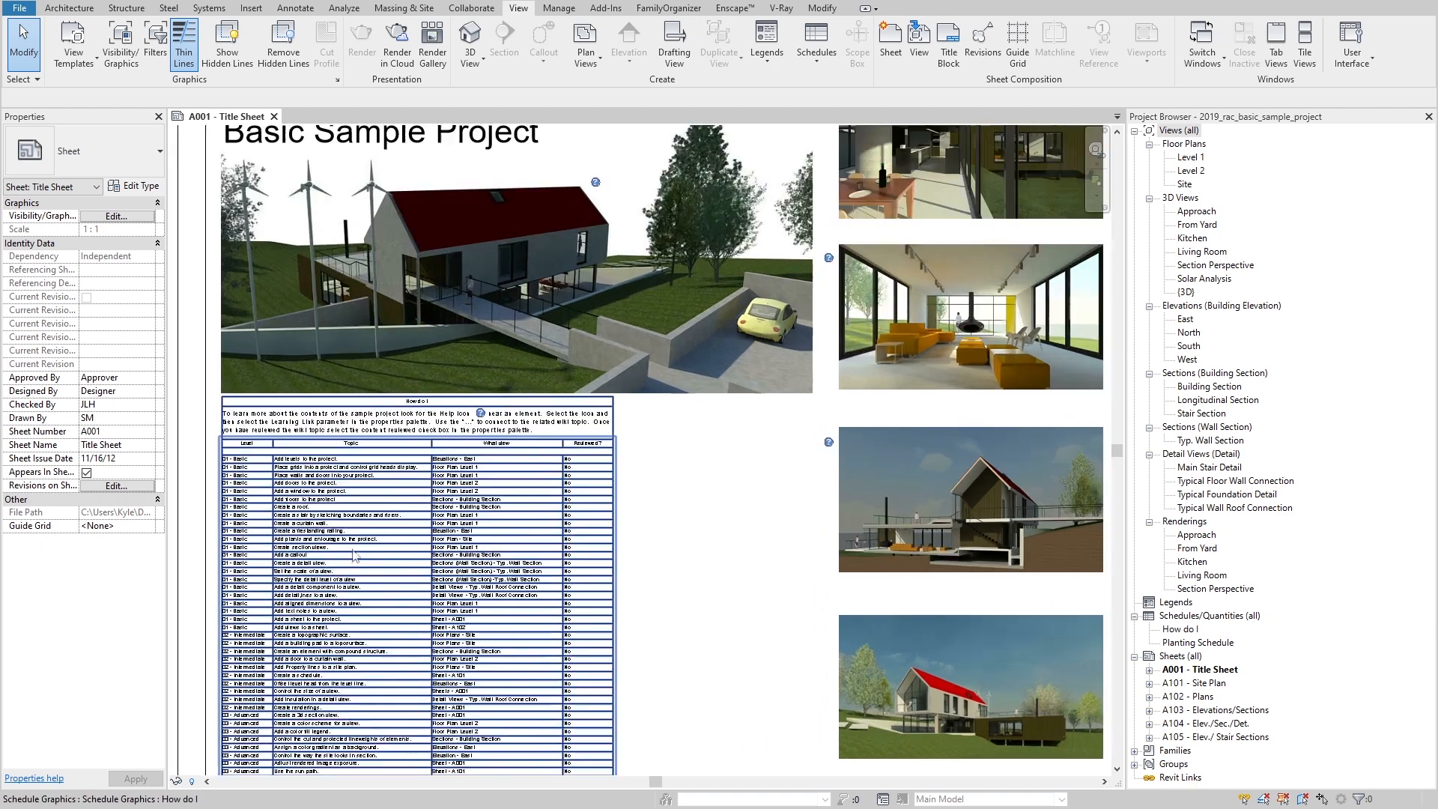
{"action": "left_click", "coordinate": [479, 413]}
{"action": "scroll", "coordinate": [488, 418], "scroll_direction": "down", "scroll_amount": 1}
{"action": "left_click", "coordinate": [517, 457]}
{"action": "left_click", "coordinate": [622, 521]}
{"action": "left_click_drag", "start_coordinate": [637, 547], "coordinate": [477, 411]}
{"action": "key", "text": "Delete"}
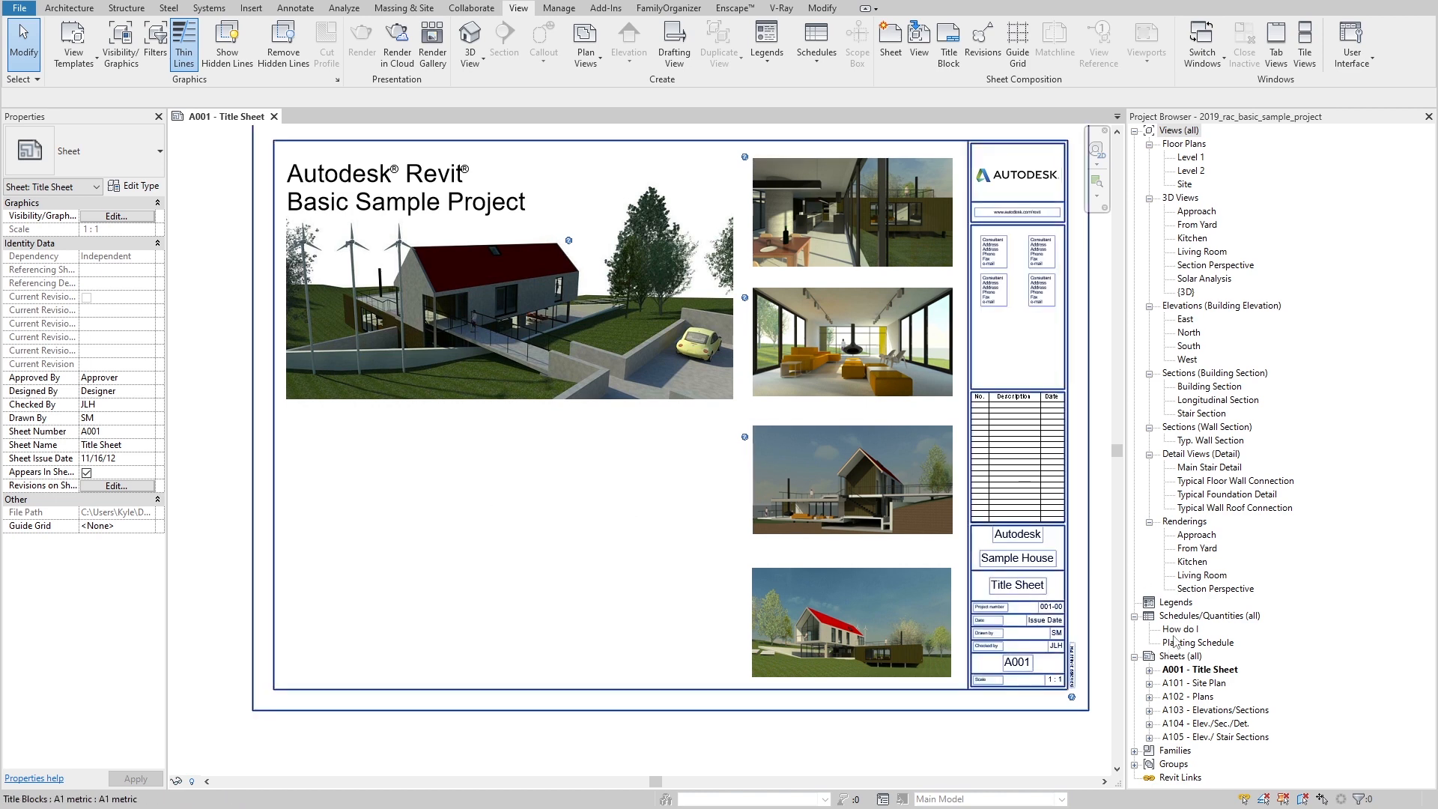
Step: Expand sheets A001 and A101 in the project browser and start a new sheet list schedule
{"action": "left_click", "coordinate": [1189, 618]}
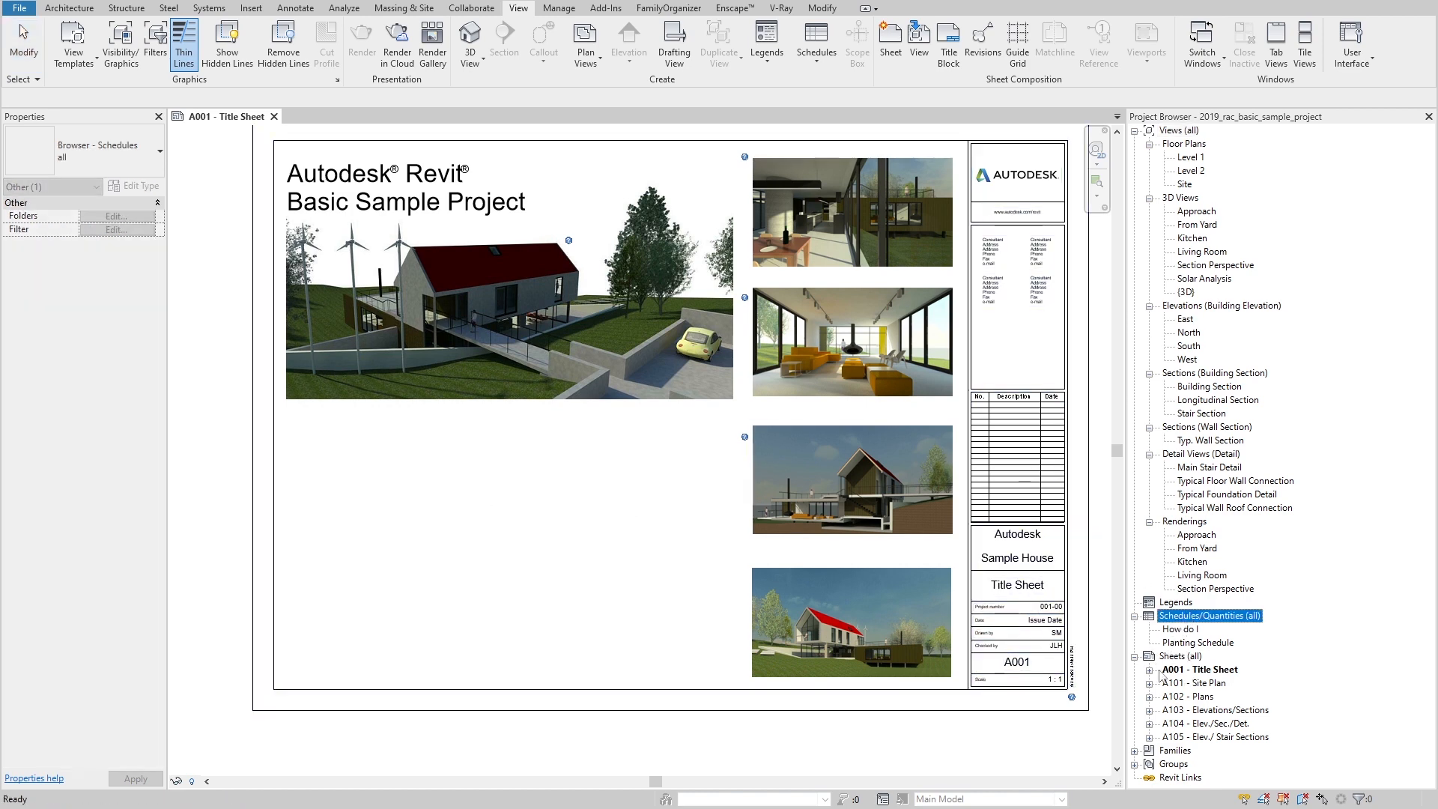
{"action": "left_click", "coordinate": [1150, 670]}
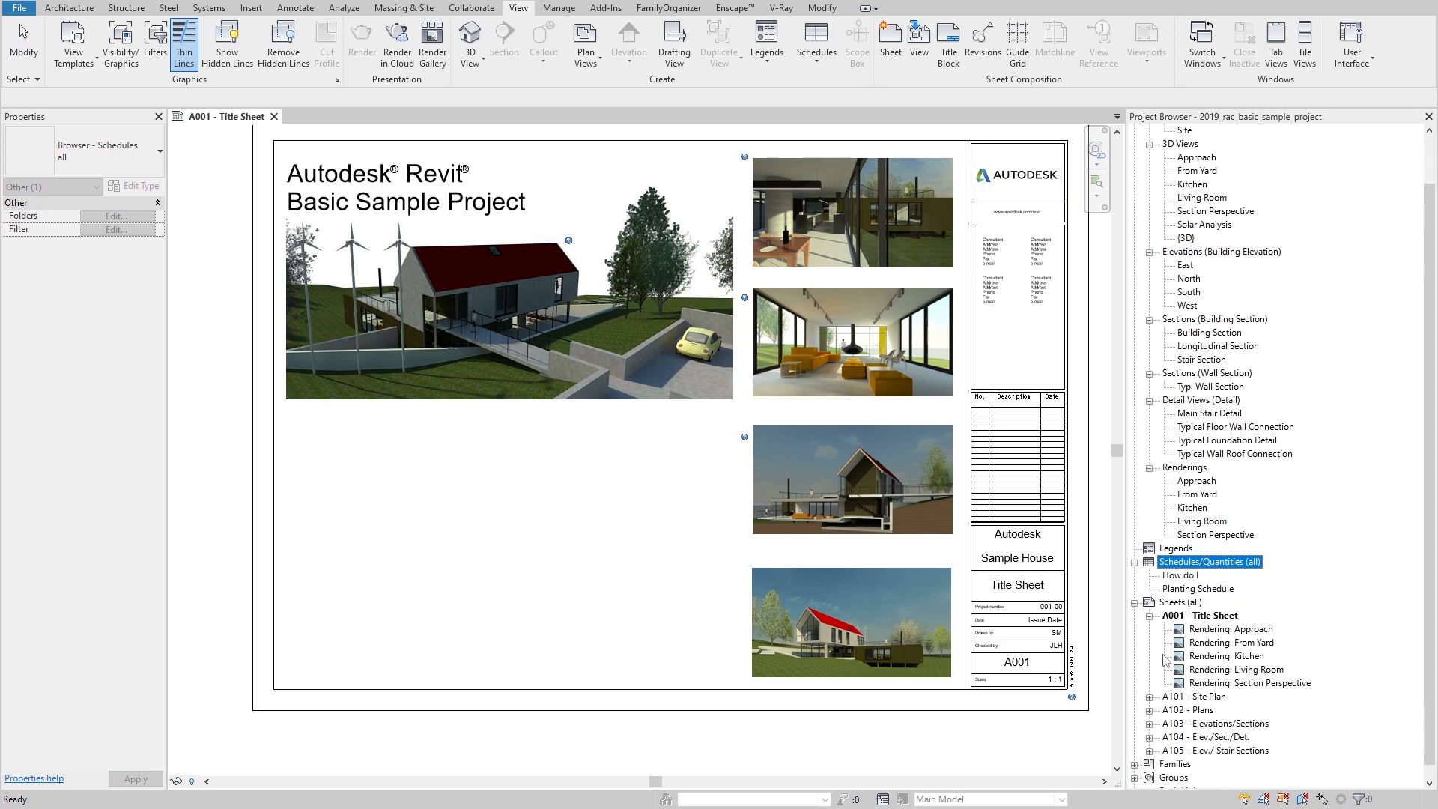
{"action": "left_click", "coordinate": [1150, 698]}
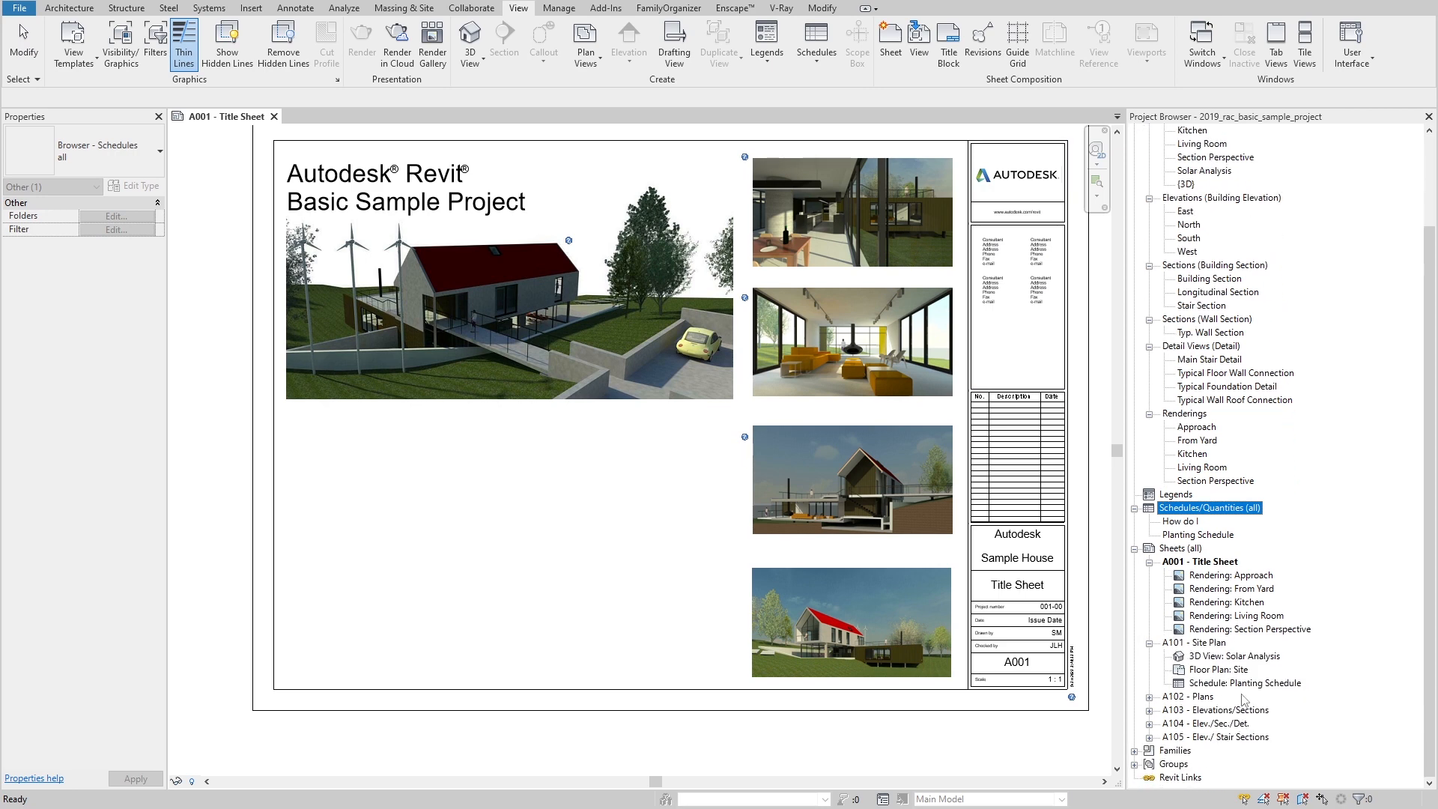
{"action": "right_click", "coordinate": [1182, 512]}
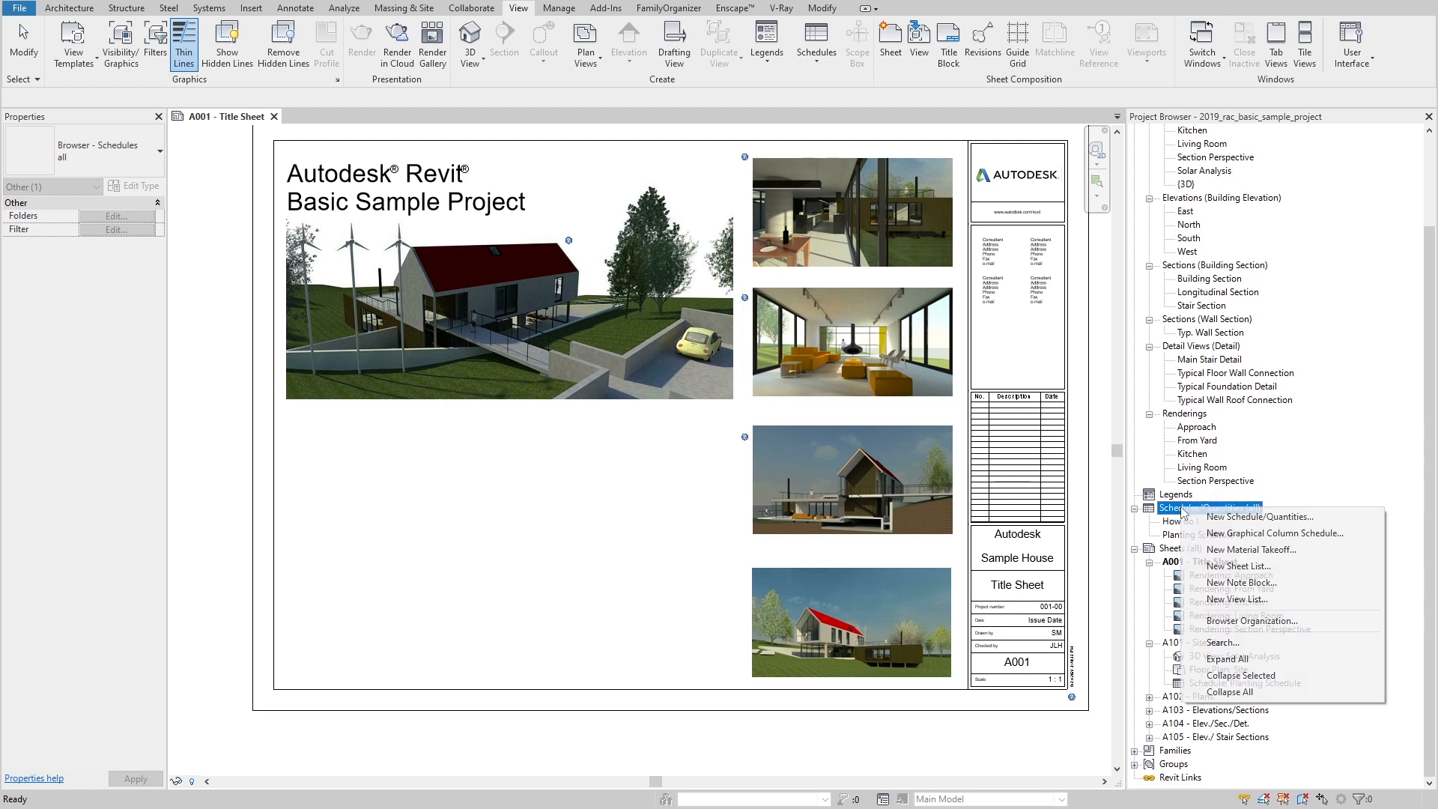
{"action": "left_click", "coordinate": [1232, 567]}
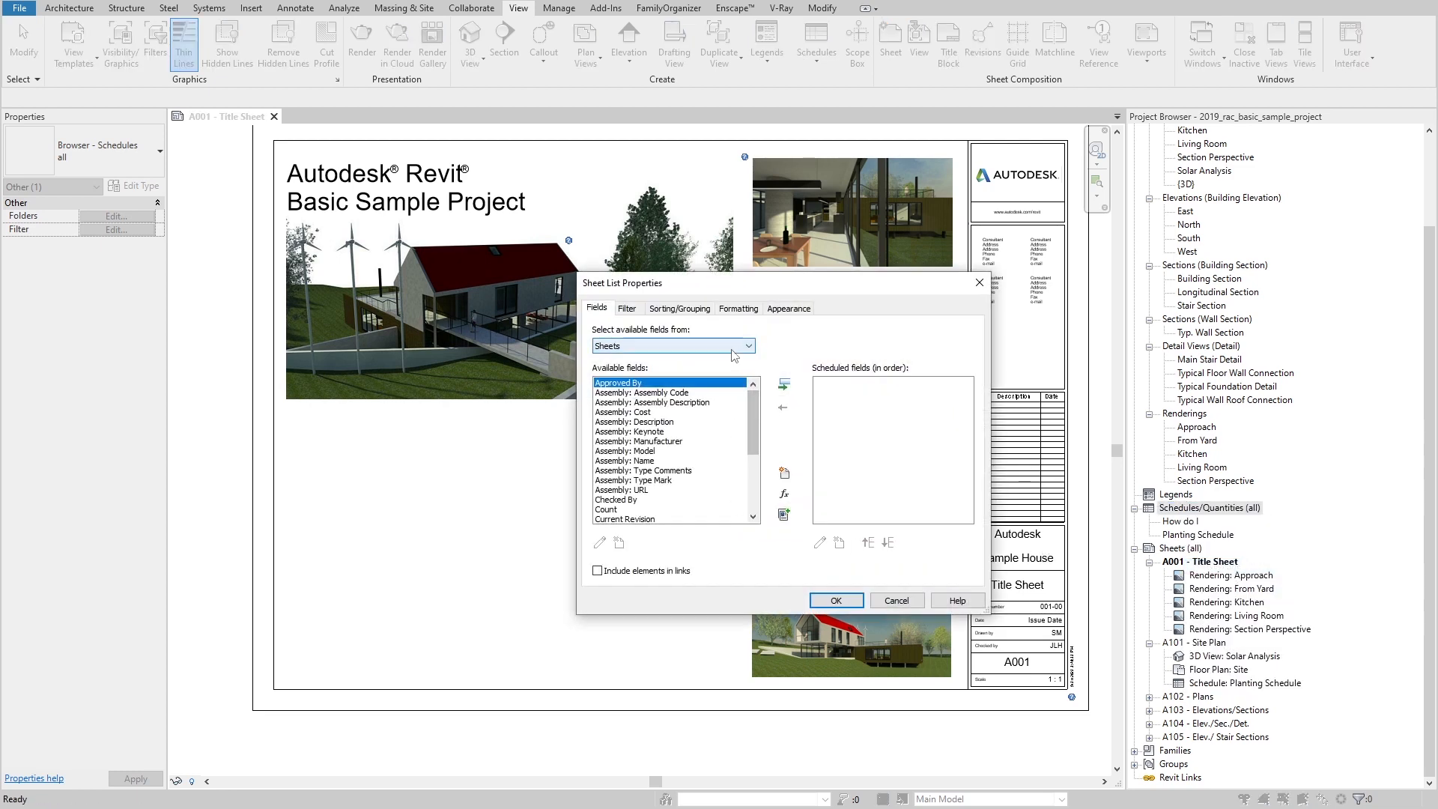
Step: Add the Sheet Name and Sheet Number fields to the sheet list, with Sheet Number first
{"action": "left_click_drag", "start_coordinate": [749, 411], "coordinate": [753, 479]}
{"action": "left_click", "coordinate": [627, 501]}
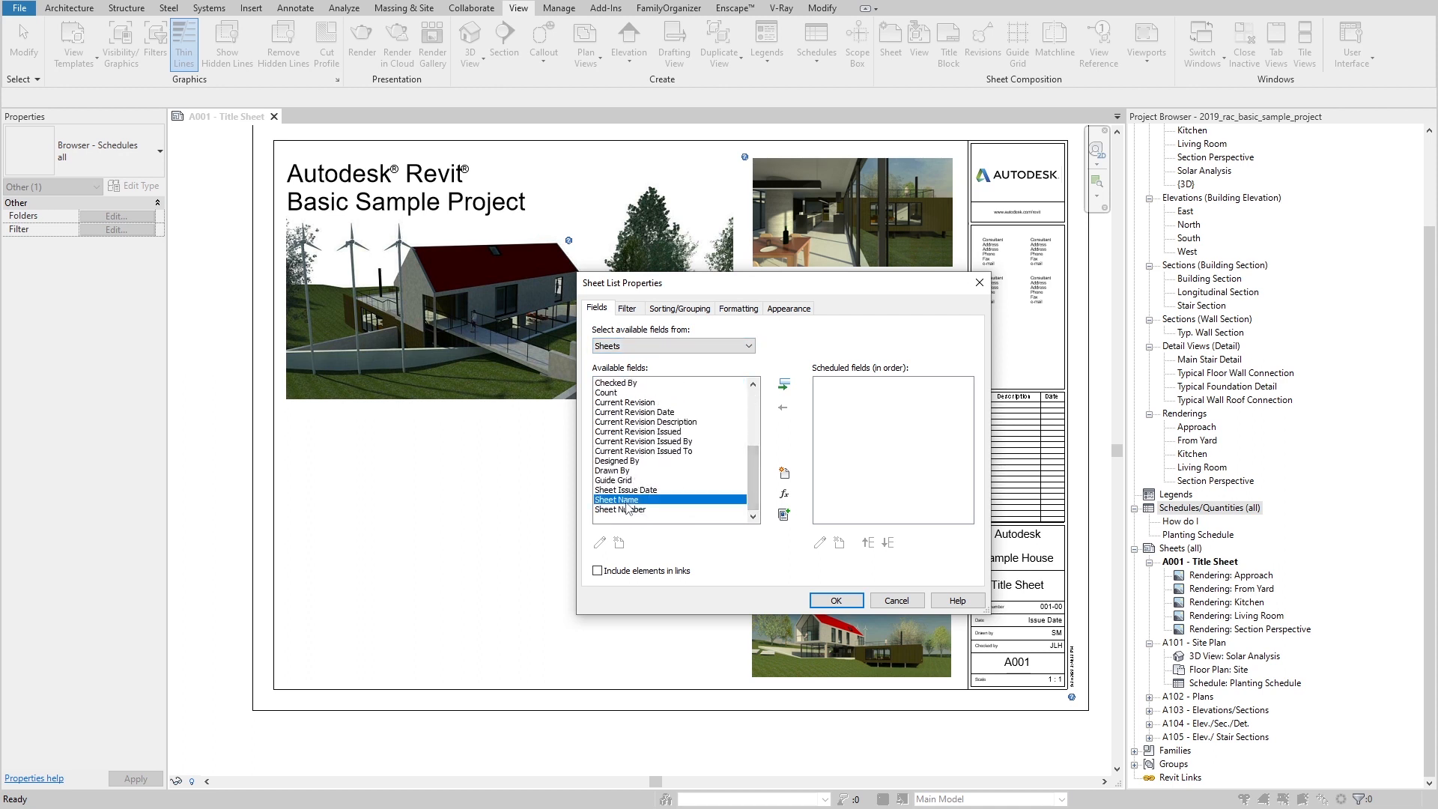
{"action": "left_click", "coordinate": [630, 510], "text": "shift"}
{"action": "left_click", "coordinate": [784, 384]}
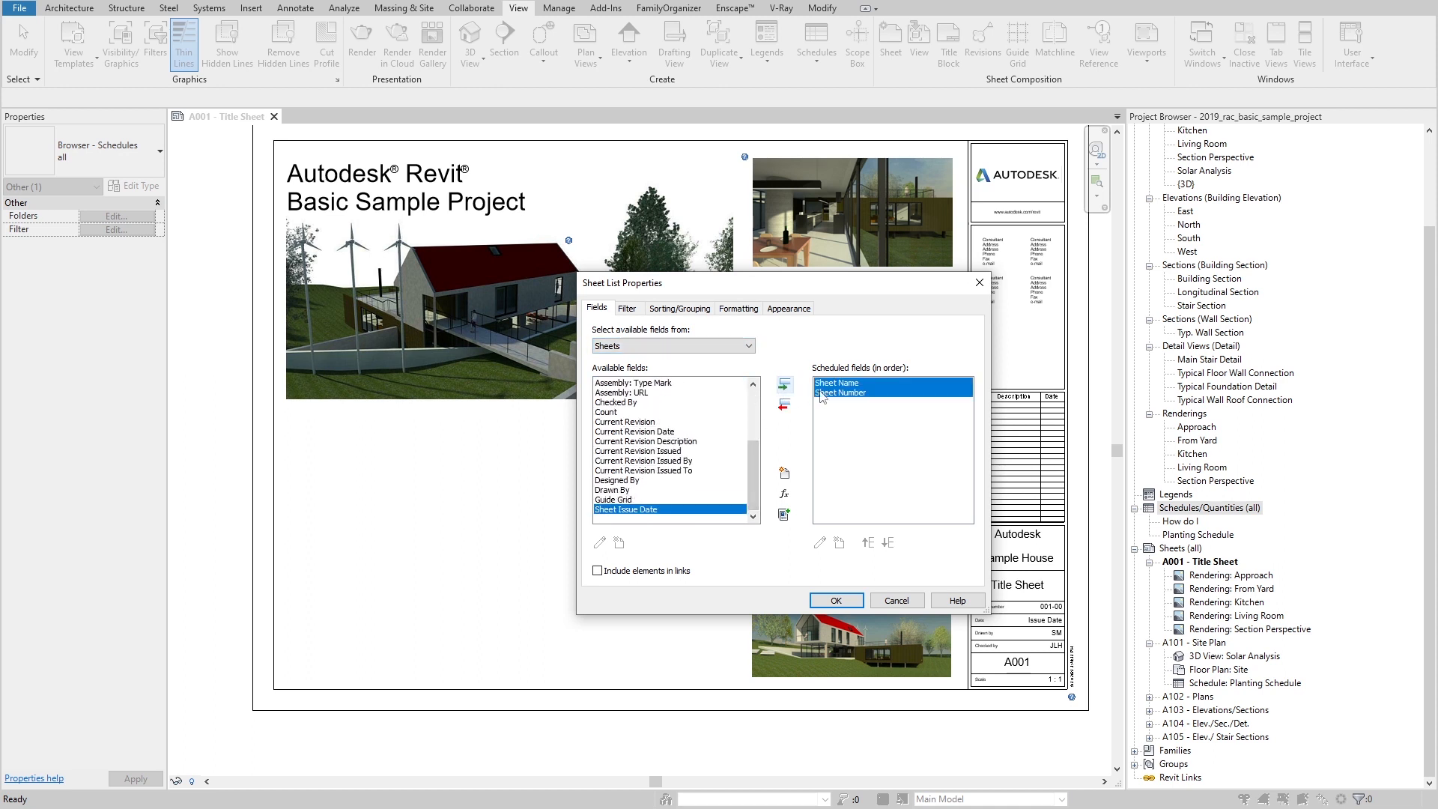
{"action": "left_click", "coordinate": [868, 542]}
{"action": "left_click", "coordinate": [837, 392]}
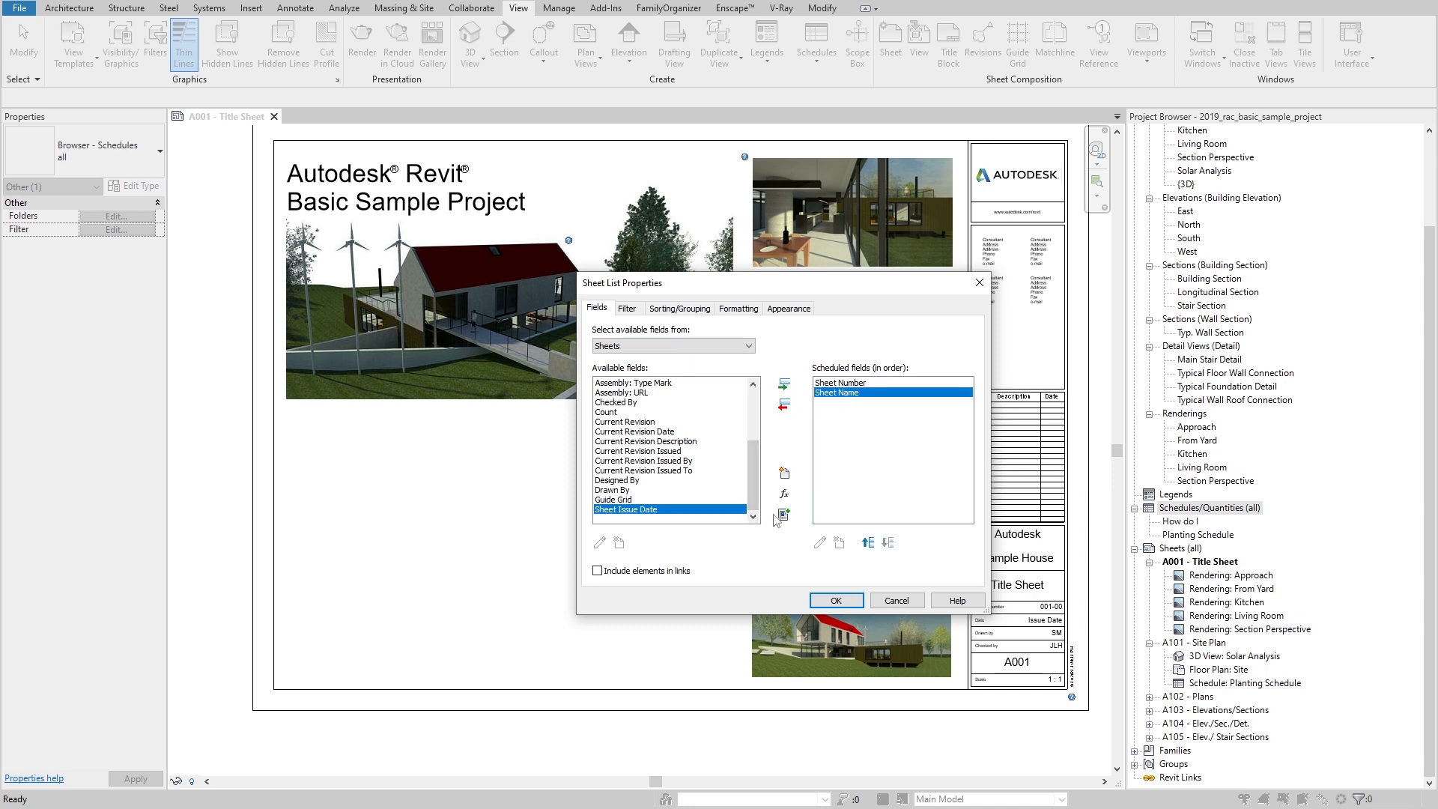
Step: Add the Current Revision and Current Revision Description fields after Sheet Name
{"action": "mouse_move", "coordinate": [753, 473]}
{"action": "left_mouse_down"}
{"action": "mouse_move", "coordinate": [752, 396]}
{"action": "mouse_move", "coordinate": [750, 450]}
{"action": "left_mouse_up"}
{"action": "left_click", "coordinate": [655, 423]}
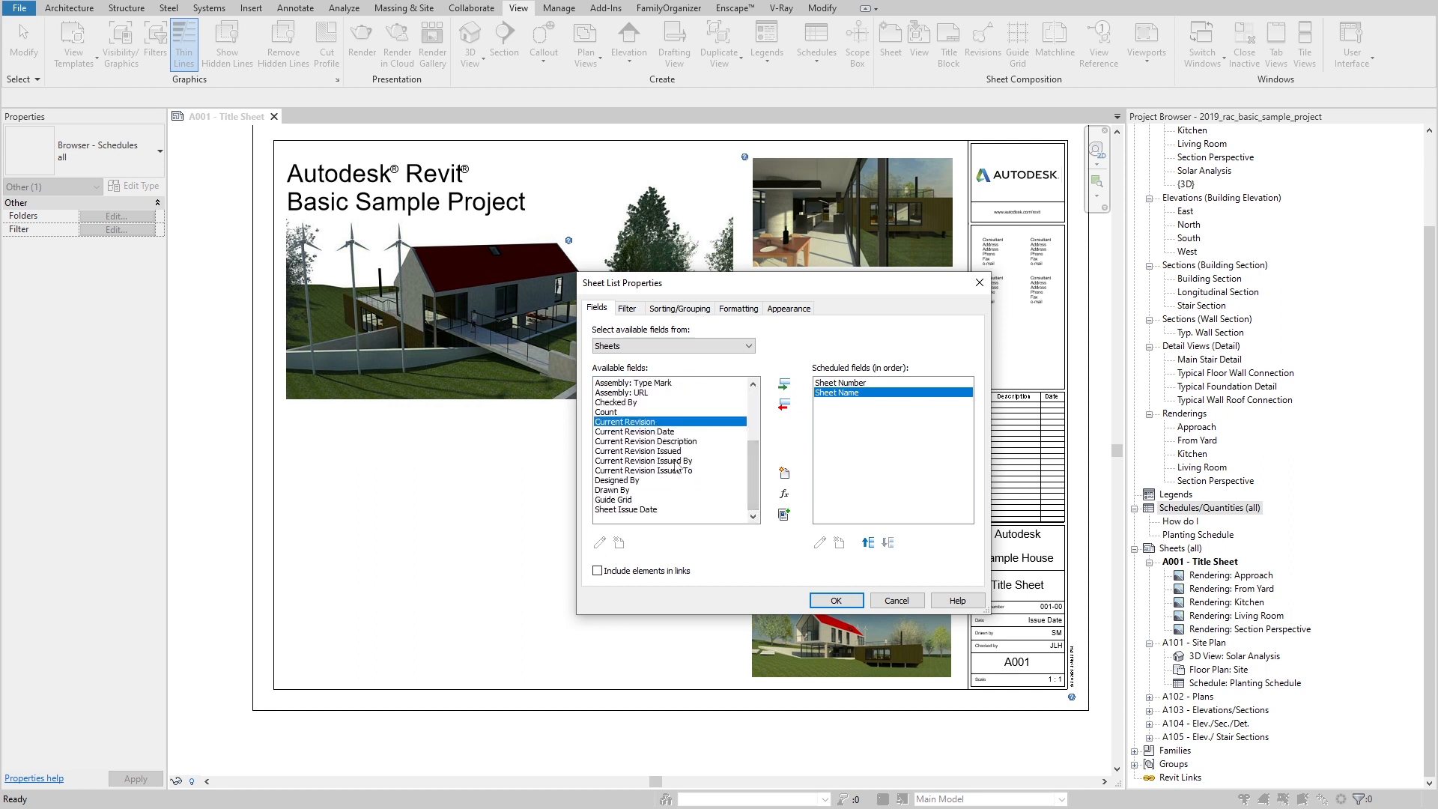
{"action": "left_click", "coordinate": [784, 385]}
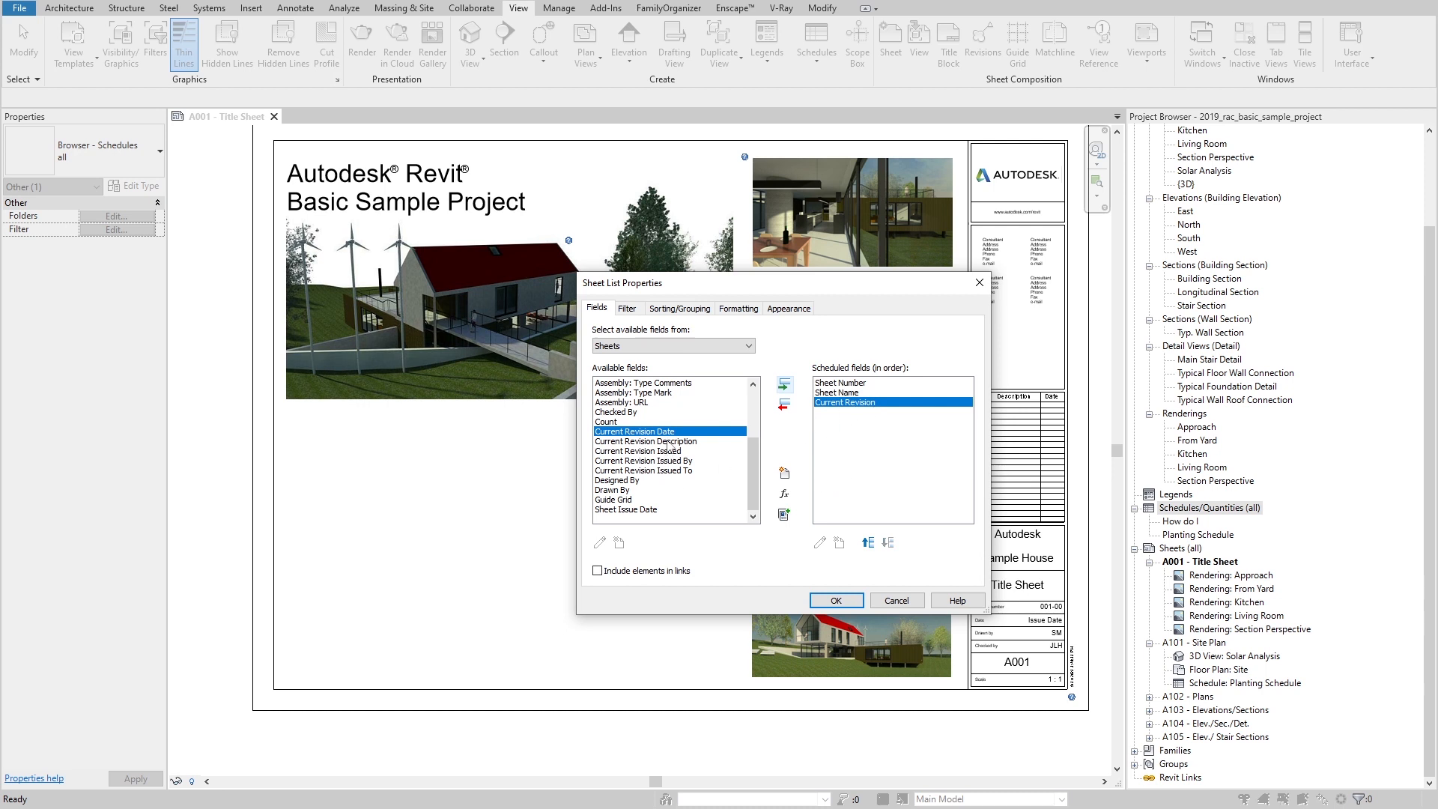
{"action": "left_click", "coordinate": [643, 441]}
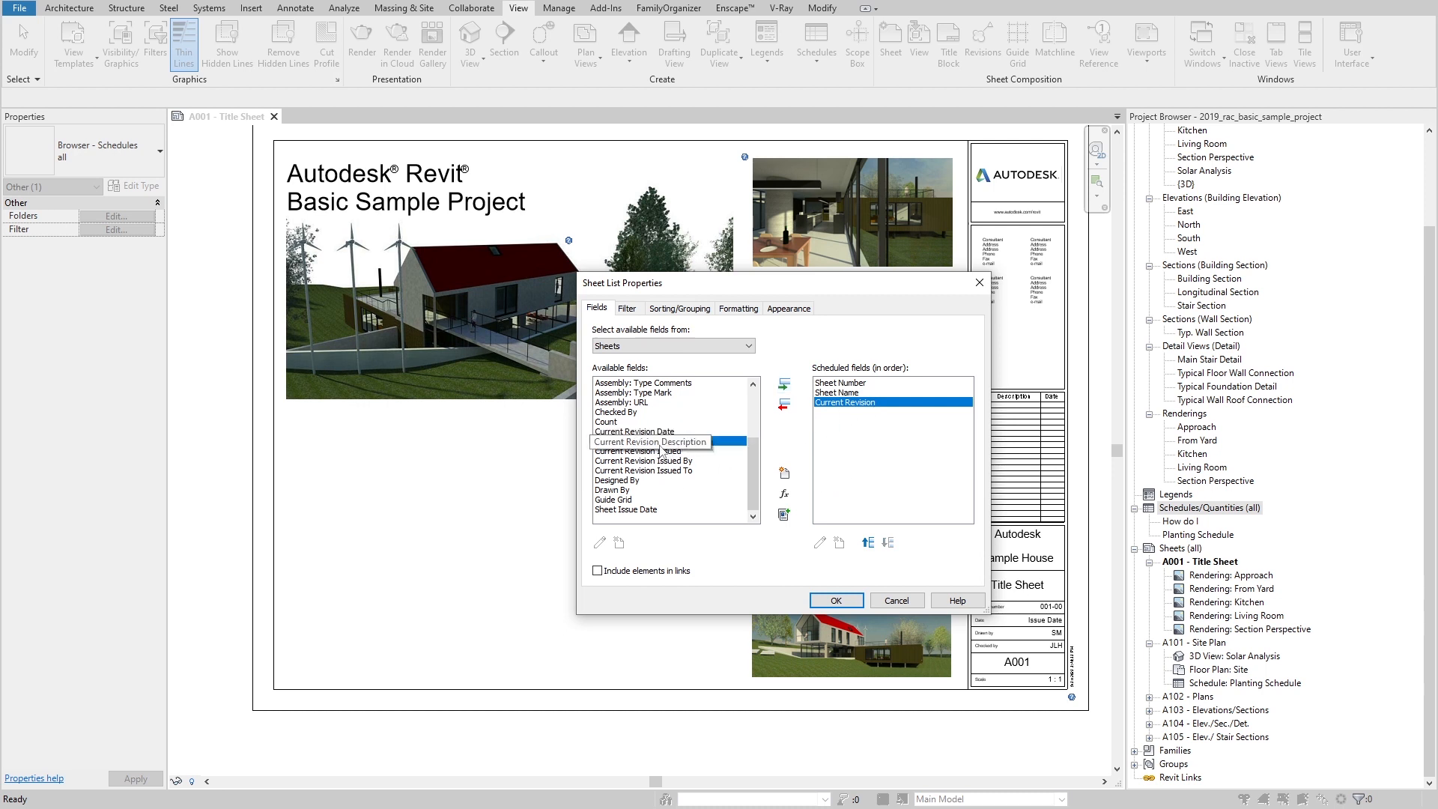
{"action": "left_click", "coordinate": [785, 385]}
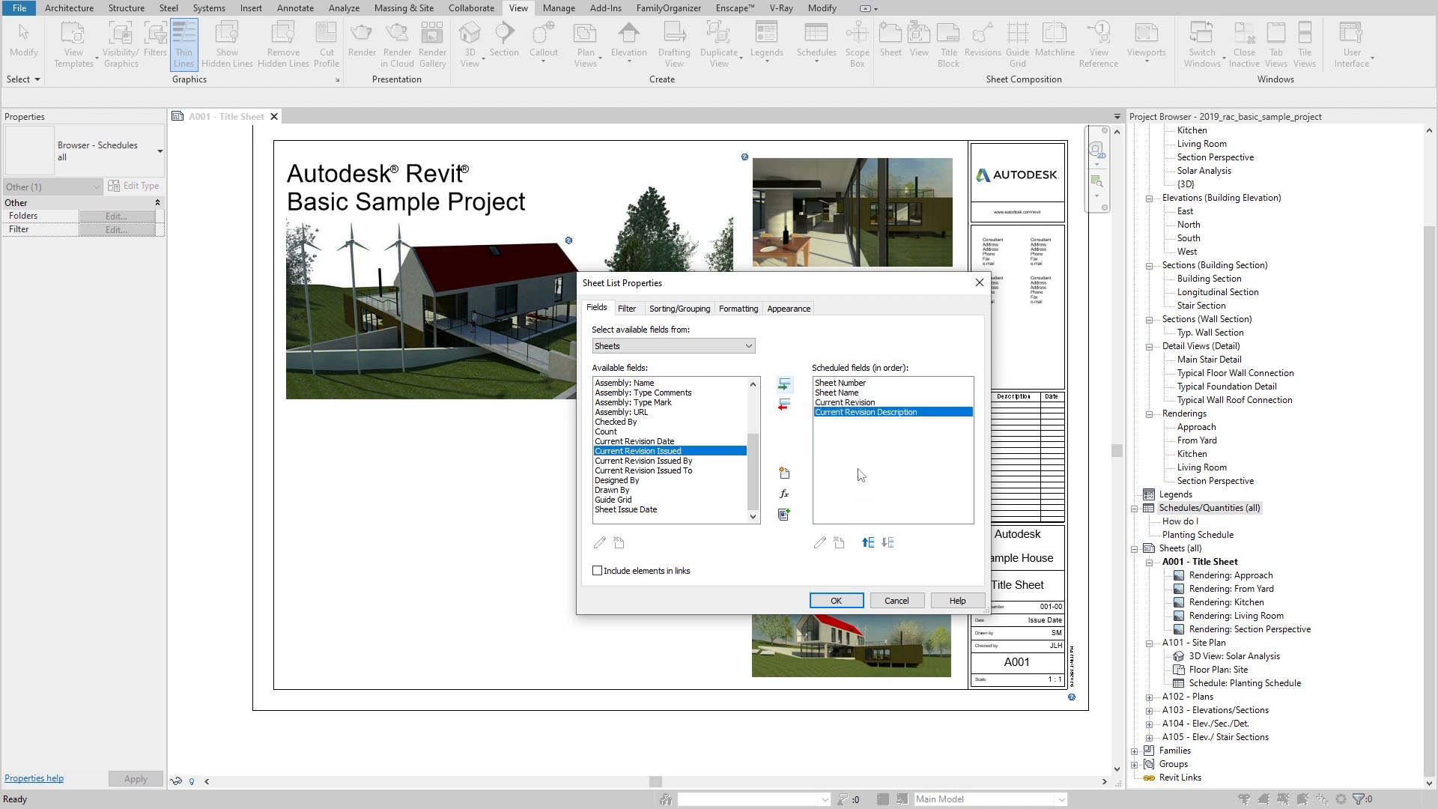
Step: Sort the sheet list by Sheet Number and create the schedule
{"action": "left_click", "coordinate": [669, 310]}
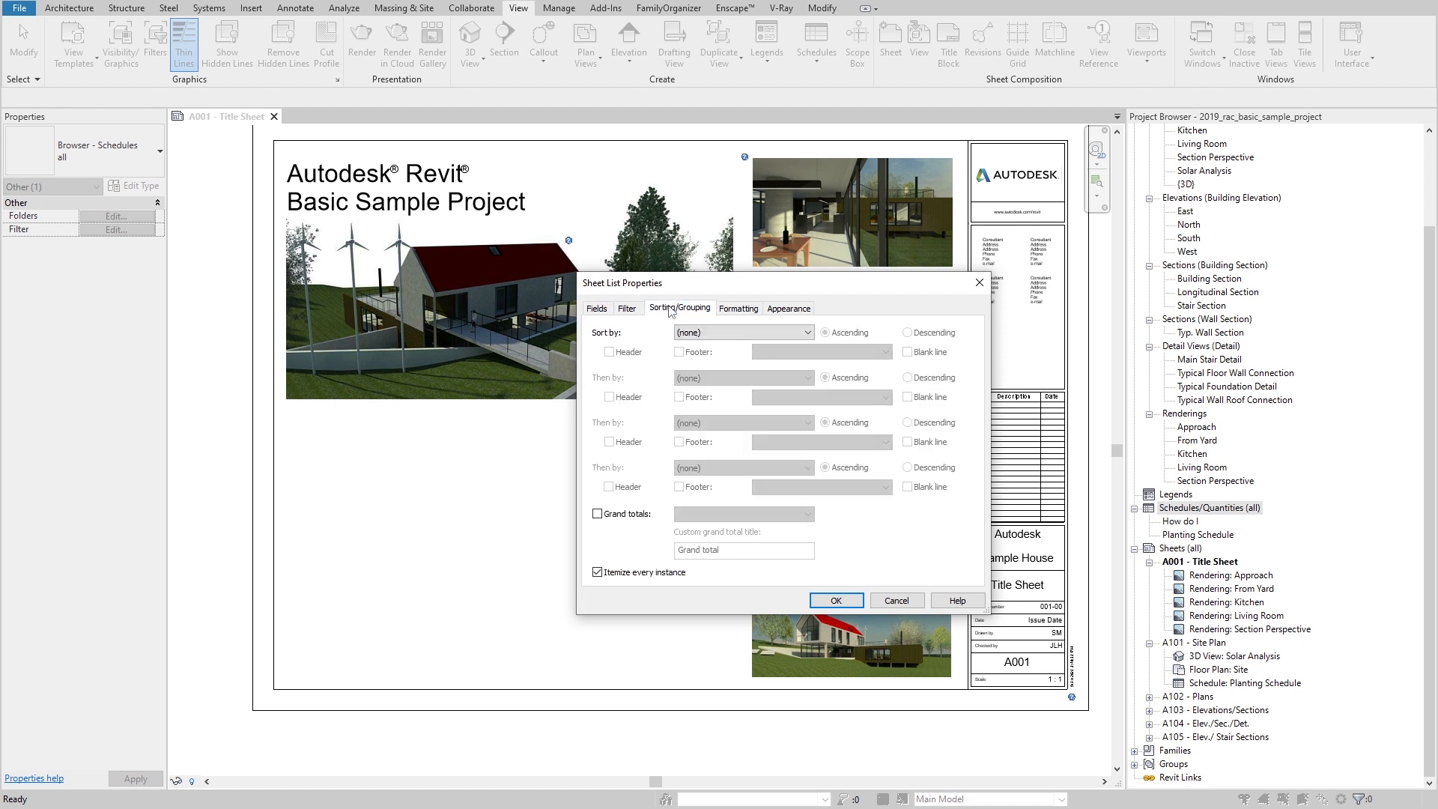
{"action": "left_click", "coordinate": [731, 332]}
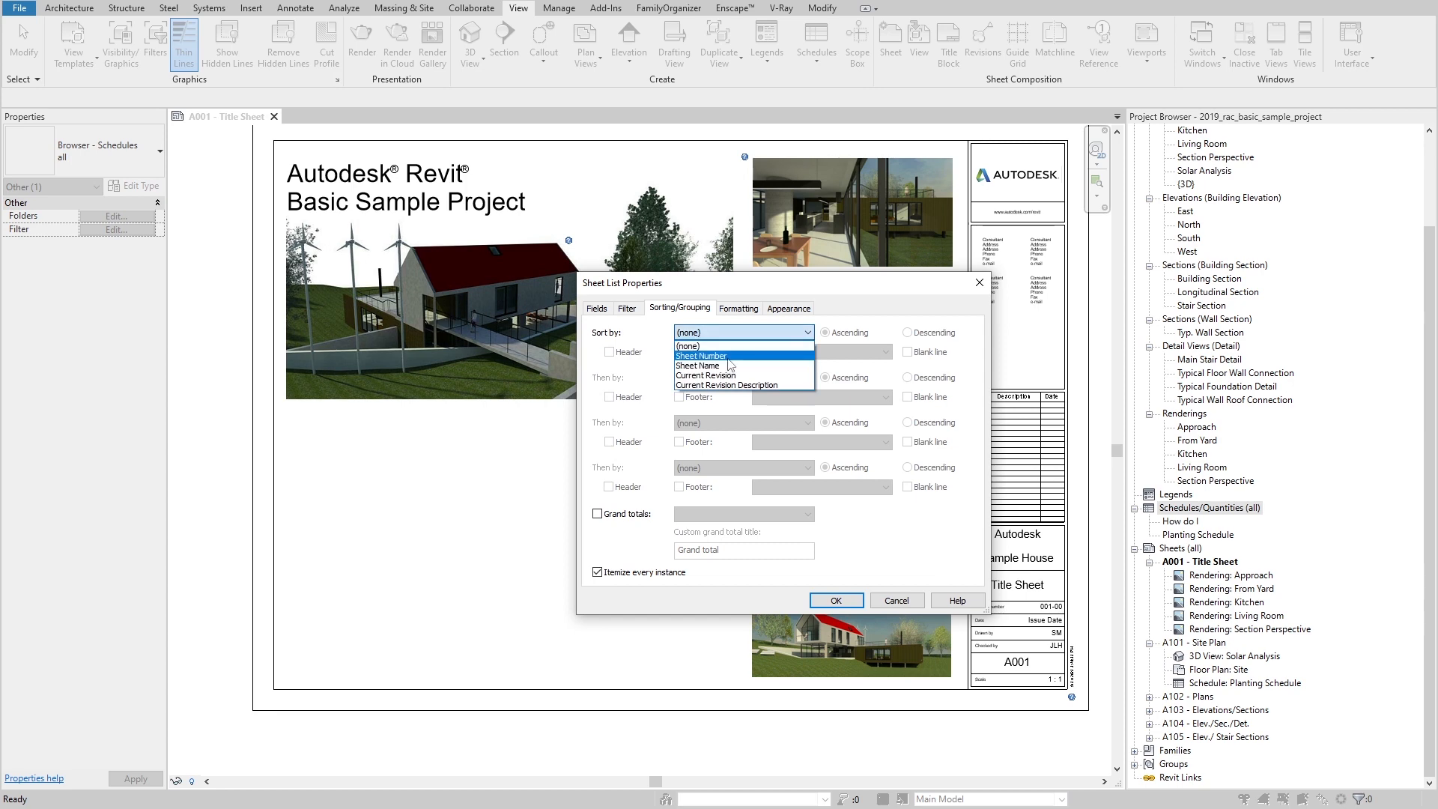
{"action": "left_click", "coordinate": [728, 356]}
{"action": "left_click", "coordinate": [817, 602]}
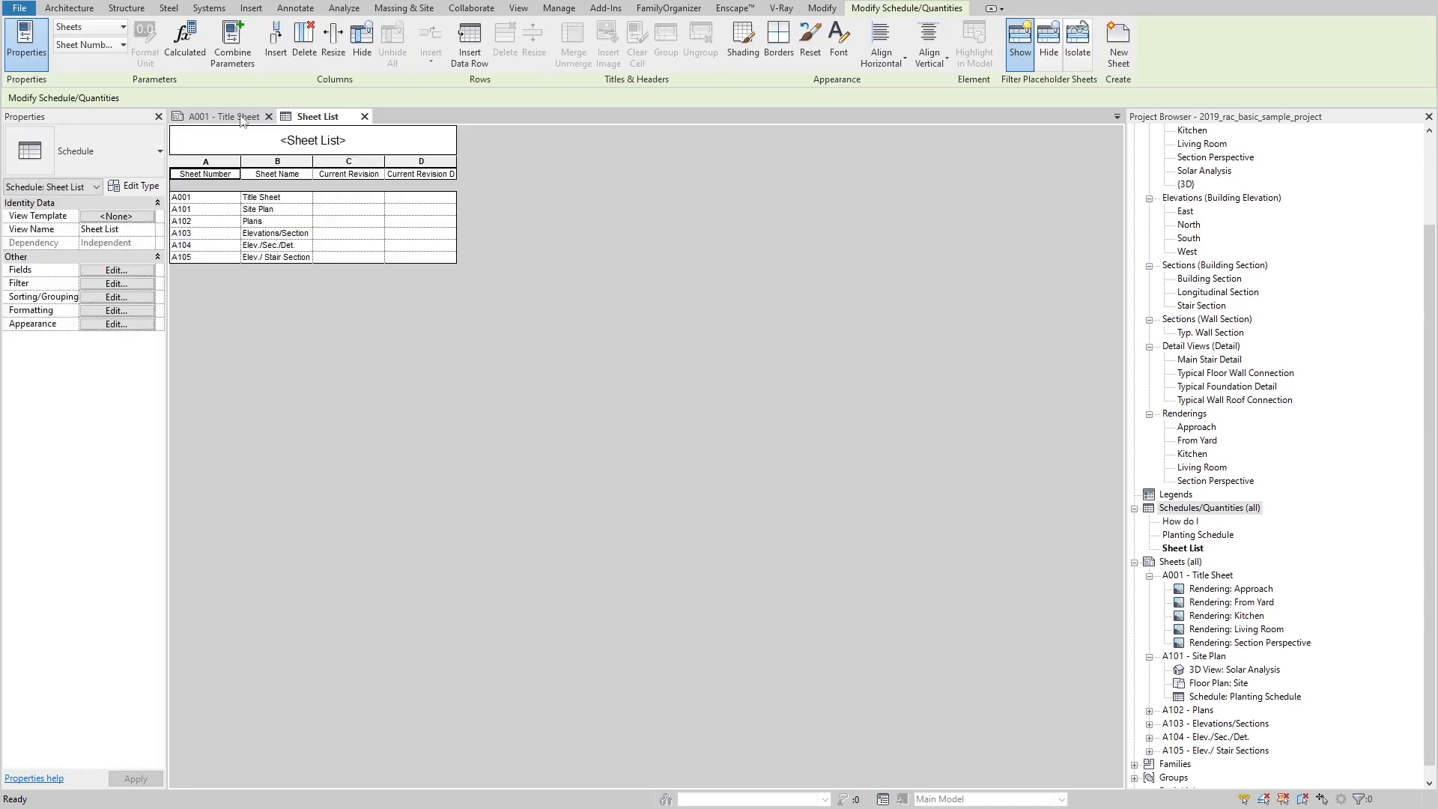
Step: Place the Sheet List schedule on the A001 title sheet, in the empty area below the large exterior rendering
{"action": "left_click", "coordinate": [238, 118]}
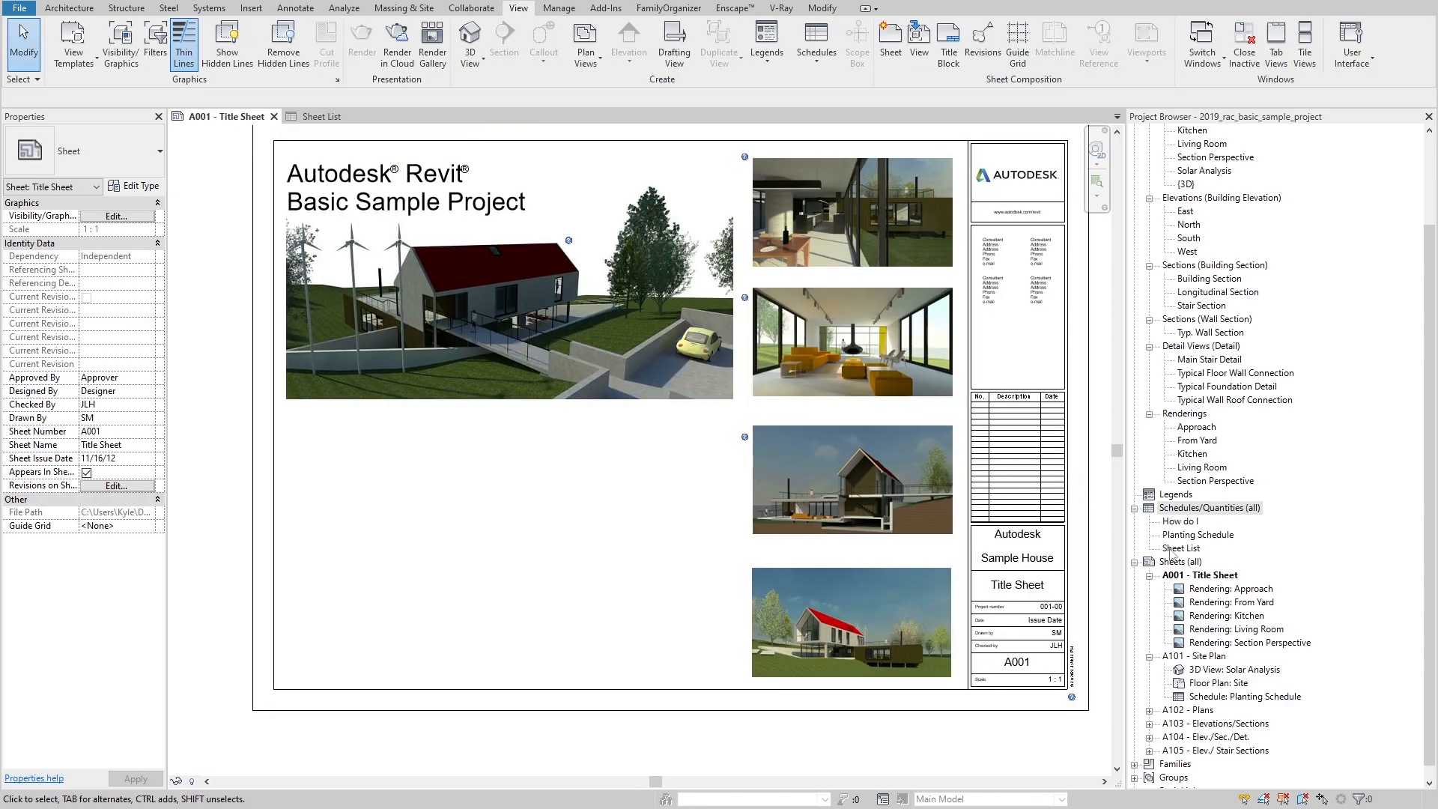
{"action": "left_click_drag", "start_coordinate": [587, 480], "coordinate": [456, 454]}
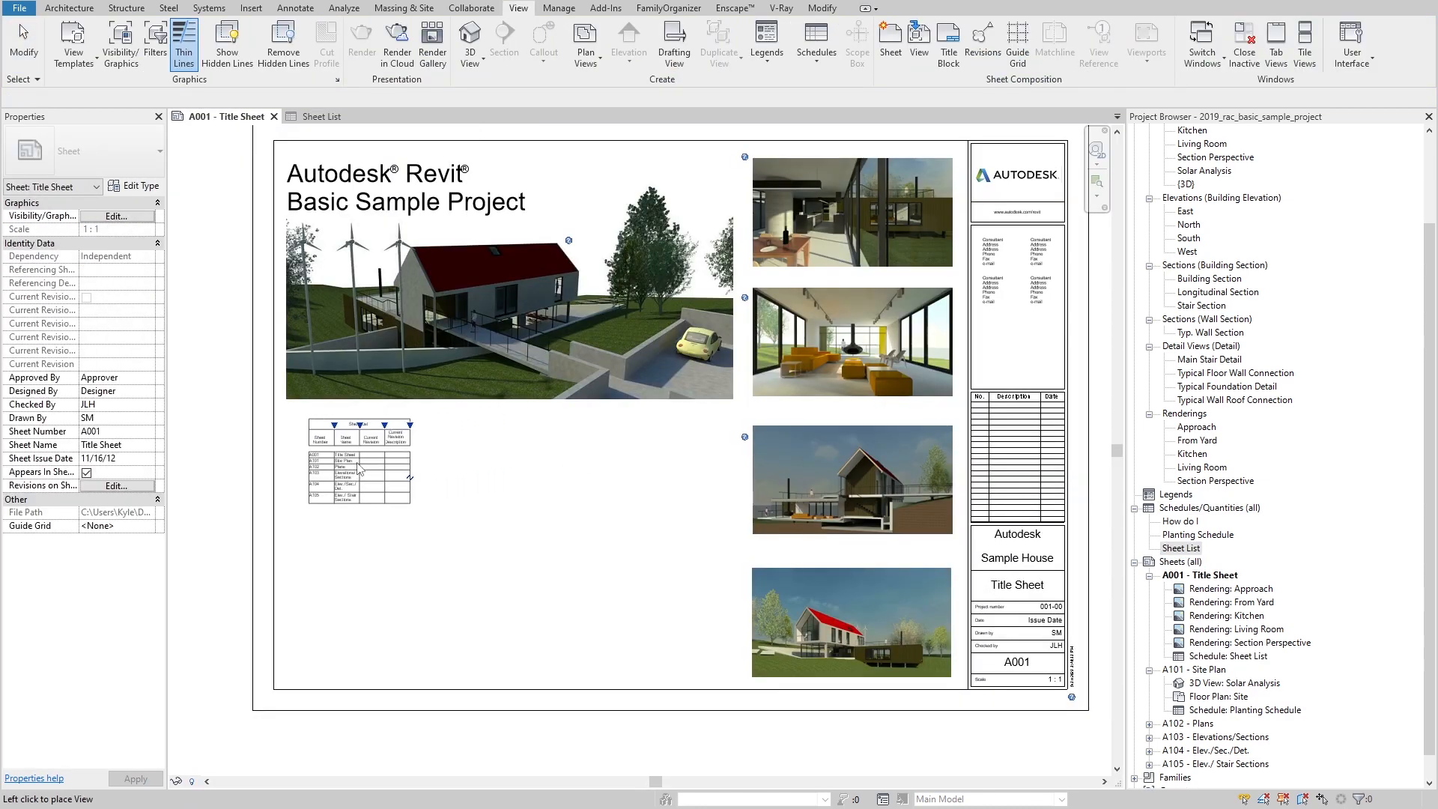
{"action": "left_click", "coordinate": [301, 418]}
Step: Widen the Sheet Name column of the placed schedule so each sheet name fits on one line
{"action": "scroll", "coordinate": [272, 433], "scroll_direction": "up", "scroll_amount": 3}
{"action": "scroll", "coordinate": [277, 449], "scroll_direction": "up", "scroll_amount": 2}
{"action": "left_click_drag", "start_coordinate": [550, 406], "coordinate": [719, 409]}
{"action": "middle_click_drag", "start_coordinate": [548, 634], "coordinate": [510, 540]}
{"action": "scroll", "coordinate": [407, 449], "scroll_direction": "up", "scroll_amount": 2}
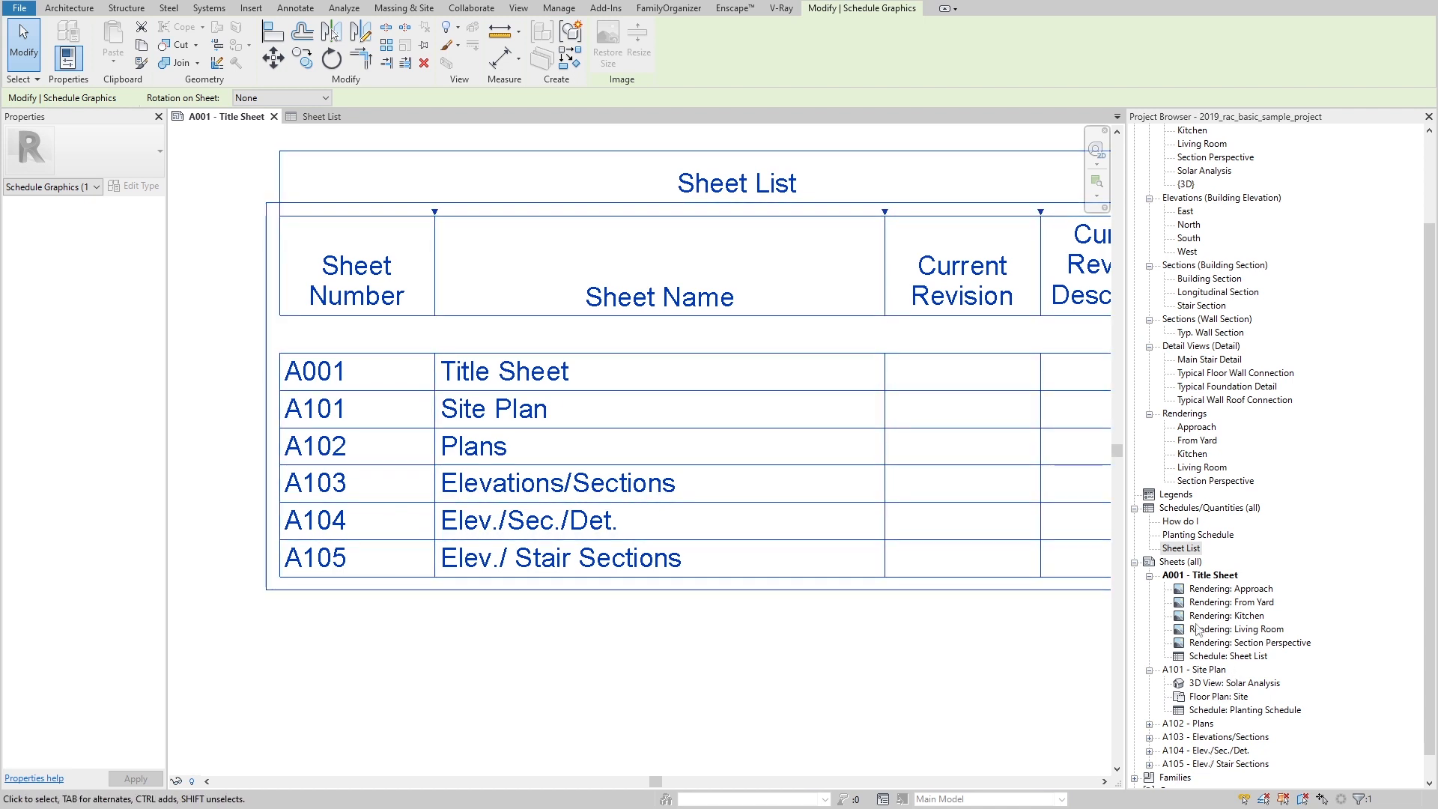
{"action": "middle_click_drag", "start_coordinate": [722, 420], "coordinate": [369, 426]}
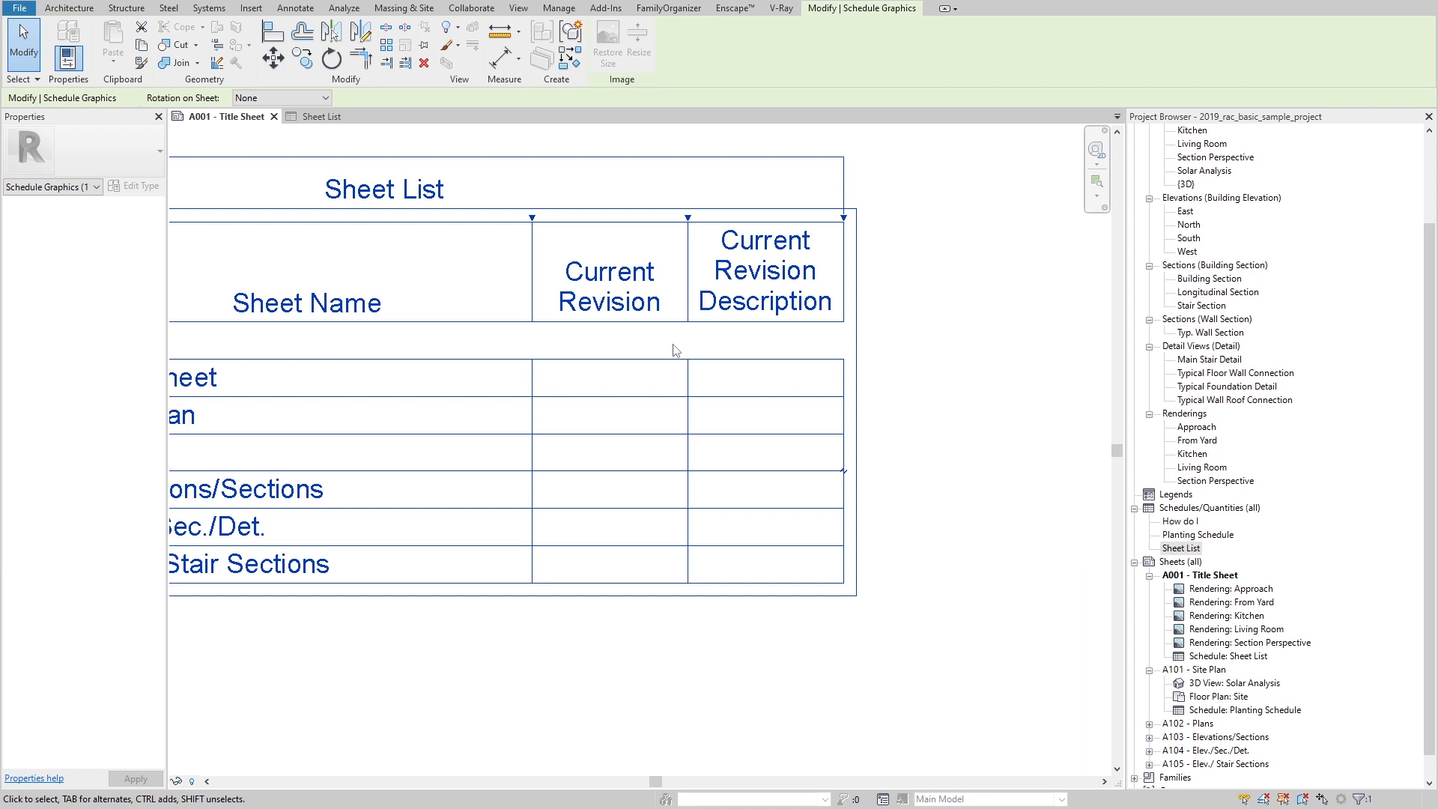
{"action": "left_click", "coordinate": [902, 378]}
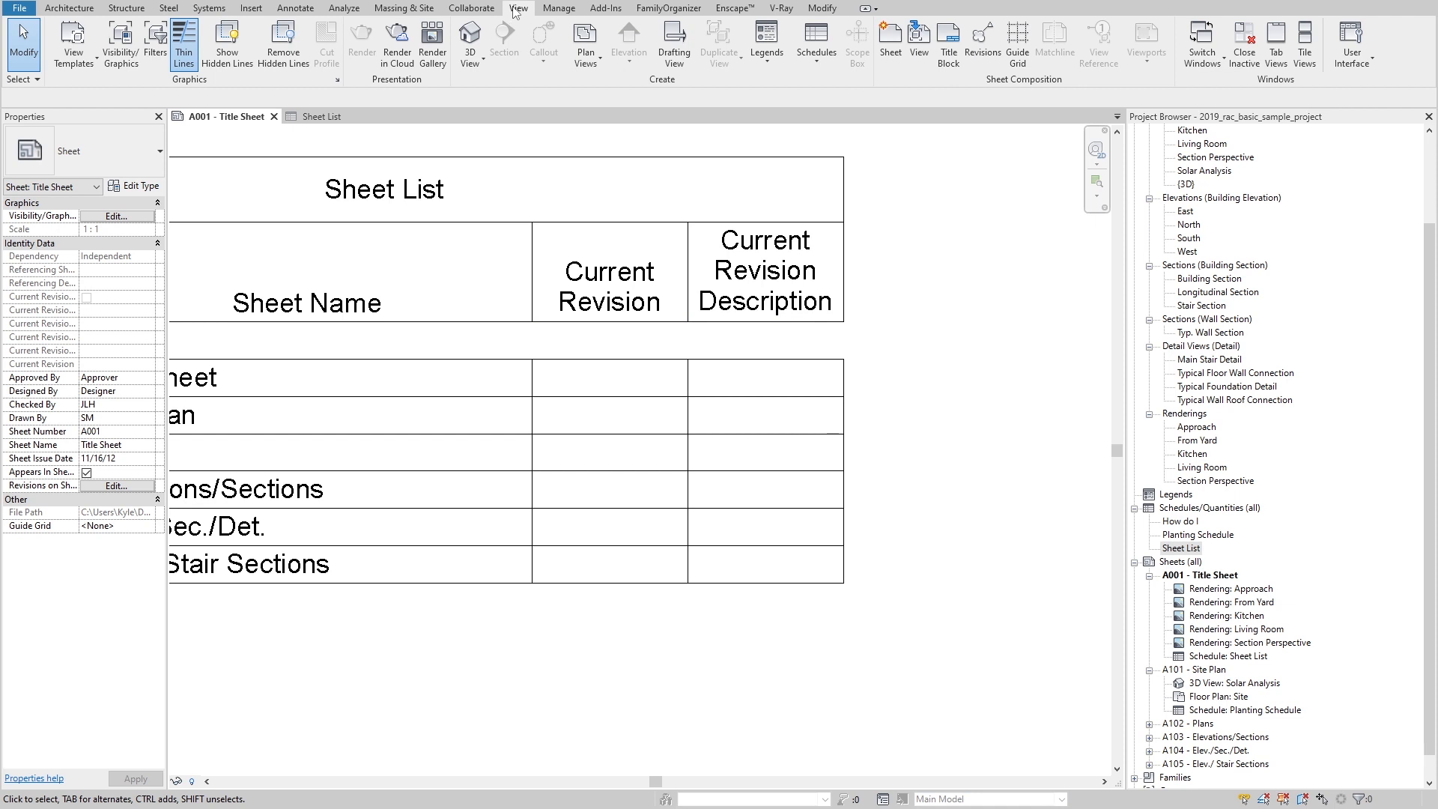
Step: Set the first sheet revision's date to 2022.01.01 and its description to 100% SCHEMATIC DESIGN
{"action": "left_click", "coordinate": [982, 60]}
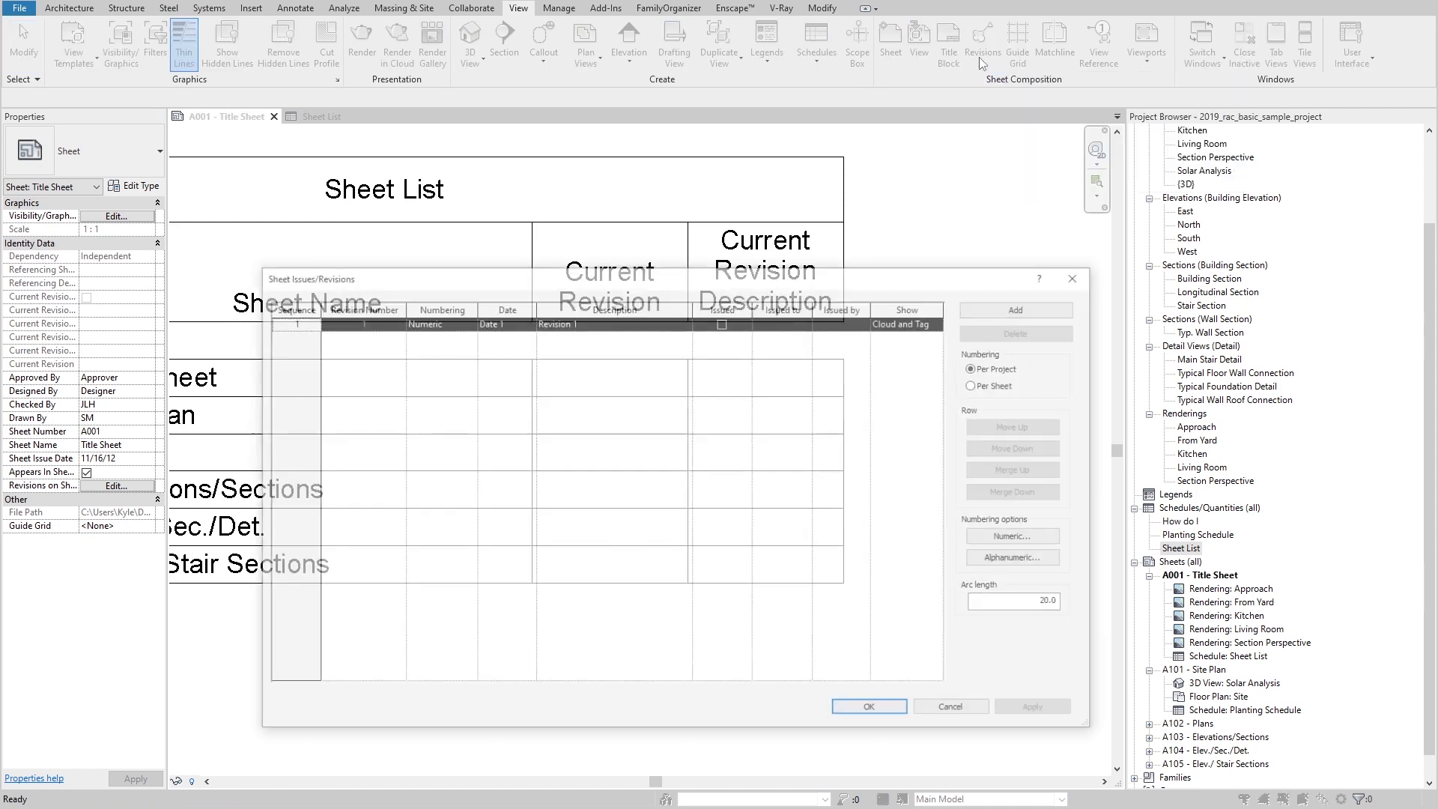
{"action": "left_click_drag", "start_coordinate": [571, 264], "coordinate": [577, 334]}
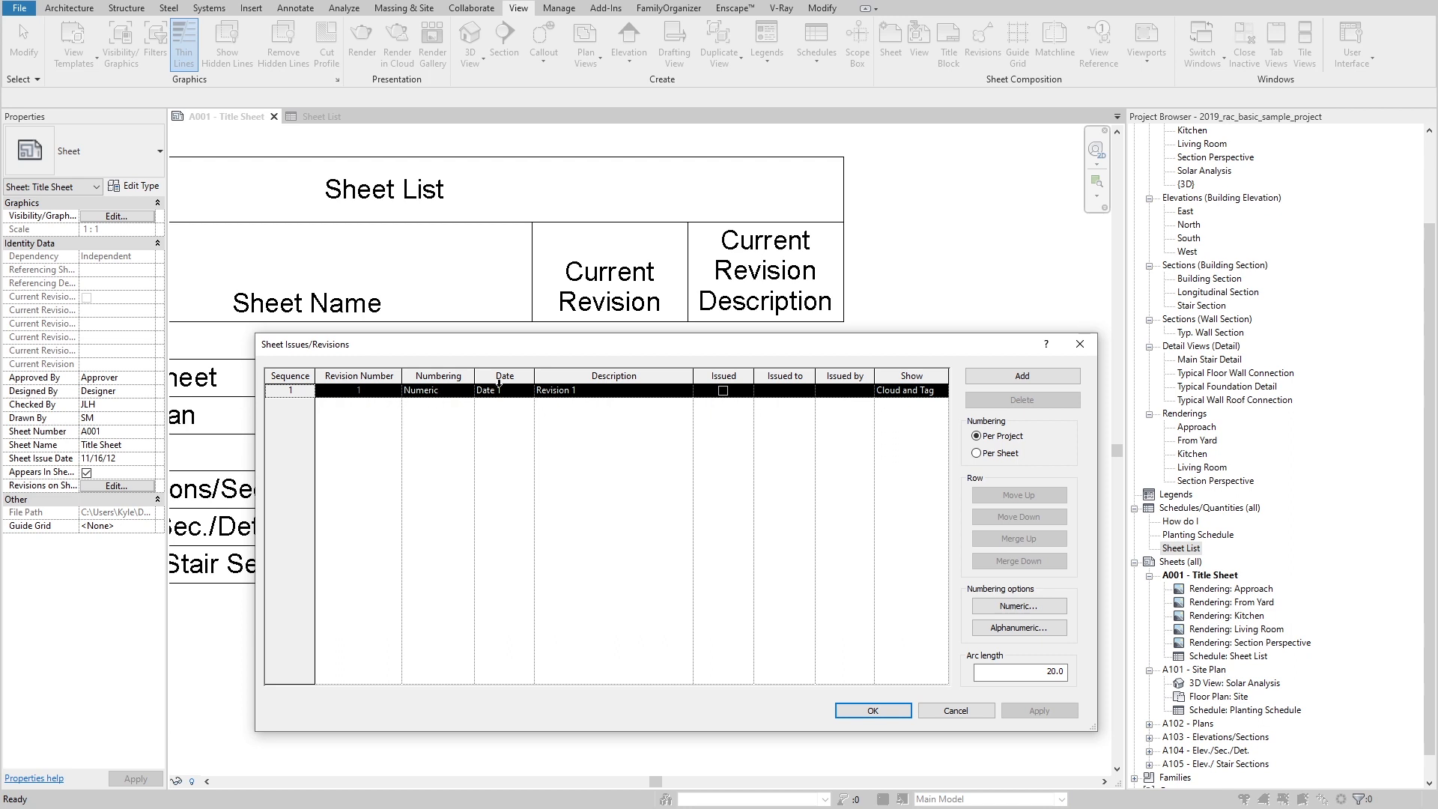
{"action": "left_click", "coordinate": [515, 392]}
{"action": "type", "text": "2022.01.01"}
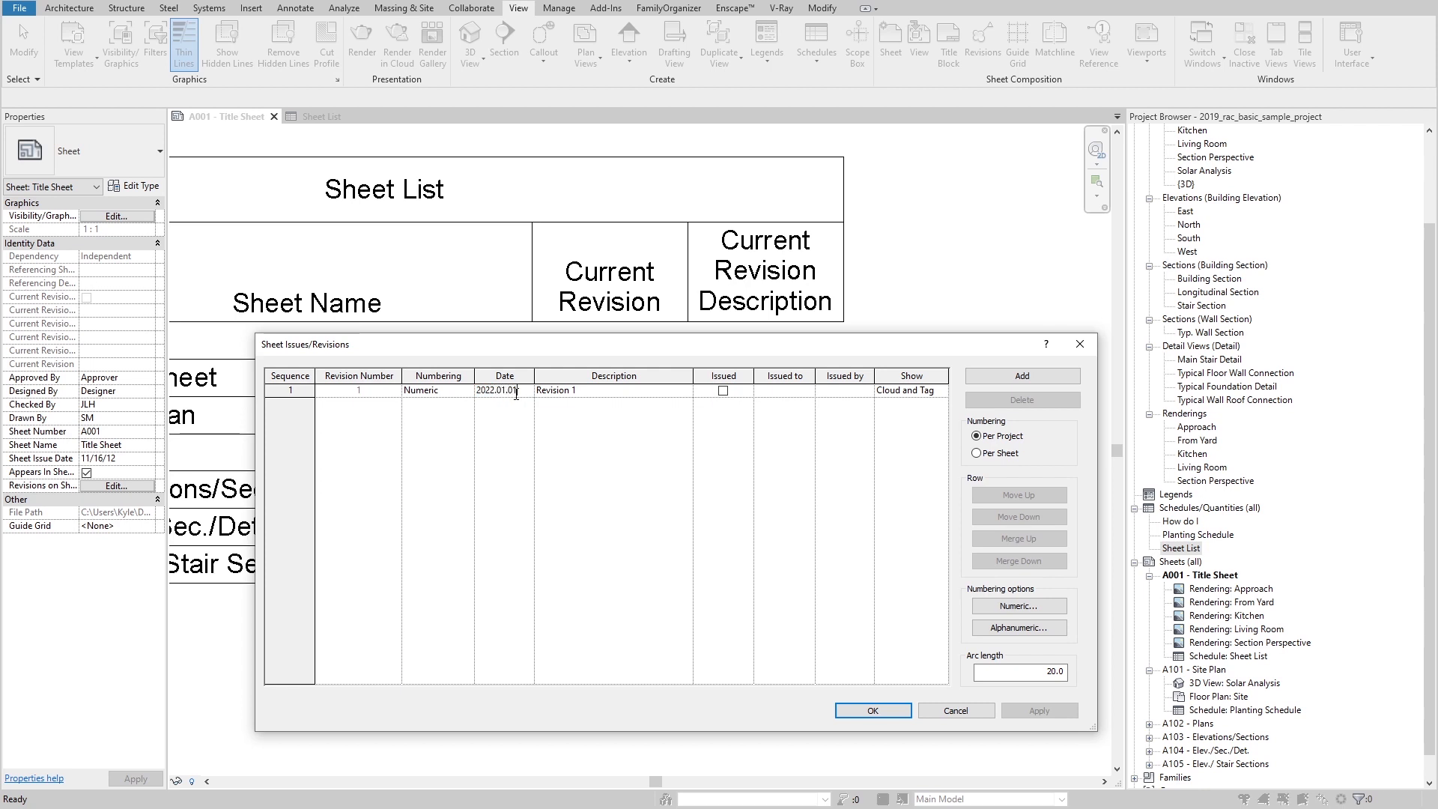
{"action": "key", "text": "Tab"}
{"action": "type", "text": "100%"}
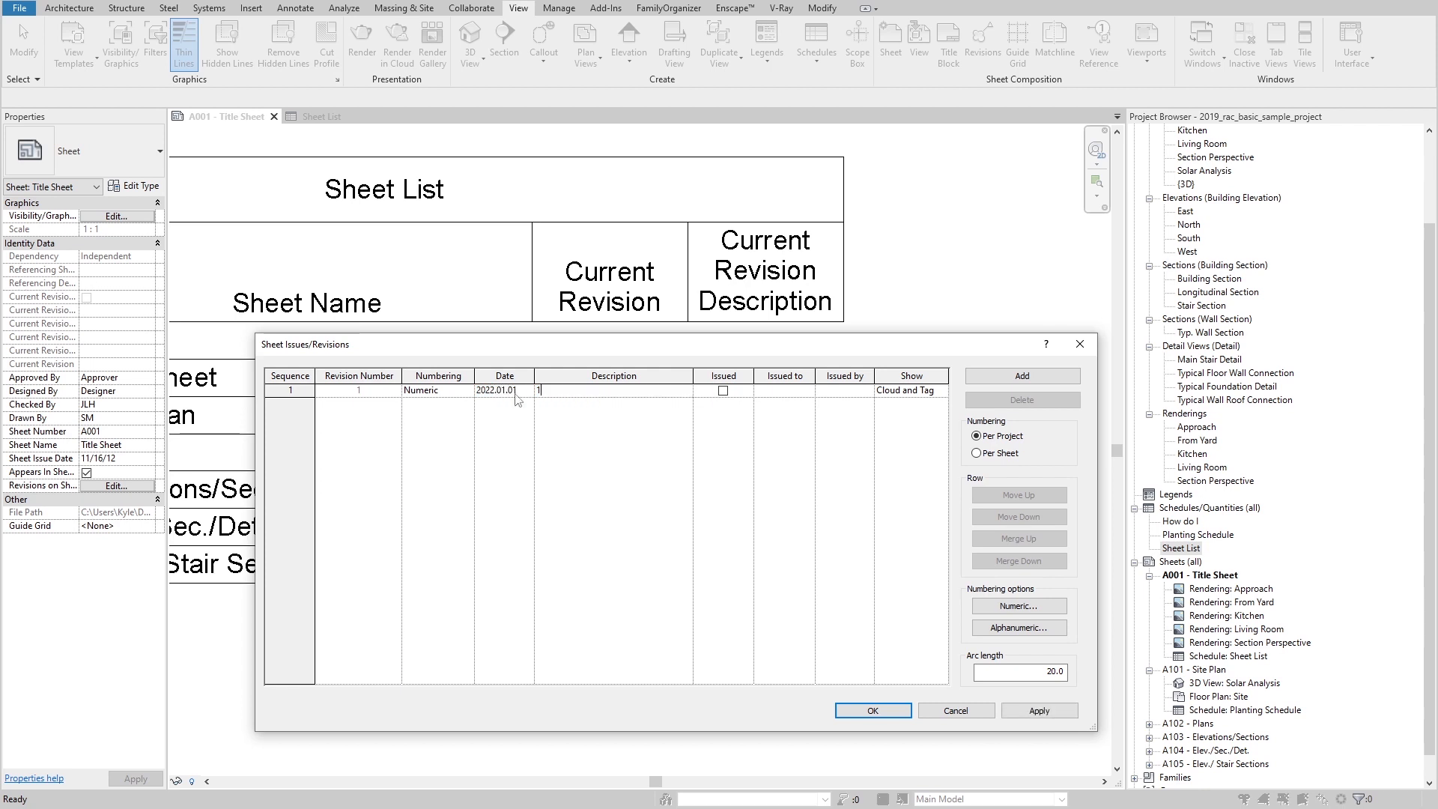
{"action": "type", "text": " SCHEMATIC DESIGN"}
{"action": "key", "text": "Tab"}
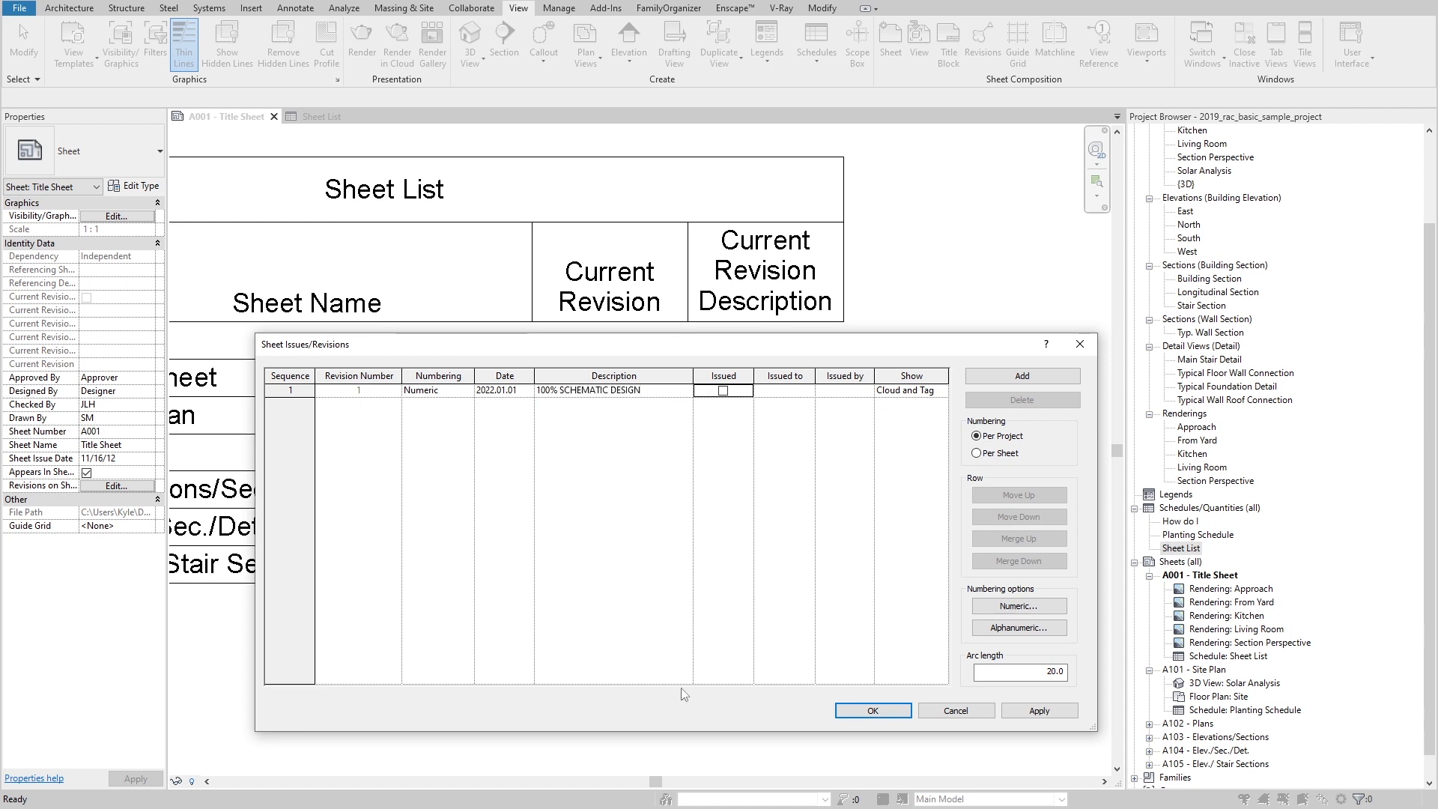
{"action": "left_click", "coordinate": [428, 389]}
{"action": "left_click", "coordinate": [619, 393]}
{"action": "left_click", "coordinate": [648, 390]}
{"action": "left_click", "coordinate": [437, 391]}
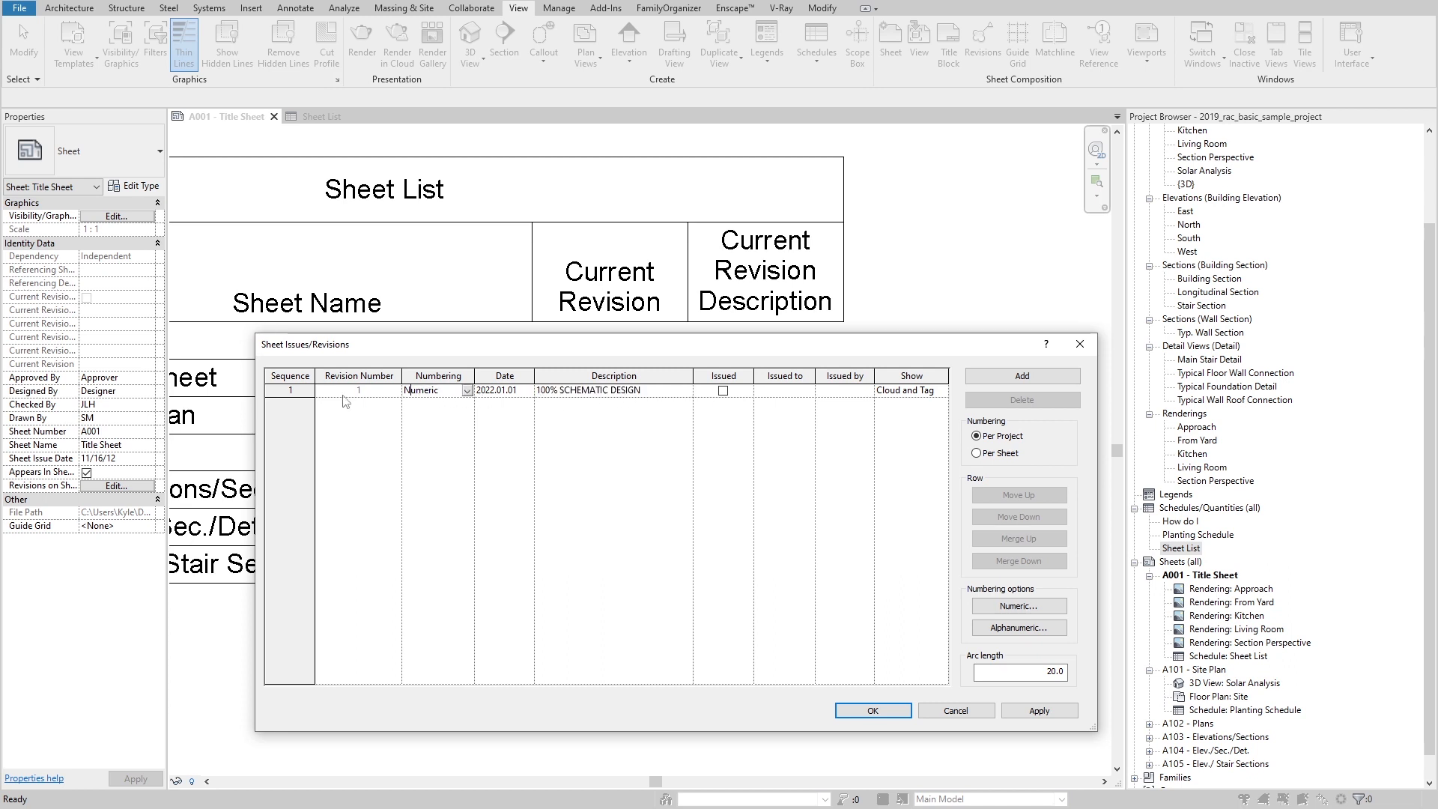
{"action": "left_click", "coordinate": [362, 377]}
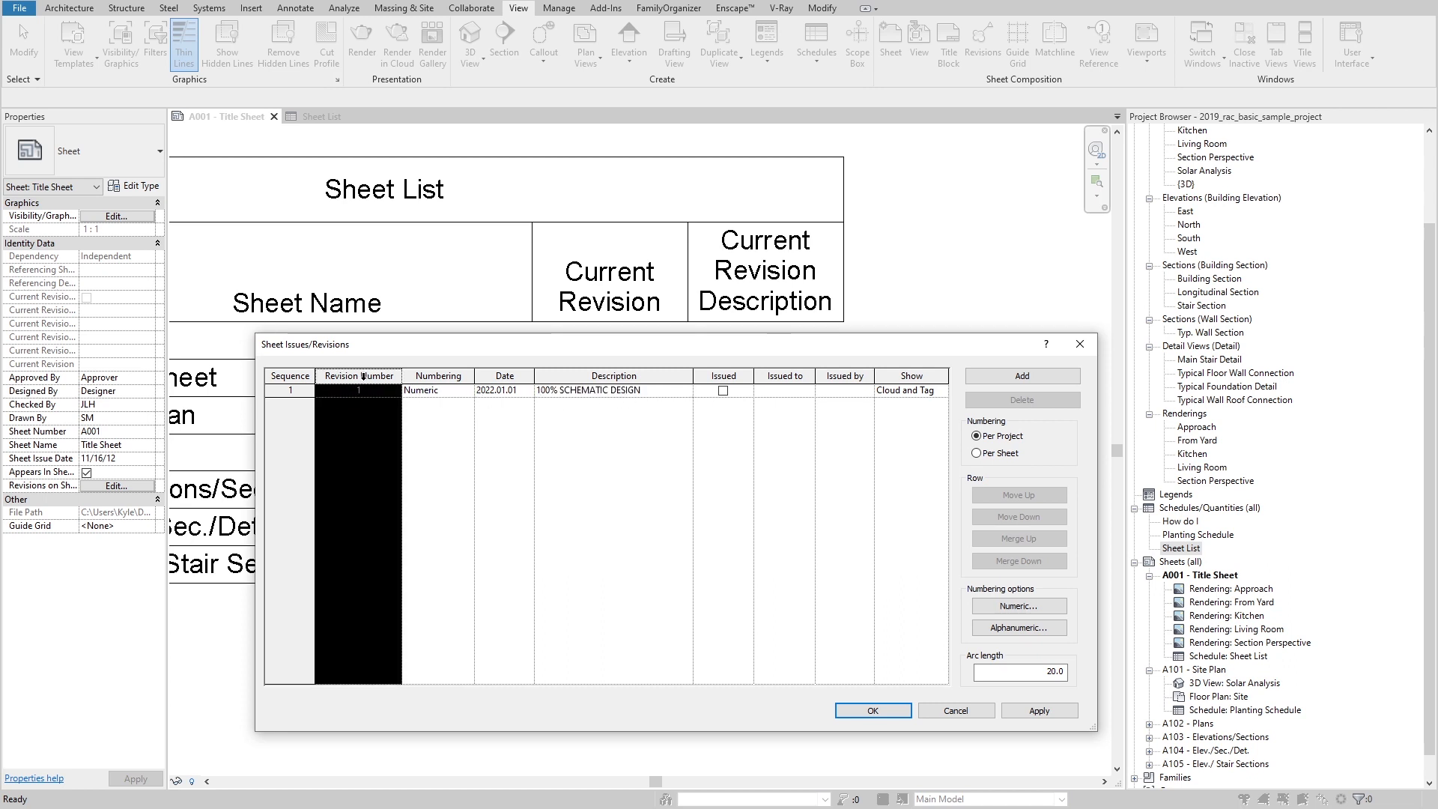
{"action": "left_click_drag", "start_coordinate": [399, 353], "coordinate": [492, 563]}
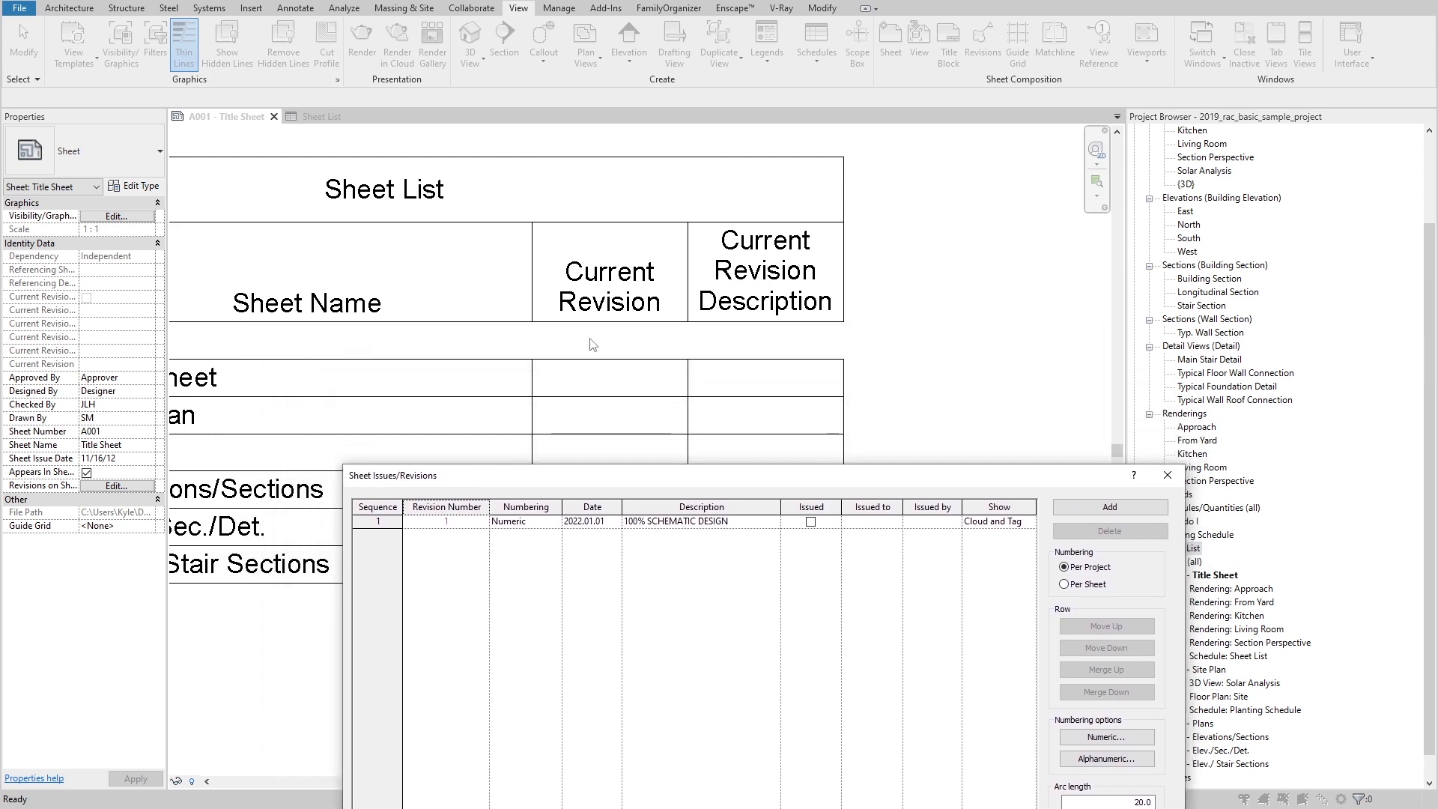
{"action": "left_click_drag", "start_coordinate": [613, 563], "coordinate": [596, 268]}
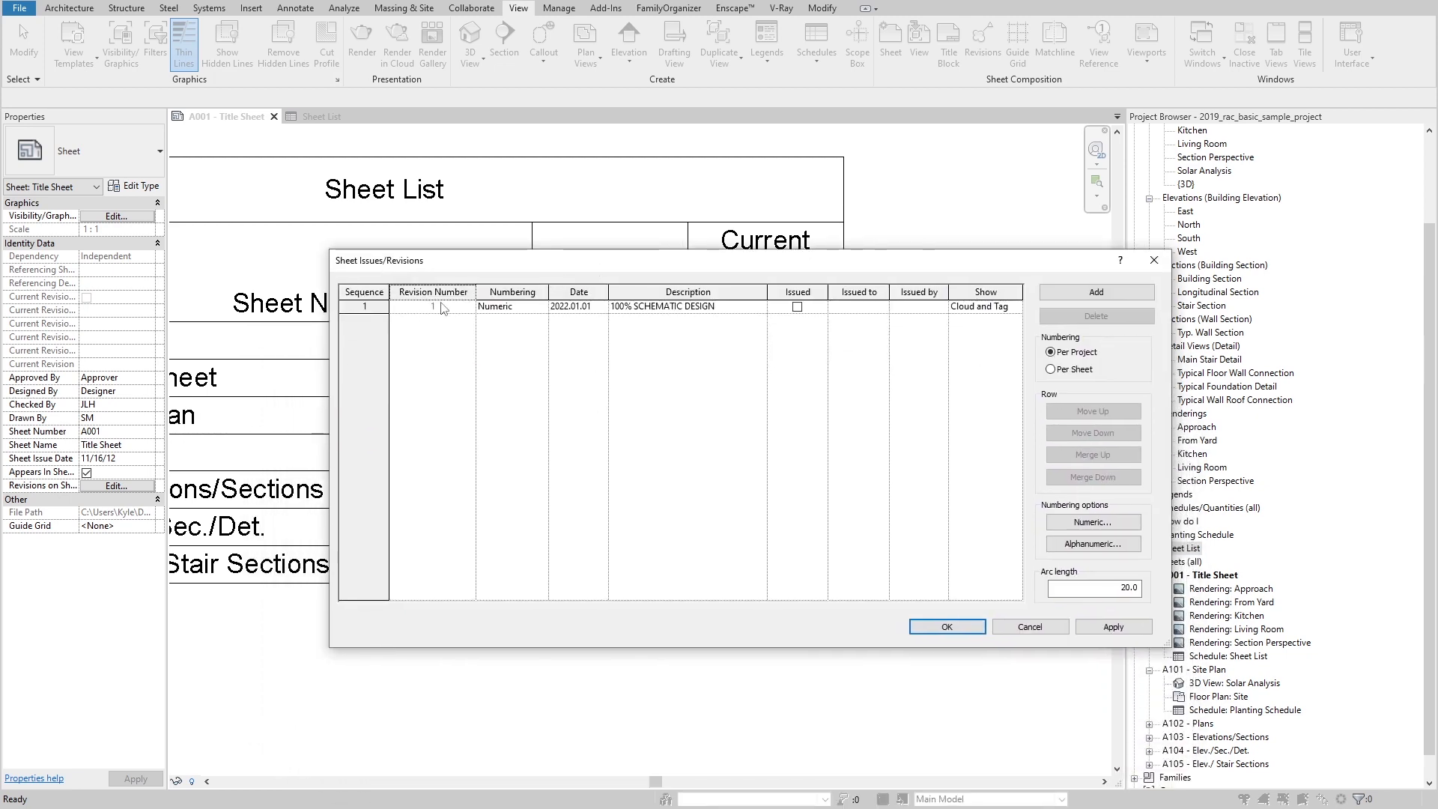
Step: Change the revision's numbering to Alphanumeric and apply the revision settings
{"action": "left_click", "coordinate": [542, 307]}
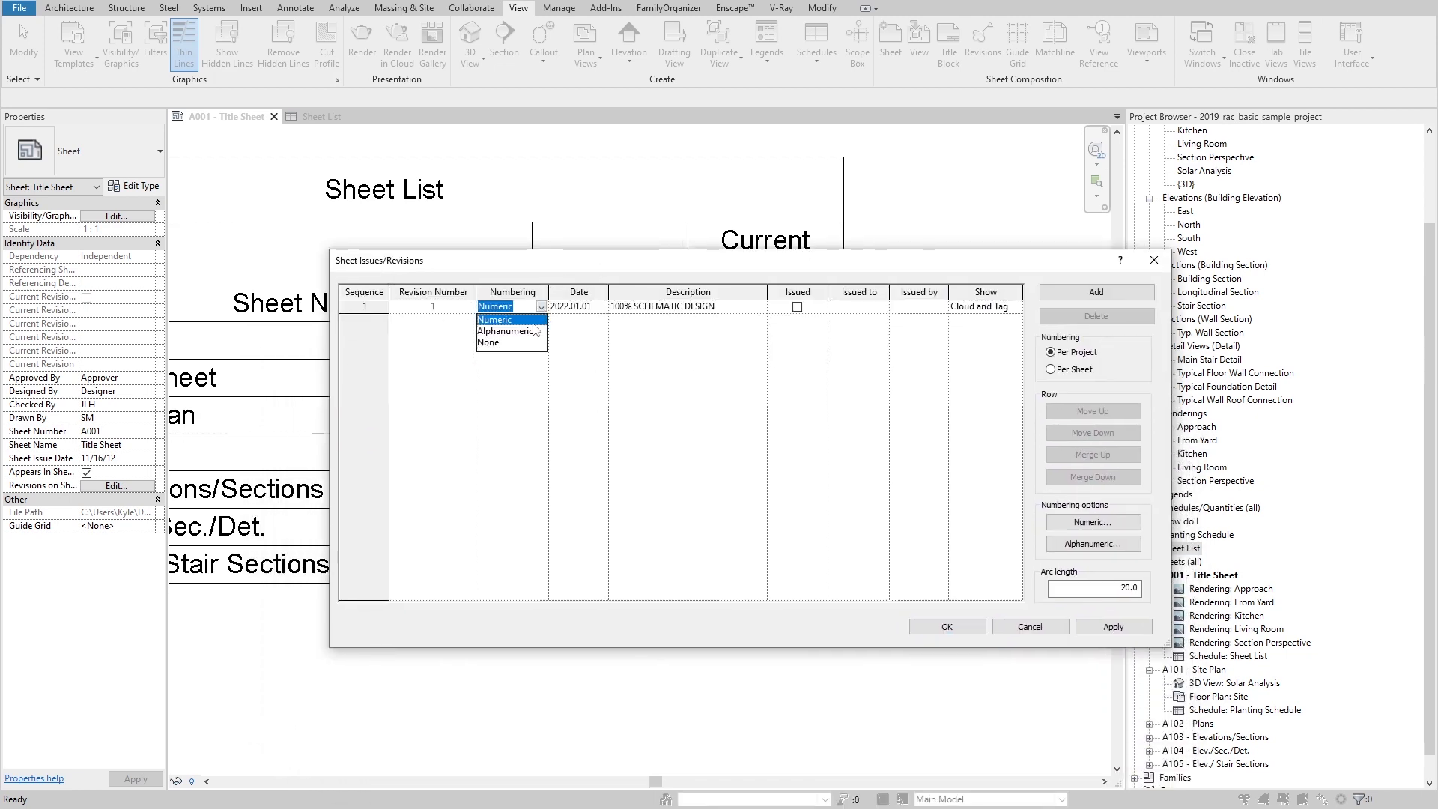
{"action": "left_click", "coordinate": [519, 335]}
{"action": "left_click_drag", "start_coordinate": [471, 259], "coordinate": [420, 336]}
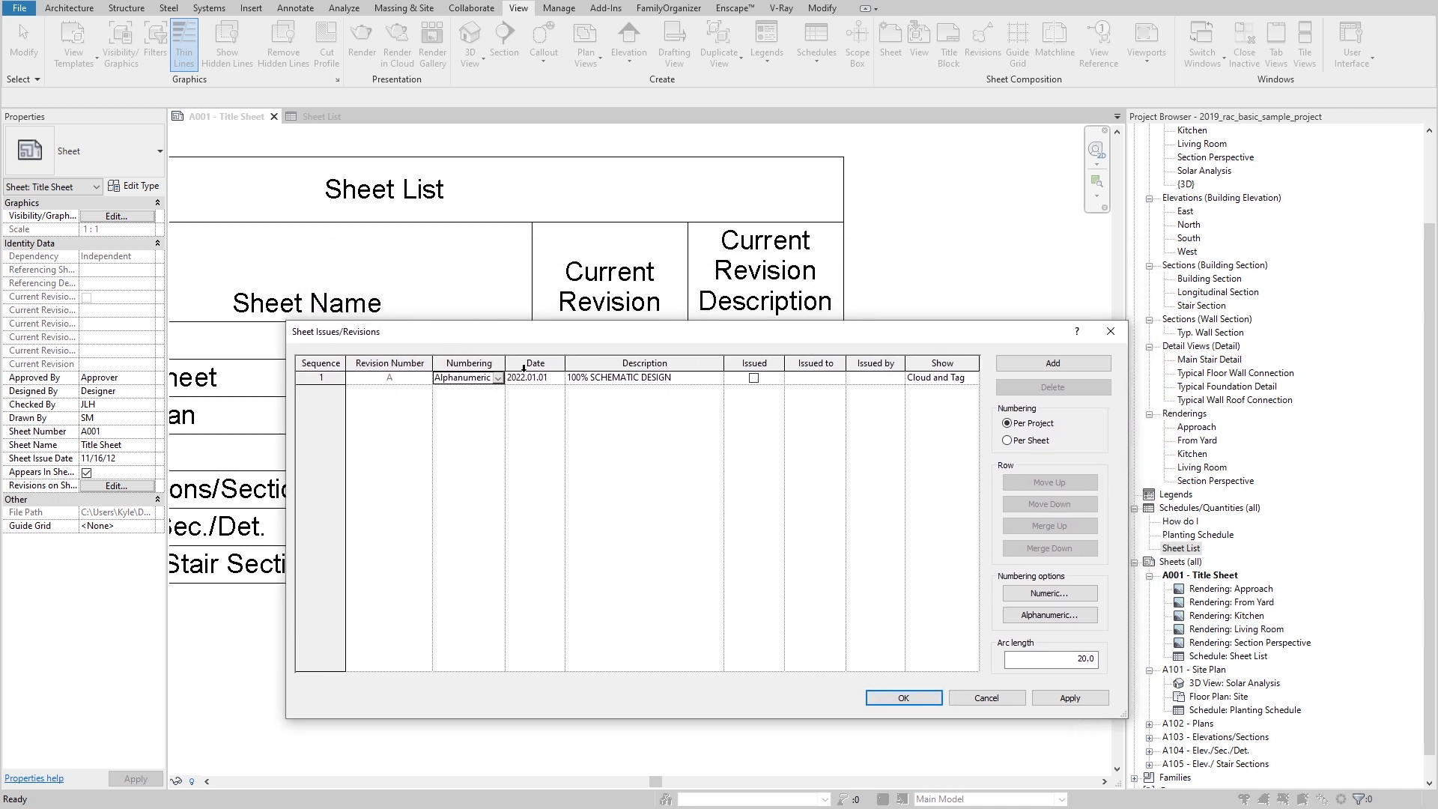
{"action": "left_click", "coordinate": [921, 701]}
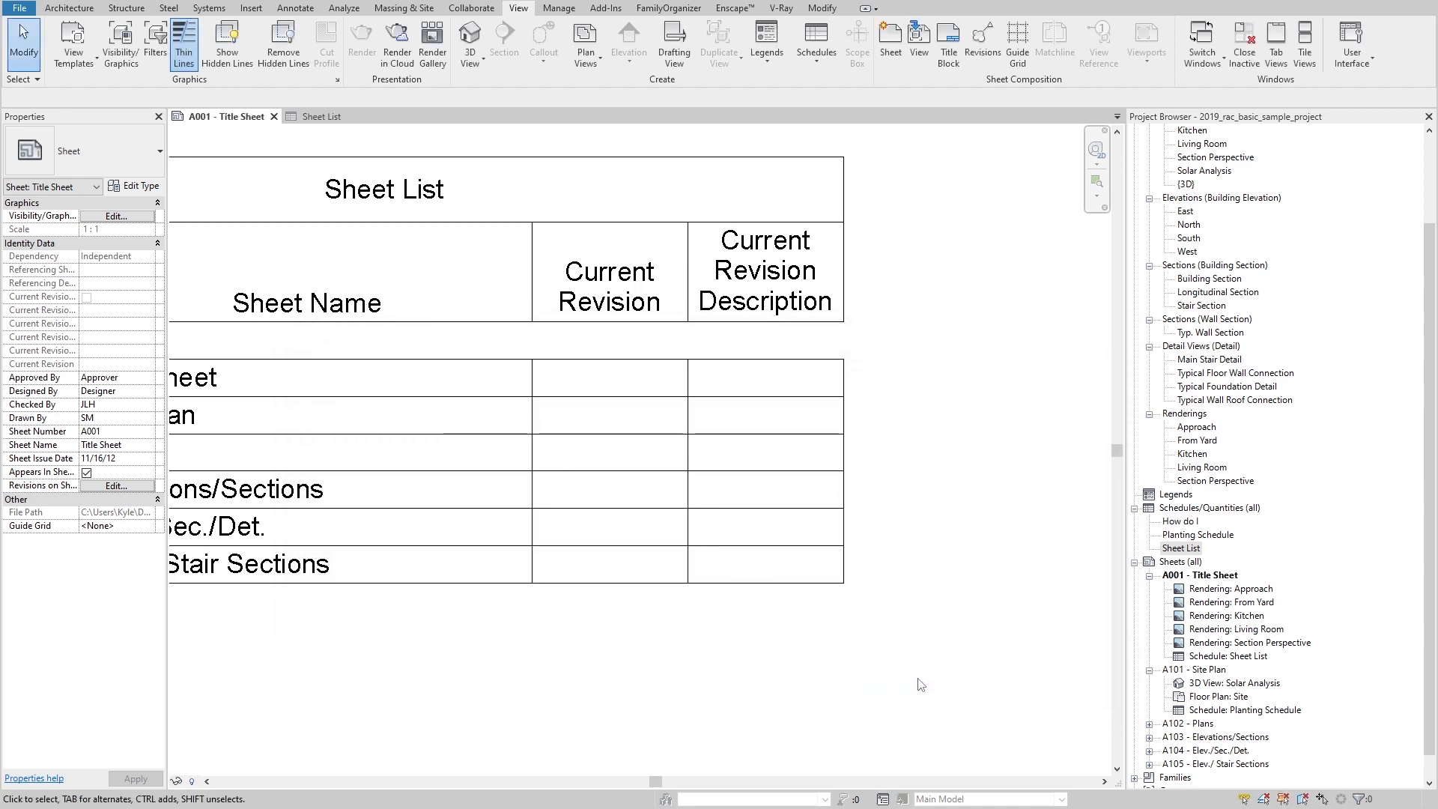
Step: Collapse the A001 Title Sheet and A101 Site Plan entries in the Project Browser
{"action": "left_click", "coordinate": [1188, 576]}
{"action": "left_click", "coordinate": [1150, 576]}
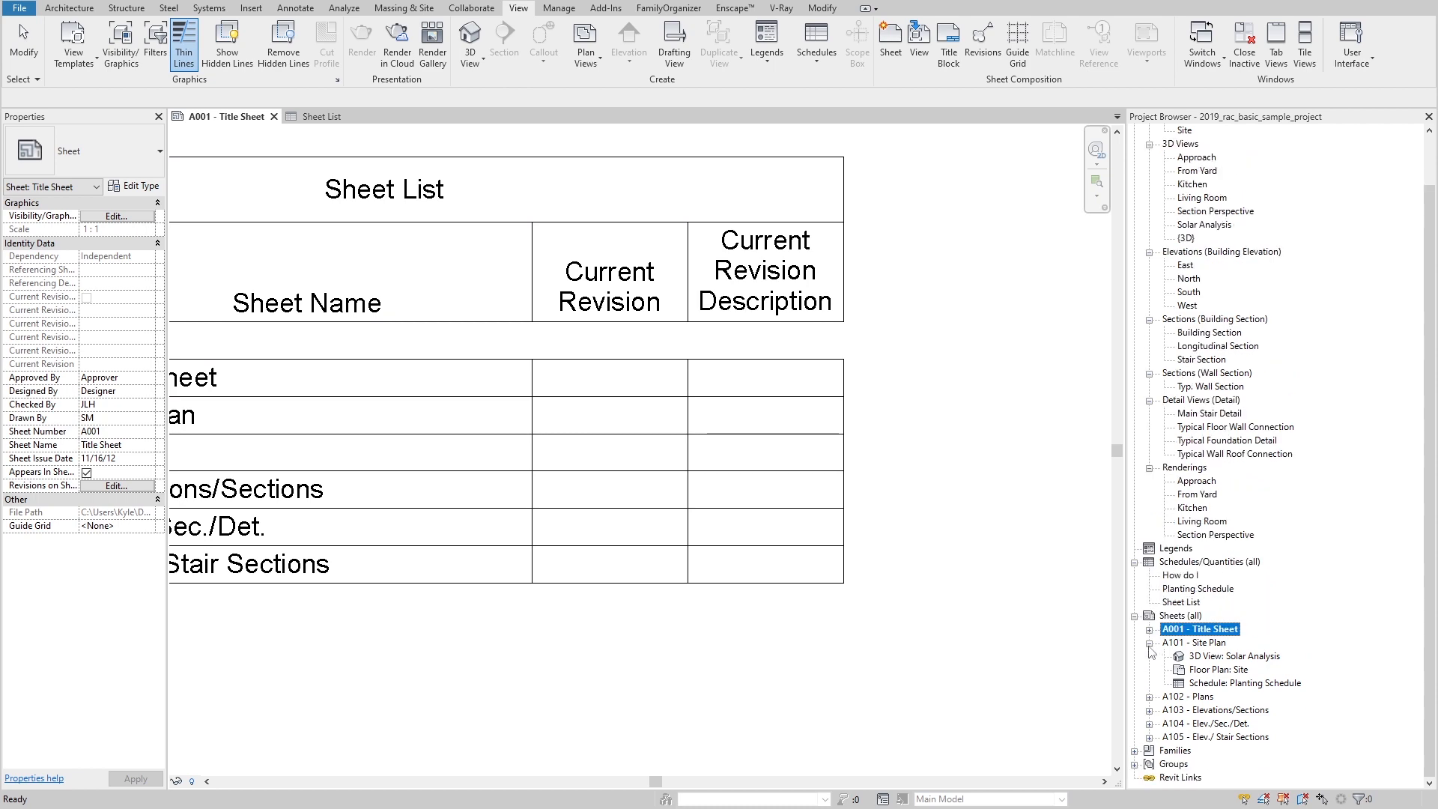
{"action": "left_click", "coordinate": [1151, 648]}
Step: Change the sheet number in the title sheet's title block to A-001
{"action": "scroll", "coordinate": [554, 555], "scroll_direction": "down", "scroll_amount": 2}
{"action": "scroll", "coordinate": [545, 405], "scroll_direction": "down", "scroll_amount": 5}
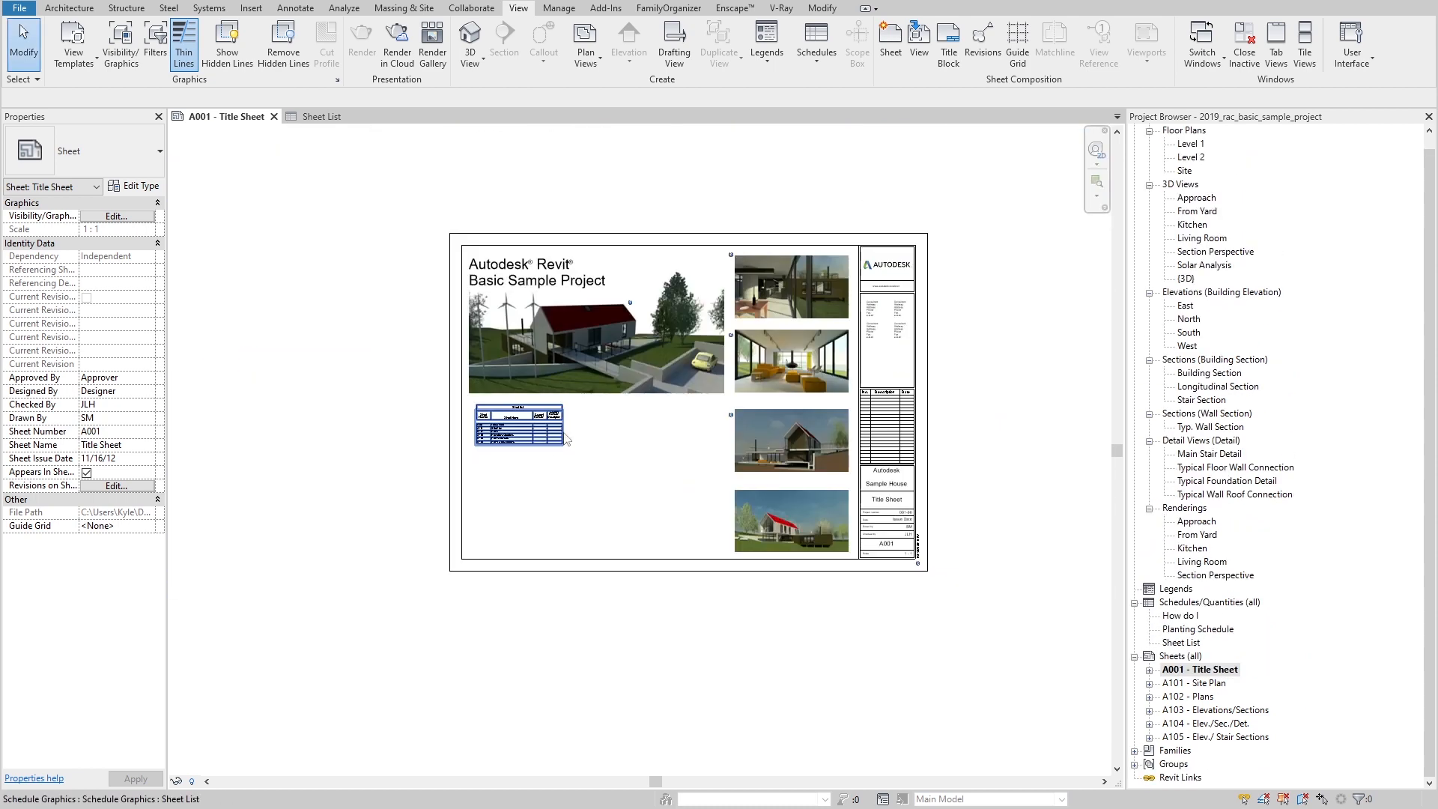
{"action": "scroll", "coordinate": [827, 230], "scroll_direction": "up", "scroll_amount": 2}
{"action": "scroll", "coordinate": [1044, 561], "scroll_direction": "down", "scroll_amount": 1}
{"action": "scroll", "coordinate": [1043, 562], "scroll_direction": "up", "scroll_amount": 1}
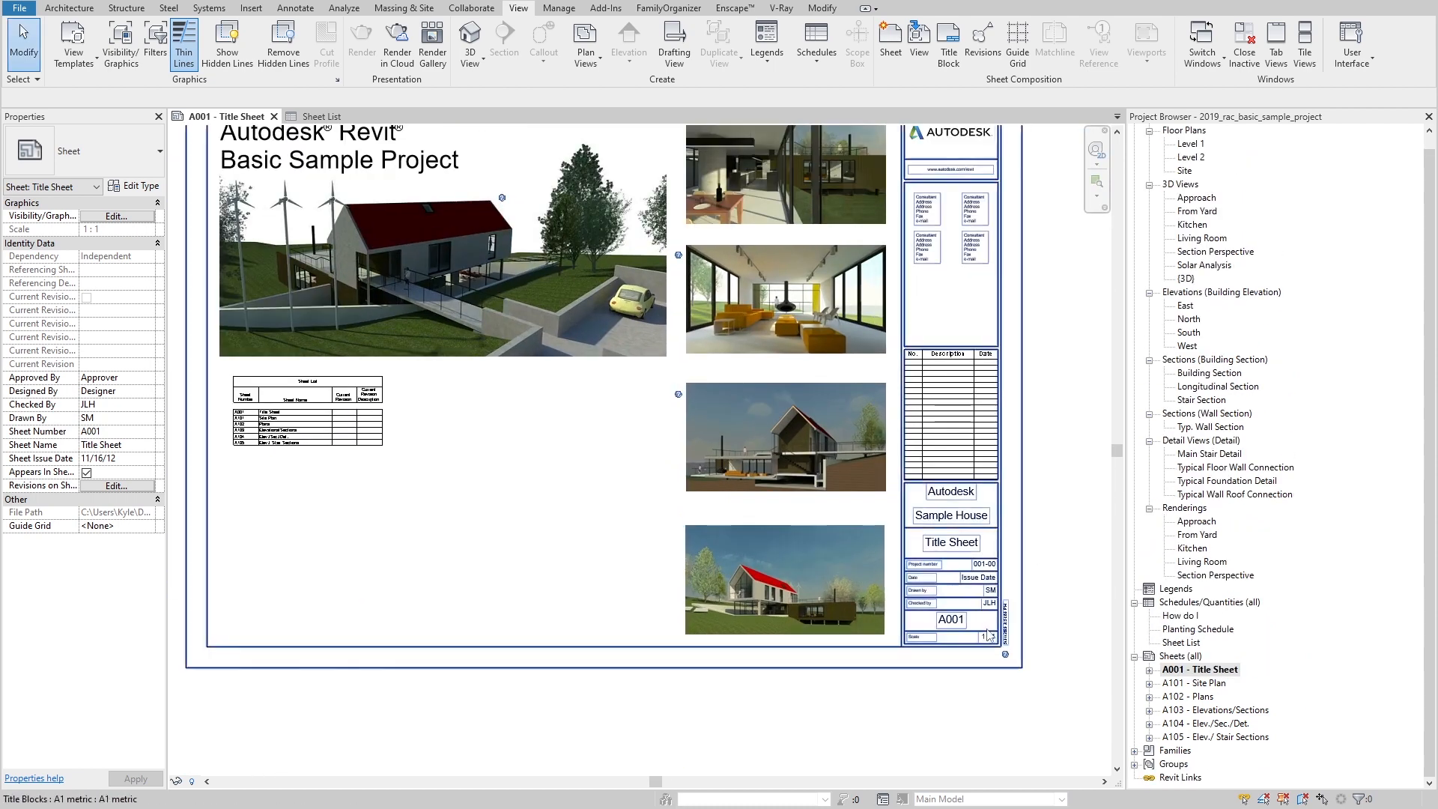
{"action": "left_click", "coordinate": [948, 624]}
{"action": "left_click", "coordinate": [953, 621]}
{"action": "left_click", "coordinate": [926, 622]}
{"action": "type", "text": "-"}
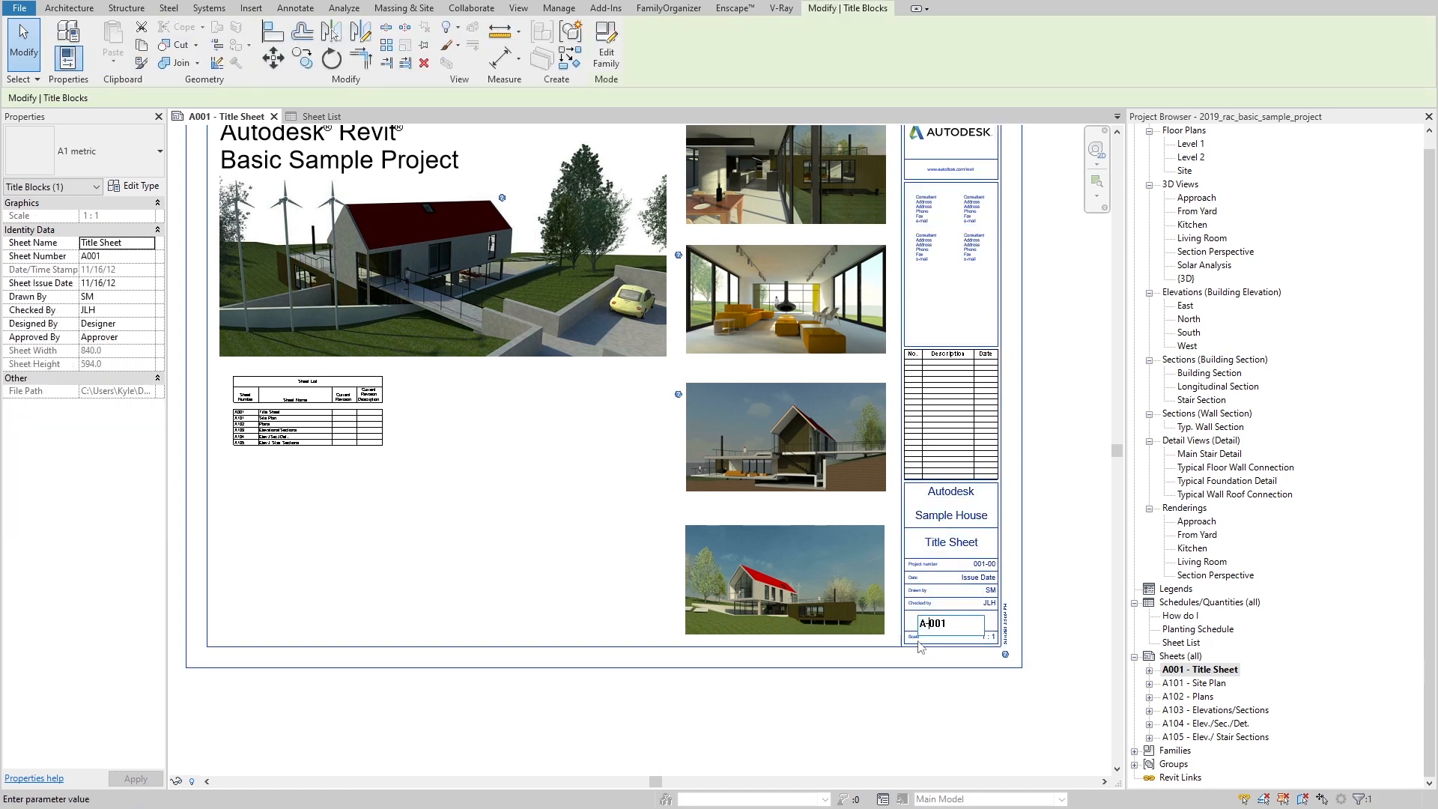
{"action": "left_click", "coordinate": [837, 698]}
{"action": "left_click", "coordinate": [286, 519]}
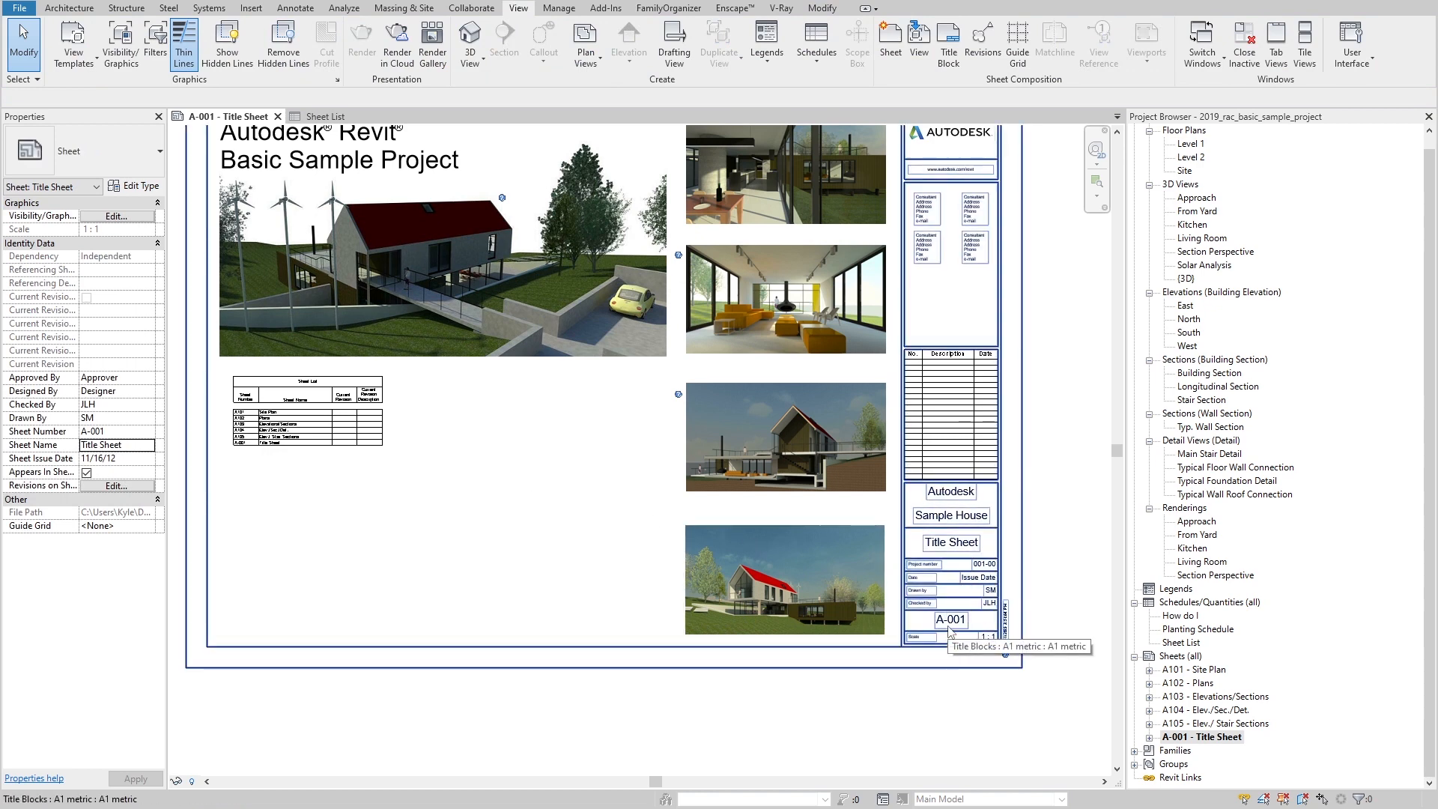
{"action": "scroll", "coordinate": [235, 443], "scroll_direction": "up", "scroll_amount": 5}
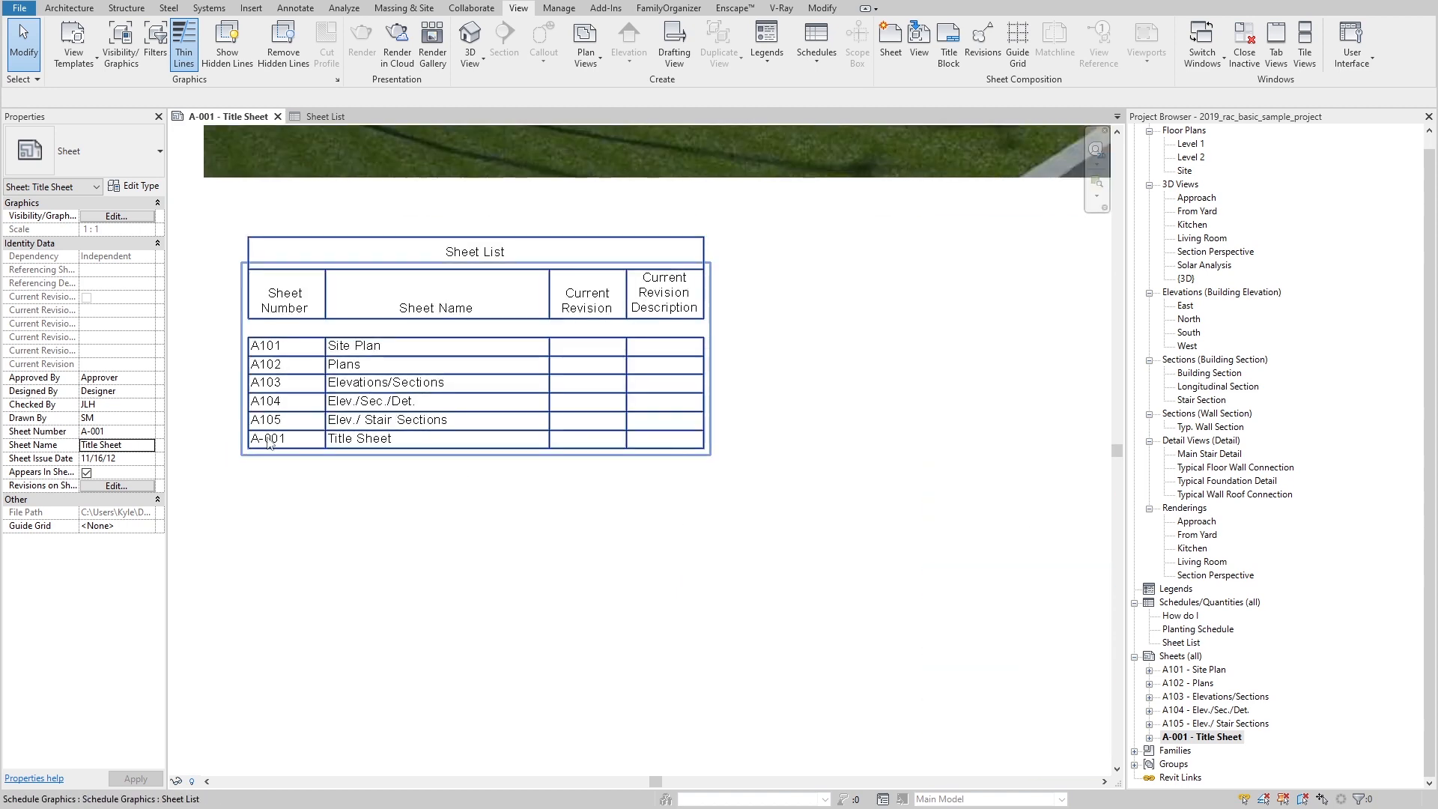
{"action": "scroll", "coordinate": [298, 368], "scroll_direction": "down", "scroll_amount": 4}
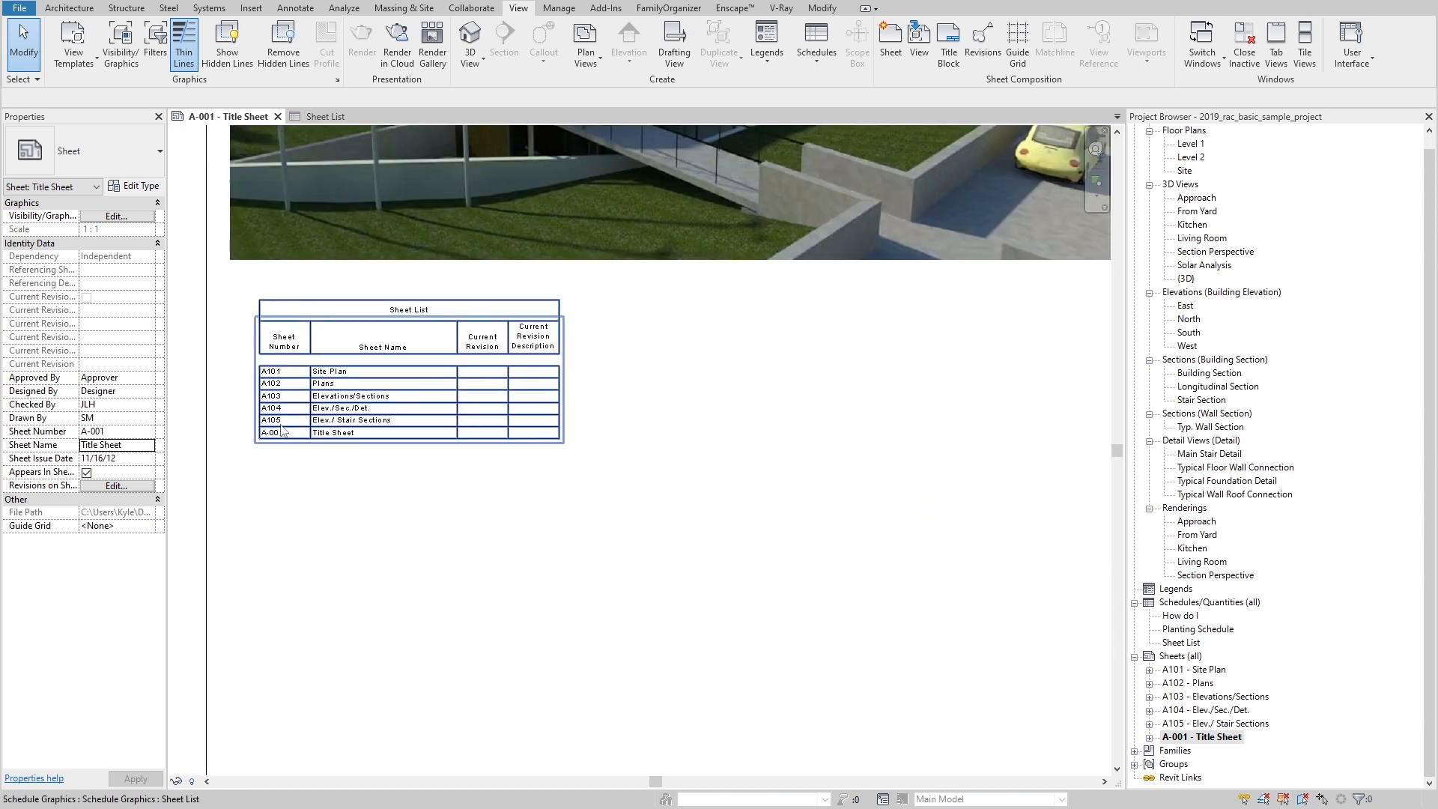
{"action": "scroll", "coordinate": [600, 509], "scroll_direction": "down", "scroll_amount": 3}
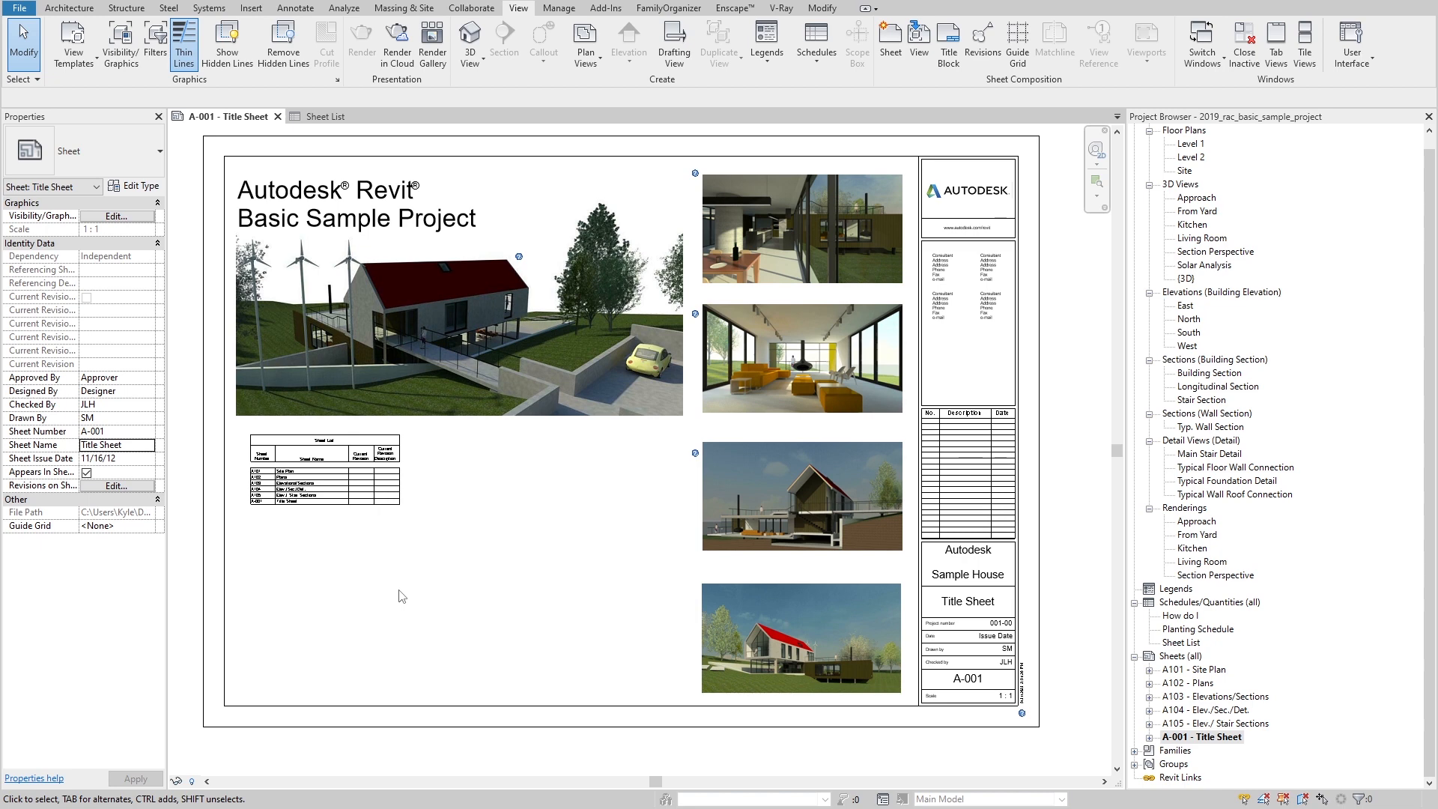
Step: Draw a rectangular revision cloud in the empty area beside the sheet list, assigned to Seq. 1 - 100% SCHEMATIC DESIGN, and finish the sketch
{"action": "left_click", "coordinate": [296, 9]}
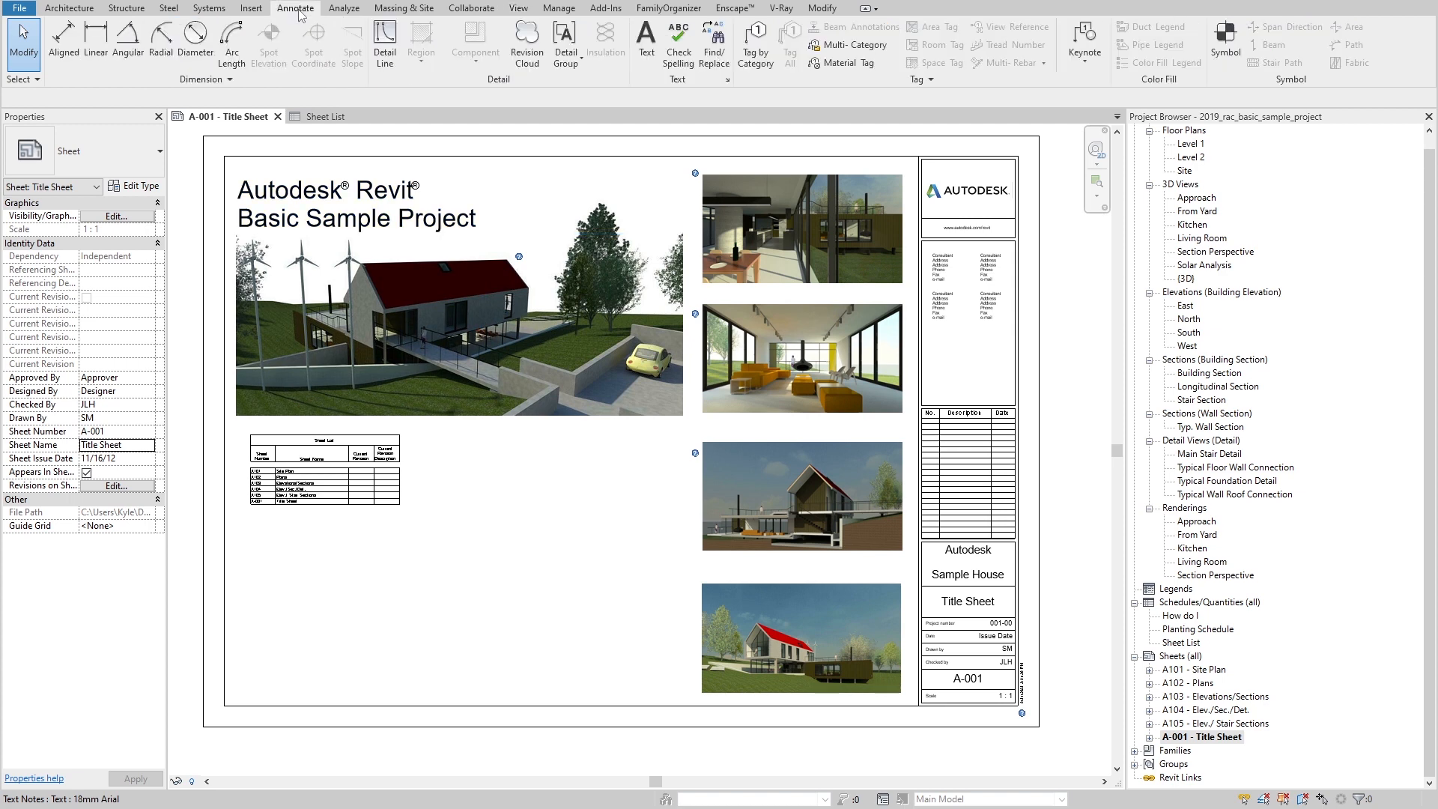
{"action": "left_click", "coordinate": [538, 45]}
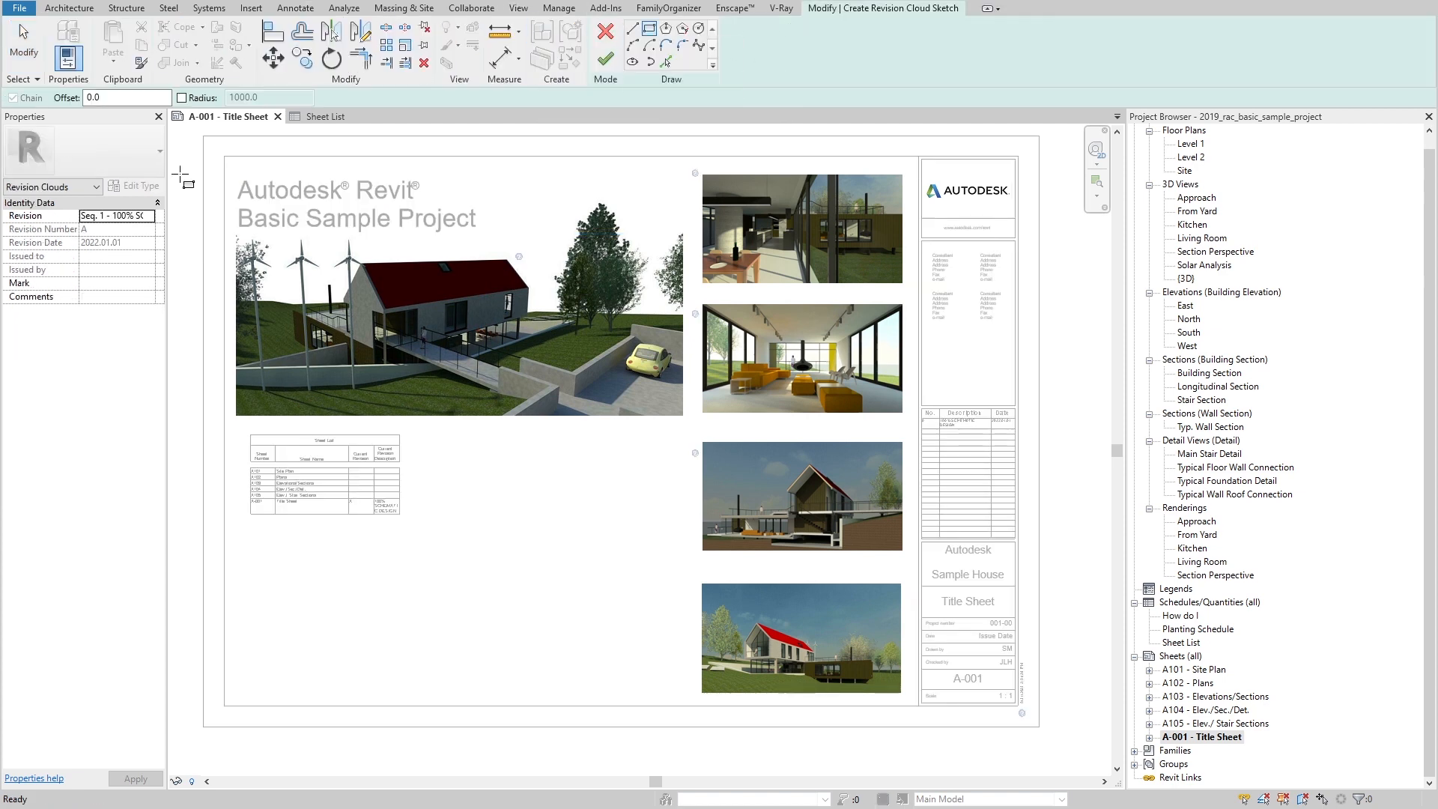
{"action": "left_click", "coordinate": [149, 215]}
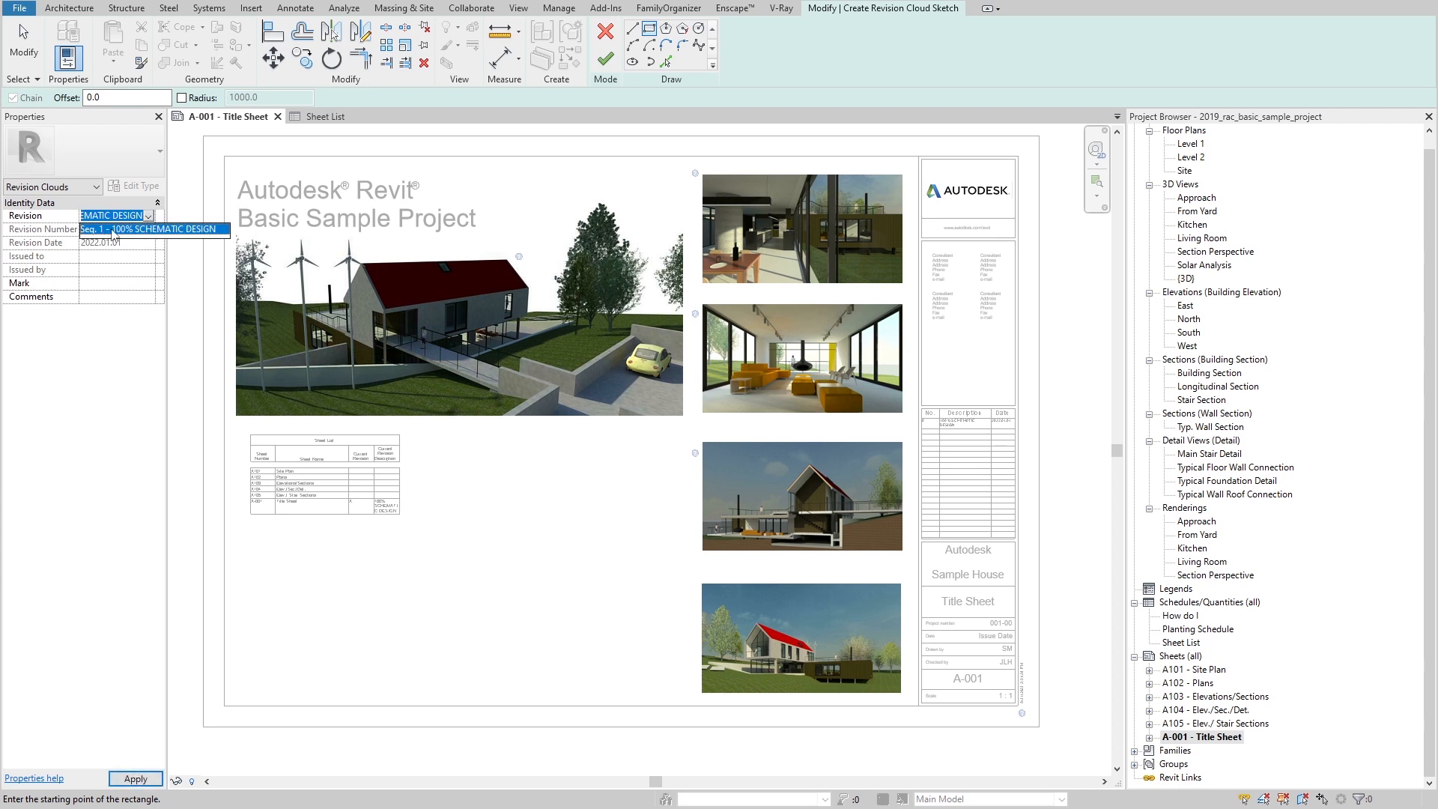
{"action": "left_click", "coordinate": [114, 230]}
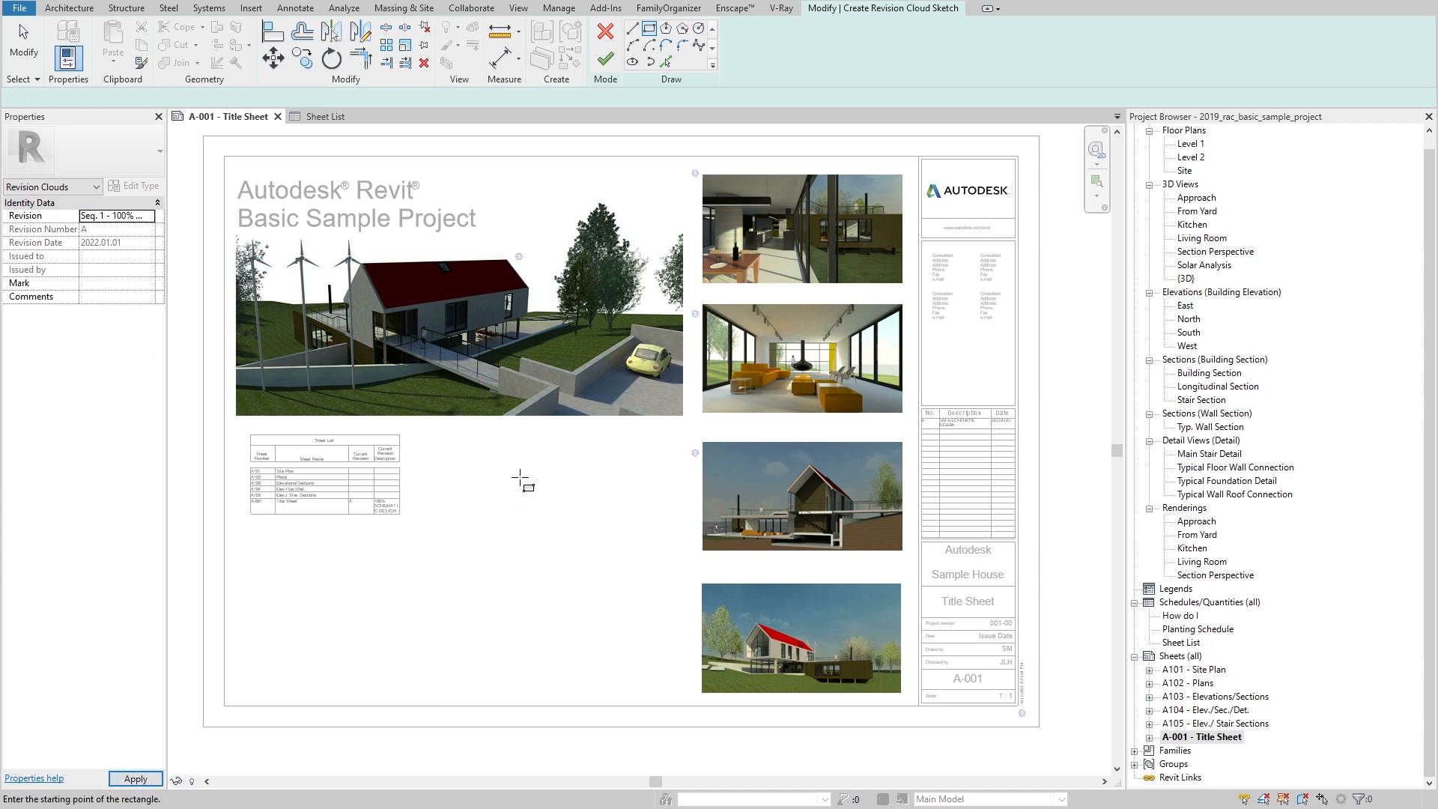
{"action": "left_click", "coordinate": [496, 457]}
{"action": "left_click", "coordinate": [619, 563]}
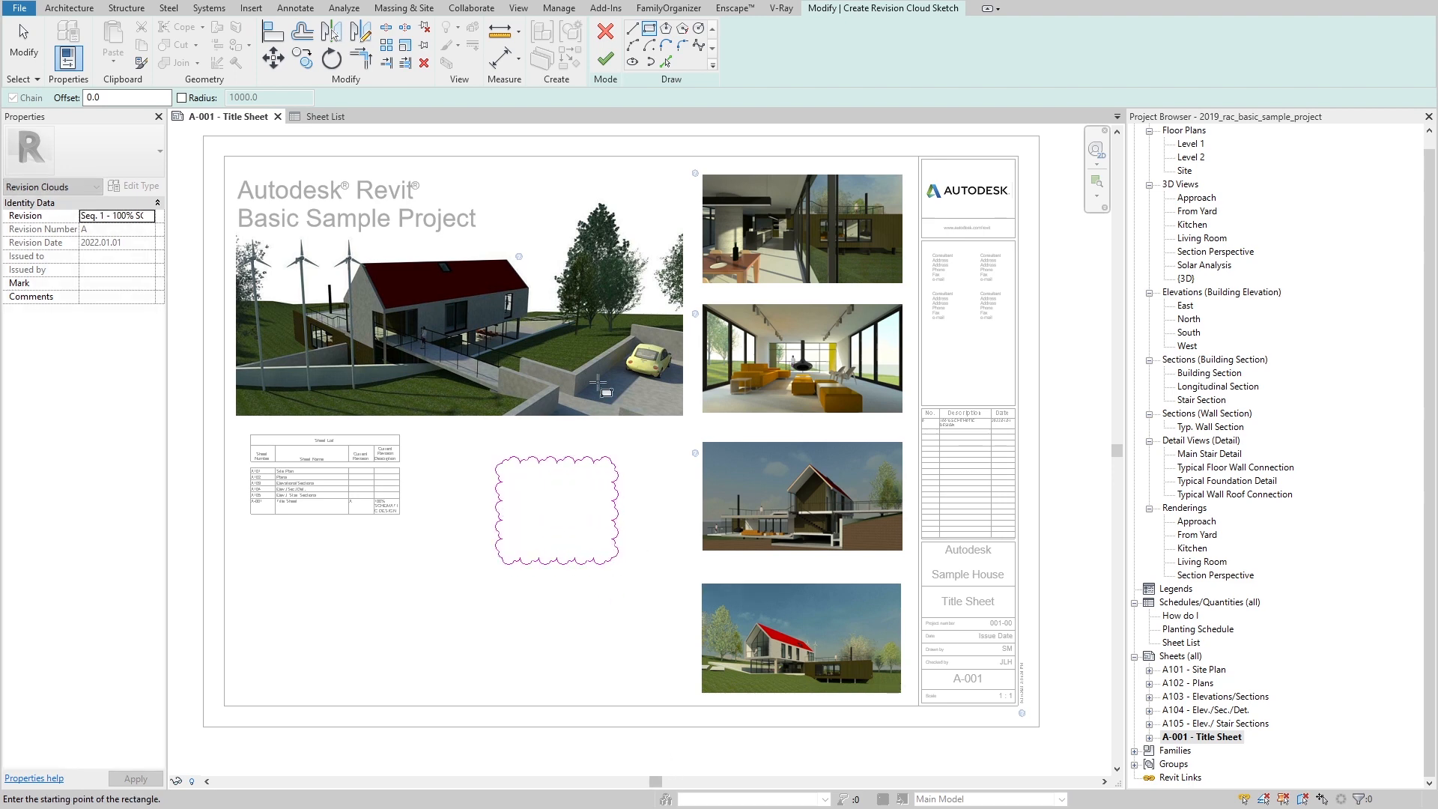
{"action": "left_click", "coordinate": [605, 59]}
Step: Delete the revision cloud from the title sheet and undo the deletion
{"action": "scroll", "coordinate": [1002, 427], "scroll_direction": "up", "scroll_amount": 3}
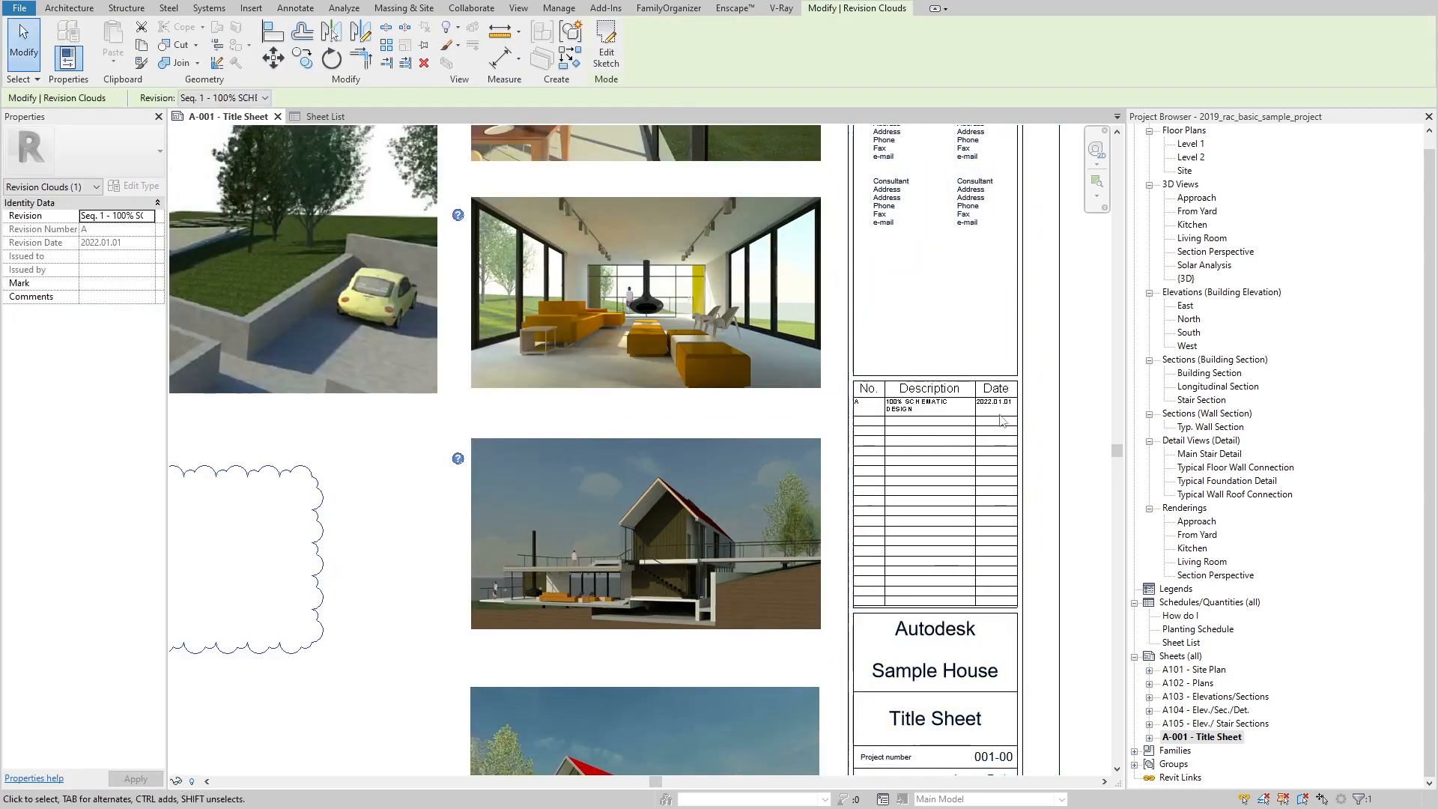
{"action": "scroll", "coordinate": [1002, 427], "scroll_direction": "up", "scroll_amount": 2}
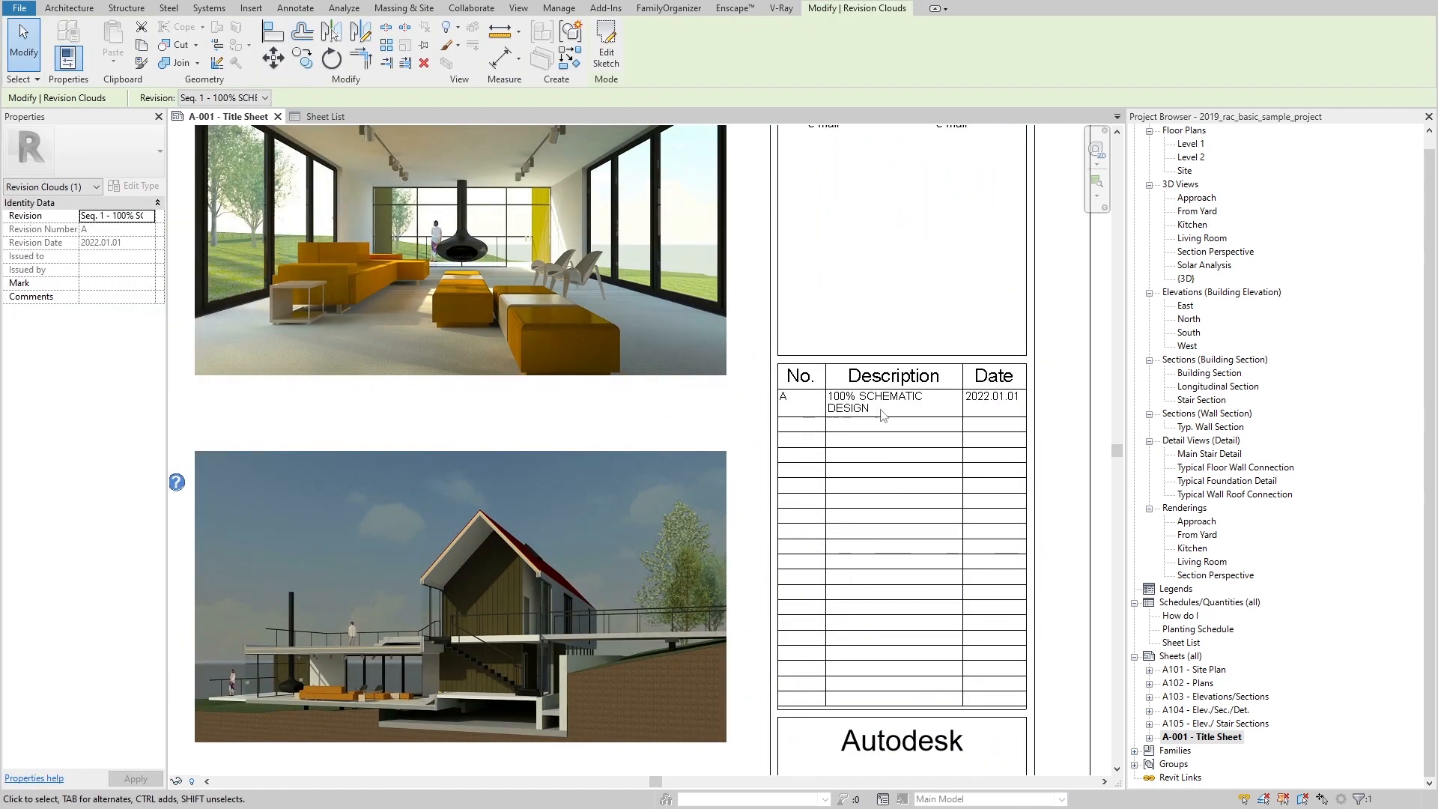
{"action": "scroll", "coordinate": [973, 389], "scroll_direction": "down", "scroll_amount": 3}
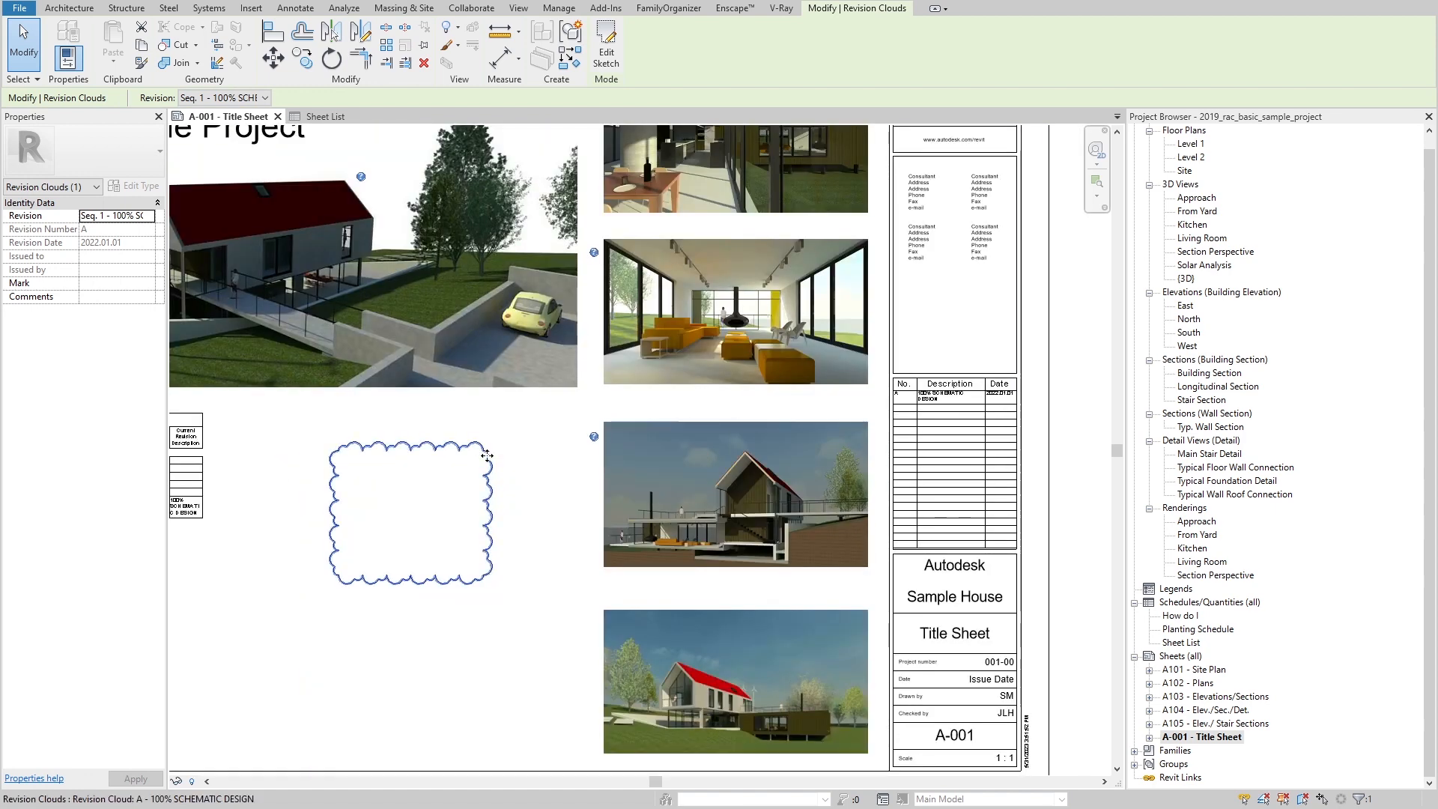
{"action": "key", "text": "Delete"}
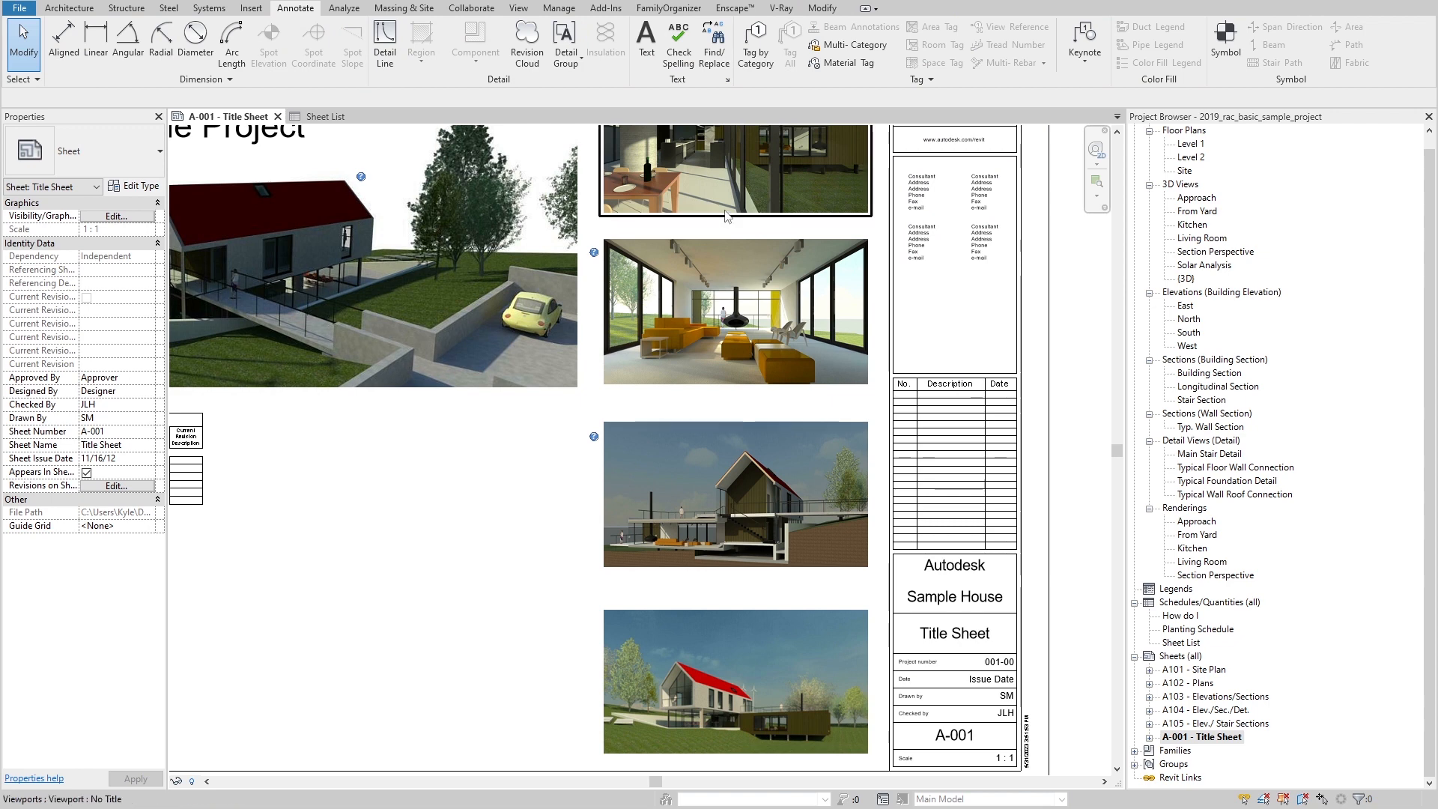
{"action": "key", "text": "ctrl+z"}
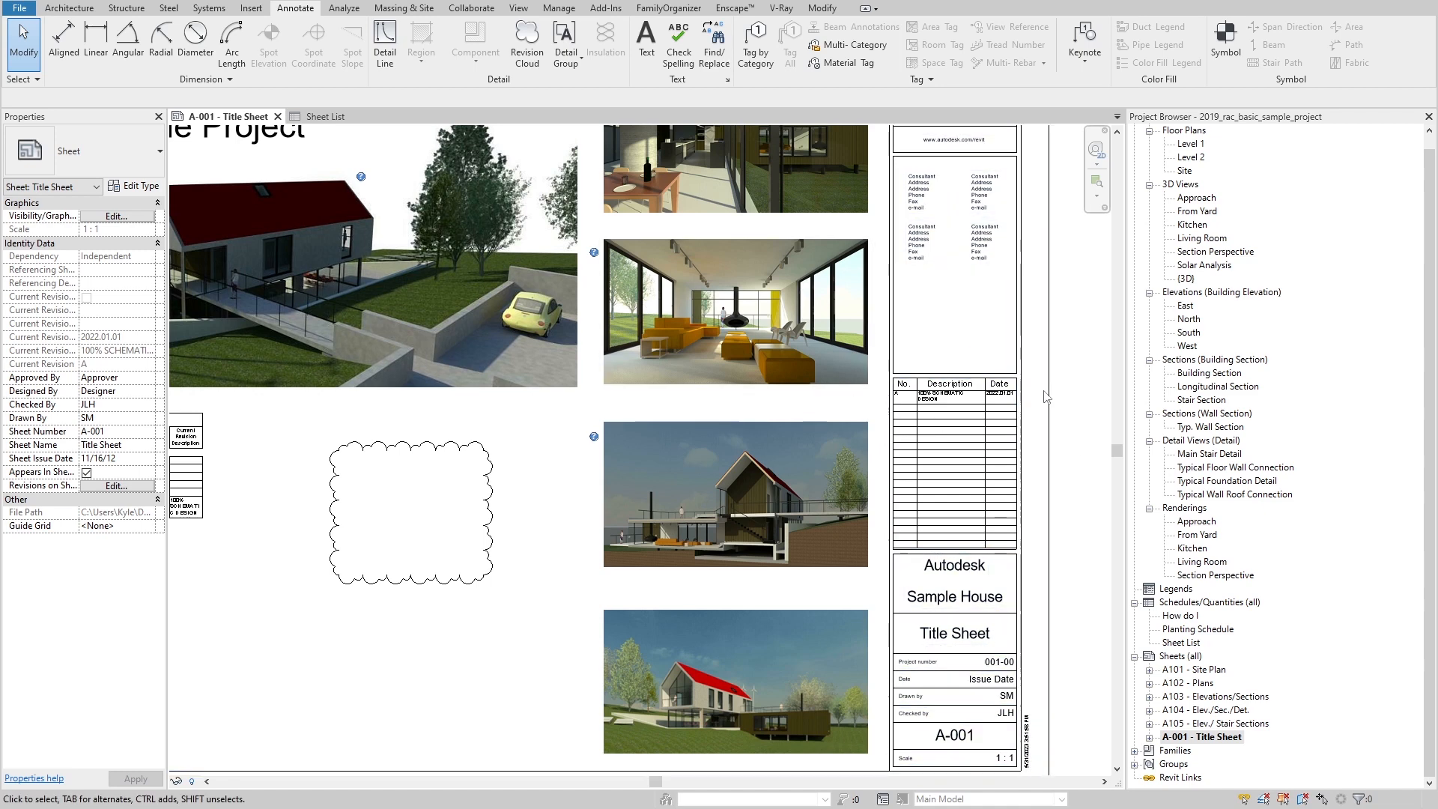
Step: Widen the Current Revision and Current Revision Description columns of the placed sheet list so their text fits on one line
{"action": "middle_click_drag", "start_coordinate": [517, 435], "coordinate": [861, 369]}
{"action": "scroll", "coordinate": [481, 442], "scroll_direction": "up", "scroll_amount": 3}
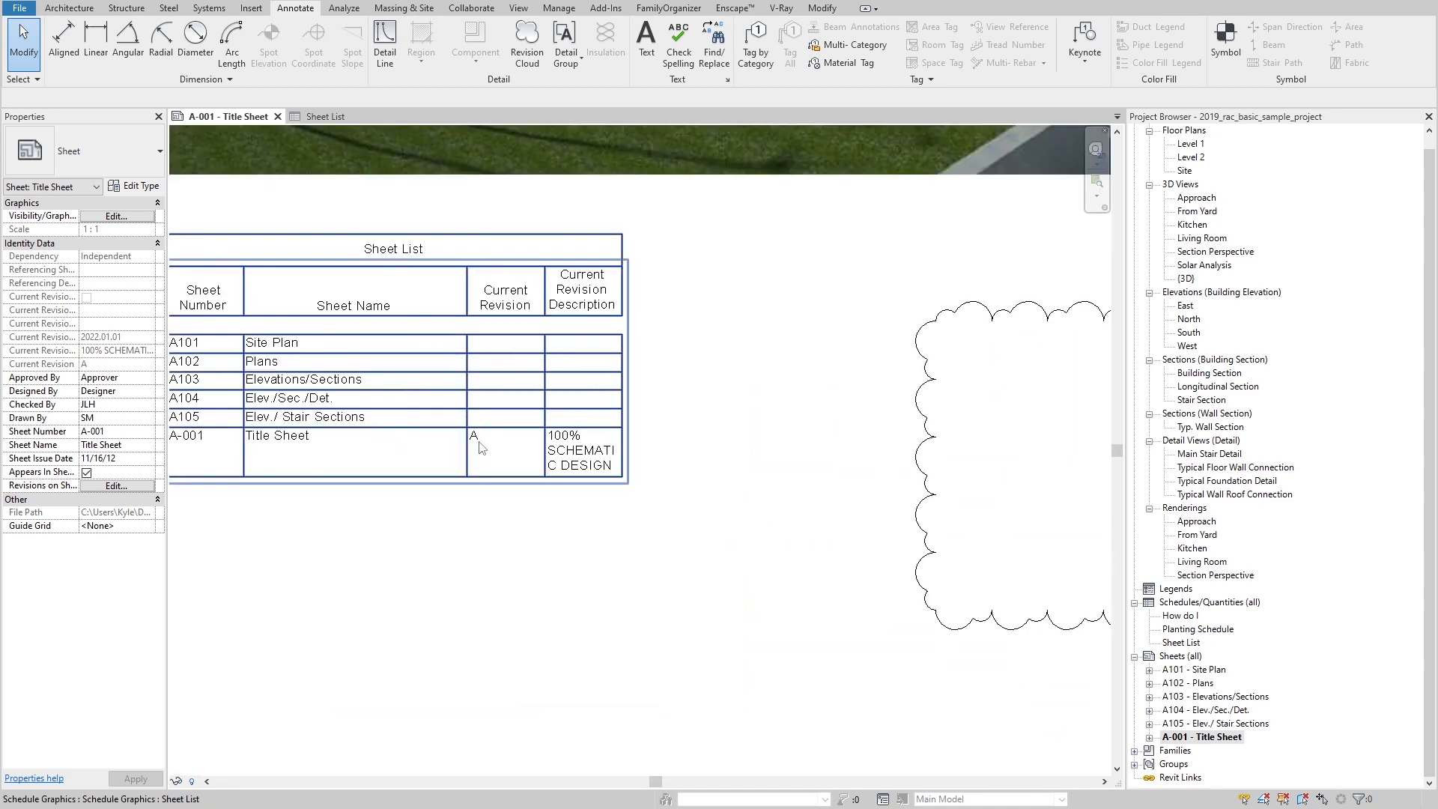
{"action": "left_click", "coordinate": [482, 446]}
{"action": "left_click_drag", "start_coordinate": [622, 261], "coordinate": [703, 262]}
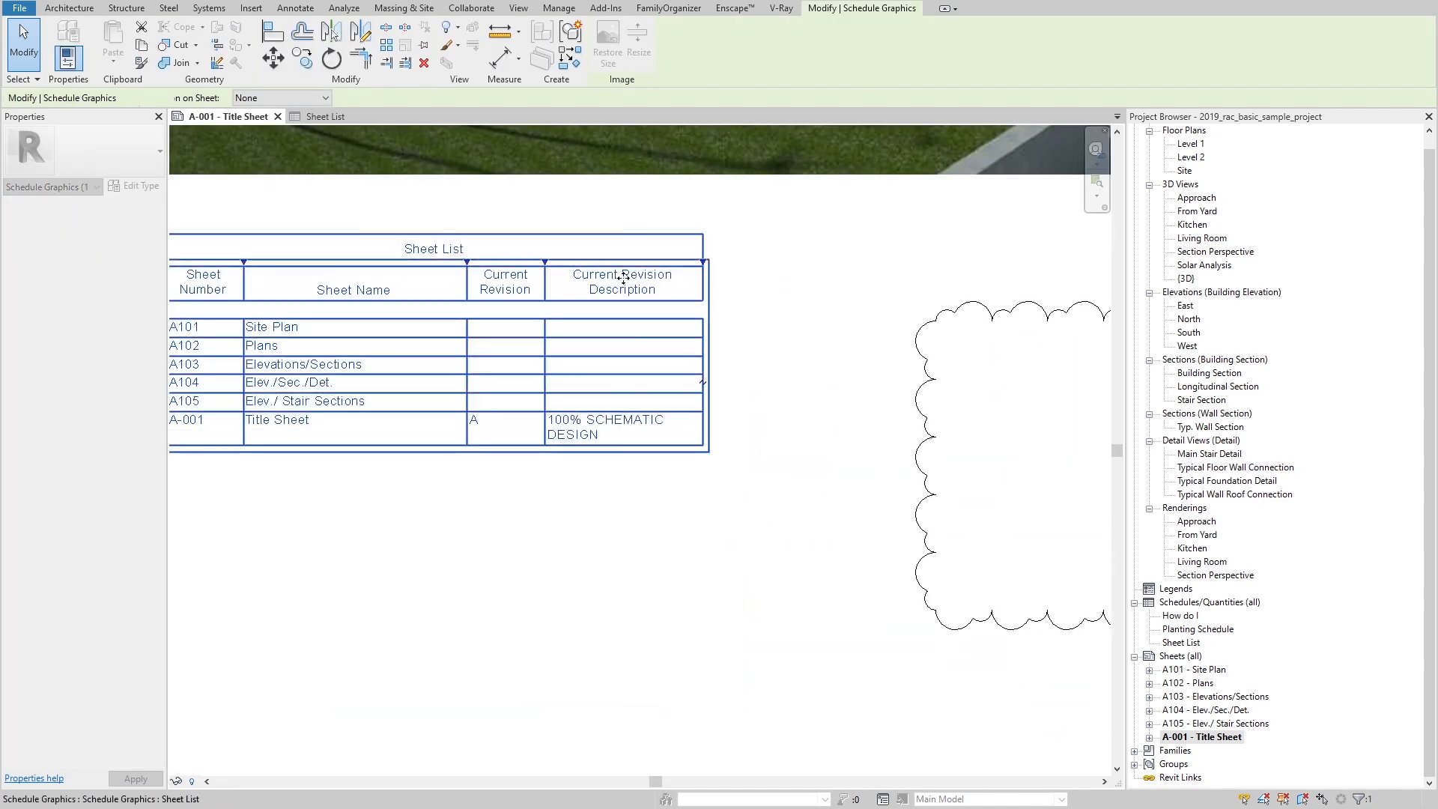
{"action": "left_click_drag", "start_coordinate": [544, 262], "coordinate": [584, 262]}
{"action": "left_click_drag", "start_coordinate": [743, 262], "coordinate": [813, 264]}
{"action": "scroll", "coordinate": [639, 429], "scroll_direction": "down", "scroll_amount": 2}
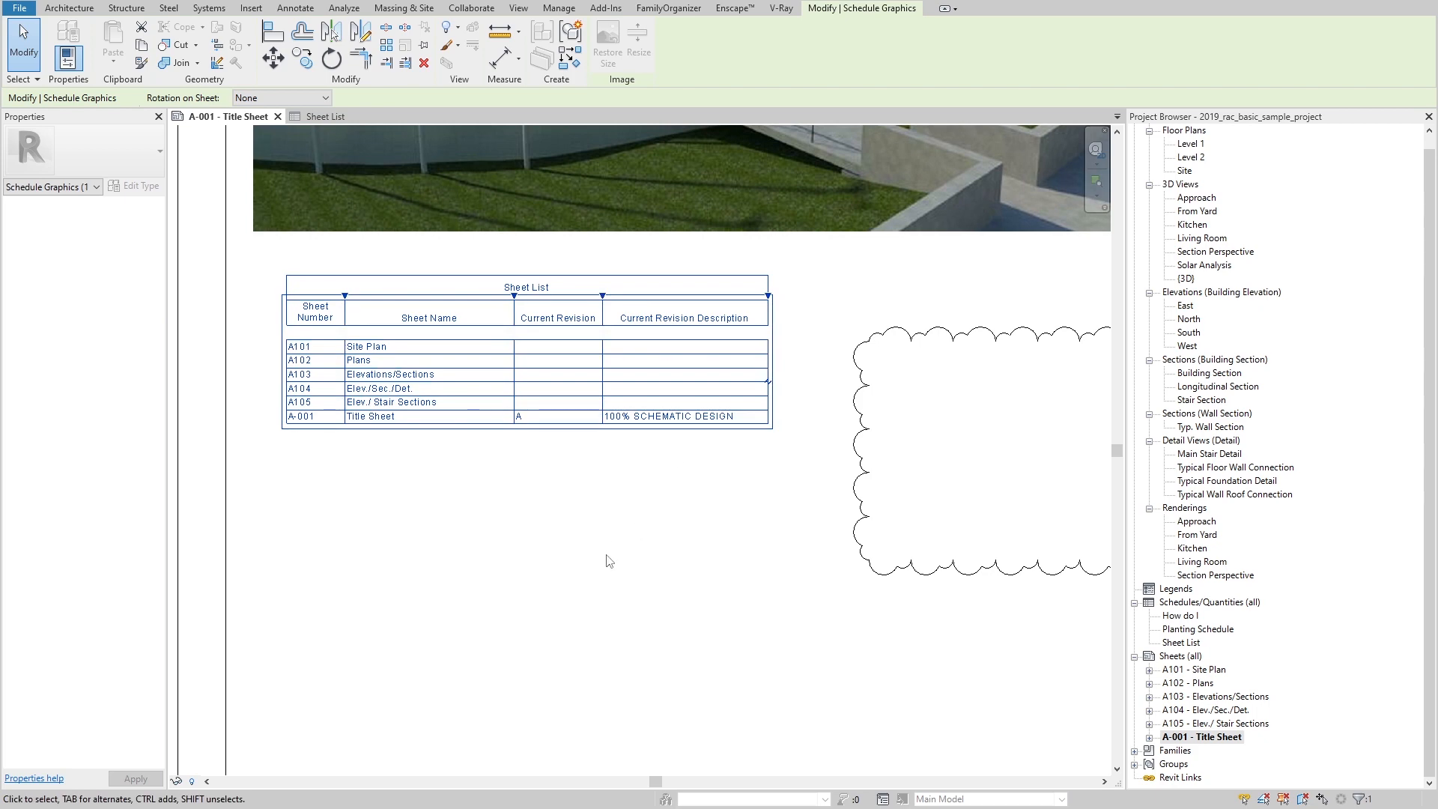
Step: Select the revision cloud beside the sheet list to view its revision properties
{"action": "middle_click_drag", "start_coordinate": [960, 353], "coordinate": [668, 357]}
{"action": "left_click", "coordinate": [649, 322]}
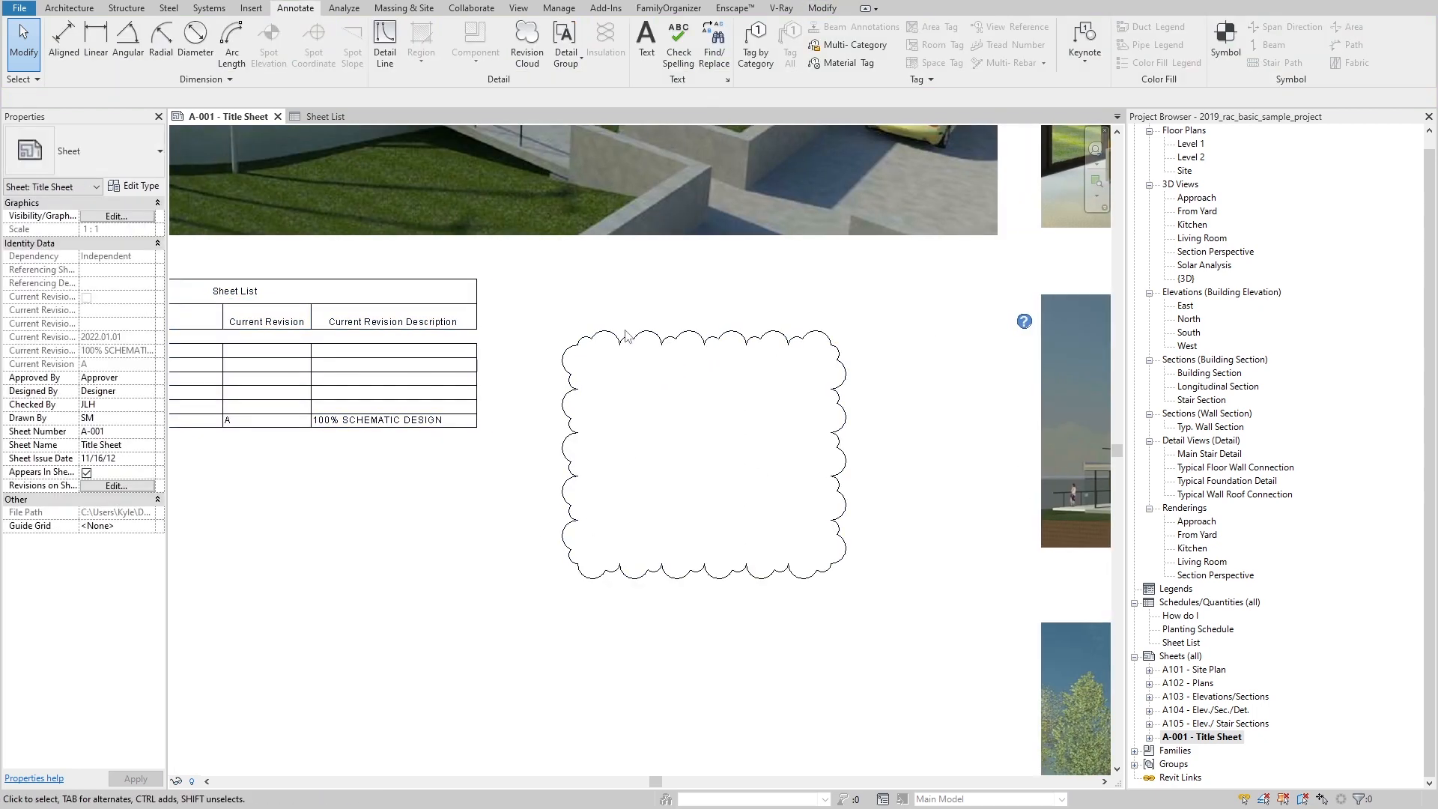
{"action": "left_click", "coordinate": [633, 337]}
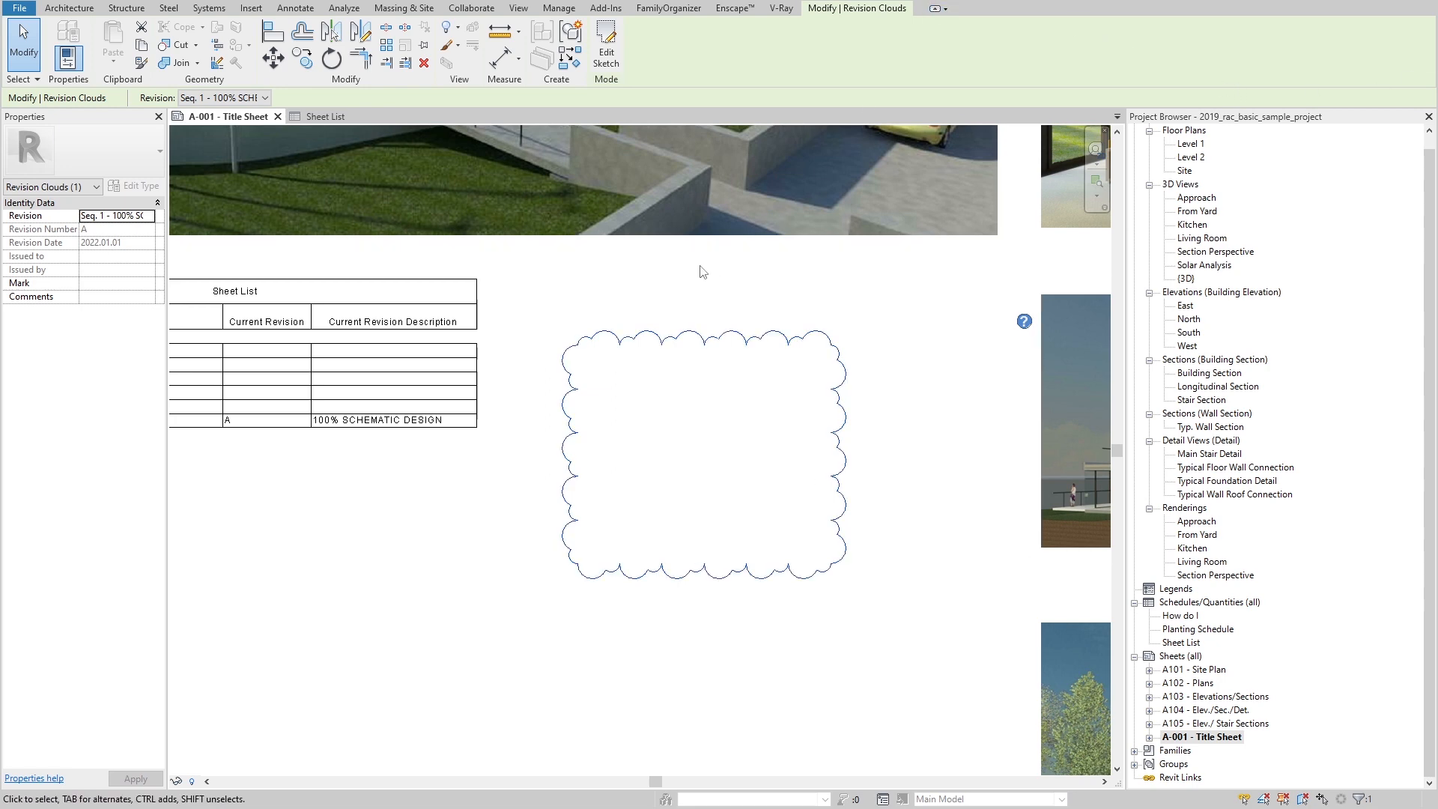
{"action": "key", "text": "Escape"}
{"action": "left_click", "coordinate": [653, 333]}
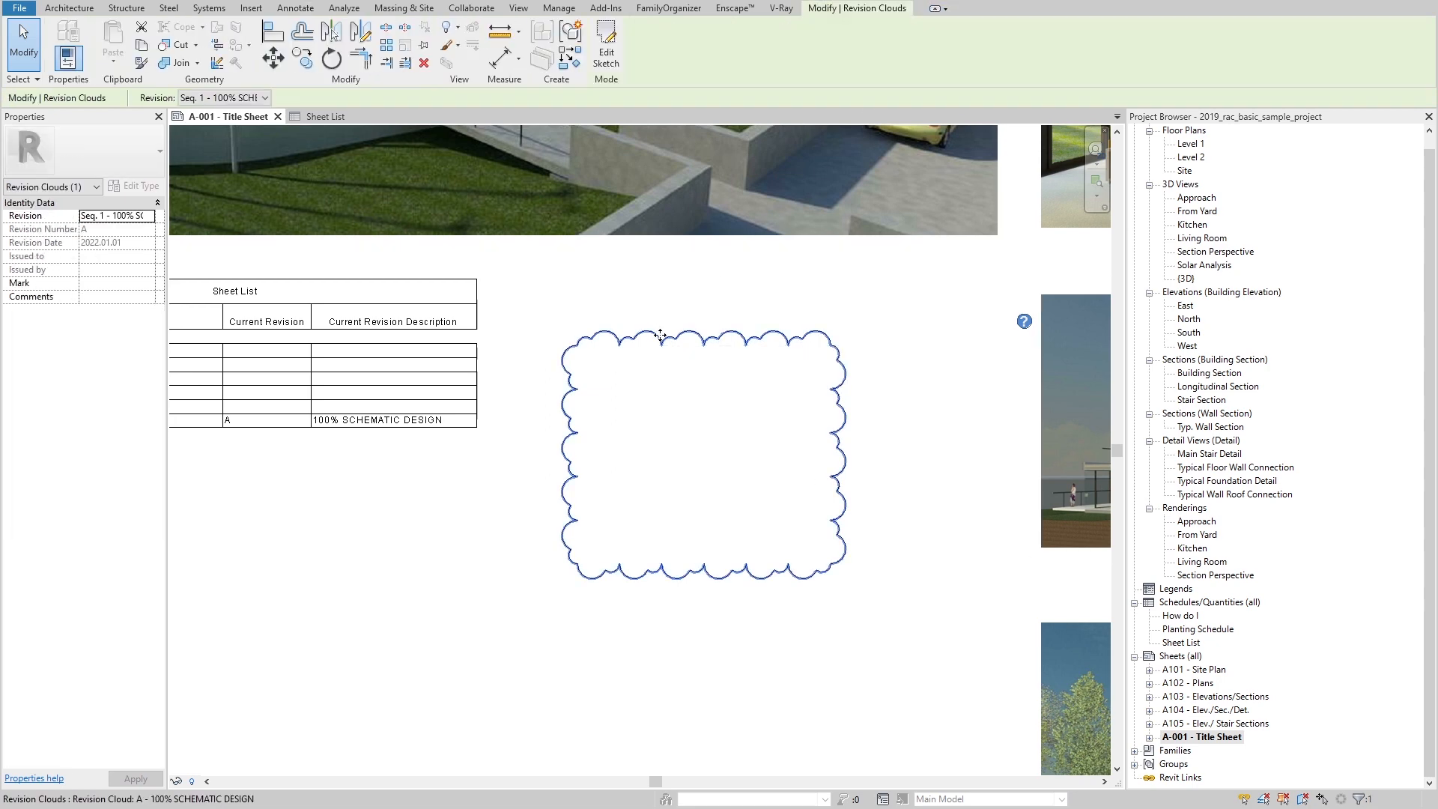
{"action": "scroll", "coordinate": [612, 395], "scroll_direction": "down", "scroll_amount": 3}
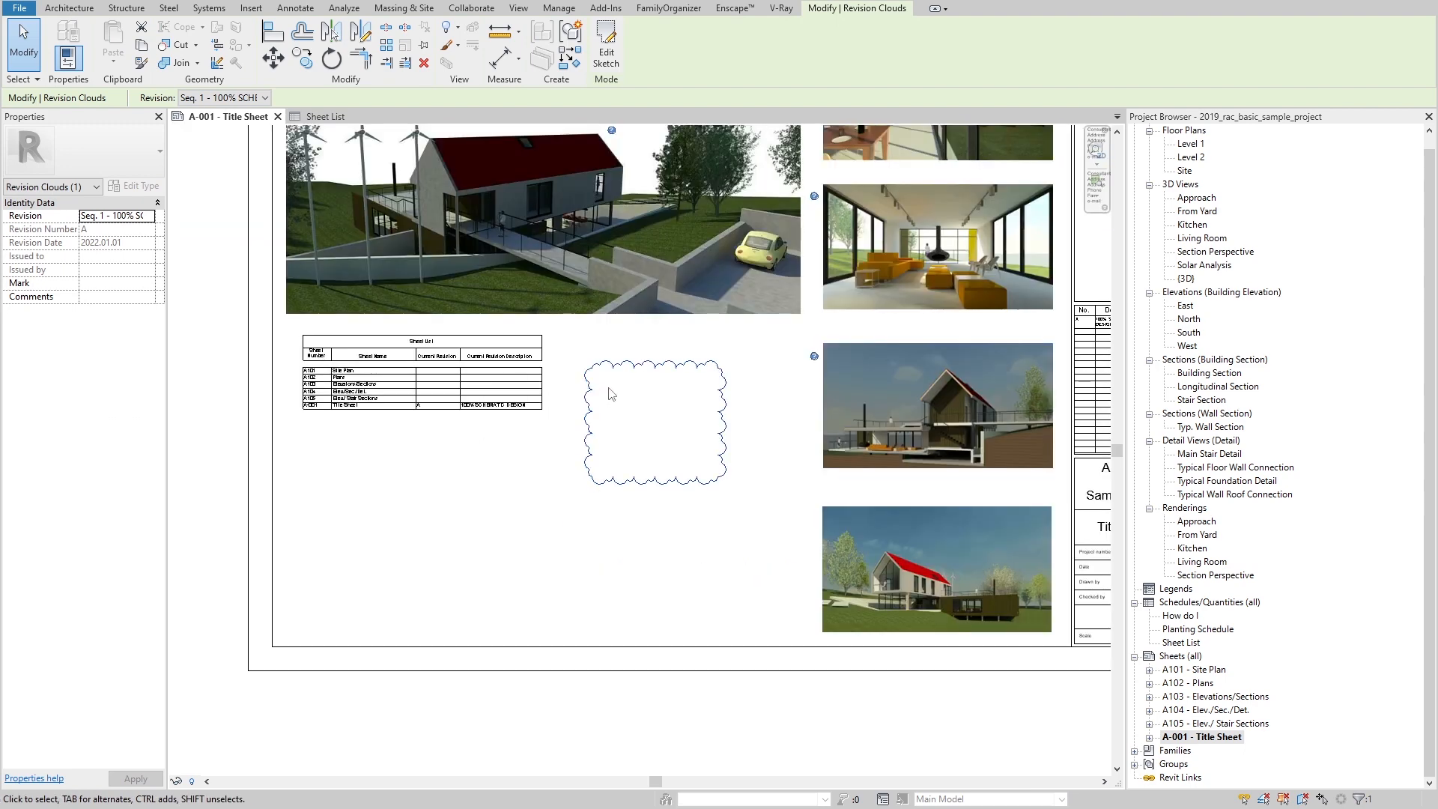
{"action": "middle_click_drag", "start_coordinate": [682, 487], "coordinate": [642, 501]}
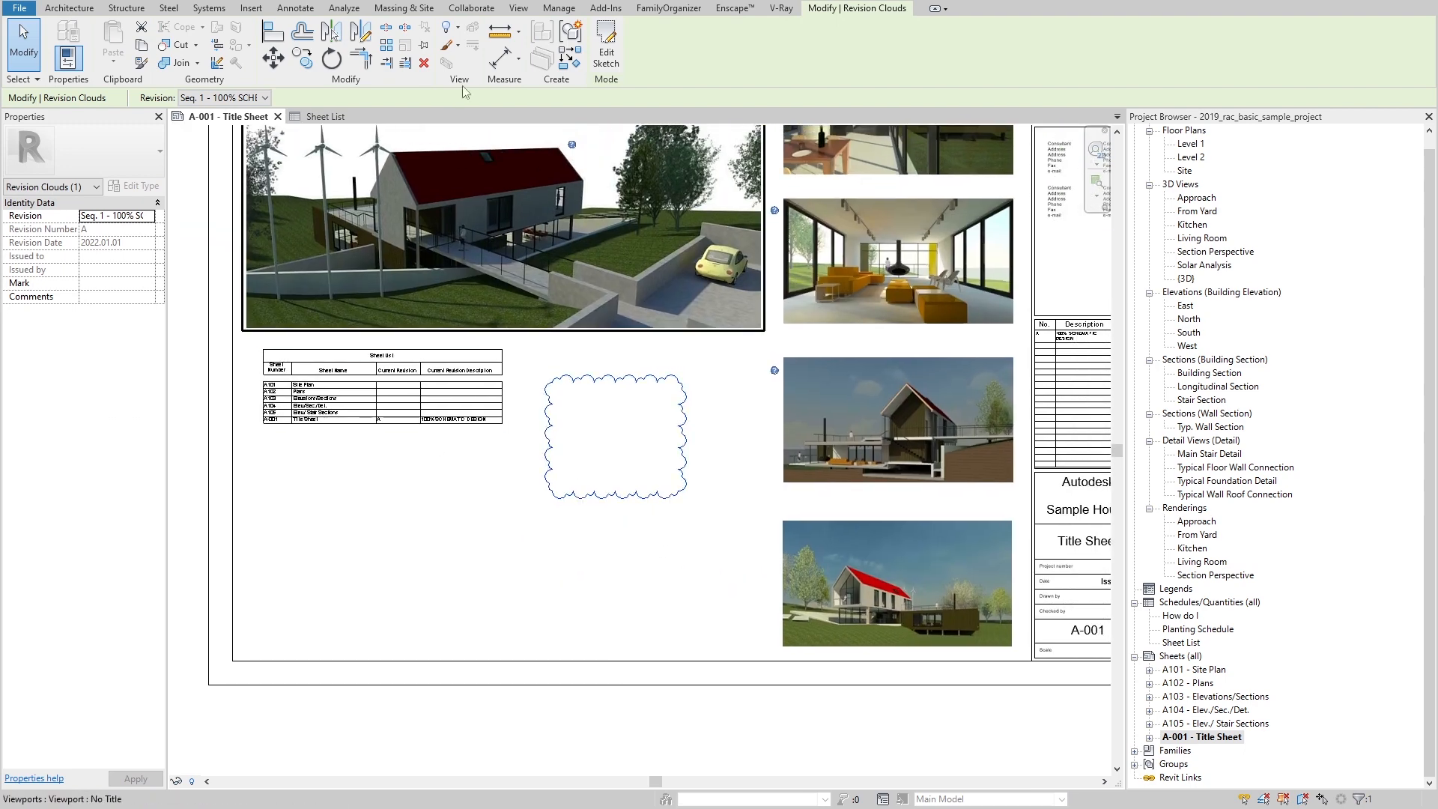
Step: Set the 100% SCHEMATIC DESIGN revision's Show option to None and accept the revision settings
{"action": "left_click", "coordinate": [519, 7]}
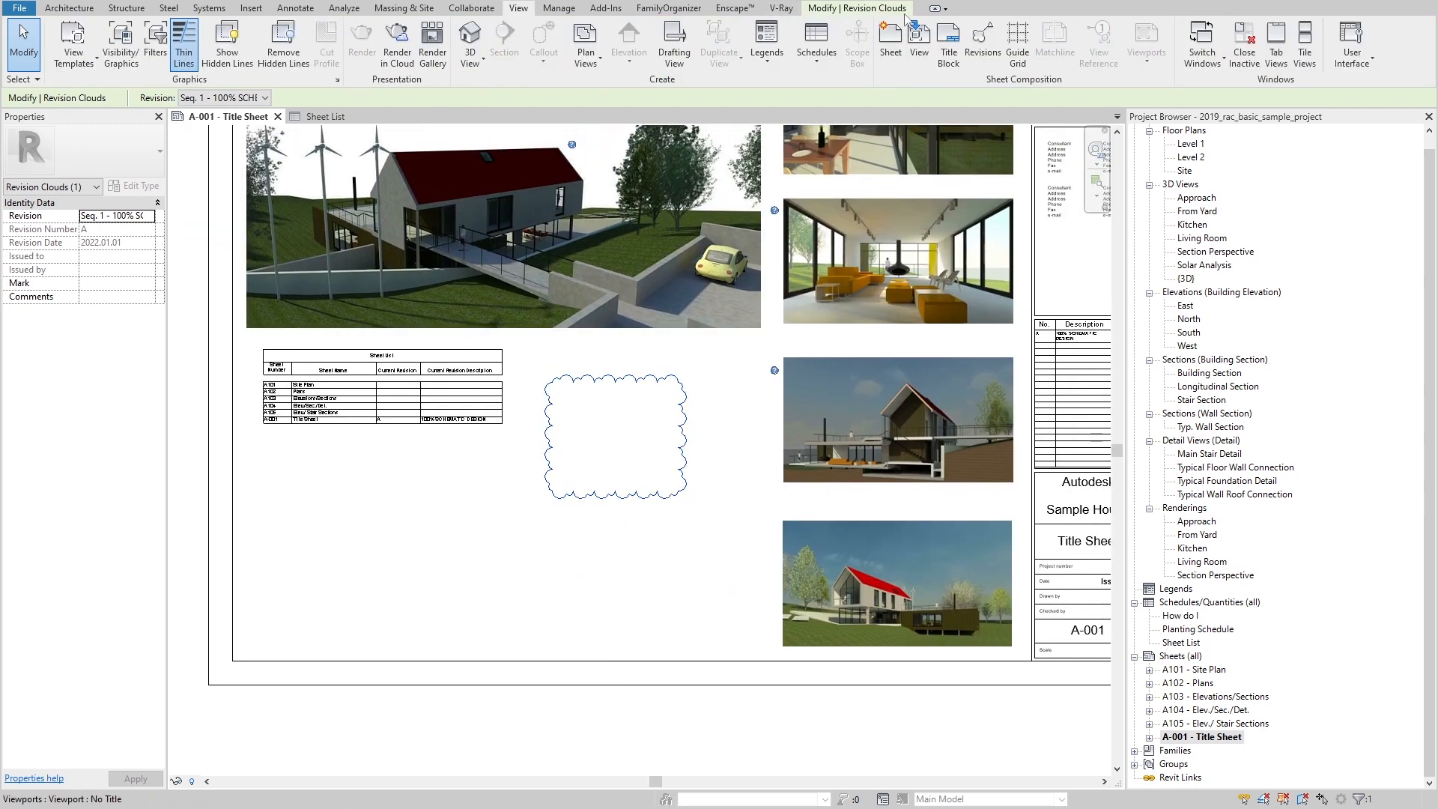
{"action": "left_click", "coordinate": [985, 45]}
{"action": "left_click", "coordinate": [942, 382]}
{"action": "left_click", "coordinate": [973, 379]}
{"action": "left_click", "coordinate": [931, 391]}
{"action": "left_click_drag", "start_coordinate": [863, 337], "coordinate": [705, 459]}
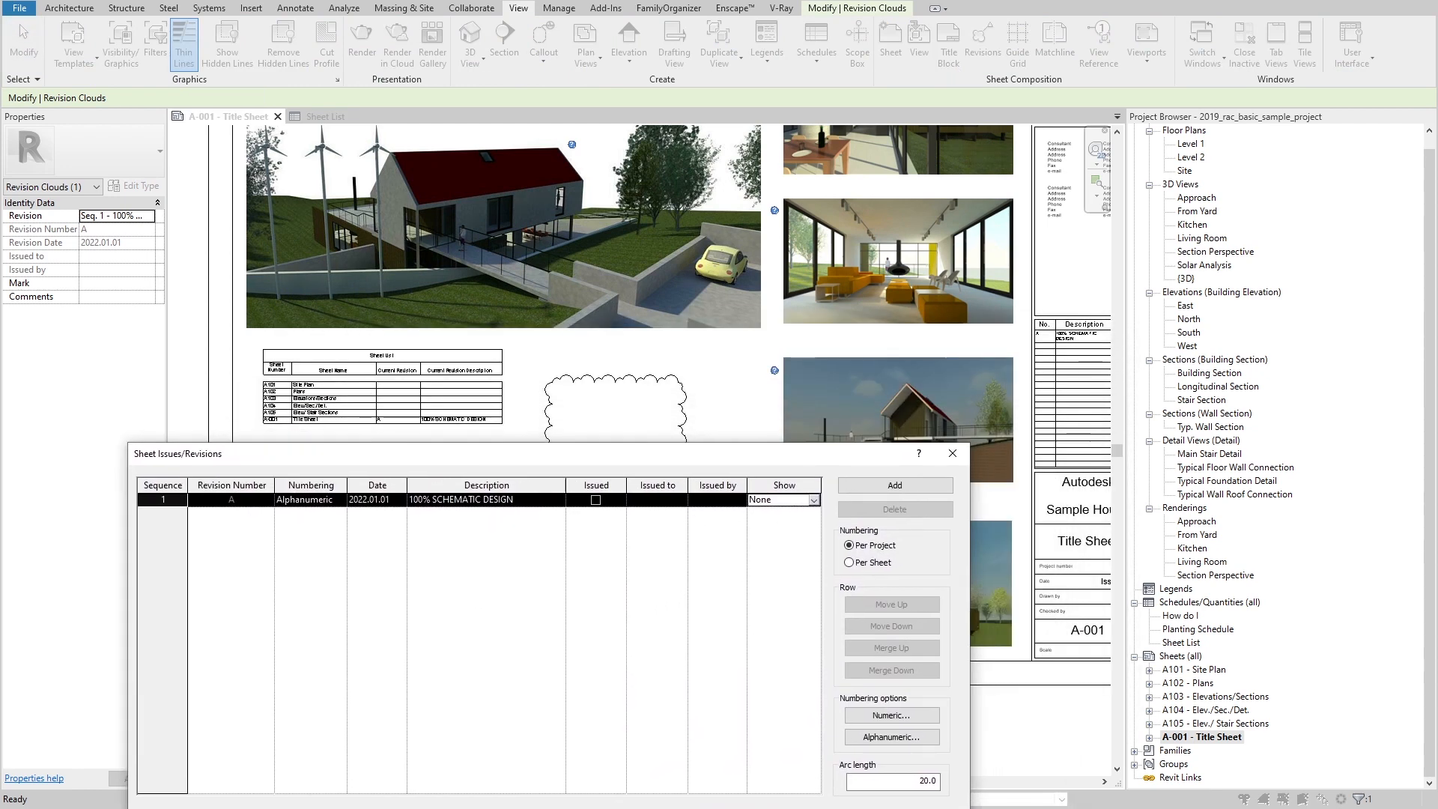
{"action": "key", "text": "Return"}
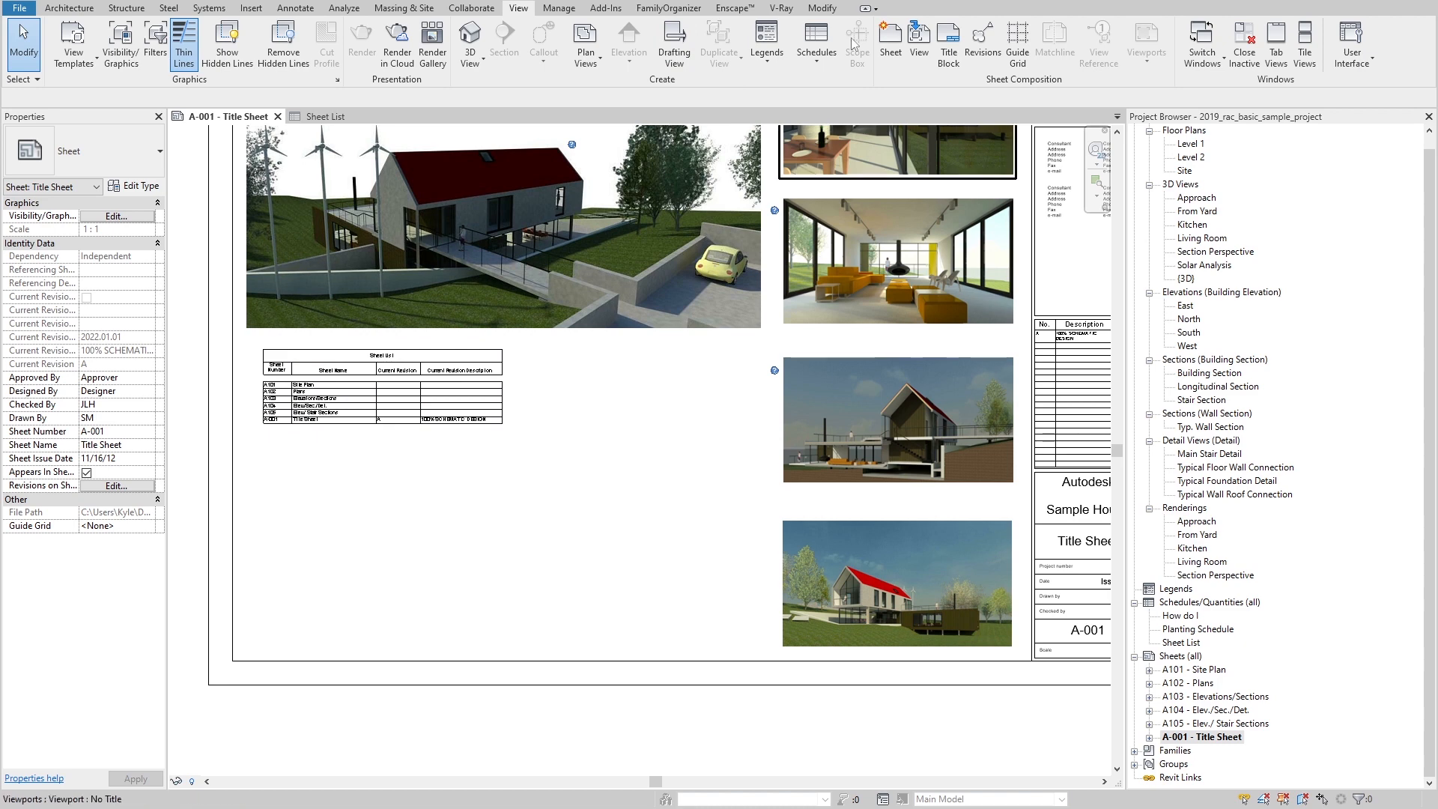
Step: Set the 100% SCHEMATIC DESIGN revision's Show option to Cloud and Tag and accept the revision settings
{"action": "left_click", "coordinate": [982, 41]}
{"action": "left_click_drag", "start_coordinate": [850, 463], "coordinate": [829, 234]}
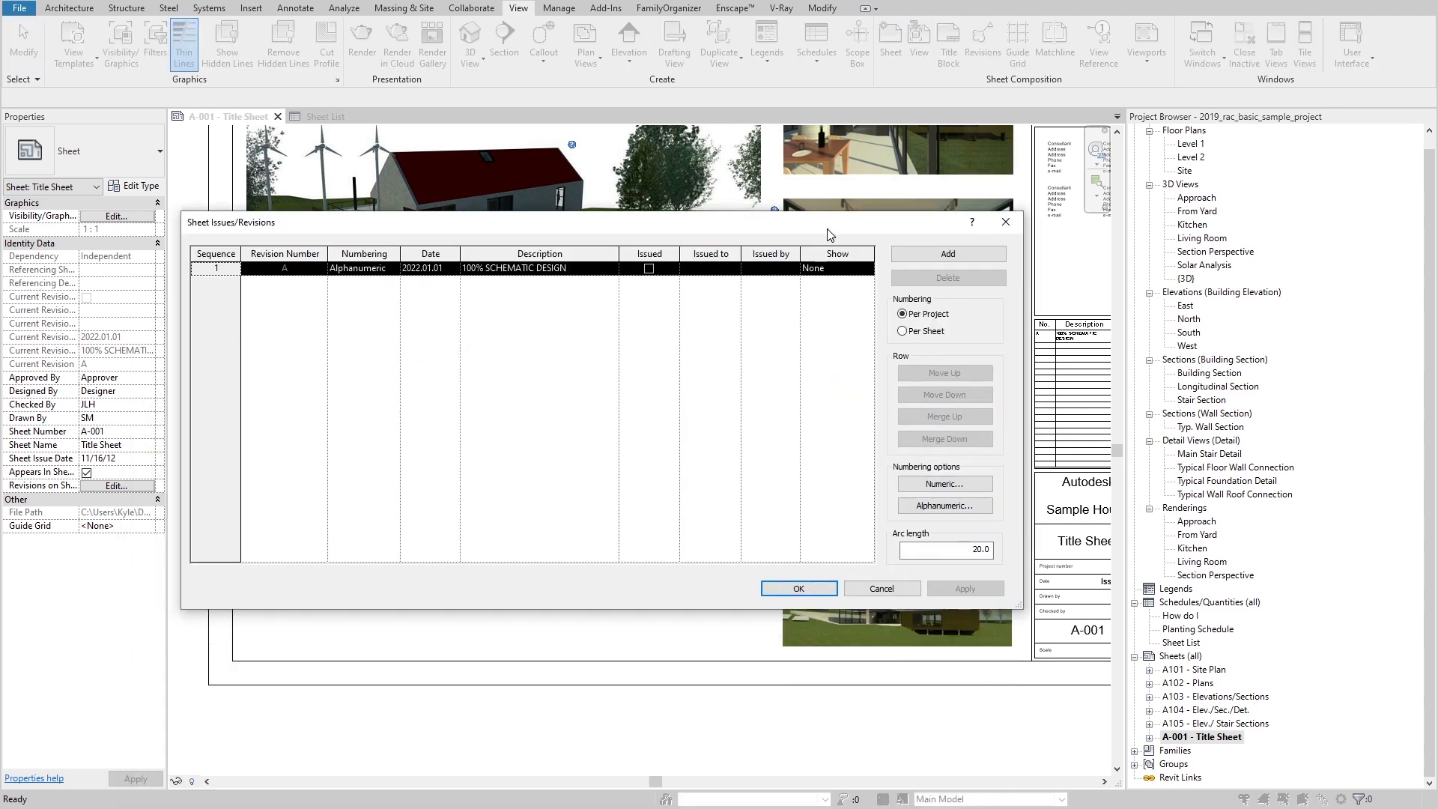
{"action": "left_click", "coordinate": [828, 268]}
{"action": "left_click", "coordinate": [828, 268]}
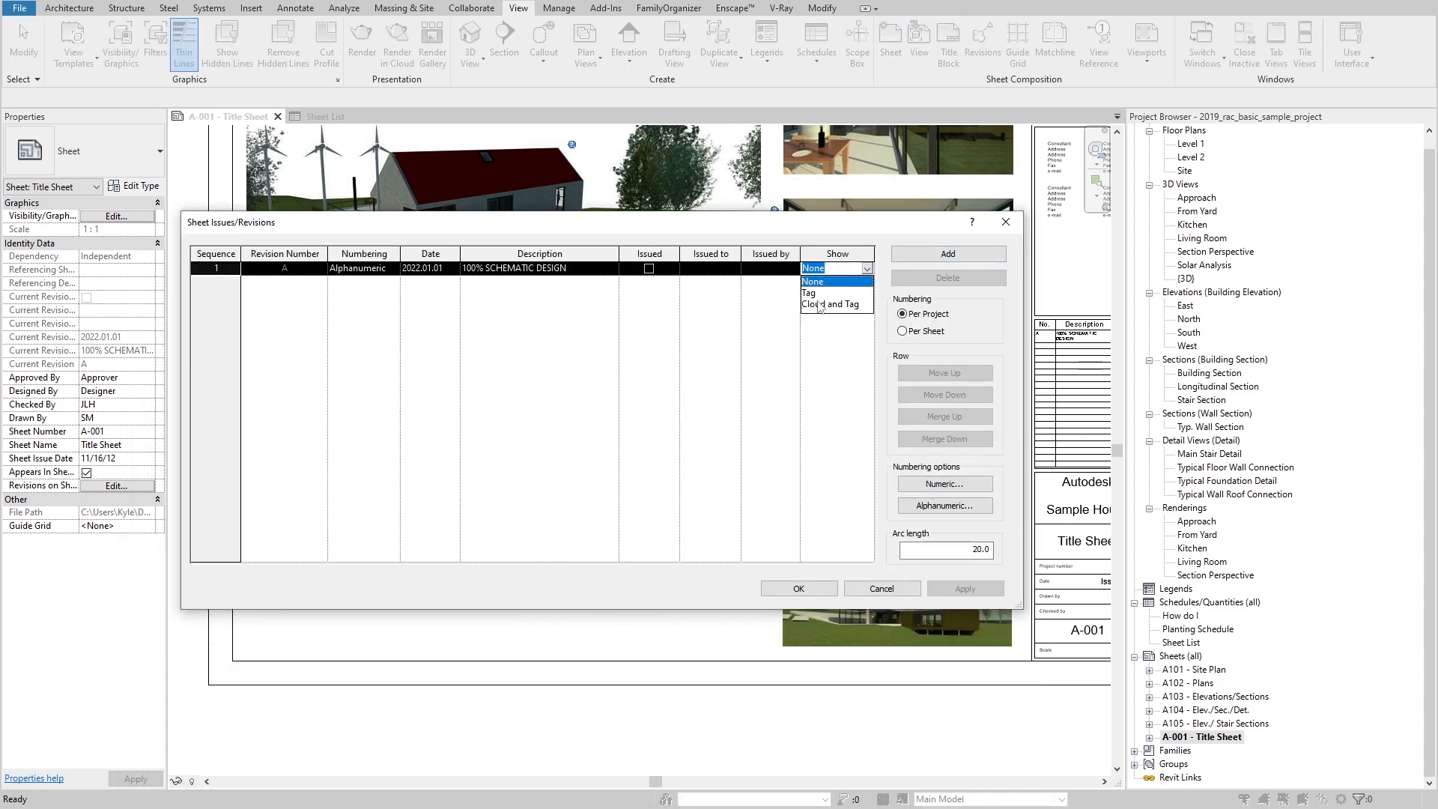
{"action": "left_click", "coordinate": [824, 304]}
{"action": "left_click", "coordinate": [798, 588]}
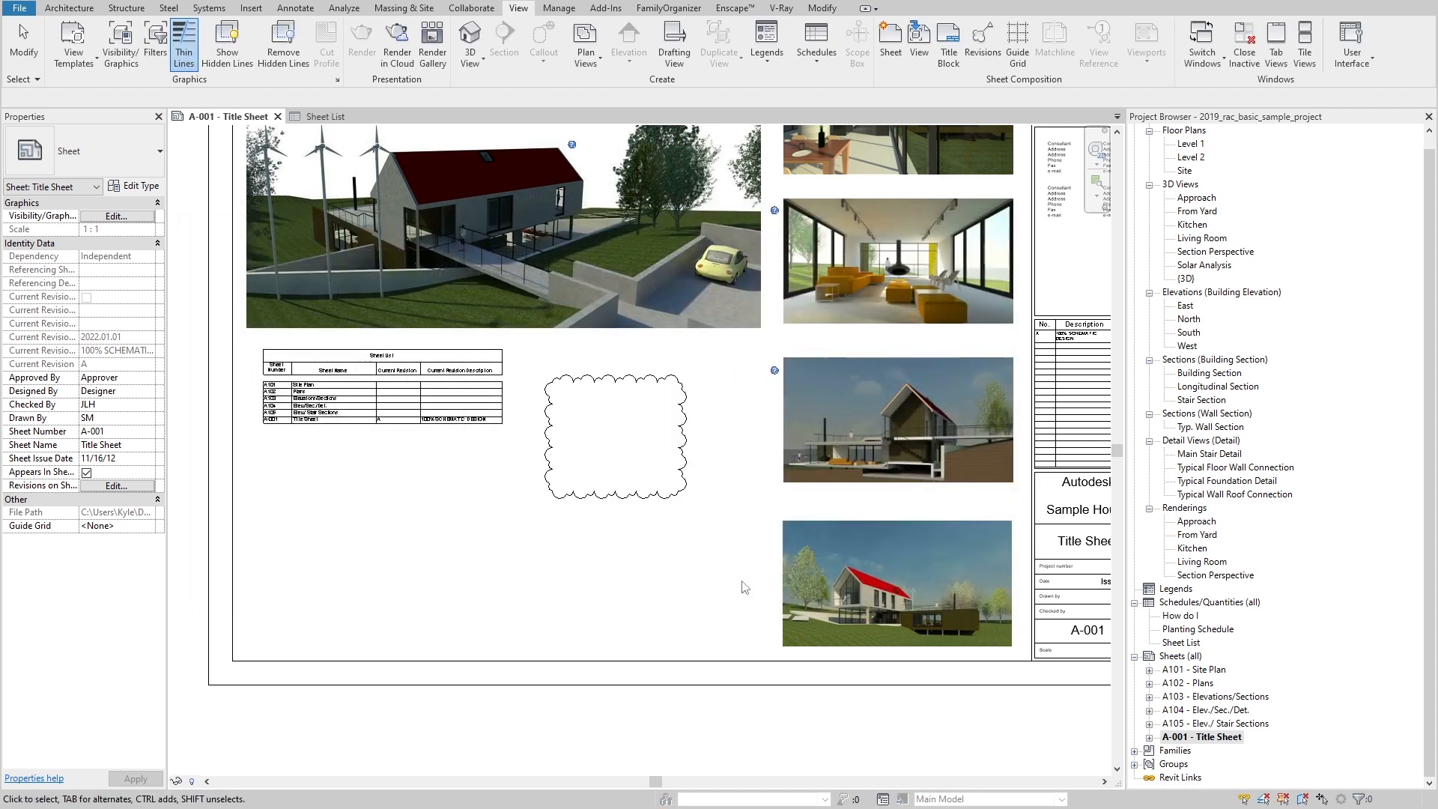
Step: Delete the revision cloud beside the sheet list on the title sheet
{"action": "left_click", "coordinate": [580, 492]}
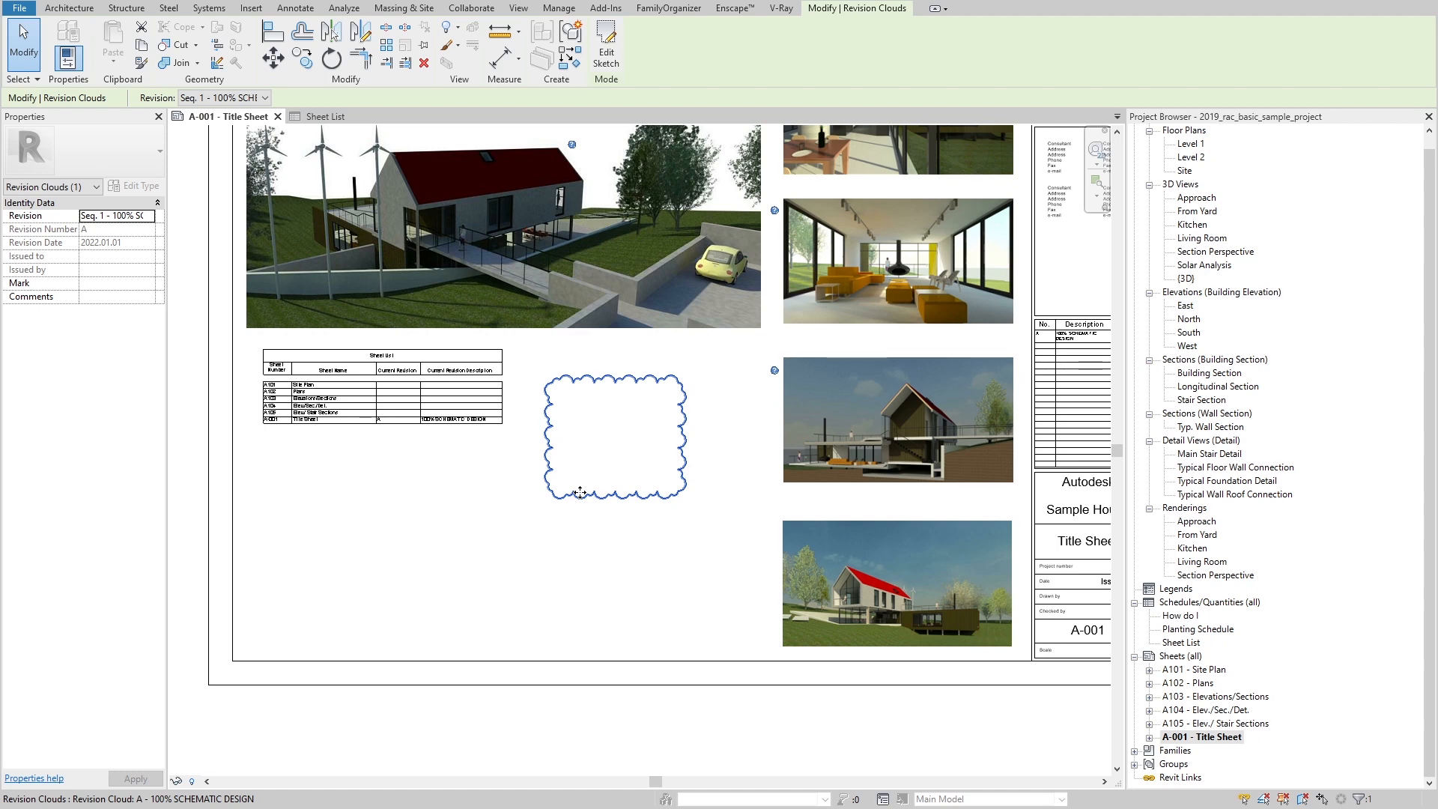
{"action": "key", "text": "Delete"}
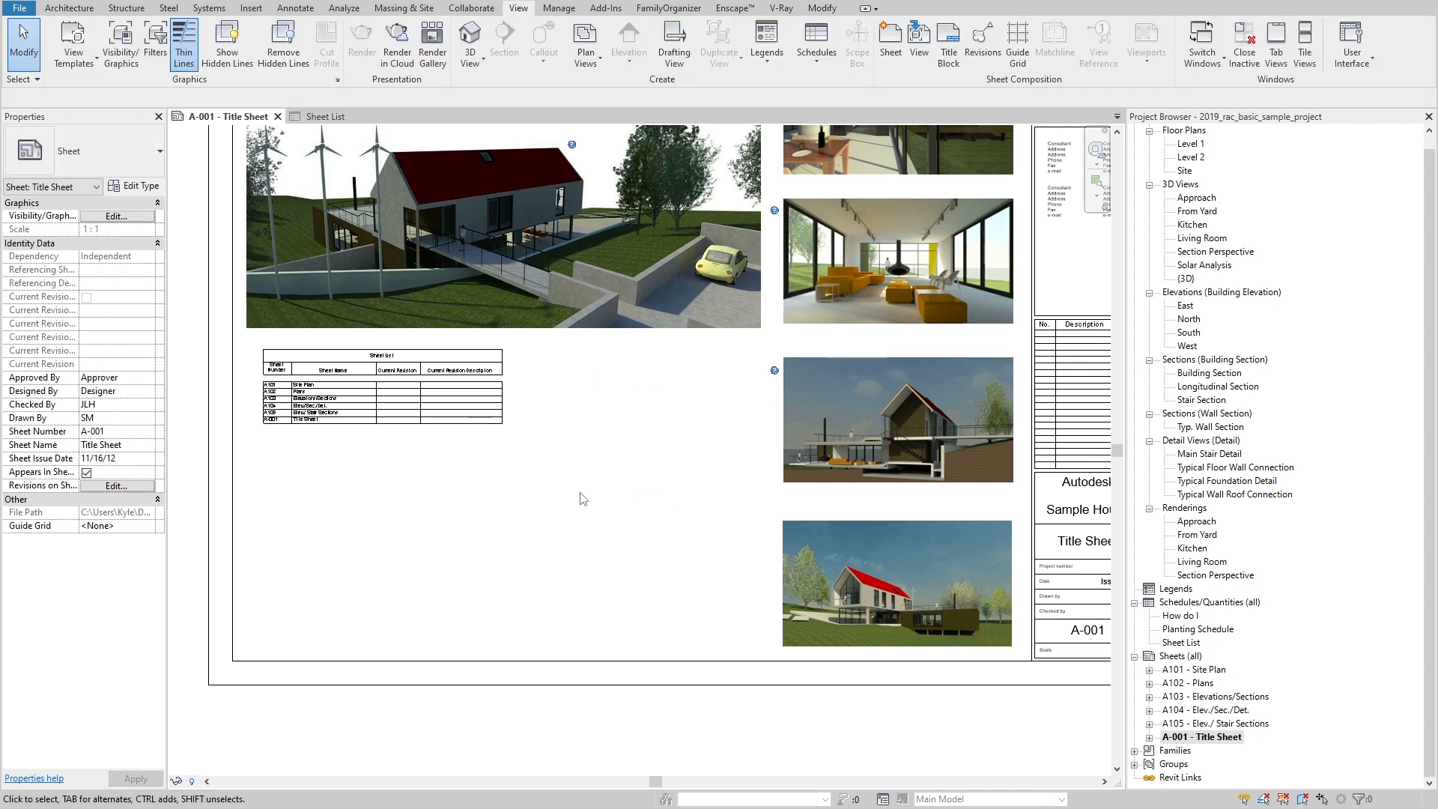
{"action": "middle_click_drag", "start_coordinate": [492, 449], "coordinate": [465, 462]}
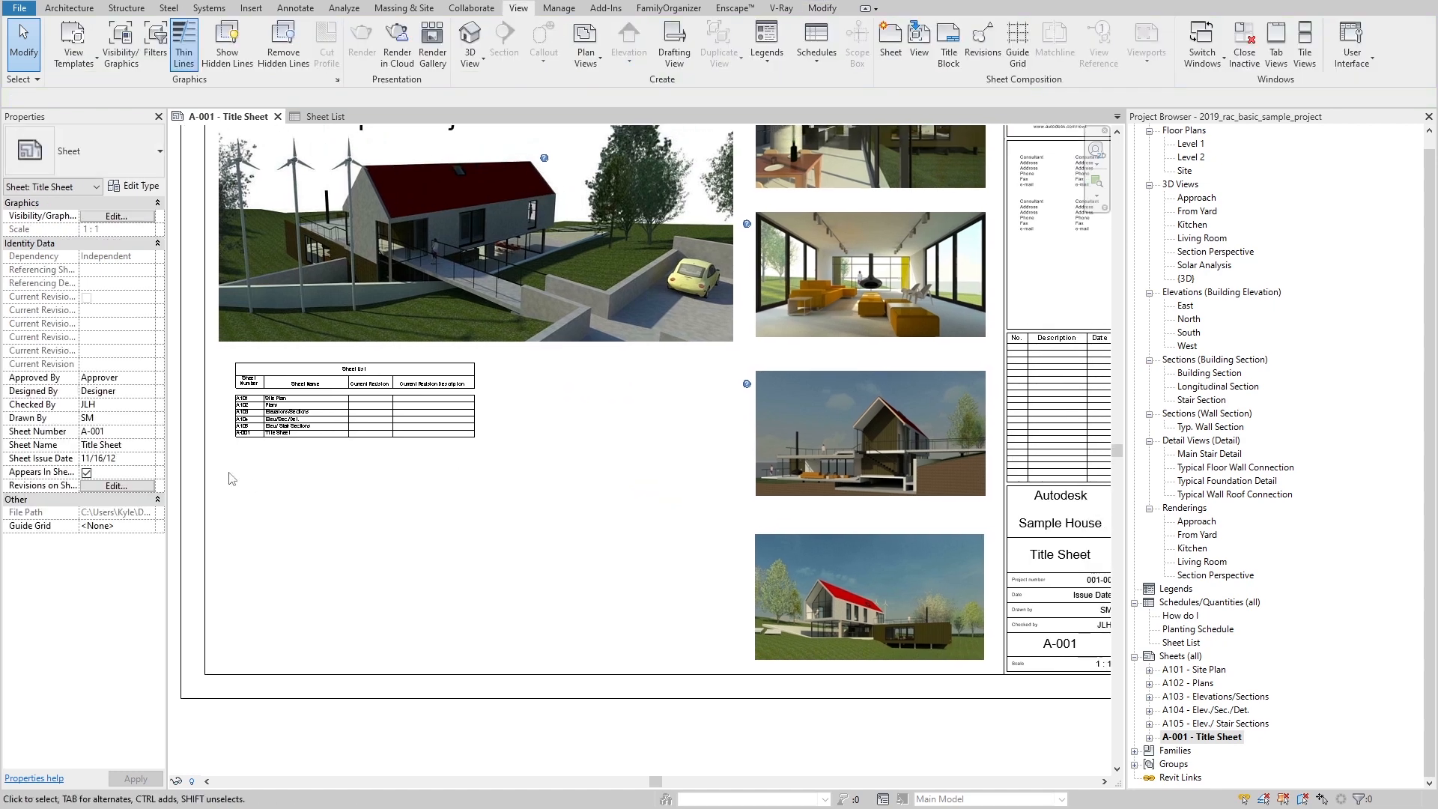
Step: Show the 100% SCHEMATIC DESIGN revision in the title sheet's revision schedule without a revision cloud
{"action": "left_click", "coordinate": [100, 487]}
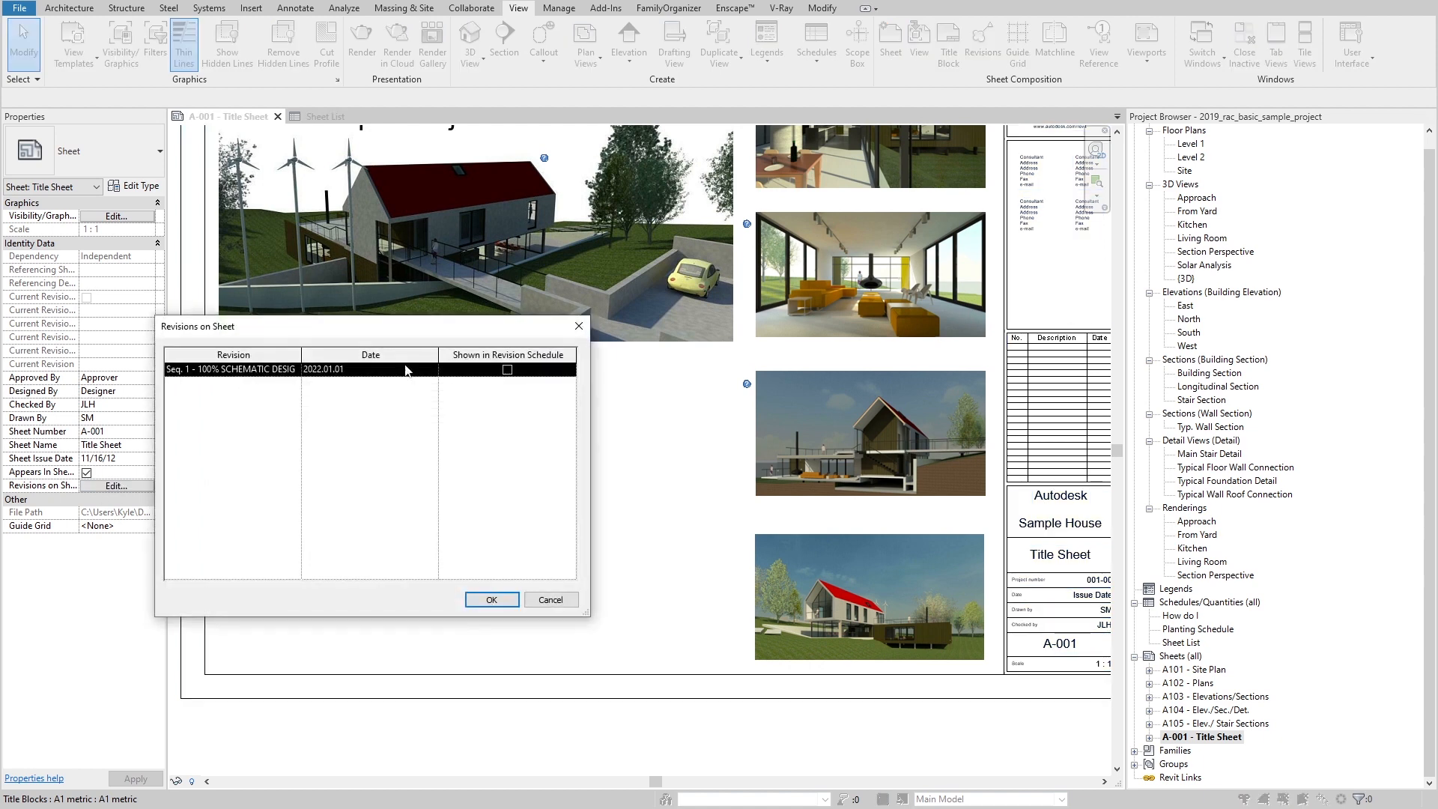
{"action": "left_click", "coordinate": [507, 370]}
{"action": "left_click", "coordinate": [491, 599]}
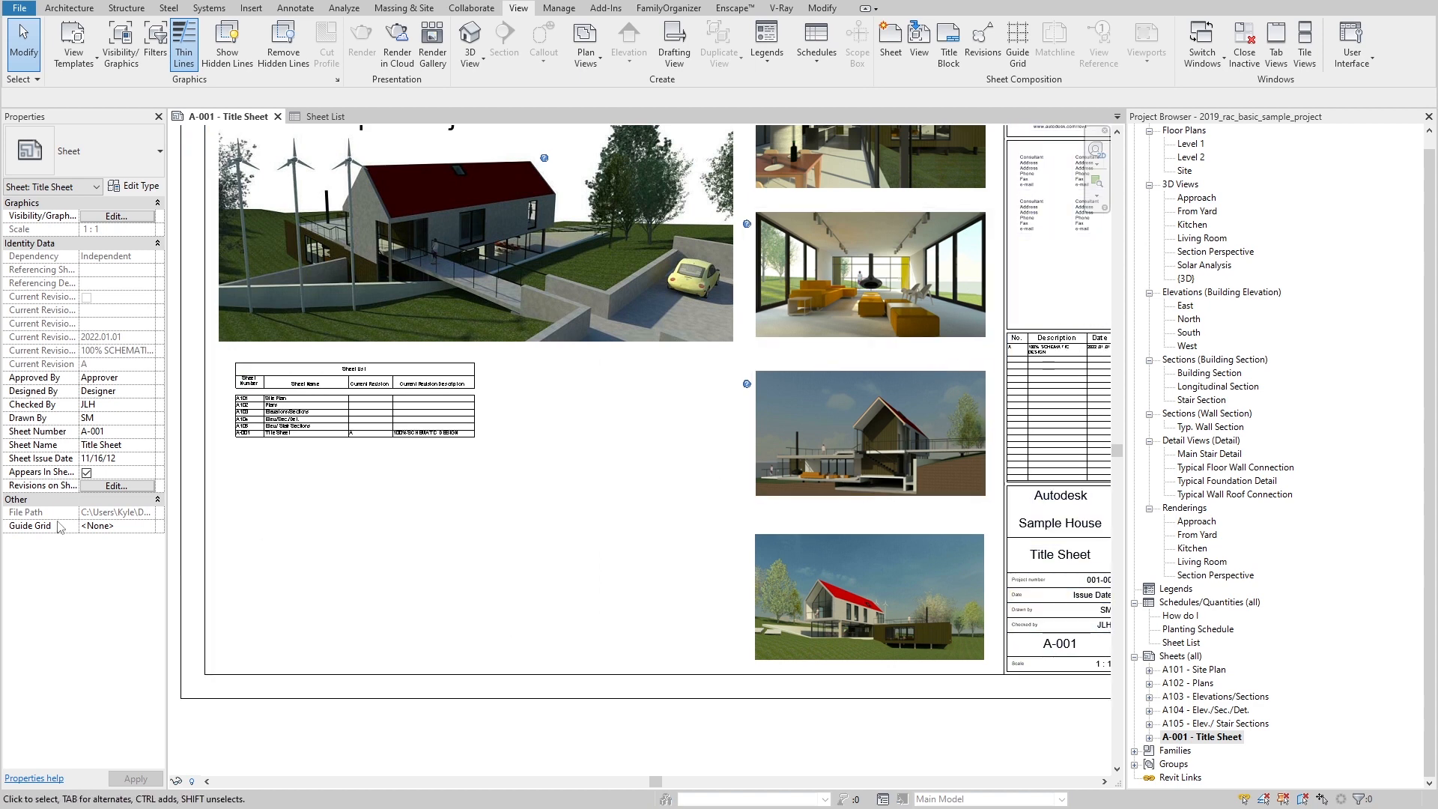
Step: Remove the 100% SCHEMATIC DESIGN revision from the title sheet's revision schedule
{"action": "left_click", "coordinate": [112, 486]}
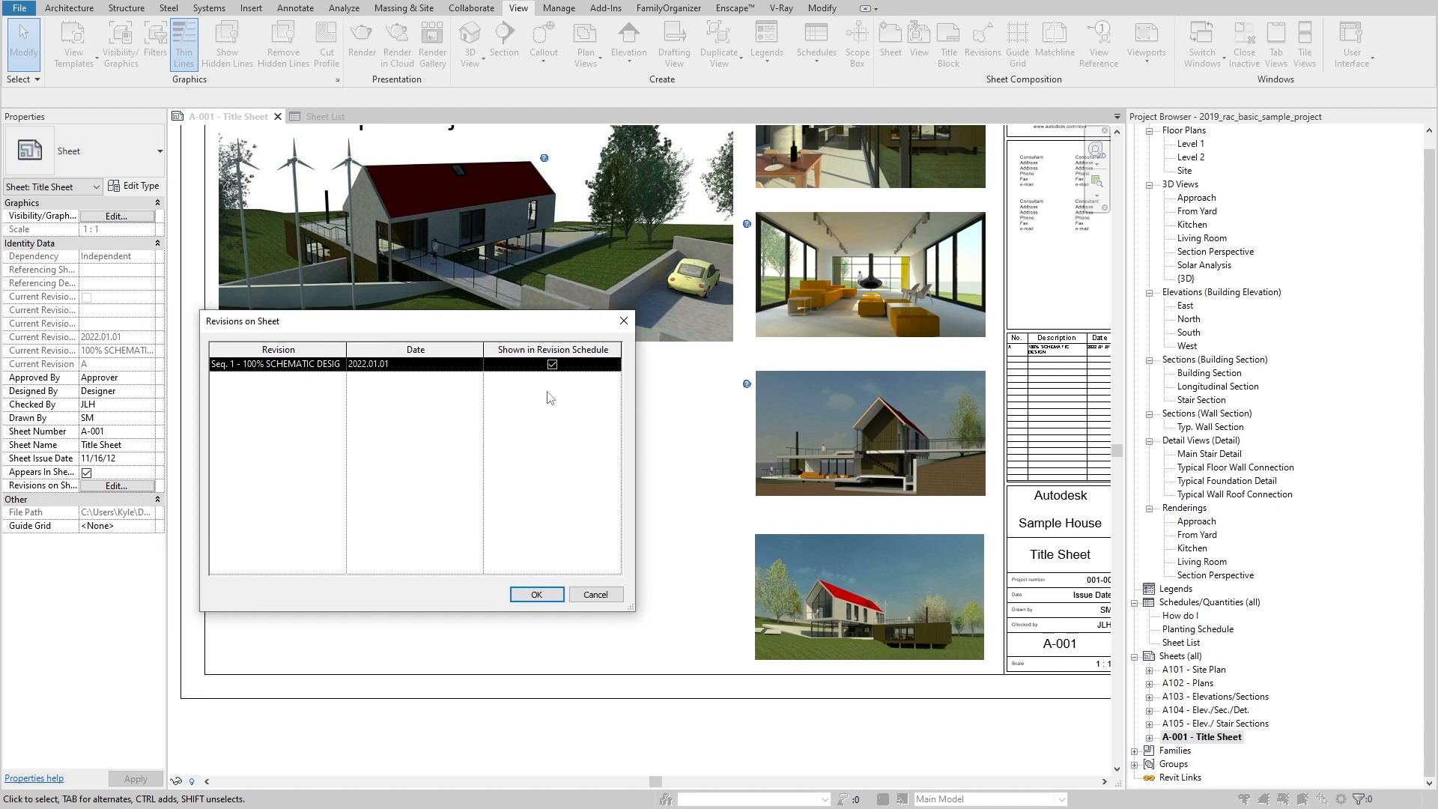
{"action": "left_click", "coordinate": [553, 364]}
{"action": "left_click", "coordinate": [552, 364]}
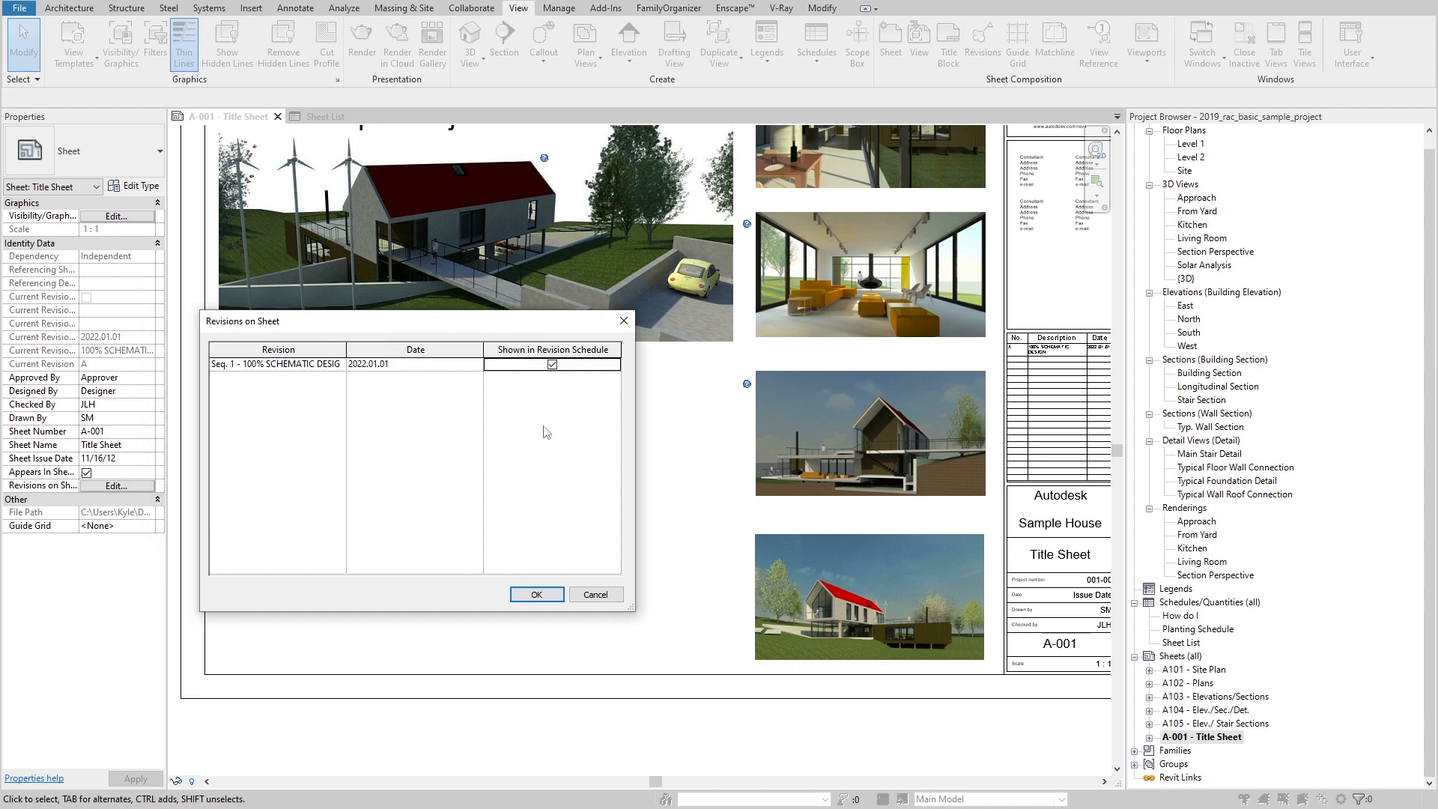
{"action": "left_click", "coordinate": [552, 364]}
{"action": "left_click", "coordinate": [537, 595]}
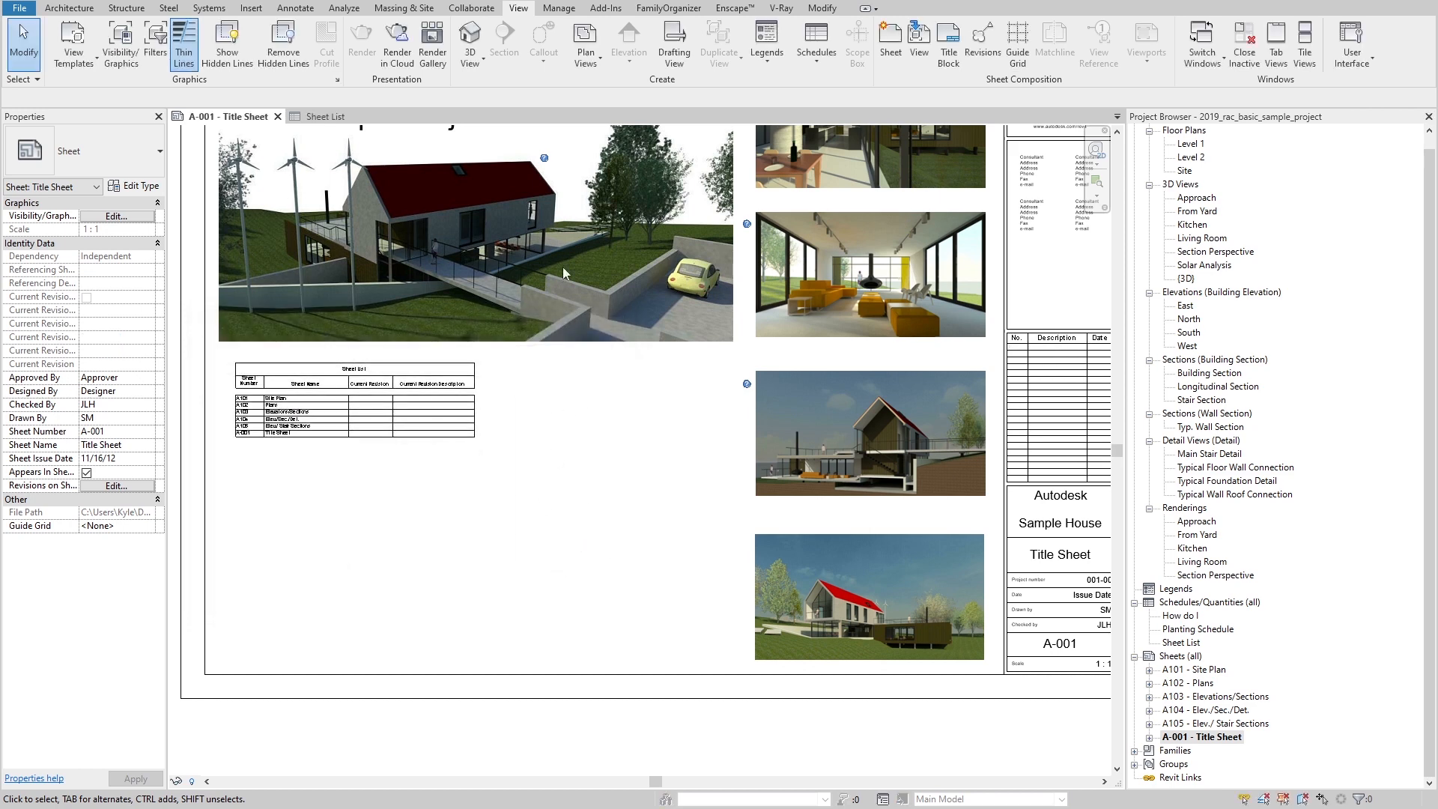
Step: Sketch a rectangular revision cloud around the living room interior rendering on the title sheet
{"action": "left_click", "coordinate": [983, 39]}
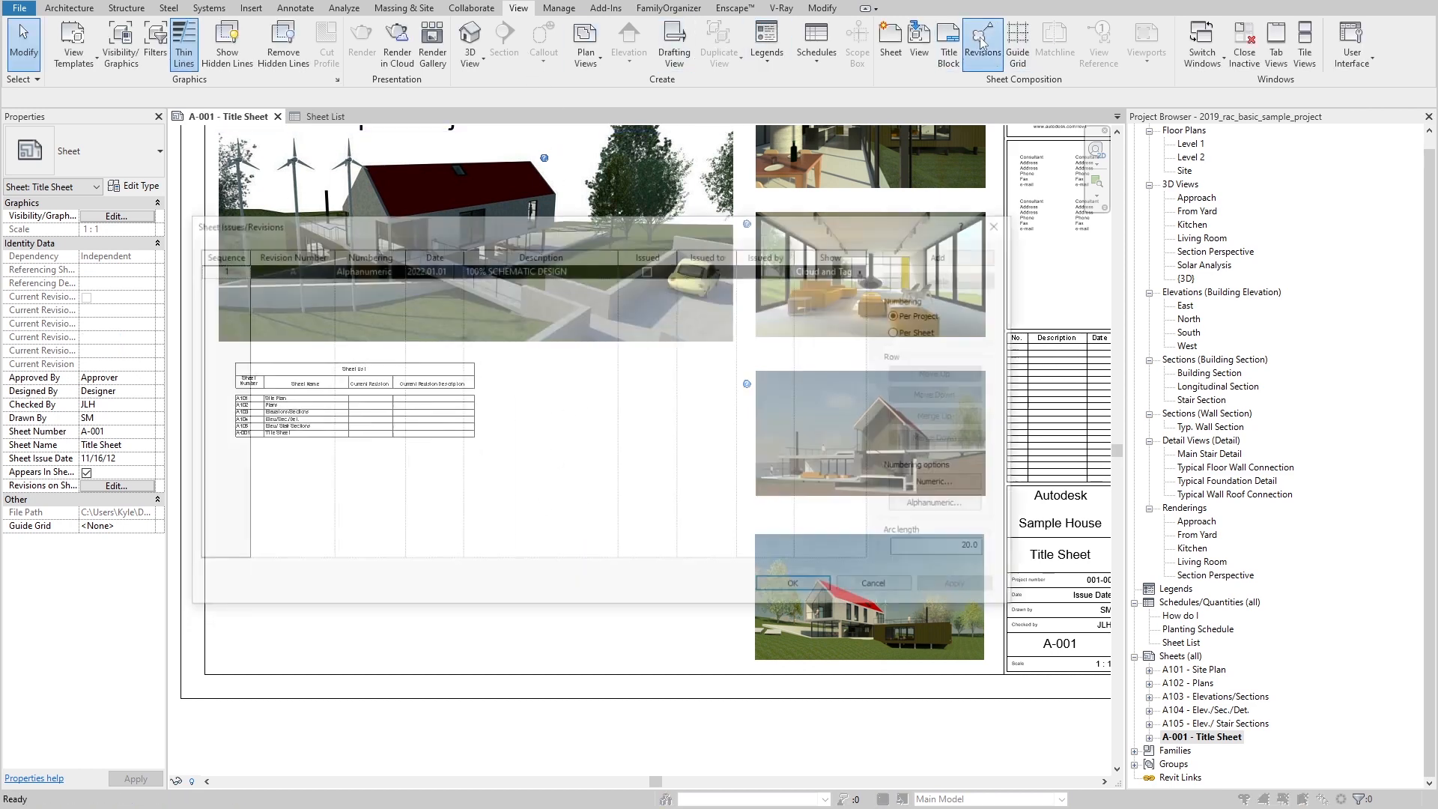
{"action": "left_click", "coordinate": [1006, 222]}
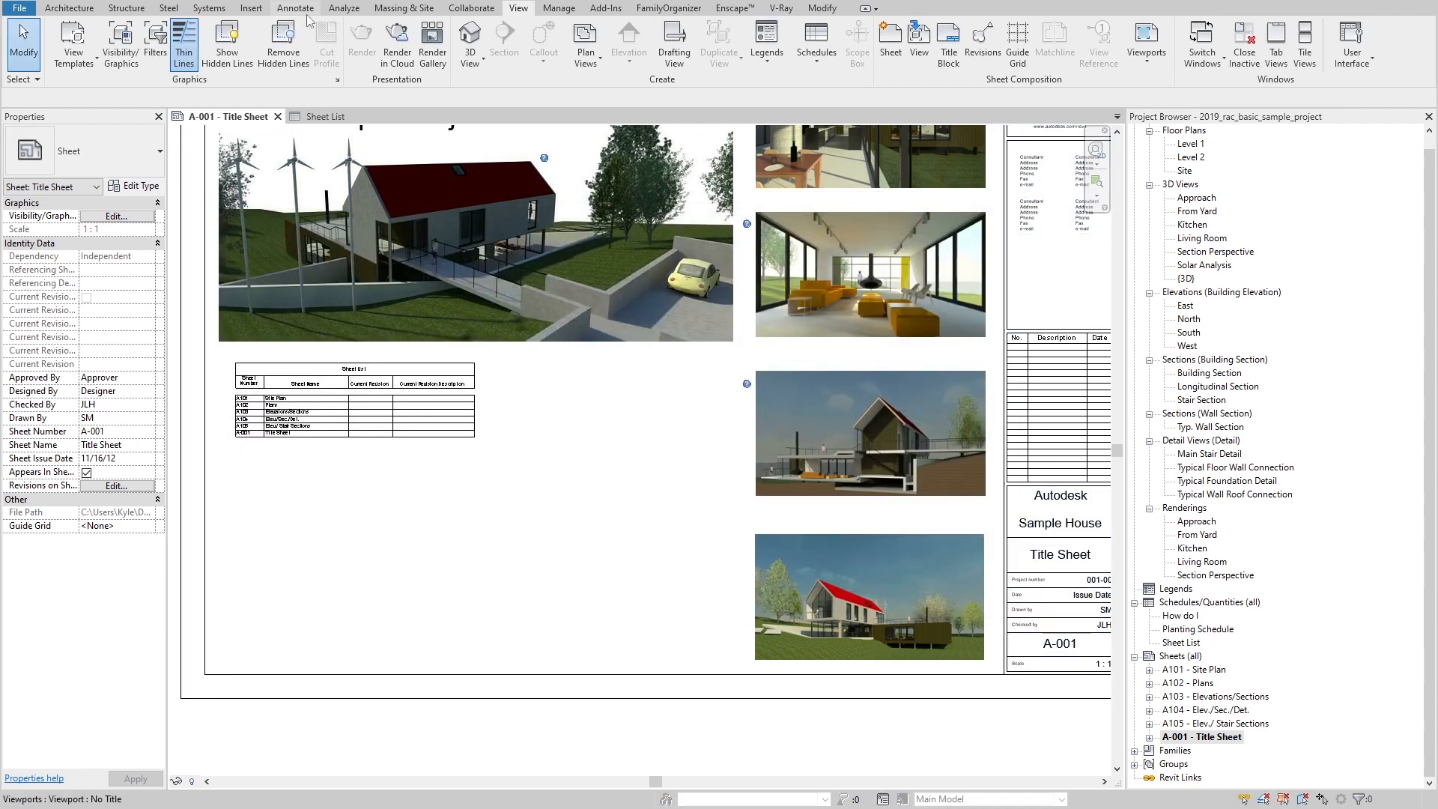
{"action": "left_click", "coordinate": [295, 7]}
{"action": "left_click", "coordinate": [527, 41]}
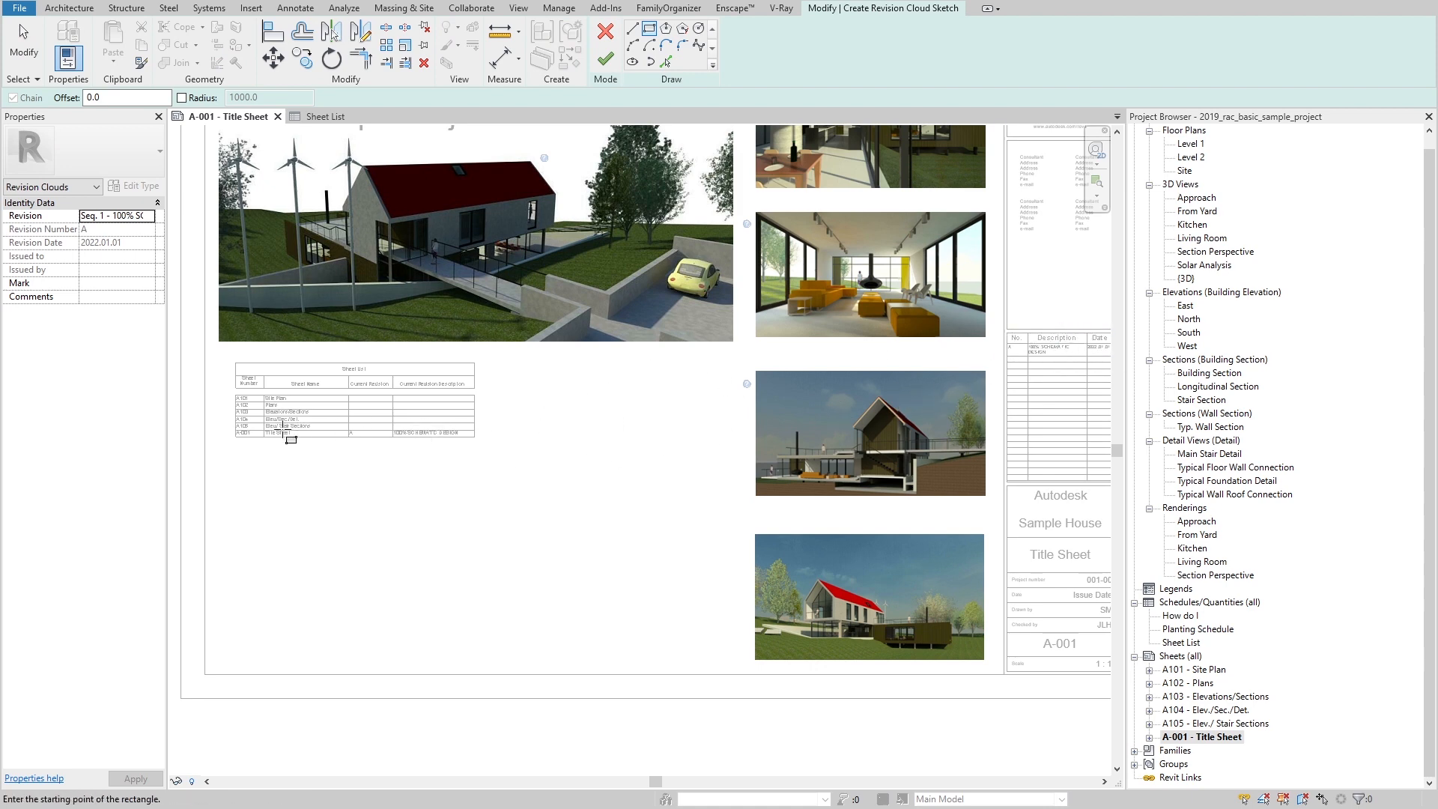
{"action": "left_click", "coordinate": [237, 425]}
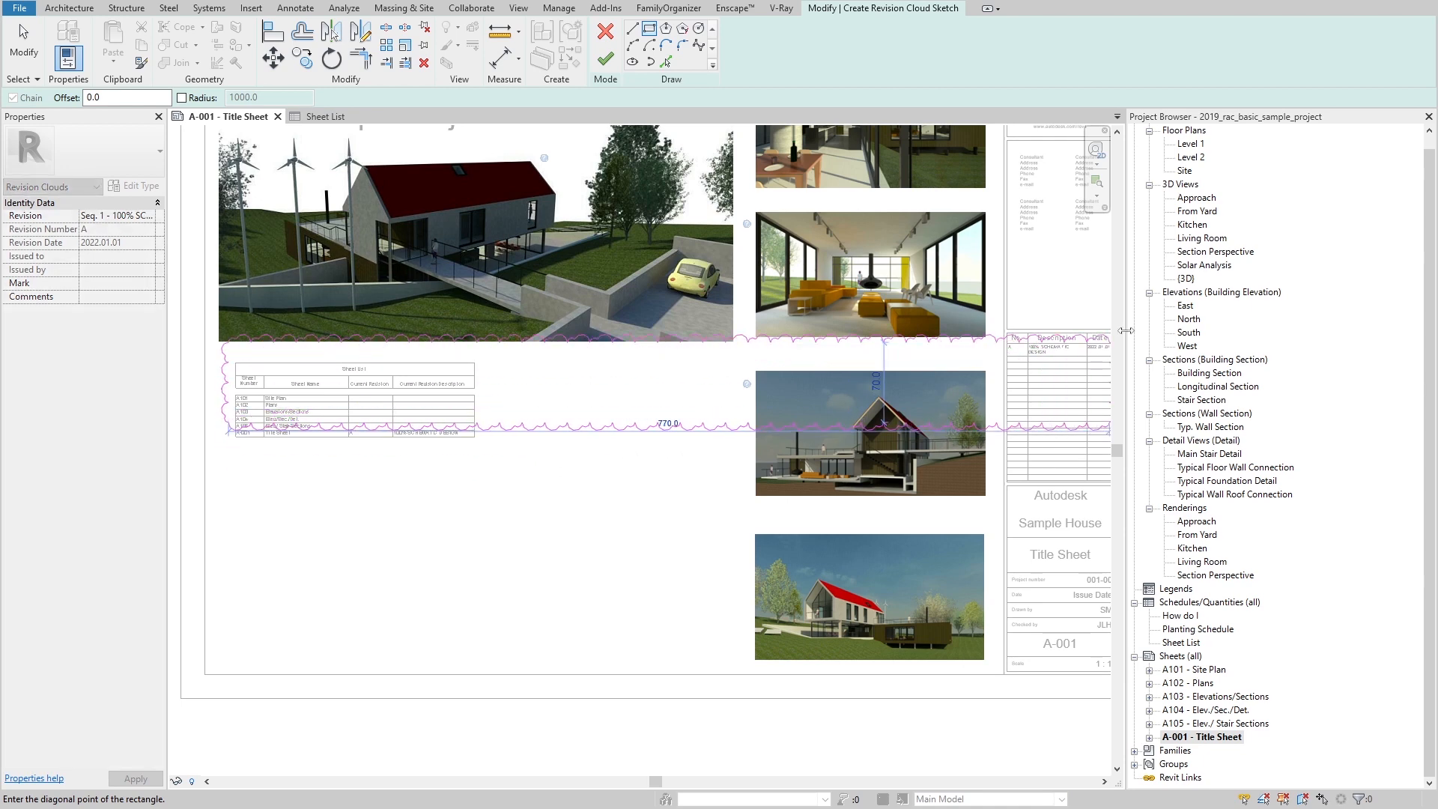
{"action": "key", "text": "Escape"}
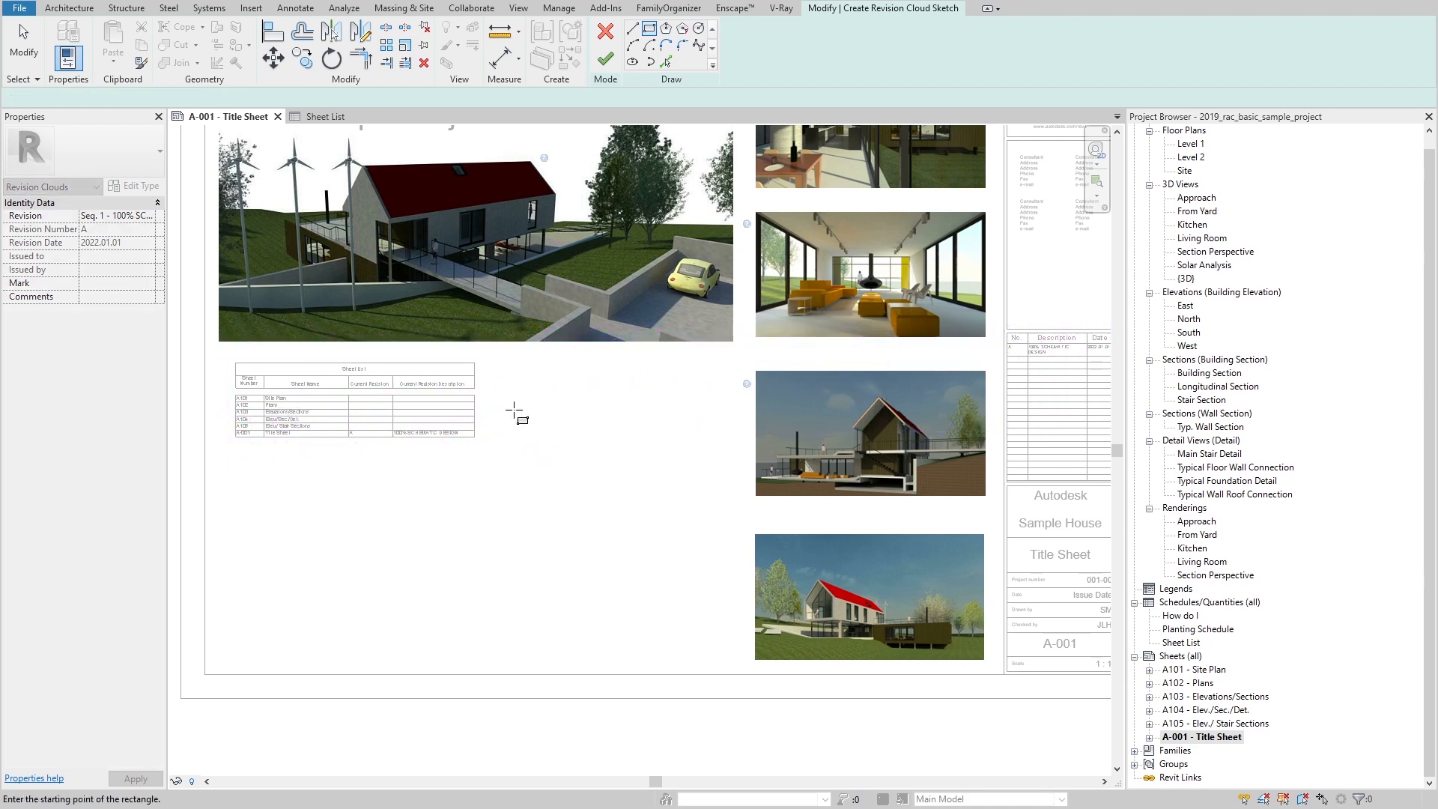
{"action": "scroll", "coordinate": [380, 442], "scroll_direction": "down", "scroll_amount": 1}
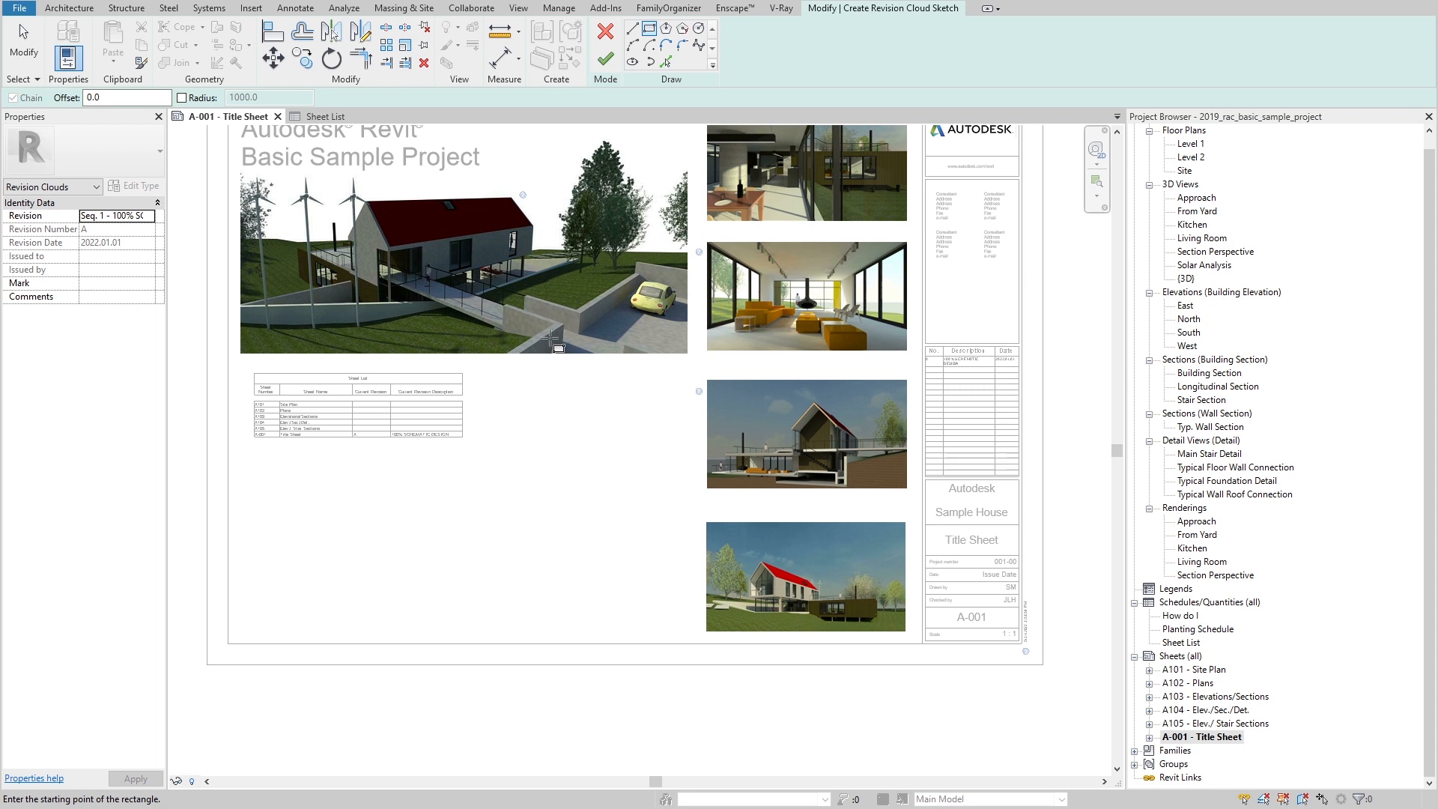
{"action": "middle_click_drag", "start_coordinate": [549, 342], "coordinate": [509, 374]}
{"action": "left_click", "coordinate": [668, 267]}
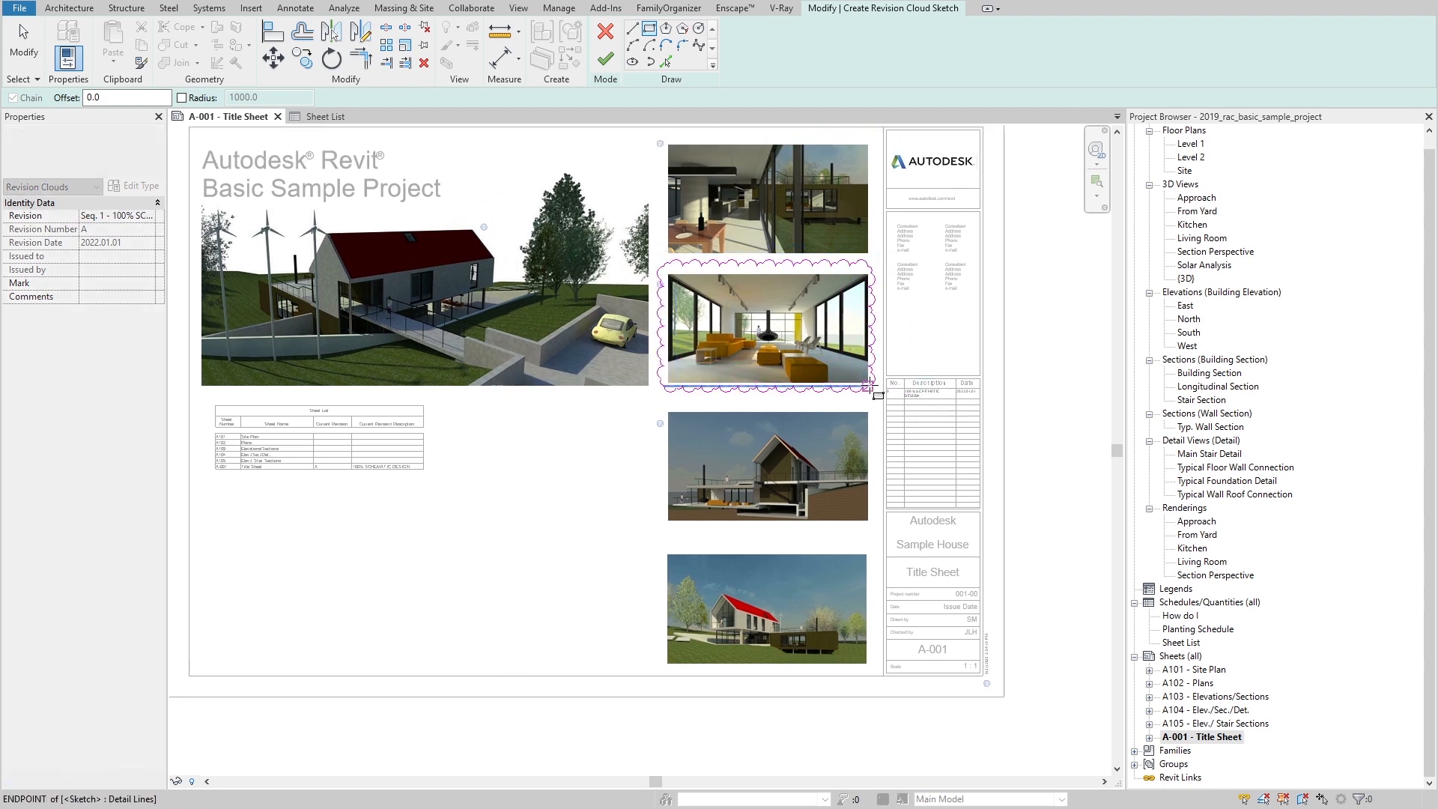
{"action": "left_click", "coordinate": [872, 387]}
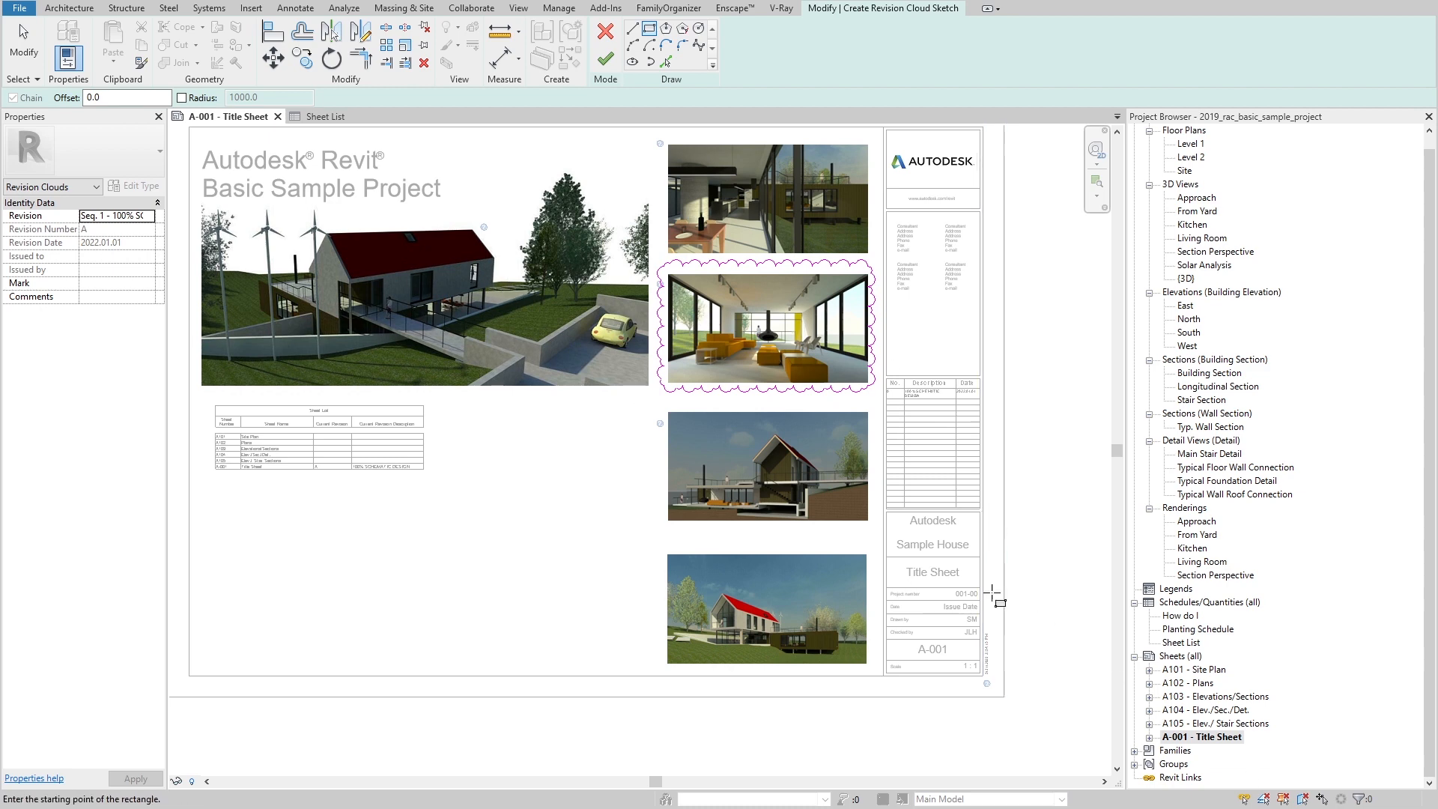
Step: Sketch a second revision cloud rectangle around the lower part of the title block and delete it
{"action": "left_click", "coordinate": [987, 681]}
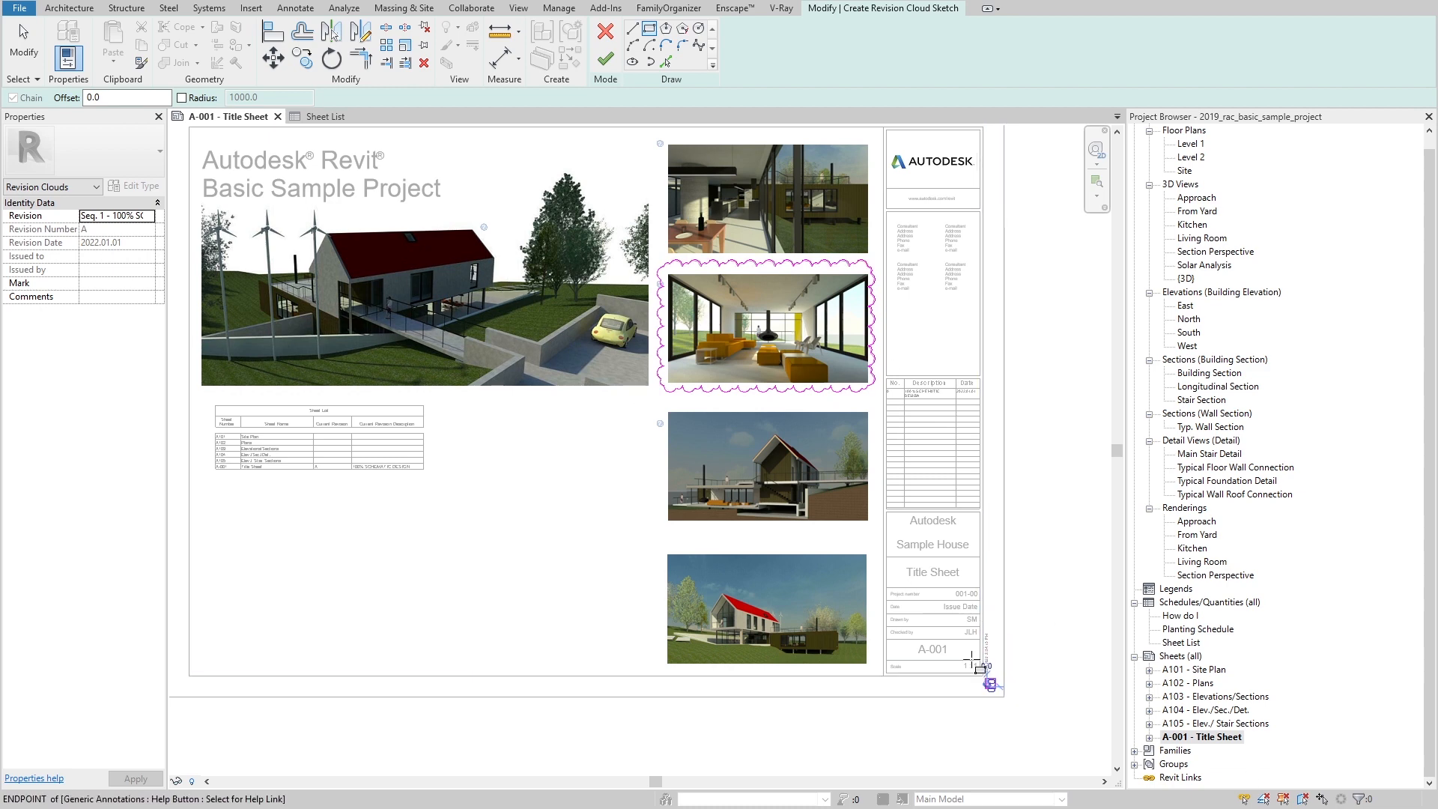
{"action": "left_click", "coordinate": [870, 503]}
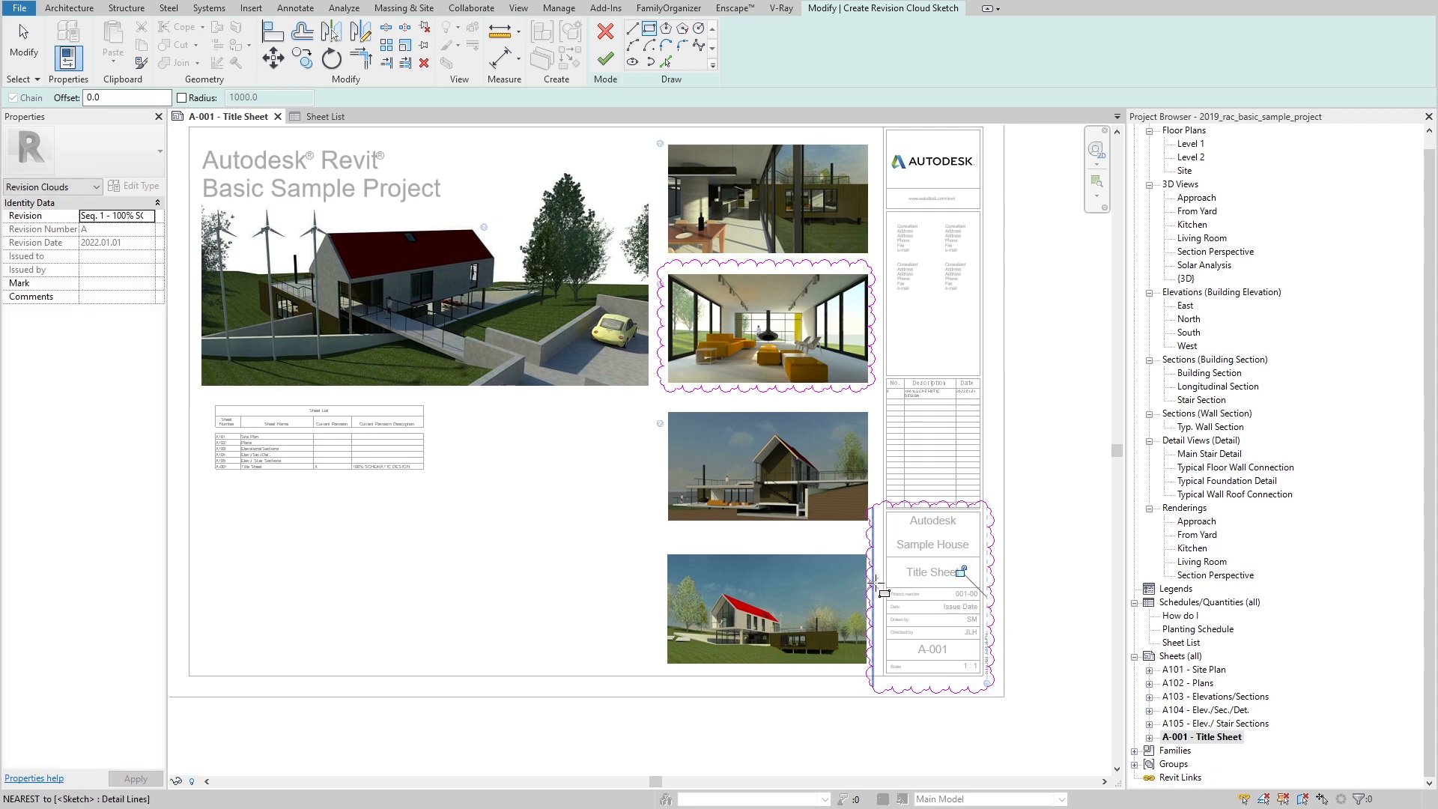
{"action": "key", "text": "Escape"}
{"action": "key", "text": "Tab"}
{"action": "left_click", "coordinate": [942, 504]}
{"action": "key", "text": "Delete"}
Step: Move the whole cloud rectangle to the area beside the sheet list and finish the revision cloud sketch
{"action": "key", "text": "Tab"}
{"action": "left_click", "coordinate": [791, 389]}
{"action": "left_click", "coordinate": [733, 407]}
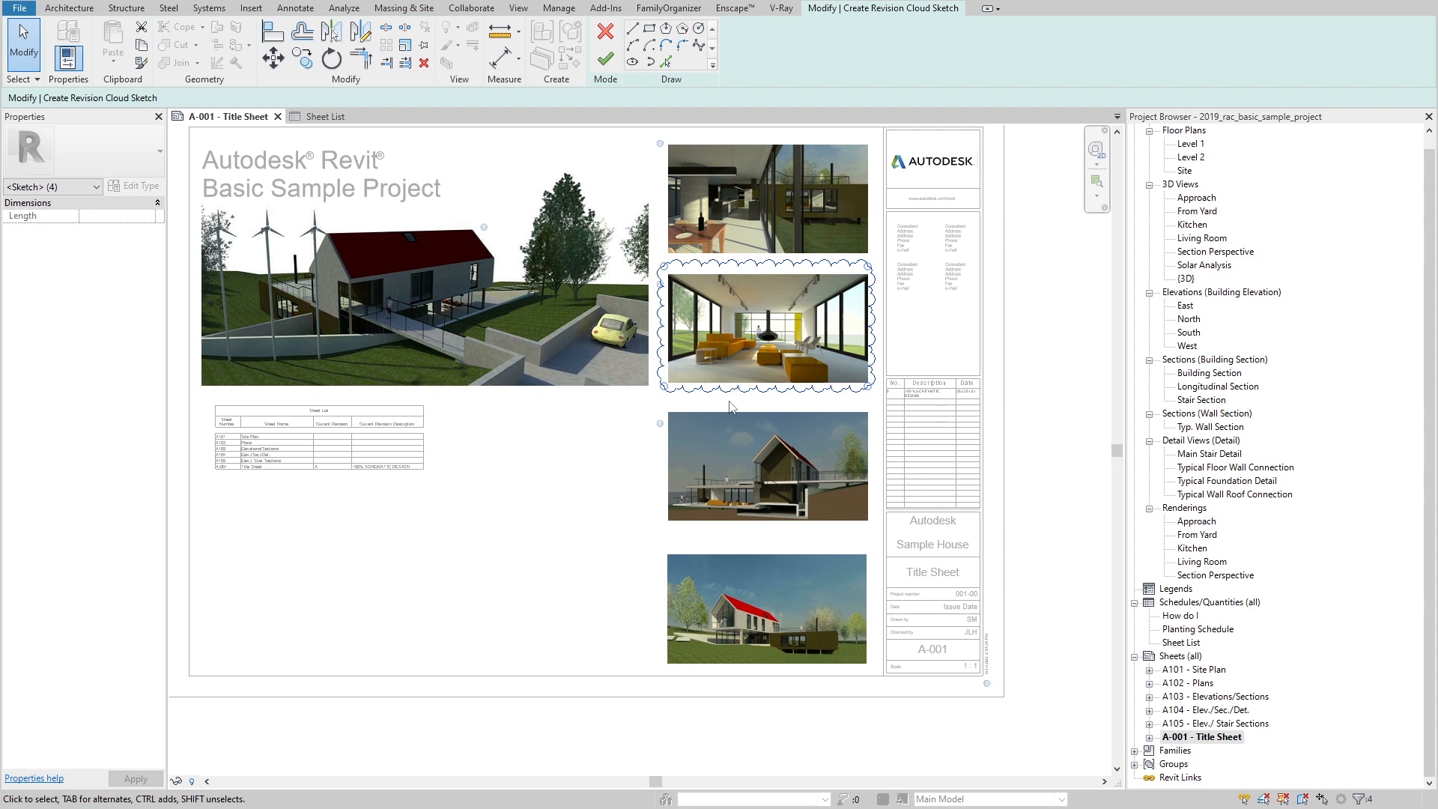
{"action": "left_click_drag", "start_coordinate": [732, 390], "coordinate": [558, 533]}
{"action": "left_click", "coordinate": [605, 58]}
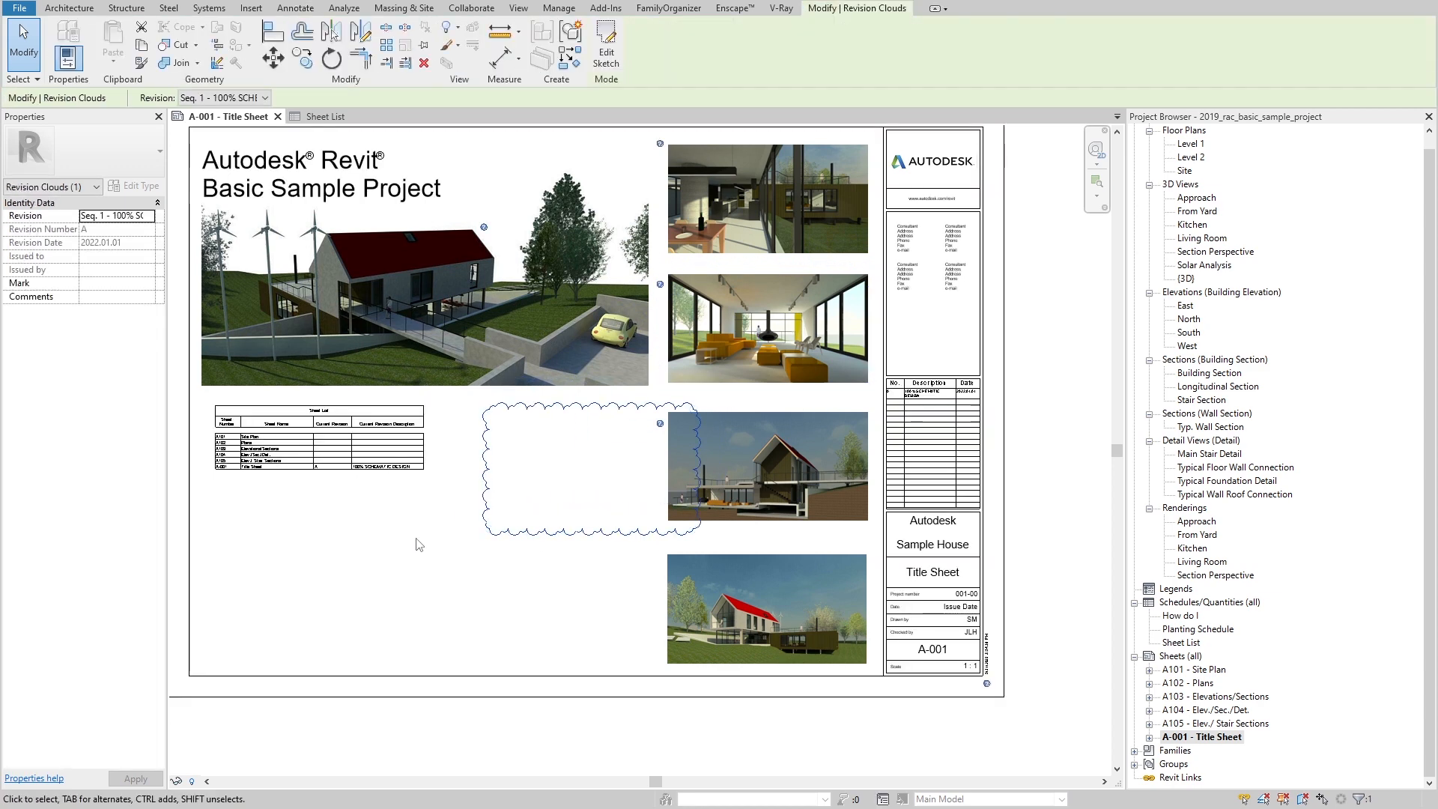
{"action": "left_click", "coordinate": [306, 545]}
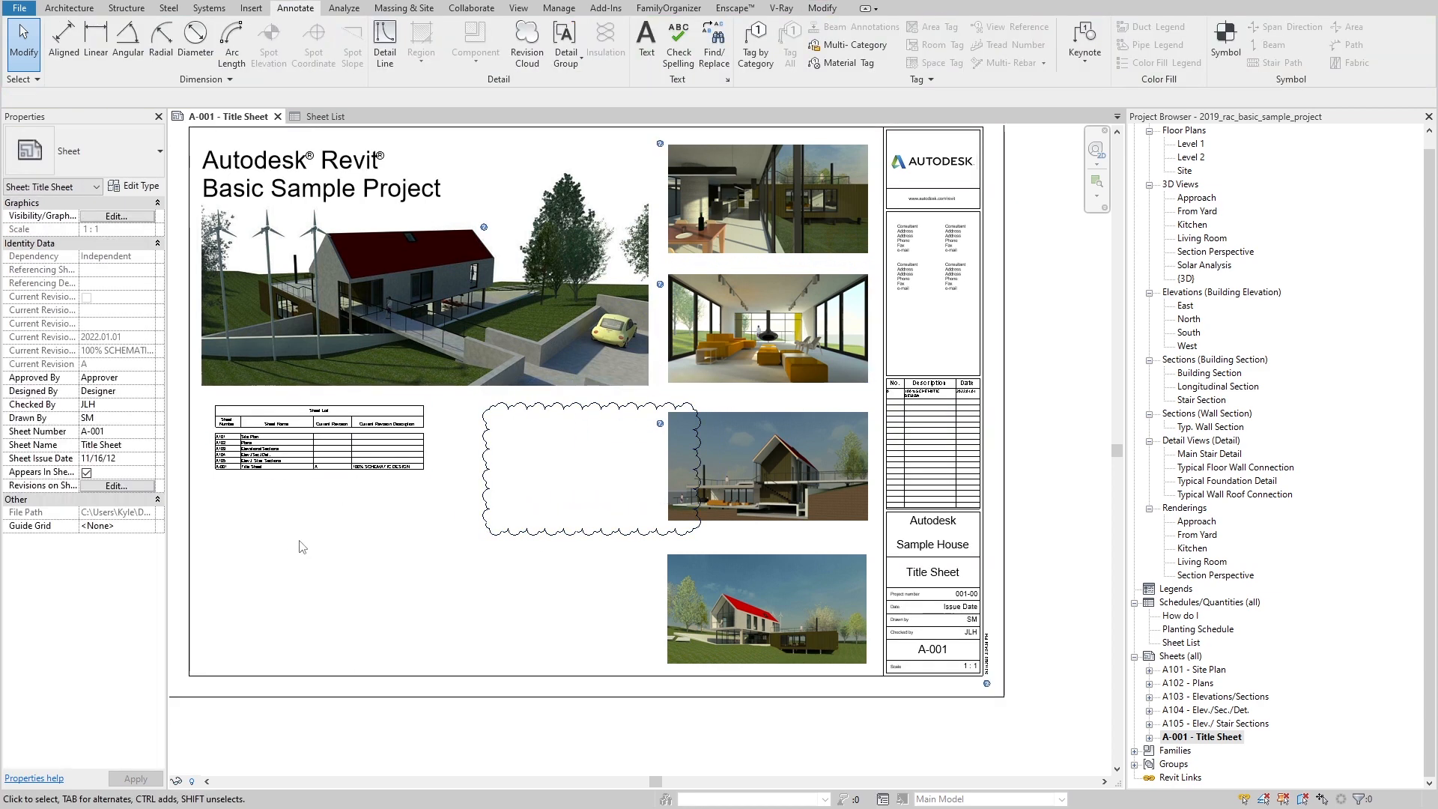
Step: Check the title sheet's assigned revisions without changing them, and delete the revision cloud beside the sheet list
{"action": "left_click", "coordinate": [130, 489]}
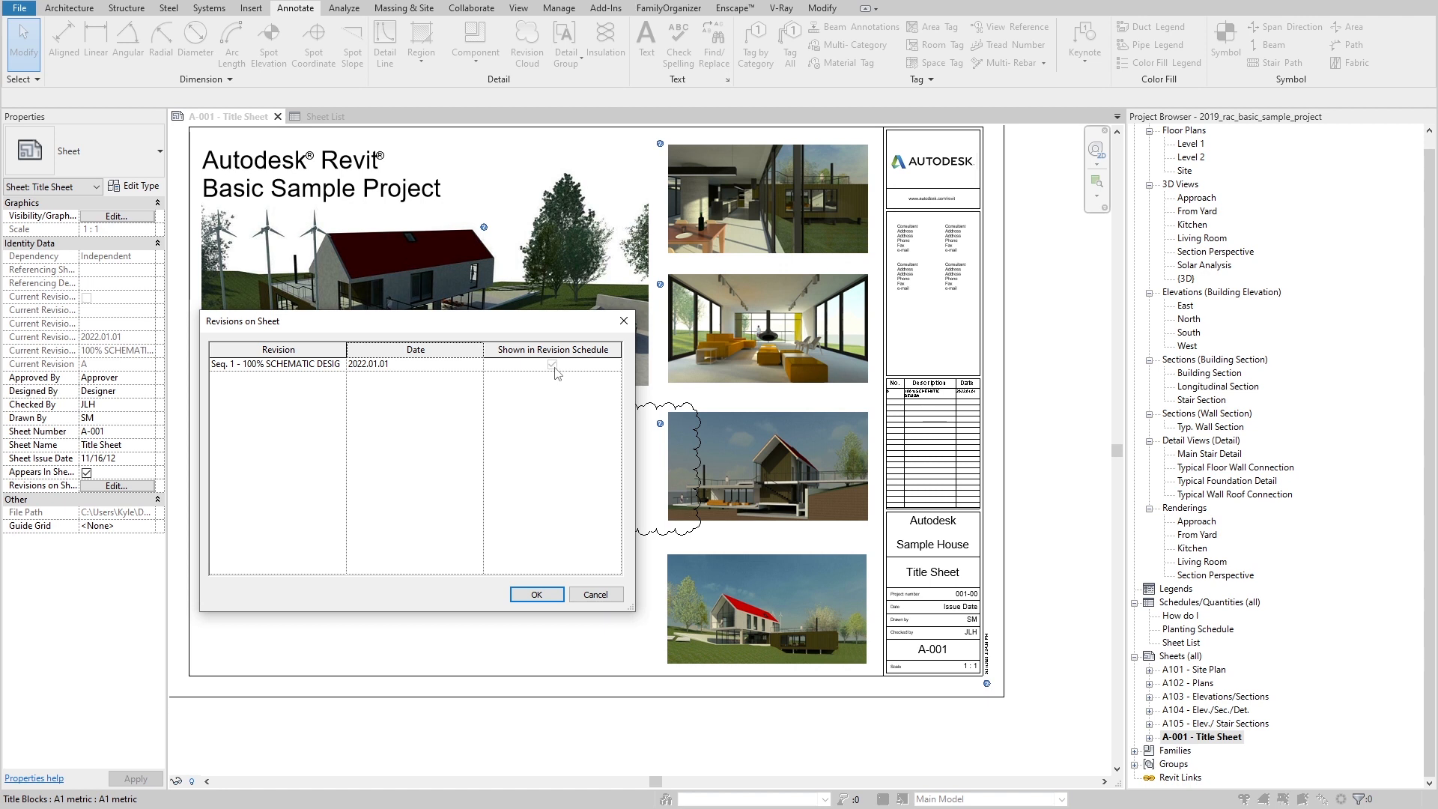
{"action": "left_click_drag", "start_coordinate": [474, 367], "coordinate": [328, 368]}
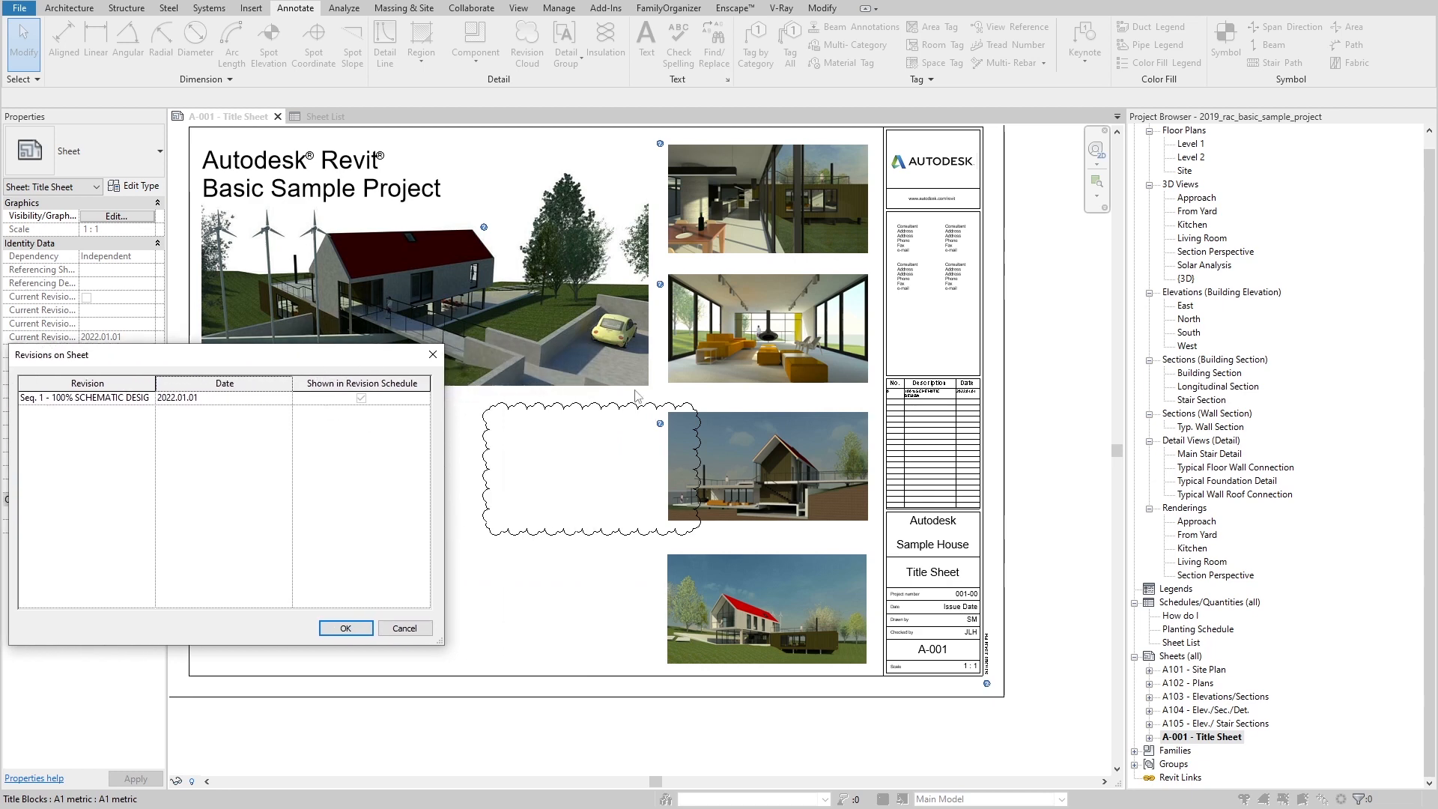
{"action": "left_click_drag", "start_coordinate": [225, 355], "coordinate": [391, 284]}
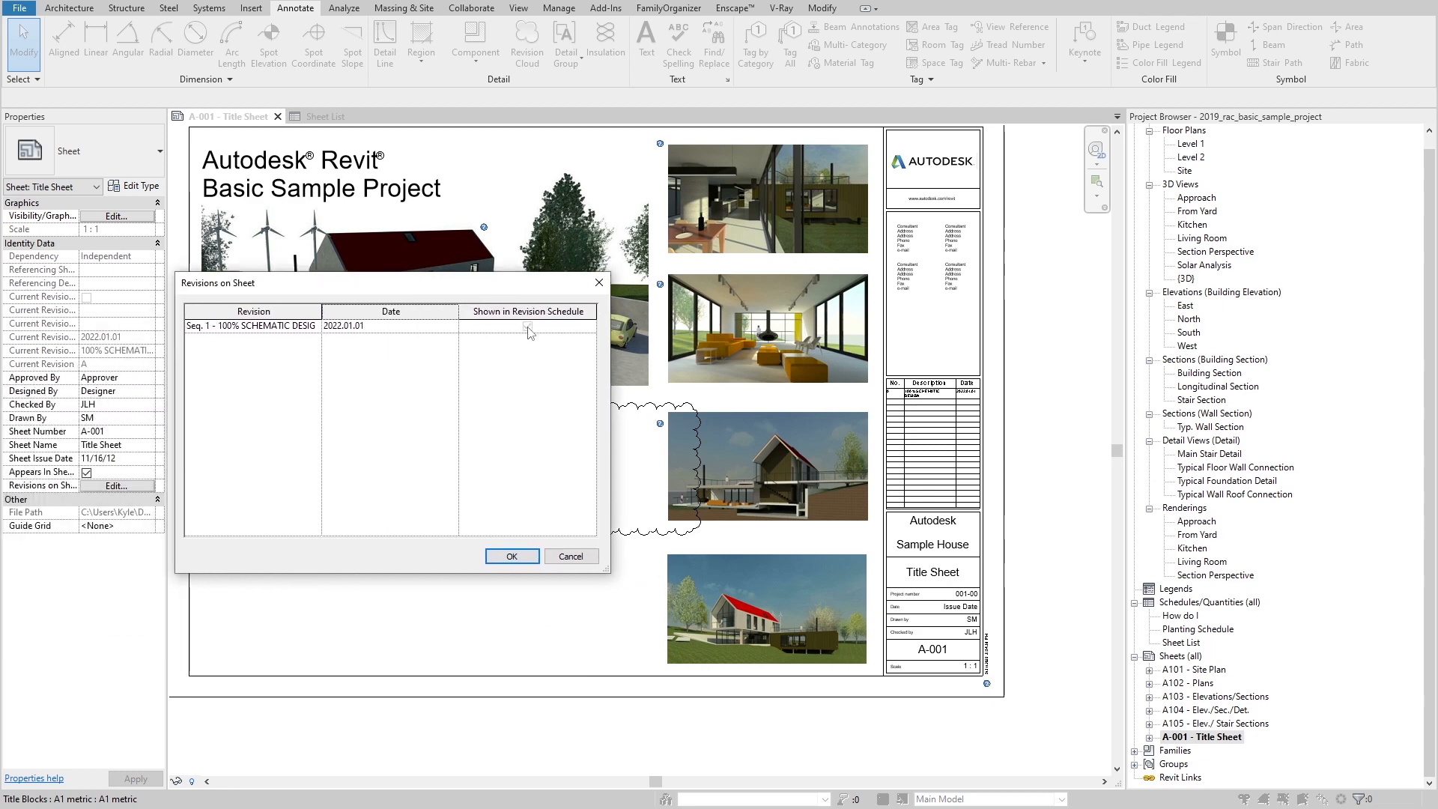
{"action": "left_click", "coordinate": [570, 560]}
{"action": "left_click", "coordinate": [599, 533]}
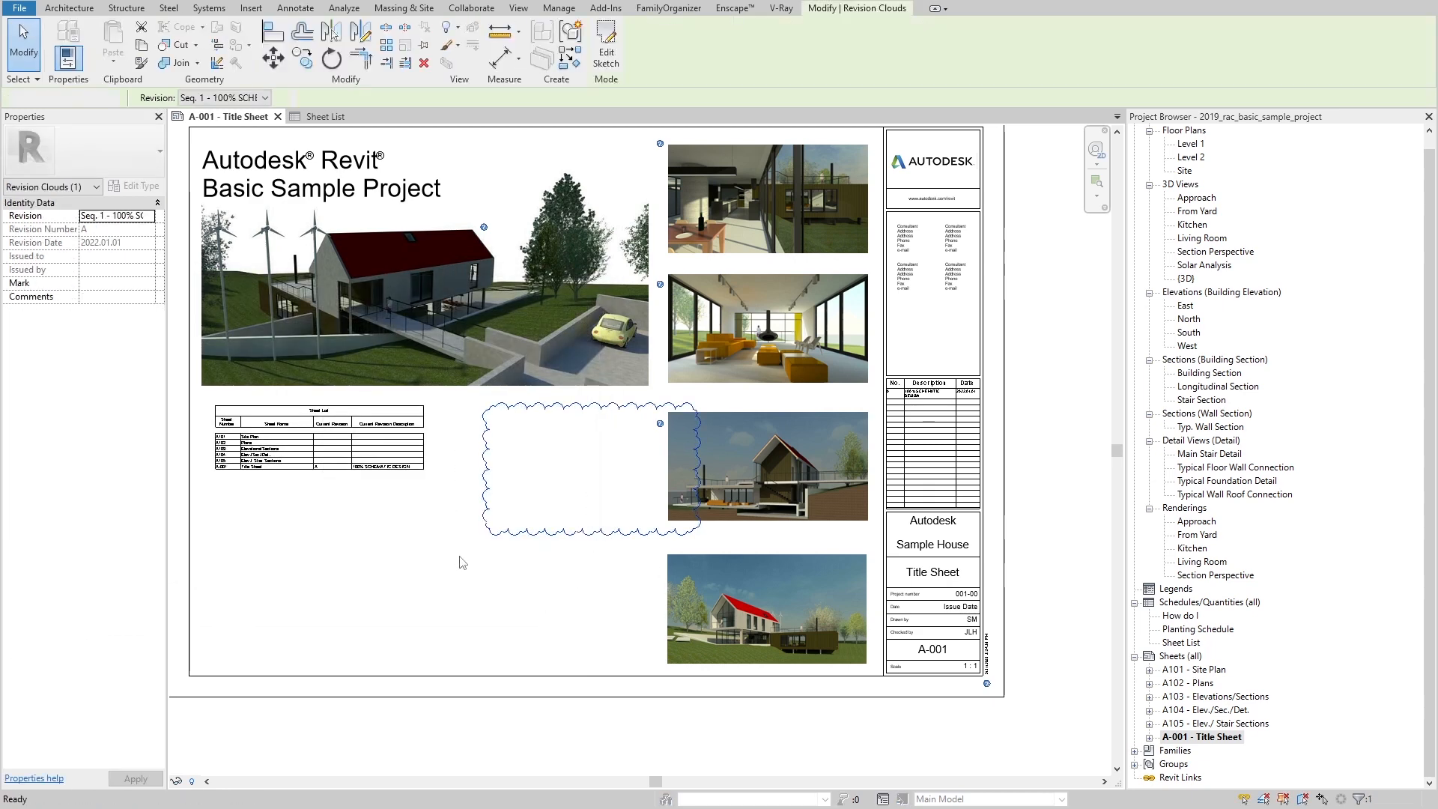
{"action": "key", "text": "Delete"}
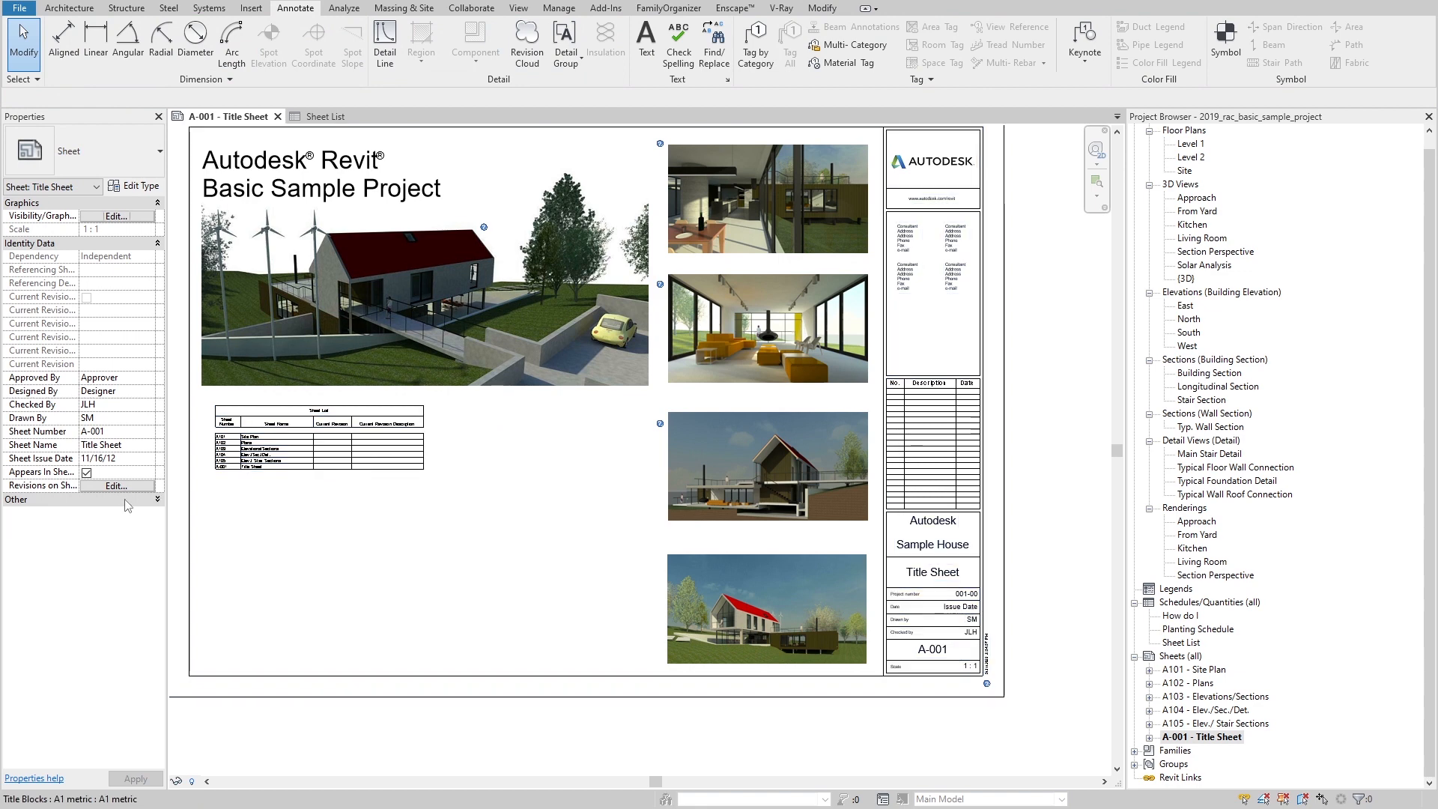
Step: Assign the 100% SCHEMATIC DESIGN revision to the title sheet's revision schedule and check its entry in the sheet list
{"action": "left_click", "coordinate": [127, 487]}
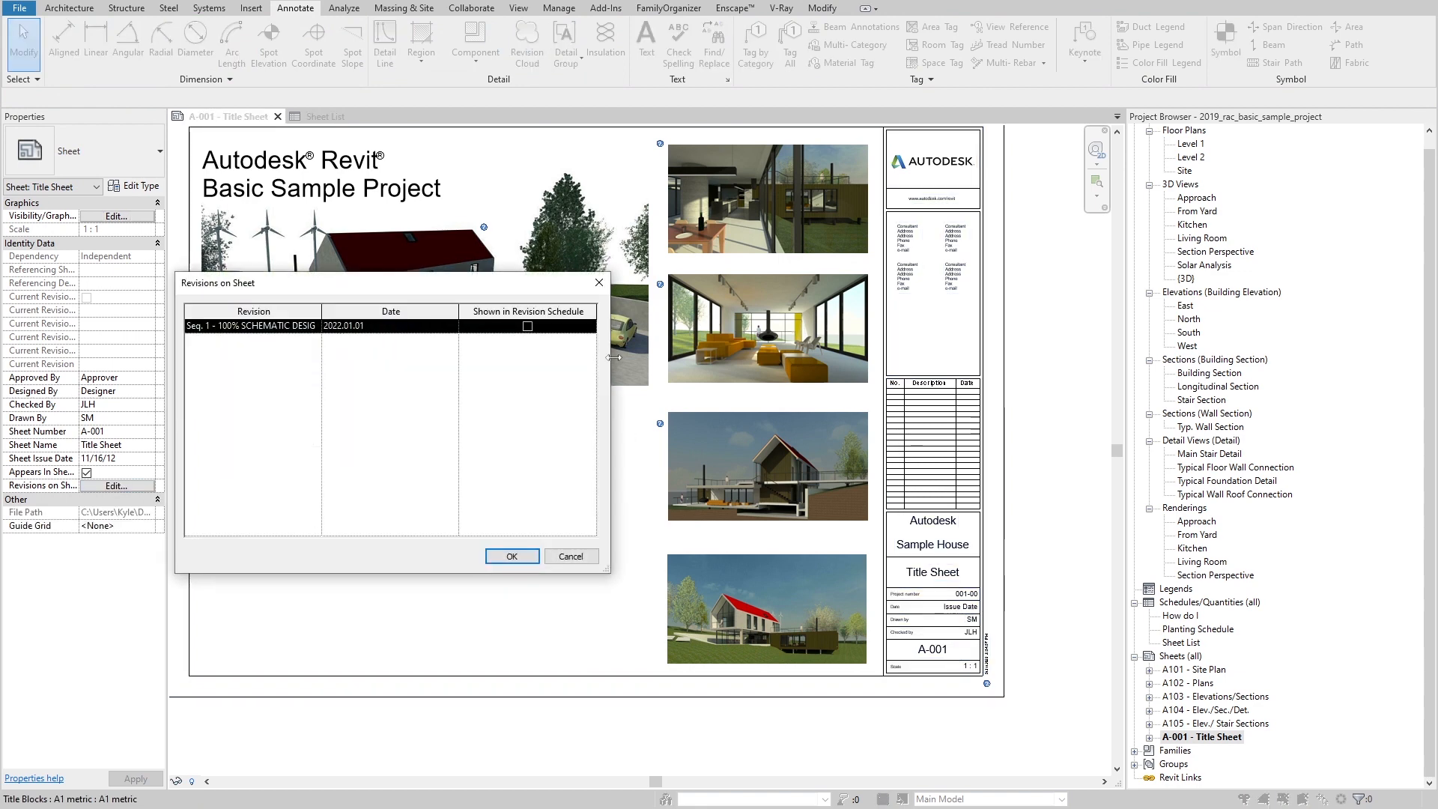
{"action": "left_click", "coordinate": [528, 328]}
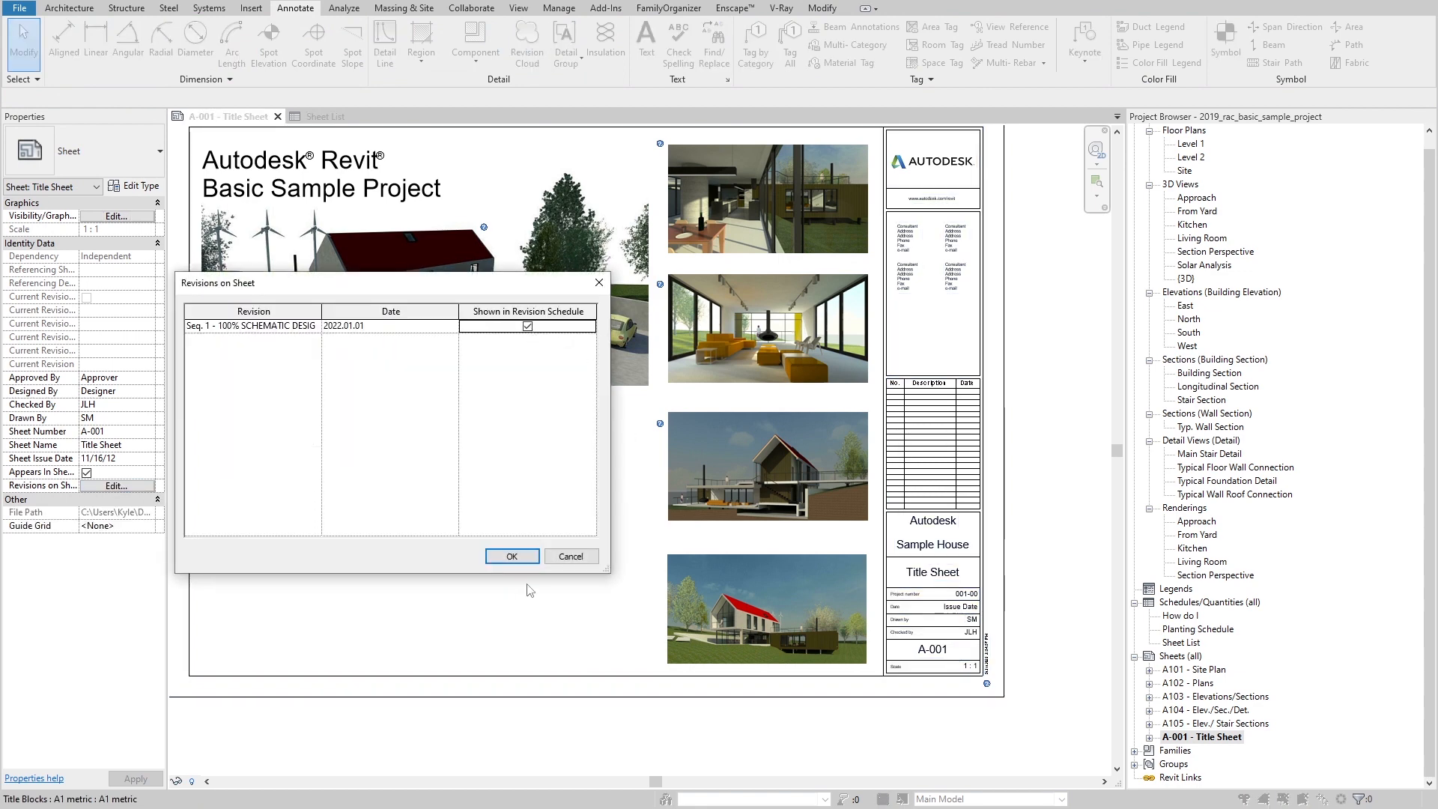
{"action": "left_click", "coordinate": [512, 556]}
{"action": "scroll", "coordinate": [587, 460], "scroll_direction": "up", "scroll_amount": 4}
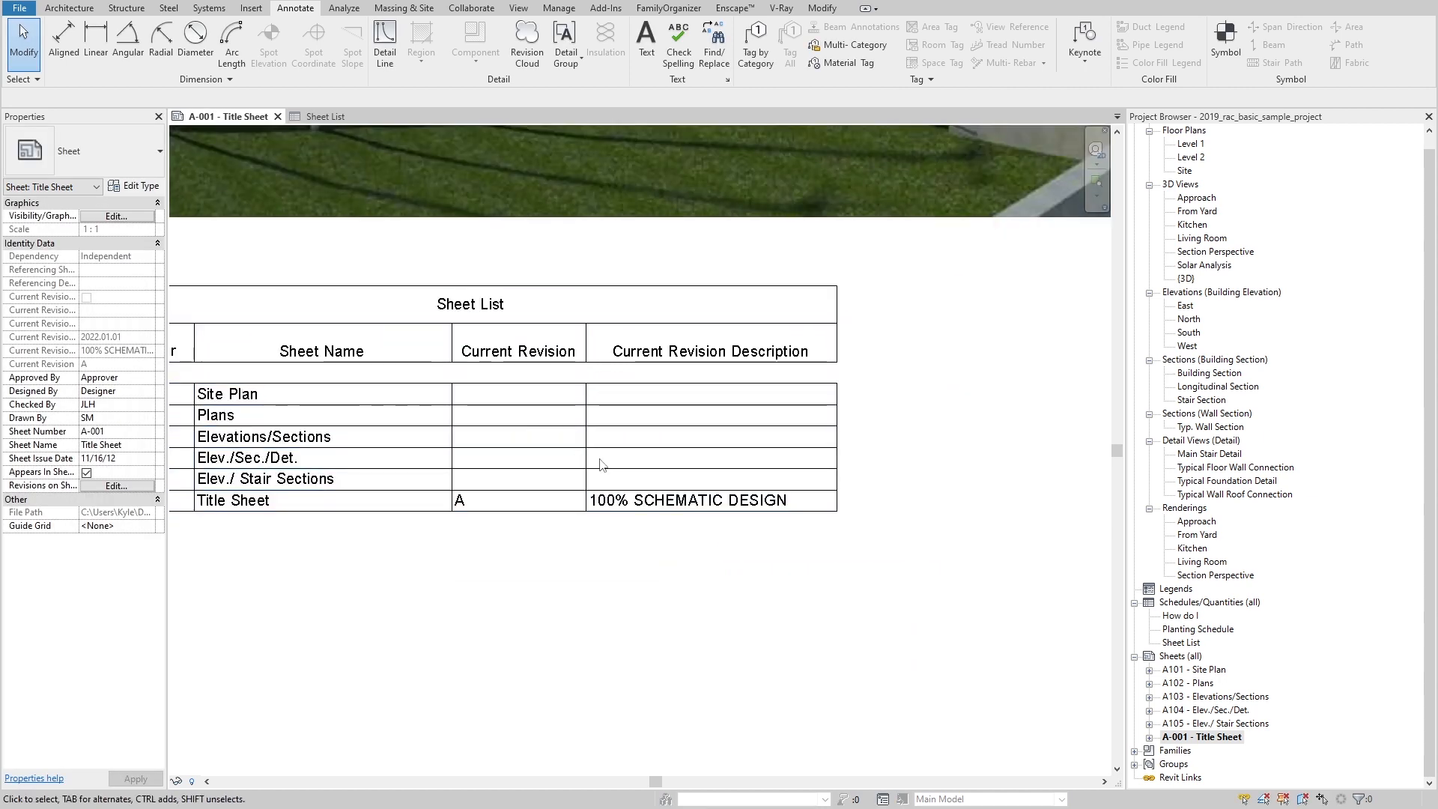
{"action": "scroll", "coordinate": [587, 460], "scroll_direction": "down", "scroll_amount": 2}
{"action": "scroll", "coordinate": [321, 312], "scroll_direction": "down", "scroll_amount": 2}
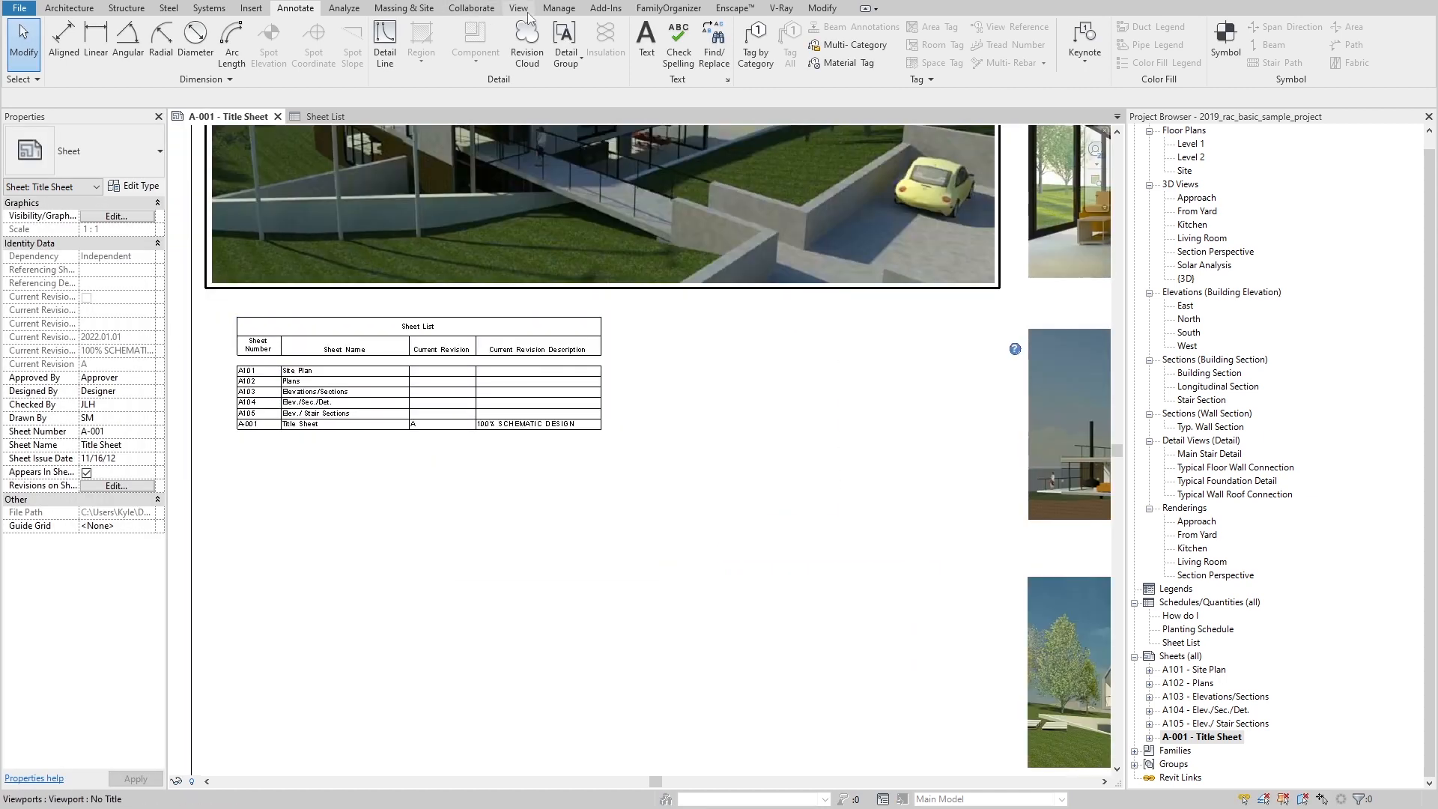
Step: Add a second project revision dated 2022.06.01 with the description 100% DESIGN DEVELOPMENT and accept the revision settings
{"action": "left_click", "coordinate": [520, 9]}
{"action": "left_click", "coordinate": [982, 44]}
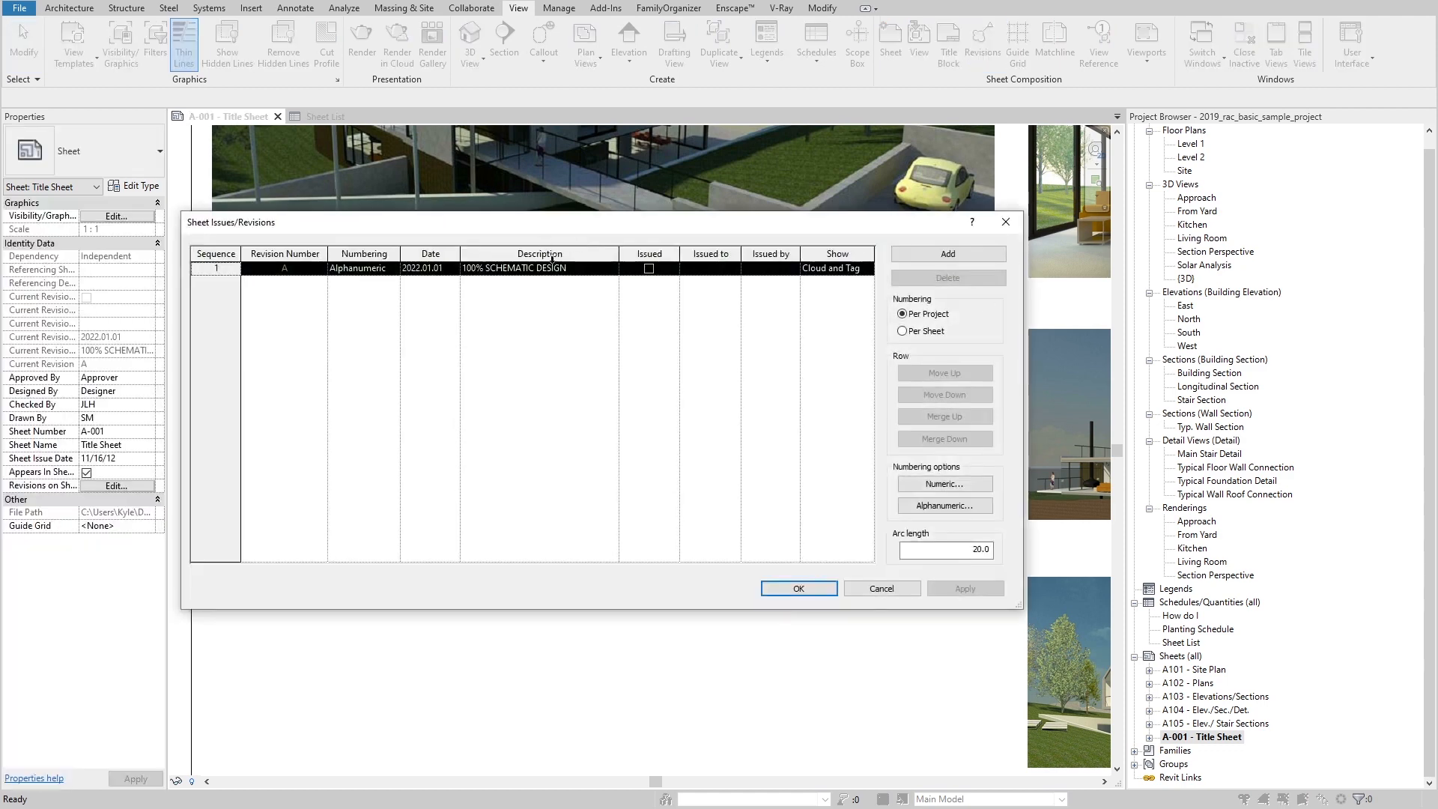
{"action": "left_click", "coordinate": [948, 253]}
{"action": "left_click", "coordinate": [436, 281]}
{"action": "type", "text": "2022.06"}
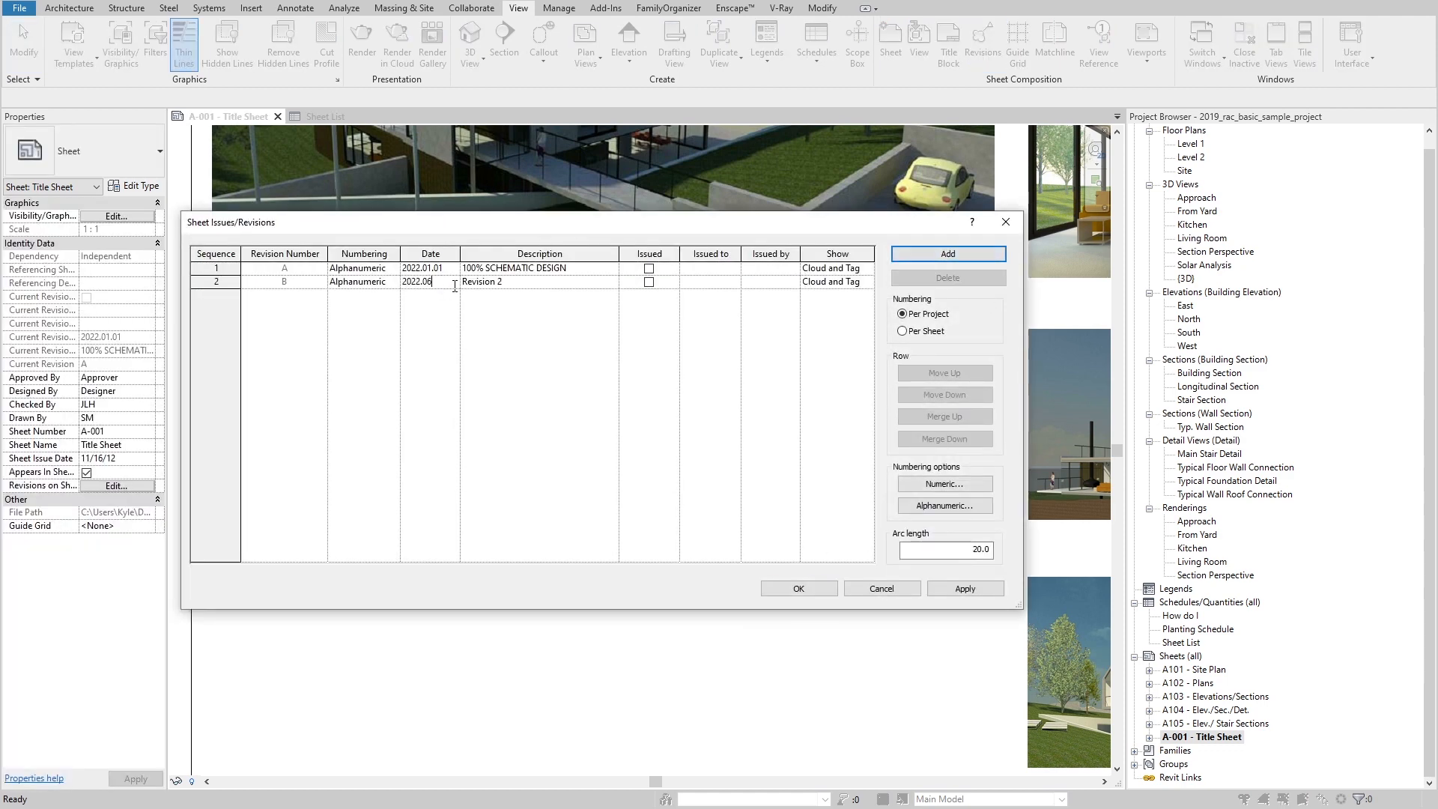
{"action": "key", "text": "Tab"}
{"action": "type", "text": "100%"}
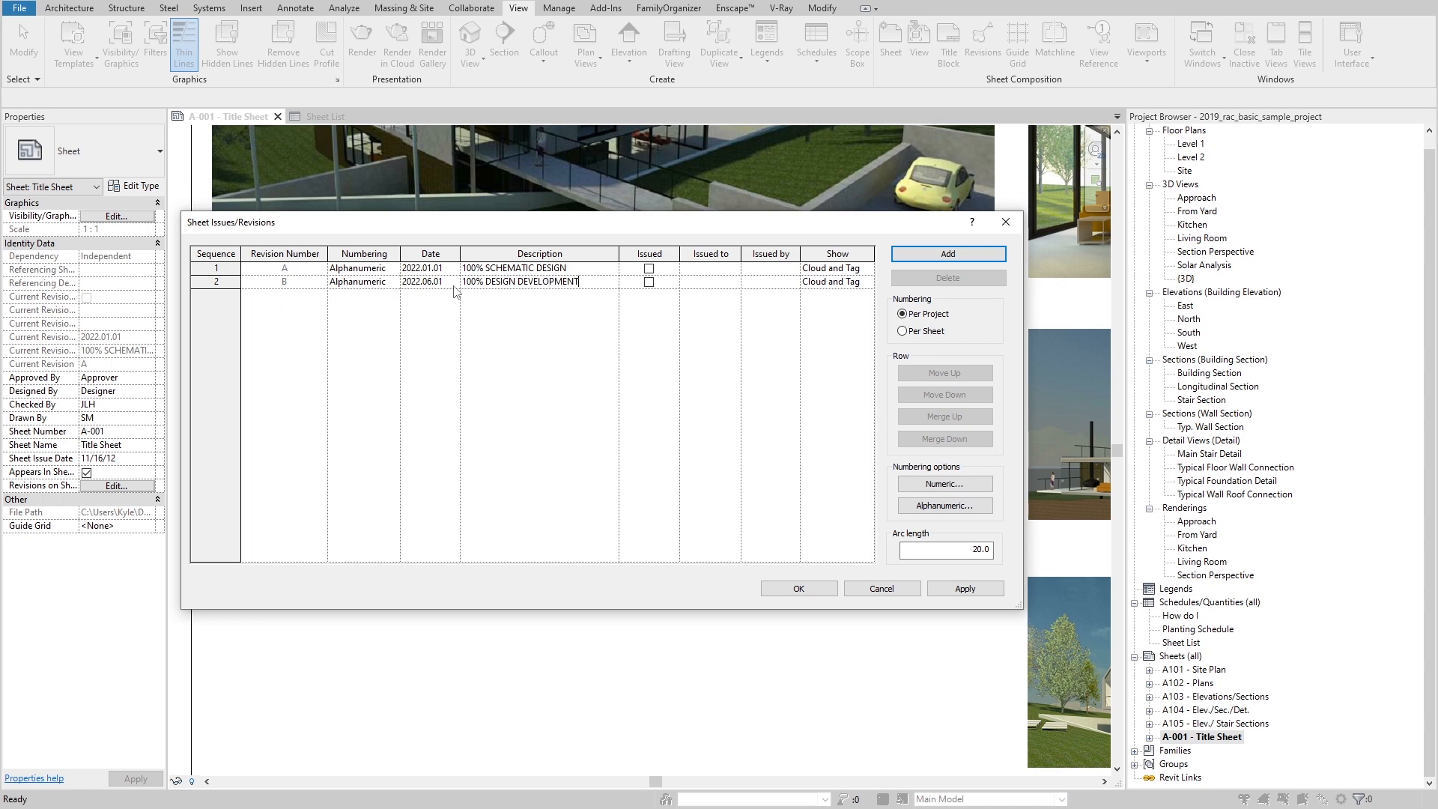
{"action": "left_click", "coordinate": [796, 588]}
Step: Assign the 100% DESIGN DEVELOPMENT revision to the title sheet and check the sheet list and the title block's revision schedule
{"action": "scroll", "coordinate": [343, 435], "scroll_direction": "down", "scroll_amount": 5}
{"action": "scroll", "coordinate": [450, 449], "scroll_direction": "up", "scroll_amount": 1}
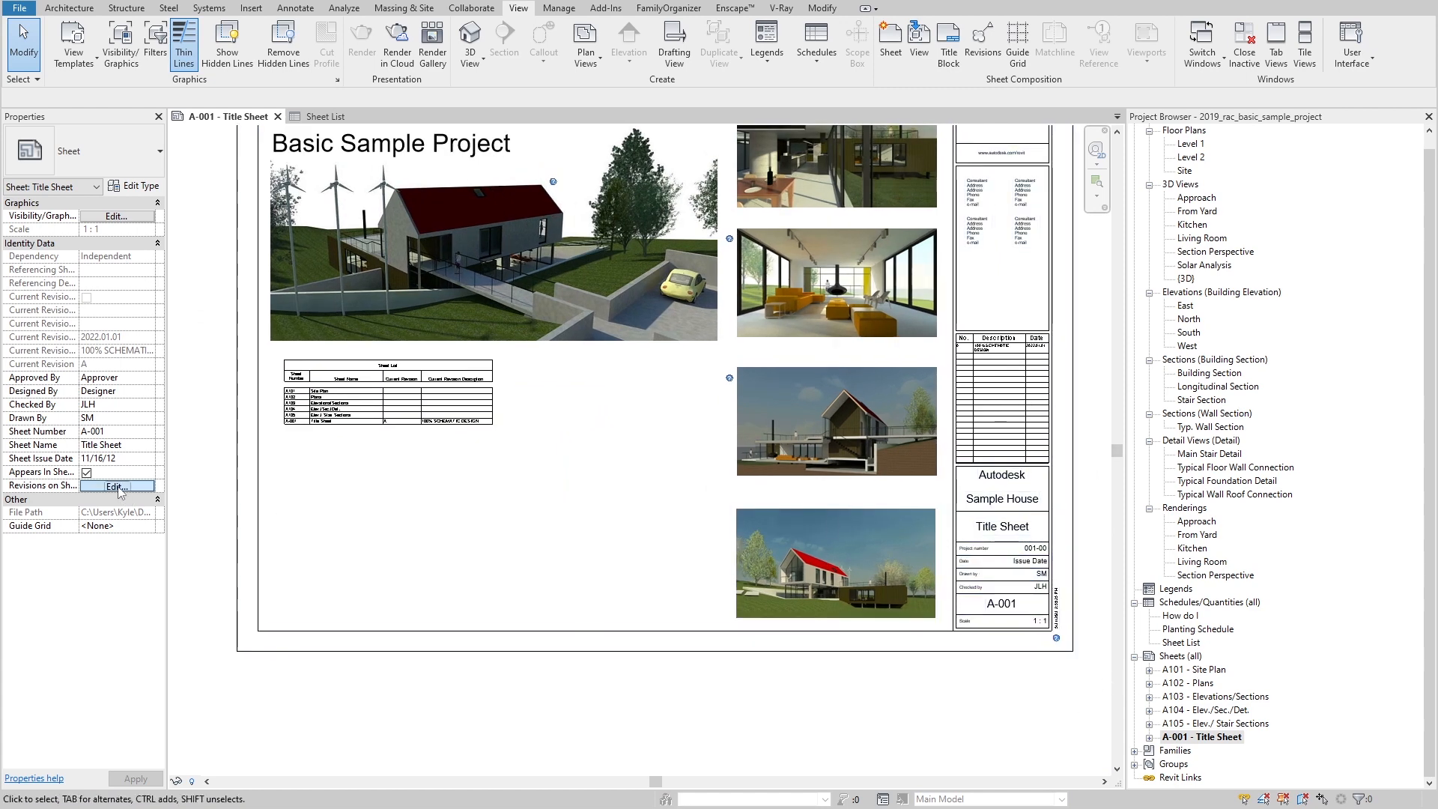
{"action": "left_click", "coordinate": [116, 486]}
{"action": "left_click", "coordinate": [527, 340]}
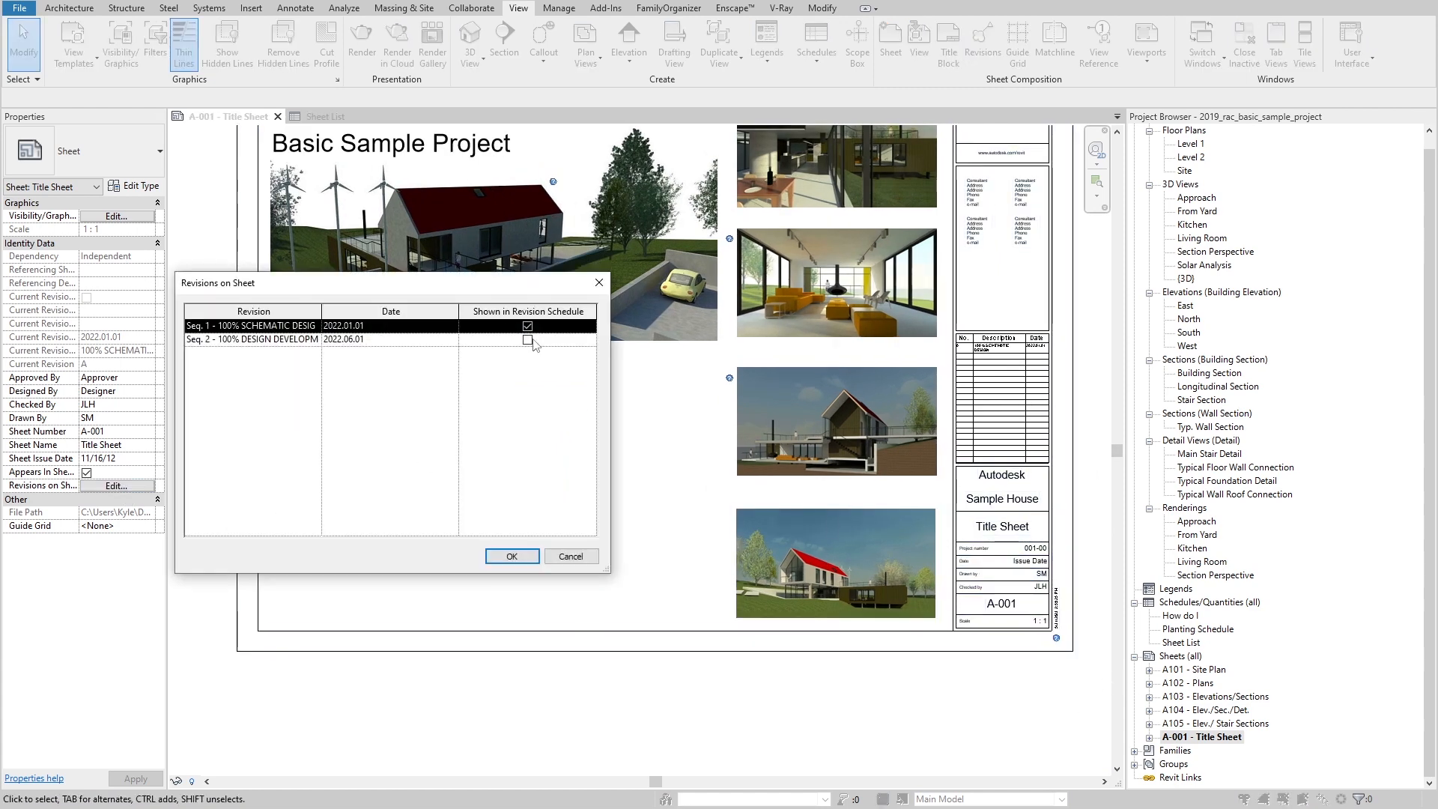
{"action": "left_click", "coordinate": [518, 556]}
{"action": "scroll", "coordinate": [408, 421], "scroll_direction": "up", "scroll_amount": 3}
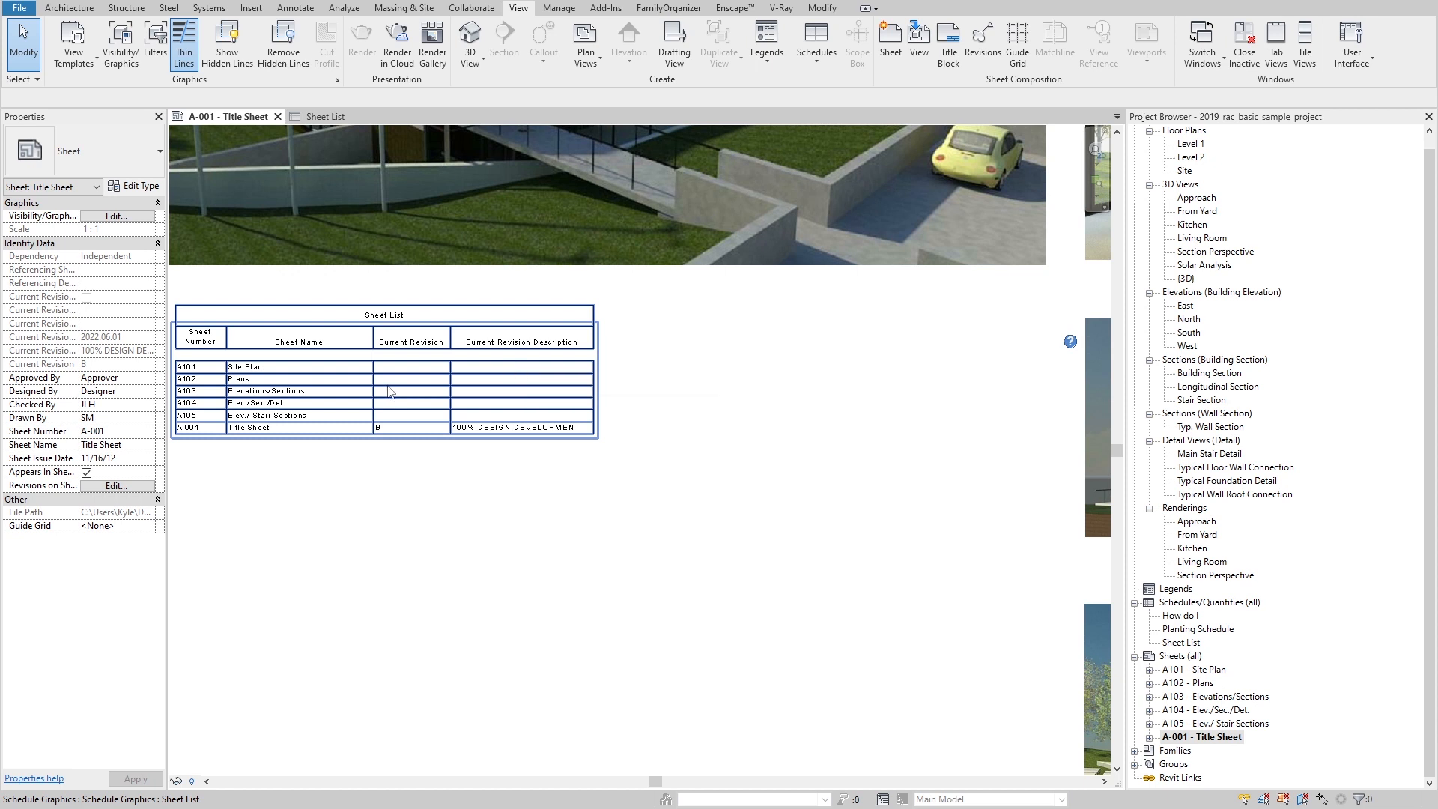
{"action": "scroll", "coordinate": [392, 392], "scroll_direction": "up", "scroll_amount": 2}
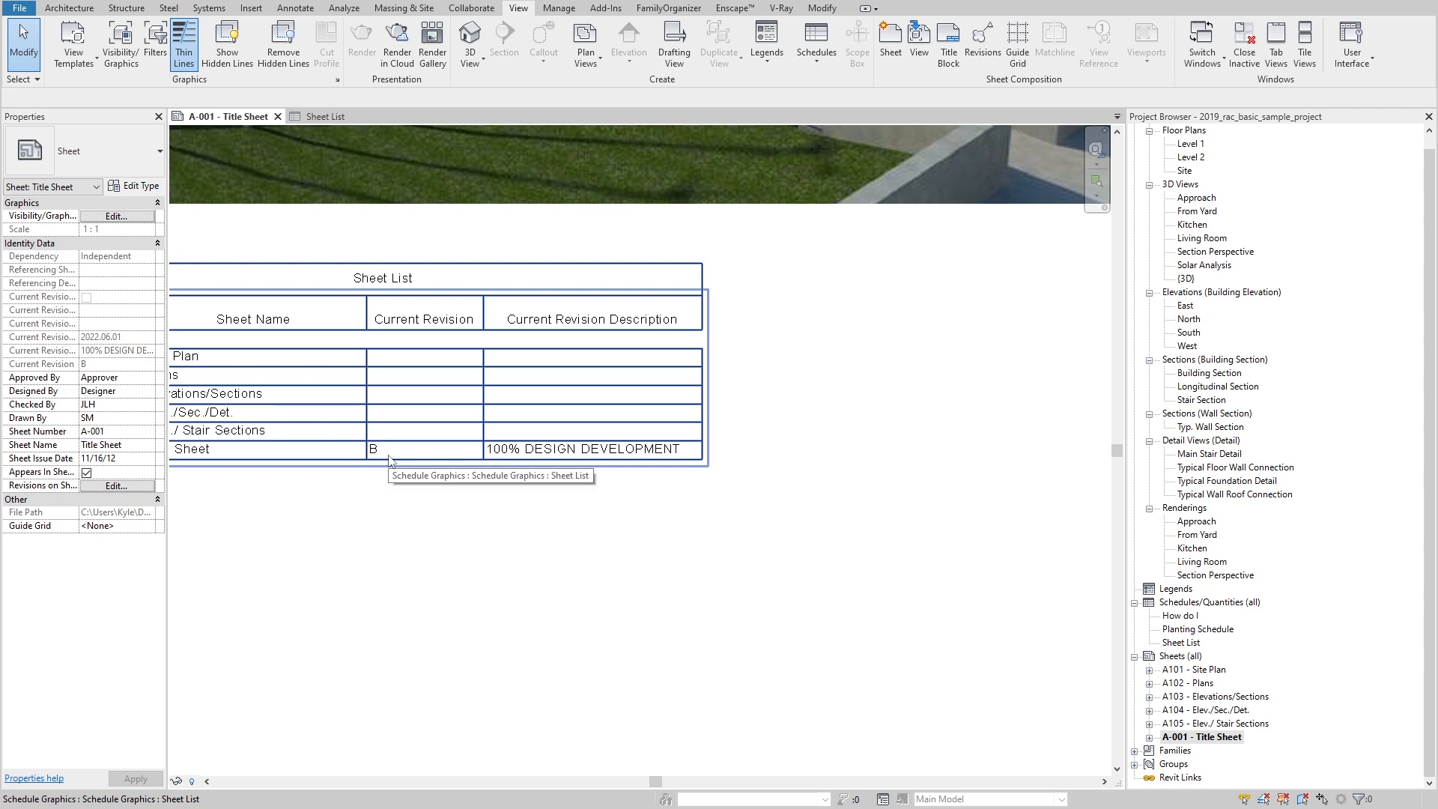
{"action": "scroll", "coordinate": [377, 458], "scroll_direction": "down", "scroll_amount": 3}
{"action": "middle_click_drag", "start_coordinate": [625, 349], "coordinate": [264, 385]}
{"action": "scroll", "coordinate": [791, 400], "scroll_direction": "up", "scroll_amount": 1}
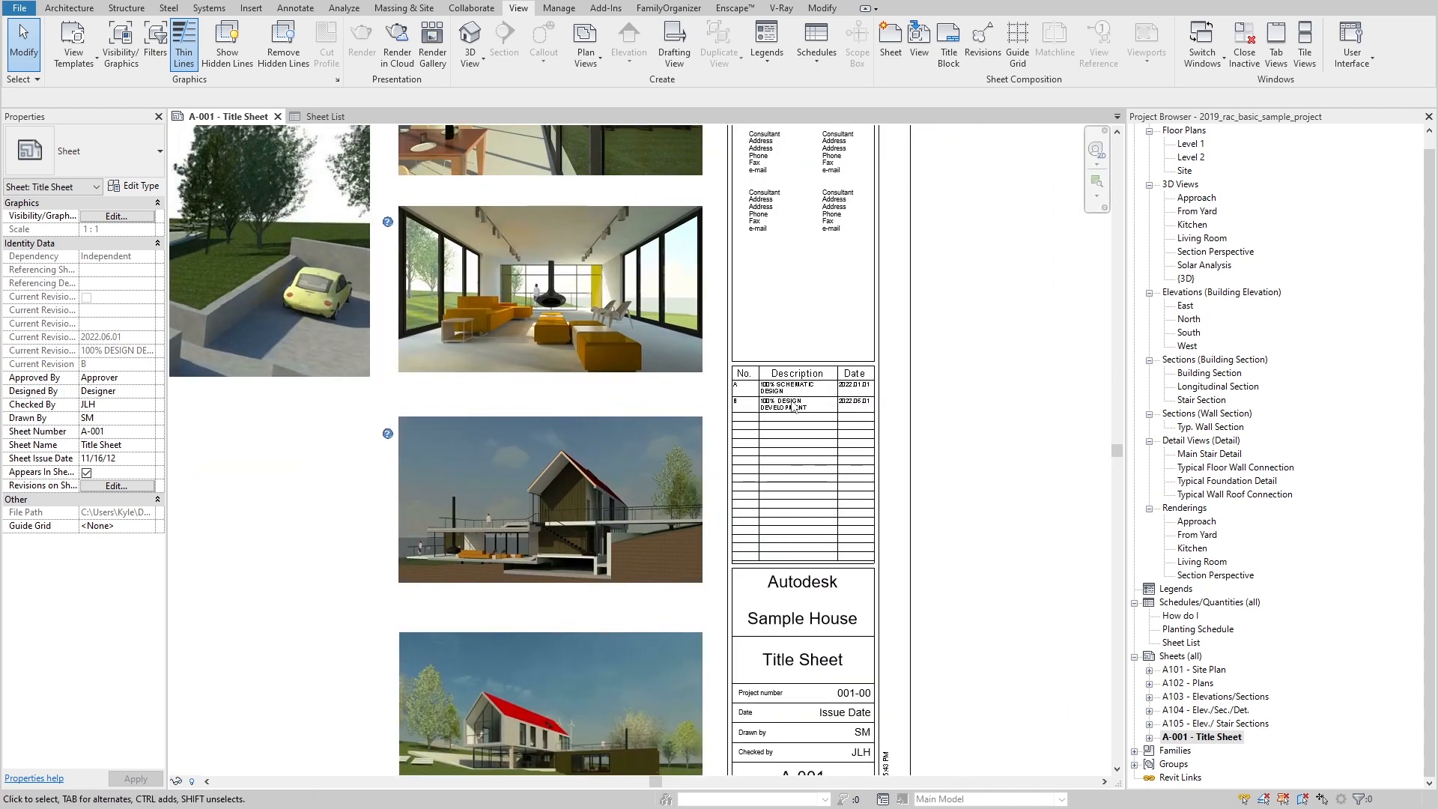
Step: Compare the title block's revision schedule with the sheet list, and assign the 100% DESIGN DEVELOPMENT revision to sheet A103 Elevations/Sections
{"action": "scroll", "coordinate": [967, 386], "scroll_direction": "up", "scroll_amount": 3}
{"action": "scroll", "coordinate": [665, 405], "scroll_direction": "up", "scroll_amount": 1}
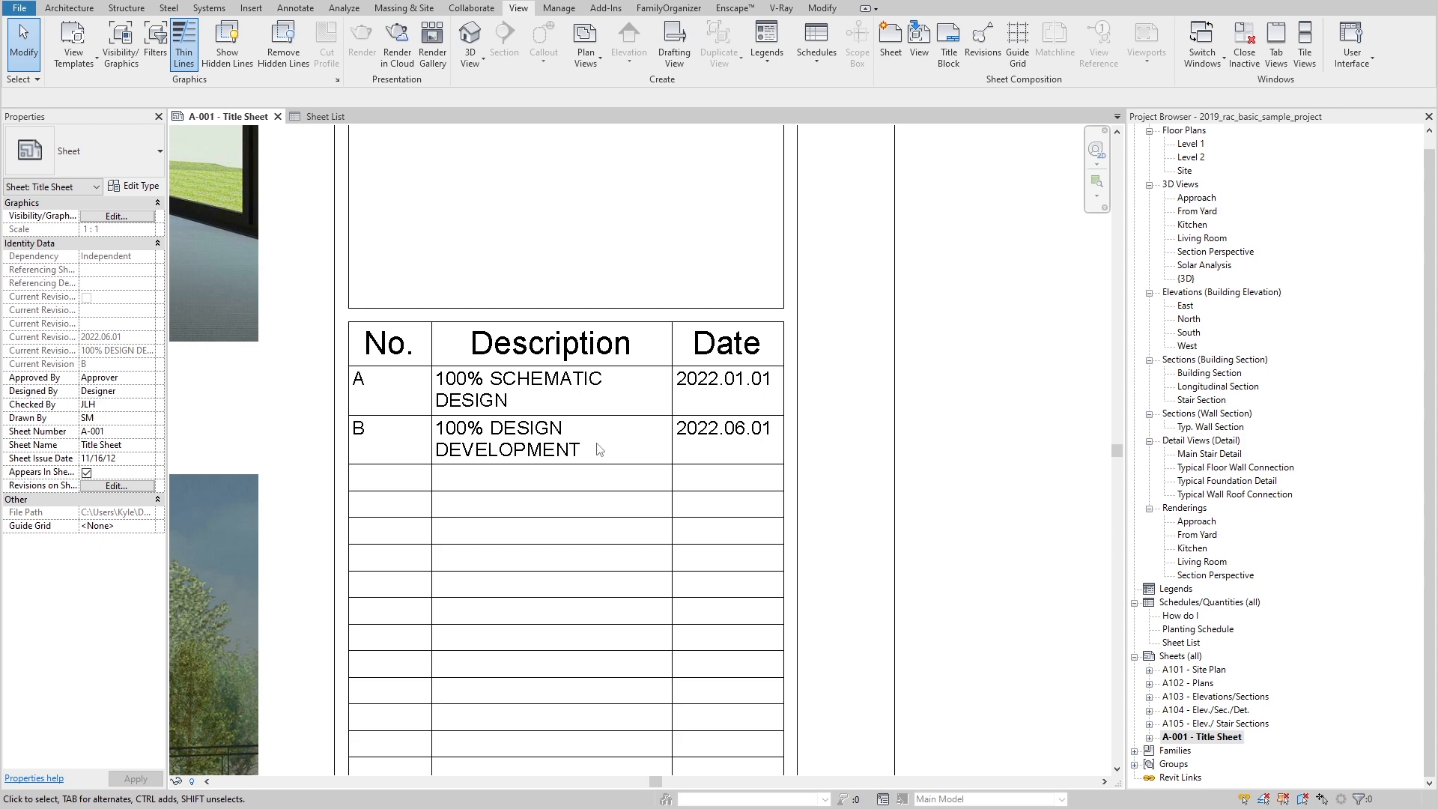
{"action": "scroll", "coordinate": [599, 450], "scroll_direction": "down", "scroll_amount": 6}
{"action": "middle_click_drag", "start_coordinate": [519, 433], "coordinate": [812, 341]}
{"action": "scroll", "coordinate": [228, 388], "scroll_direction": "up", "scroll_amount": 5}
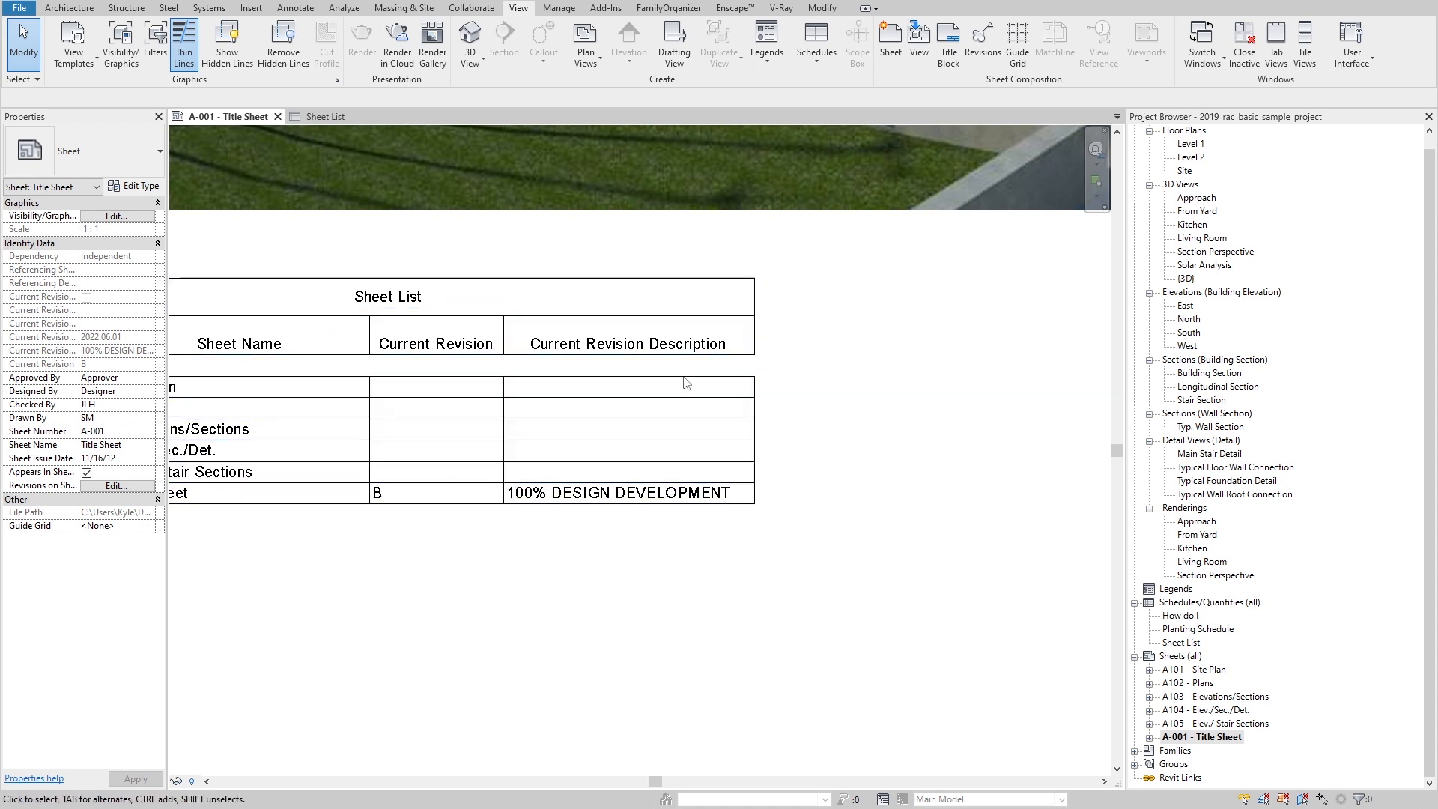
{"action": "left_click", "coordinate": [1175, 696]}
{"action": "left_click", "coordinate": [116, 485]}
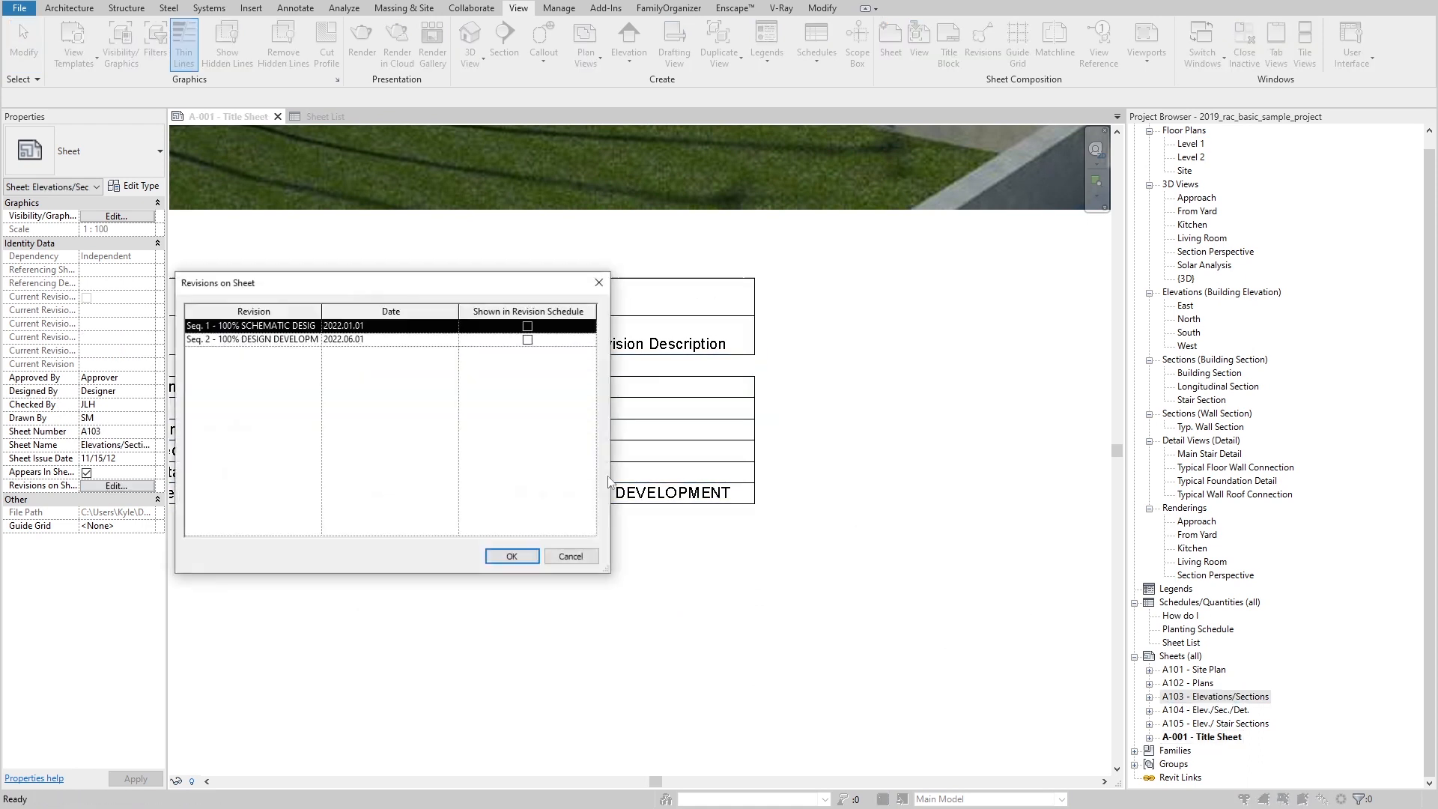
{"action": "left_click", "coordinate": [528, 339]}
{"action": "left_click", "coordinate": [511, 556]}
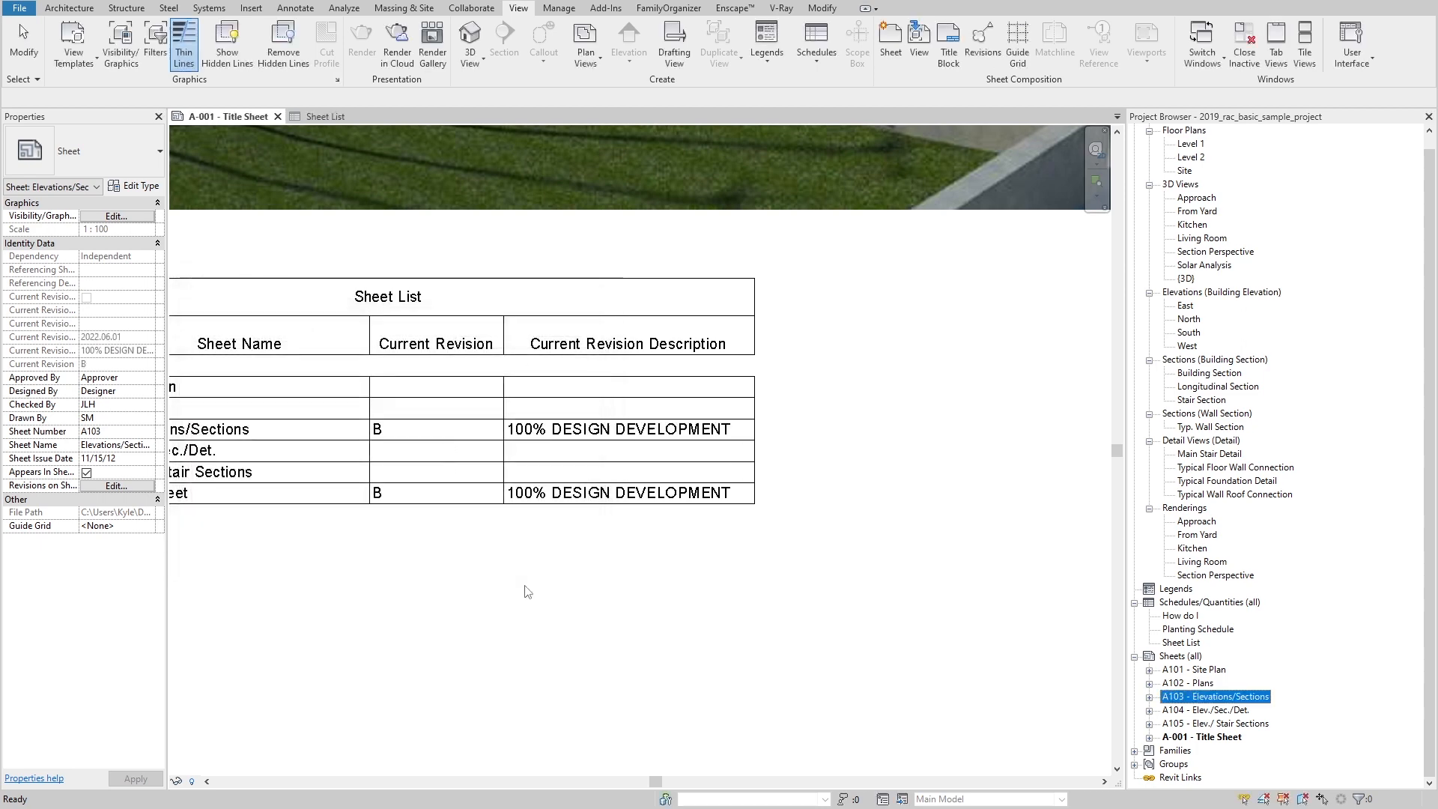
{"action": "left_click", "coordinate": [474, 519]}
{"action": "middle_click_drag", "start_coordinate": [448, 503], "coordinate": [632, 491]}
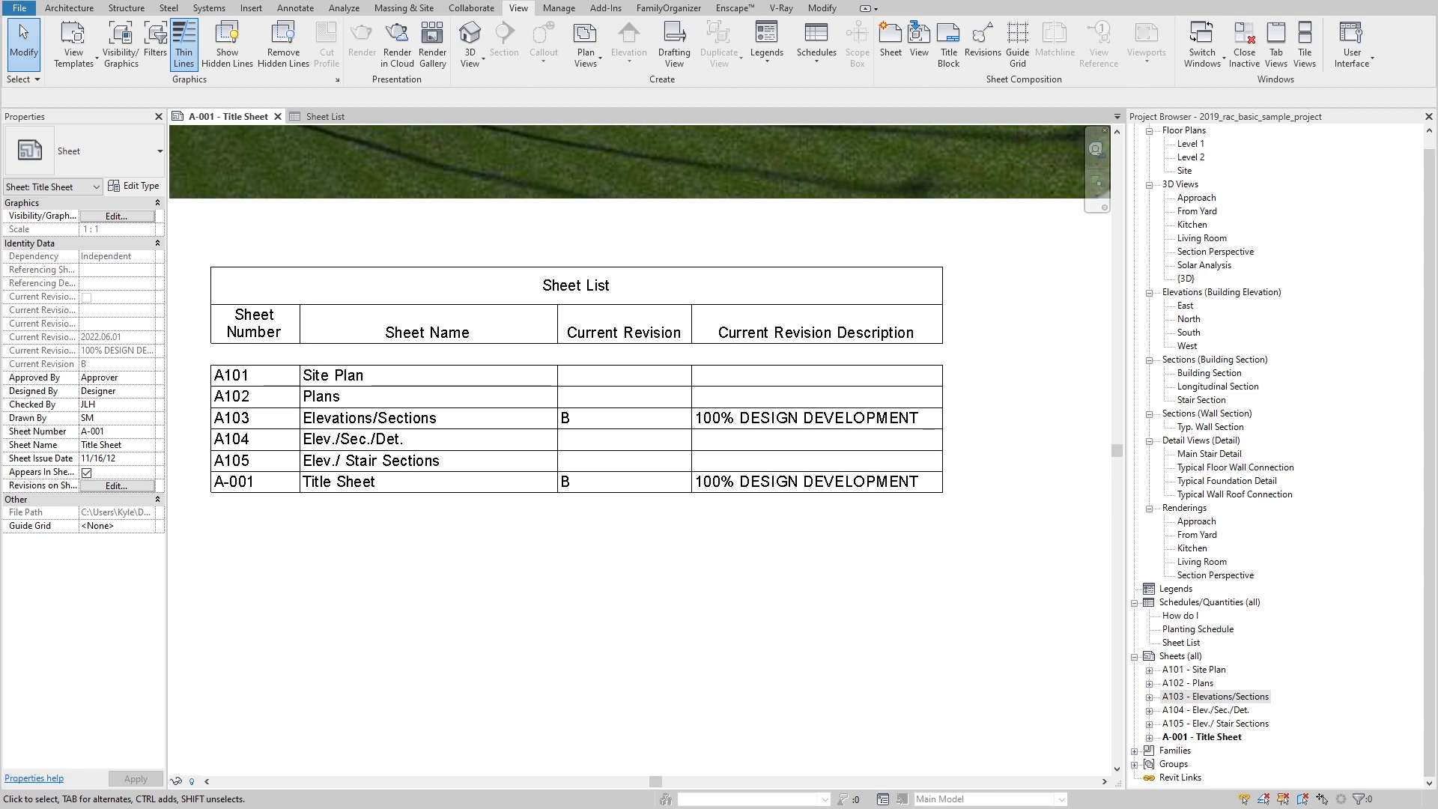
Step: Renumber the Site Plan sheet as A-101 and the Plans sheet as A-102
{"action": "right_click", "coordinate": [1177, 670]}
{"action": "left_click", "coordinate": [1222, 526]}
{"action": "type", "text": "A-101"}
{"action": "key", "text": "Return"}
{"action": "right_click", "coordinate": [1178, 670]}
{"action": "left_click", "coordinate": [1221, 526]}
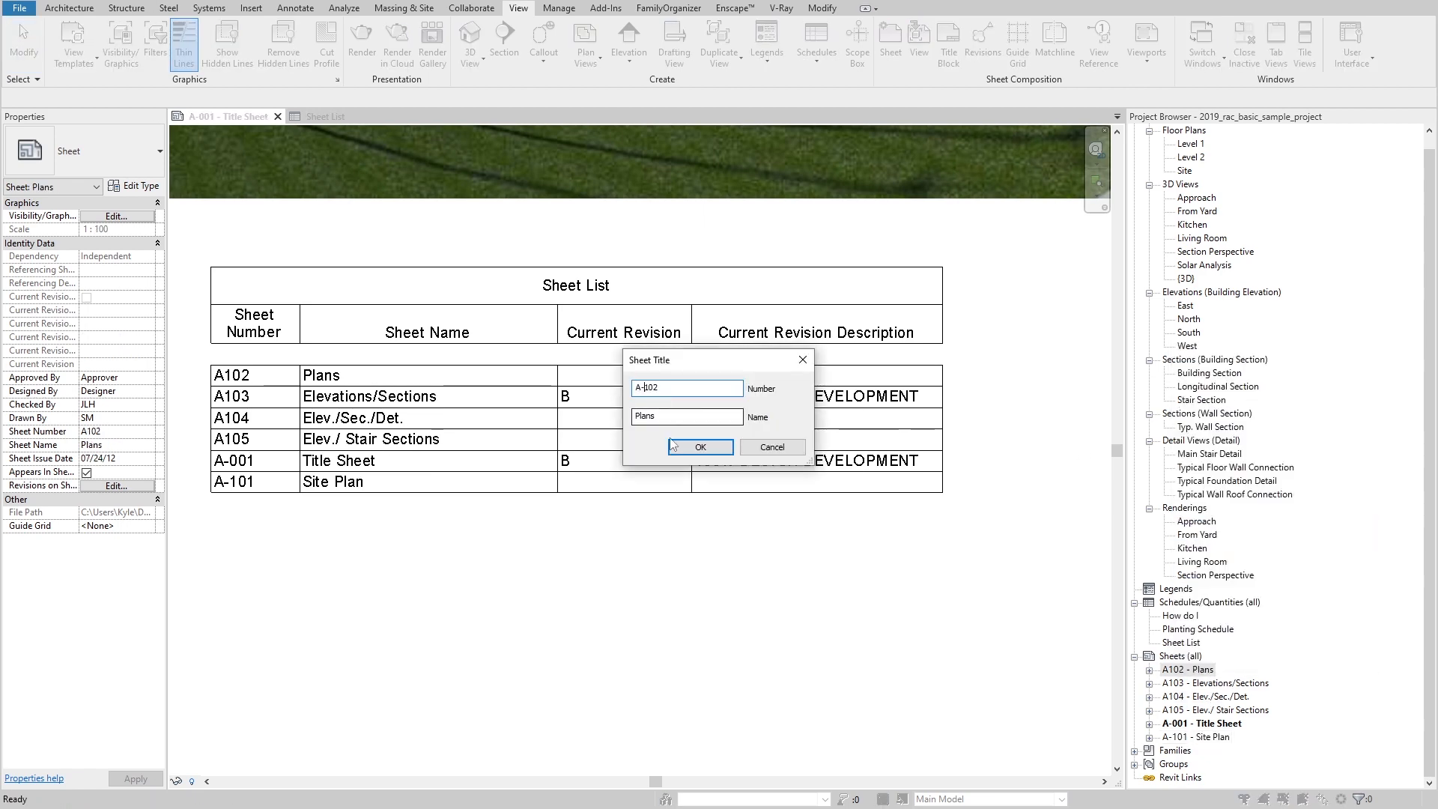
{"action": "type", "text": "A-102"}
{"action": "key", "text": "Return"}
Step: Renumber the Elevations/Sections, Elev./Sec./Det. and Elev./ Stair Sections sheets as A-103, A-104 and A-105
{"action": "right_click", "coordinate": [1178, 670]}
{"action": "left_click", "coordinate": [1222, 526]}
{"action": "type", "text": "A-104"}
{"action": "key", "text": "Return"}
{"action": "right_click", "coordinate": [1178, 670]}
{"action": "left_click", "coordinate": [1221, 526]}
{"action": "type", "text": "A-105"}
{"action": "key", "text": "Return"}
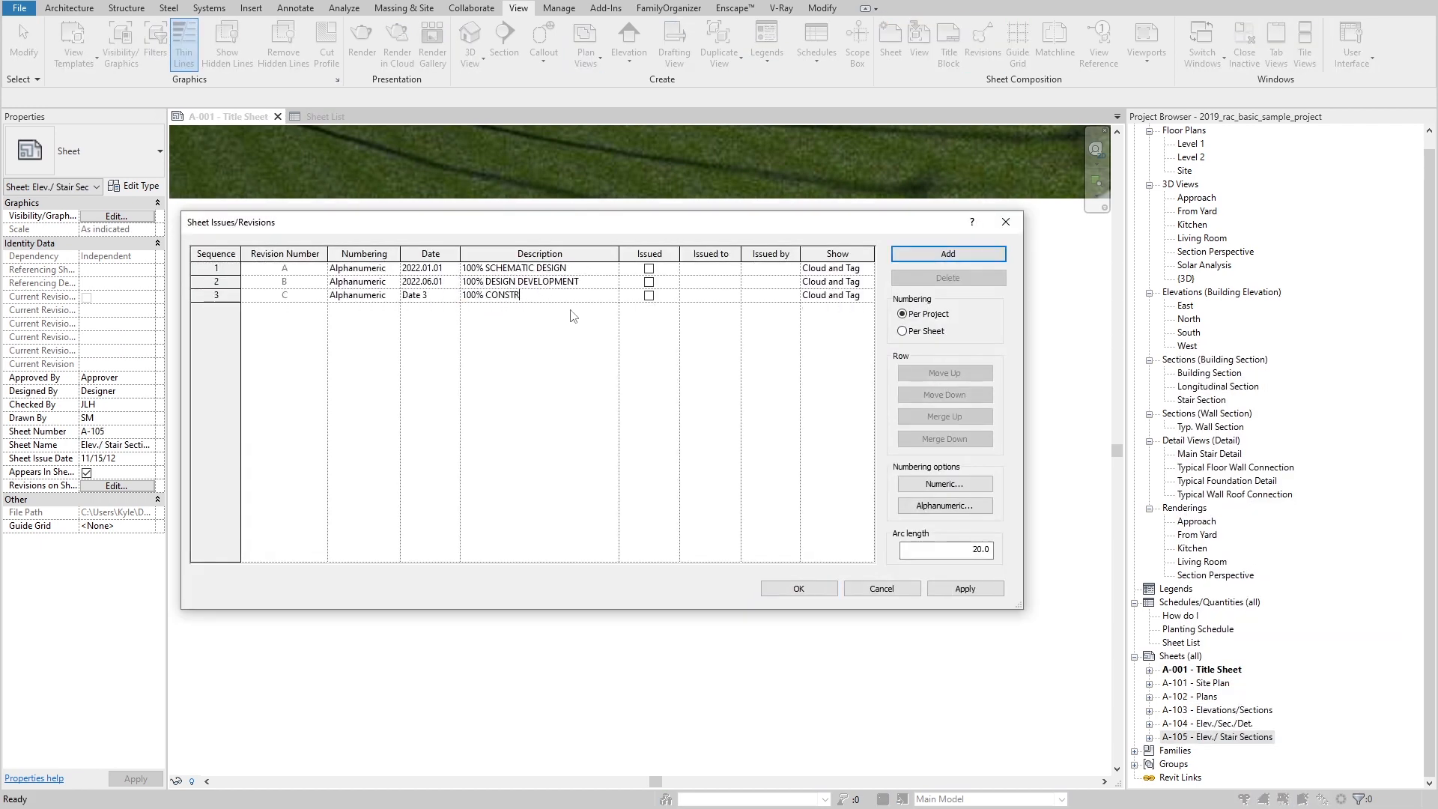
Step: Add three project revisions: 100% CONSTRUCTION DOCUMENTS dated 2022.09.01, BULLETIN 01 dated 2023.02.01 and BULLETIN 02 dated 2023.06.01
{"action": "type", "text": "BULLETIN 01"}
{"action": "left_click", "coordinate": [545, 322]}
{"action": "type", "text": "BULLETIN 02"}
{"action": "left_click", "coordinate": [440, 298]}
{"action": "type", "text": "2022.09.01"}
{"action": "key", "text": "Return"}
{"action": "type", "text": "2023.02.01"}
{"action": "key", "text": "Return"}
{"action": "left_click", "coordinate": [798, 588]}
Step: Renumber Elevations/Sections as A-201, Elev./Sec./Det. as A-301 and Elev./ Stair Sections as A-302
{"action": "right_click", "coordinate": [1192, 710]}
{"action": "left_click", "coordinate": [1228, 563]}
{"action": "type", "text": "A-201"}
{"action": "key", "text": "Return"}
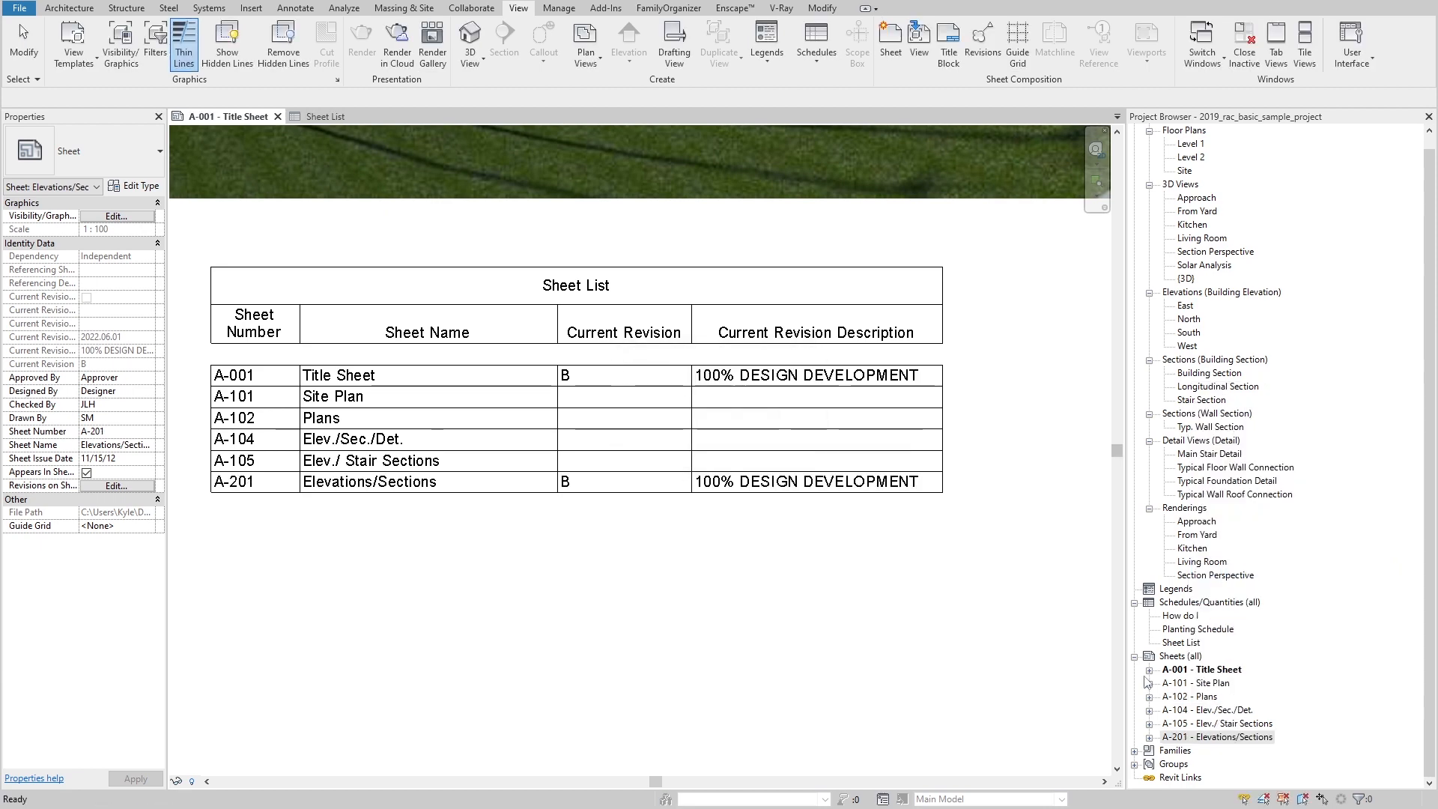
{"action": "right_click", "coordinate": [1191, 710]}
{"action": "left_click", "coordinate": [1229, 563]}
{"action": "type", "text": "A-301"}
{"action": "key", "text": "Return"}
{"action": "right_click", "coordinate": [1192, 710]}
{"action": "left_click", "coordinate": [1228, 563]}
{"action": "double_click", "coordinate": [677, 389]}
{"action": "type", "text": "302"}
{"action": "key", "text": "Return"}
Step: Assign revisions to three sheets, with BULLETIN 02 as the latest on A-101 and A-201 and BULLETIN 01 on A-102
{"action": "left_click", "coordinate": [1196, 683]}
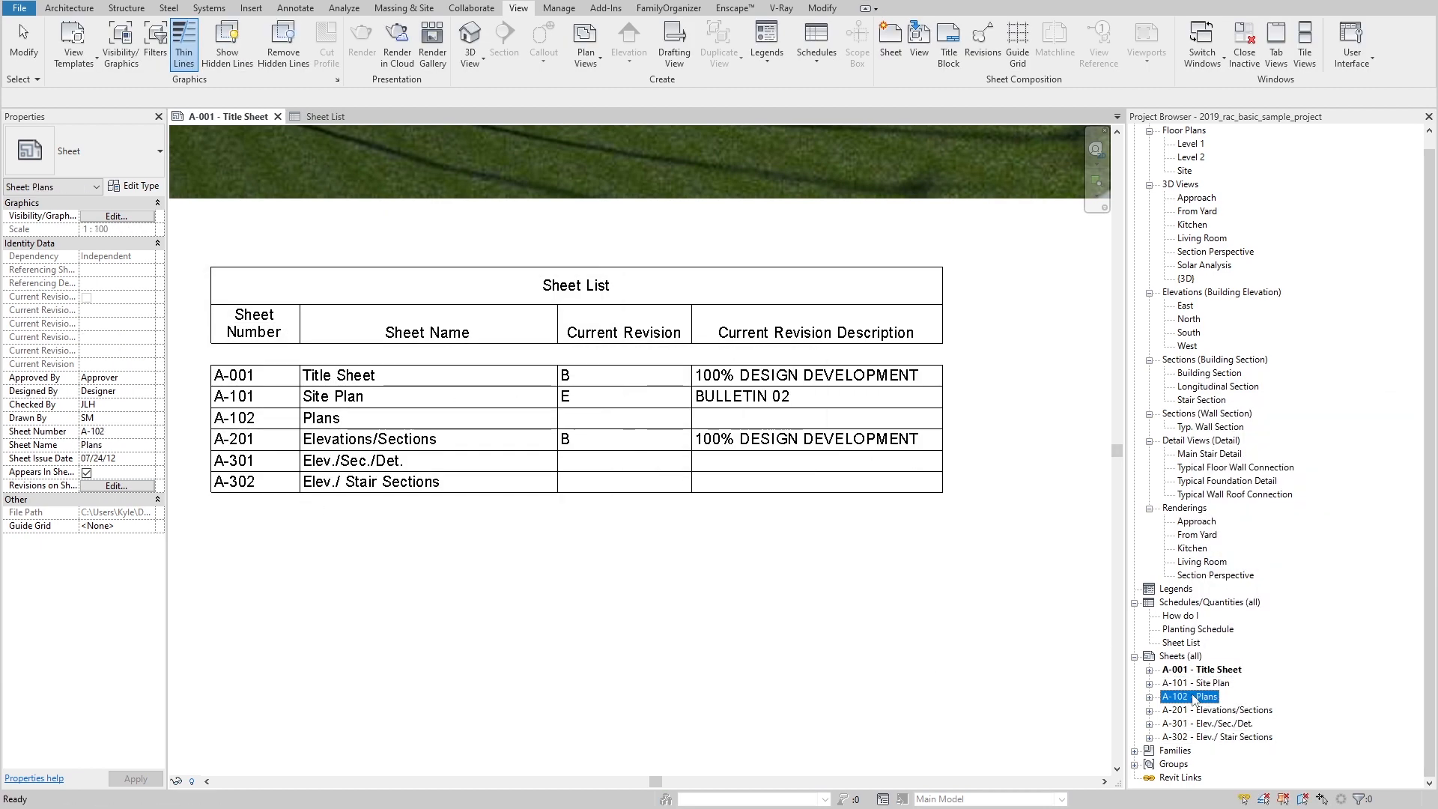
{"action": "left_click", "coordinate": [1199, 710]}
{"action": "left_click", "coordinate": [116, 486]}
{"action": "left_click", "coordinate": [527, 327]}
{"action": "left_click", "coordinate": [528, 380]}
{"action": "left_click", "coordinate": [511, 556]}
Step: Assign 100% DESIGN DEVELOPMENT to sheet A-301, and the revisions from 100% DESIGN DEVELOPMENT through BULLETIN 02 to sheet A-302
{"action": "left_click", "coordinate": [1202, 724]}
{"action": "left_click", "coordinate": [116, 486]}
{"action": "left_click", "coordinate": [527, 340]}
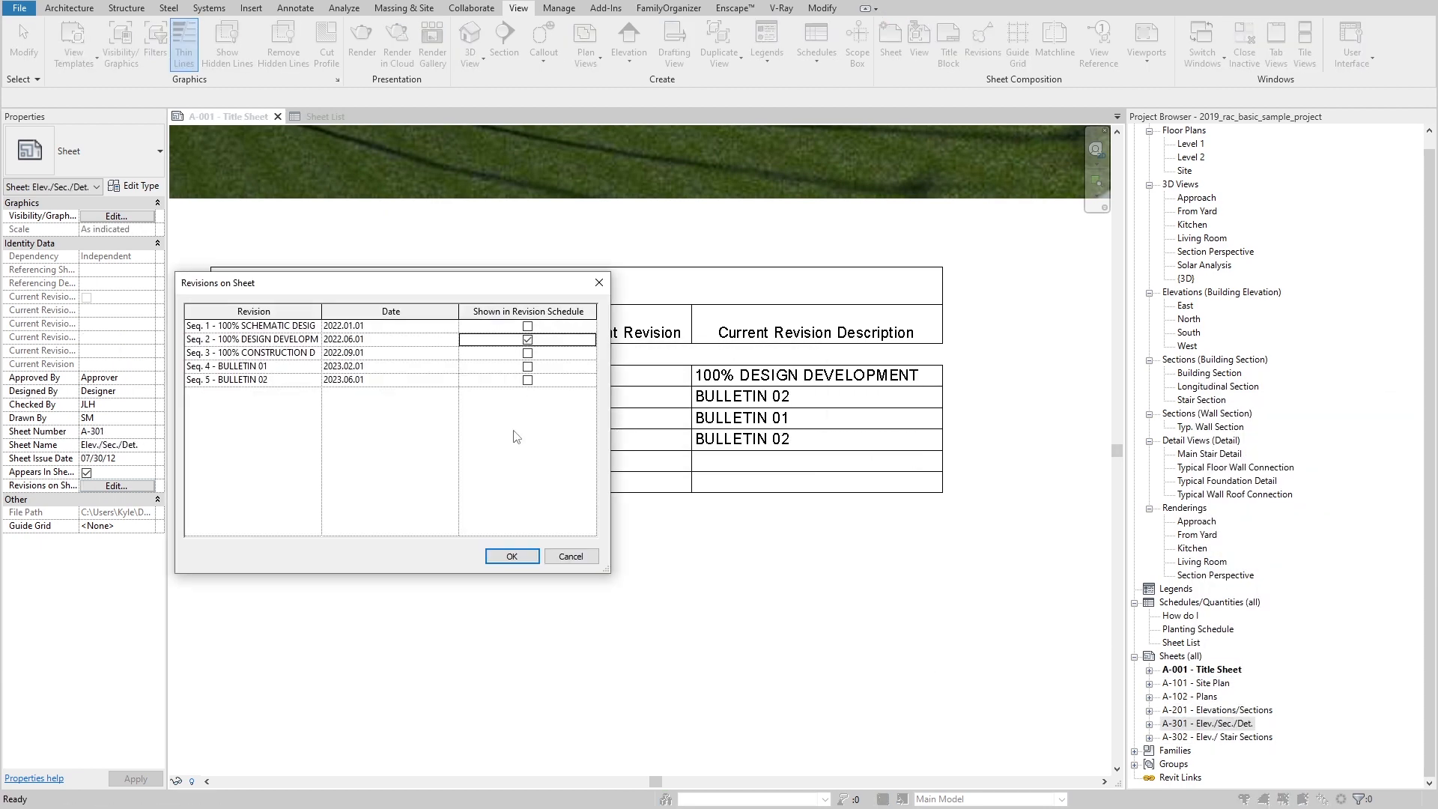
{"action": "left_click", "coordinate": [527, 380]}
{"action": "left_click", "coordinate": [511, 556]}
Step: Center-align the Current Revision column in the sheet list schedule and return to the title sheet
{"action": "left_click", "coordinate": [324, 116]}
{"action": "left_click", "coordinate": [116, 310]}
{"action": "left_click", "coordinate": [629, 361]}
{"action": "left_click", "coordinate": [858, 433]}
{"action": "left_click", "coordinate": [771, 458]}
{"action": "left_click", "coordinate": [835, 601]}
{"action": "left_click", "coordinate": [212, 117]}
Step: Create the shared parameter file 2019_RAC_SharedParameters.txt on the Desktop, replacing the existing file, and accept it
{"action": "left_click", "coordinate": [559, 8]}
{"action": "left_click", "coordinate": [271, 44]}
{"action": "left_click", "coordinate": [830, 279]}
{"action": "left_click", "coordinate": [240, 302]}
{"action": "left_click", "coordinate": [504, 459]}
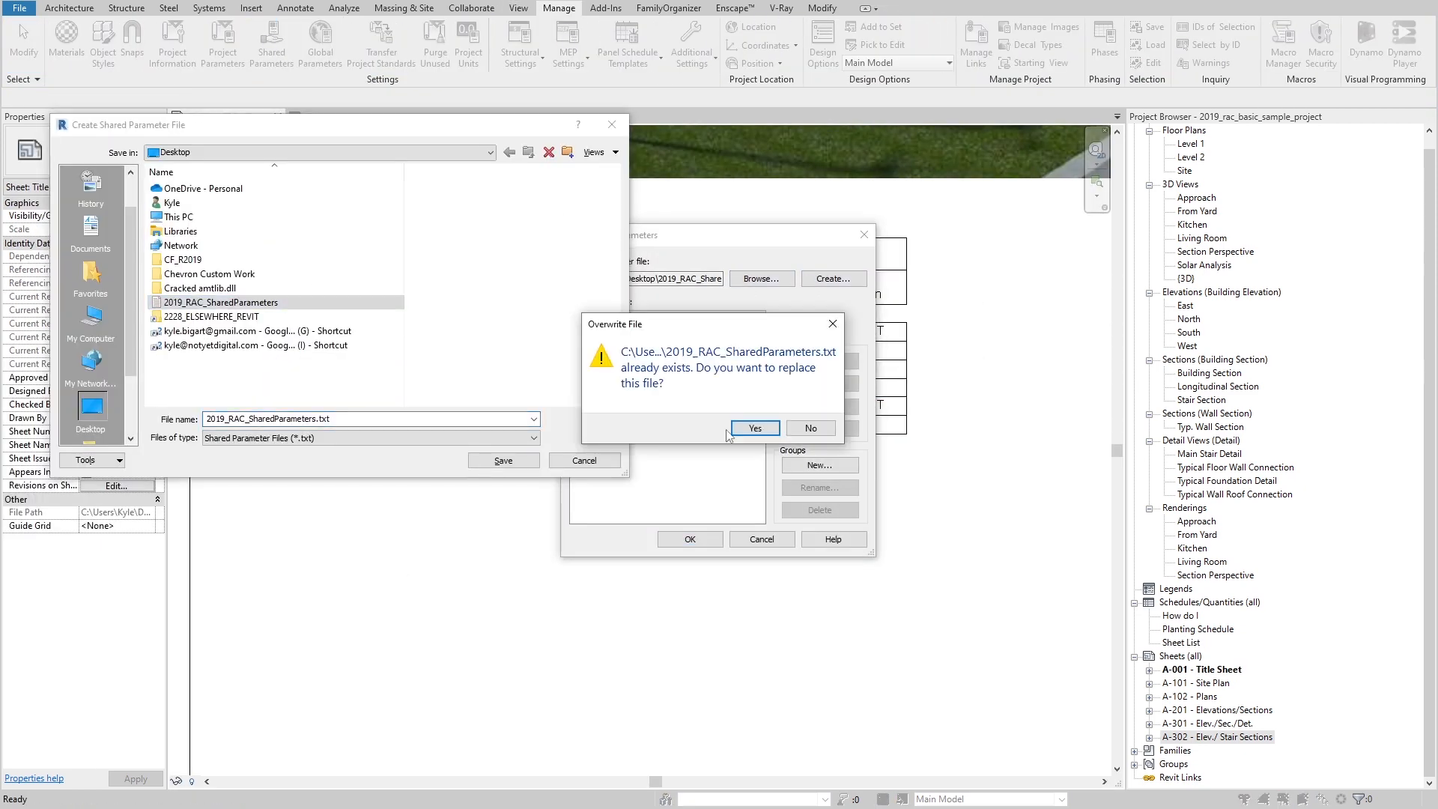
{"action": "left_click", "coordinate": [755, 428]}
{"action": "left_click", "coordinate": [690, 539]}
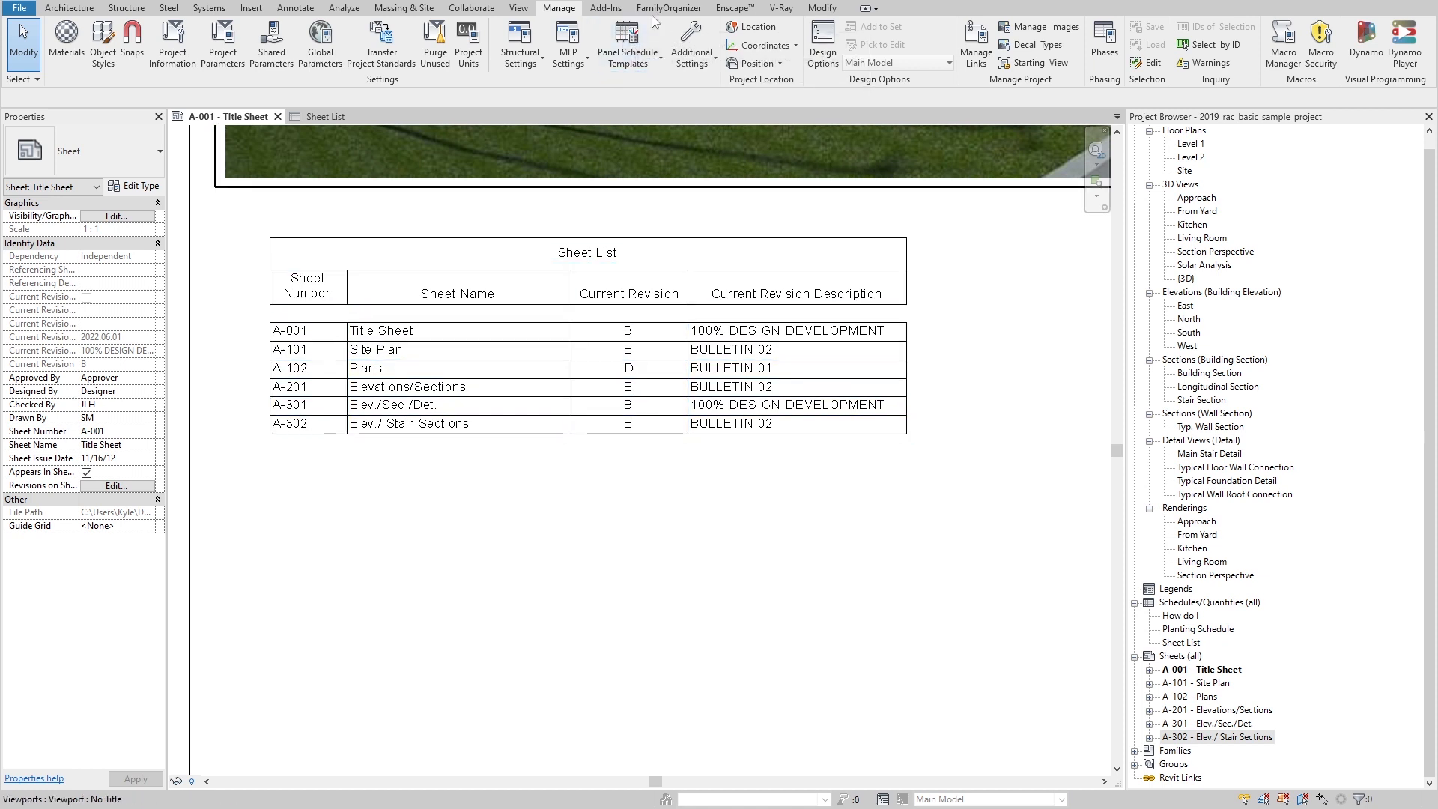
Step: Examine the current revision properties of each sheet and the revisions assigned to A-101 Site Plan without changing them
{"action": "left_click", "coordinate": [519, 8]}
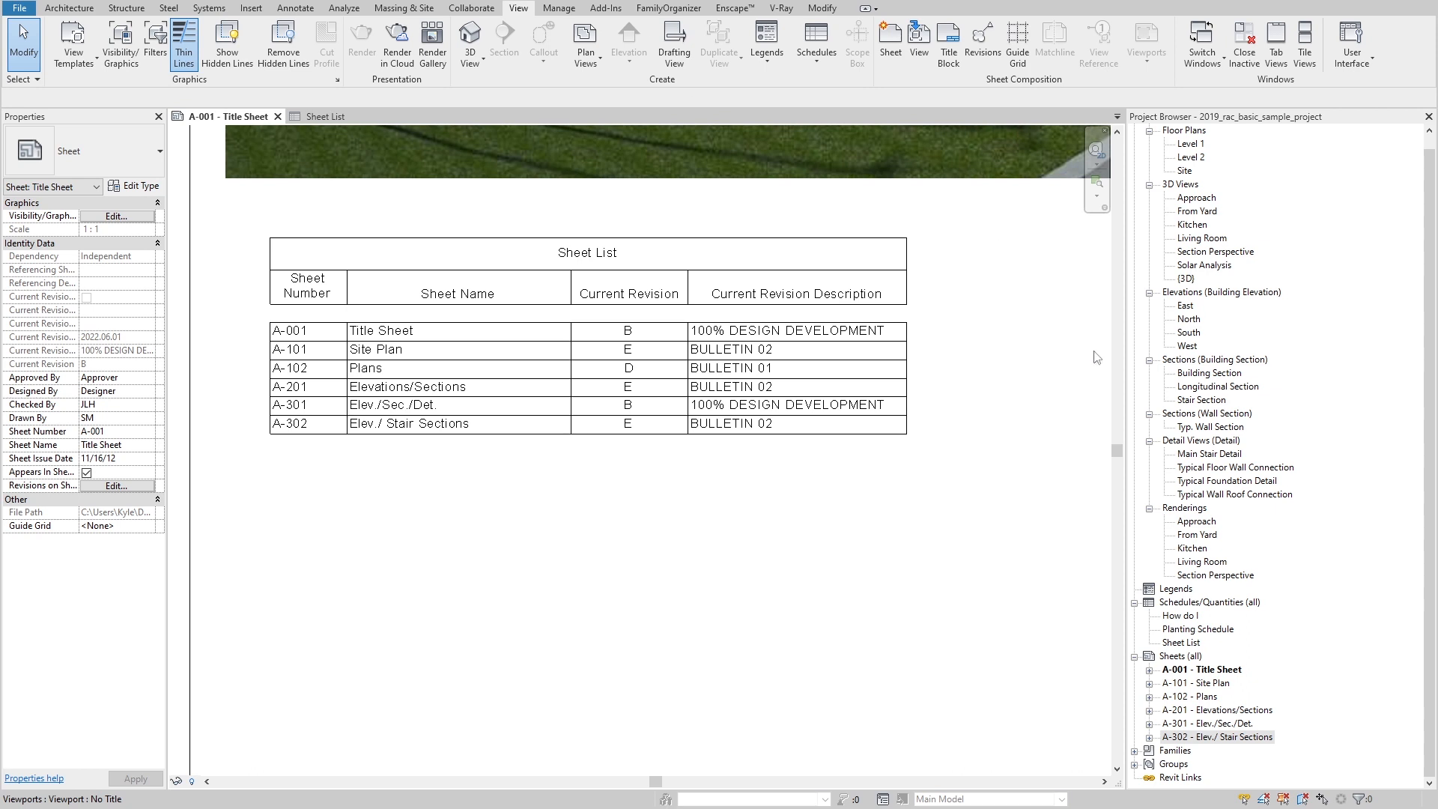
{"action": "left_click", "coordinate": [1196, 710]}
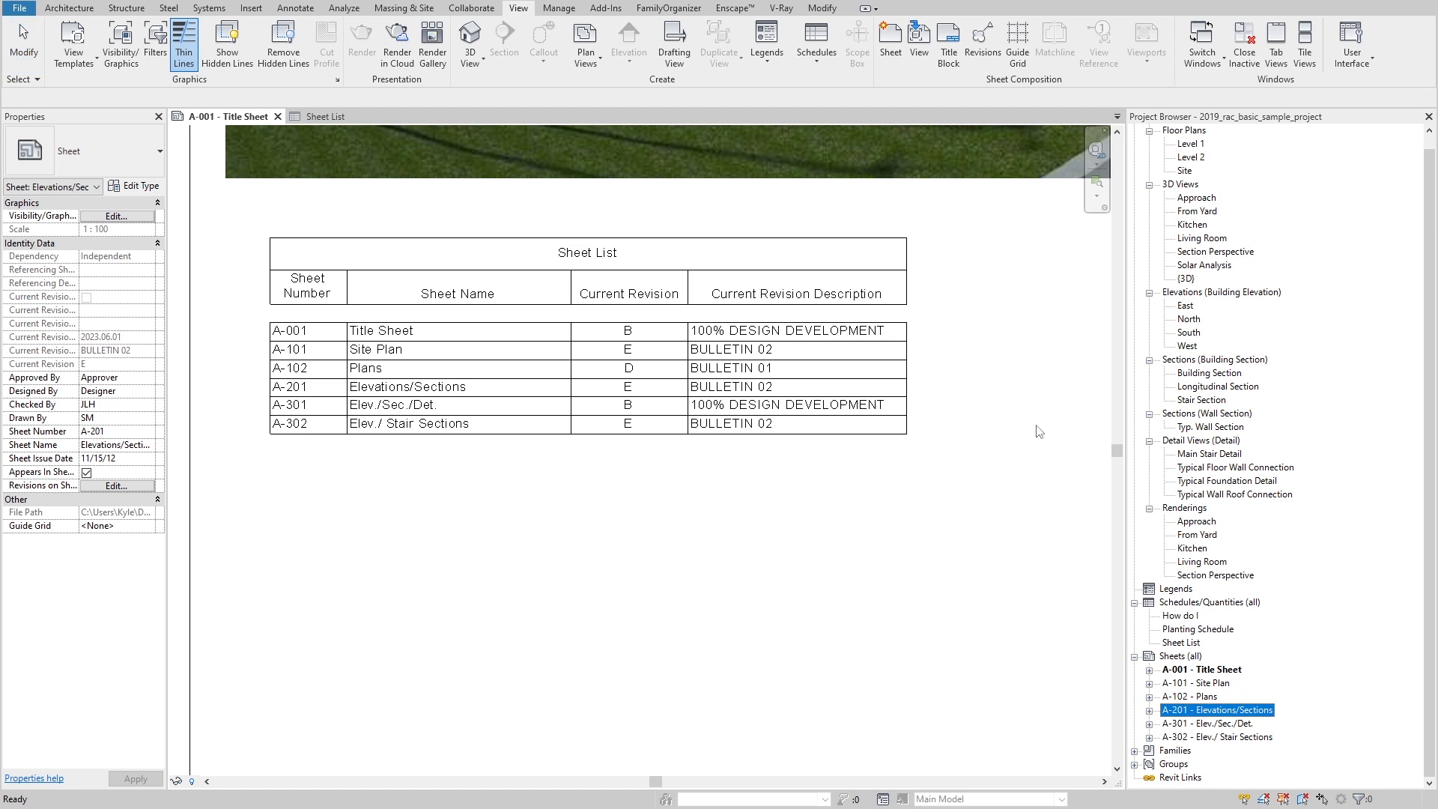
{"action": "left_click", "coordinate": [1205, 697]}
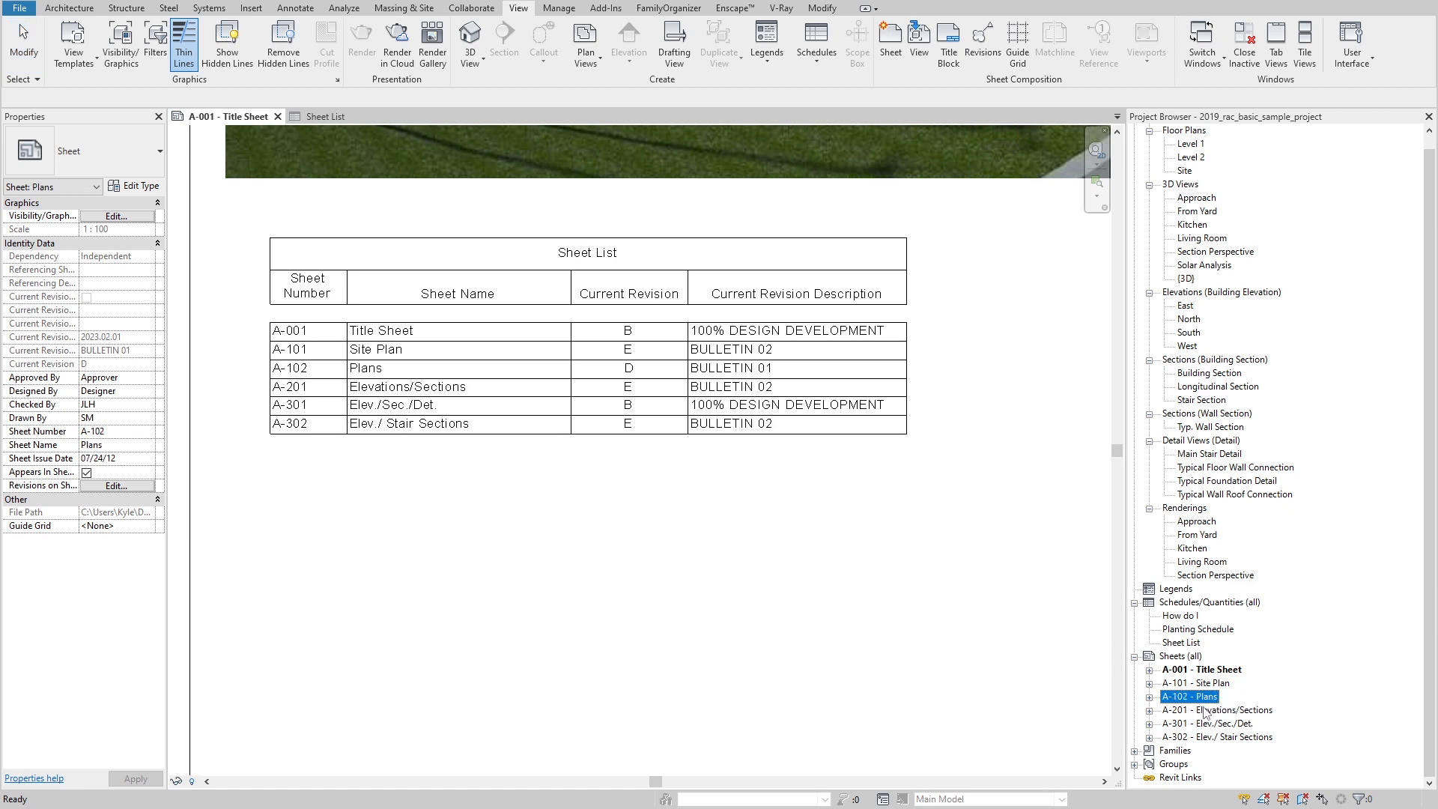
{"action": "left_click", "coordinate": [1197, 685]}
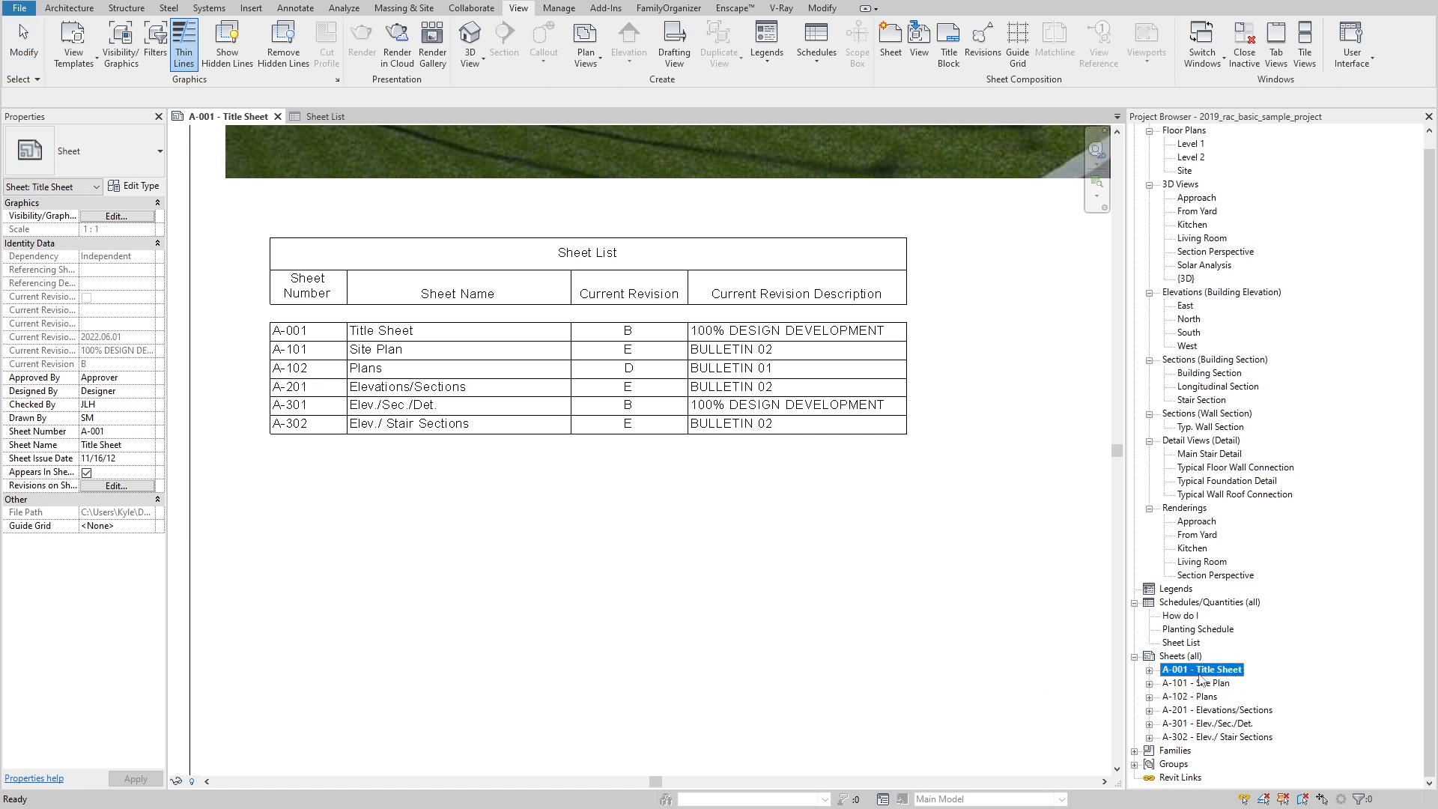
{"action": "left_click", "coordinate": [1195, 710]}
{"action": "left_click", "coordinate": [1196, 724]}
{"action": "left_click", "coordinate": [1196, 737]}
{"action": "left_click", "coordinate": [1197, 723]}
{"action": "left_click", "coordinate": [1197, 710]}
{"action": "left_click", "coordinate": [1201, 684]}
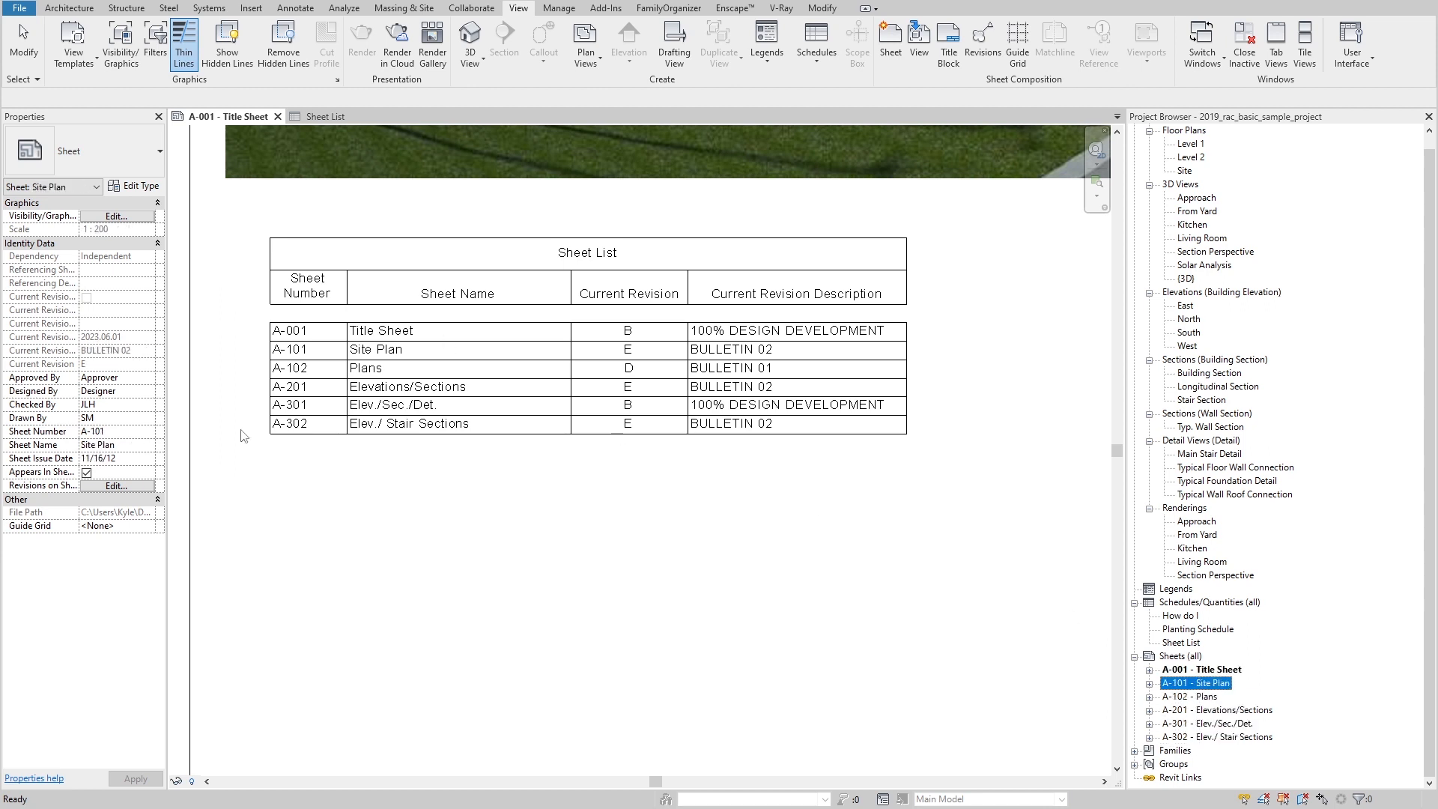
{"action": "left_click", "coordinate": [116, 486]}
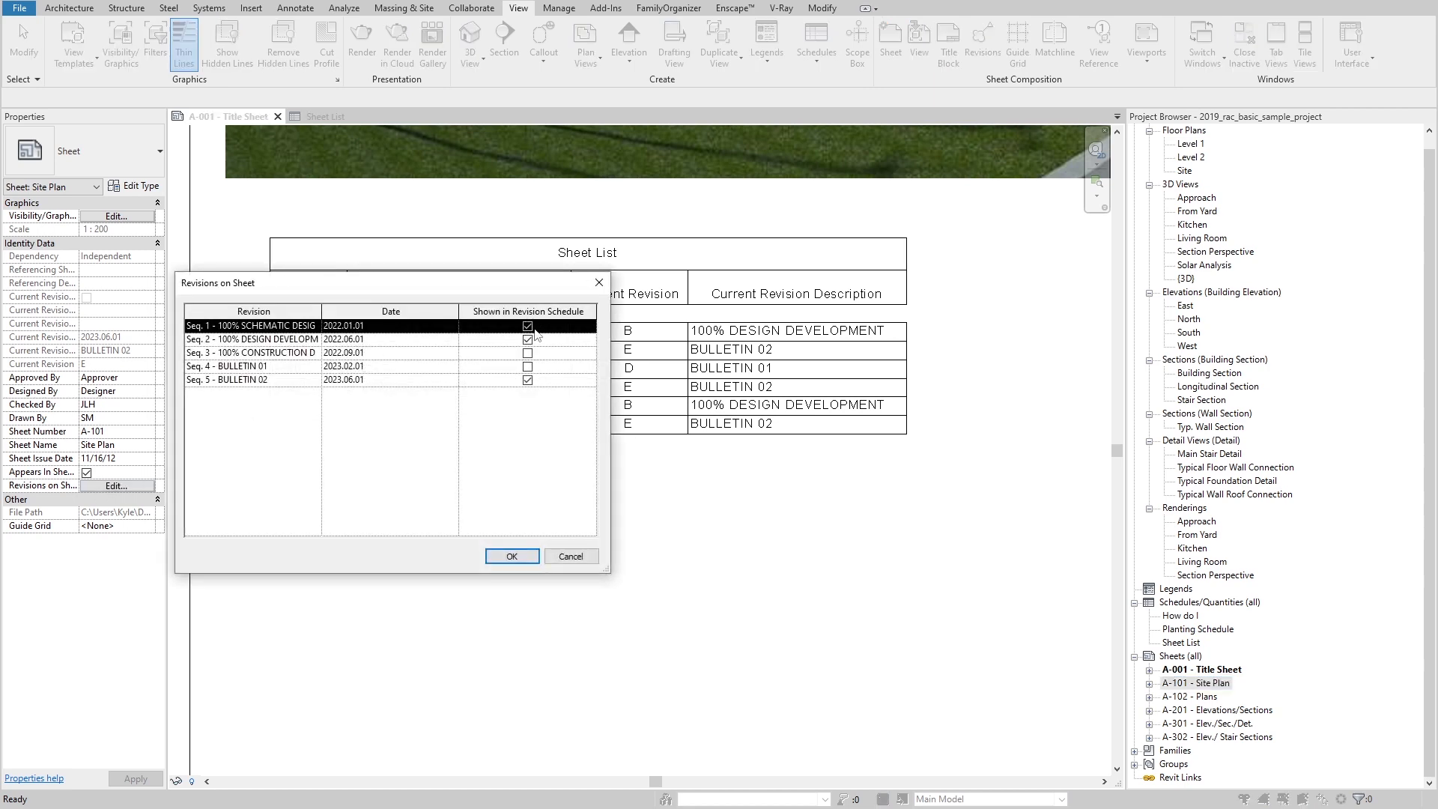
{"action": "left_click", "coordinate": [571, 556]}
{"action": "left_click", "coordinate": [681, 584]}
Step: Set the numbering of the 100% SCHEMATIC DESIGN and 100% DESIGN DEVELOPMENT revisions to Numeric
{"action": "scroll", "coordinate": [830, 352], "scroll_direction": "up", "scroll_amount": 3}
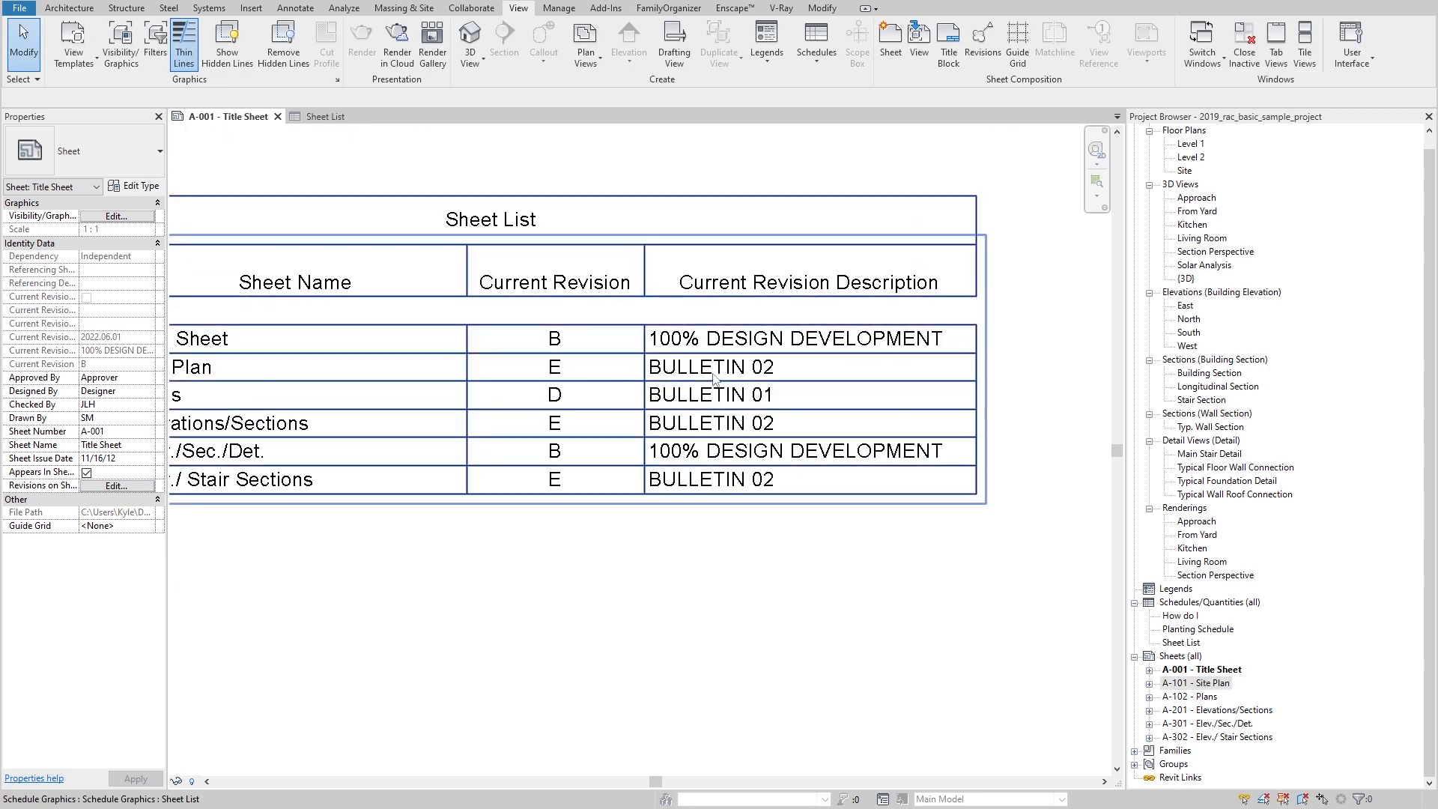
{"action": "left_click", "coordinate": [980, 45]}
{"action": "left_click_drag", "start_coordinate": [455, 232], "coordinate": [829, 225]}
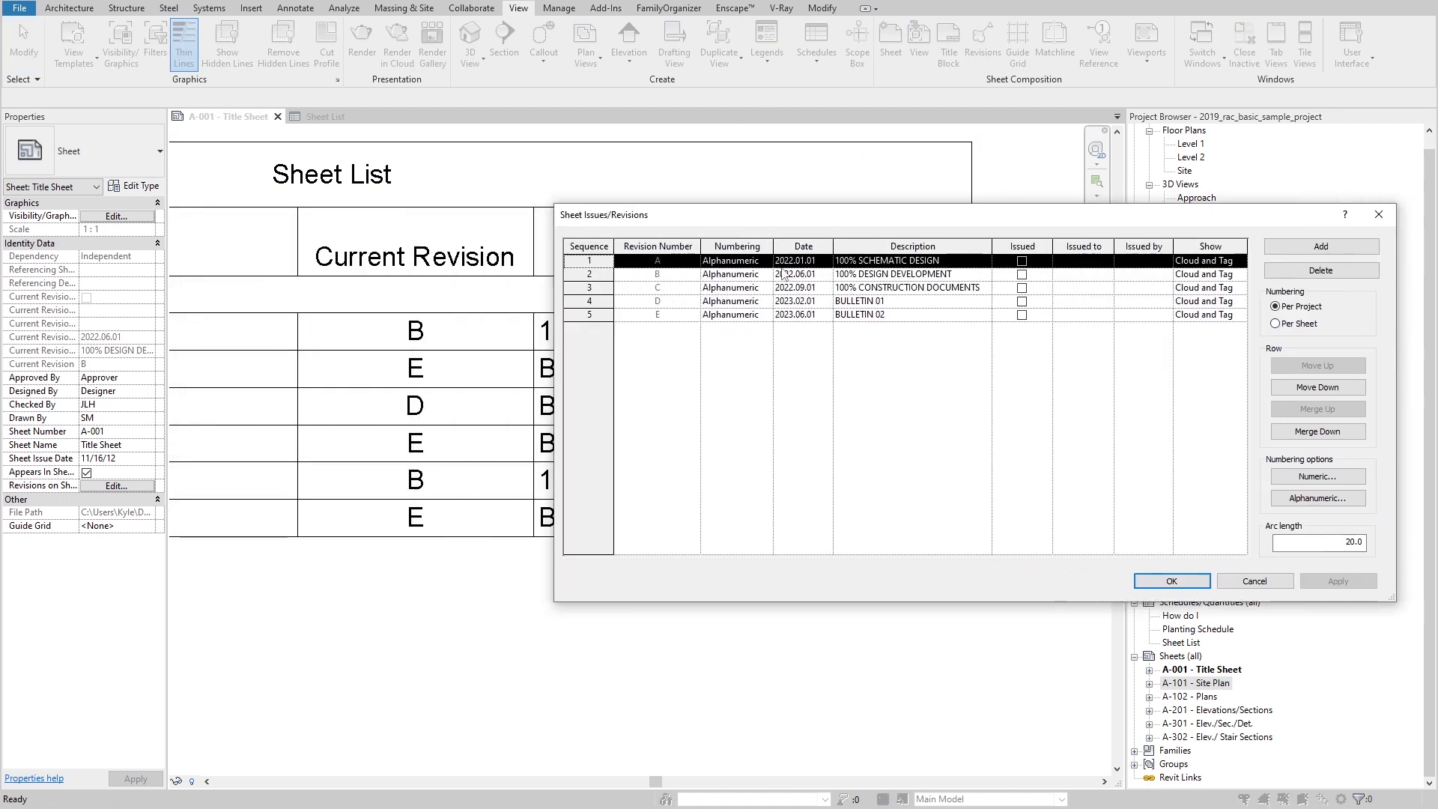
{"action": "left_click", "coordinate": [766, 261]}
{"action": "left_click", "coordinate": [719, 274]}
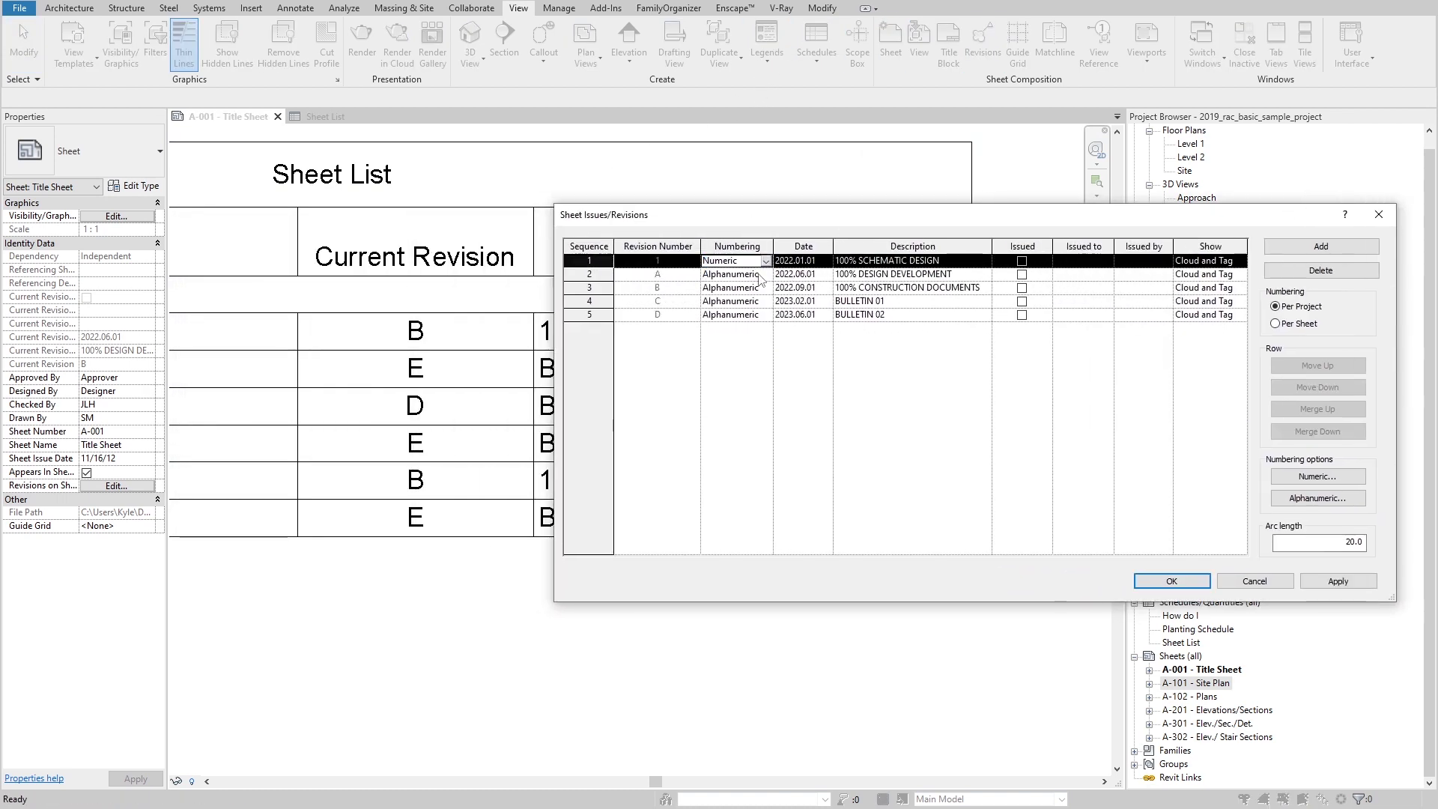
{"action": "left_click", "coordinate": [758, 274]}
{"action": "left_click", "coordinate": [767, 274]}
{"action": "left_click", "coordinate": [747, 288]}
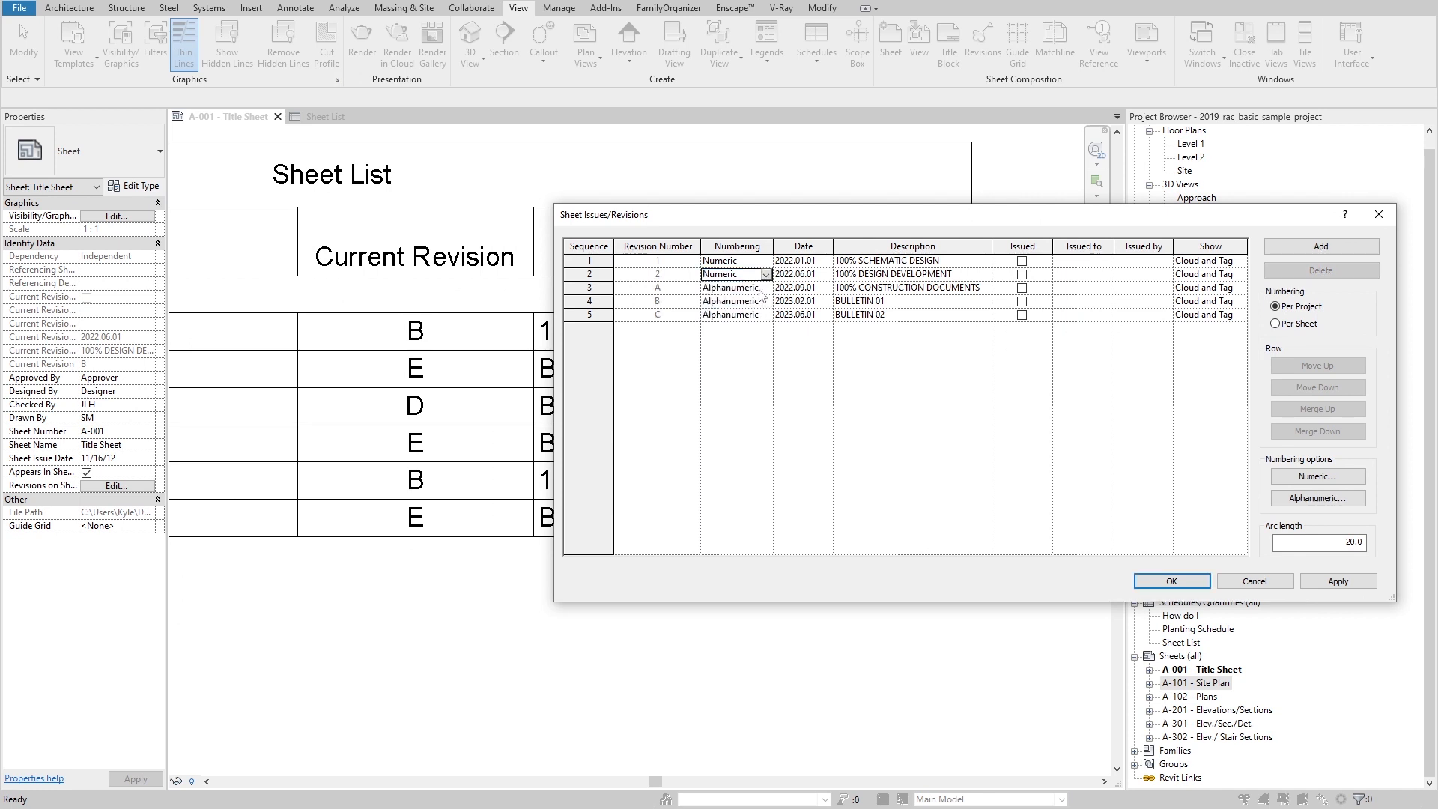
Step: Set the numbering of the 100% CONSTRUCTION DOCUMENTS, BULLETIN 01 and BULLETIN 02 revisions to Numeric and accept the revision settings
{"action": "left_click_drag", "start_coordinate": [592, 288], "coordinate": [592, 314]}
{"action": "left_click", "coordinate": [759, 301]}
{"action": "left_click", "coordinate": [766, 301]}
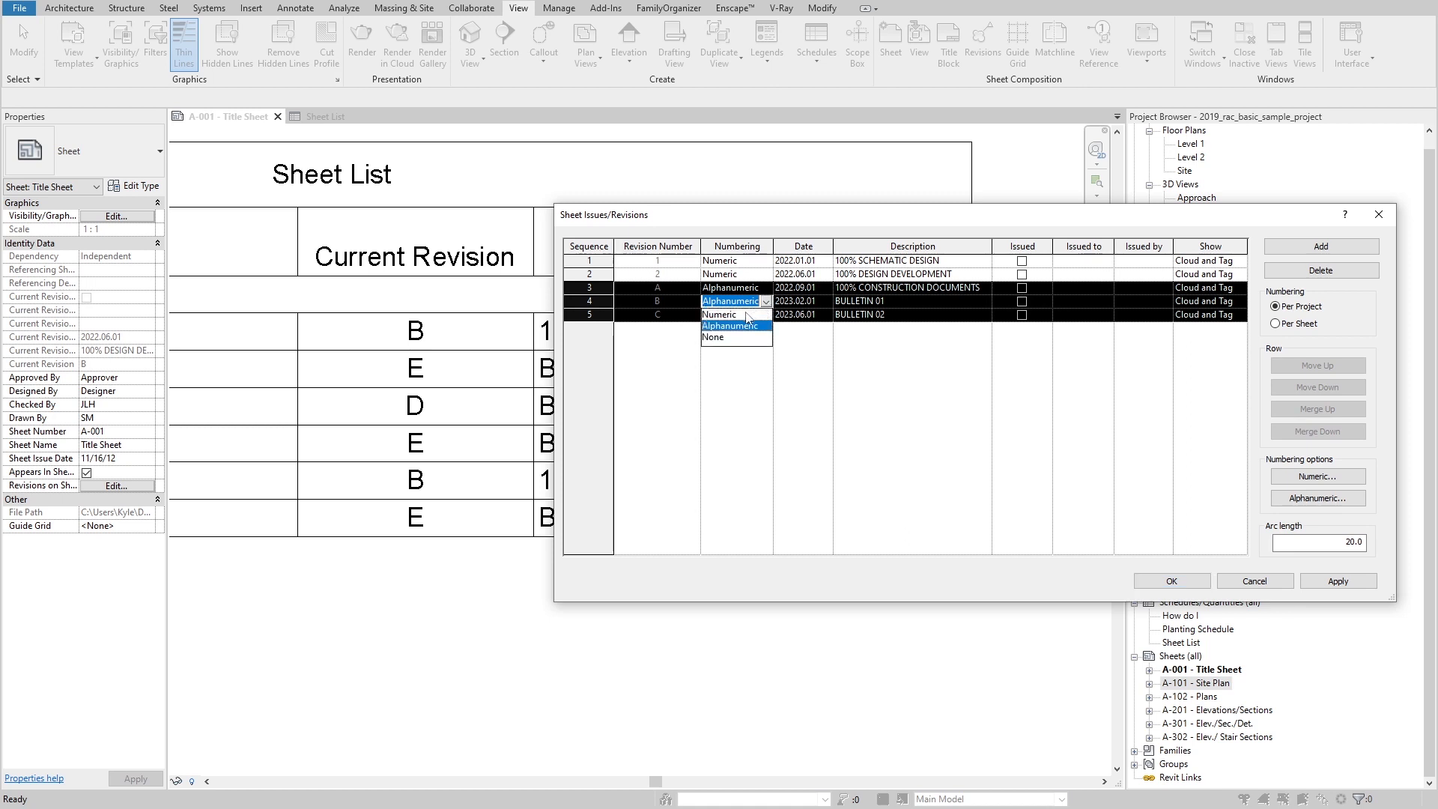
{"action": "left_click", "coordinate": [746, 316]}
{"action": "left_click", "coordinate": [668, 267]}
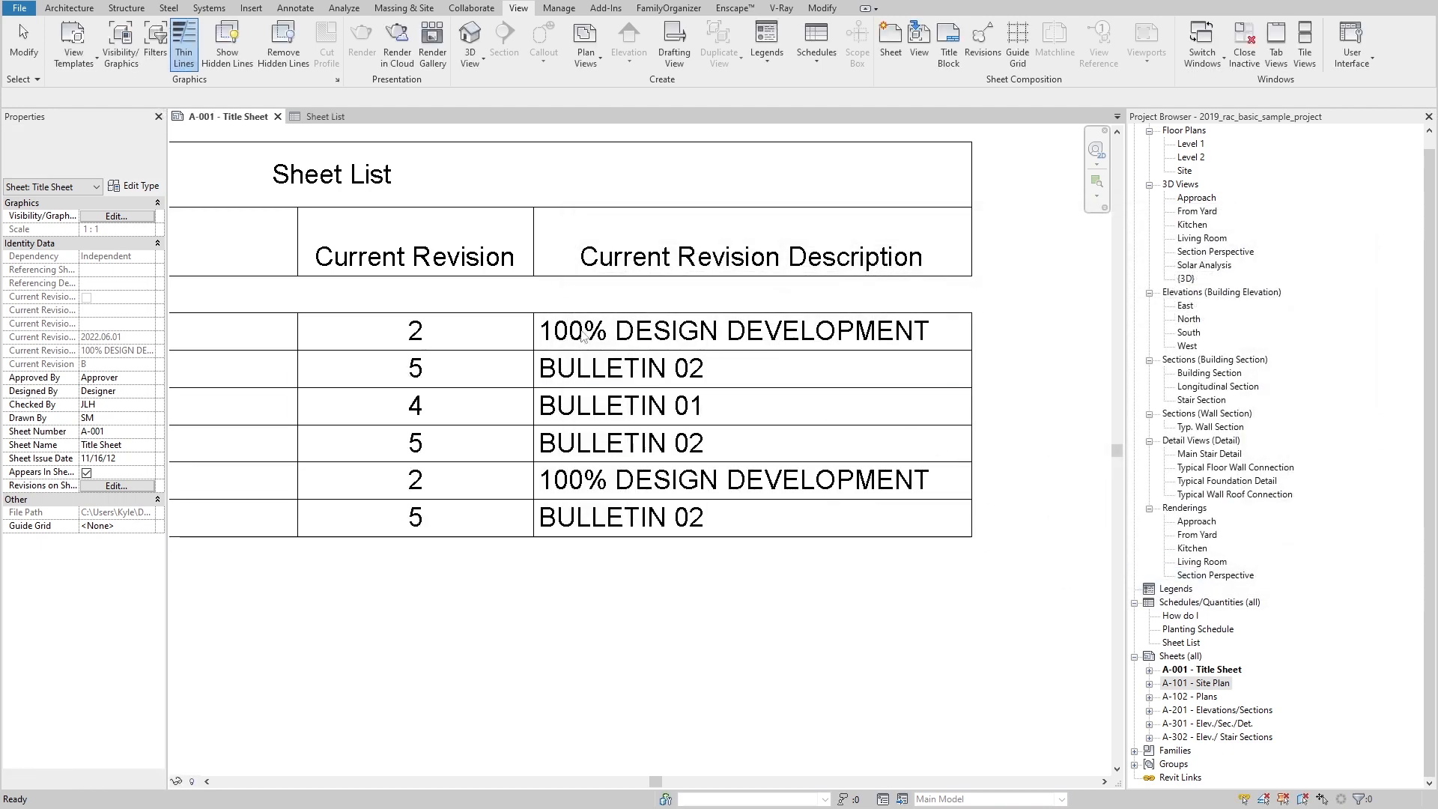
Step: Check the revision numbers in the sheet list, and examine the title block's revision schedule on sheet A-302
{"action": "middle_click_drag", "start_coordinate": [528, 355], "coordinate": [428, 398]}
{"action": "middle_click_drag", "start_coordinate": [305, 346], "coordinate": [357, 289]}
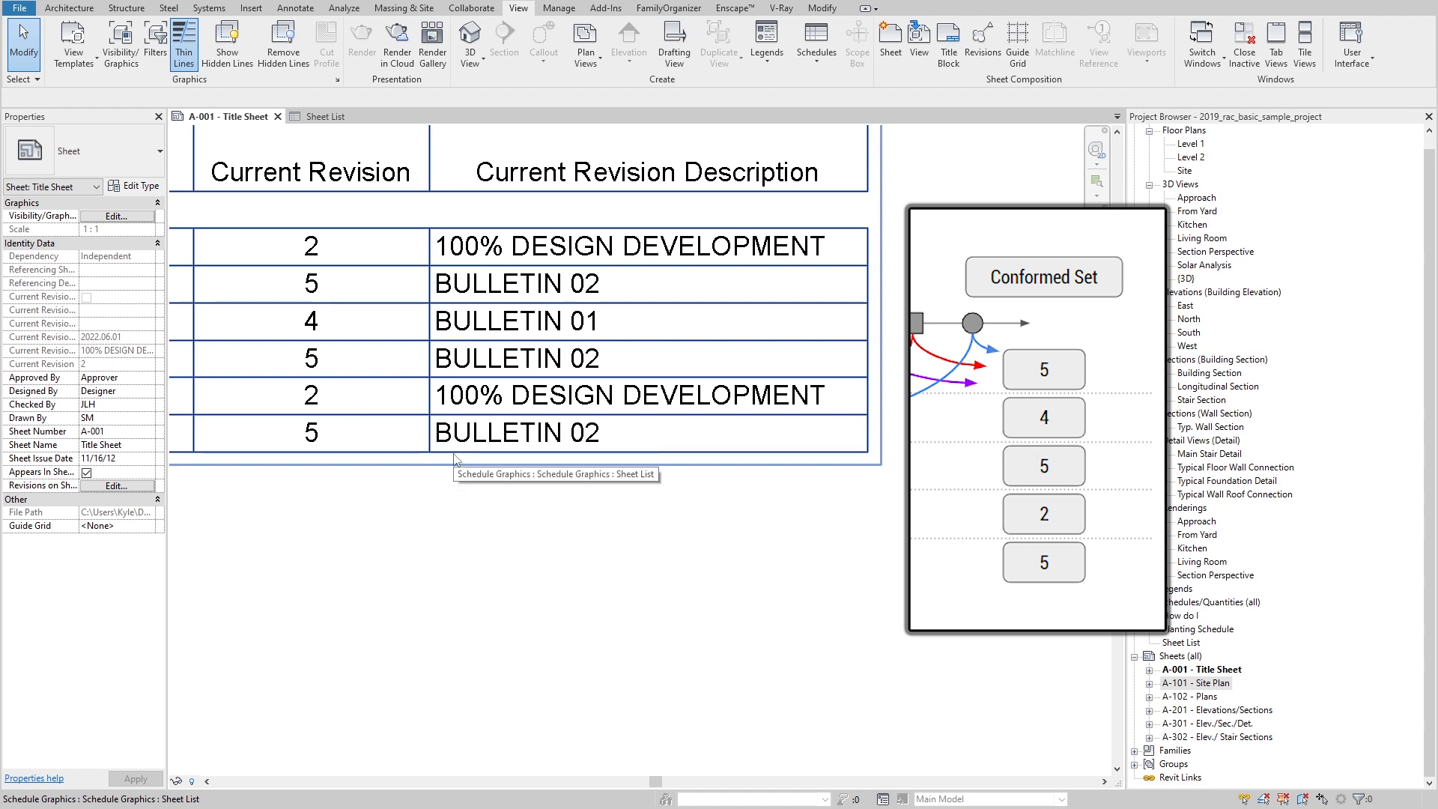
{"action": "scroll", "coordinate": [455, 459], "scroll_direction": "down", "scroll_amount": 4}
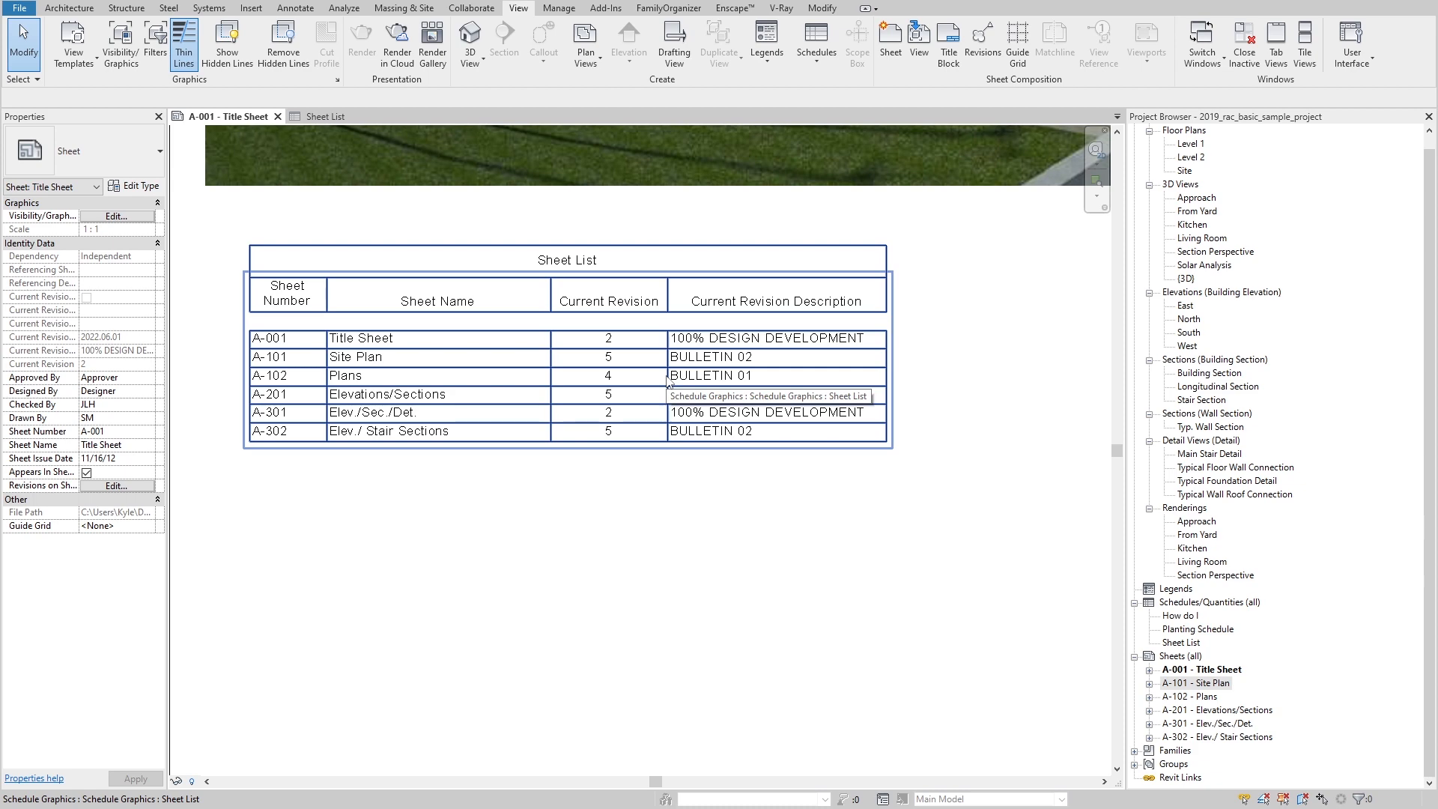
{"action": "scroll", "coordinate": [669, 382], "scroll_direction": "down", "scroll_amount": 5}
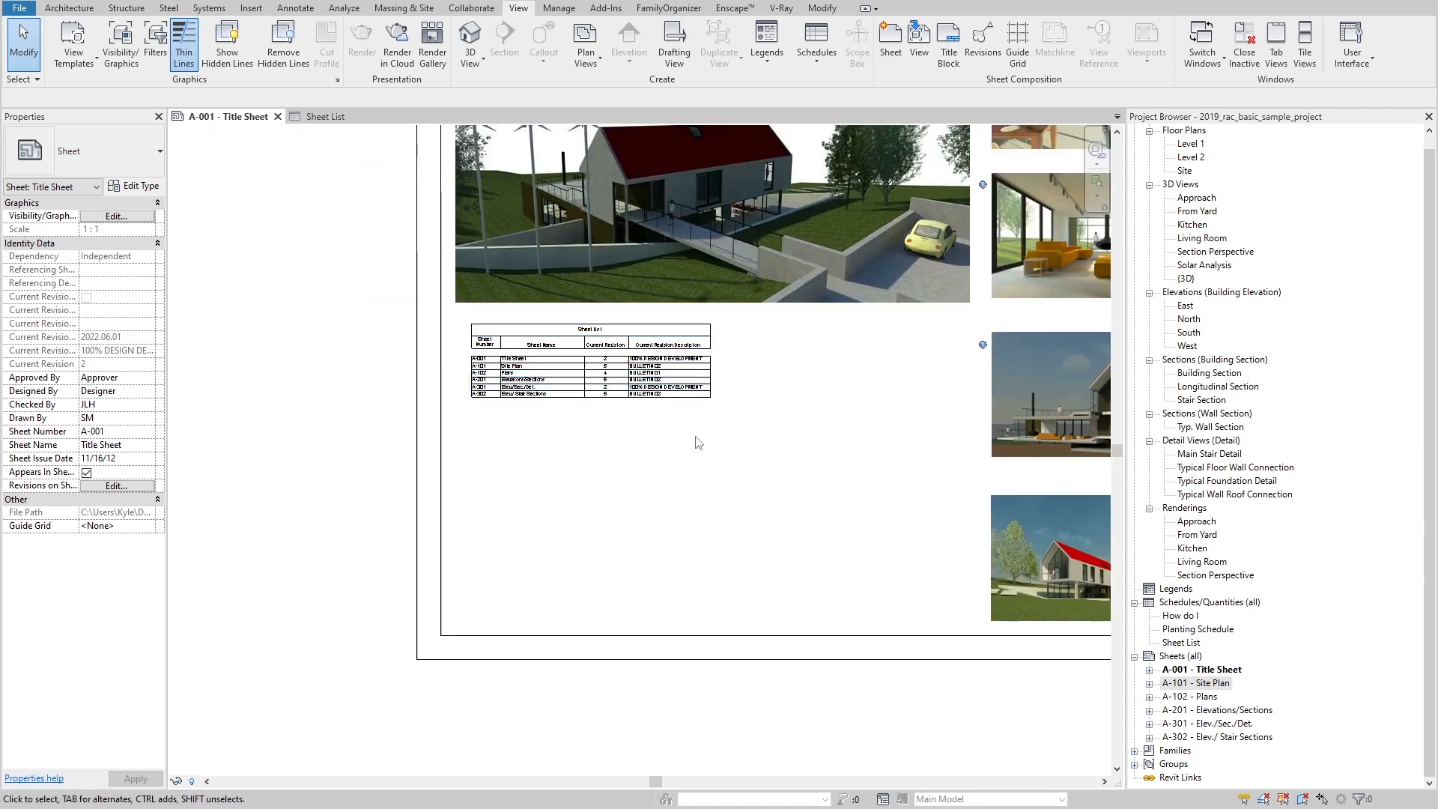
{"action": "scroll", "coordinate": [884, 271], "scroll_direction": "down", "scroll_amount": 1}
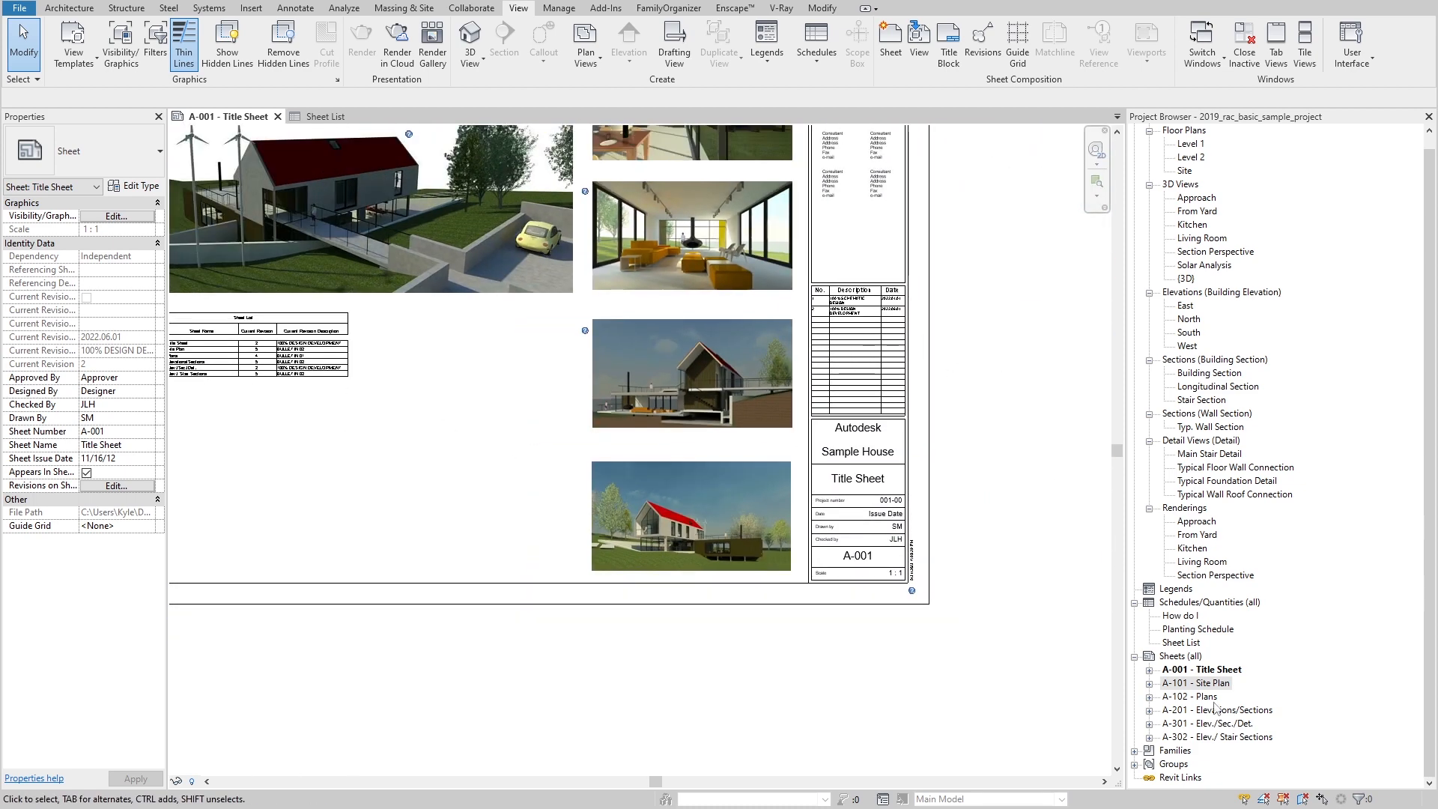
{"action": "left_click", "coordinate": [1190, 710]}
{"action": "left_click", "coordinate": [1190, 736]}
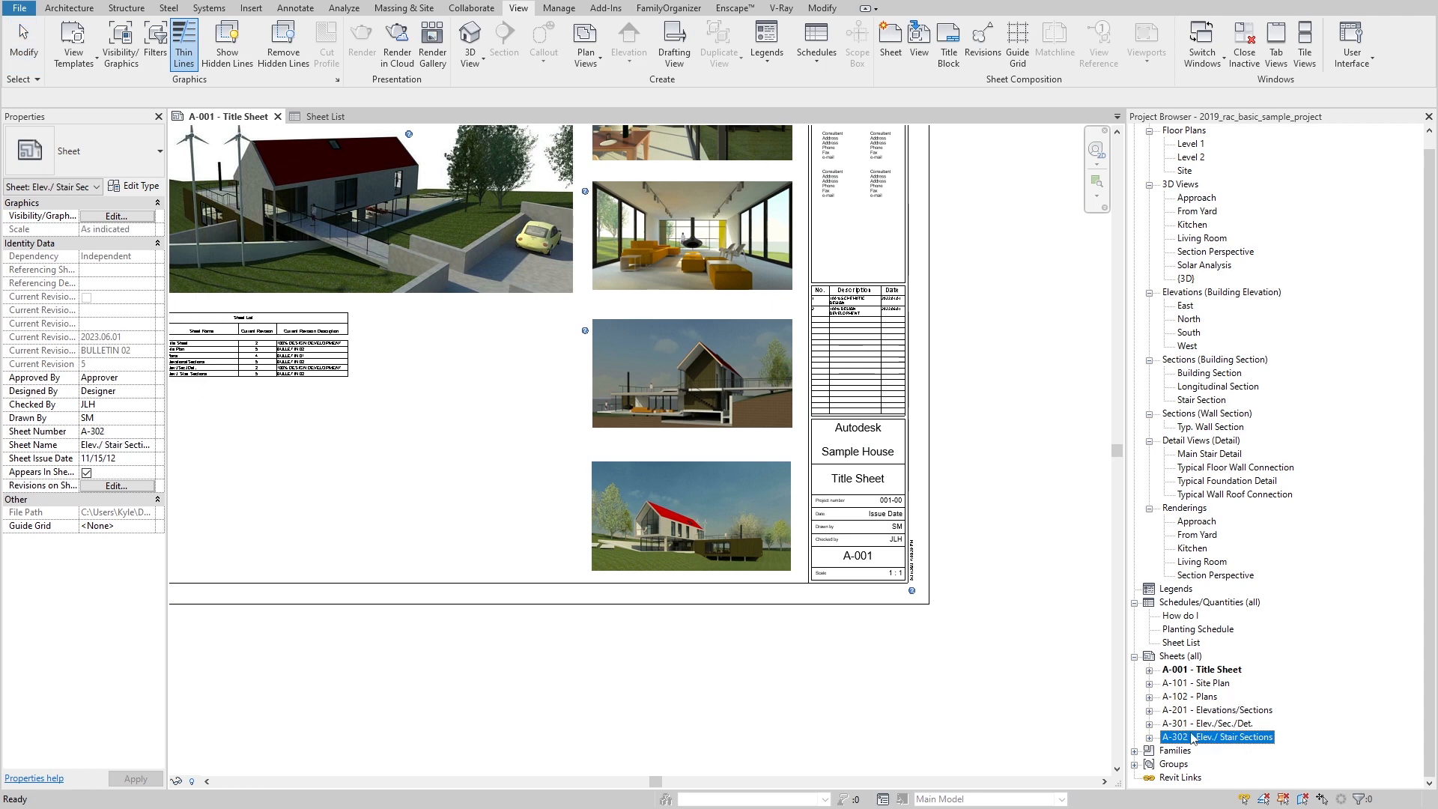
{"action": "double_click", "coordinate": [1187, 737]}
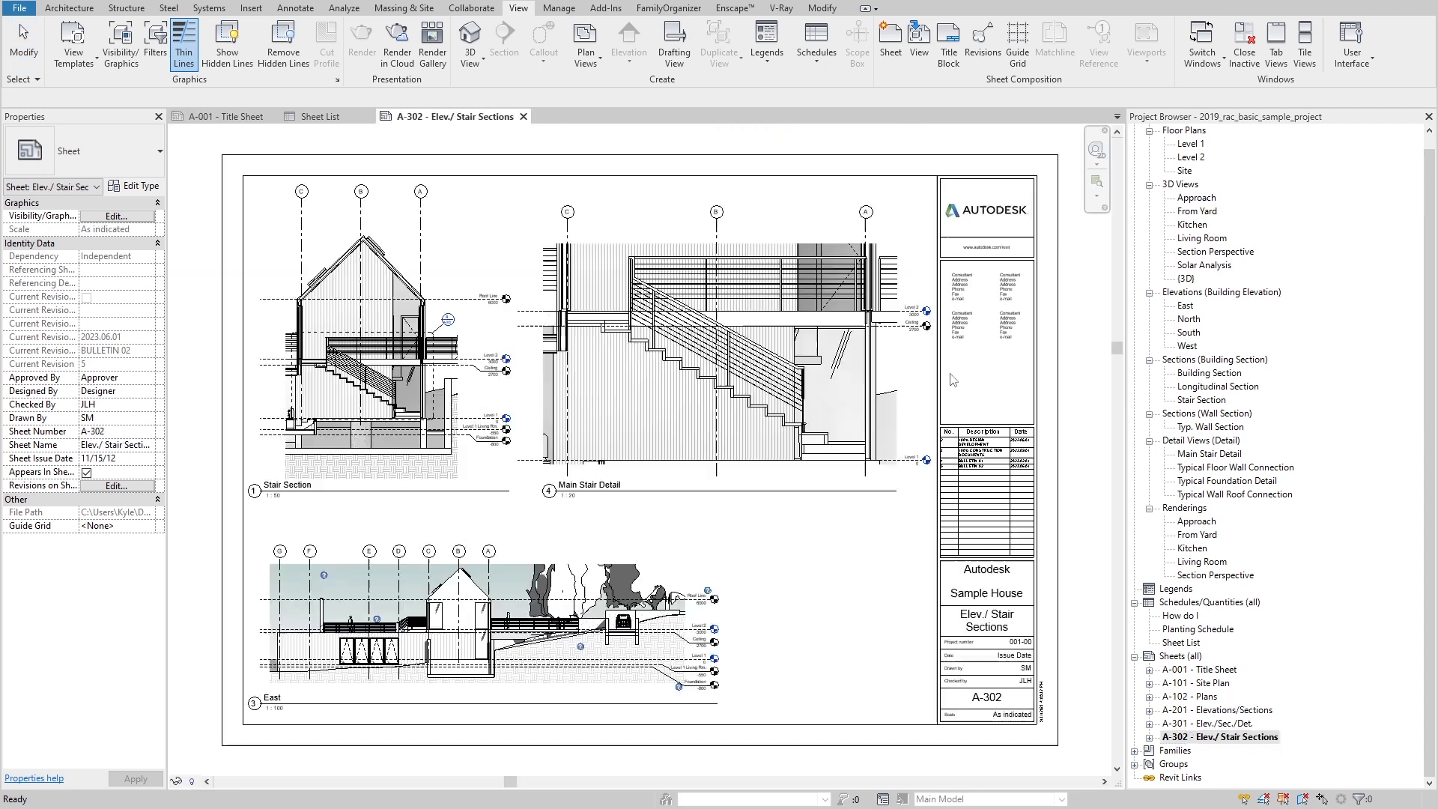
{"action": "scroll", "coordinate": [1041, 463], "scroll_direction": "up", "scroll_amount": 5}
{"action": "scroll", "coordinate": [1041, 463], "scroll_direction": "up", "scroll_amount": 3}
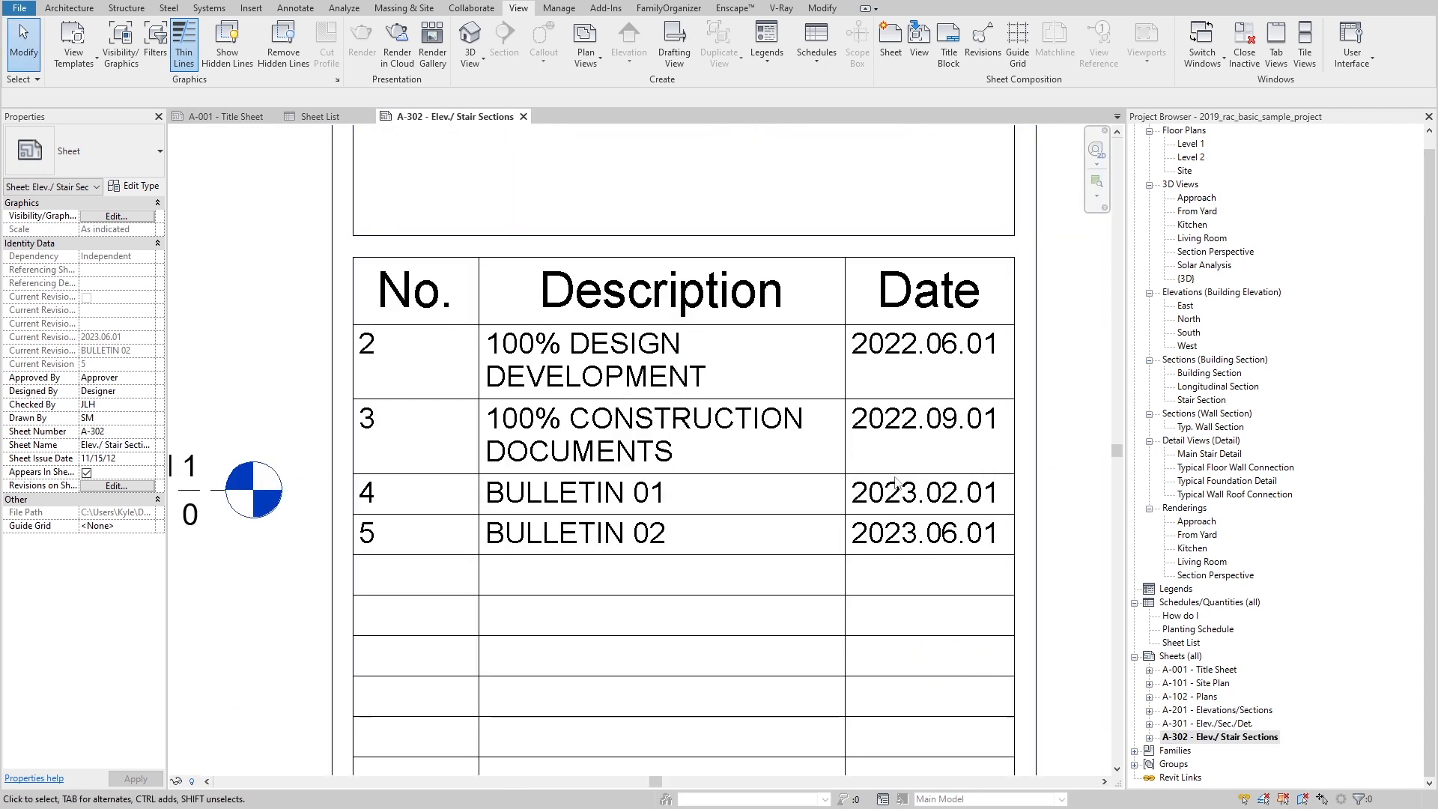
{"action": "scroll", "coordinate": [931, 380], "scroll_direction": "down", "scroll_amount": 5}
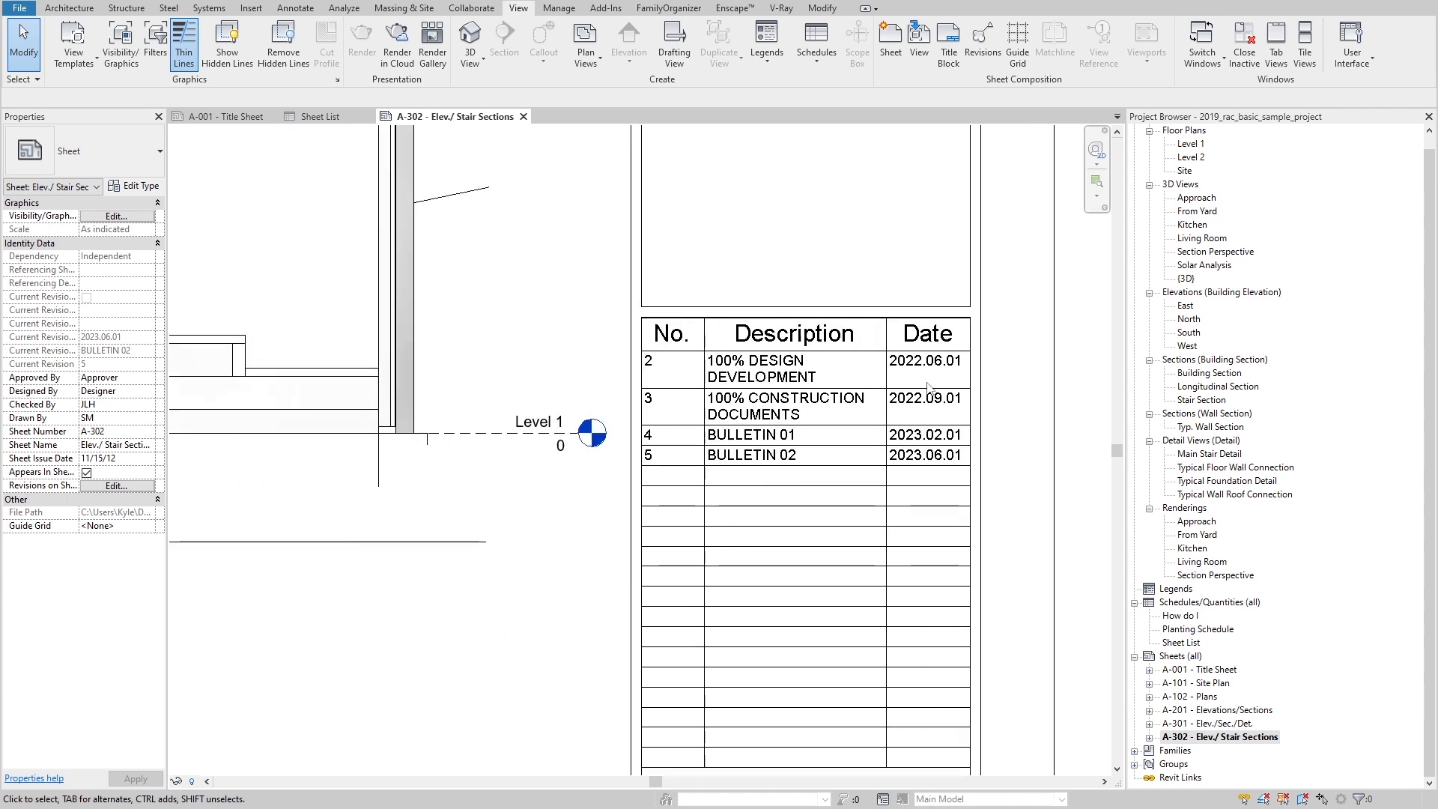
Step: Return to the A-001 Title Sheet and check the shared parameter file for existing parameter groups
{"action": "left_click", "coordinate": [225, 116]}
{"action": "middle_click_drag", "start_coordinate": [312, 418], "coordinate": [371, 473]}
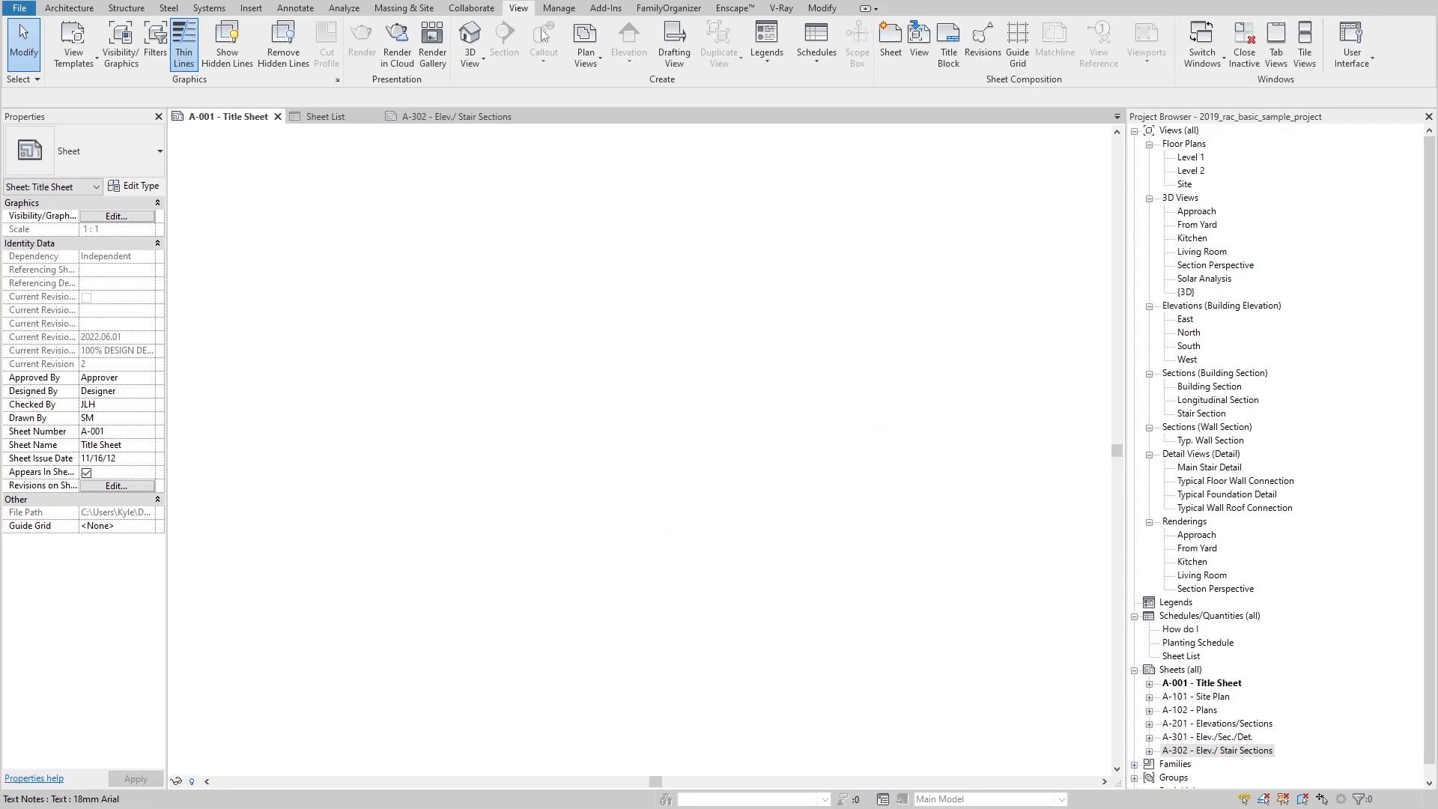
{"action": "left_click", "coordinate": [557, 9]}
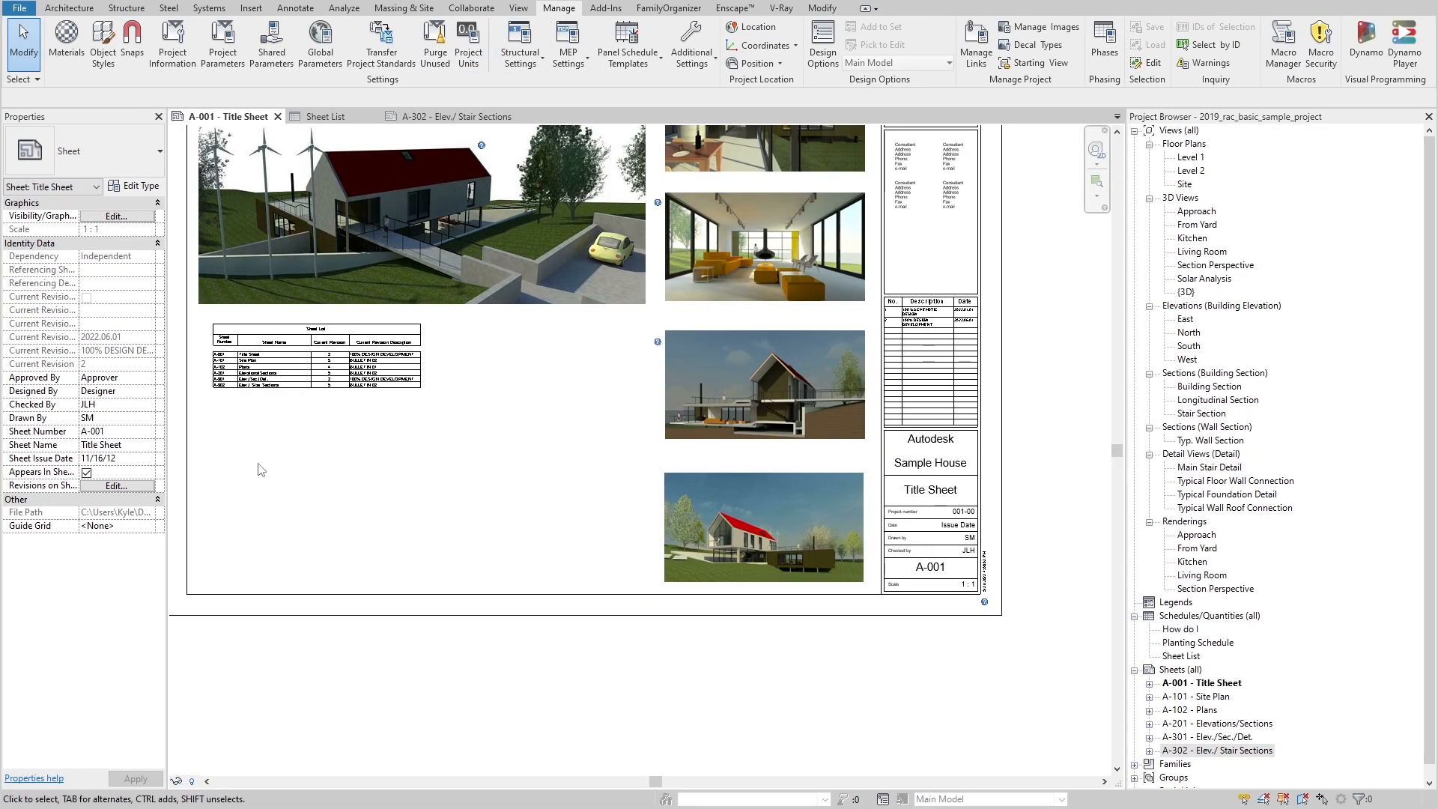
{"action": "left_click", "coordinate": [271, 46]}
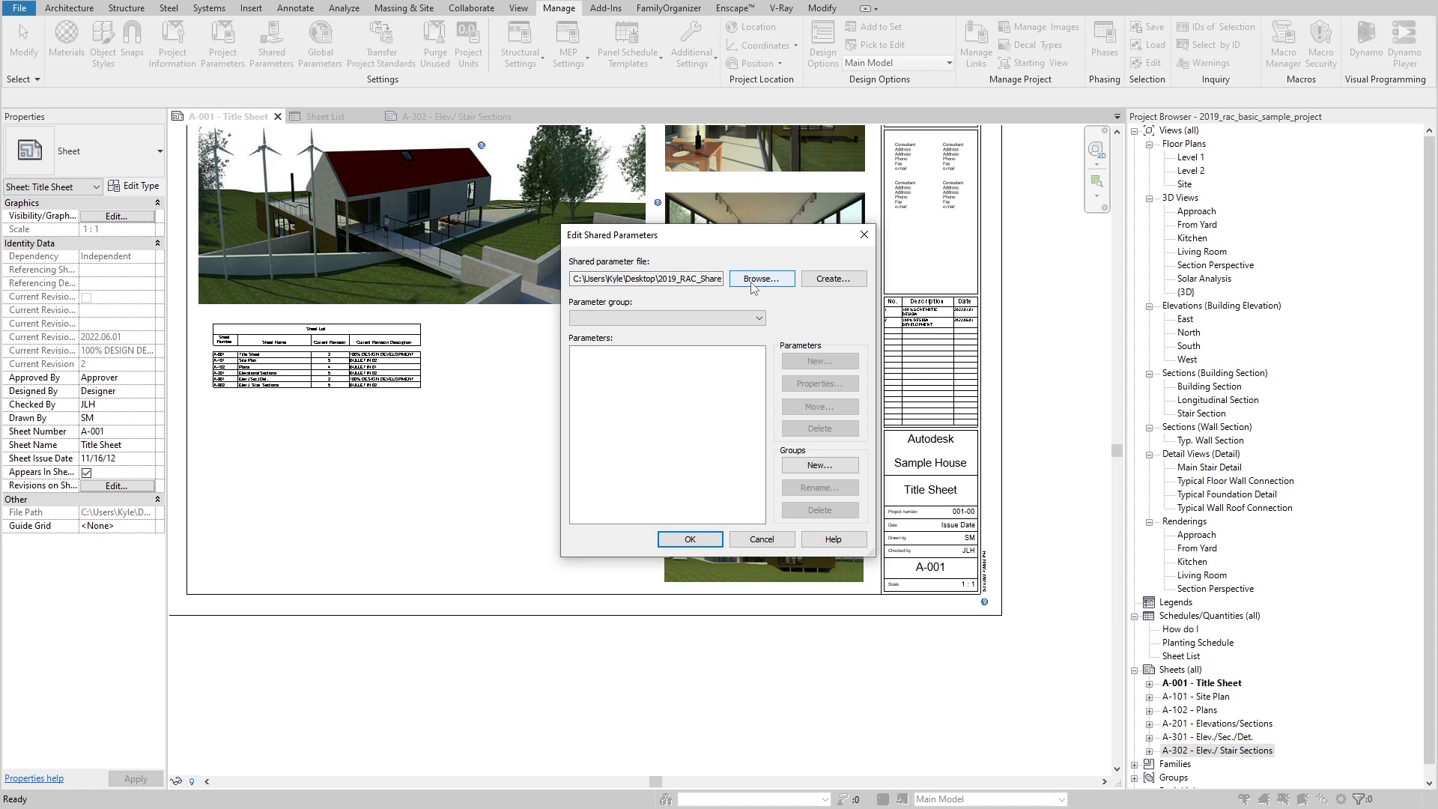
{"action": "left_click", "coordinate": [704, 322]}
{"action": "left_click", "coordinate": [702, 324]}
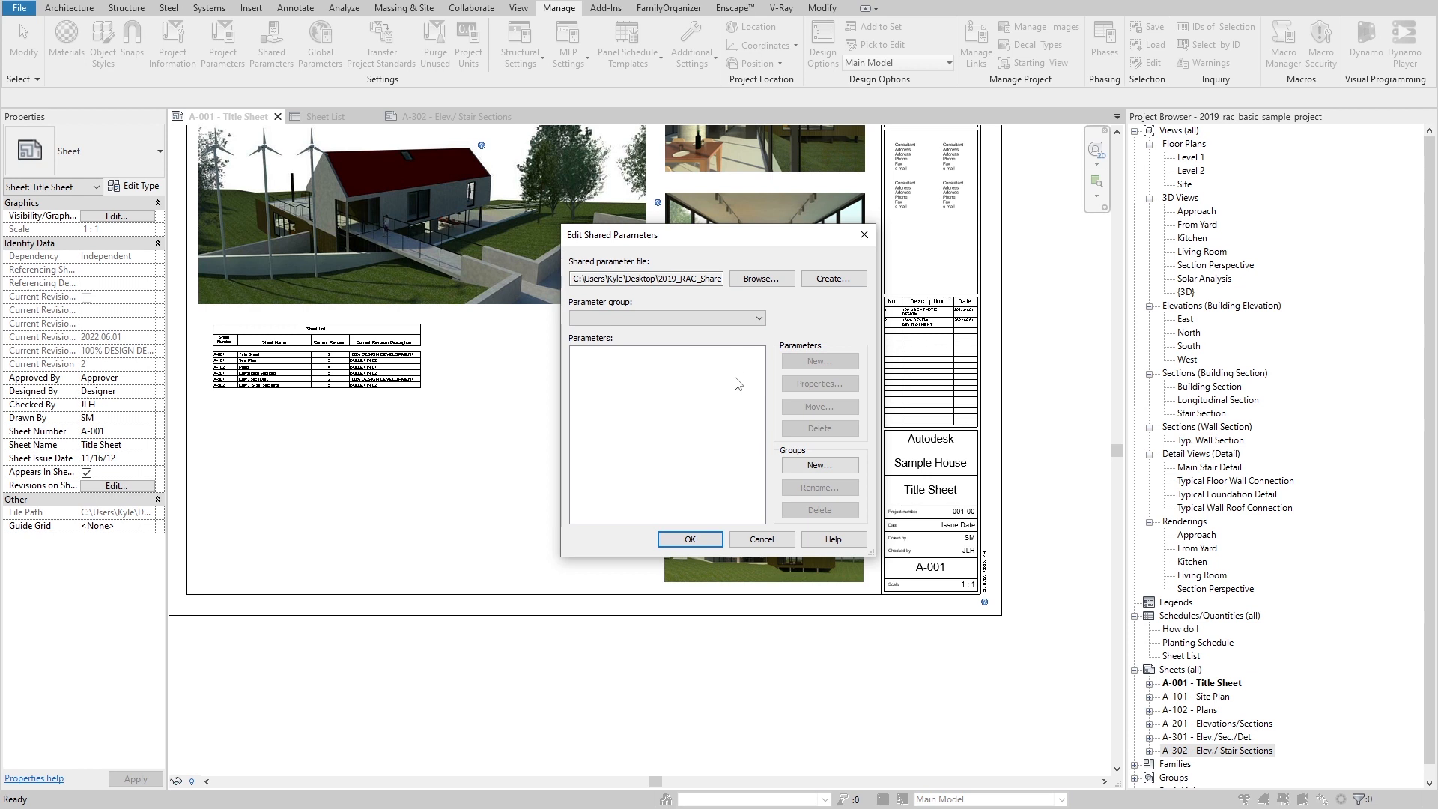
{"action": "left_click", "coordinate": [690, 539]}
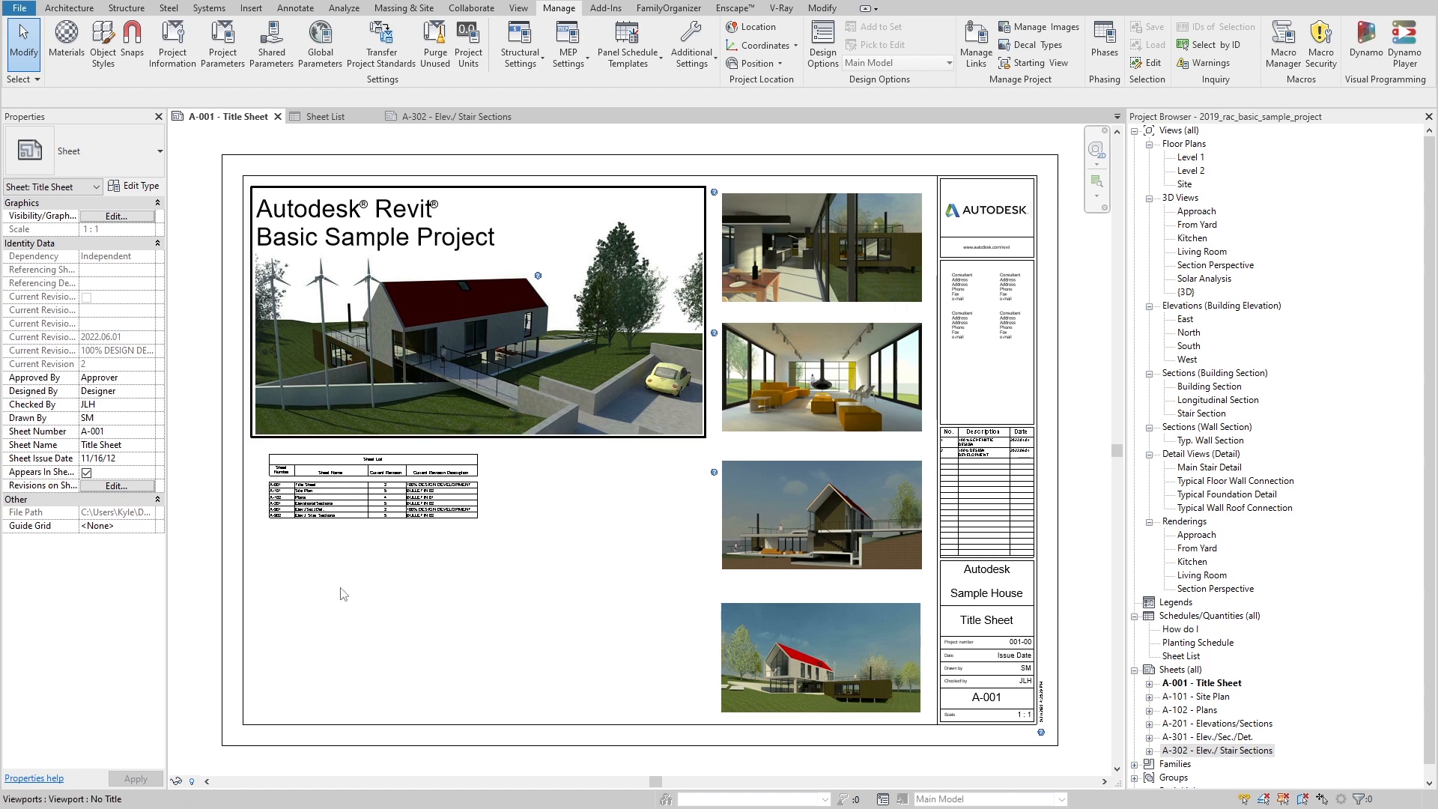
Step: Create a parameter group named SHEET ISSUANCES in the shared parameter file
{"action": "left_click", "coordinate": [256, 40]}
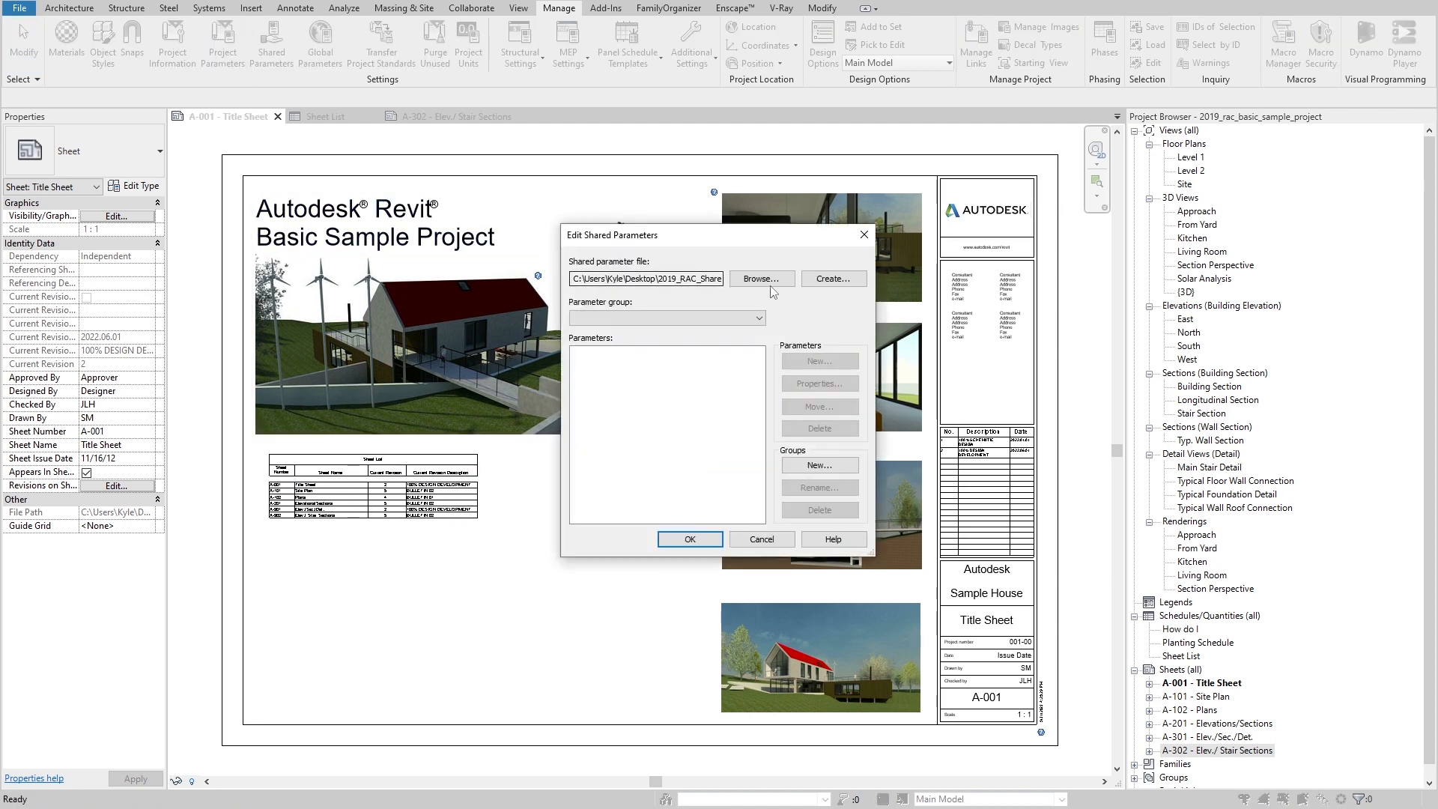
{"action": "left_click", "coordinate": [739, 322]}
{"action": "left_click", "coordinate": [734, 323]}
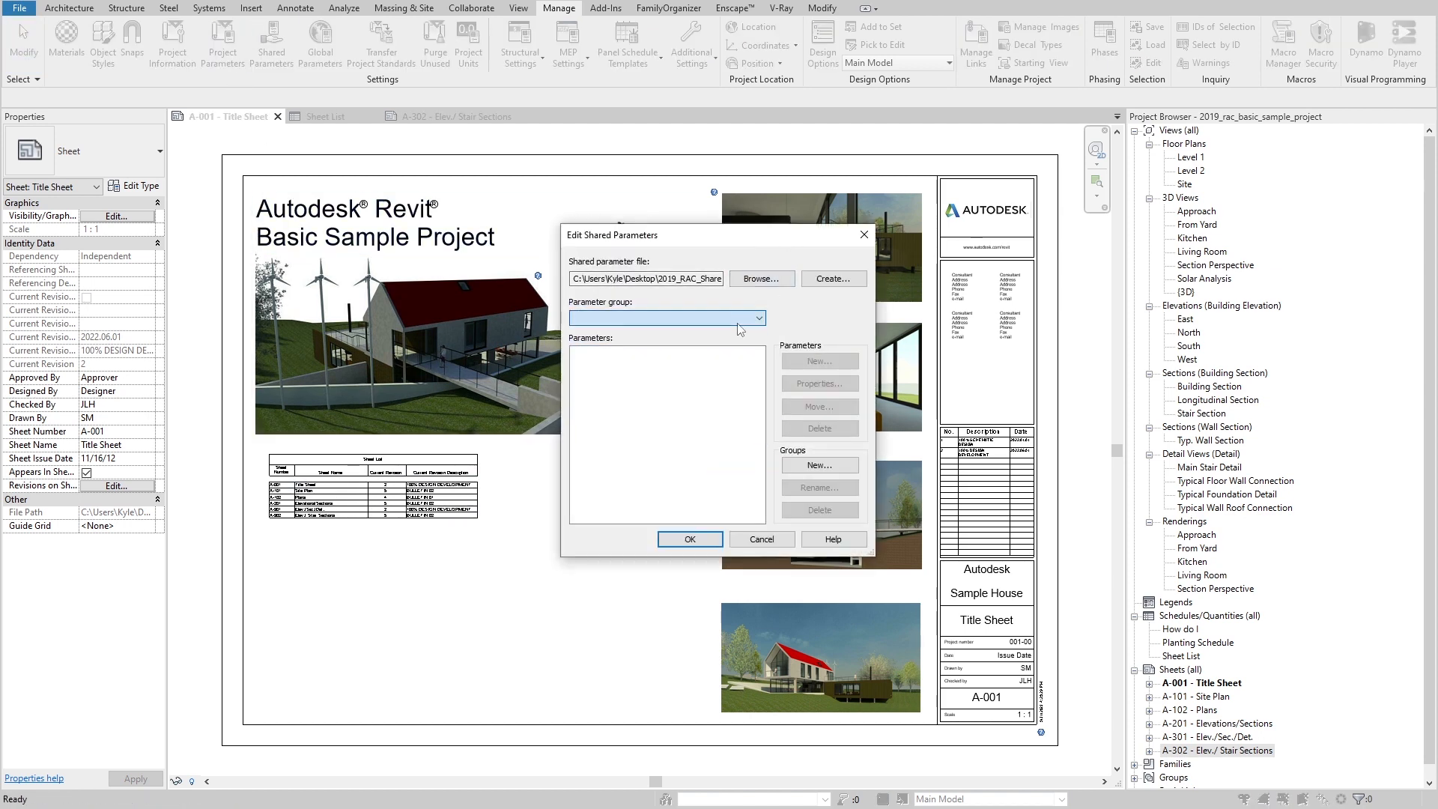
{"action": "left_click", "coordinate": [733, 321]}
{"action": "left_click", "coordinate": [733, 322]}
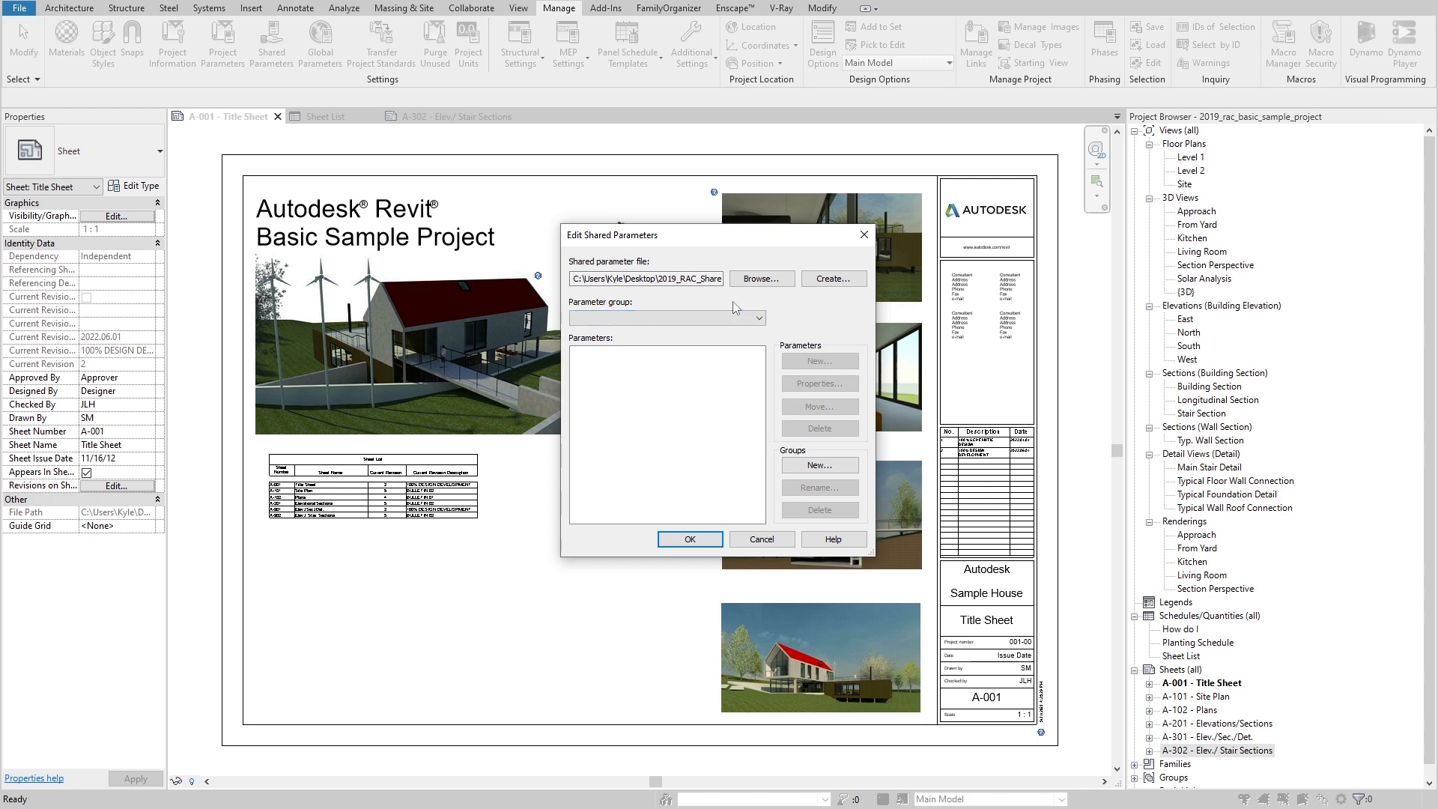
{"action": "left_click", "coordinate": [713, 313]}
{"action": "left_click", "coordinate": [714, 314]}
{"action": "left_click", "coordinate": [855, 468]}
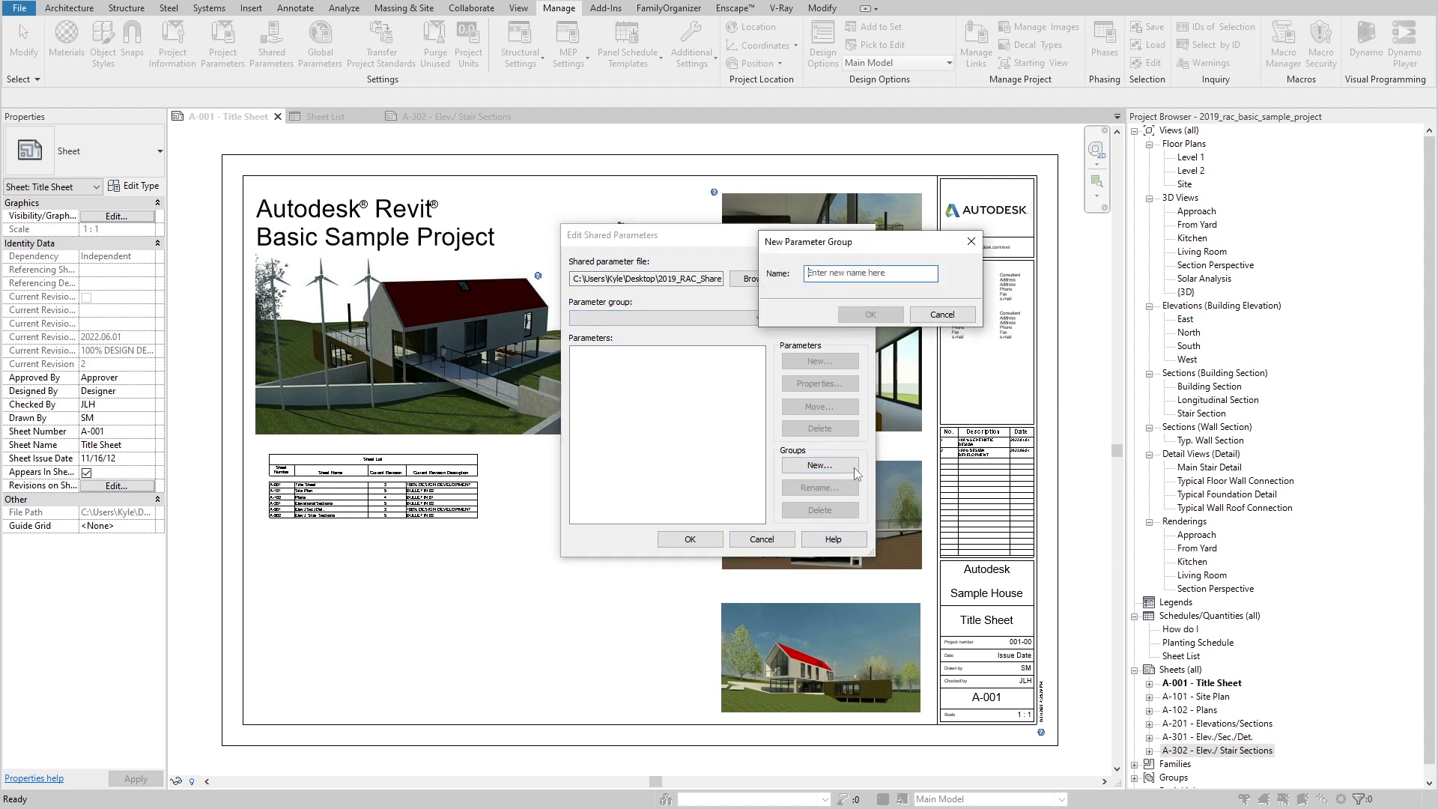
{"action": "type", "text": "SHEET ISSUES"}
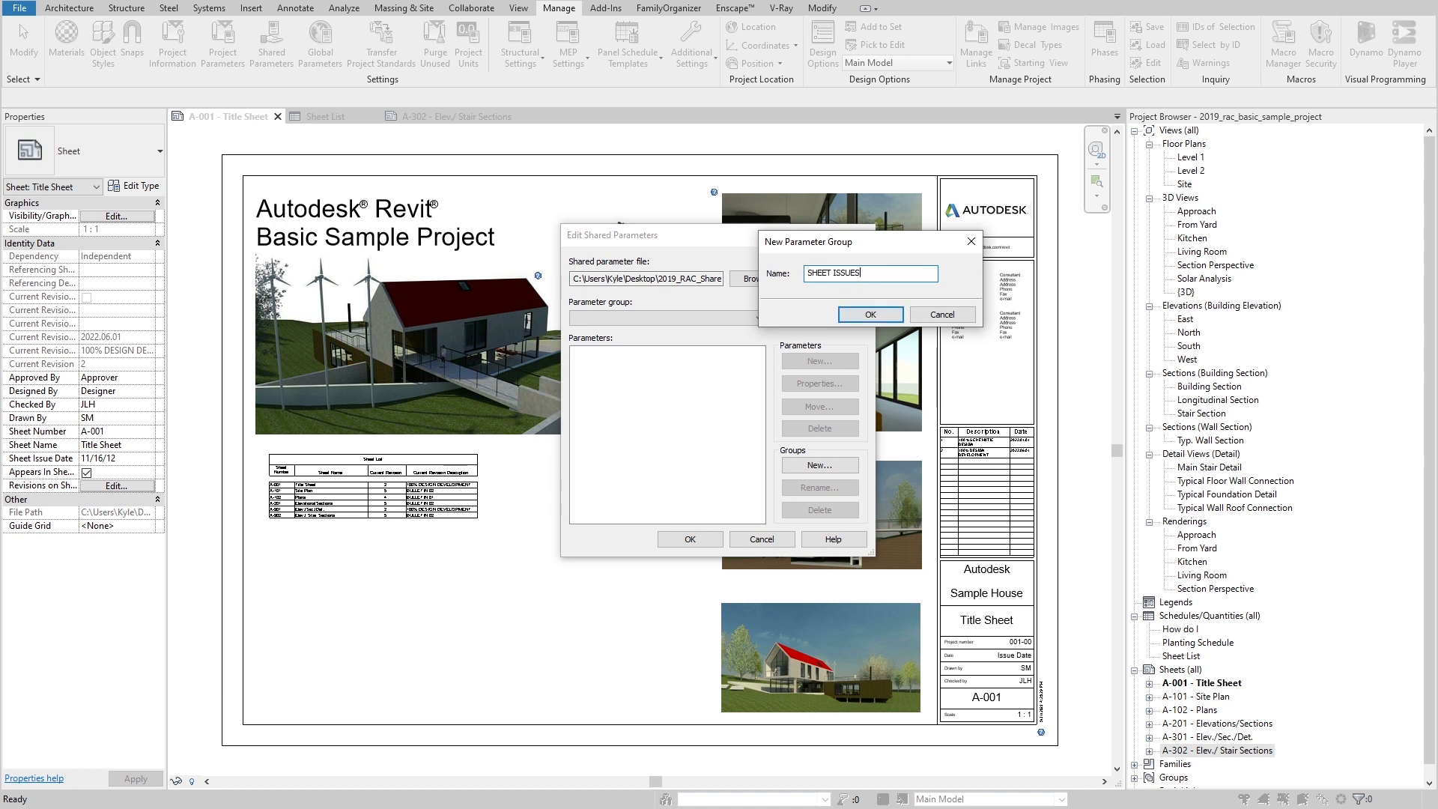
{"action": "key", "text": "BackSpace"}
{"action": "key", "text": "BackSpace"}
{"action": "key", "text": "BackSpace"}
{"action": "key", "text": "BackSpace"}
{"action": "key", "text": "BackSpace"}
{"action": "key", "text": "BackSpace"}
{"action": "key", "text": "BackSpace"}
{"action": "key", "text": "BackSpace"}
{"action": "type", "text": "T ISSUANCESA"}
{"action": "left_click", "coordinate": [880, 314]}
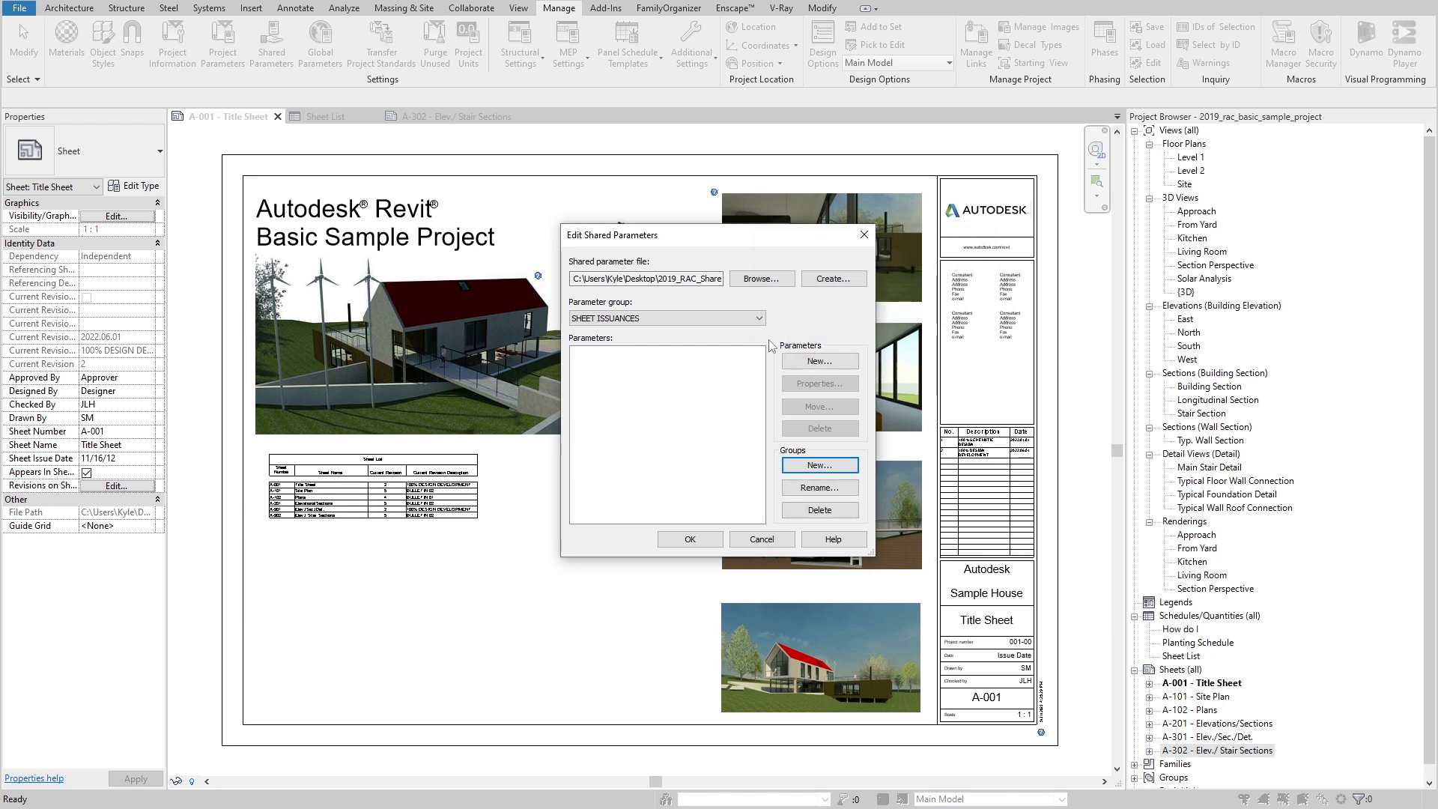
Step: Start a new shared parameter in the SHEET ISSUANCES group with type Yes/No and the Common discipline
{"action": "left_click", "coordinate": [819, 362]}
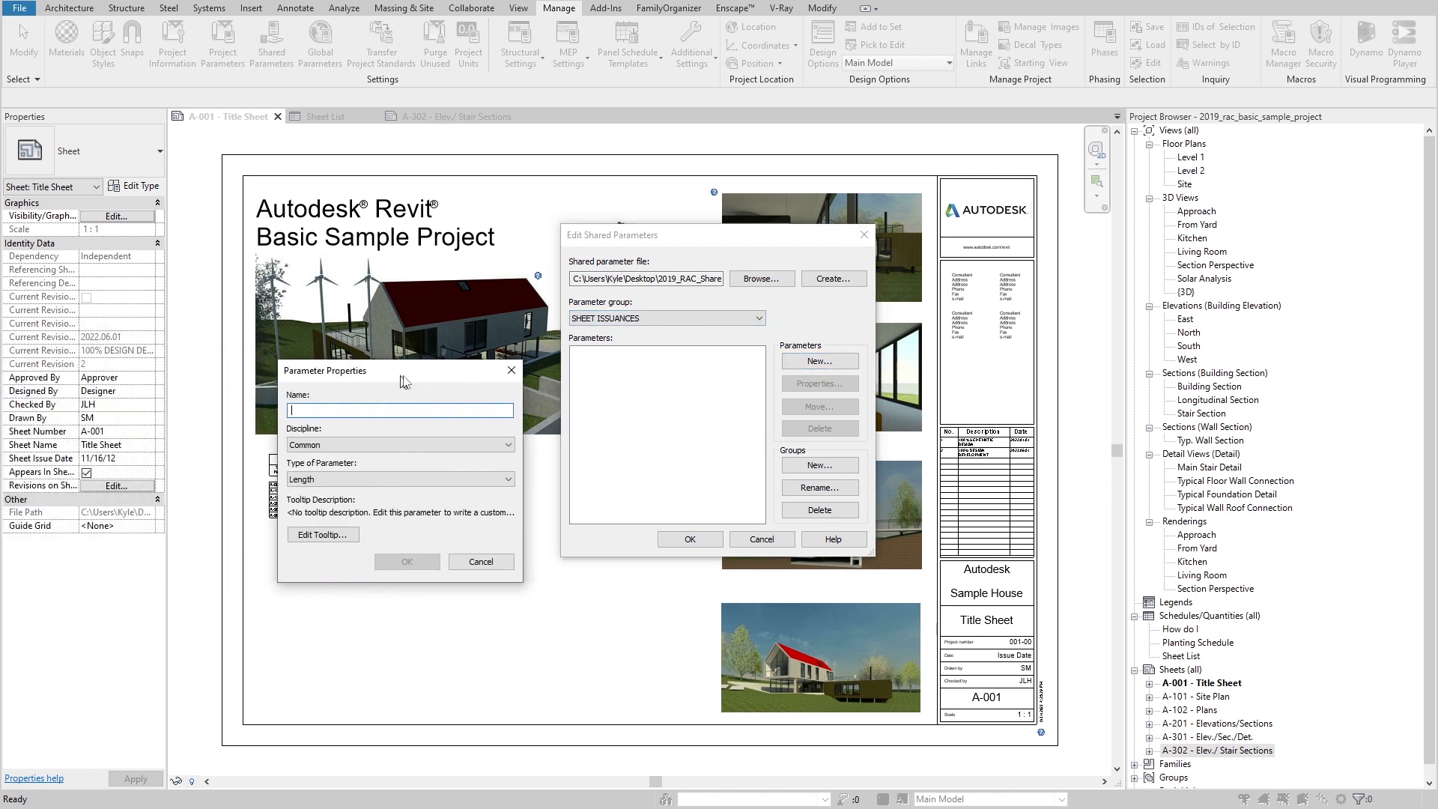
{"action": "left_click", "coordinate": [436, 463]}
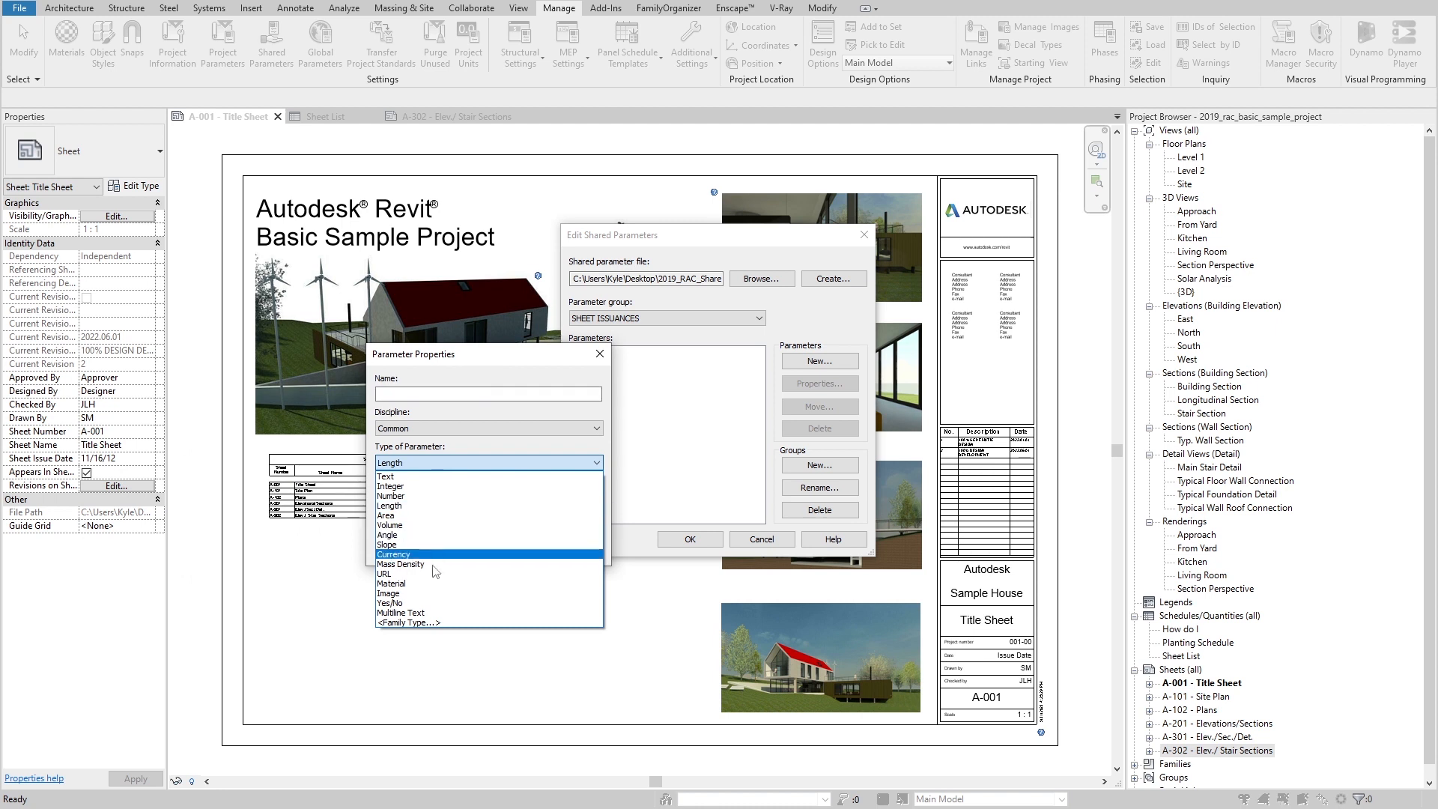
{"action": "left_click", "coordinate": [427, 603]}
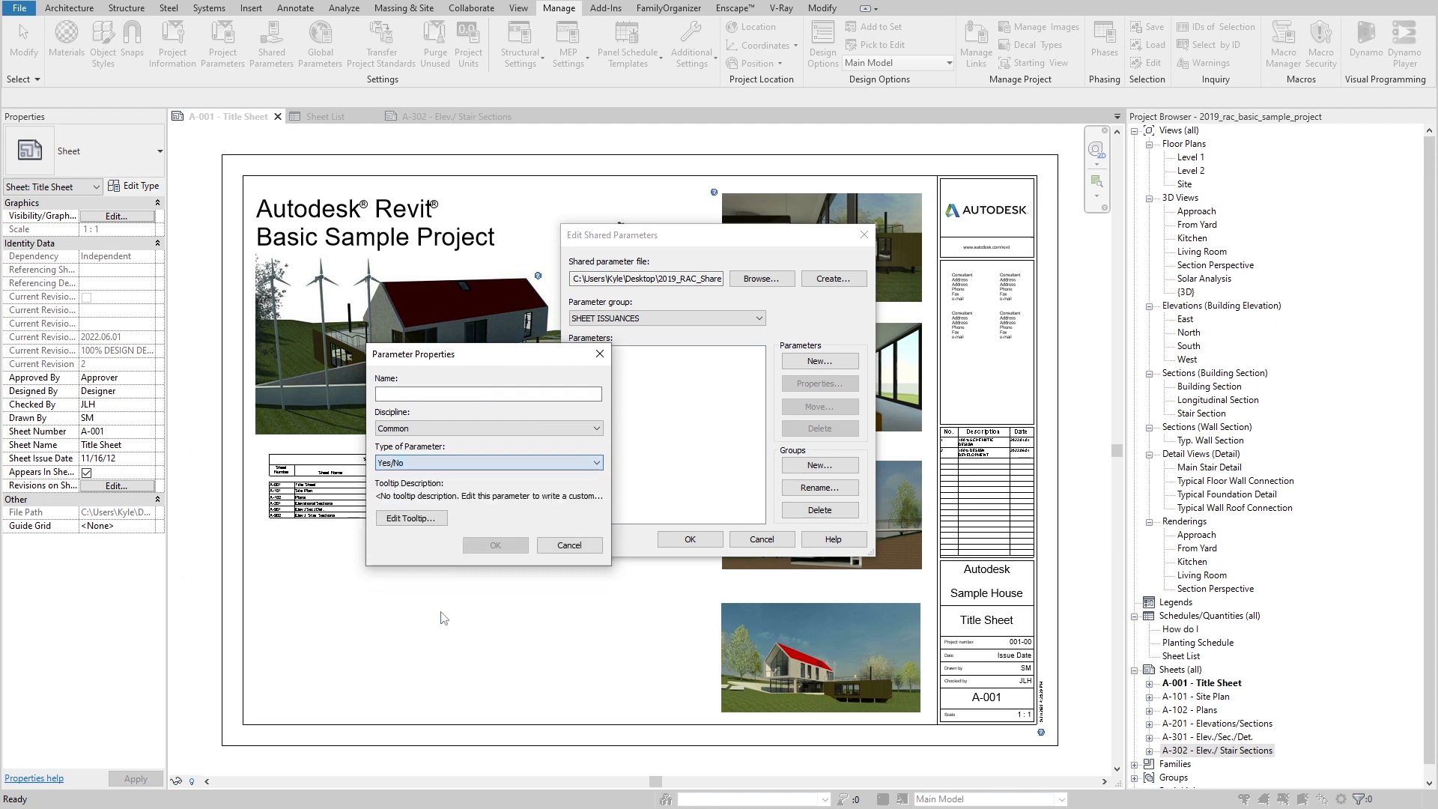
{"action": "left_click", "coordinate": [414, 430]}
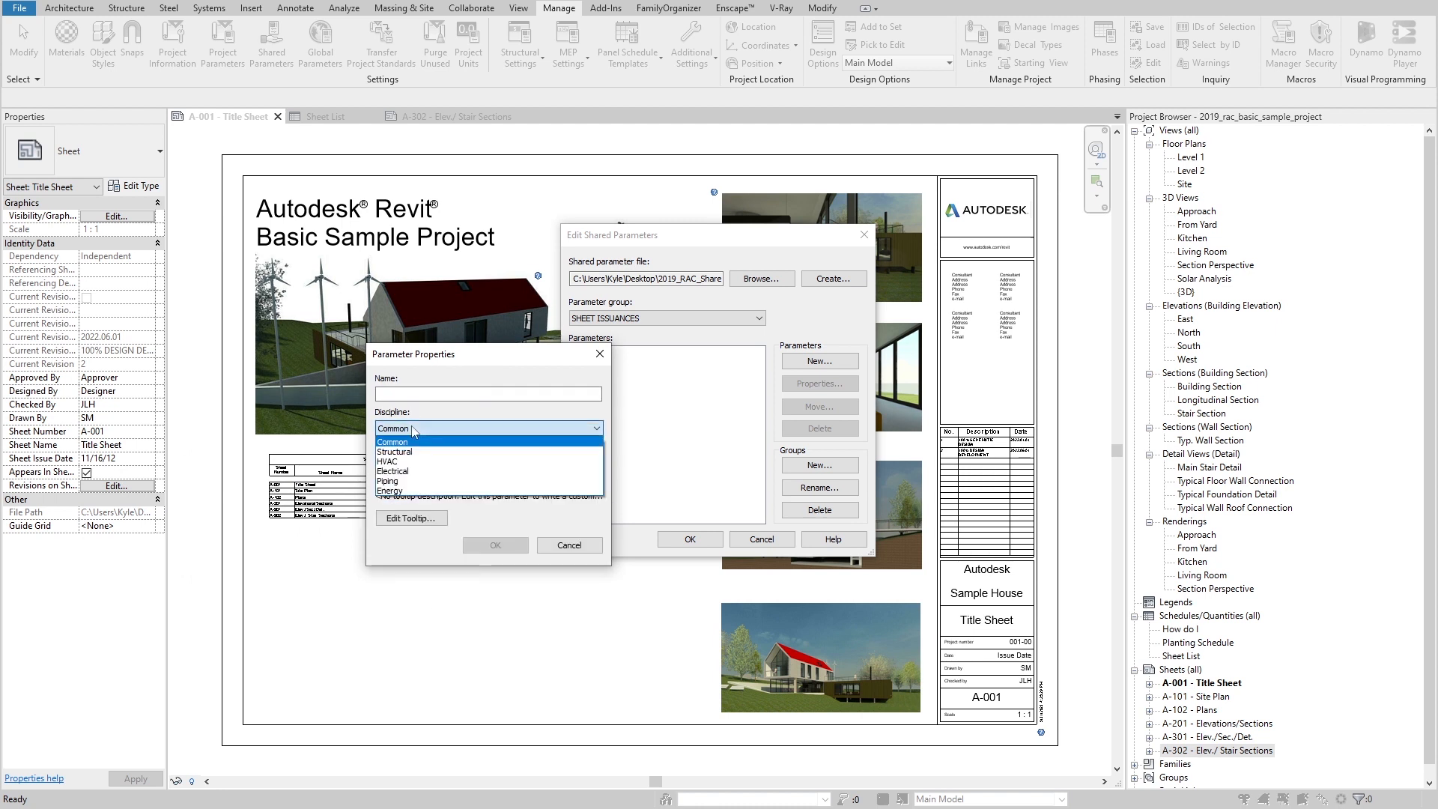
{"action": "left_click", "coordinate": [415, 430]}
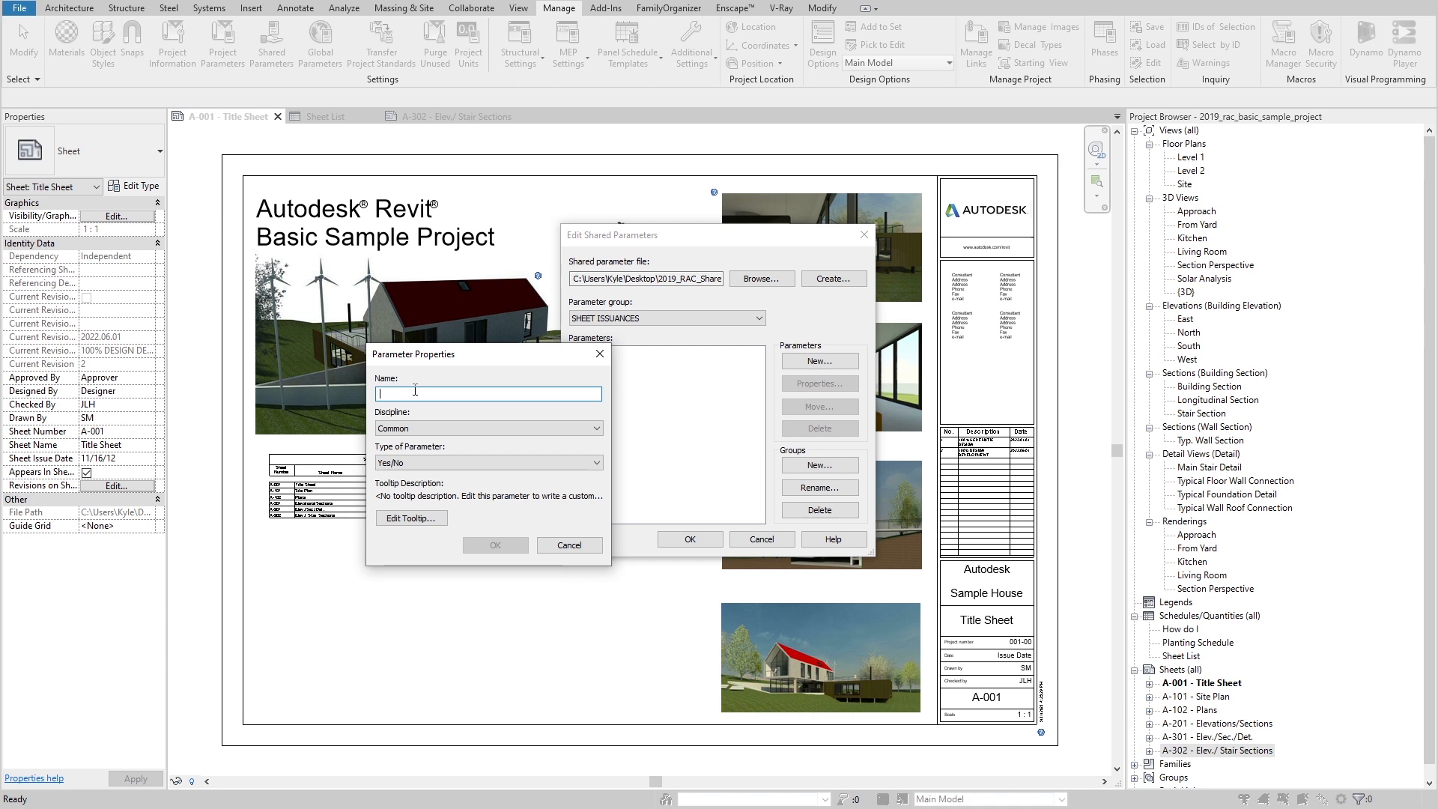
Step: Name the new shared parameter ISSUANCE_01
{"action": "type", "text": "GA"}
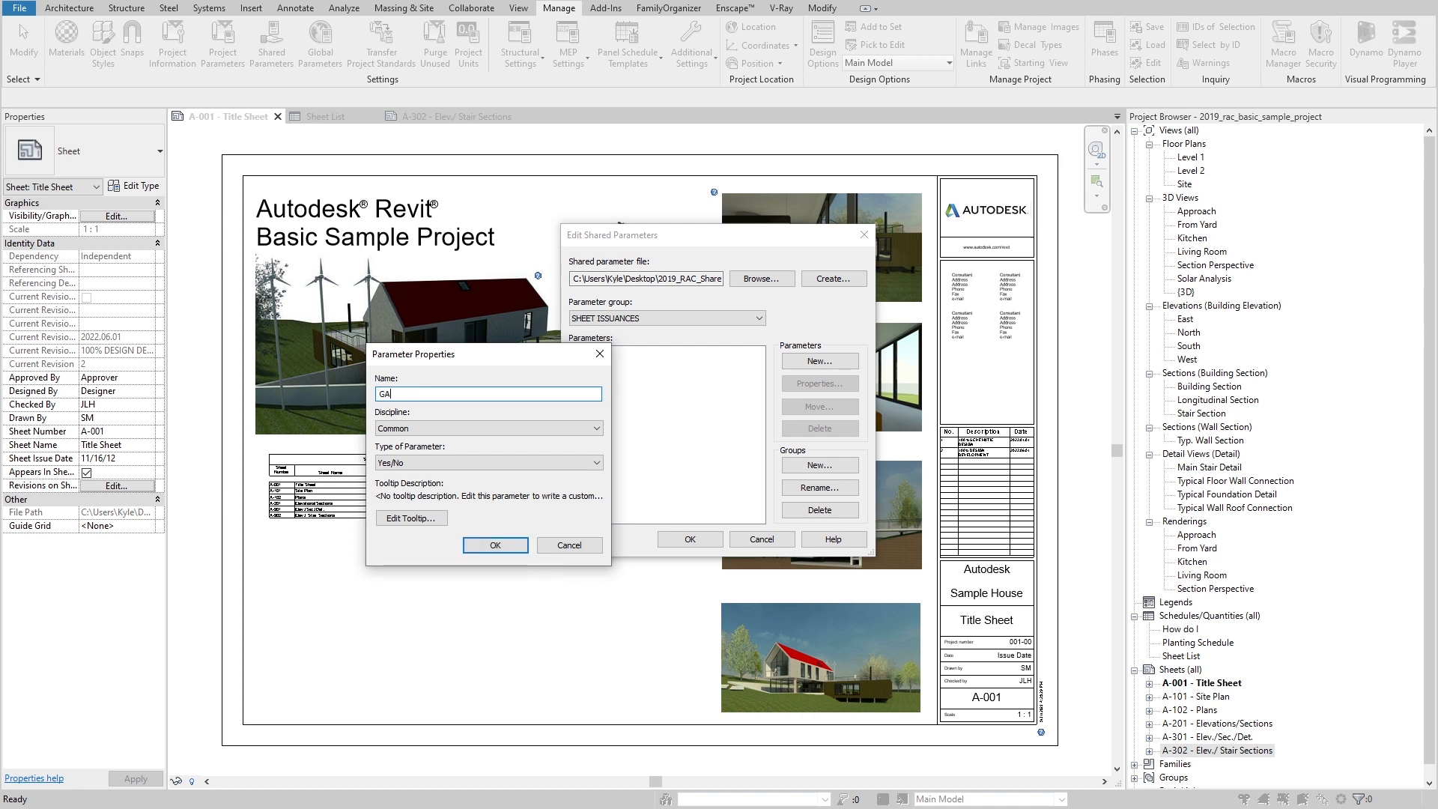
{"action": "type", "text": "_ISSUANCE 01"}
{"action": "left_click", "coordinate": [439, 393]}
{"action": "left_click_drag", "start_coordinate": [411, 394], "coordinate": [435, 393]}
{"action": "type", "text": "E"}
{"action": "key", "text": "BackSpace"}
{"action": "key", "text": "BackSpace"}
{"action": "key", "text": "BackSpace"}
{"action": "key", "text": "BackSpace"}
{"action": "key", "text": "BackSpace"}
{"action": "key", "text": "BackSpace"}
{"action": "type", "text": "SUBMISSION"}
{"action": "key", "text": "BackSpace"}
{"action": "key", "text": "BackSpace"}
{"action": "key", "text": "BackSpace"}
{"action": "key", "text": "BackSpace"}
{"action": "key", "text": "BackSpace"}
{"action": "key", "text": "BackSpace"}
{"action": "key", "text": "BackSpace"}
{"action": "key", "text": "BackSpace"}
{"action": "key", "text": "BackSpace"}
{"action": "key", "text": "BackSpace"}
{"action": "key", "text": "BackSpace"}
{"action": "key", "text": "BackSpace"}
{"action": "key", "text": "BackSpace"}
{"action": "type", "text": "ISSUANCE_"}
{"action": "left_click_drag", "start_coordinate": [432, 395], "coordinate": [380, 394]}
{"action": "left_click", "coordinate": [442, 395]}
Step: Give ISSUANCE_01 a two-line tooltip, "GENSLER ARCHITECTURE SHARED PARAMETER" and "ISSUANCE 01", and accept the shared parameter edits
{"action": "left_click", "coordinate": [412, 519]}
{"action": "left_click_drag", "start_coordinate": [422, 400], "coordinate": [585, 484]}
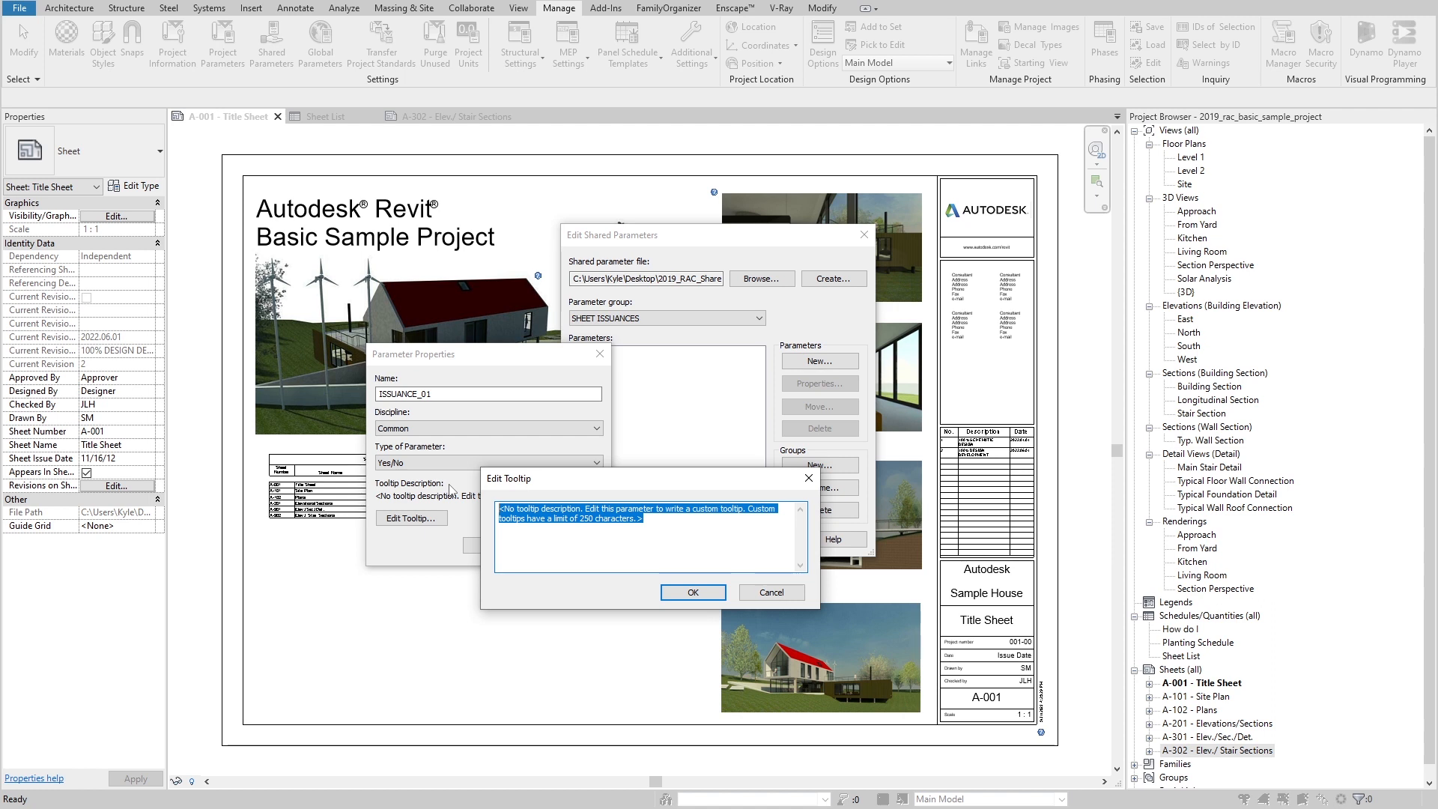
{"action": "type", "text": "GEN"}
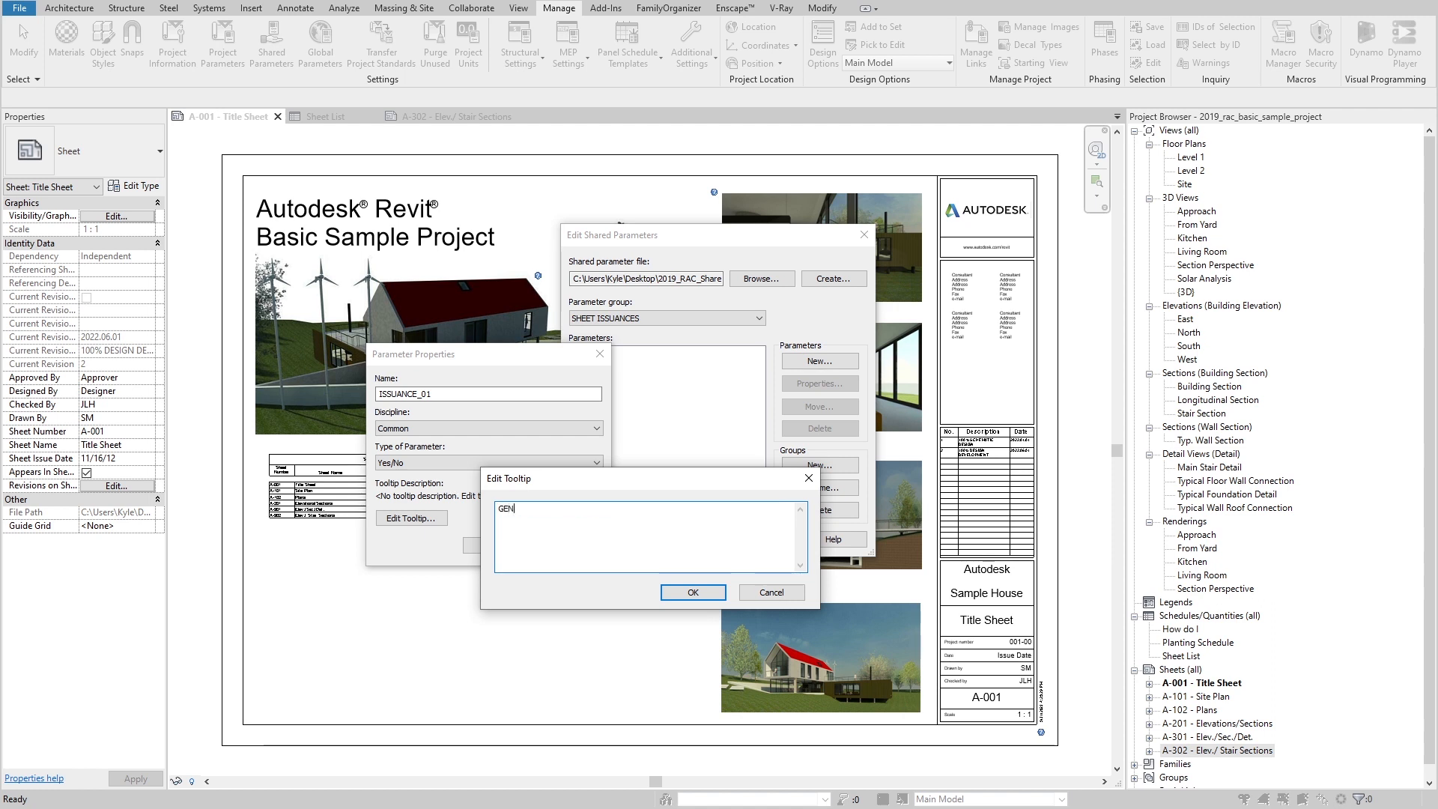
{"action": "type", "text": "SLER ARCHITECTURE SHARED PARAME"}
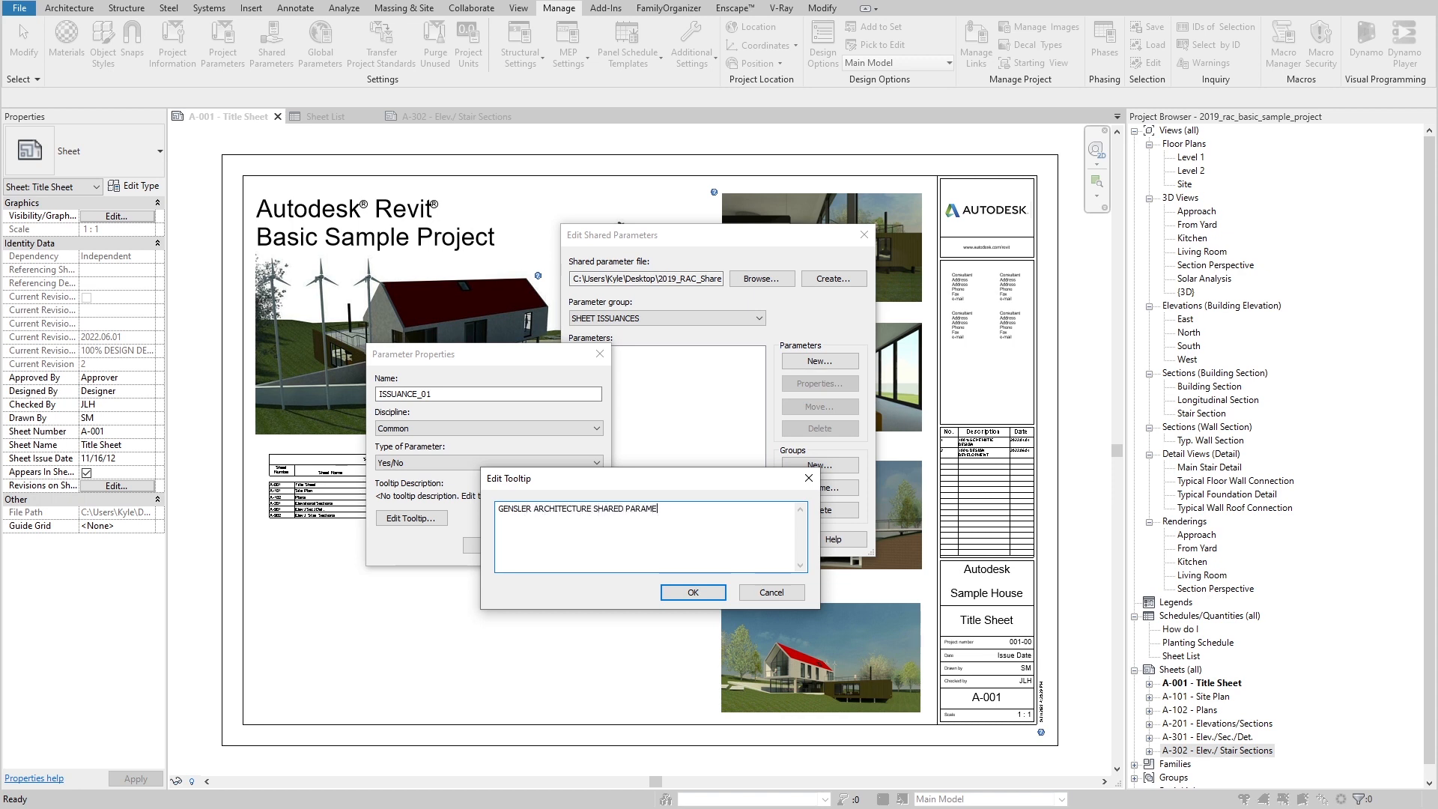
{"action": "type", "text": "TER"}
{"action": "key", "text": "Return"}
{"action": "type", "text": "FIRST"}
{"action": "key", "text": "BackSpace"}
{"action": "key", "text": "BackSpace"}
{"action": "key", "text": "BackSpace"}
{"action": "type", "text": "ISSAUANCE"}
{"action": "left_click", "coordinate": [684, 594]}
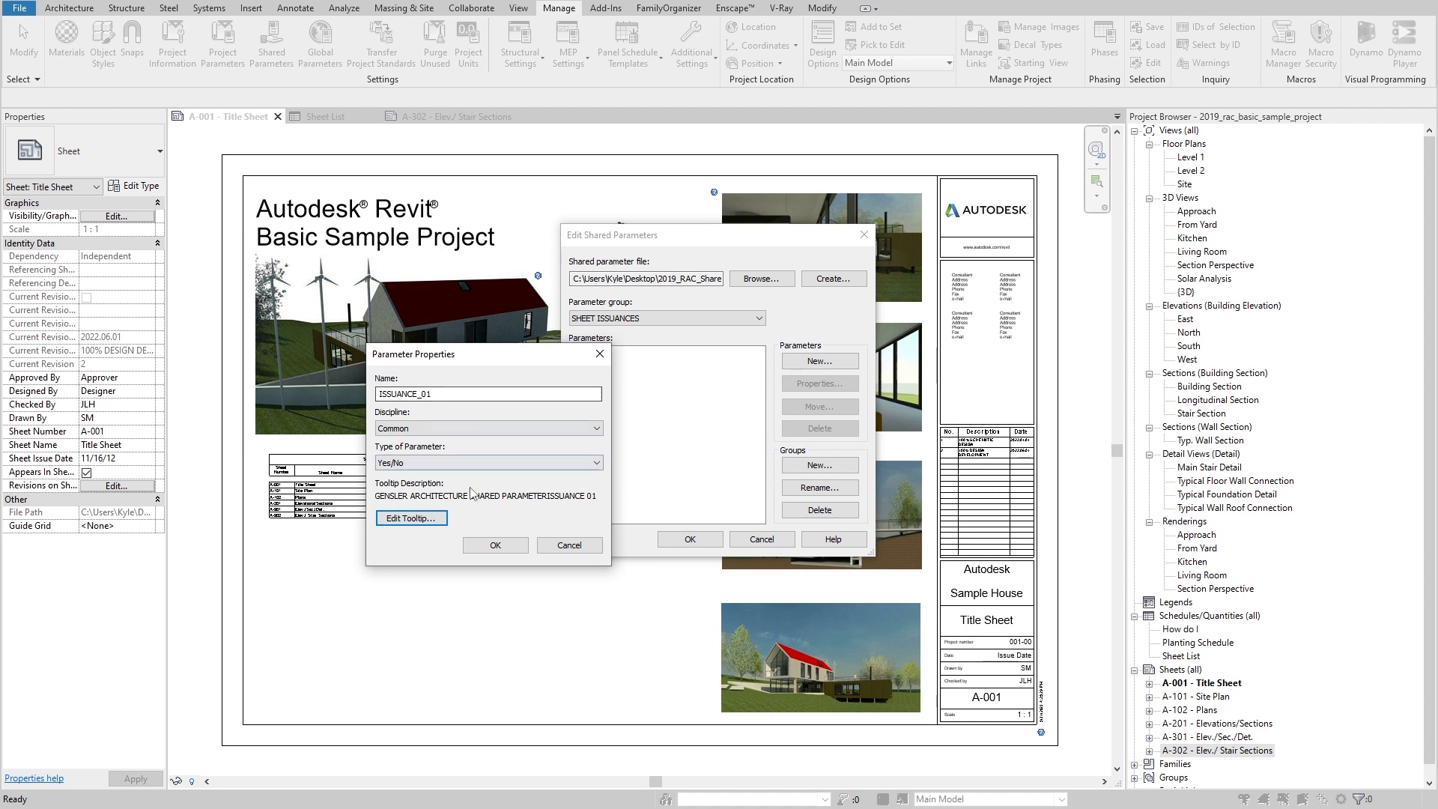
{"action": "left_click", "coordinate": [495, 546]}
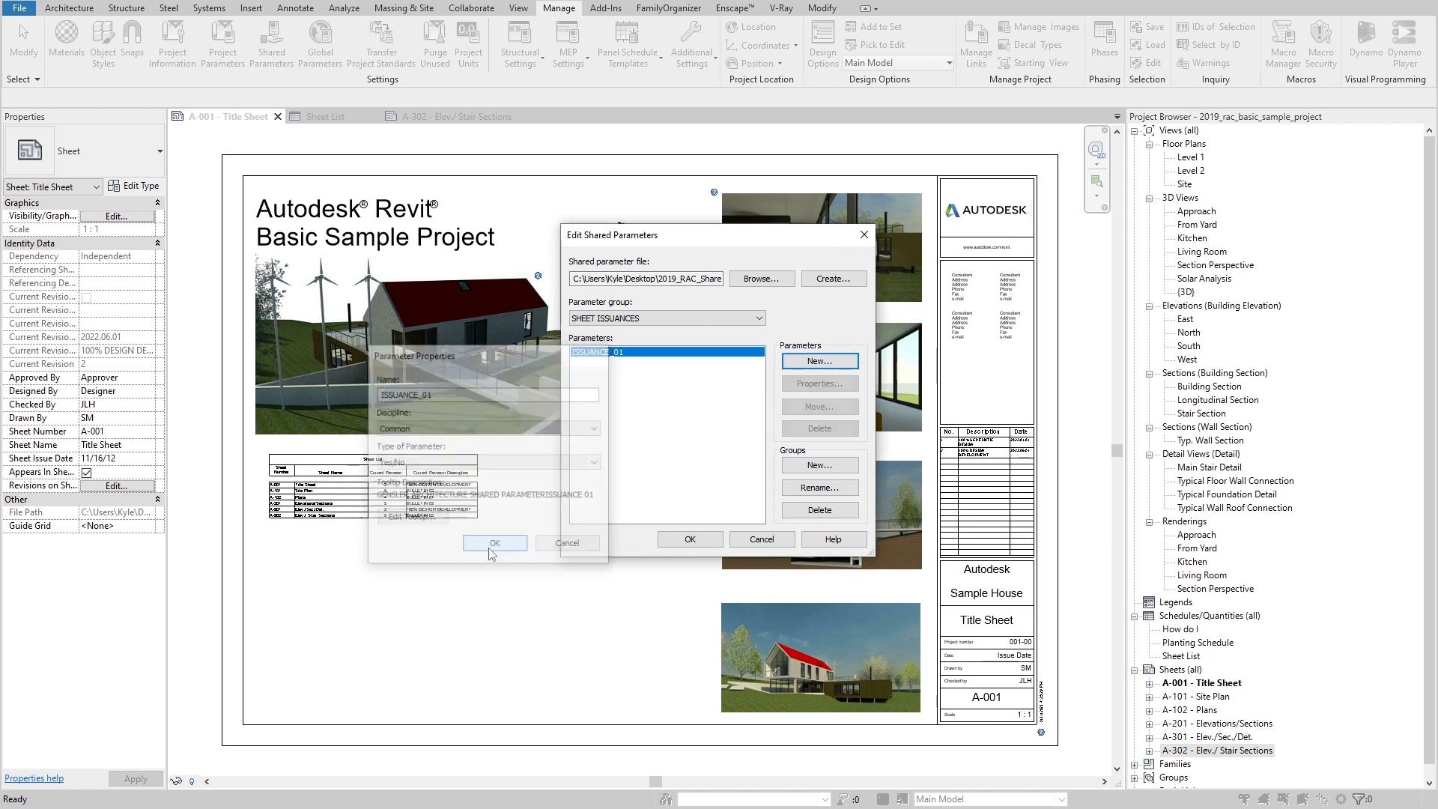
{"action": "left_click", "coordinate": [676, 542]}
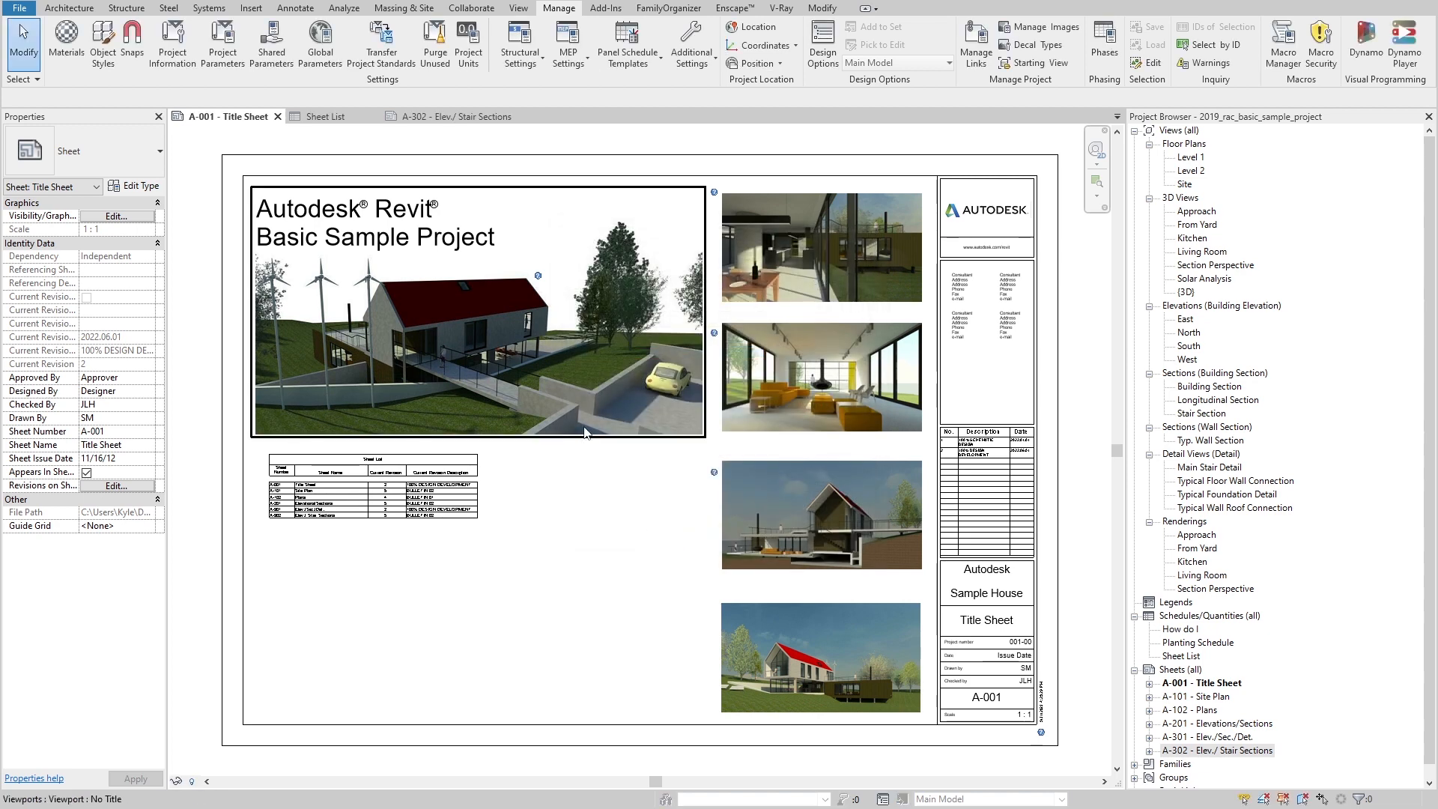
Step: Start a new project parameter based on the shared parameter ISSUANCE_01 from the SHEET ISSUANCES group
{"action": "left_click", "coordinate": [222, 46]}
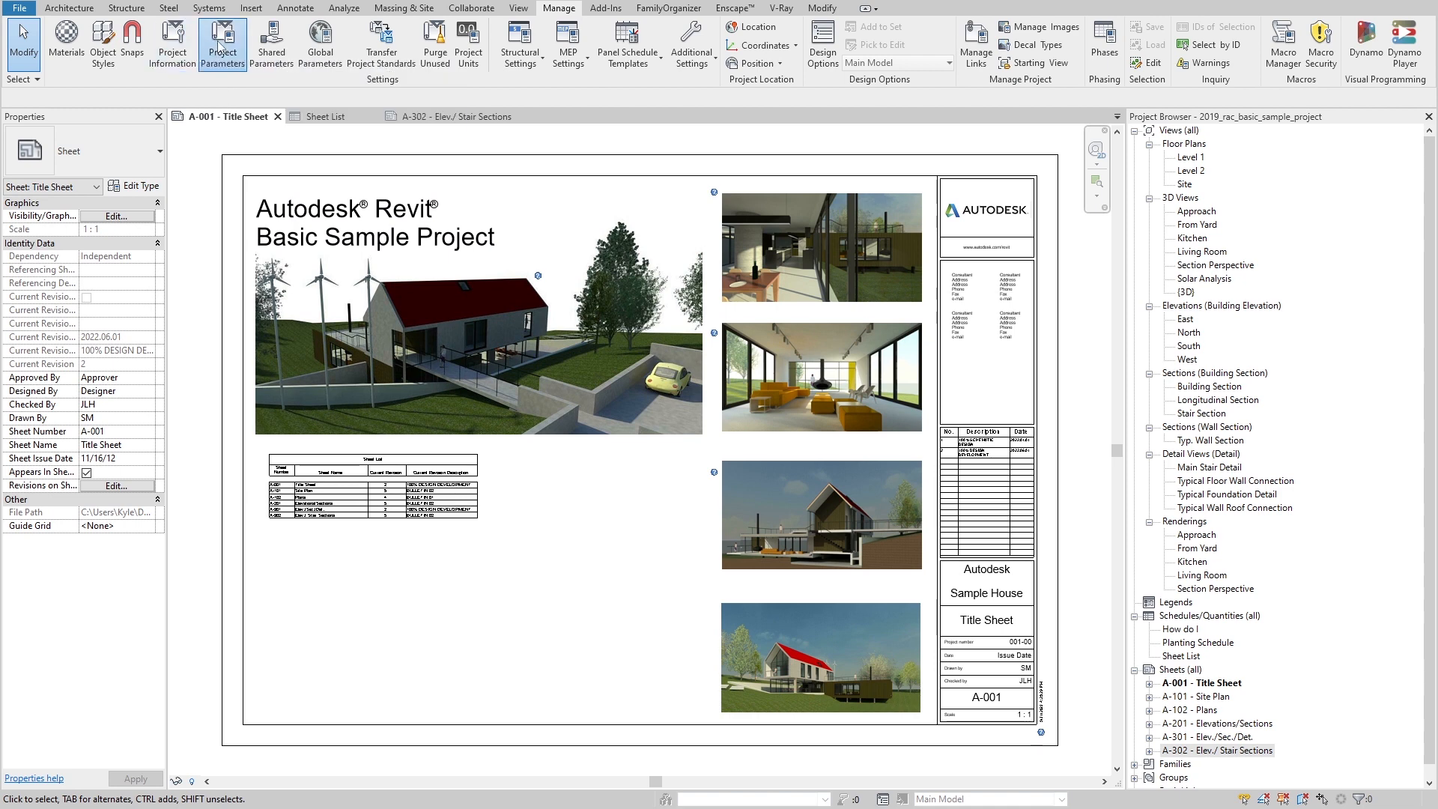
{"action": "left_click", "coordinate": [789, 328]}
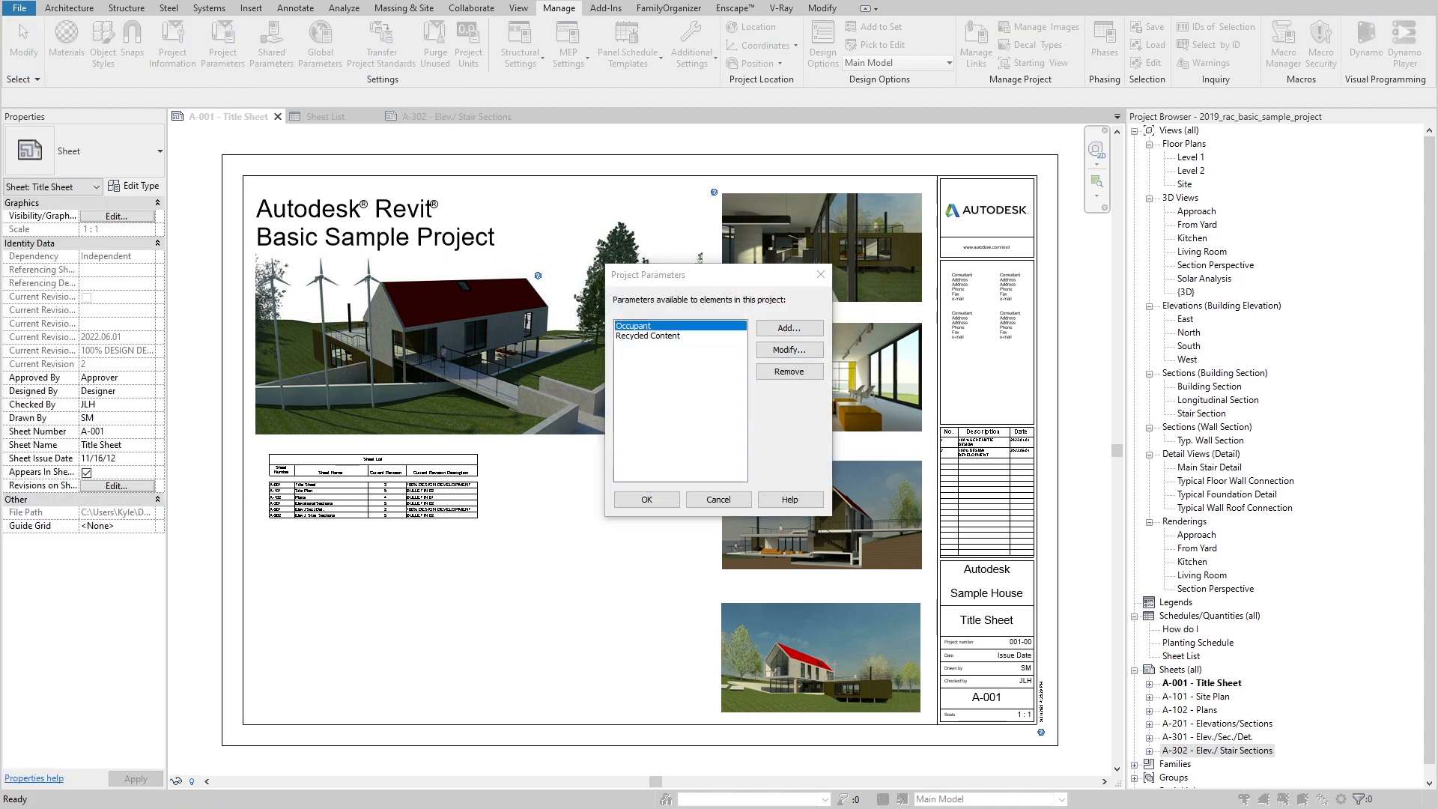
{"action": "mouse_move", "coordinate": [479, 313]}
{"action": "left_mouse_down"}
{"action": "mouse_move", "coordinate": [340, 292]}
{"action": "mouse_move", "coordinate": [351, 158]}
{"action": "left_mouse_up"}
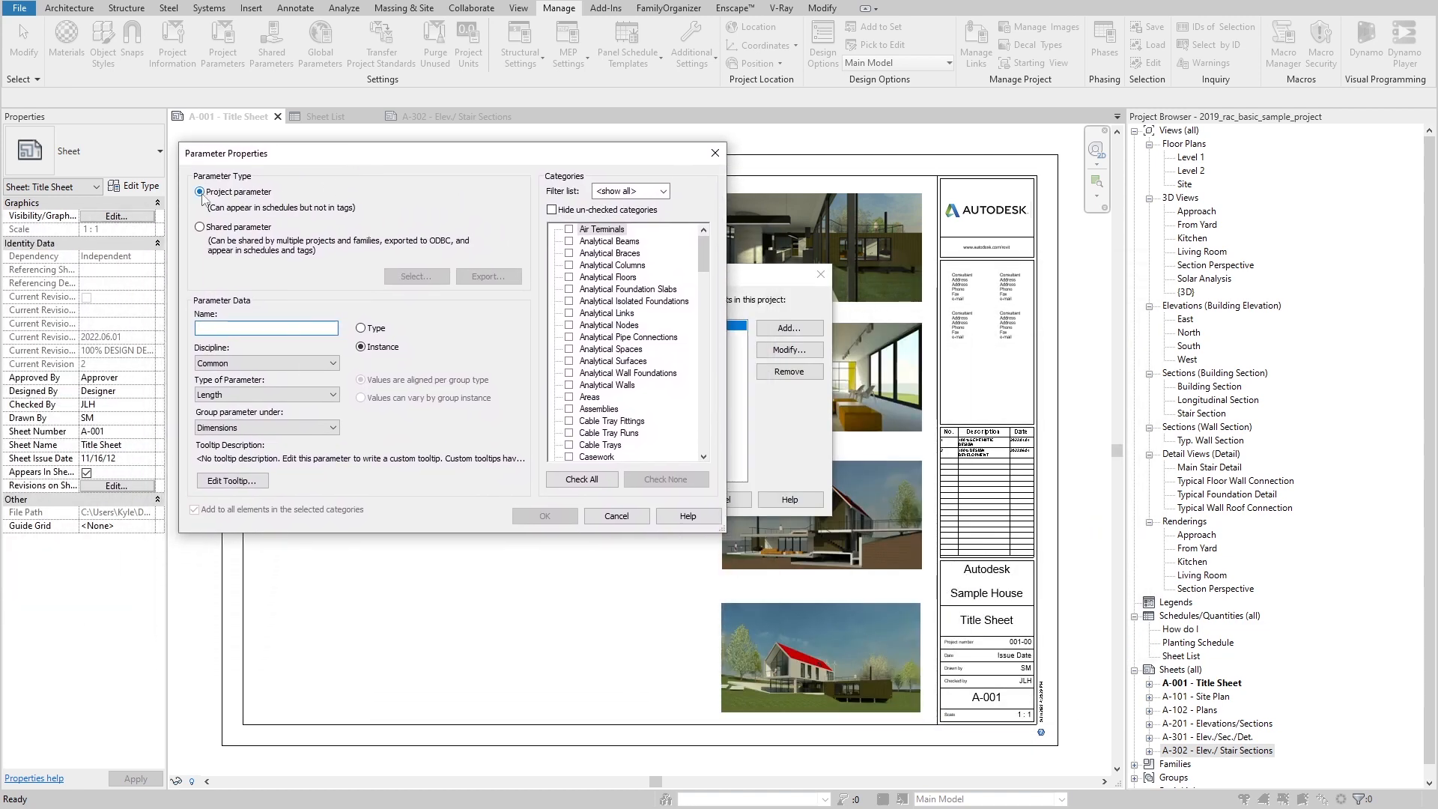
{"action": "left_click", "coordinate": [218, 236]}
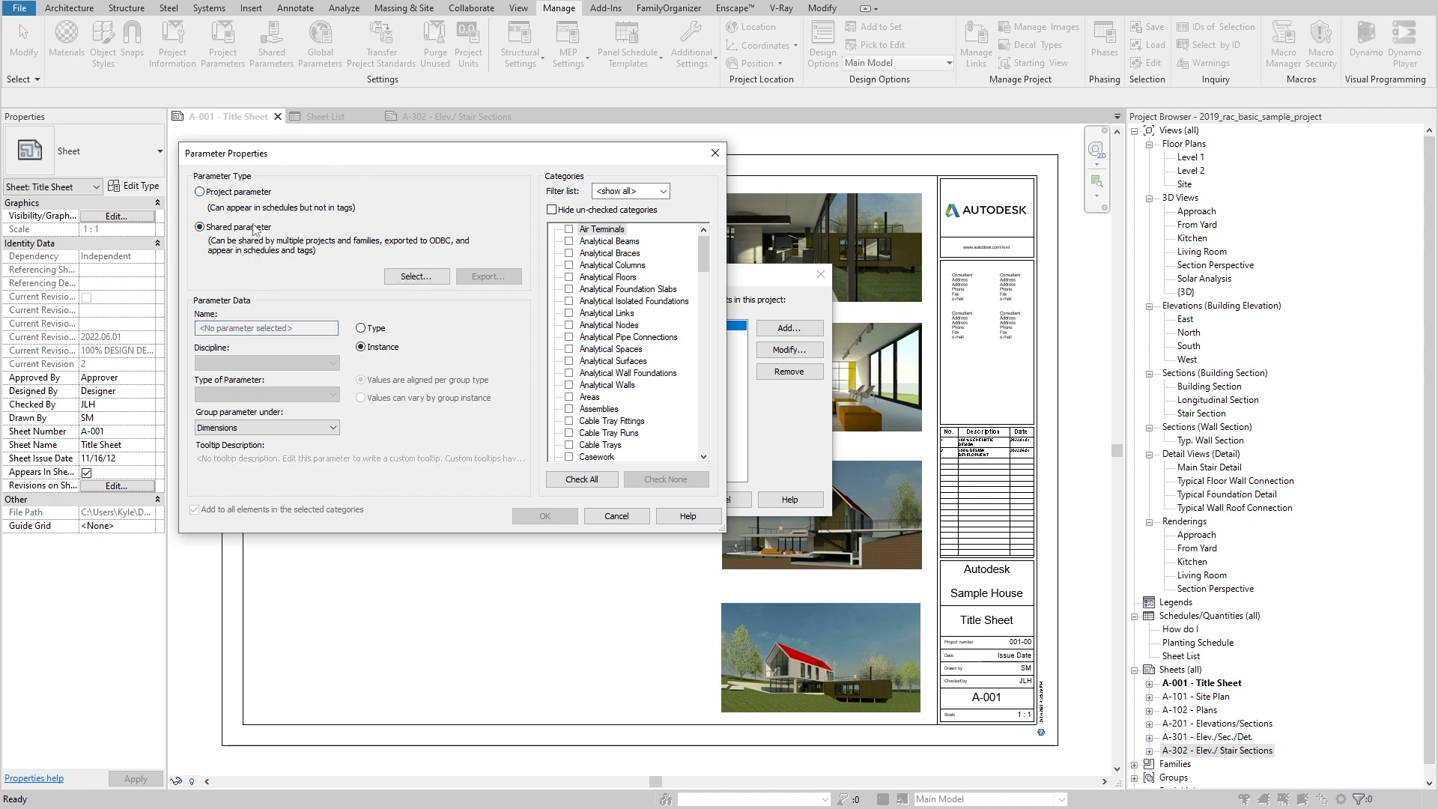
{"action": "left_click", "coordinate": [416, 276]}
{"action": "left_click", "coordinate": [397, 264]}
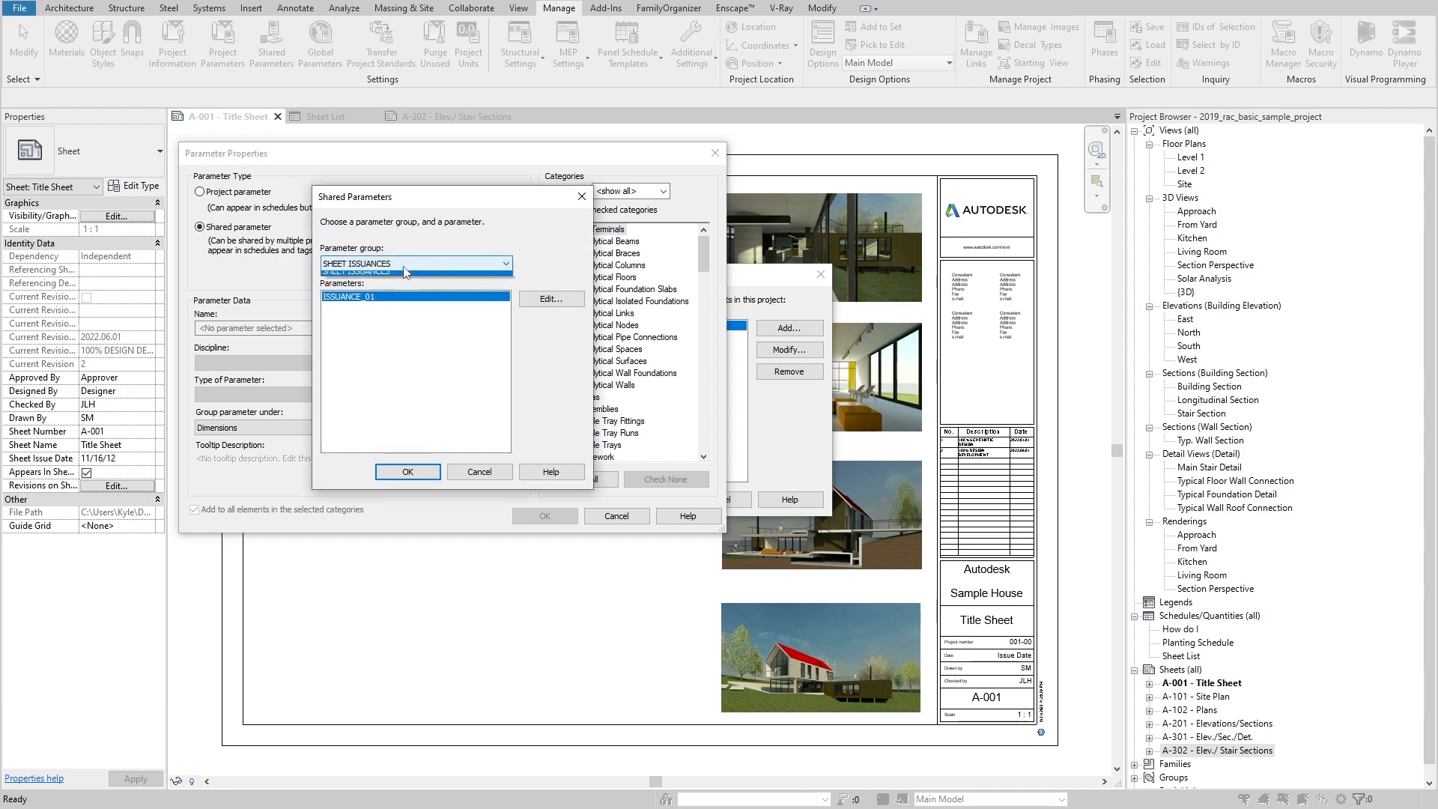
{"action": "left_click", "coordinate": [359, 277]}
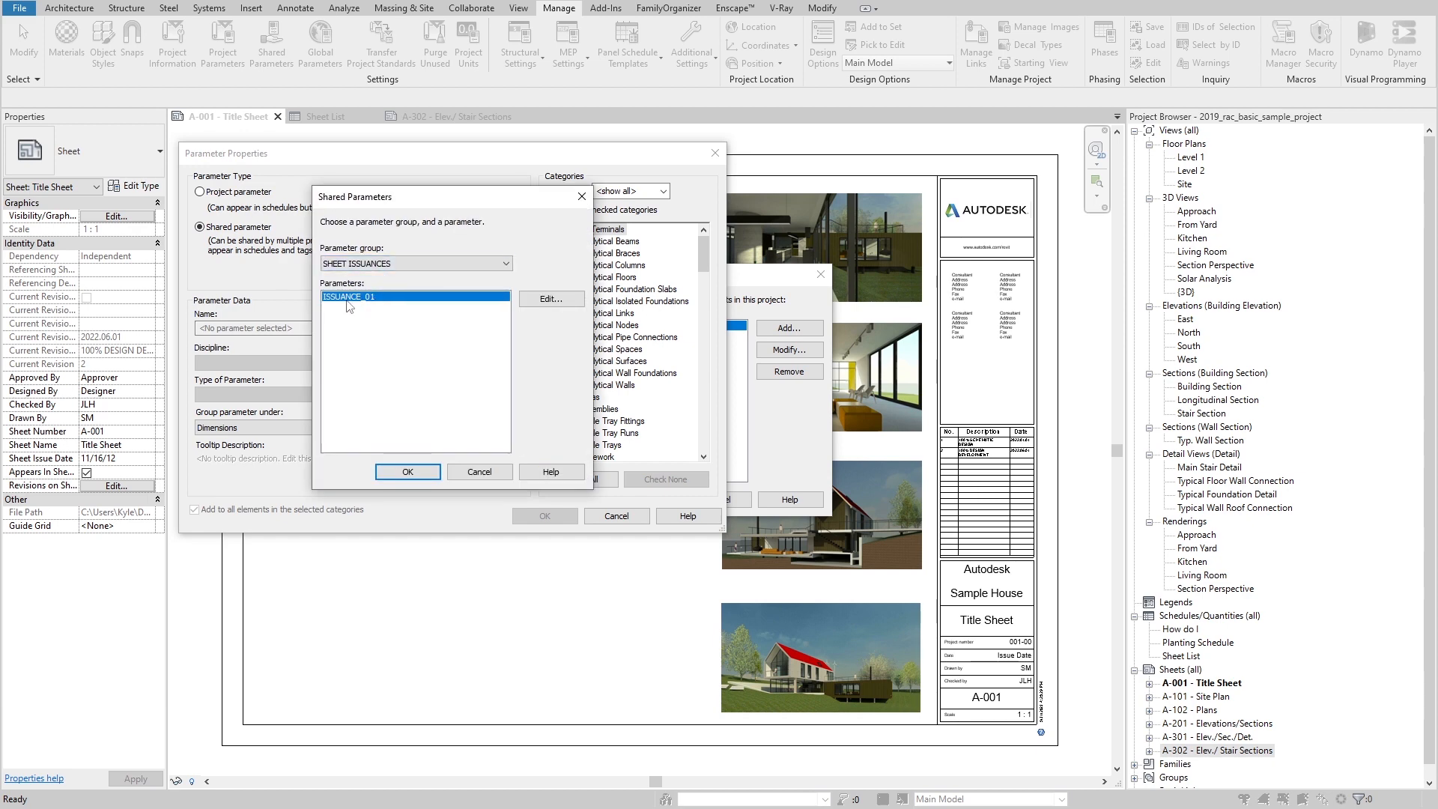
{"action": "left_click", "coordinate": [406, 469]}
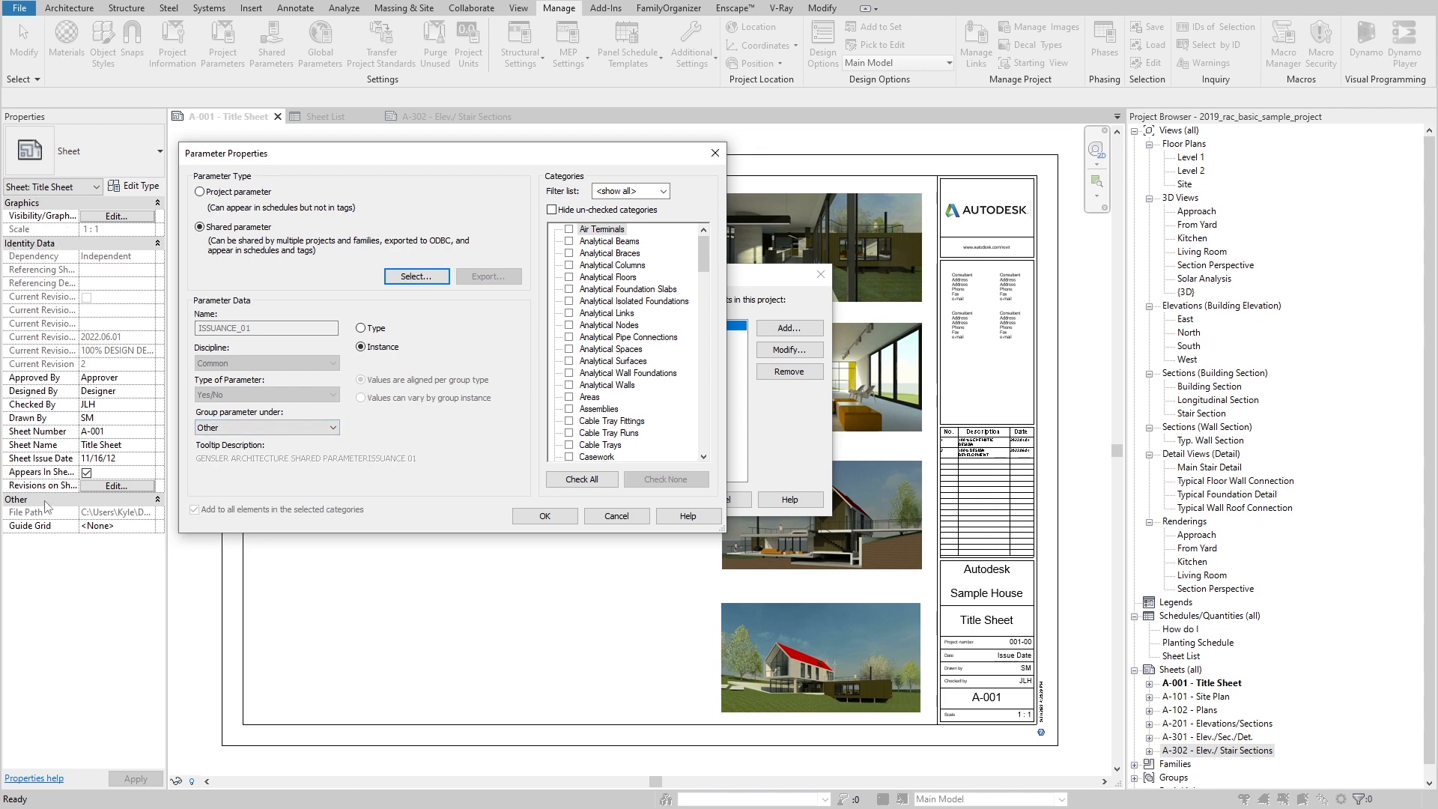
Step: Group the ISSUANCE_01 parameter under Identity Data
{"action": "left_click", "coordinate": [248, 433]}
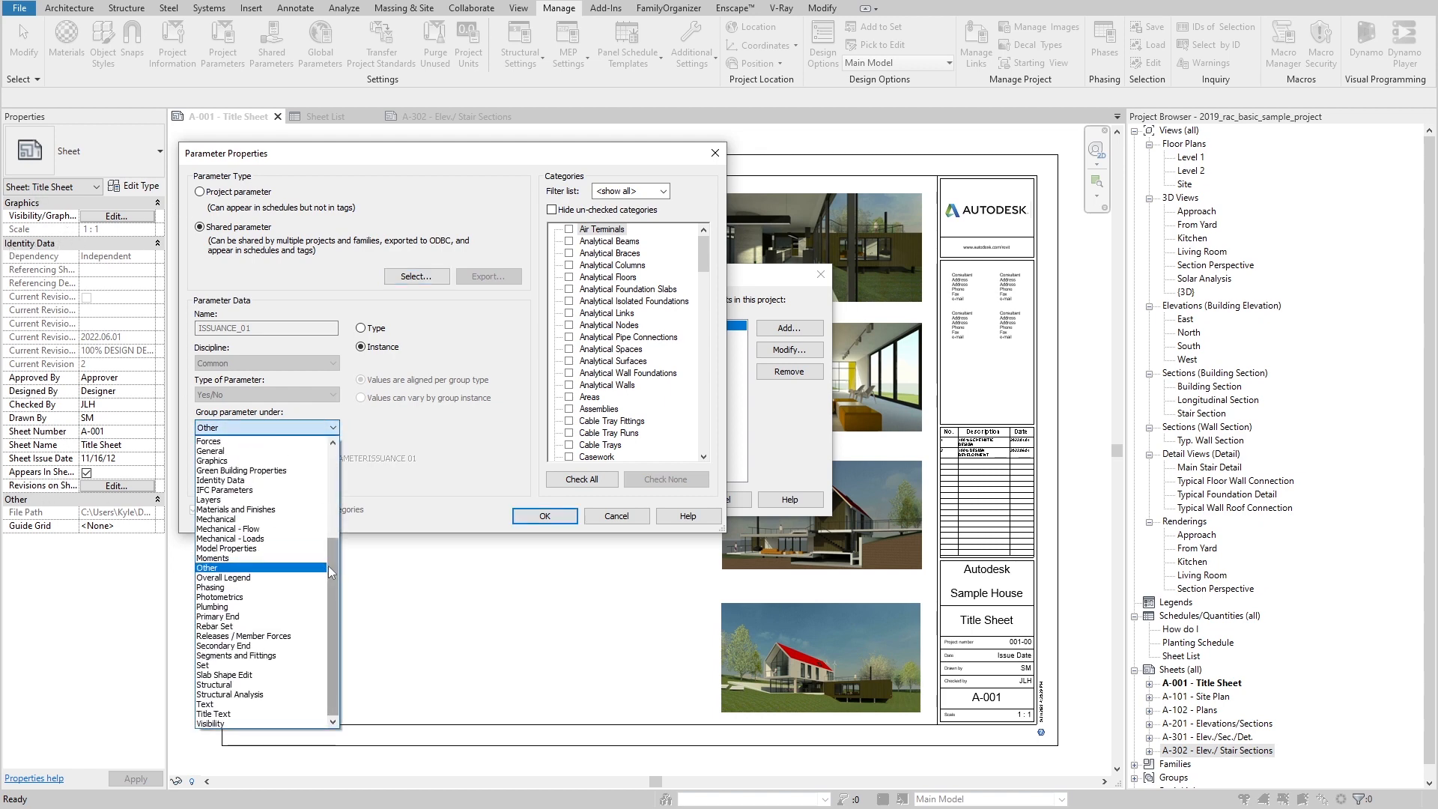
{"action": "left_click_drag", "start_coordinate": [334, 552], "coordinate": [328, 508]}
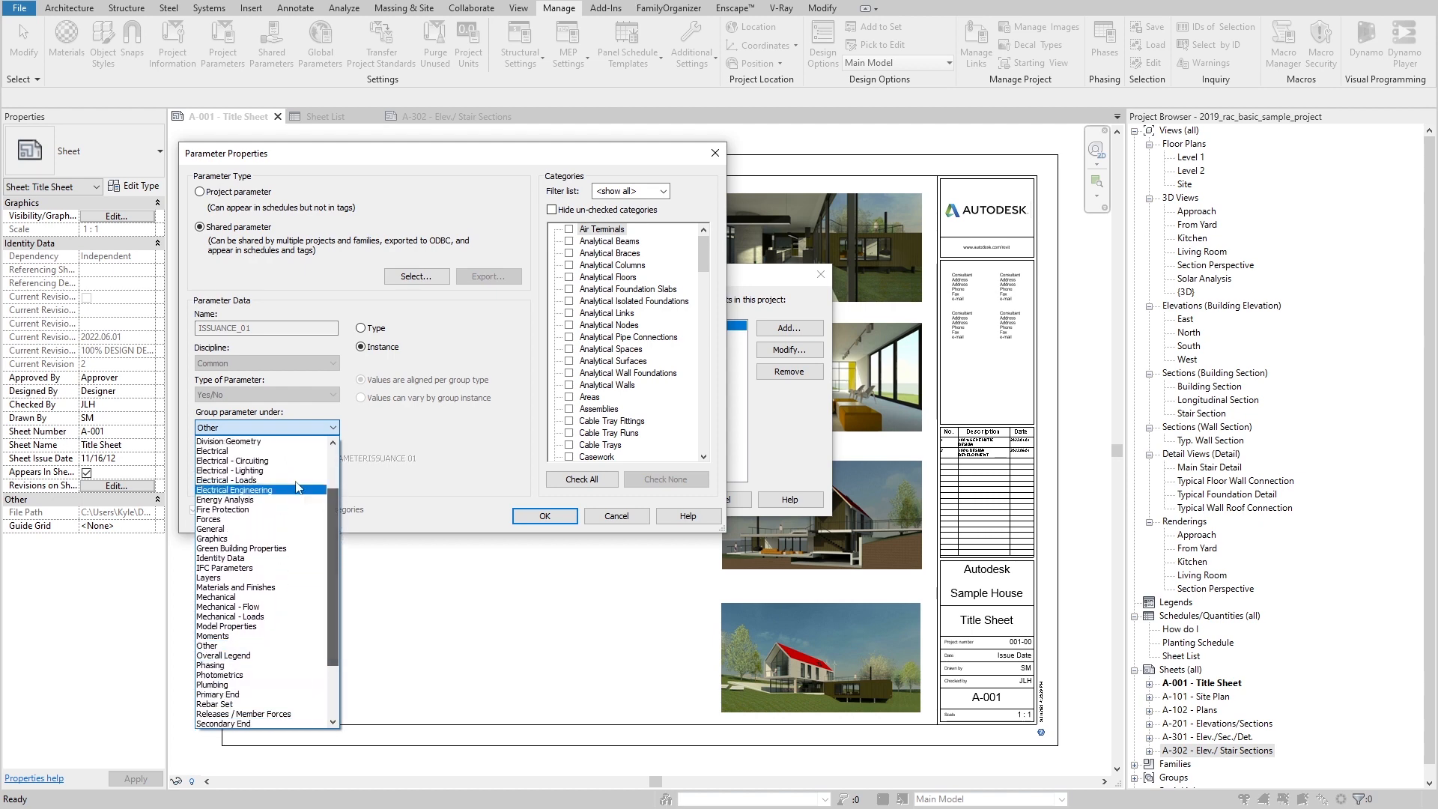
{"action": "left_click", "coordinate": [224, 559]}
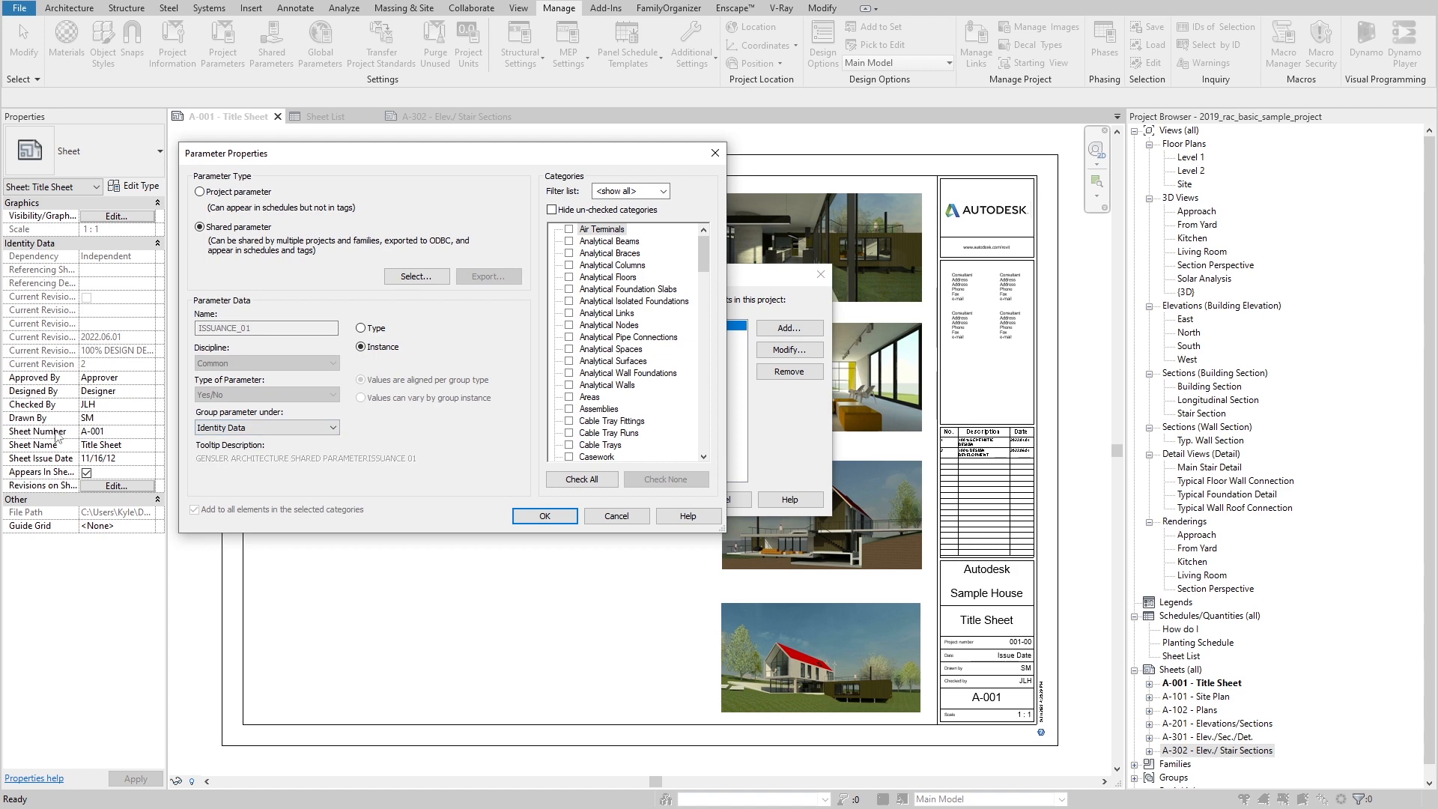
Step: Group the ISSUANCE_01 parameter under Data
{"action": "left_click", "coordinate": [247, 430]}
{"action": "left_click_drag", "start_coordinate": [330, 571], "coordinate": [328, 480]}
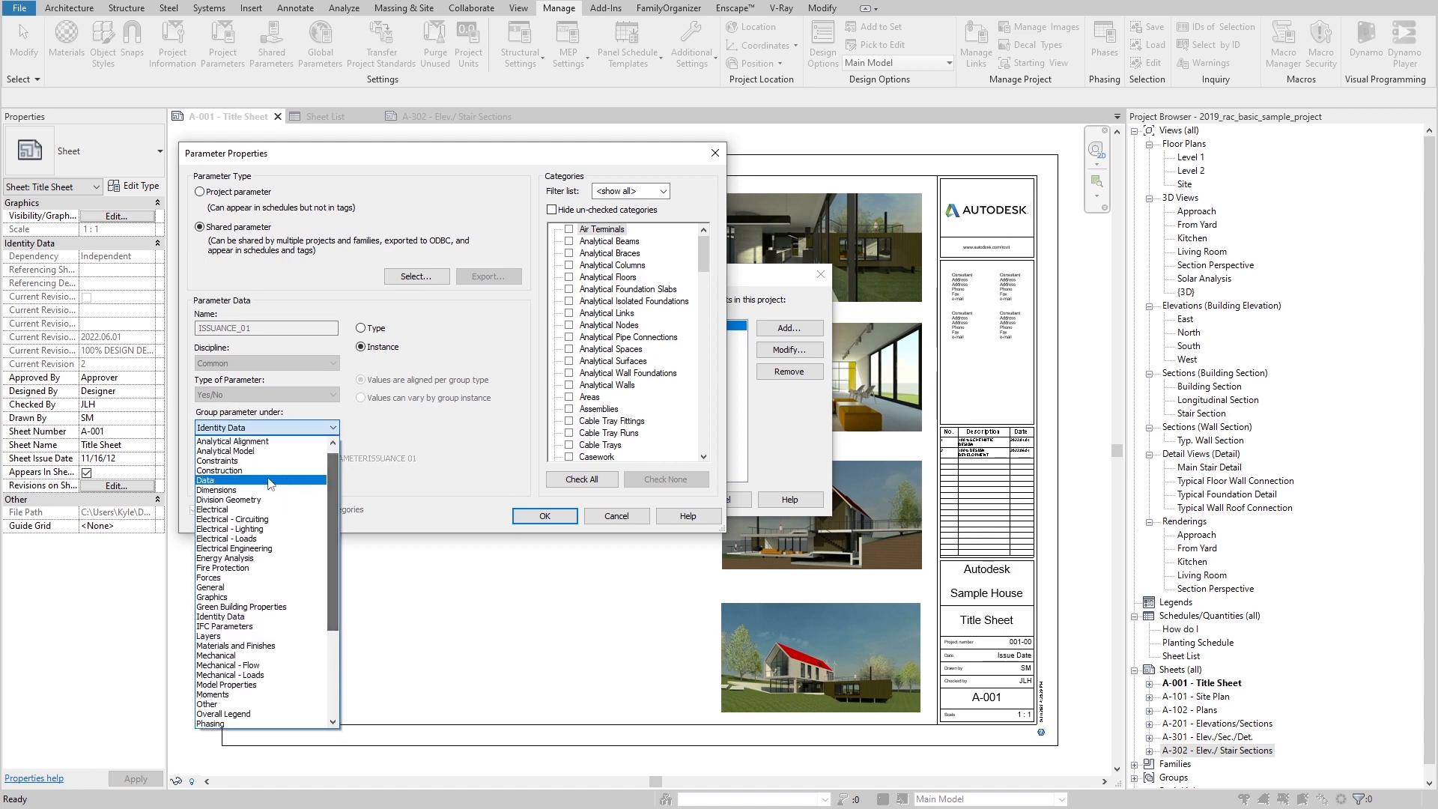
{"action": "left_click", "coordinate": [230, 481]}
{"action": "left_click", "coordinate": [229, 428]}
{"action": "left_click_drag", "start_coordinate": [334, 535], "coordinate": [335, 593]}
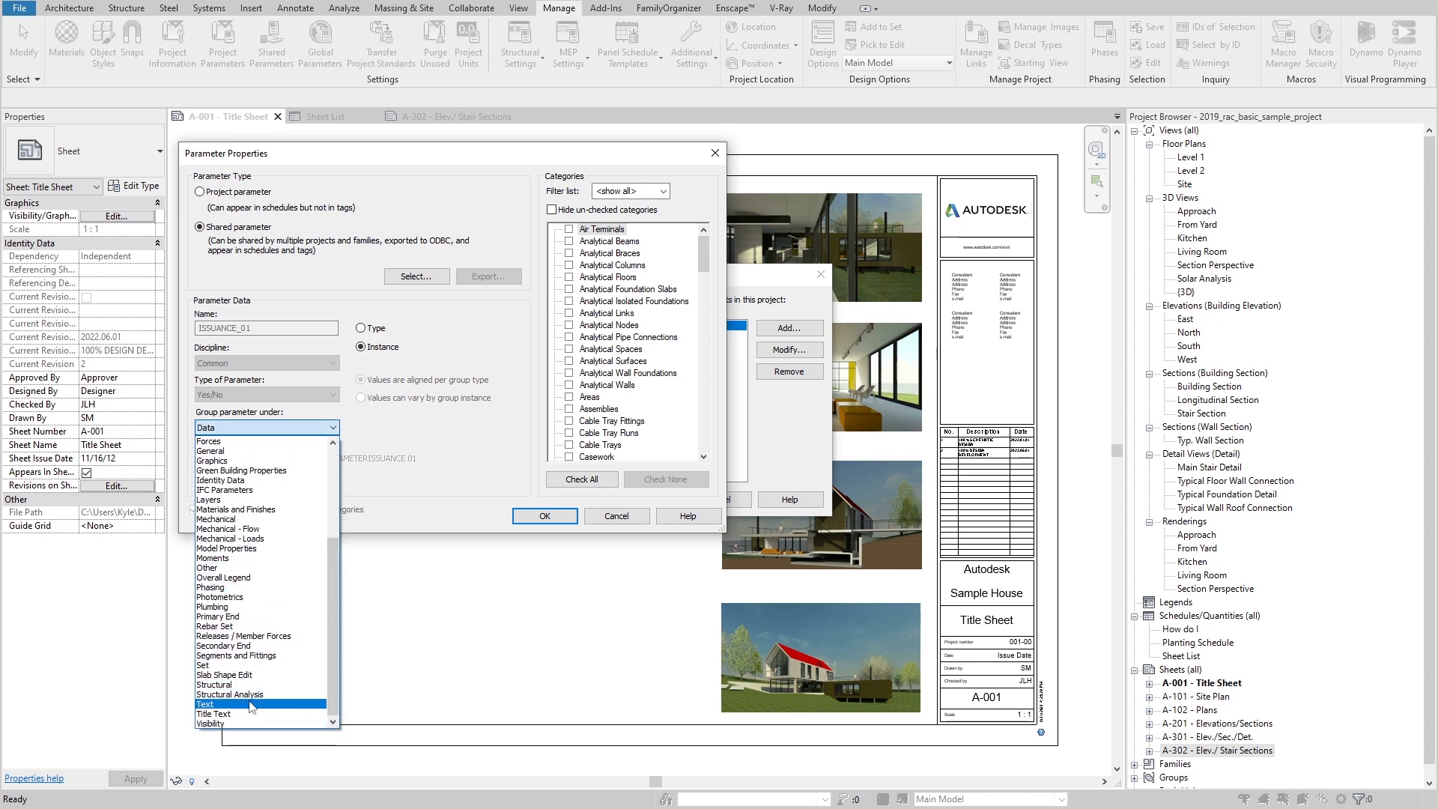
{"action": "scroll", "coordinate": [295, 537], "scroll_direction": "up", "scroll_amount": 3}
{"action": "scroll", "coordinate": [262, 528], "scroll_direction": "up", "scroll_amount": 3}
{"action": "left_click", "coordinate": [225, 424]}
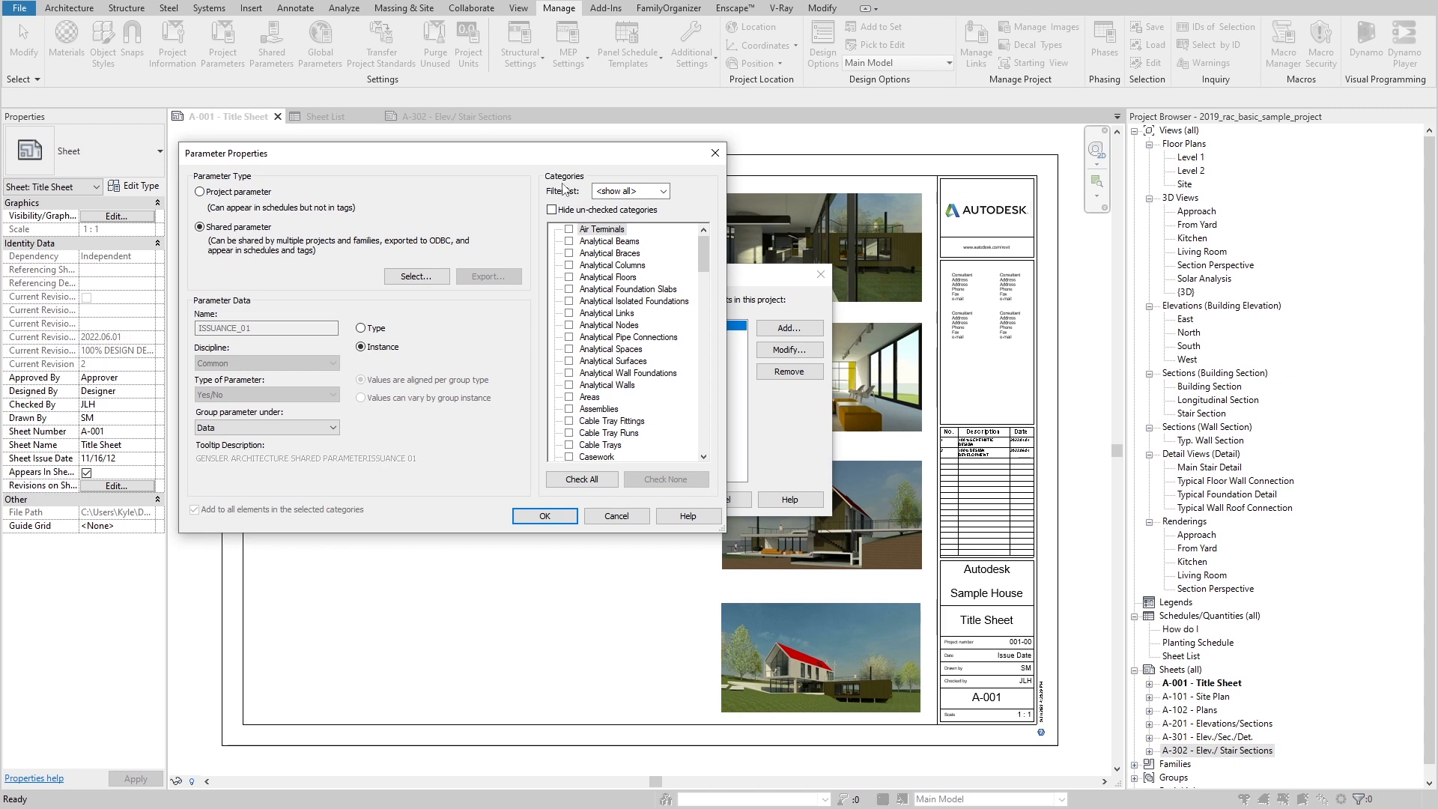
Step: Assign the ISSUANCE_01 parameter to the Sheets category and accept the project parameter changes
{"action": "left_click", "coordinate": [595, 290]}
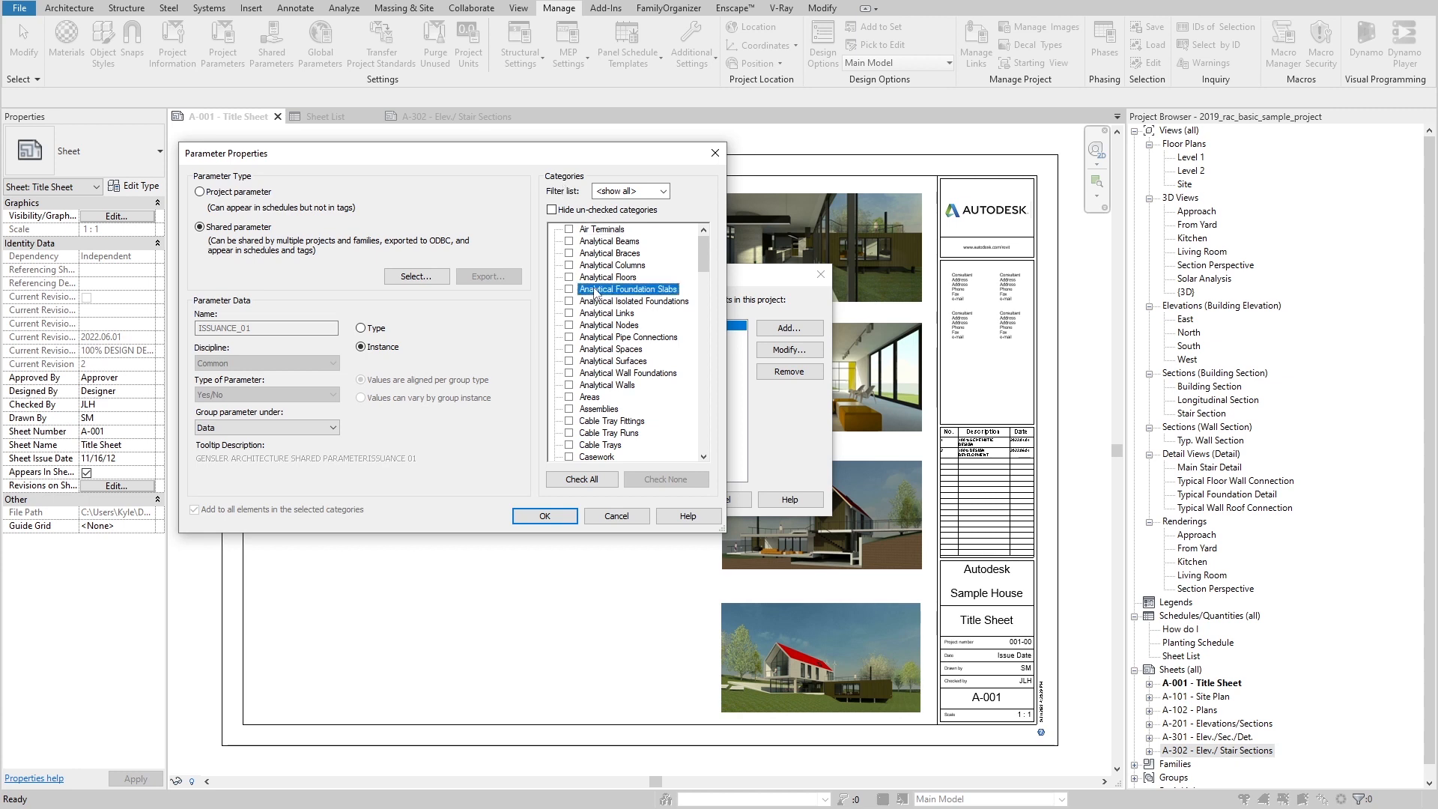
{"action": "key", "text": "s"}
{"action": "scroll", "coordinate": [589, 441], "scroll_direction": "down", "scroll_amount": 2}
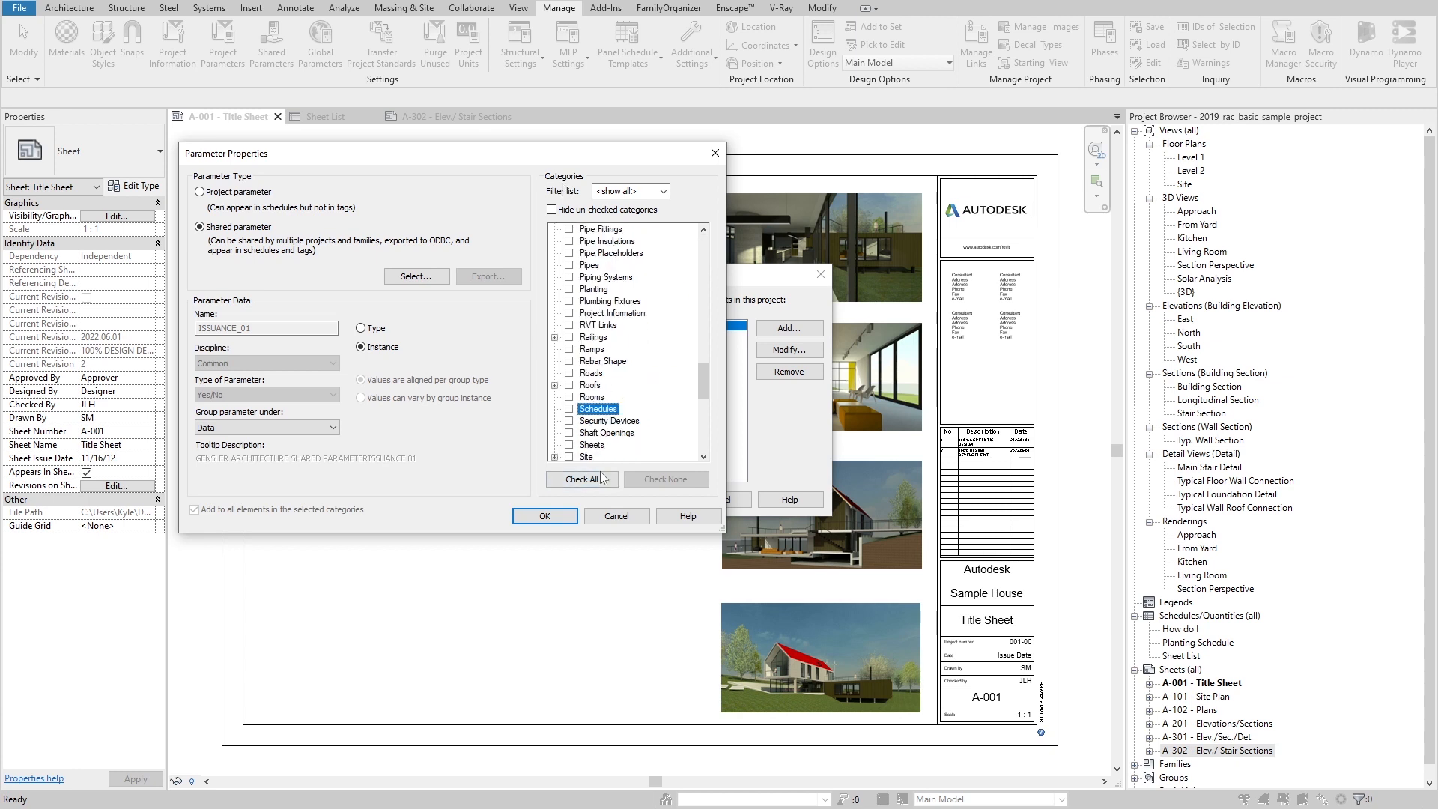
{"action": "left_click", "coordinate": [570, 445]}
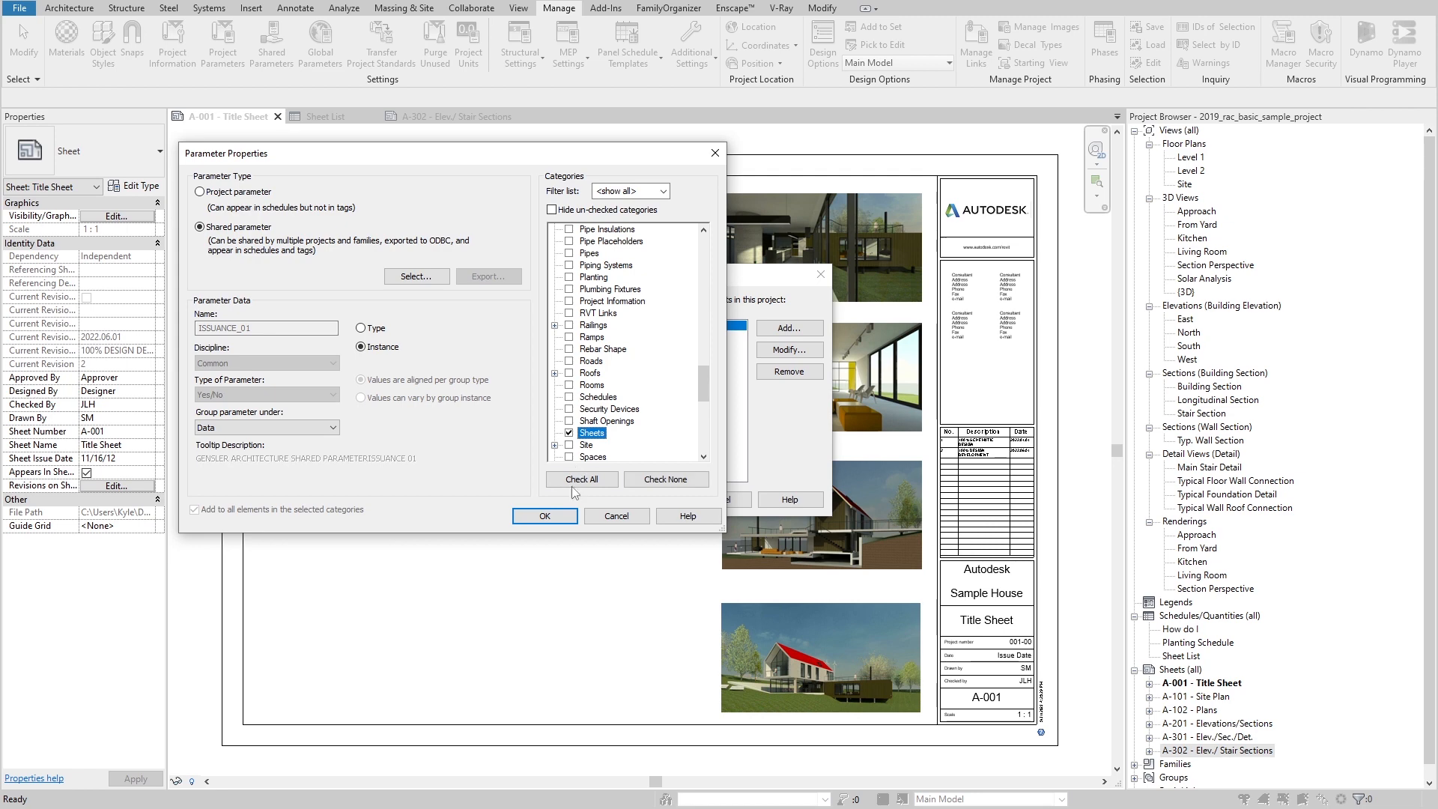
{"action": "left_click", "coordinate": [545, 517]}
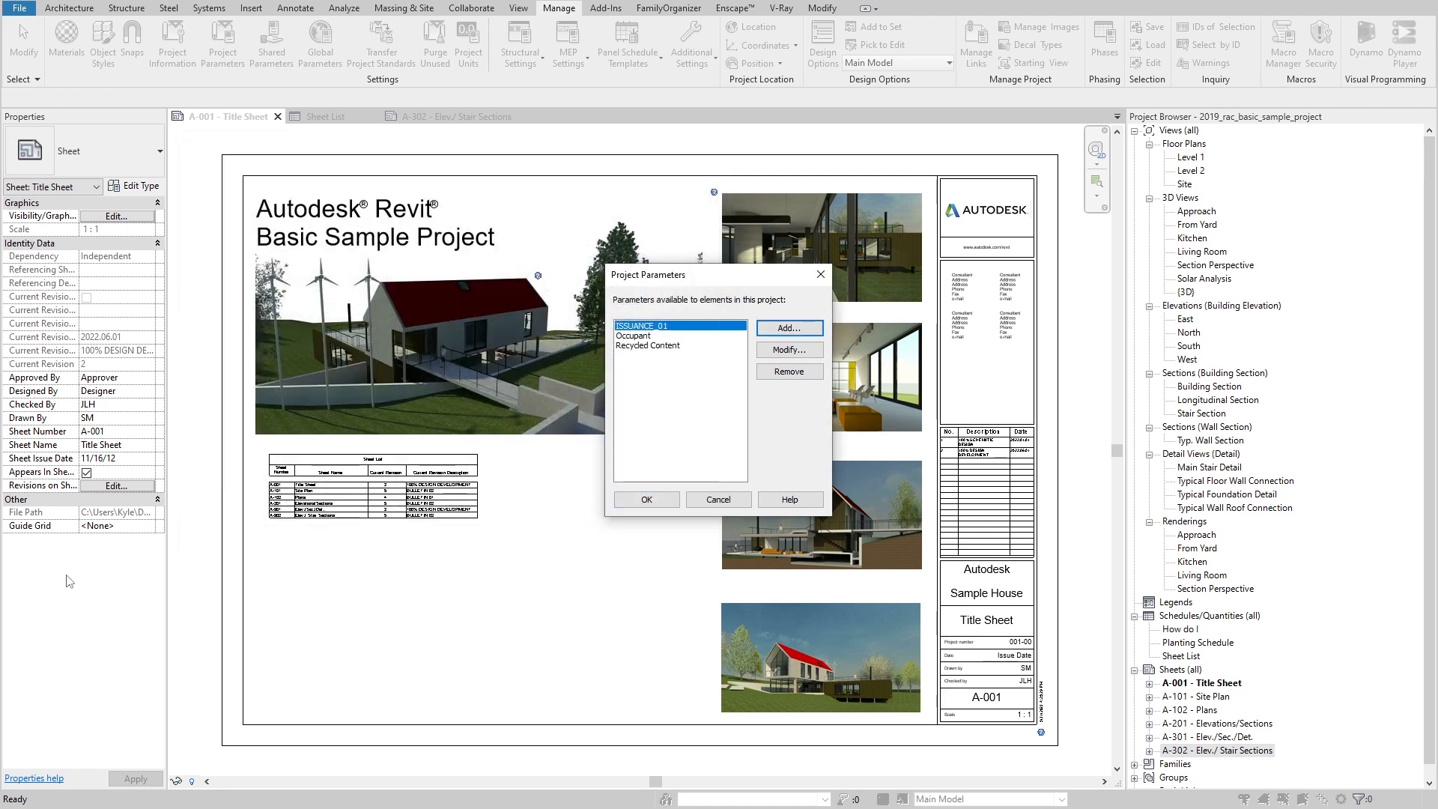
{"action": "left_click", "coordinate": [631, 502]}
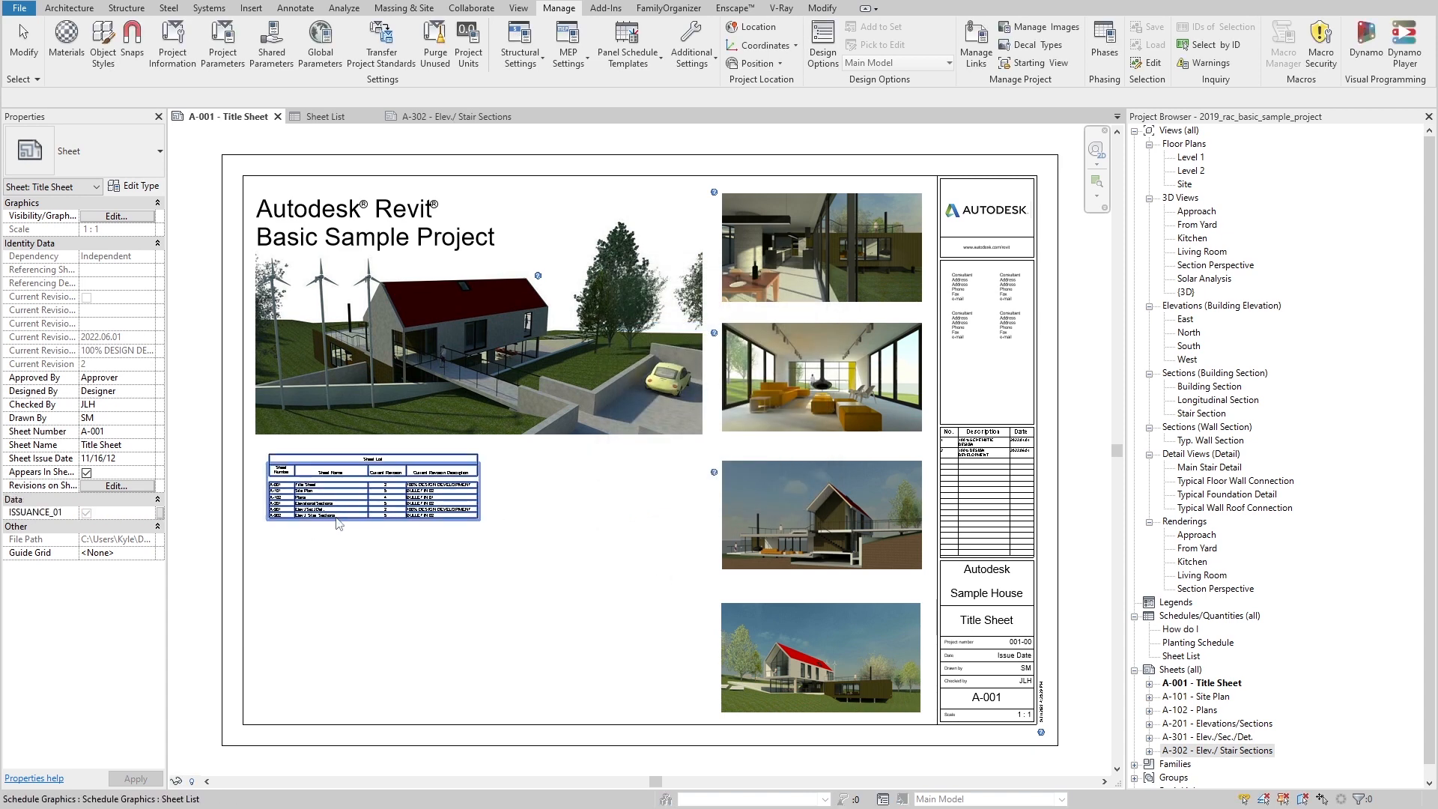
{"action": "mouse_move", "coordinate": [48, 517]}
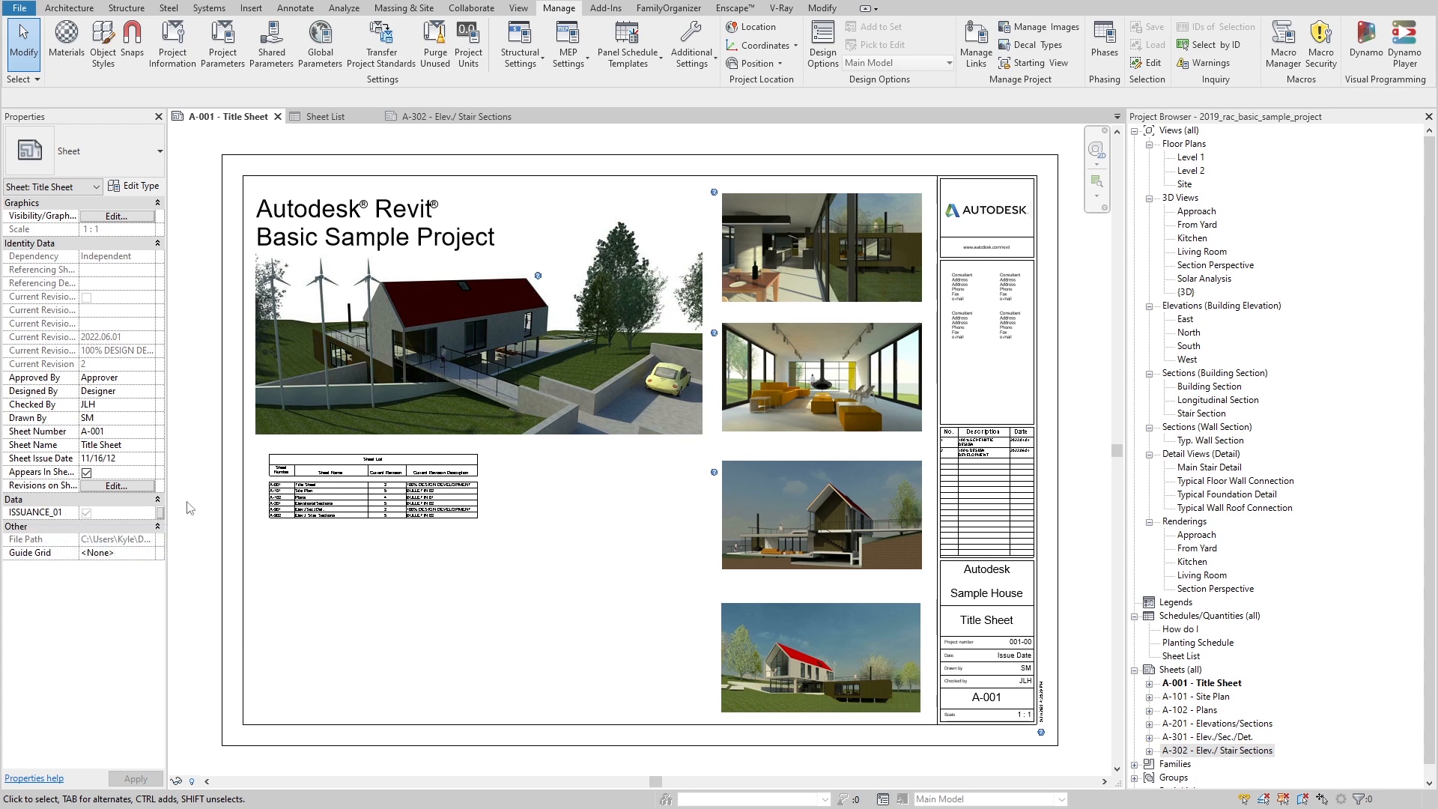
{"action": "left_click", "coordinate": [1208, 750]}
{"action": "left_click", "coordinate": [1199, 712]}
{"action": "left_click", "coordinate": [1201, 683]}
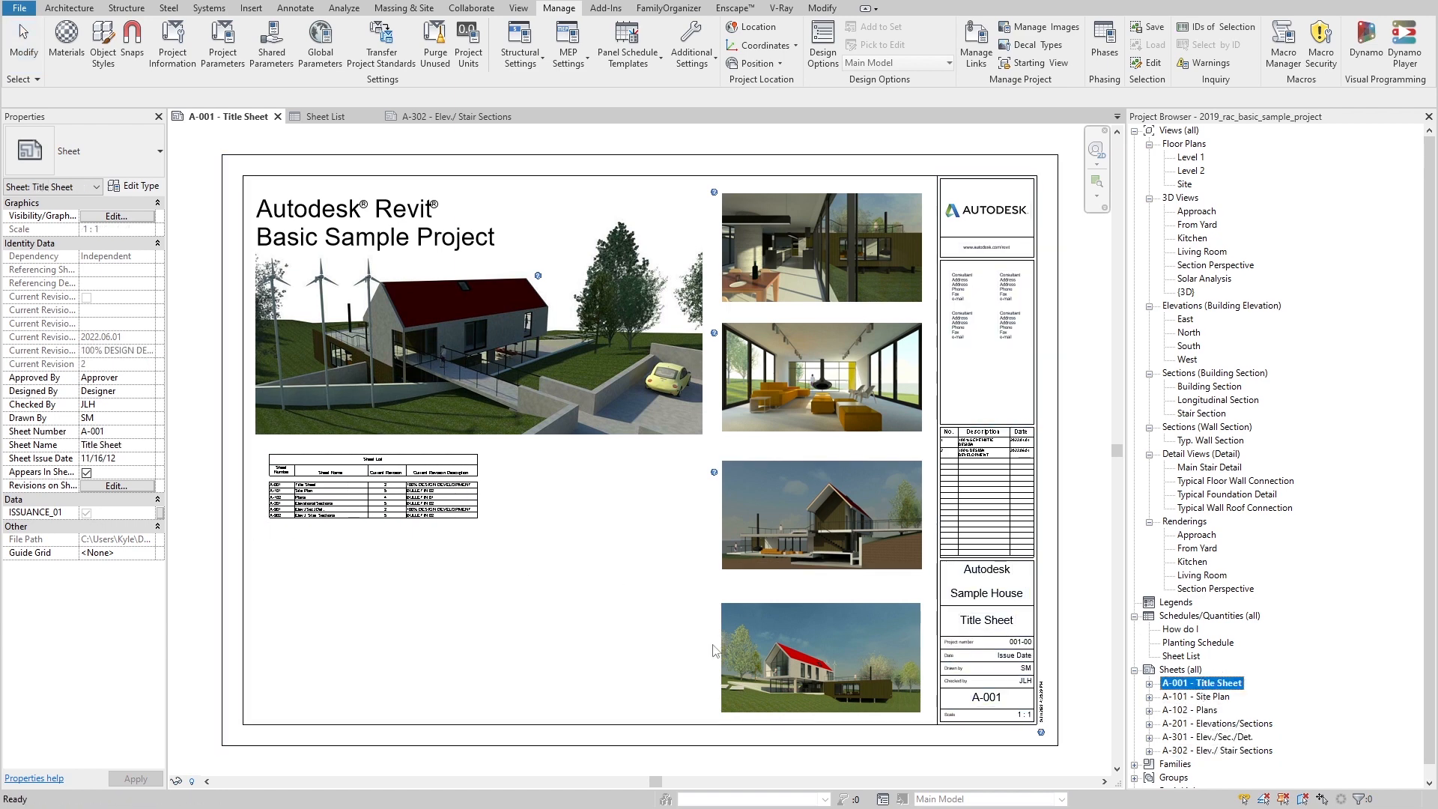
Step: Open the Sheet List schedule from the title sheet and add ISSUANCE_01 as its last scheduled field
{"action": "left_click", "coordinate": [396, 500]}
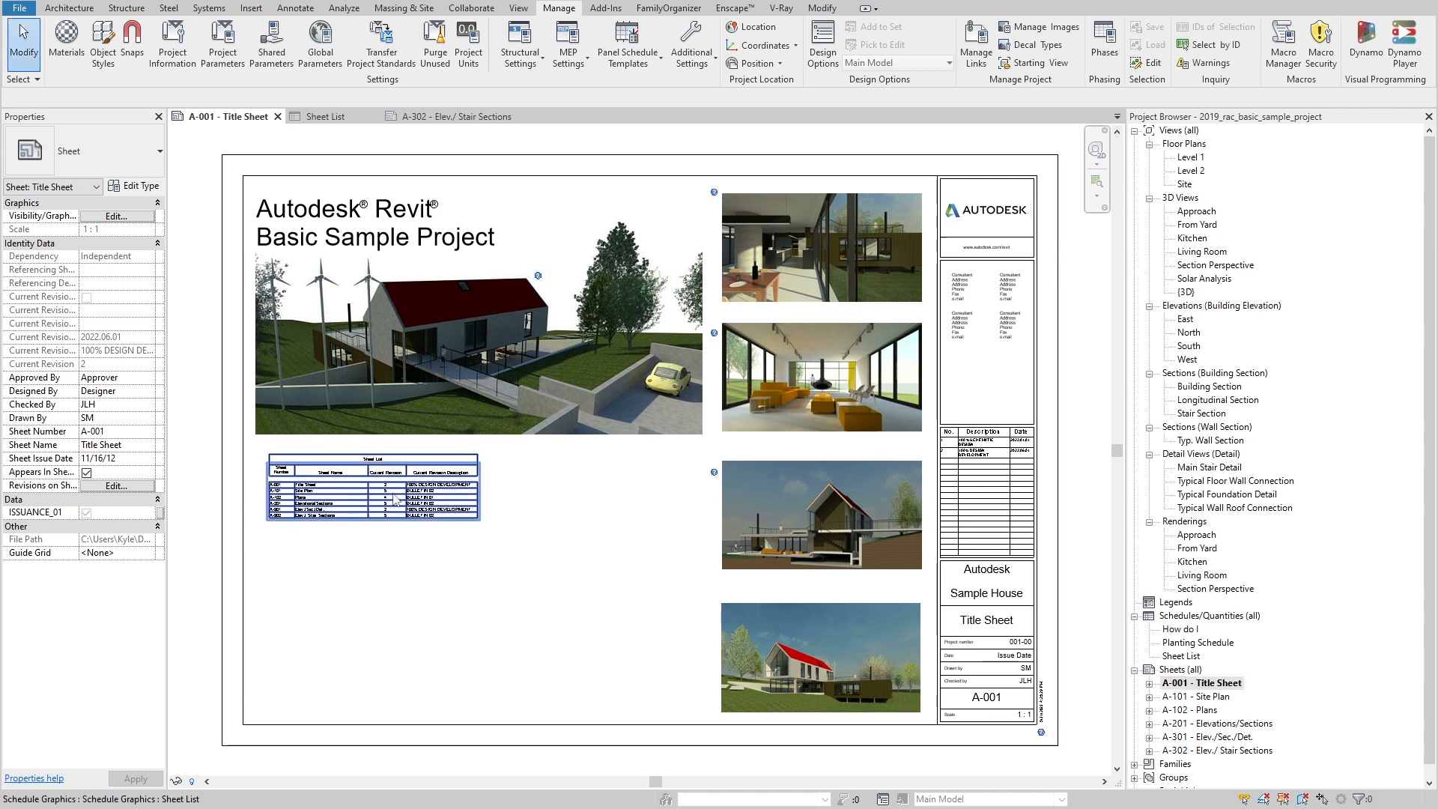
{"action": "double_click", "coordinate": [395, 500]}
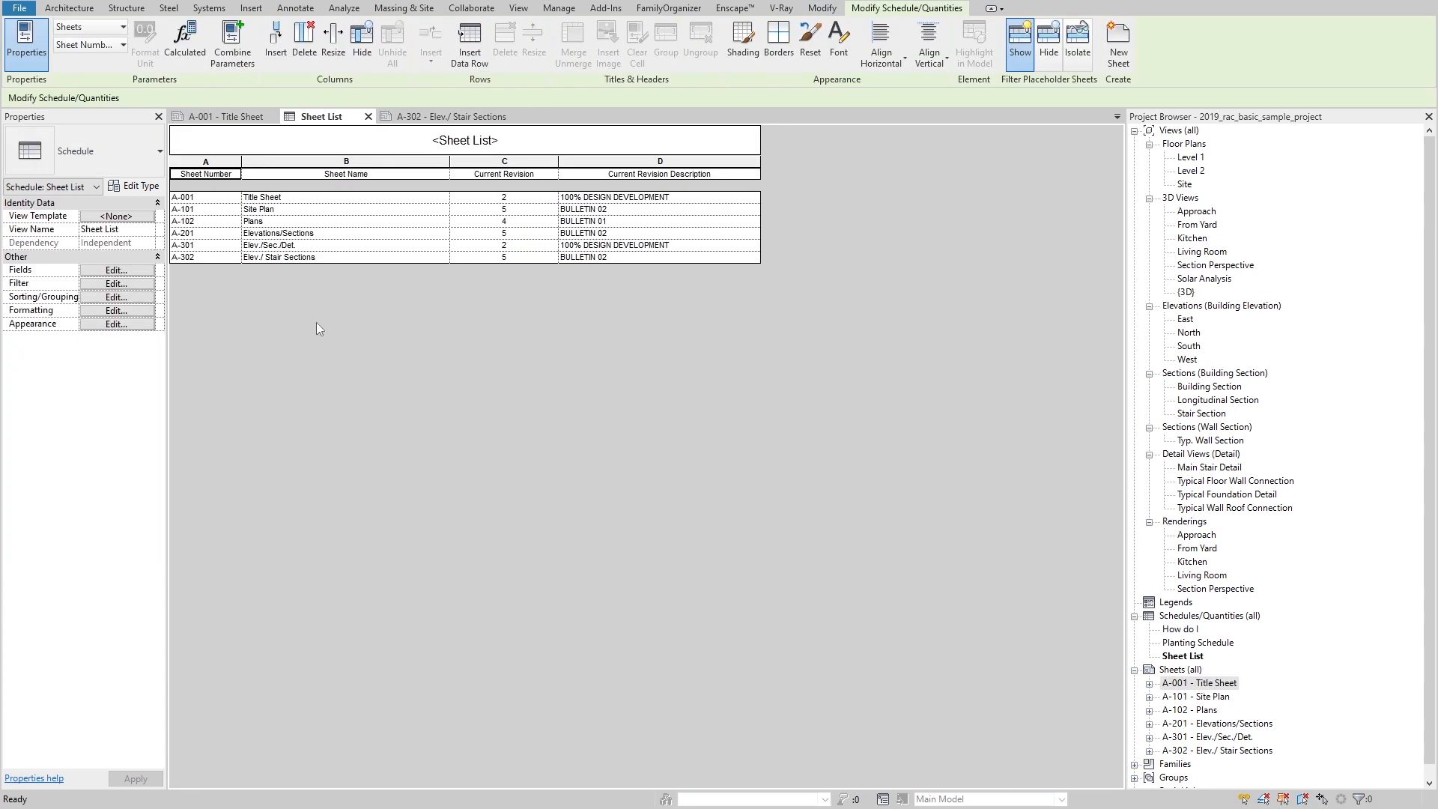
{"action": "left_click", "coordinate": [114, 270]}
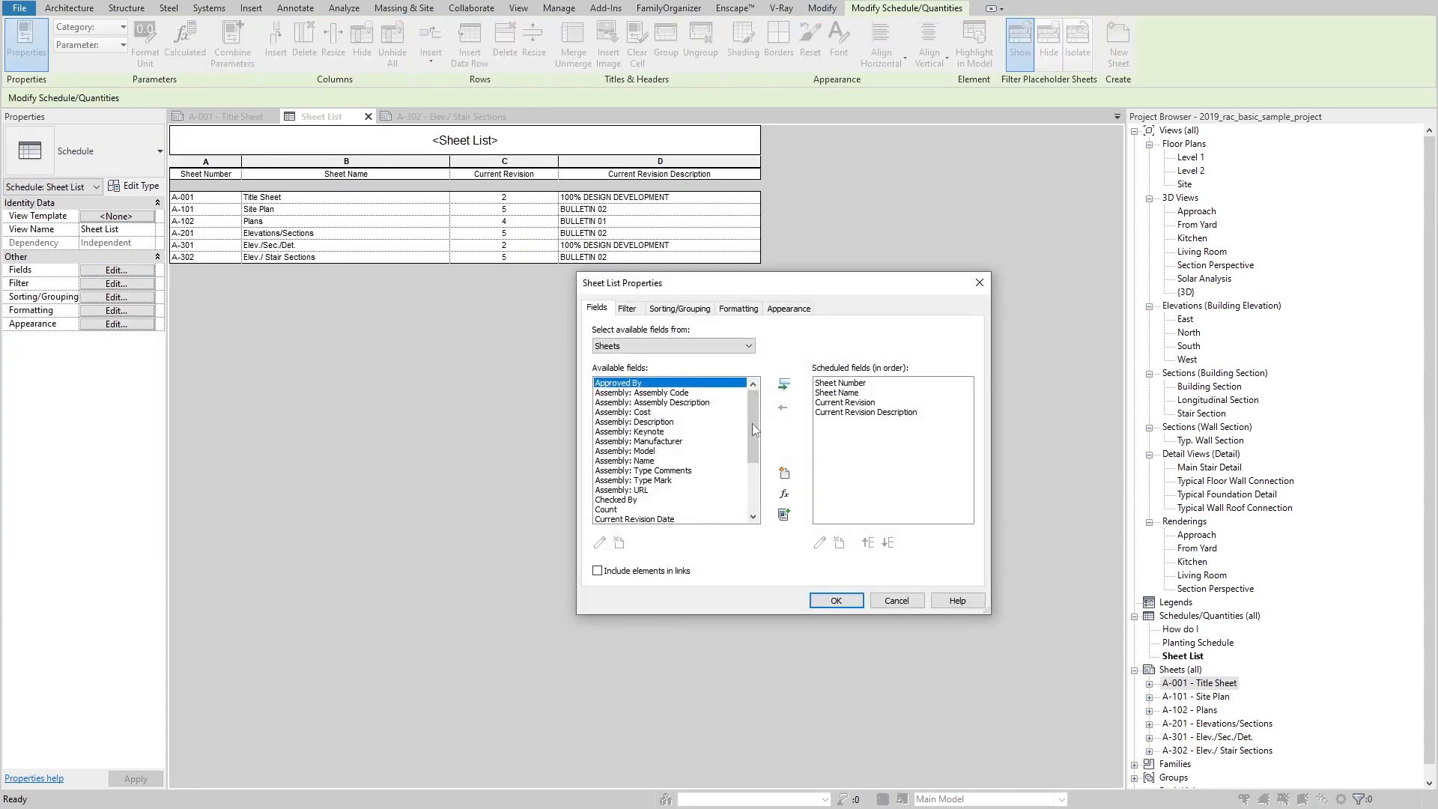
{"action": "scroll", "coordinate": [709, 511], "scroll_direction": "down", "scroll_amount": 3}
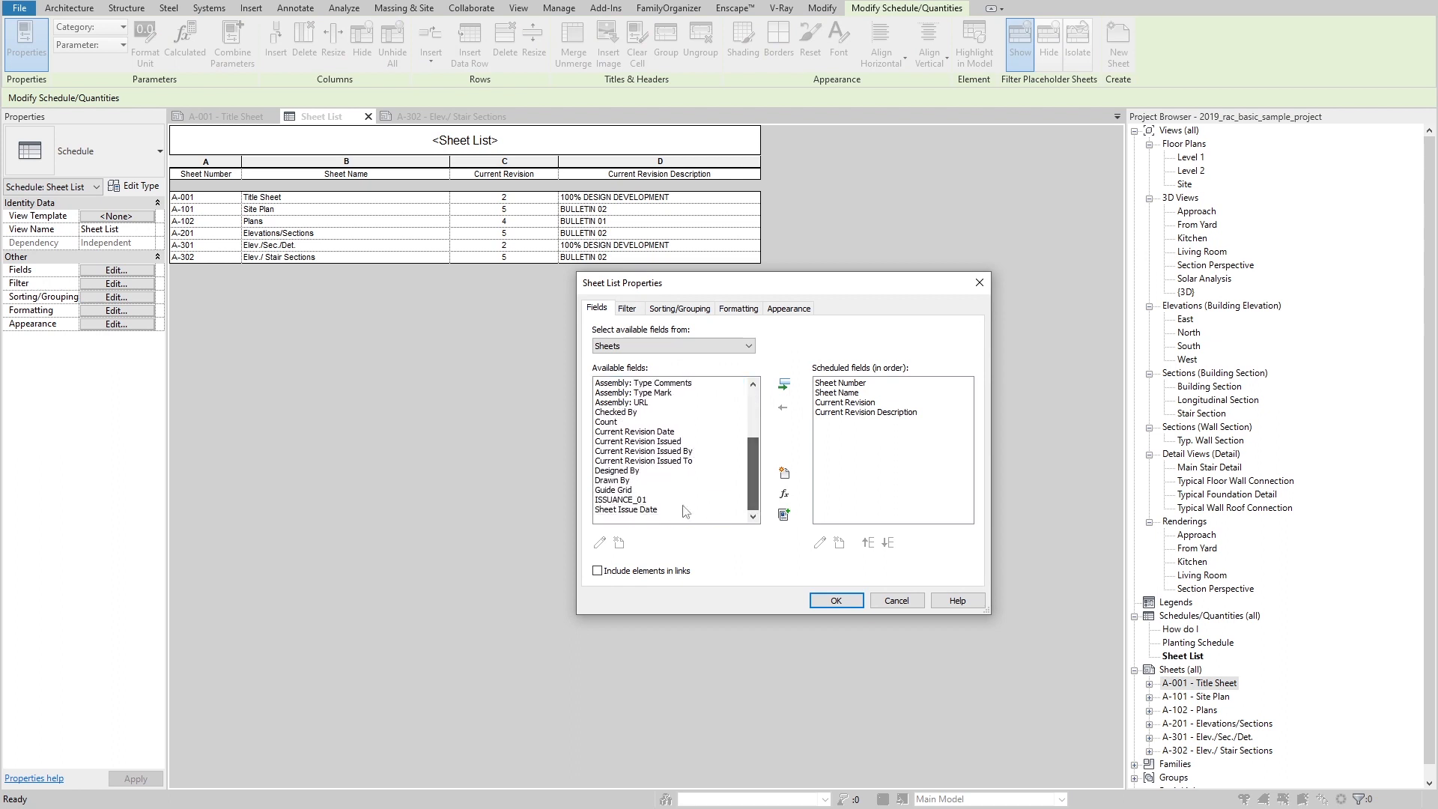
{"action": "left_click", "coordinate": [629, 500]}
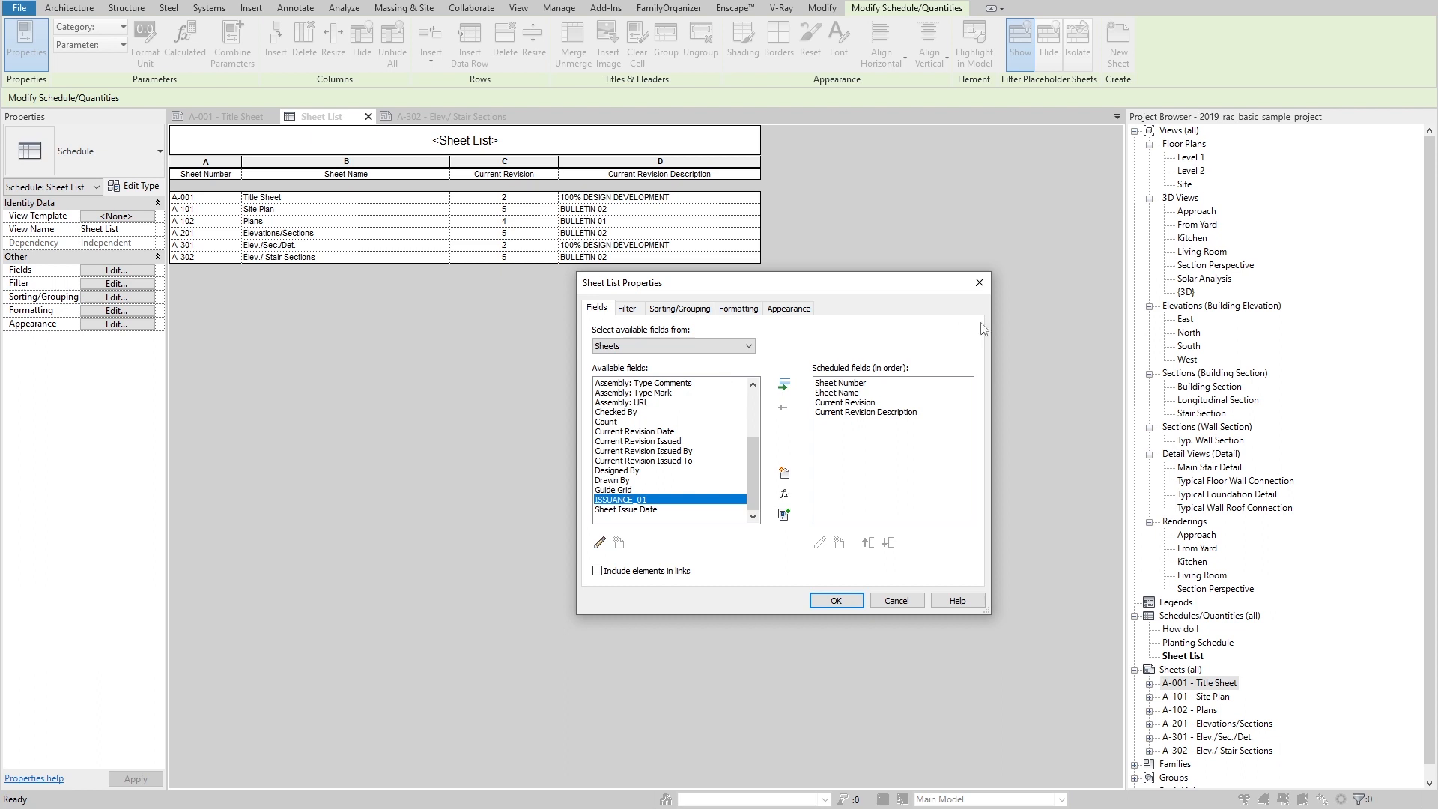
{"action": "left_click", "coordinate": [785, 385]}
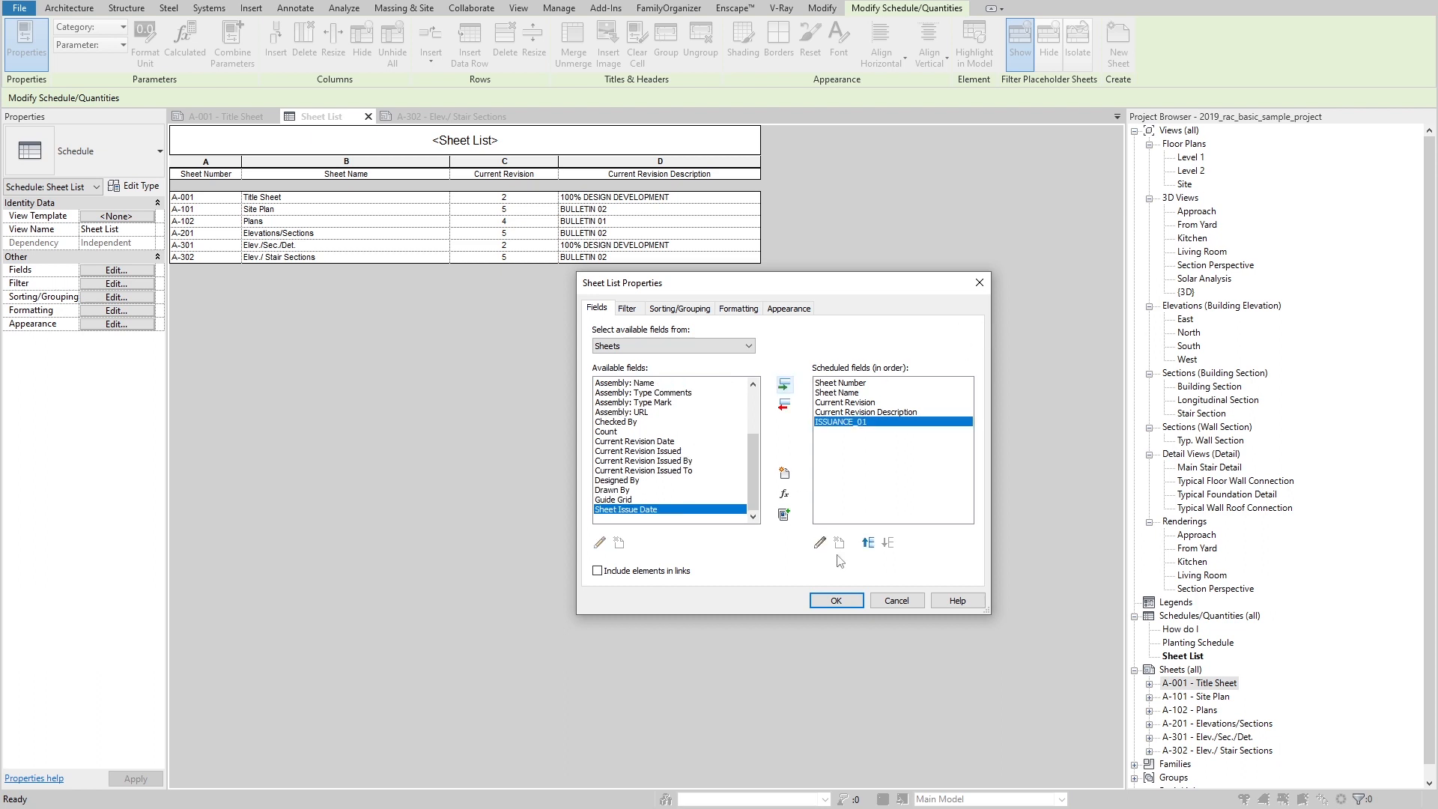
{"action": "left_click", "coordinate": [836, 600]}
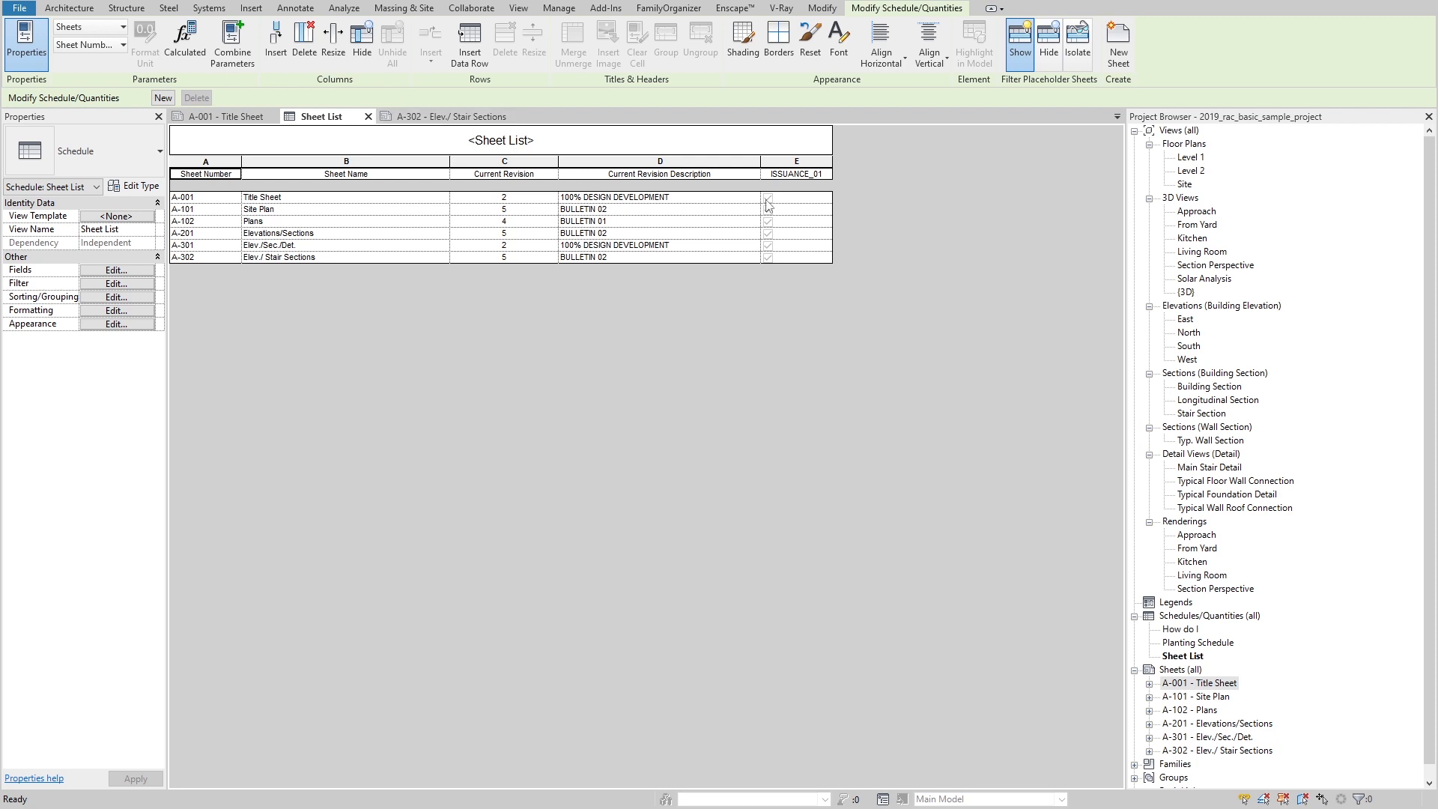
Step: Narrow the schedule's Current Revision Description column slightly and inspect the sheet list on the title sheet
{"action": "left_click_drag", "start_coordinate": [760, 168], "coordinate": [744, 168]}
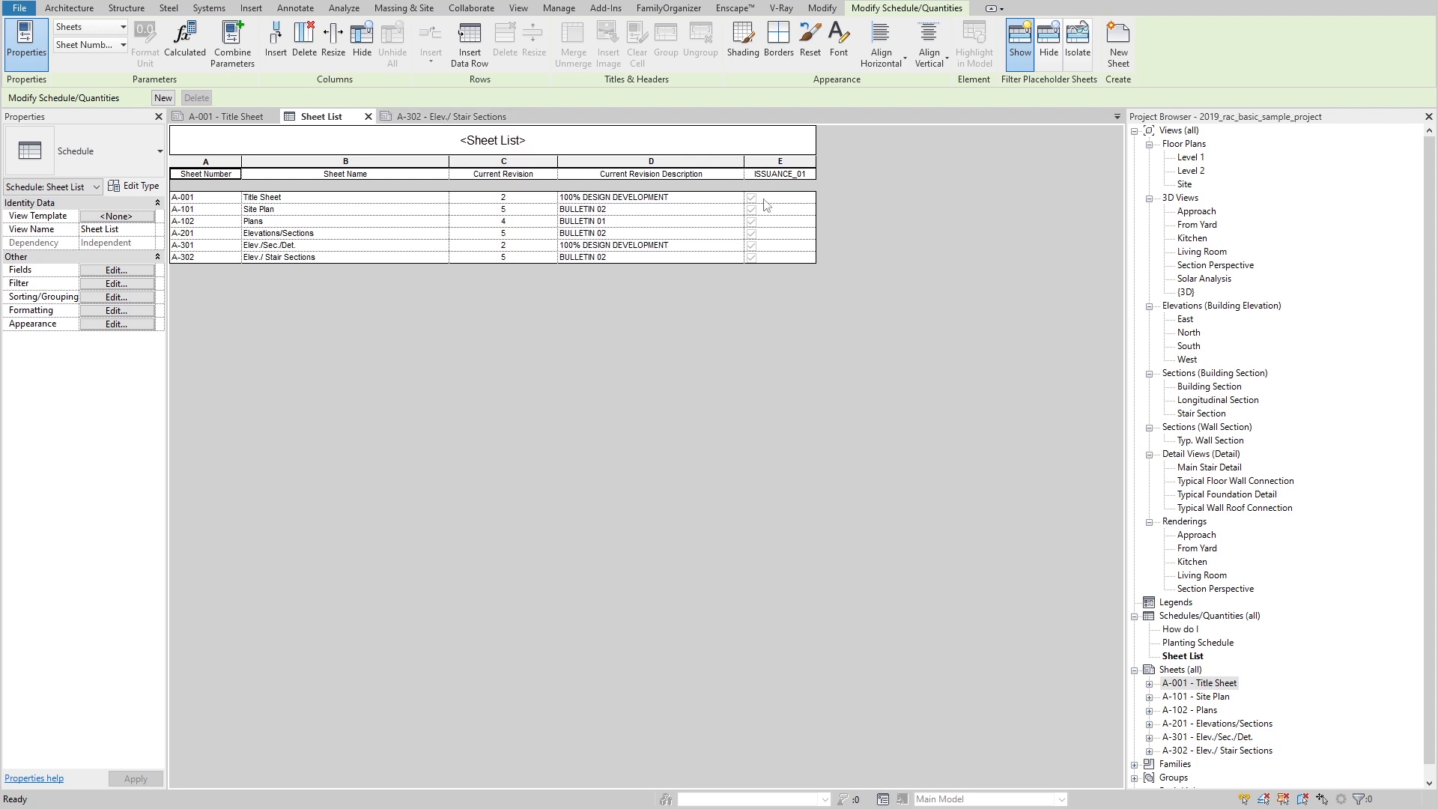
{"action": "left_click", "coordinate": [237, 117]}
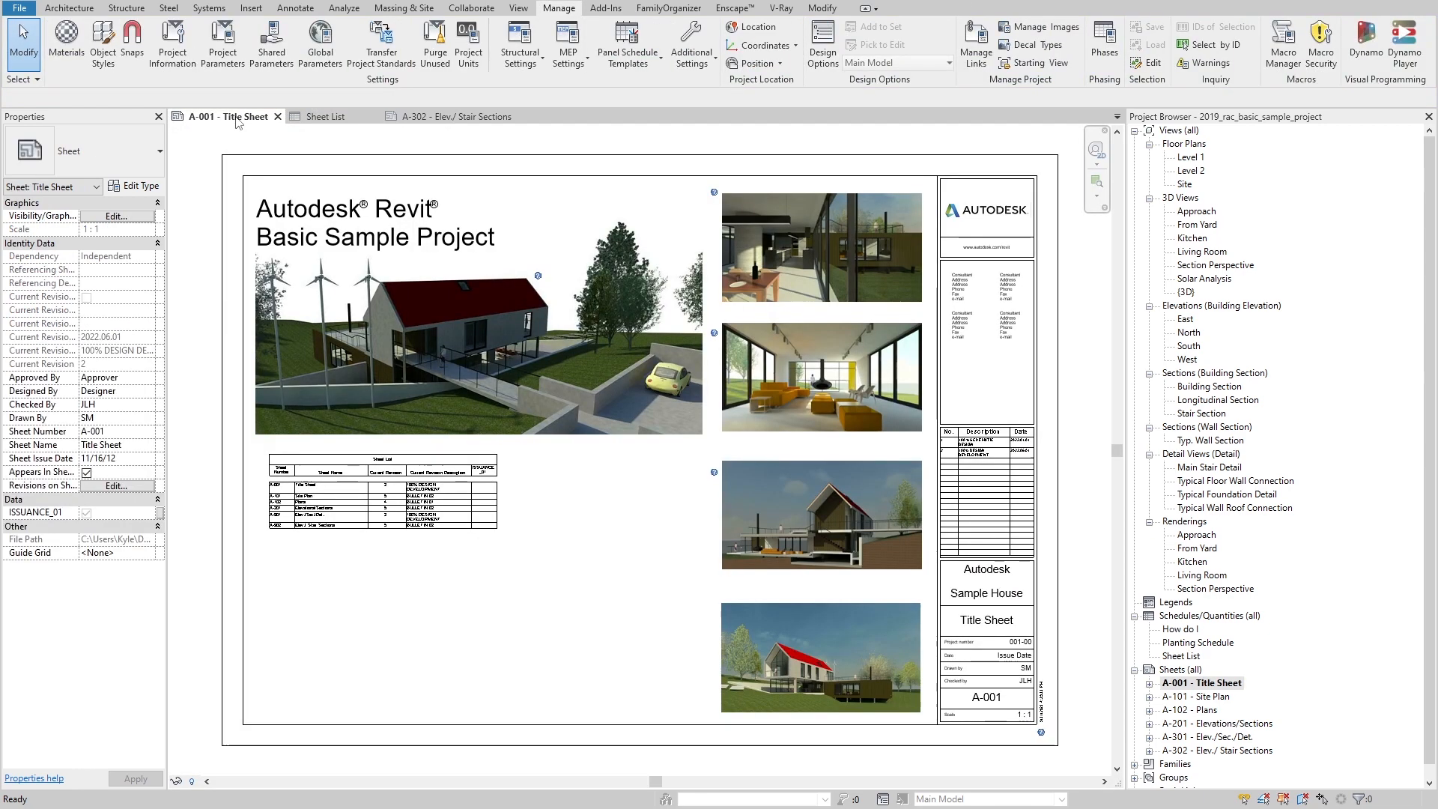
{"action": "scroll", "coordinate": [726, 433], "scroll_direction": "up", "scroll_amount": 5}
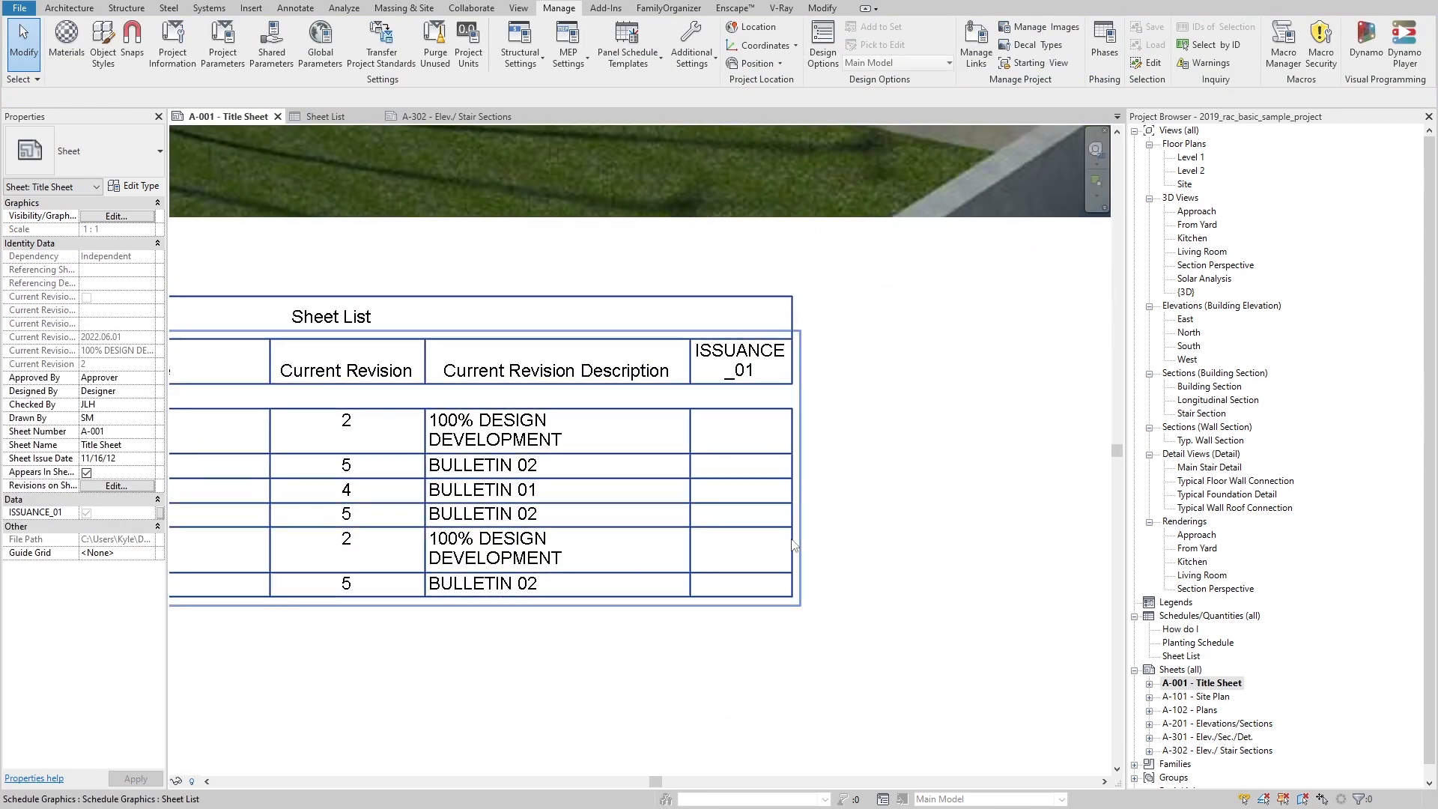
Step: Close the A-302 - Elev./ Stair Sections view and return to the Sheet List schedule
{"action": "left_click", "coordinate": [443, 119]}
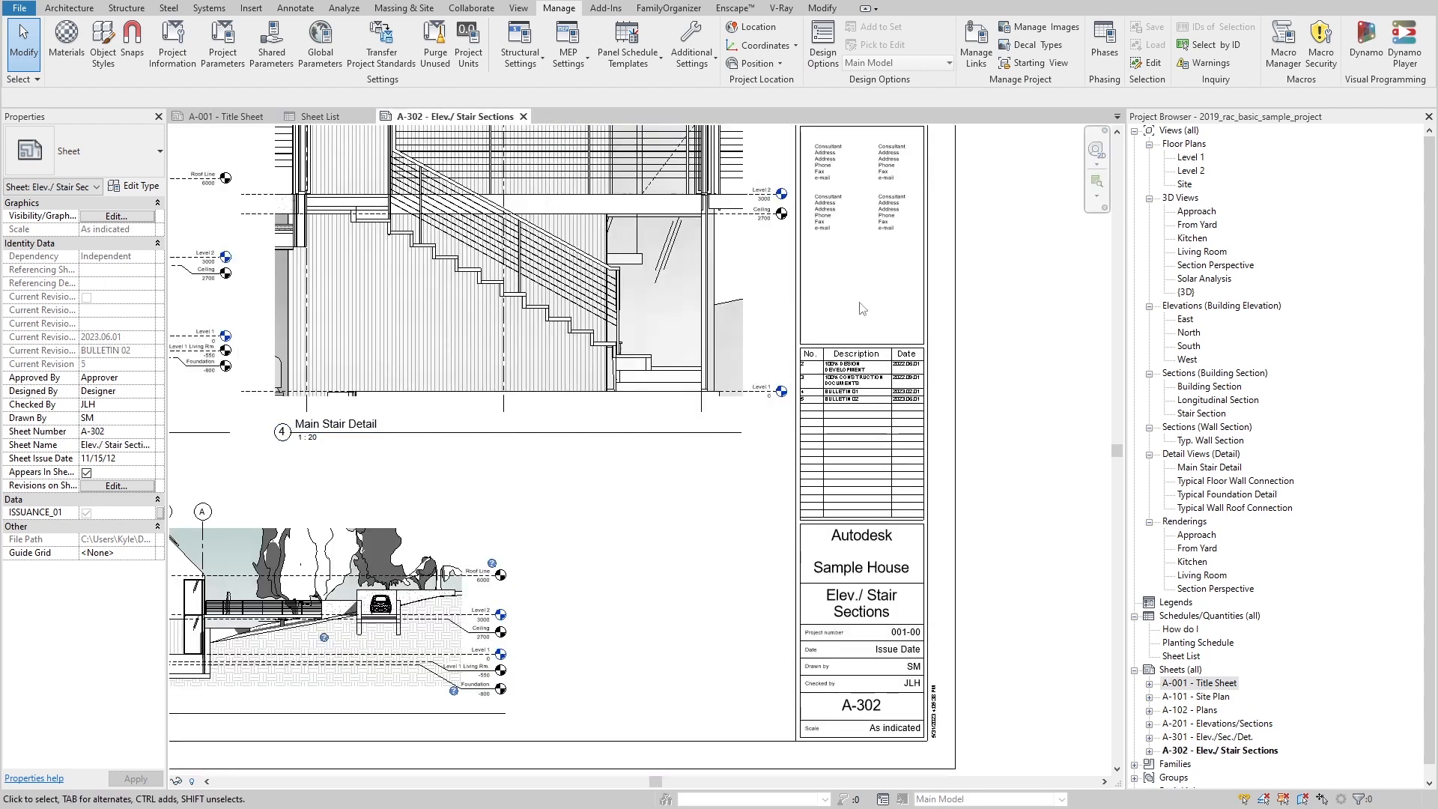
{"action": "left_click", "coordinate": [324, 117]}
{"action": "left_click", "coordinate": [516, 117]}
Step: Set ISSUANCE_01 to Yes for sheets A-001, A-101, A-301 and A-302, and to No for A-102 and A-201
{"action": "left_click", "coordinate": [751, 199]}
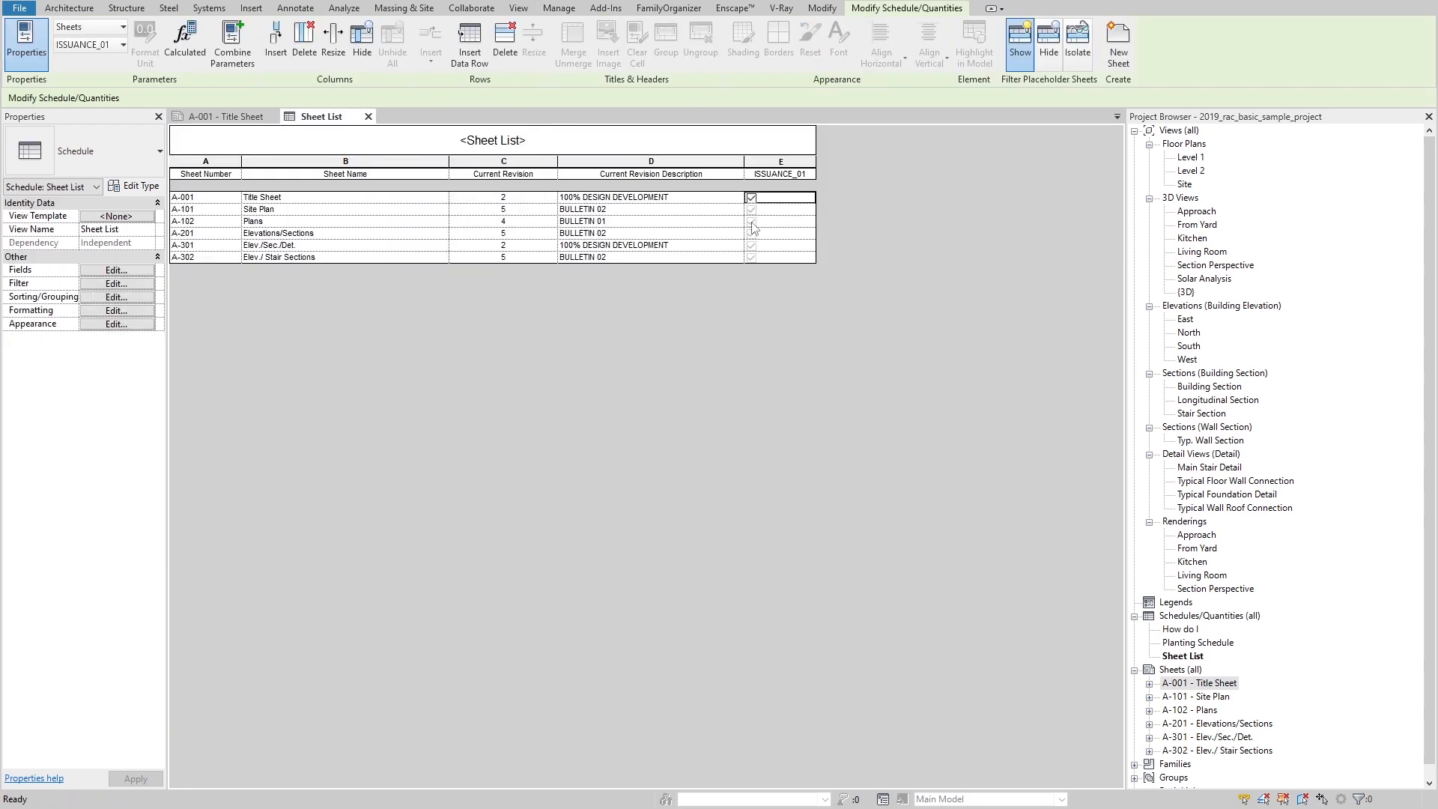
{"action": "left_click", "coordinate": [752, 210]}
{"action": "left_click", "coordinate": [752, 222]}
{"action": "left_click", "coordinate": [751, 234]}
{"action": "left_click", "coordinate": [752, 245]}
{"action": "left_click", "coordinate": [752, 257]}
Step: Check how the ISSUANCE_01 values are displayed in the sheet list on the title sheet
{"action": "left_click", "coordinate": [225, 116]}
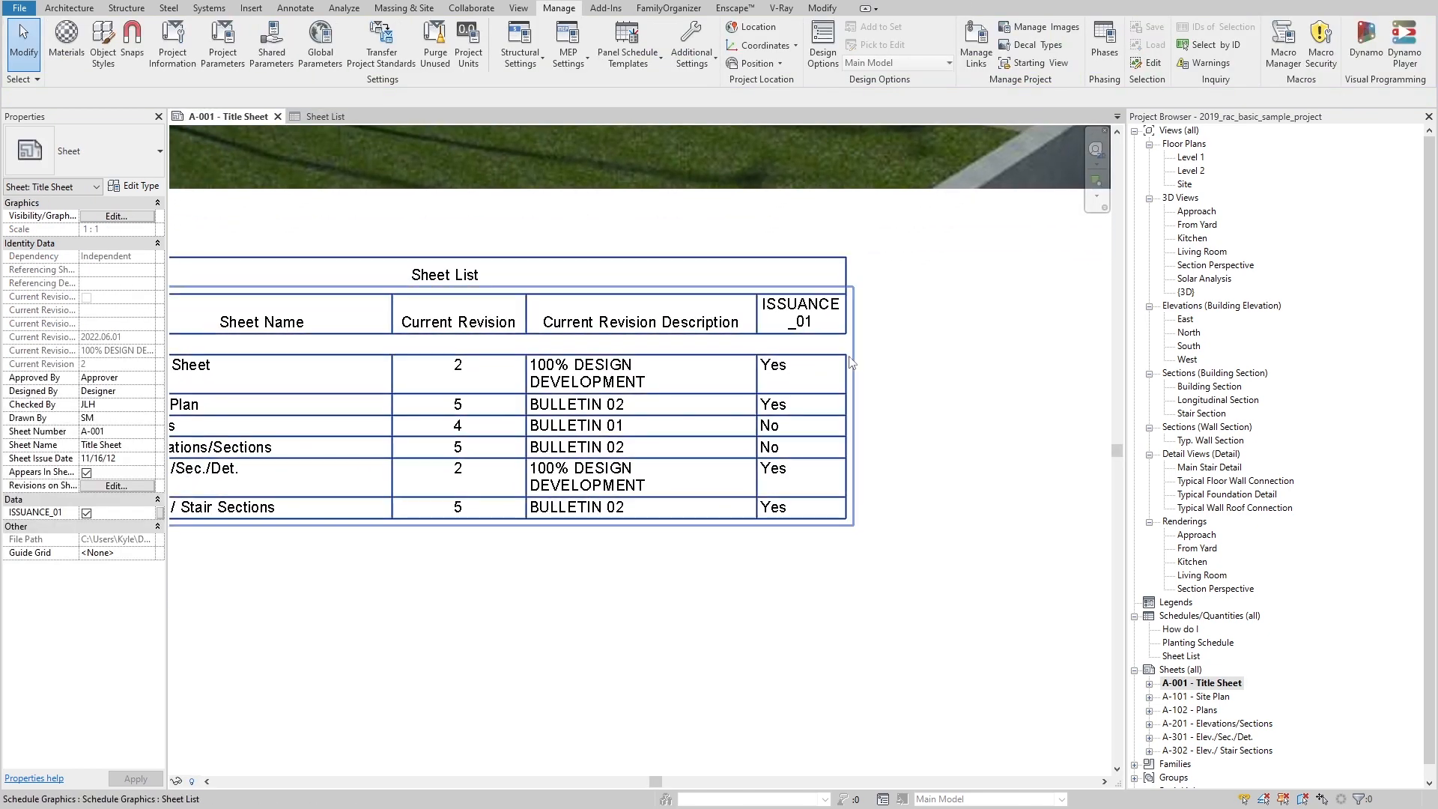
{"action": "left_click", "coordinate": [851, 363]}
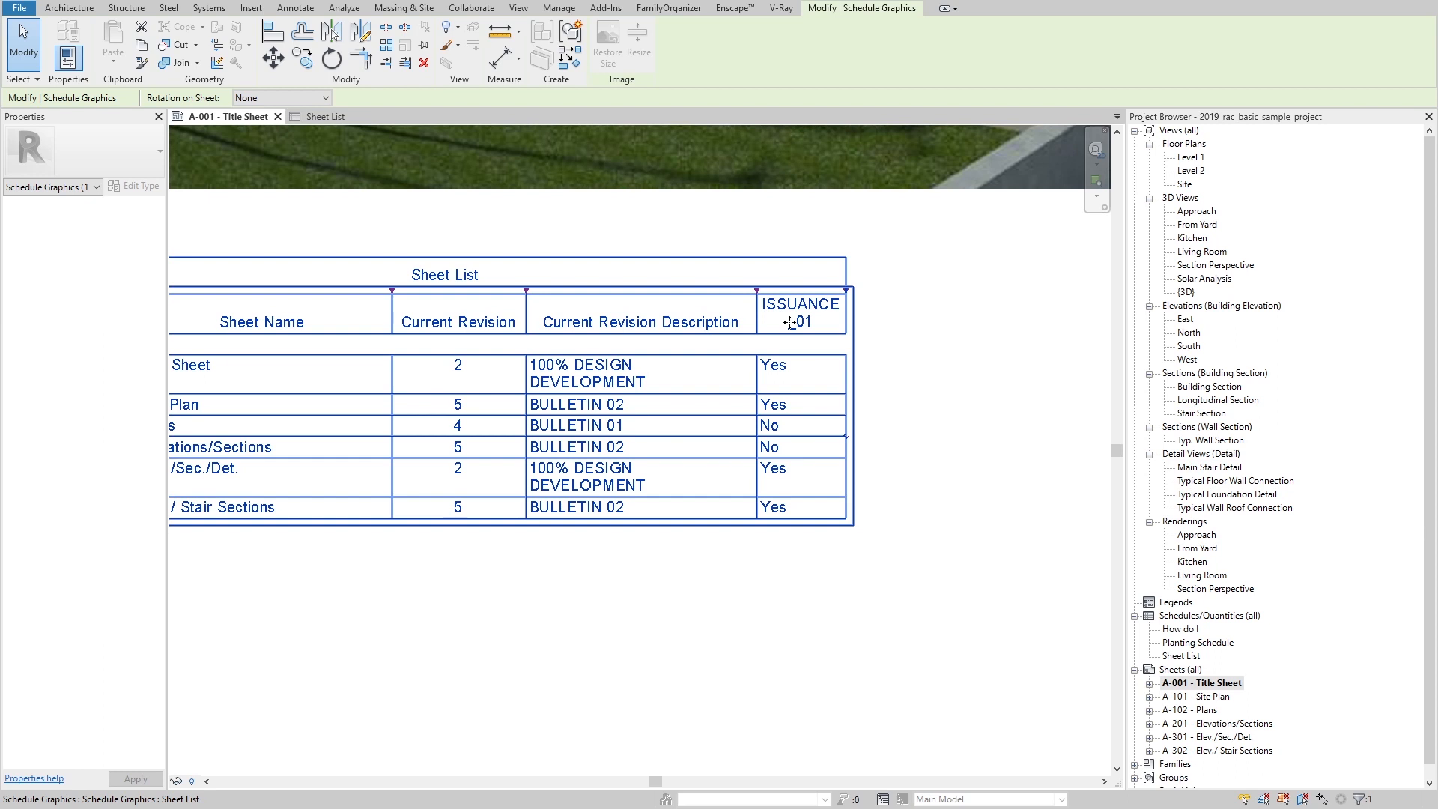
{"action": "key", "text": "Escape"}
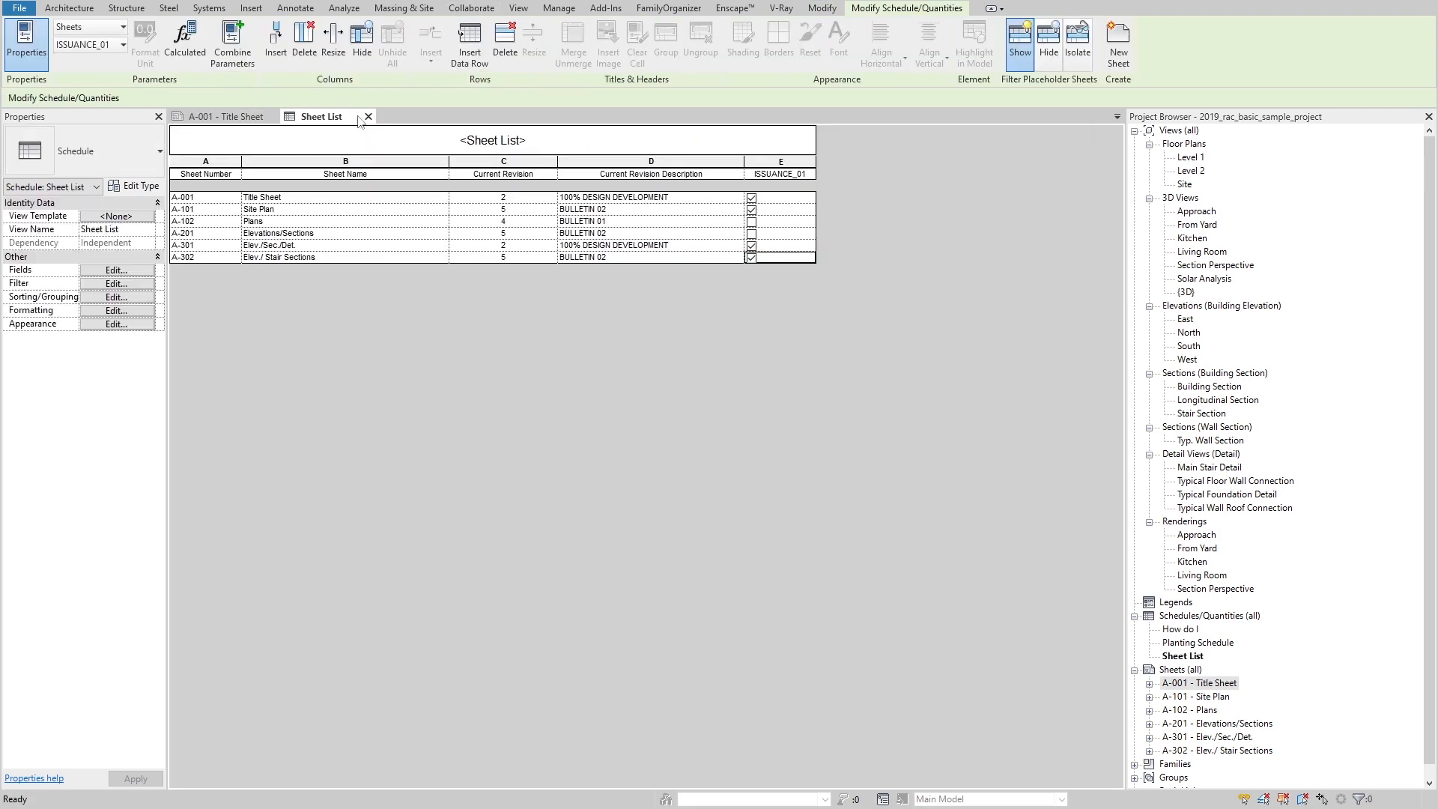
Step: Create the Yes/No shared parameter Issuance_02 with the Common discipline in the SHEET DATA group
{"action": "left_click", "coordinate": [556, 8]}
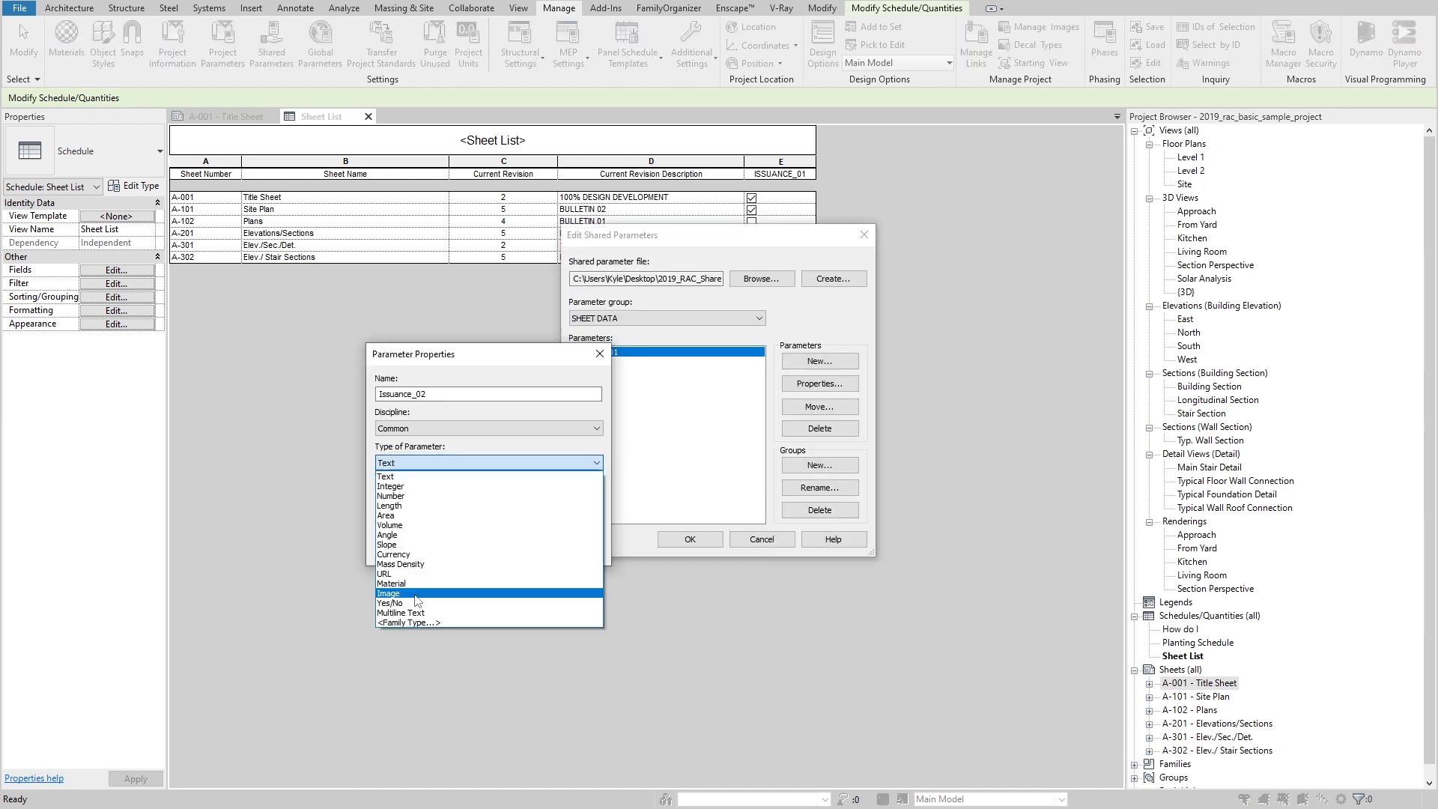
{"action": "left_click", "coordinate": [455, 465]}
{"action": "left_click", "coordinate": [495, 544]}
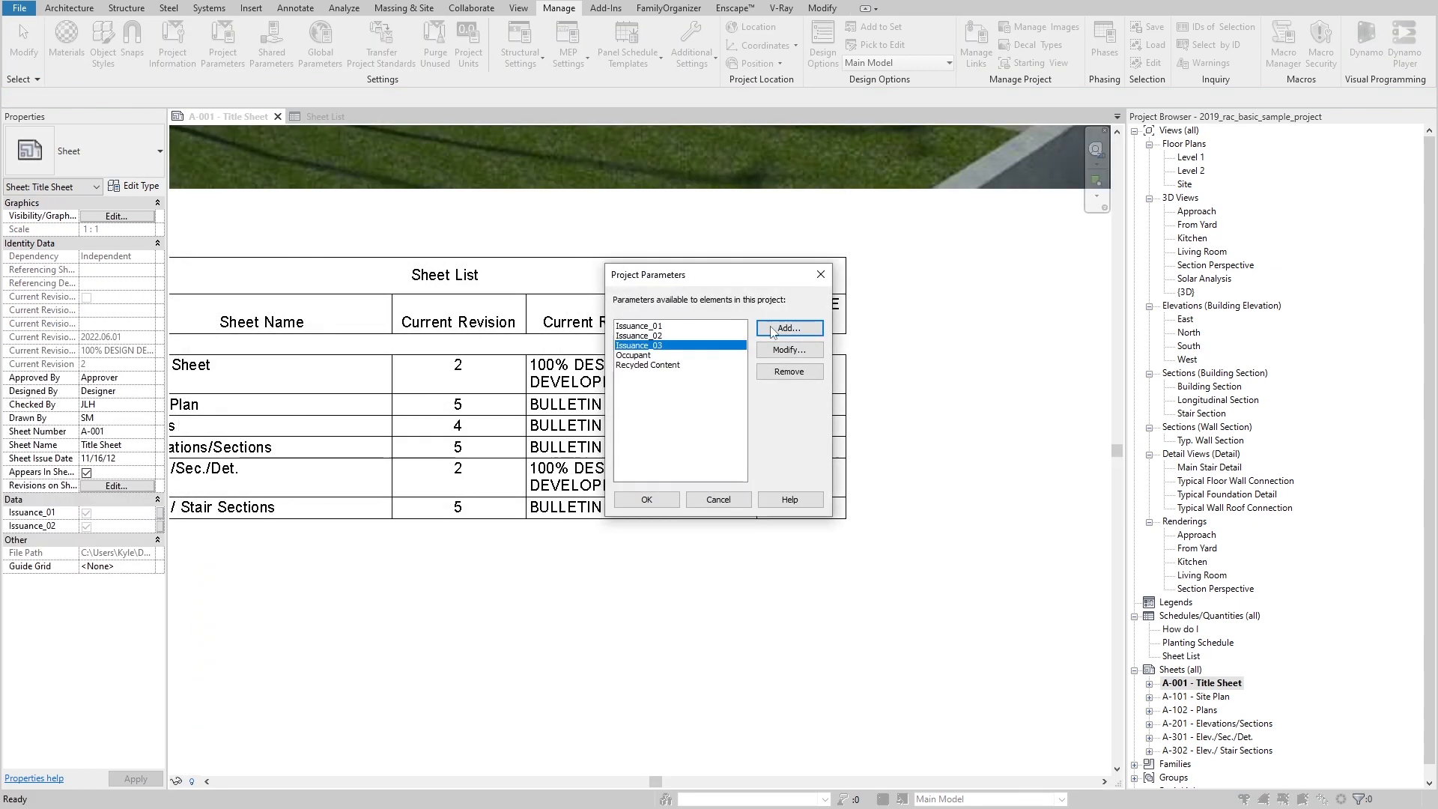
Step: Add the remaining shared issuance parameters, through Issuance_10, to the project for sheets under Data
{"action": "left_click", "coordinate": [788, 328]}
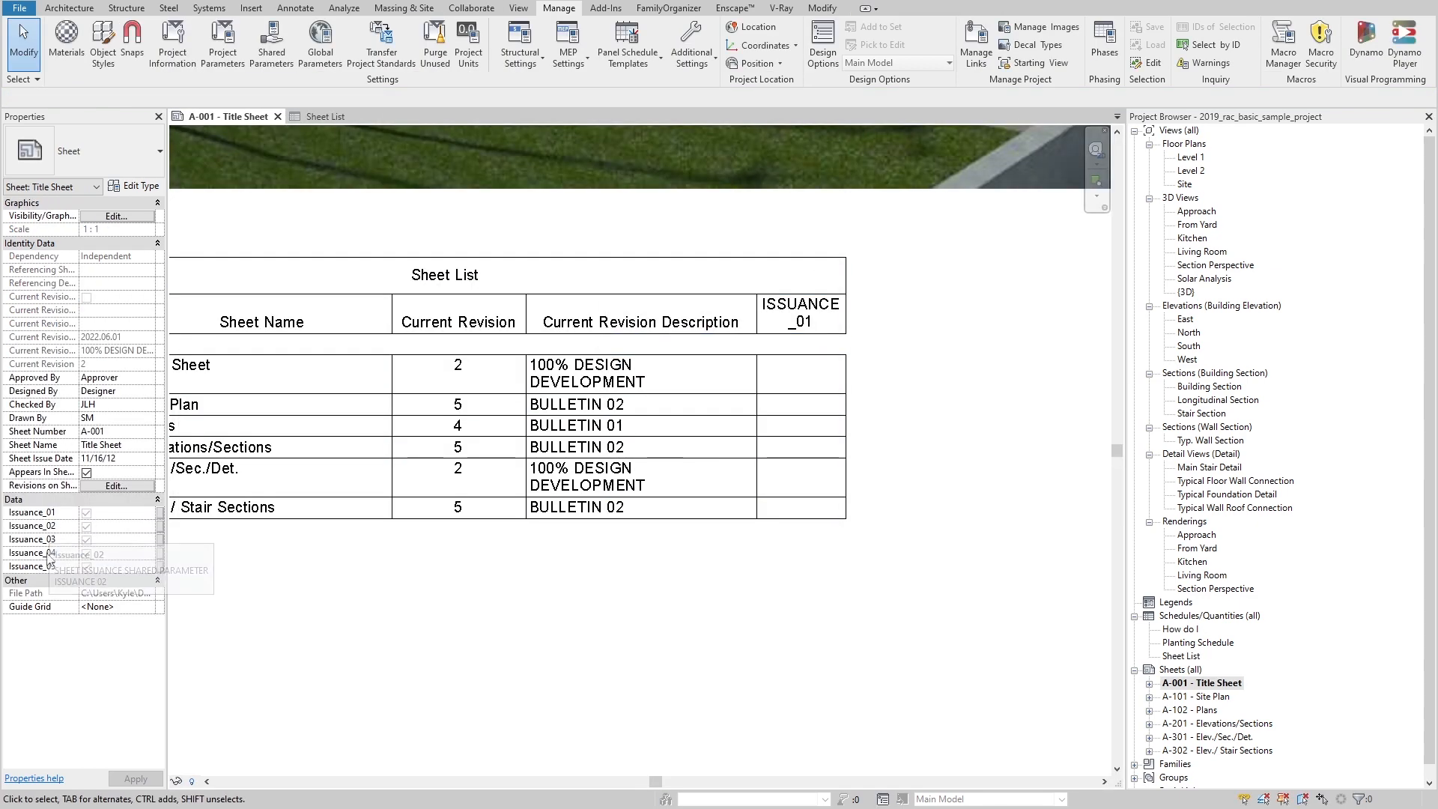
{"action": "left_click", "coordinate": [298, 448]}
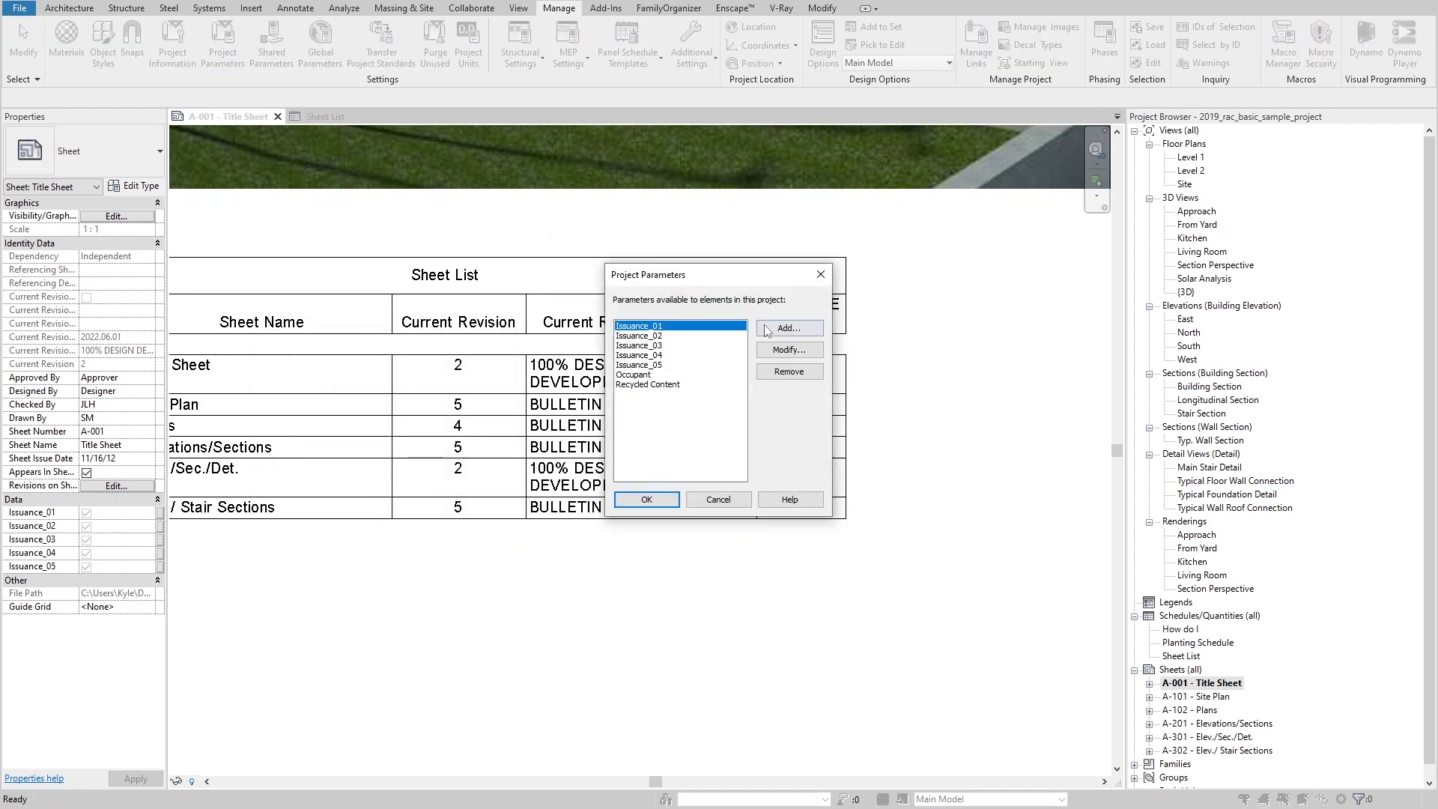
{"action": "left_click", "coordinate": [788, 328]}
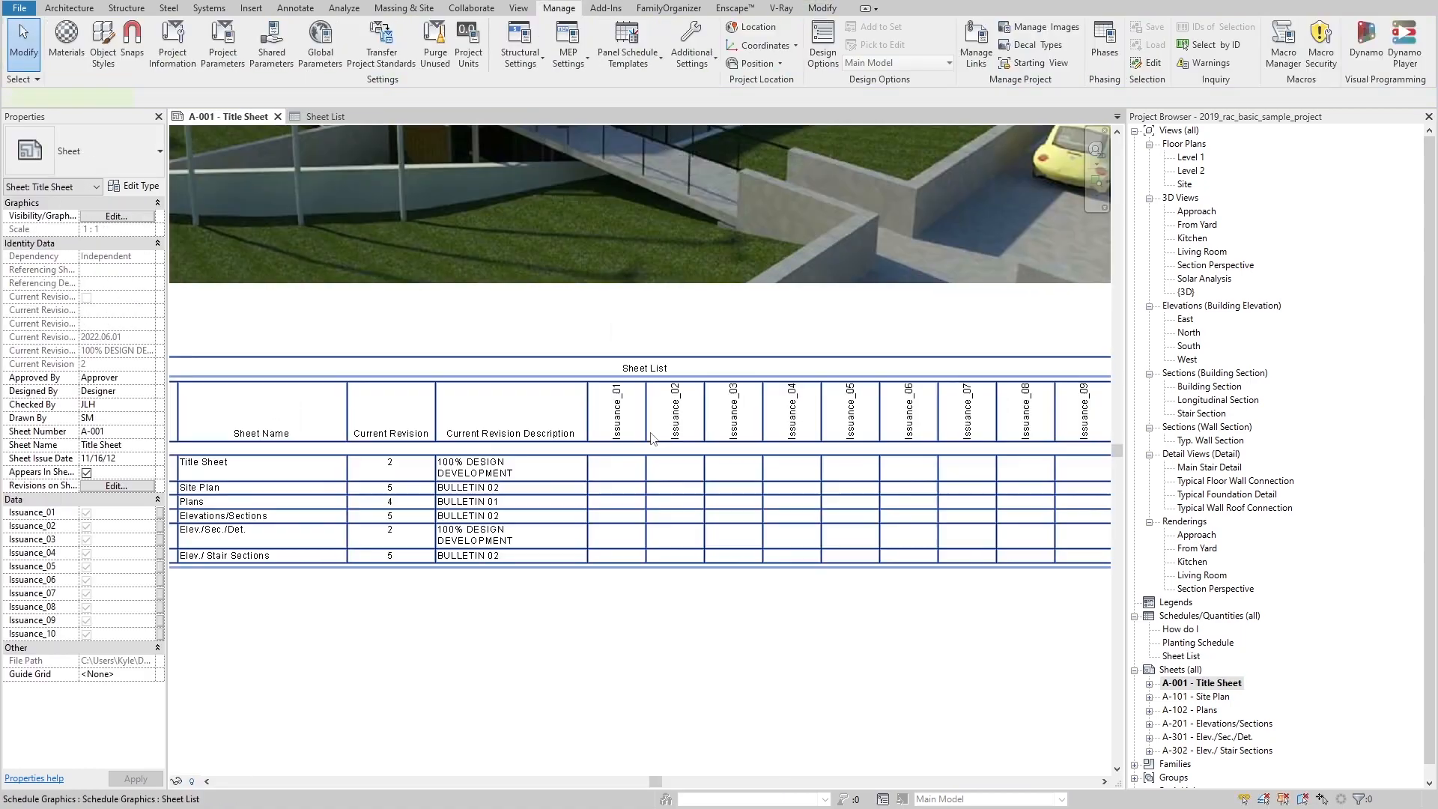
Step: Widen the Current Revision Description column of the placed sheet list so each description fits on one line
{"action": "left_click", "coordinate": [652, 438]}
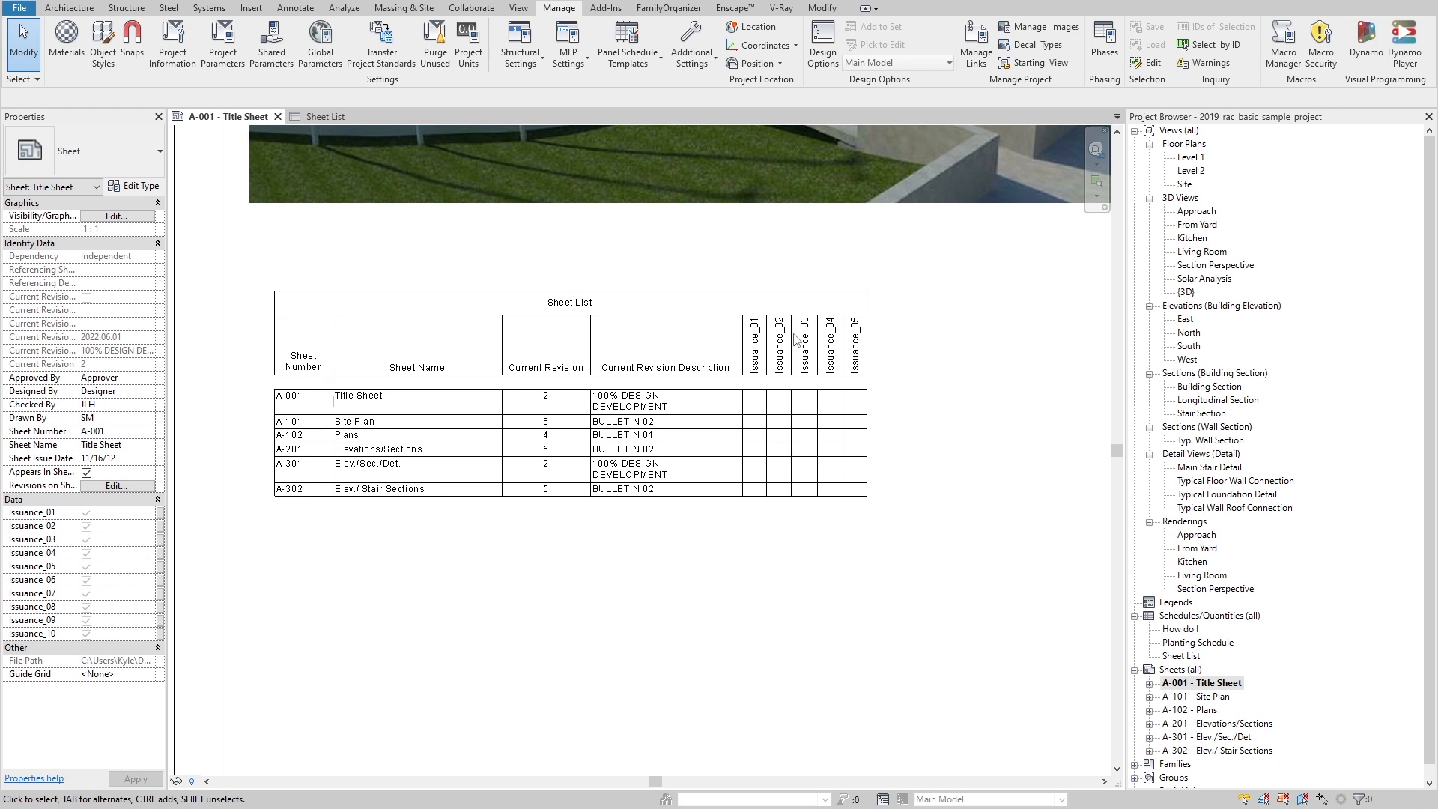
{"action": "left_click", "coordinate": [755, 315]}
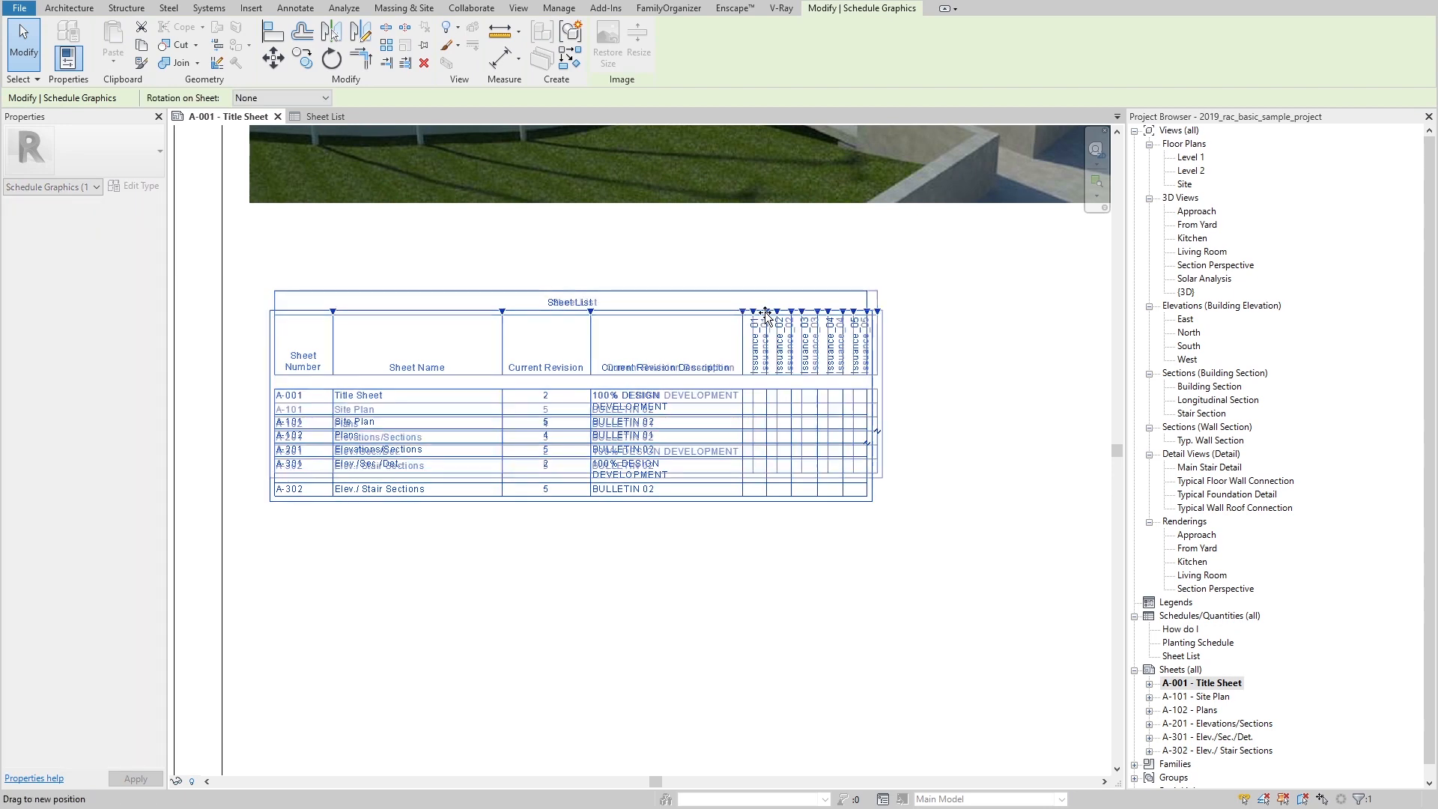
{"action": "left_click_drag", "start_coordinate": [744, 313], "coordinate": [774, 313]}
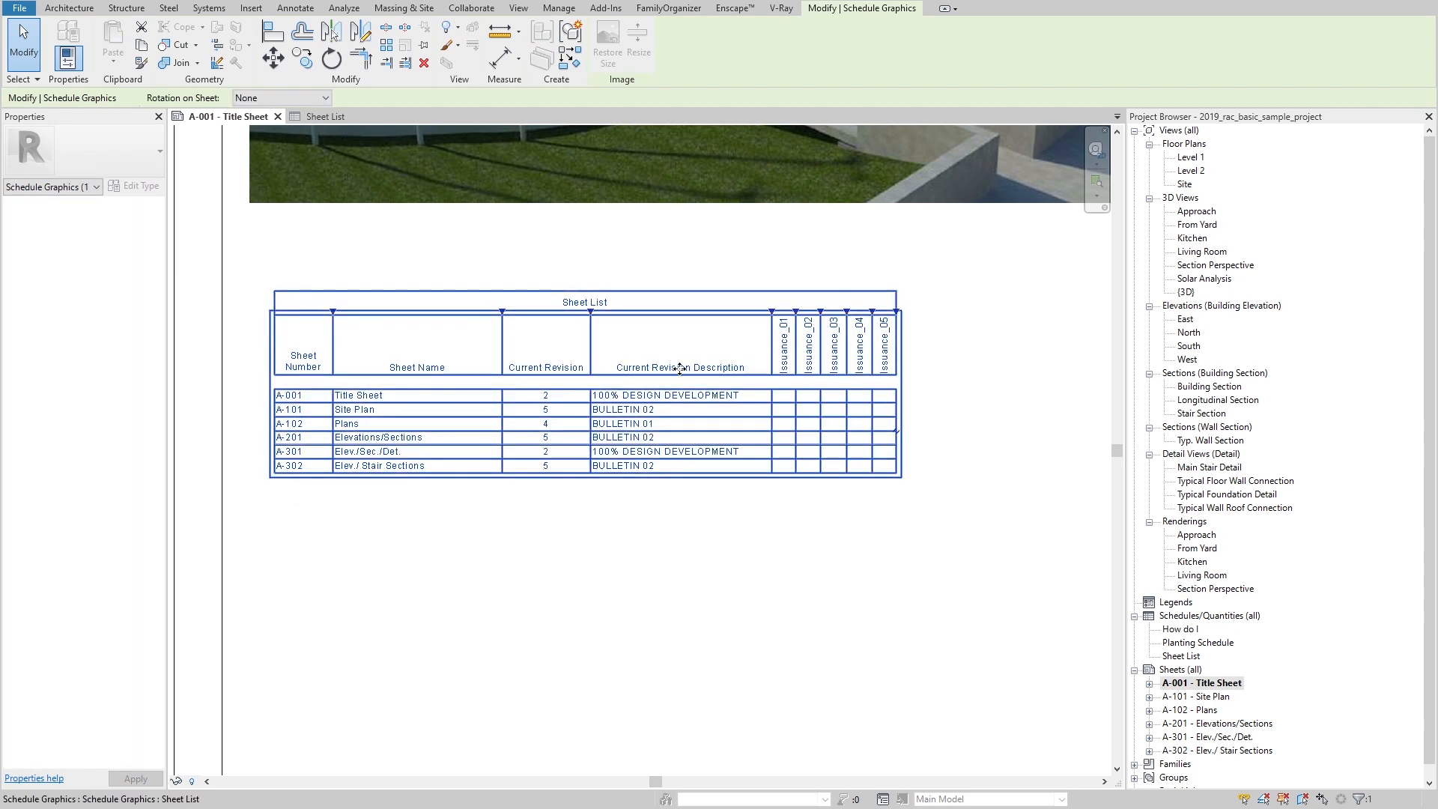
{"action": "scroll", "coordinate": [678, 369], "scroll_direction": "up", "scroll_amount": 4}
{"action": "left_click", "coordinate": [859, 667]}
{"action": "middle_click_drag", "start_coordinate": [794, 614], "coordinate": [749, 618]}
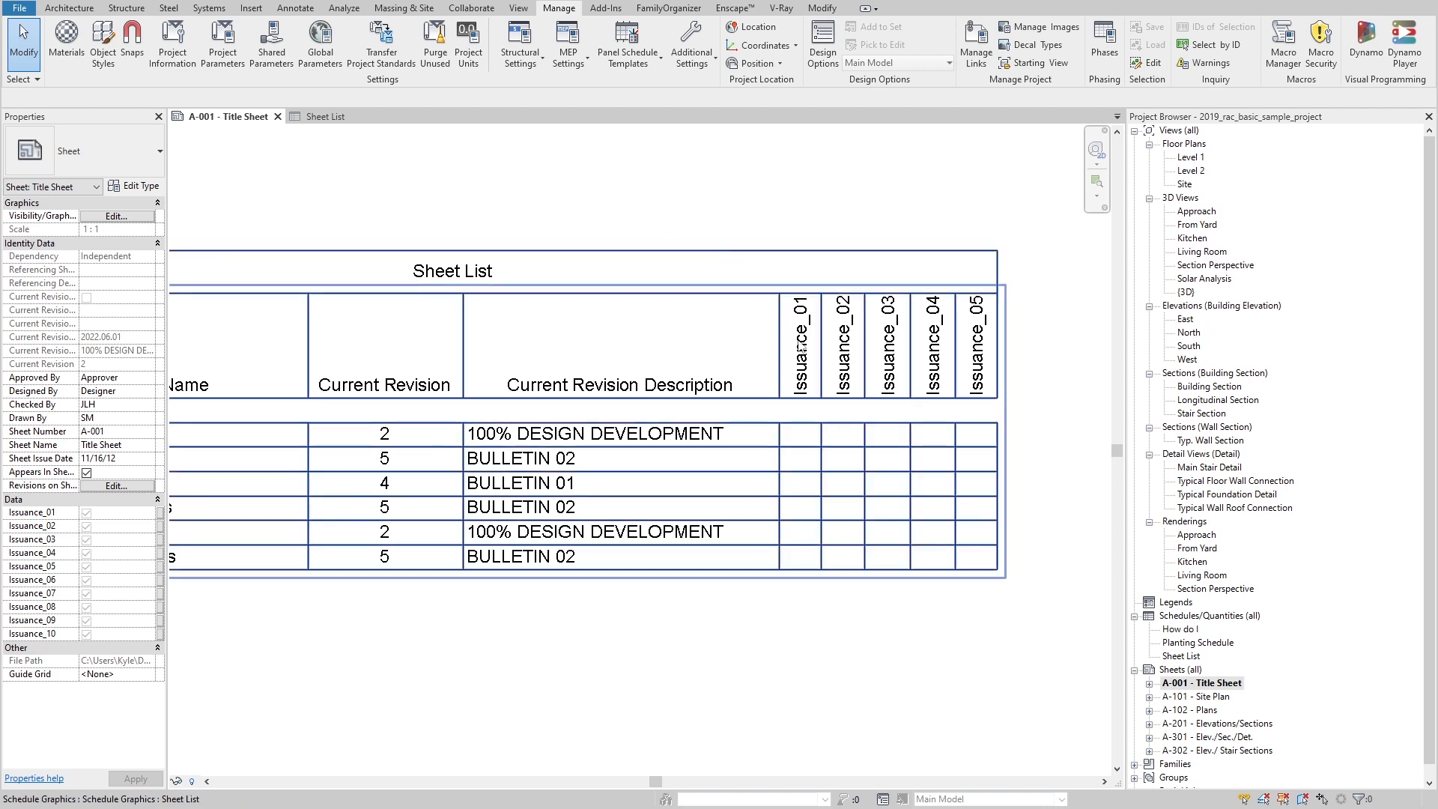
Step: Open the sheet list schedule from the title sheet and open the Issuance_01 column heading for editing
{"action": "left_click", "coordinate": [926, 393]}
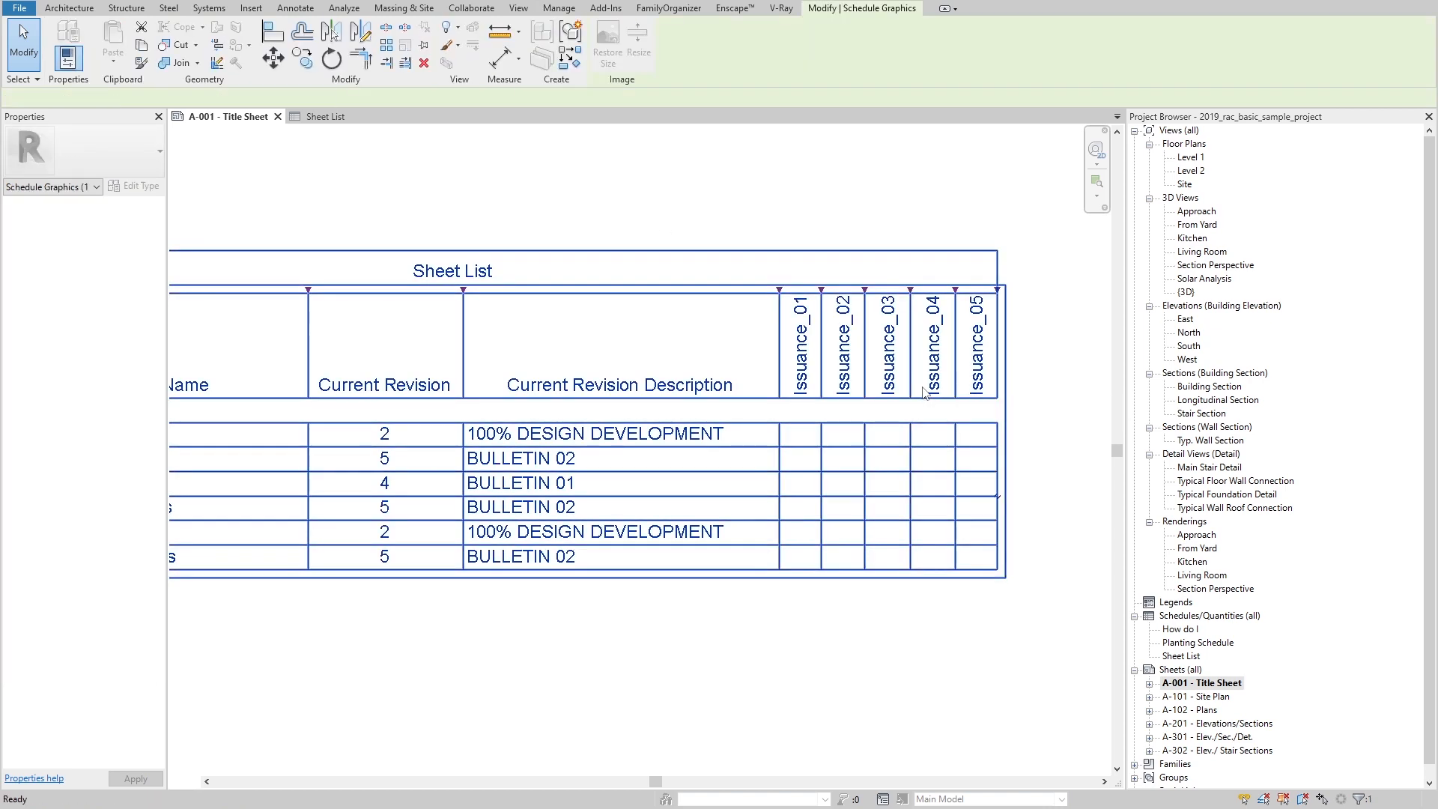
{"action": "double_click", "coordinate": [927, 393]}
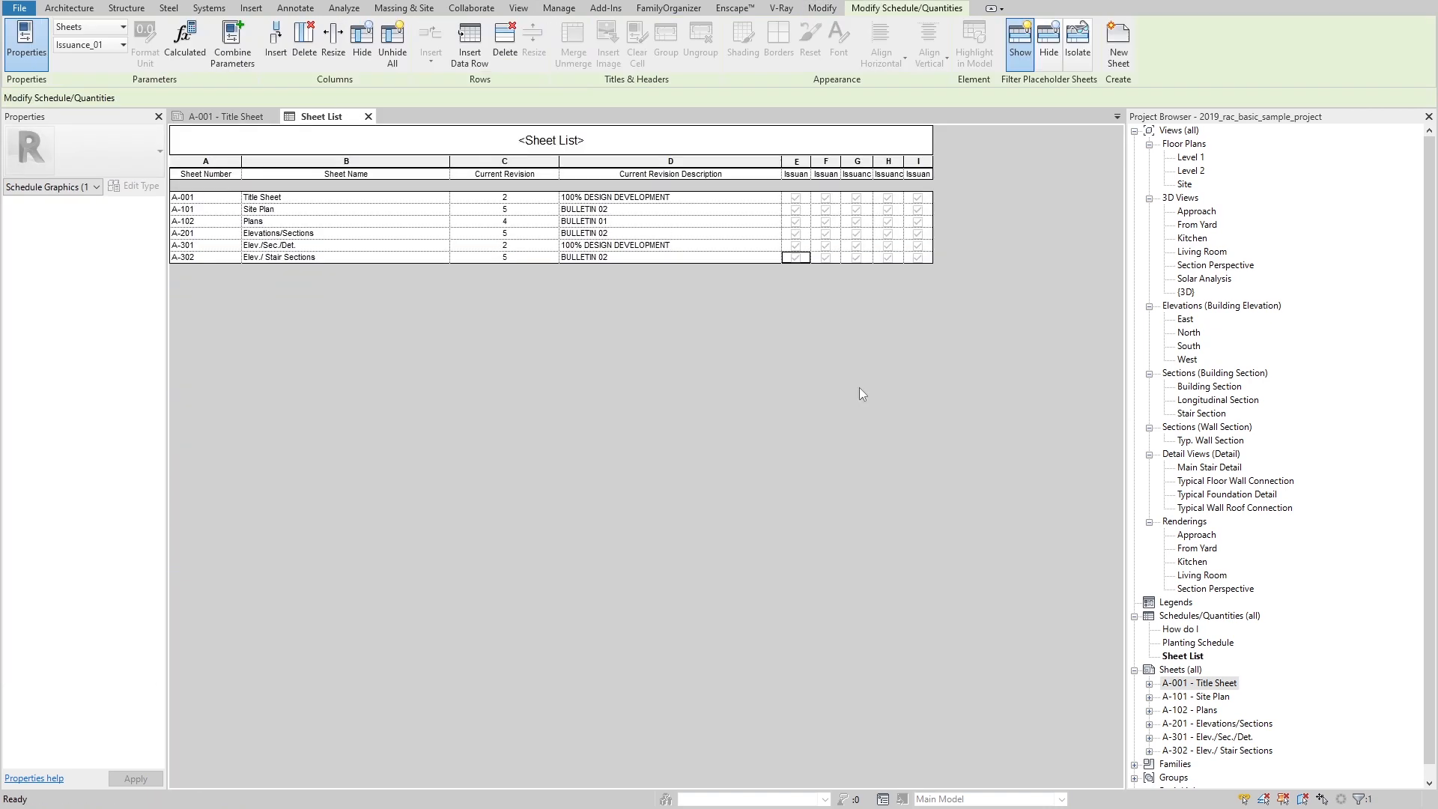
{"action": "left_click", "coordinate": [791, 178]}
{"action": "left_click", "coordinate": [791, 179]}
{"action": "double_click", "coordinate": [798, 175]}
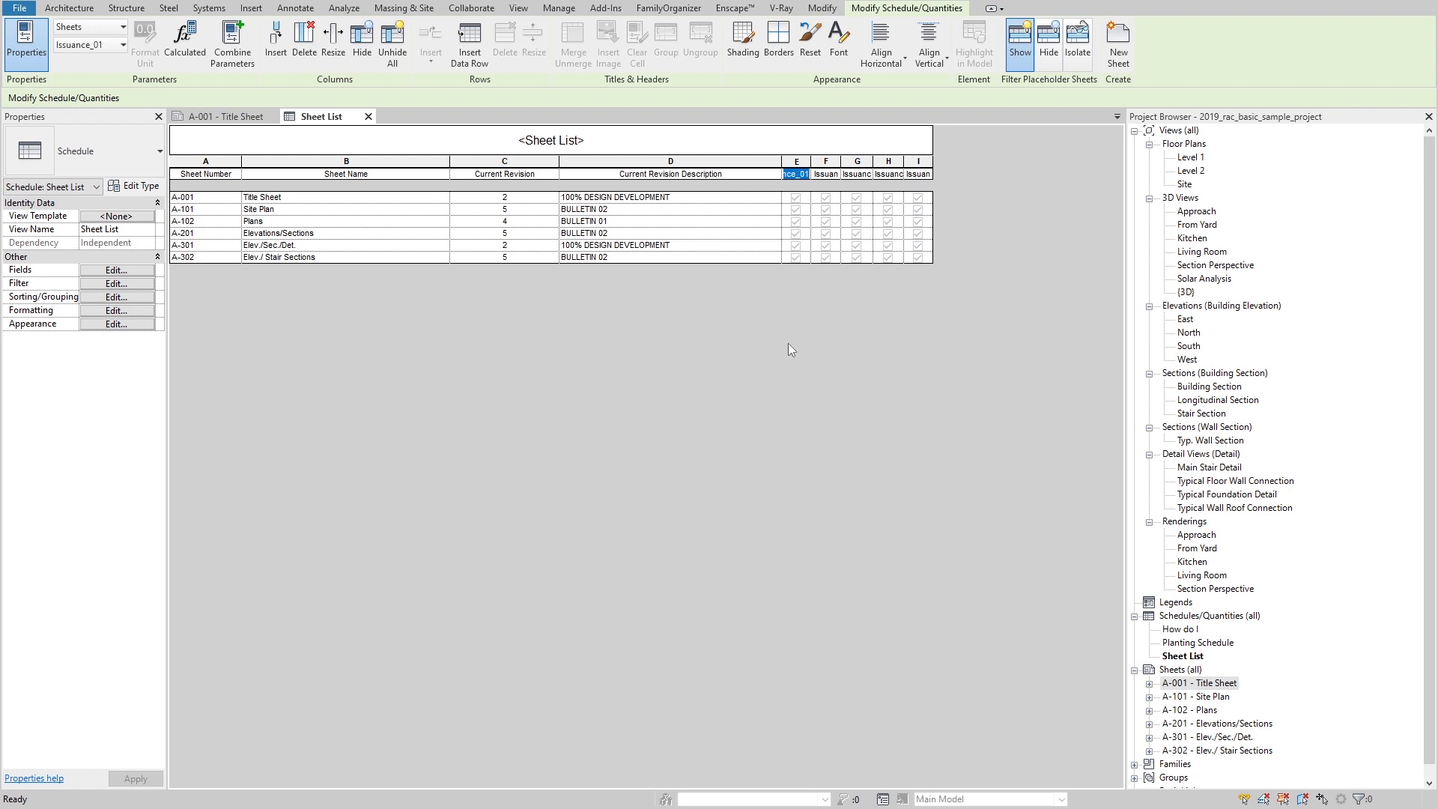
{"action": "left_click", "coordinate": [137, 271]}
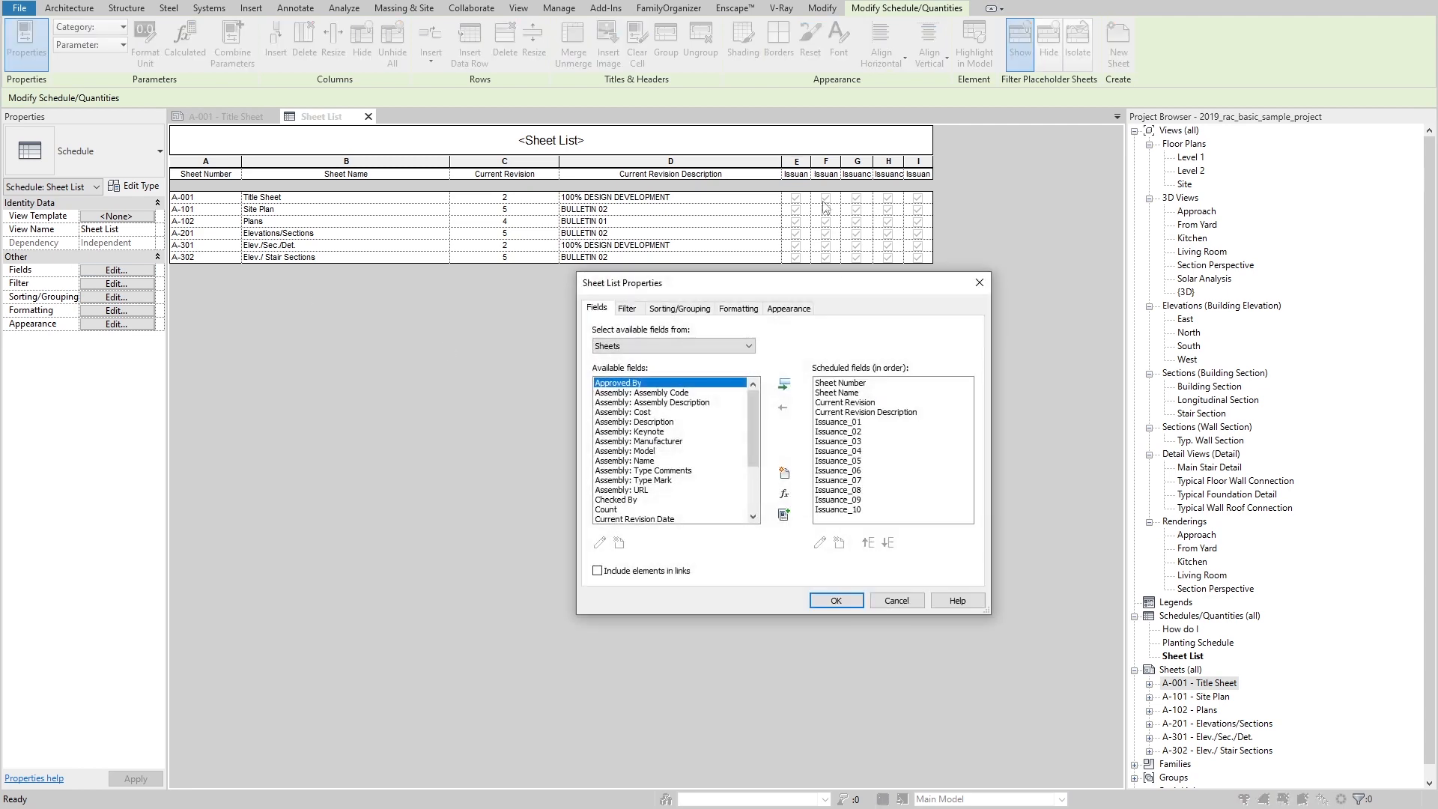
{"action": "left_click", "coordinate": [737, 310]}
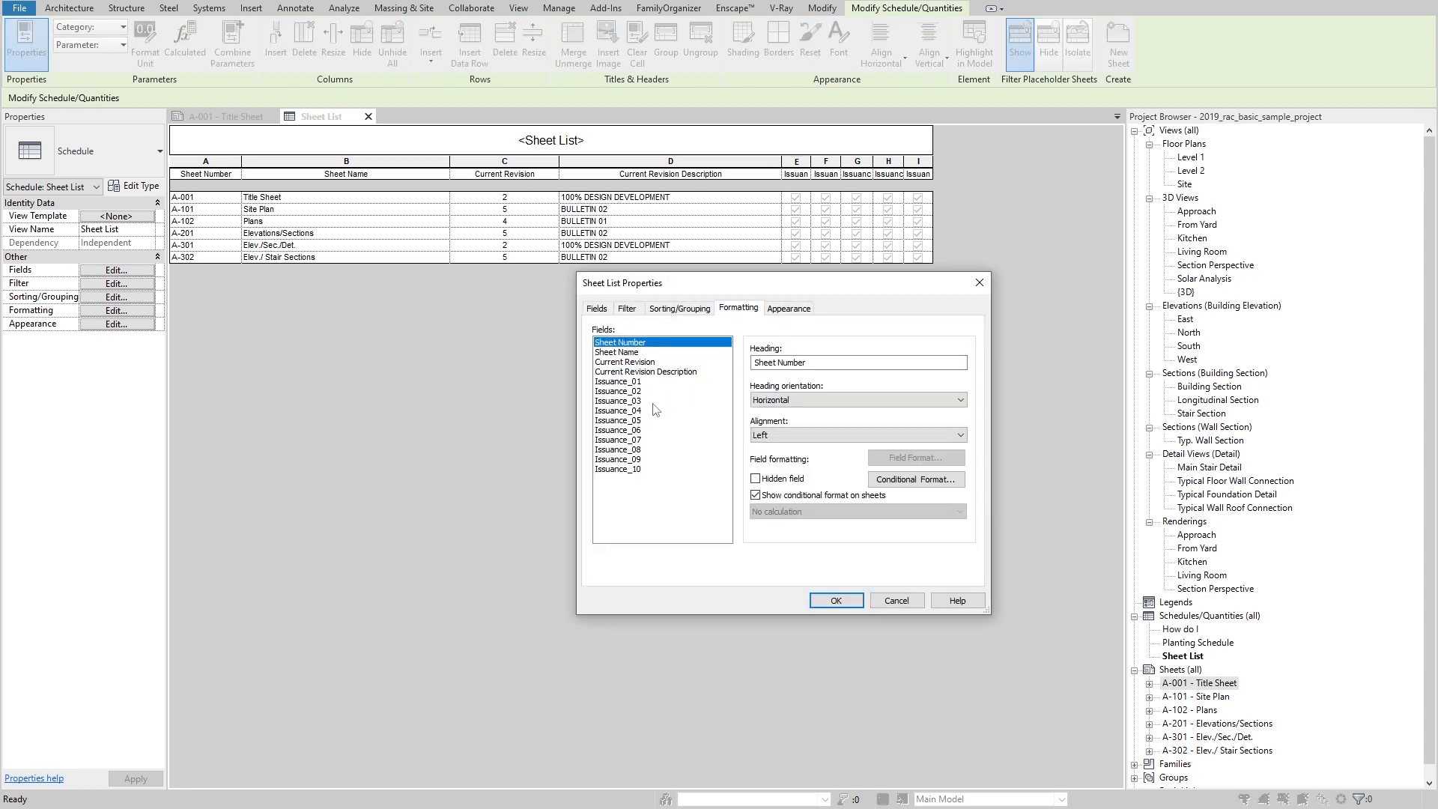
{"action": "left_click", "coordinate": [638, 382]}
{"action": "left_click_drag", "start_coordinate": [852, 364], "coordinate": [584, 359]}
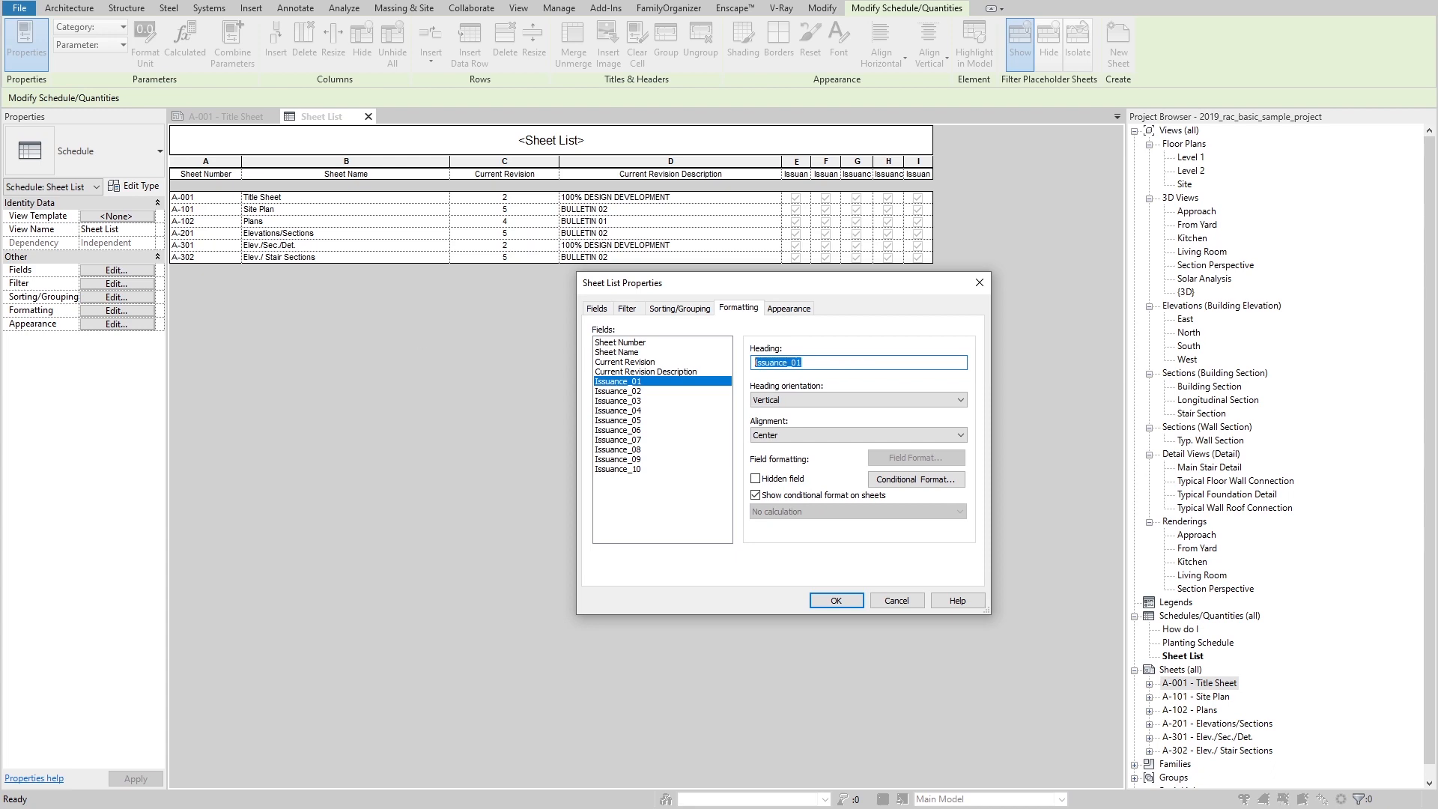
{"action": "key", "text": "alt+Tab"}
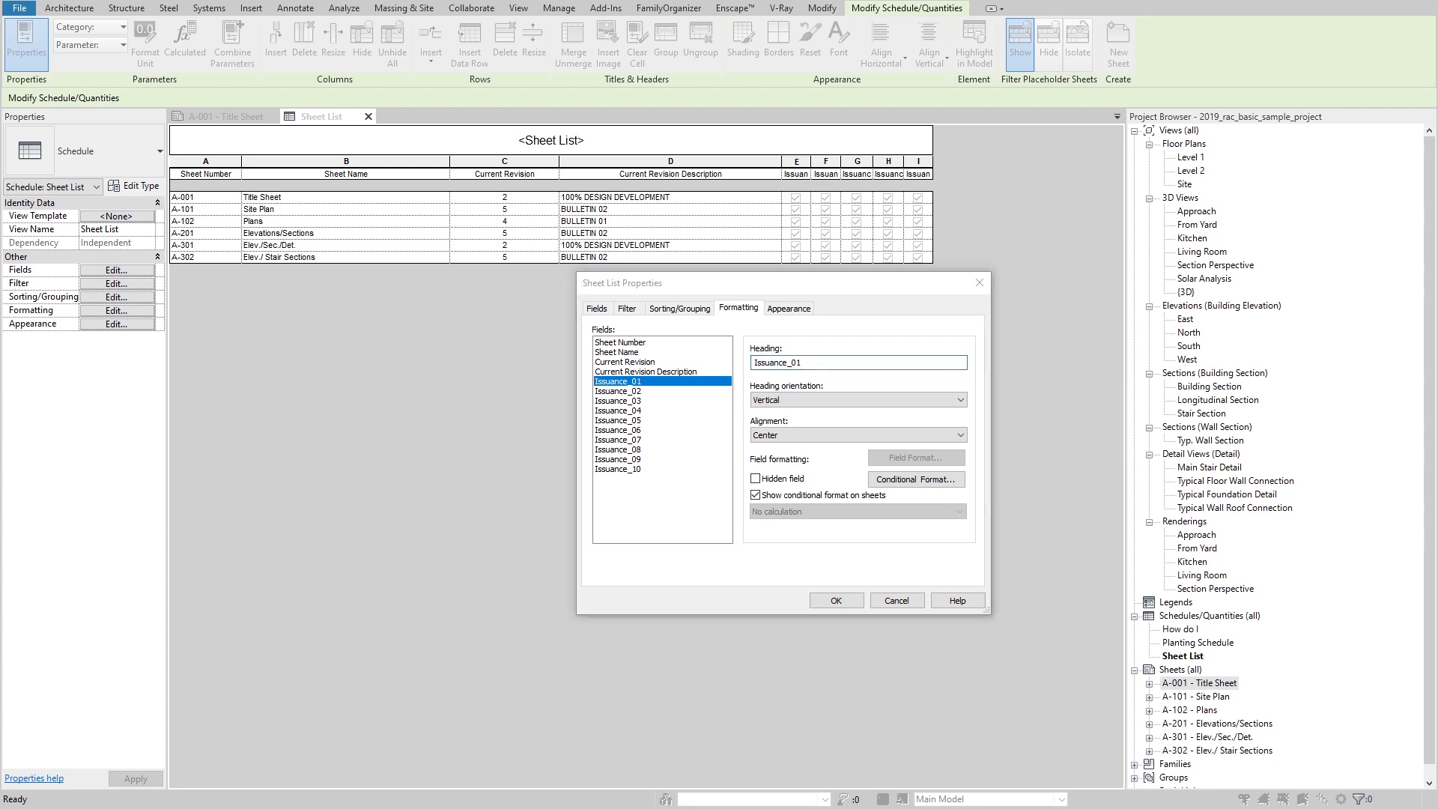
{"action": "left_click", "coordinate": [896, 600]}
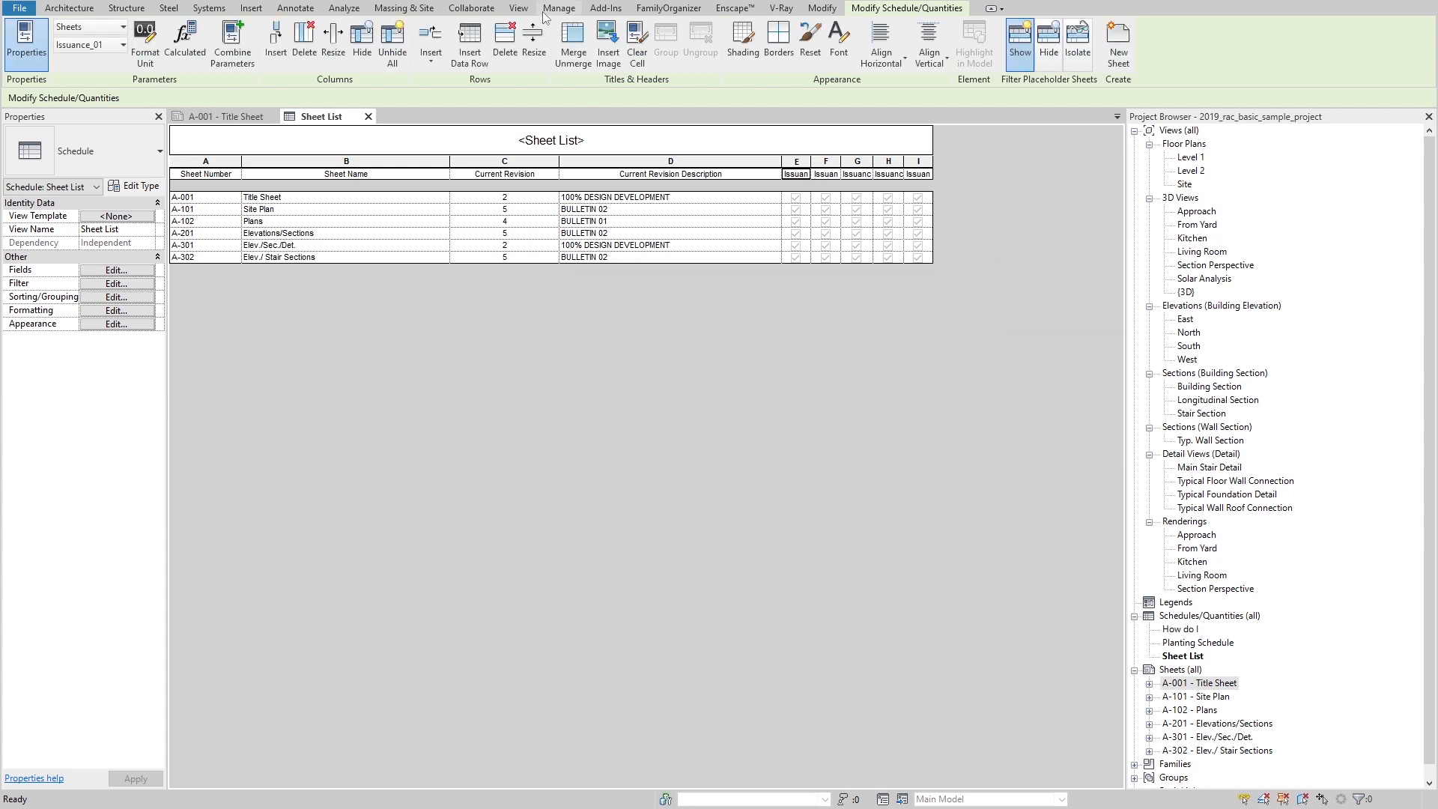
Step: Copy the 100% SCHEMATIC DESIGN description from the first revision in the project's Sheet Issues/Revisions list
{"action": "left_click", "coordinate": [518, 9]}
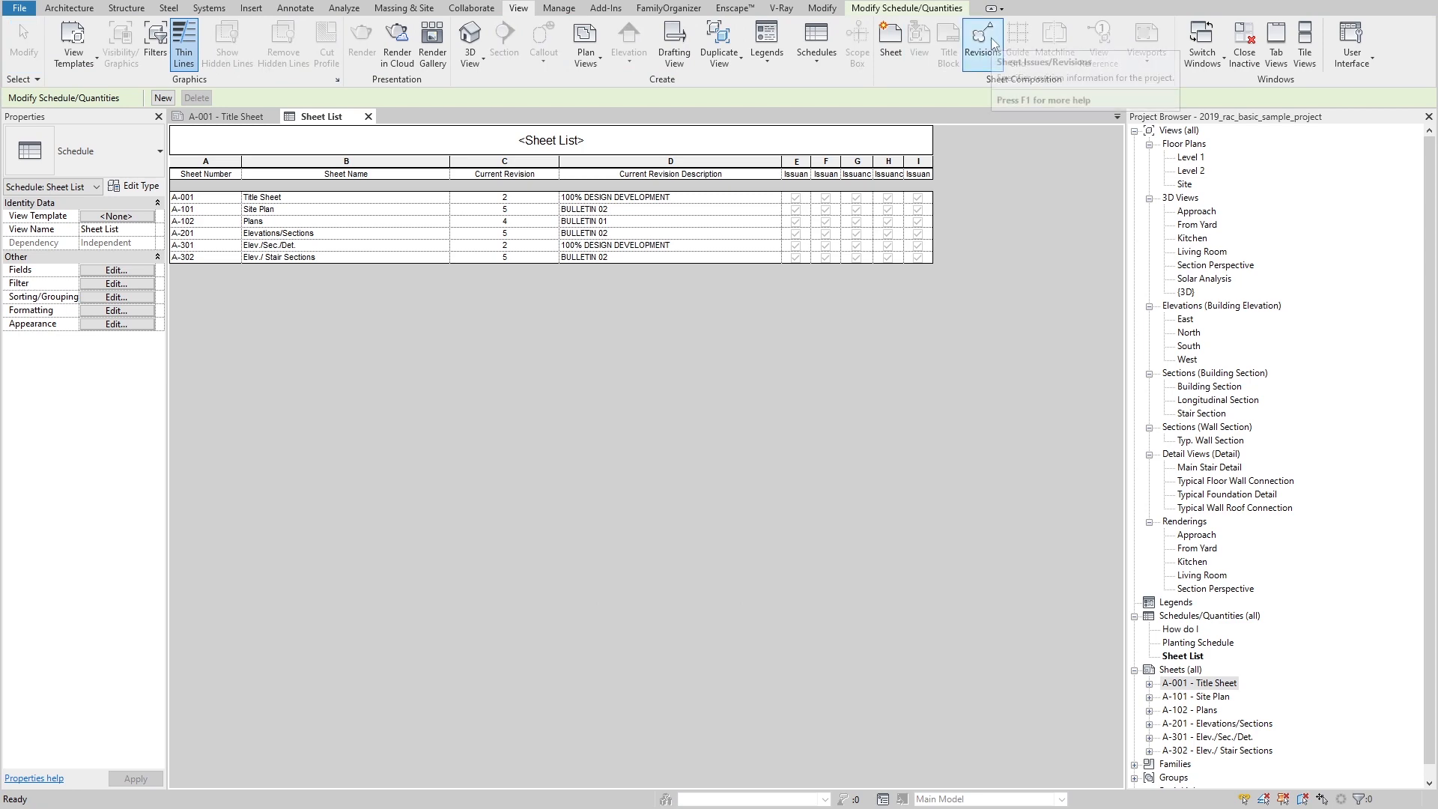
{"action": "left_click", "coordinate": [983, 39]}
{"action": "left_click_drag", "start_coordinate": [868, 226], "coordinate": [583, 308]}
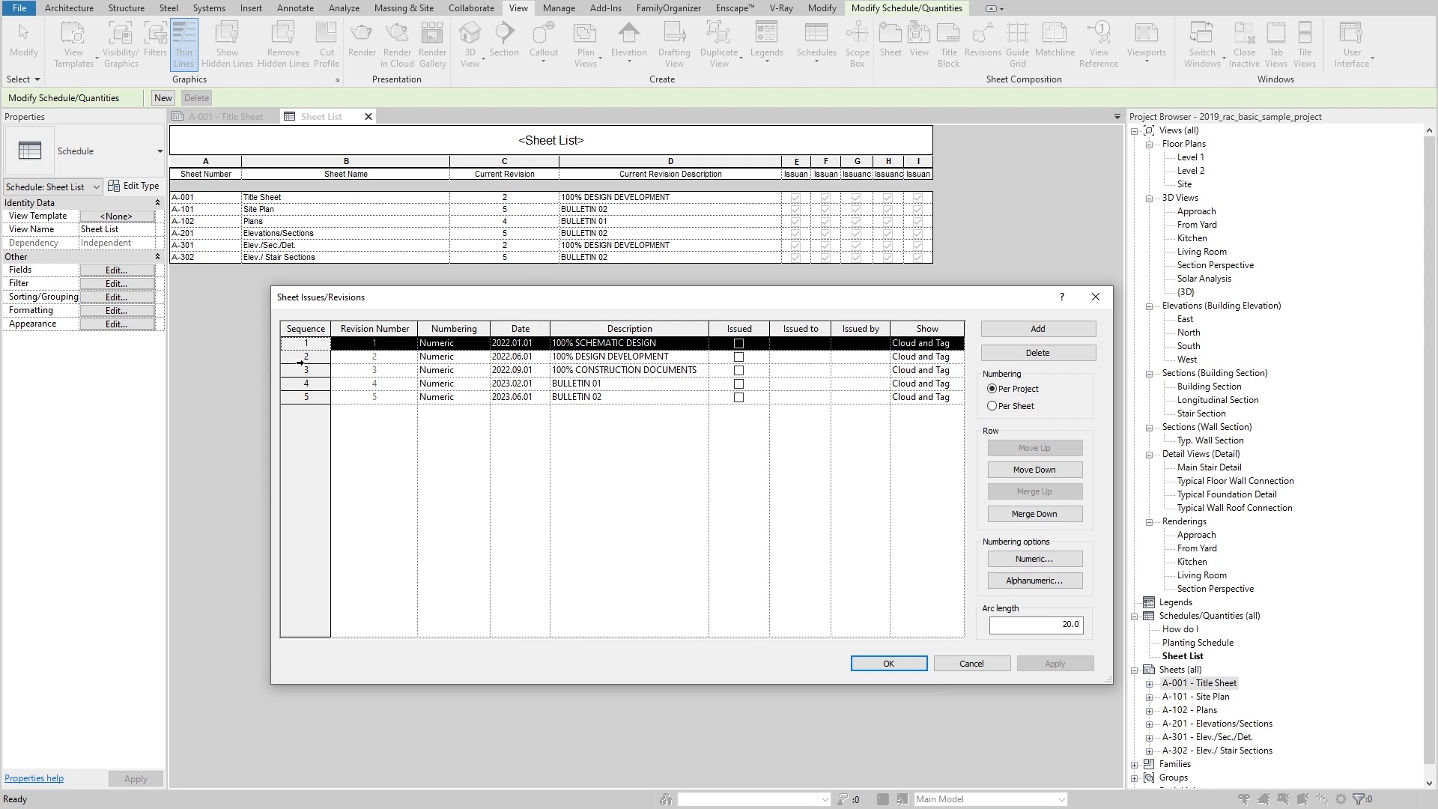
{"action": "left_click", "coordinate": [302, 357]}
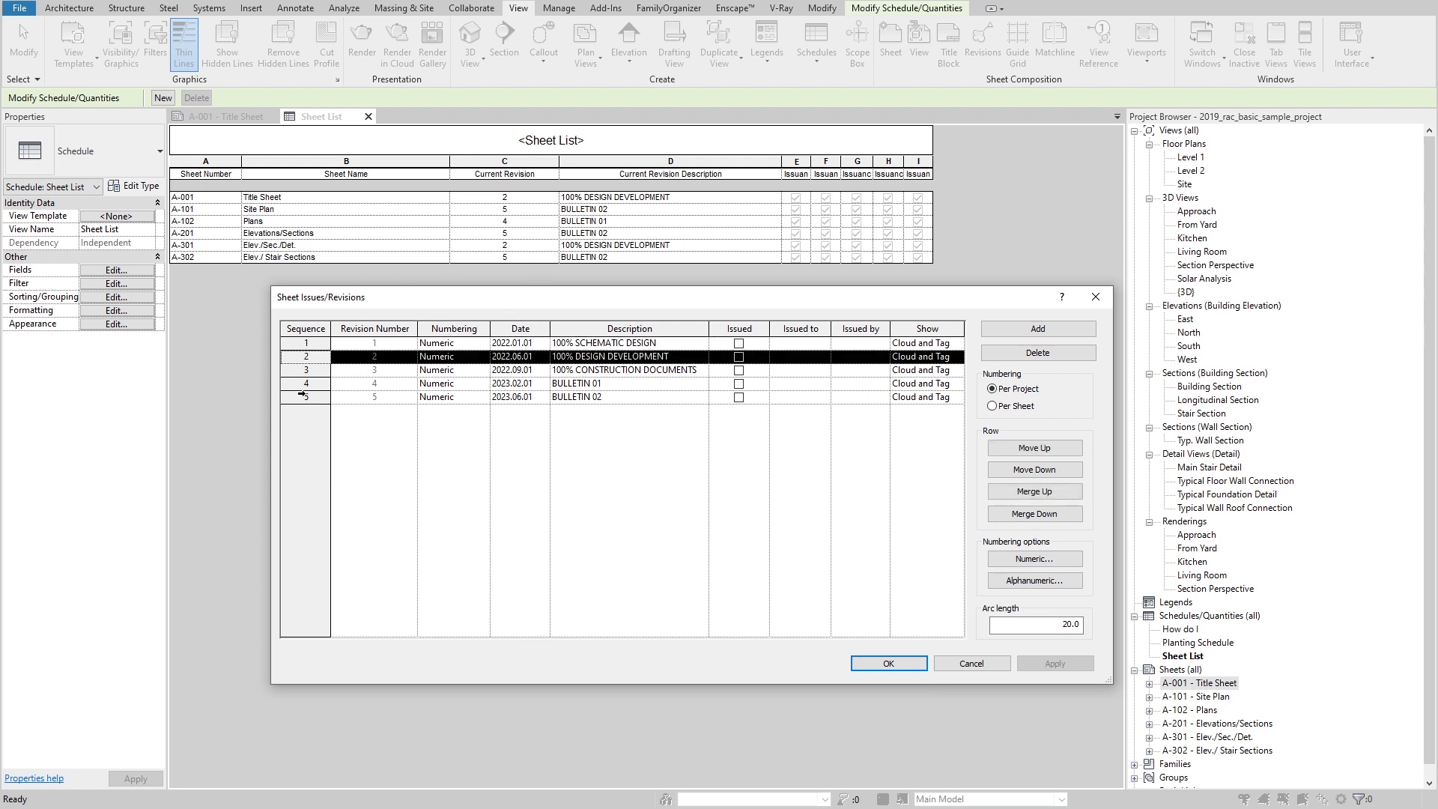
{"action": "left_click", "coordinate": [302, 385]}
{"action": "left_click", "coordinate": [299, 371]}
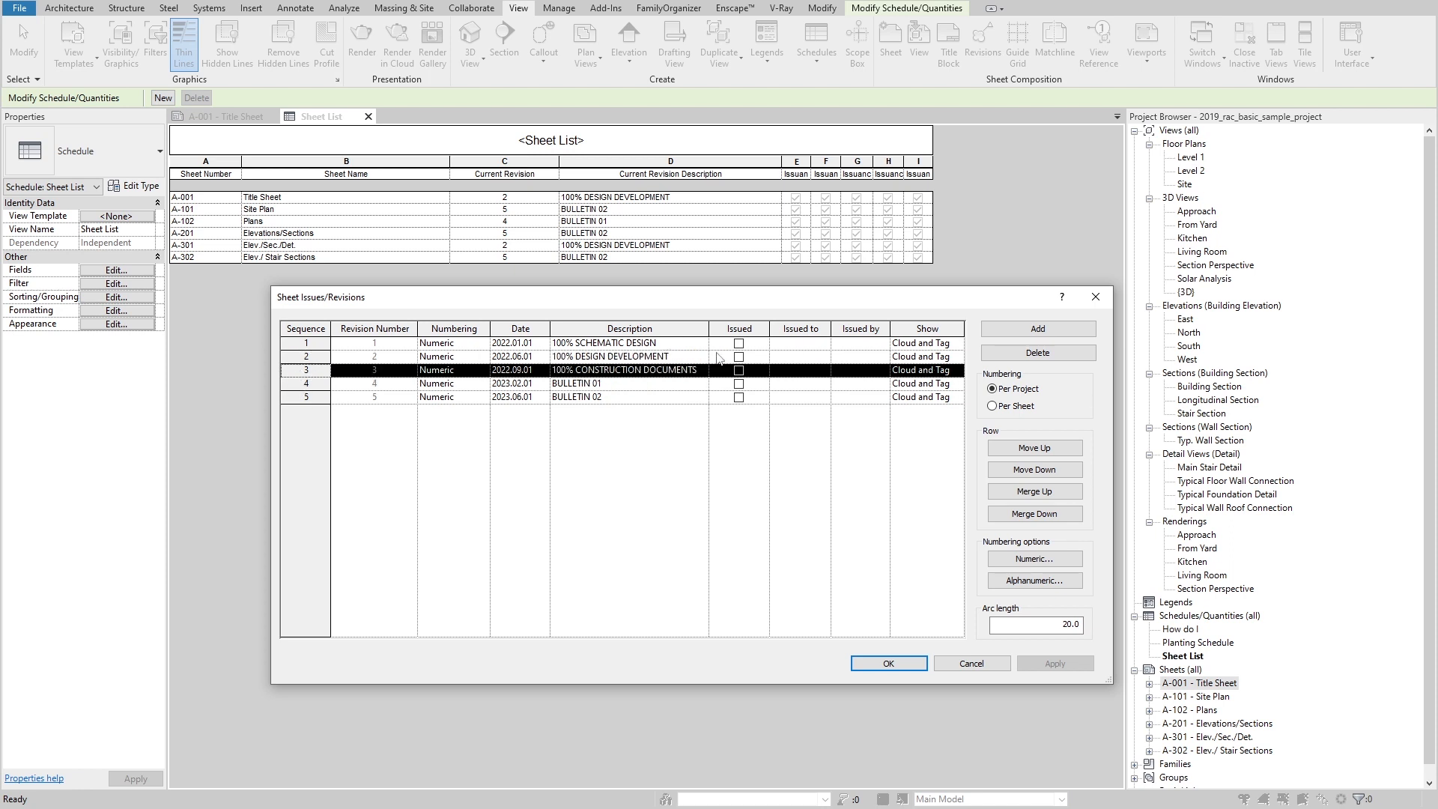
{"action": "left_click", "coordinate": [688, 345]}
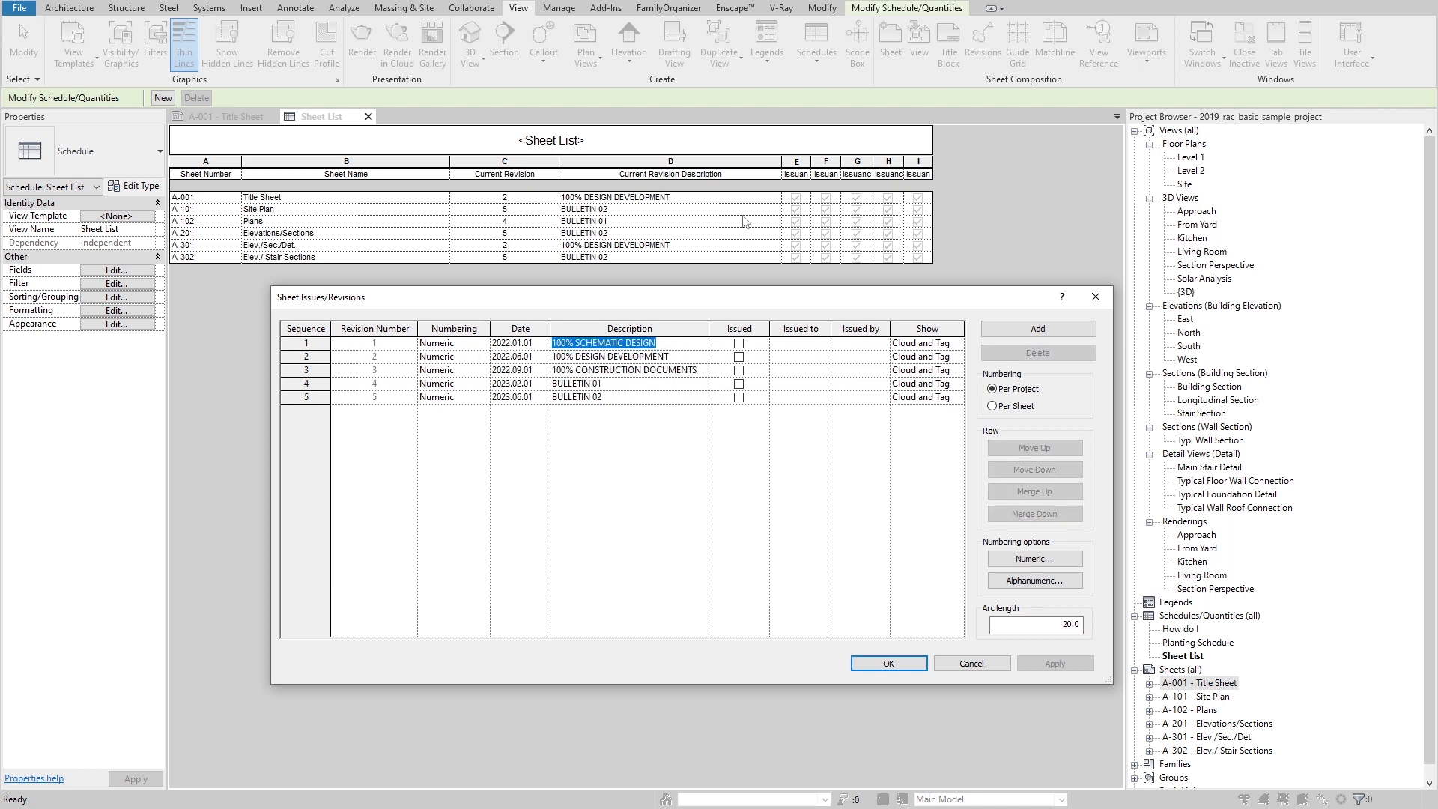
Step: Set the Issuance_01 column heading to 100% SCHEMATIC DESIGN and check it on the title sheet
{"action": "left_click", "coordinate": [798, 183]}
{"action": "key", "text": "Escape"}
{"action": "key", "text": "Escape"}
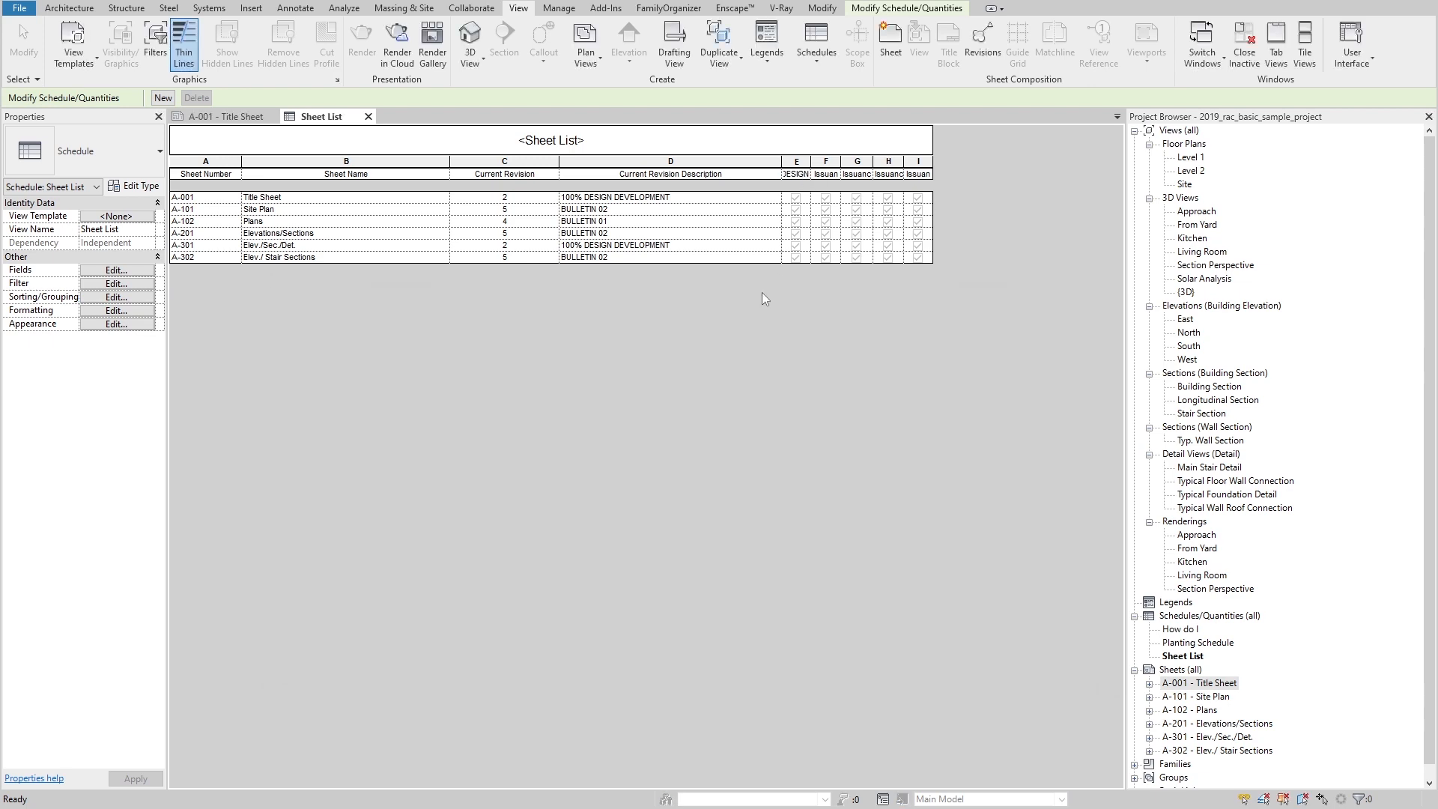
{"action": "left_click", "coordinate": [225, 116]}
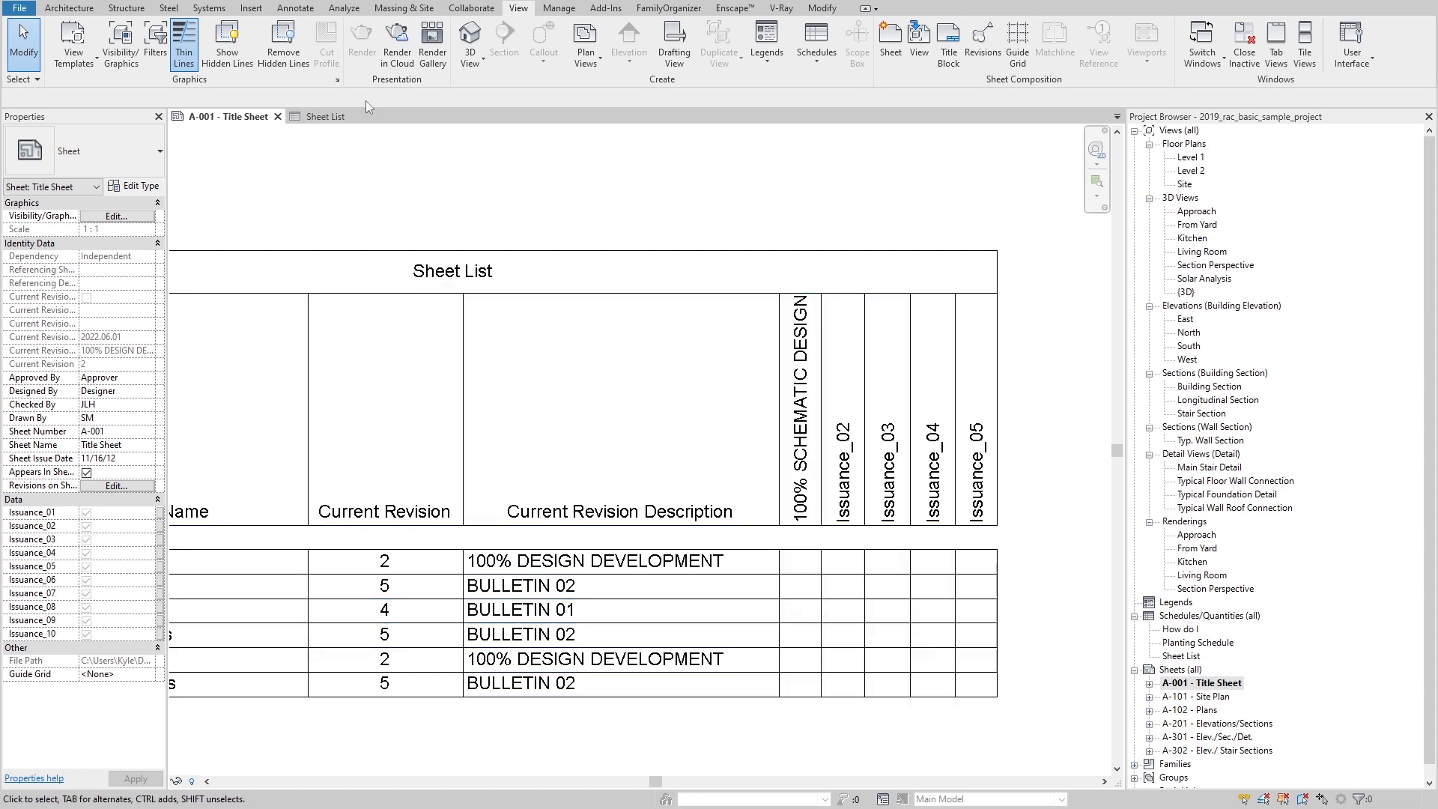
{"action": "left_click", "coordinate": [322, 117]}
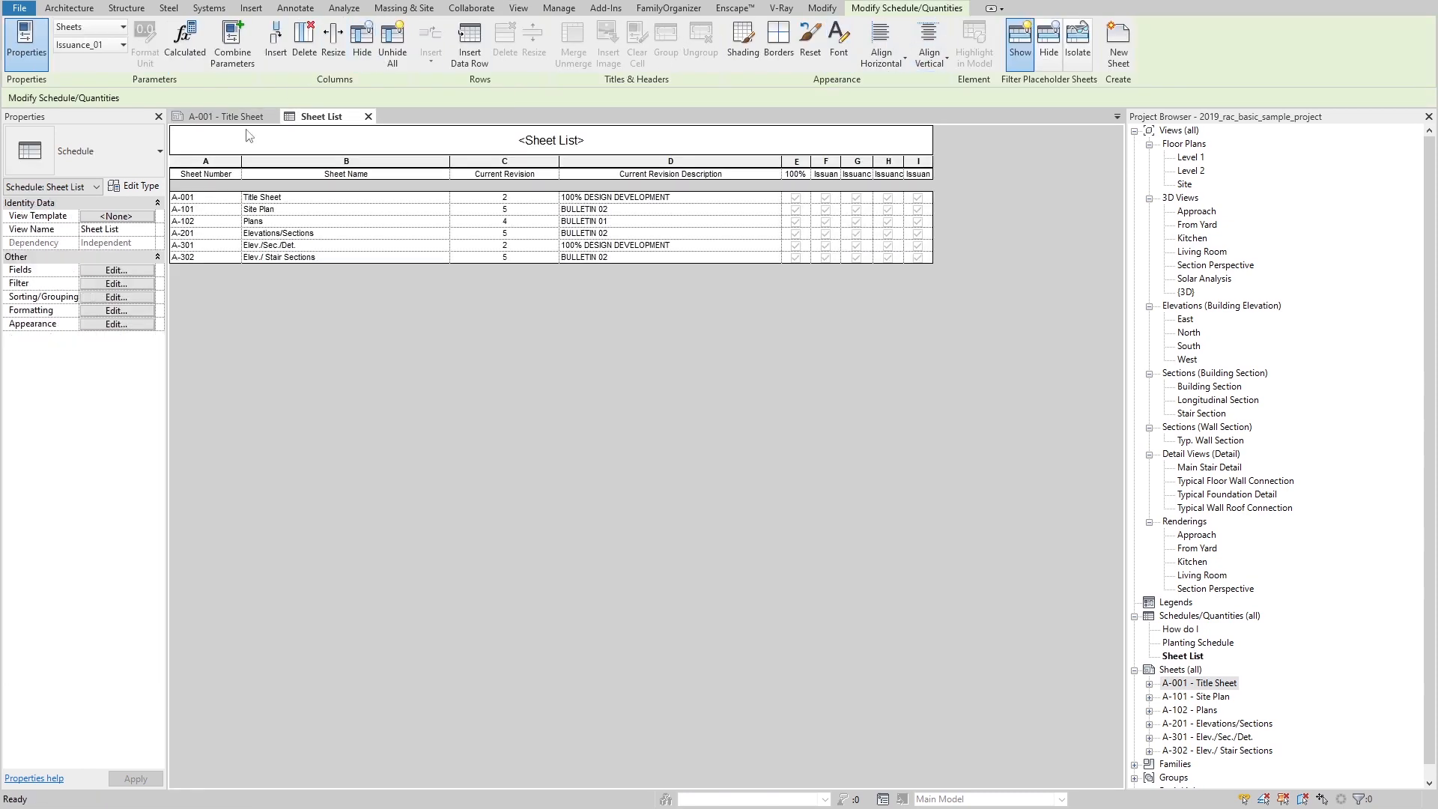
{"action": "left_click", "coordinate": [225, 116]}
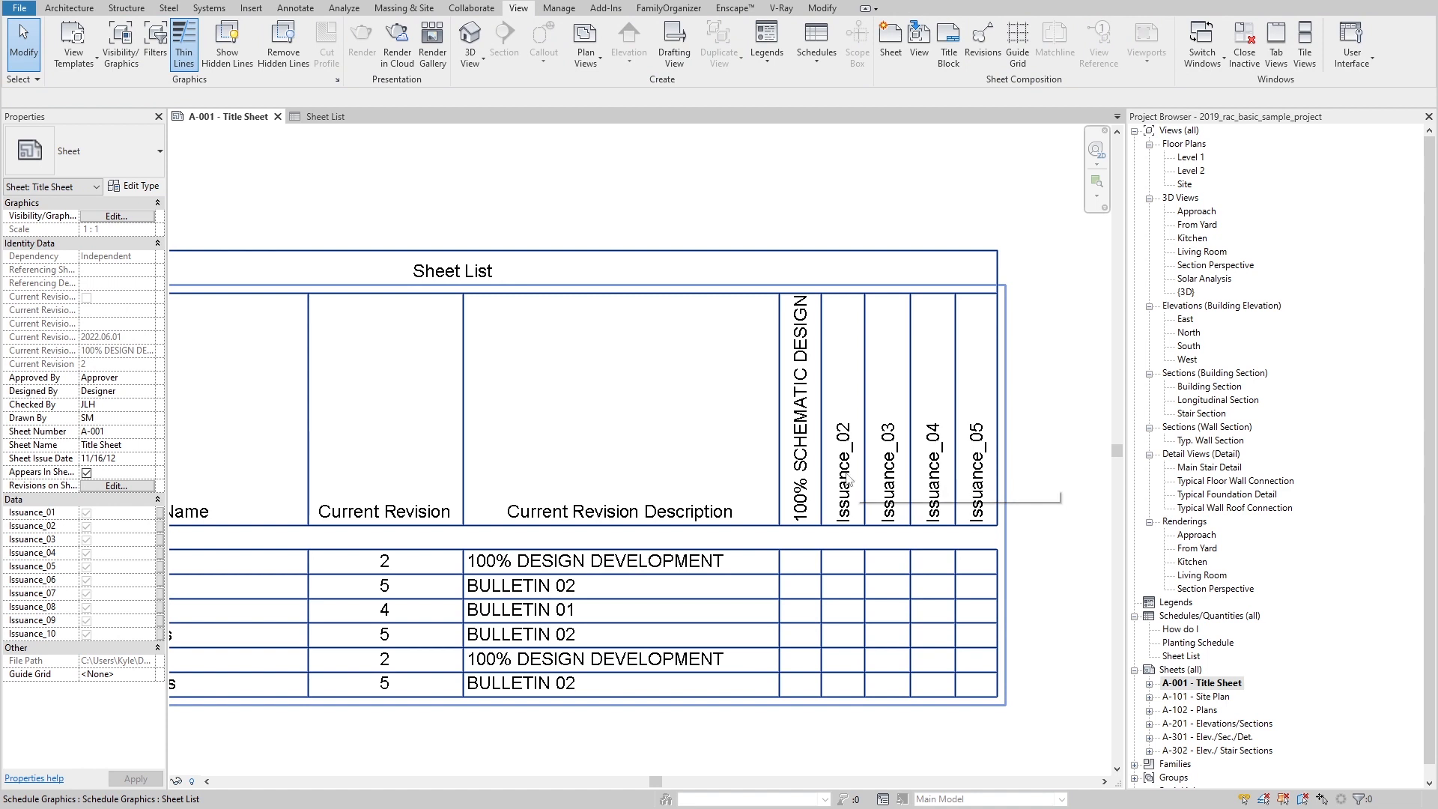
Step: Set Issuance_01 to Yes and Issuance_02 to No for sheet A-001, and check both values in the placed sheet list
{"action": "left_click", "coordinate": [86, 514]}
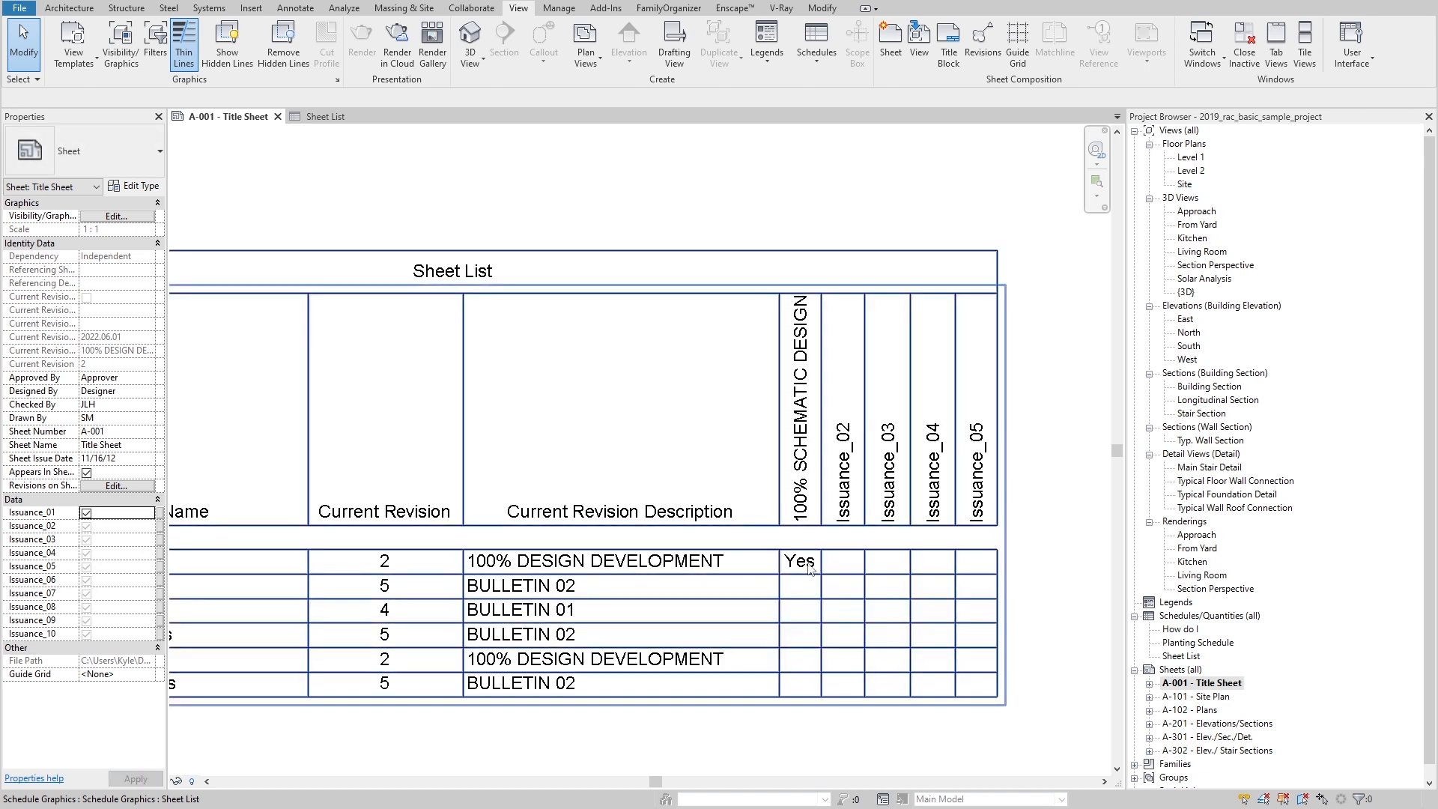
{"action": "left_click", "coordinate": [86, 527]}
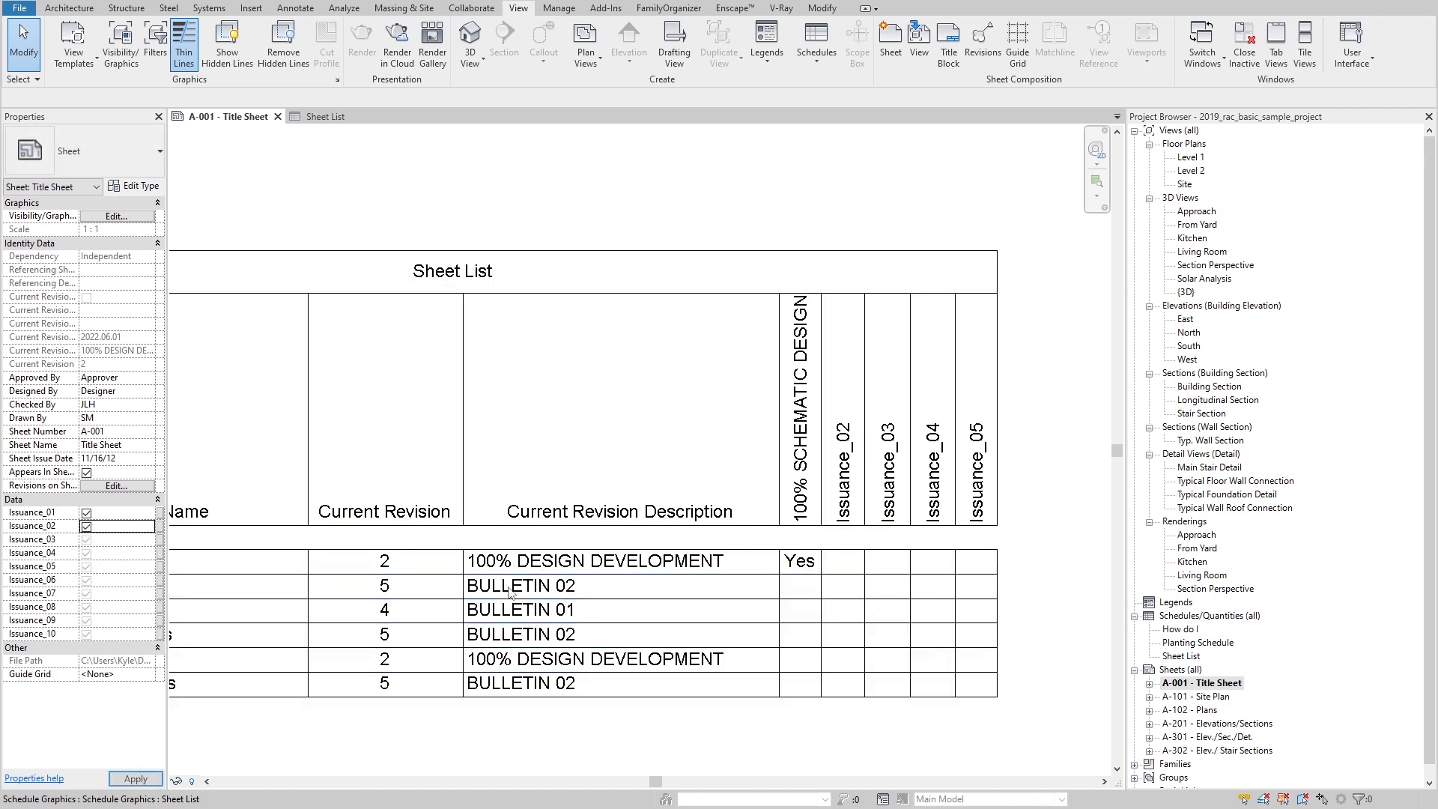
{"action": "left_click", "coordinate": [86, 526]}
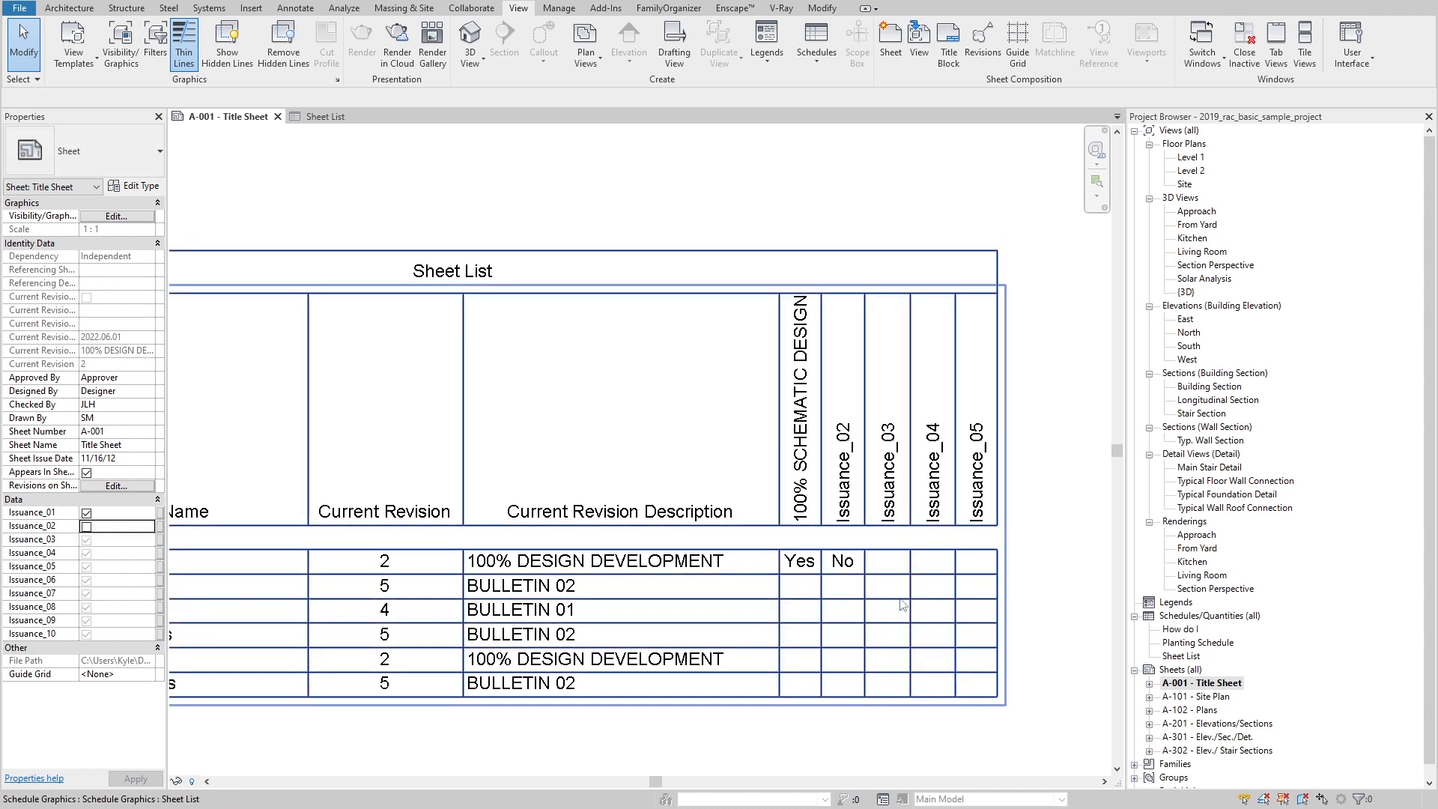
{"action": "scroll", "coordinate": [854, 592], "scroll_direction": "up", "scroll_amount": 3}
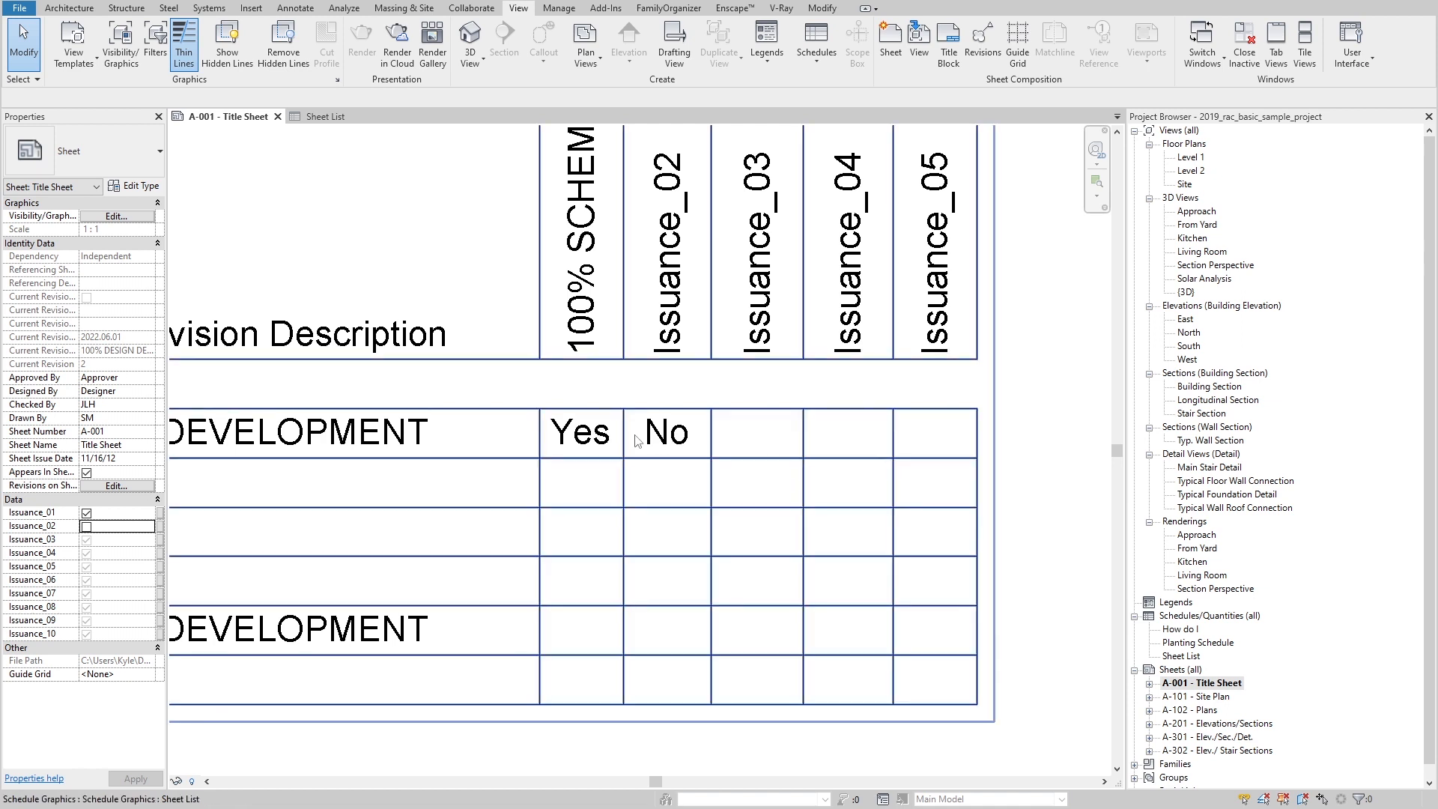
{"action": "left_click", "coordinate": [113, 540]}
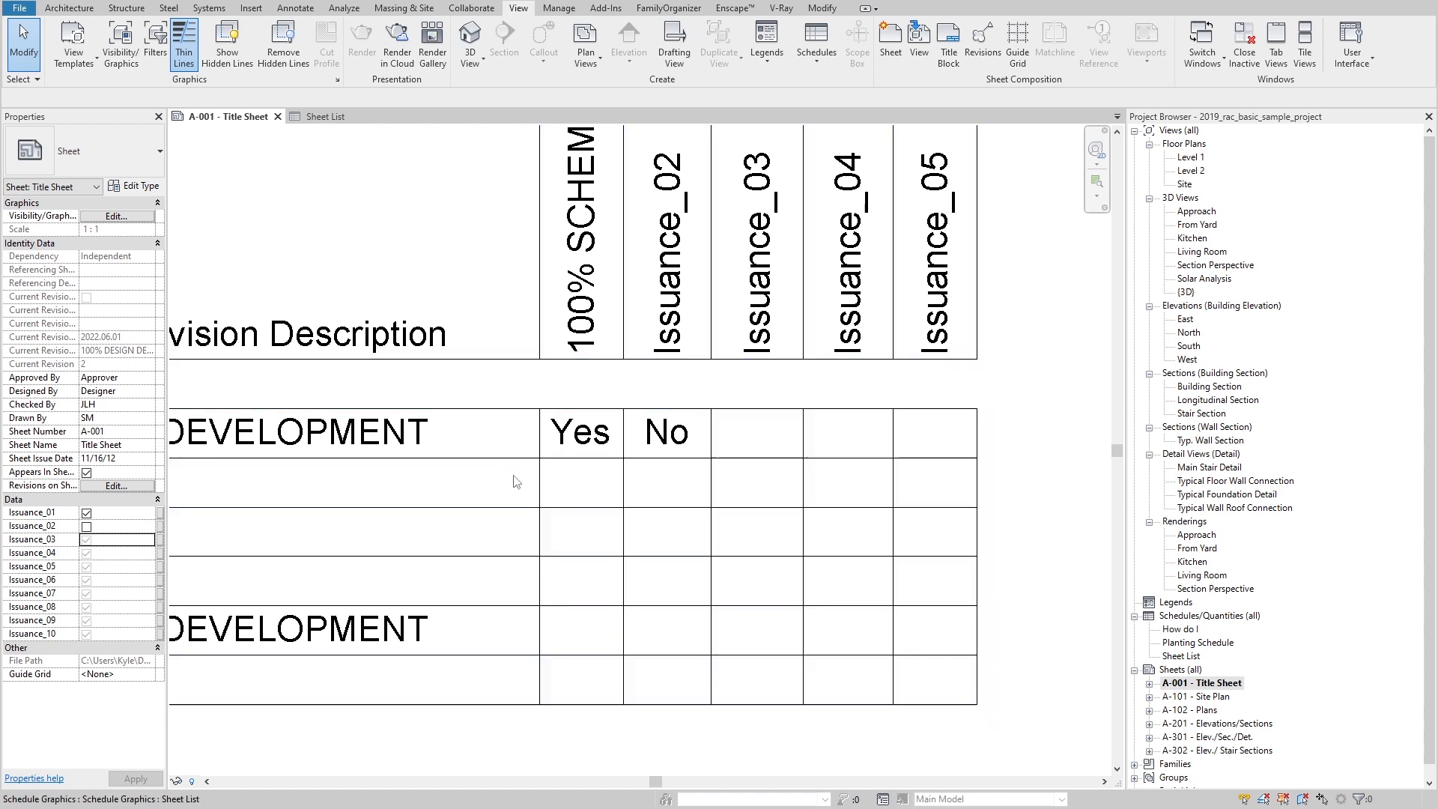
{"action": "scroll", "coordinate": [855, 536], "scroll_direction": "down", "scroll_amount": 2}
{"action": "scroll", "coordinate": [855, 535], "scroll_direction": "down", "scroll_amount": 1}
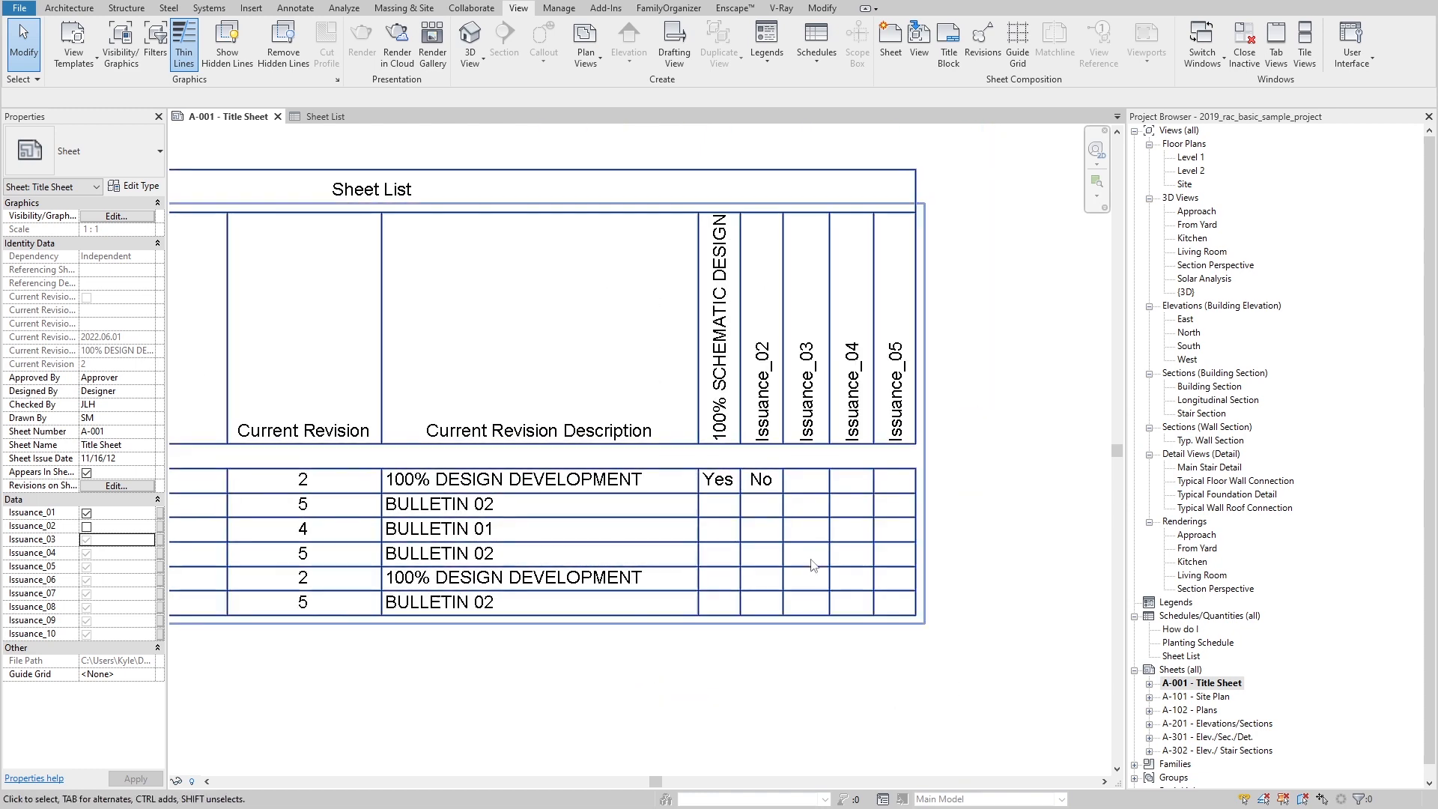
{"action": "scroll", "coordinate": [819, 554], "scroll_direction": "up", "scroll_amount": 1}
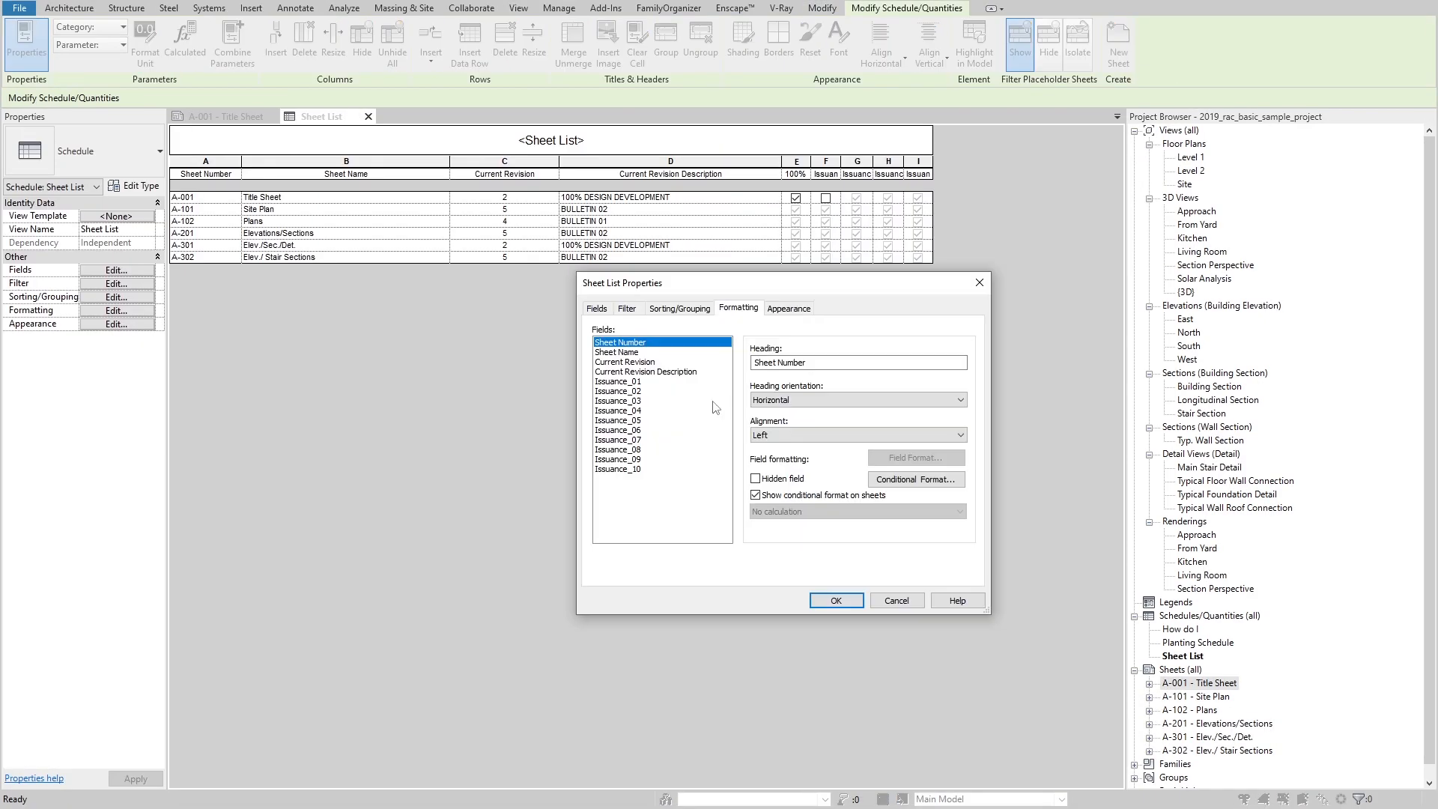
Step: Set the Issuance_01 to Issuance_05 headings to 2022.01.01 - 100% SCHEMATIC DESIGN, 2022.06.01 - 100% DESIGN DEVELOPMENT, 2022.09.01 - 100% CONSTRUCTION DOCUMENTS, BULLETIN 01 and BULLETIN 02
{"action": "left_click", "coordinate": [618, 382]}
{"action": "left_click", "coordinate": [618, 391]}
{"action": "left_click", "coordinate": [618, 400]}
{"action": "left_click", "coordinate": [618, 410]}
{"action": "left_click", "coordinate": [618, 421]}
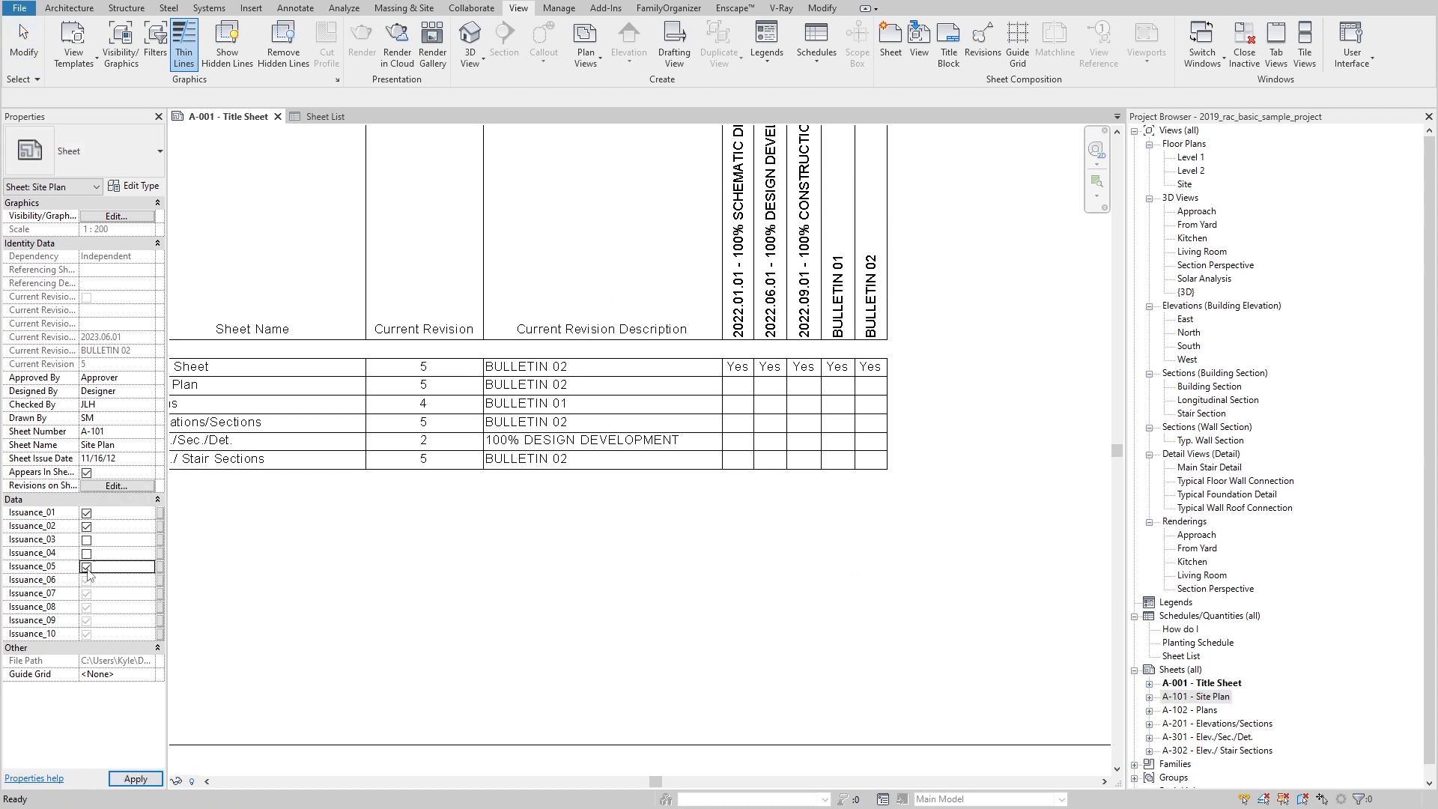
Step: Set Issuance_01–05 to Yes on sheets A-101 to A-302, except No for A-101's 03/04, A-102's 05, A-201's 03, A-301's 01/03/04/05 and A-302's 01
{"action": "left_click", "coordinate": [86, 554]}
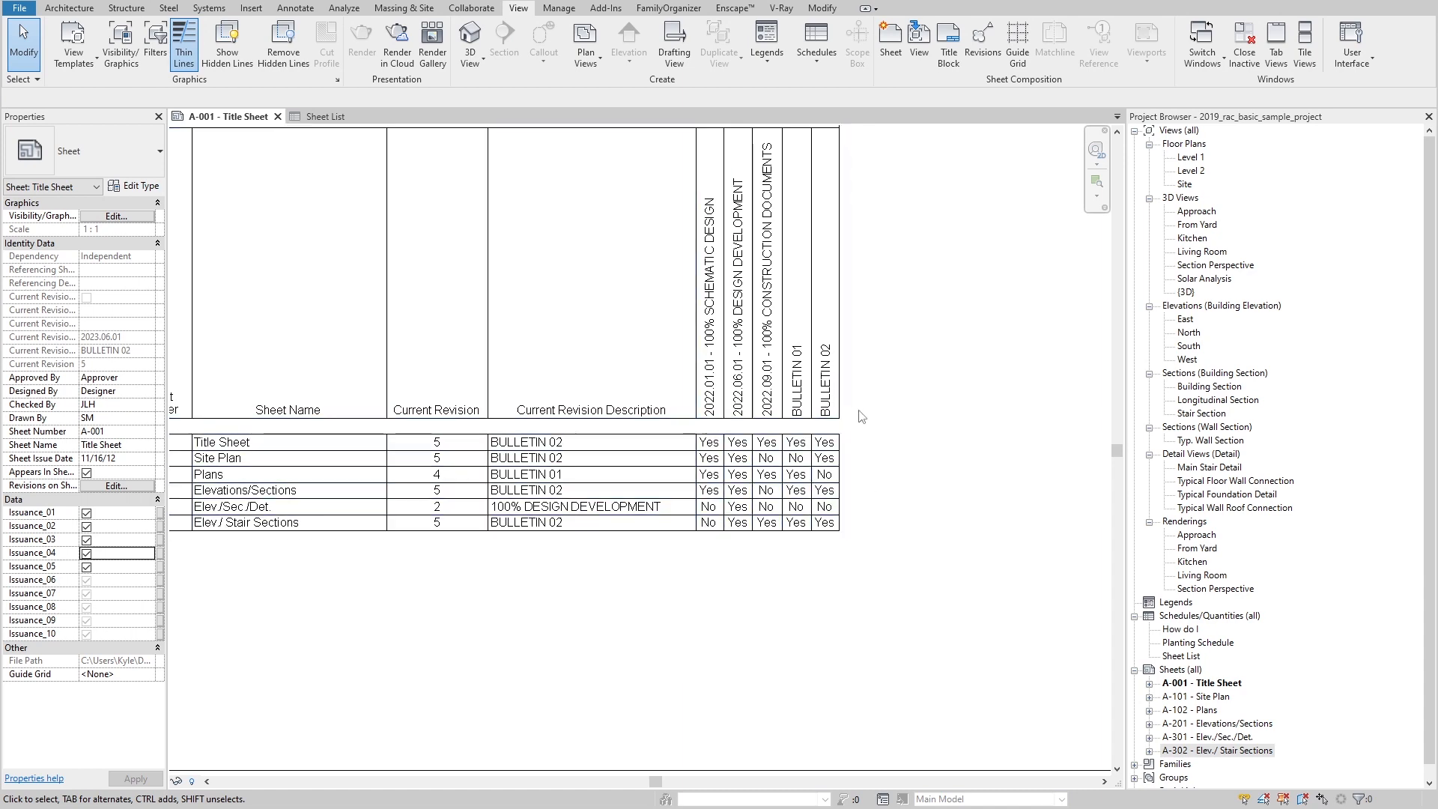
{"action": "scroll", "coordinate": [604, 270], "scroll_direction": "down", "scroll_amount": 1}
Step: Examine the dated issuance headings and each sheet's Yes/No values in the sheet list on the title sheet
{"action": "scroll", "coordinate": [802, 309], "scroll_direction": "up", "scroll_amount": 5}
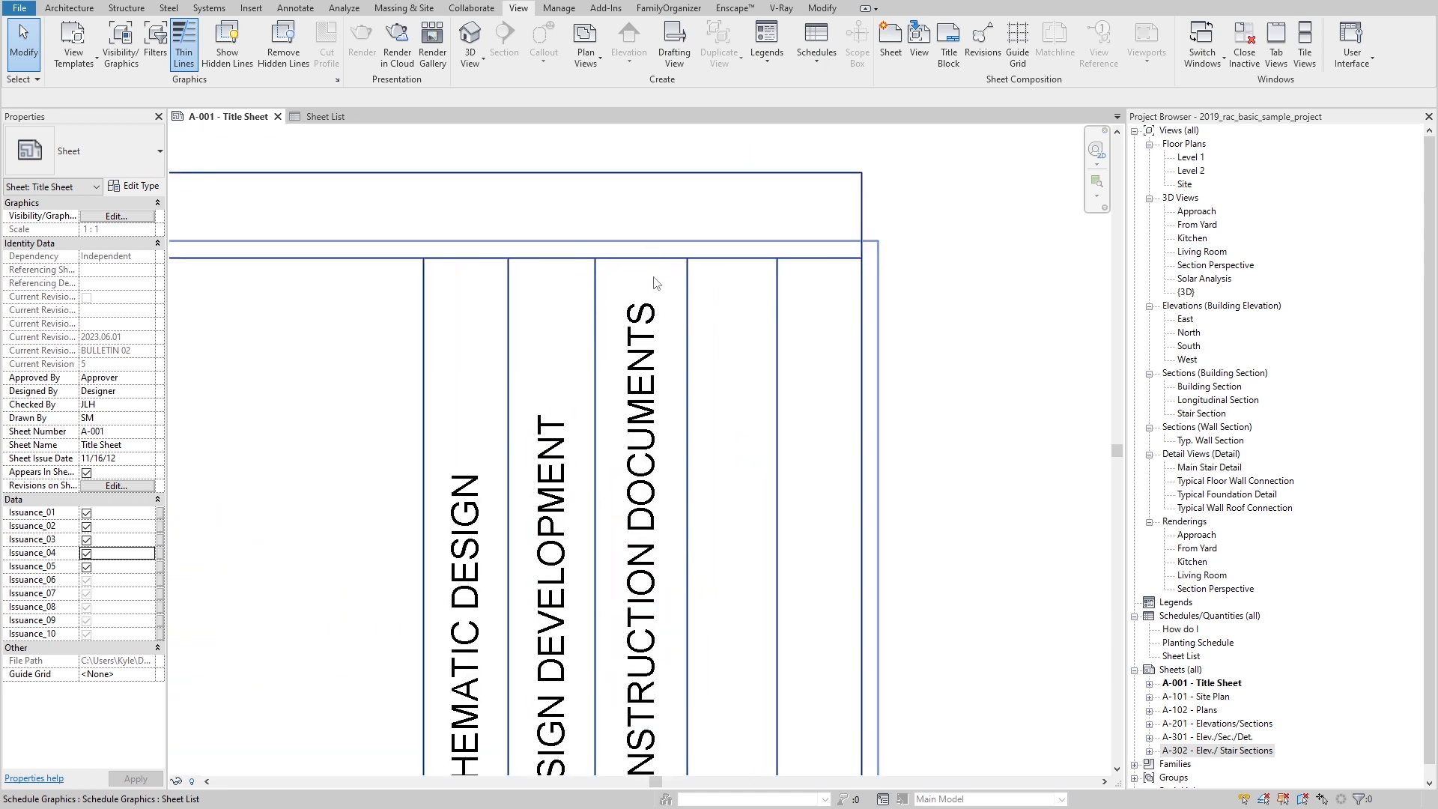
{"action": "scroll", "coordinate": [649, 277], "scroll_direction": "down", "scroll_amount": 3}
{"action": "scroll", "coordinate": [641, 525], "scroll_direction": "up", "scroll_amount": 3}
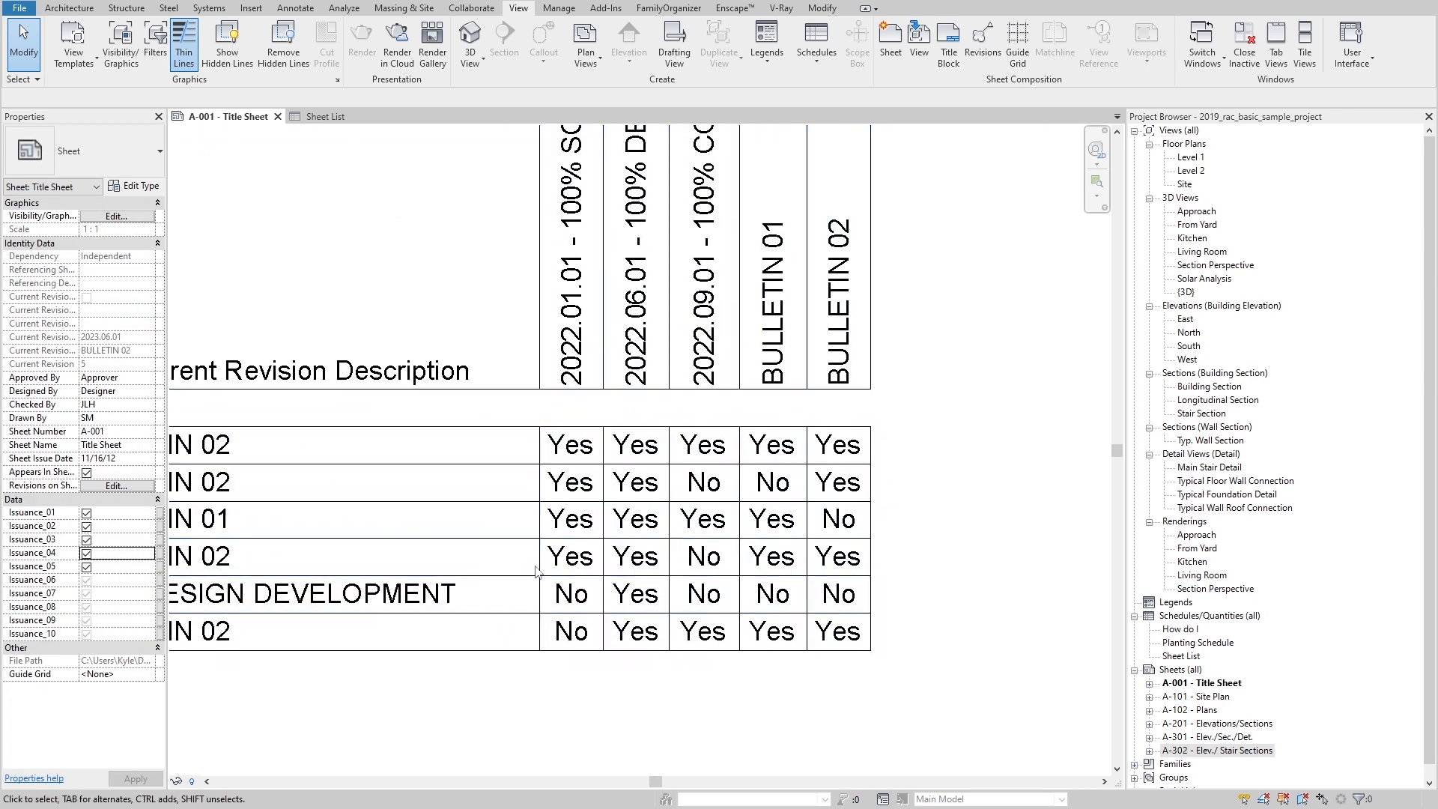
{"action": "scroll", "coordinate": [921, 516], "scroll_direction": "down", "scroll_amount": 2}
{"action": "middle_click_drag", "start_coordinate": [440, 474], "coordinate": [666, 500]}
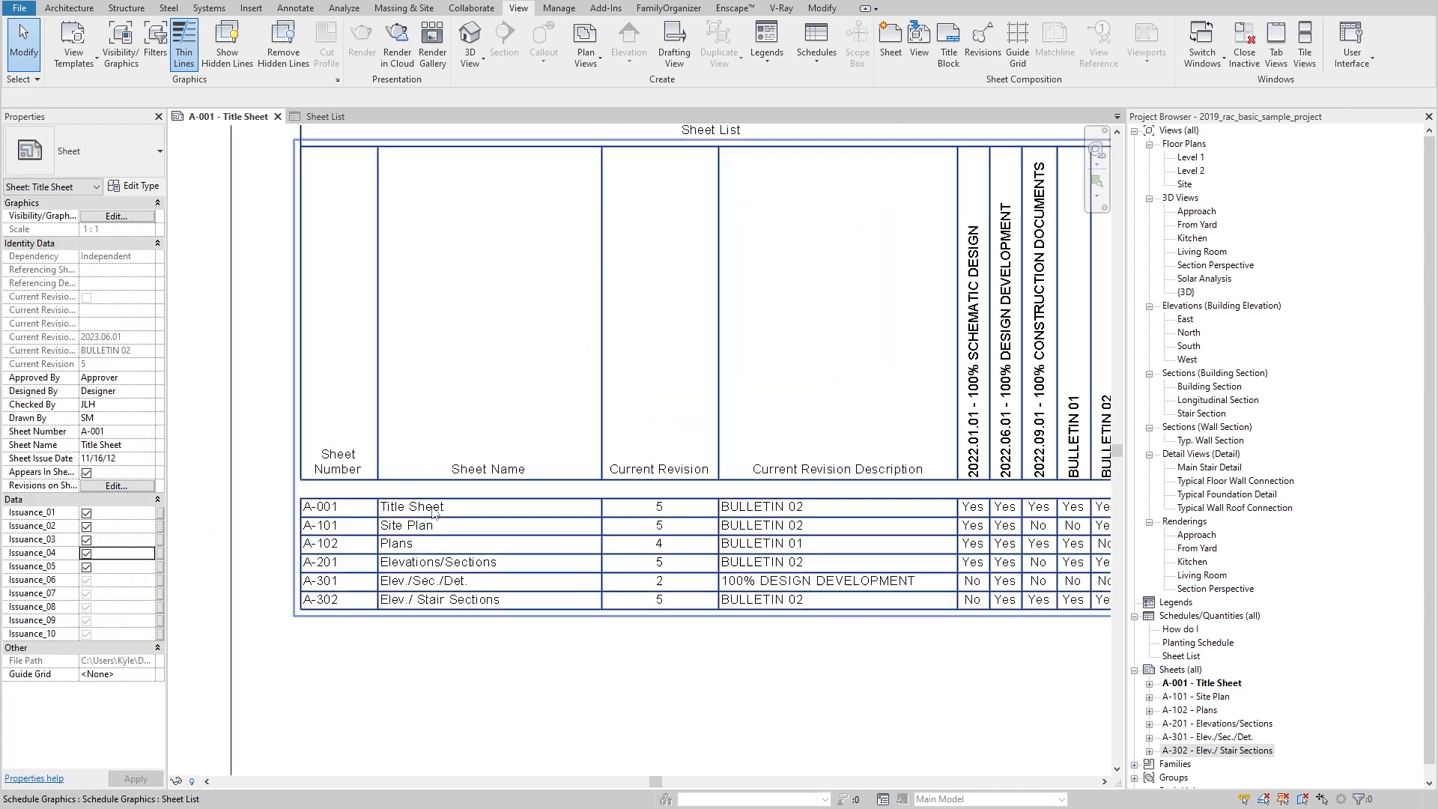
{"action": "middle_click_drag", "start_coordinate": [788, 508], "coordinate": [460, 462]}
{"action": "scroll", "coordinate": [728, 472], "scroll_direction": "up", "scroll_amount": 2}
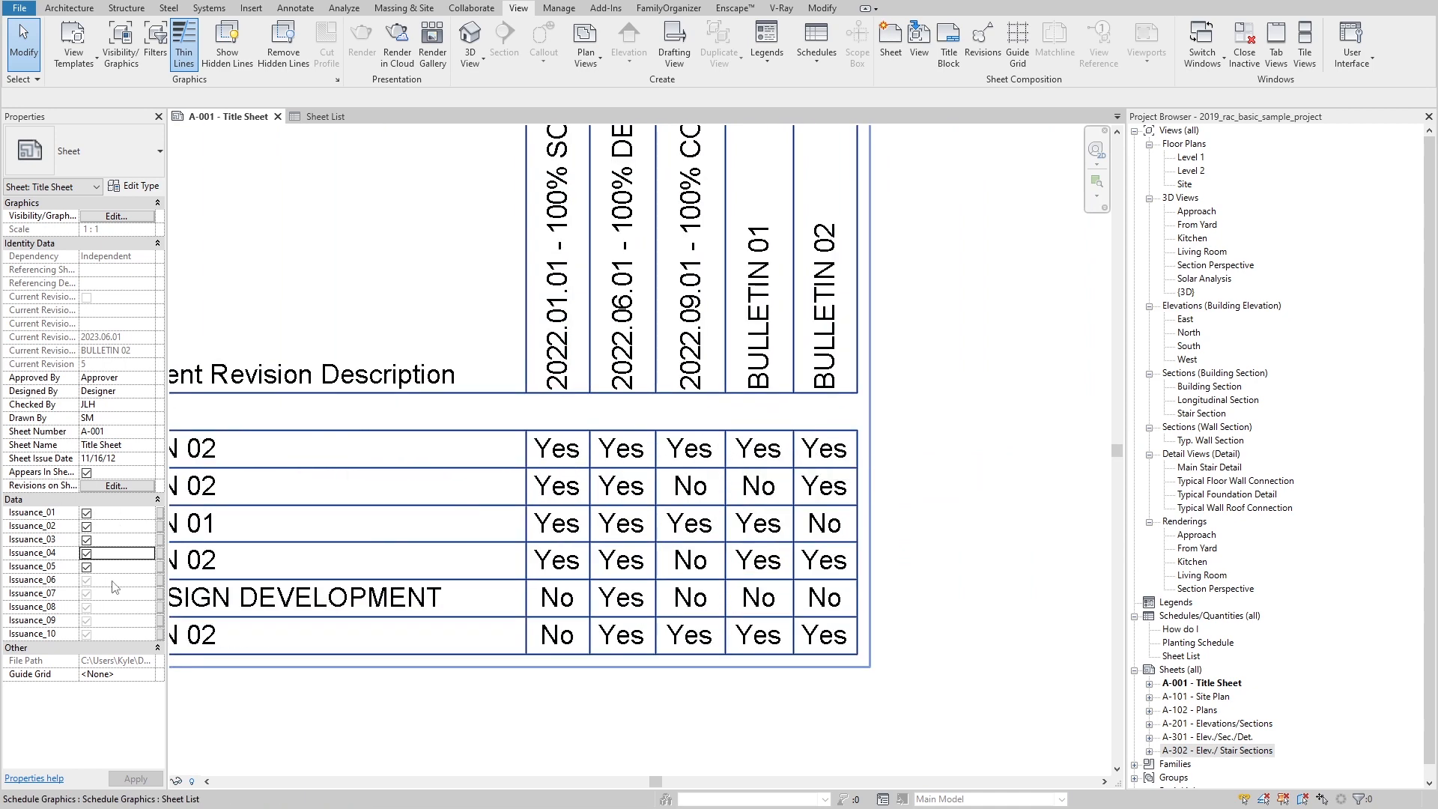
{"action": "left_click", "coordinate": [1166, 683]}
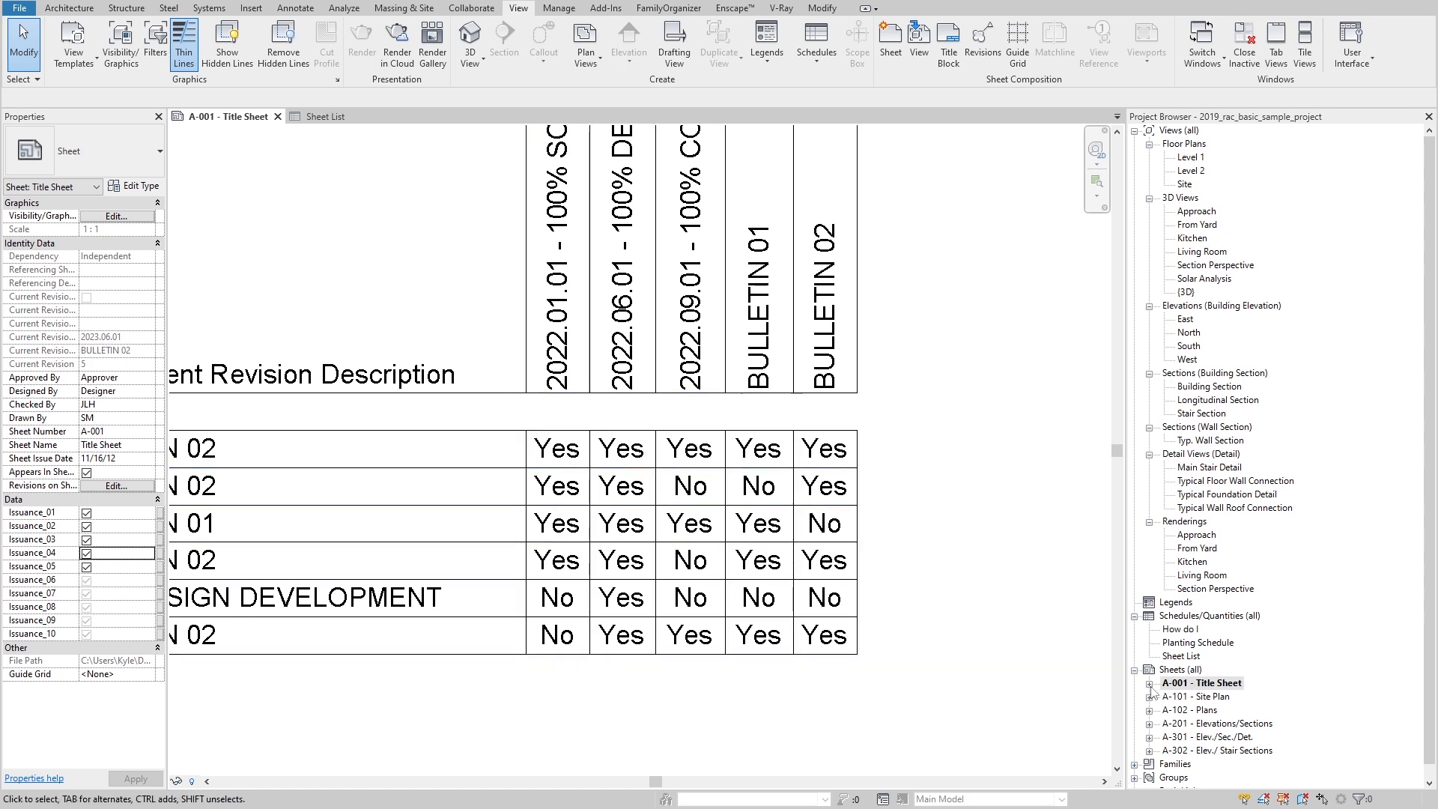
Step: Give the sheet list's Issuance_01 field a conditional format that tests for Equal To Yes
{"action": "left_click", "coordinate": [830, 466]}
{"action": "double_click", "coordinate": [463, 389]}
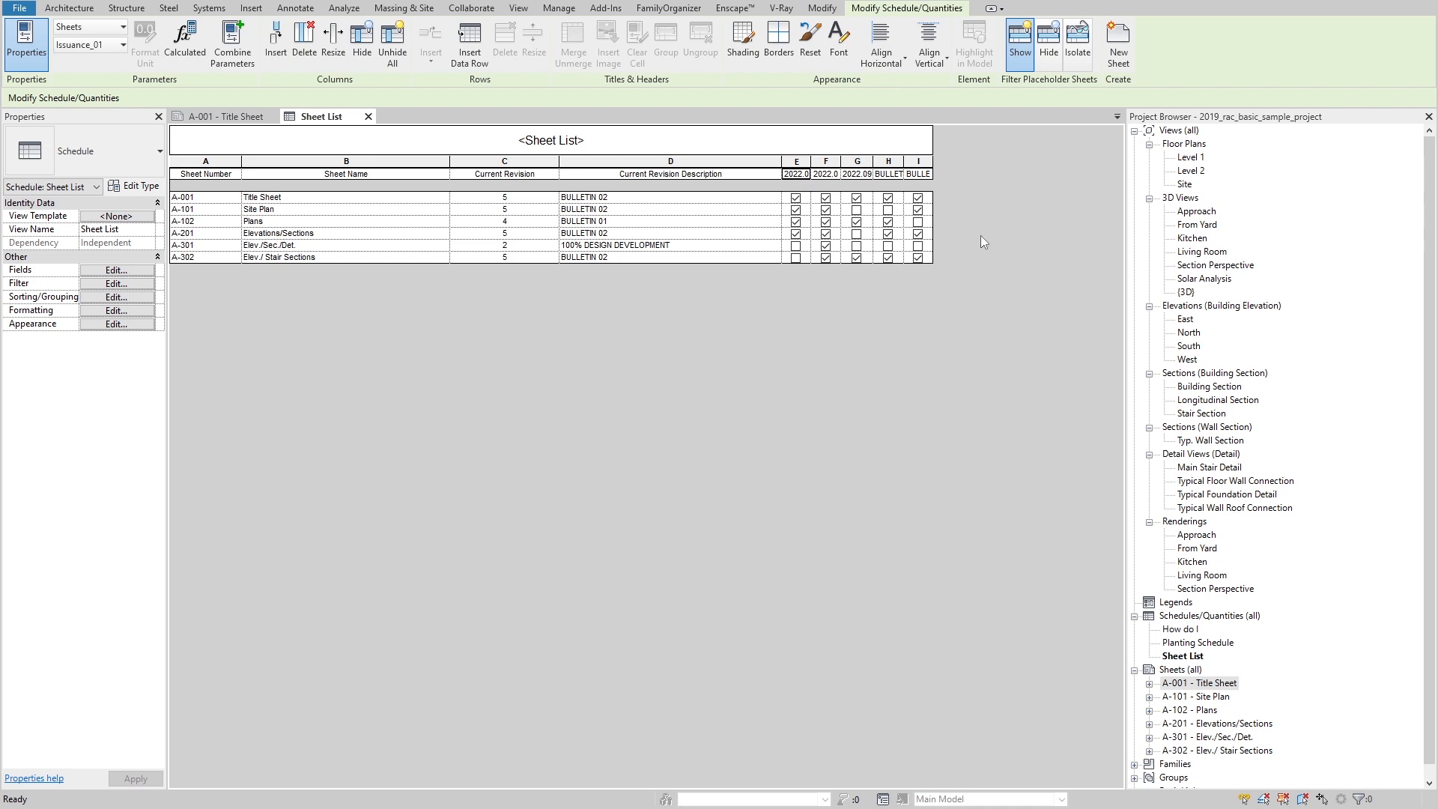
{"action": "left_click", "coordinate": [105, 283]}
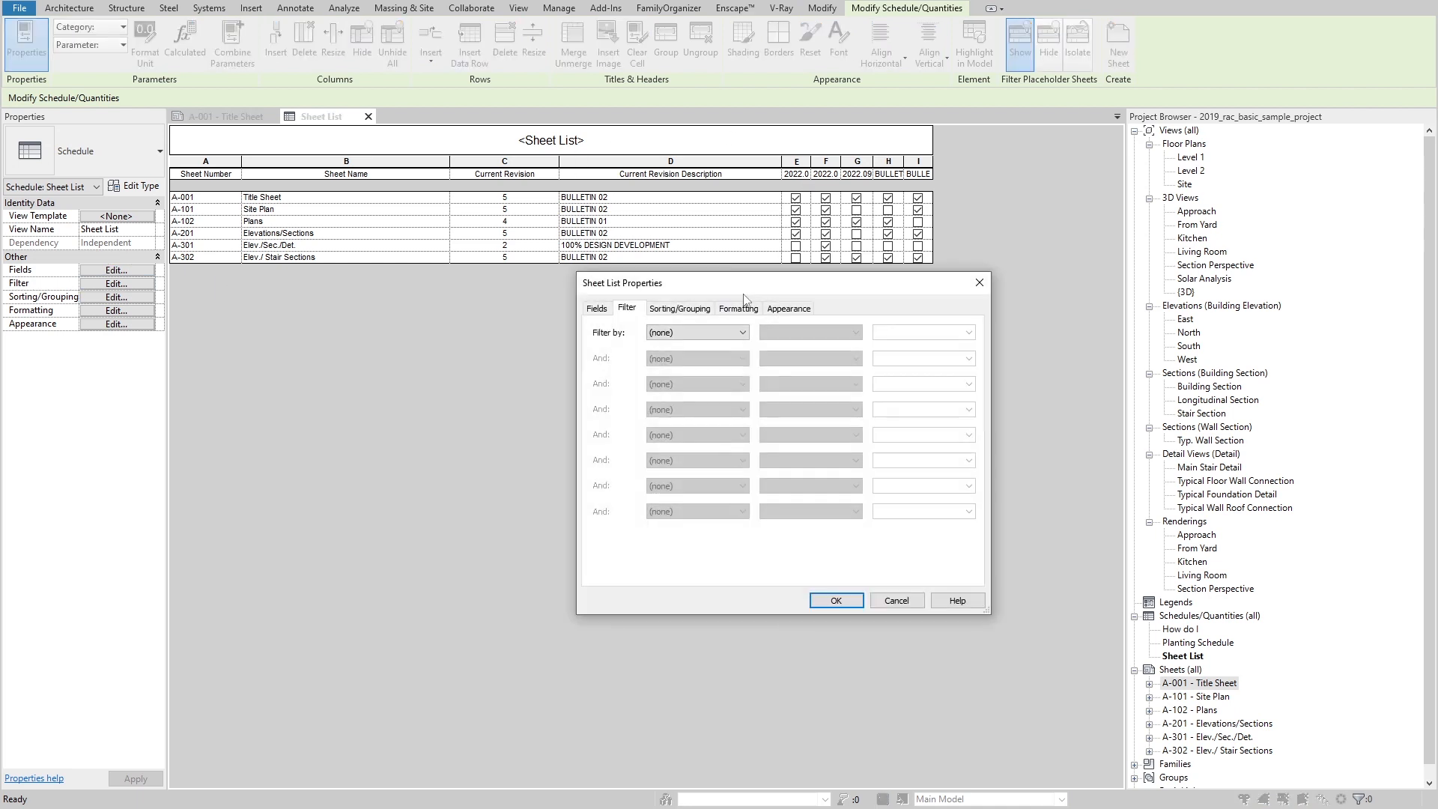
{"action": "left_click", "coordinate": [738, 308]}
{"action": "left_click", "coordinate": [665, 382]}
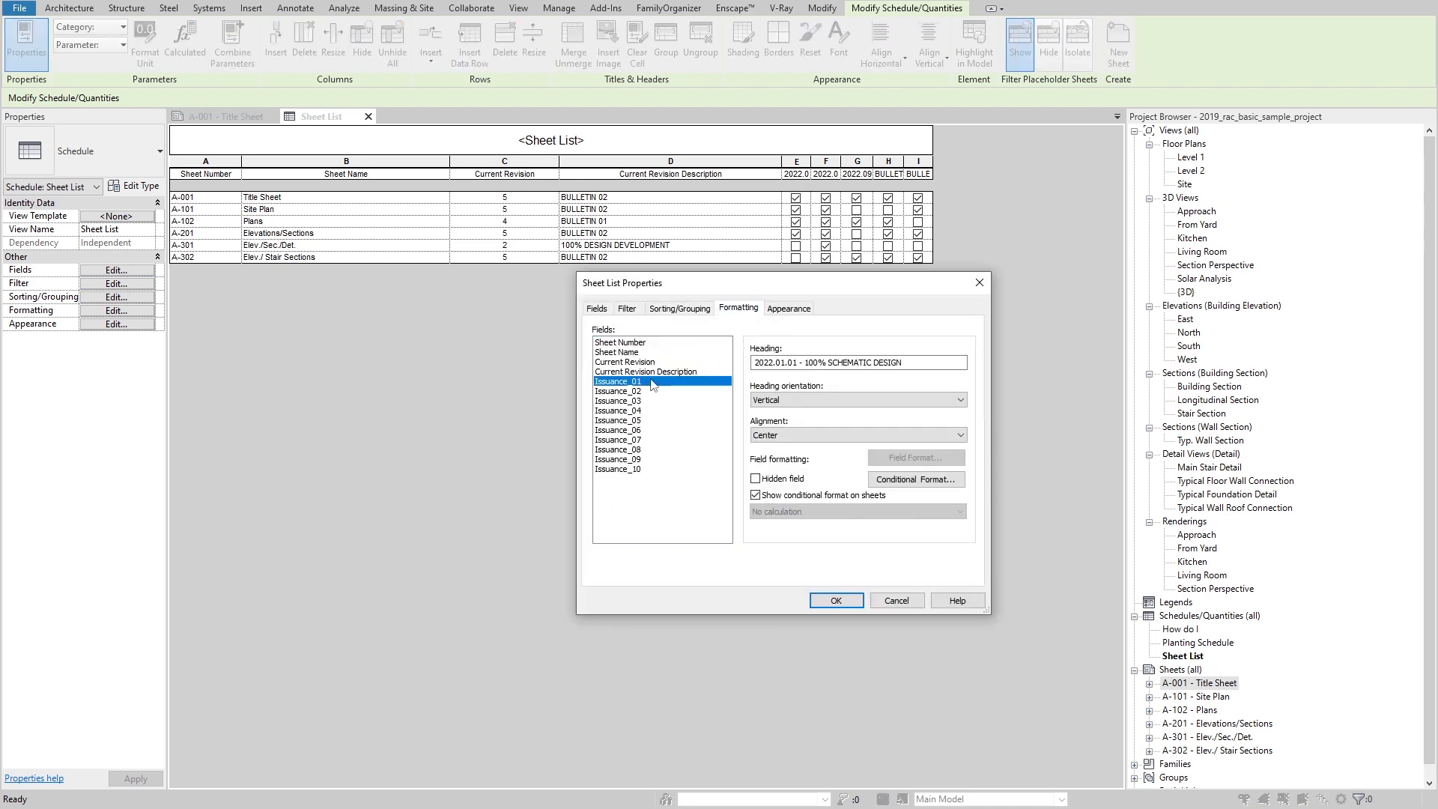
{"action": "left_click", "coordinate": [911, 480]}
{"action": "left_click", "coordinate": [726, 404]}
{"action": "left_click", "coordinate": [727, 424]}
{"action": "left_click", "coordinate": [798, 404]}
{"action": "left_click", "coordinate": [787, 425]}
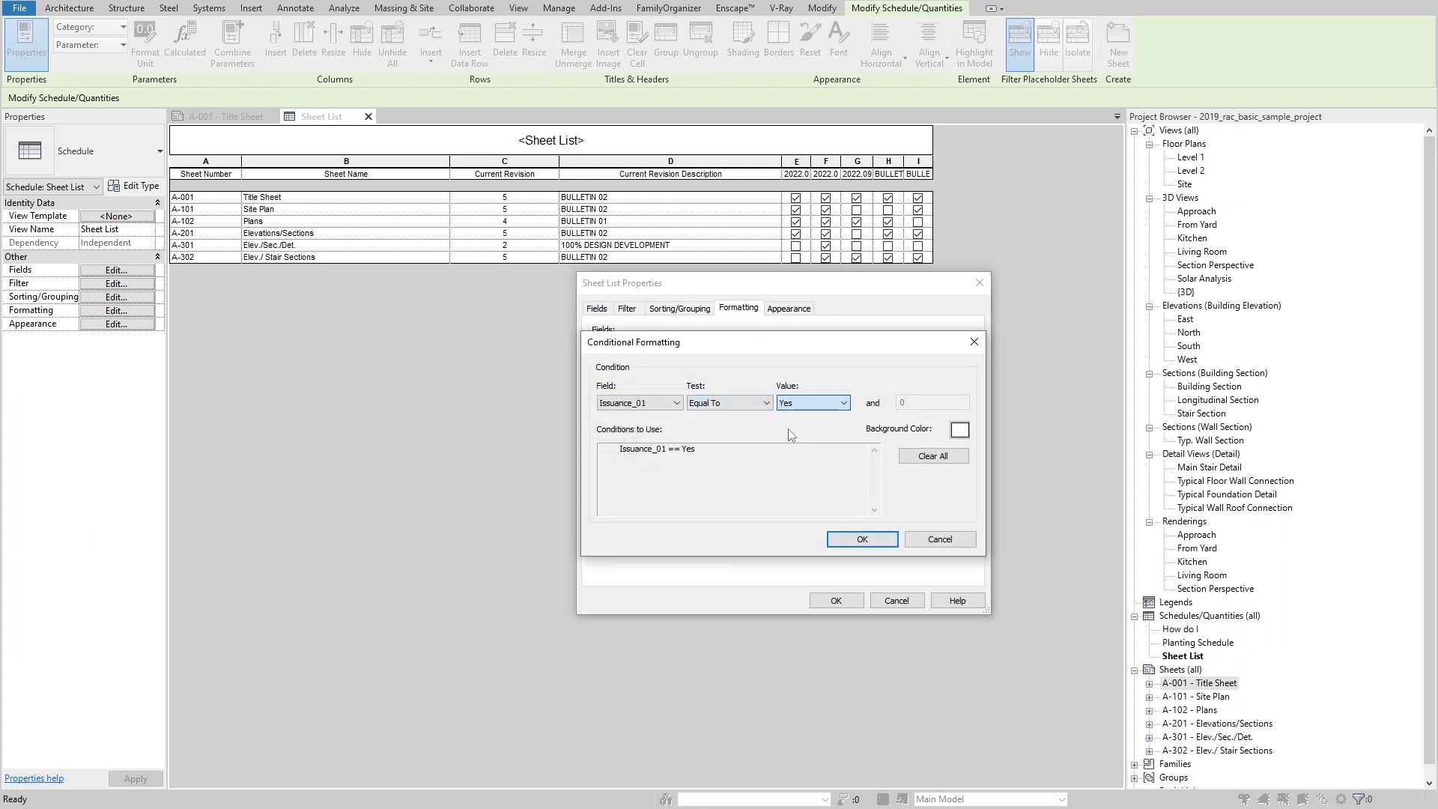
Step: Set the Issuance_01 condition's background color to black, apply it, and check the column in the sheet list on the title sheet
{"action": "left_click", "coordinate": [959, 430]}
{"action": "left_click", "coordinate": [628, 462]}
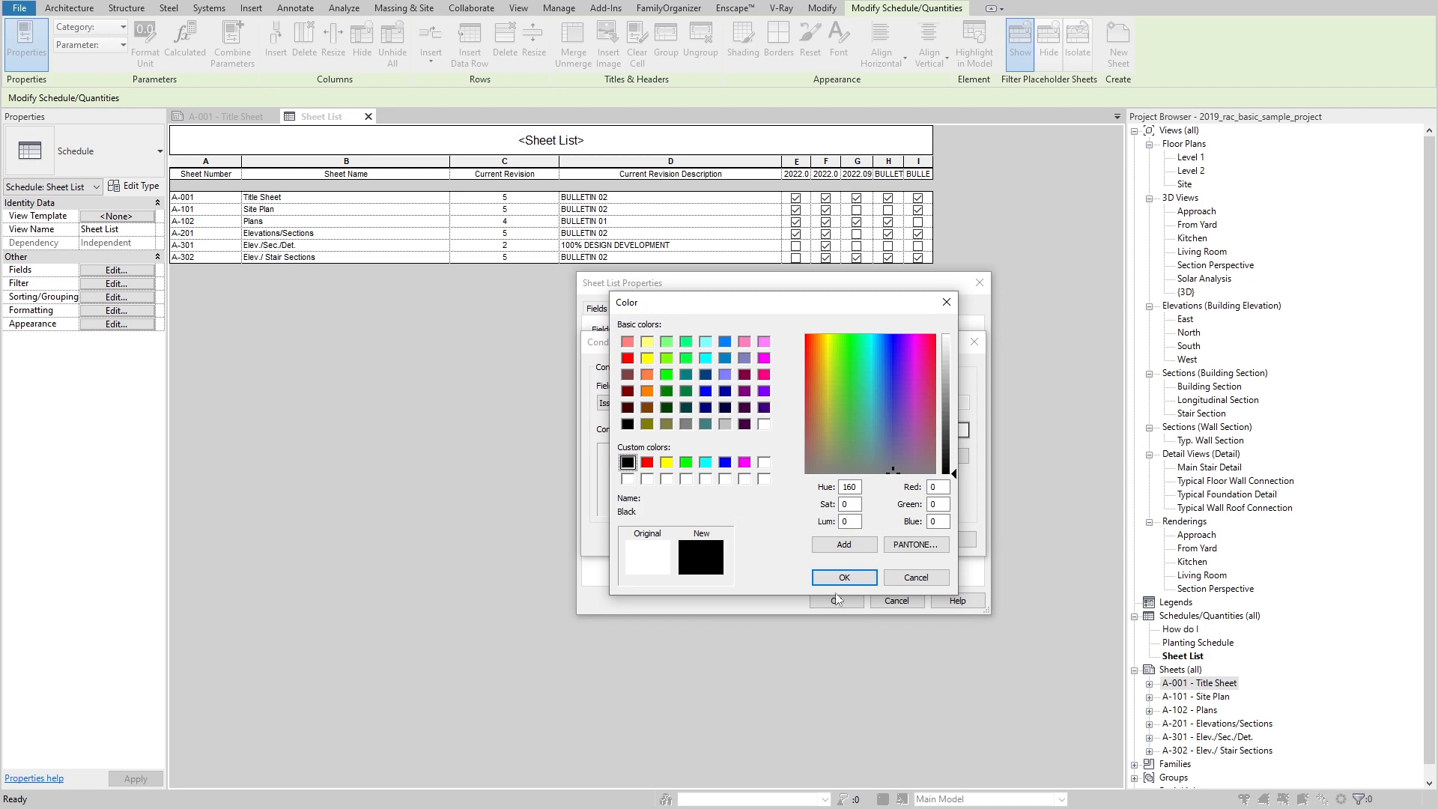
{"action": "left_click", "coordinate": [845, 578]}
{"action": "left_click", "coordinate": [857, 535]}
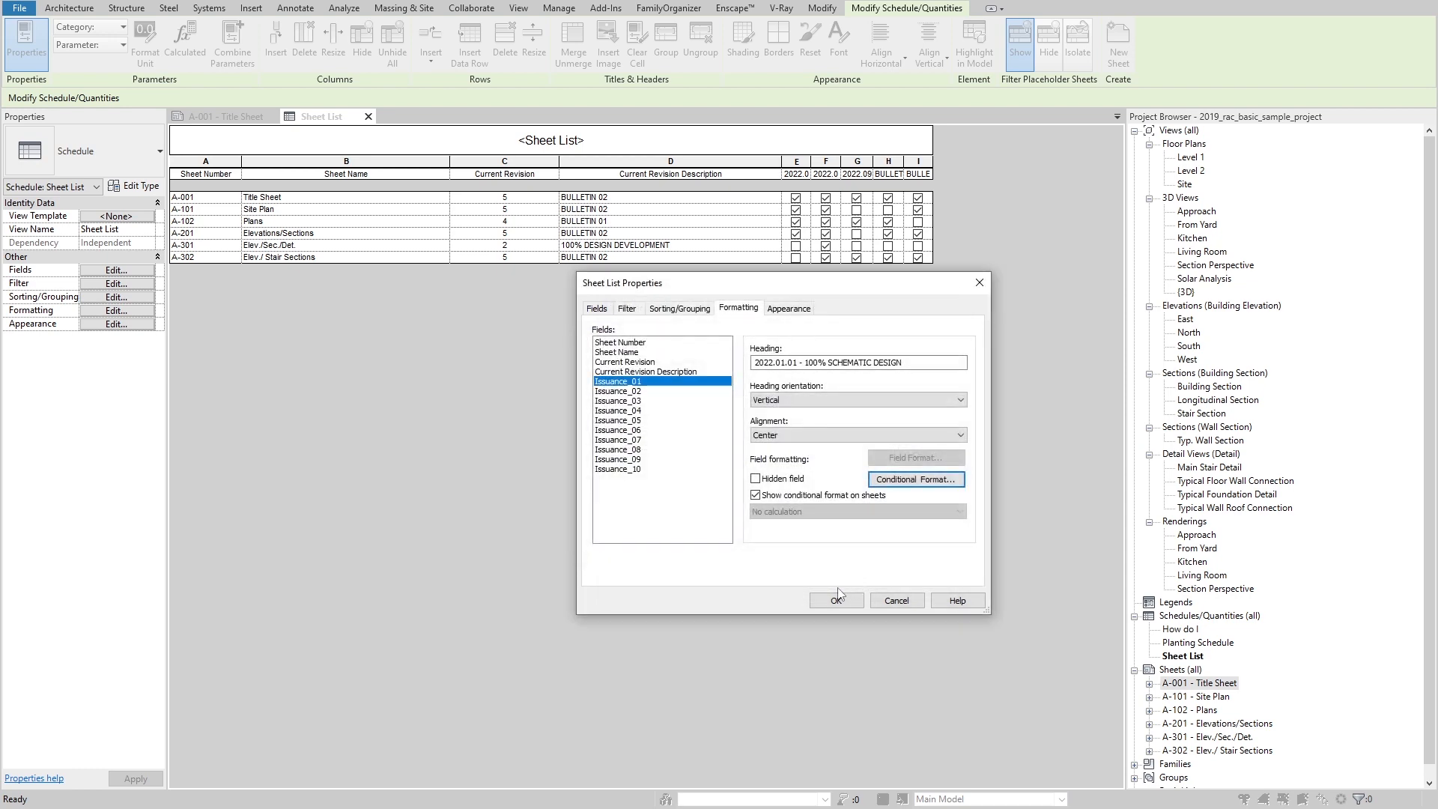
{"action": "left_click", "coordinate": [837, 600]}
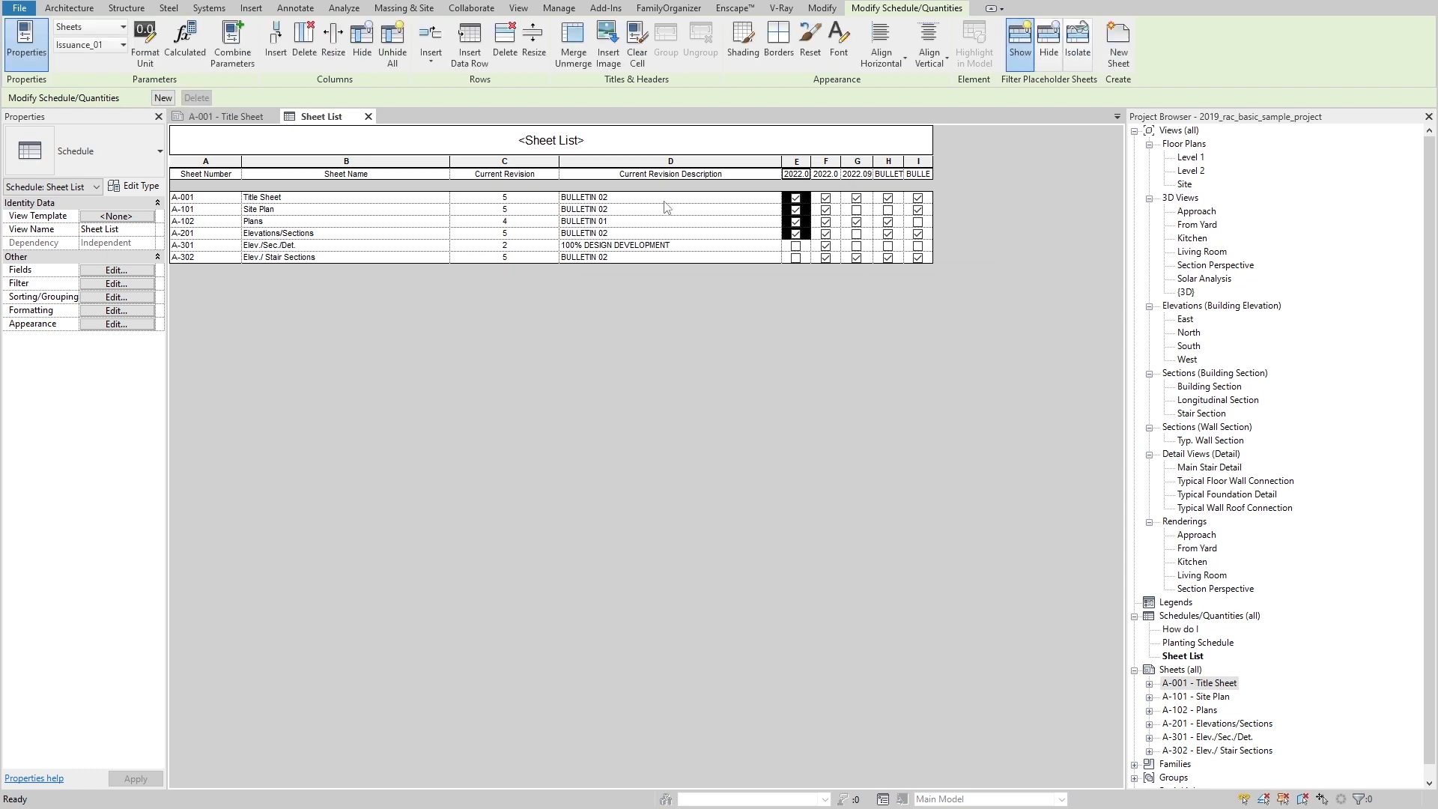
{"action": "left_click", "coordinate": [225, 116]}
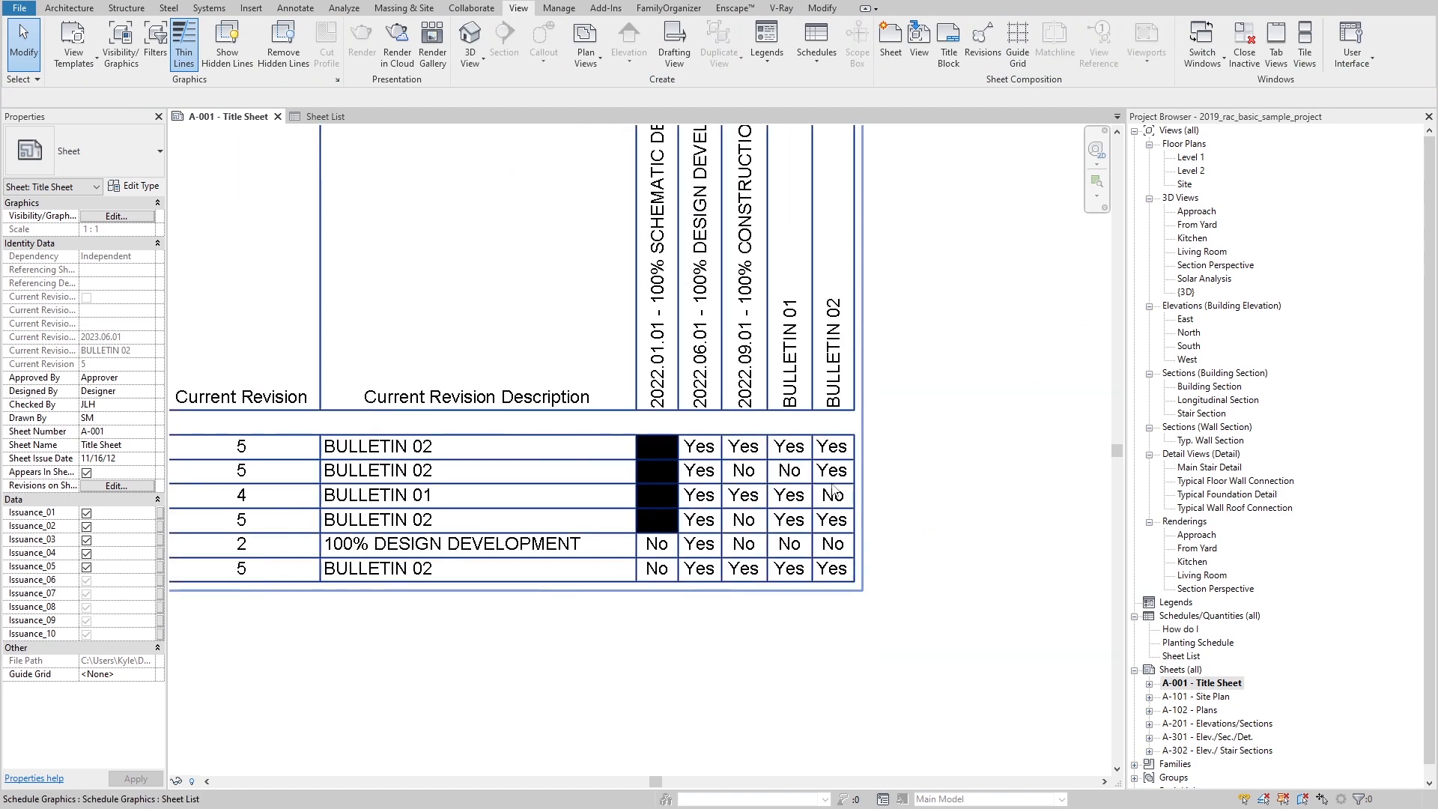
{"action": "scroll", "coordinate": [731, 566], "scroll_direction": "up", "scroll_amount": 3}
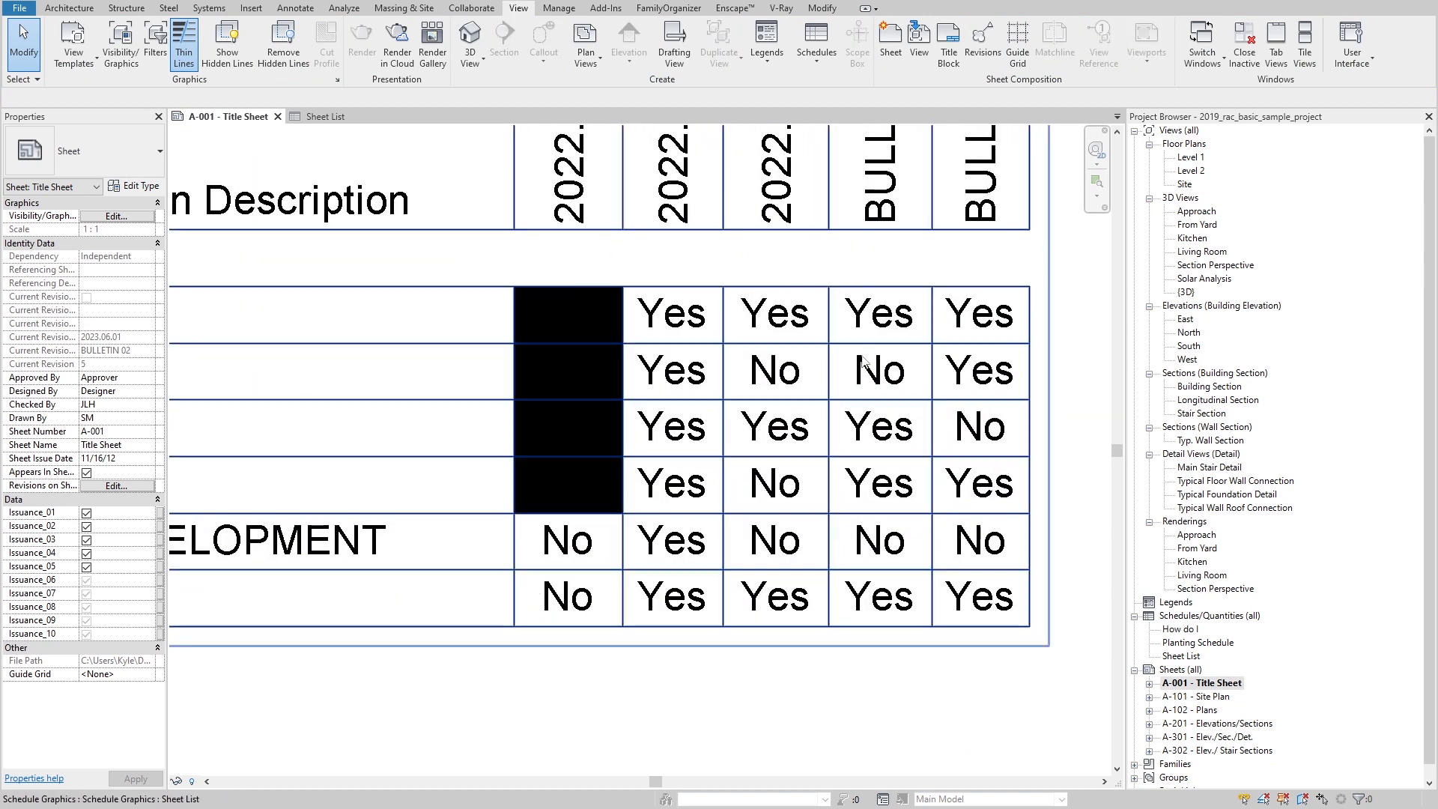
{"action": "scroll", "coordinate": [744, 512], "scroll_direction": "down", "scroll_amount": 2}
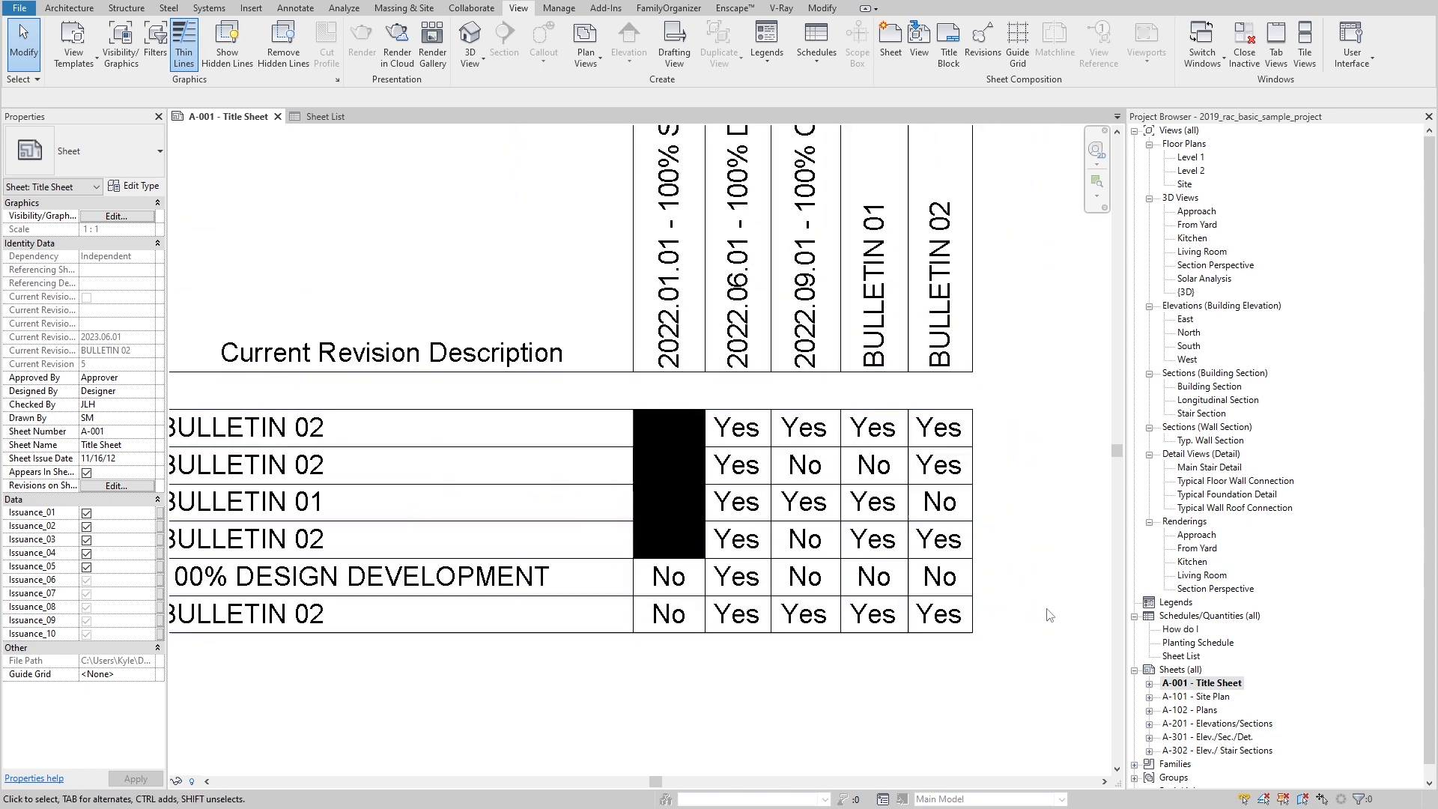
Step: Reopen the sheet list and remove the conditional format from the Issuance_01 field
{"action": "double_click", "coordinate": [401, 396]}
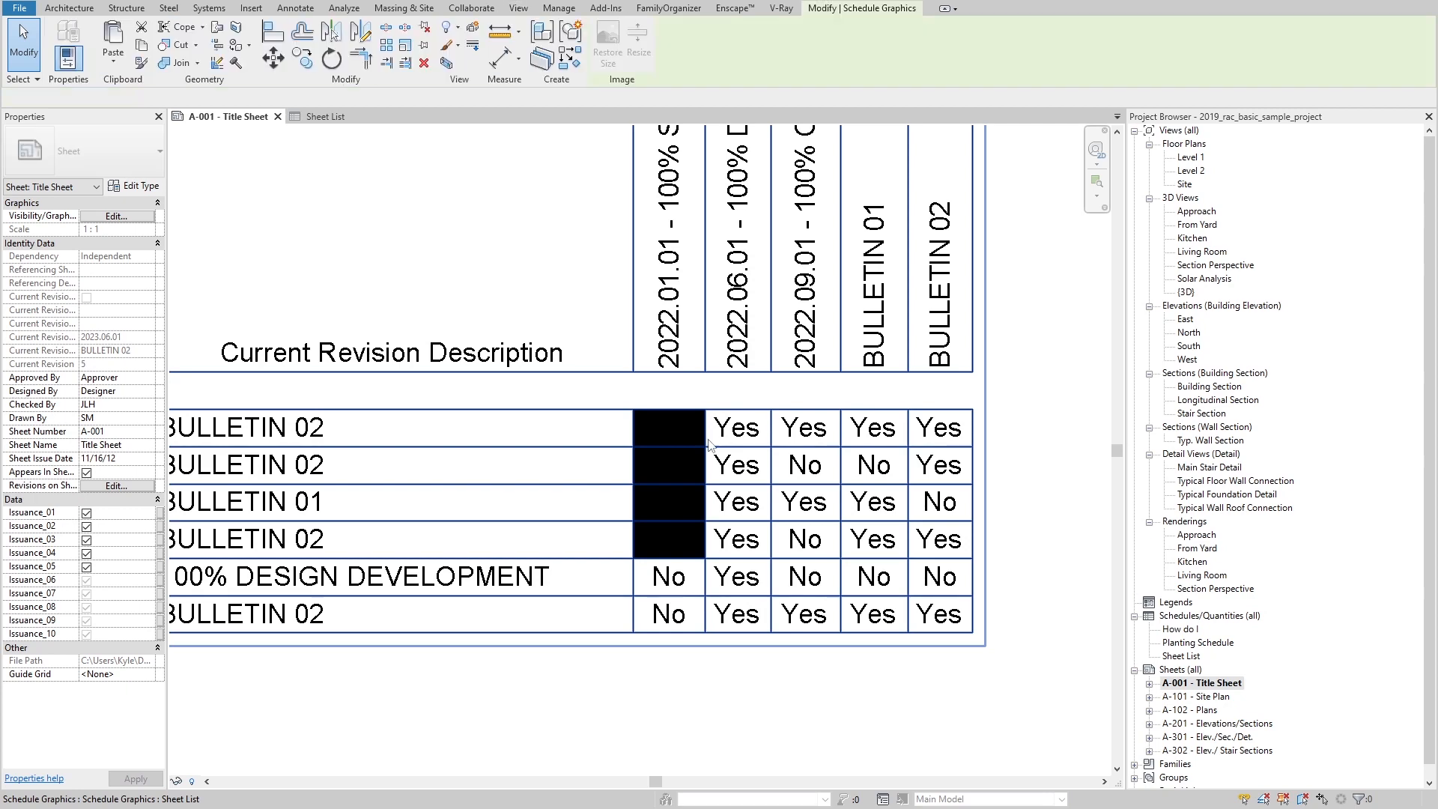
{"action": "left_click", "coordinate": [129, 269]}
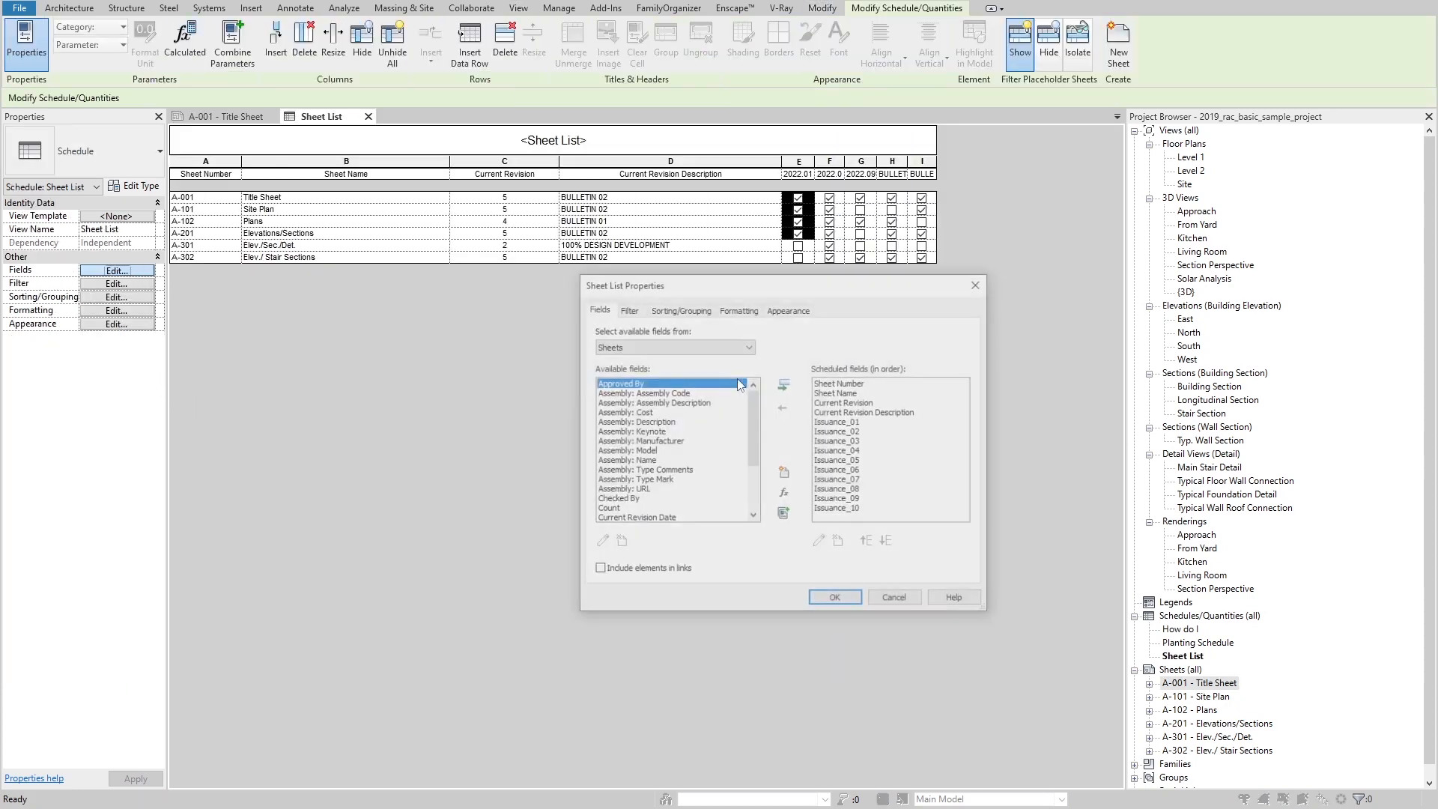
{"action": "left_click", "coordinate": [839, 422]}
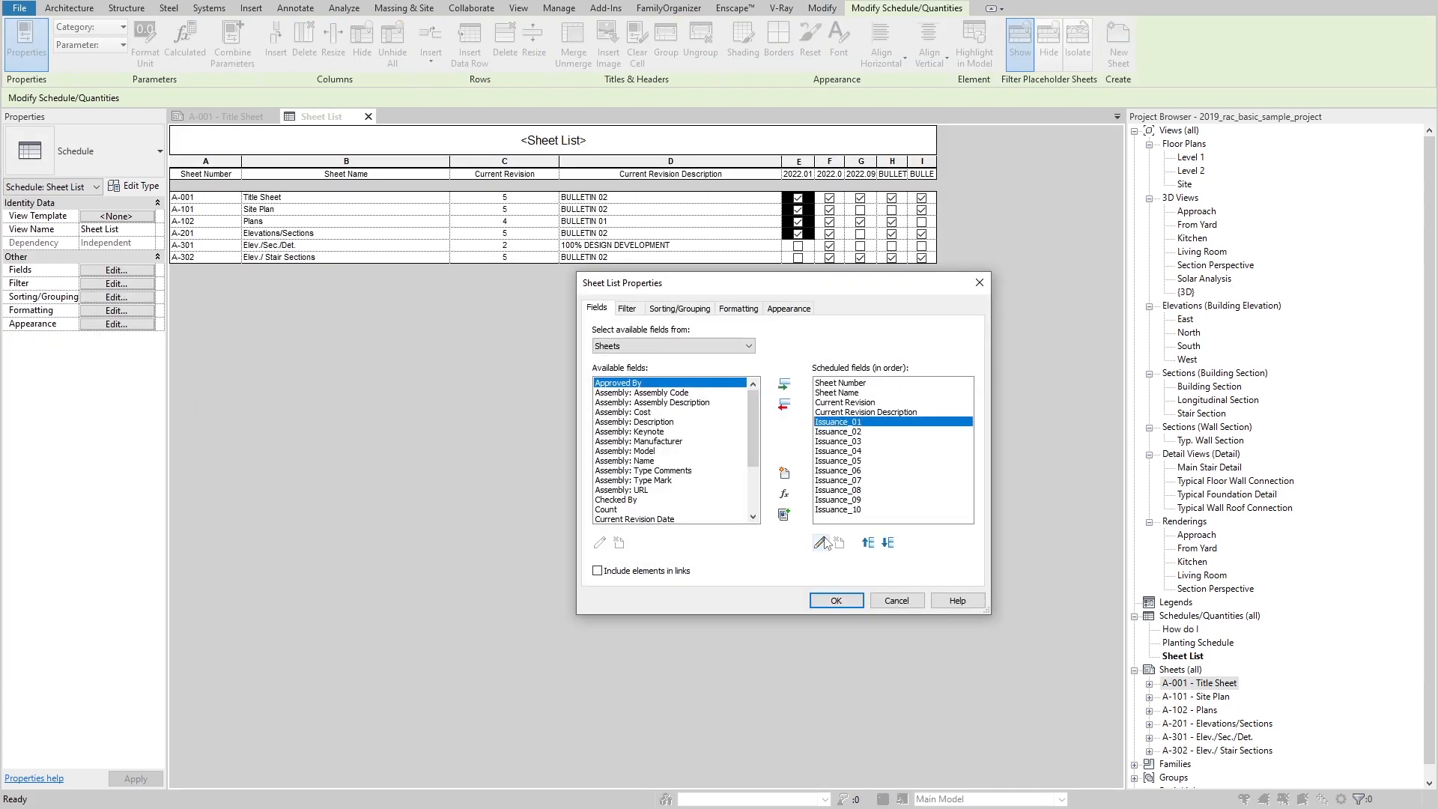
{"action": "left_click", "coordinate": [739, 309]}
{"action": "left_click", "coordinate": [637, 383]}
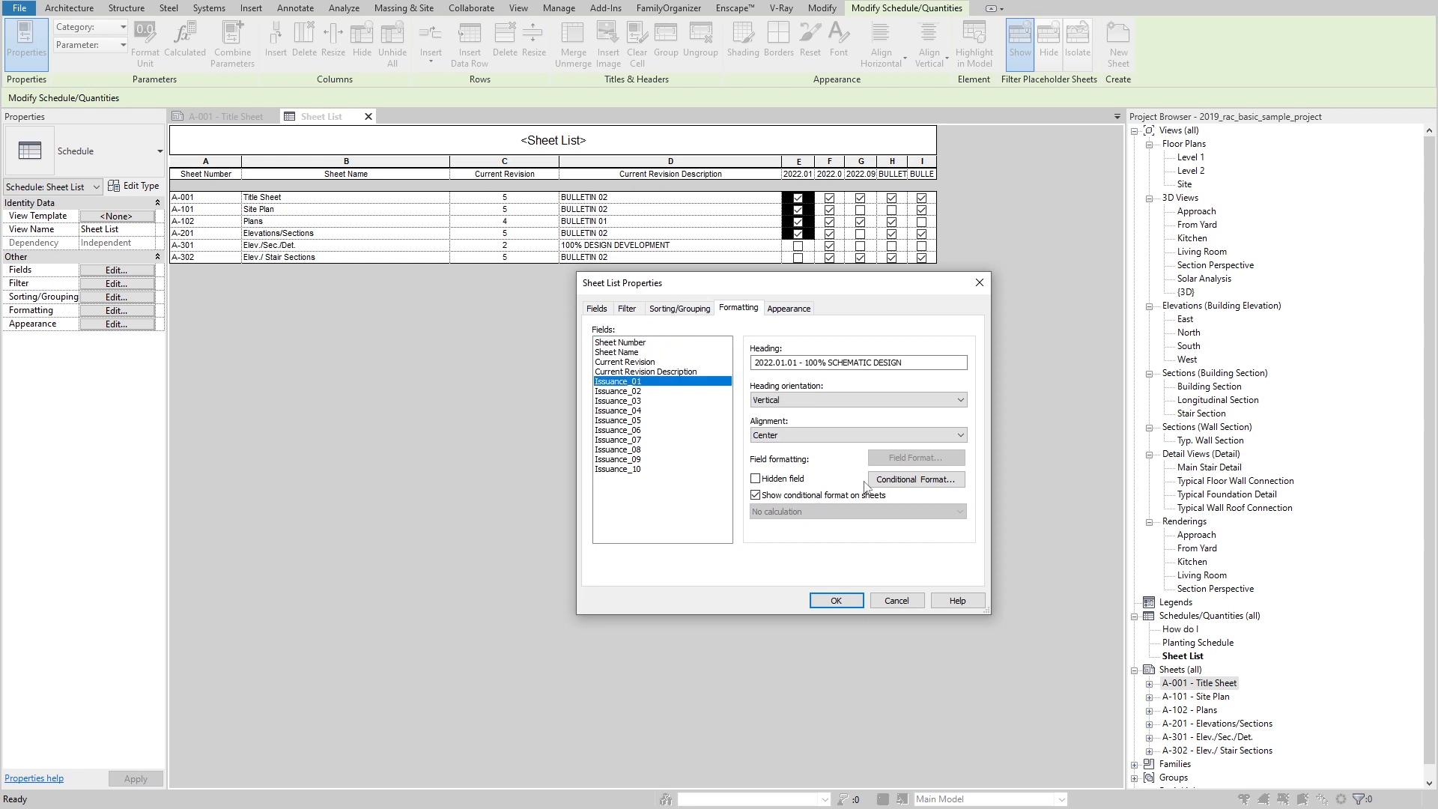
{"action": "left_click", "coordinate": [906, 480]}
{"action": "left_click", "coordinate": [671, 407]}
{"action": "left_click", "coordinate": [712, 407]}
{"action": "left_click", "coordinate": [714, 407]}
{"action": "left_click", "coordinate": [721, 418]}
{"action": "left_click", "coordinate": [855, 537]}
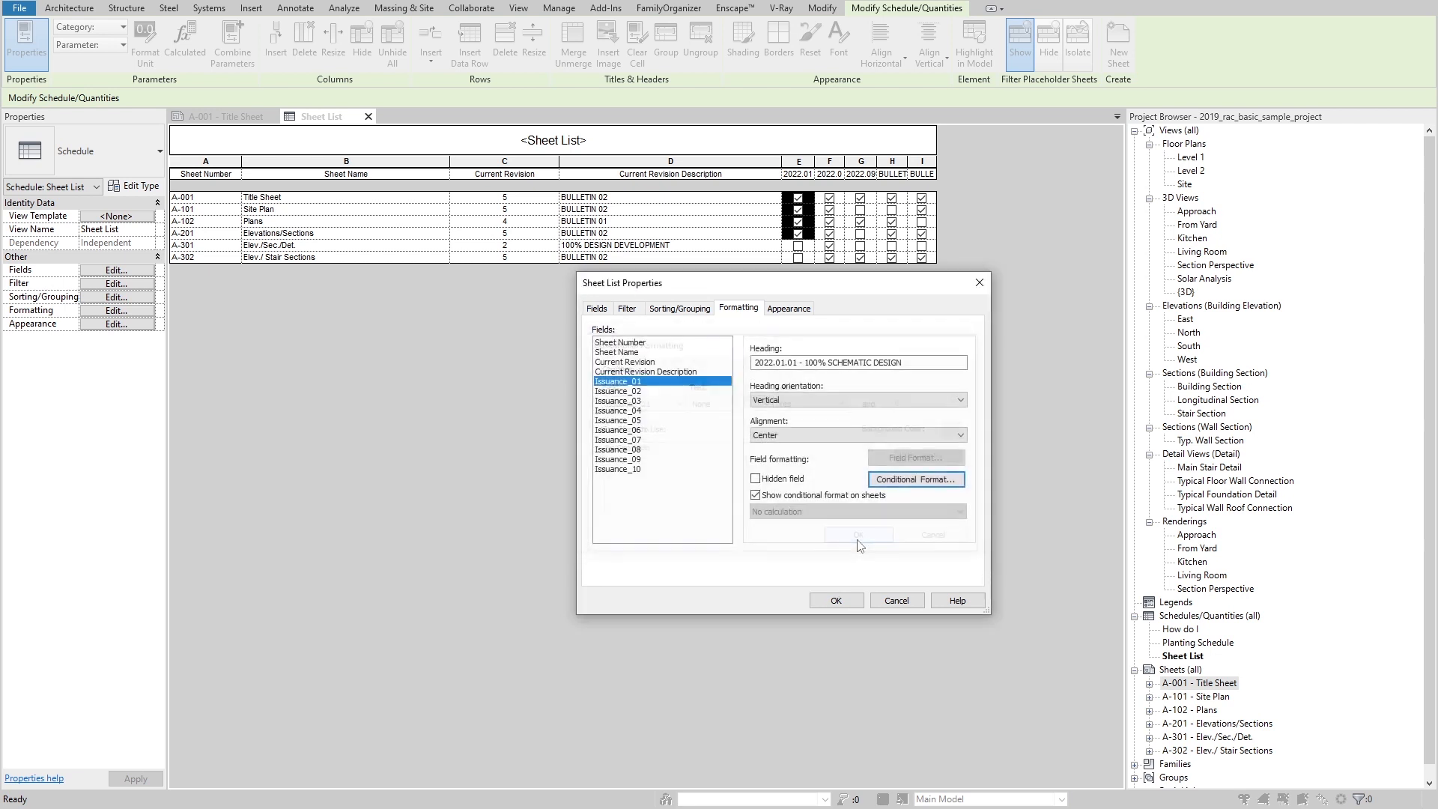
{"action": "left_click", "coordinate": [833, 600]}
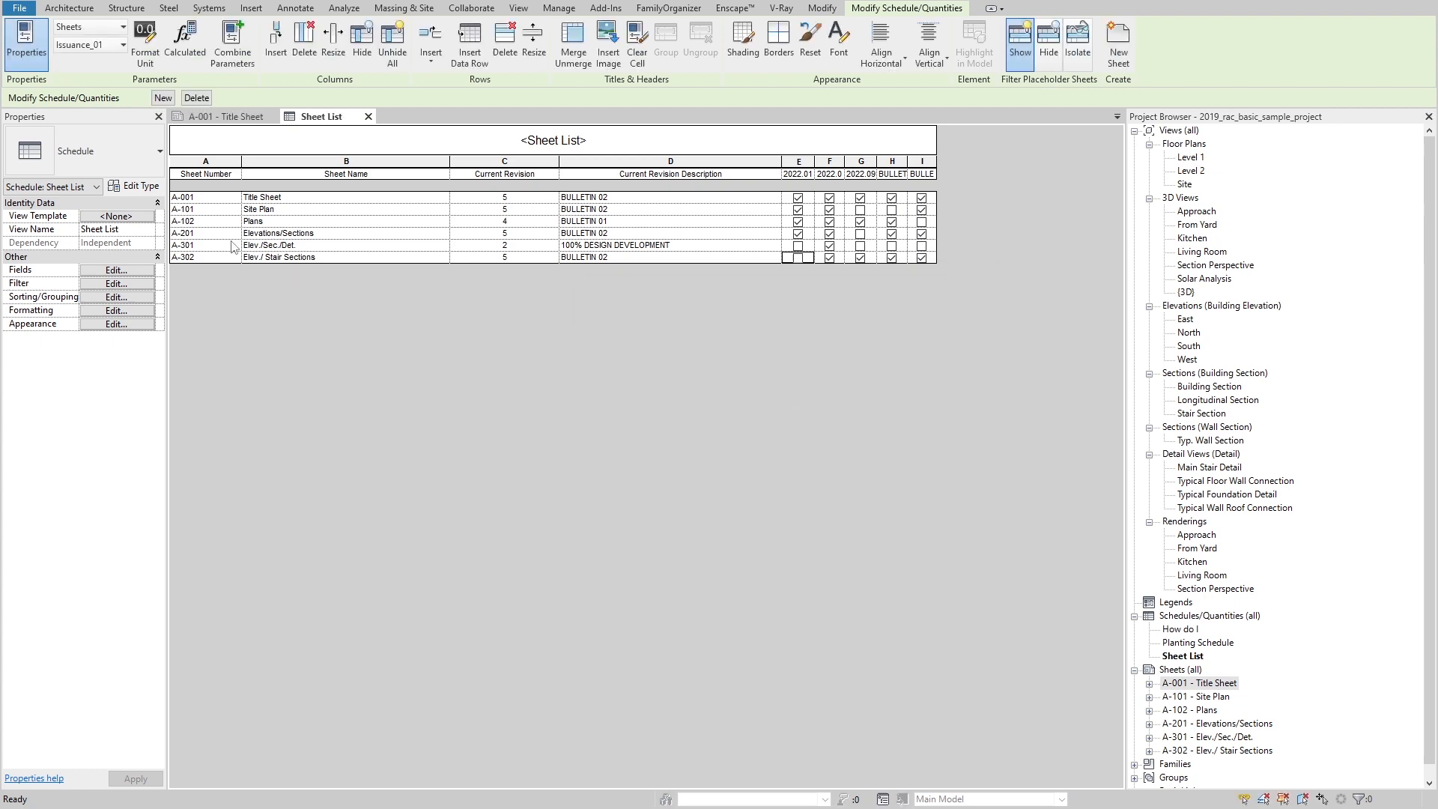
Step: Start a new calculated value for the sheet list with the Common discipline and the Text type
{"action": "left_click", "coordinate": [145, 270]}
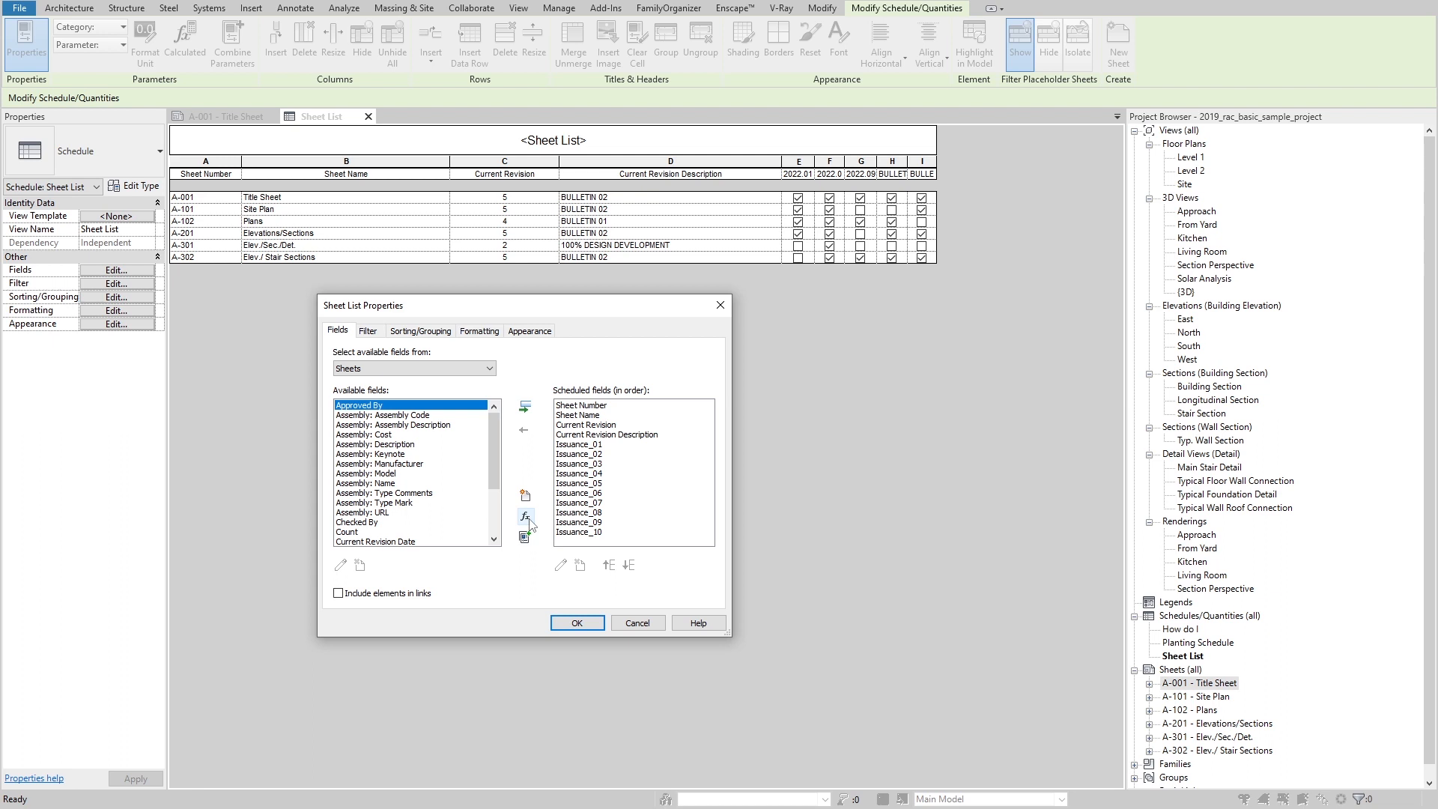
{"action": "left_click", "coordinate": [526, 518]}
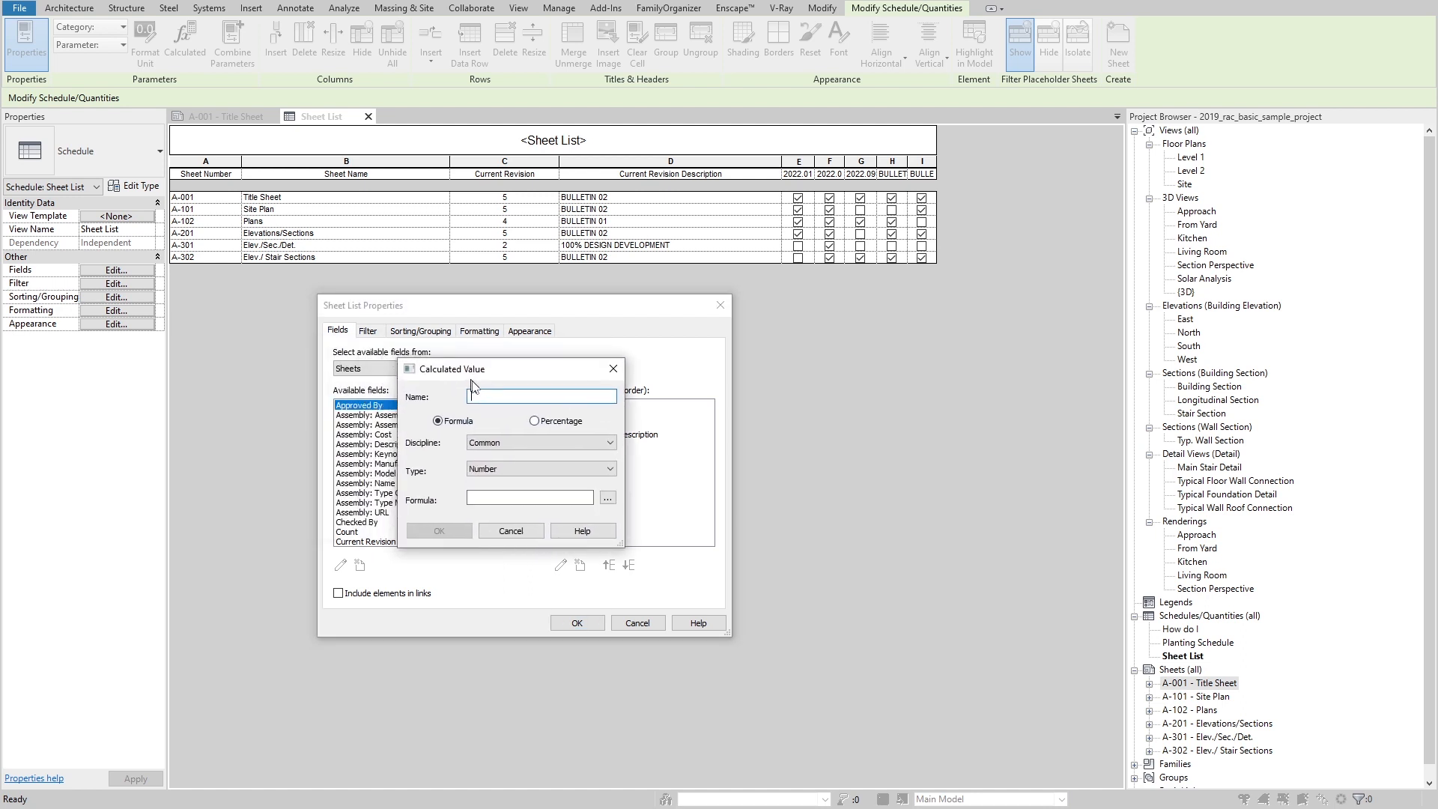
{"action": "left_click", "coordinate": [782, 448]}
{"action": "left_click", "coordinate": [780, 450]}
{"action": "left_click", "coordinate": [762, 475]}
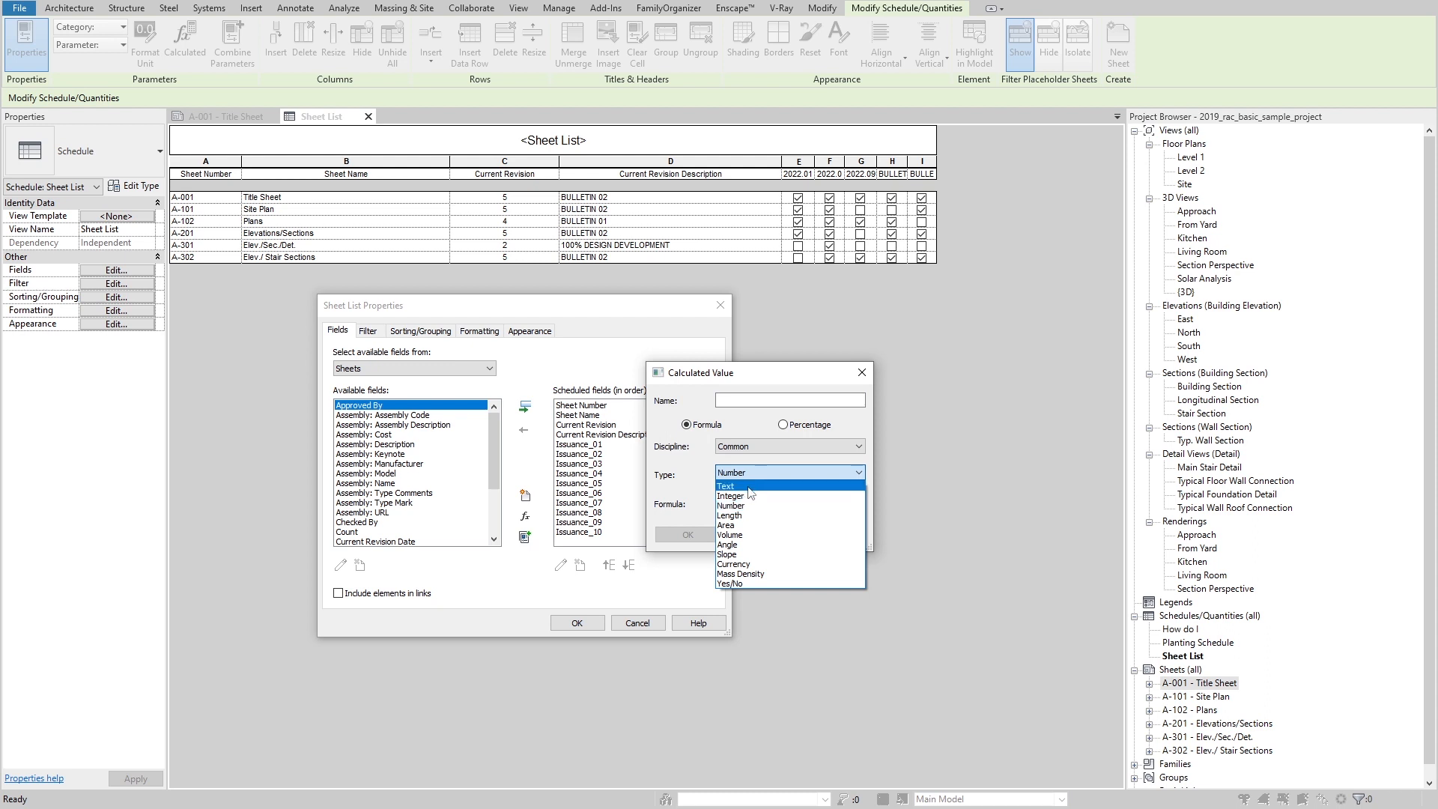
{"action": "left_click", "coordinate": [751, 487]}
Step: Enter the calculated value's formula as if(Issuance_01, "X", "O")
{"action": "left_click", "coordinate": [749, 502]}
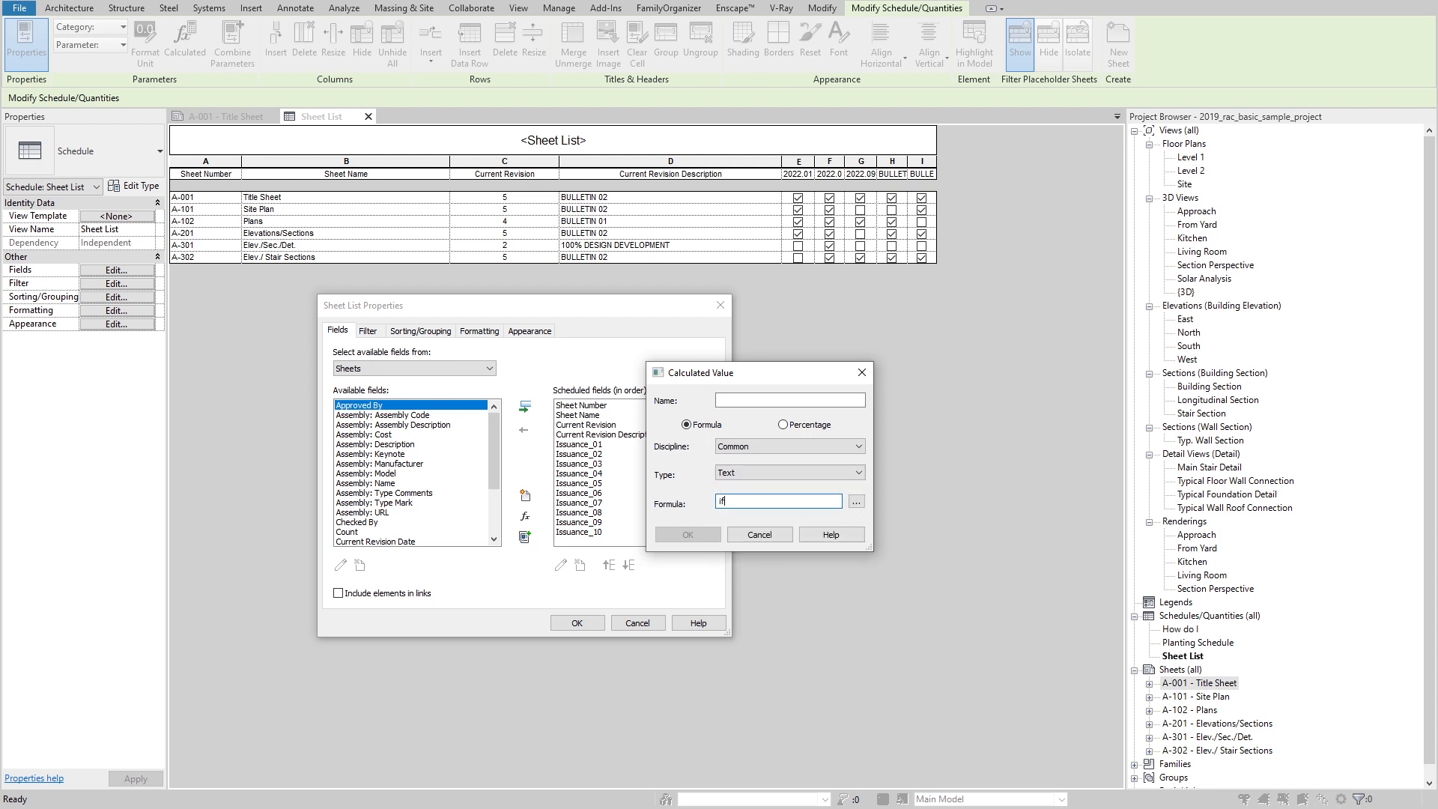
{"action": "left_click", "coordinate": [857, 502]}
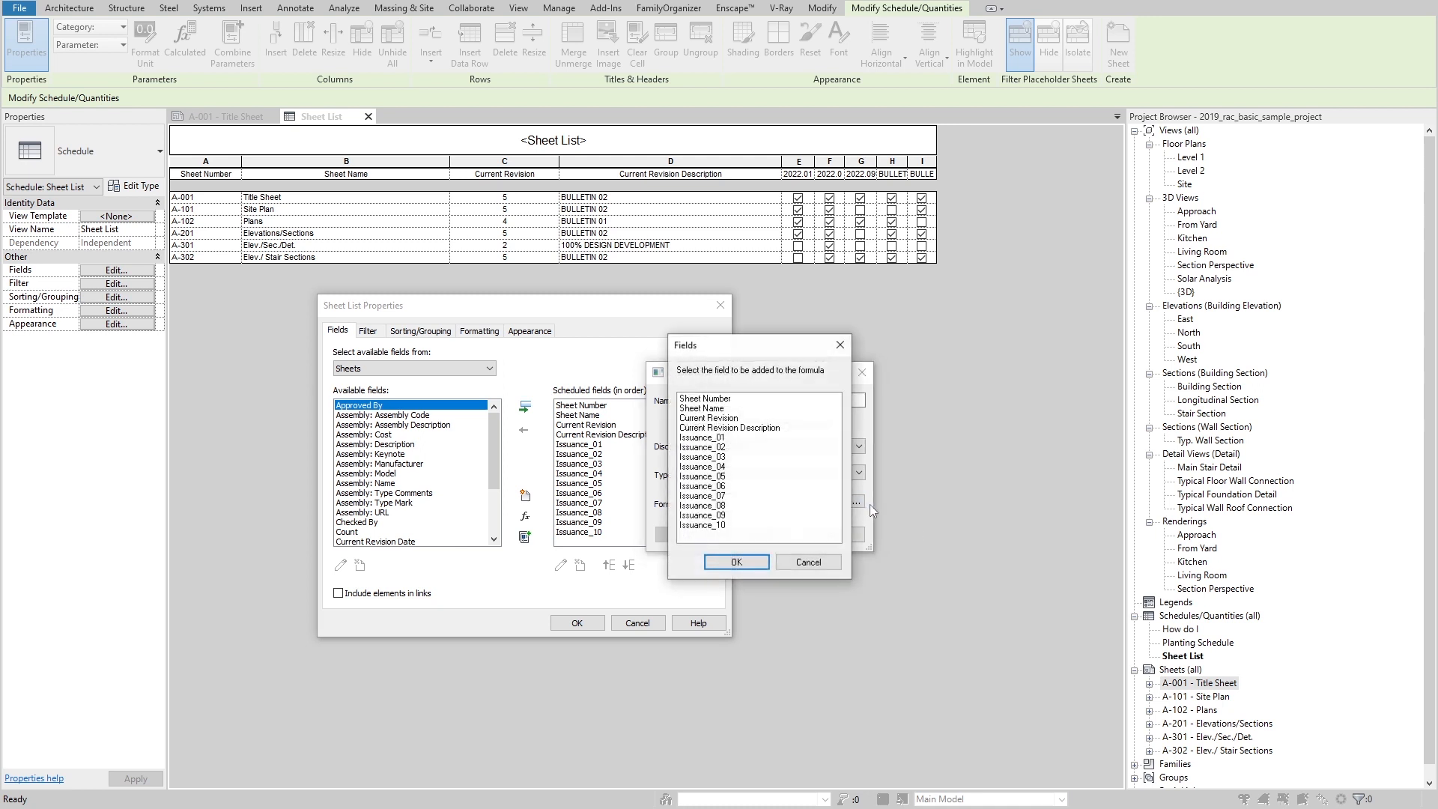
{"action": "left_click", "coordinate": [717, 439]}
{"action": "left_click", "coordinate": [736, 559]}
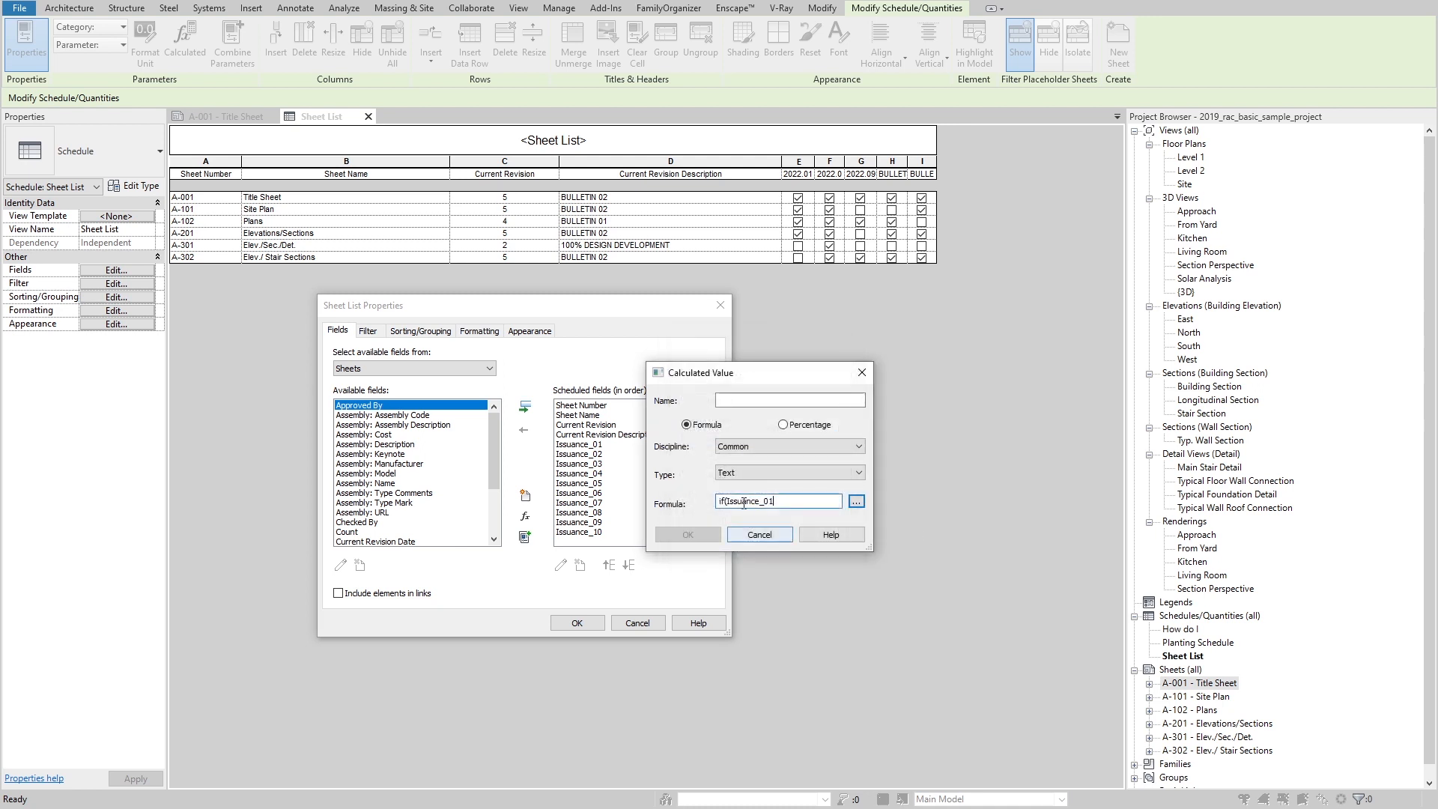
{"action": "double_click", "coordinate": [730, 507]}
{"action": "left_click", "coordinate": [791, 507]}
{"action": "type", "text": "X\", \"O\""}
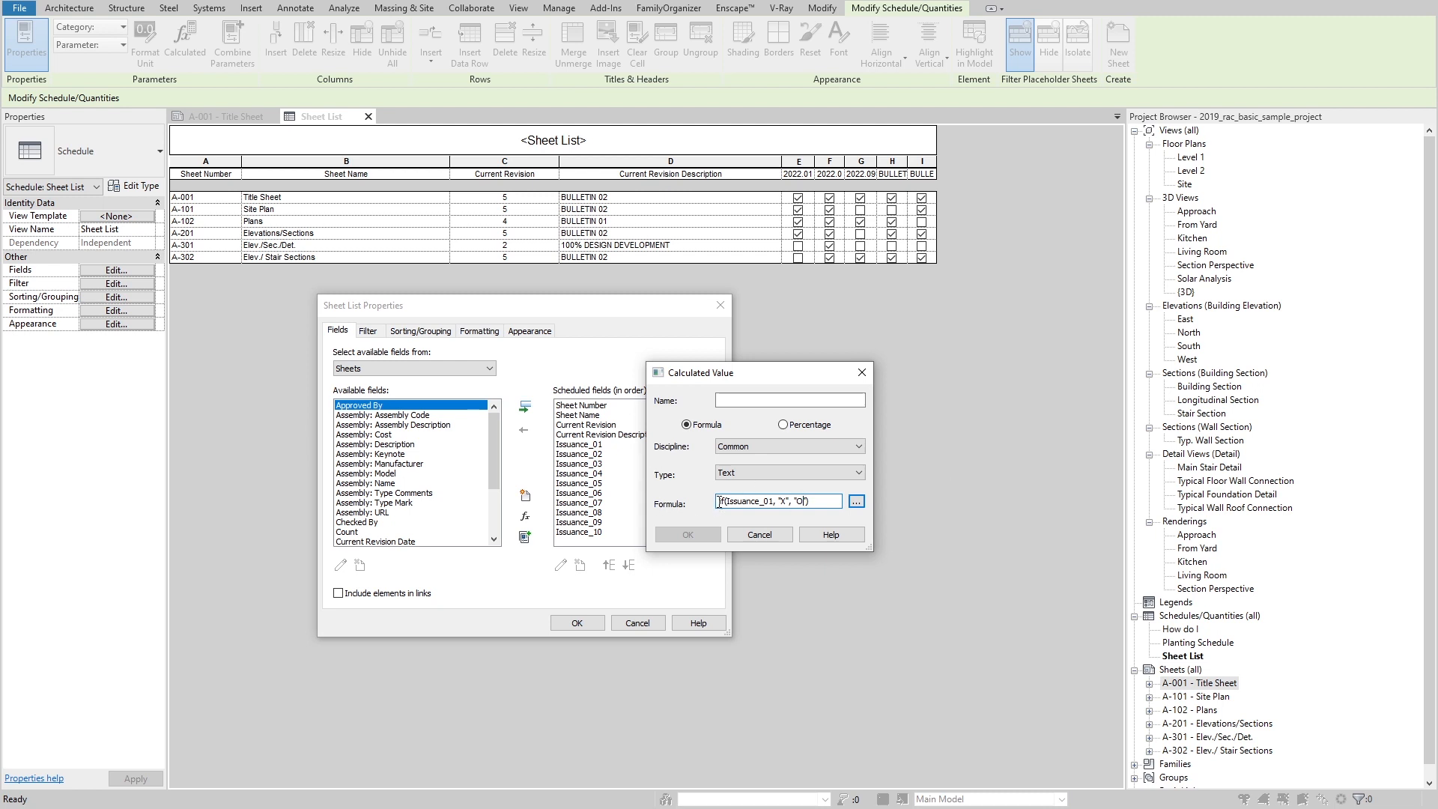
{"action": "left_click_drag", "start_coordinate": [728, 502], "coordinate": [755, 501]}
{"action": "left_click", "coordinate": [788, 501]}
{"action": "left_click_drag", "start_coordinate": [789, 501], "coordinate": [778, 501]}
{"action": "left_click_drag", "start_coordinate": [793, 501], "coordinate": [809, 501]}
Step: Name the calculated value Issuance_01 "X" and add it to the scheduled fields
{"action": "left_click", "coordinate": [753, 403]}
{"action": "type", "text": "Issuance_01 \"X"}
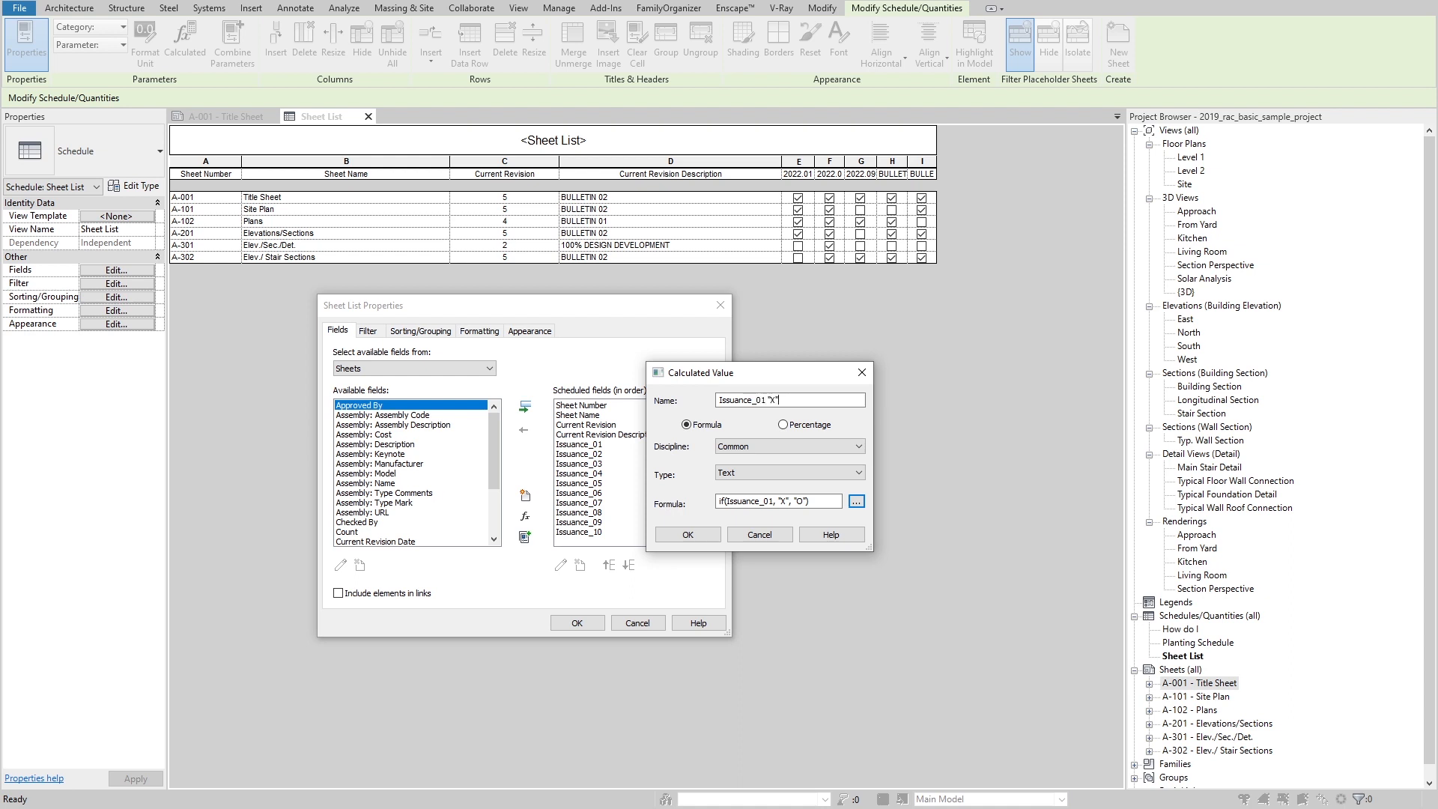
{"action": "left_click", "coordinate": [687, 536]}
Step: Reorder the scheduled fields so Issuance_01 "X" comes directly after Issuance_01
{"action": "left_click", "coordinate": [610, 565]}
{"action": "left_click", "coordinate": [611, 566]}
{"action": "left_click", "coordinate": [611, 566]}
{"action": "left_click", "coordinate": [610, 565]}
{"action": "left_click", "coordinate": [611, 565]}
{"action": "left_click", "coordinate": [610, 566]}
{"action": "left_click", "coordinate": [610, 566]}
{"action": "left_click", "coordinate": [610, 566]}
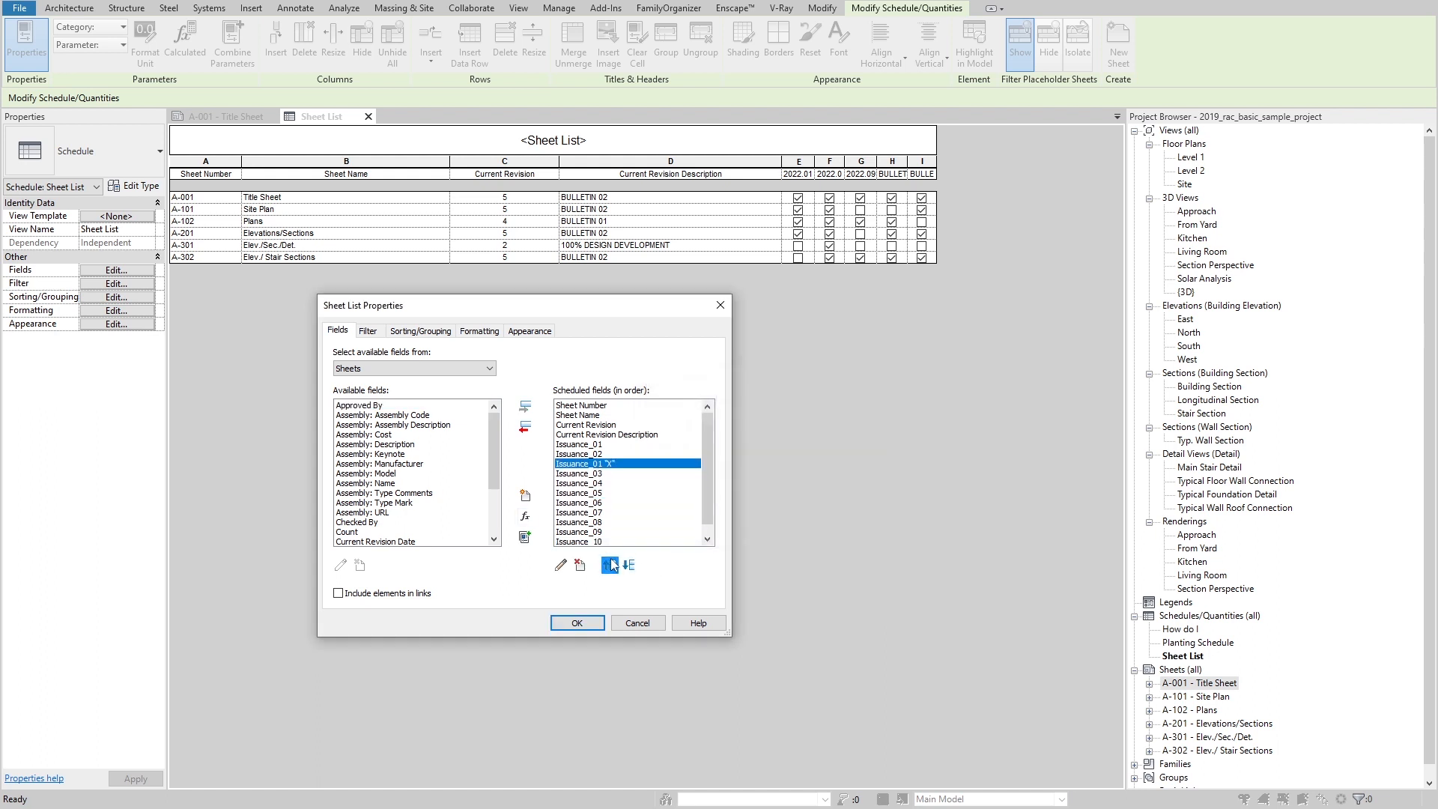
{"action": "left_click", "coordinate": [610, 566]}
Step: Format the Issuance_01 "X" field with Center alignment and a Vertical heading orientation
{"action": "left_click", "coordinate": [493, 332]}
{"action": "left_click", "coordinate": [397, 413]}
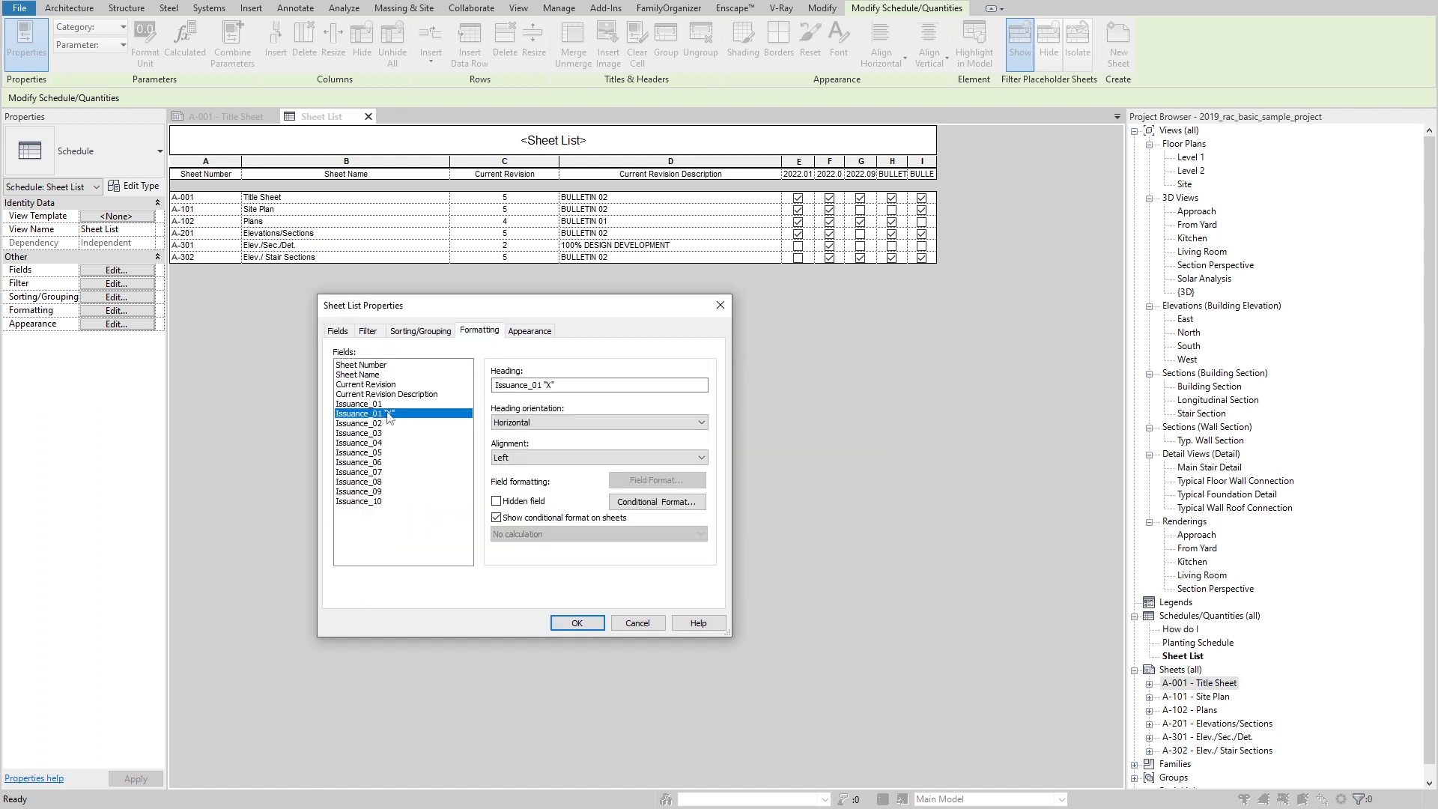
{"action": "left_click", "coordinate": [531, 458]}
{"action": "left_click", "coordinate": [531, 480]}
{"action": "left_click", "coordinate": [540, 422]}
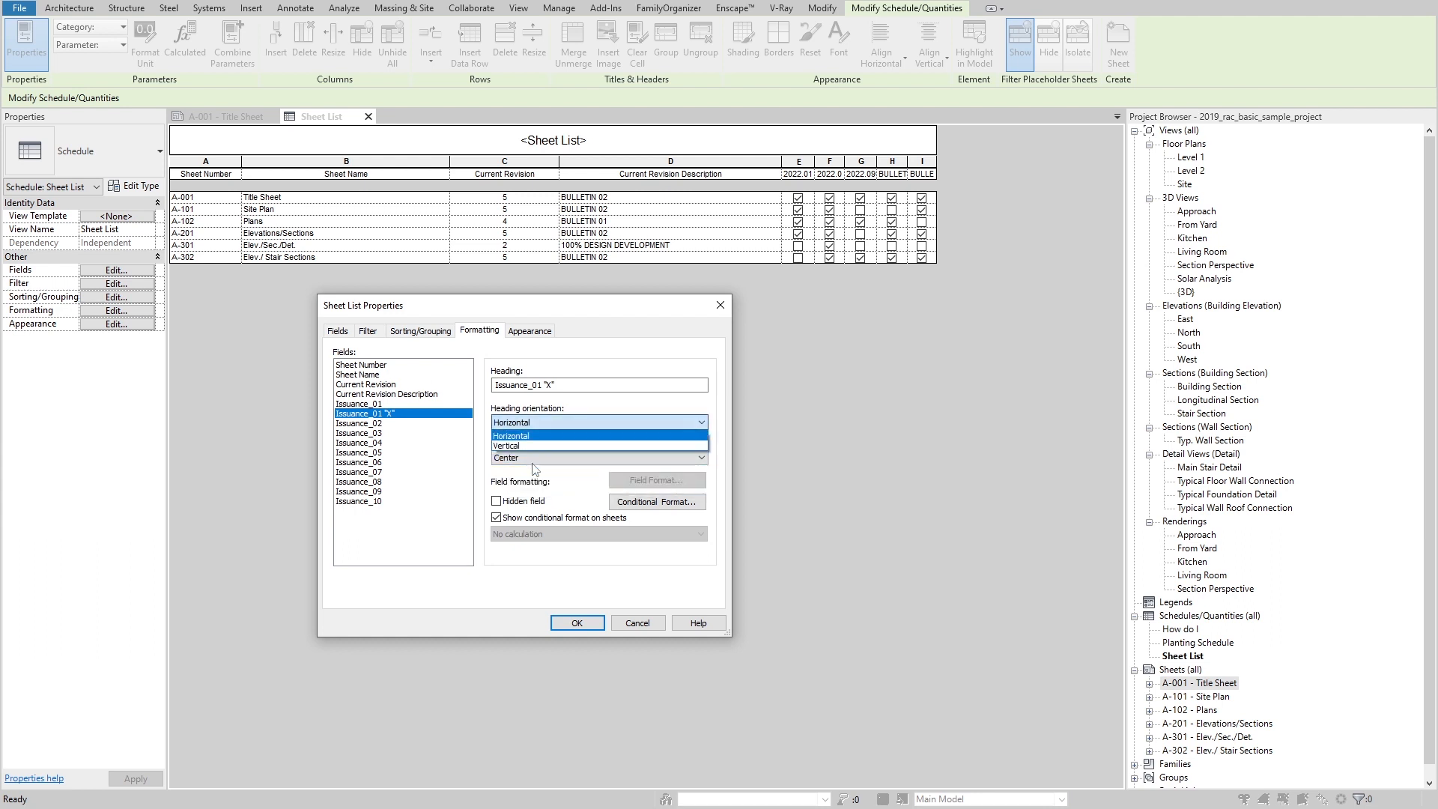
{"action": "left_click", "coordinate": [525, 447]}
Step: Copy the Issuance_01 heading, 2022.01.01 - 100% SCHEMATIC DESIGN, to the Issuance_01 "X" field and apply the schedule changes
{"action": "left_click", "coordinate": [401, 405]}
{"action": "key", "text": "Tab"}
{"action": "key", "text": "ctrl+c"}
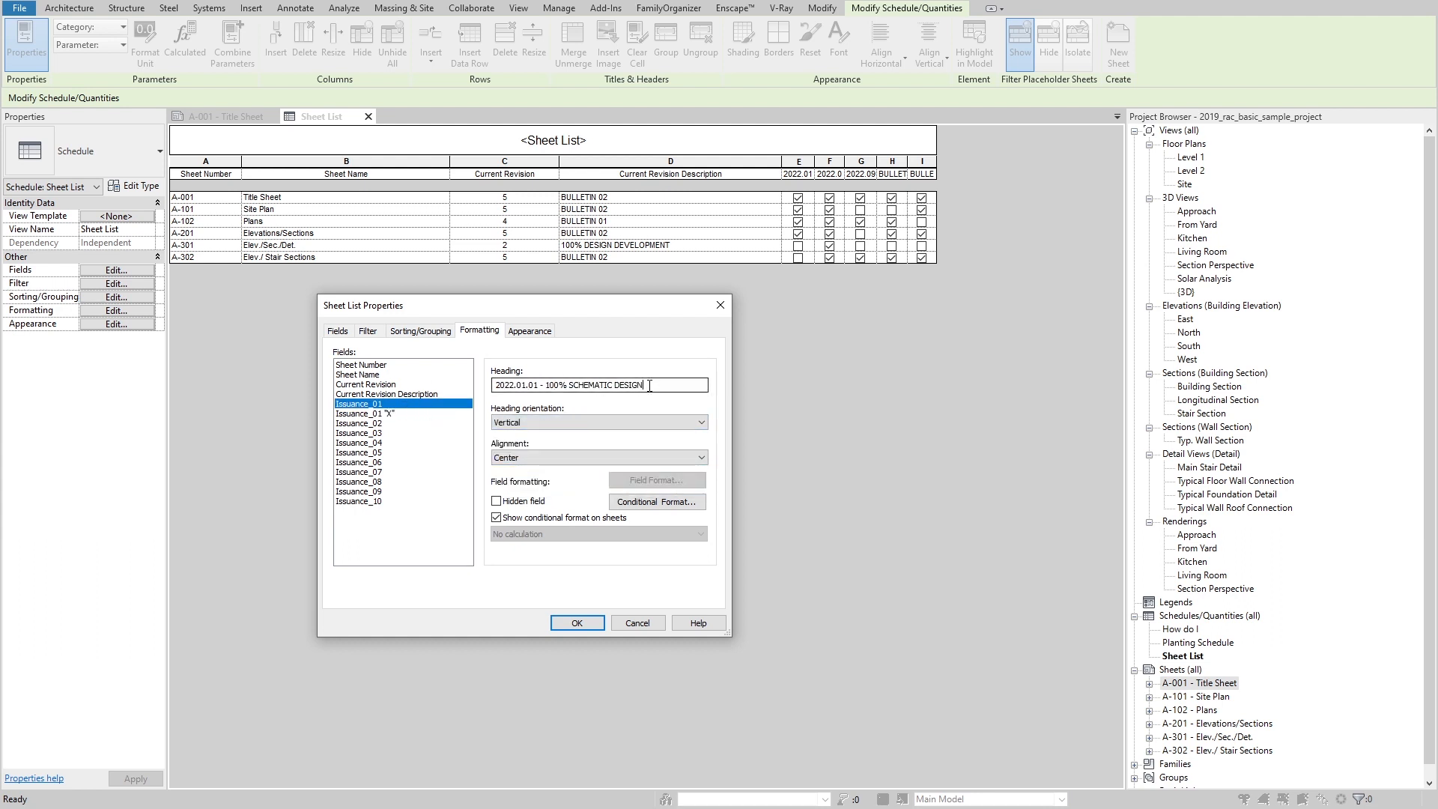
{"action": "left_click", "coordinate": [391, 413]}
{"action": "left_click_drag", "start_coordinate": [558, 385], "coordinate": [493, 389]}
{"action": "key", "text": "ctrl+v"}
{"action": "left_click", "coordinate": [576, 625]}
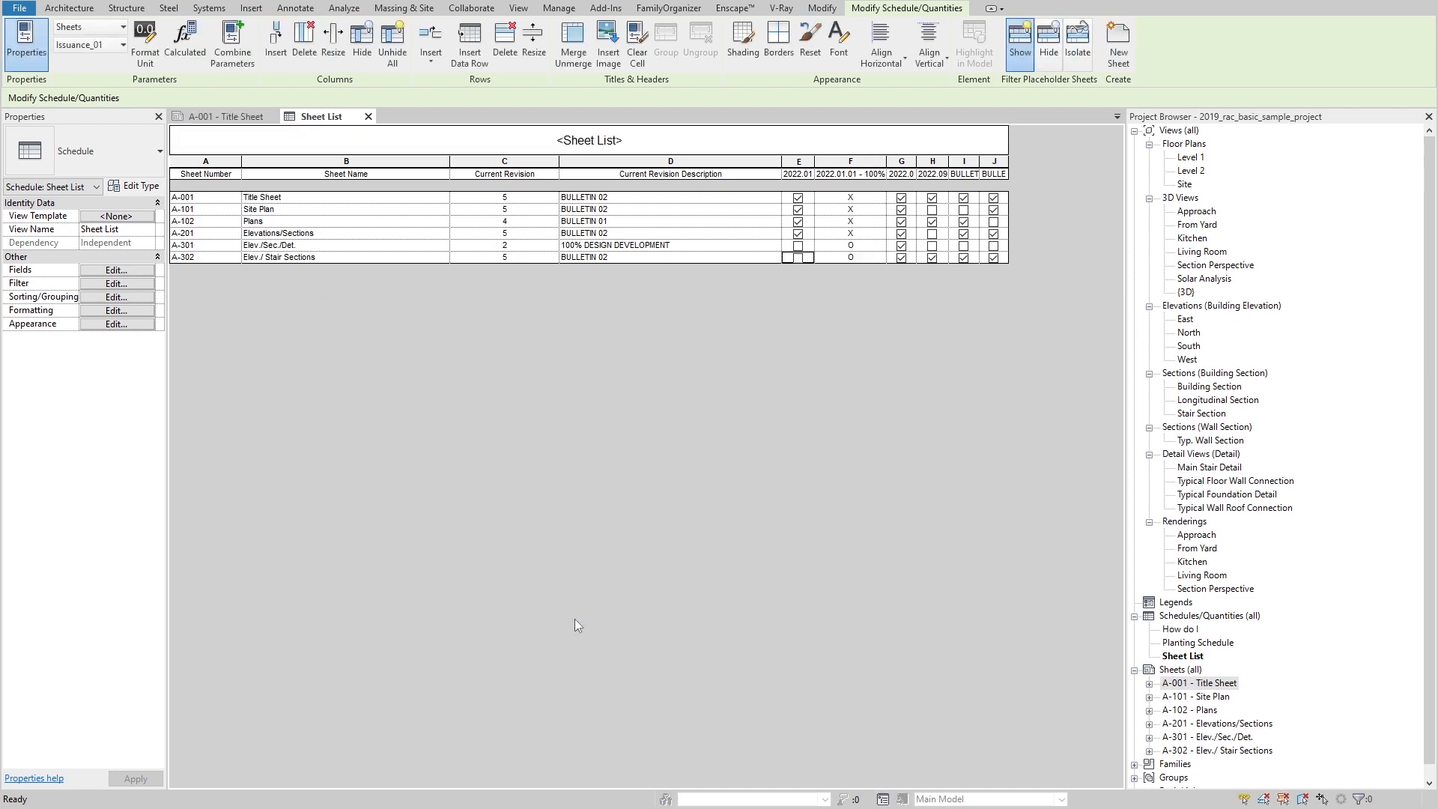
Step: On the title sheet, narrow the sheet list's X/O column to about the width of the neighboring issuance columns
{"action": "left_click", "coordinate": [228, 117]}
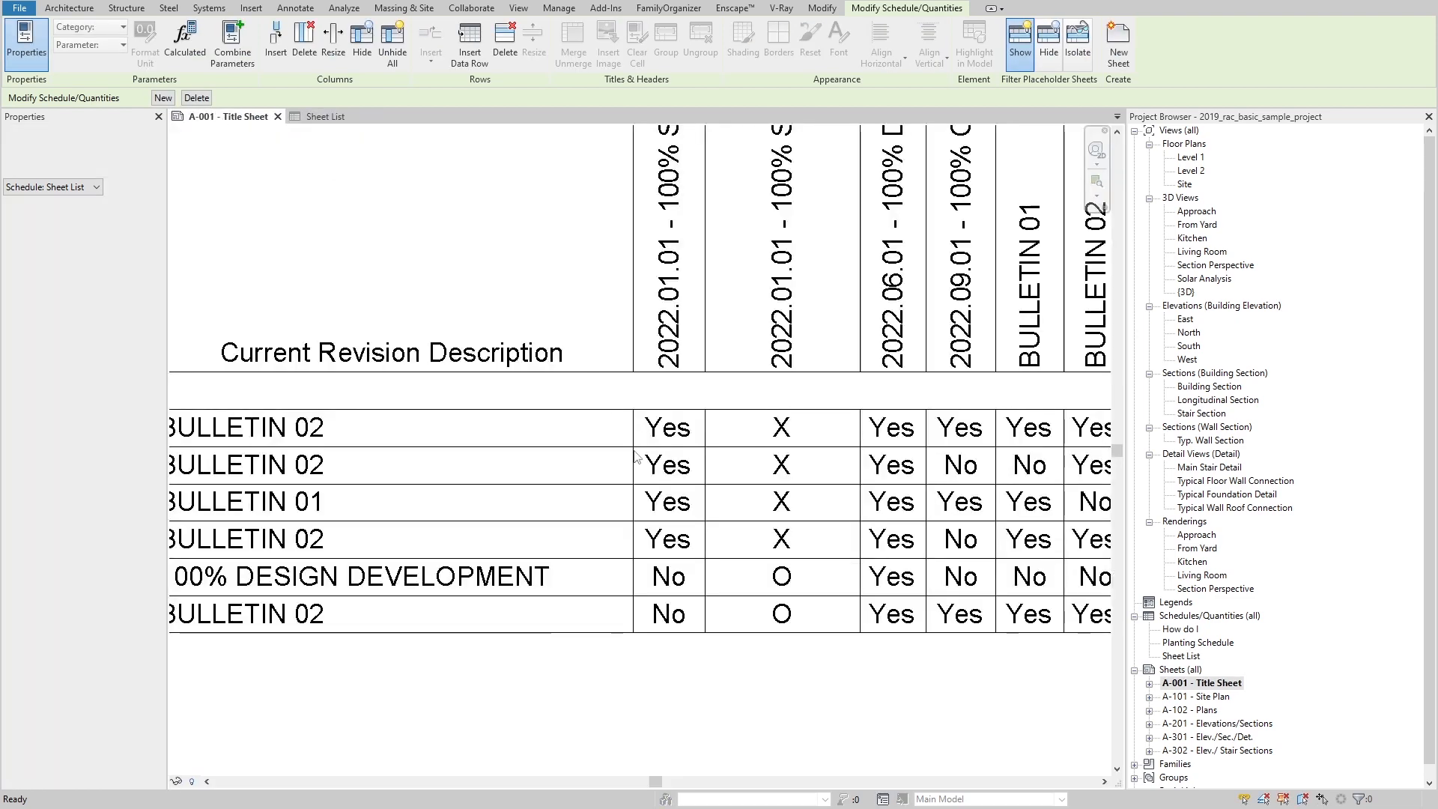
{"action": "scroll", "coordinate": [792, 363], "scroll_direction": "down", "scroll_amount": 2}
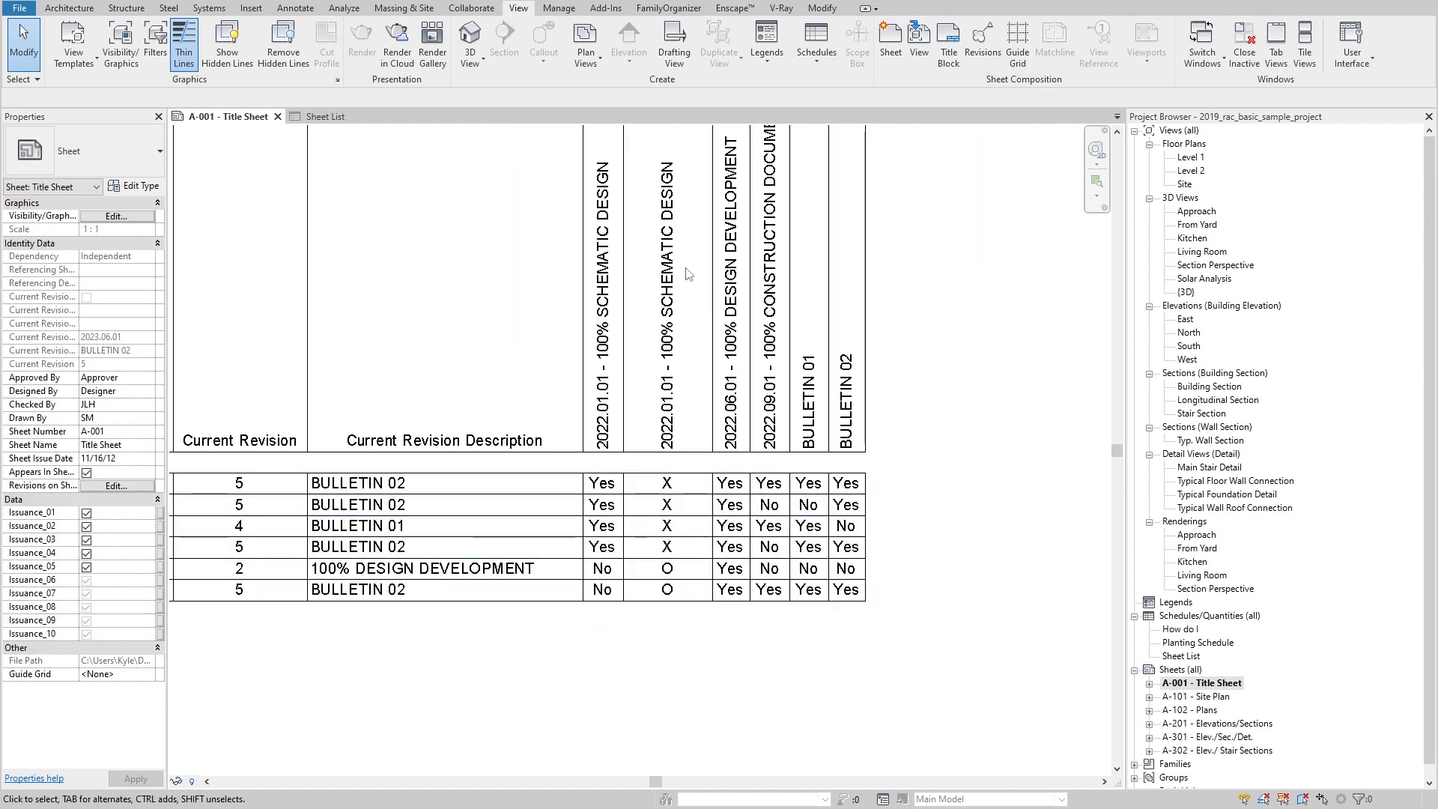
{"action": "left_click", "coordinate": [714, 223]}
{"action": "middle_click_drag", "start_coordinate": [728, 277], "coordinate": [760, 432]}
{"action": "left_click_drag", "start_coordinate": [744, 219], "coordinate": [689, 243]}
{"action": "scroll", "coordinate": [693, 725], "scroll_direction": "up", "scroll_amount": 3}
{"action": "middle_click_drag", "start_coordinate": [687, 680], "coordinate": [699, 470]}
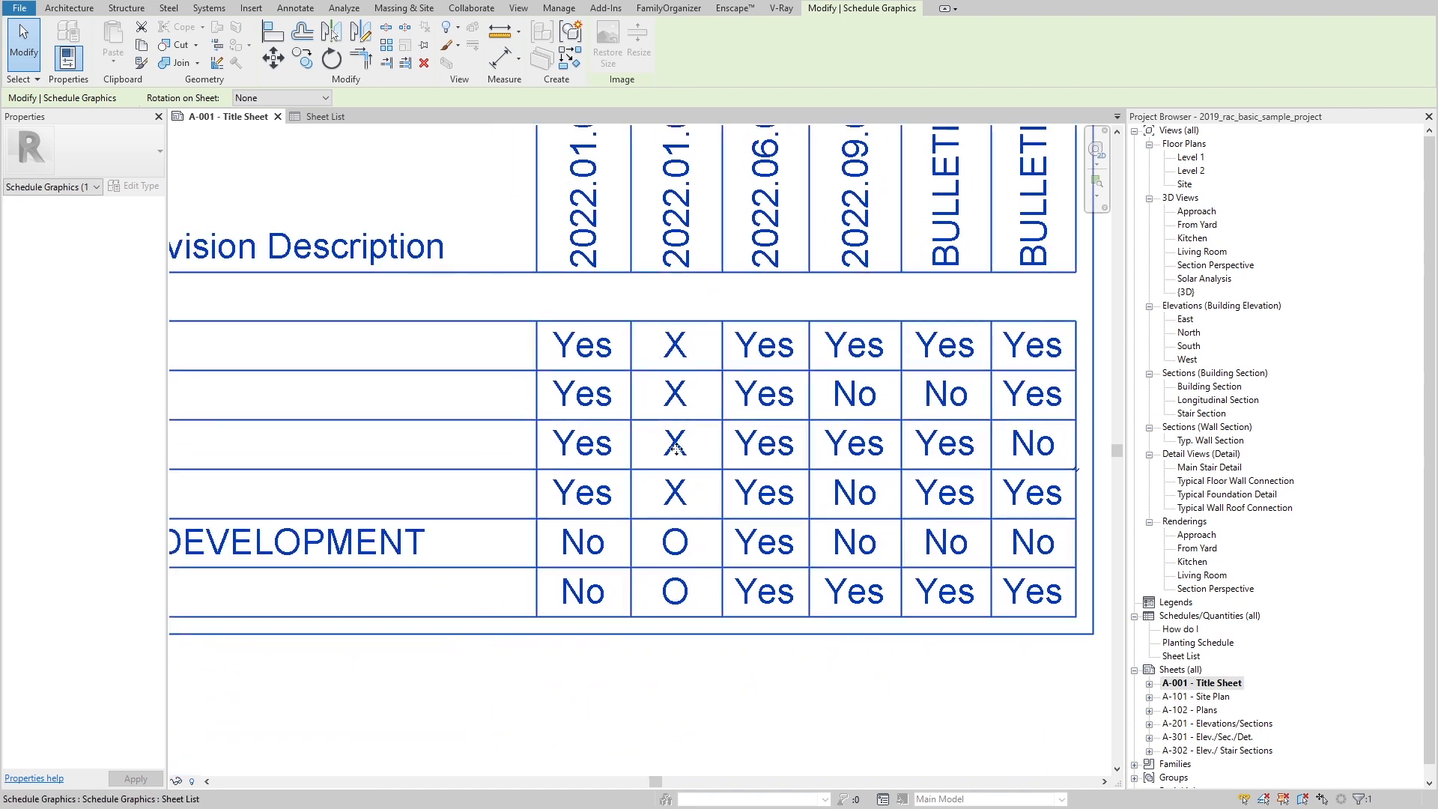
Step: Change the Issuance_01 "X" field's formula to if(Issuance_01, "X", " "), apply it, and return to the title sheet
{"action": "left_click", "coordinate": [330, 116]}
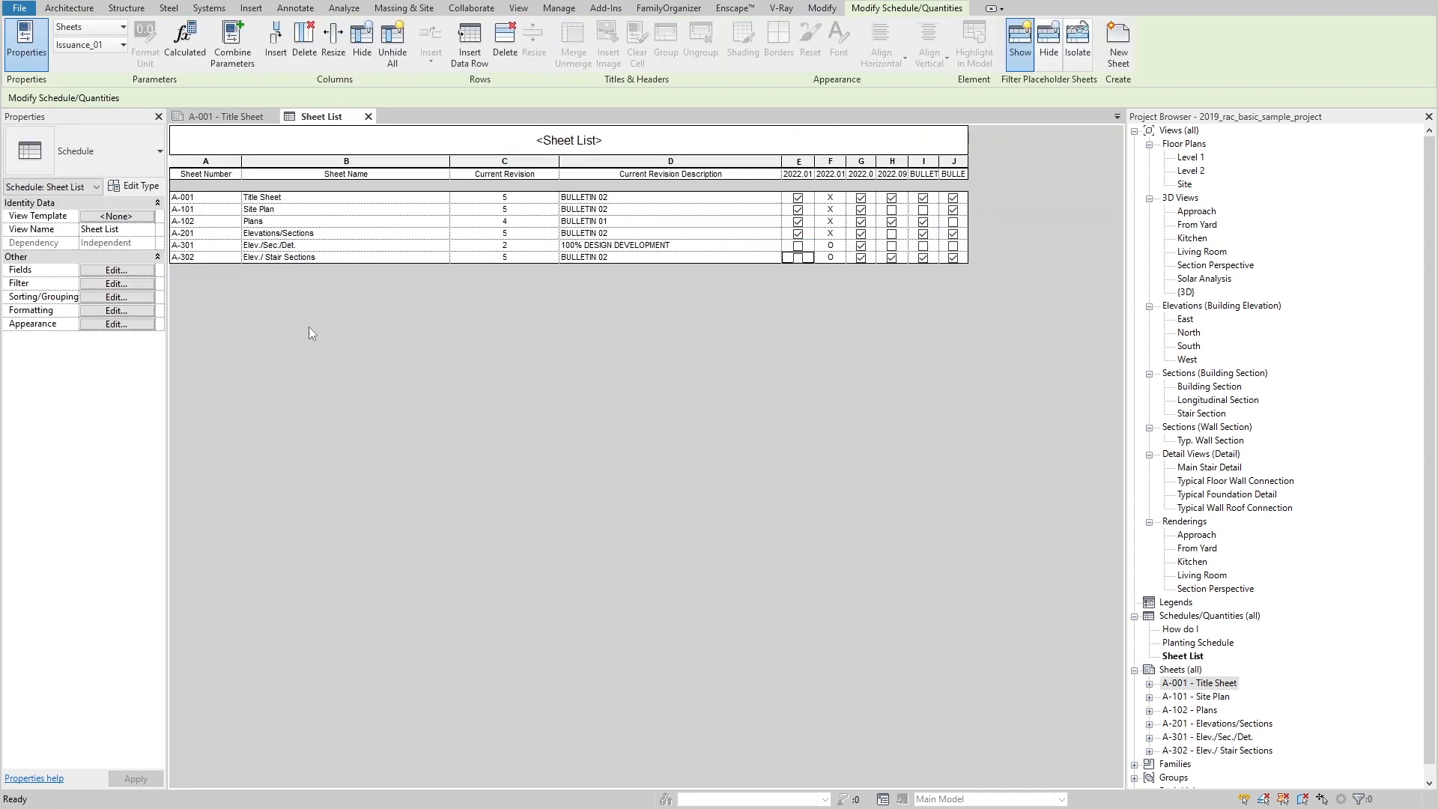
{"action": "left_click", "coordinate": [113, 270]}
{"action": "left_click", "coordinate": [606, 454]}
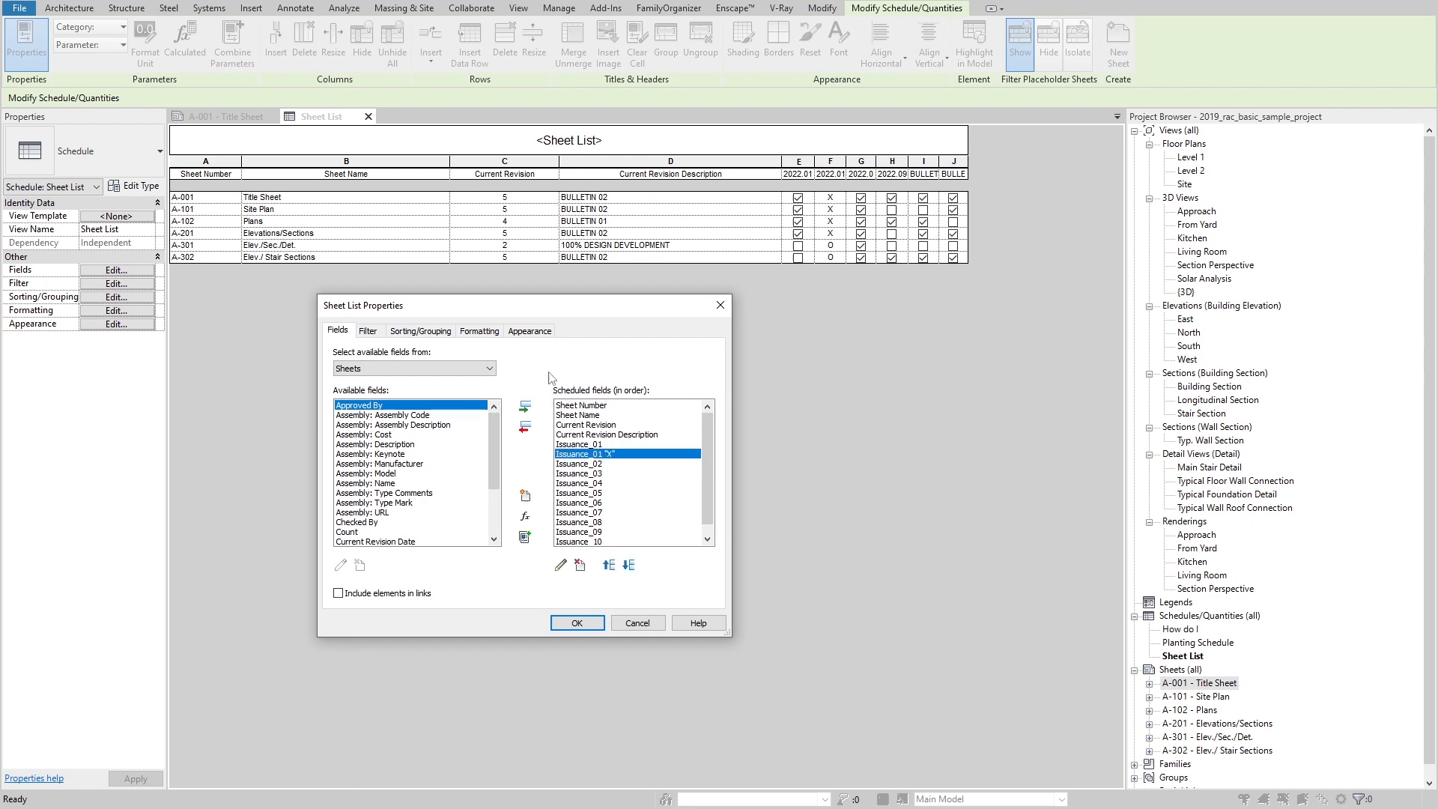
{"action": "left_click", "coordinate": [560, 565]}
{"action": "left_click", "coordinate": [798, 501]}
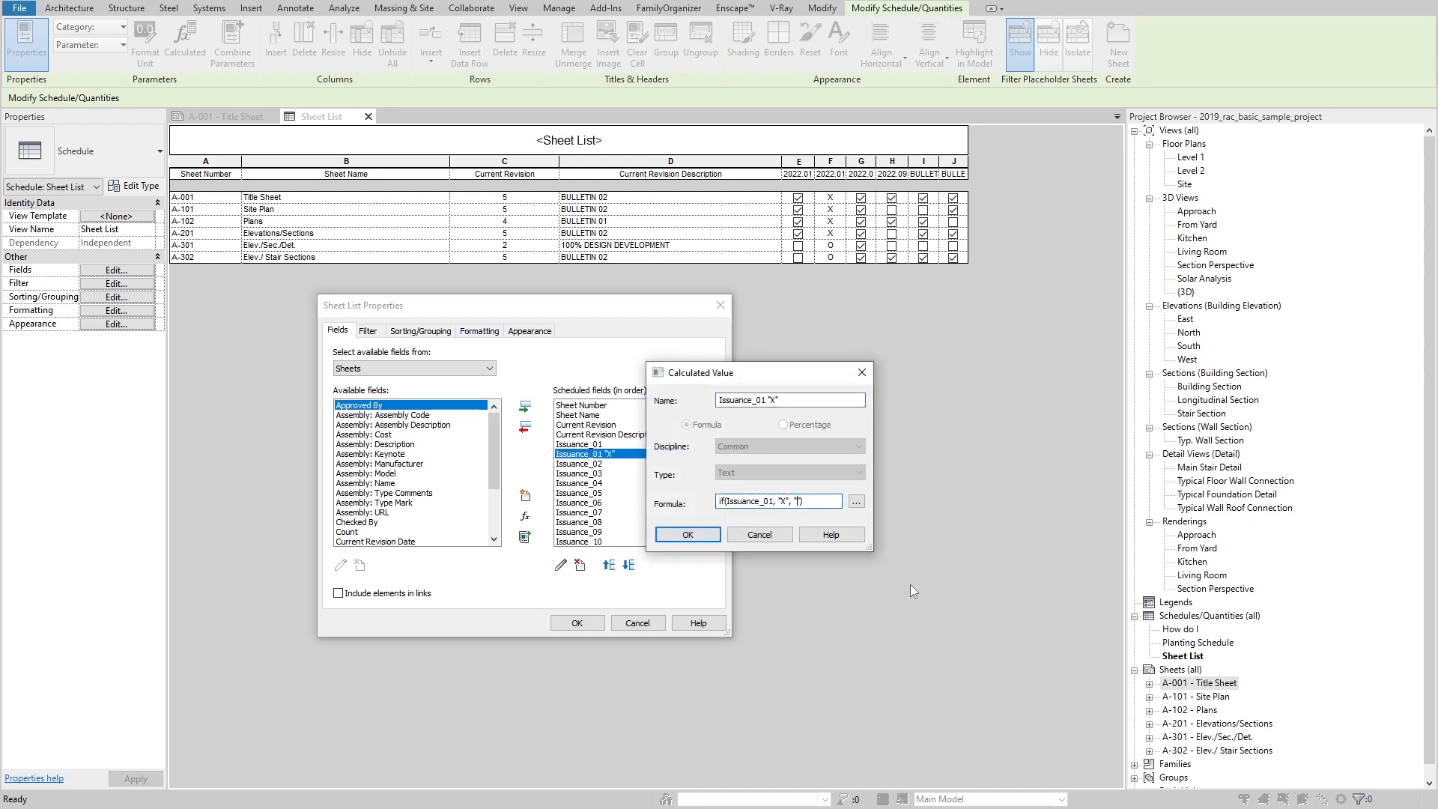
{"action": "left_click", "coordinate": [712, 534]}
{"action": "left_click", "coordinate": [577, 623]}
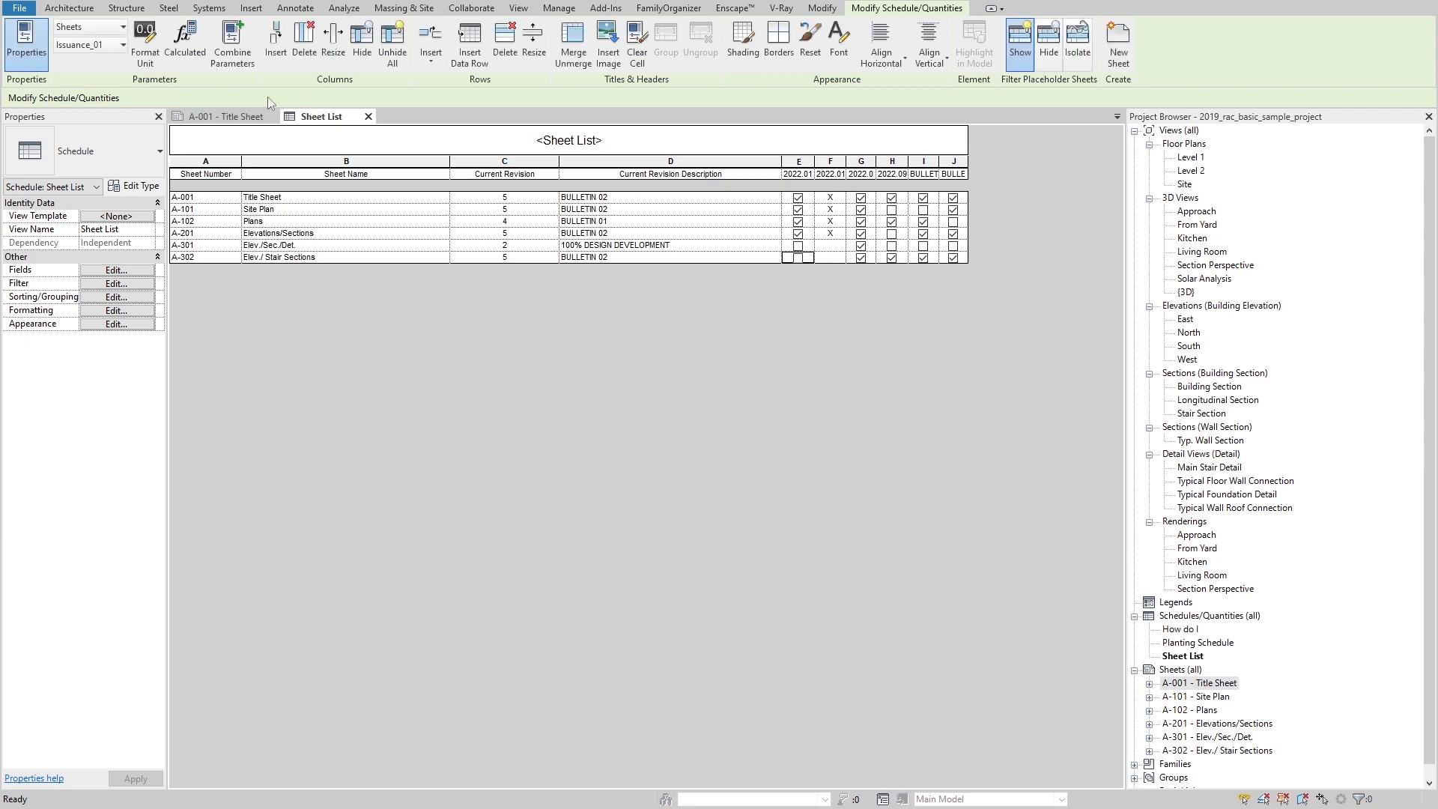
{"action": "left_click", "coordinate": [226, 117]}
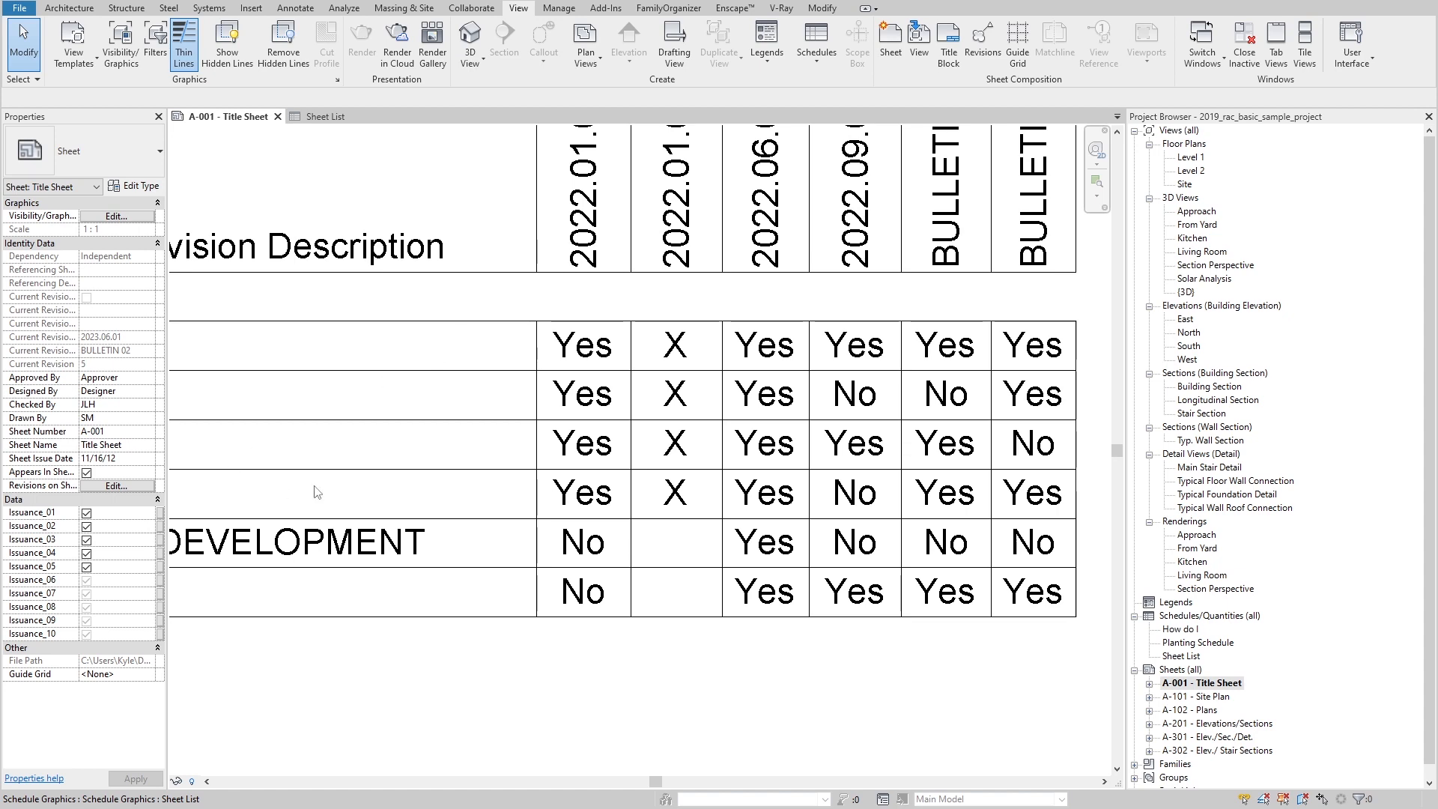
Step: Replace the X in the Issuance_01 "X" formula with a bullet symbol, apply it, and return to the title sheet
{"action": "left_click", "coordinate": [595, 413]}
{"action": "double_click", "coordinate": [320, 401]}
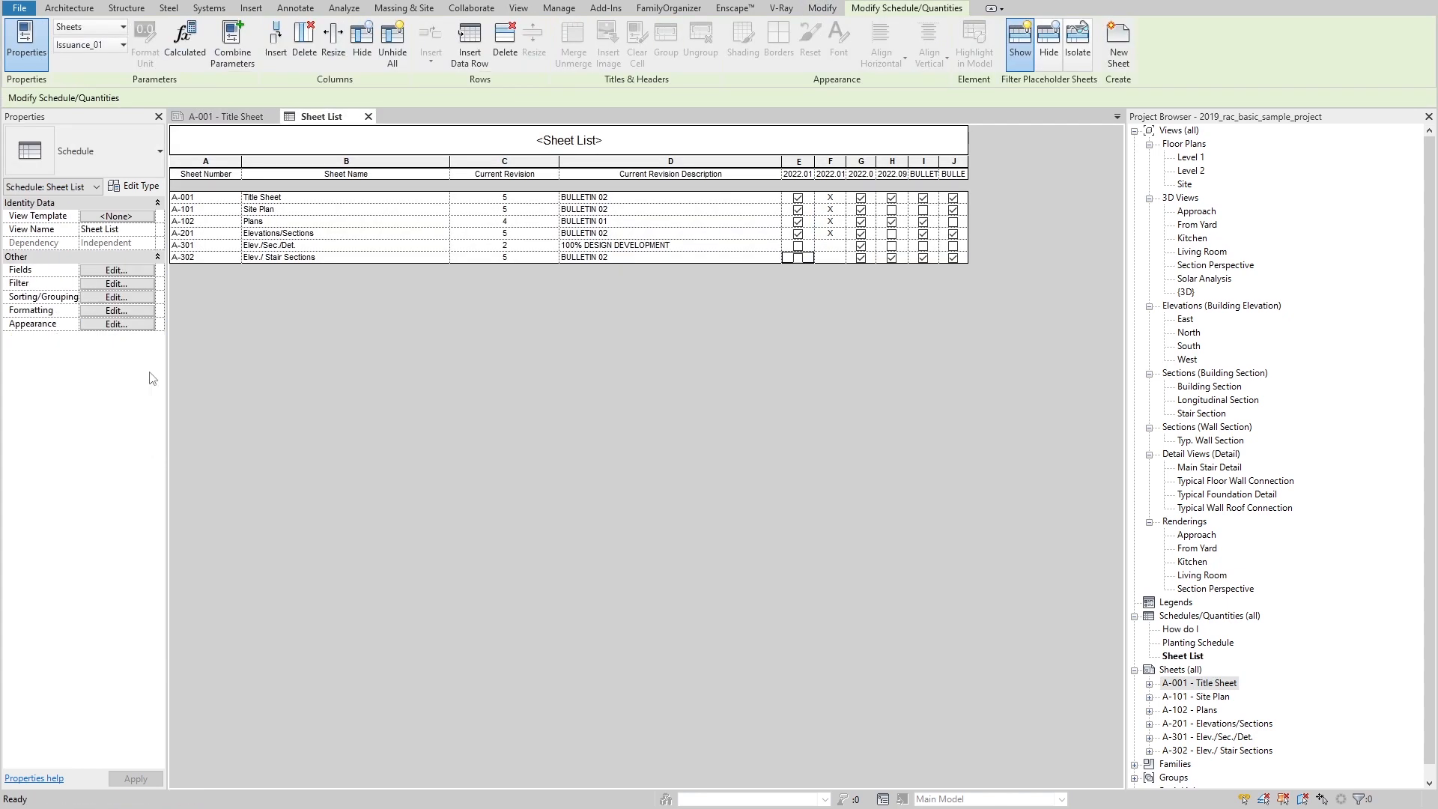
{"action": "left_click", "coordinate": [135, 271]}
{"action": "left_click", "coordinate": [582, 454]}
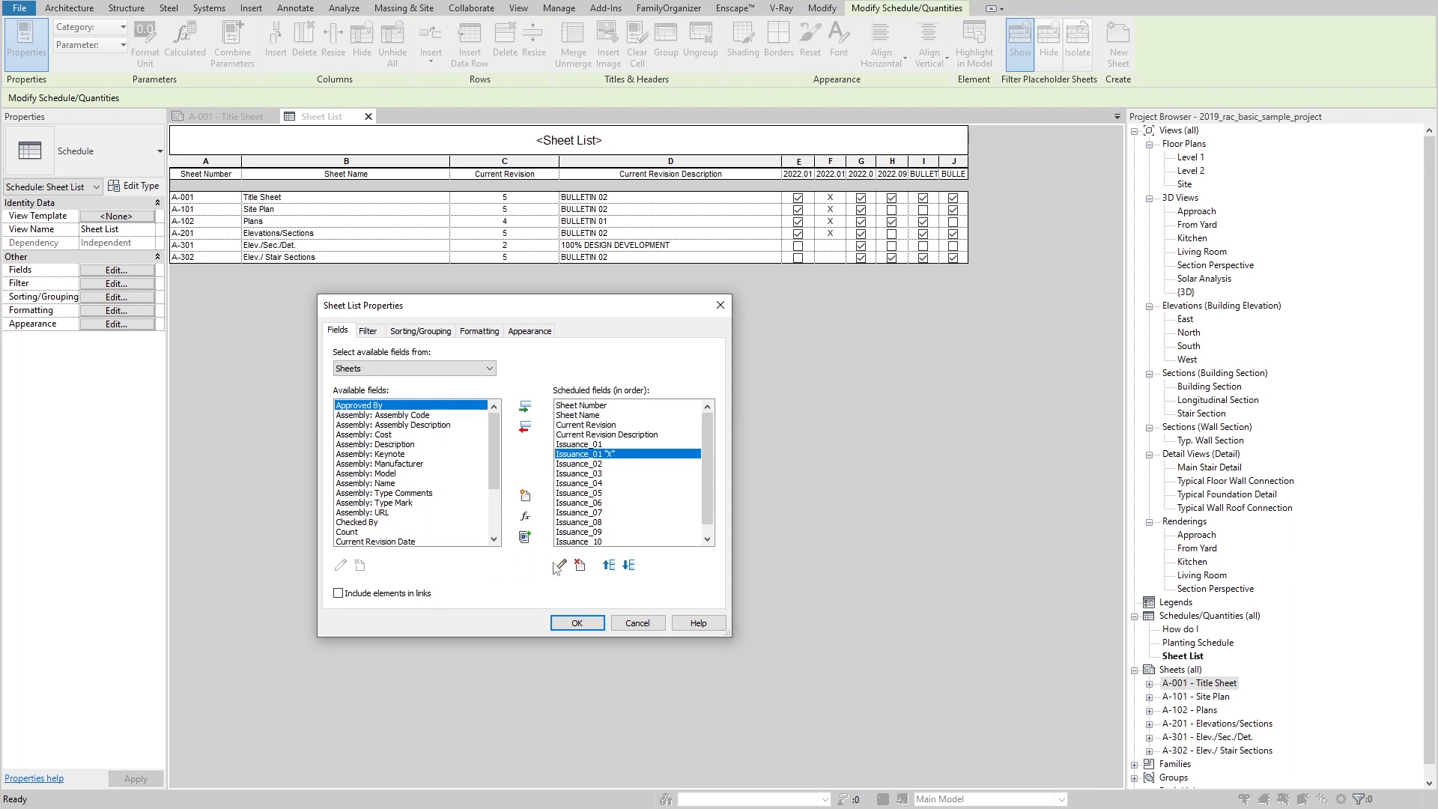
{"action": "left_click", "coordinate": [560, 563]}
{"action": "double_click", "coordinate": [782, 501]}
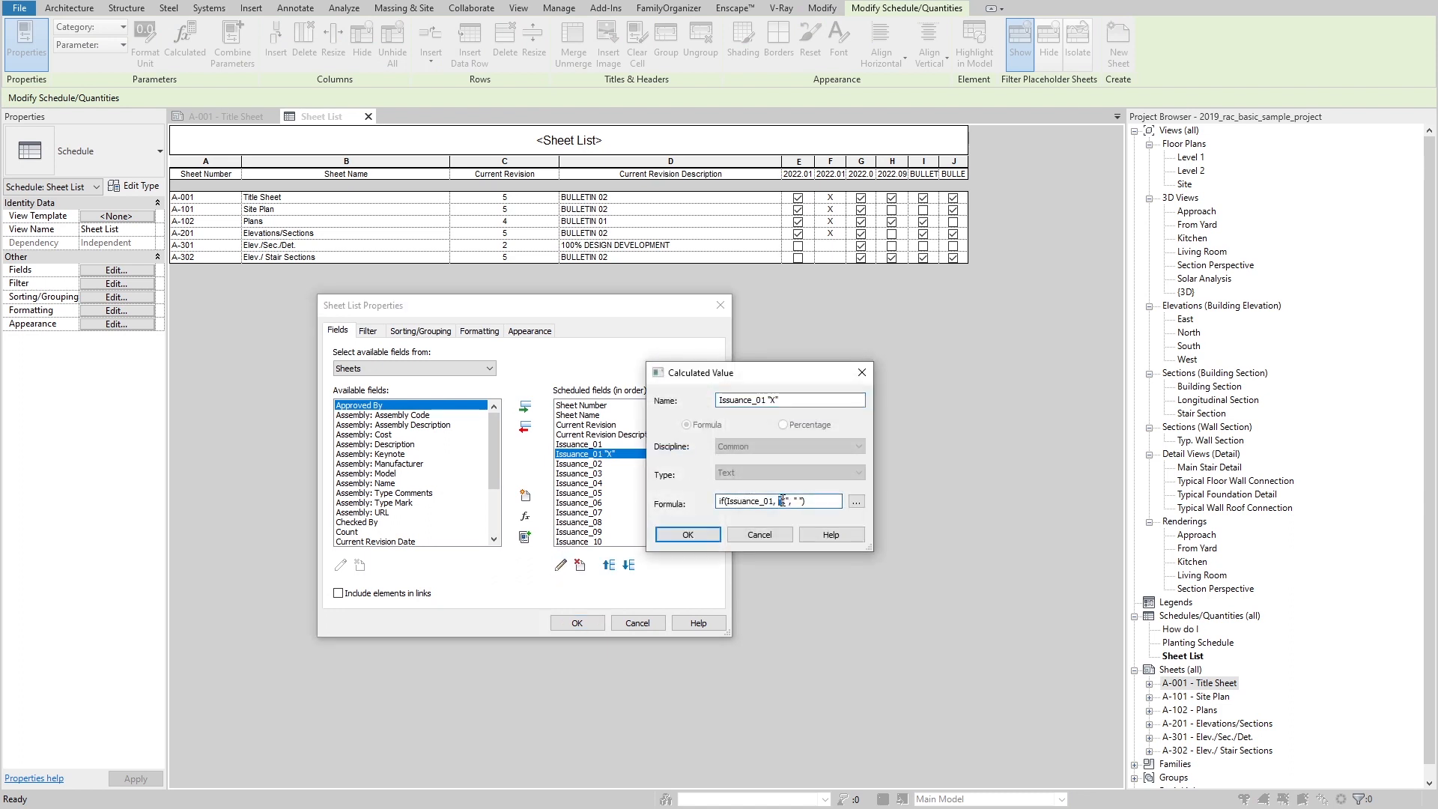
{"action": "left_click", "coordinate": [687, 534]}
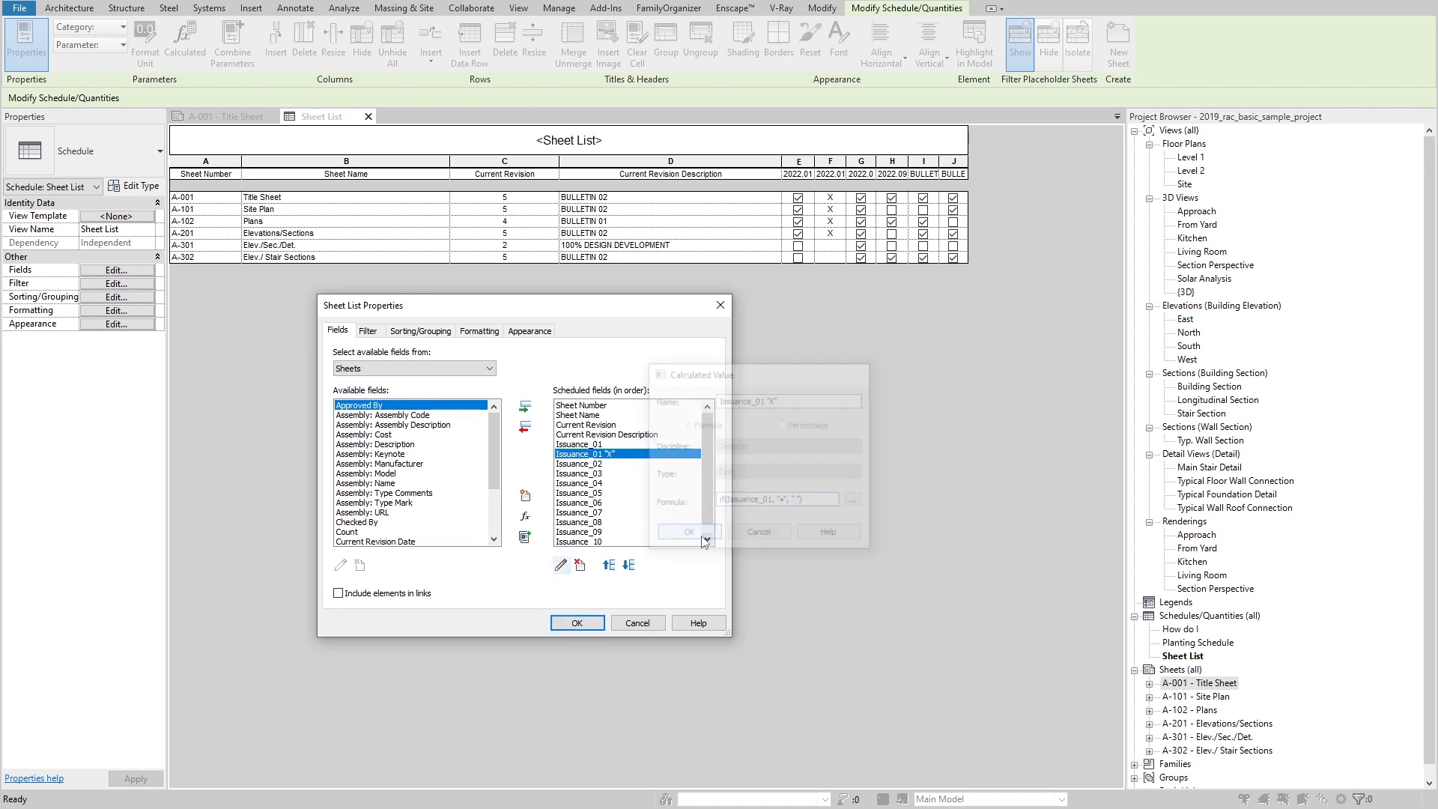
{"action": "left_click", "coordinate": [577, 623]}
{"action": "left_click", "coordinate": [221, 117]}
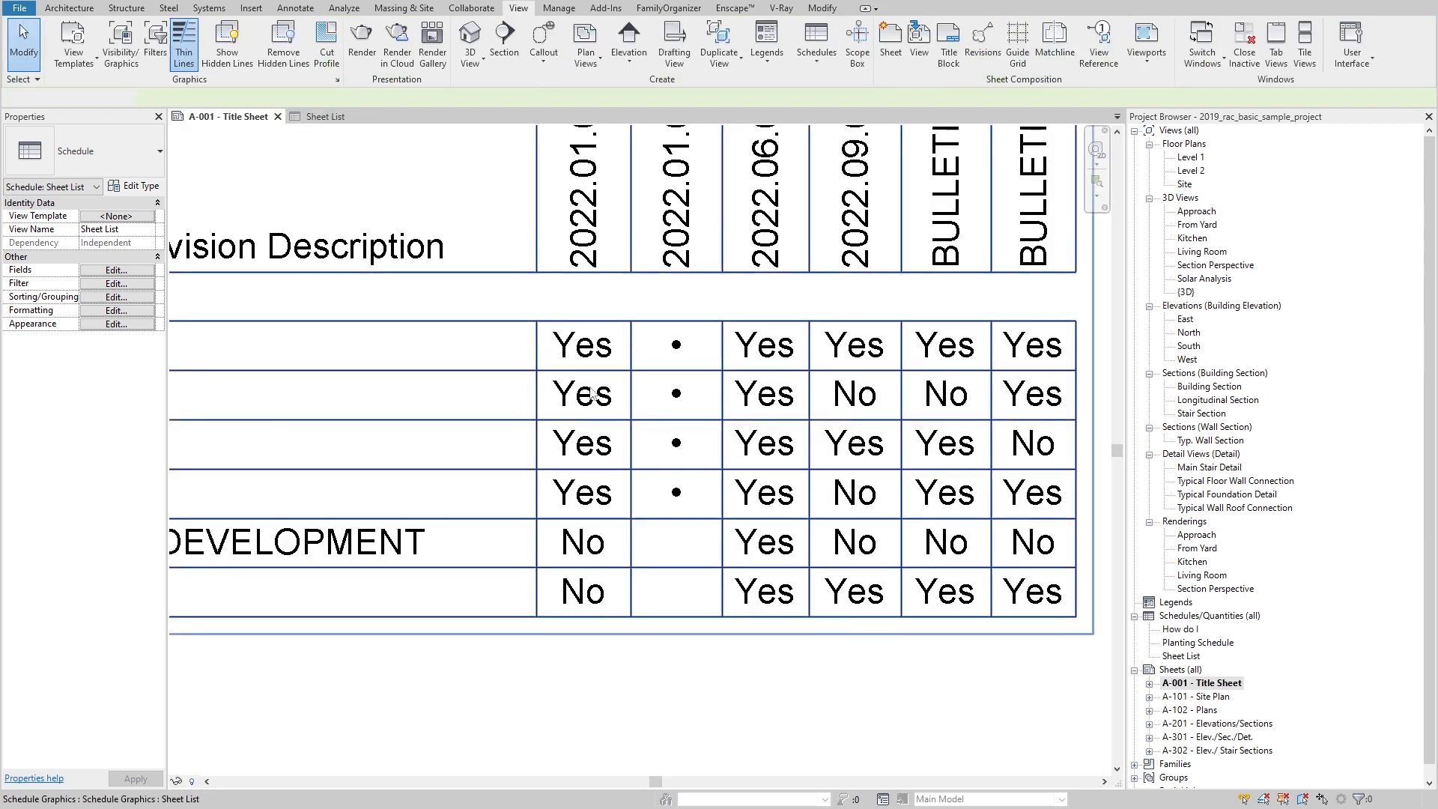
Step: Undo the bullet symbol change in the Issuance_01 "X" column
{"action": "scroll", "coordinate": [673, 494], "scroll_direction": "down", "scroll_amount": 2}
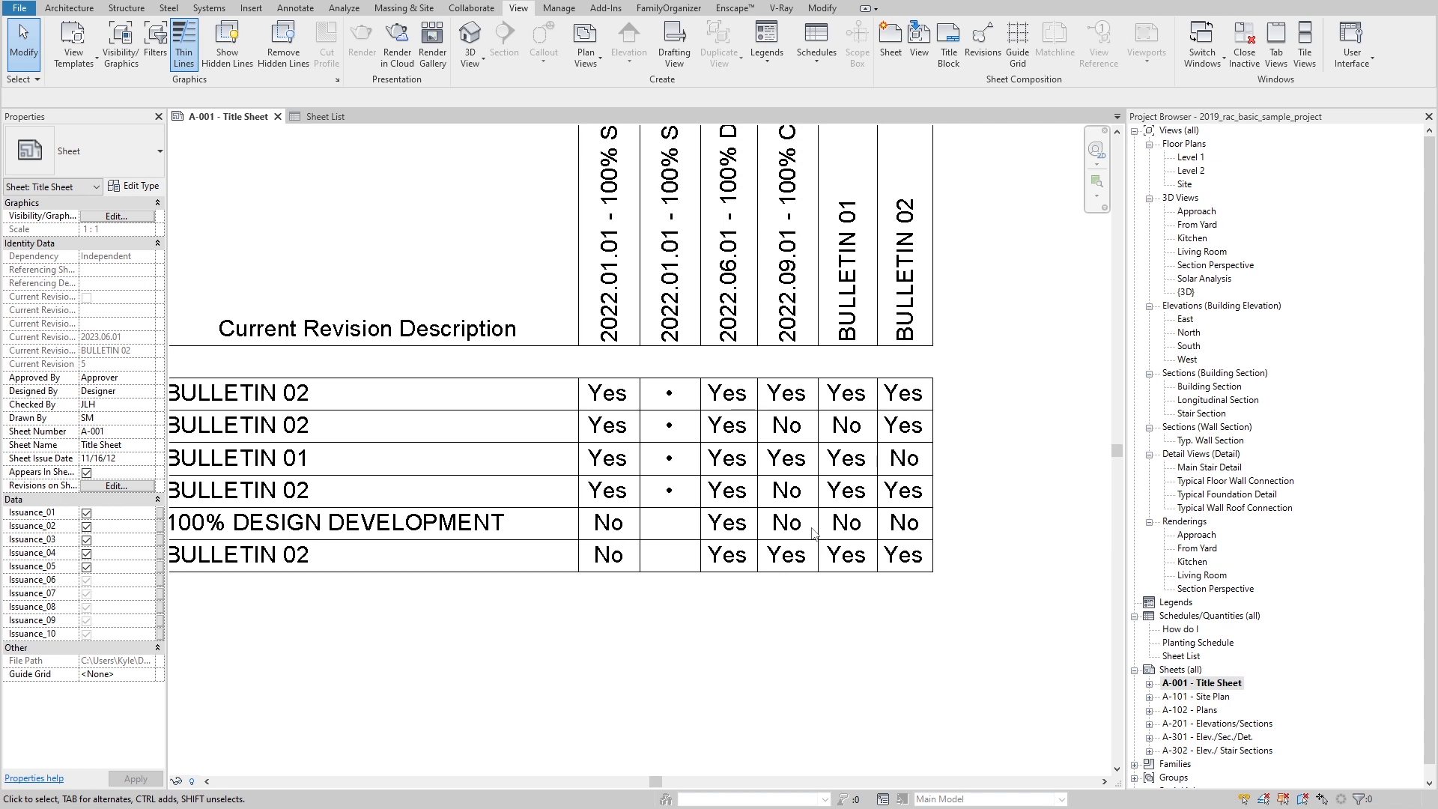
{"action": "key", "text": "z"}
{"action": "key", "text": "r"}
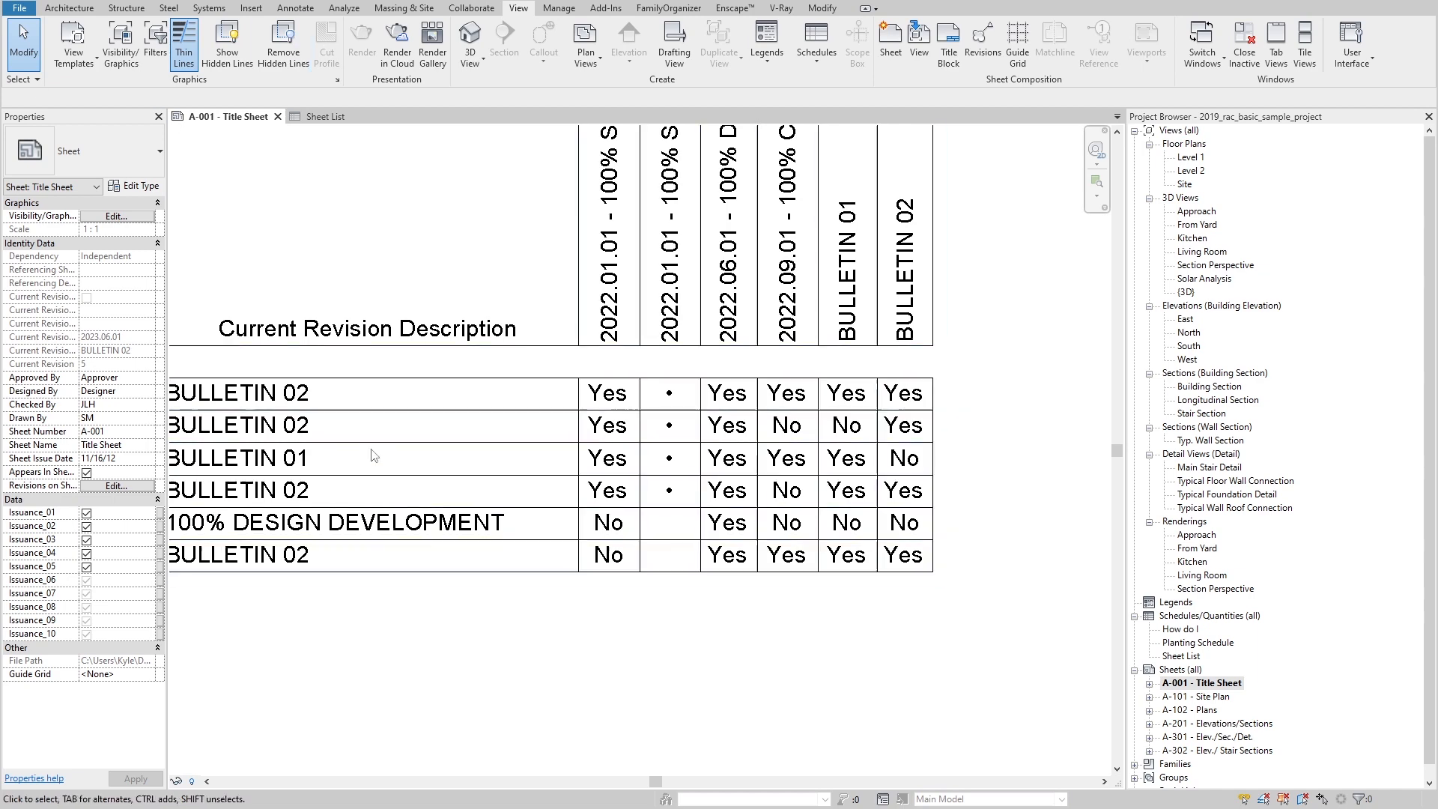
{"action": "key", "text": "ctrl+z"}
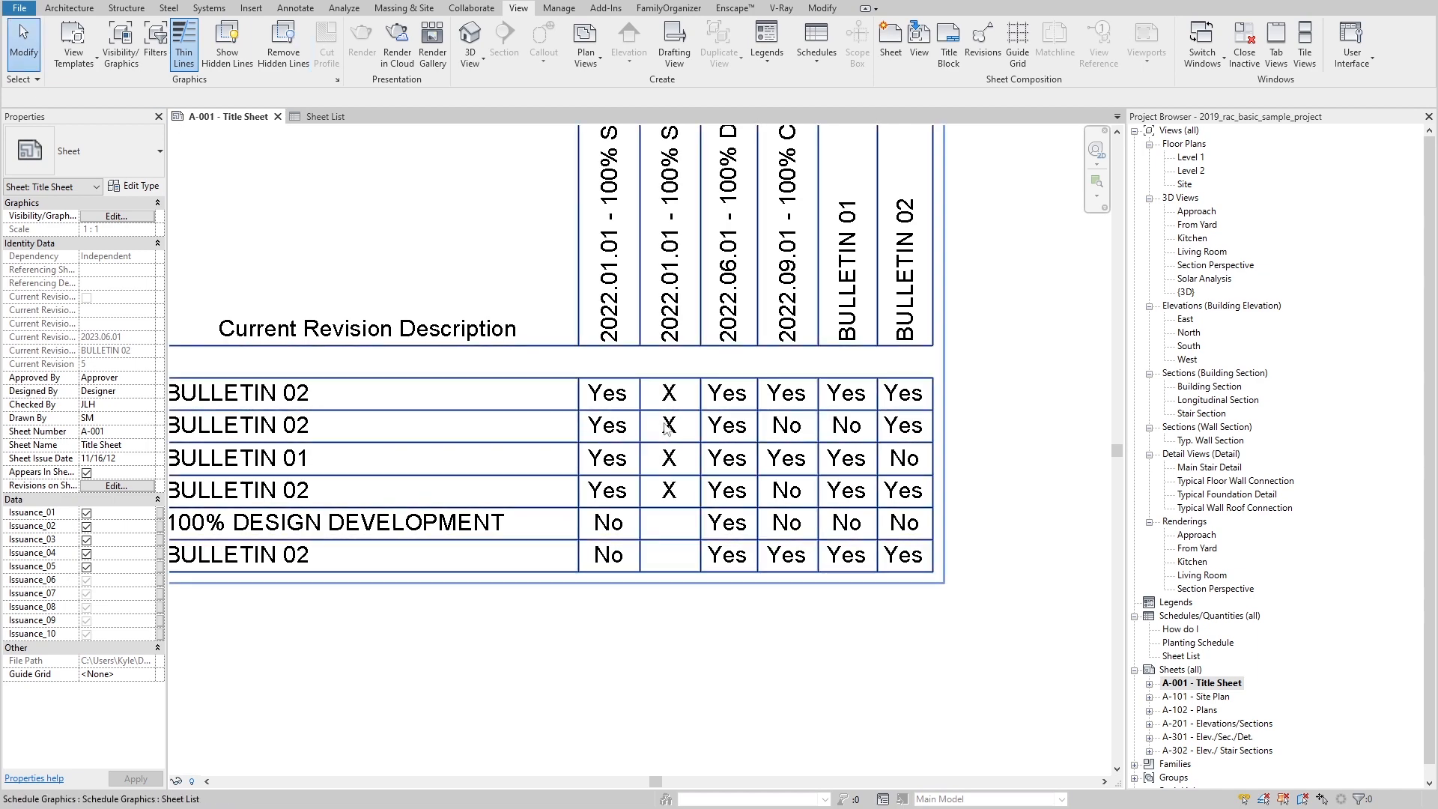
{"action": "scroll", "coordinate": [660, 477], "scroll_direction": "down", "scroll_amount": 3}
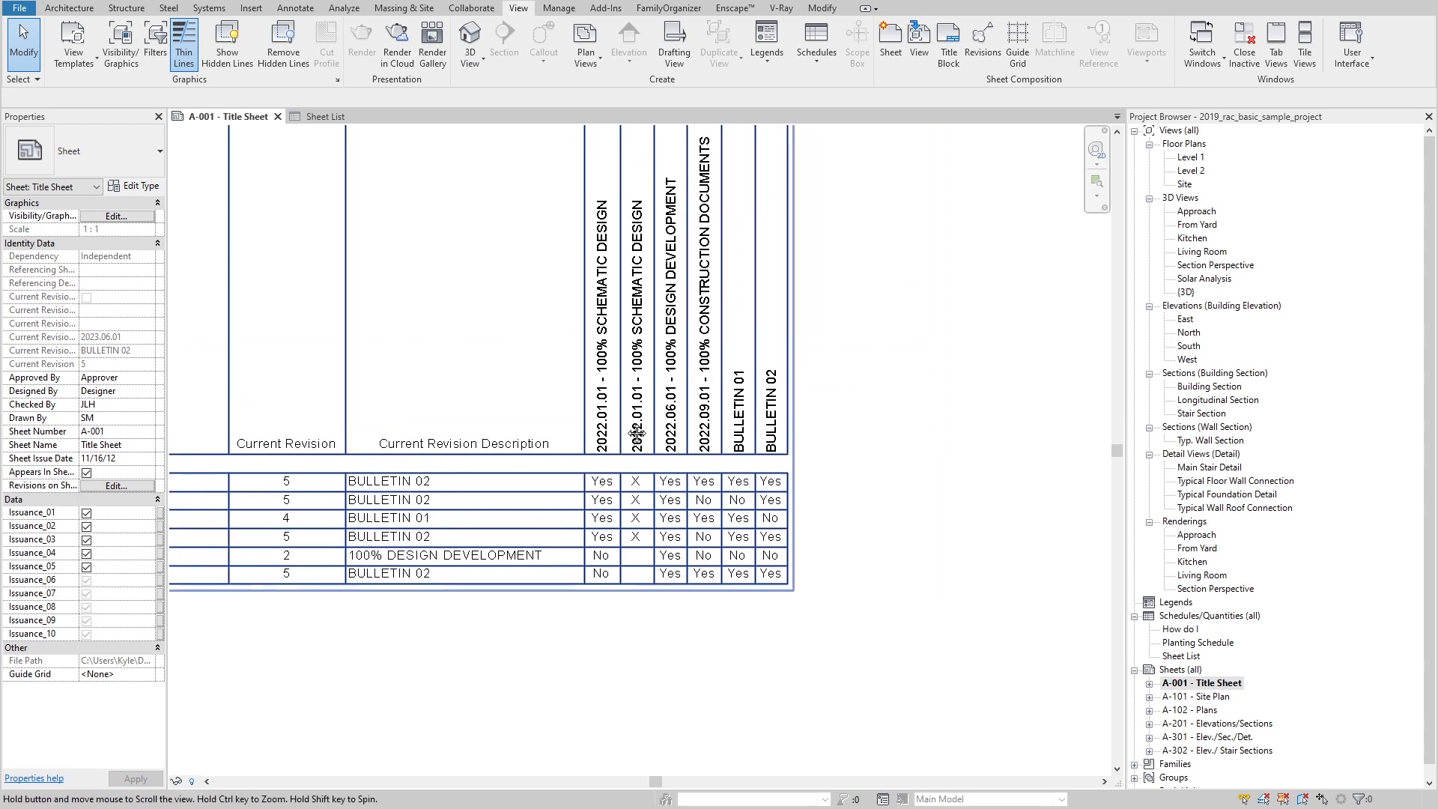
{"action": "scroll", "coordinate": [736, 527], "scroll_direction": "up", "scroll_amount": 2}
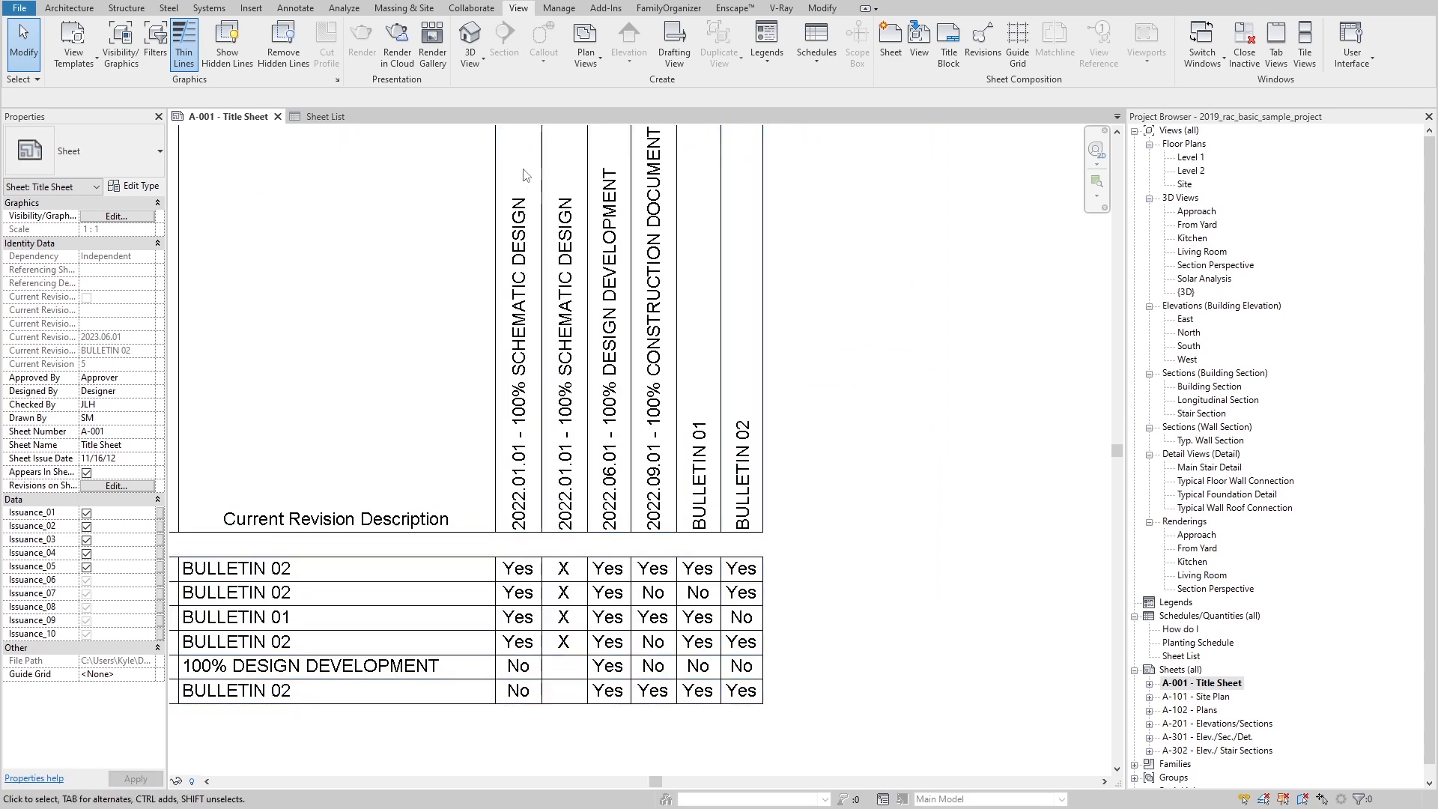
Step: Reopen the sheet list's field settings and copy the formula of the Issuance_01 "X" calculated value
{"action": "left_click", "coordinate": [520, 575]}
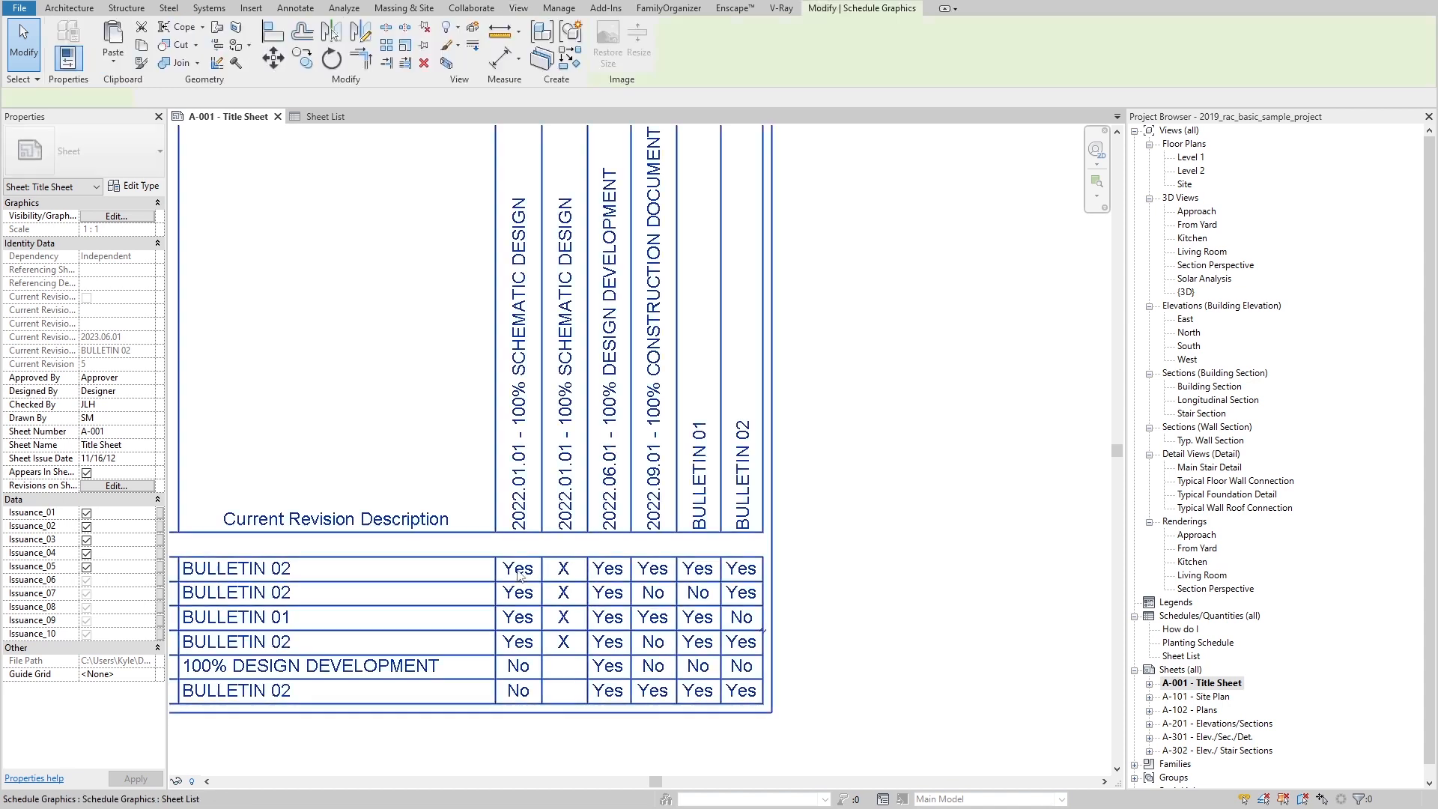
{"action": "double_click", "coordinate": [439, 335]}
{"action": "left_click", "coordinate": [115, 269]}
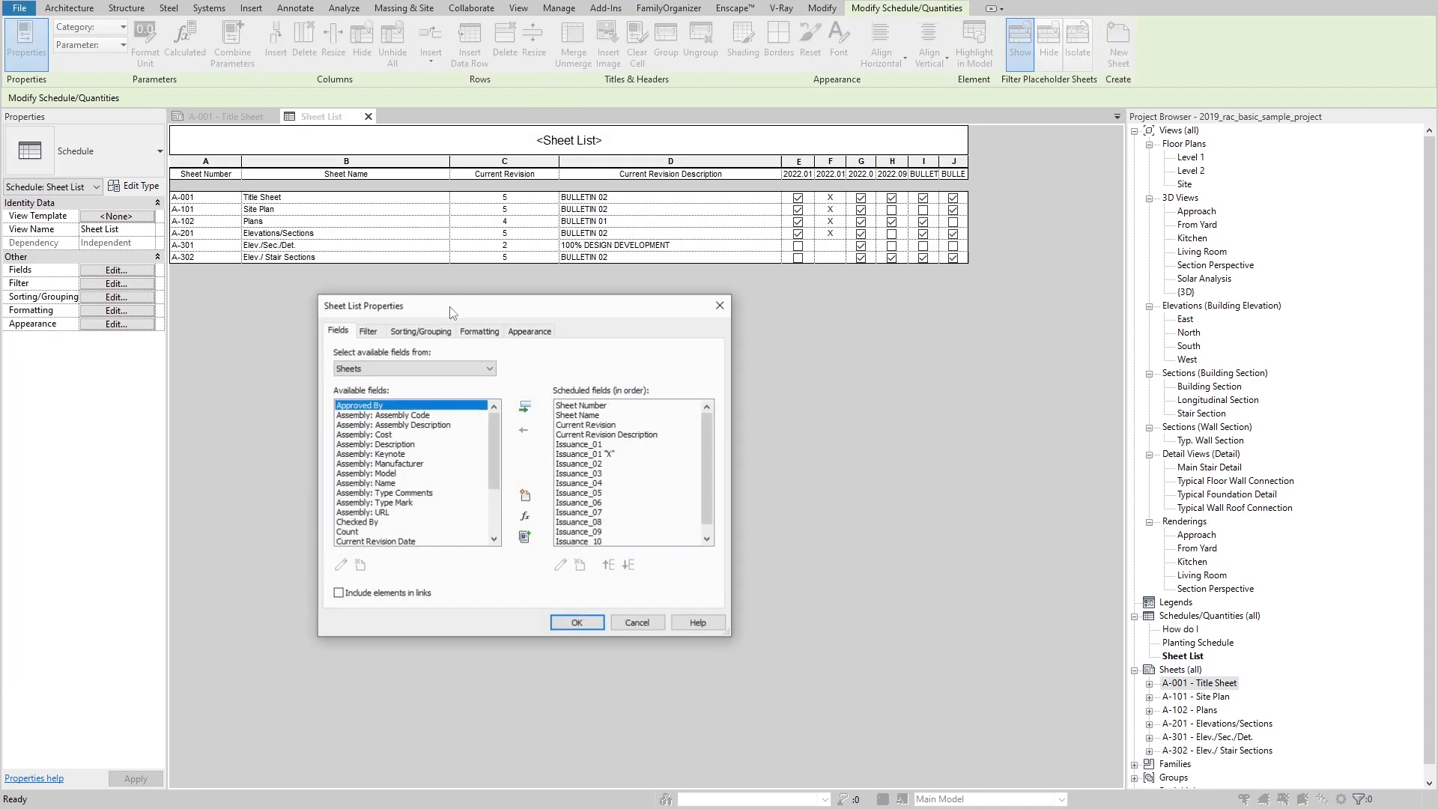
{"action": "left_click", "coordinate": [479, 331]}
{"action": "left_click", "coordinate": [397, 404]}
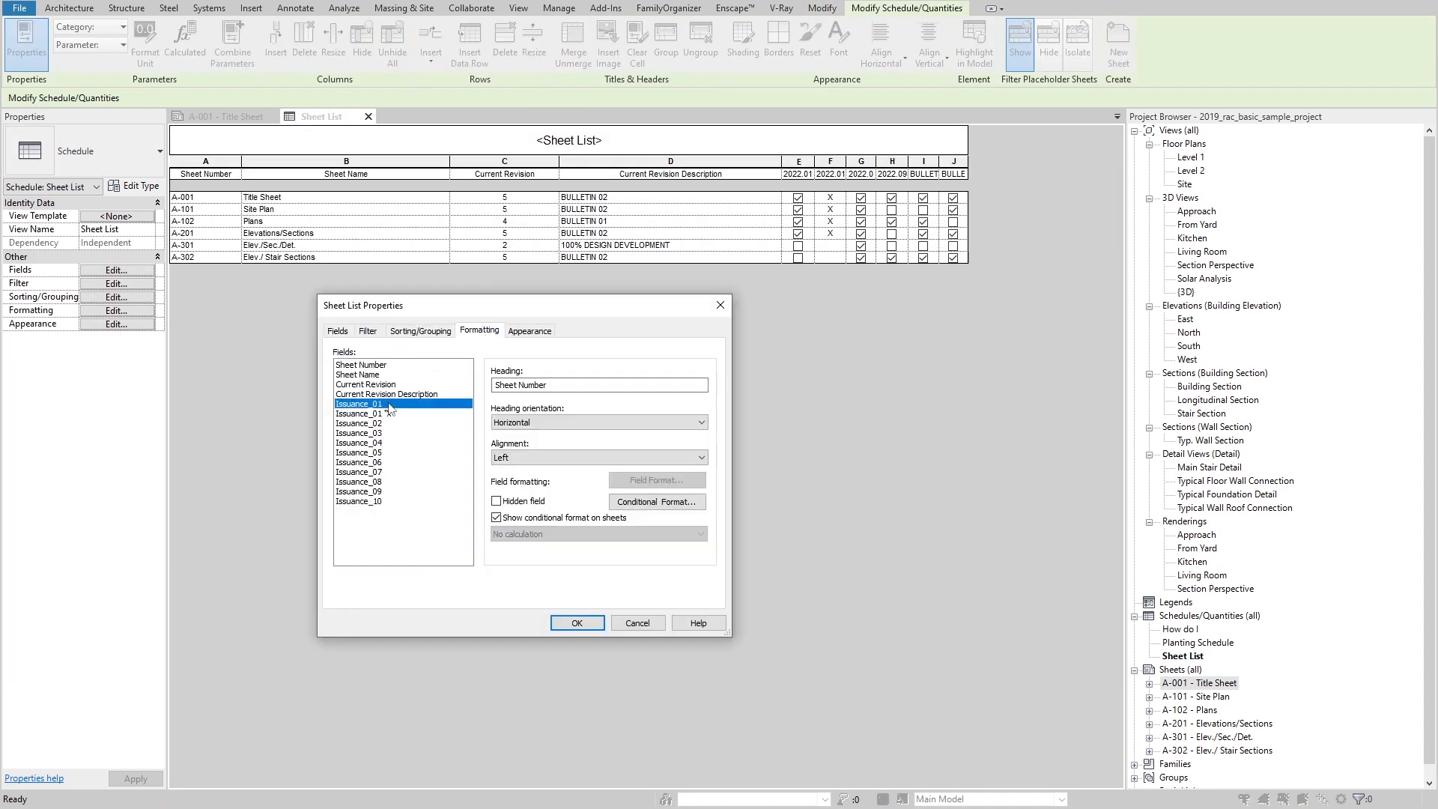
{"action": "left_click", "coordinate": [351, 332]}
{"action": "left_click", "coordinate": [584, 454]}
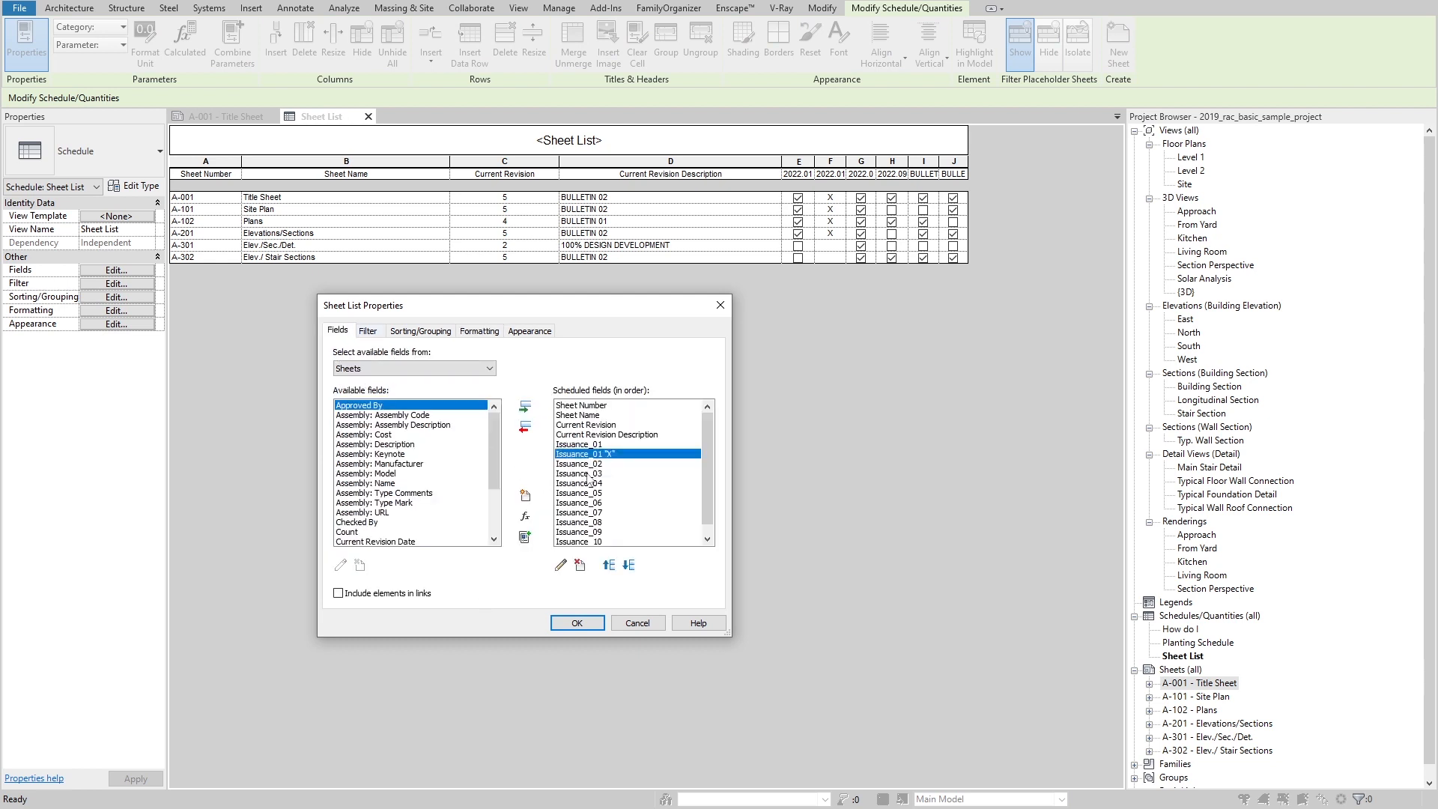
{"action": "left_click", "coordinate": [560, 565]}
{"action": "left_click", "coordinate": [823, 502]}
{"action": "left_click_drag", "start_coordinate": [823, 502], "coordinate": [716, 502]}
{"action": "key", "text": "ctrl+c"}
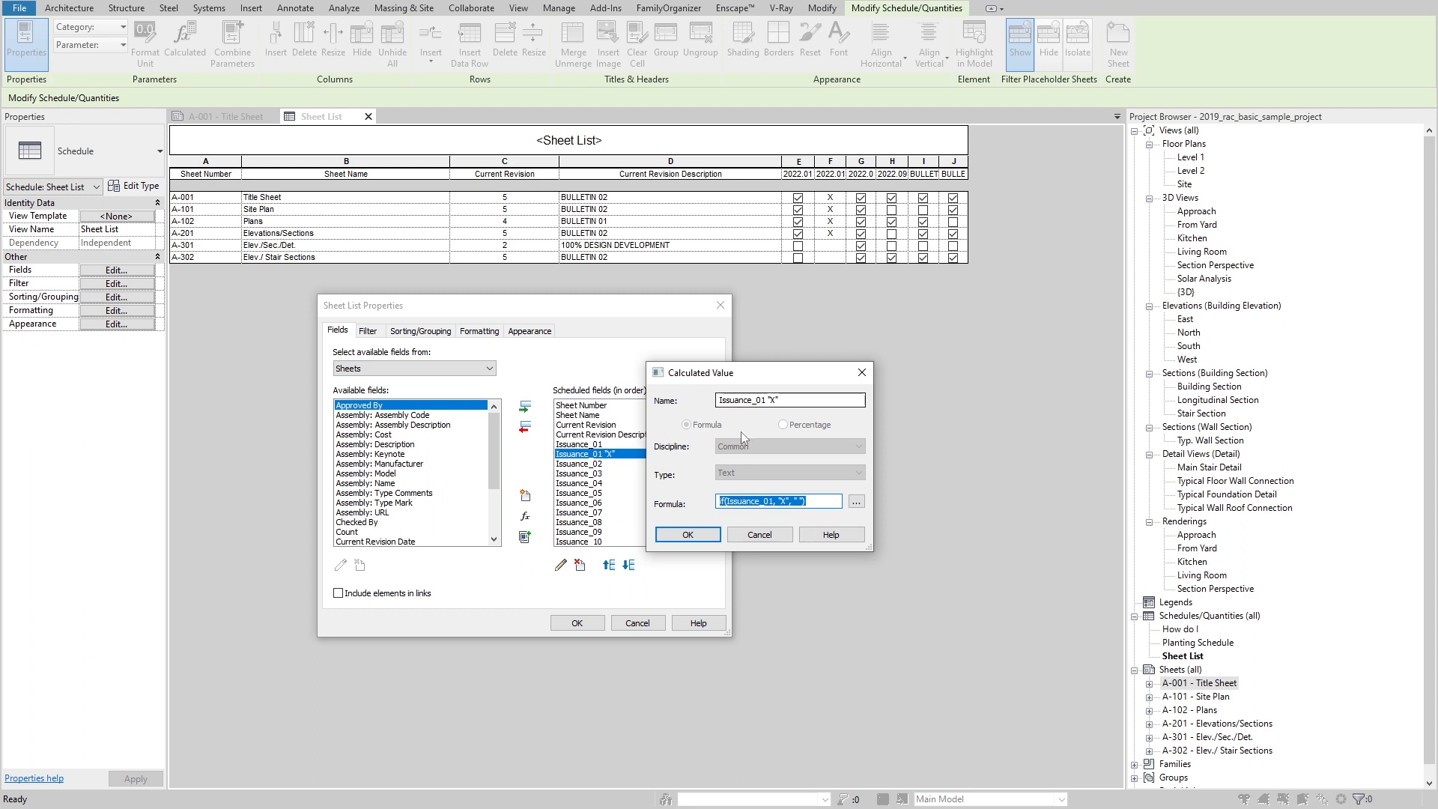
{"action": "left_click", "coordinate": [699, 540]}
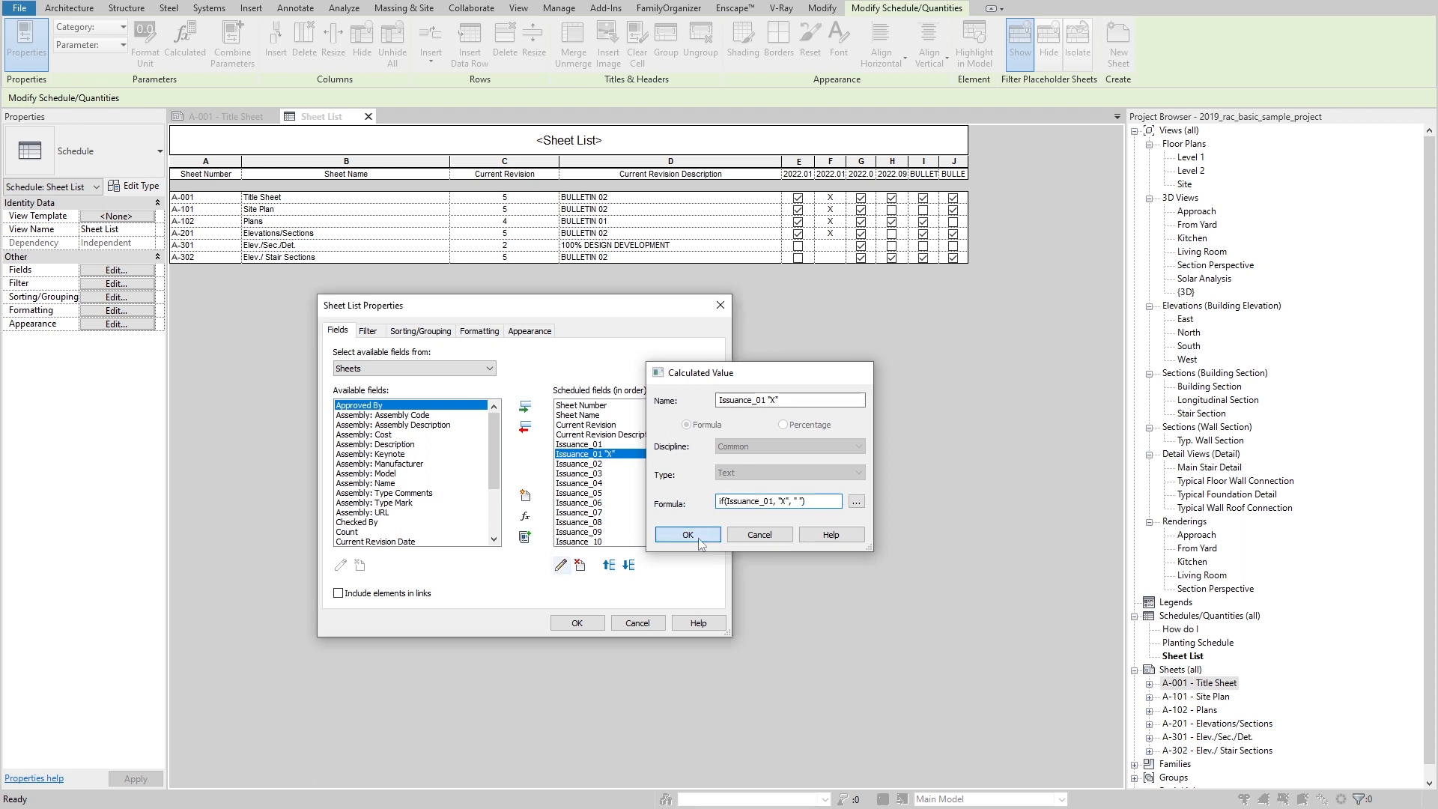
Step: Add a calculated Text field named Issuance_02 "X" with the formula if(Issuance_02, "X", " ")
{"action": "left_click", "coordinate": [524, 517]}
{"action": "type", "text": "Issuance \"X"}
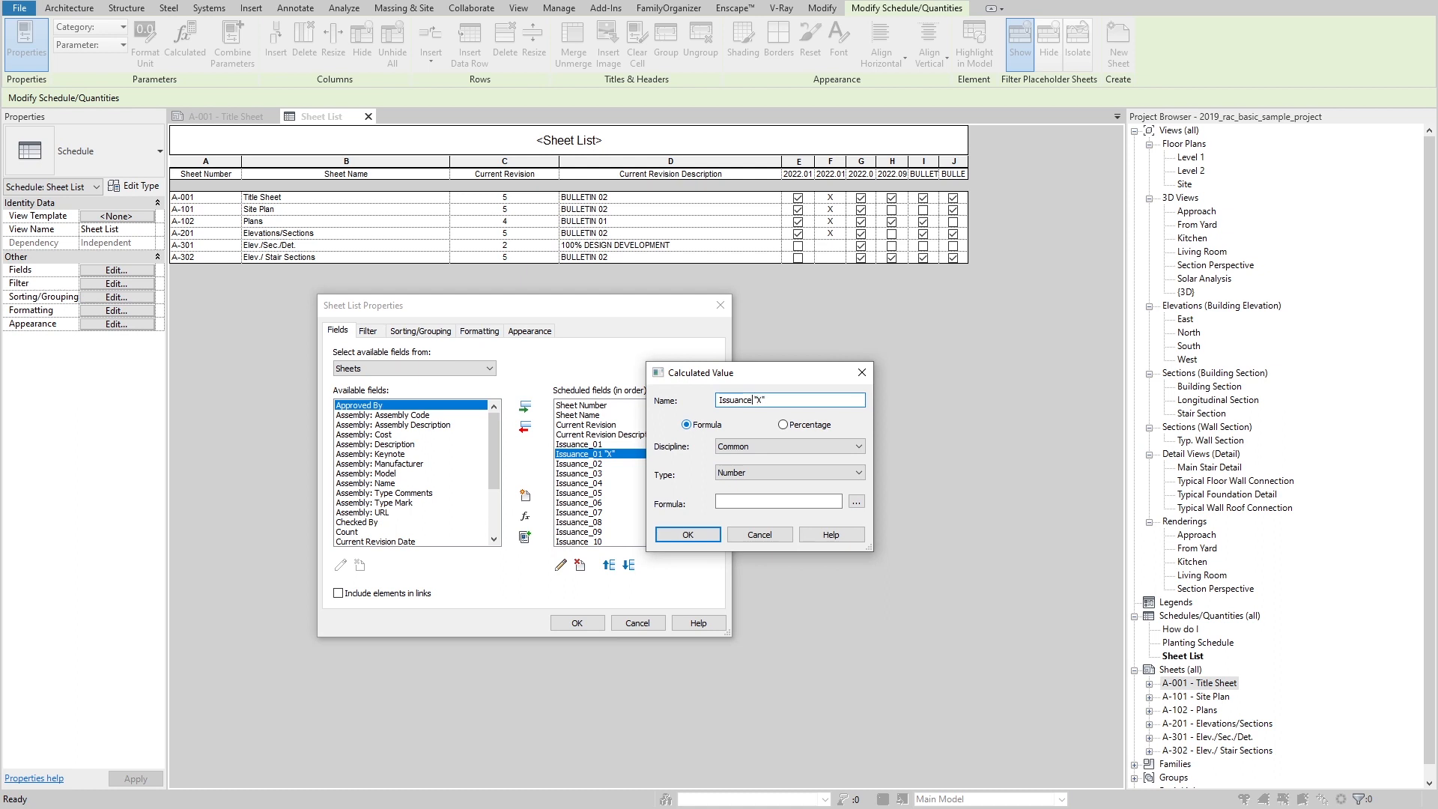
{"action": "type", "text": "02"}
{"action": "left_click", "coordinate": [763, 474]}
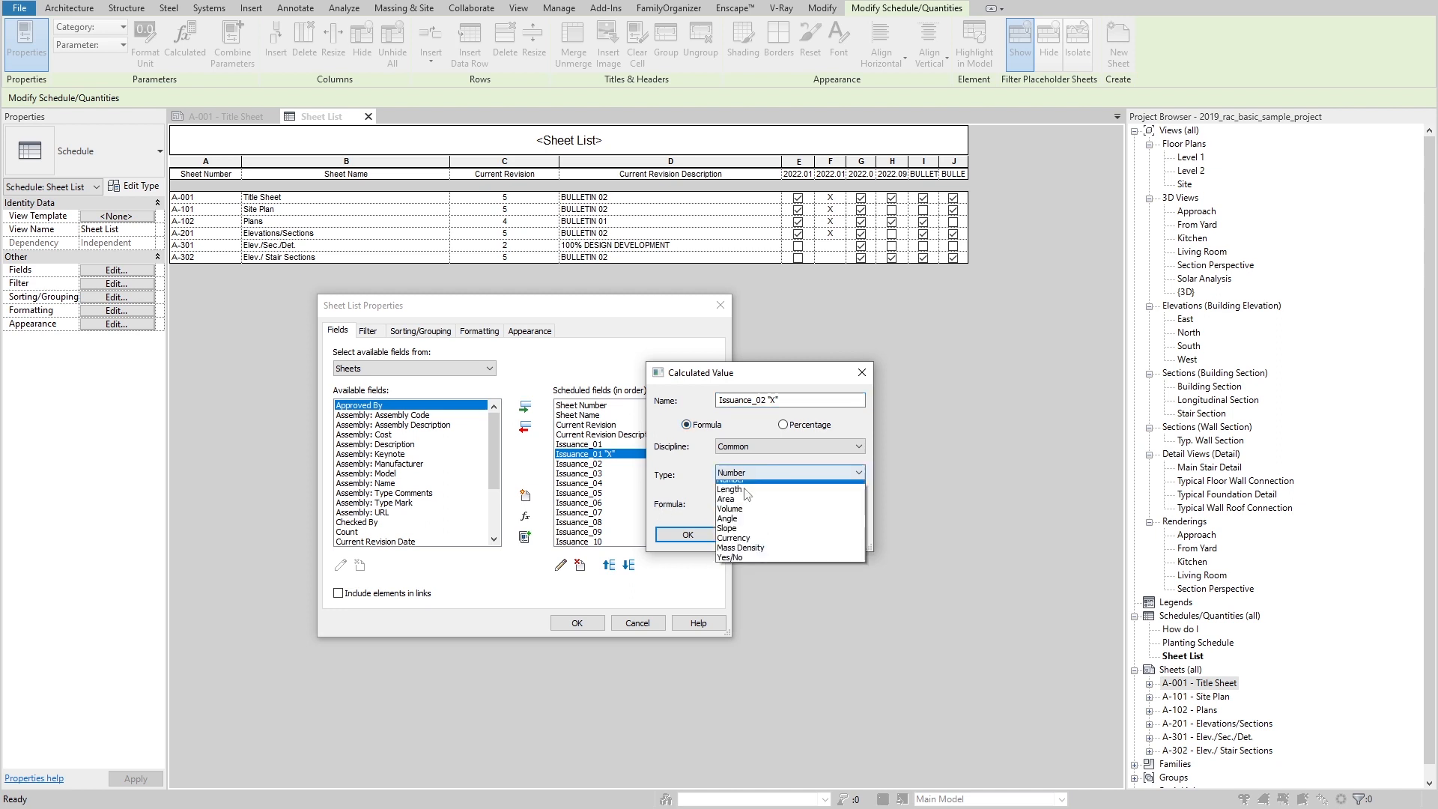
{"action": "left_click", "coordinate": [742, 487]}
{"action": "left_click", "coordinate": [780, 501]}
{"action": "key", "text": "ctrl+v"}
{"action": "left_click", "coordinate": [774, 501]}
{"action": "key", "text": "BackSpace"}
{"action": "type", "text": "2"}
{"action": "left_click", "coordinate": [688, 534]}
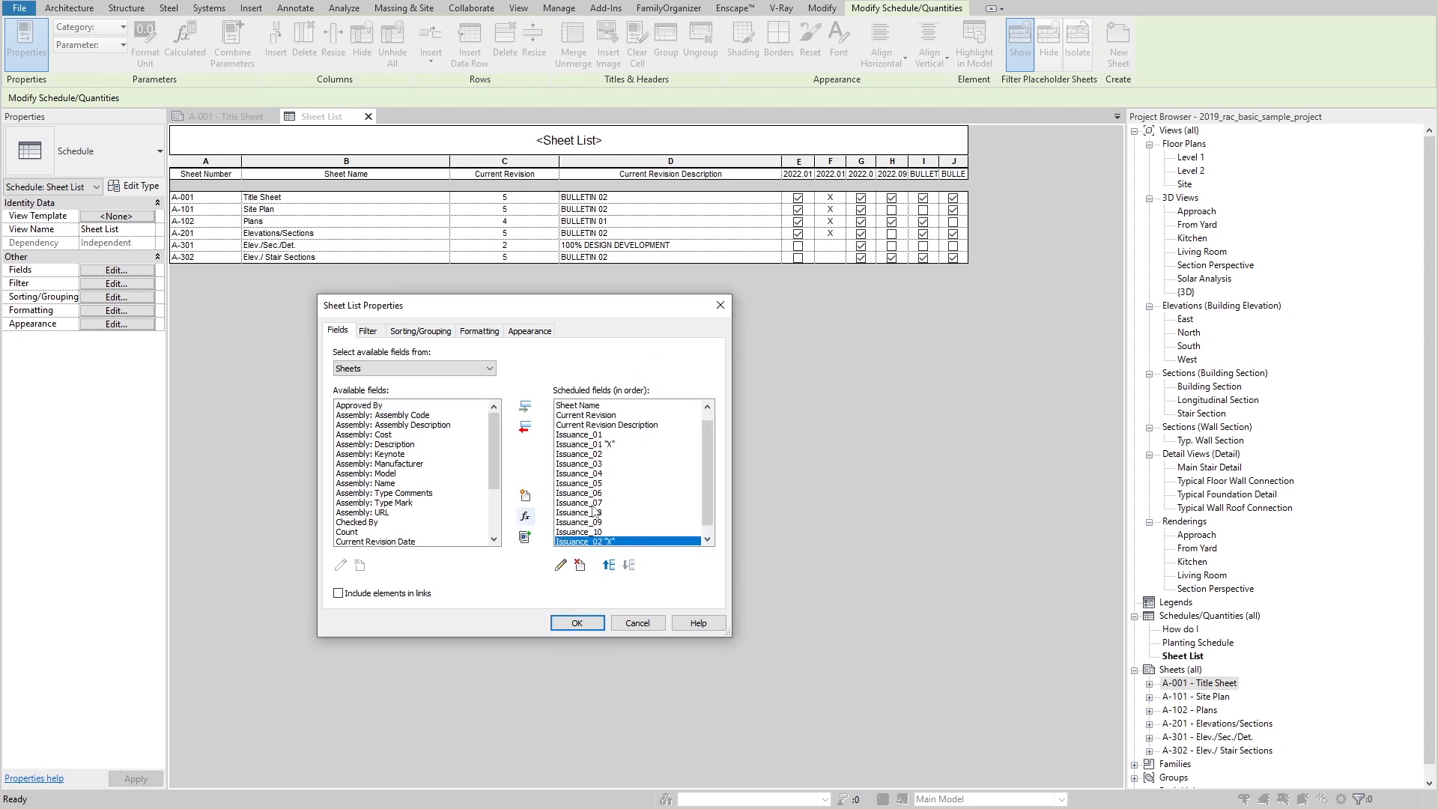
Step: Add a calculated Text field named Issuance_03 "X" using the copied X-or-blank formula
{"action": "left_click", "coordinate": [525, 516]}
{"action": "type", "text": "Issuance_03 \"X"}
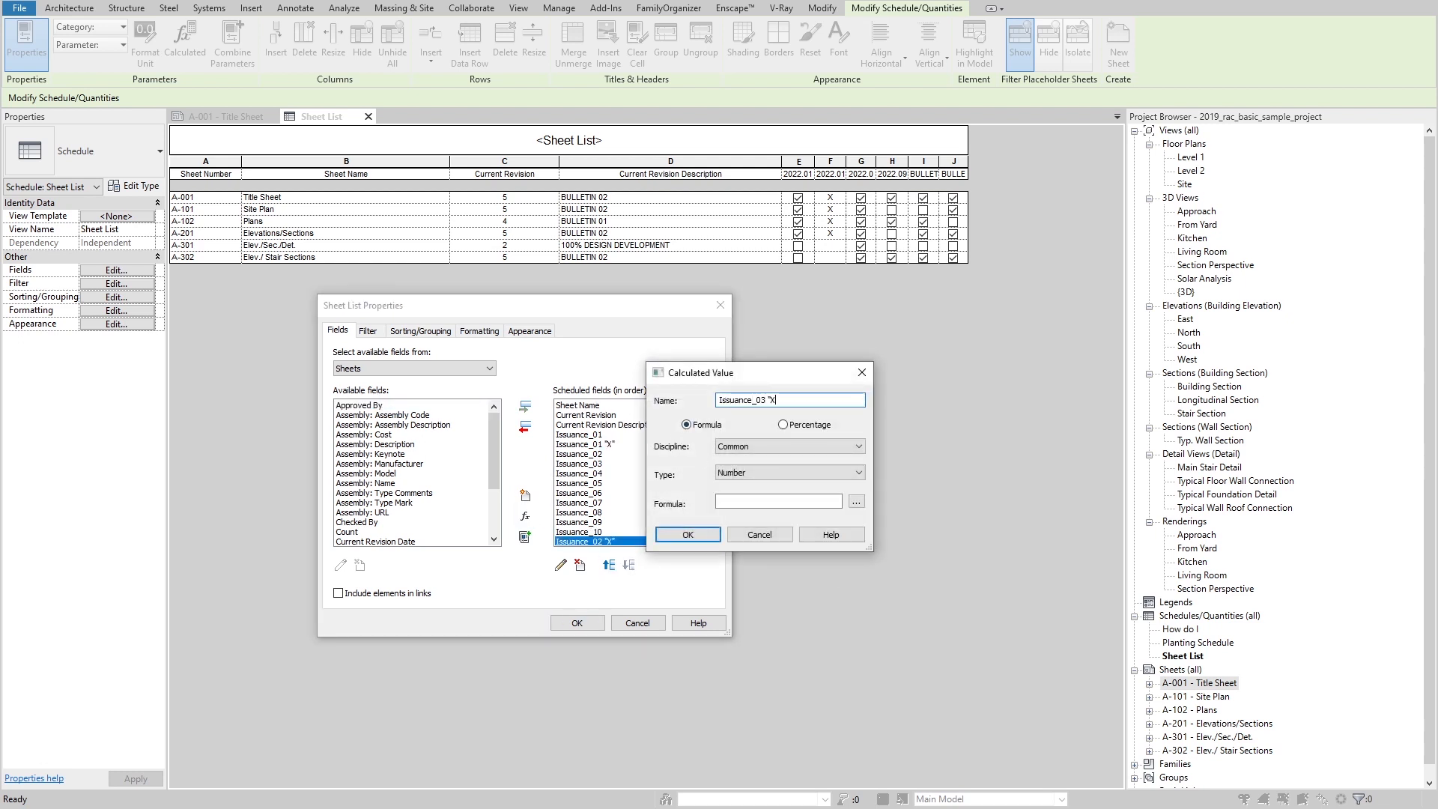
{"action": "key", "text": "Tab"}
{"action": "key", "text": "Tab"}
{"action": "key", "text": "t"}
{"action": "key", "text": "Tab"}
{"action": "key", "text": "ctrl+v"}
{"action": "left_click", "coordinate": [687, 535]}
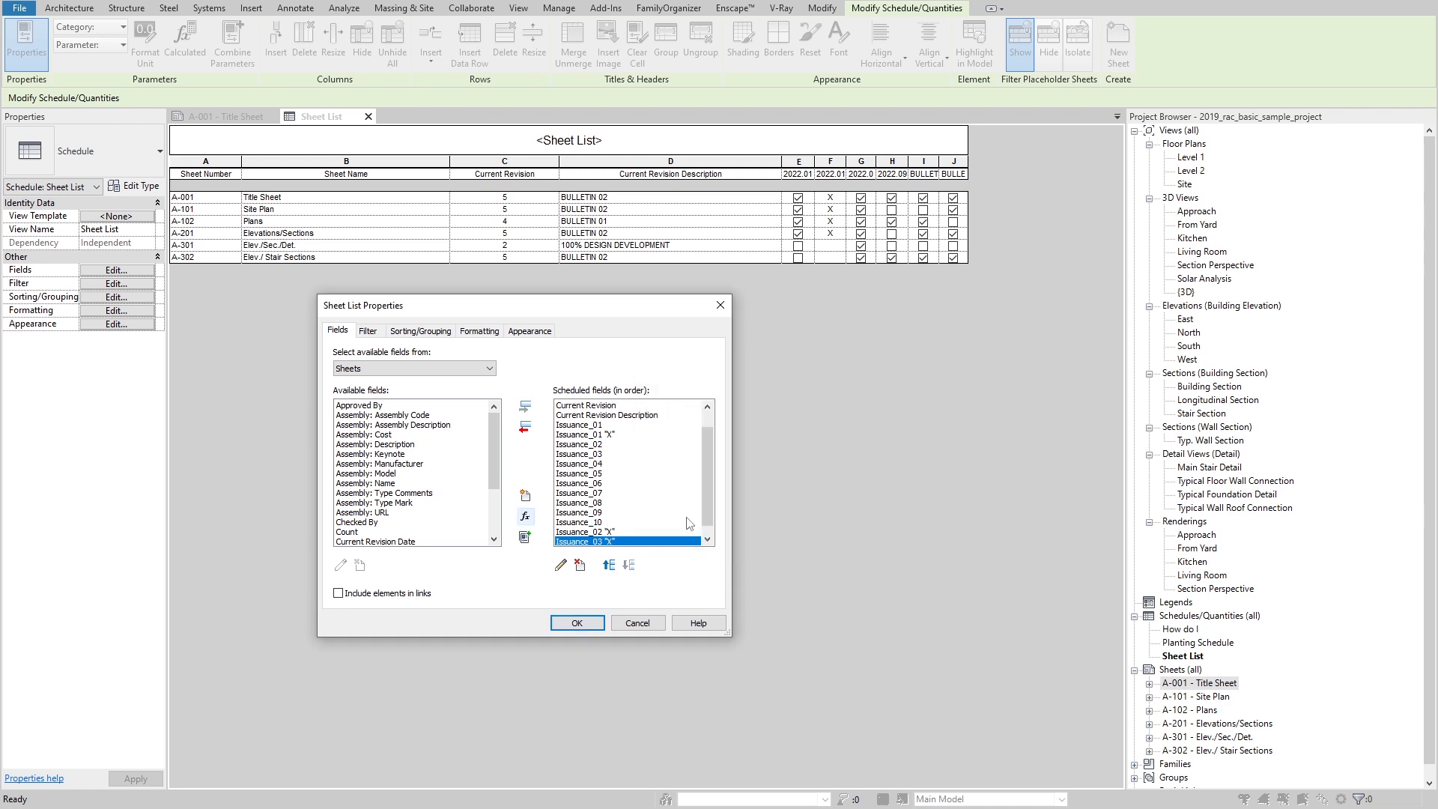
Step: Add a calculated Text field named Issuance_04 "X" with the formula if(Issuance_04, "X", " ")
{"action": "left_click", "coordinate": [525, 516]}
{"action": "type", "text": "I"}
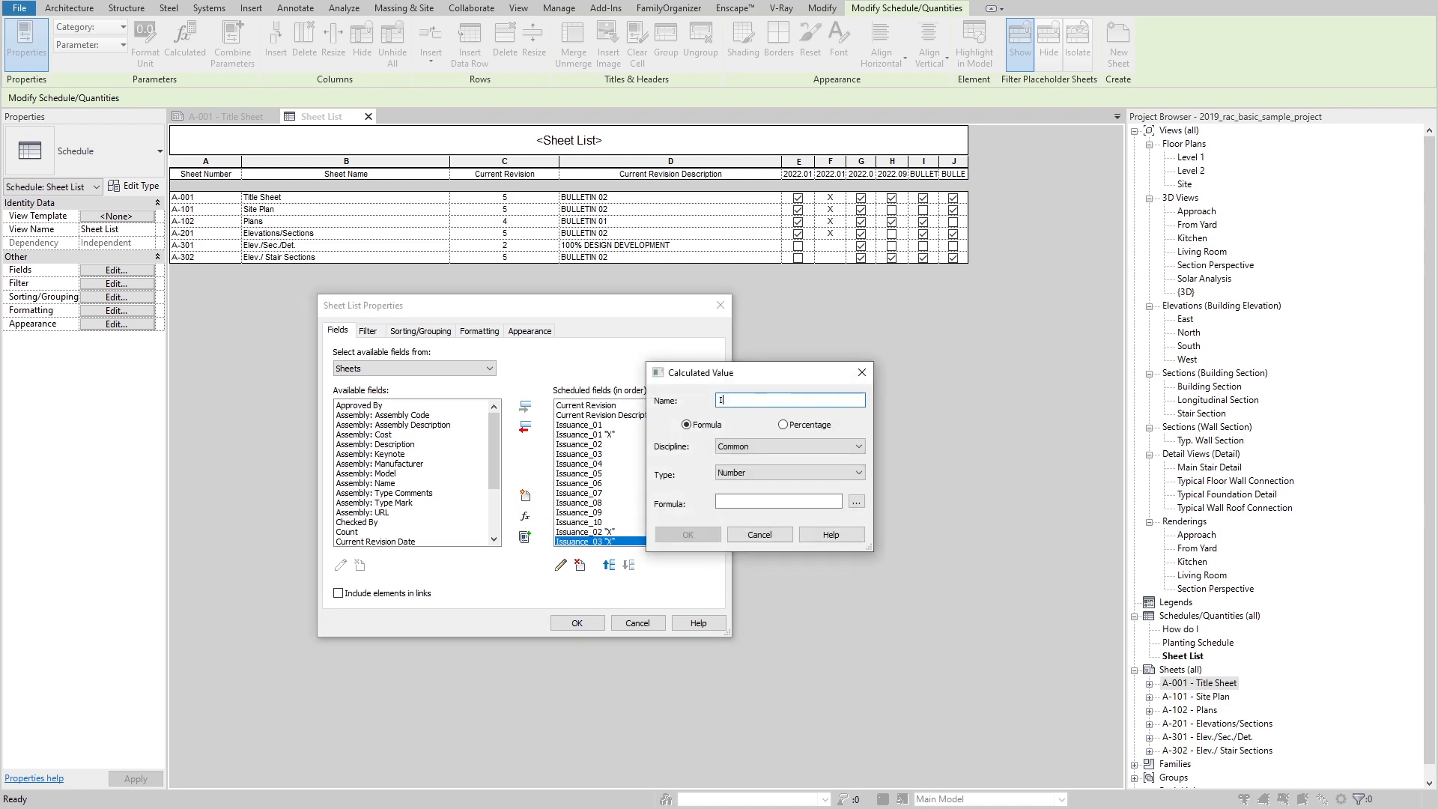
{"action": "type", "text": "ssuance_04"}
{"action": "key", "text": "Tab"}
{"action": "key", "text": "Tab"}
{"action": "key", "text": "Tab"}
{"action": "left_click", "coordinate": [749, 473]}
{"action": "left_click", "coordinate": [749, 487]}
{"action": "left_click", "coordinate": [740, 504]}
{"action": "type", "text": "if(Issuance_01, \"X\", \" \")"}
{"action": "key", "text": "Delete"}
{"action": "type", "text": "4"}
{"action": "left_click", "coordinate": [687, 534]}
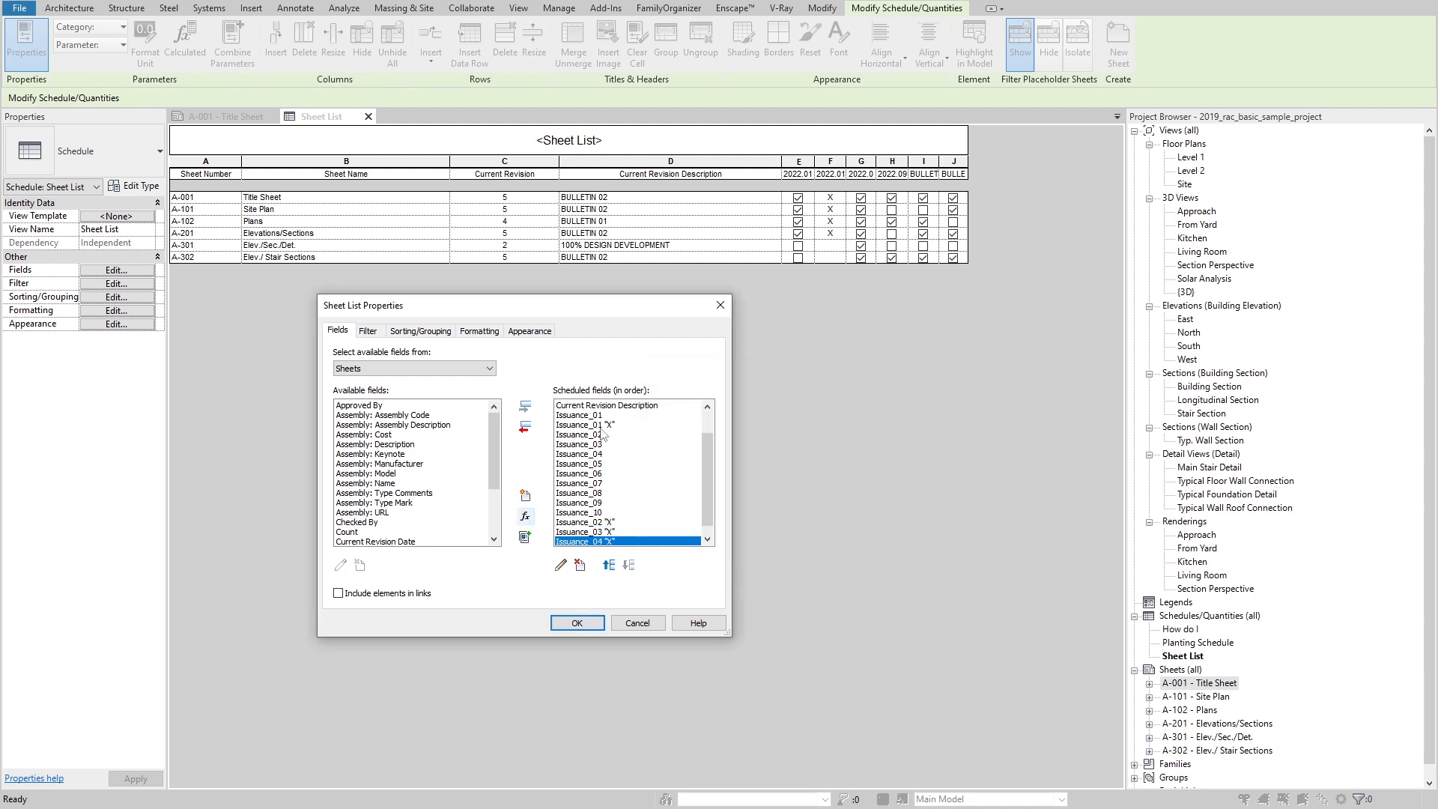
Step: Add a calculated Text field named Issuance_05 "X" with the formula if(Issuance_05, "X", " ")
{"action": "left_click", "coordinate": [525, 516]}
{"action": "type", "text": "Issuacne"}
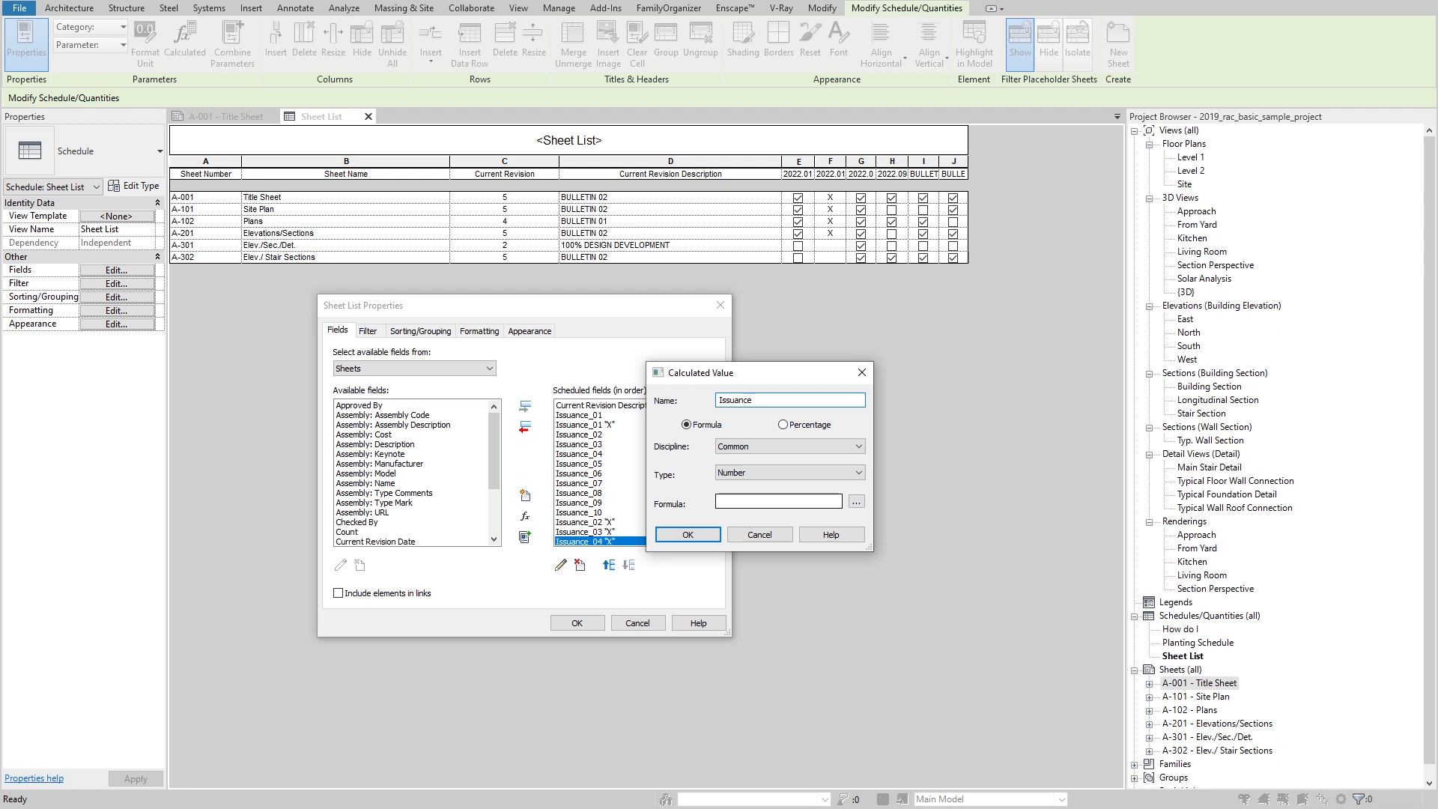
{"action": "key", "text": "Tab"}
{"action": "key", "text": "Tab"}
{"action": "key", "text": "Tab"}
{"action": "key", "text": "Tab"}
{"action": "type", "text": "if(Issuance_01, \"X\", \" \")"}
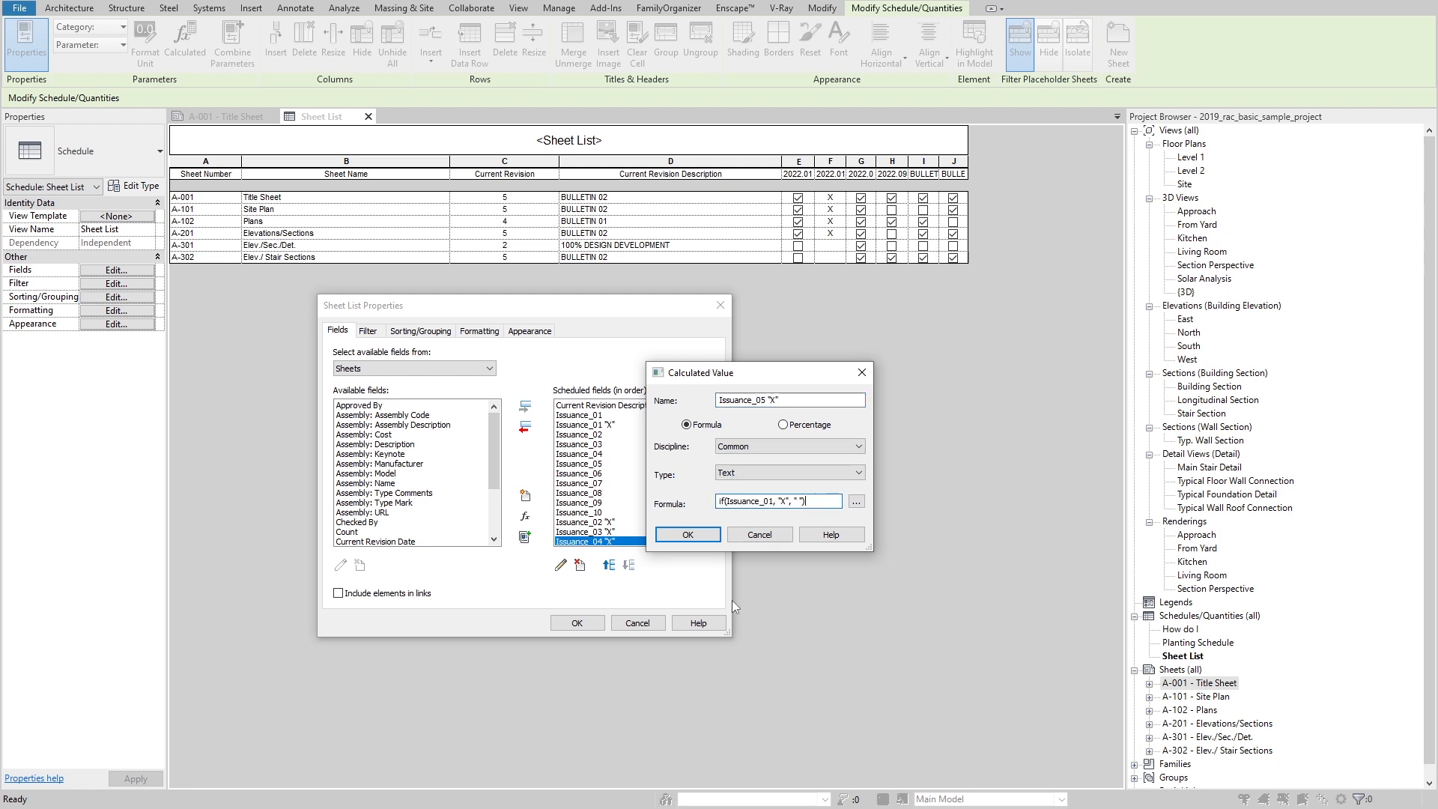
{"action": "key", "text": "Delete"}
{"action": "type", "text": "5"}
{"action": "left_click", "coordinate": [688, 534]}
Step: Move the Issuance_02 "X" through Issuance_05 "X" fields up together to directly after Issuance_02
{"action": "left_click", "coordinate": [611, 513], "text": "shift"}
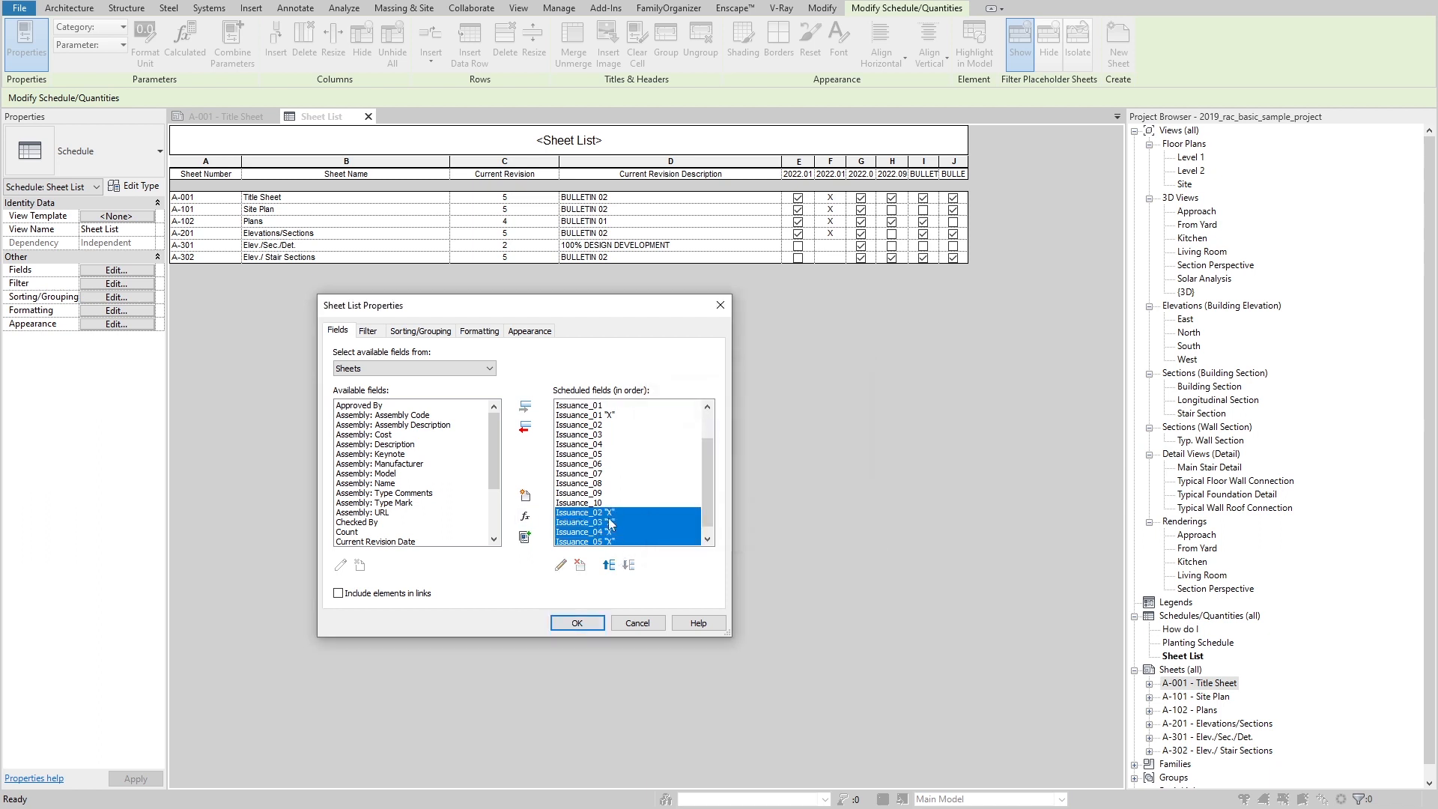
{"action": "left_click", "coordinate": [609, 565]}
{"action": "left_click", "coordinate": [610, 565]}
{"action": "left_click", "coordinate": [610, 565]}
{"action": "left_click", "coordinate": [609, 565]}
{"action": "left_click", "coordinate": [609, 565]}
{"action": "left_click", "coordinate": [609, 565]}
{"action": "left_click", "coordinate": [609, 565]}
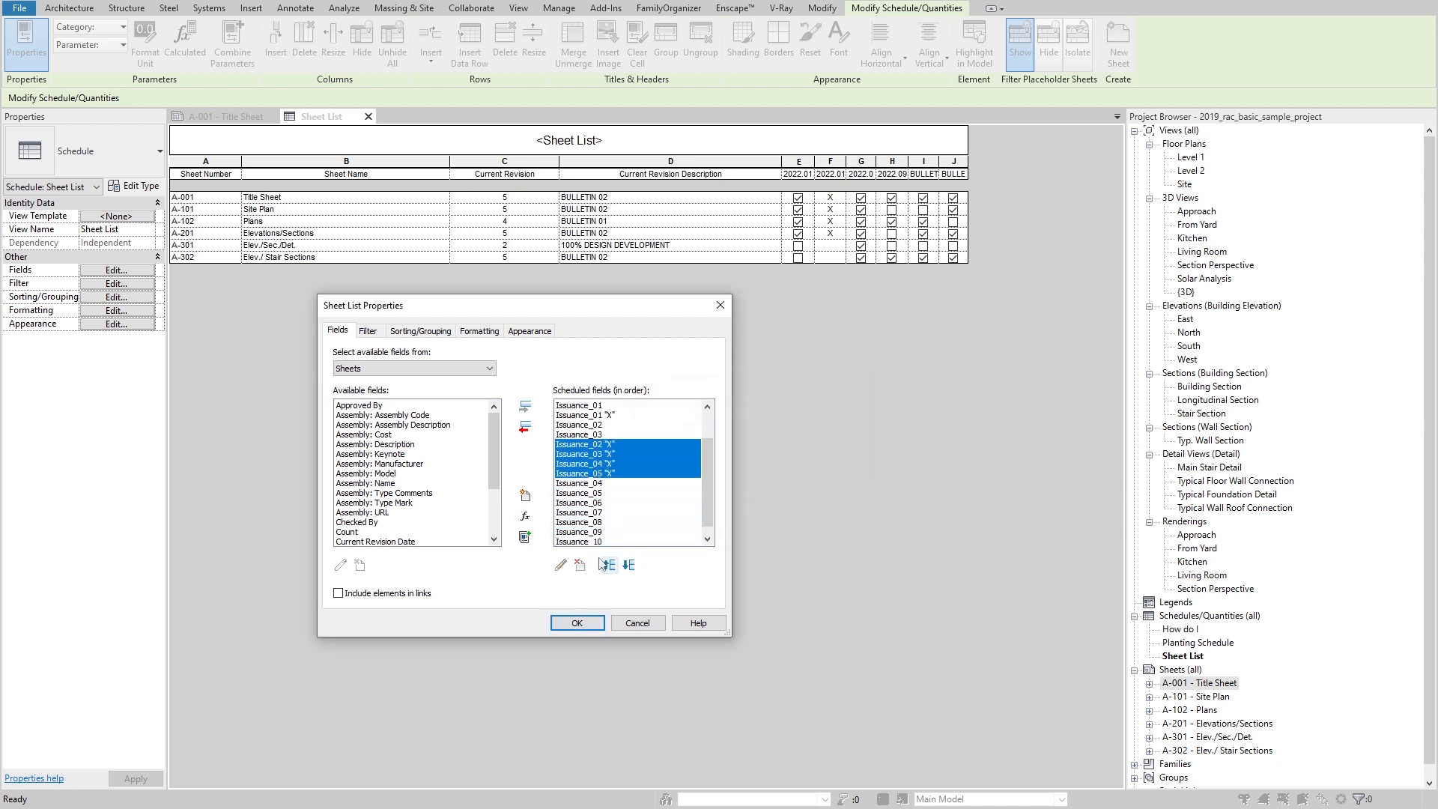
{"action": "left_click", "coordinate": [610, 565]}
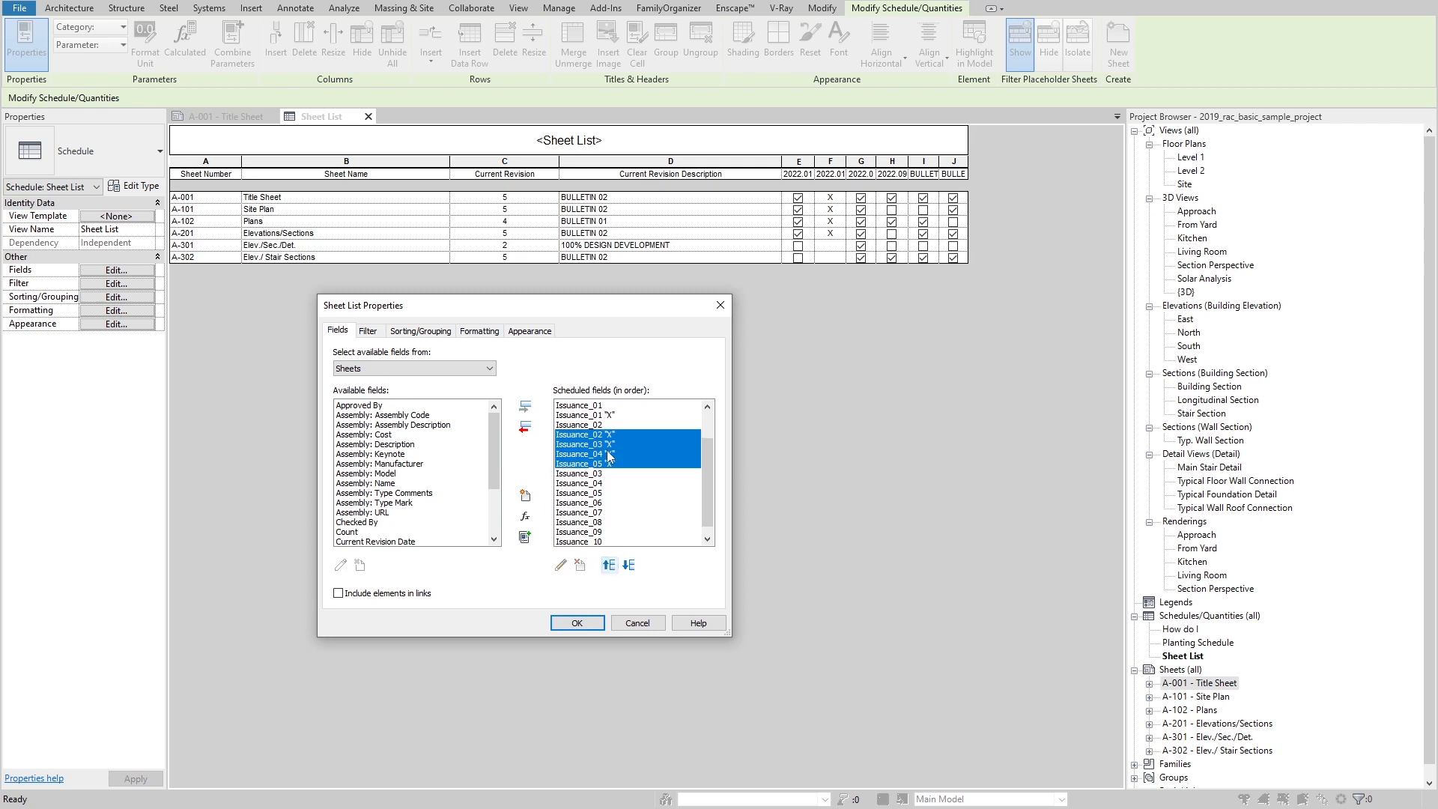
Step: Reorder Issuance_03, Issuance_04 and Issuance_05 so that each sits directly before its matching "X" field
{"action": "left_click", "coordinate": [609, 475]}
{"action": "left_click", "coordinate": [609, 494], "text": "shift"}
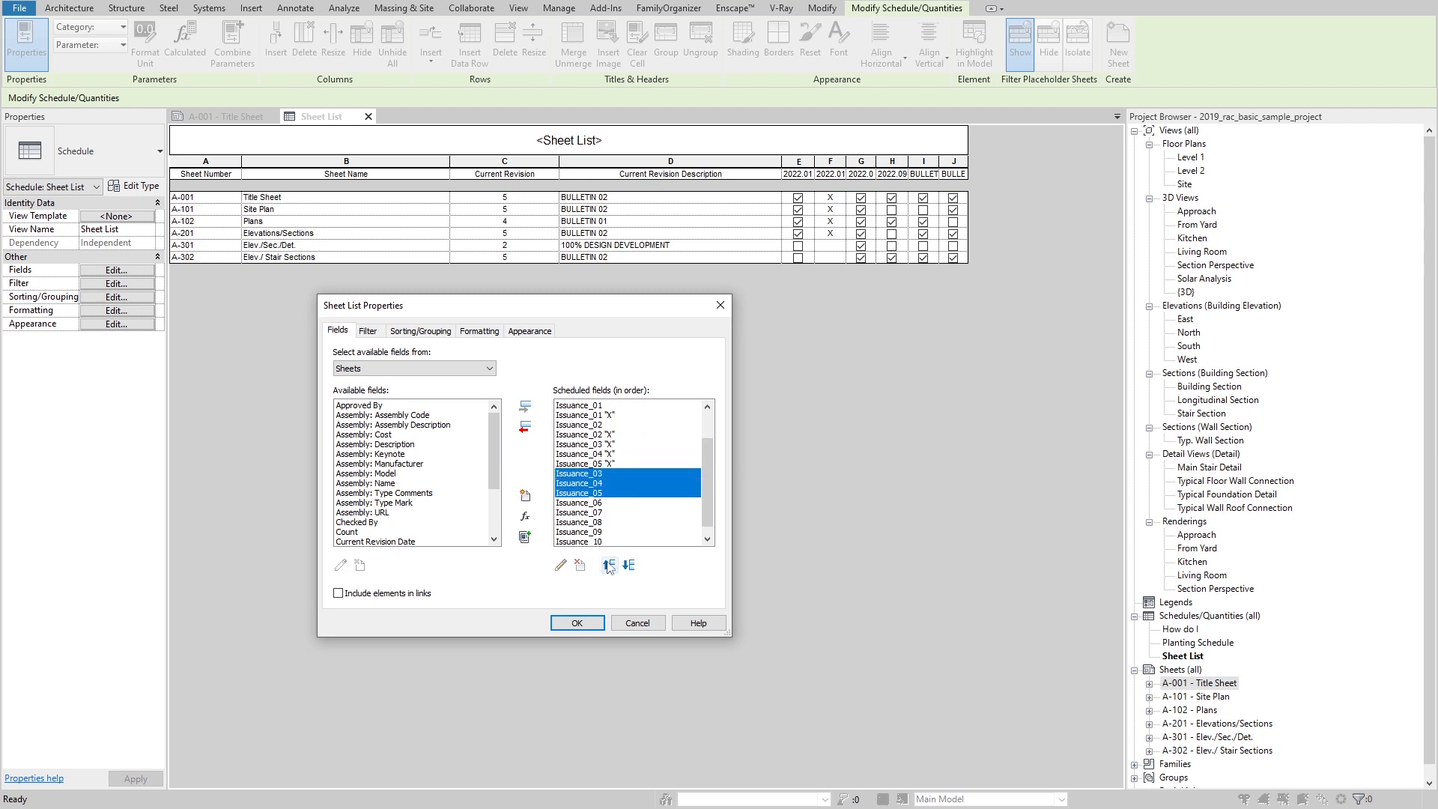
{"action": "left_click", "coordinate": [610, 565]}
{"action": "left_click", "coordinate": [609, 565]}
{"action": "left_click", "coordinate": [609, 564]}
{"action": "left_click", "coordinate": [609, 454]}
{"action": "left_click", "coordinate": [609, 463], "text": "shift"}
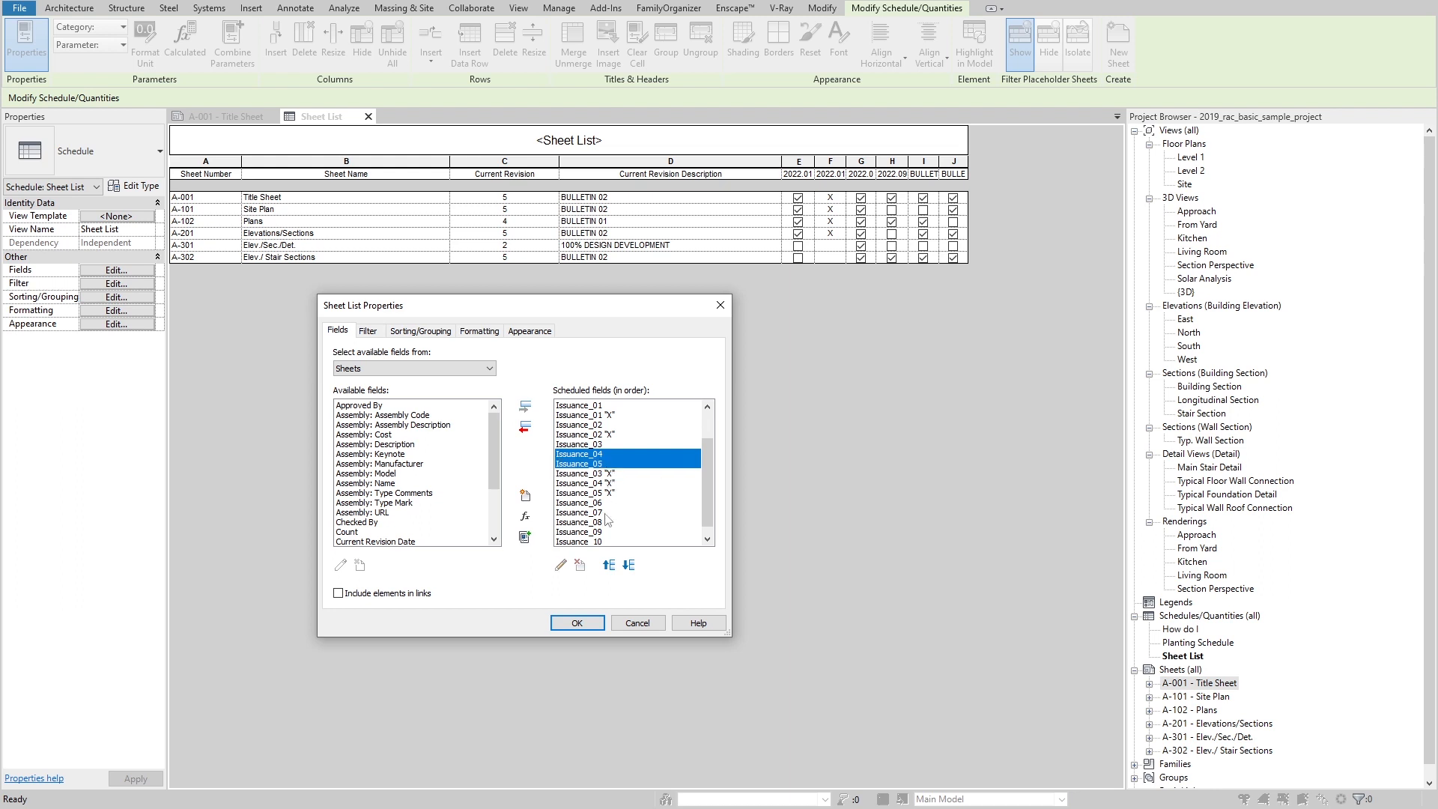
{"action": "left_click", "coordinate": [630, 567]}
{"action": "left_click", "coordinate": [608, 474]}
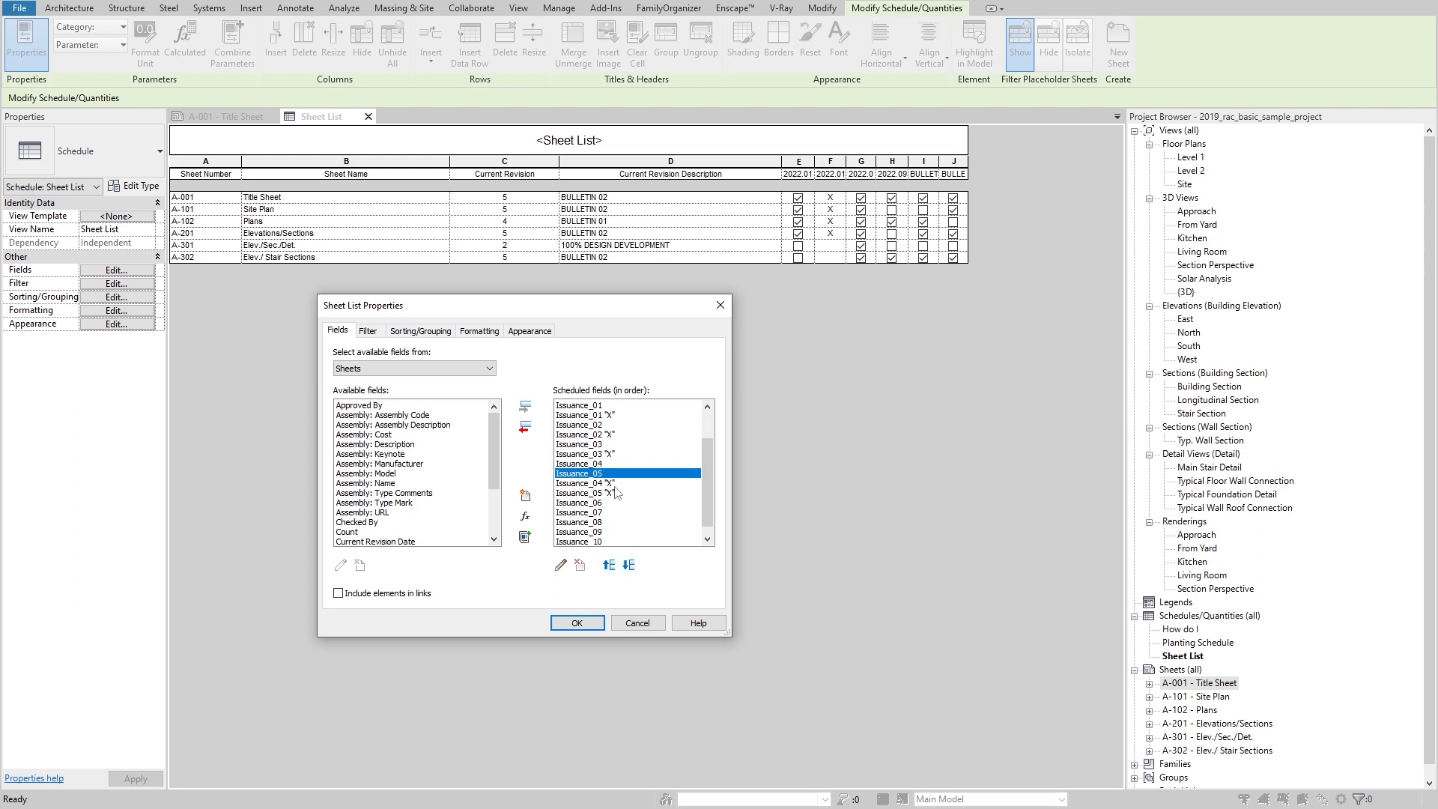
{"action": "left_click", "coordinate": [628, 566]}
Step: Check the scheduled field order to see whether each issuance field is paired with its "X" field
{"action": "left_click", "coordinate": [616, 414]}
{"action": "scroll", "coordinate": [618, 435], "scroll_direction": "up", "scroll_amount": 2}
{"action": "left_click", "coordinate": [618, 445]}
{"action": "left_click", "coordinate": [622, 454]}
{"action": "left_click", "coordinate": [619, 464]}
{"action": "left_click", "coordinate": [615, 473]}
{"action": "left_click", "coordinate": [610, 483]}
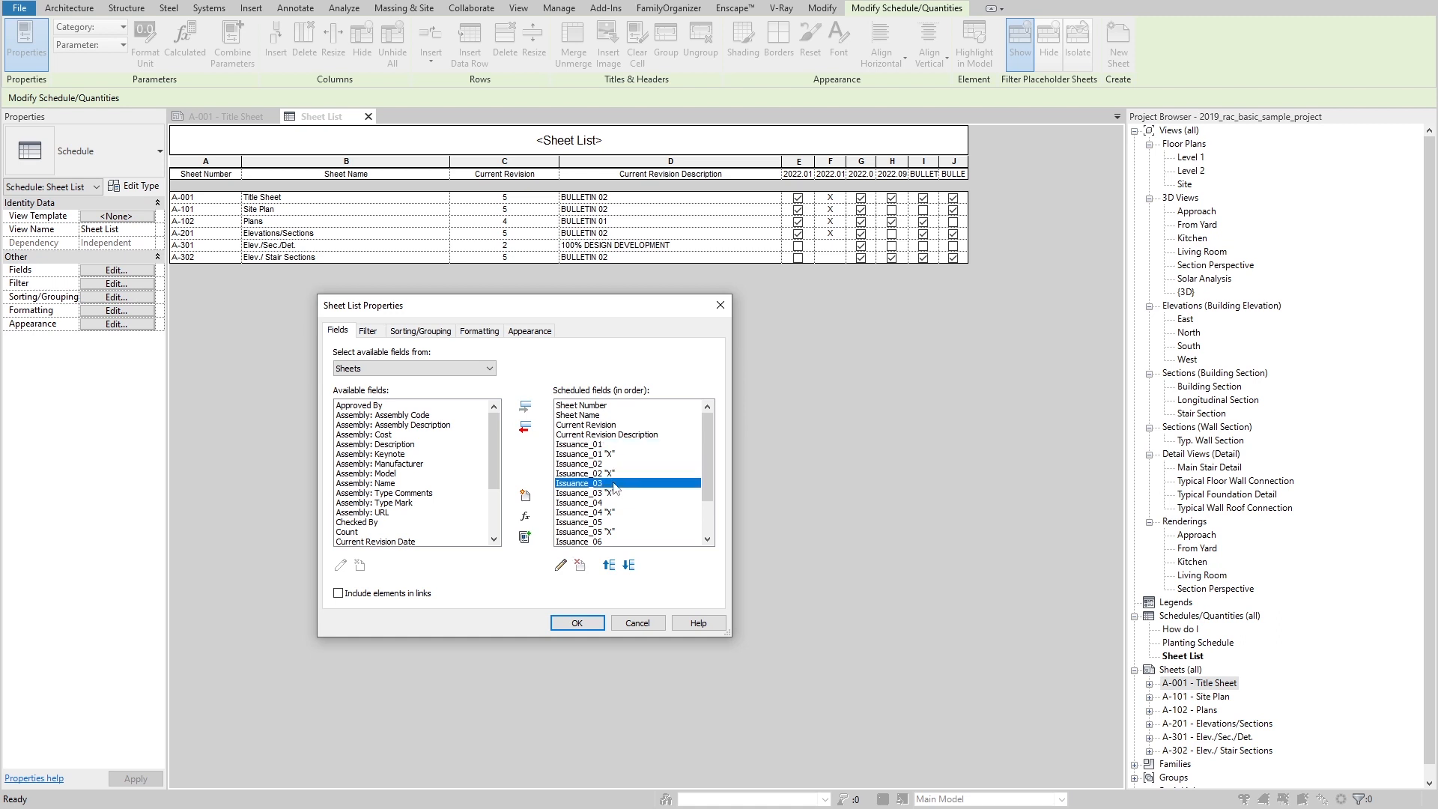
{"action": "left_click", "coordinate": [607, 493]}
{"action": "left_click", "coordinate": [602, 503]}
{"action": "left_click", "coordinate": [598, 513]}
Step: Copy the Issuance_02 heading, 2022.06.01 - 100% DESIGN DEVELOPMENT, to the Issuance_02 "X" field
{"action": "left_click", "coordinate": [480, 332]}
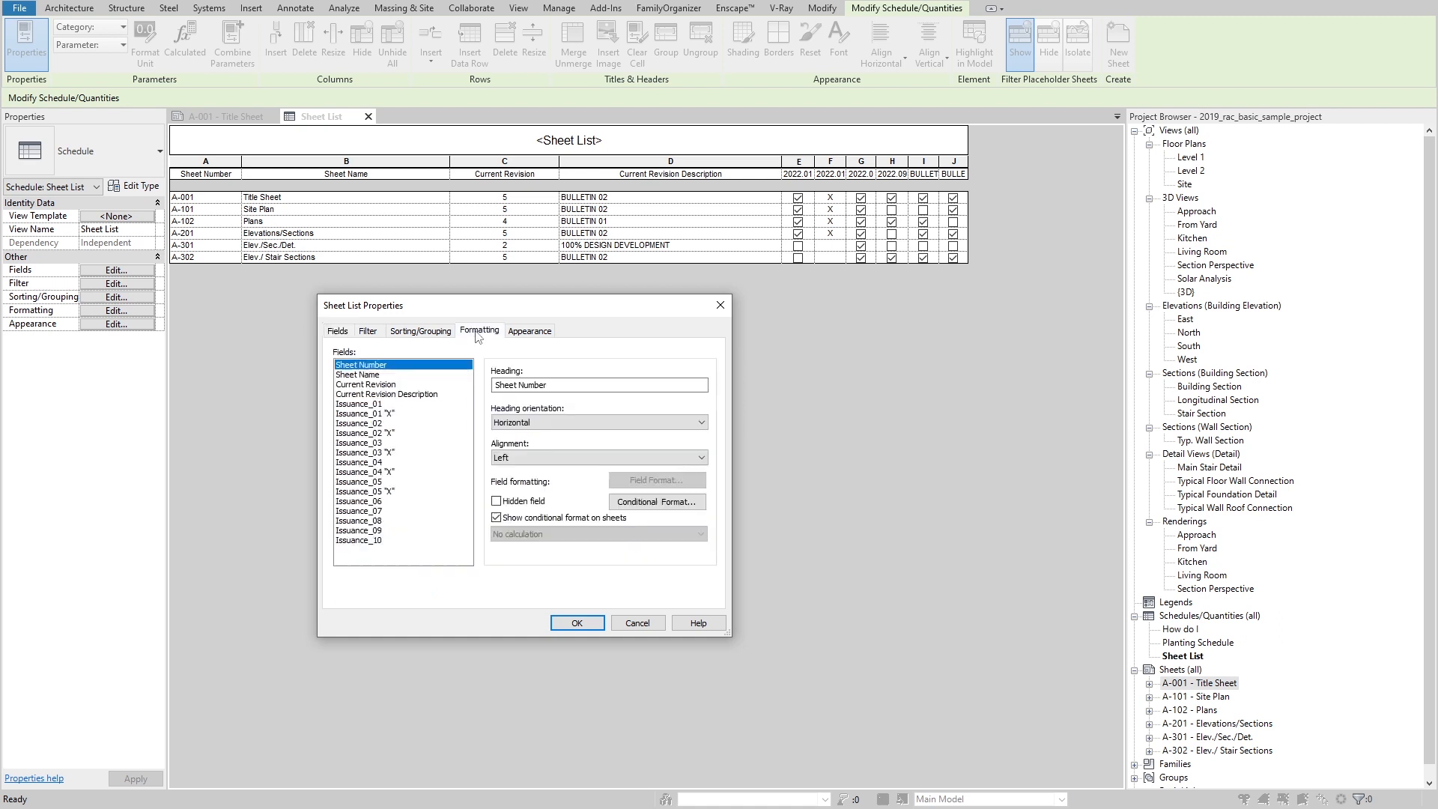
{"action": "left_click", "coordinate": [388, 434]}
{"action": "left_click", "coordinate": [378, 423]}
{"action": "left_click", "coordinate": [533, 385]}
{"action": "left_click_drag", "start_coordinate": [656, 385], "coordinate": [497, 385]}
{"action": "left_click", "coordinate": [419, 442]}
{"action": "left_click", "coordinate": [416, 433]}
{"action": "type", "text": "2022.06.01 - 100% DESIGN DEVELOPMENT"}
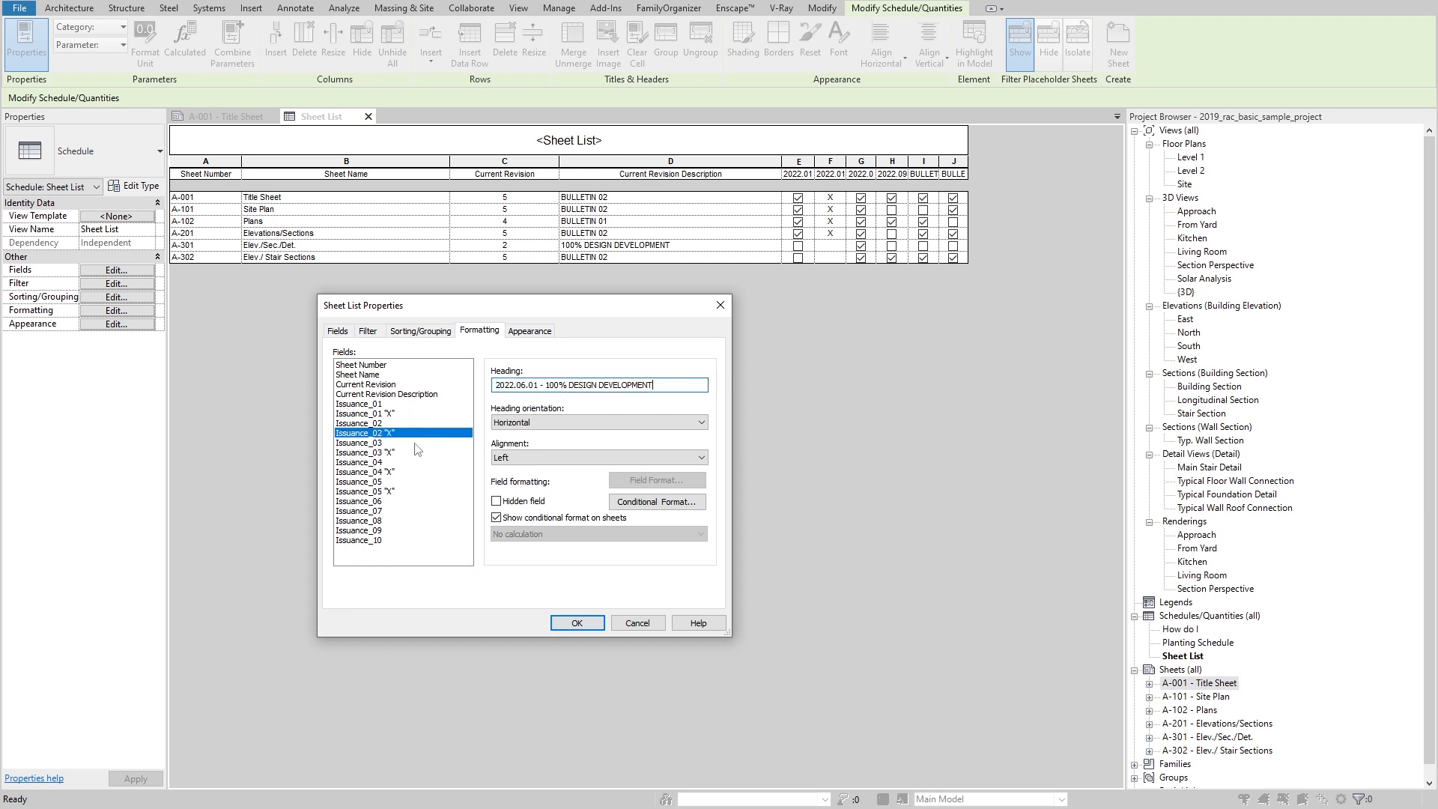
Step: Set the heading of the Issuance_03 "X" field to "2022.09.01 - 100% CONSTRUCTION DOCUMENTS", matching the Issuance_03 heading
{"action": "left_click", "coordinate": [359, 443]}
{"action": "left_click", "coordinate": [521, 385]}
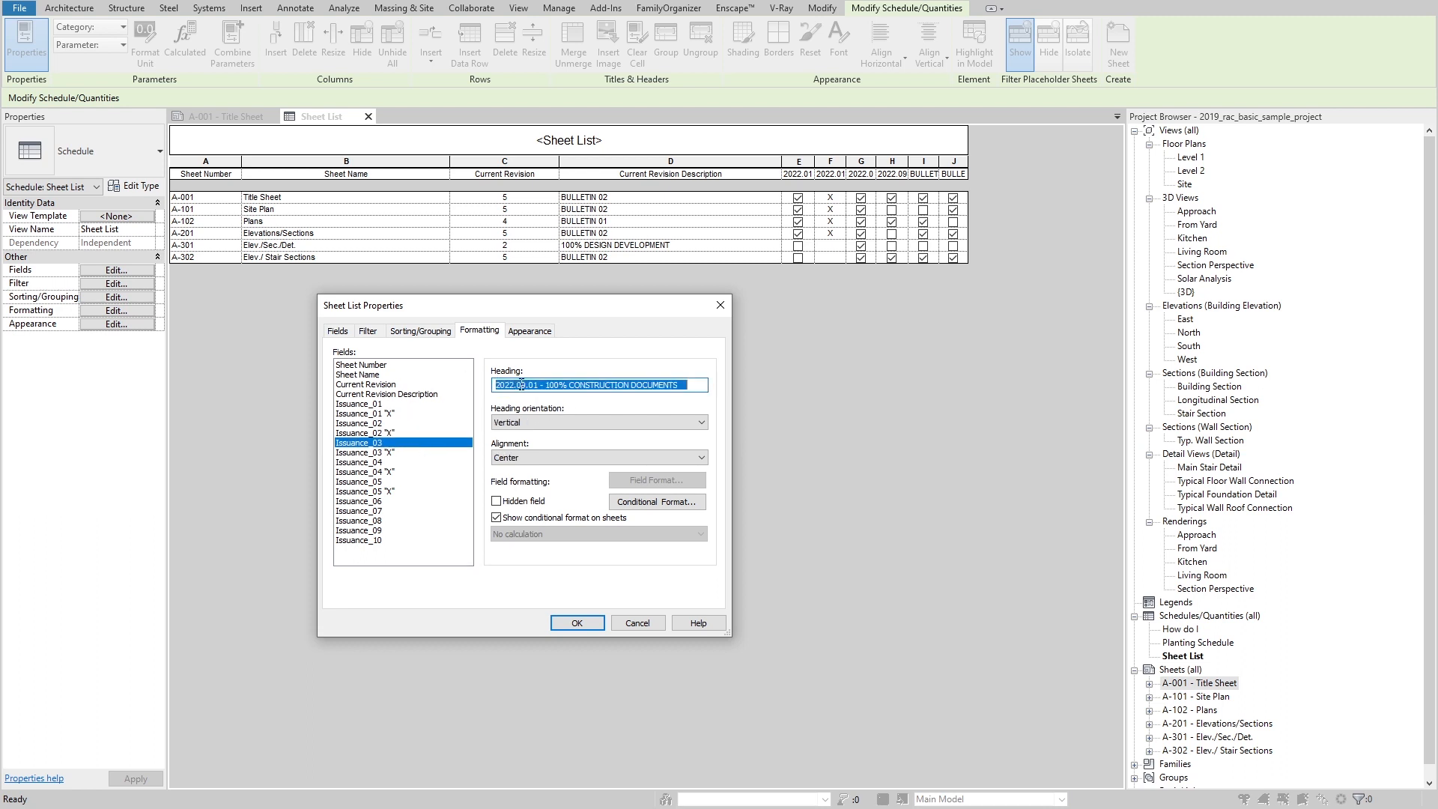
{"action": "left_click", "coordinate": [401, 452]}
{"action": "left_click_drag", "start_coordinate": [553, 385], "coordinate": [498, 385]}
{"action": "type", "text": "2022.09.01 - 100% CONSTRUCTION DOCUMENTS"}
Step: Copy the Issuance_04 heading "BULLETIN 01" to the heading of the Issuance_04 "X" field
{"action": "left_click", "coordinate": [410, 463]}
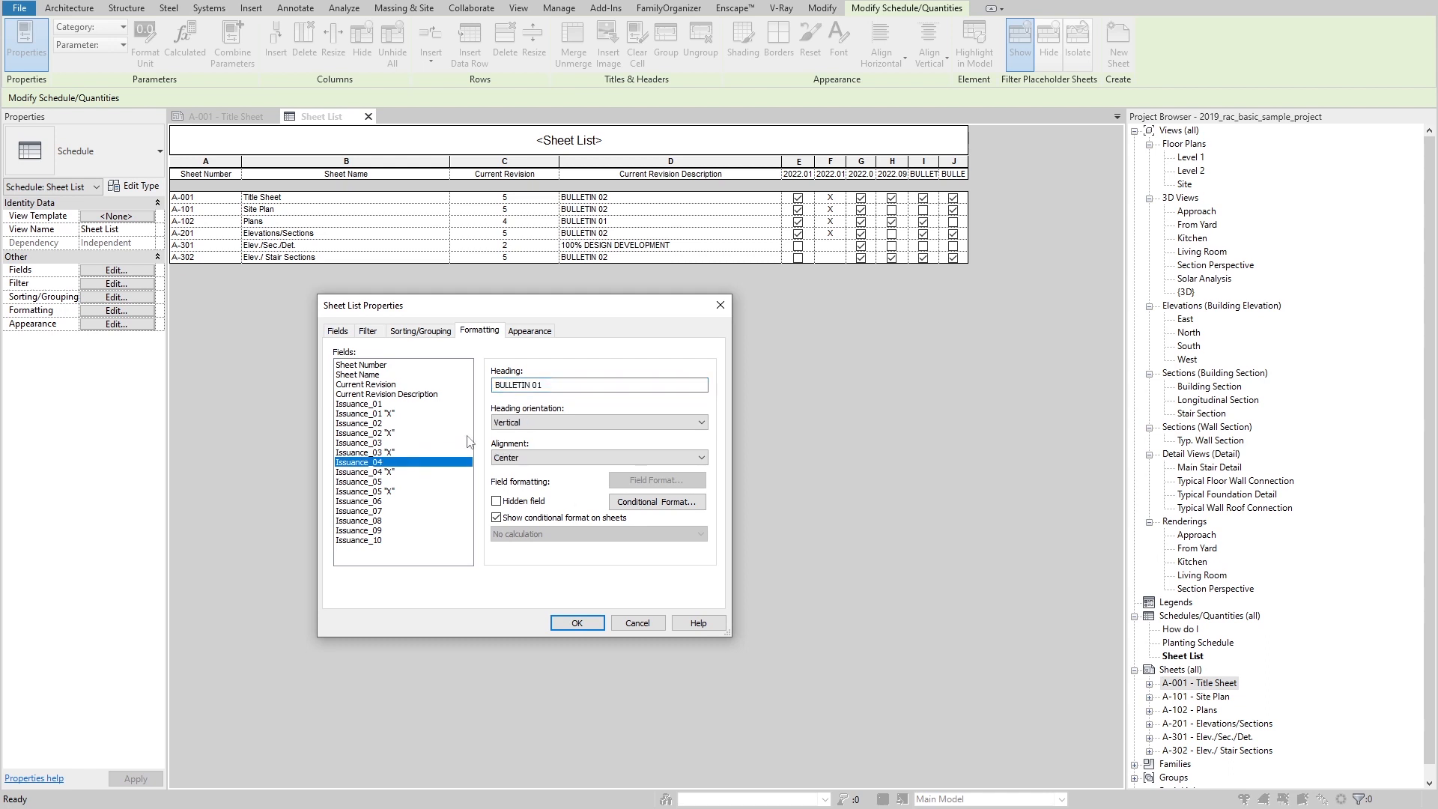
{"action": "left_click", "coordinate": [517, 385]}
{"action": "key", "text": "ctrl+c"}
{"action": "left_click", "coordinate": [402, 471]}
{"action": "left_click_drag", "start_coordinate": [556, 385], "coordinate": [496, 387]}
{"action": "key", "text": "ctrl+v"}
Step: Copy the Issuance_05 heading "BULLETIN 02" to the heading of the Issuance_05 "X" field
{"action": "left_click", "coordinate": [406, 490]}
{"action": "left_click", "coordinate": [401, 482]}
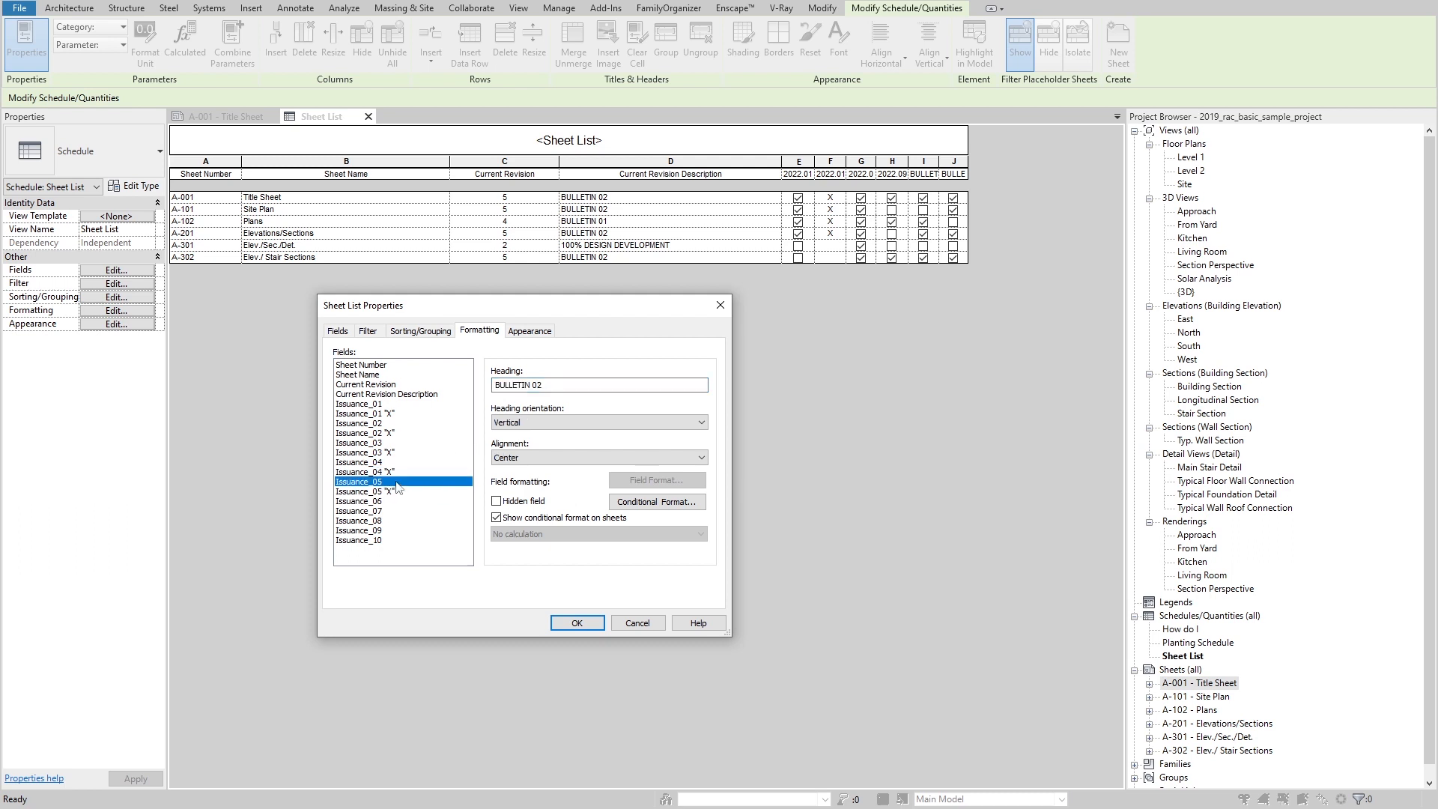
{"action": "left_click", "coordinate": [516, 387]}
{"action": "key", "text": "ctrl+c"}
{"action": "left_click", "coordinate": [379, 492]}
{"action": "left_click", "coordinate": [518, 384]}
{"action": "key", "text": "ctrl+v"}
Step: Hide the checkbox fields Issuance_01 through Issuance_05 in the sheet list and apply the formatting
{"action": "left_click", "coordinate": [388, 481]}
{"action": "left_click", "coordinate": [387, 462], "text": "ctrl"}
{"action": "left_click", "coordinate": [388, 443], "text": "ctrl"}
{"action": "left_click", "coordinate": [398, 423], "text": "ctrl"}
{"action": "left_click", "coordinate": [401, 403], "text": "ctrl"}
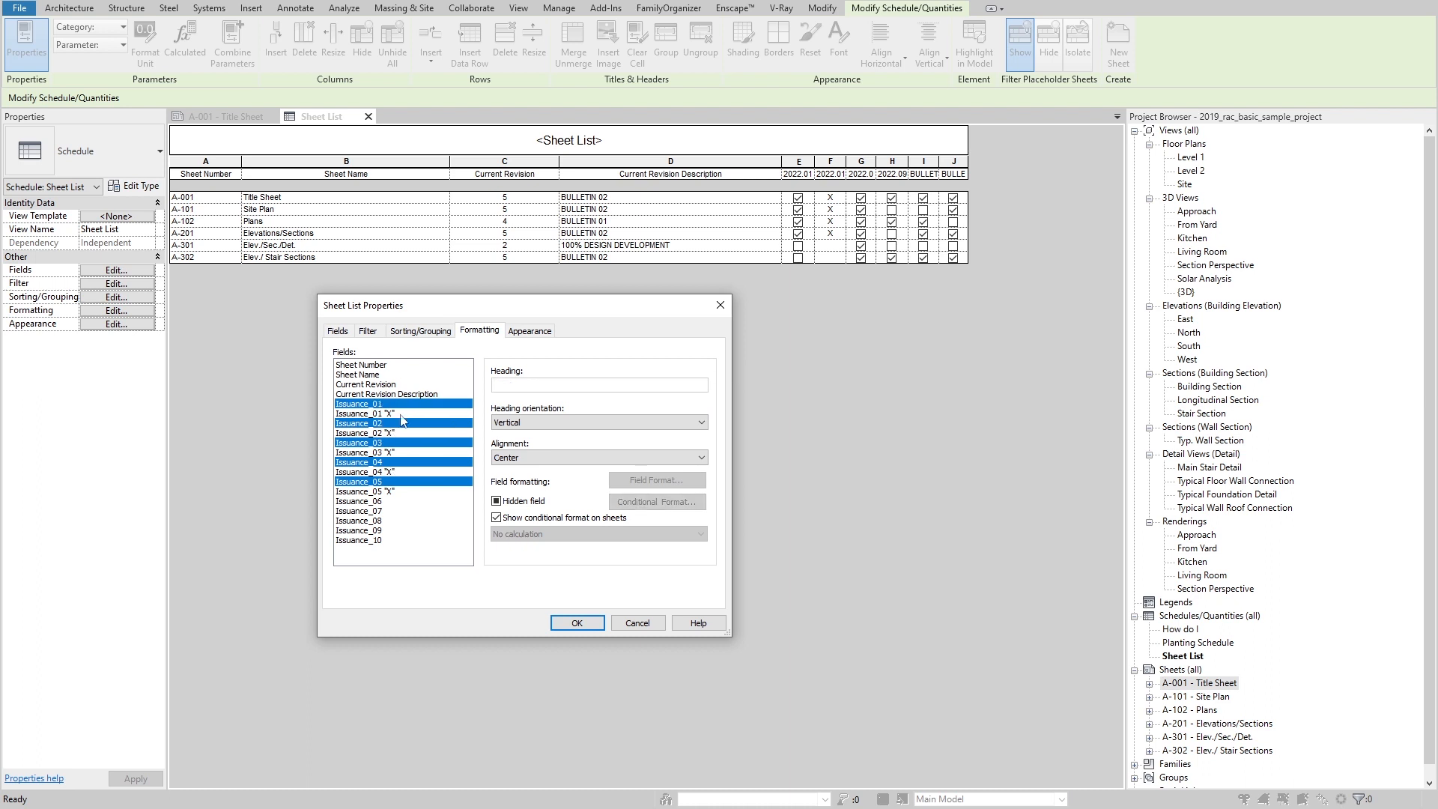
{"action": "left_click", "coordinate": [496, 502]}
{"action": "left_click", "coordinate": [577, 623]}
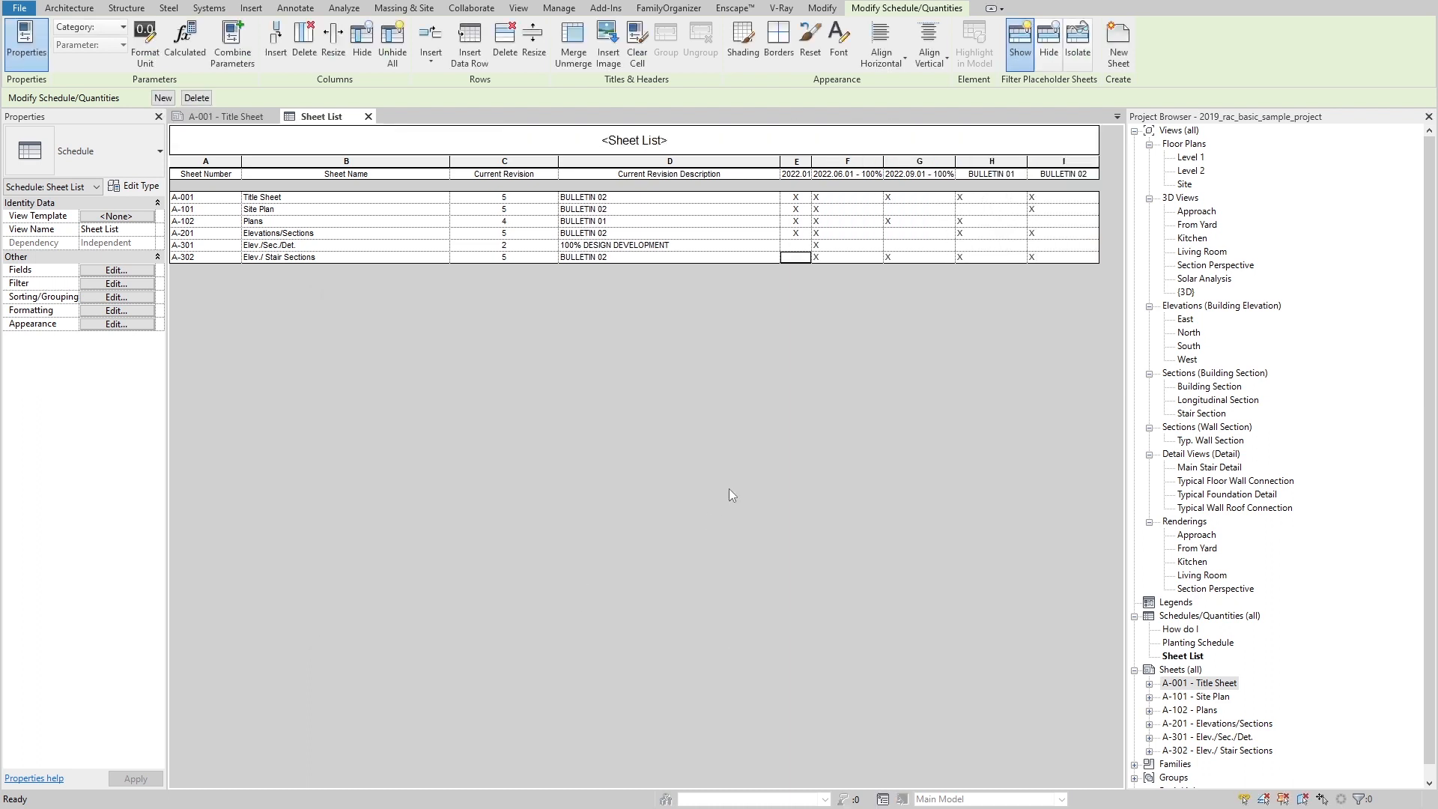
Step: Set the alignment of all fields from Issuance_01 through Issuance_10 to Center and apply it
{"action": "left_click", "coordinate": [116, 311]}
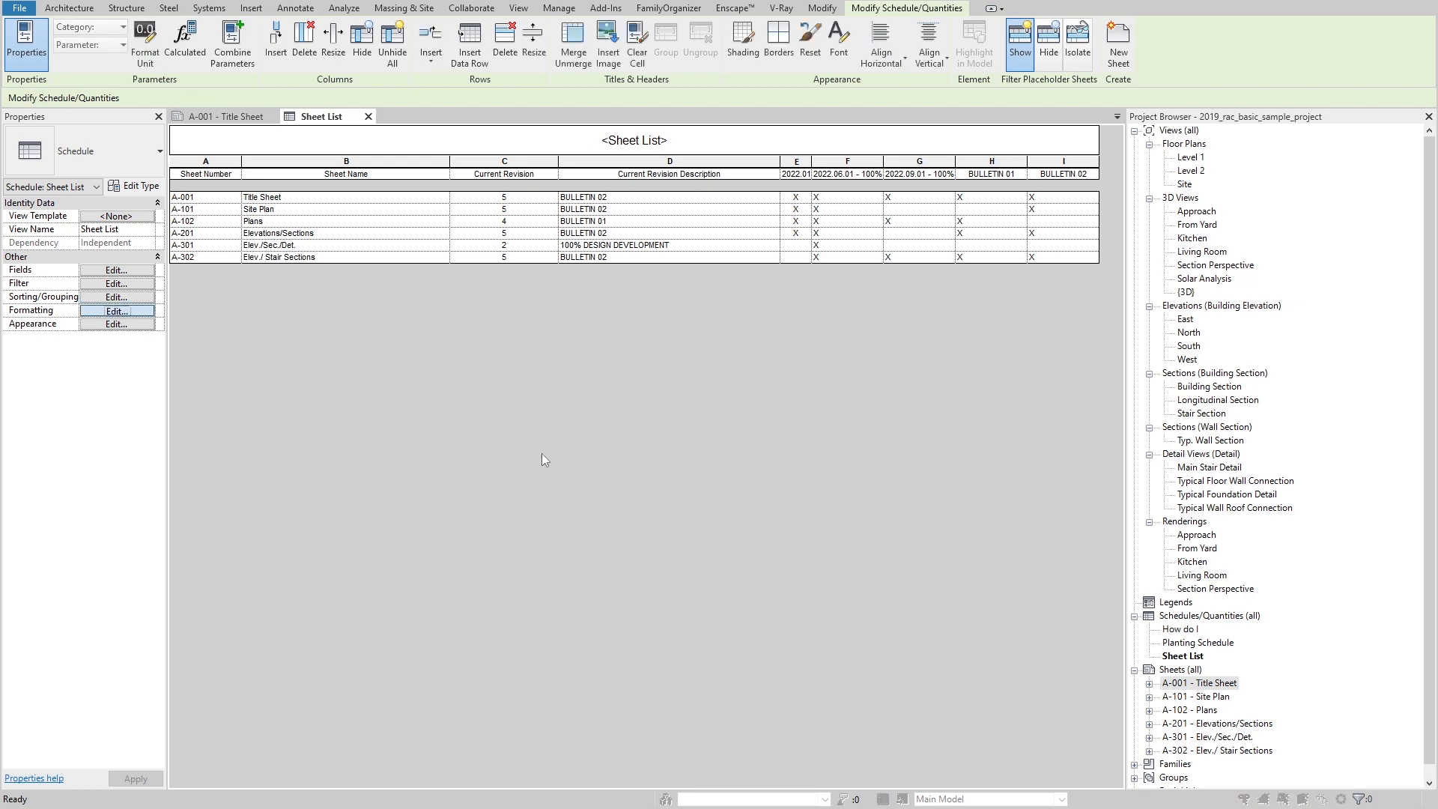
{"action": "left_click", "coordinate": [387, 403]}
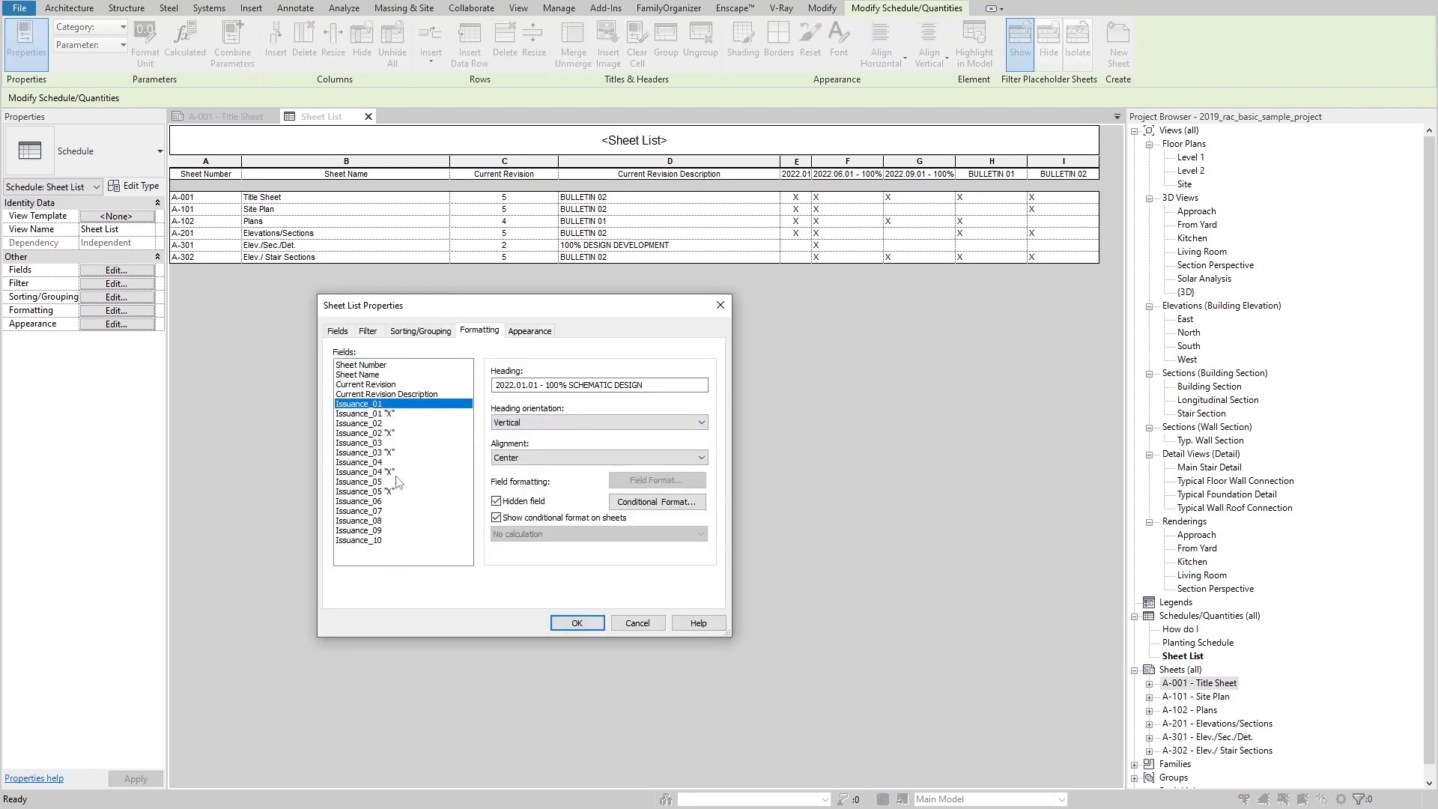
{"action": "left_click", "coordinate": [383, 540], "text": "shift"}
{"action": "left_click", "coordinate": [525, 458]}
{"action": "left_click", "coordinate": [526, 482]}
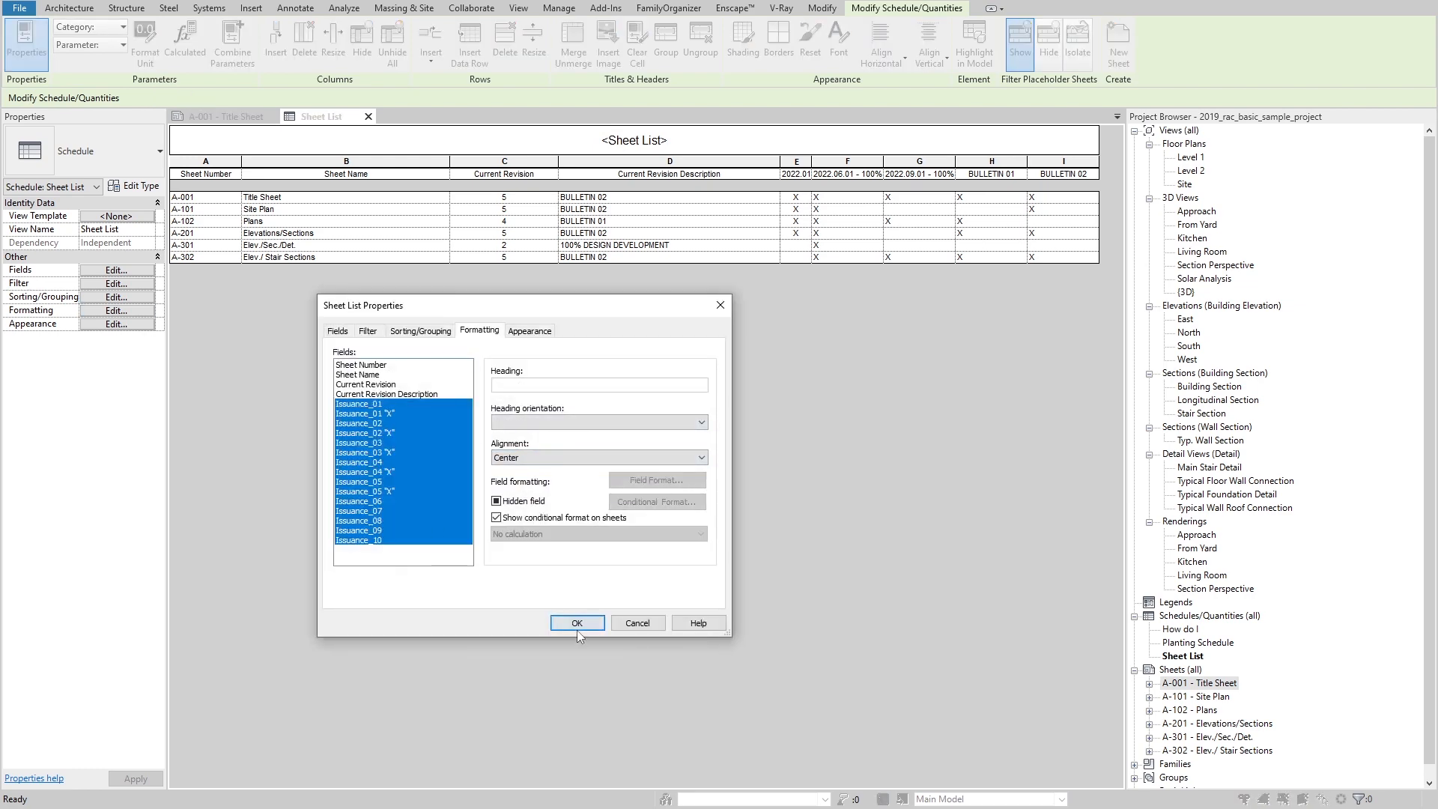
{"action": "left_click", "coordinate": [577, 625]}
Step: Check the sheet list on A-001, then set the heading orientation of the Issuance_01 "X" through Issuance_05 "X" fields to Vertical
{"action": "left_click", "coordinate": [237, 118]}
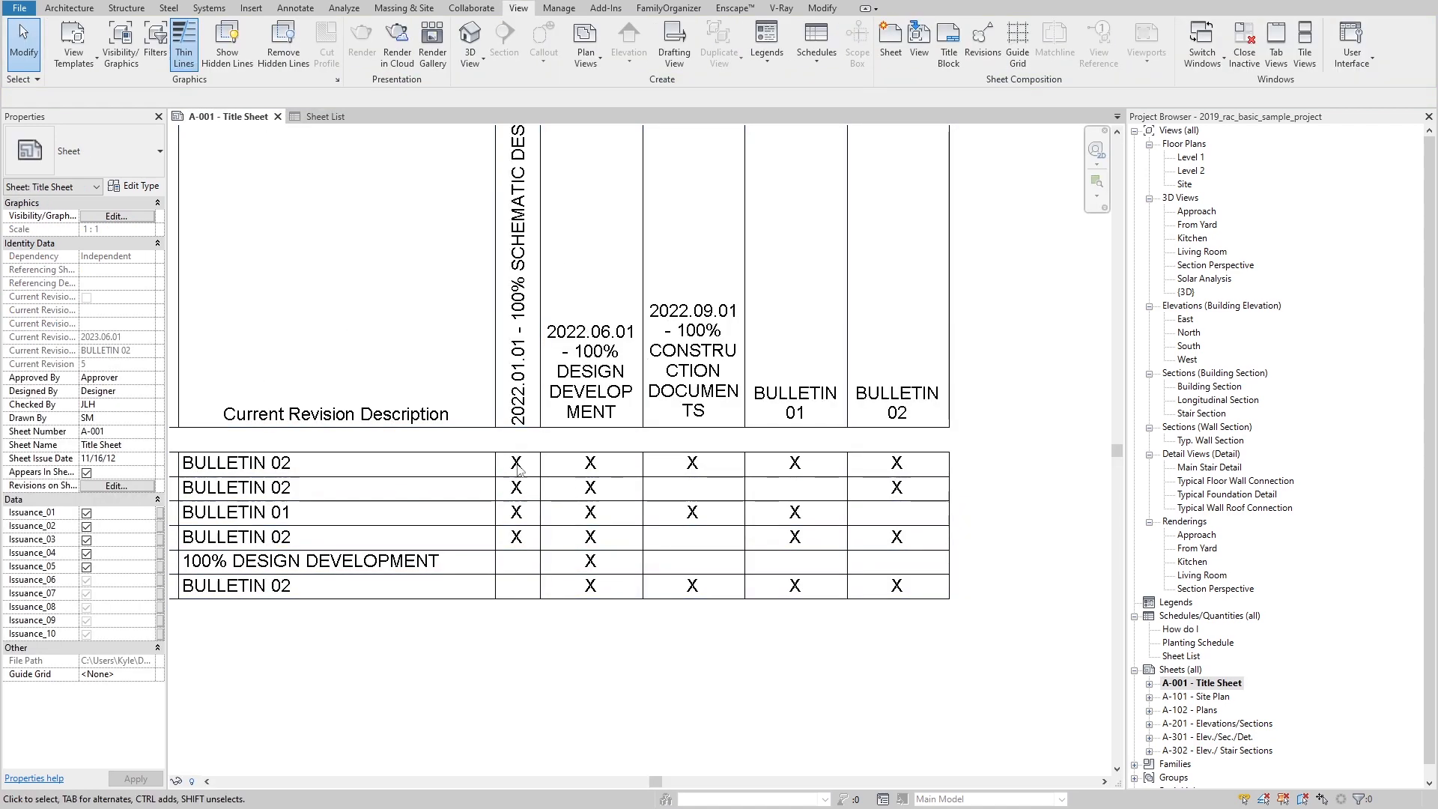
{"action": "left_click", "coordinate": [621, 453]}
{"action": "double_click", "coordinate": [594, 365]}
{"action": "left_click", "coordinate": [105, 310]}
{"action": "left_click", "coordinate": [379, 413]}
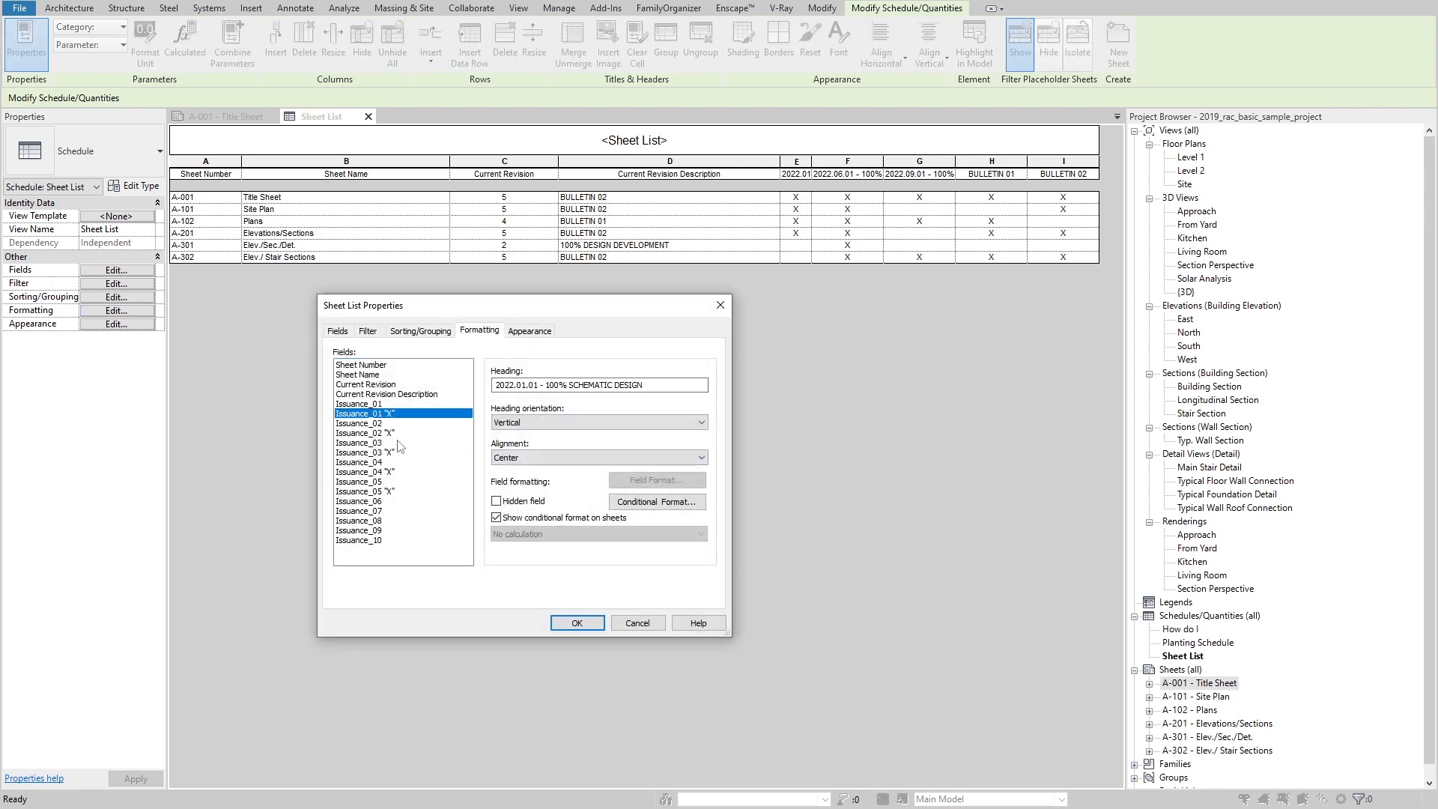
{"action": "left_click", "coordinate": [395, 492], "text": "shift"}
{"action": "left_click", "coordinate": [531, 457]}
{"action": "left_click", "coordinate": [533, 460]}
{"action": "left_click", "coordinate": [538, 424]}
{"action": "left_click", "coordinate": [529, 447]}
{"action": "left_click", "coordinate": [577, 622]}
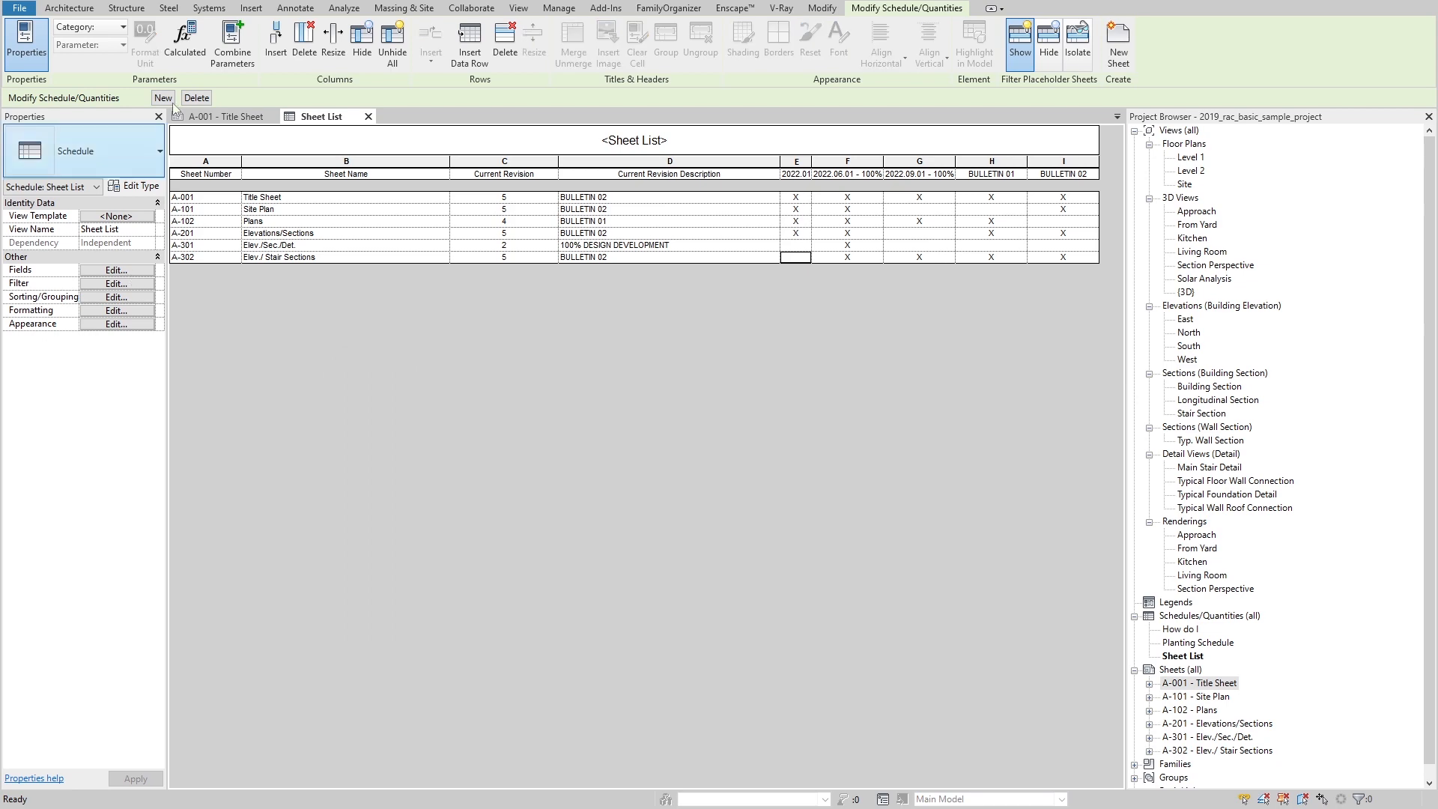
Step: Narrow the issuance columns of the sheet list placed on sheet A-001 - Title Sheet
{"action": "left_click", "coordinate": [225, 116]}
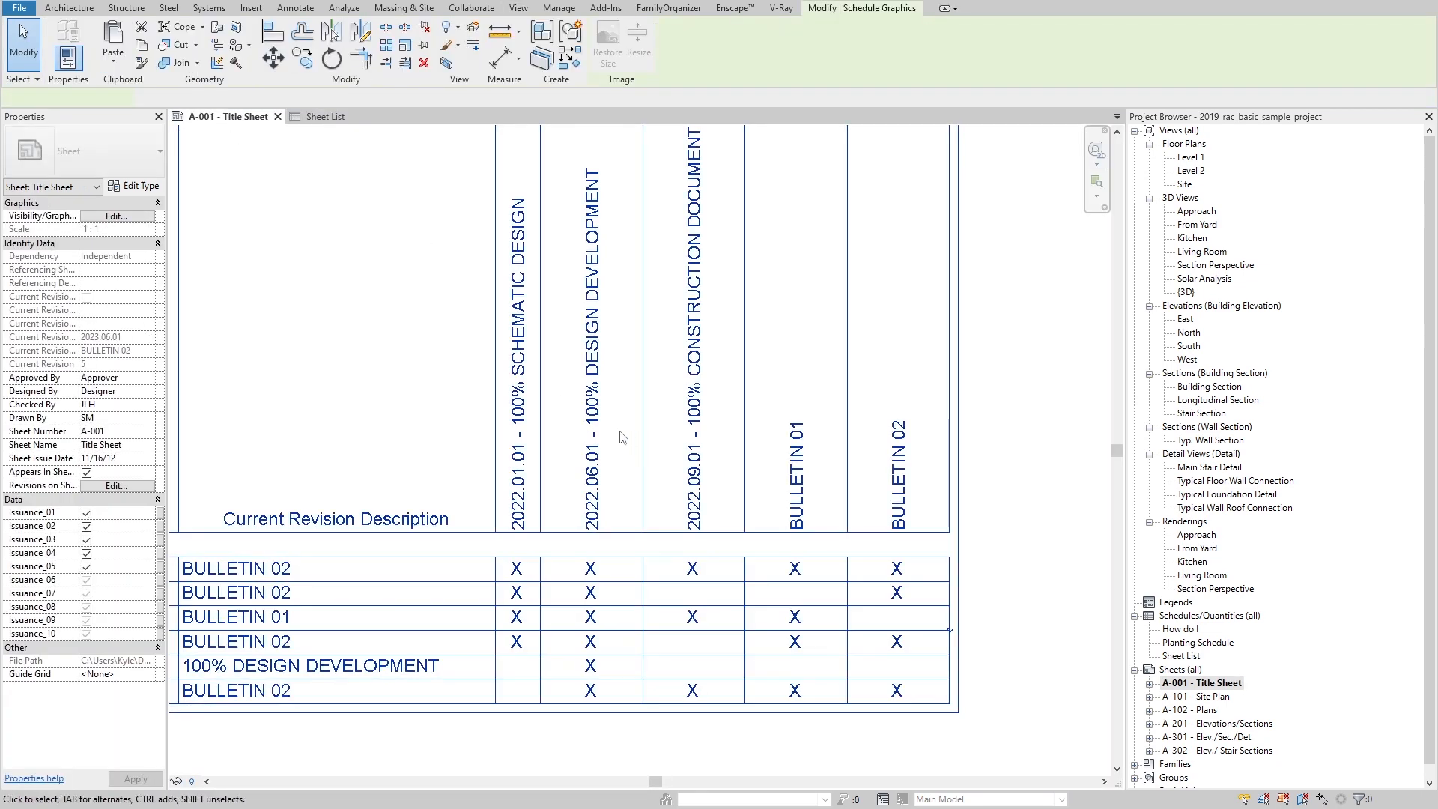
{"action": "scroll", "coordinate": [627, 437], "scroll_direction": "down", "scroll_amount": 2}
{"action": "left_click_drag", "start_coordinate": [637, 206], "coordinate": [704, 216]}
{"action": "left_click", "coordinate": [717, 334]}
{"action": "scroll", "coordinate": [700, 380], "scroll_direction": "down", "scroll_amount": 2}
{"action": "scroll", "coordinate": [598, 492], "scroll_direction": "up", "scroll_amount": 4}
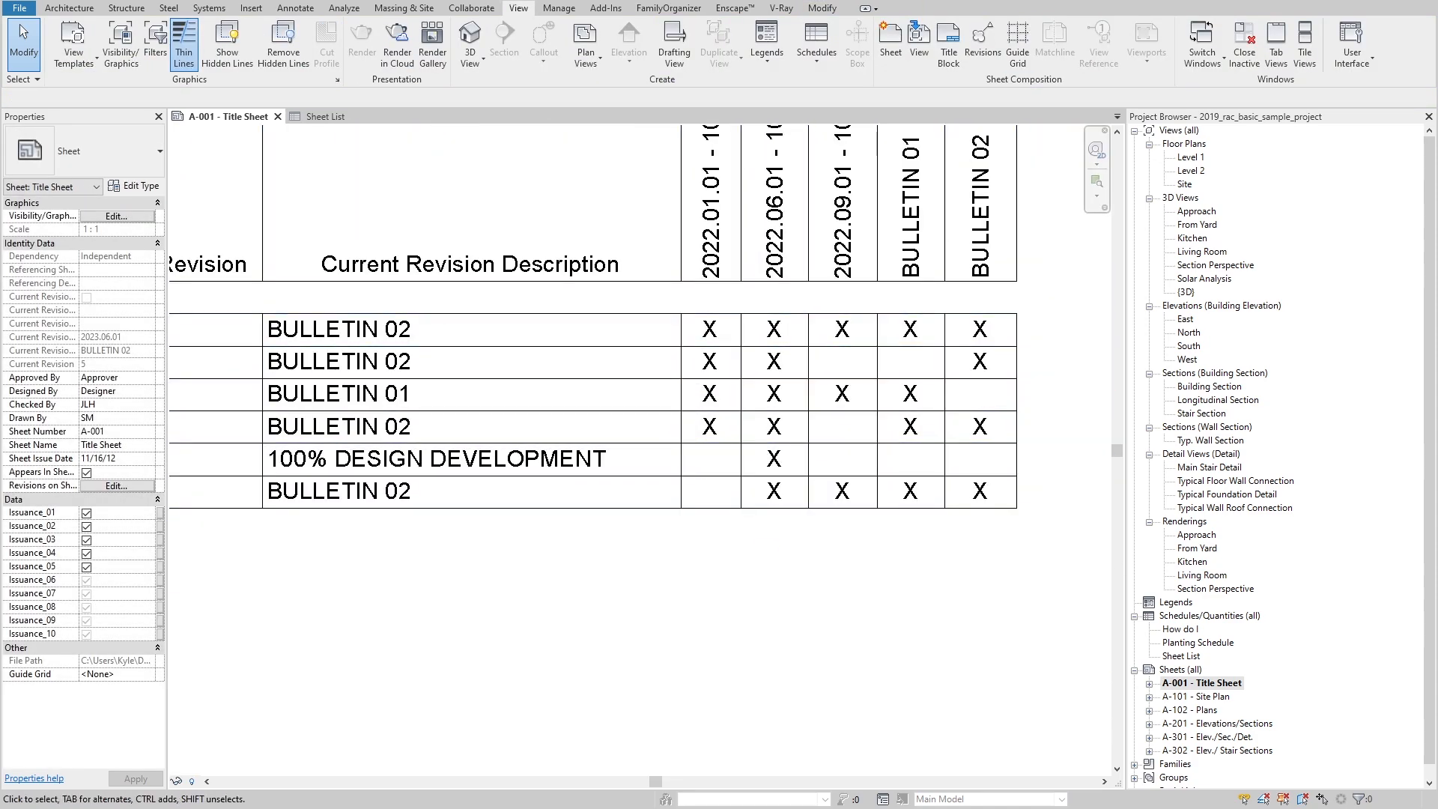
Step: Compare the sheet list's issuance matrix on the title sheet with the revision table in the title block
{"action": "middle_click_drag", "start_coordinate": [771, 676], "coordinate": [790, 562]}
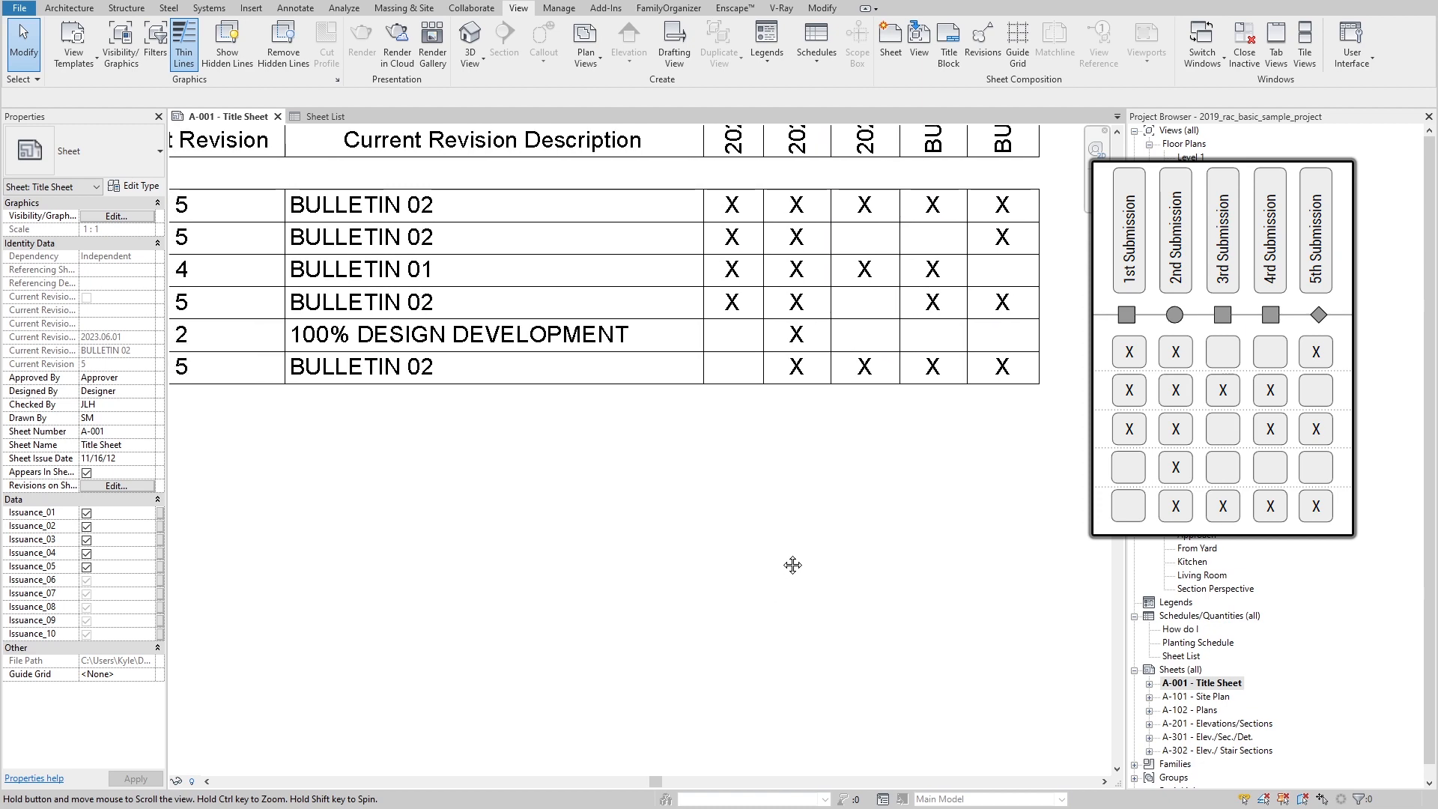
{"action": "scroll", "coordinate": [779, 554], "scroll_direction": "down", "scroll_amount": 4}
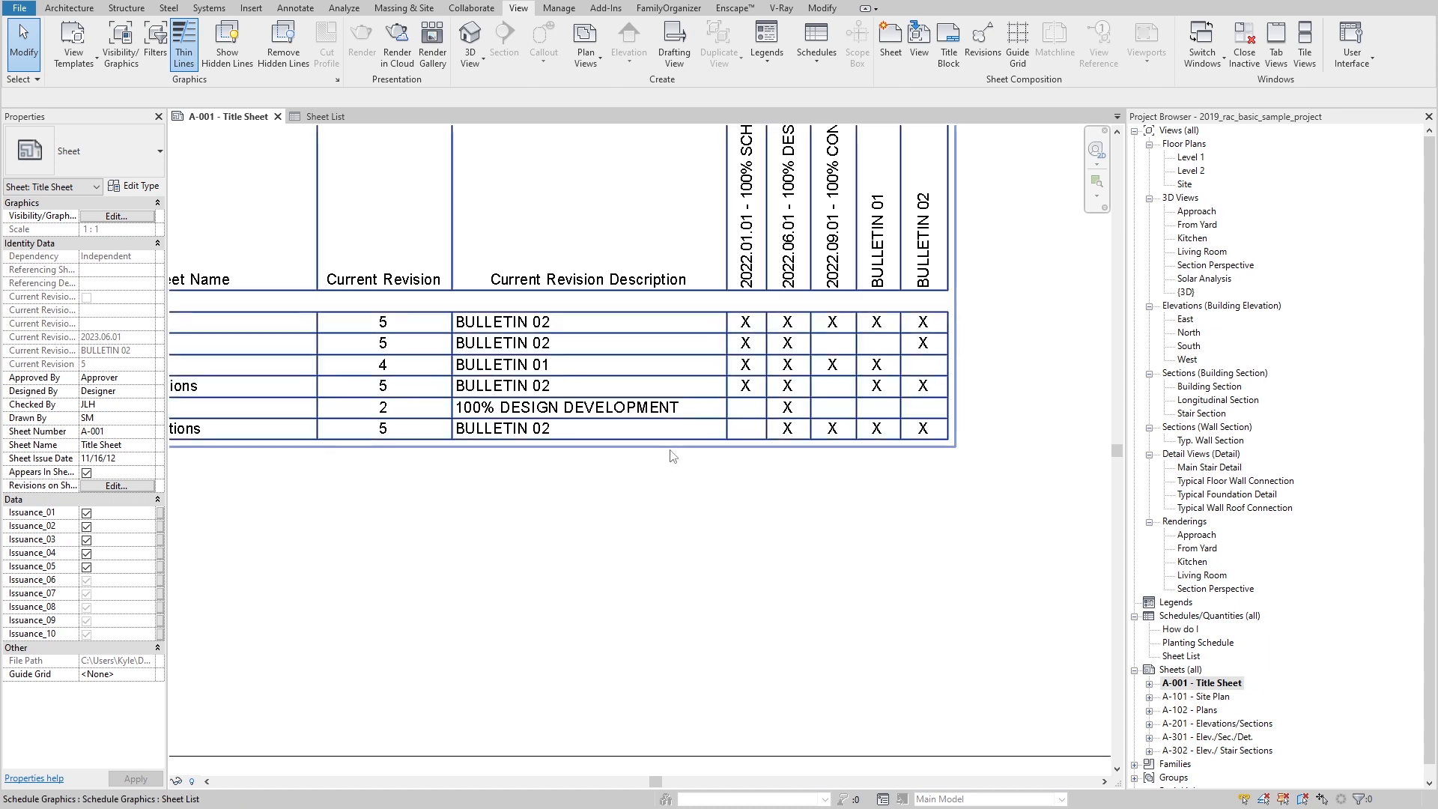
{"action": "scroll", "coordinate": [672, 456], "scroll_direction": "down", "scroll_amount": 5}
{"action": "scroll", "coordinate": [586, 480], "scroll_direction": "up", "scroll_amount": 2}
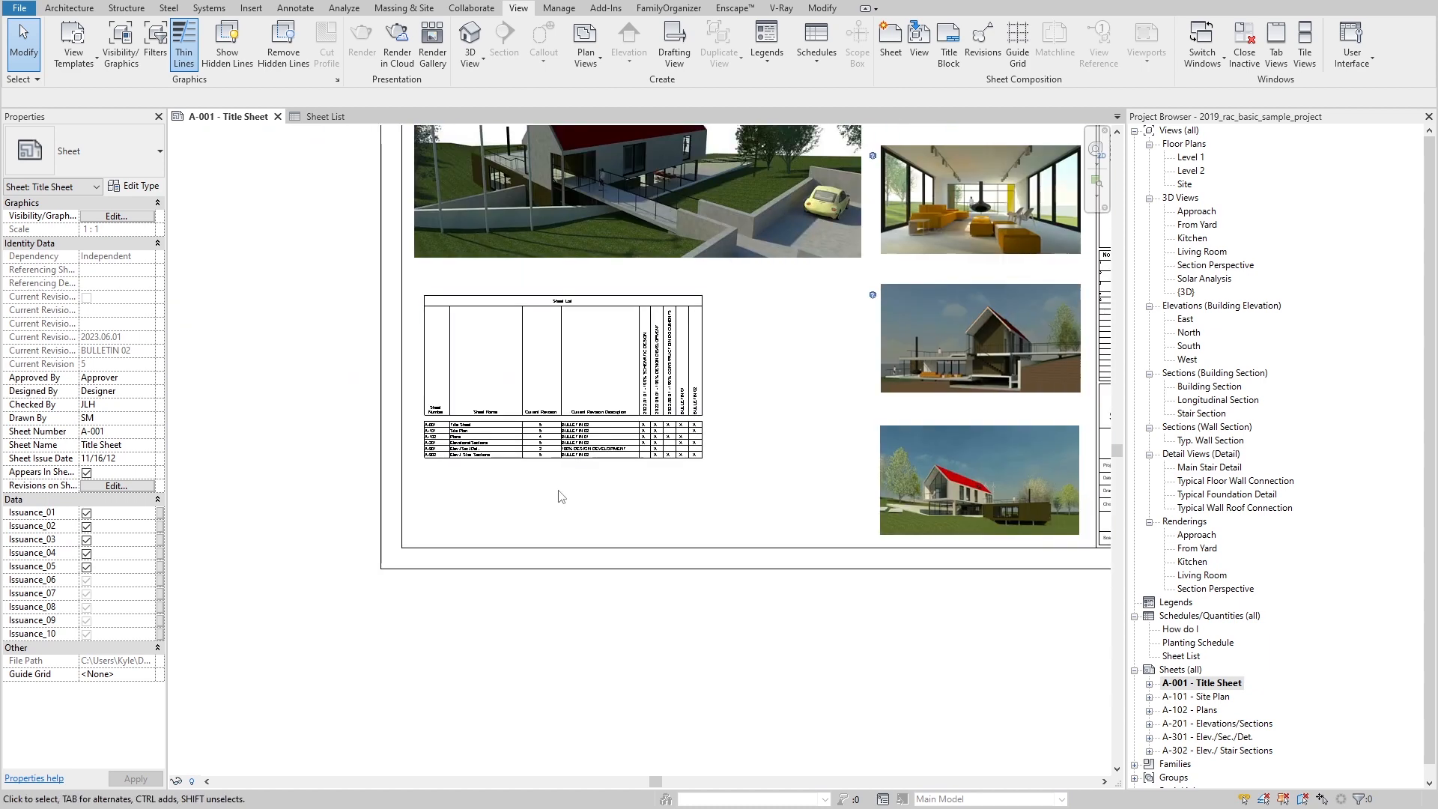
{"action": "middle_click_drag", "start_coordinate": [749, 441], "coordinate": [574, 467]}
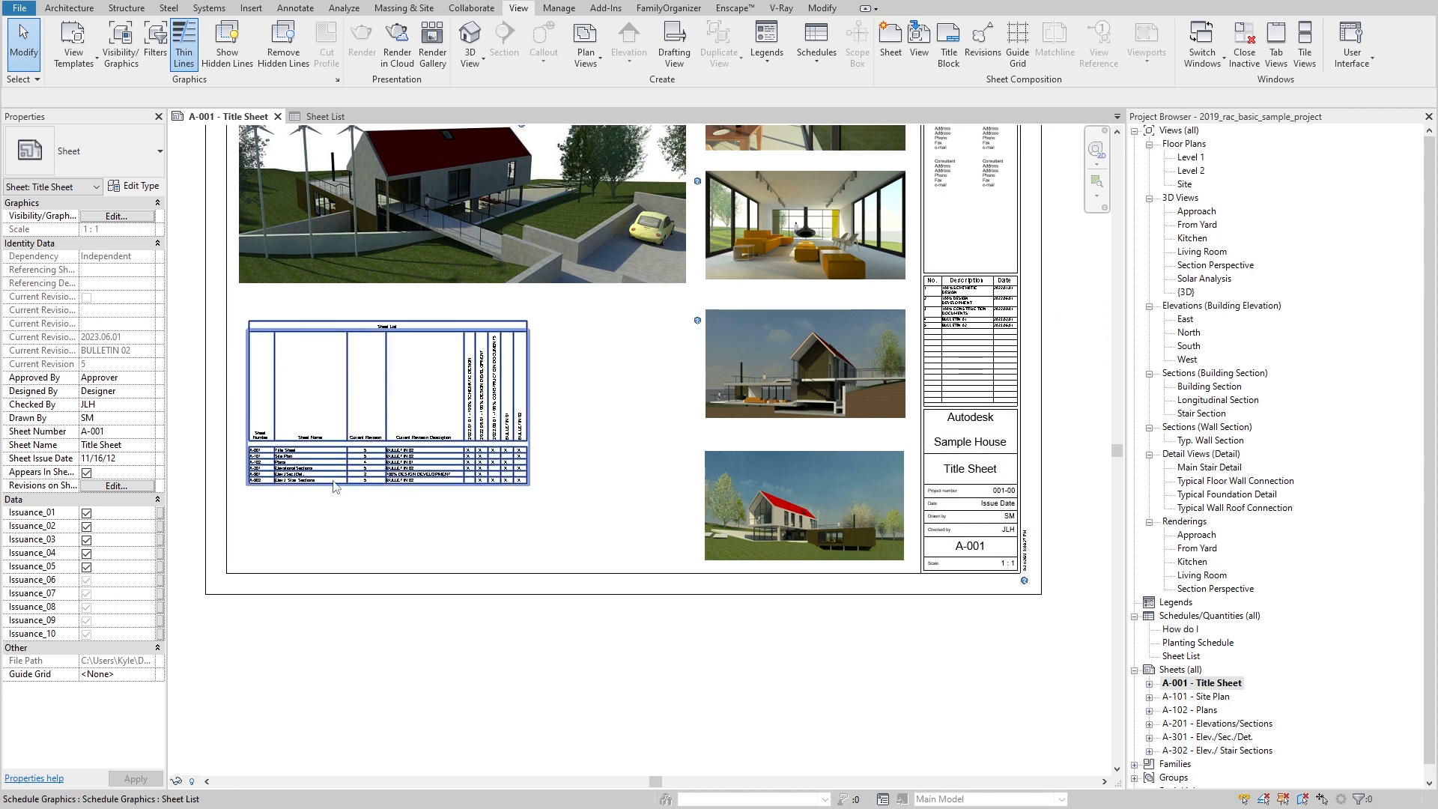
{"action": "scroll", "coordinate": [992, 277], "scroll_direction": "up", "scroll_amount": 6}
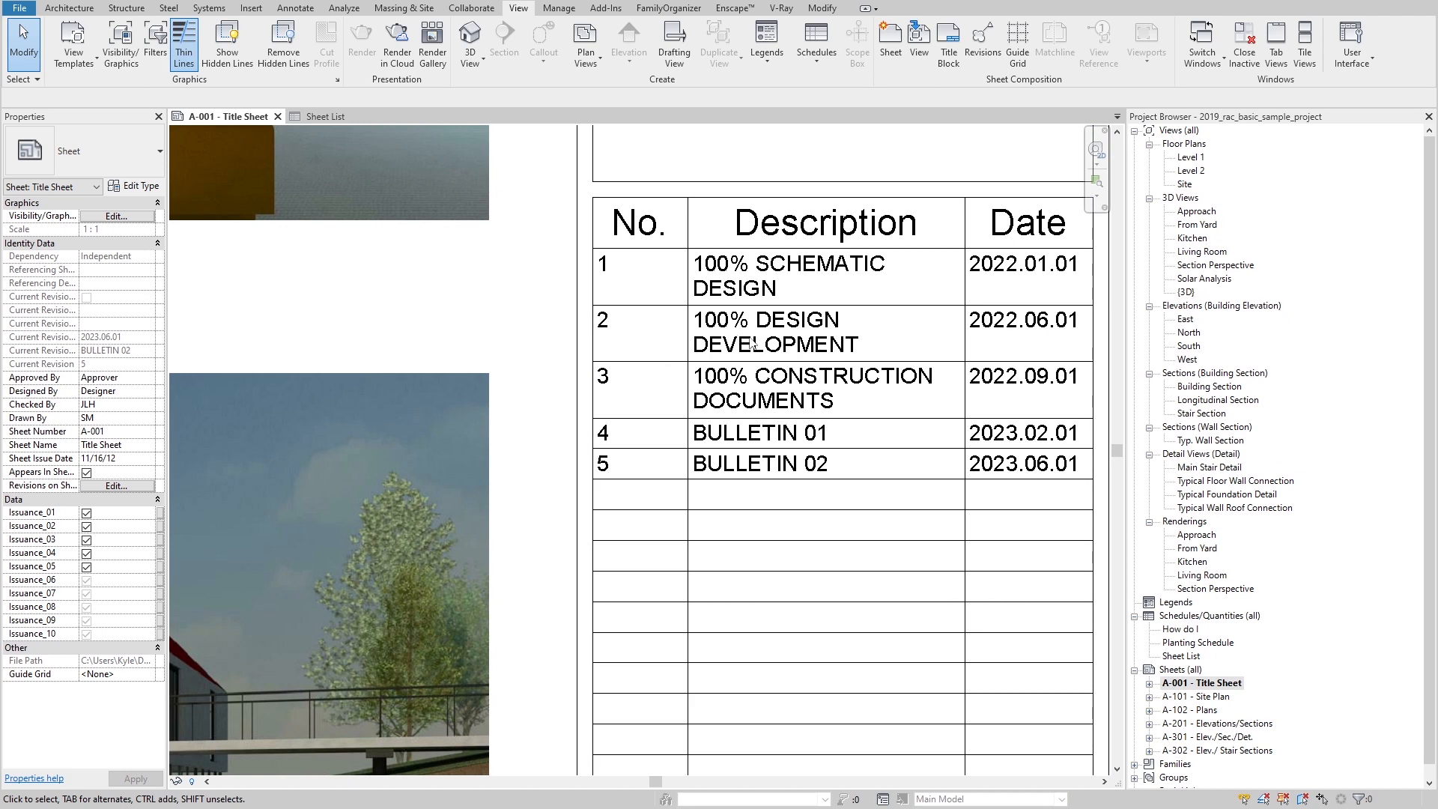
{"action": "scroll", "coordinate": [751, 344], "scroll_direction": "down", "scroll_amount": 5}
{"action": "scroll", "coordinate": [497, 420], "scroll_direction": "up", "scroll_amount": 4}
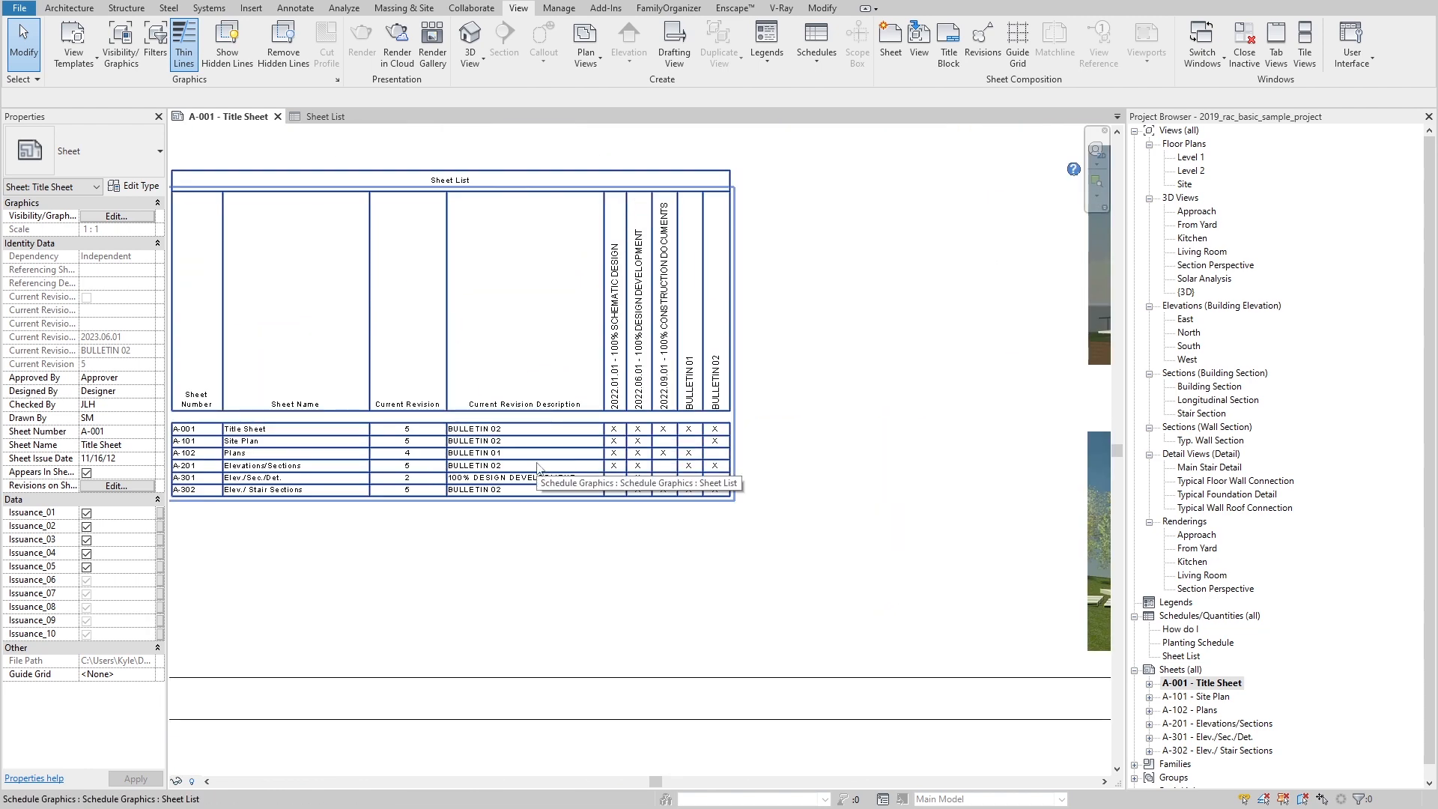
Step: Remove the Current Revision and Current Revision Description fields from the sheet list schedule
{"action": "double_click", "coordinate": [538, 468]}
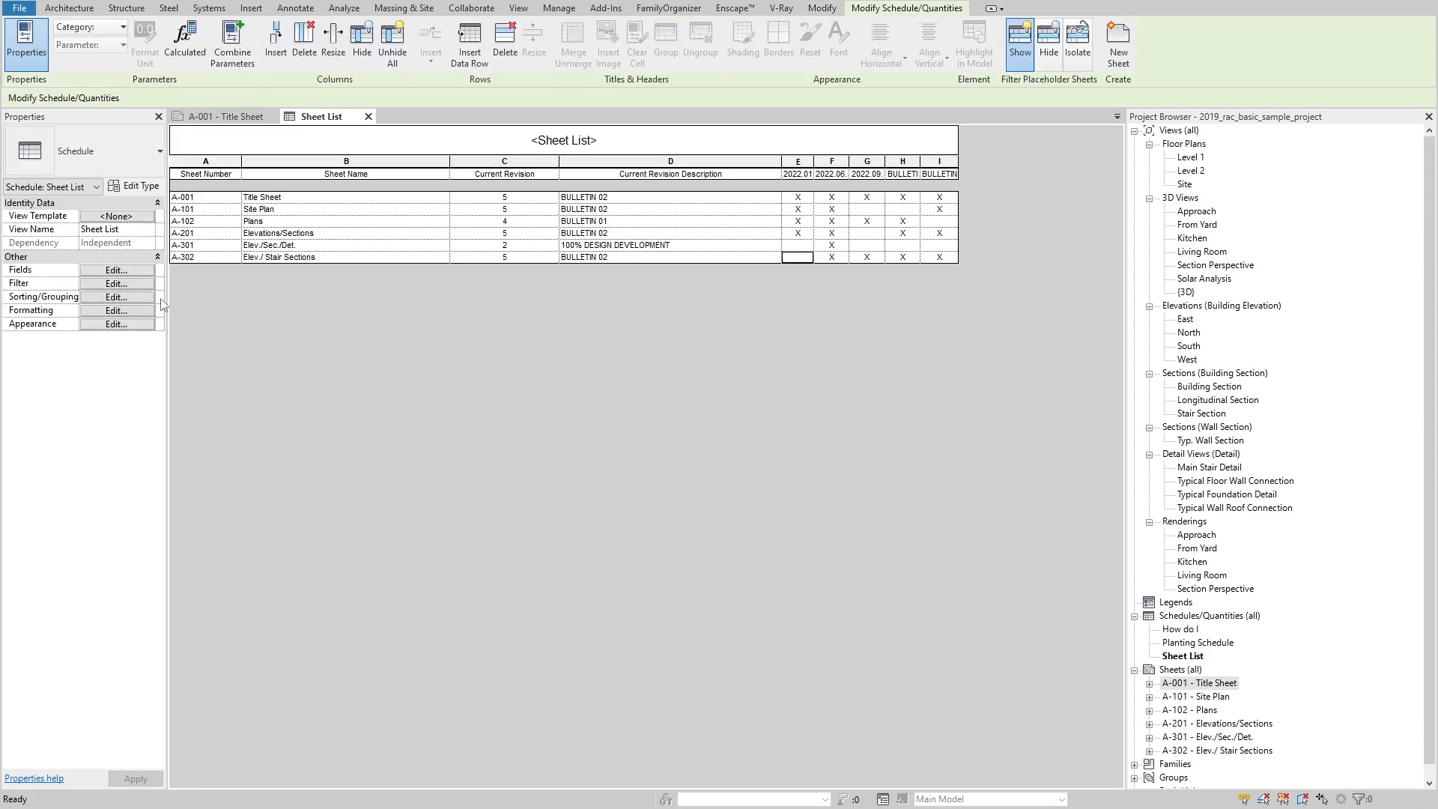
{"action": "left_click", "coordinate": [117, 284]}
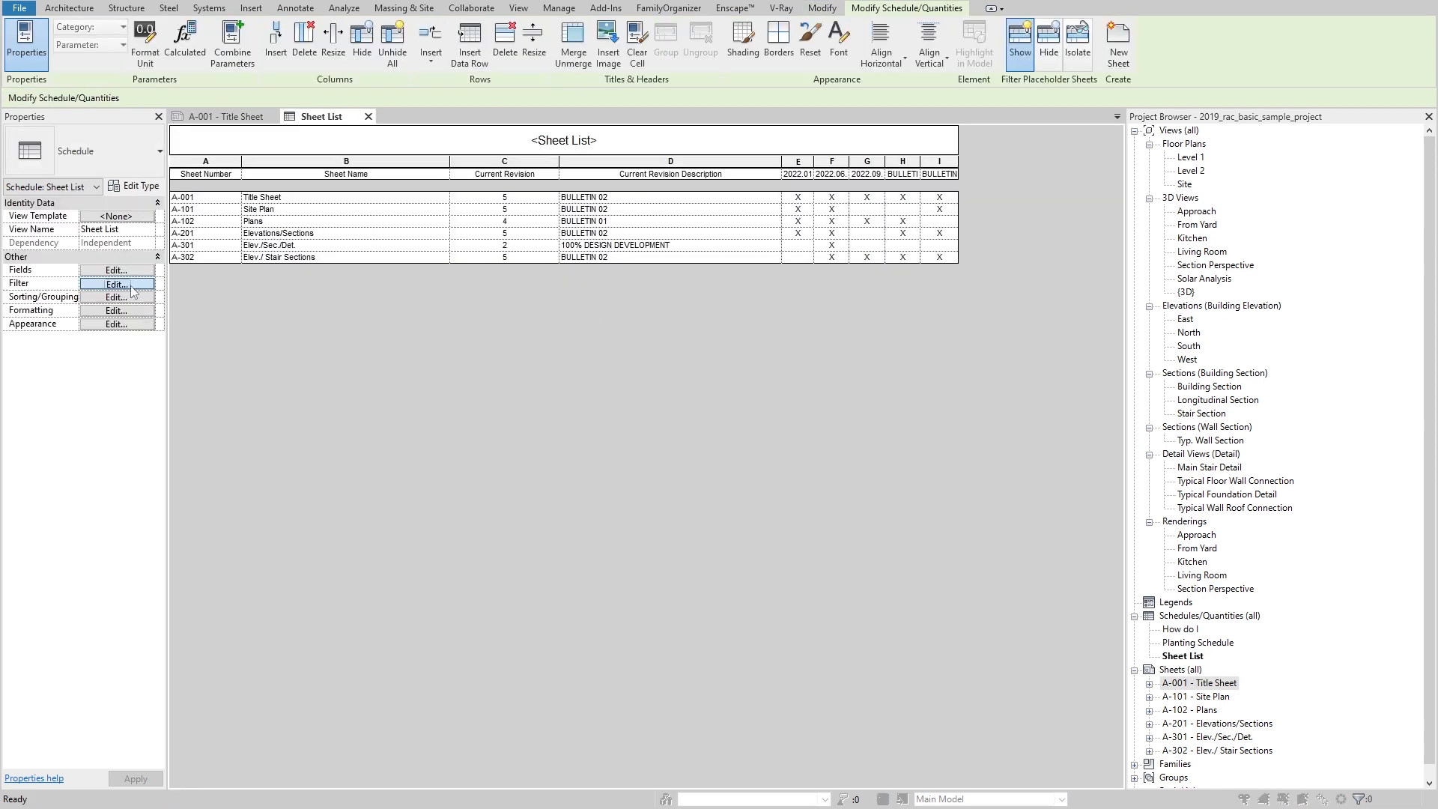
{"action": "left_click", "coordinate": [338, 331]}
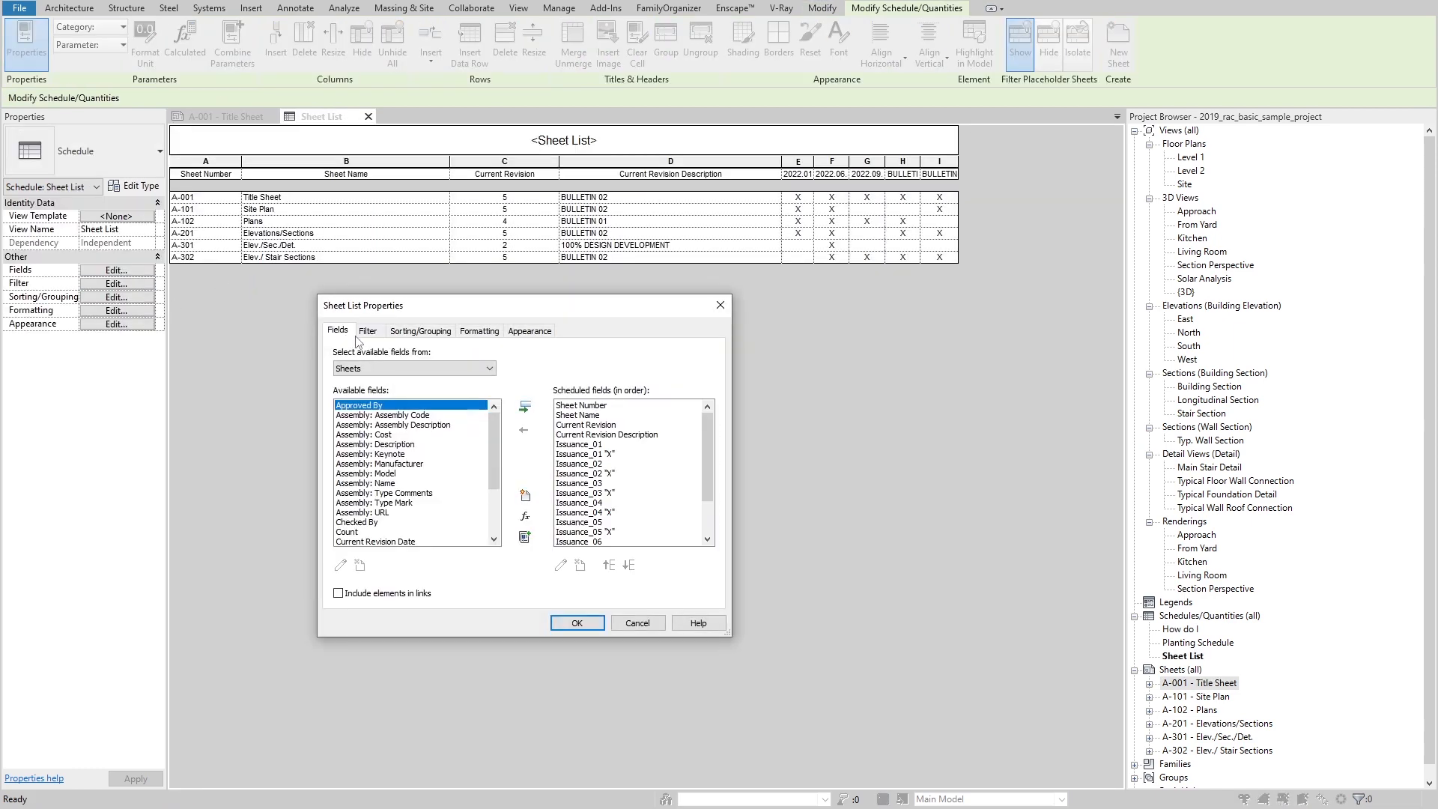
{"action": "left_click", "coordinate": [586, 426]}
{"action": "left_click", "coordinate": [586, 435], "text": "shift"}
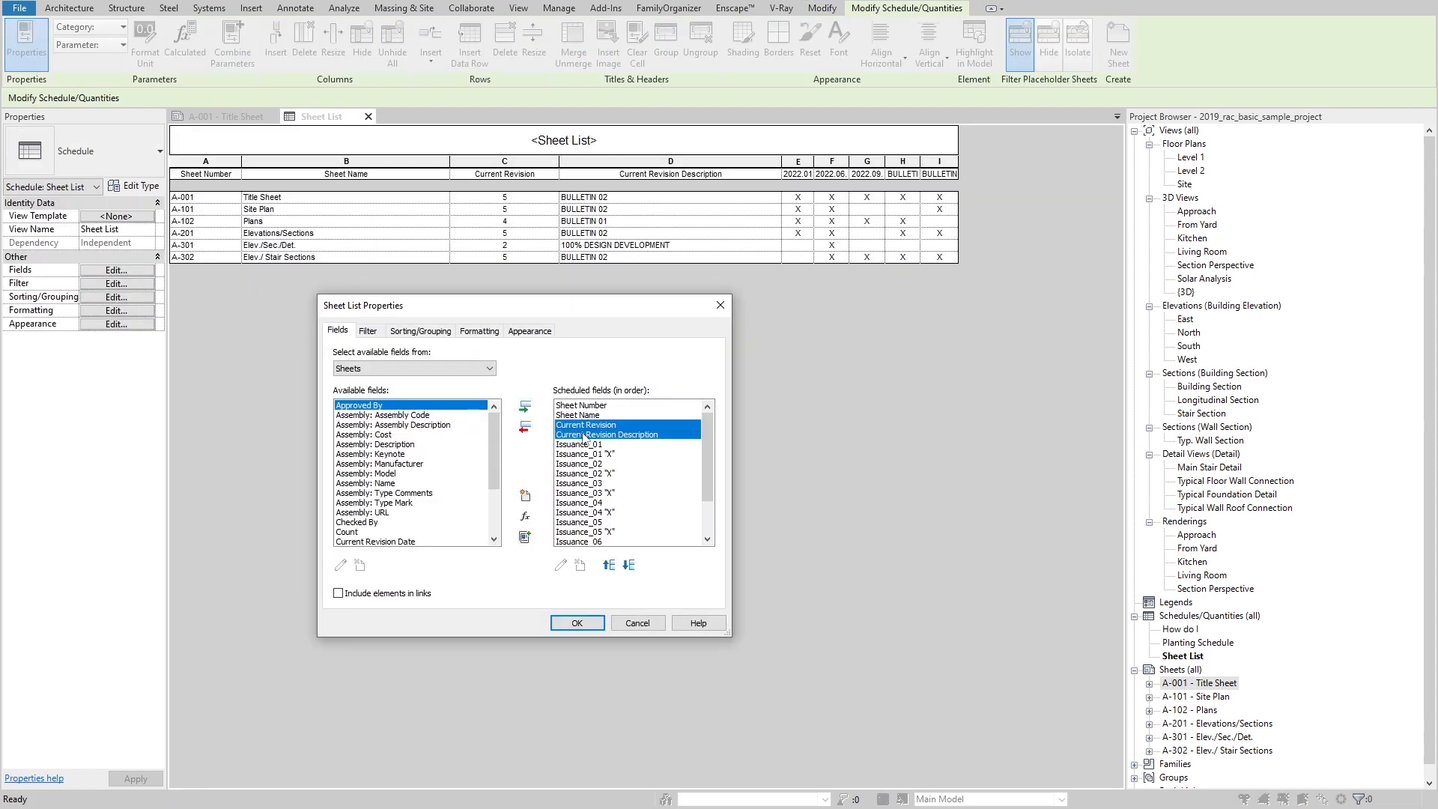
{"action": "left_click", "coordinate": [524, 427]}
{"action": "left_click", "coordinate": [577, 624]}
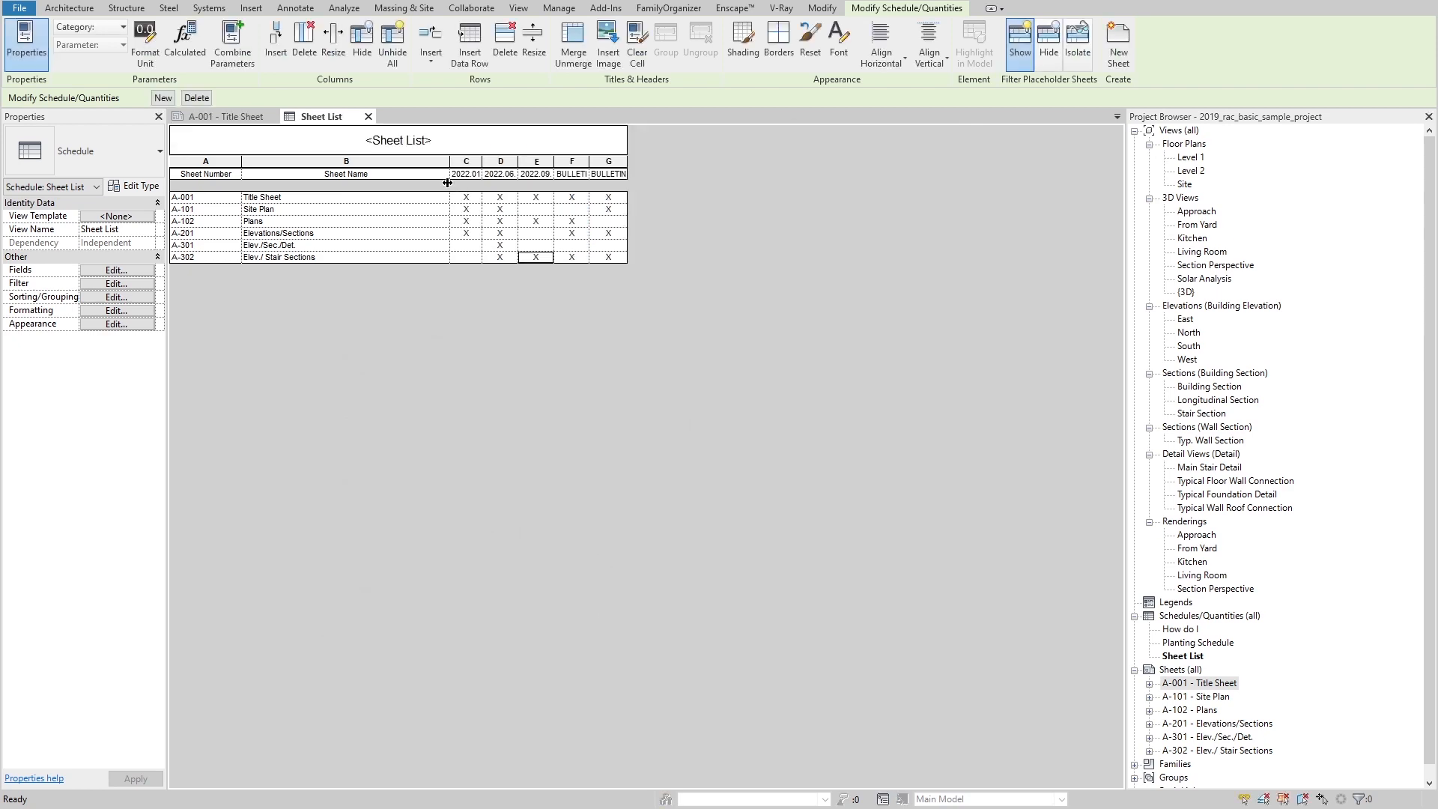
Step: Move the sheet list up on the title sheet, closer to the large rendering above it
{"action": "left_click", "coordinate": [219, 119]}
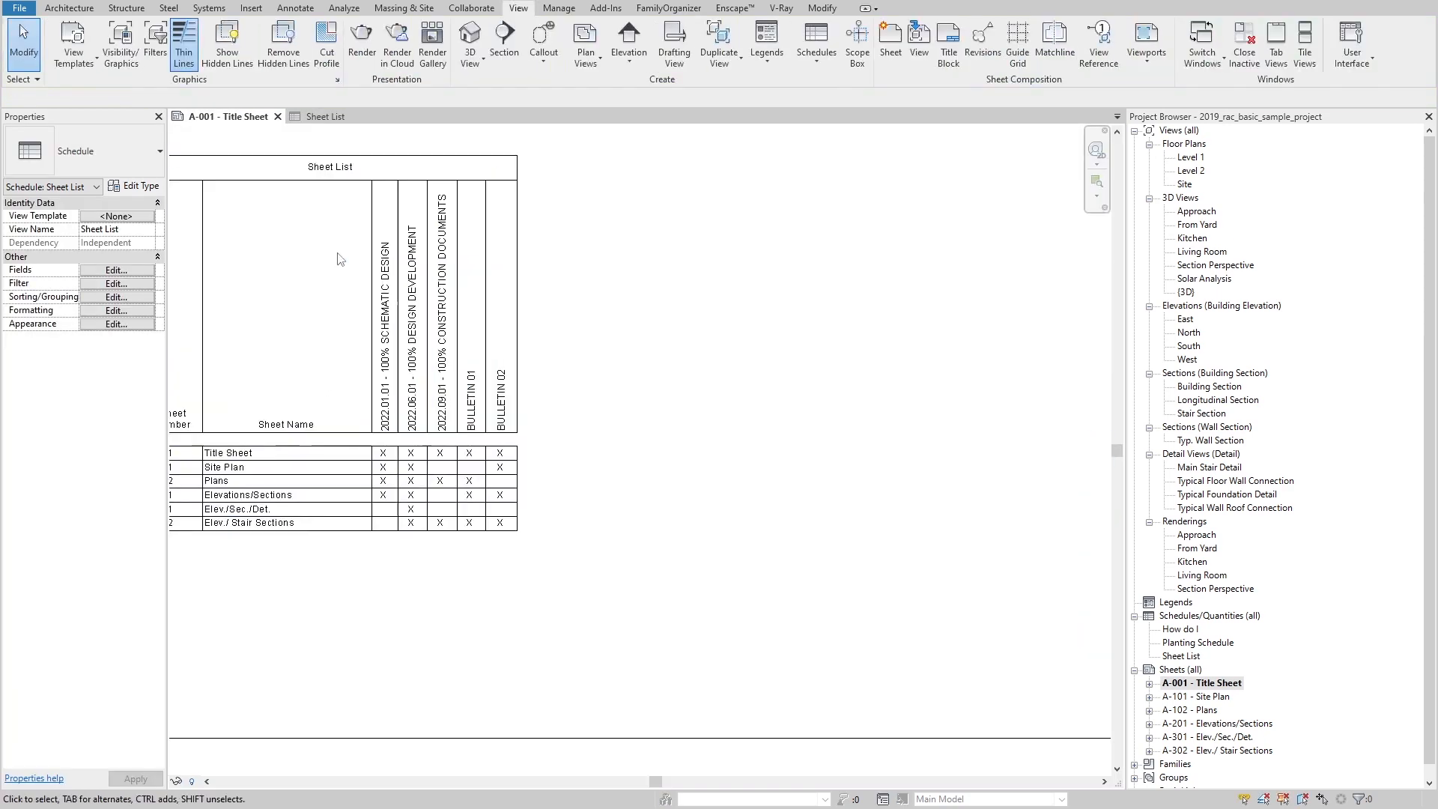
{"action": "left_click", "coordinate": [405, 485]}
{"action": "left_click", "coordinate": [361, 210]}
{"action": "left_click", "coordinate": [361, 221]}
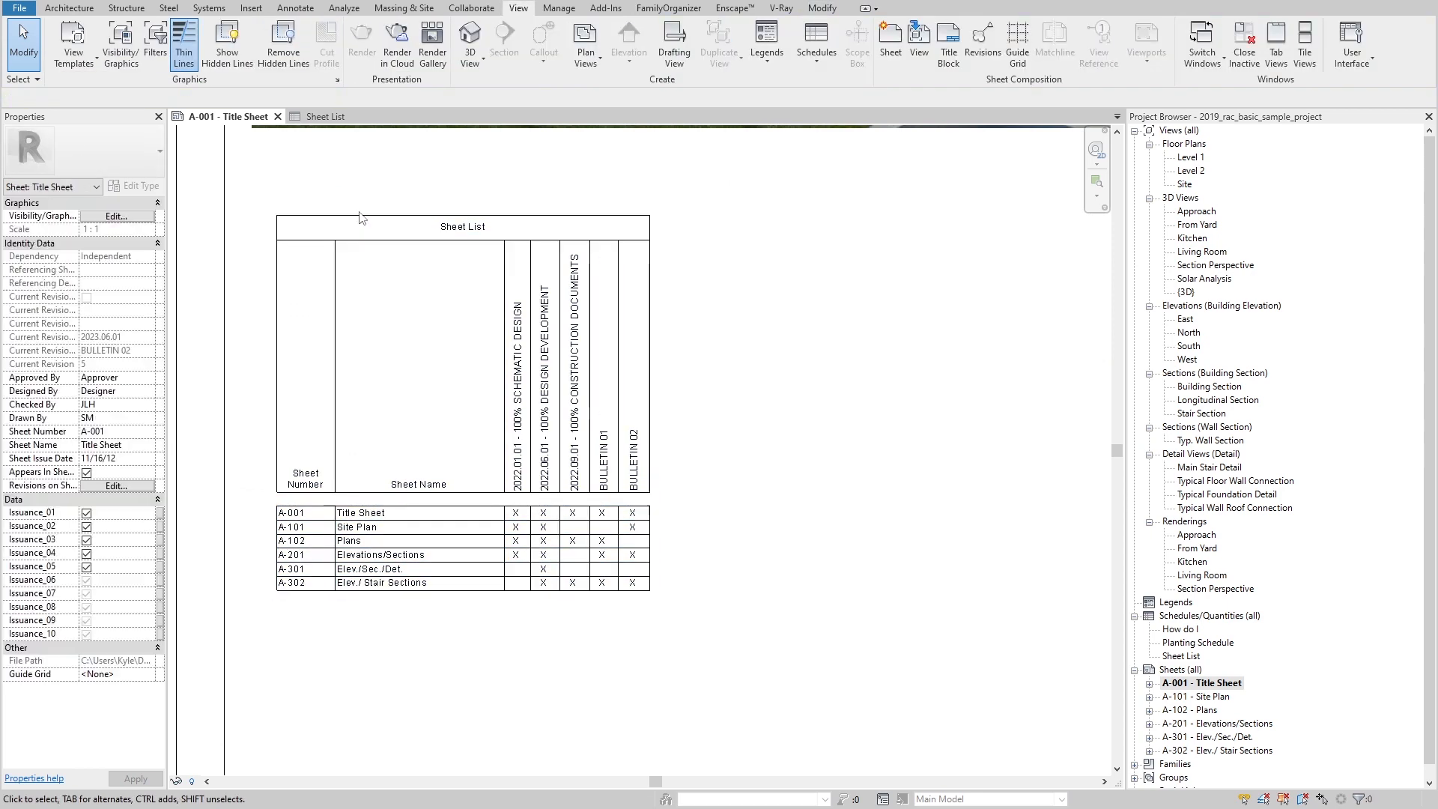
{"action": "left_click", "coordinate": [362, 210]}
{"action": "left_click", "coordinate": [362, 219]}
{"action": "left_click_drag", "start_coordinate": [362, 210], "coordinate": [362, 149]}
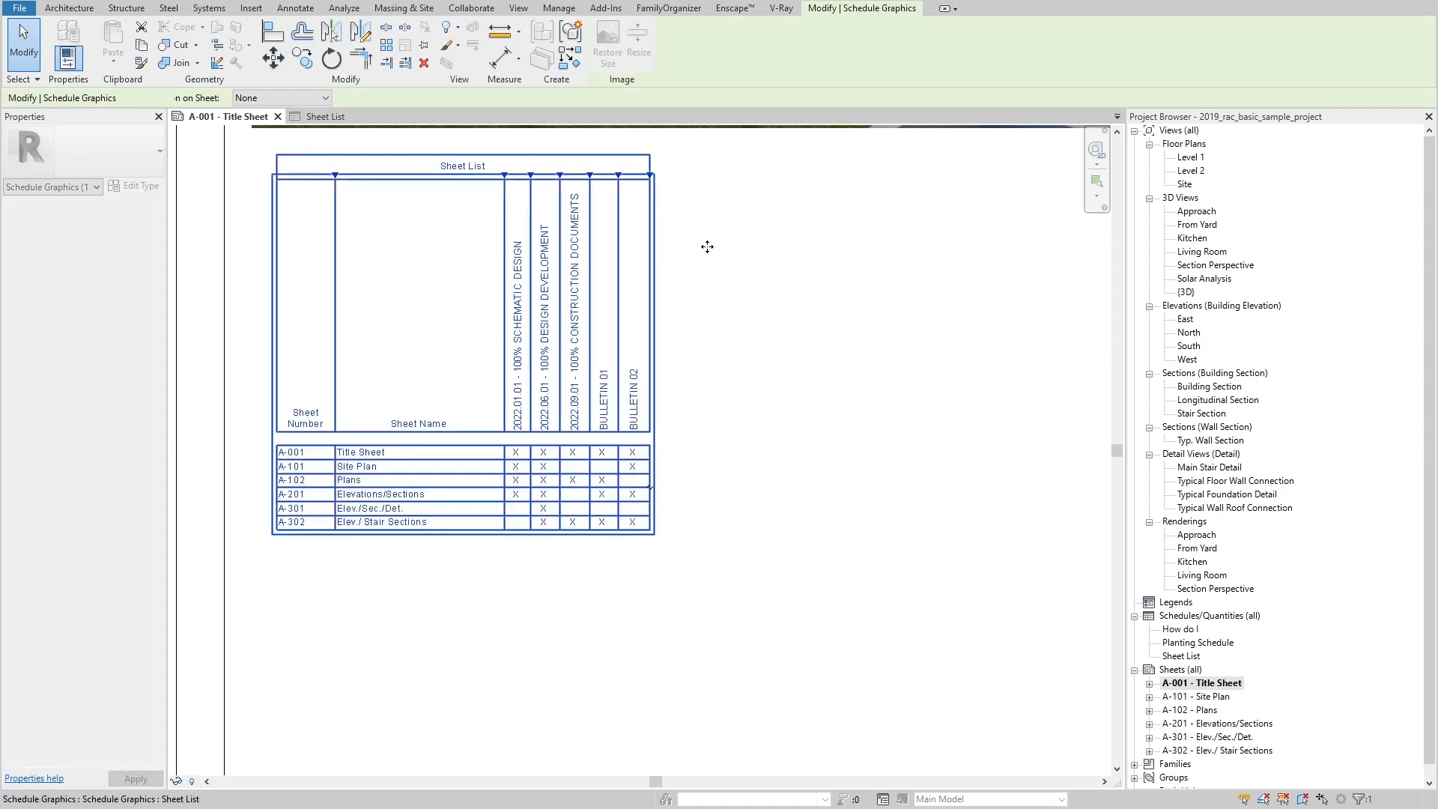
{"action": "left_click", "coordinate": [754, 321]}
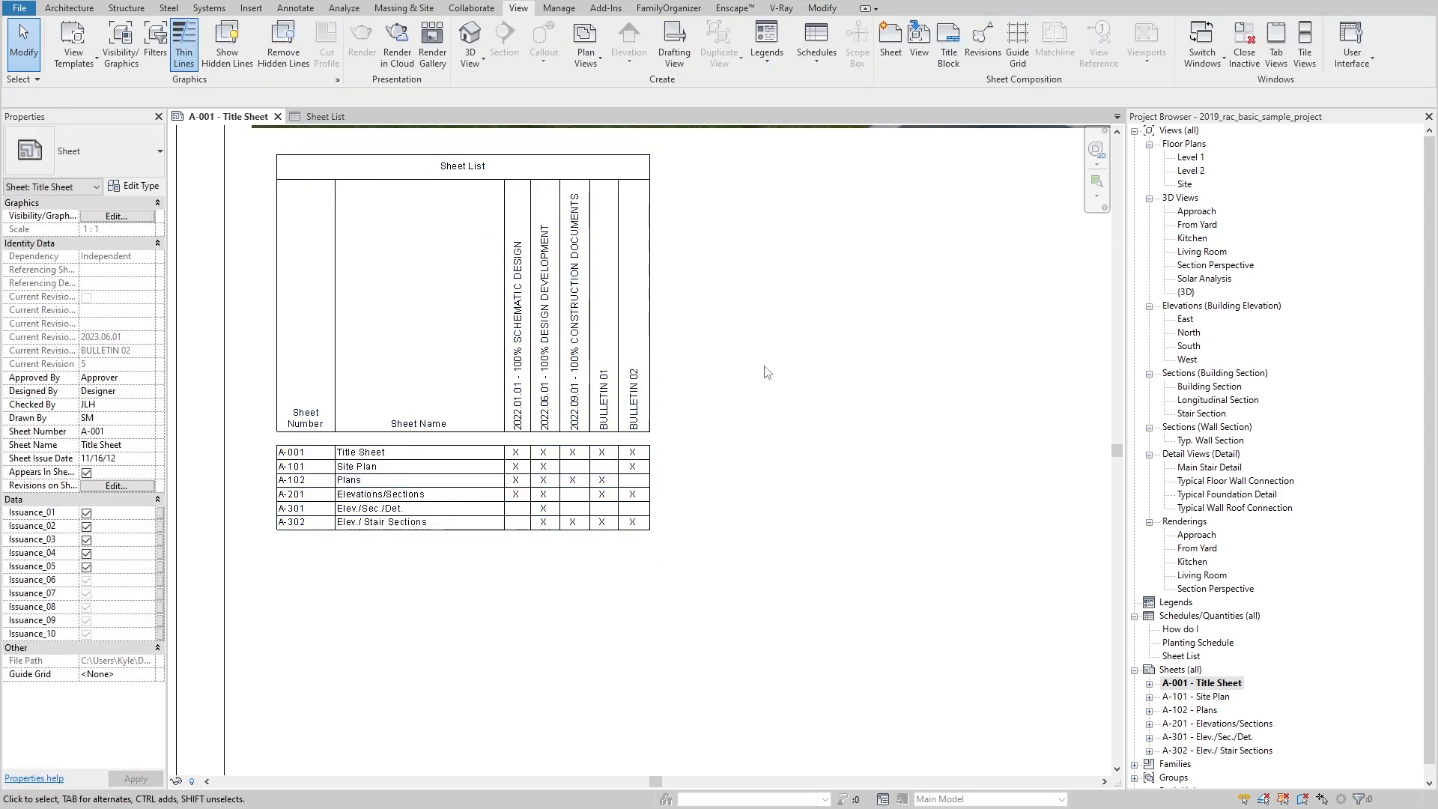
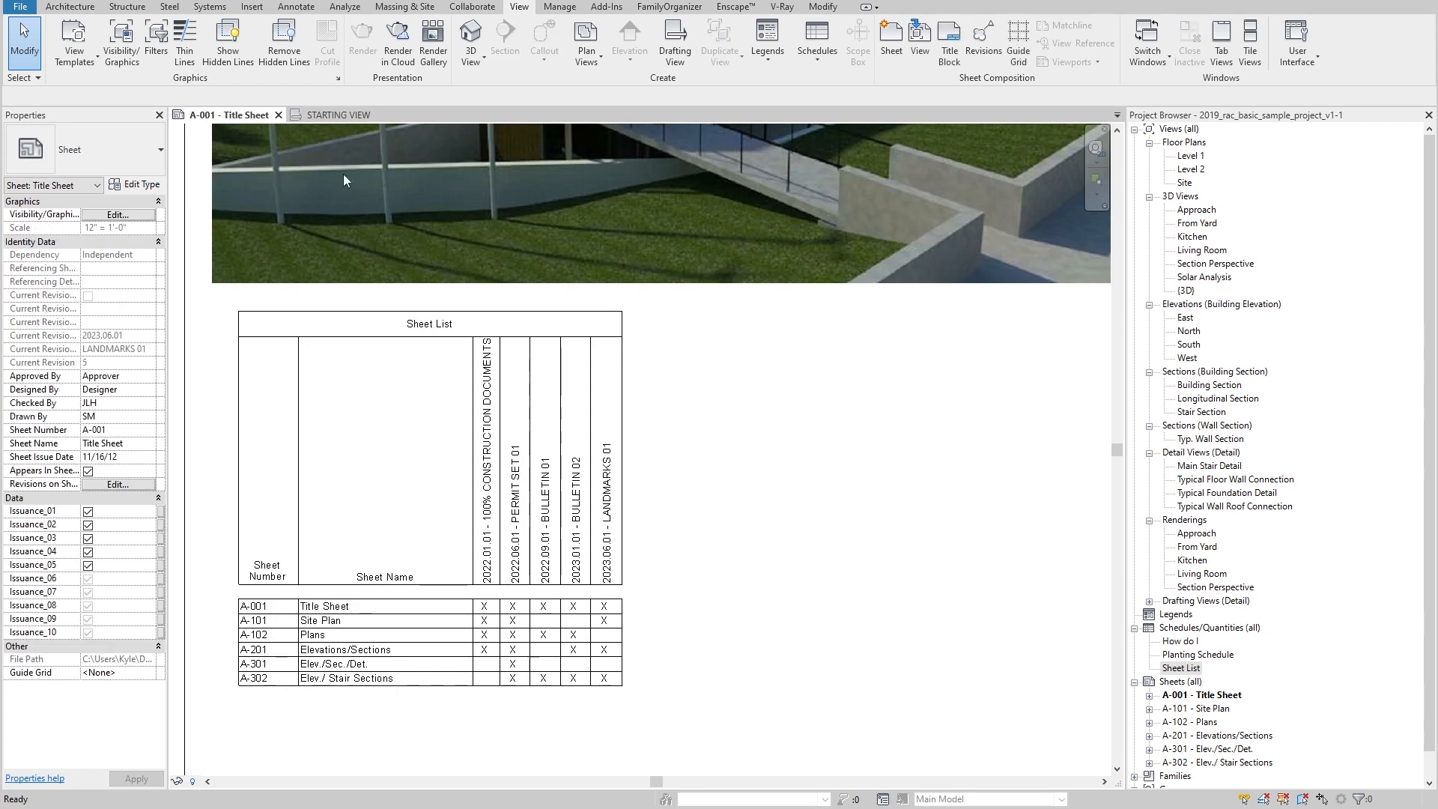
Step: Open the sheet list schedule from the title sheet and review its scheduled Issuance and "X" fields
{"action": "scroll", "coordinate": [504, 372], "scroll_direction": "up", "scroll_amount": 2}
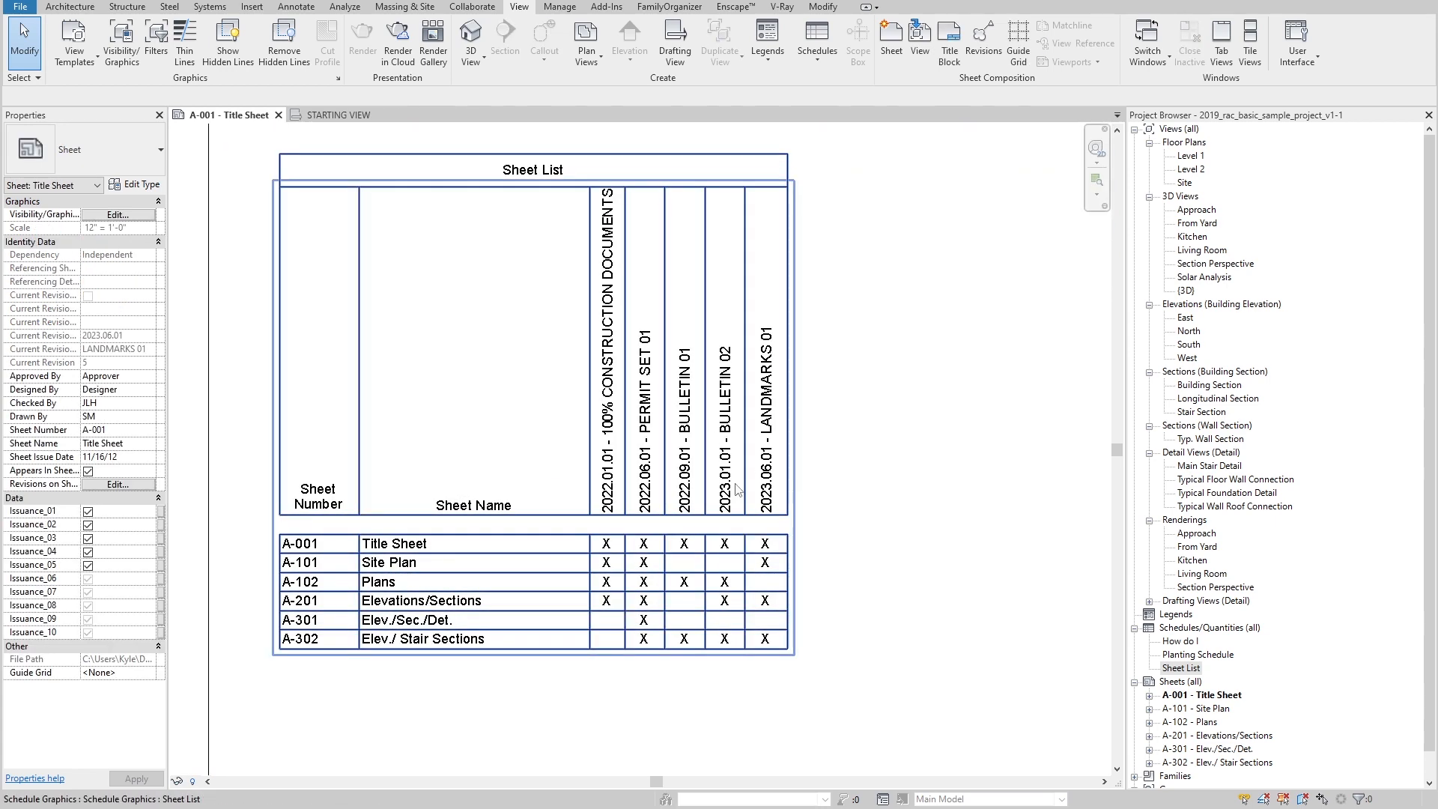
{"action": "double_click", "coordinate": [345, 446]}
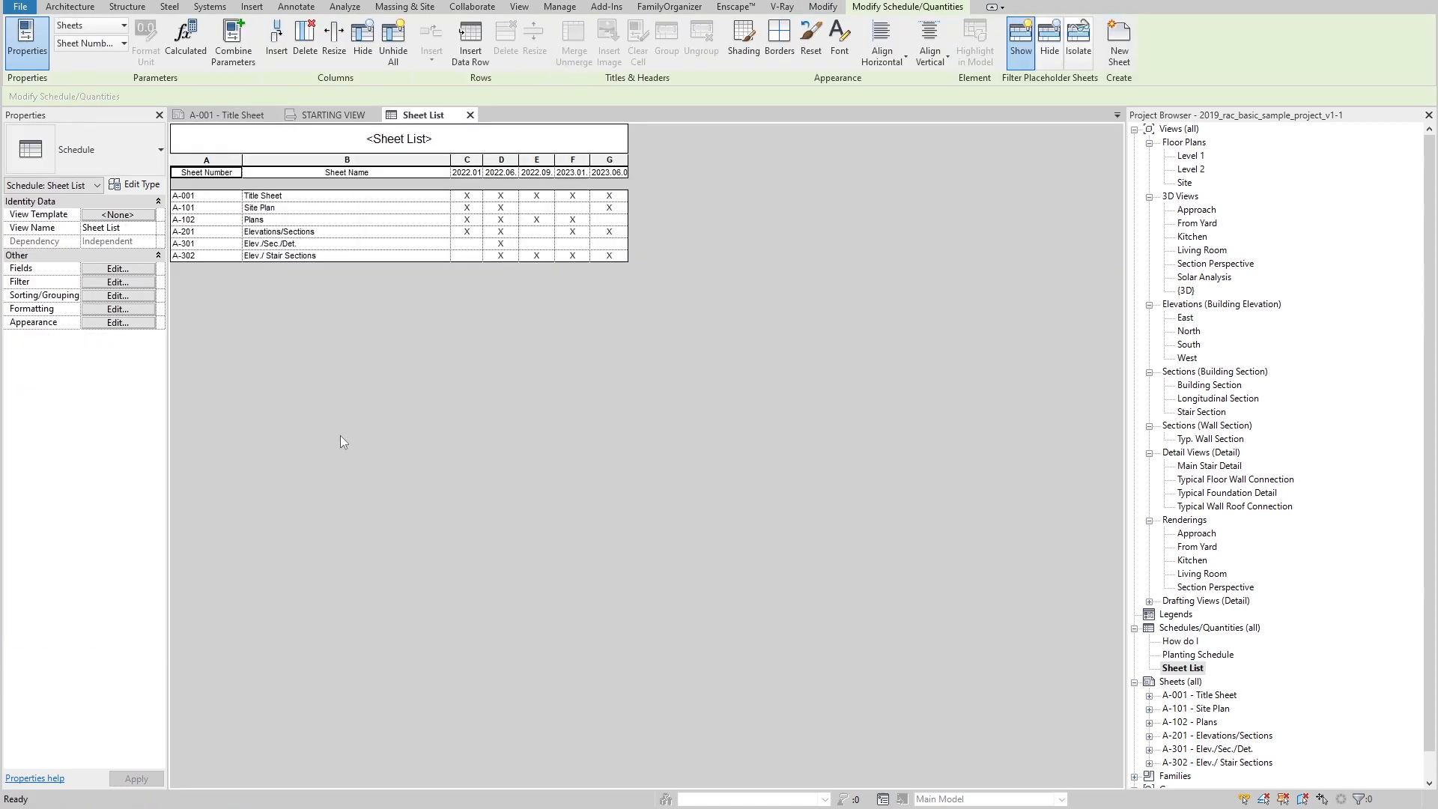
{"action": "left_click", "coordinate": [117, 268]}
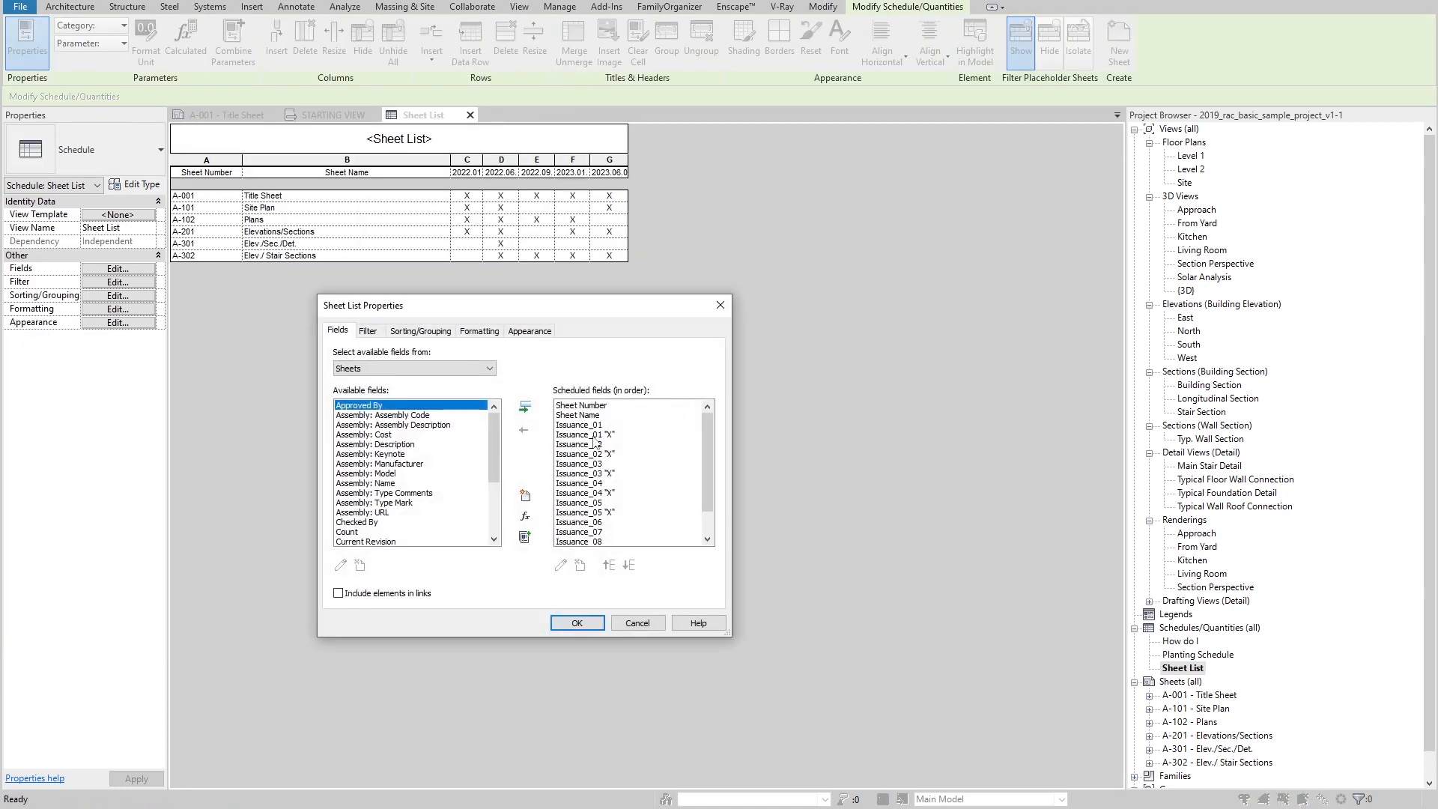
{"action": "left_click", "coordinate": [594, 425]}
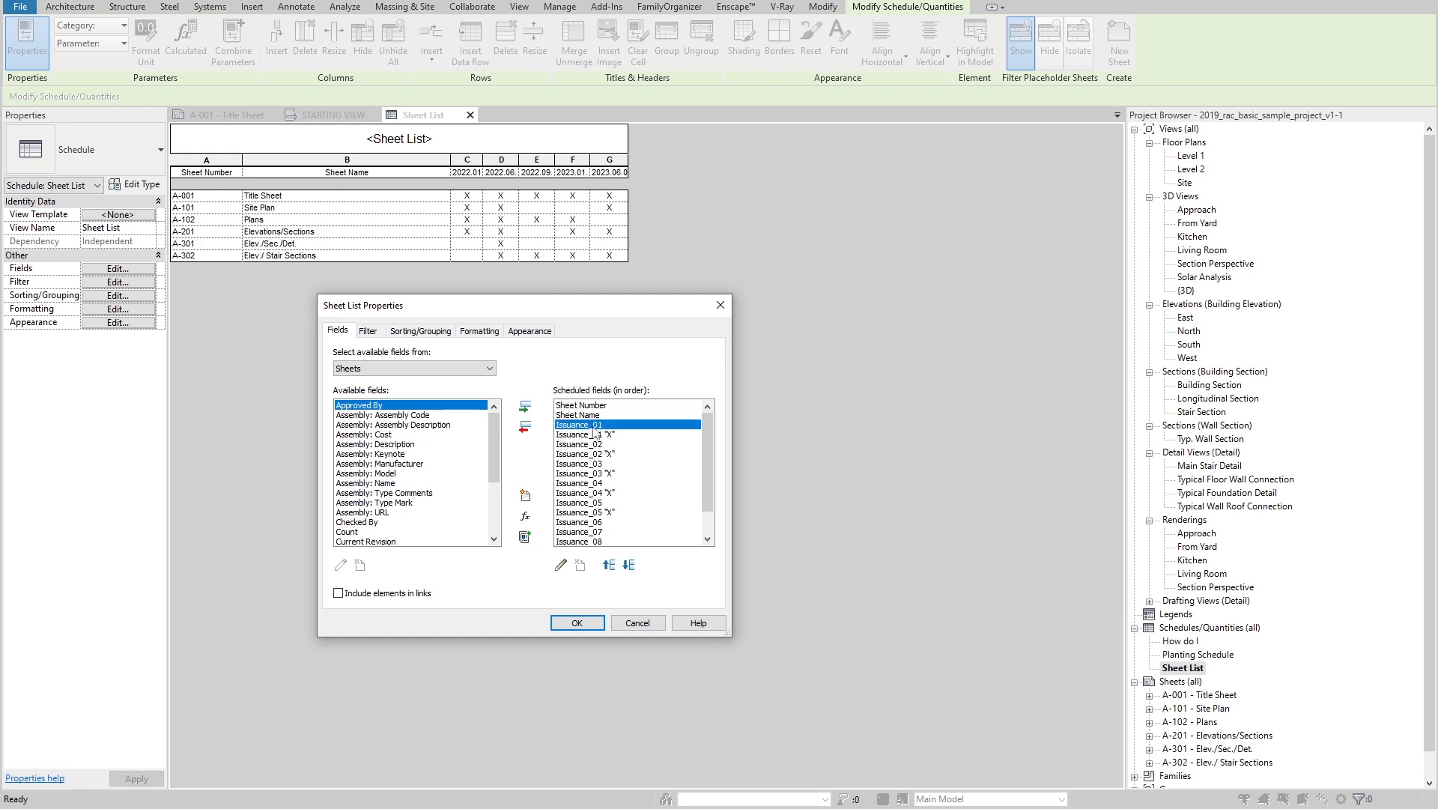
Step: Compare the heading and hidden-field formatting of the Issuance_01 to Issuance_05 fields with that of their "X" counterparts
{"action": "left_click", "coordinate": [480, 331]}
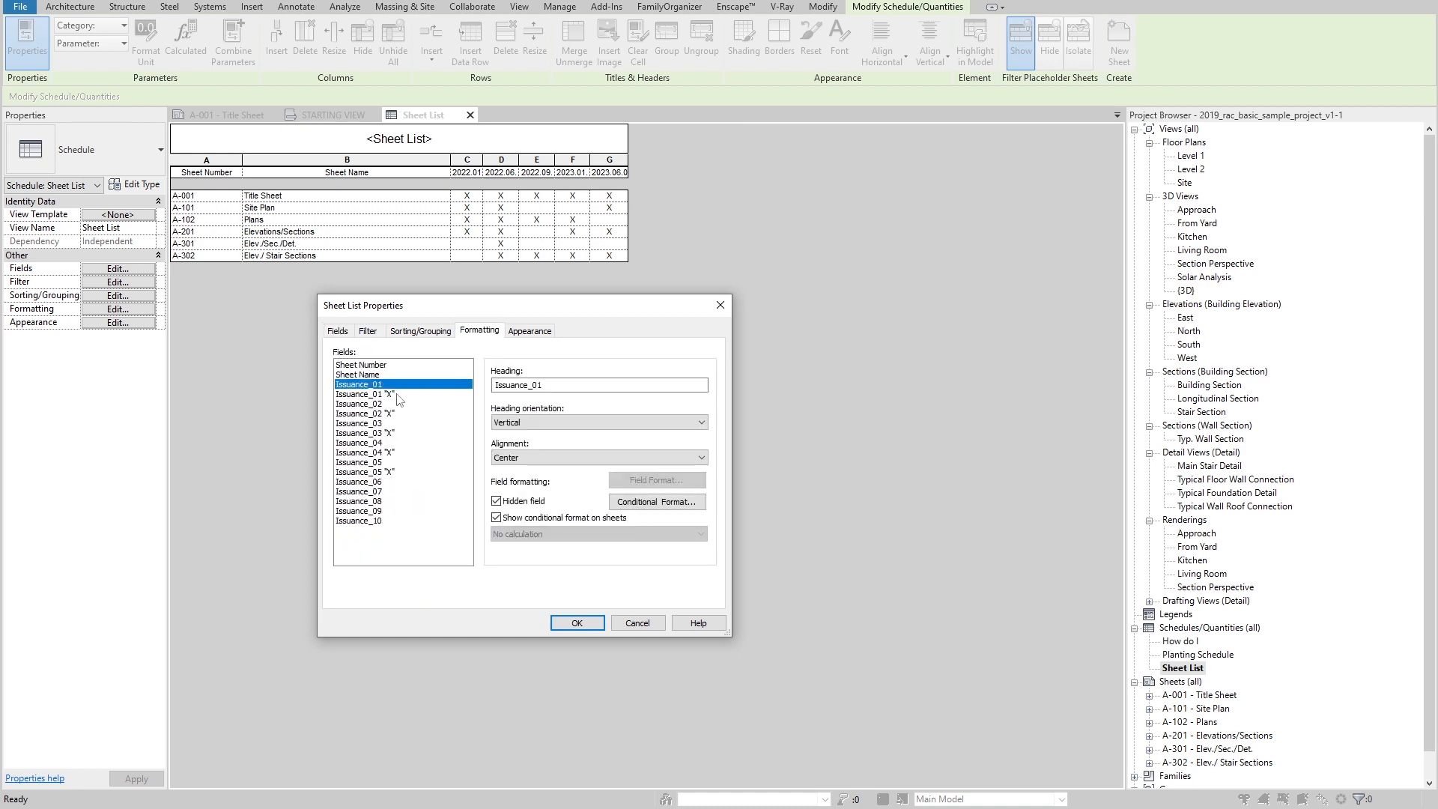
{"action": "left_click", "coordinate": [390, 395]}
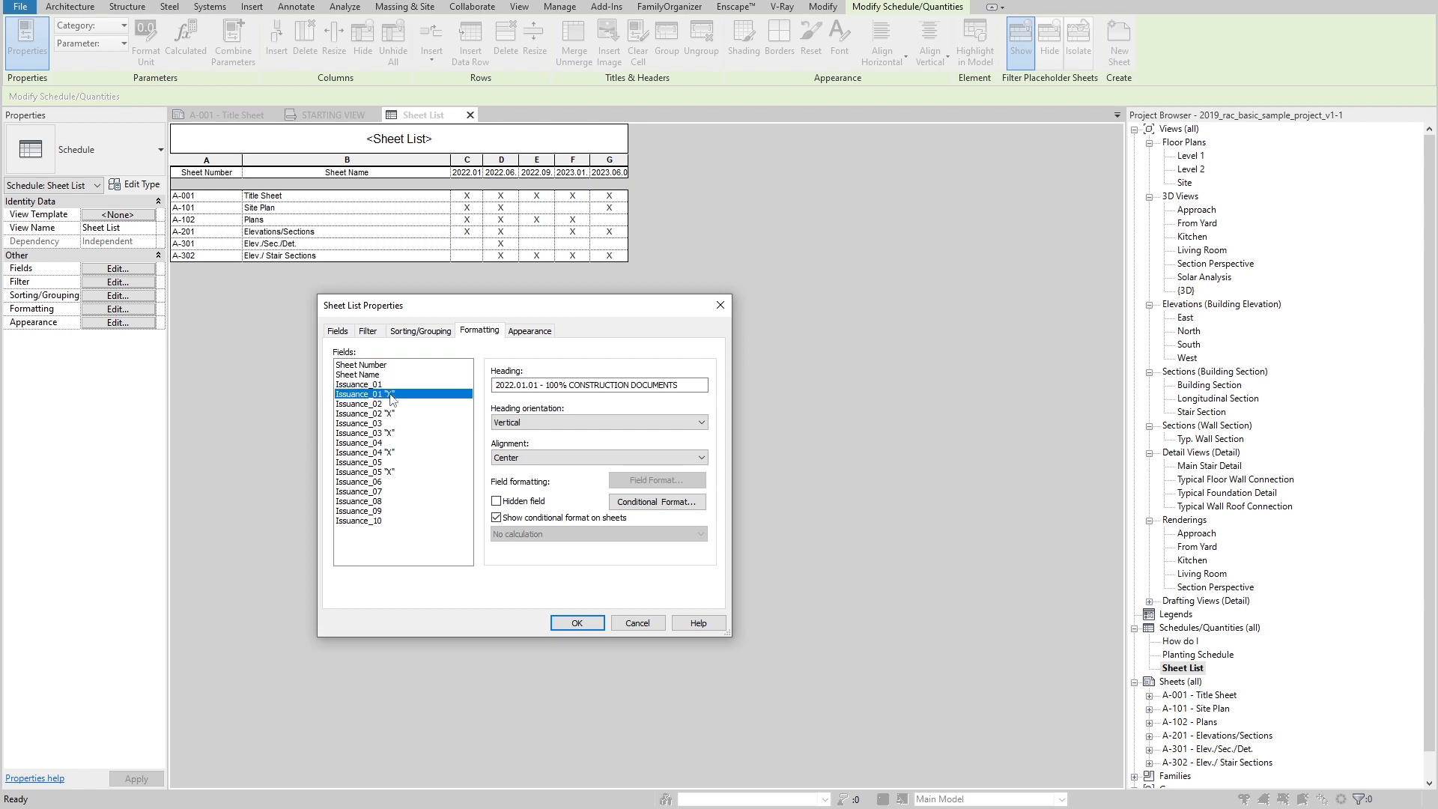
{"action": "left_click", "coordinate": [378, 403]}
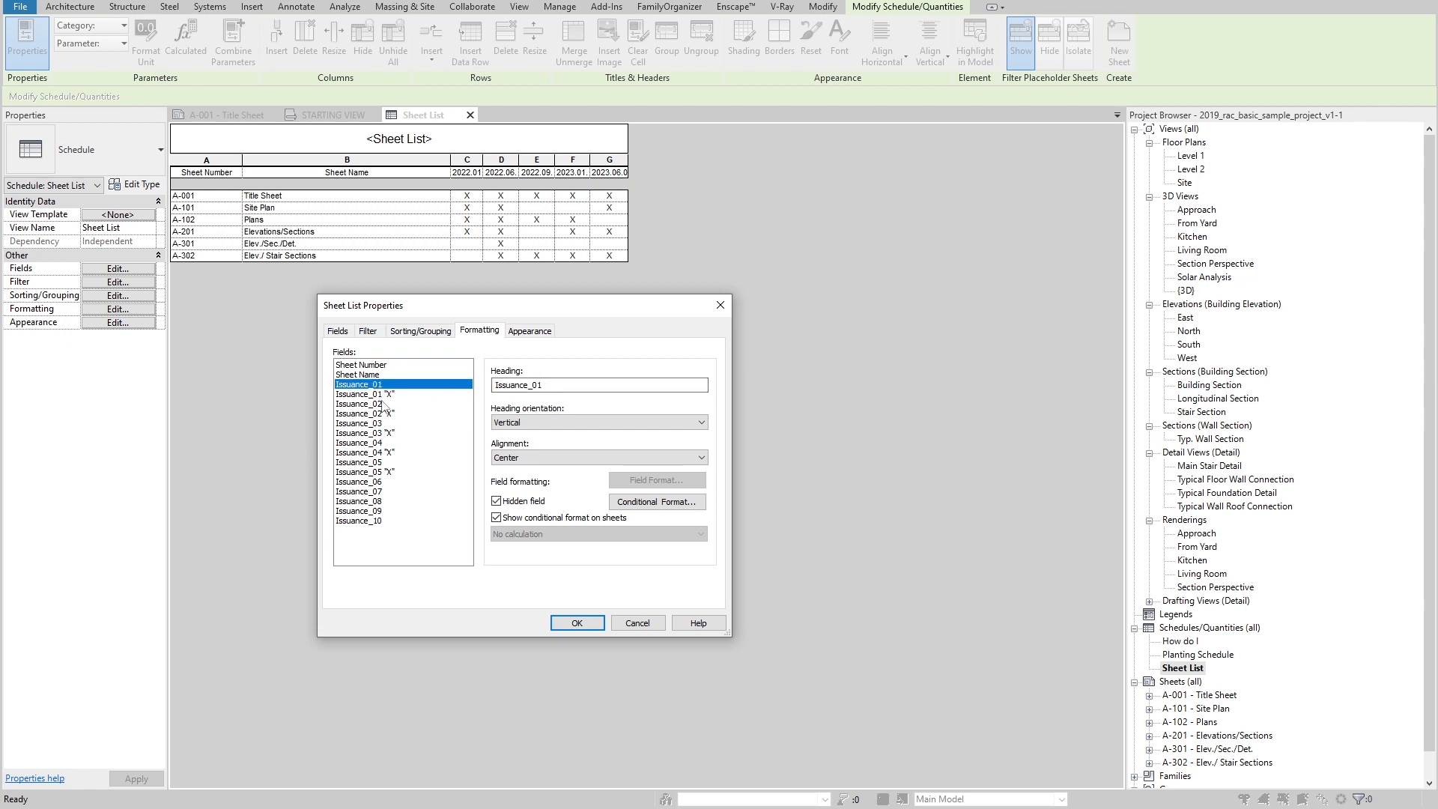
{"action": "left_click", "coordinate": [382, 413]}
{"action": "left_click", "coordinate": [379, 423]}
{"action": "left_click", "coordinate": [382, 443]}
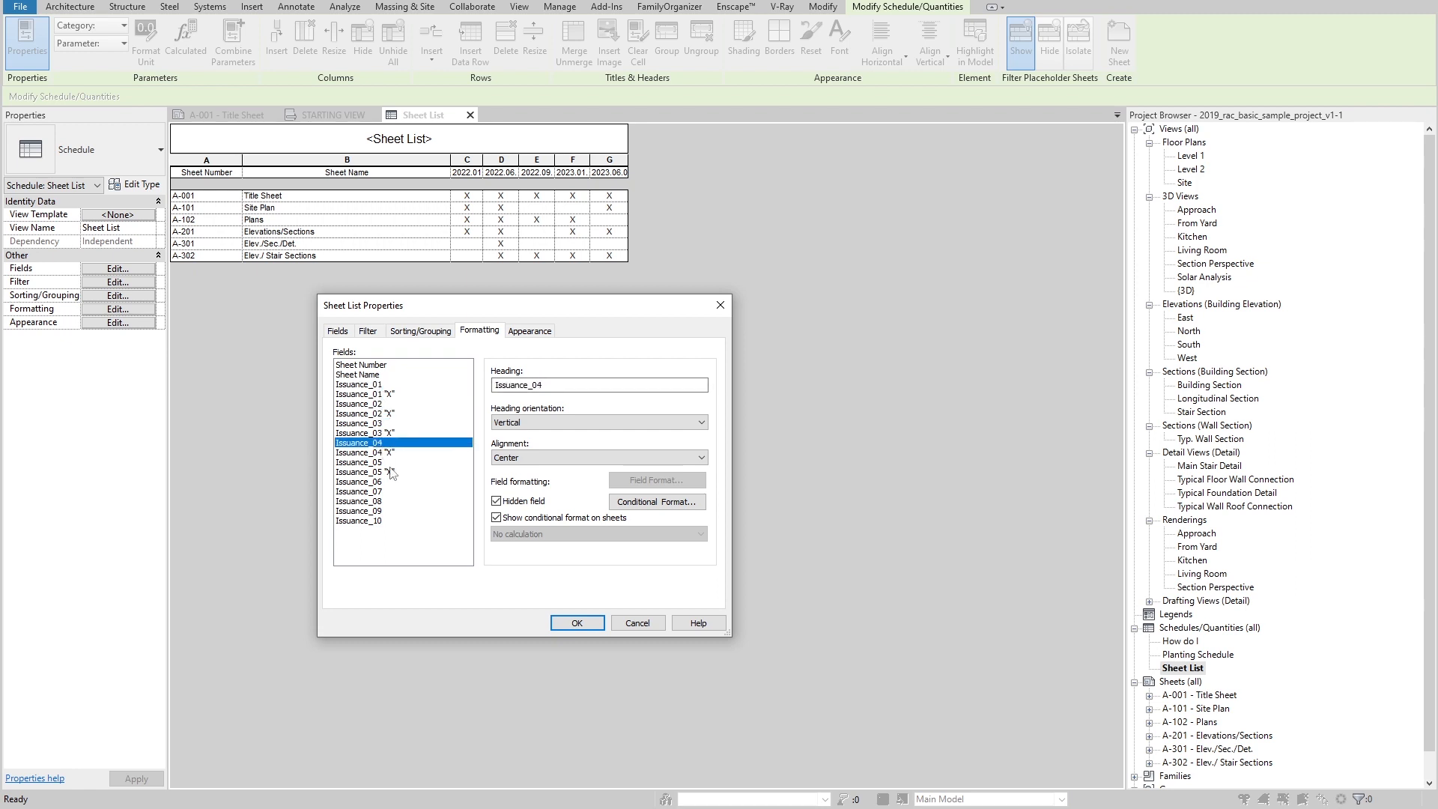
{"action": "left_click", "coordinate": [391, 463]}
{"action": "left_click", "coordinate": [386, 444]}
{"action": "left_click", "coordinate": [390, 424]}
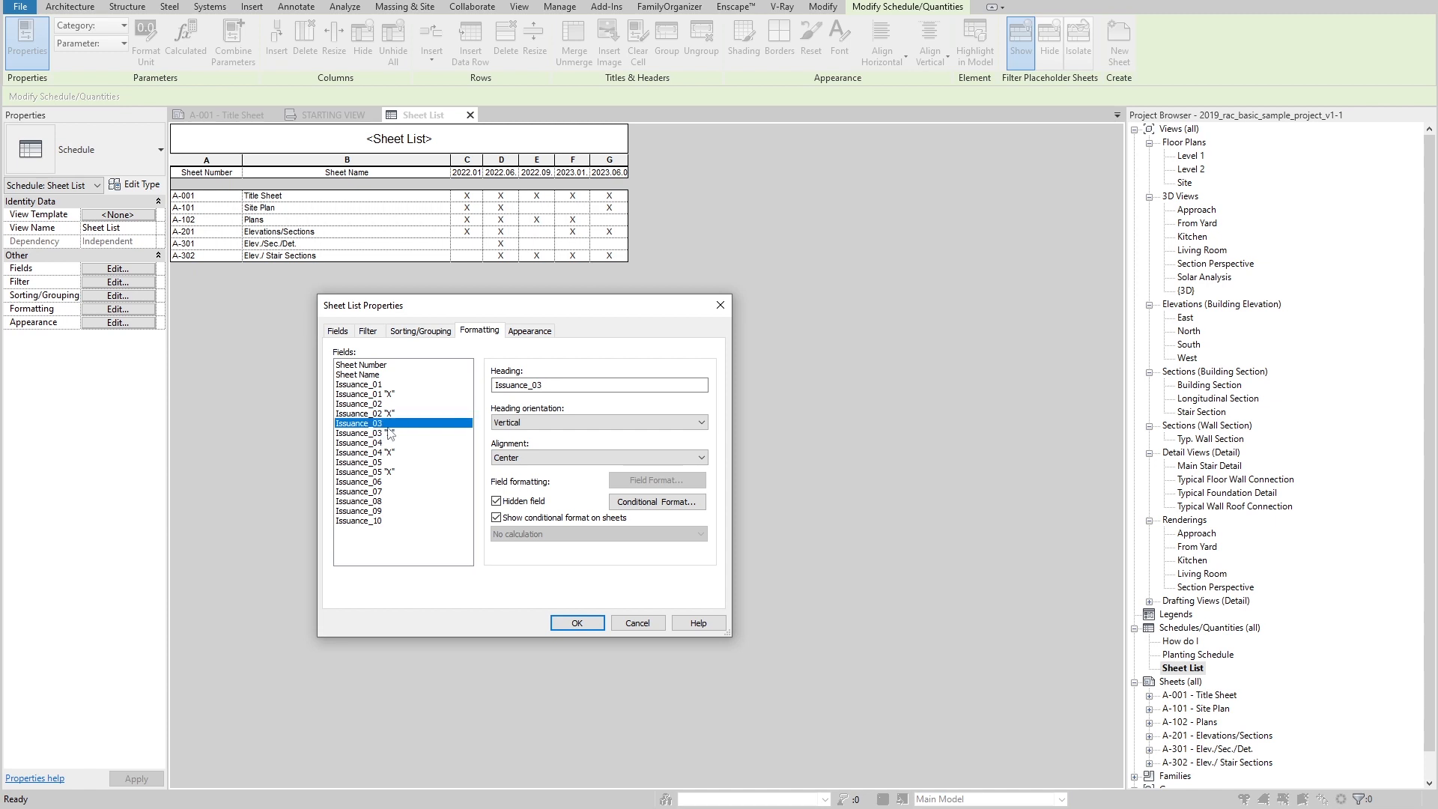
{"action": "left_click", "coordinate": [389, 434]}
{"action": "left_click", "coordinate": [387, 424]}
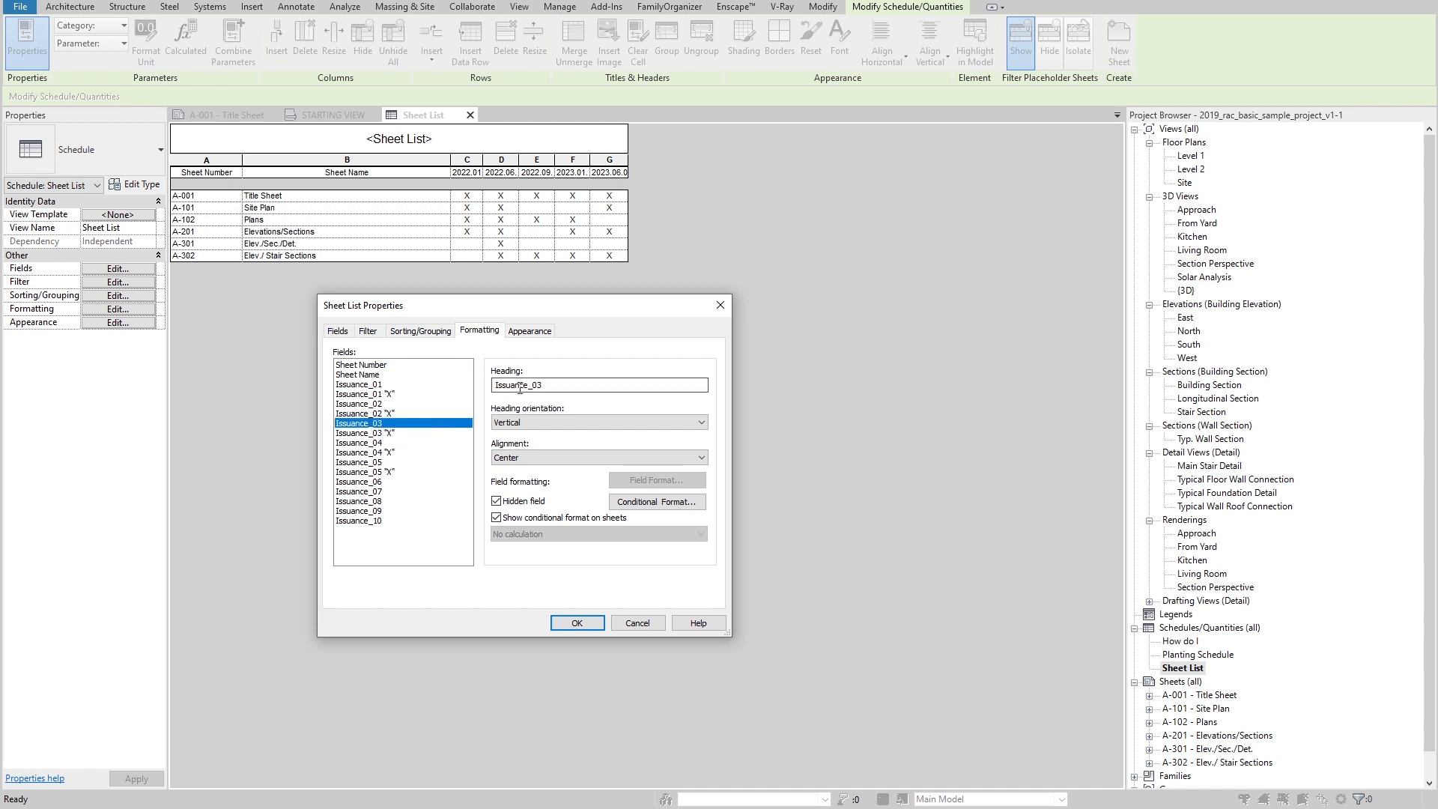
{"action": "left_click", "coordinate": [419, 433]}
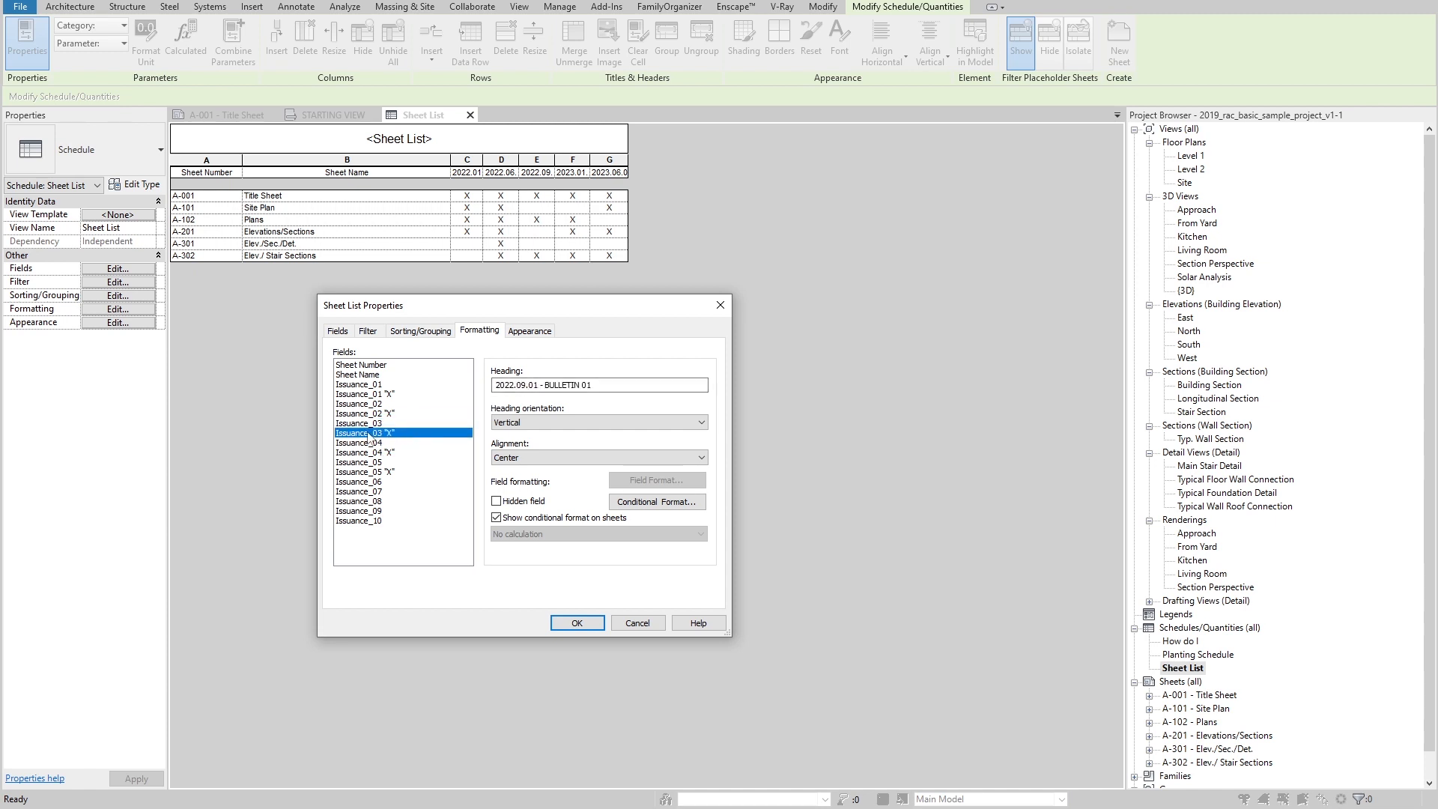
{"action": "left_click", "coordinate": [344, 331]}
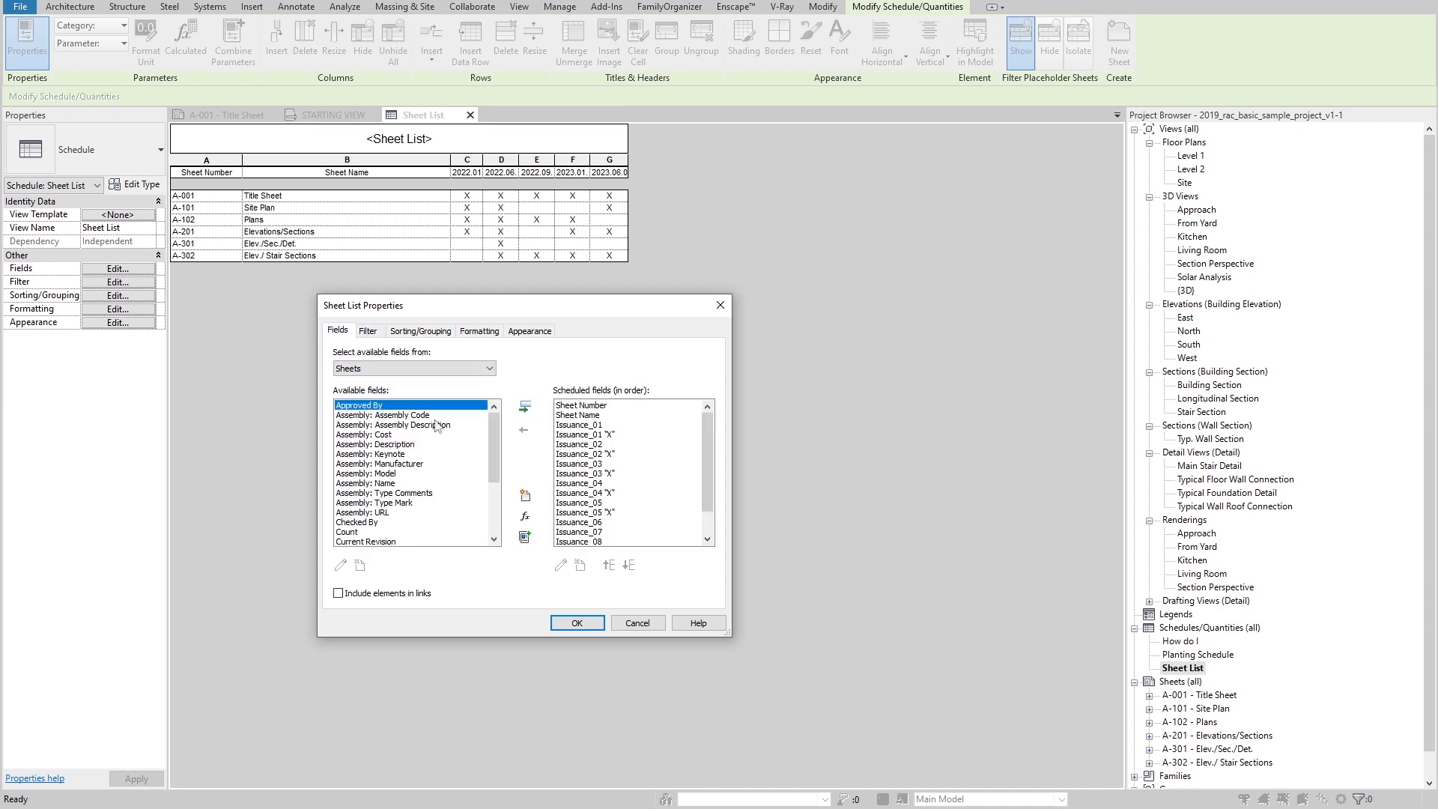
{"action": "left_click", "coordinate": [577, 622]}
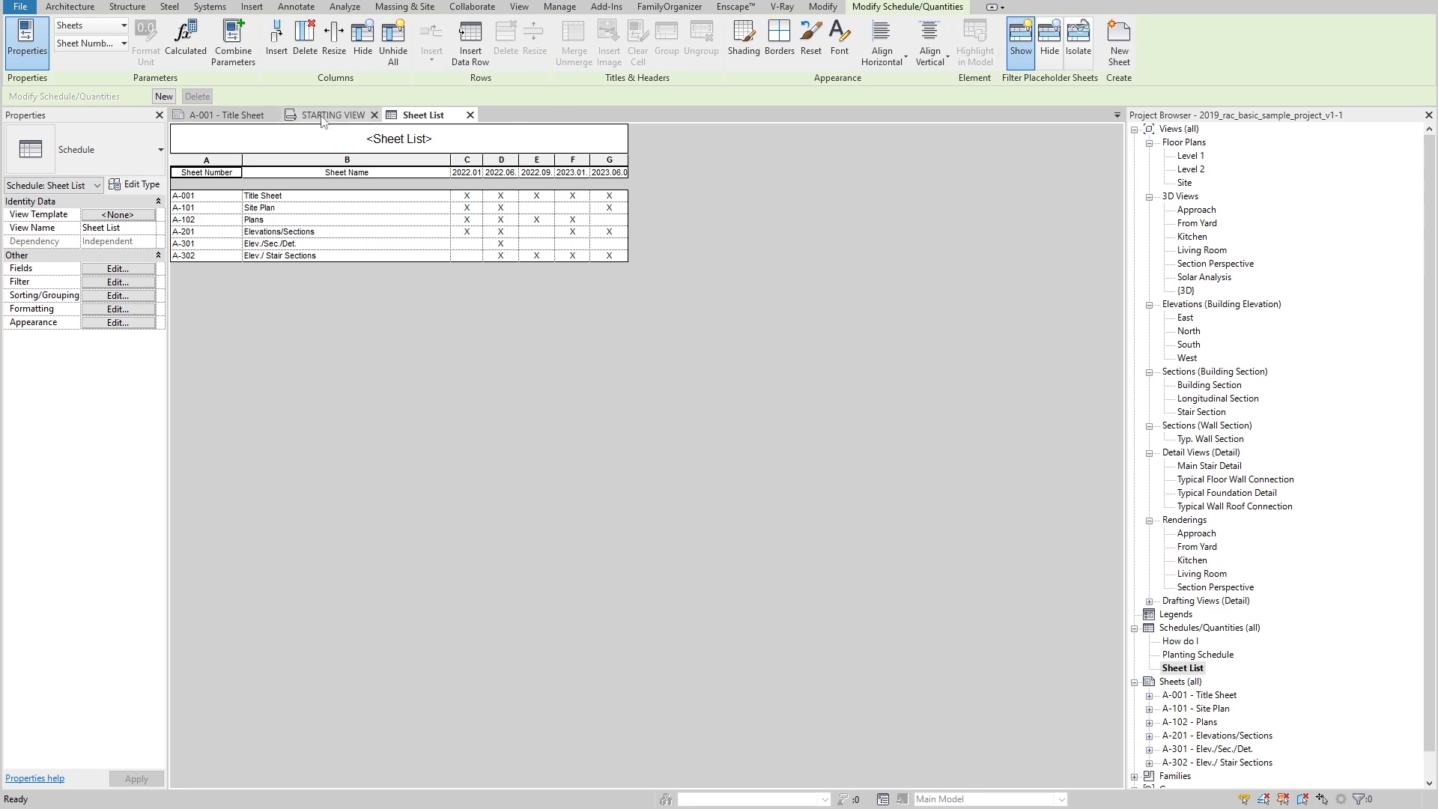
Step: Check the STARTING VIEW, and review the placed sheet list and title block revision table on sheet A-001 - Title Sheet
{"action": "left_click", "coordinate": [309, 115]}
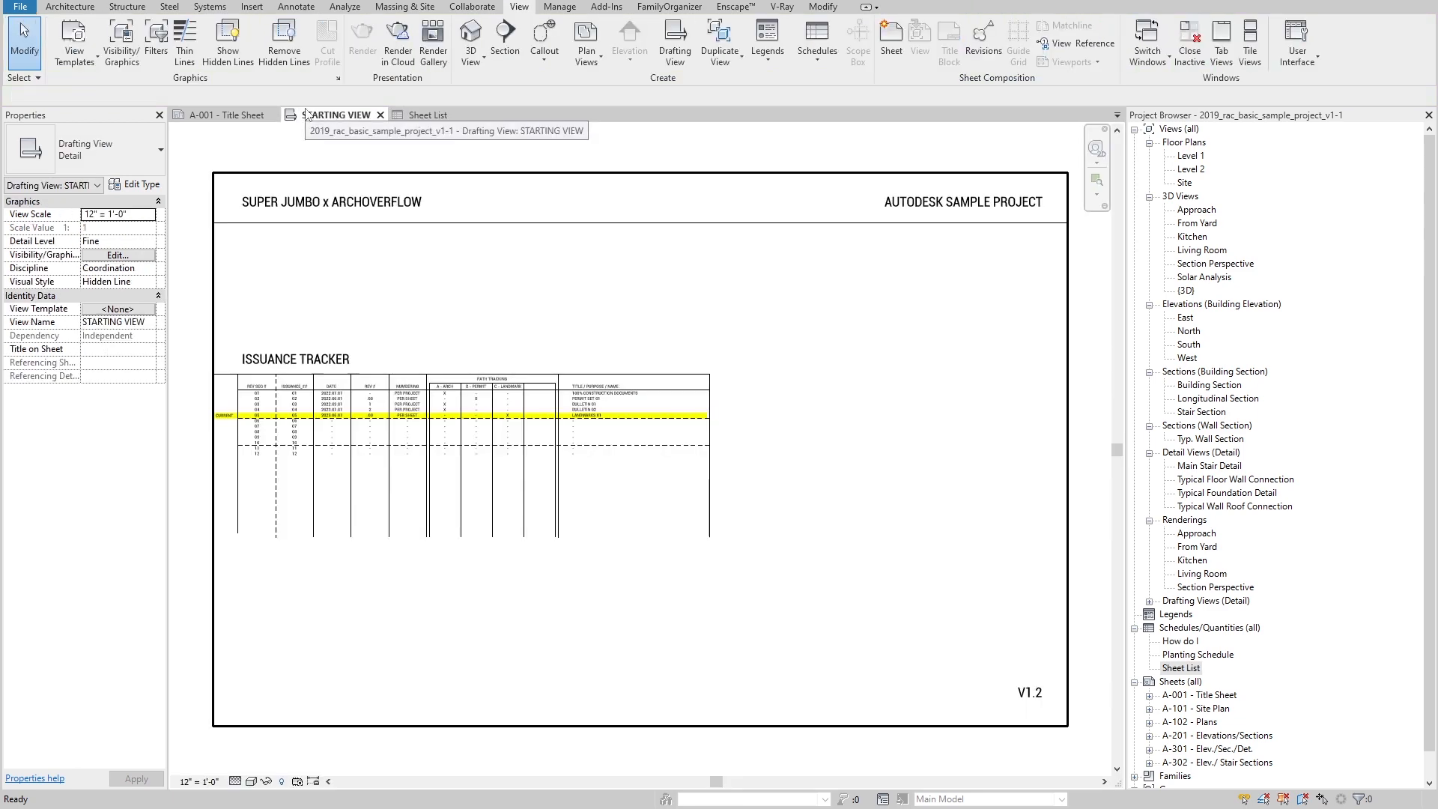
{"action": "left_click", "coordinate": [1200, 696]}
{"action": "left_click", "coordinate": [279, 151]}
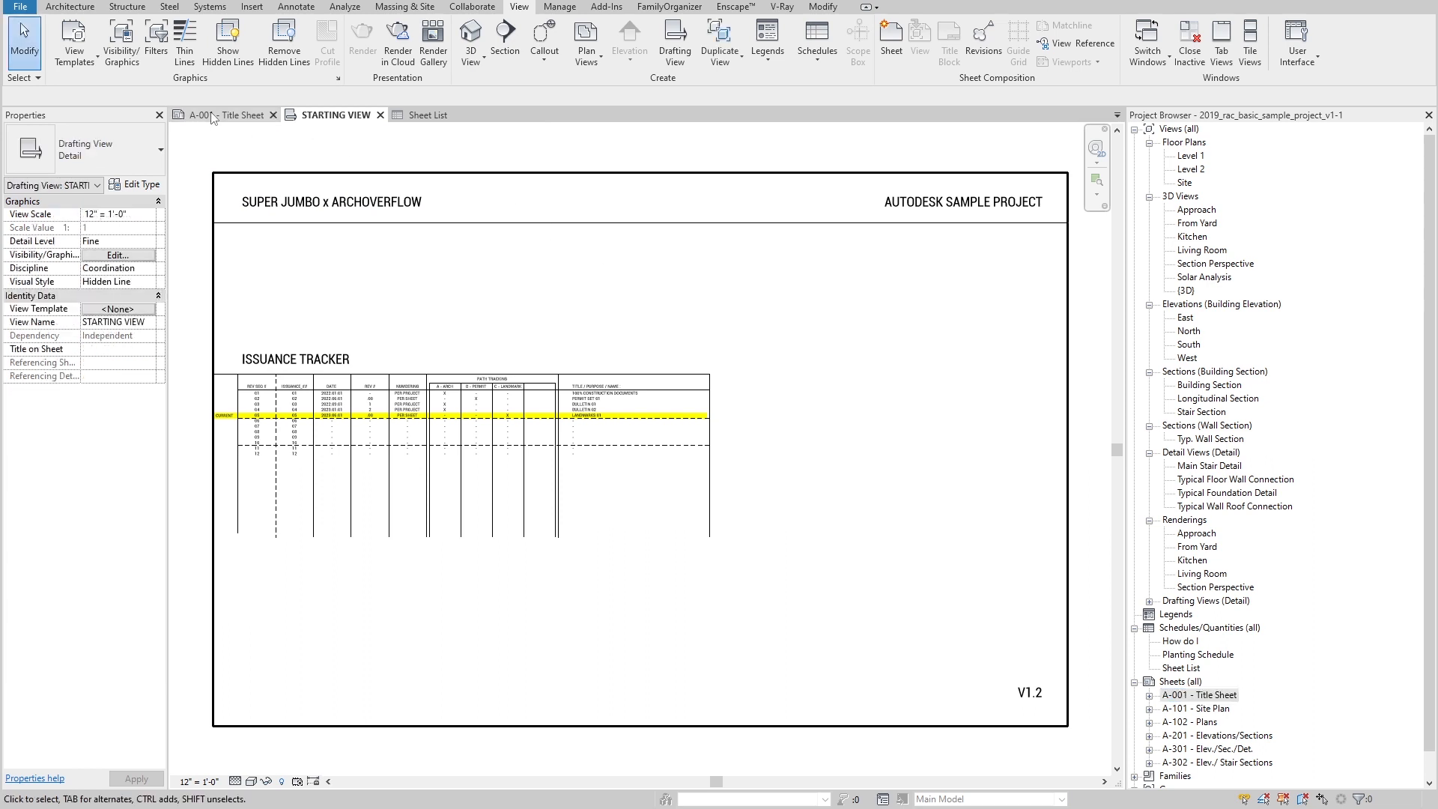
{"action": "left_click_drag", "start_coordinate": [992, 603], "coordinate": [230, 188]}
{"action": "left_click", "coordinate": [758, 405]}
{"action": "left_click", "coordinate": [1211, 696]}
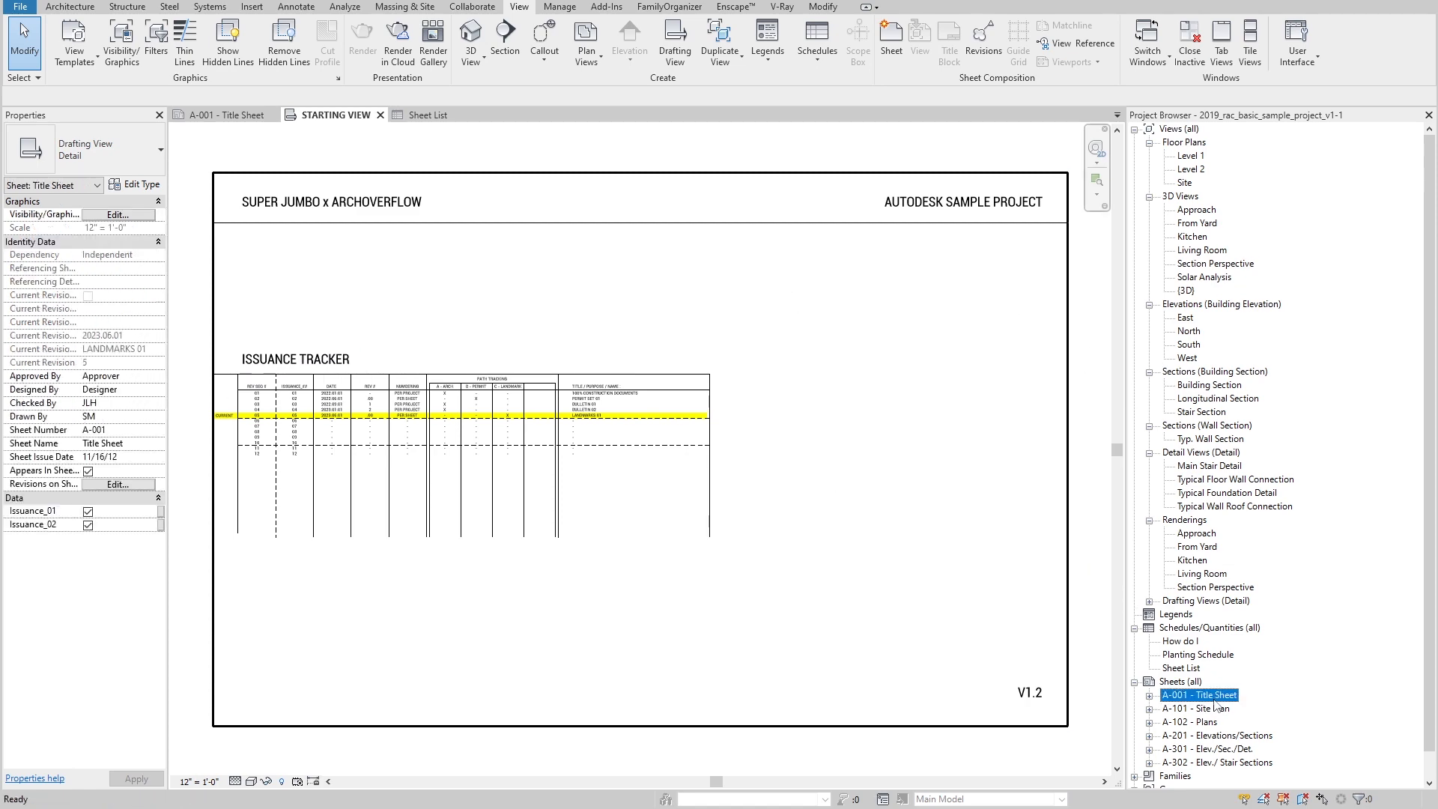
{"action": "double_click", "coordinate": [1211, 696]}
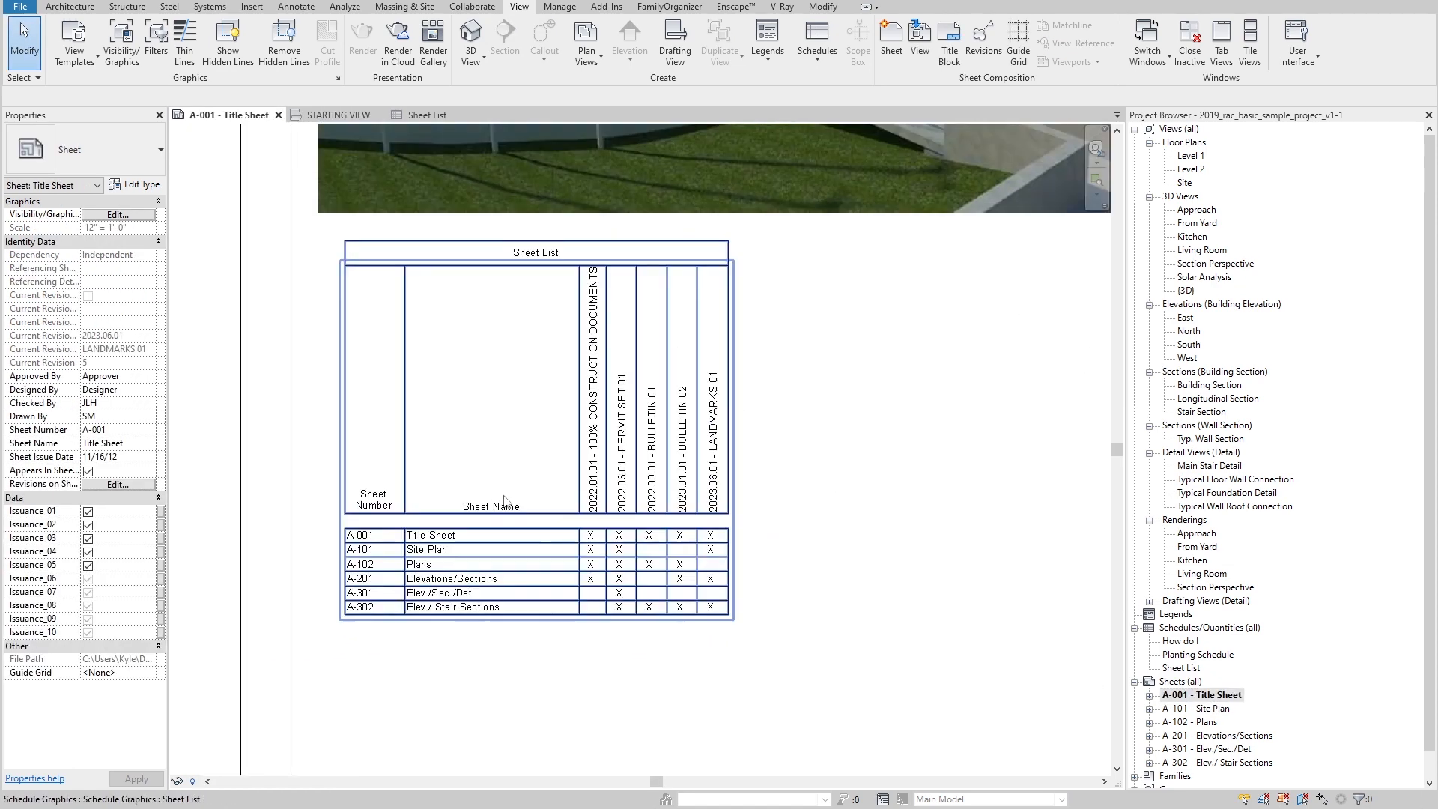
{"action": "scroll", "coordinate": [584, 229], "scroll_direction": "up", "scroll_amount": 2}
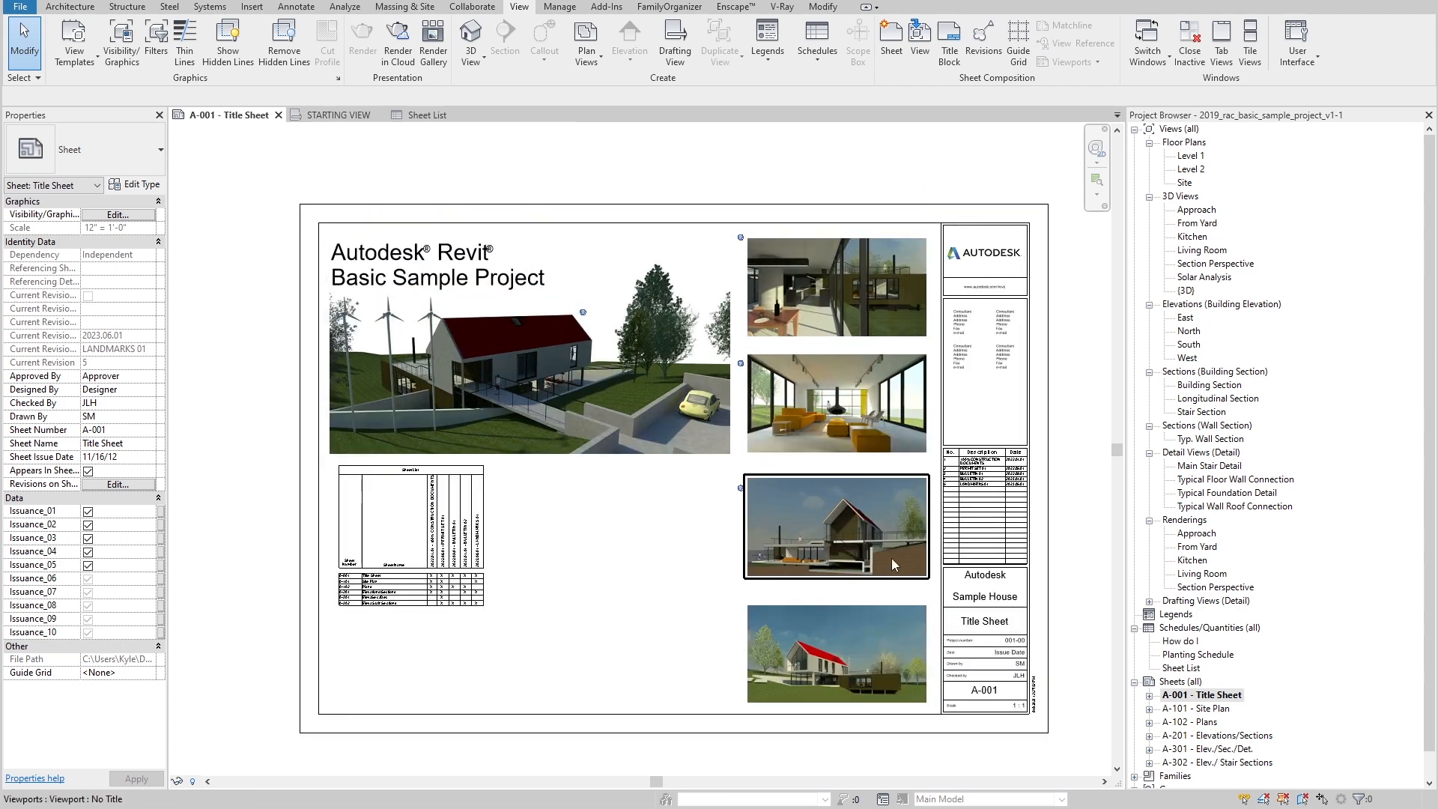
{"action": "scroll", "coordinate": [757, 355], "scroll_direction": "up", "scroll_amount": 3}
{"action": "scroll", "coordinate": [722, 329], "scroll_direction": "down", "scroll_amount": 2}
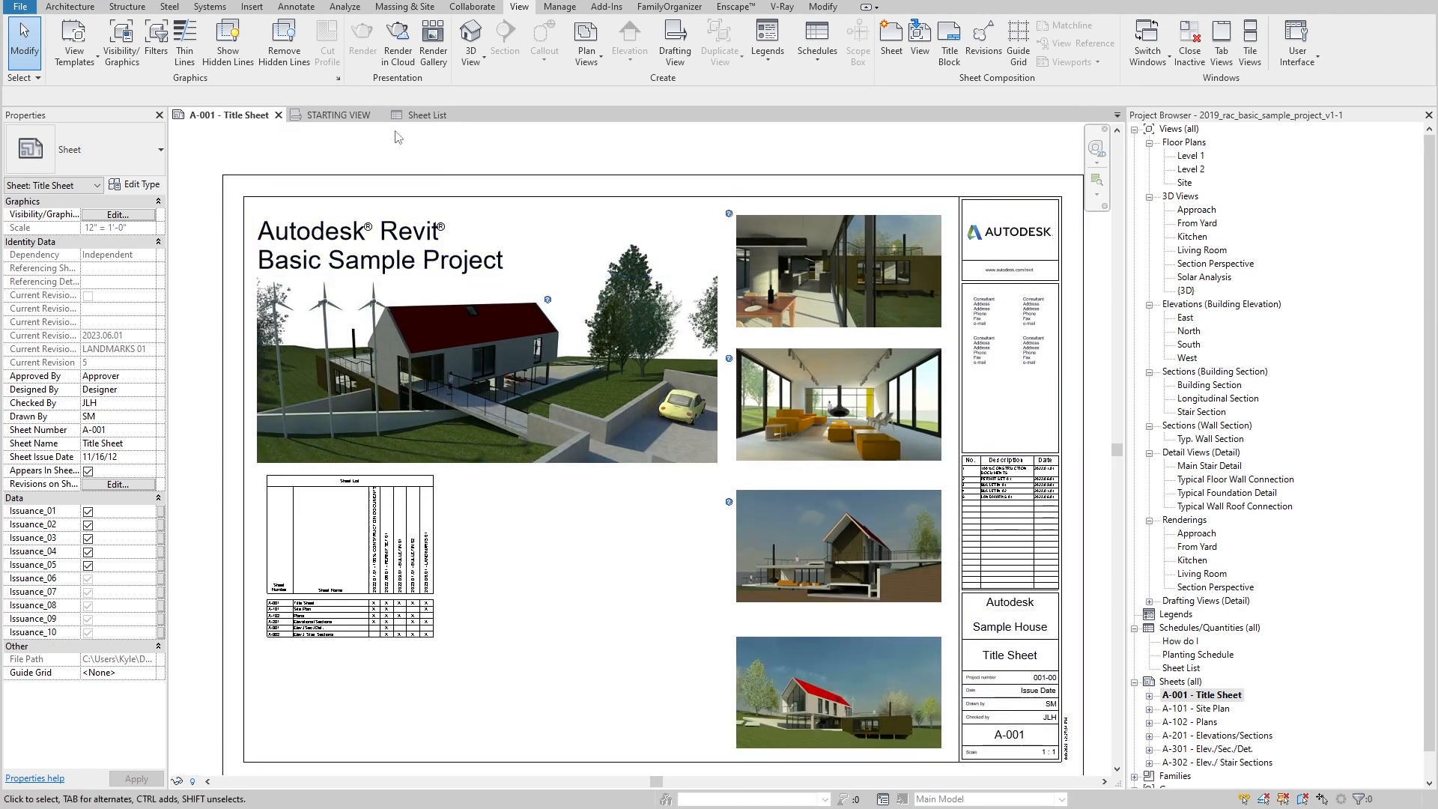
Step: Examine the REV SEQ # and ISSUANCE_## columns of the issuance tracker in the STARTING VIEW
{"action": "left_click", "coordinate": [330, 114]}
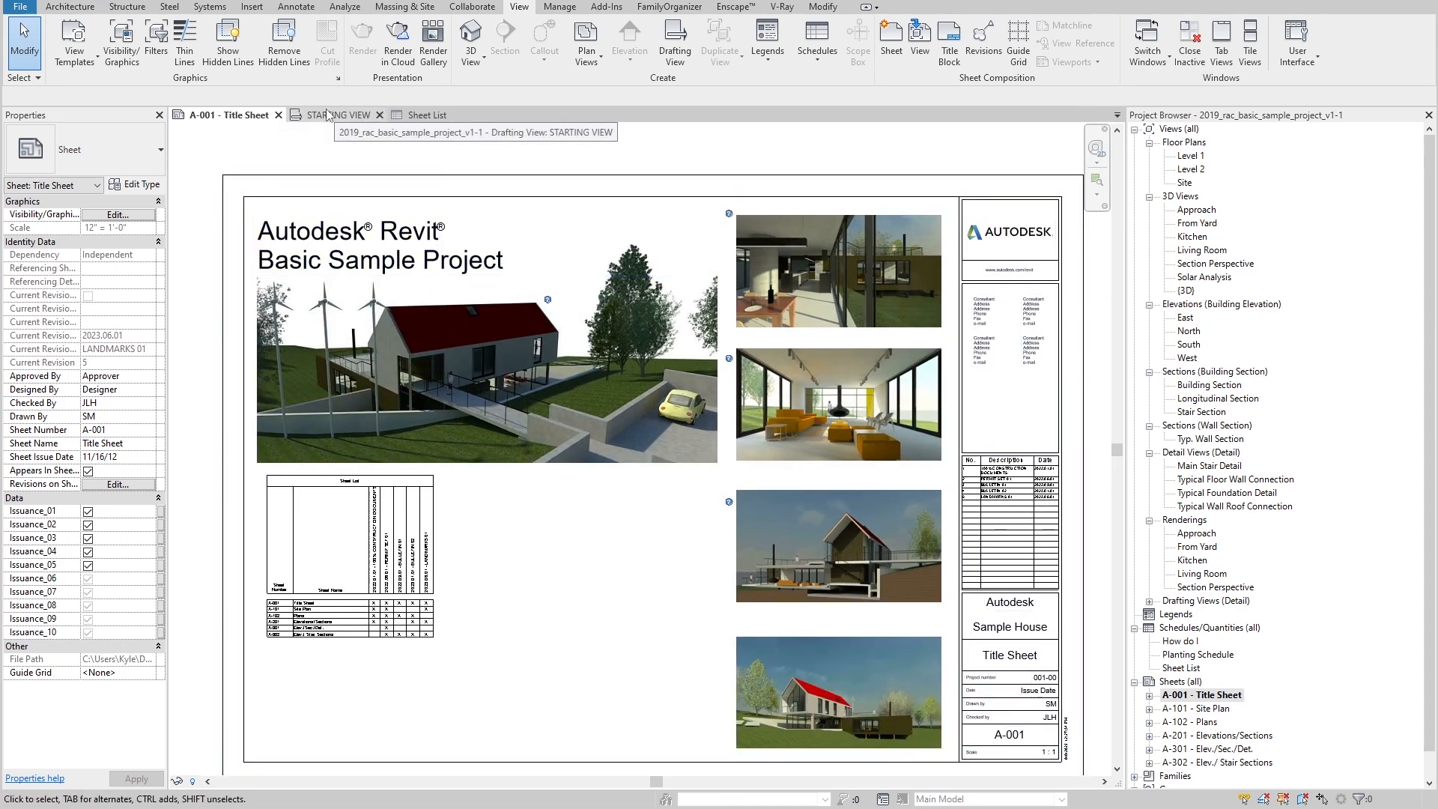
{"action": "scroll", "coordinate": [217, 432], "scroll_direction": "up", "scroll_amount": 5}
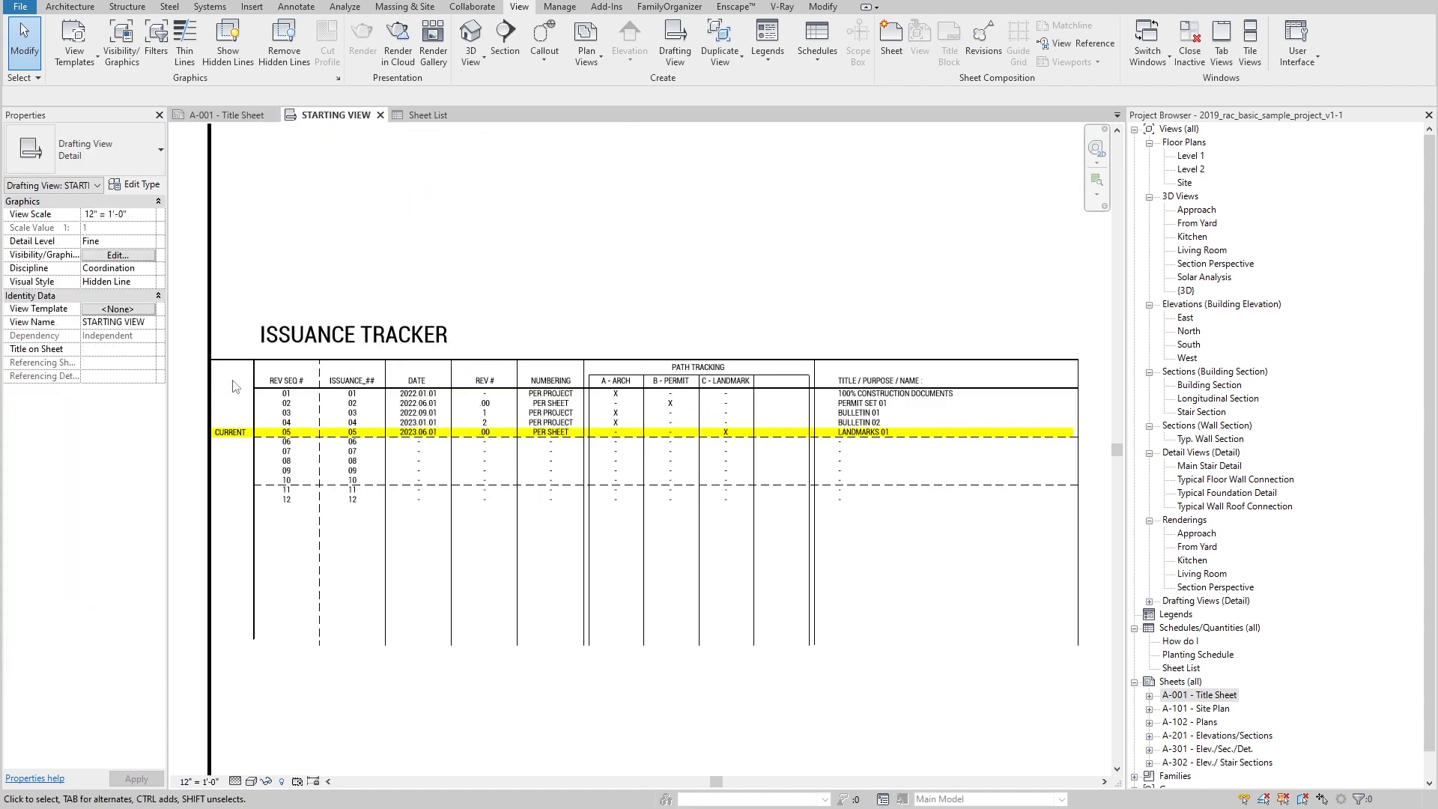
{"action": "middle_click_drag", "start_coordinate": [426, 447], "coordinate": [430, 424]}
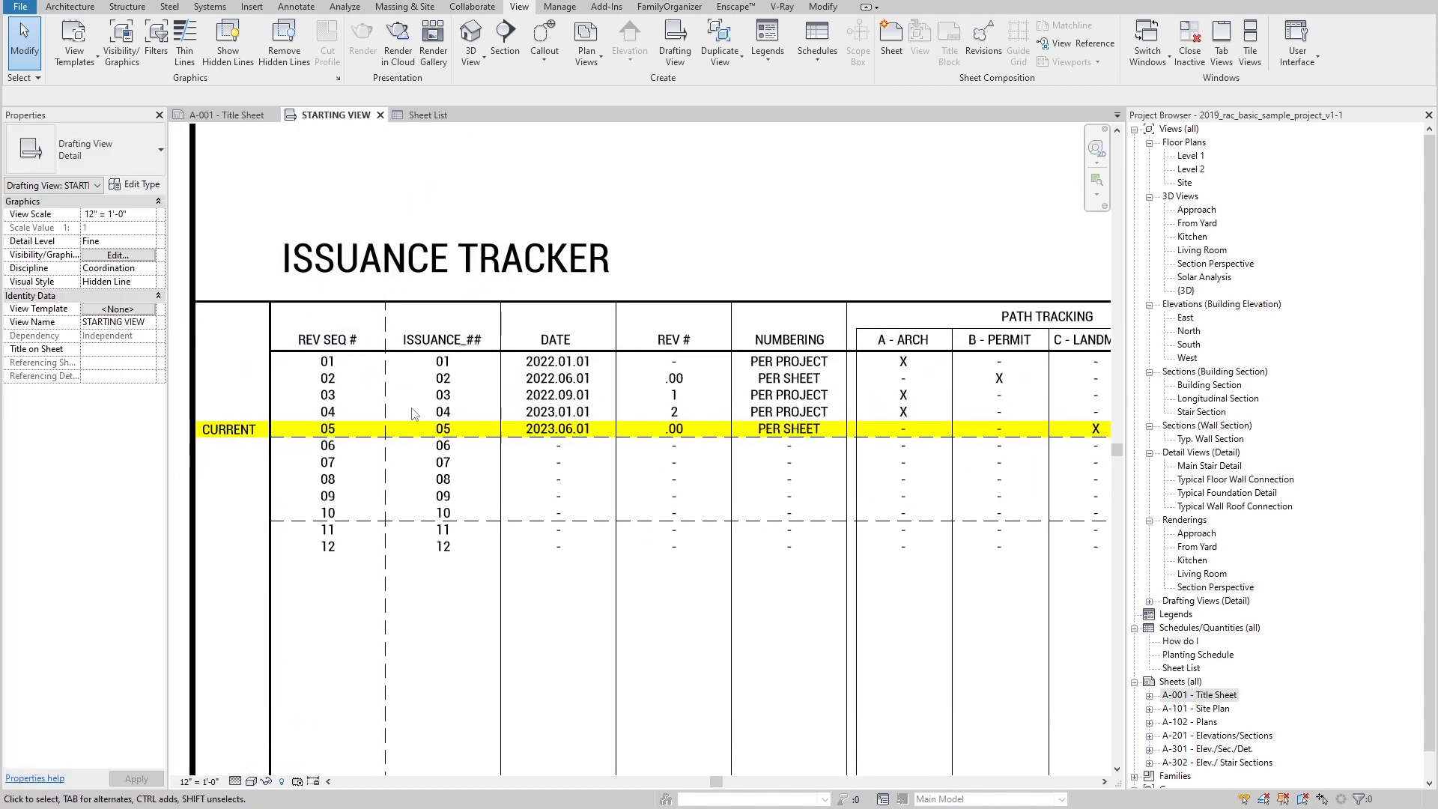
{"action": "scroll", "coordinate": [385, 404], "scroll_direction": "up", "scroll_amount": 1}
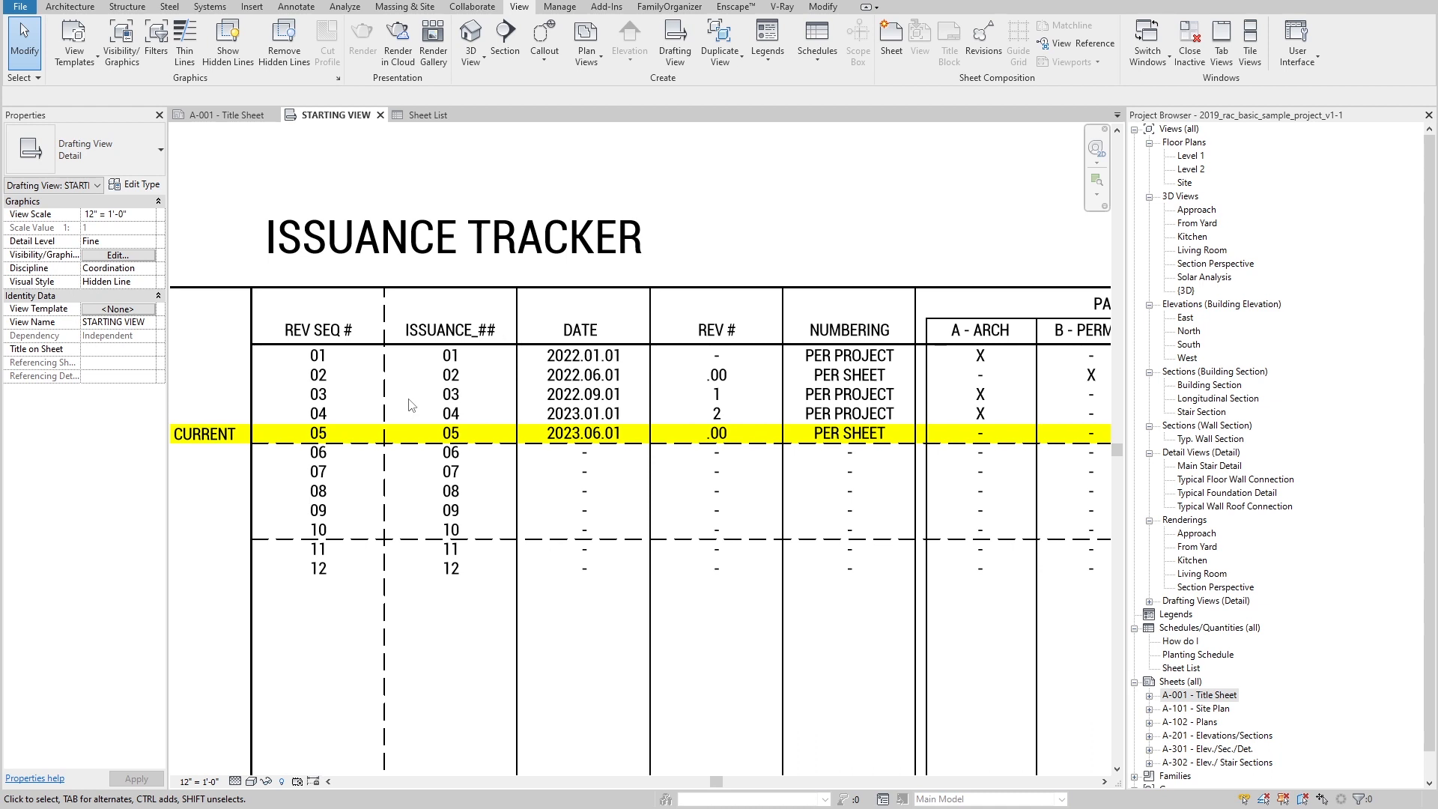
{"action": "left_click", "coordinate": [317, 329]}
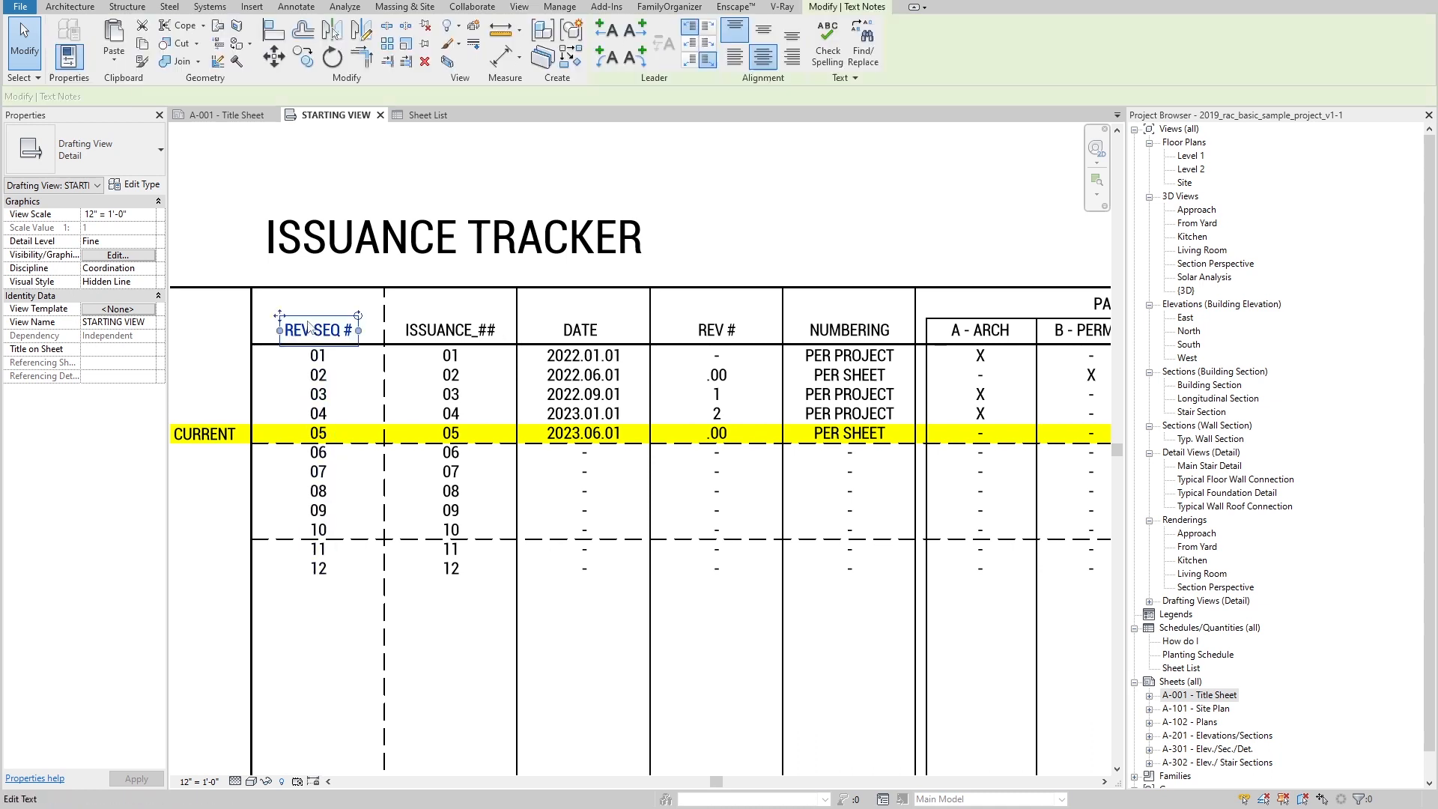
{"action": "left_click", "coordinate": [326, 378]}
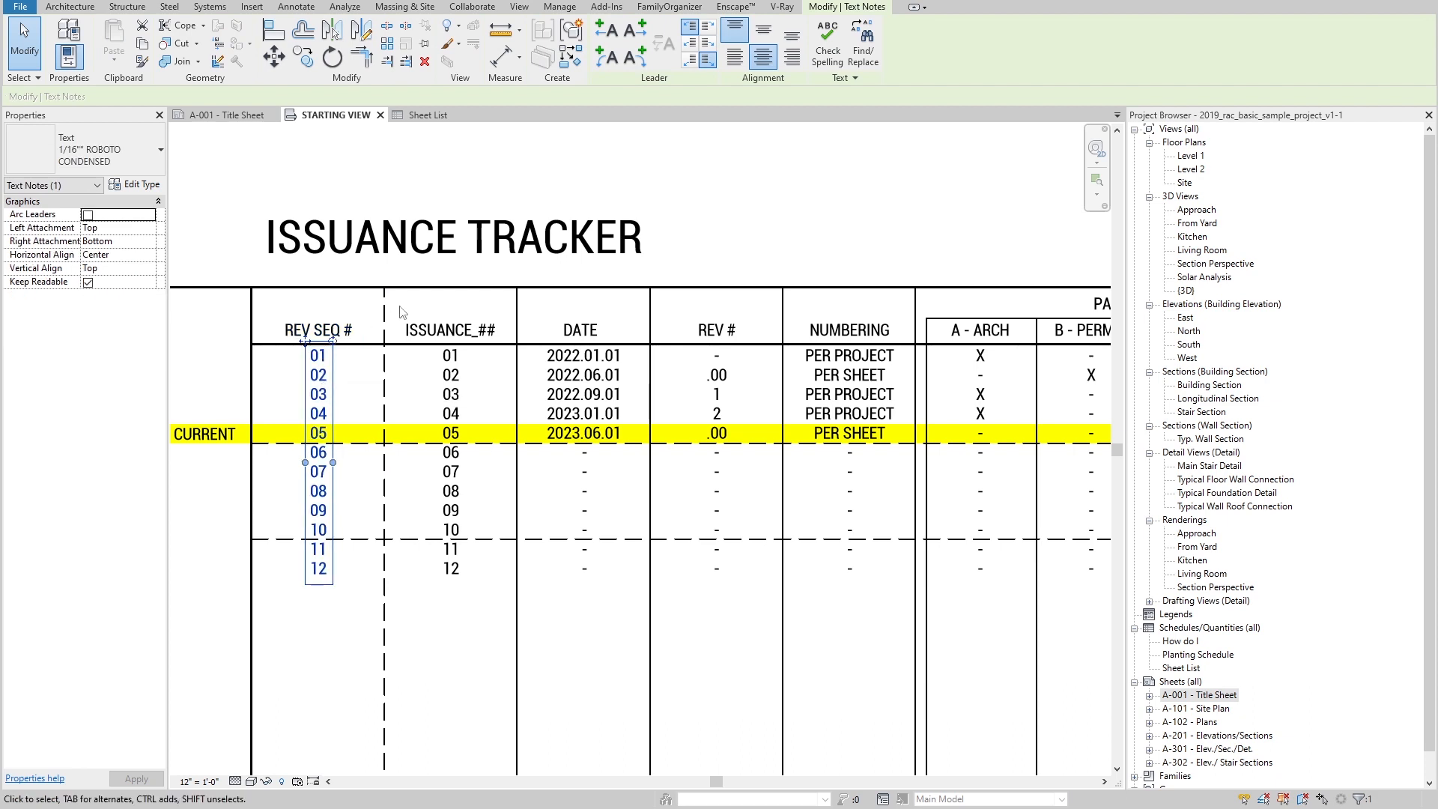
{"action": "left_click", "coordinate": [830, 201]}
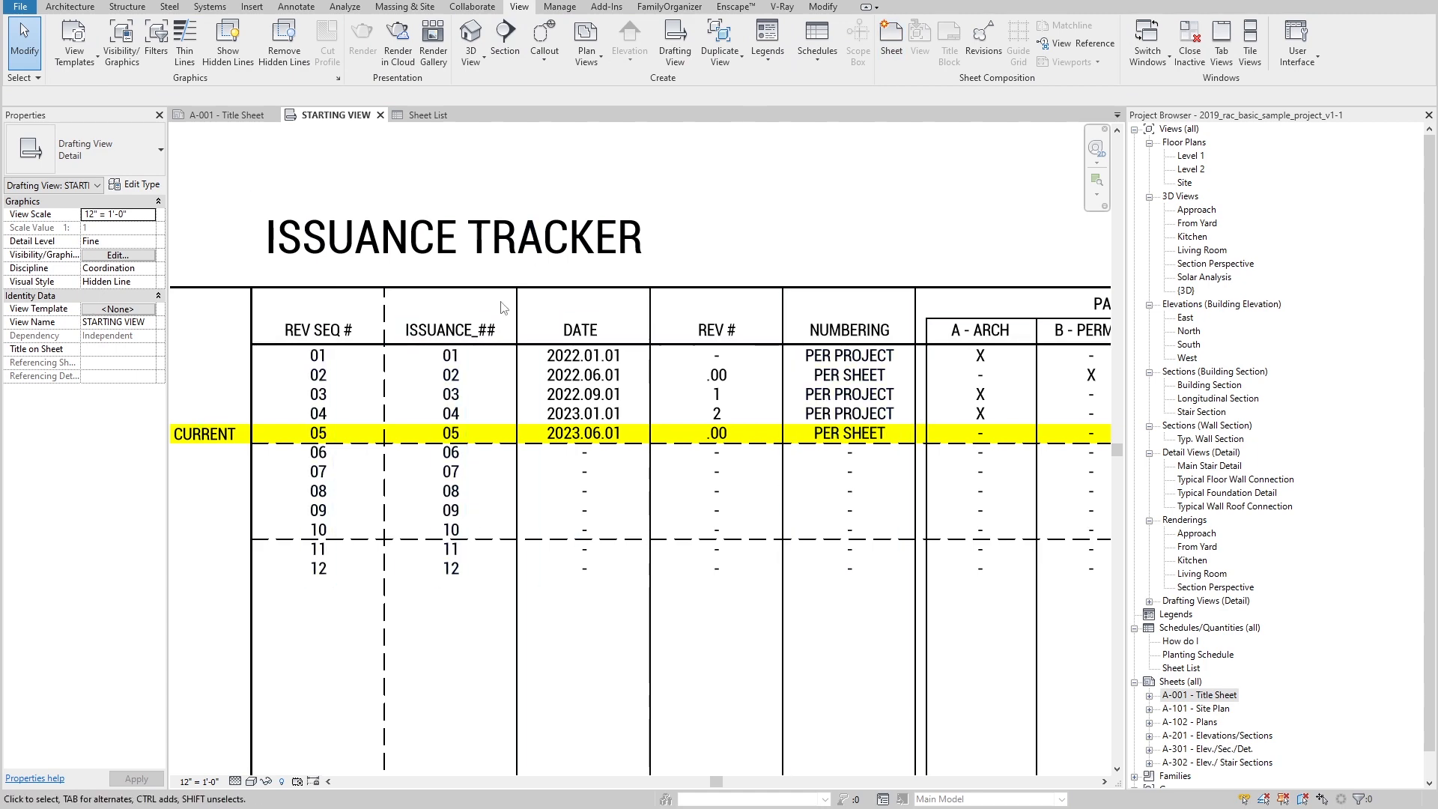
Step: Check how the sequence numbers are labelled and formatted in the project's Sheet Issues/Revisions settings, leaving them unmodified
{"action": "left_click", "coordinate": [984, 37]}
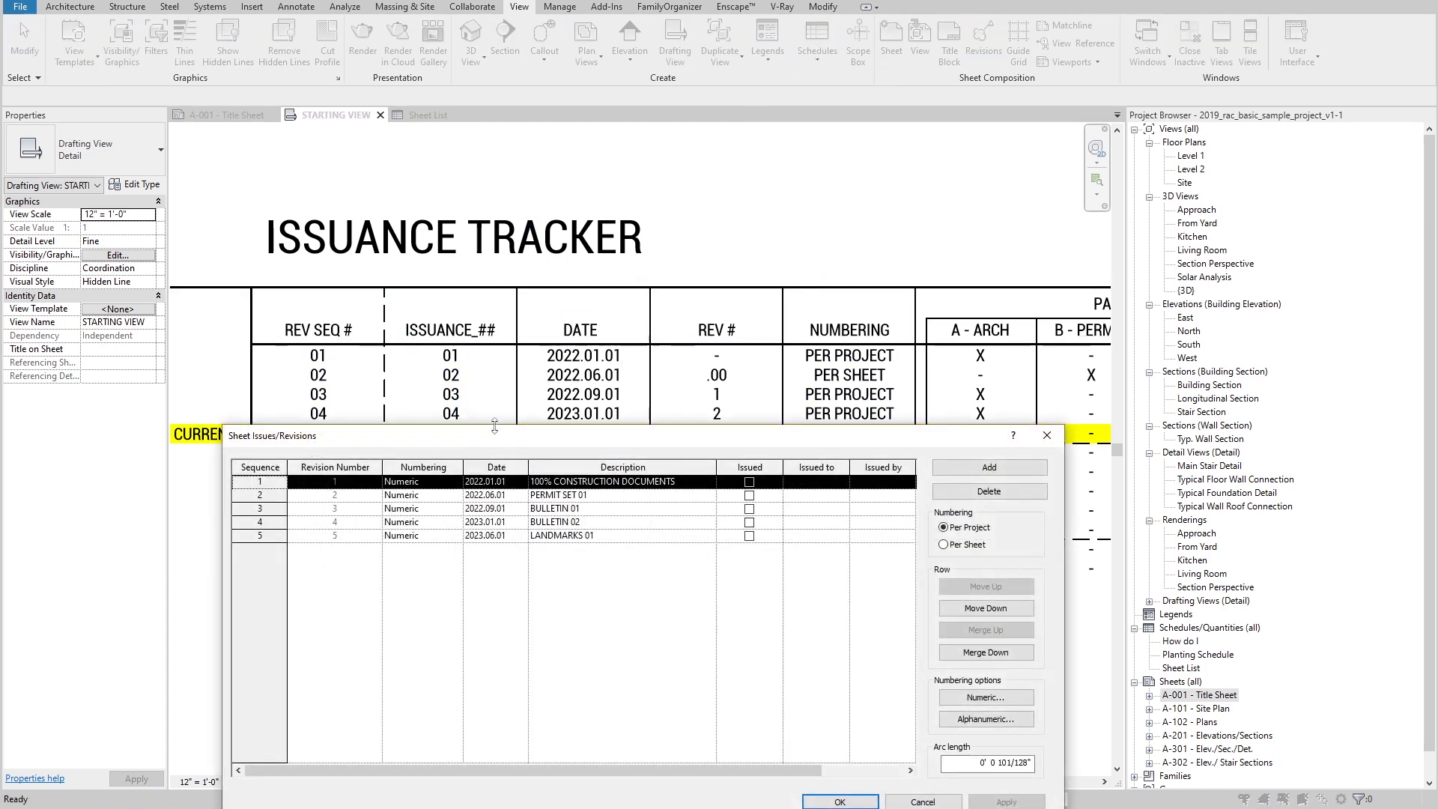
{"action": "left_click_drag", "start_coordinate": [450, 289], "coordinate": [445, 314]}
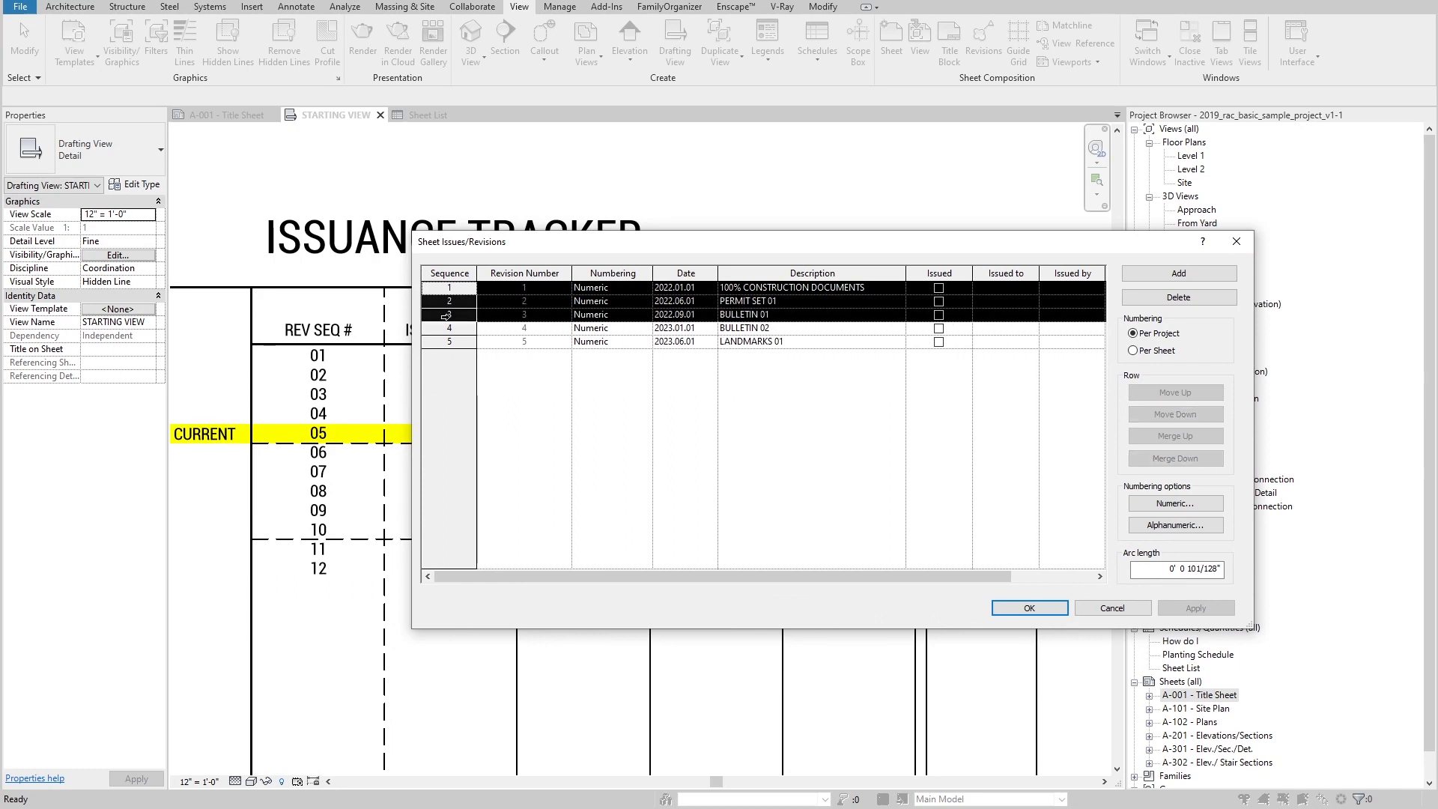
{"action": "left_click", "coordinate": [443, 290]}
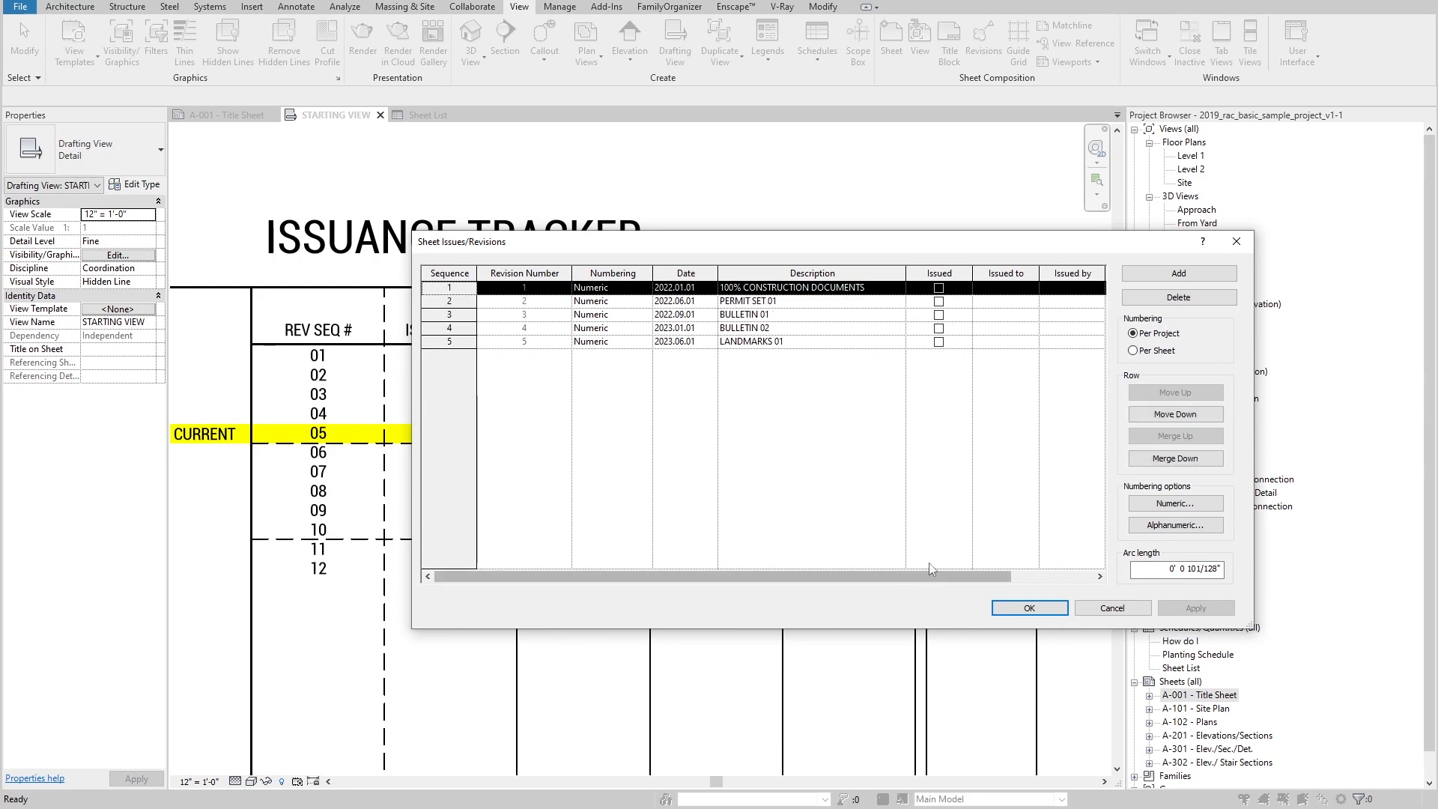
{"action": "left_click", "coordinate": [1112, 608]}
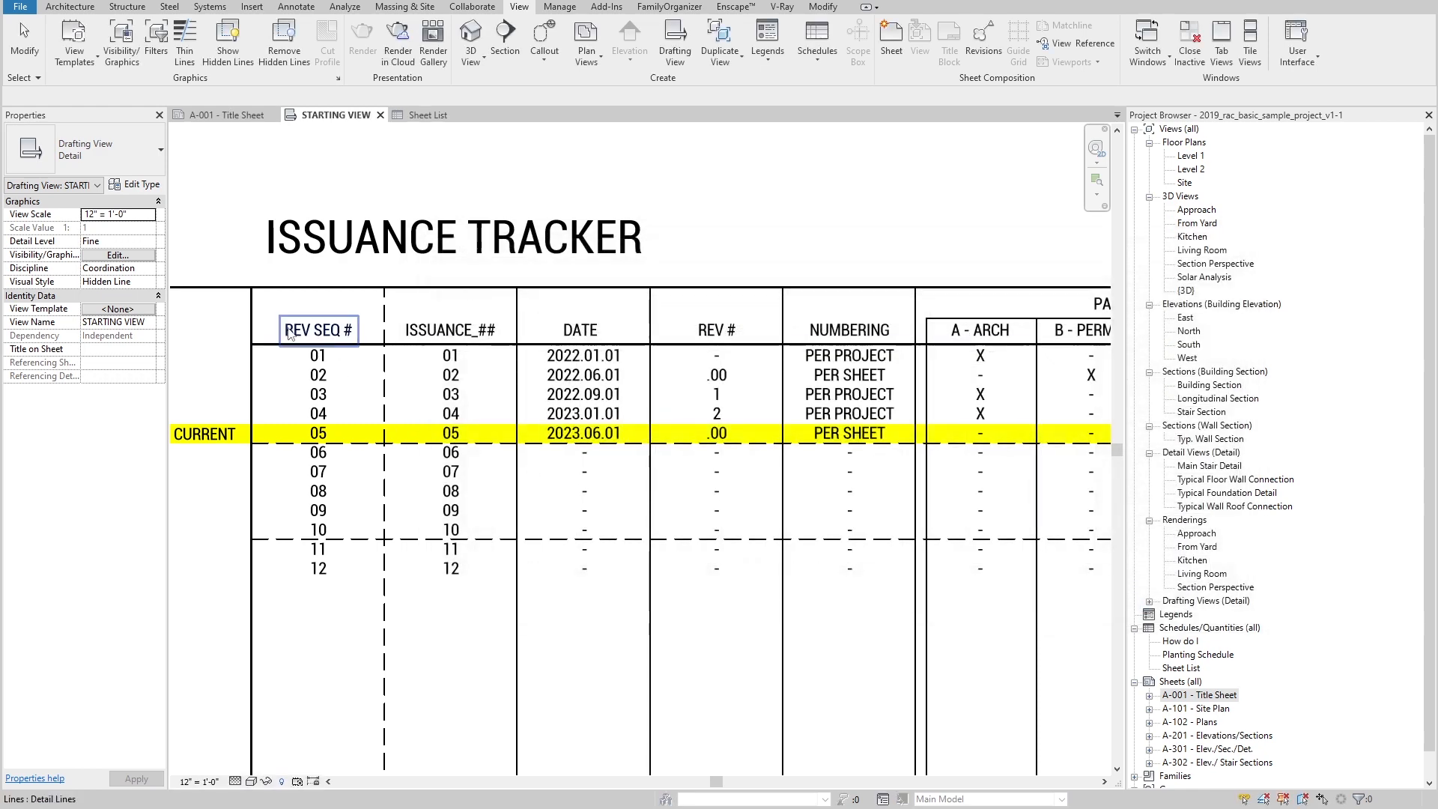
Step: Rename the issuance tracker's REV SEQ # column heading to SEQUENCE
{"action": "double_click", "coordinate": [307, 331]}
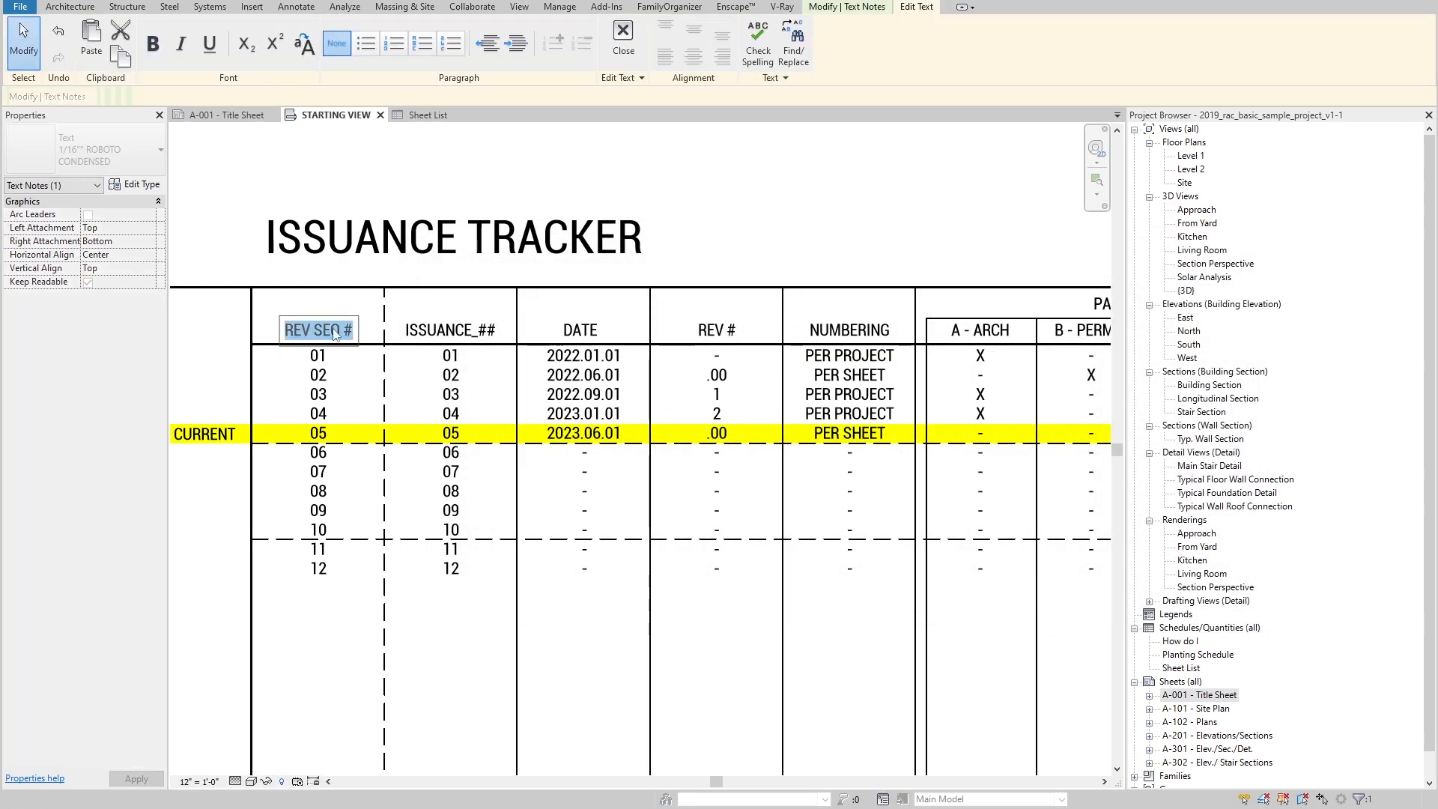
{"action": "type", "text": "SEQUENCE"}
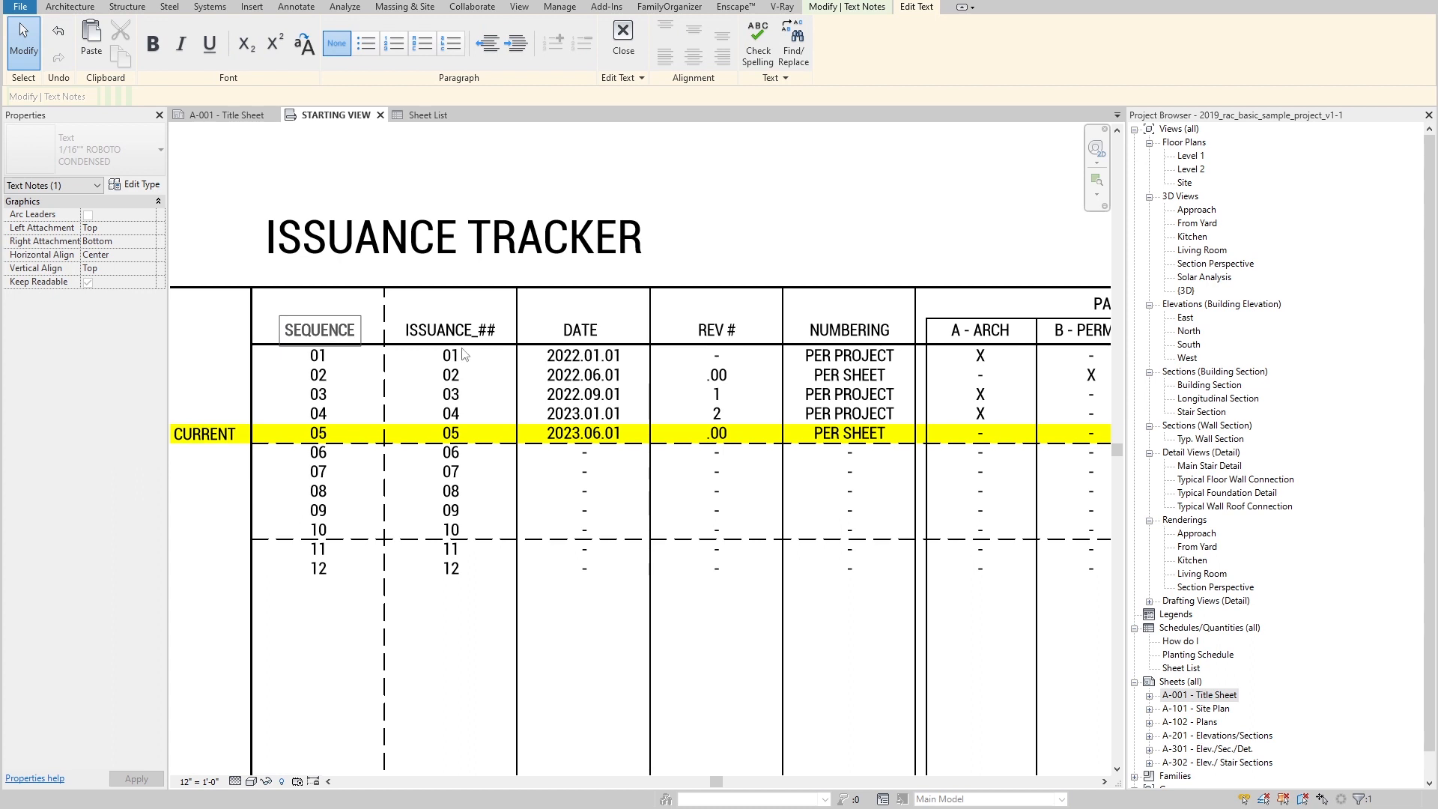
{"action": "left_click", "coordinate": [312, 357]}
Step: Remove the leading zeros from numbers 01 to 09 in the issuance tracker's SEQUENCE column
{"action": "double_click", "coordinate": [317, 372]}
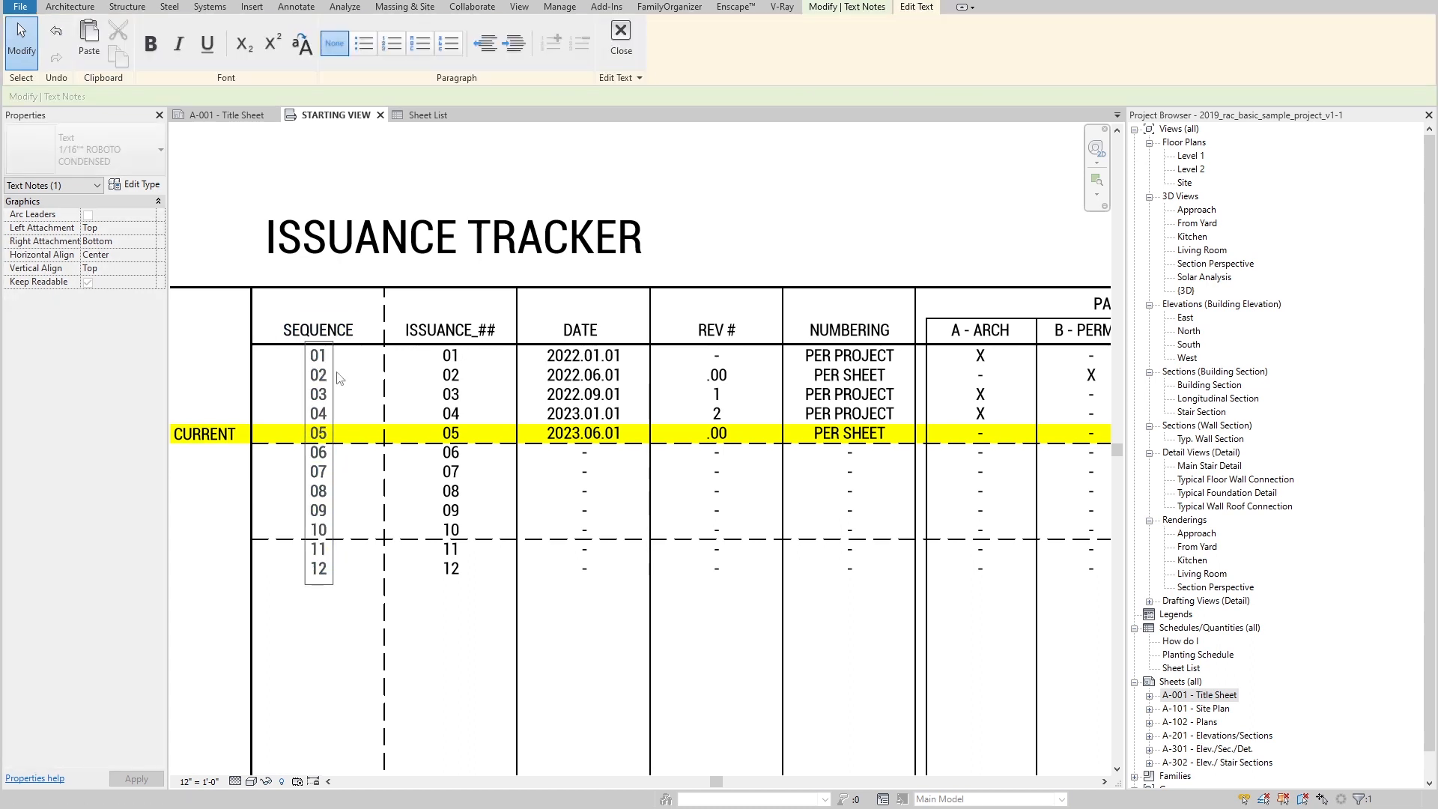
{"action": "key", "text": "Delete"}
{"action": "key", "text": "Down"}
{"action": "key", "text": "Delete"}
{"action": "key", "text": "Down"}
{"action": "key", "text": "Delete"}
{"action": "key", "text": "Down"}
{"action": "key", "text": "Delete"}
{"action": "key", "text": "Down"}
{"action": "key", "text": "Delete"}
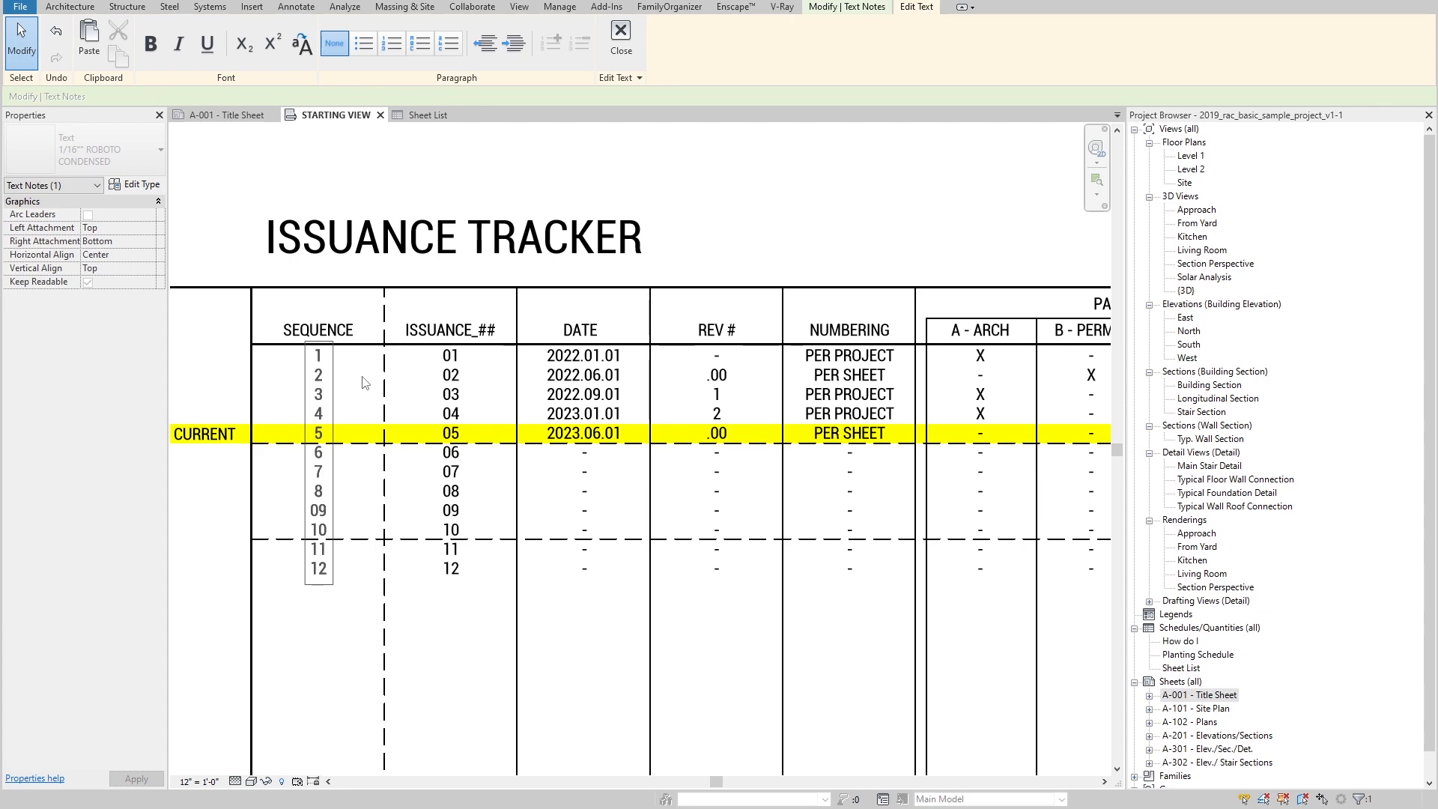
{"action": "key", "text": "Down"}
{"action": "key", "text": "Delete"}
{"action": "key", "text": "Down"}
{"action": "key", "text": "Delete"}
{"action": "left_click", "coordinate": [773, 145]}
{"action": "left_click", "coordinate": [450, 329]}
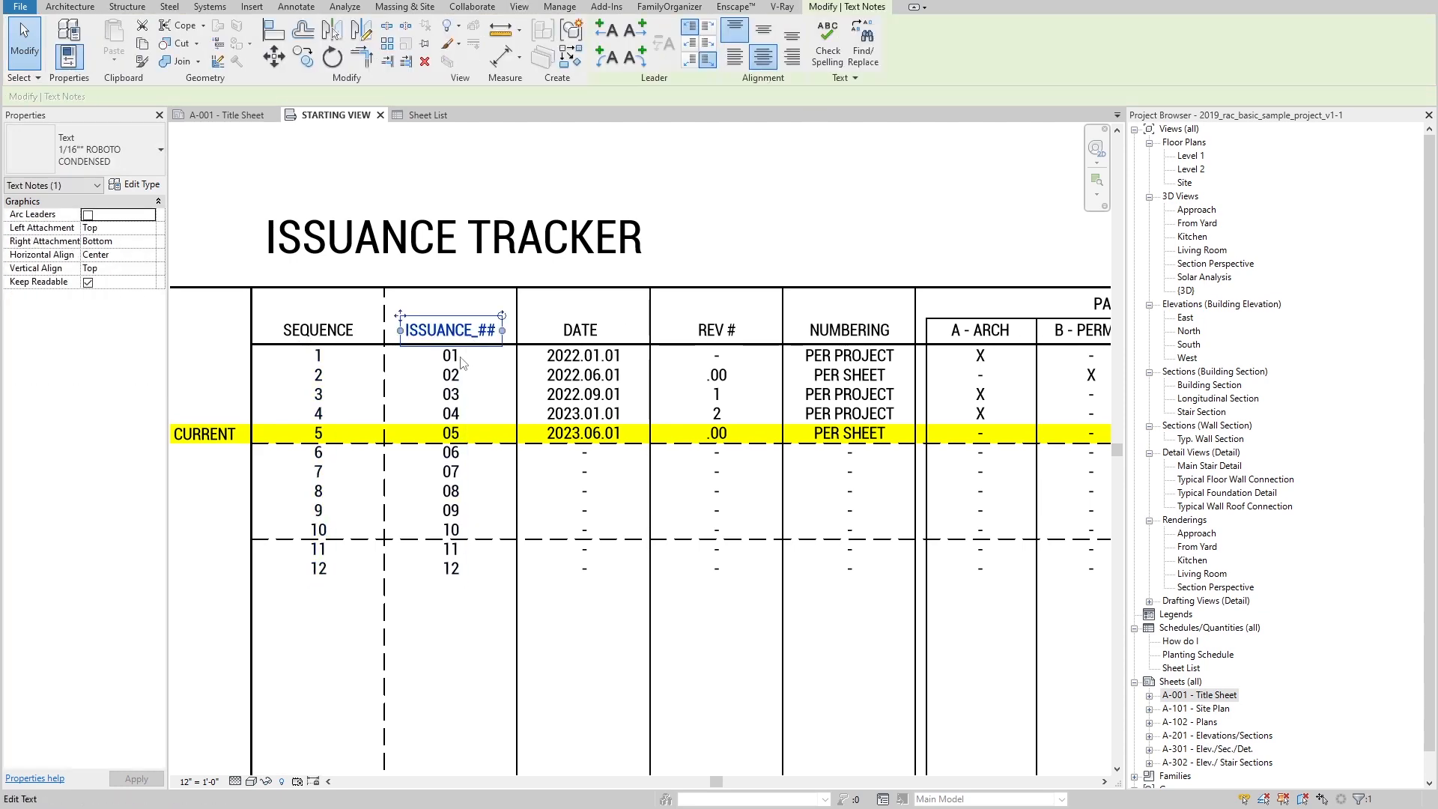
Step: Check the Issuance_## parameters of sheet A-101 - Site Plan against the numbering in the issuance tracker
{"action": "left_click", "coordinate": [791, 239]}
{"action": "left_click", "coordinate": [1191, 709]}
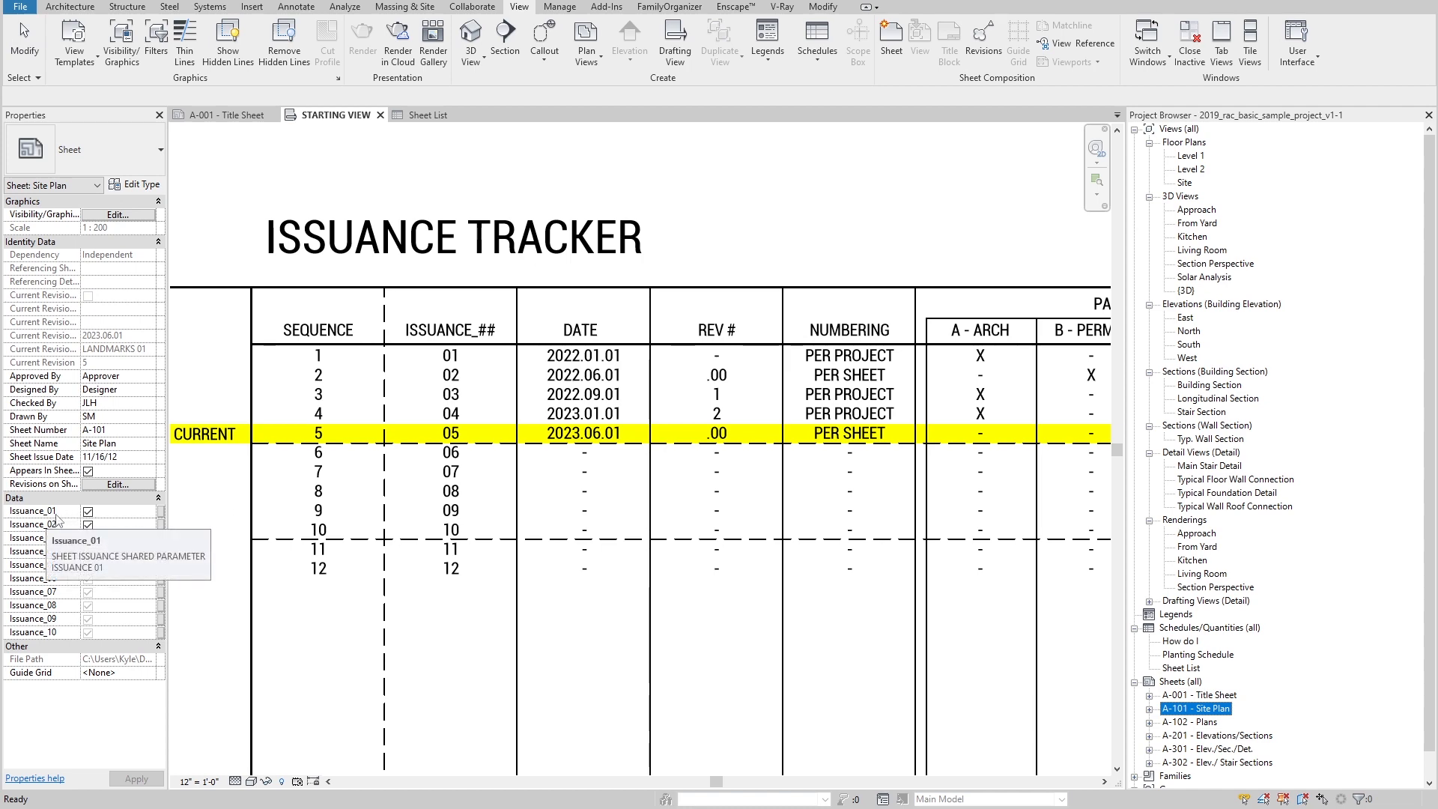
{"action": "left_click", "coordinate": [361, 367]}
Step: Draw two horizontal <Hidden> detail lines linking sequence 1 to issuance 01 and sequence 2 to issuance 02 in the tracker
{"action": "scroll", "coordinate": [327, 365], "scroll_direction": "up", "scroll_amount": 3}
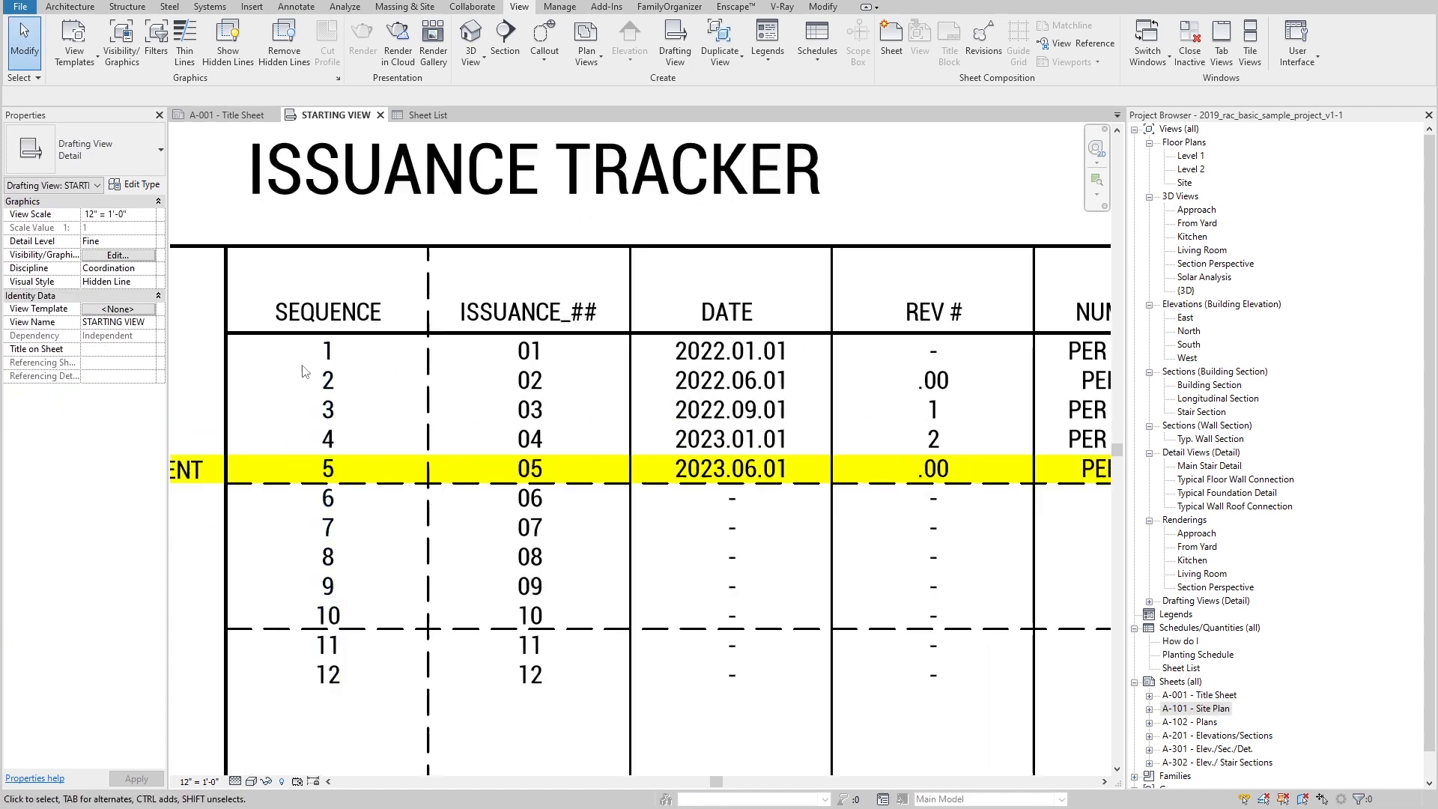
{"action": "left_click", "coordinate": [404, 481]}
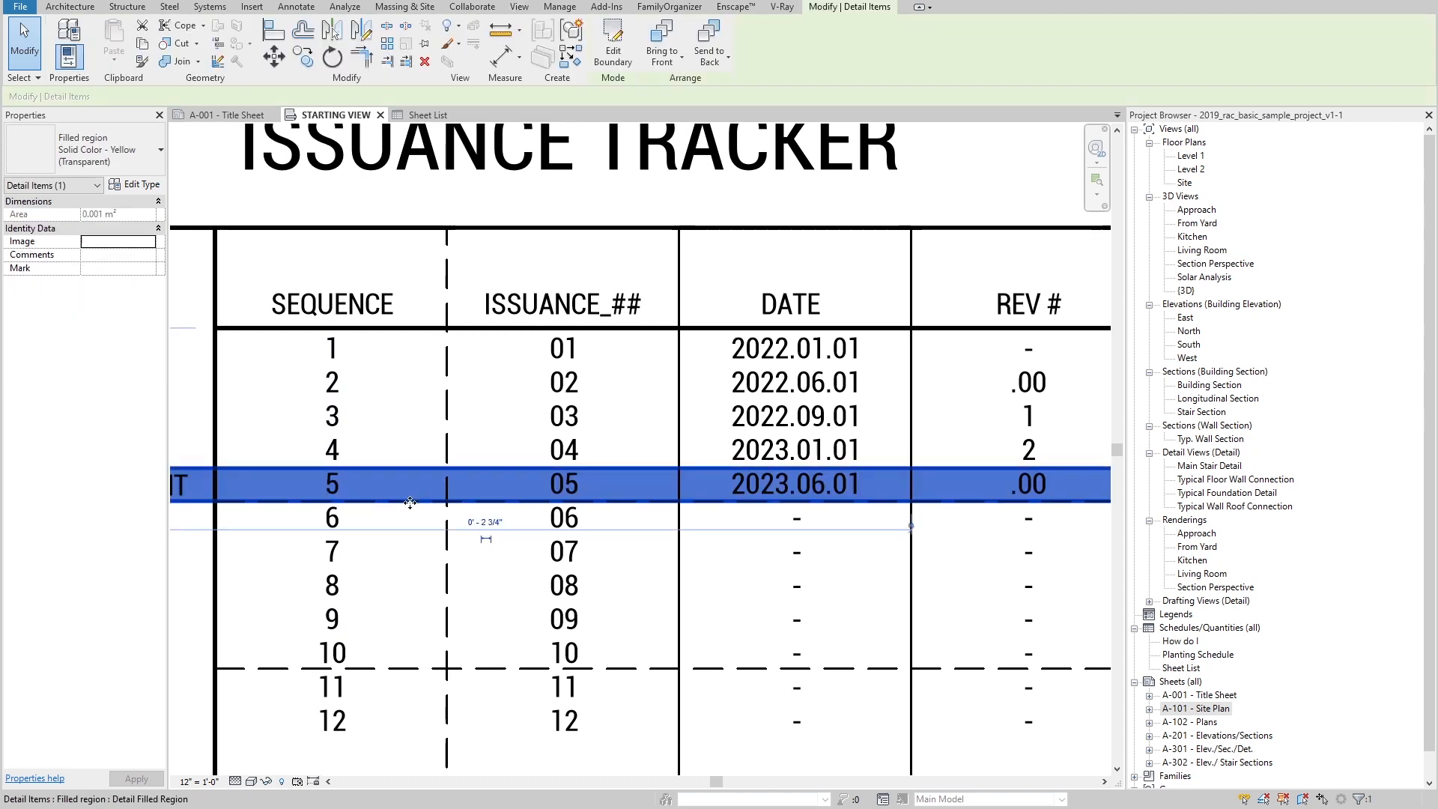
{"action": "key", "text": "s"}
{"action": "scroll", "coordinate": [365, 346], "scroll_direction": "up", "scroll_amount": 2}
{"action": "left_click", "coordinate": [359, 349]}
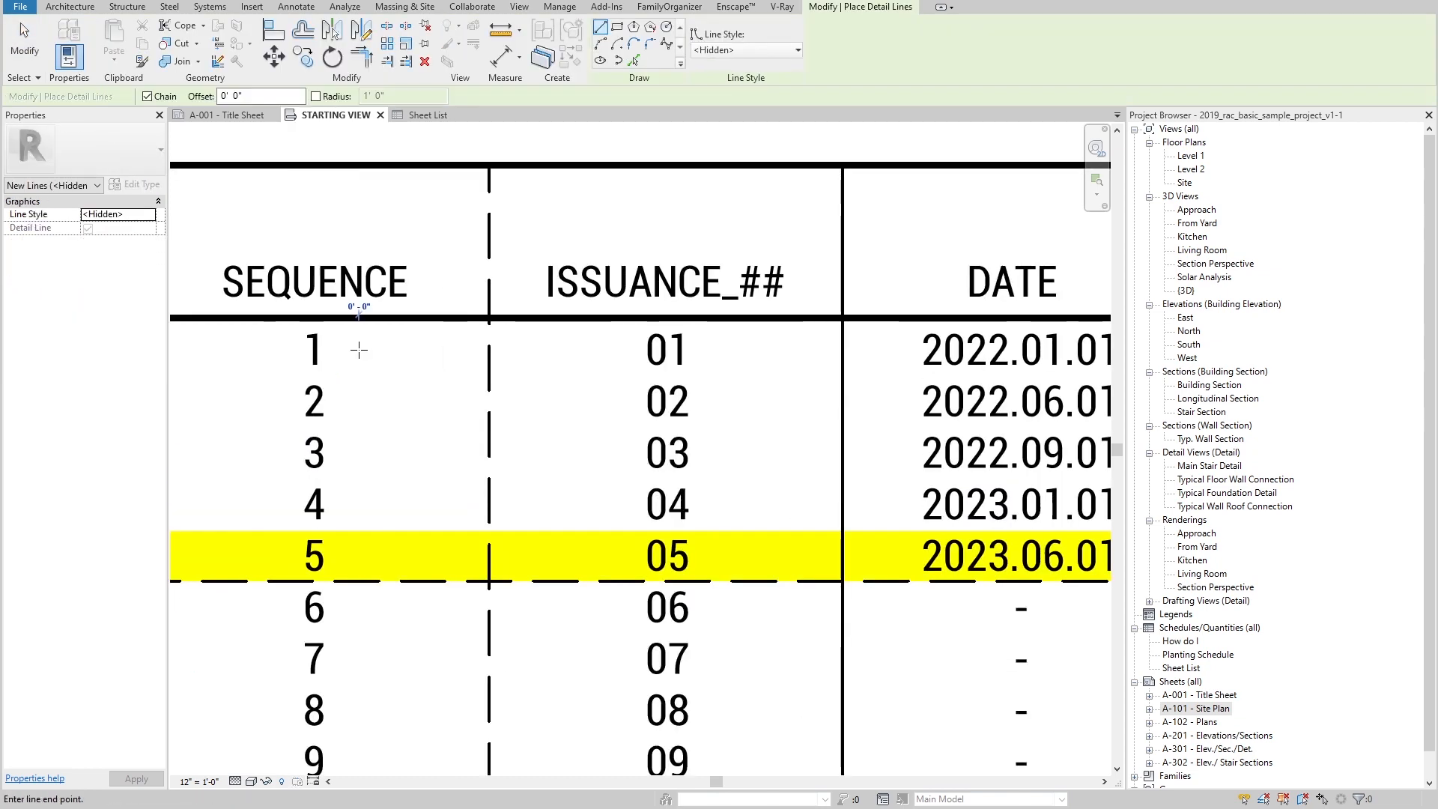
{"action": "left_click", "coordinate": [619, 350]}
{"action": "key", "text": "Escape"}
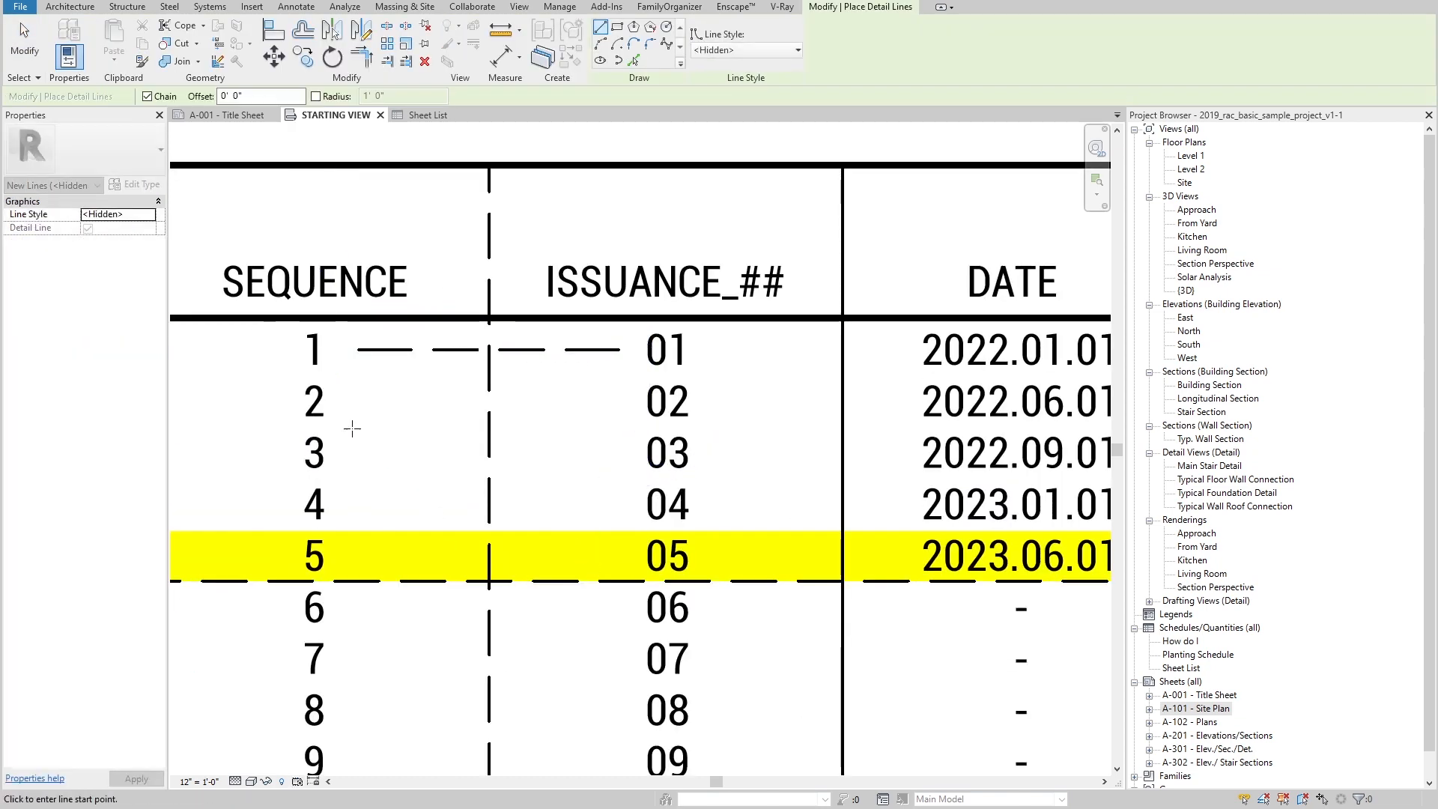
{"action": "left_click", "coordinate": [359, 403]}
{"action": "left_click", "coordinate": [619, 403]}
{"action": "key", "text": "Escape"}
{"action": "key", "text": "Escape"}
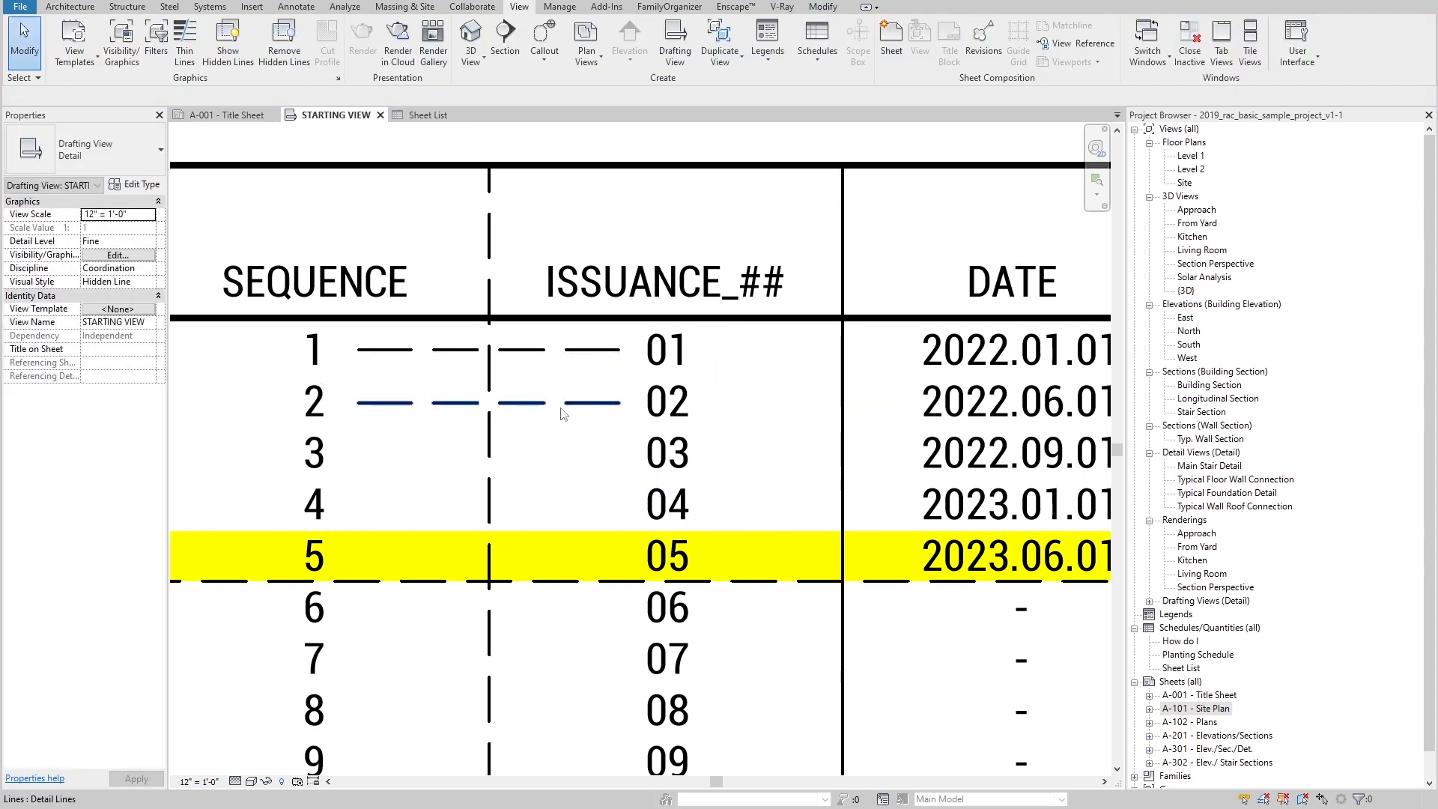
Step: Delete the two horizontal dashed lines linking the SEQUENCE and ISSUANCE_## numbers
{"action": "left_click", "coordinate": [529, 350], "text": "ctrl"}
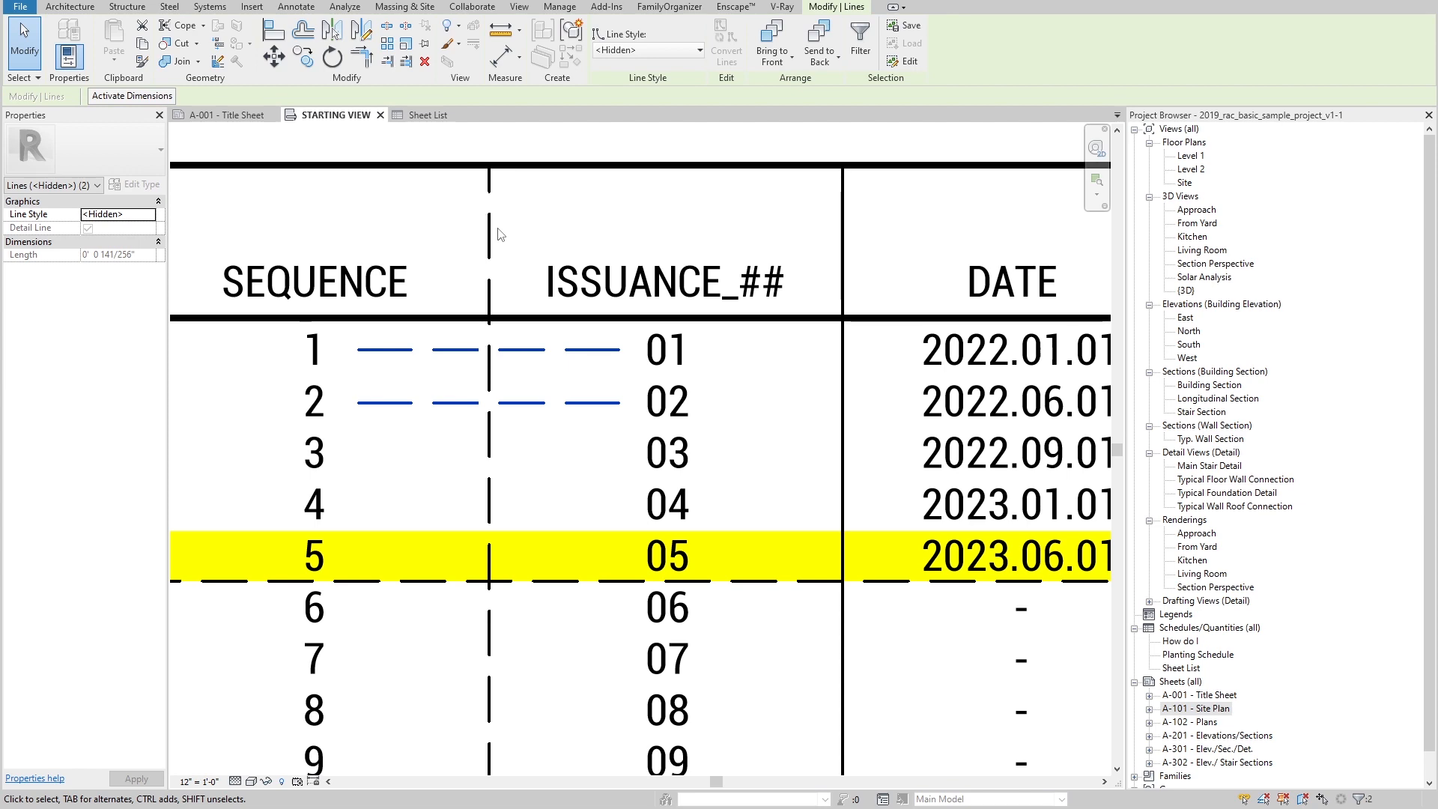
{"action": "key", "text": "Escape"}
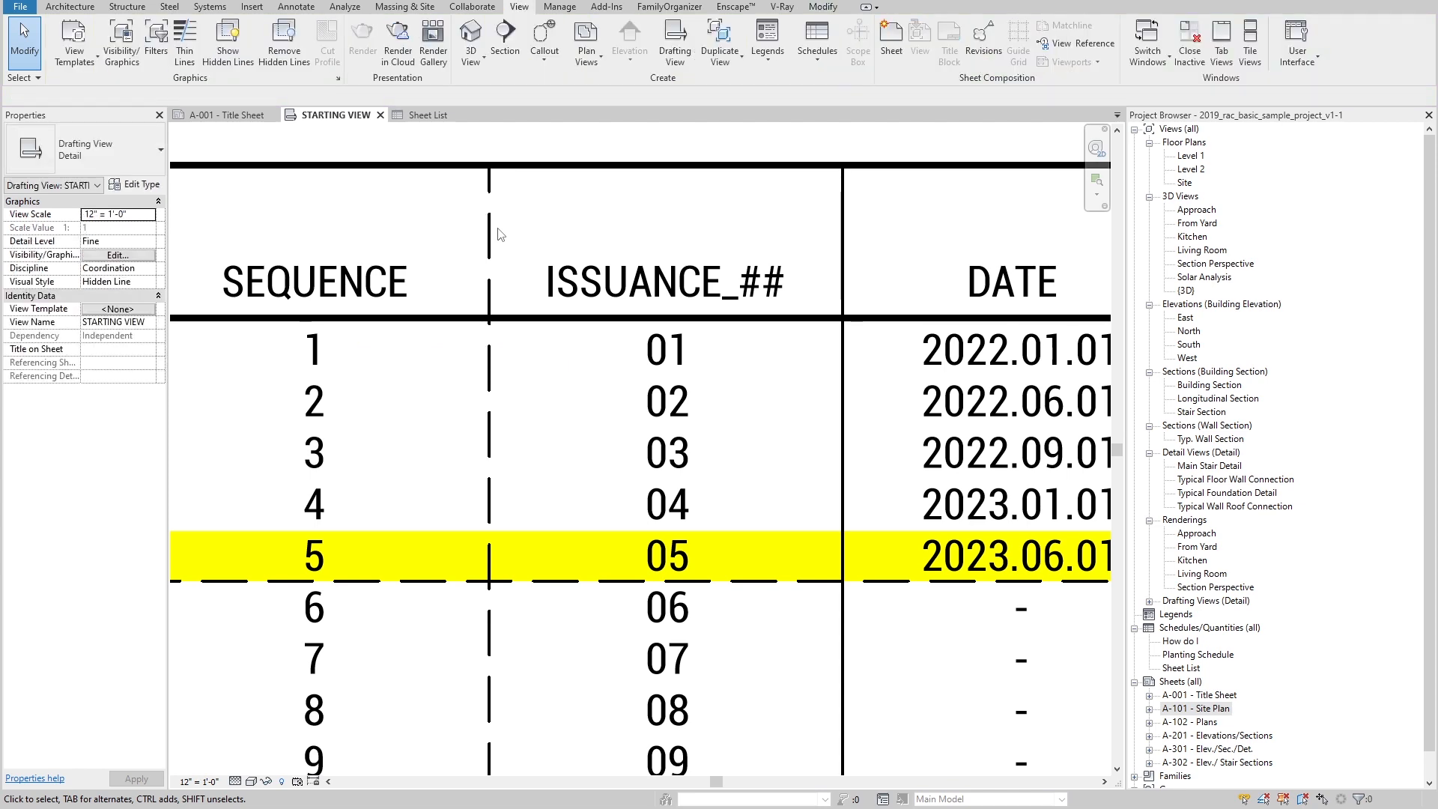
{"action": "scroll", "coordinate": [500, 234], "scroll_direction": "down", "scroll_amount": 4}
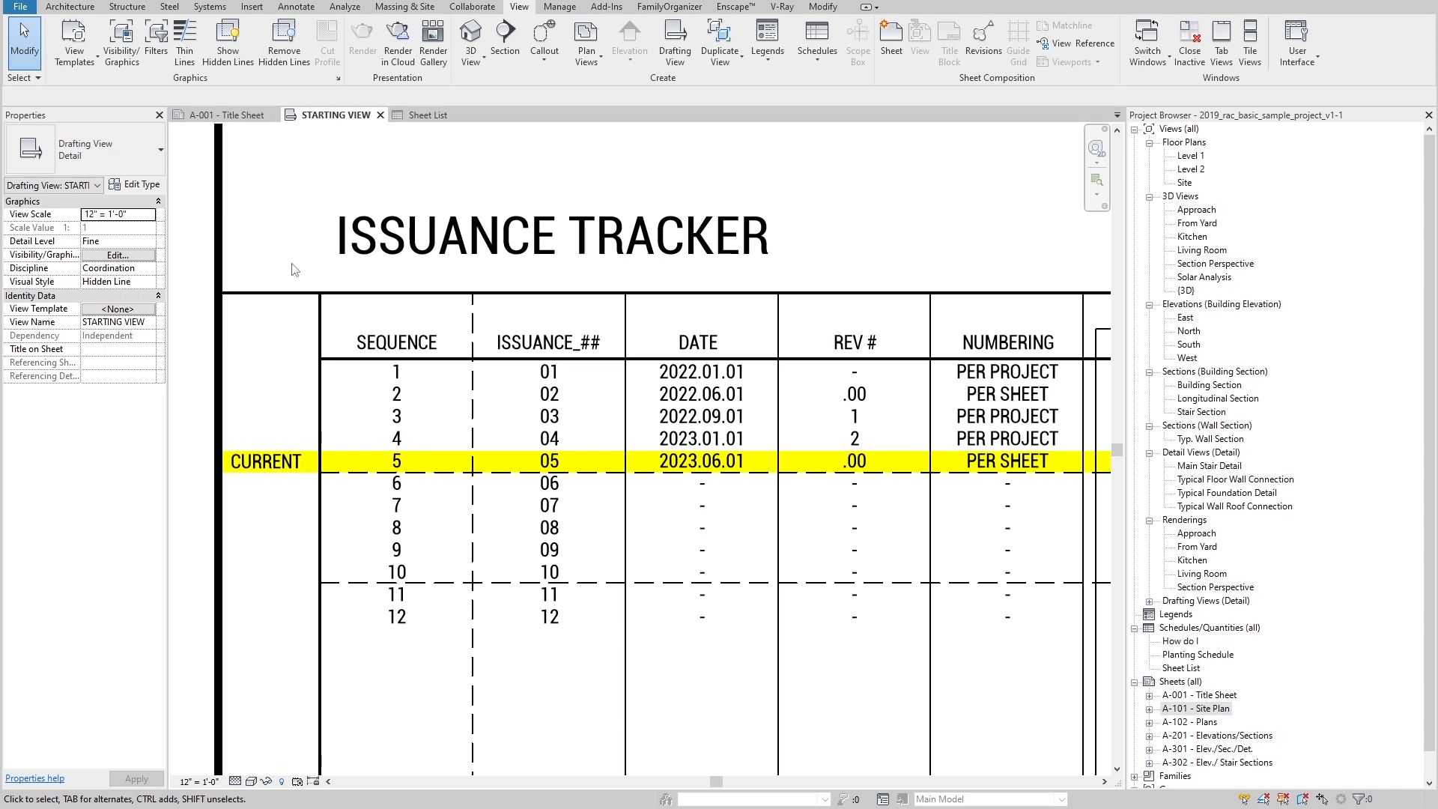
Step: Examine the DATE column entries for sequences 1 to 5 in the issuance tracker, leaving the text unmodified
{"action": "scroll", "coordinate": [271, 448], "scroll_direction": "down", "scroll_amount": 3}
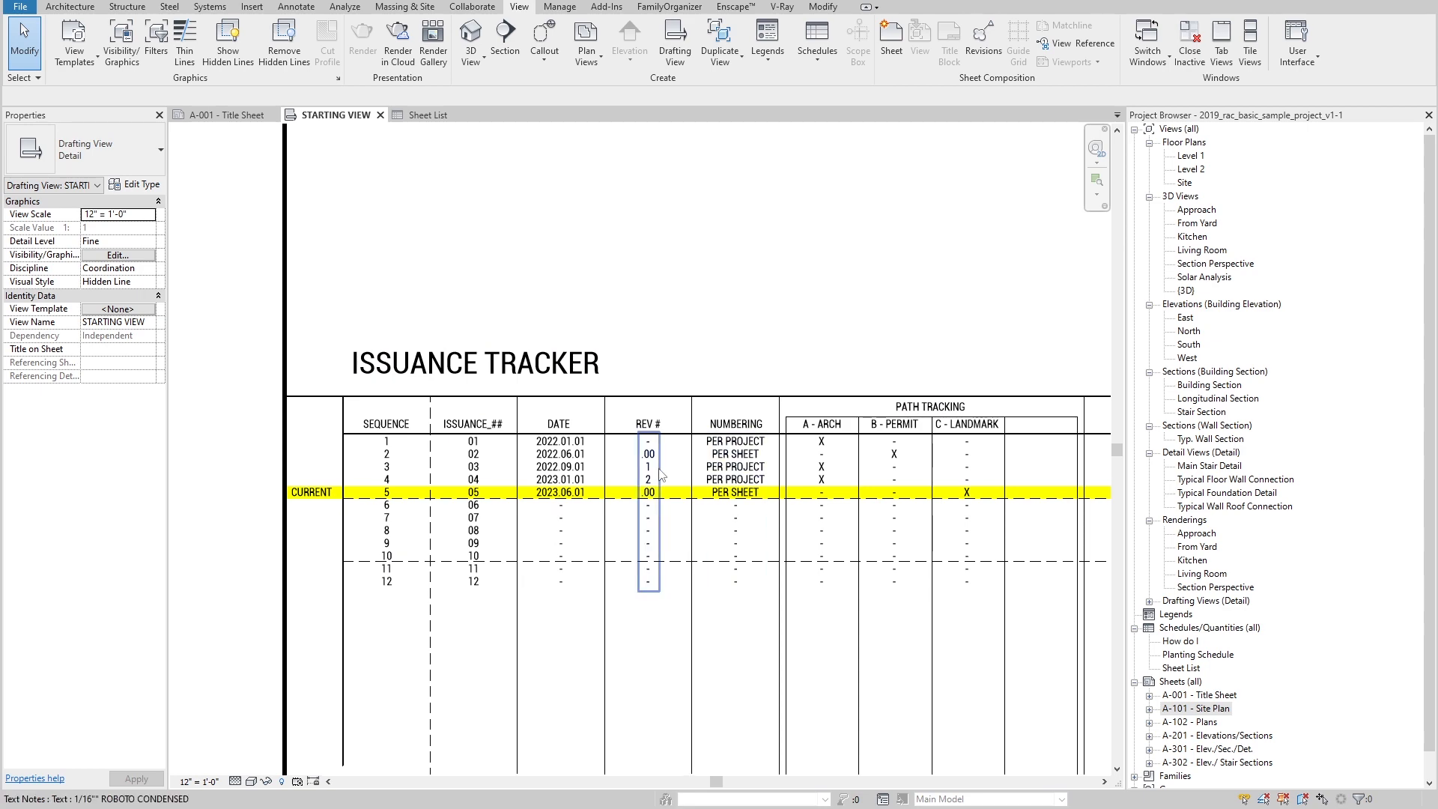
{"action": "scroll", "coordinate": [564, 505], "scroll_direction": "up", "scroll_amount": 2}
{"action": "scroll", "coordinate": [563, 505], "scroll_direction": "up", "scroll_amount": 2}
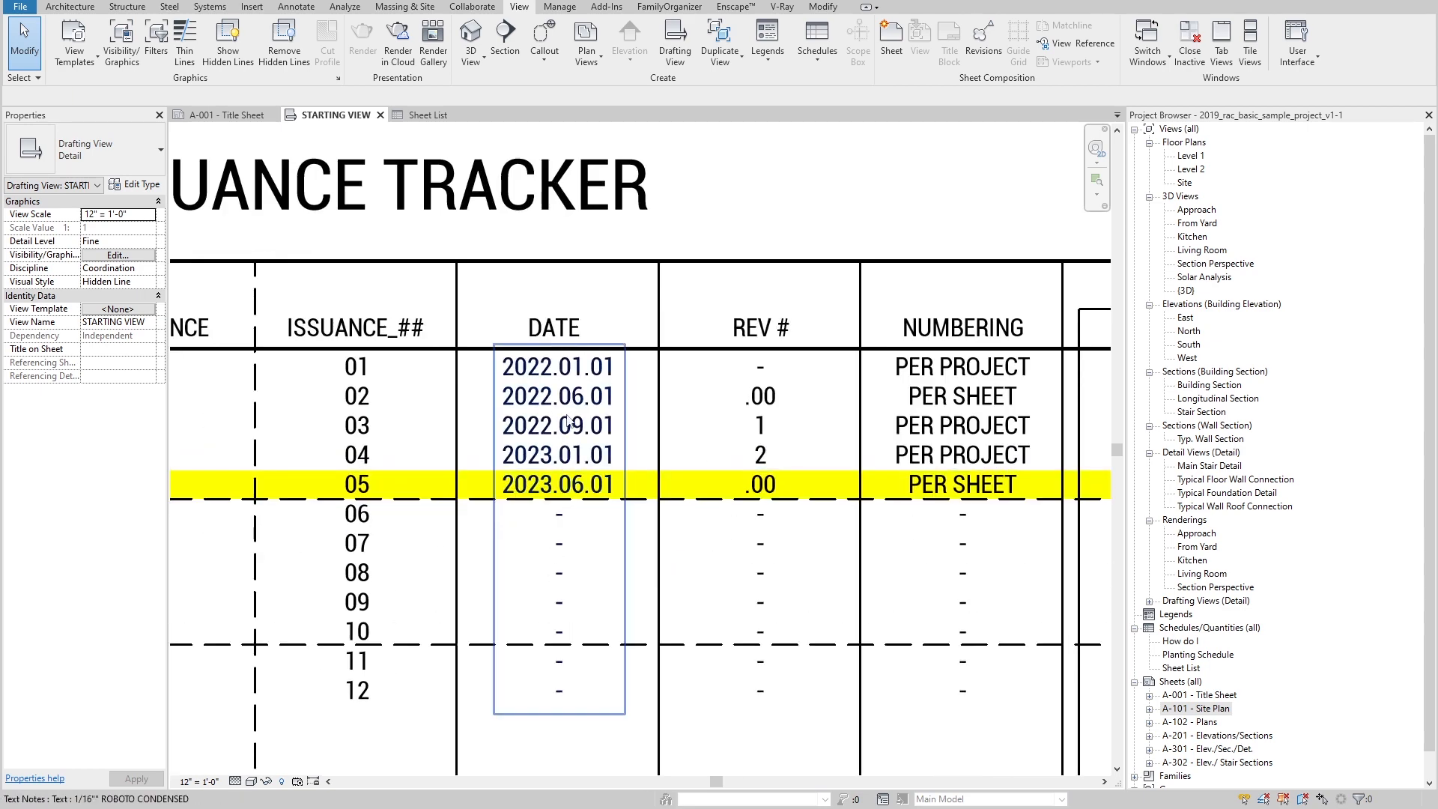
{"action": "left_click", "coordinate": [565, 367]}
{"action": "left_click", "coordinate": [524, 371]}
{"action": "left_click_drag", "start_coordinate": [503, 367], "coordinate": [649, 500]}
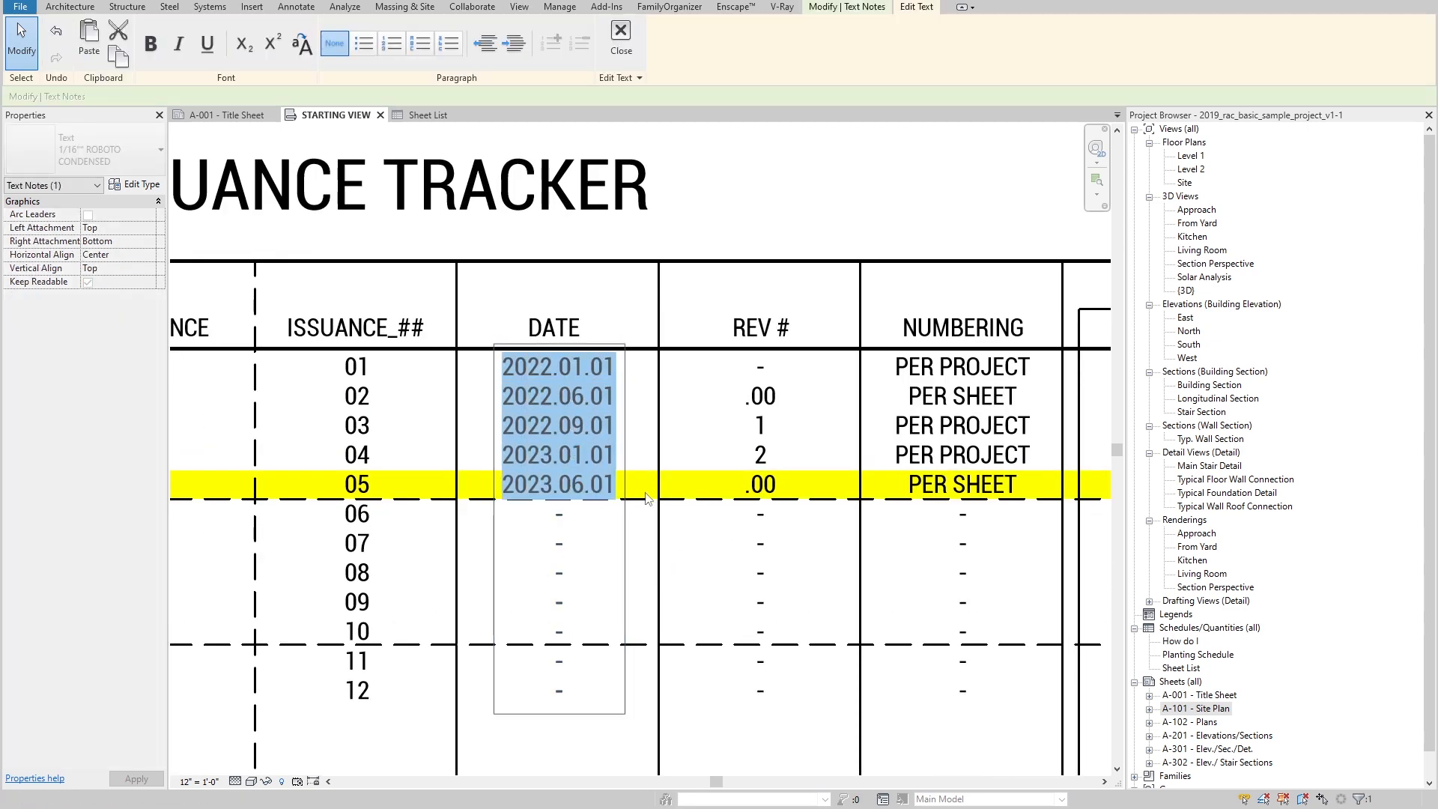
{"action": "left_click", "coordinate": [565, 543]}
{"action": "scroll", "coordinate": [520, 437], "scroll_direction": "down", "scroll_amount": 1}
{"action": "left_click", "coordinate": [700, 276]}
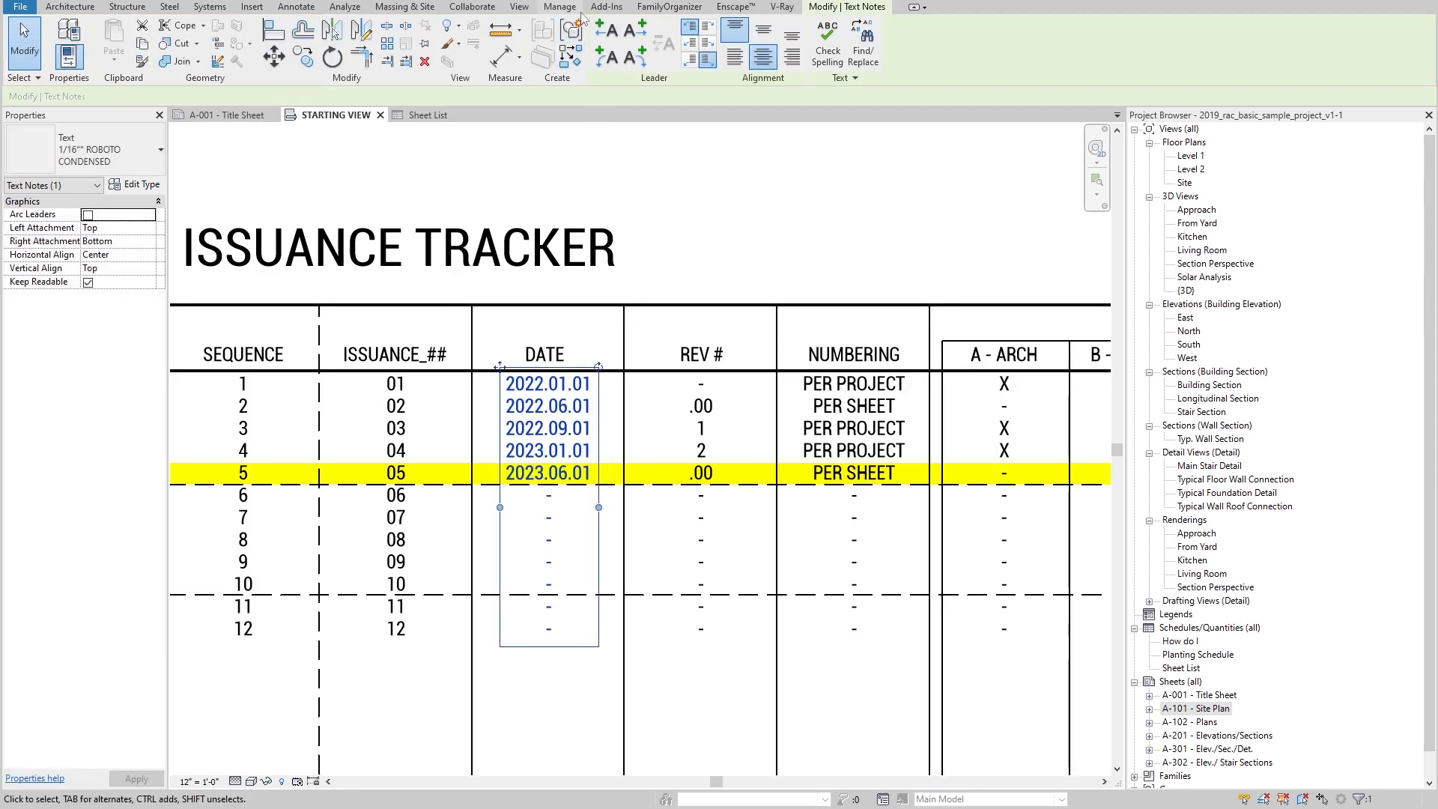
Step: Compare the tracker's dates with those in the Sheet Issues/Revisions settings and in the Sheet List's column headings
{"action": "left_click", "coordinate": [529, 7]}
{"action": "left_click", "coordinate": [964, 50]}
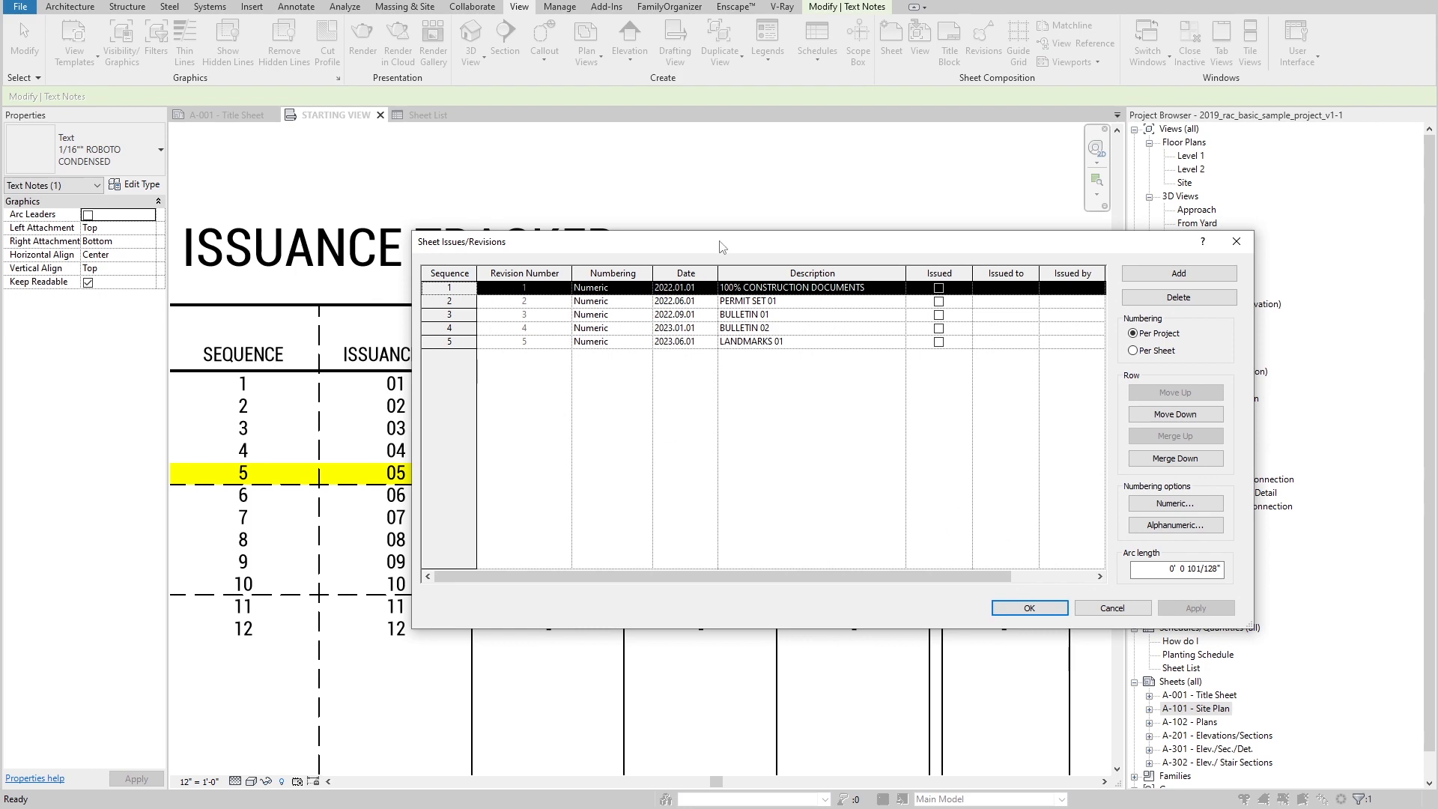
{"action": "left_click_drag", "start_coordinate": [722, 247], "coordinate": [828, 181]}
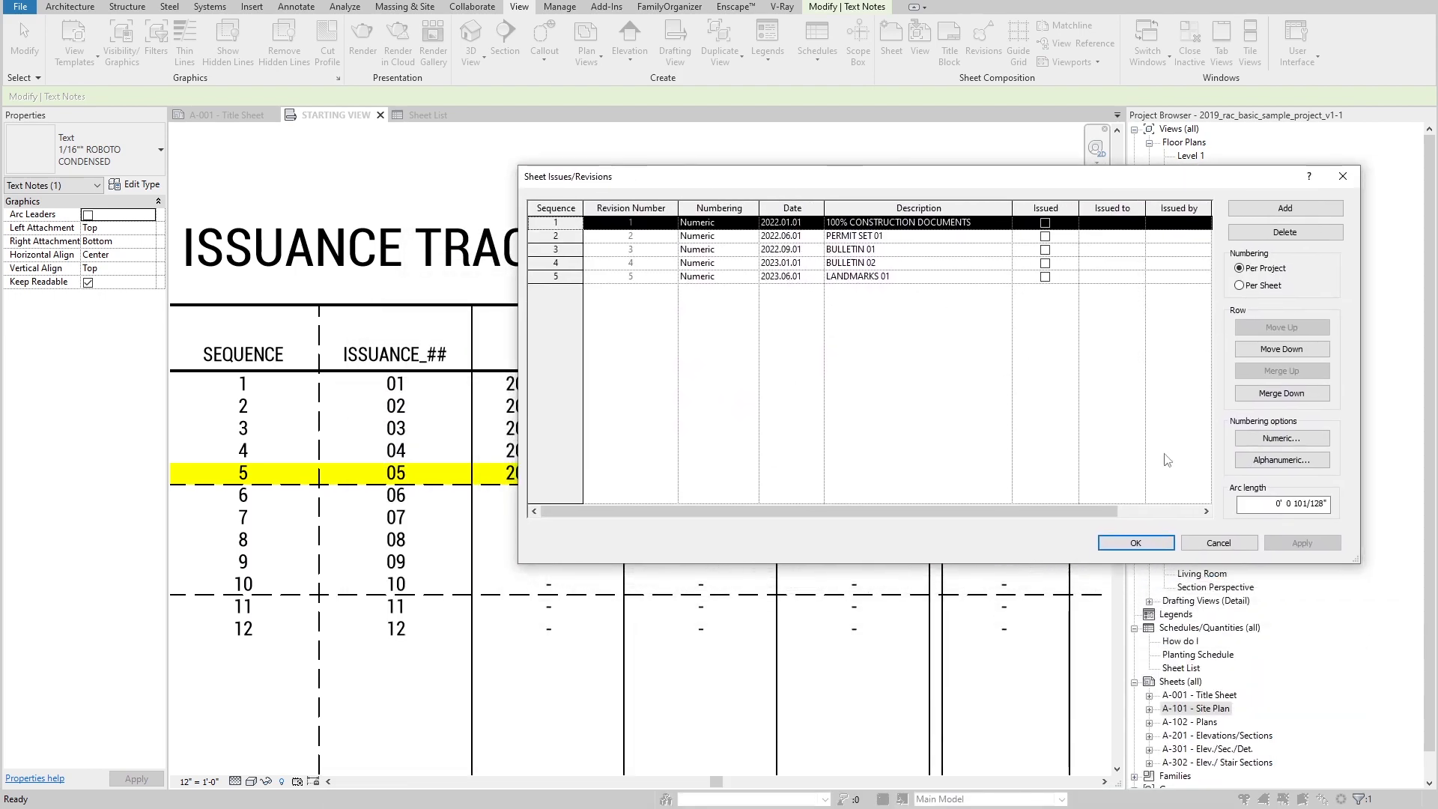
{"action": "left_click", "coordinate": [1219, 543]}
{"action": "left_click", "coordinate": [420, 115]}
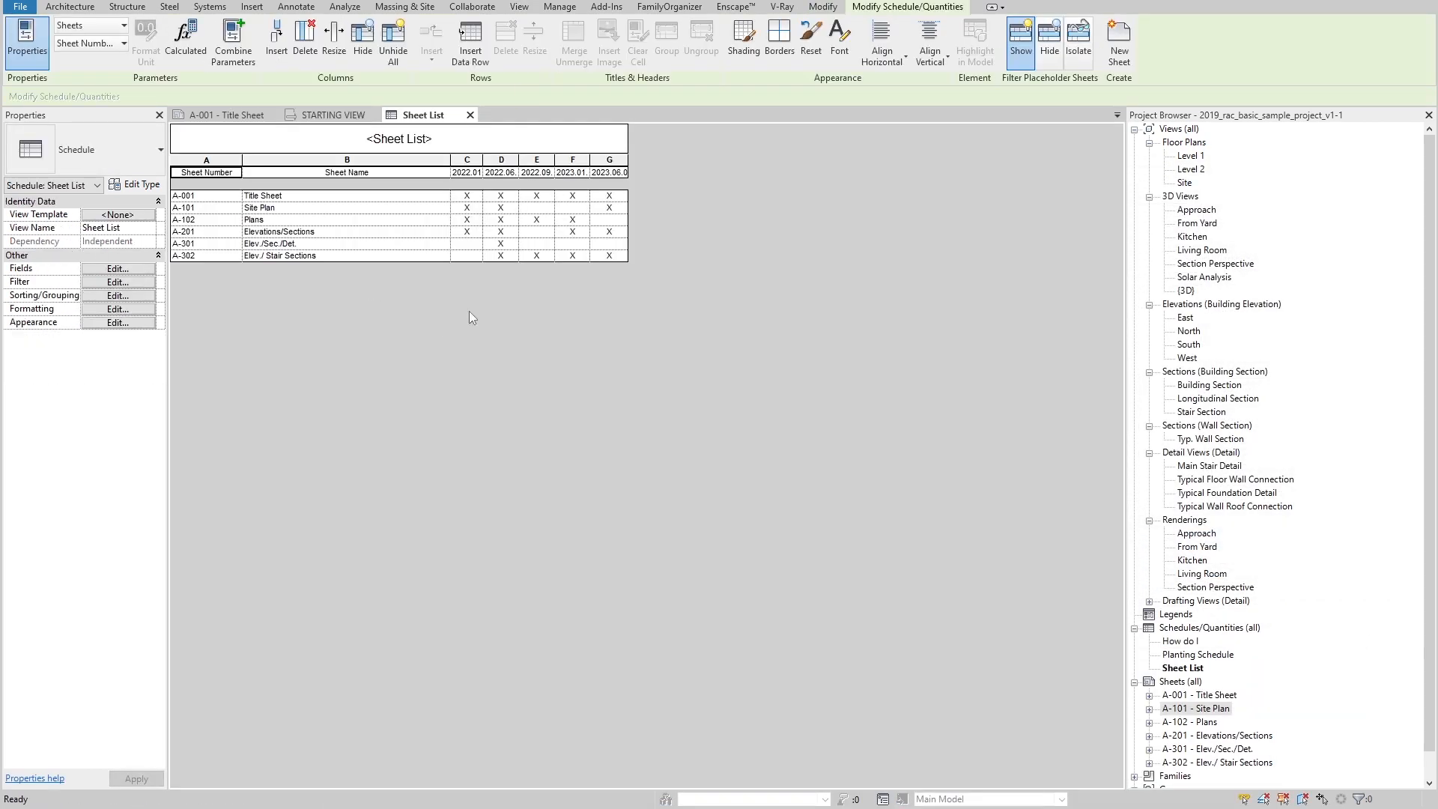
{"action": "left_click", "coordinate": [467, 173]}
{"action": "left_click", "coordinate": [333, 115]}
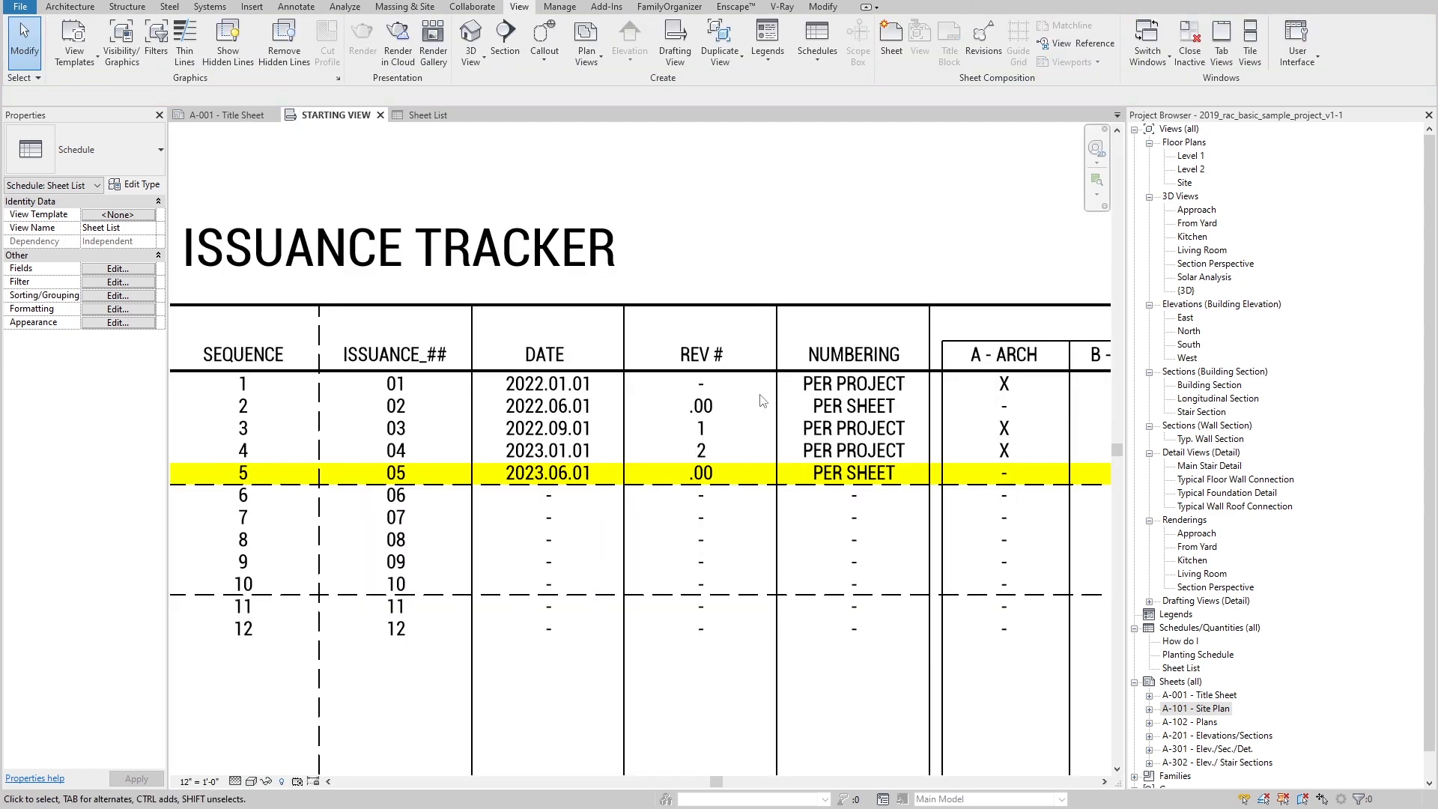
Step: Examine the REV # column and its PER PROJECT or PER SHEET entries in the NUMBERING column
{"action": "left_click", "coordinate": [713, 388]}
{"action": "scroll", "coordinate": [708, 393], "scroll_direction": "up", "scroll_amount": 1}
{"action": "scroll", "coordinate": [487, 358], "scroll_direction": "up", "scroll_amount": 1}
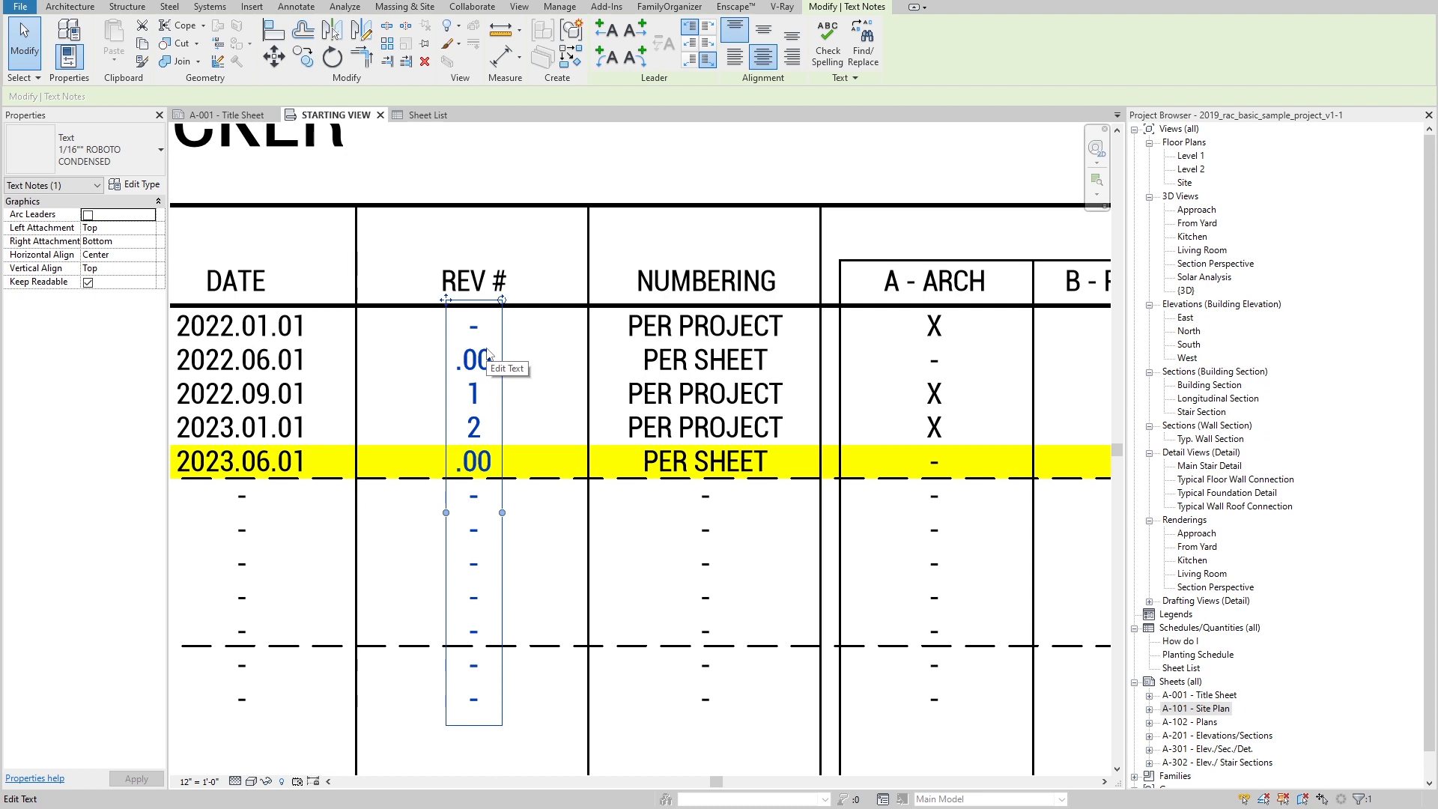
{"action": "left_click", "coordinate": [684, 346]}
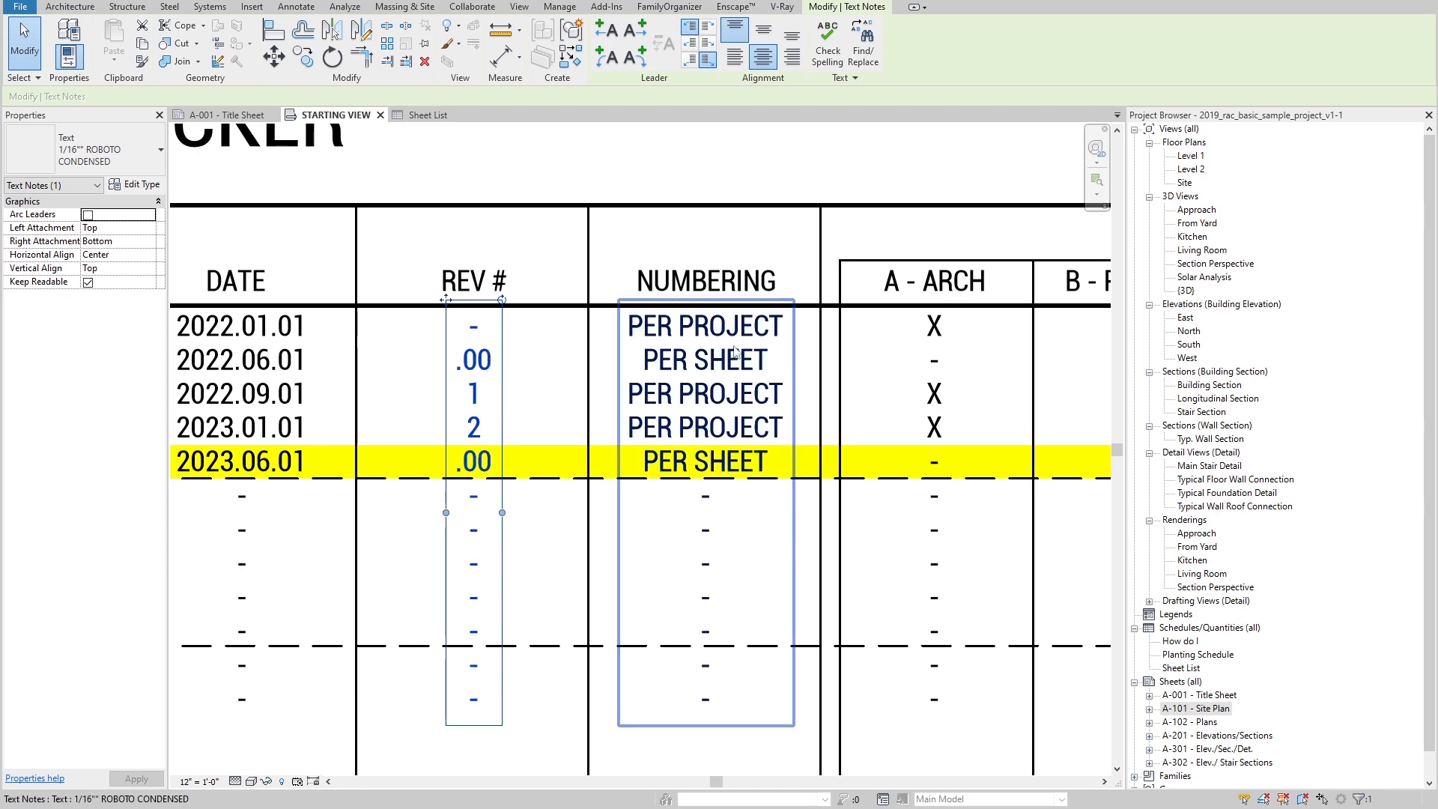
{"action": "left_click", "coordinate": [621, 321]}
{"action": "left_click_drag", "start_coordinate": [628, 324], "coordinate": [765, 468]}
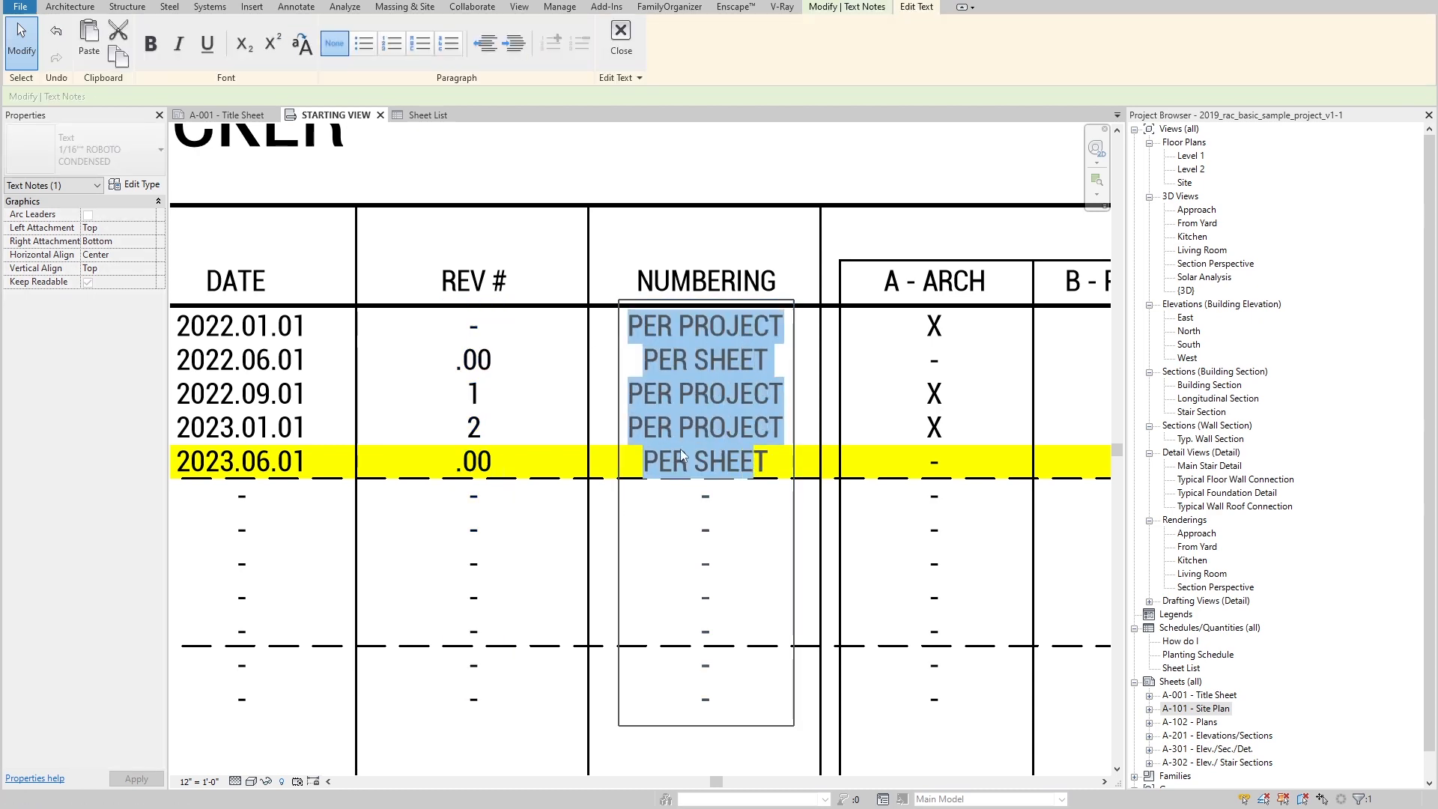
Step: Change the vertical line between the tracker's REV # and NUMBERING columns to the <Hidden> line style
{"action": "left_click", "coordinate": [589, 346]}
{"action": "left_click", "coordinate": [589, 352]}
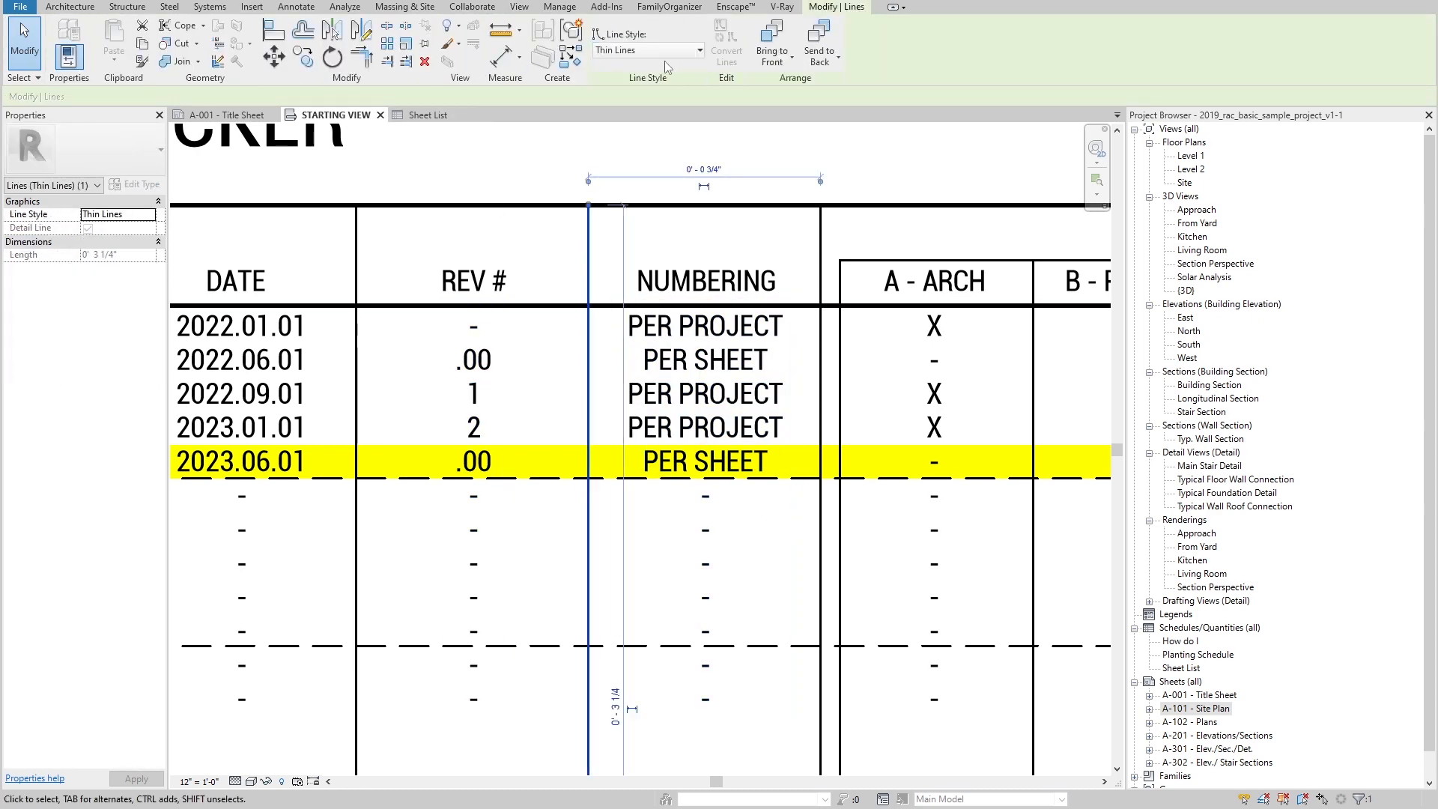
{"action": "left_click", "coordinate": [618, 49]}
{"action": "left_click", "coordinate": [652, 116]}
{"action": "scroll", "coordinate": [478, 322], "scroll_direction": "down", "scroll_amount": 2}
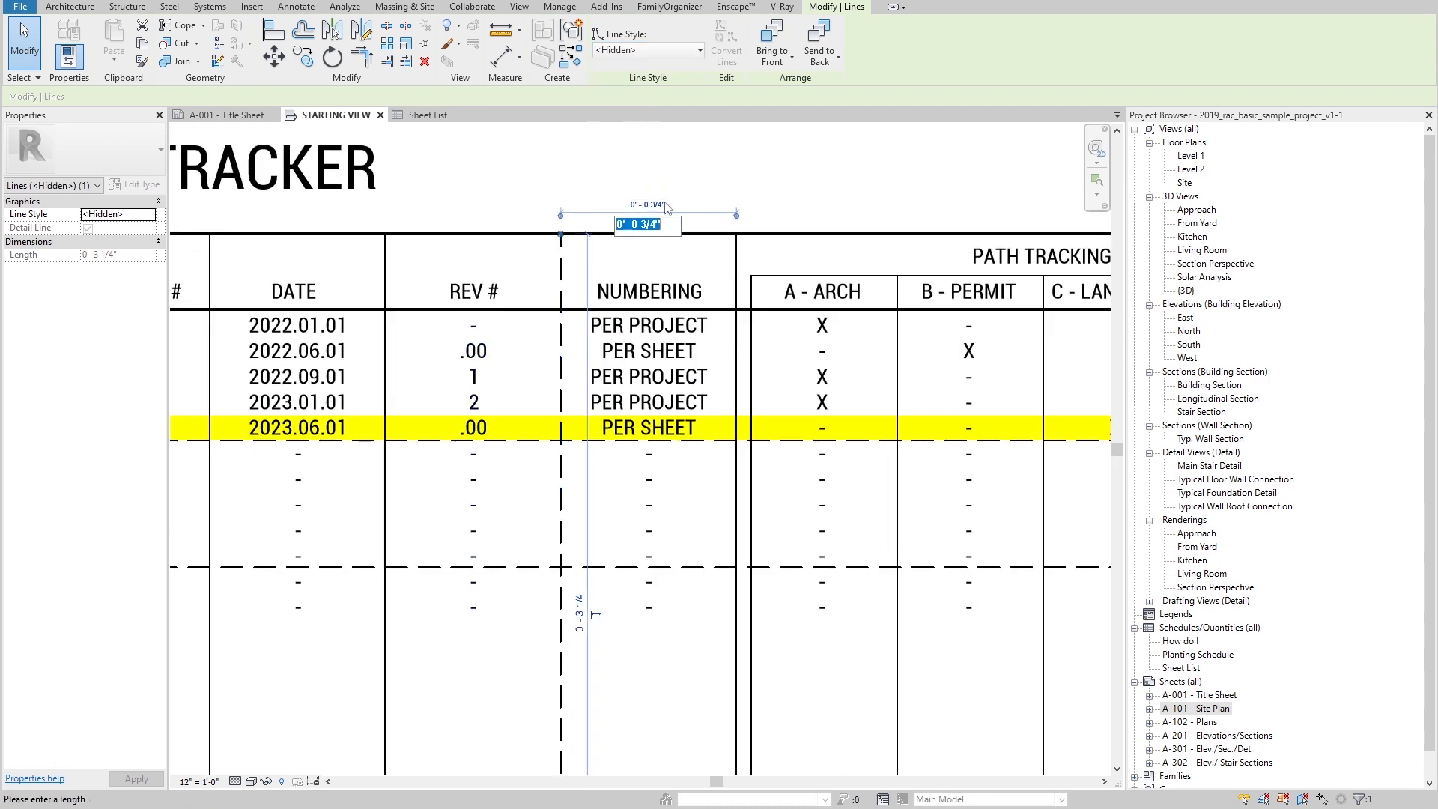
{"action": "left_click", "coordinate": [482, 273]}
{"action": "scroll", "coordinate": [482, 274], "scroll_direction": "down", "scroll_amount": 2}
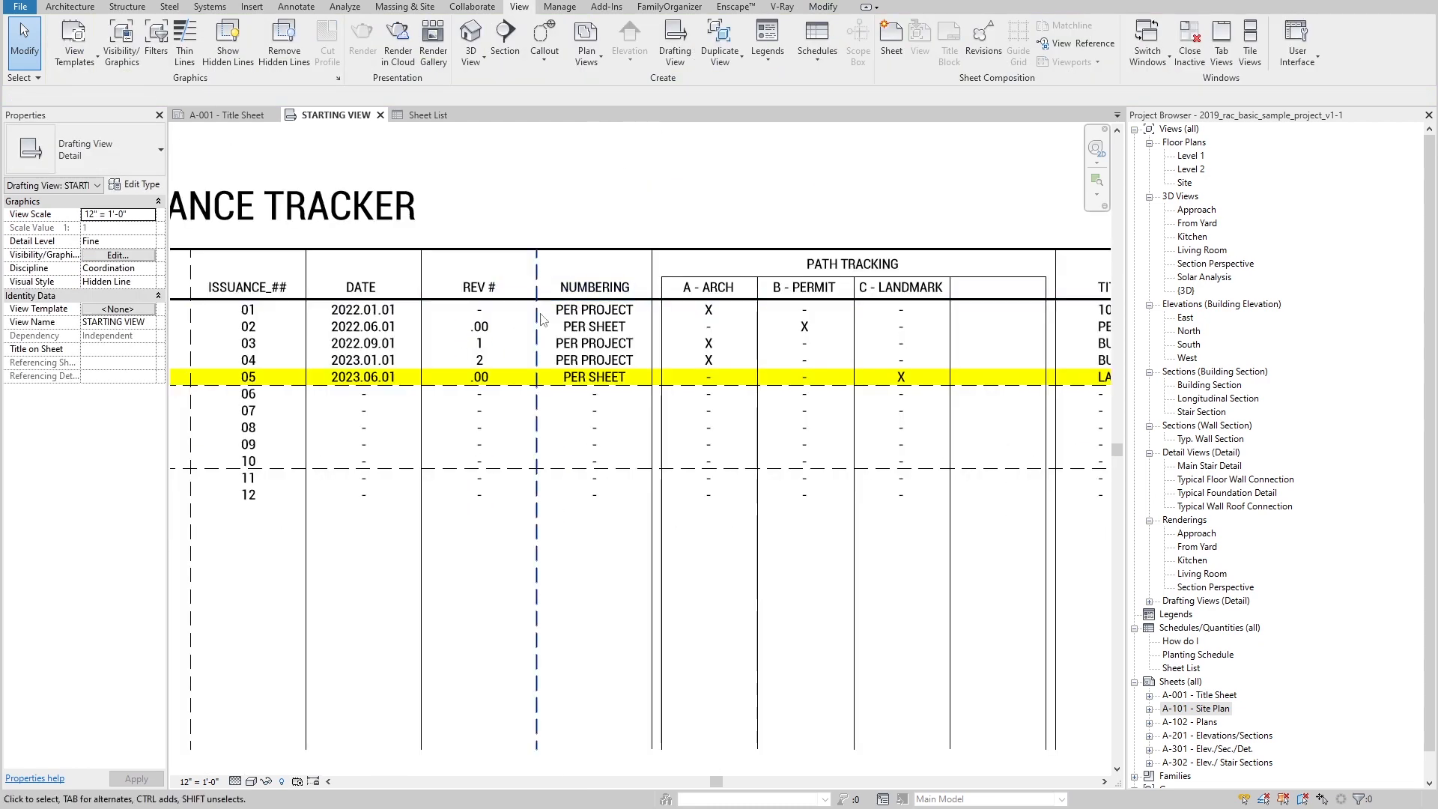
Step: Examine the NUMBERING entries and the A - ARCH, B - PERMIT and C - LANDMARK headings under PATH TRACKING
{"action": "scroll", "coordinate": [514, 349], "scroll_direction": "up", "scroll_amount": 2}
{"action": "left_click", "coordinate": [594, 335]}
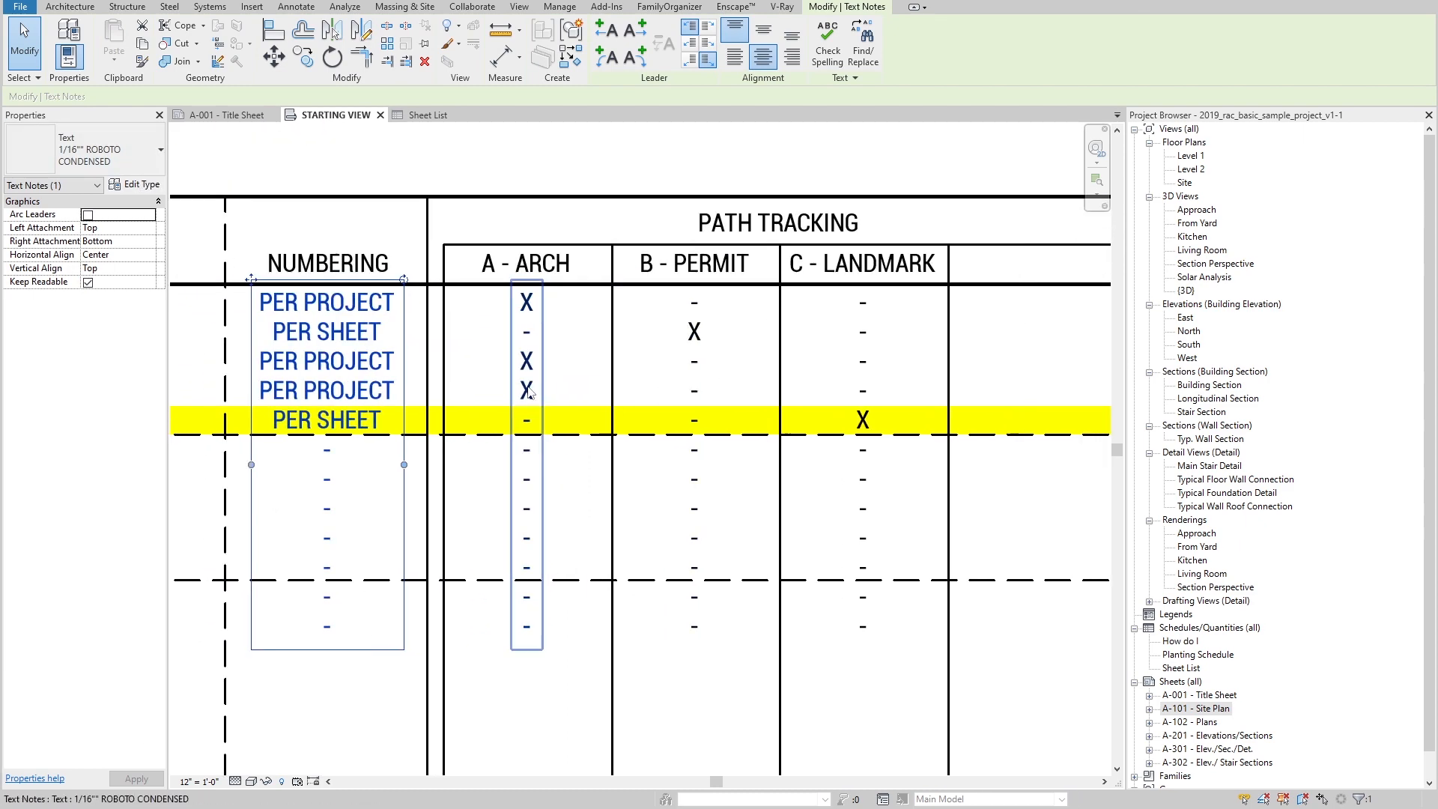
{"action": "middle_click_drag", "start_coordinate": [812, 362], "coordinate": [490, 371]}
{"action": "left_click", "coordinate": [464, 180]}
{"action": "scroll", "coordinate": [452, 341], "scroll_direction": "down", "scroll_amount": 3}
{"action": "scroll", "coordinate": [513, 336], "scroll_direction": "up", "scroll_amount": 2}
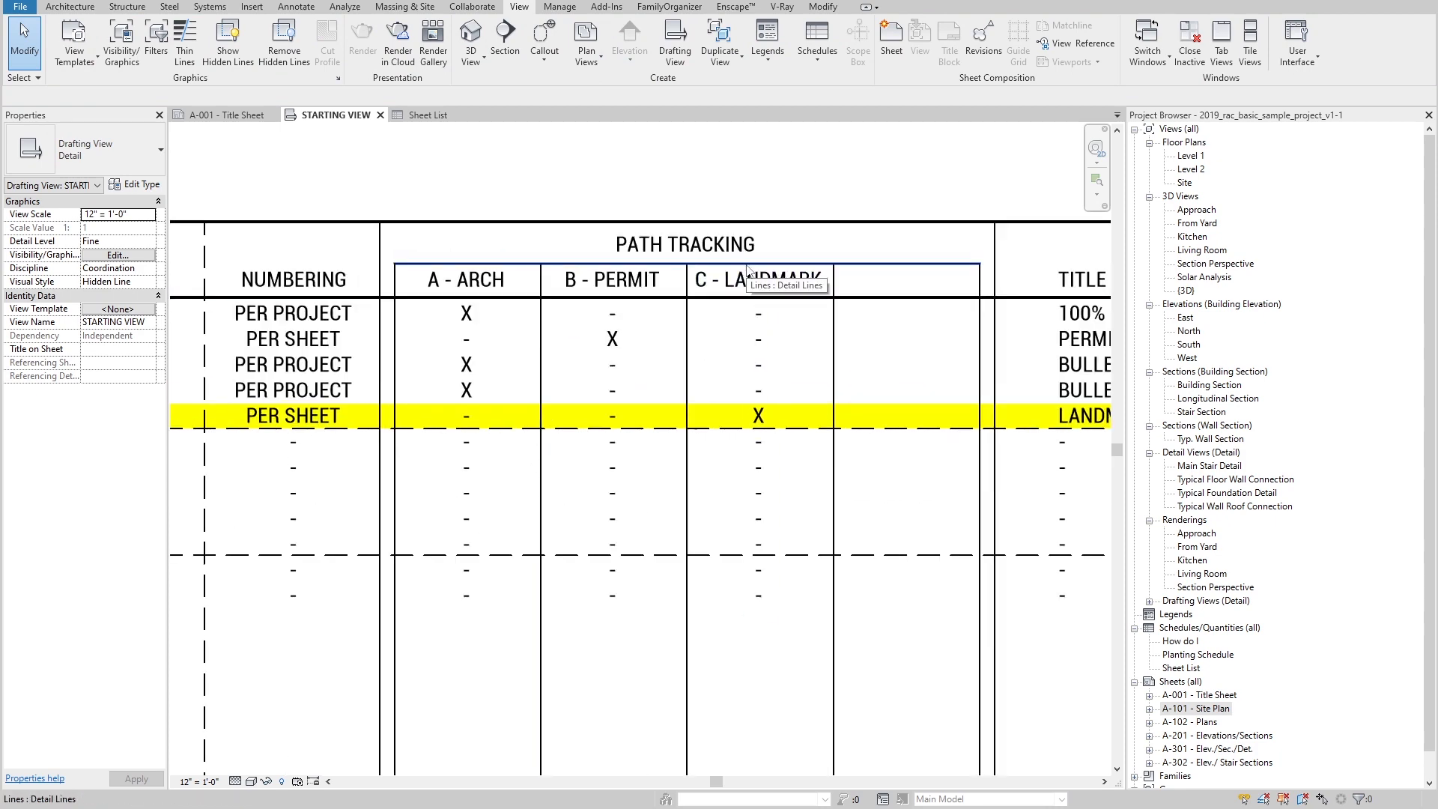
{"action": "left_click", "coordinate": [630, 245]}
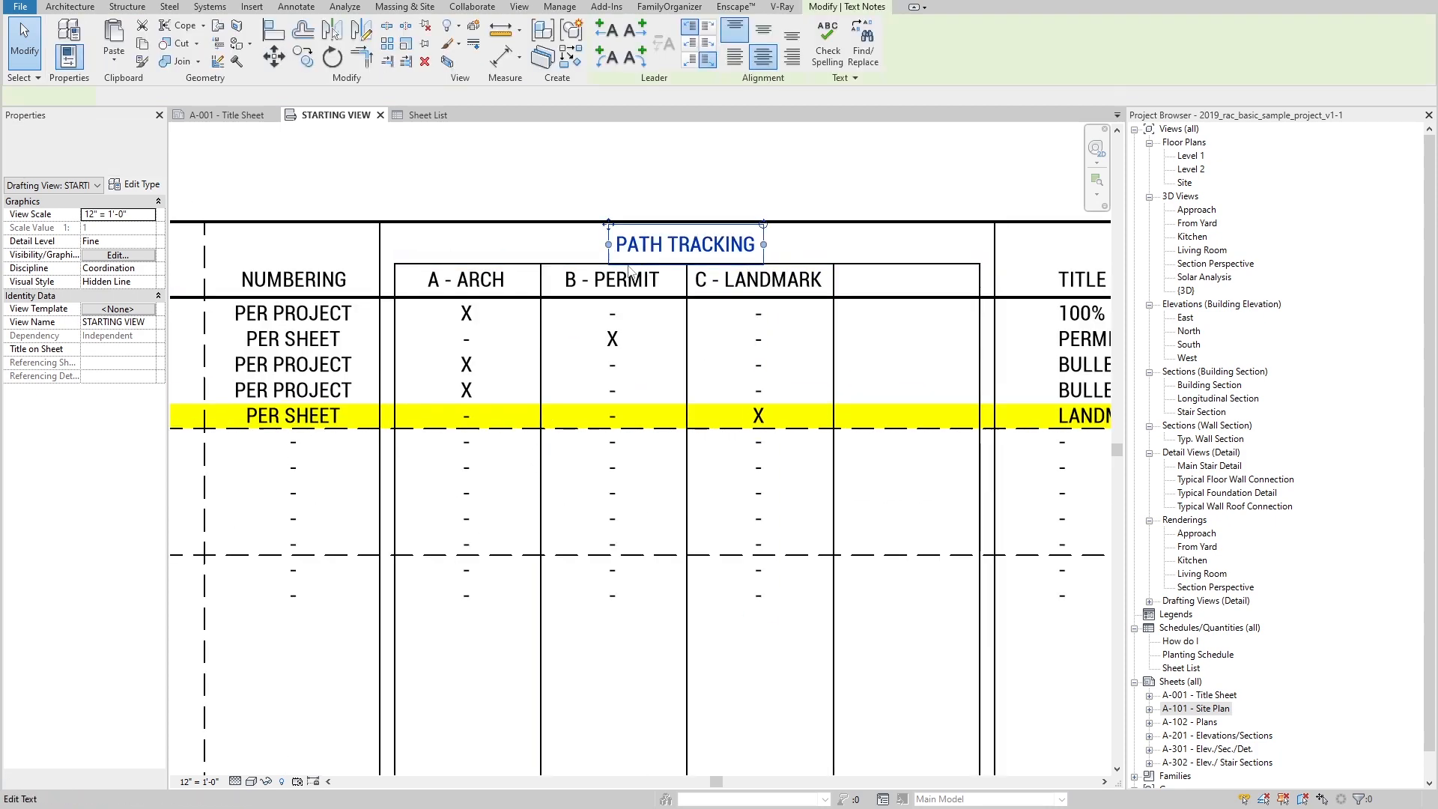
{"action": "left_click", "coordinate": [444, 288]}
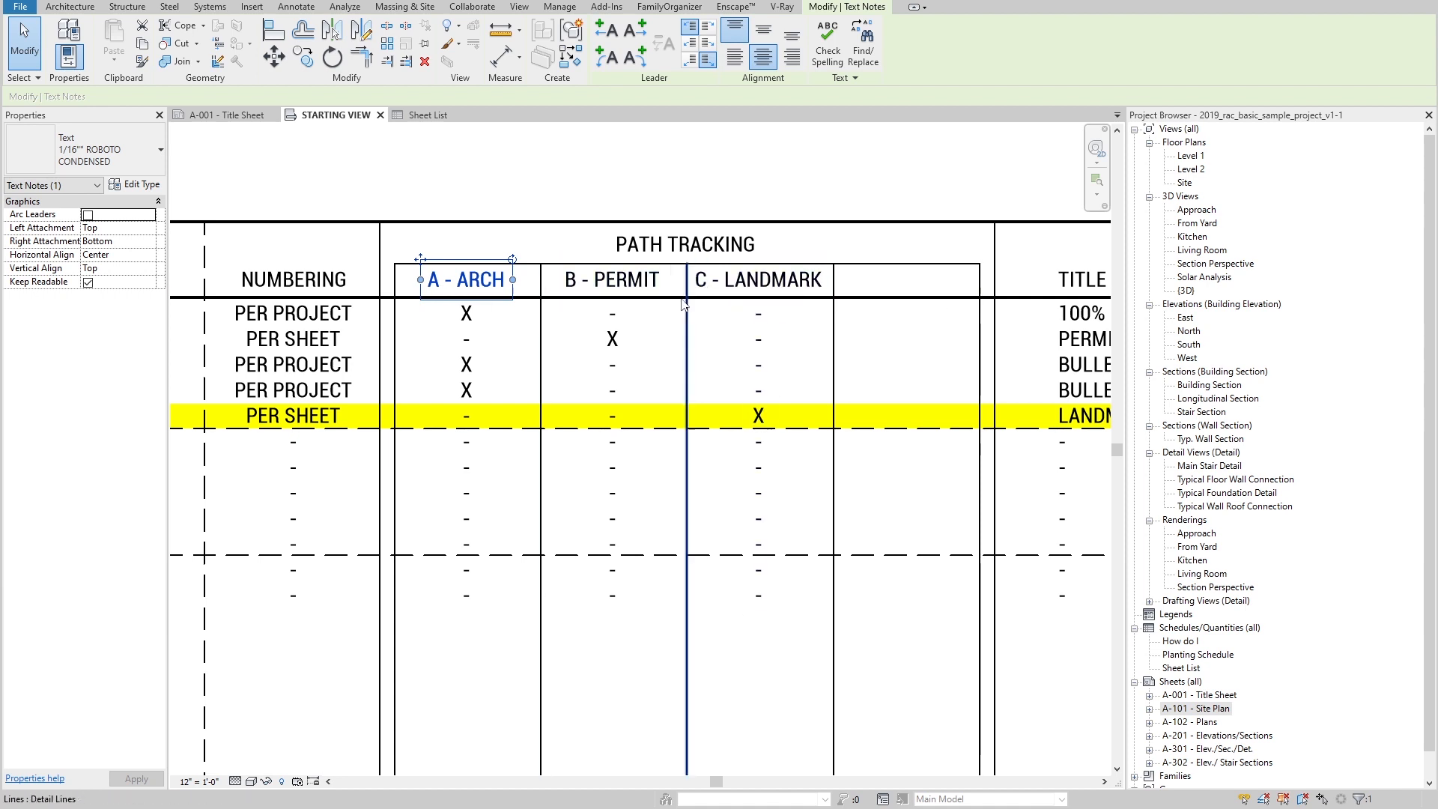
{"action": "double_click", "coordinate": [469, 281]}
{"action": "left_click", "coordinate": [427, 328]}
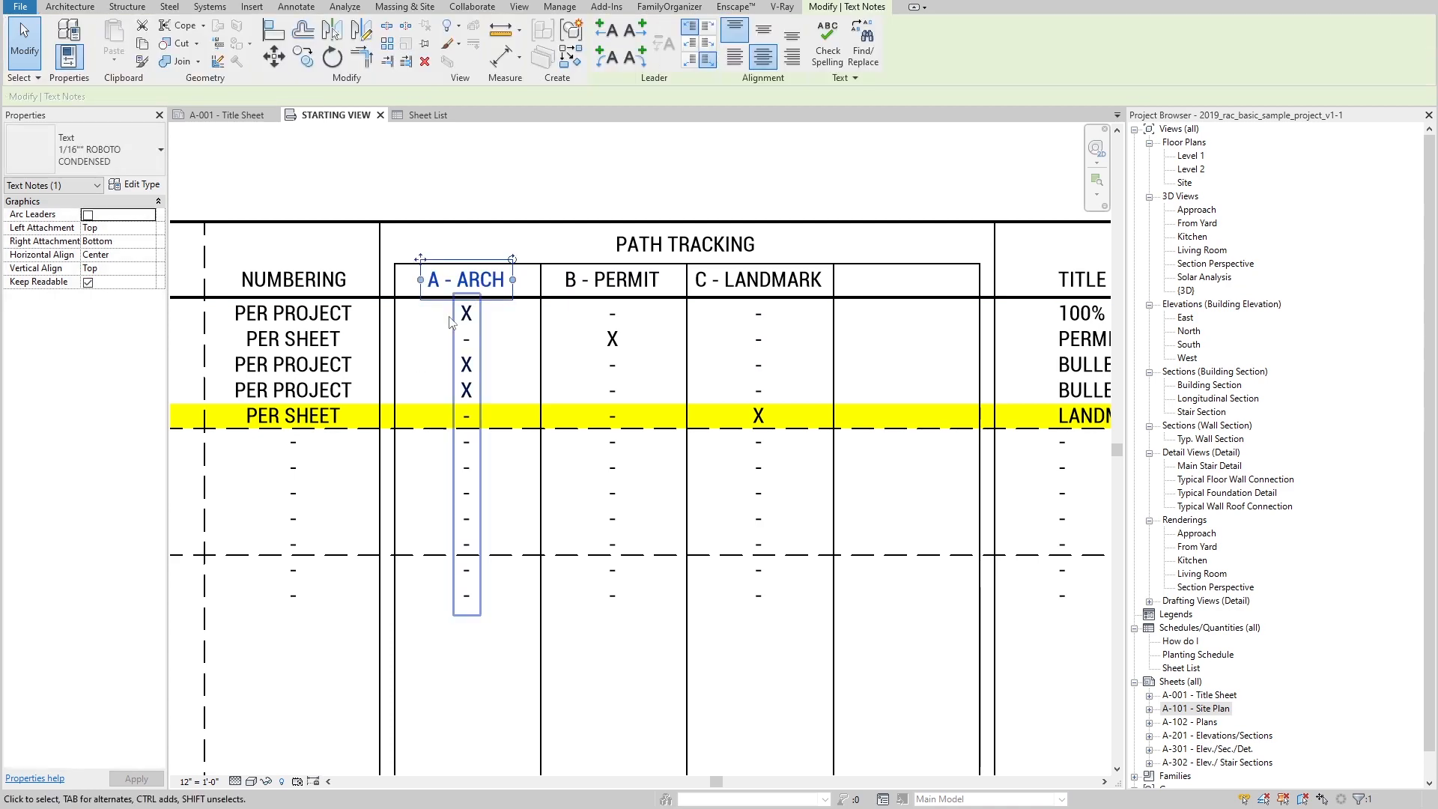
Step: Compare the X marks under A - ARCH and B - PERMIT with the issuance names in the TITLE / PURPOSE / NAME column
{"action": "scroll", "coordinate": [745, 331], "scroll_direction": "down", "scroll_amount": 5}
{"action": "middle_click_drag", "start_coordinate": [803, 335], "coordinate": [664, 346]}
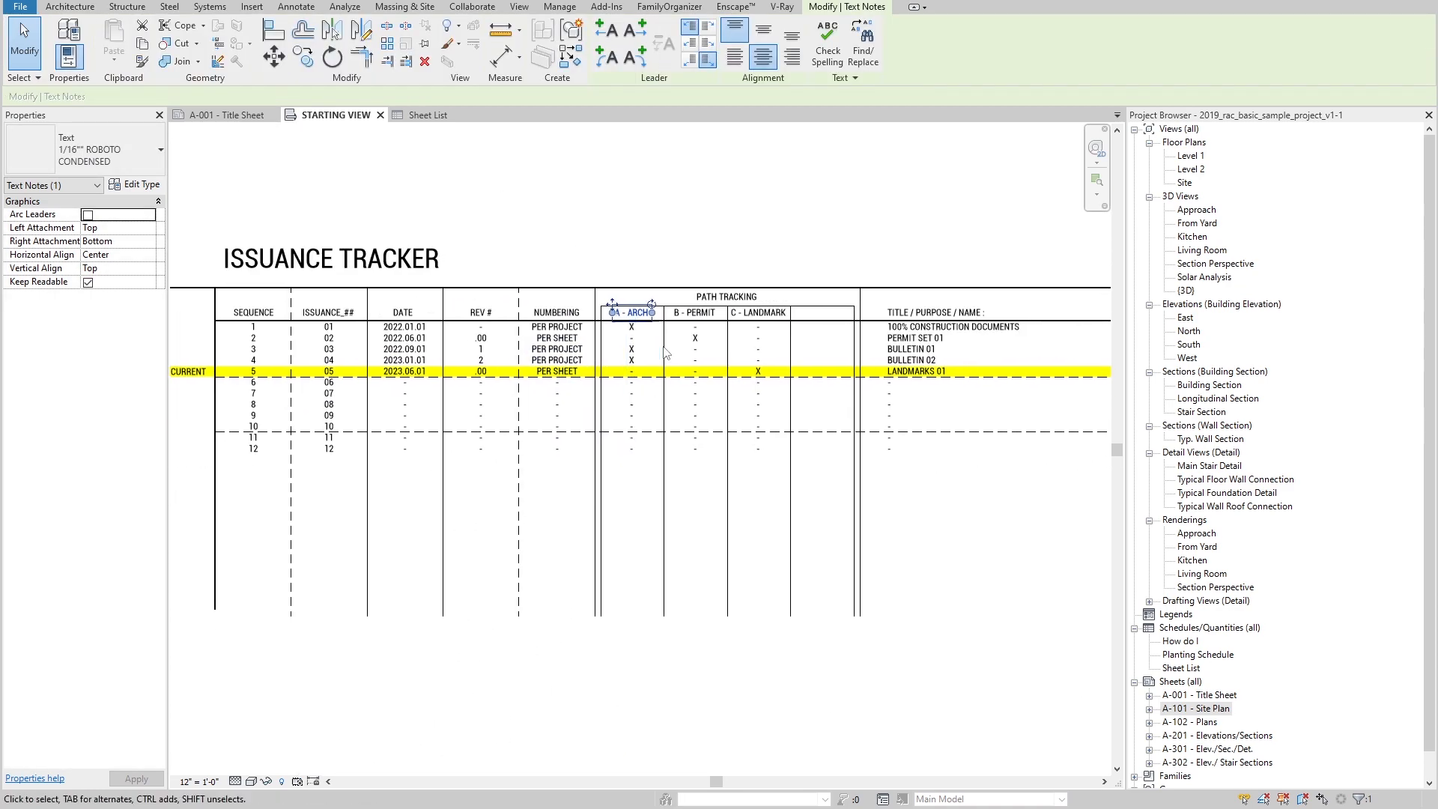
{"action": "scroll", "coordinate": [869, 341], "scroll_direction": "up", "scroll_amount": 1}
{"action": "left_click", "coordinate": [895, 339]}
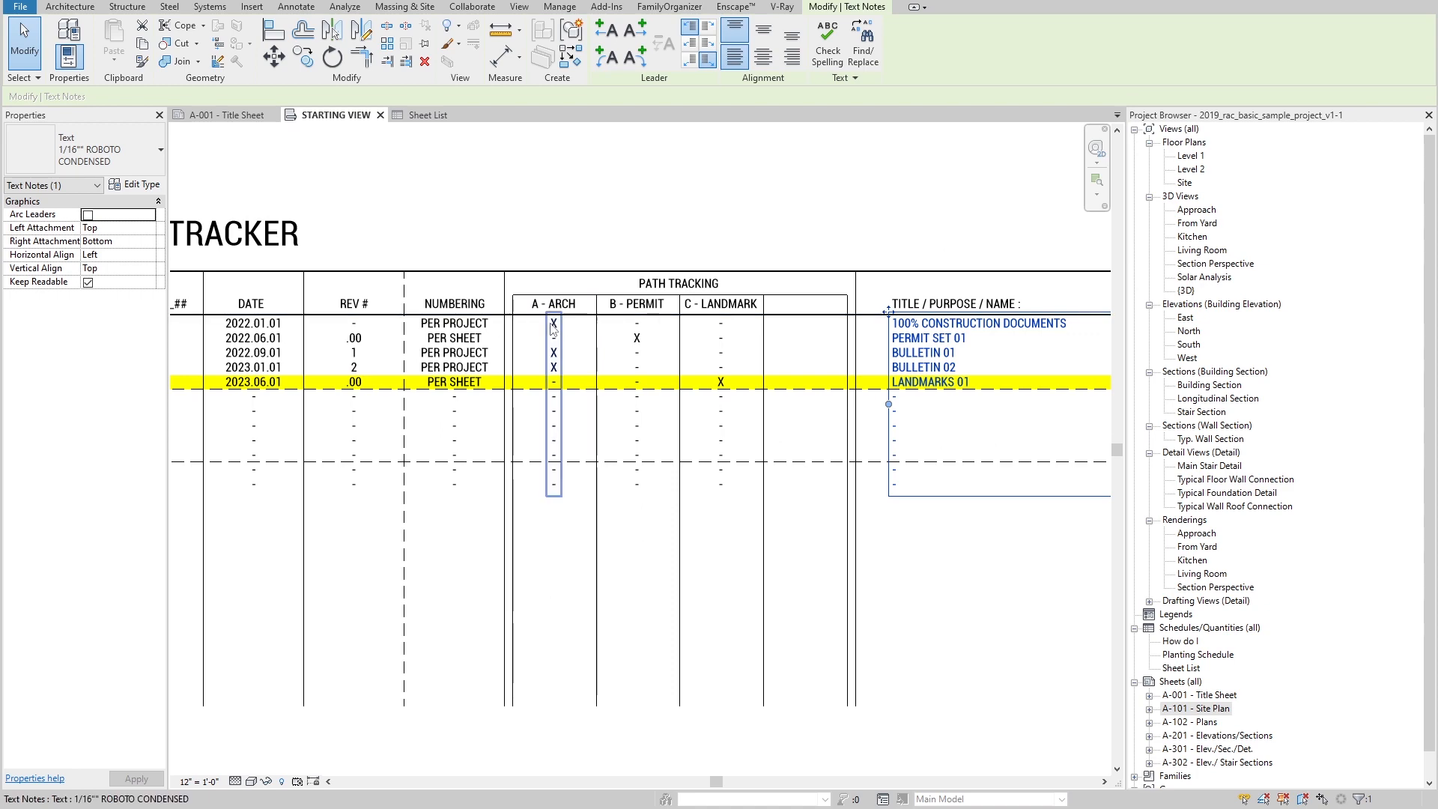
{"action": "left_click", "coordinate": [562, 366]}
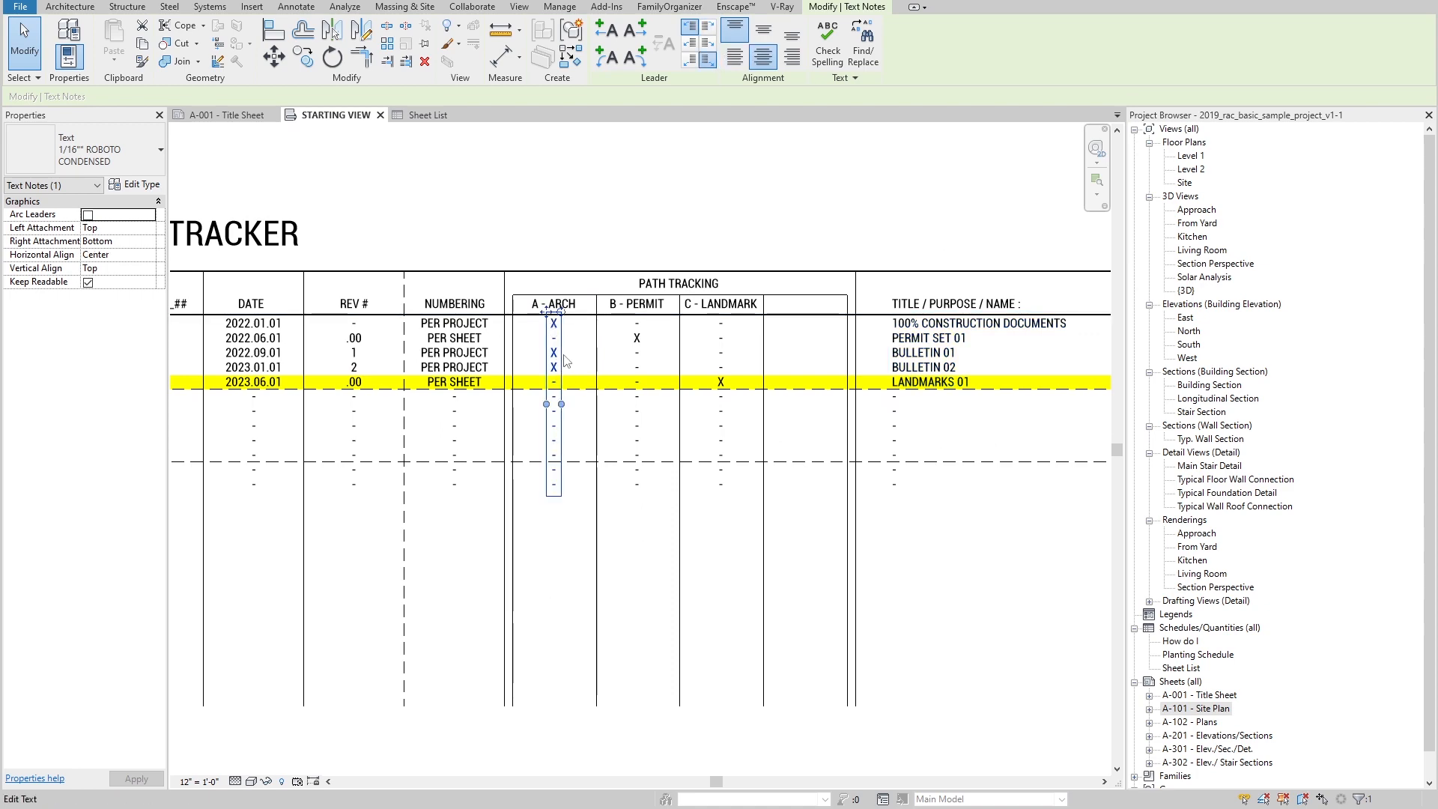
{"action": "left_click", "coordinate": [634, 349]}
{"action": "scroll", "coordinate": [637, 351], "scroll_direction": "up", "scroll_amount": 2}
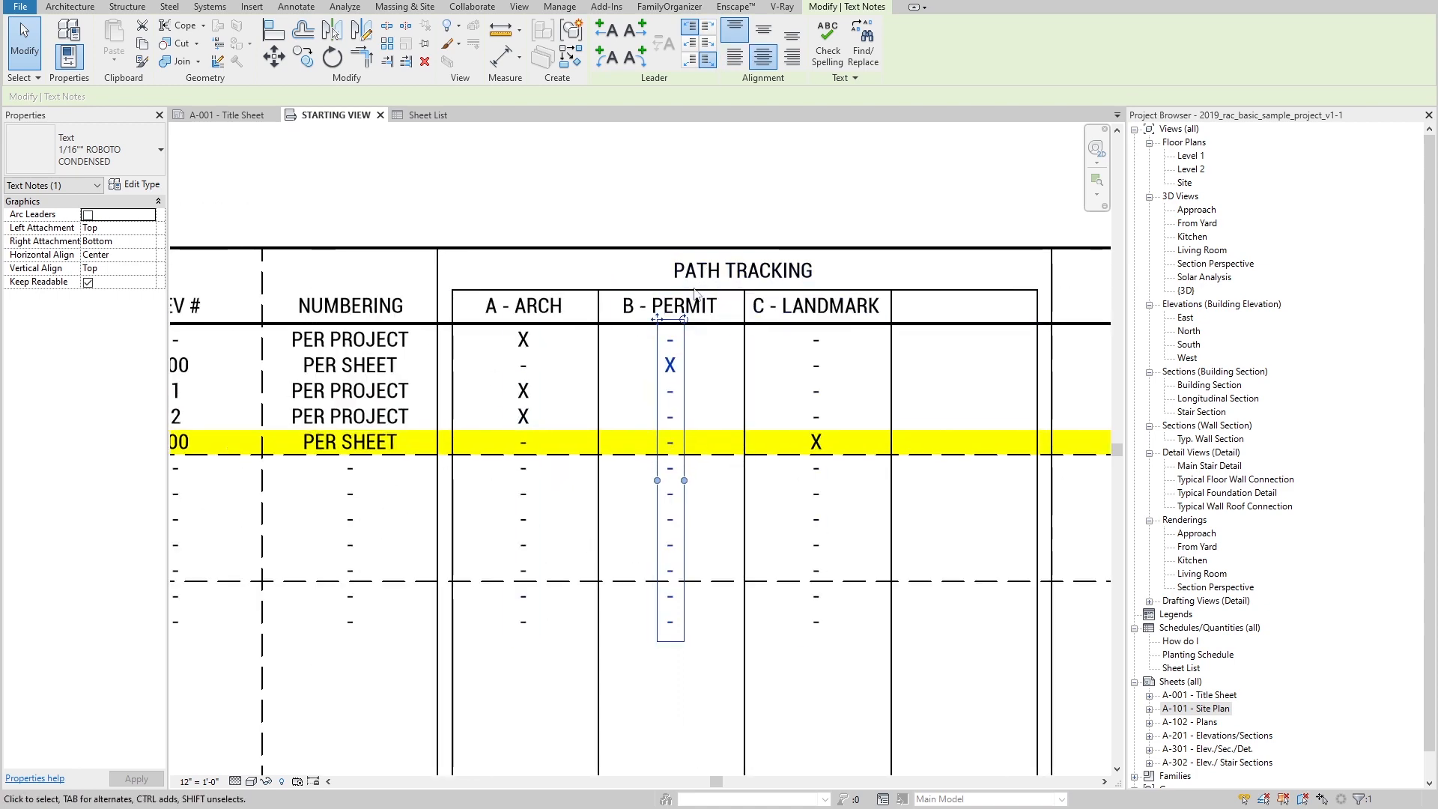
Step: Try marking sequence 2 with an X in the A - ARCH column, and undo the change
{"action": "scroll", "coordinate": [660, 353], "scroll_direction": "up", "scroll_amount": 1}
{"action": "double_click", "coordinate": [442, 386]}
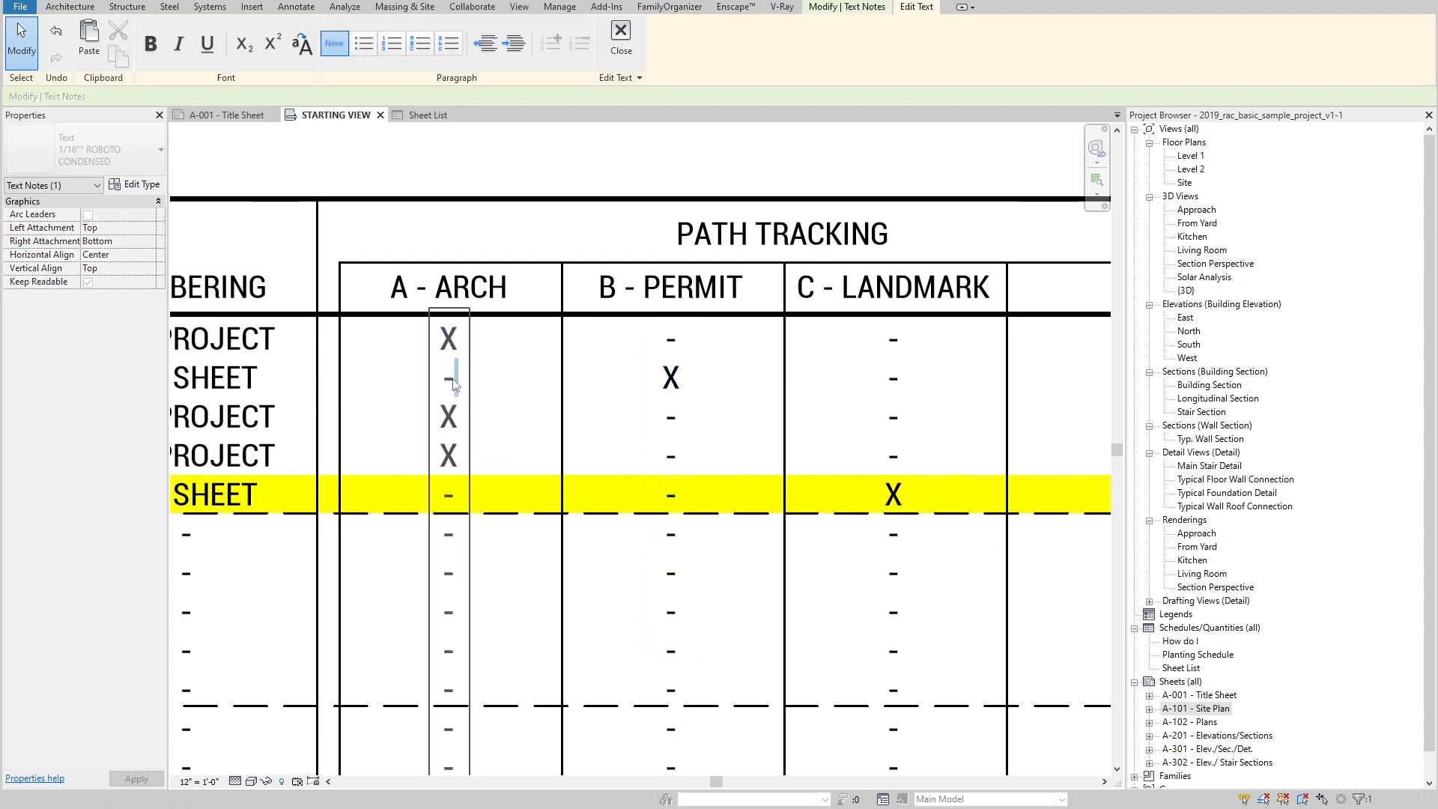
{"action": "double_click", "coordinate": [448, 386]}
{"action": "type", "text": "X"}
{"action": "left_click", "coordinate": [555, 447]}
{"action": "scroll", "coordinate": [491, 370], "scroll_direction": "down", "scroll_amount": 1}
{"action": "left_click", "coordinate": [496, 377]}
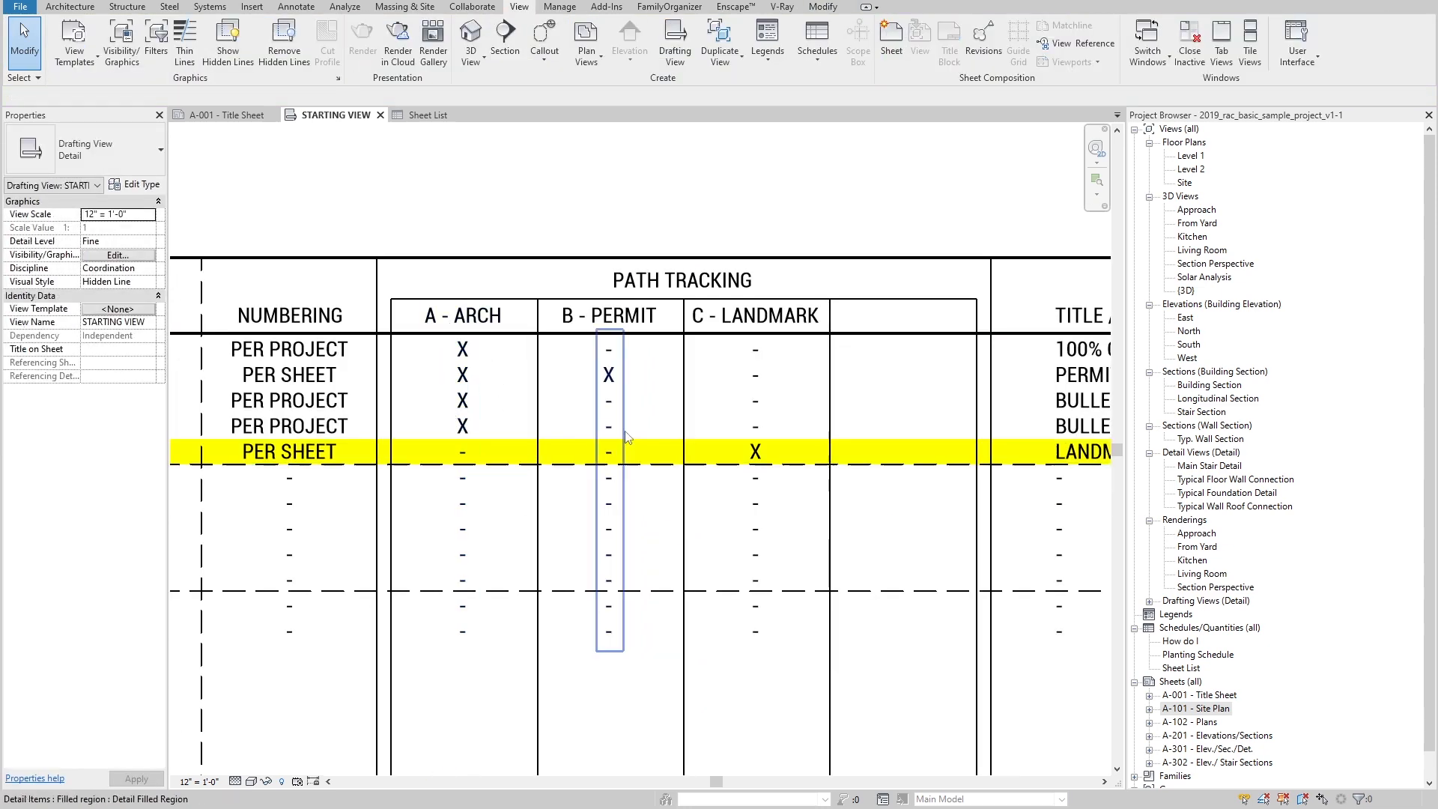
{"action": "key", "text": "ctrl+z"}
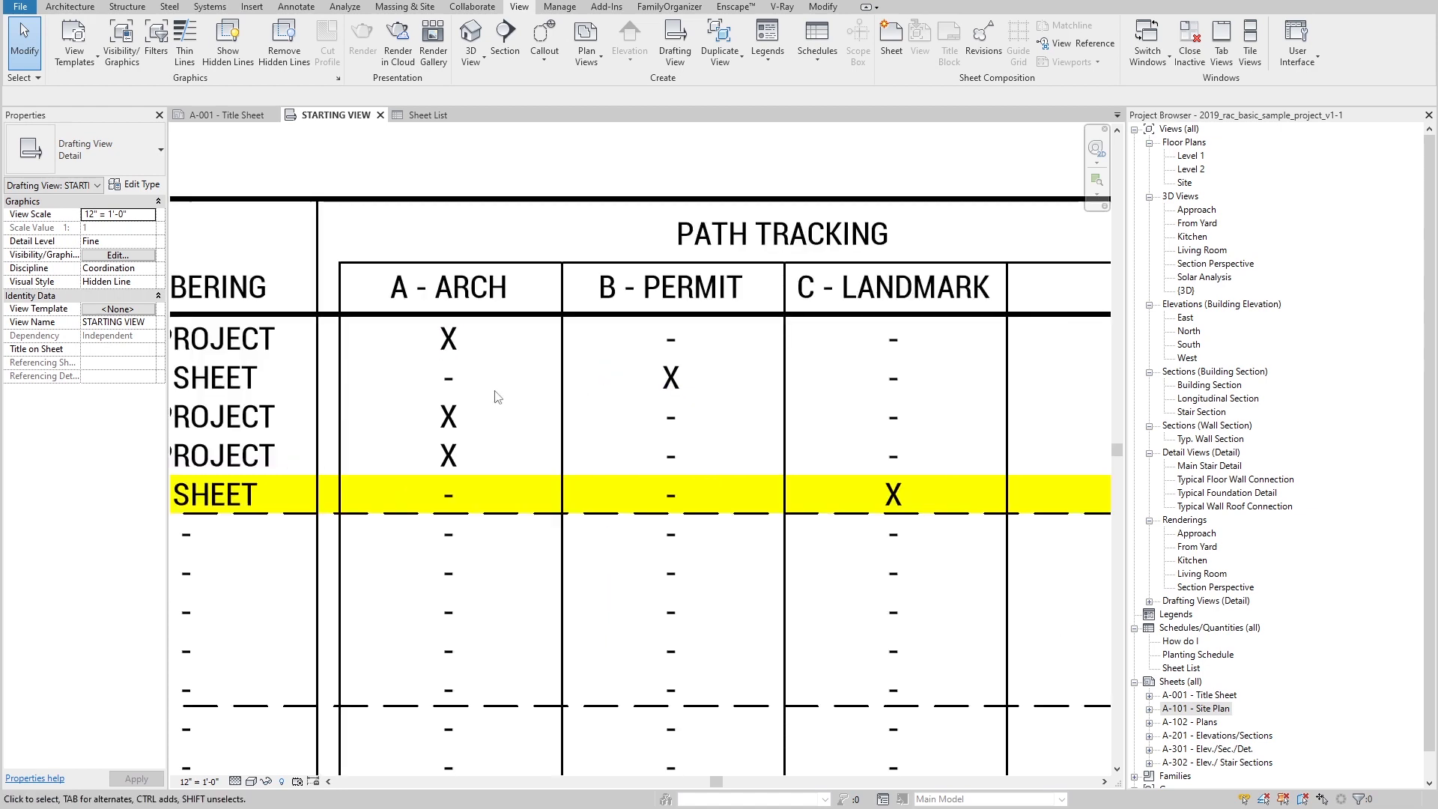
Step: Examine the text columns under A - ARCH, B - PERMIT and C - LANDMARK alongside the tracker's issuance titles
{"action": "scroll", "coordinate": [443, 377], "scroll_direction": "down", "scroll_amount": 1}
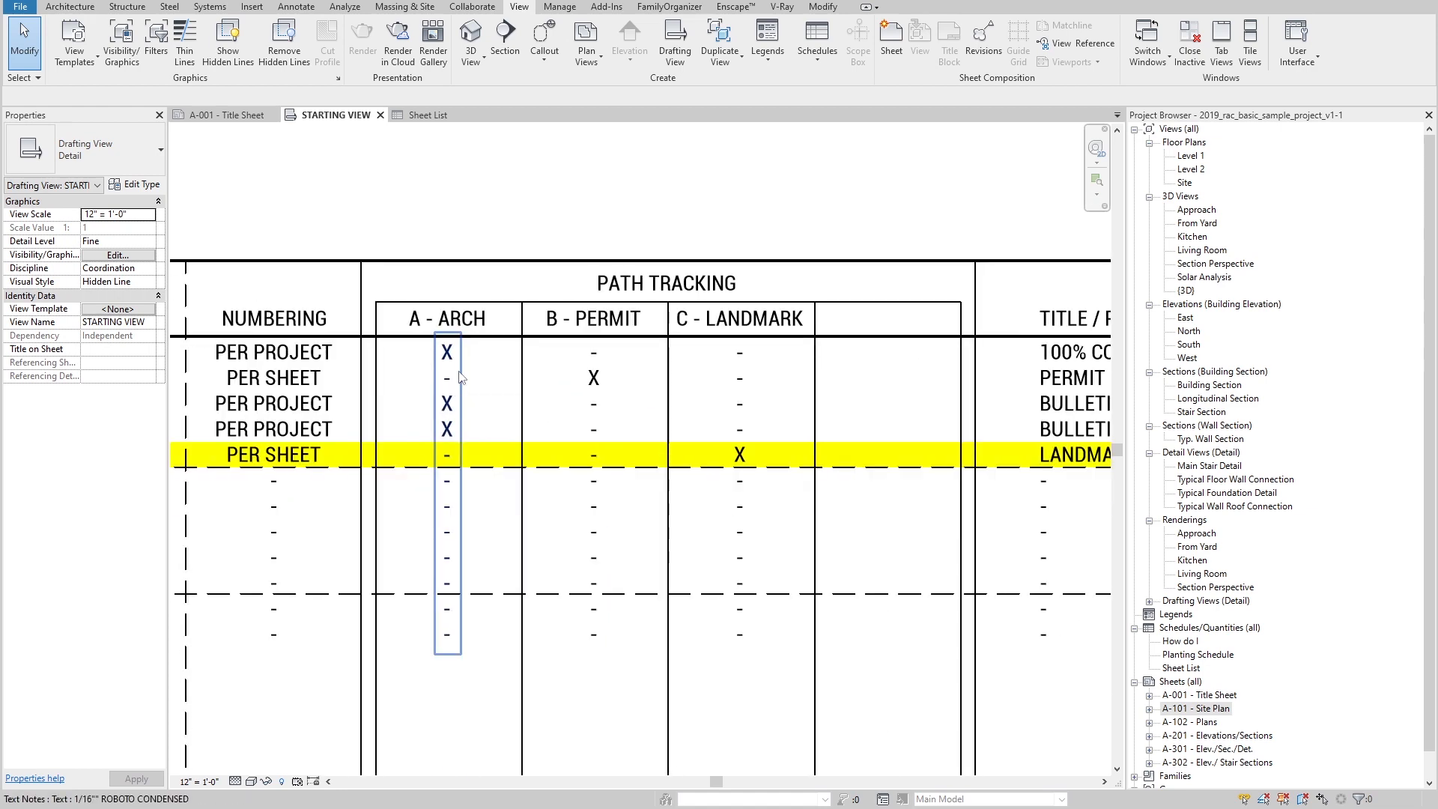
{"action": "left_click", "coordinate": [562, 337]}
{"action": "left_click", "coordinate": [742, 387]}
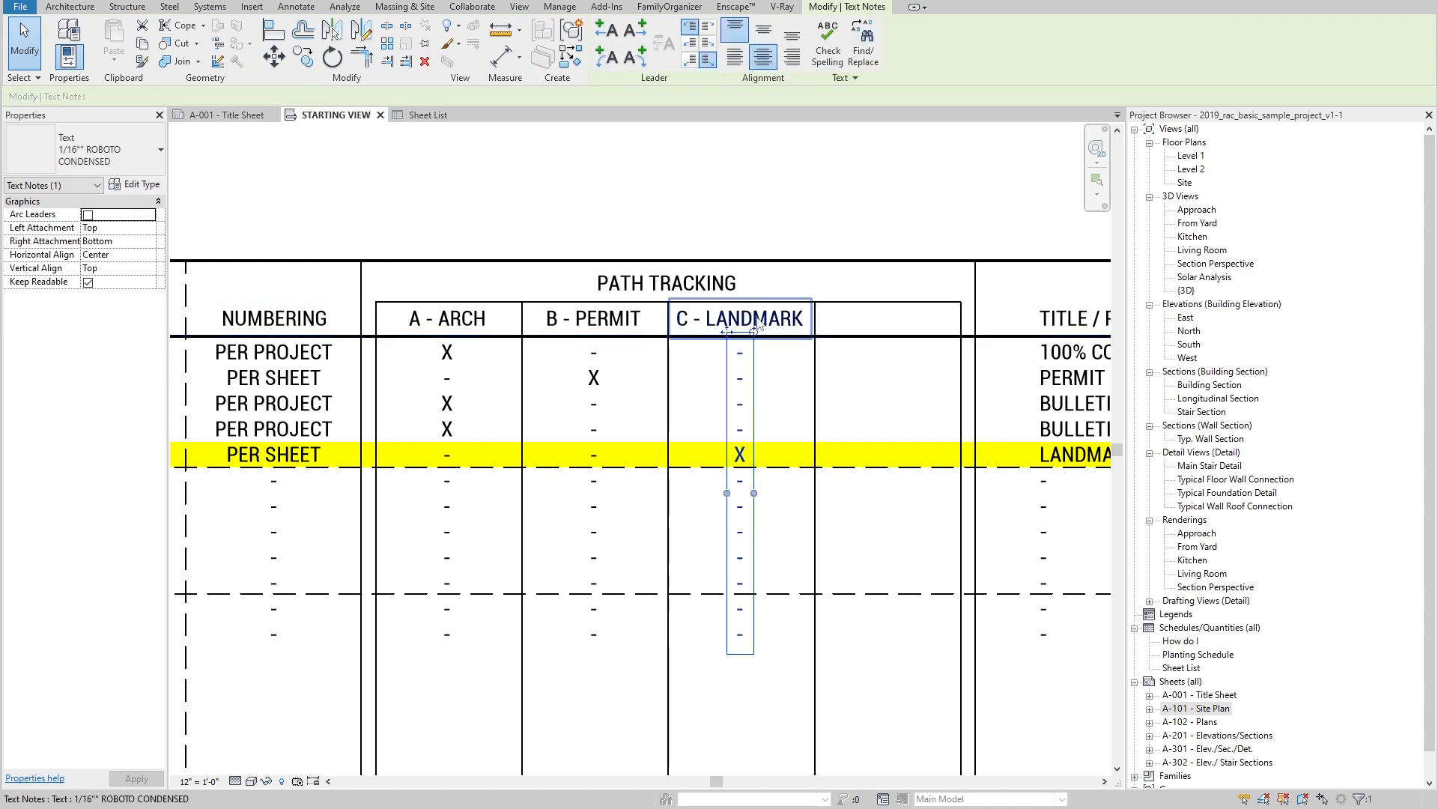
{"action": "scroll", "coordinate": [744, 389], "scroll_direction": "down", "scroll_amount": 1}
{"action": "left_click", "coordinate": [622, 372]}
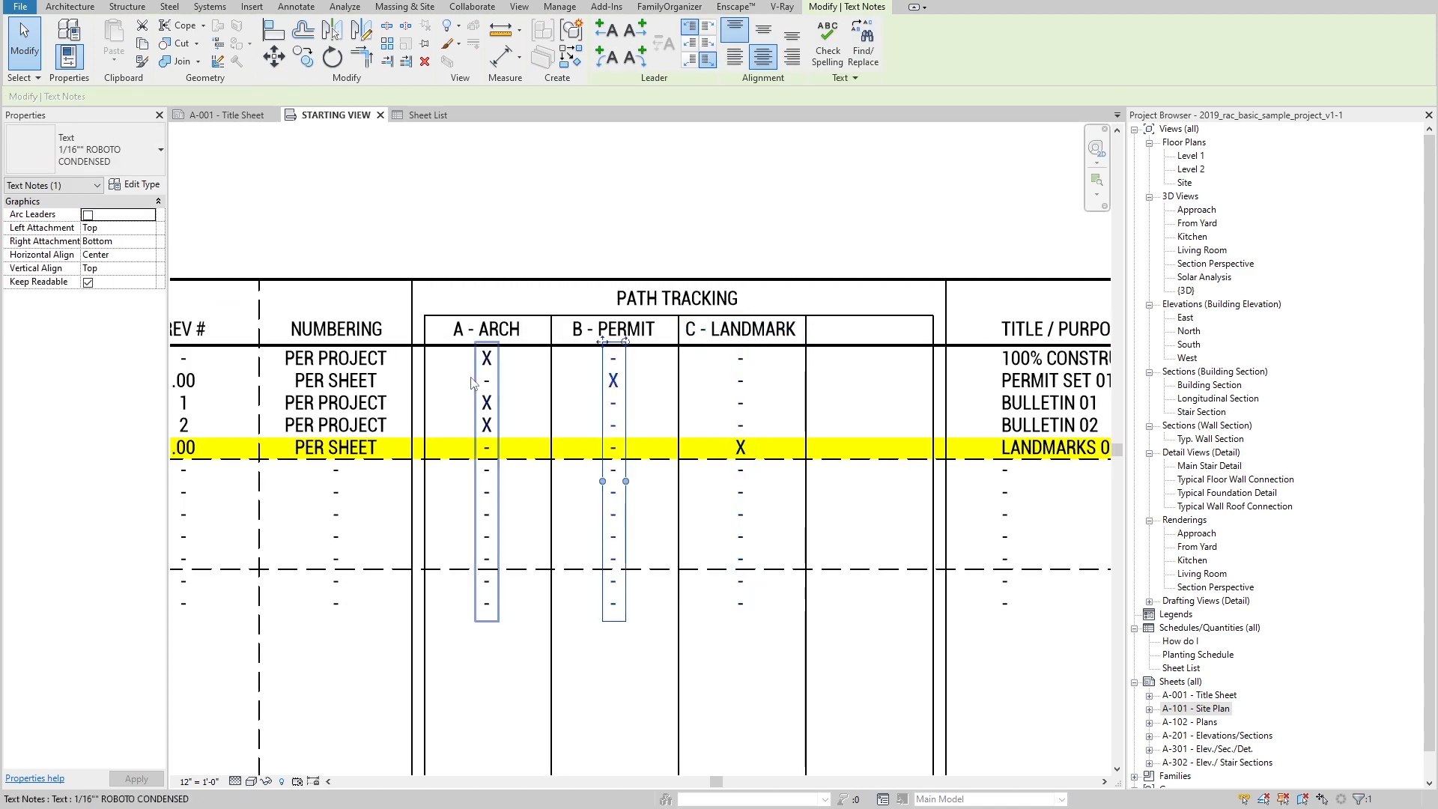
{"action": "left_click", "coordinate": [490, 363]}
{"action": "scroll", "coordinate": [486, 274], "scroll_direction": "down", "scroll_amount": 1}
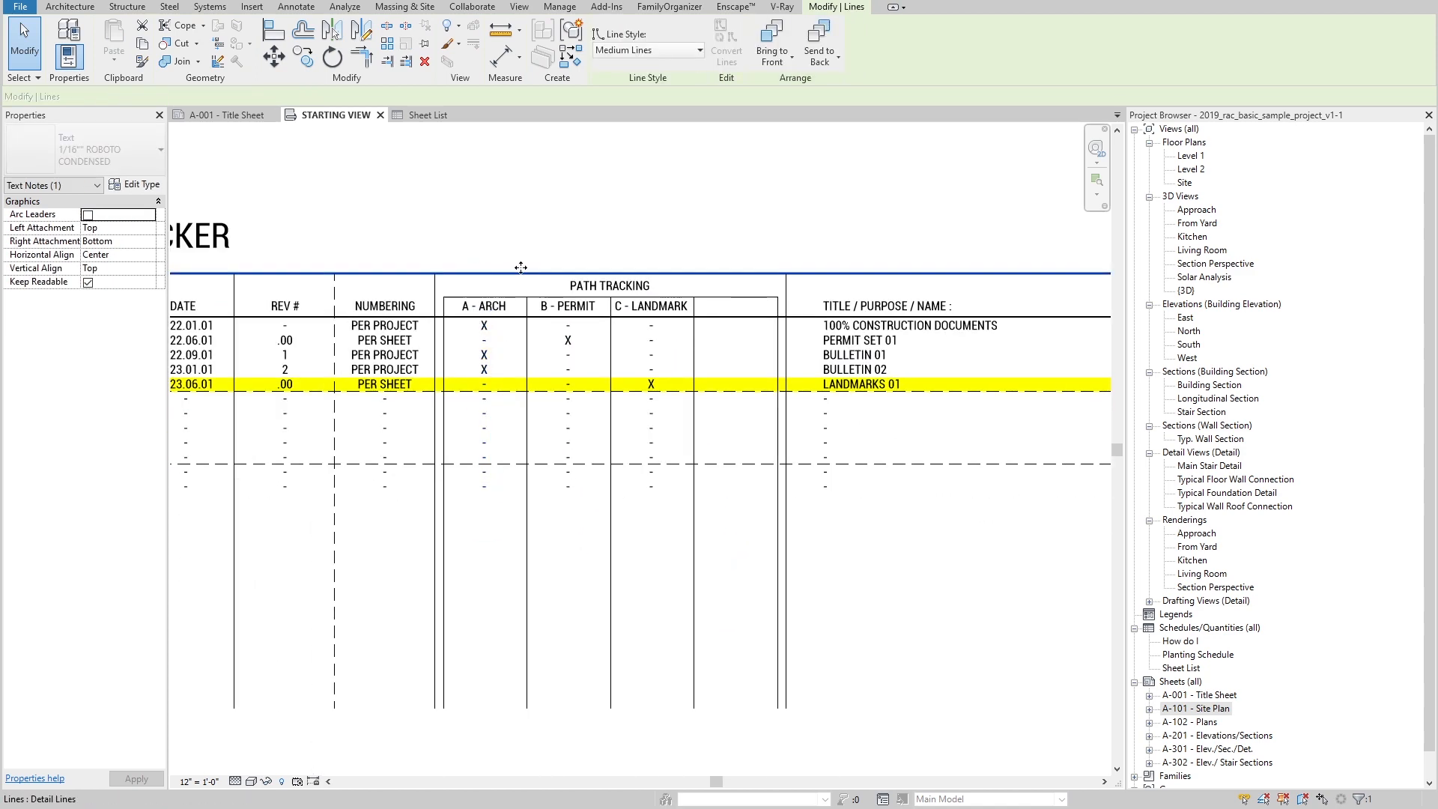
{"action": "left_click", "coordinate": [943, 367]}
{"action": "middle_click_drag", "start_coordinate": [943, 371], "coordinate": [1193, 415]}
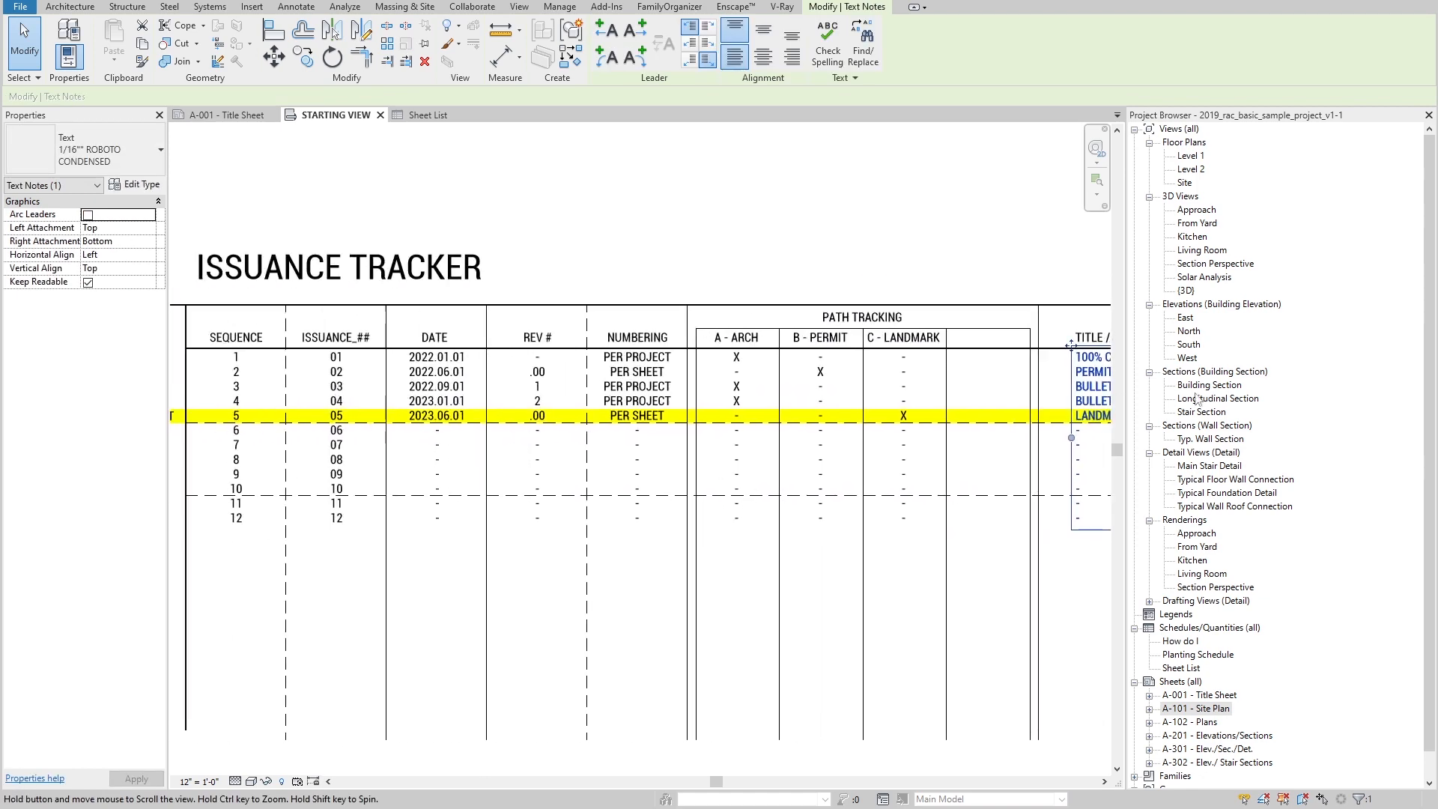
Step: Align the end of the yellow current-issuance highlight with the tracker's outer border beside the TITLE / PURPOSE / NAME column
{"action": "middle_click_drag", "start_coordinate": [318, 427], "coordinate": [586, 428]}
{"action": "left_click", "coordinate": [467, 422]}
{"action": "scroll", "coordinate": [467, 421], "scroll_direction": "down", "scroll_amount": 2}
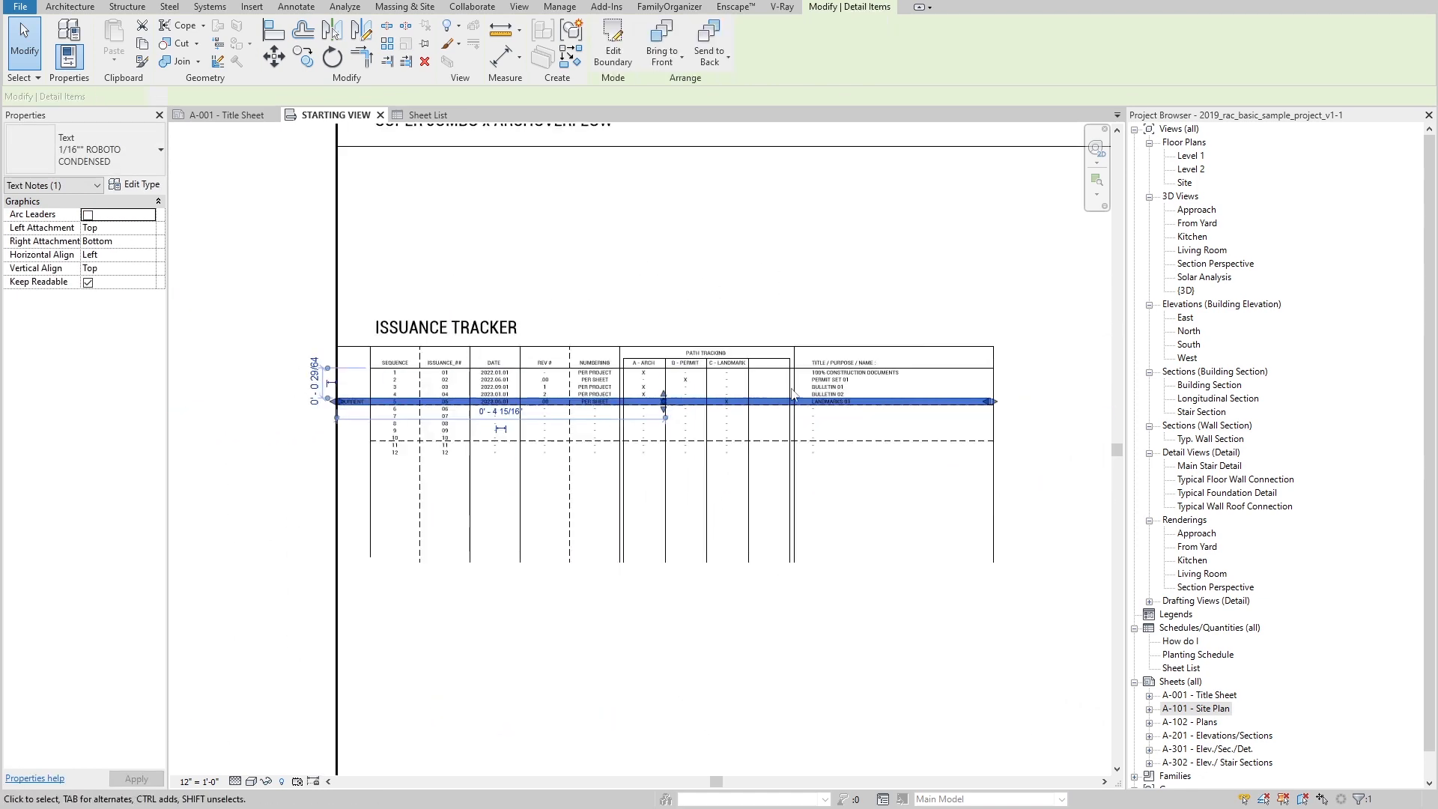
{"action": "scroll", "coordinate": [950, 410], "scroll_direction": "up", "scroll_amount": 2}
{"action": "left_click_drag", "start_coordinate": [951, 408], "coordinate": [963, 410]}
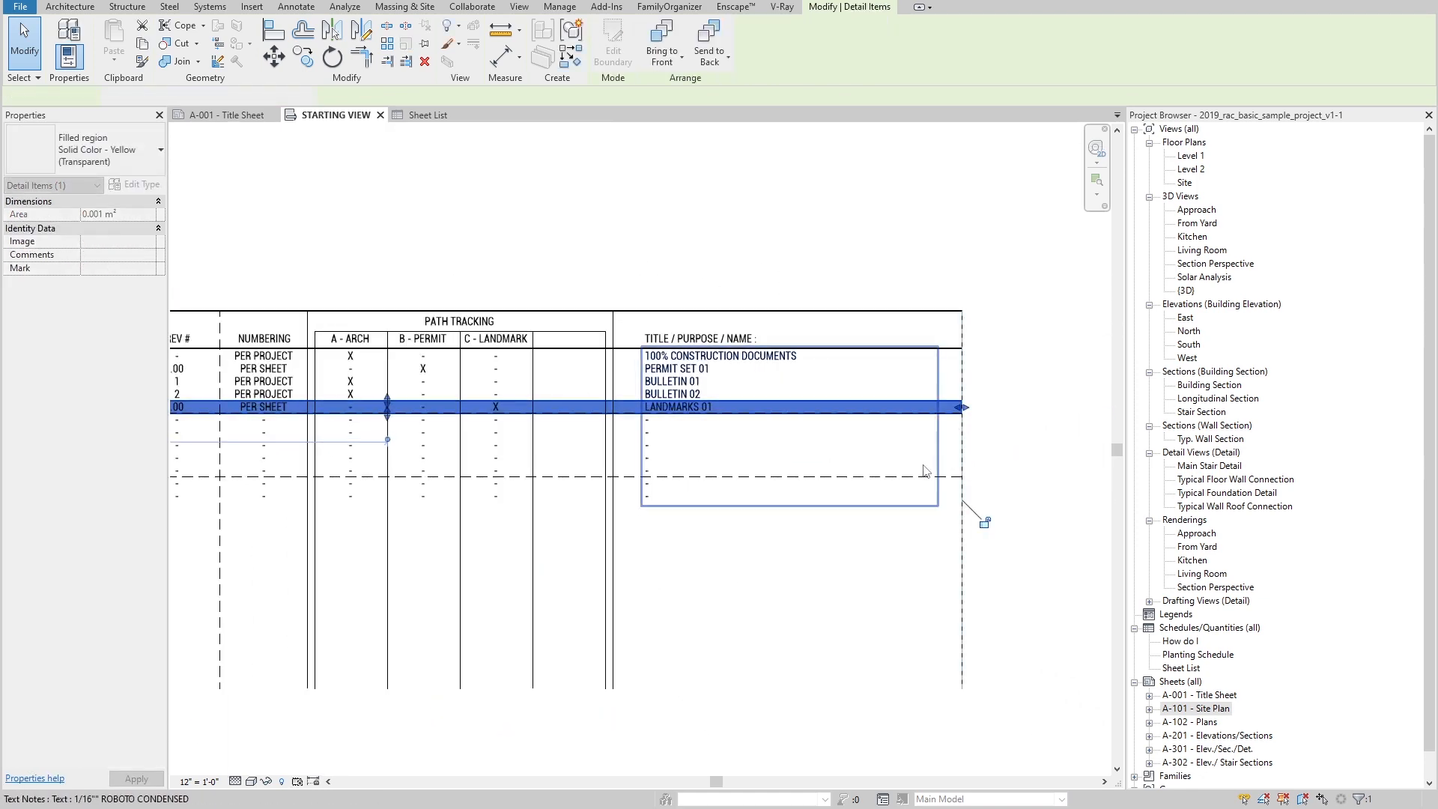
{"action": "left_click", "coordinate": [975, 509]}
{"action": "scroll", "coordinate": [789, 642], "scroll_direction": "down", "scroll_amount": 2}
{"action": "scroll", "coordinate": [403, 579], "scroll_direction": "up", "scroll_amount": 2}
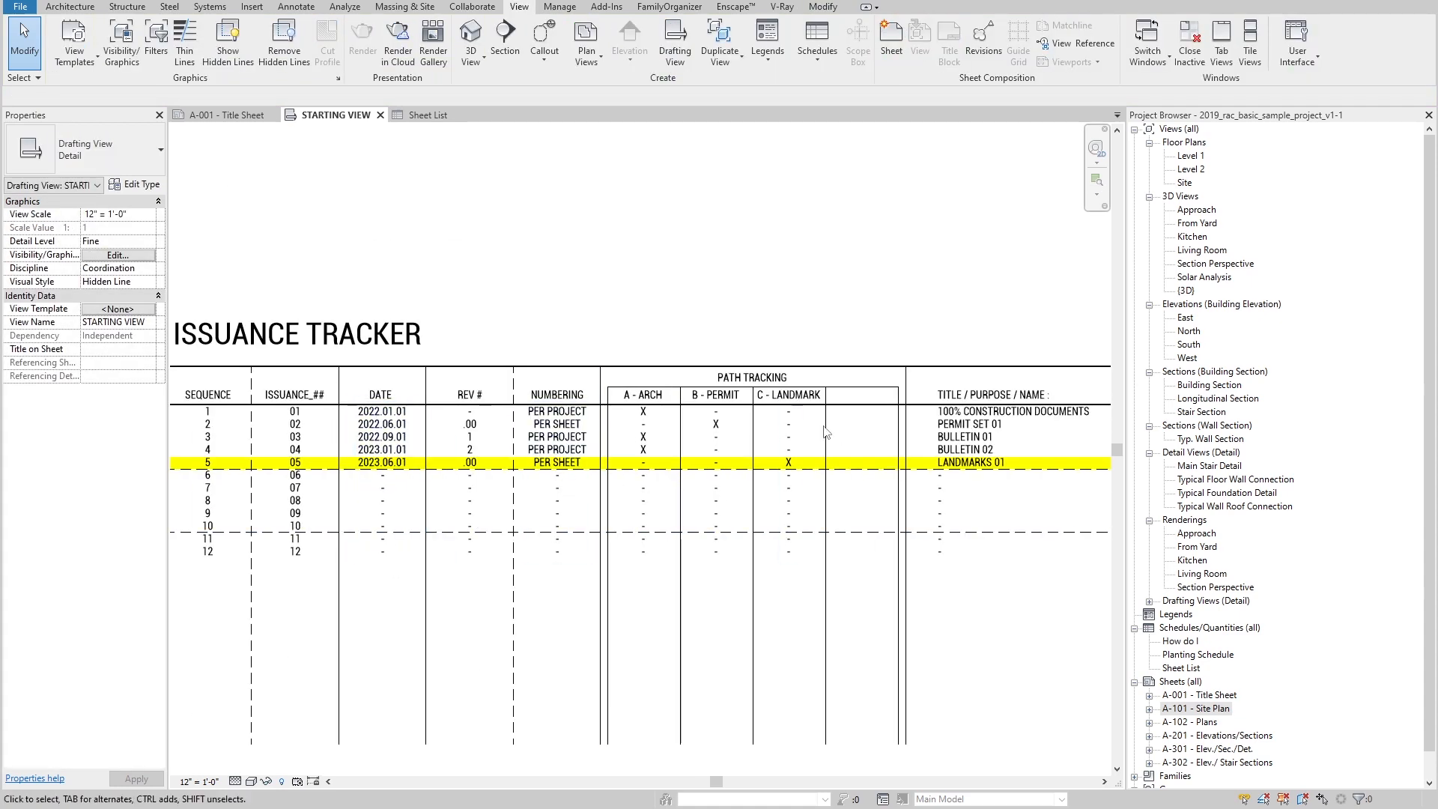
{"action": "middle_click_drag", "start_coordinate": [582, 310], "coordinate": [690, 302]}
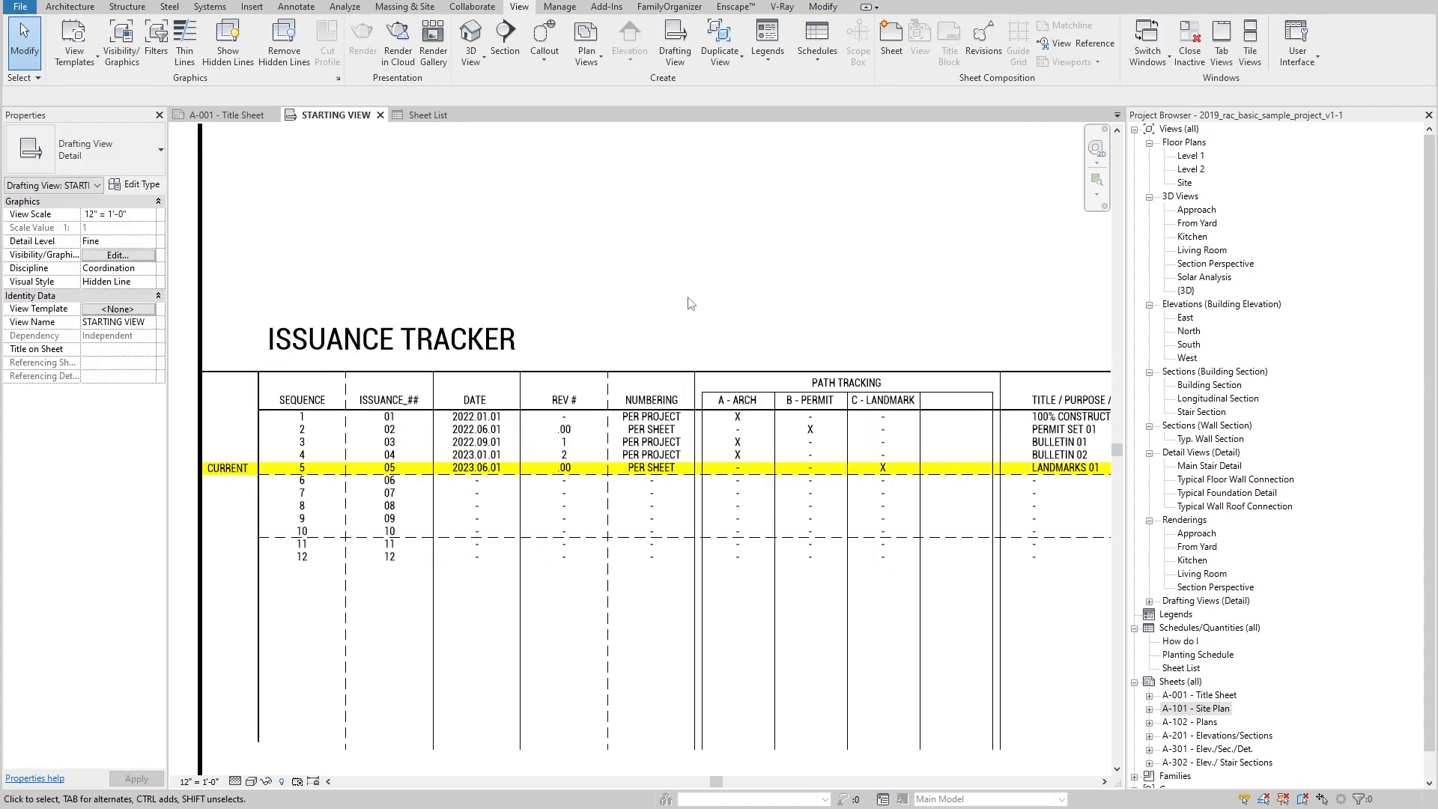
Step: Set the model's default starting view to the drafting view STARTING VIEW
{"action": "left_click", "coordinate": [558, 7]}
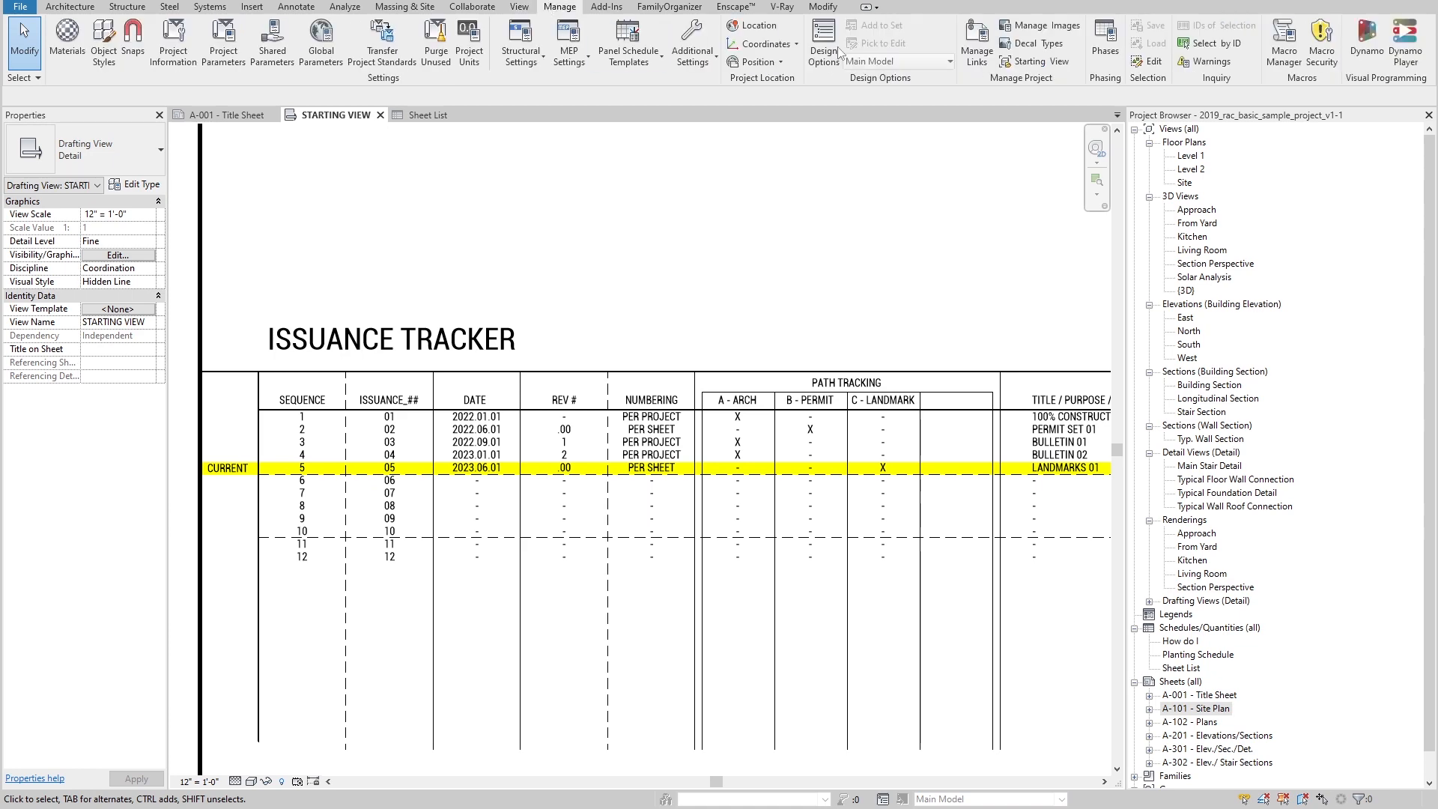
{"action": "left_click", "coordinate": [1038, 62]}
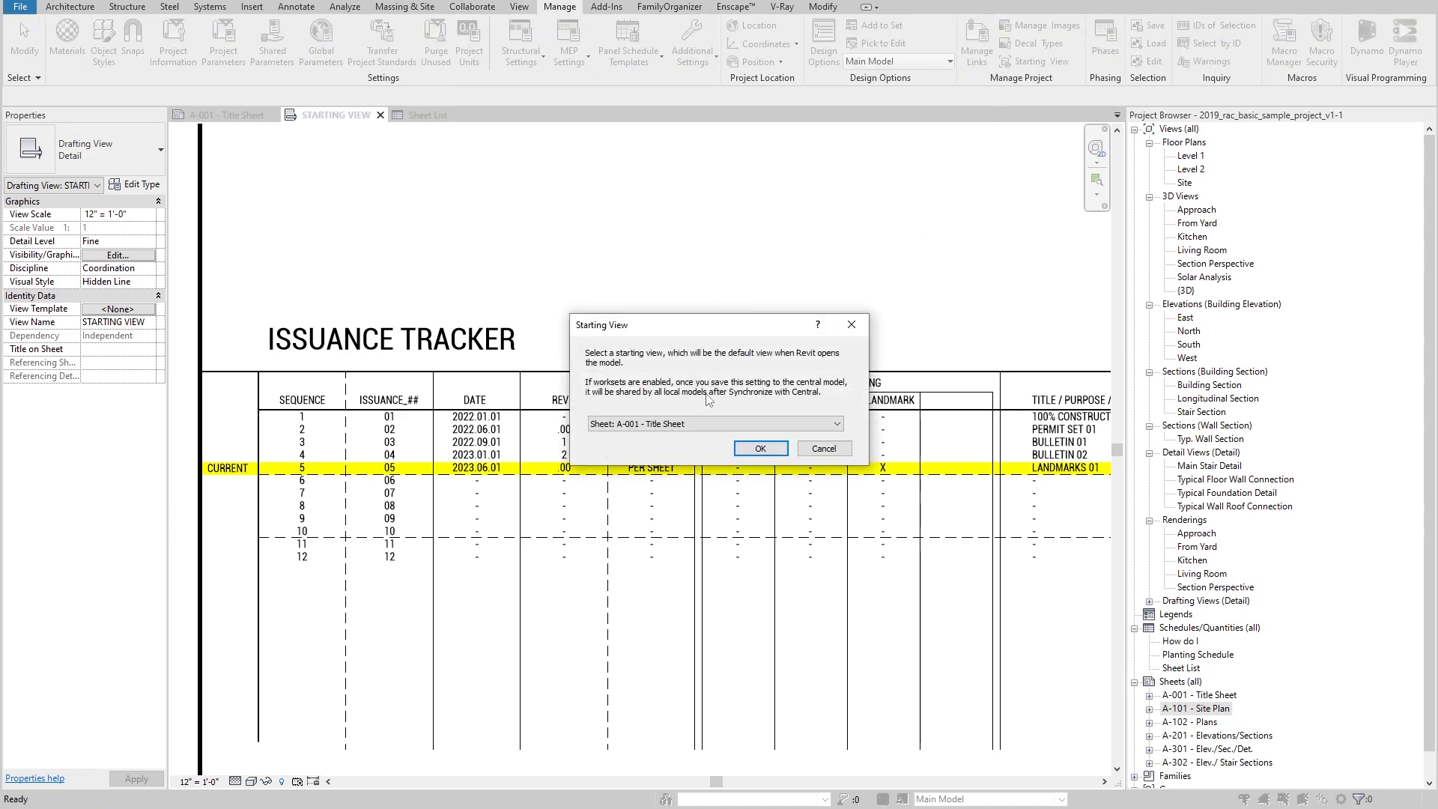
{"action": "left_click", "coordinate": [687, 425]}
{"action": "scroll", "coordinate": [673, 524], "scroll_direction": "up", "scroll_amount": 2}
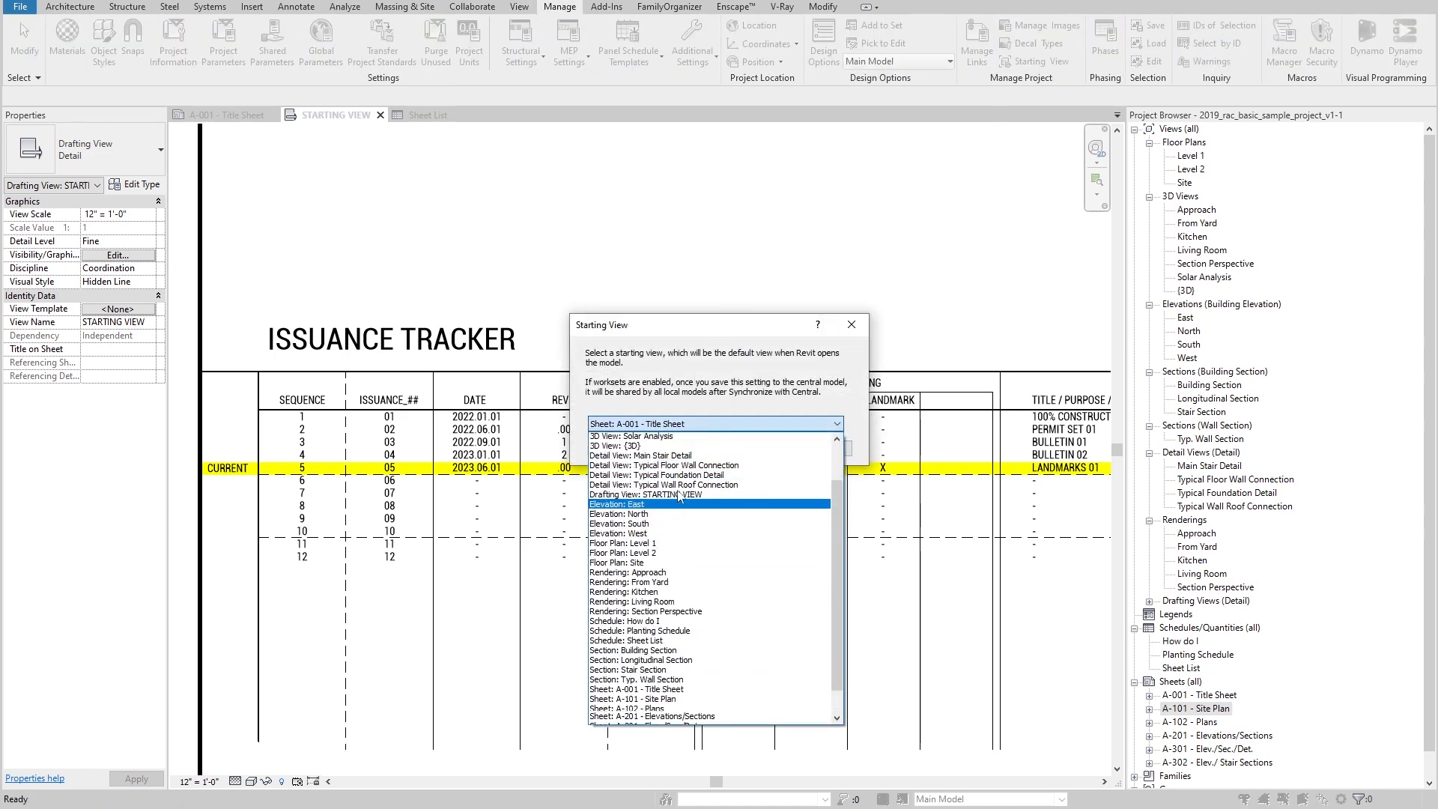
{"action": "left_click", "coordinate": [671, 537]}
{"action": "left_click", "coordinate": [755, 448]}
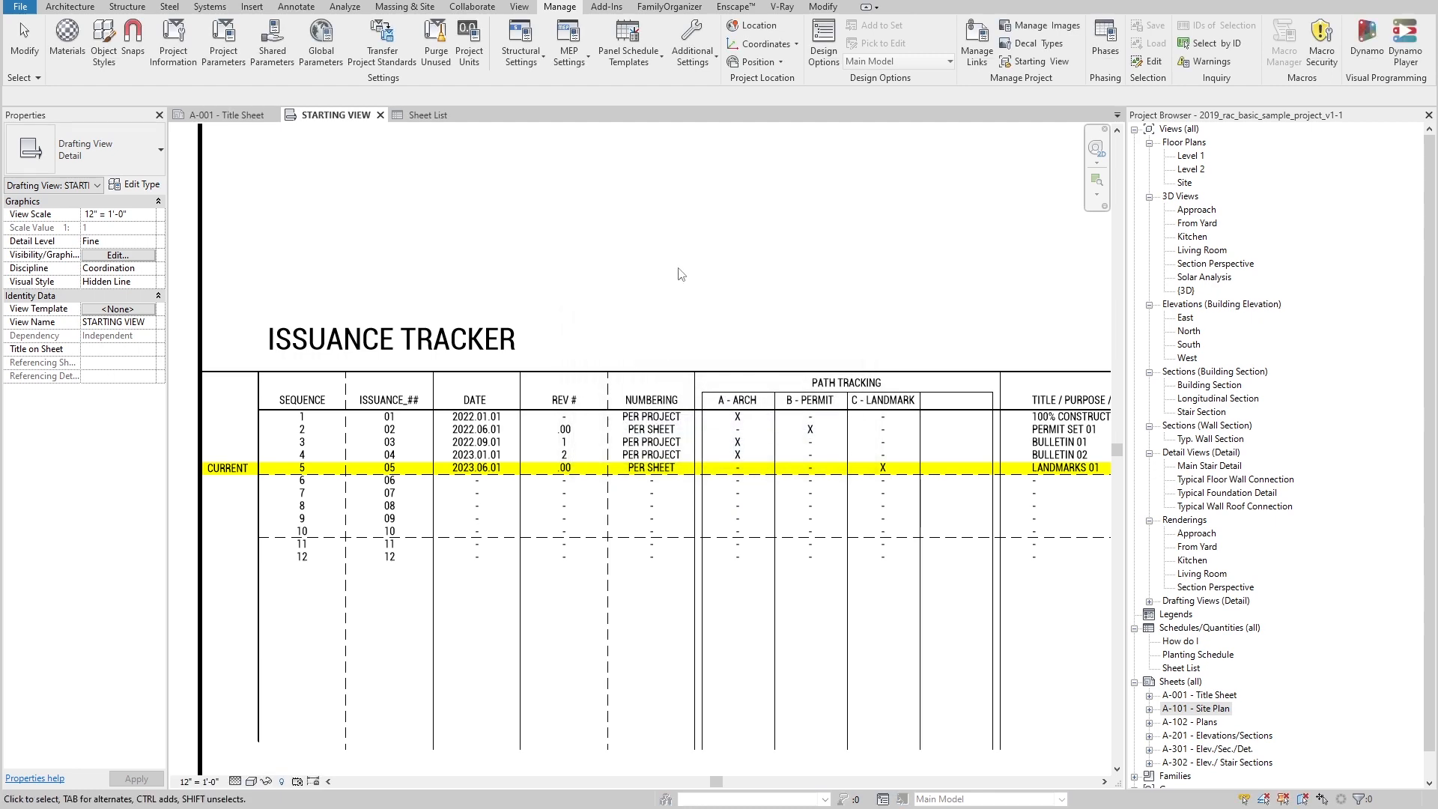
{"action": "middle_click", "coordinate": [661, 330]}
{"action": "middle_click", "coordinate": [660, 335]}
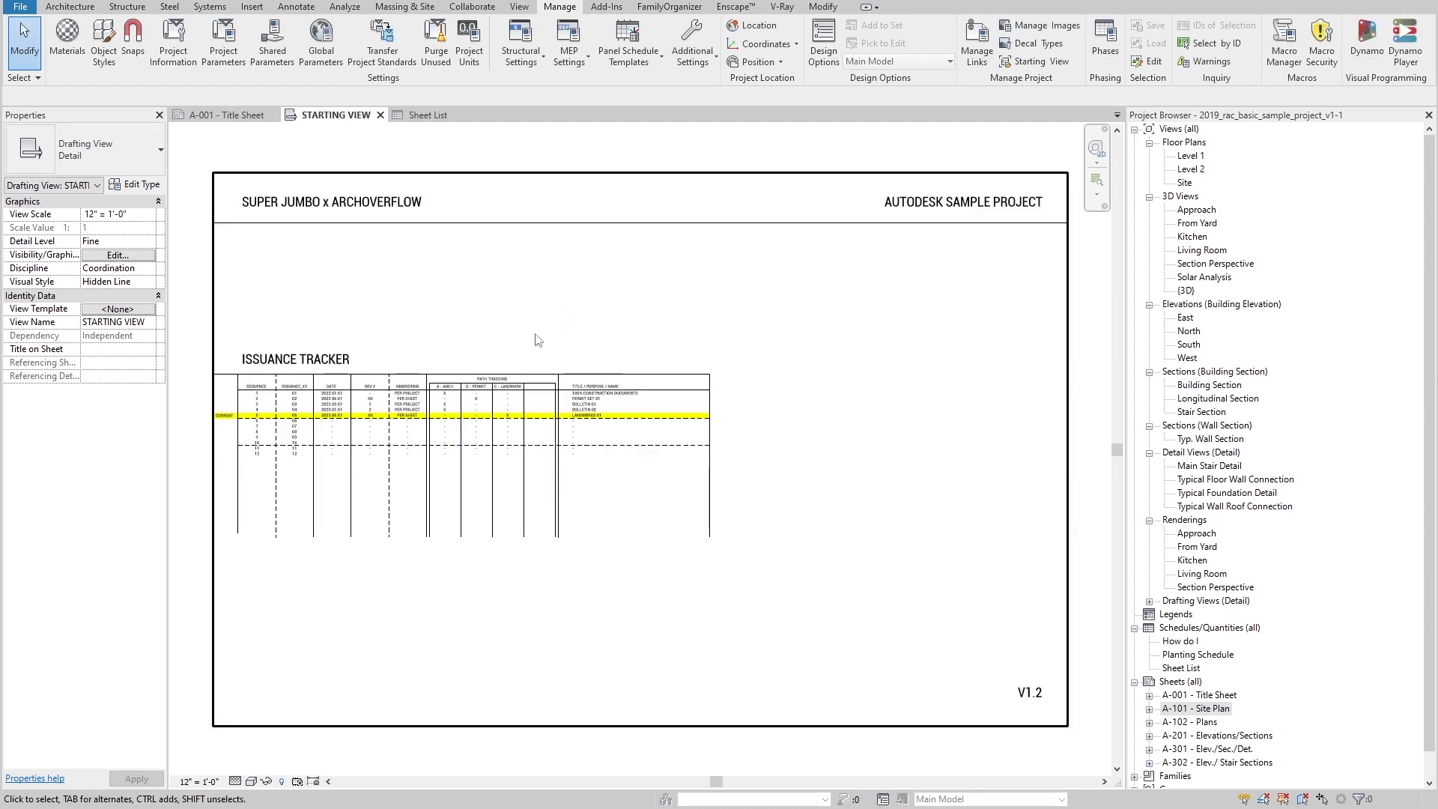
{"action": "scroll", "coordinate": [271, 412], "scroll_direction": "up", "scroll_amount": 2}
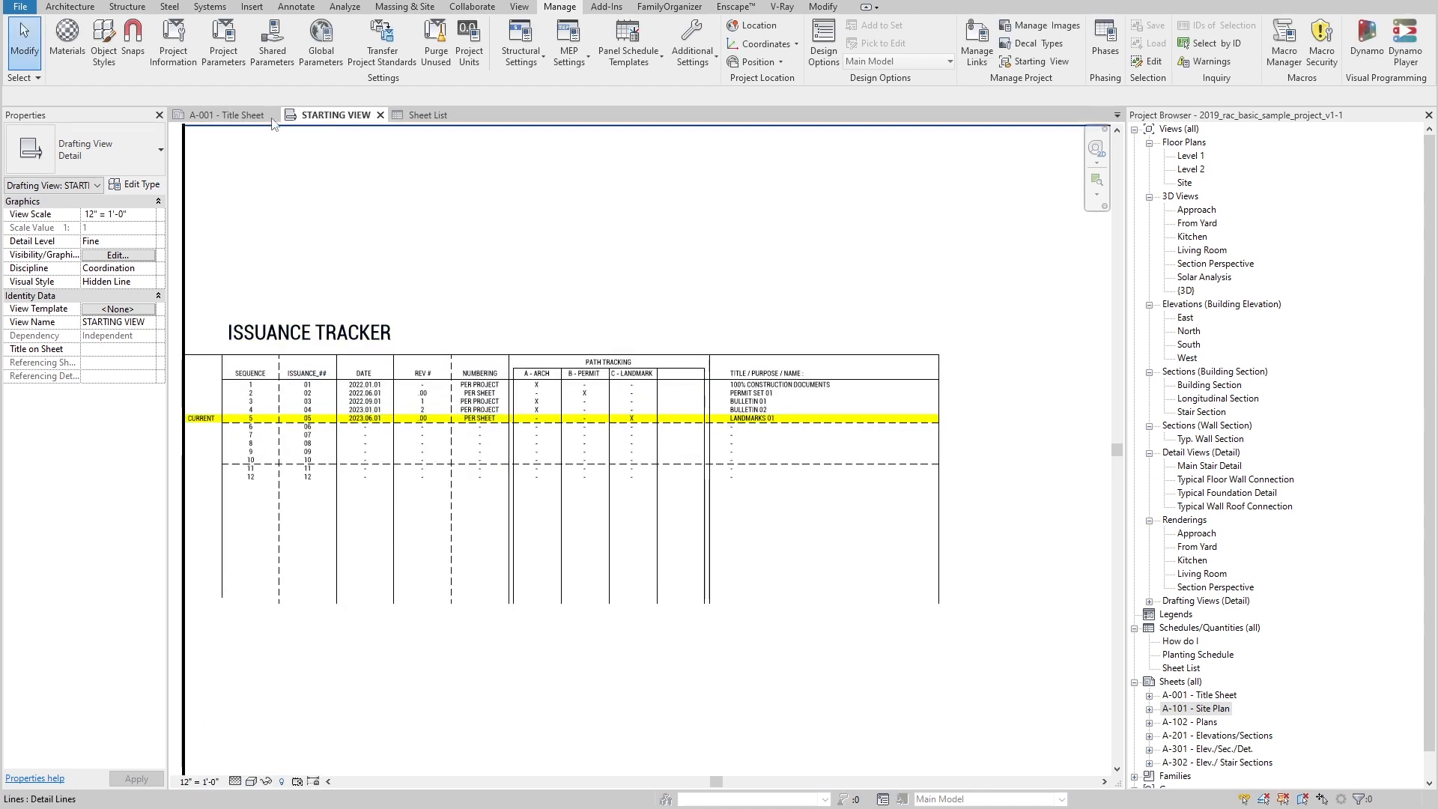
Step: Rename the Sheet List schedule as SHEET LIST (WORKING)
{"action": "left_click", "coordinate": [418, 117]}
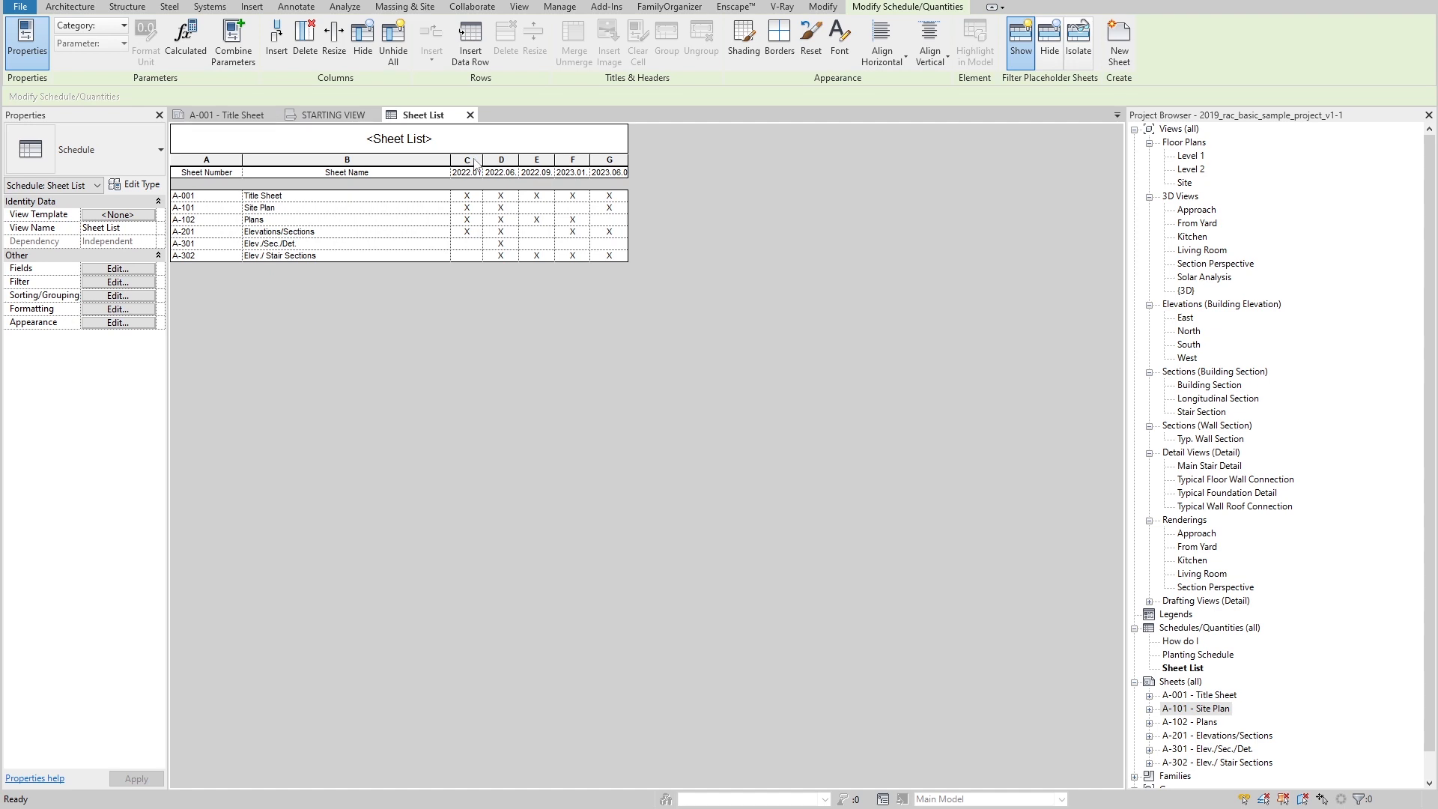
{"action": "right_click", "coordinate": [1183, 668]}
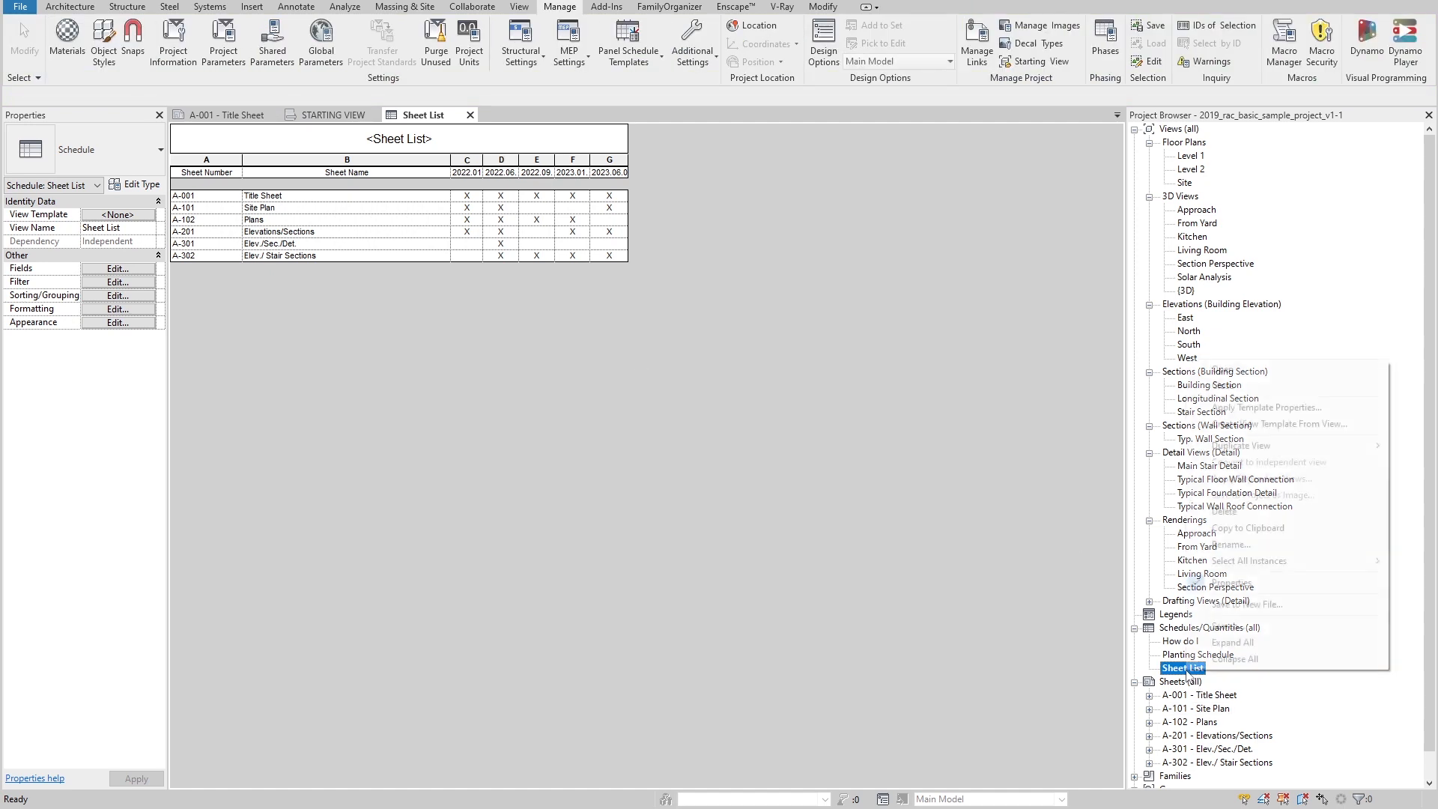
{"action": "left_click", "coordinate": [1229, 547]}
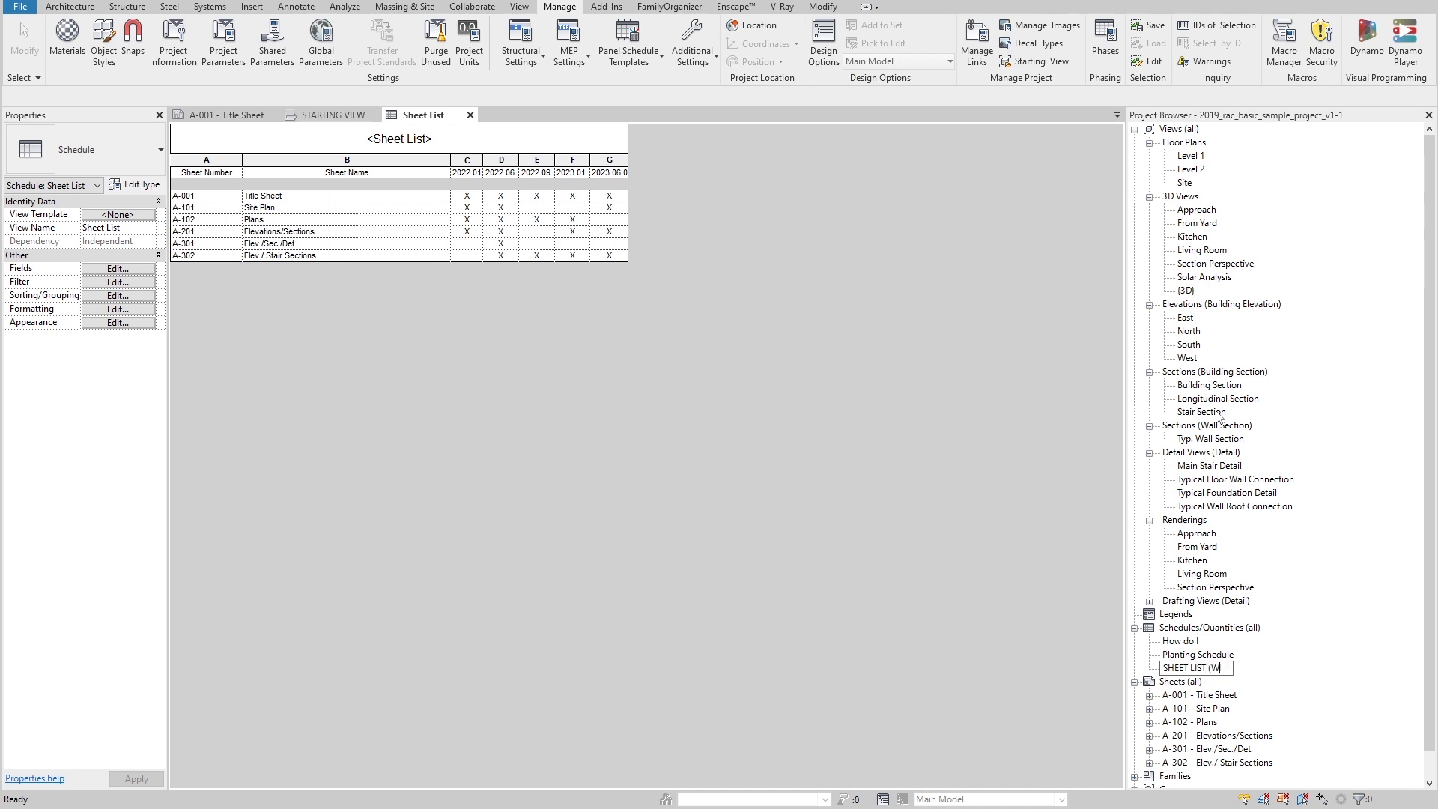
{"action": "type", "text": "SHEET LIST (WORKING)"}
{"action": "key", "text": "Return"}
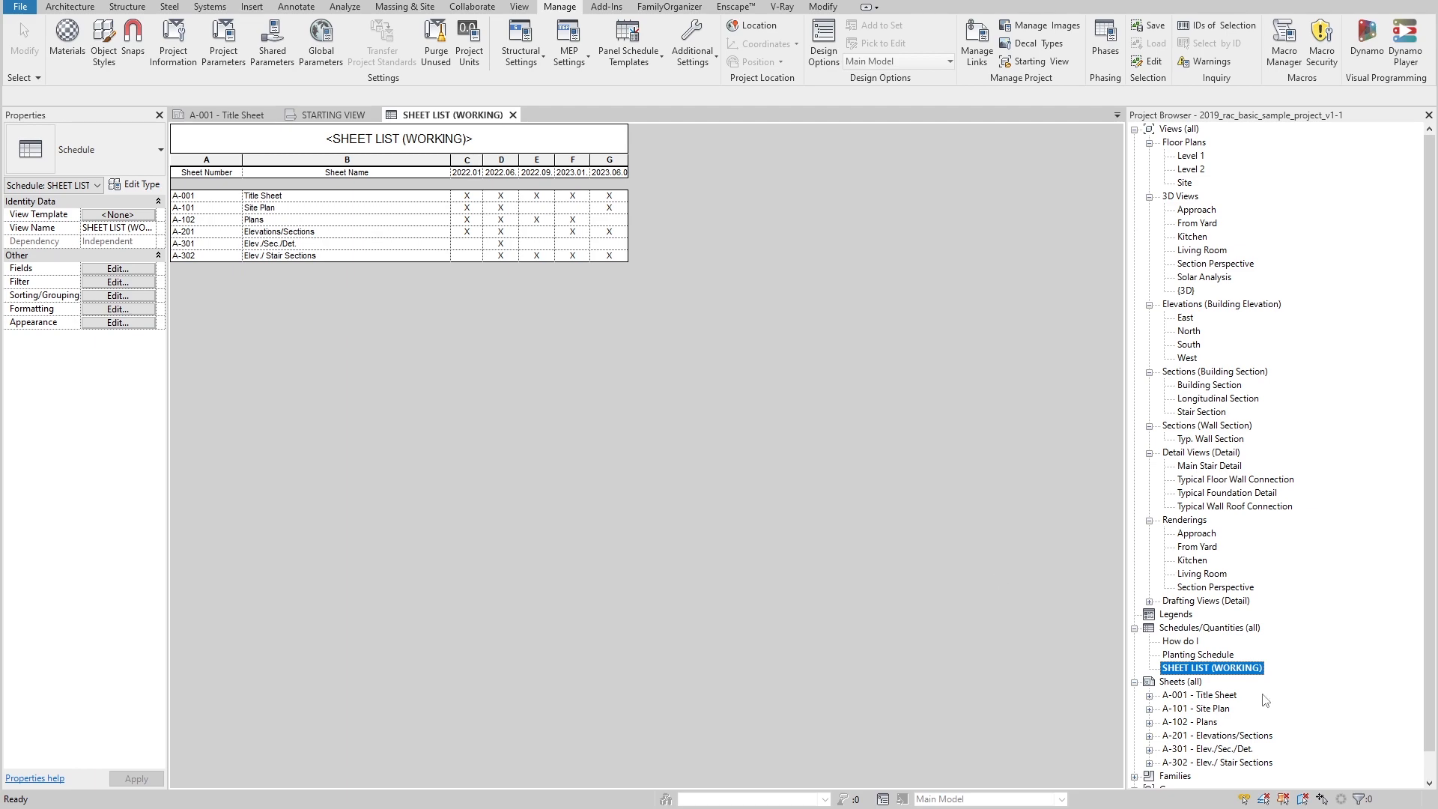
Step: Duplicate the SHEET LIST (WORKING) schedule and rename the copy as SHEET LIST (ARCHITECTURE)
{"action": "right_click", "coordinate": [1220, 670]}
{"action": "mouse_move", "coordinate": [1274, 443]}
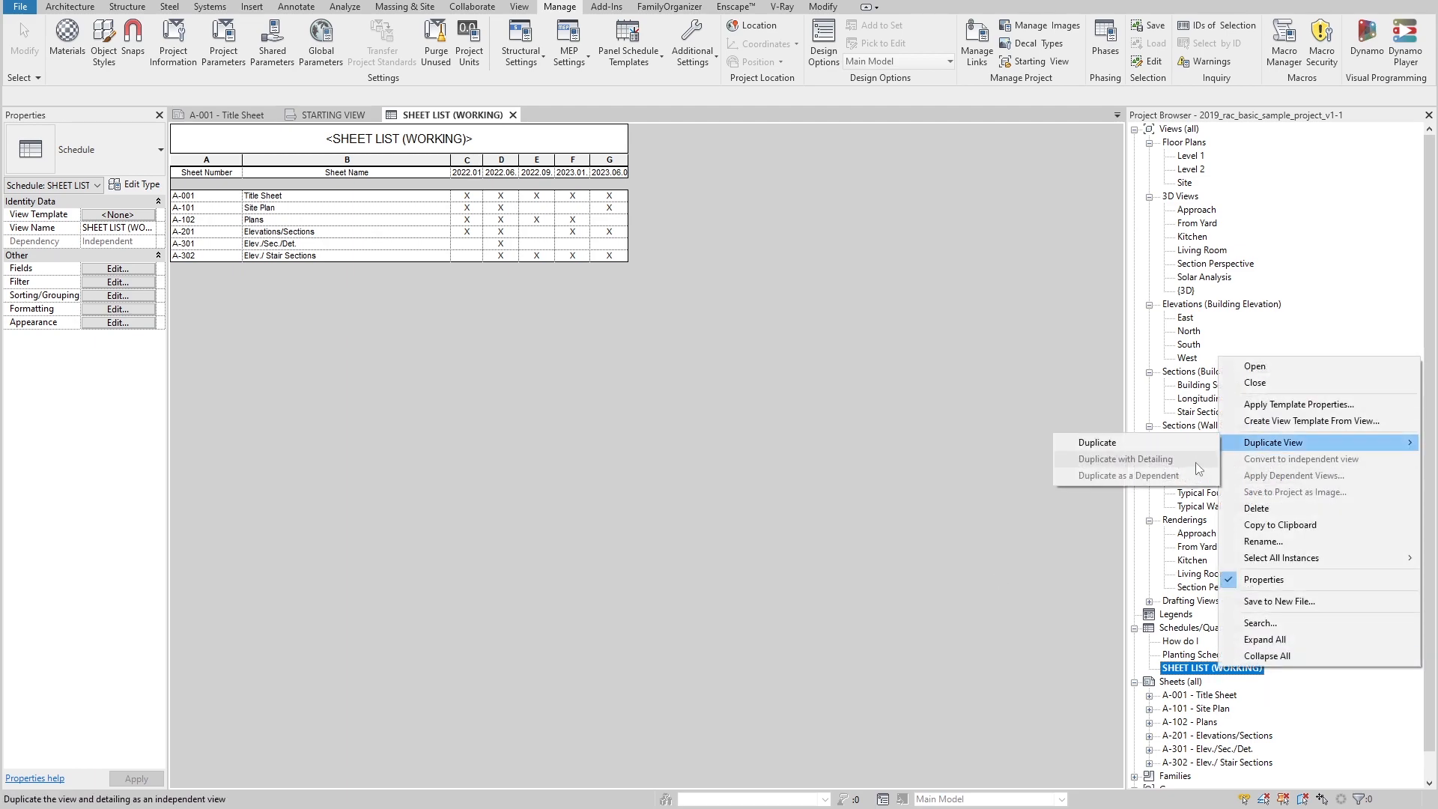
{"action": "left_click", "coordinate": [1169, 443]}
{"action": "right_click", "coordinate": [1250, 683]}
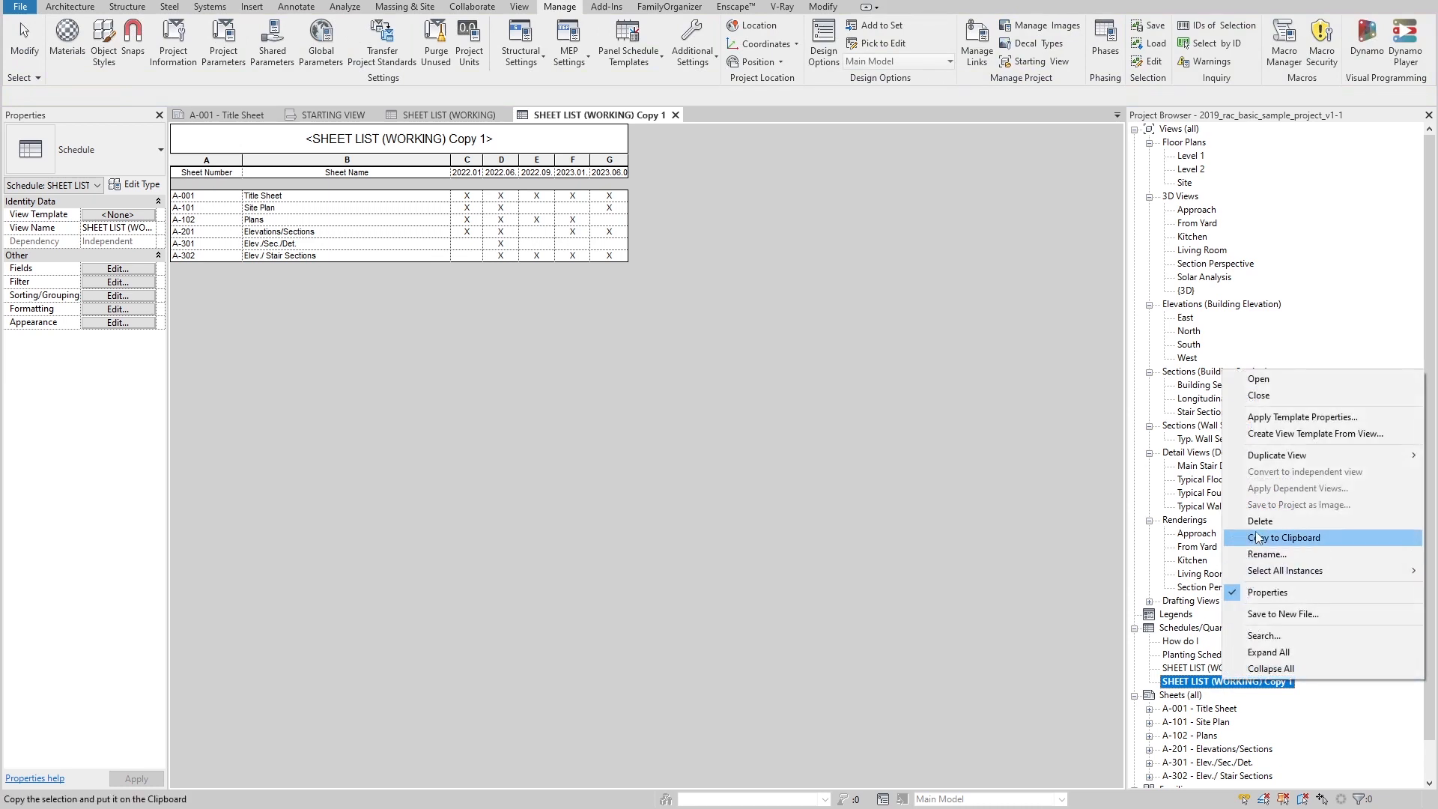
{"action": "left_click", "coordinate": [1261, 554]}
{"action": "left_click_drag", "start_coordinate": [1208, 682], "coordinate": [1293, 688]}
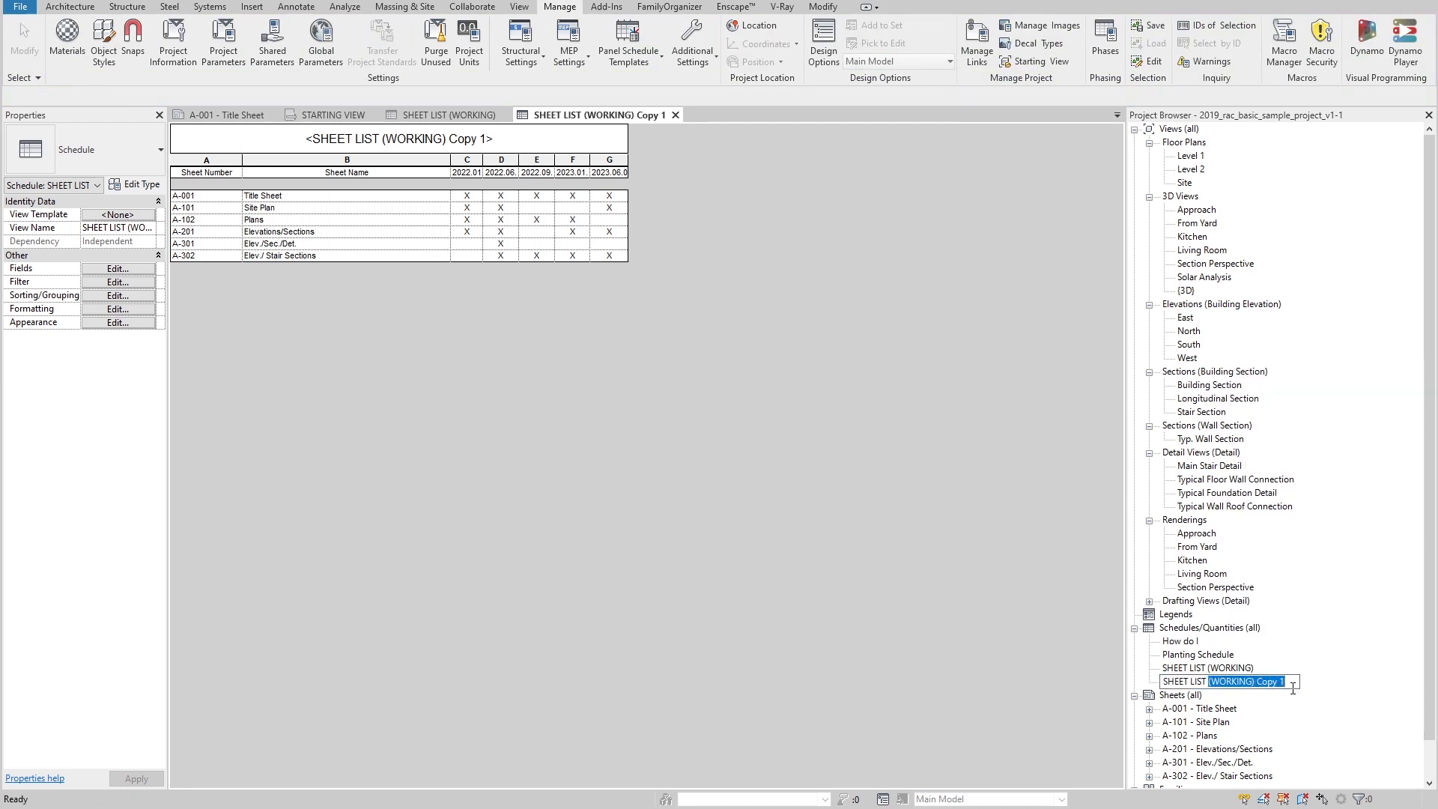
{"action": "type", "text": "(ARCHITECTU"}
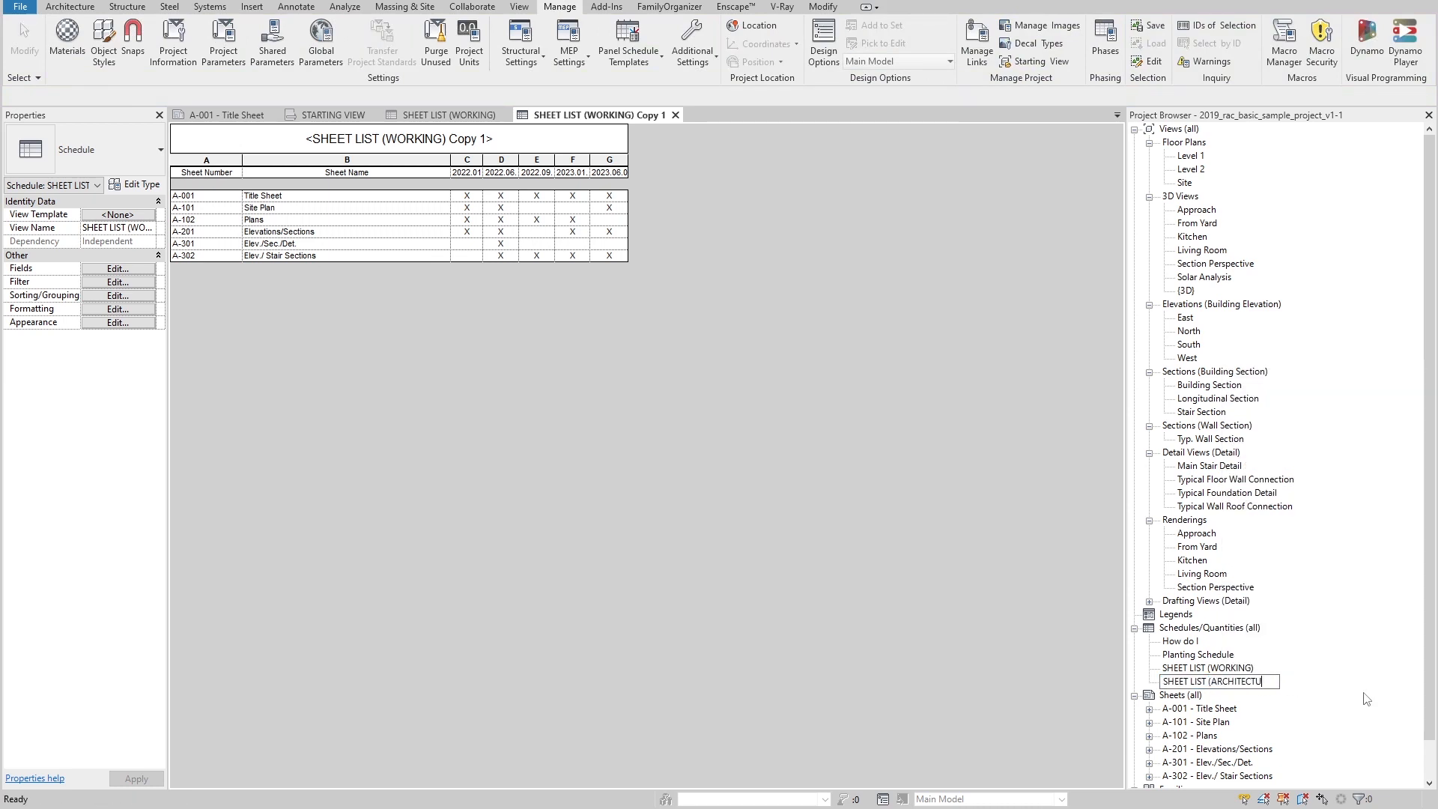
{"action": "type", "text": "RE)"}
{"action": "key", "text": "Return"}
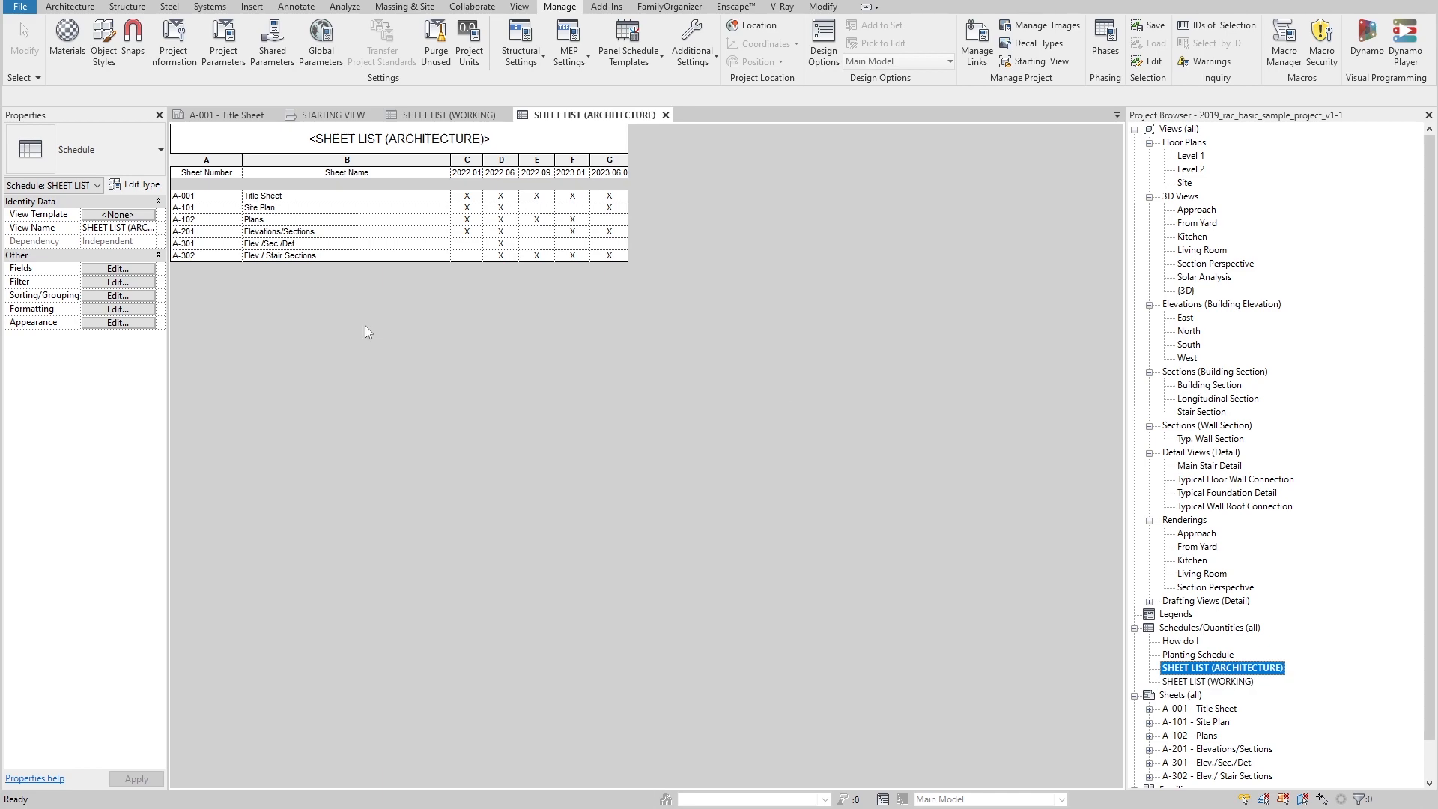
Step: Check the new schedule's fields, and examine the starting view's tracker for the issuances marked under A - ARCH
{"action": "left_click", "coordinate": [117, 269]}
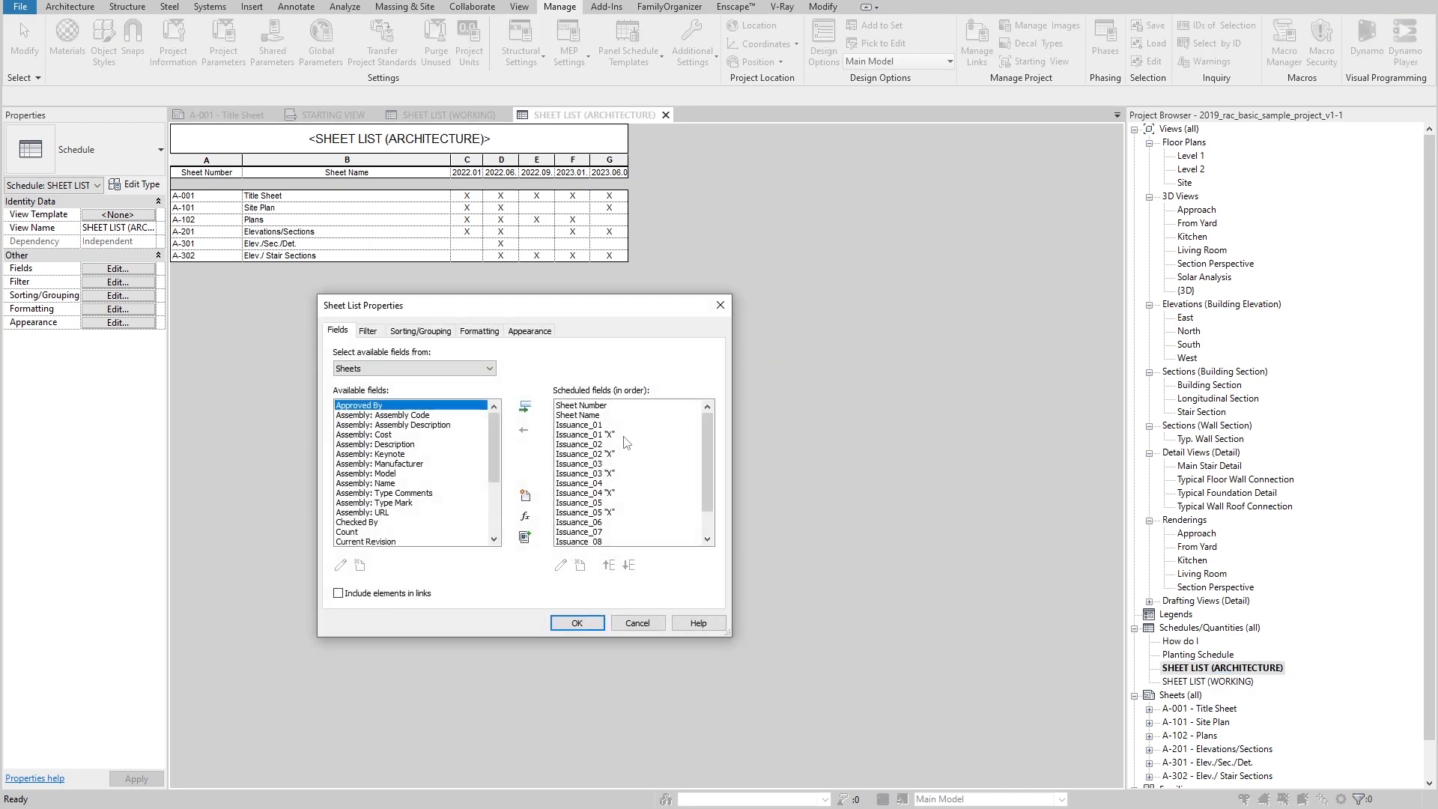
{"action": "left_click", "coordinate": [717, 306]}
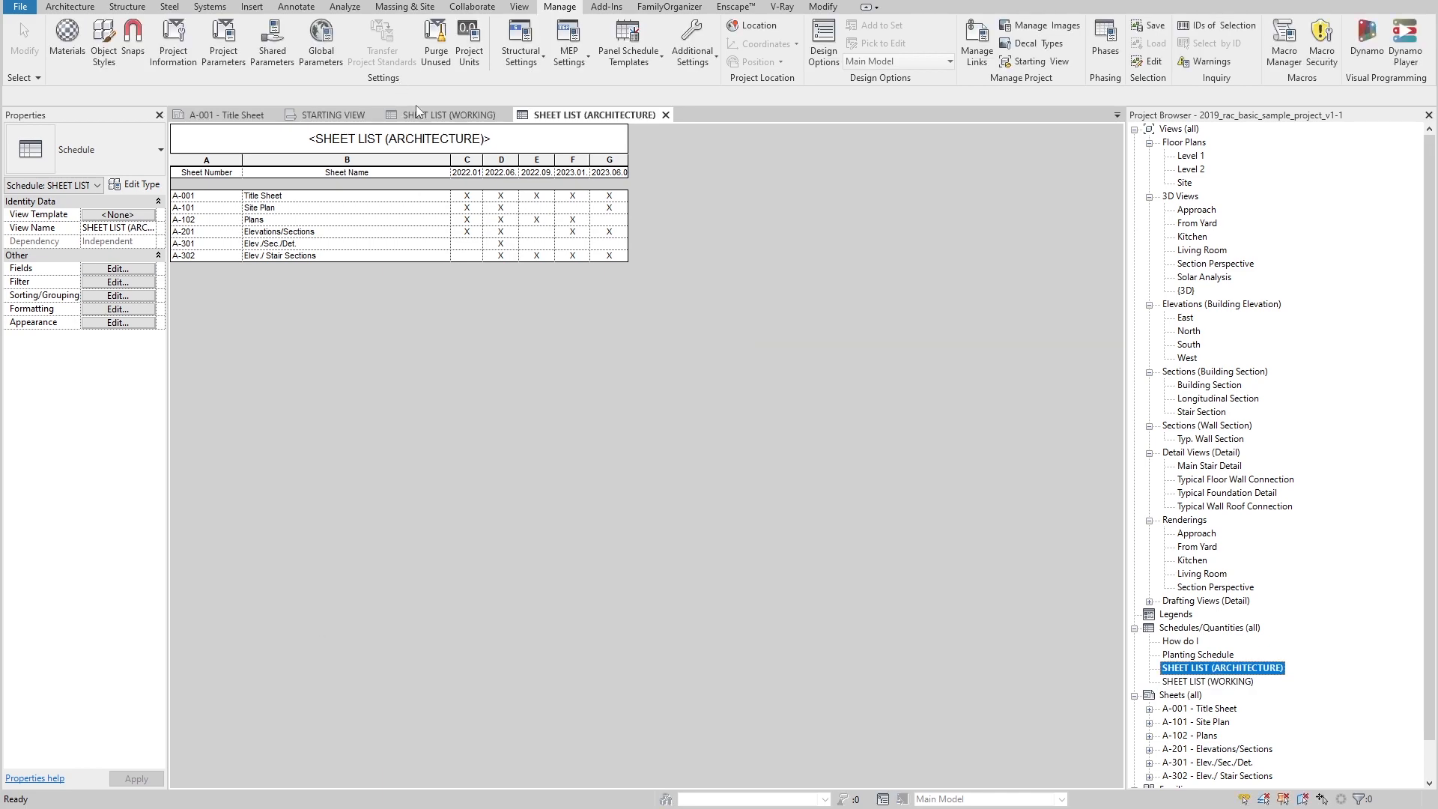
{"action": "left_click", "coordinate": [409, 116]}
{"action": "left_click", "coordinate": [334, 115]}
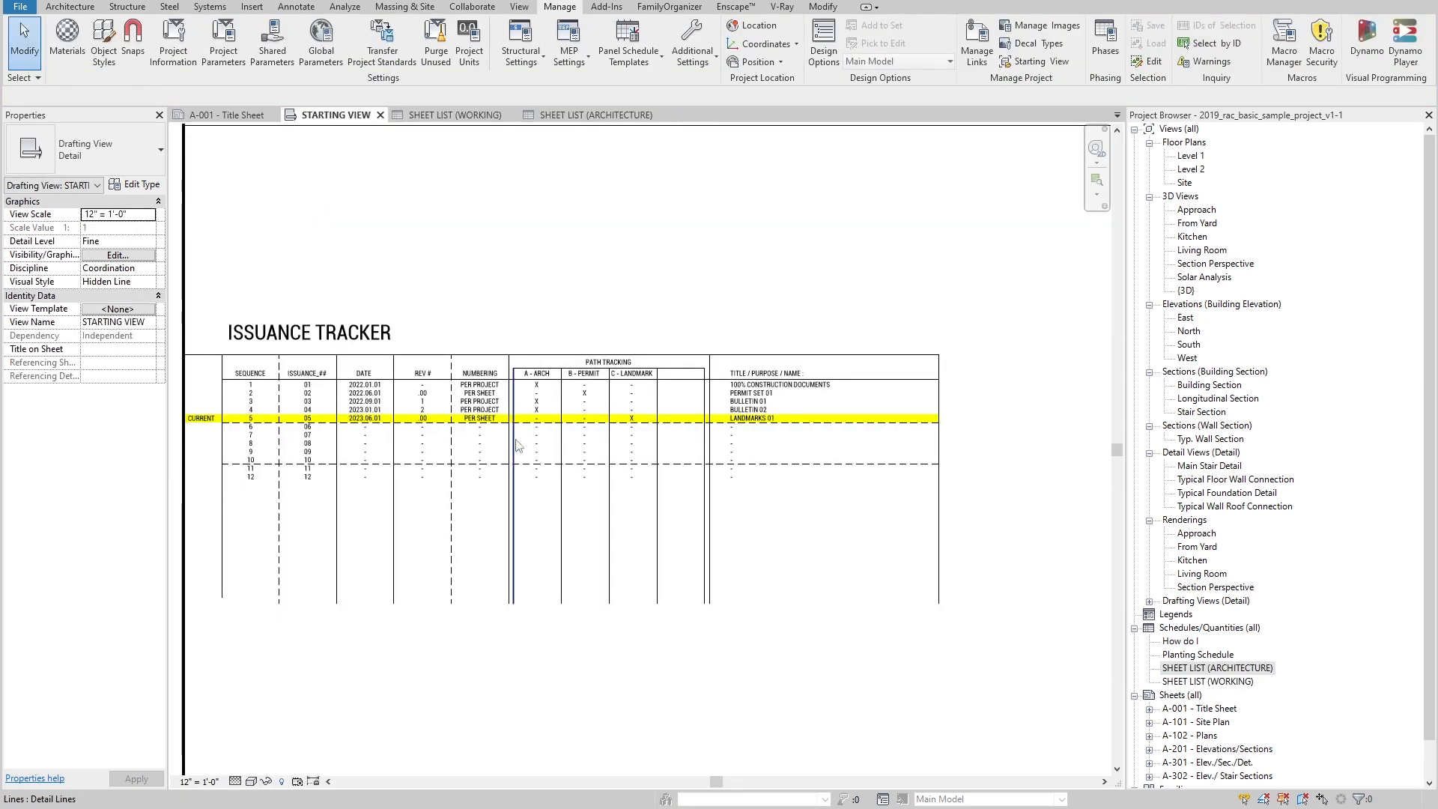
{"action": "left_click", "coordinate": [537, 384]}
{"action": "scroll", "coordinate": [537, 384], "scroll_direction": "up", "scroll_amount": 4}
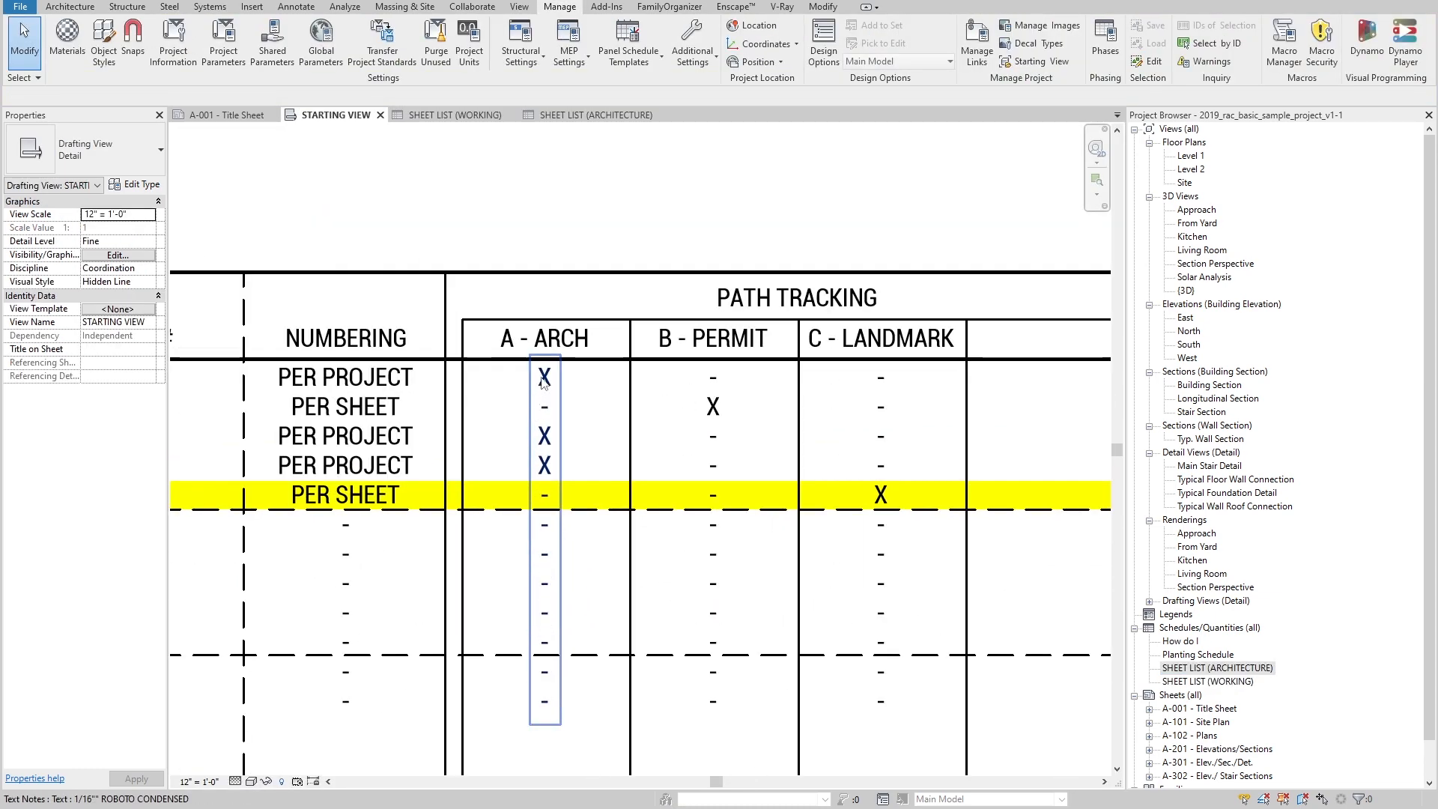
{"action": "middle_click_drag", "start_coordinate": [472, 389], "coordinate": [1015, 397]}
{"action": "scroll", "coordinate": [899, 391], "scroll_direction": "down", "scroll_amount": 1}
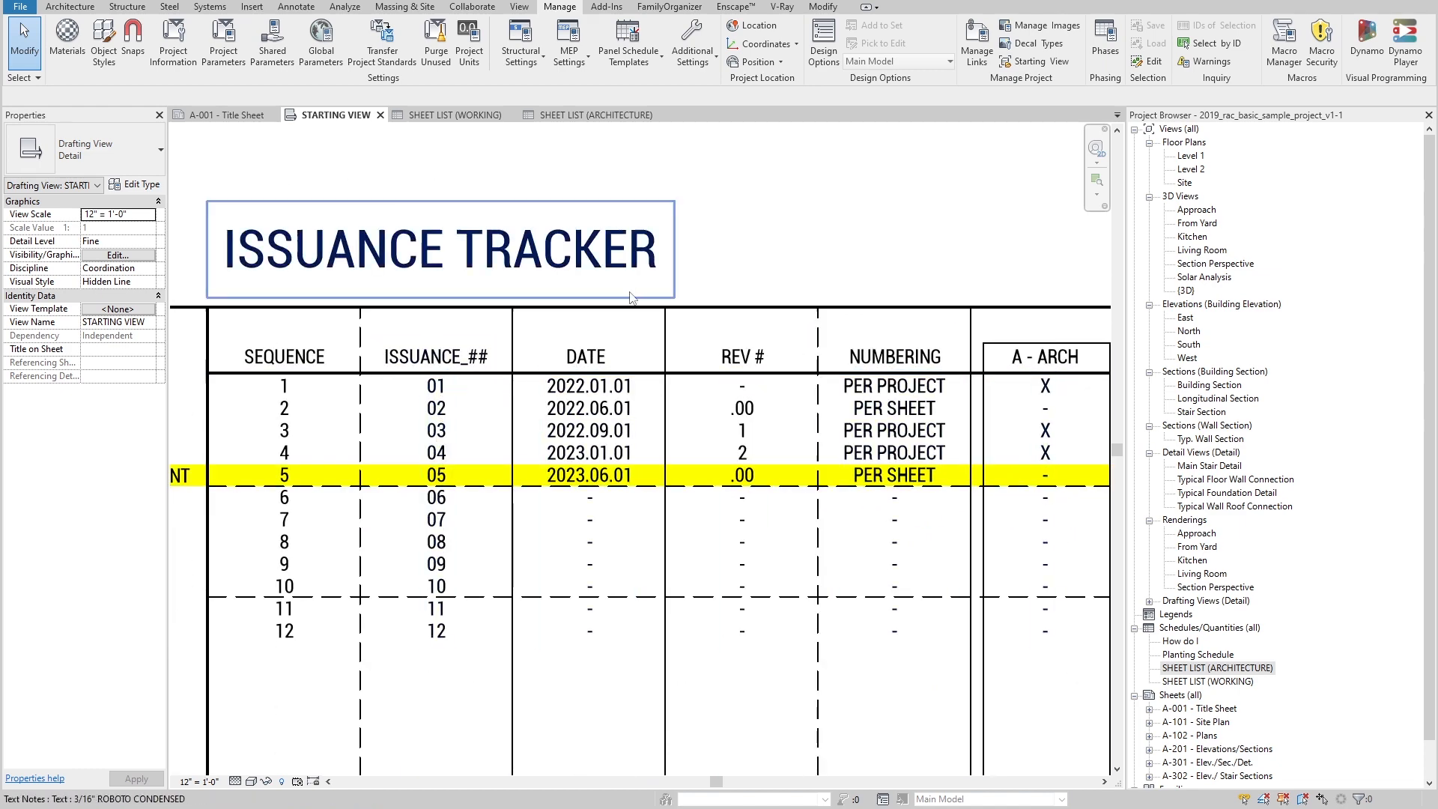
Step: Remove the Issuance_02 and Issuance_02 "X" fields from the SHEET LIST (ARCHITECTURE) schedule
{"action": "left_click", "coordinate": [587, 115]}
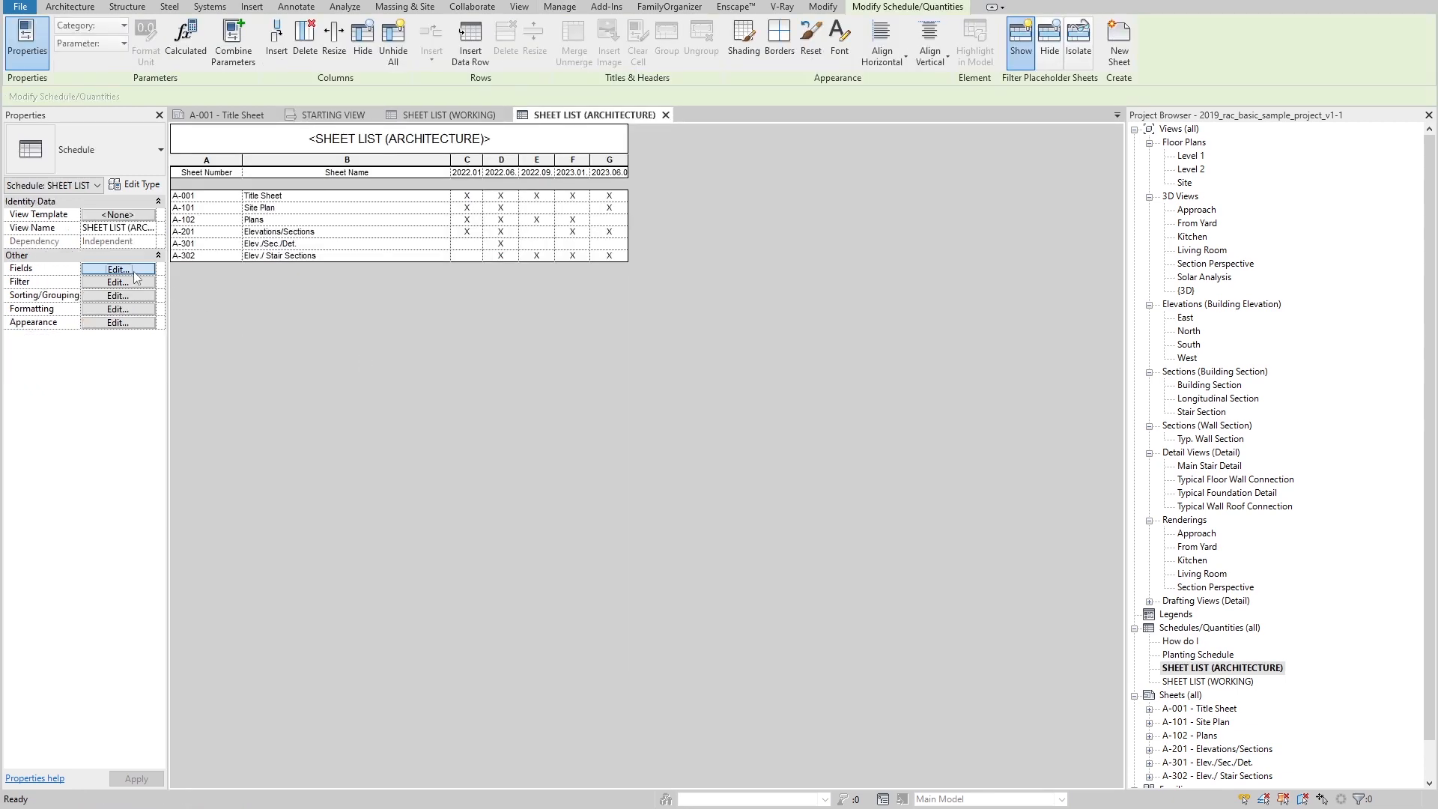
{"action": "left_click", "coordinate": [118, 269]}
{"action": "left_click", "coordinate": [611, 445]}
{"action": "left_click", "coordinate": [616, 464], "text": "ctrl"}
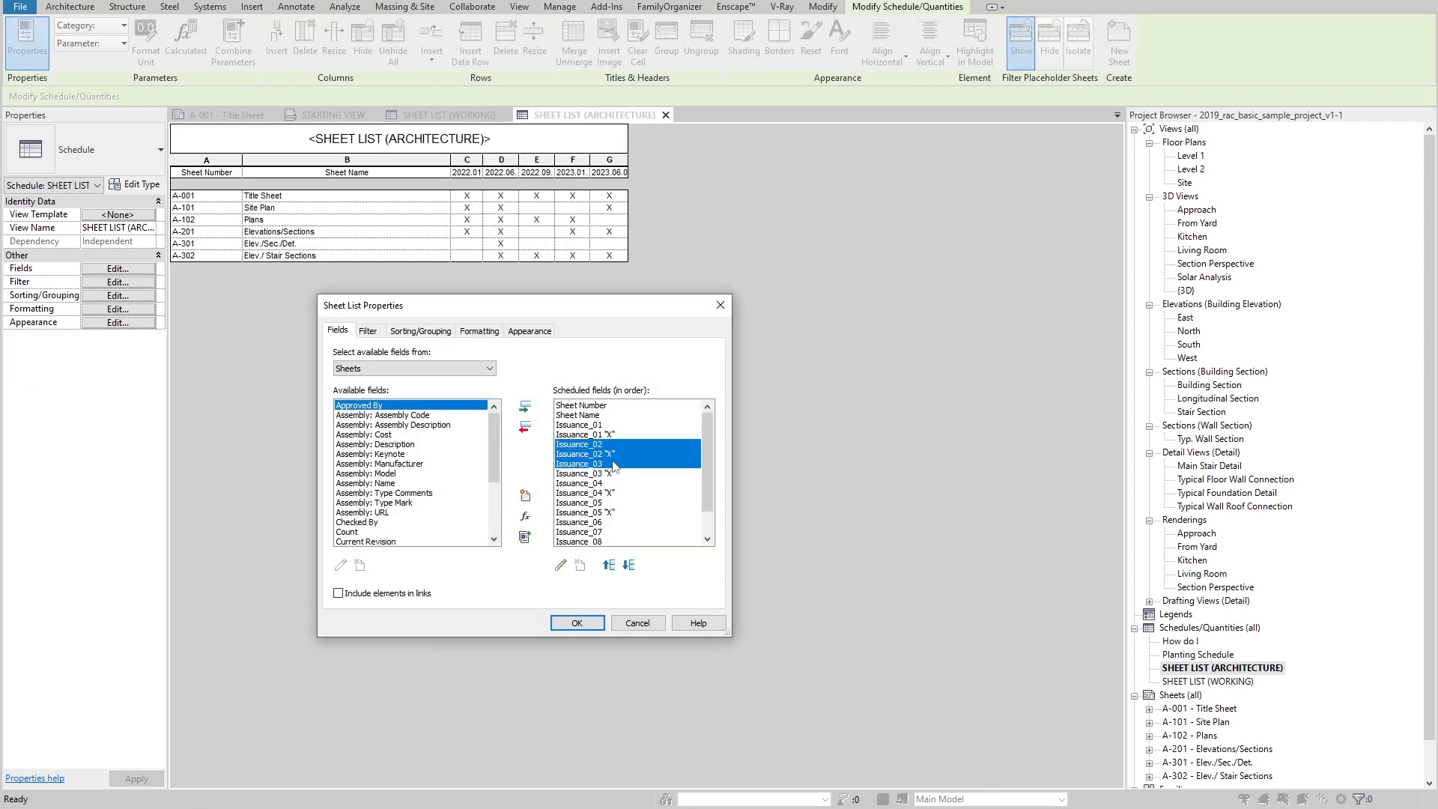
{"action": "left_click", "coordinate": [614, 464], "text": "ctrl"}
{"action": "left_click", "coordinate": [524, 427]}
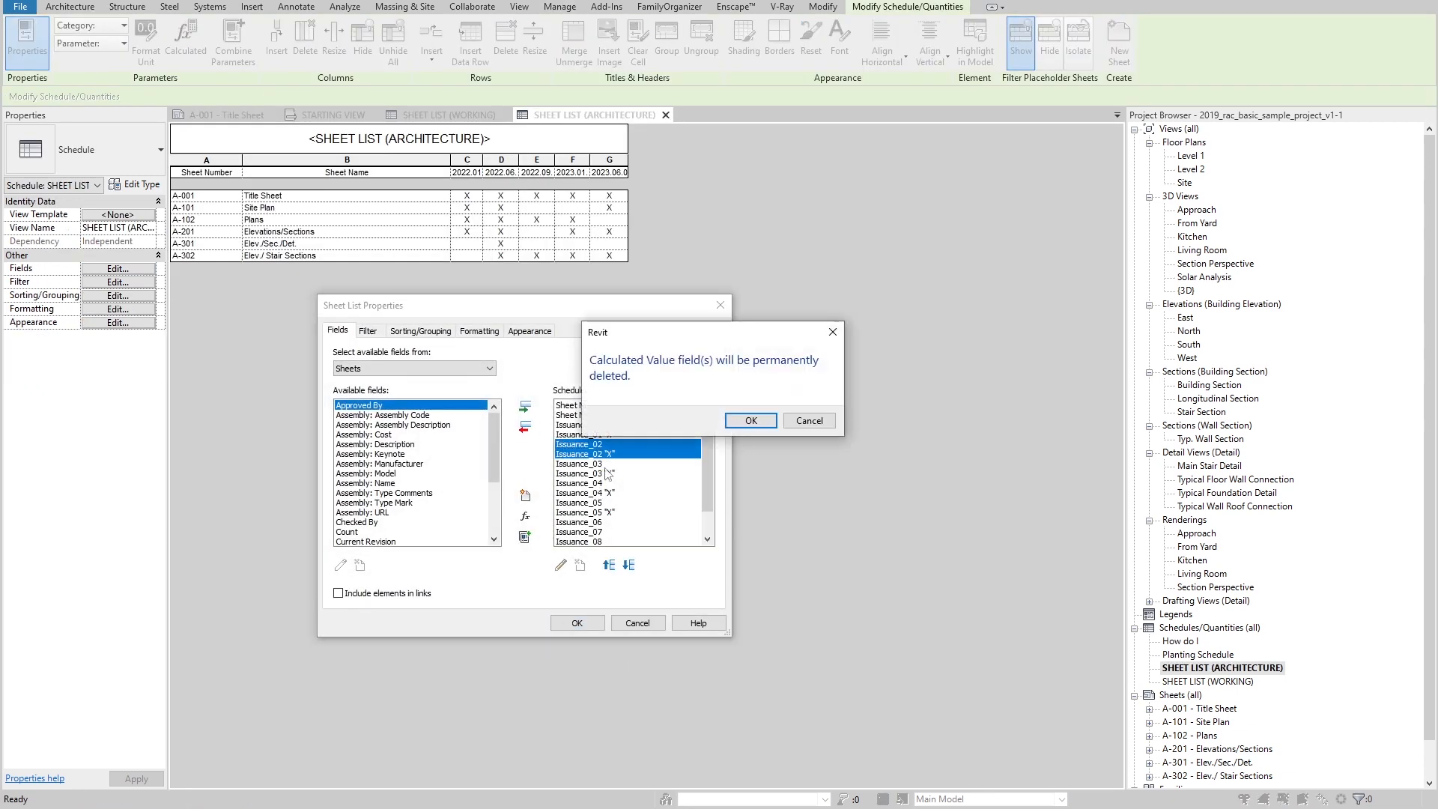
{"action": "left_click", "coordinate": [750, 421]}
Step: Remove the Issuance_05 and Issuance_05 "X" fields from the architecture sheet list and apply the field changes
{"action": "left_click", "coordinate": [611, 484]}
{"action": "left_click", "coordinate": [609, 493], "text": "ctrl"}
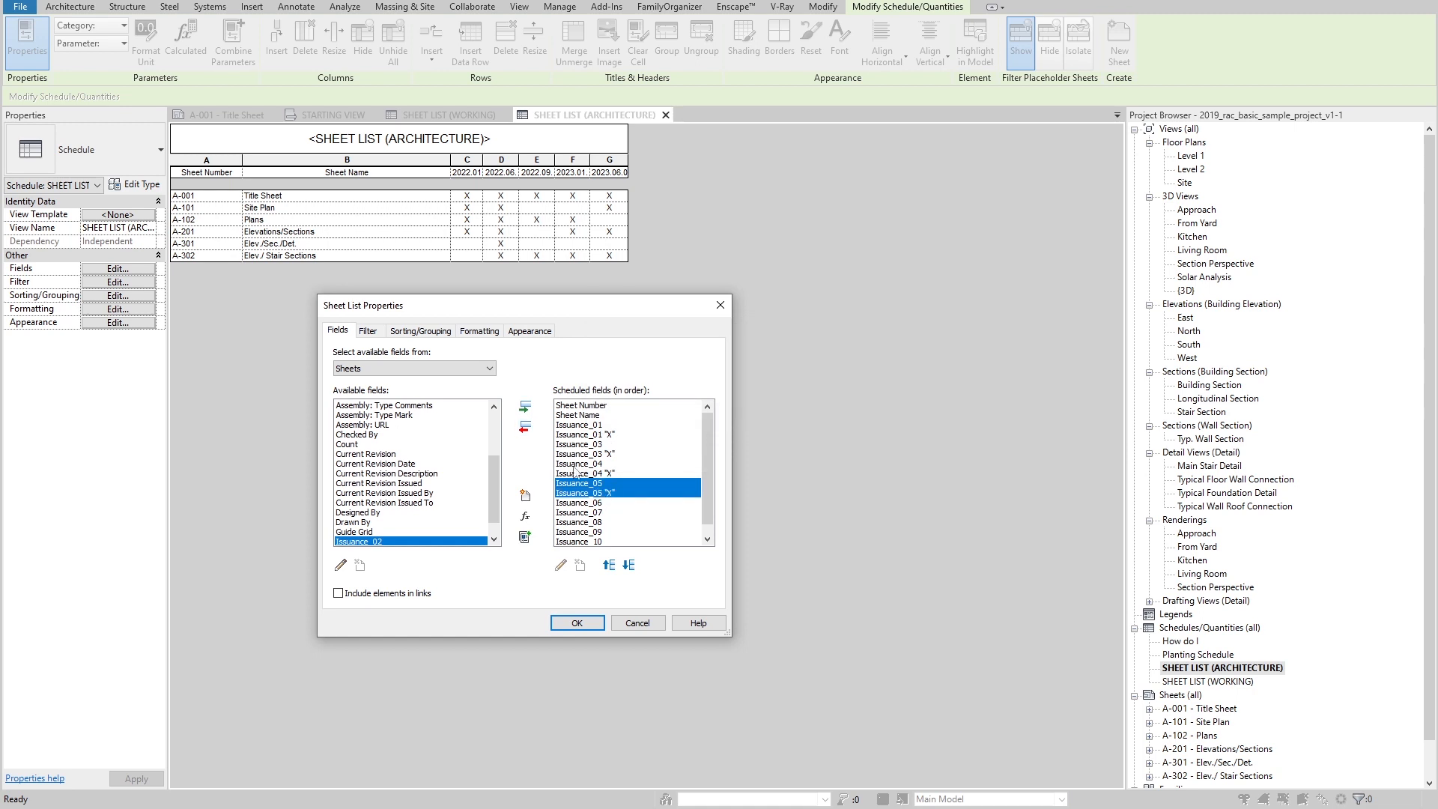
{"action": "left_click", "coordinate": [525, 427]}
{"action": "left_click", "coordinate": [750, 420]}
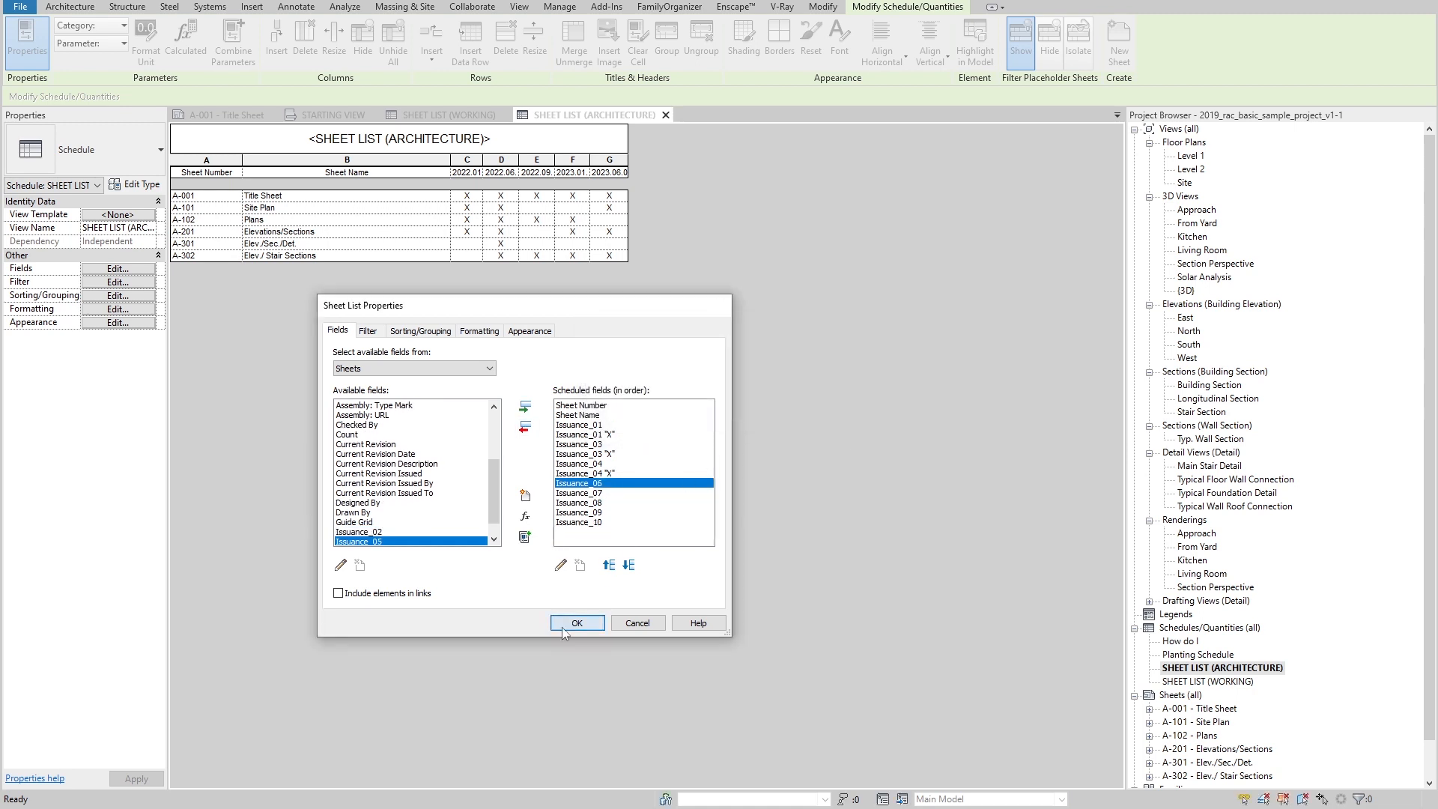
{"action": "left_click", "coordinate": [572, 625]}
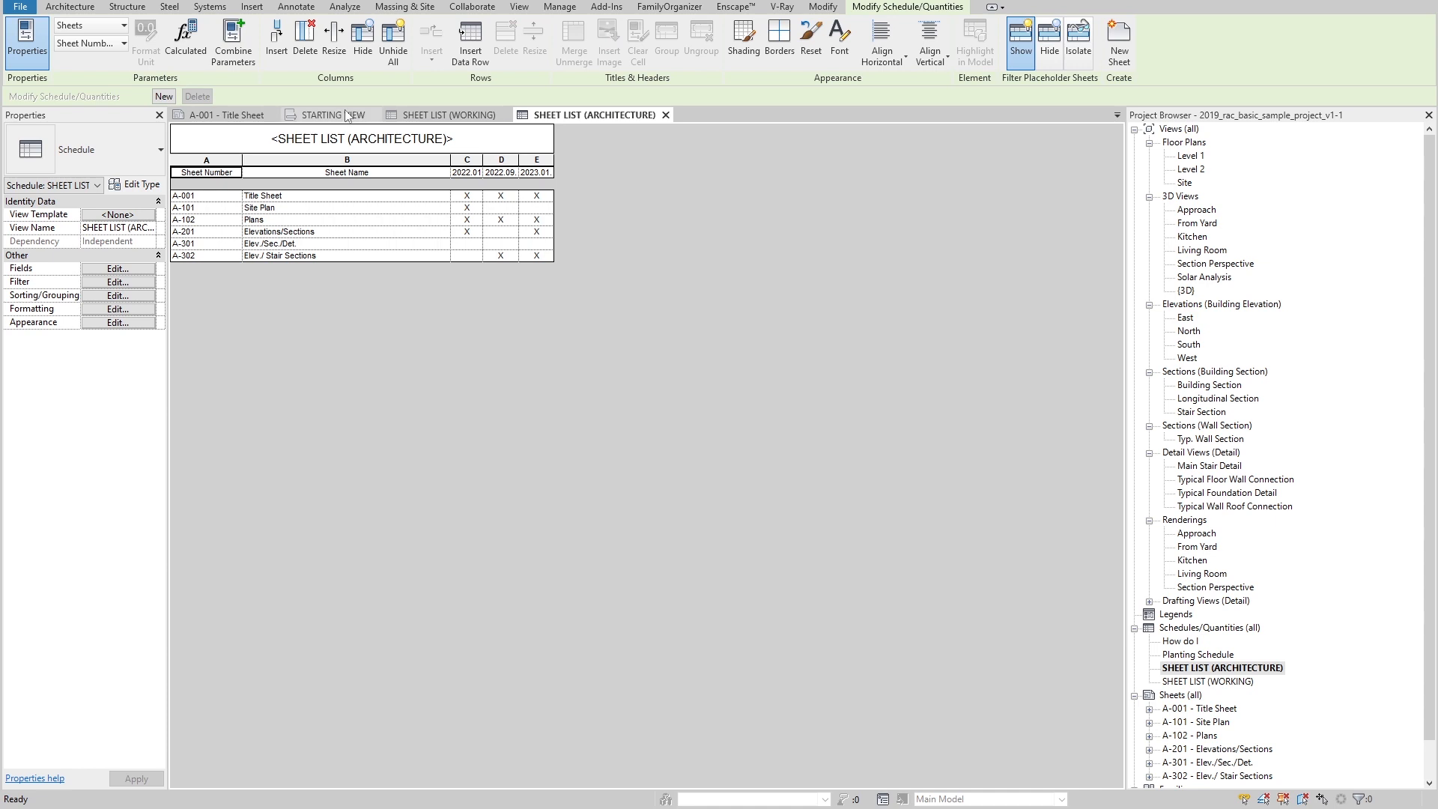
Step: Check the fields and filter settings of the SHEET LIST (ARCHITECTURE) schedule, and close the schedule view
{"action": "left_click", "coordinate": [138, 269]}
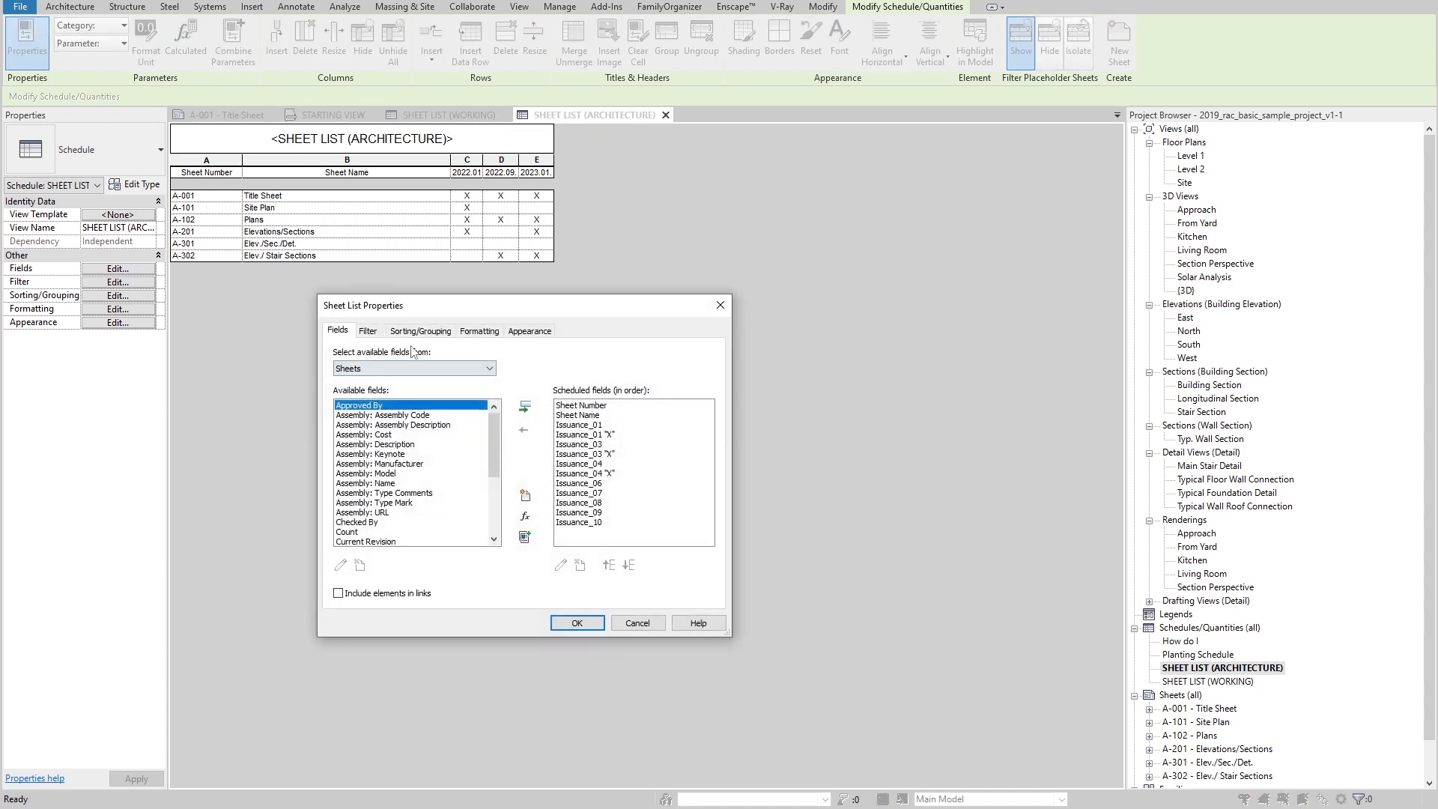
{"action": "left_click", "coordinate": [368, 332]}
{"action": "left_click", "coordinate": [420, 334]}
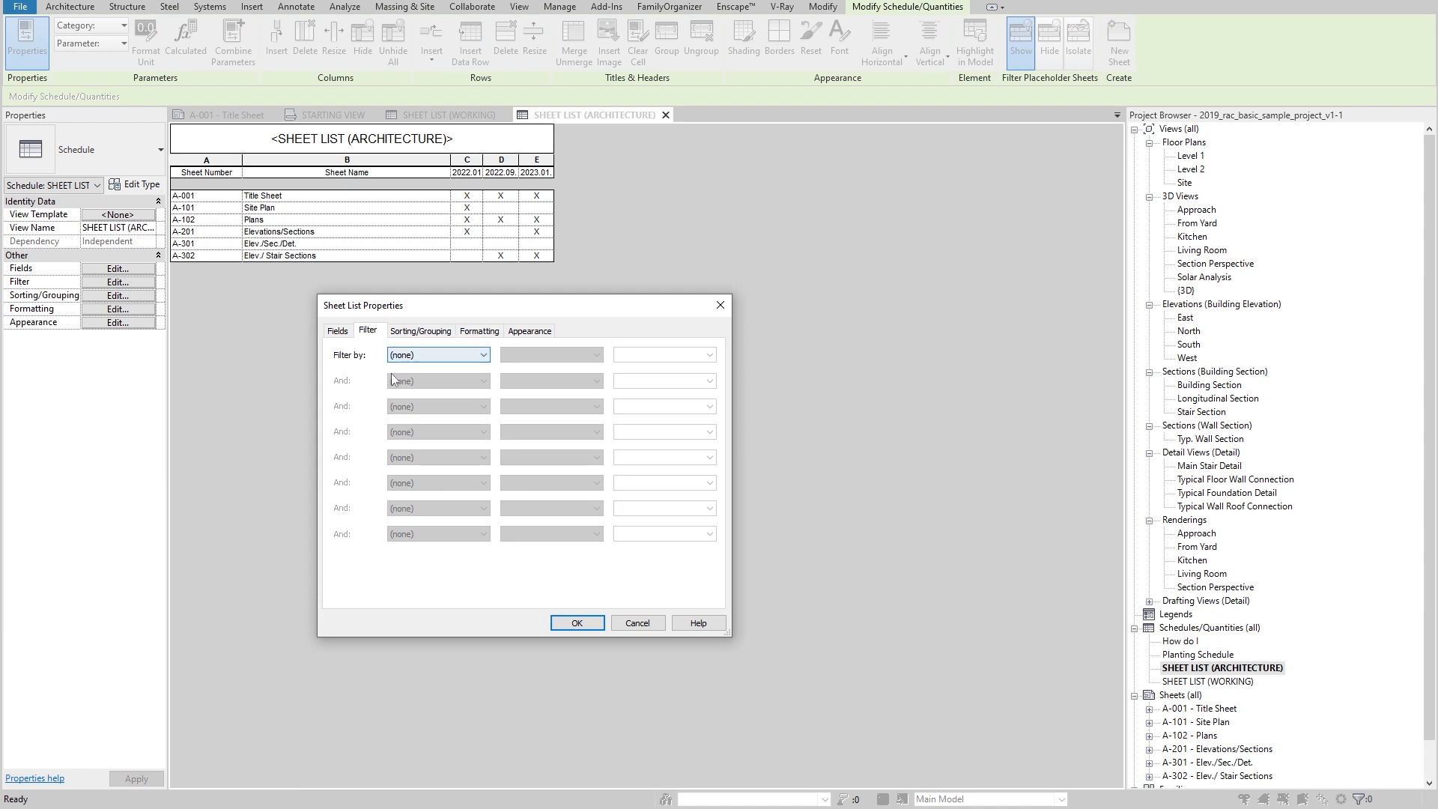
{"action": "left_click", "coordinate": [642, 627]}
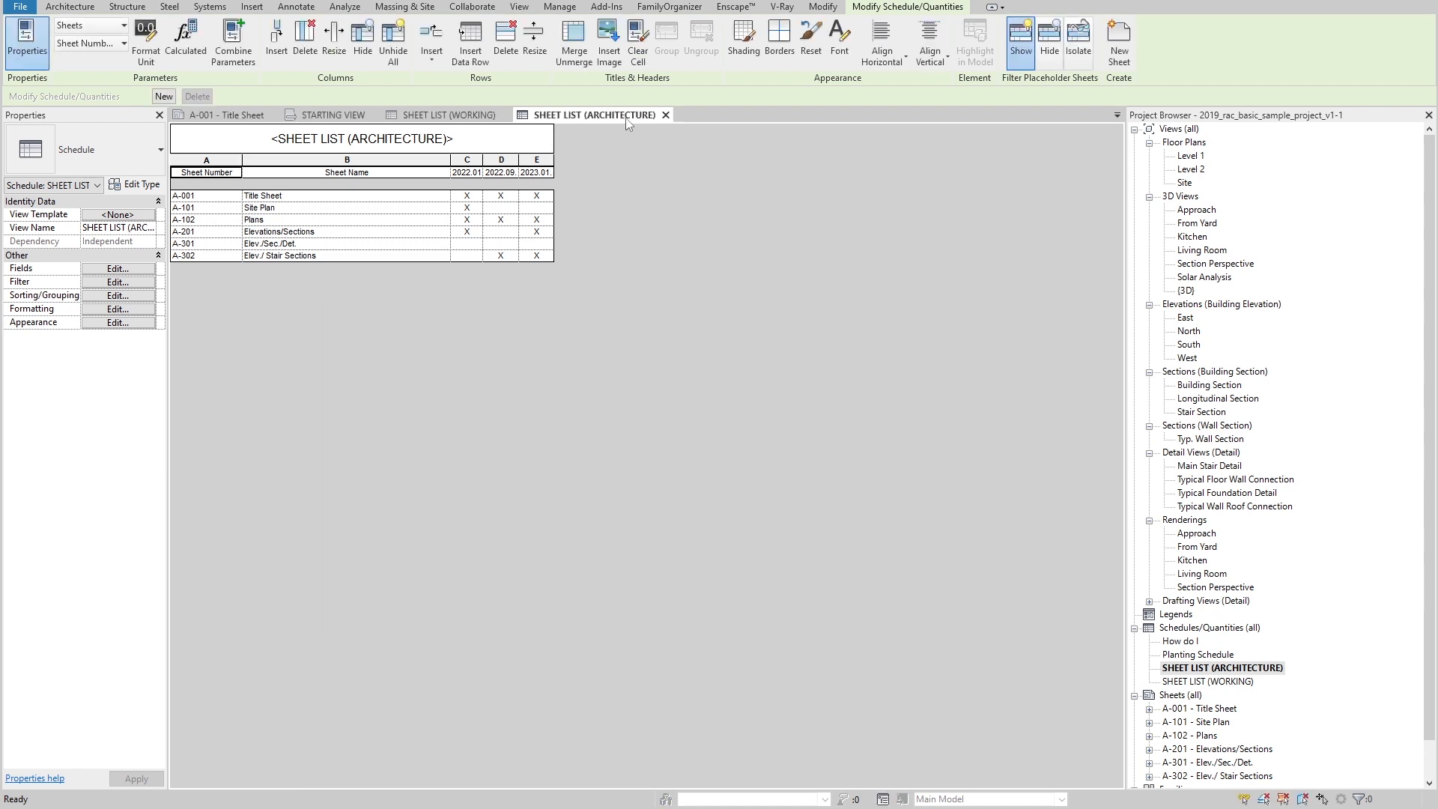
{"action": "left_click", "coordinate": [666, 114]}
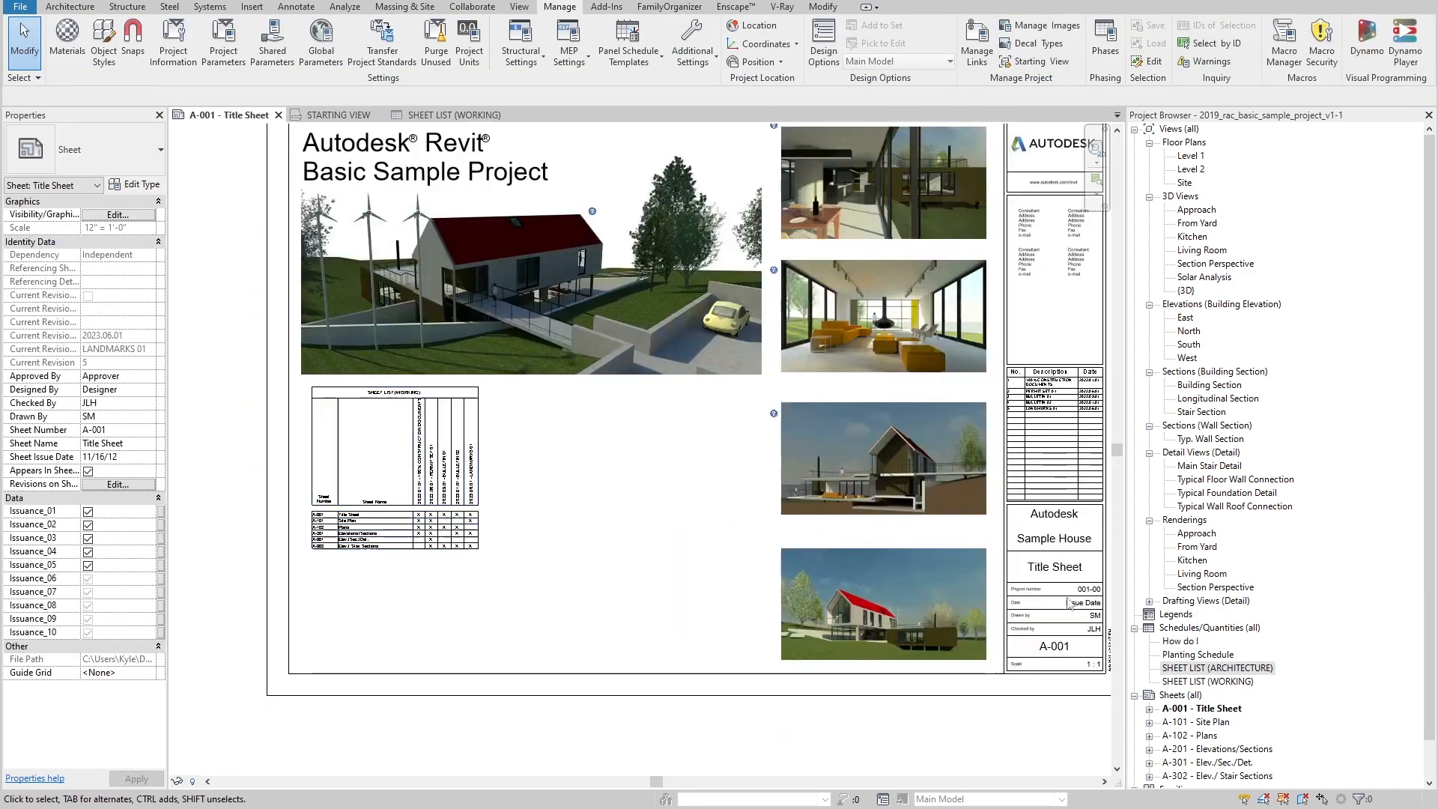
Step: Place the SHEET LIST (ARCHITECTURE) schedule on the A-001 title sheet beside the working sheet list
{"action": "left_click_drag", "start_coordinate": [1200, 668], "coordinate": [376, 476]}
{"action": "scroll", "coordinate": [375, 475], "scroll_direction": "up", "scroll_amount": 3}
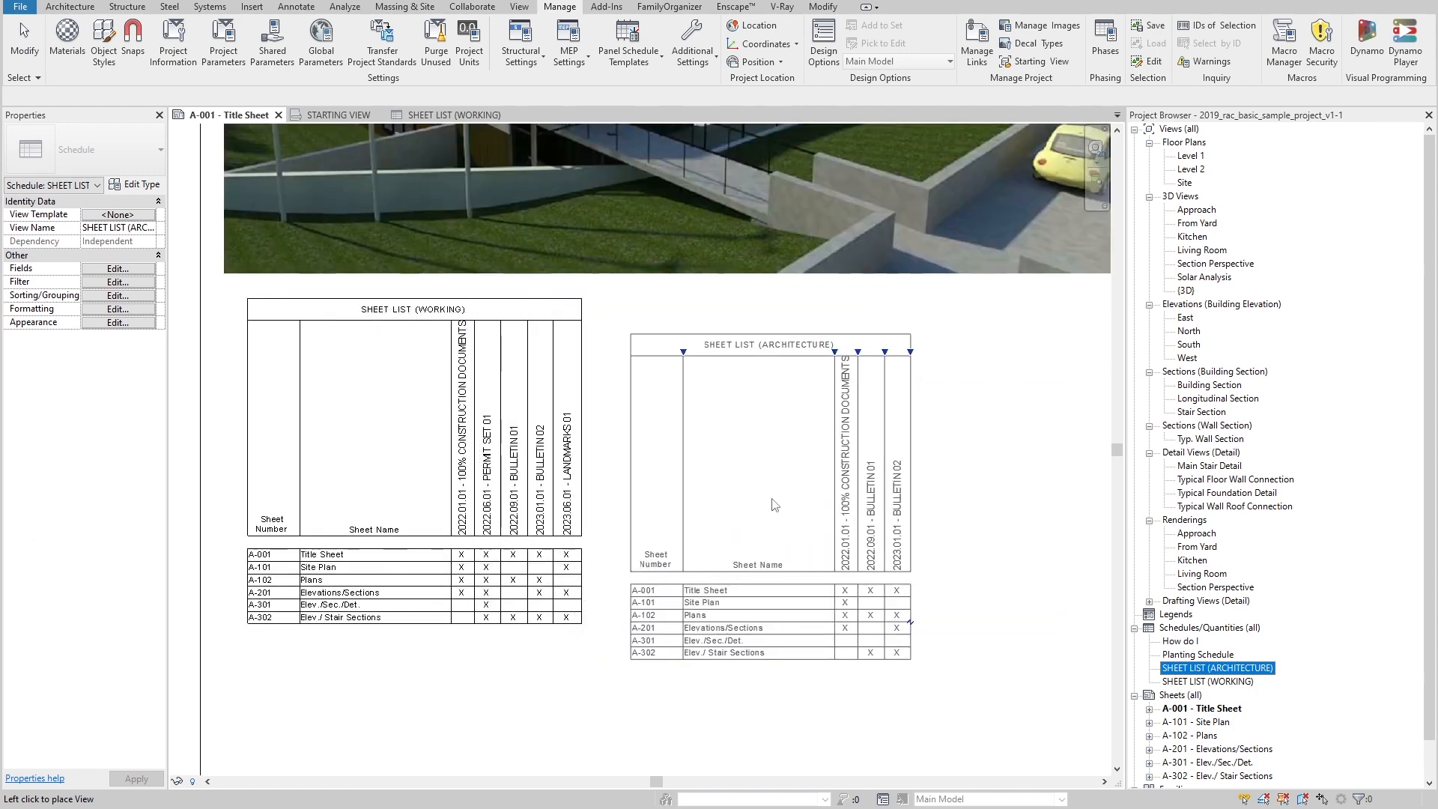
{"action": "left_click", "coordinate": [779, 468]}
{"action": "scroll", "coordinate": [861, 618], "scroll_direction": "up", "scroll_amount": 2}
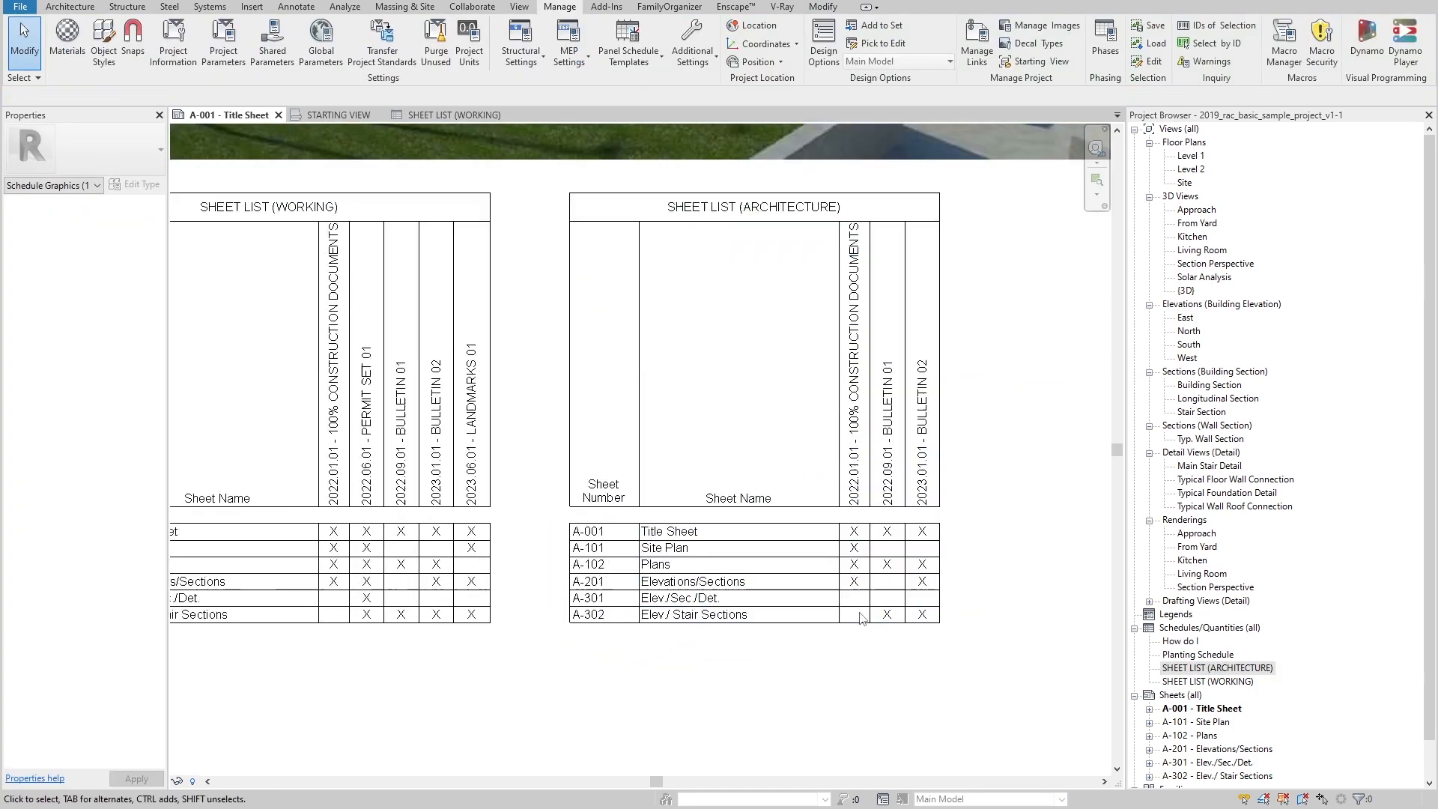
{"action": "scroll", "coordinate": [861, 618], "scroll_direction": "up", "scroll_amount": 1}
{"action": "key", "text": "Escape"}
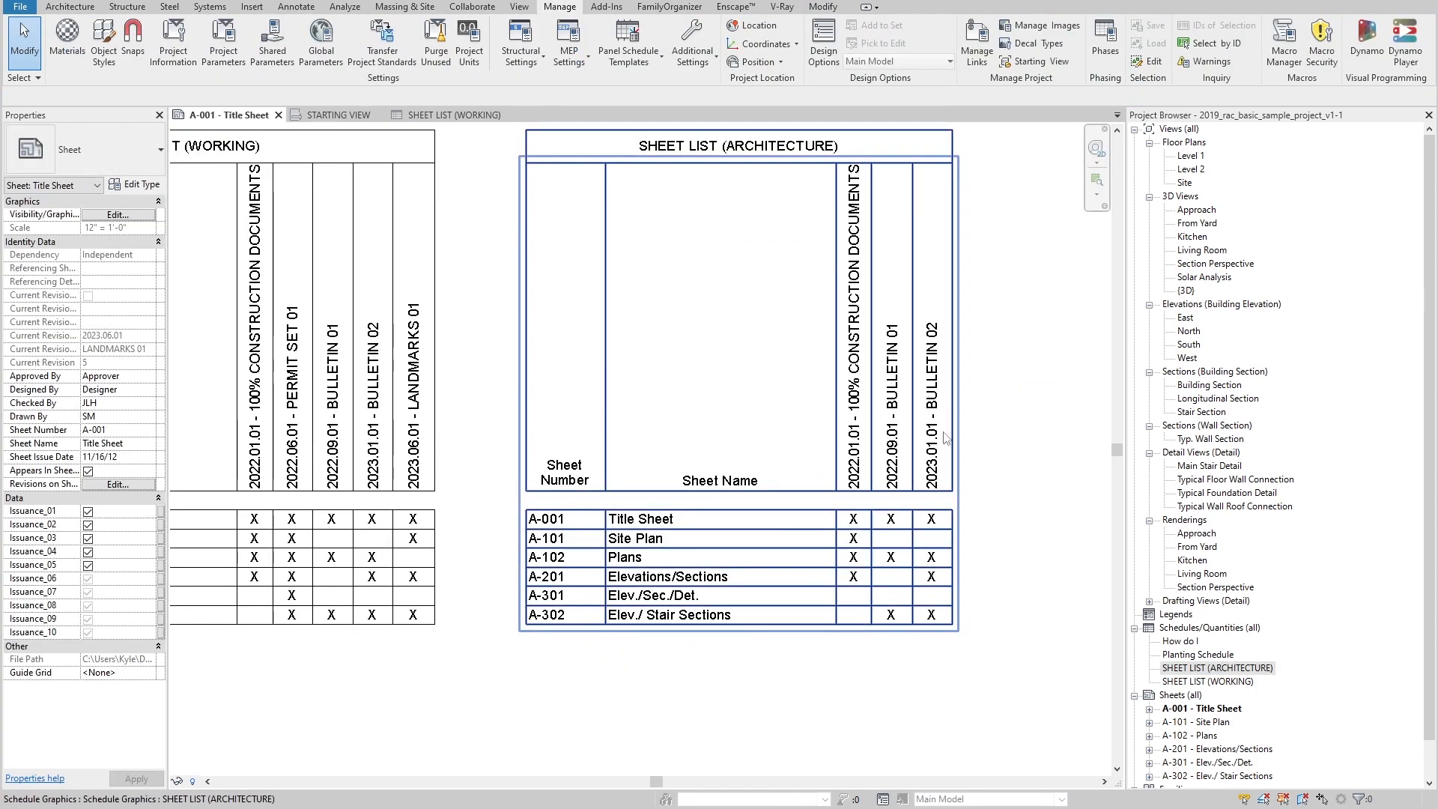
Step: Examine the placed architecture sheet list and its arrangement beside the working list on the whole title sheet
{"action": "middle_click_drag", "start_coordinate": [872, 386], "coordinate": [495, 372]}
{"action": "scroll", "coordinate": [494, 372], "scroll_direction": "down", "scroll_amount": 3}
{"action": "left_click", "coordinate": [494, 373]}
{"action": "key", "text": "Escape"}
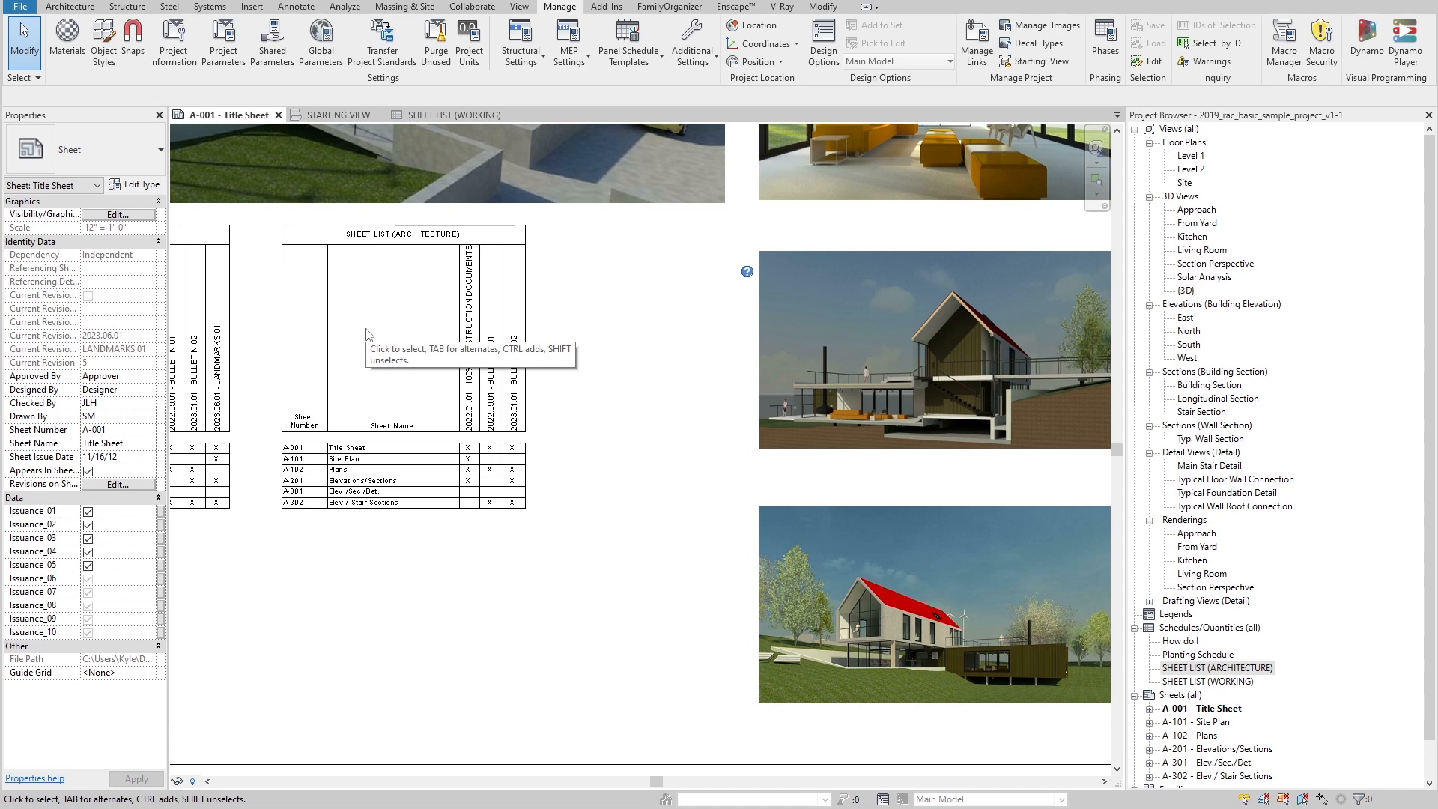
{"action": "scroll", "coordinate": [367, 335], "scroll_direction": "down", "scroll_amount": 4}
{"action": "middle_click_drag", "start_coordinate": [481, 559], "coordinate": [508, 637]}
{"action": "left_click", "coordinate": [507, 636]}
{"action": "scroll", "coordinate": [1005, 378], "scroll_direction": "down", "scroll_amount": 2}
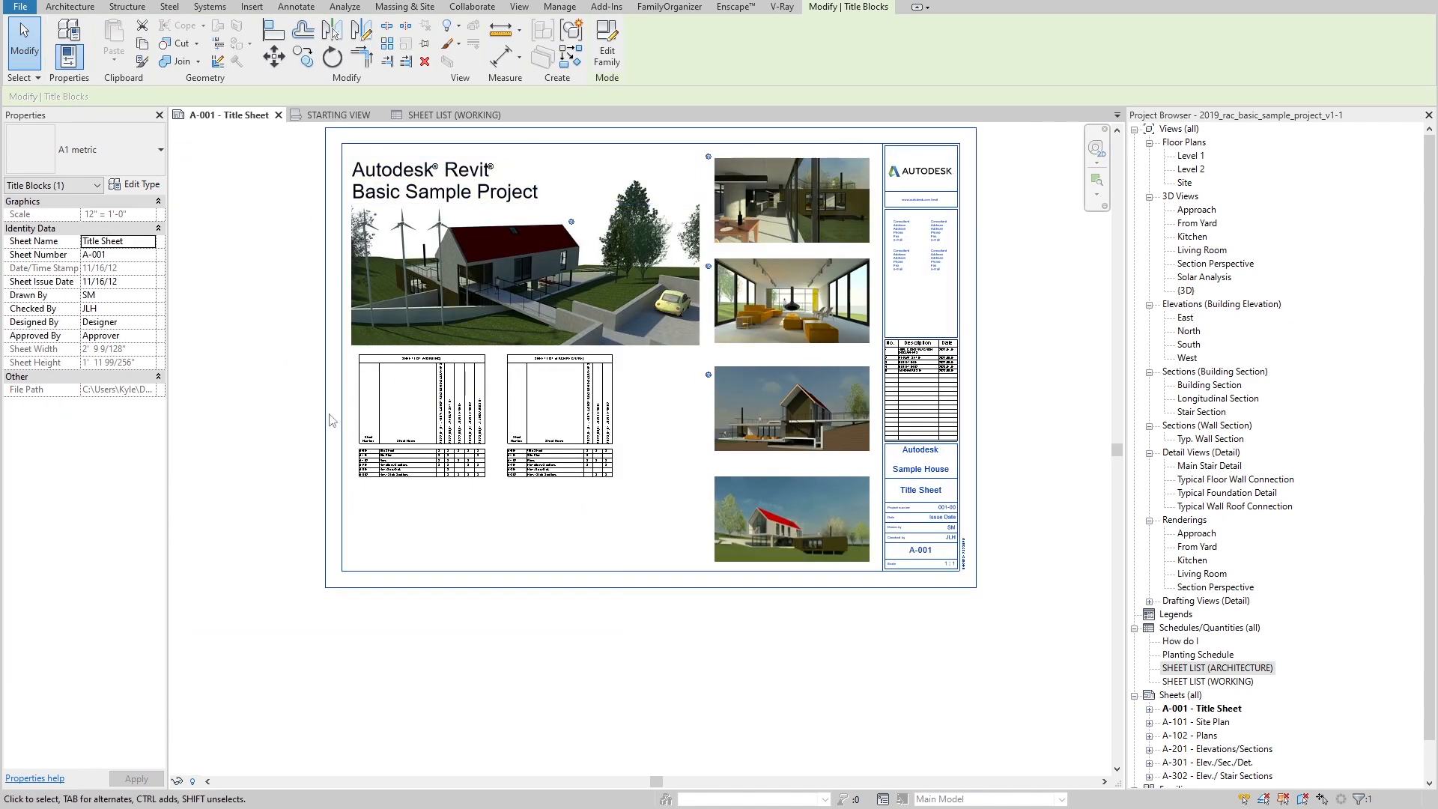
Step: Delete the architecture sheet list from the title sheet, and undo the deletion
{"action": "scroll", "coordinate": [608, 160], "scroll_direction": "up", "scroll_amount": 2}
{"action": "left_click", "coordinate": [608, 527]}
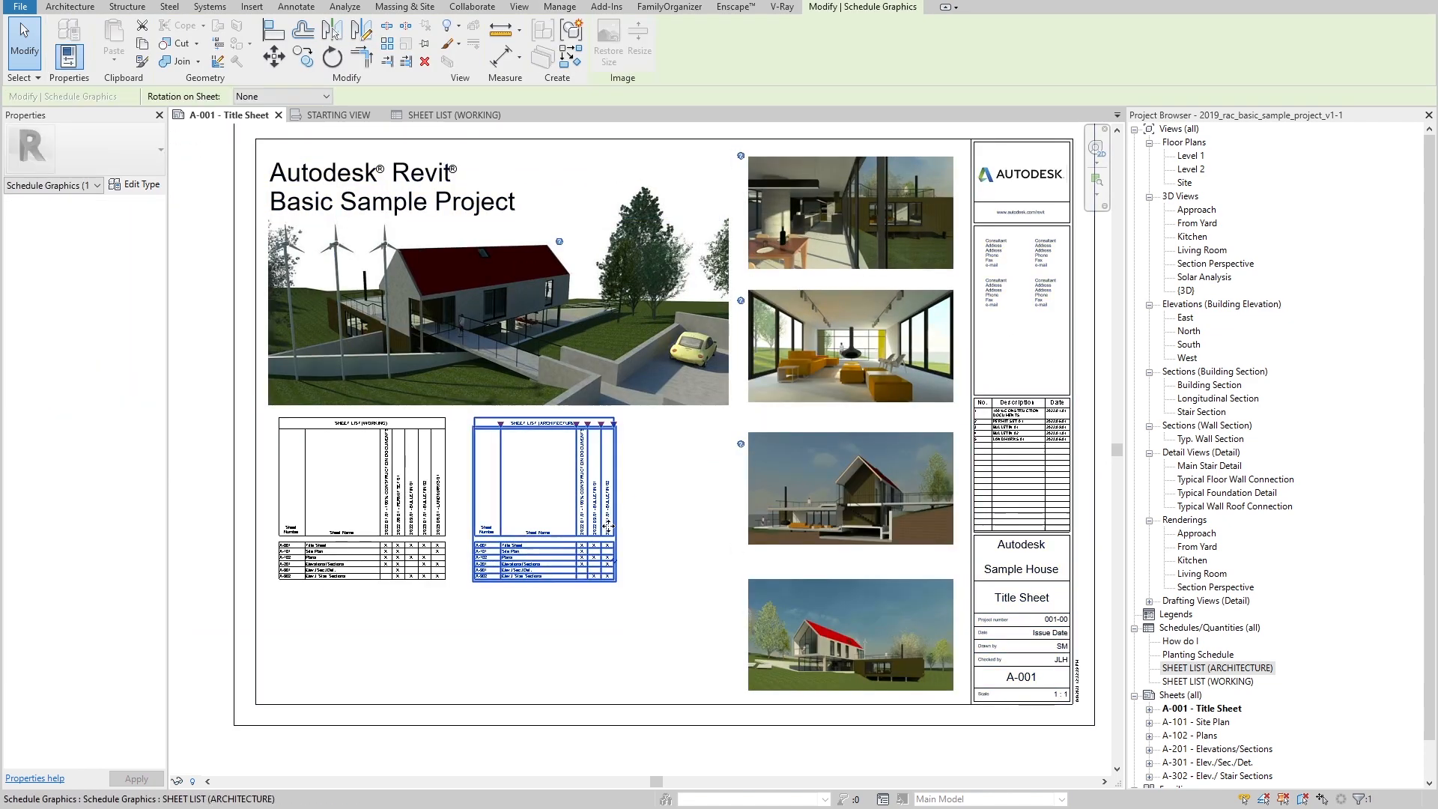
{"action": "key", "text": "Delete"}
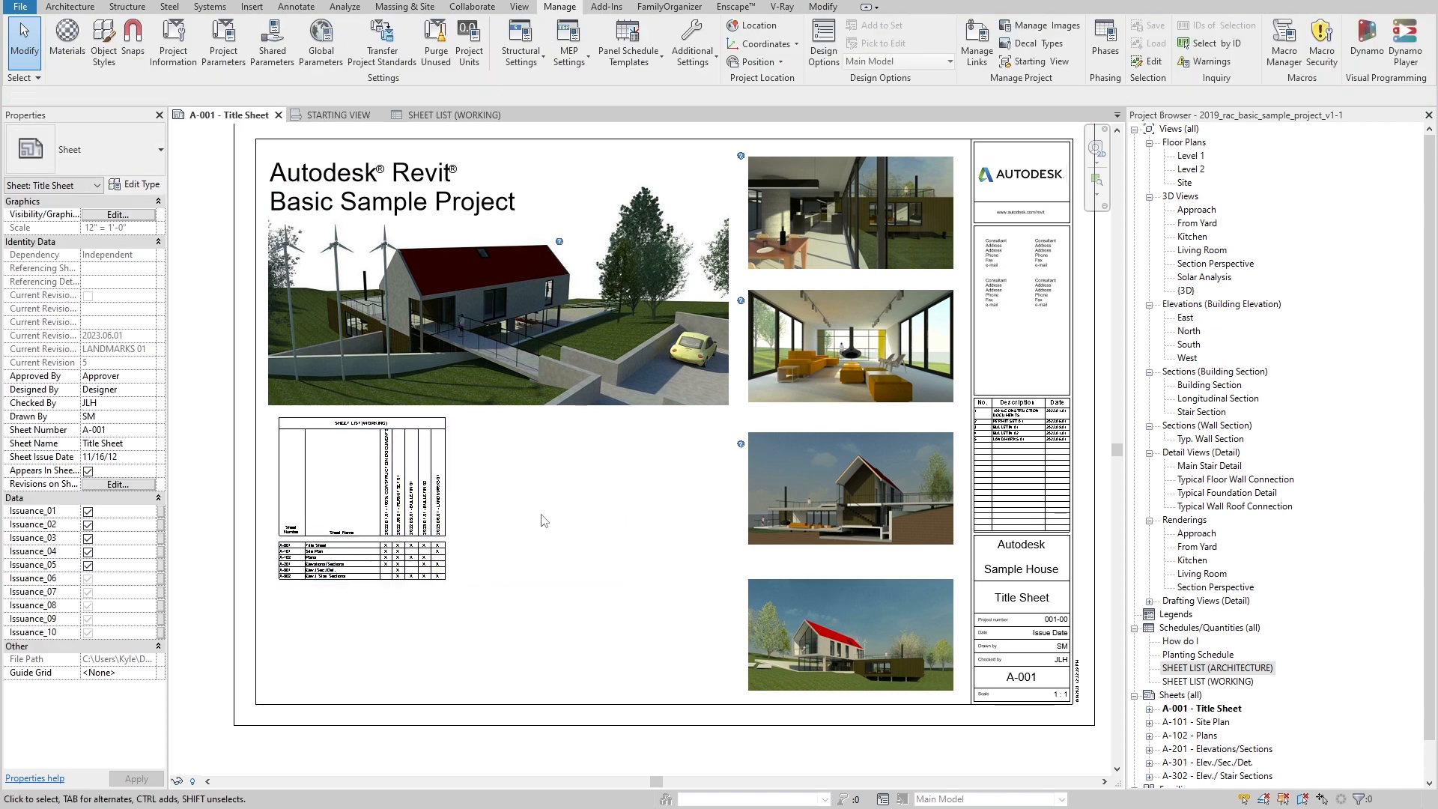
{"action": "key", "text": "ctrl+z"}
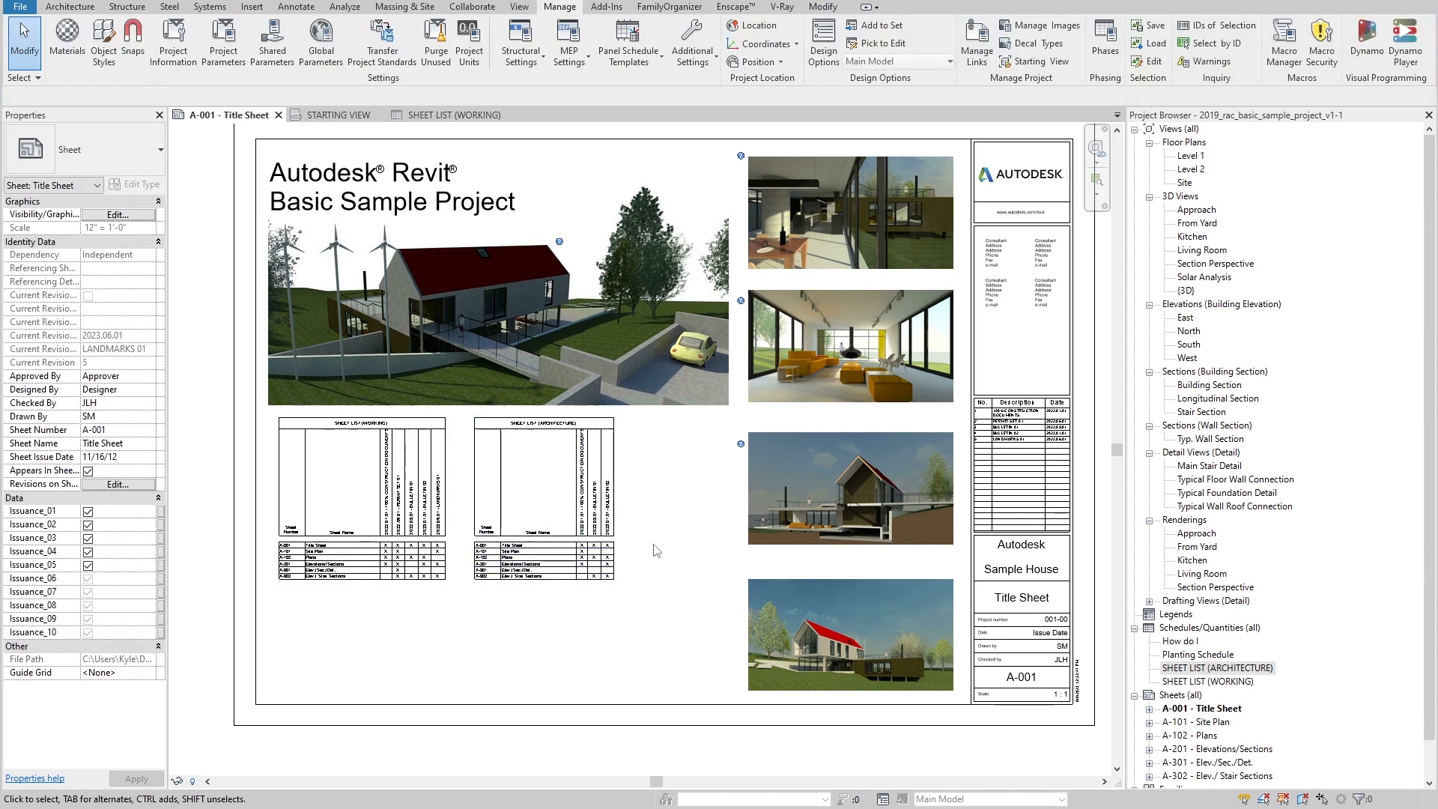
{"action": "left_click", "coordinate": [1055, 669]}
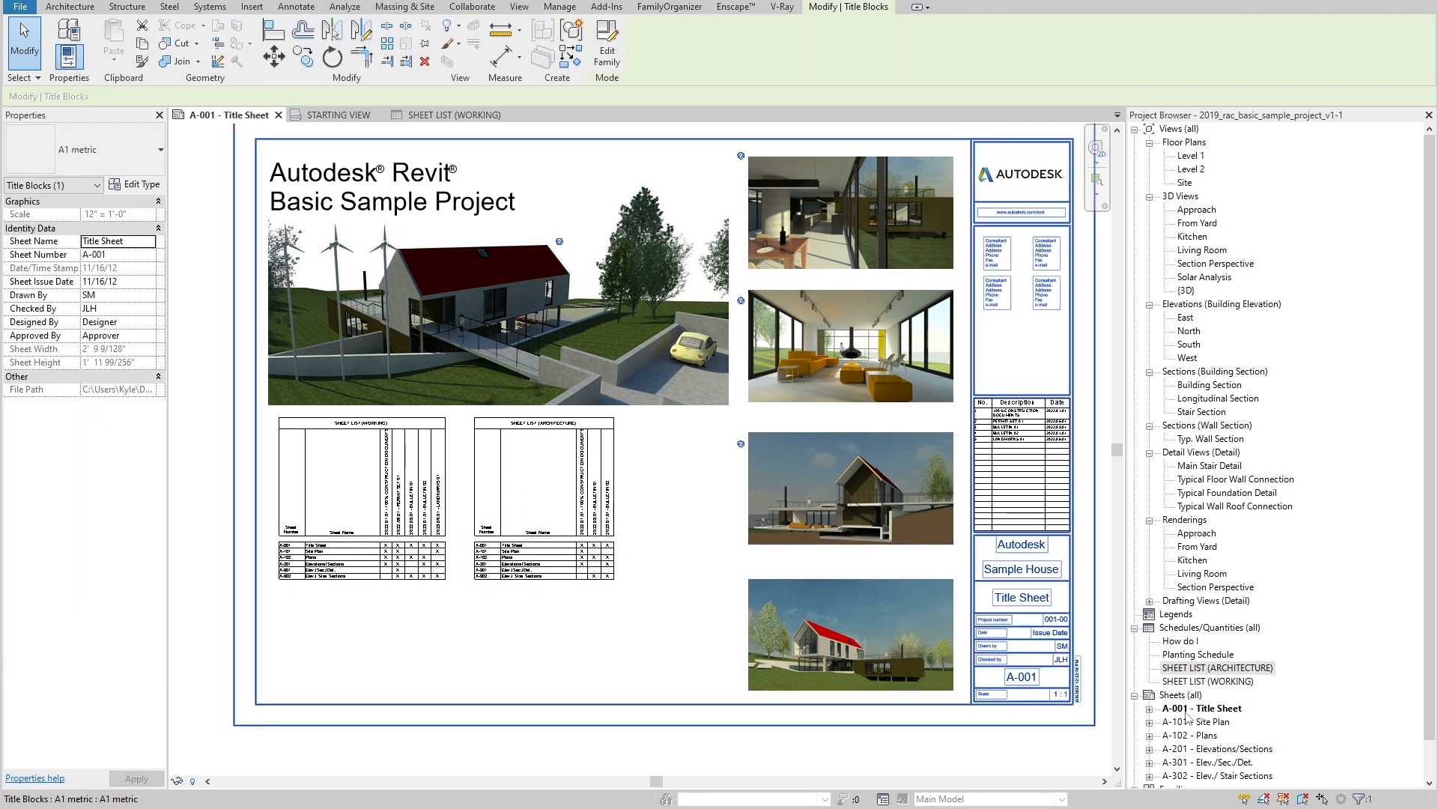
{"action": "left_click", "coordinate": [1169, 712]}
{"action": "left_click", "coordinate": [861, 705]}
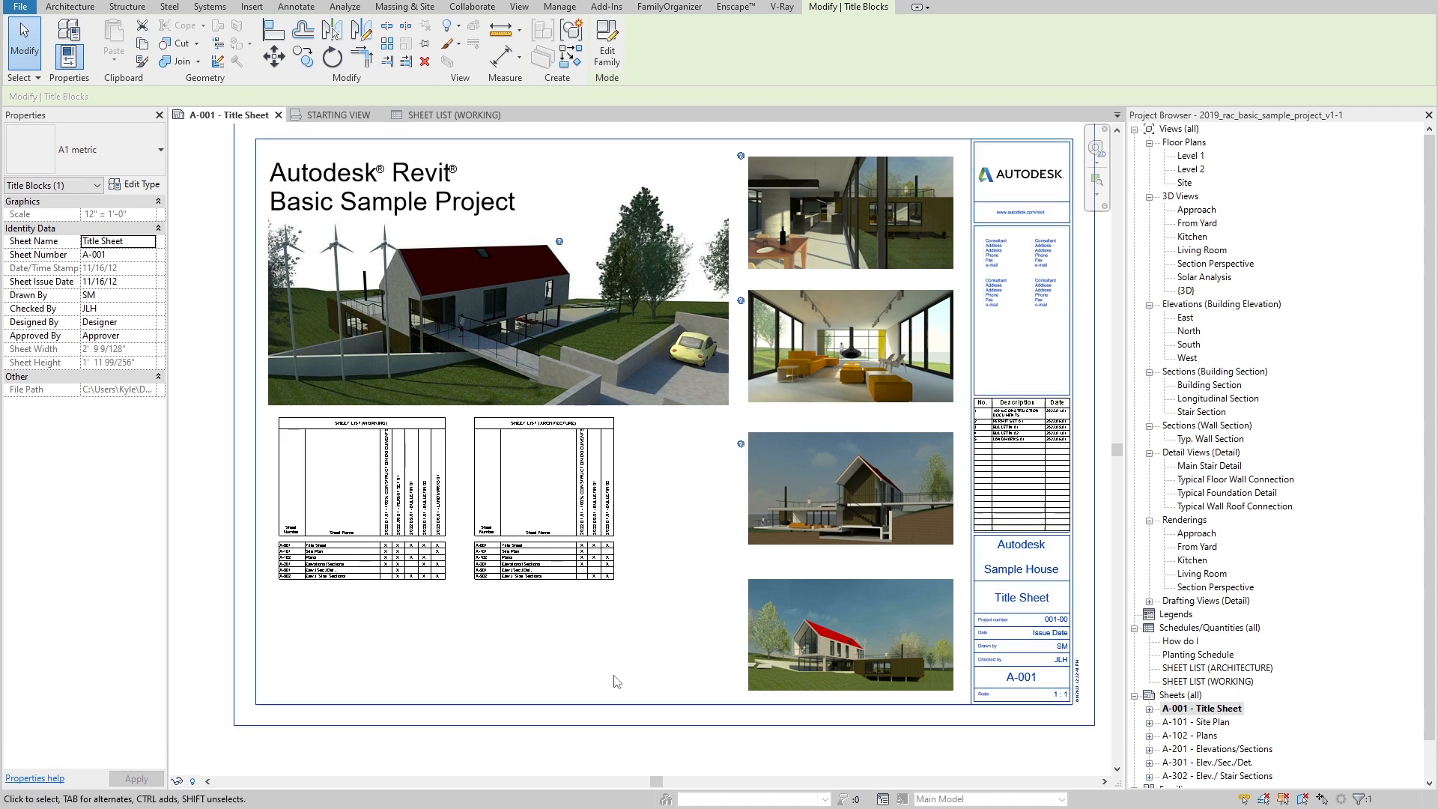
{"action": "key", "text": "Escape"}
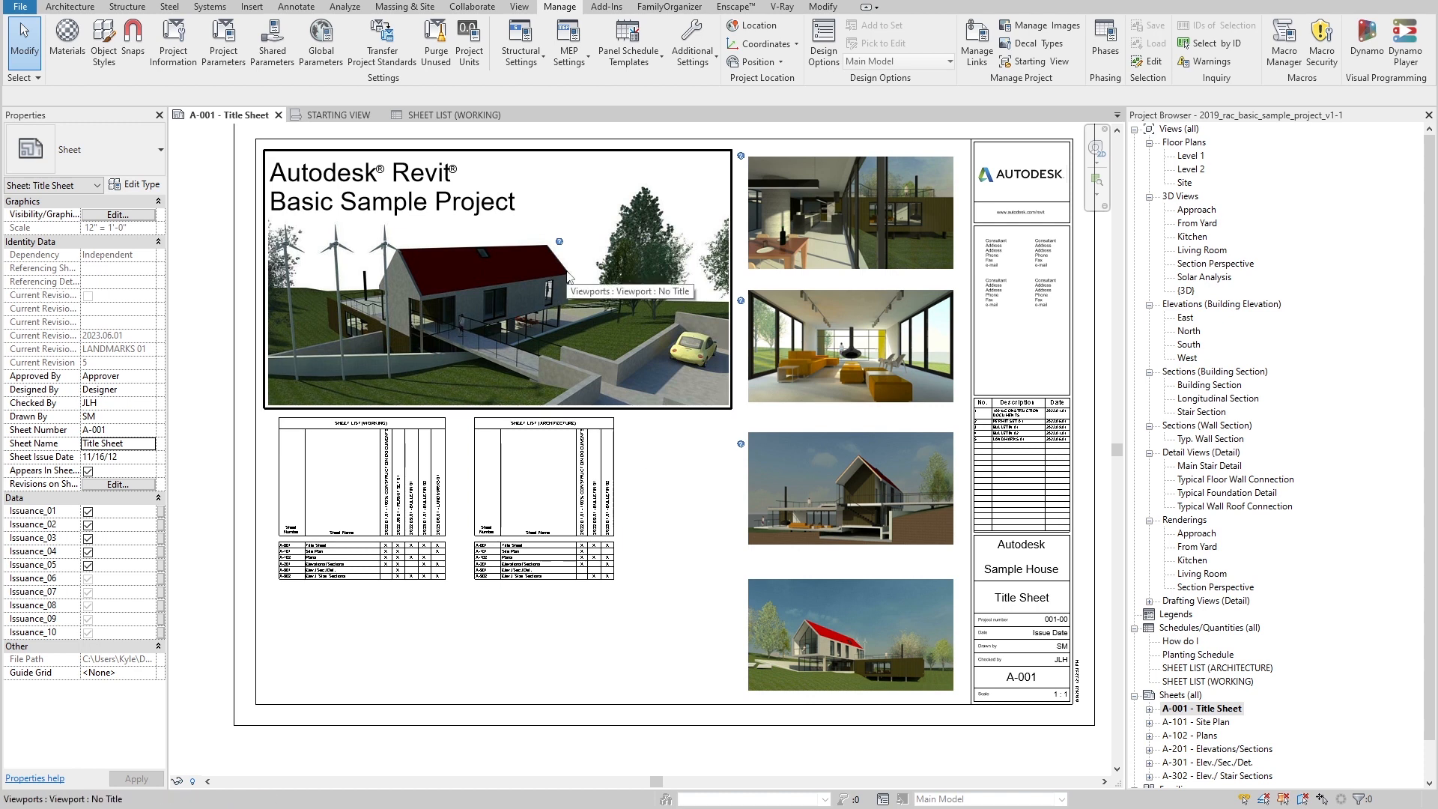
Step: Duplicate the SHEET LIST (ARCHITECTURE) schedule and rename the copy as SHEET LIST (PERMIT)
{"action": "left_click", "coordinate": [1199, 683]}
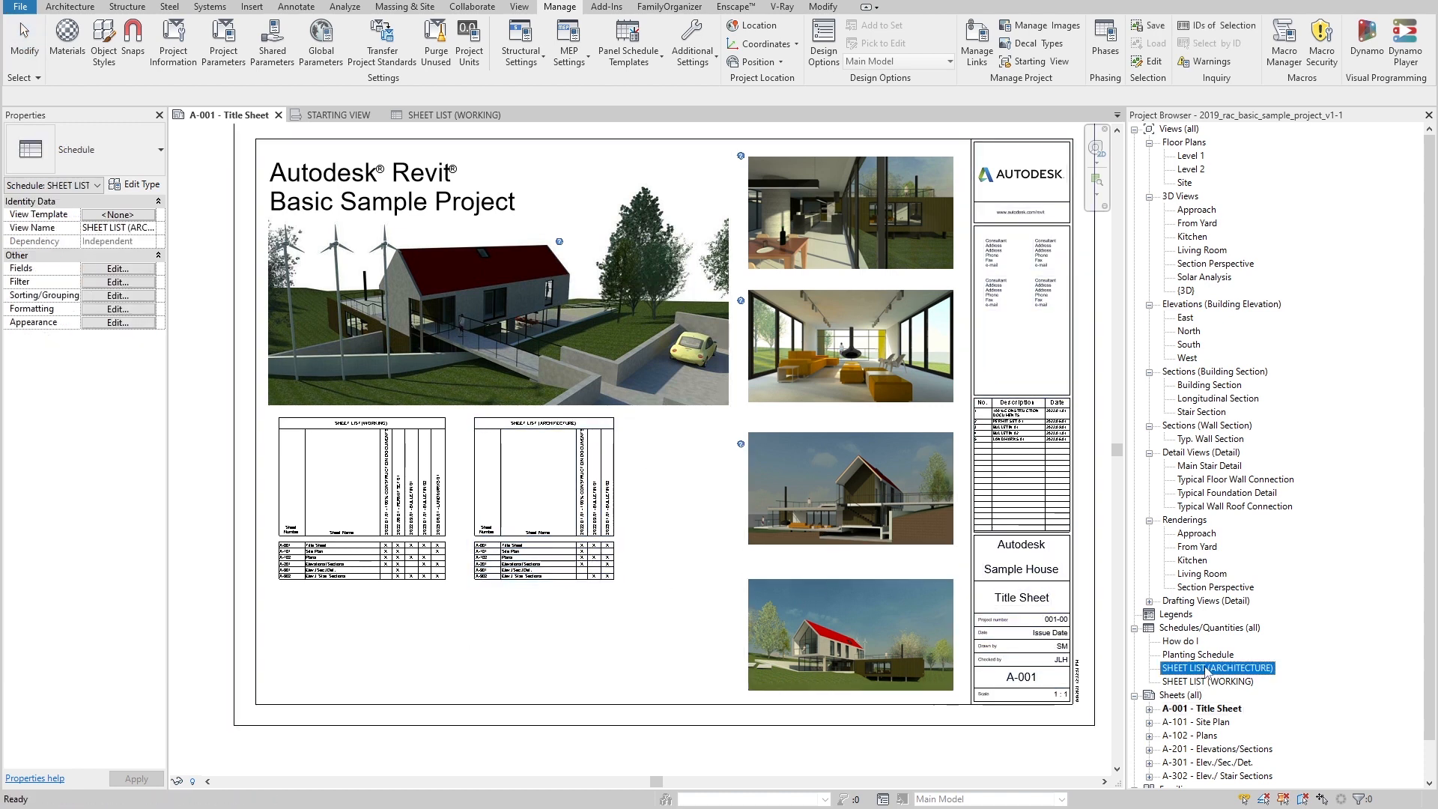
{"action": "left_click", "coordinate": [1199, 668]}
{"action": "right_click", "coordinate": [1199, 669]}
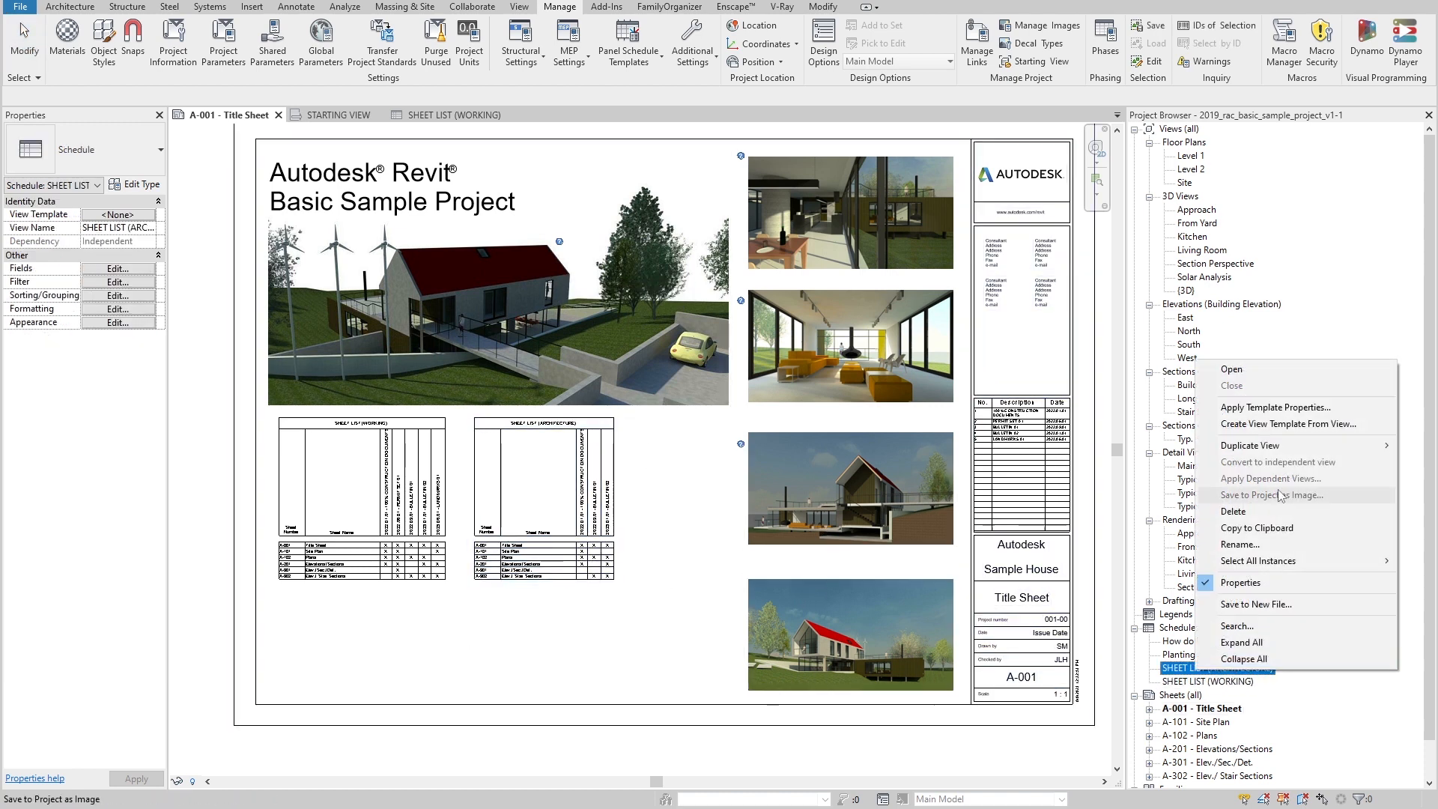
{"action": "mouse_move", "coordinate": [1266, 446]}
{"action": "left_click", "coordinate": [1157, 463]}
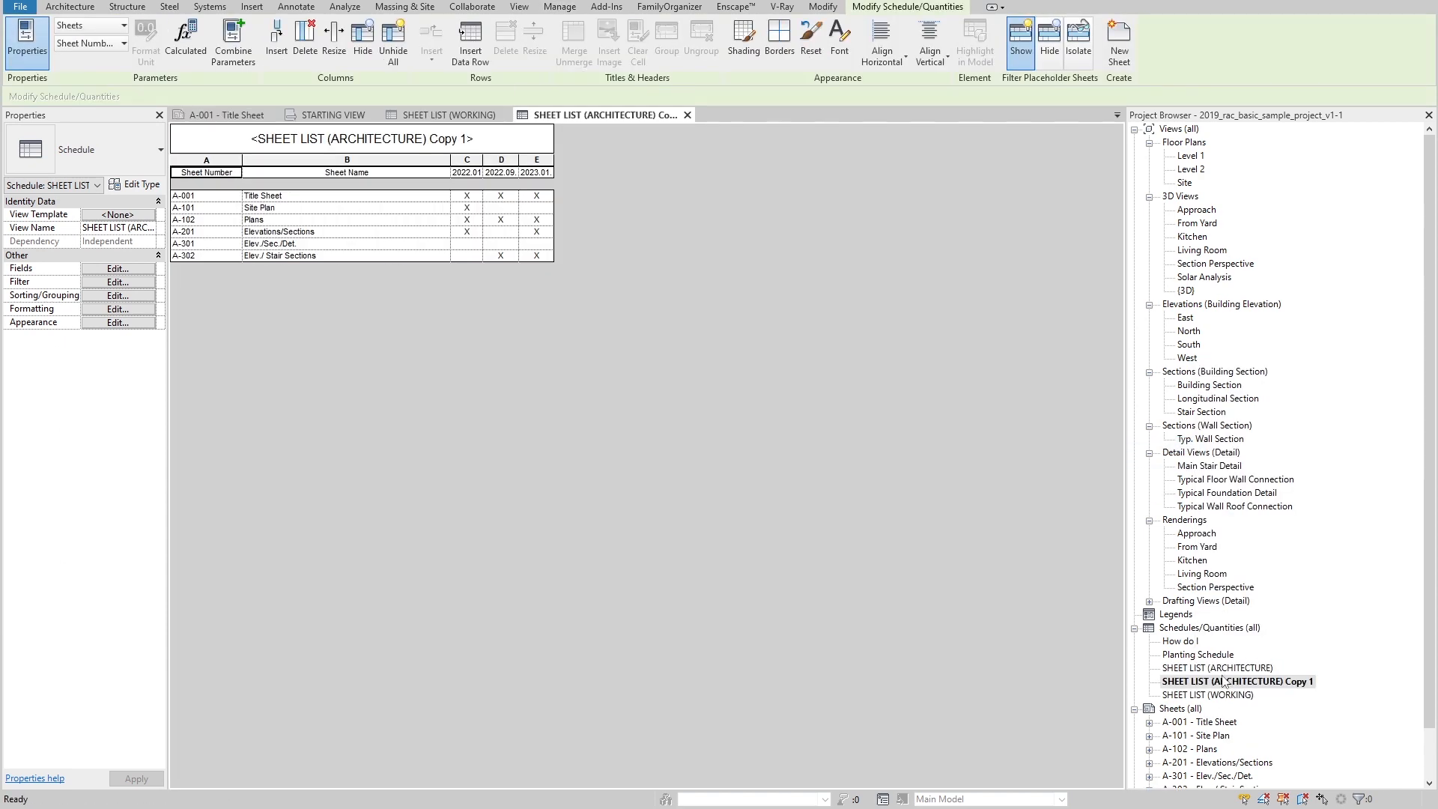
{"action": "right_click", "coordinate": [1220, 681]}
{"action": "left_click", "coordinate": [1265, 554]}
{"action": "left_click_drag", "start_coordinate": [1218, 682], "coordinate": [1334, 700]}
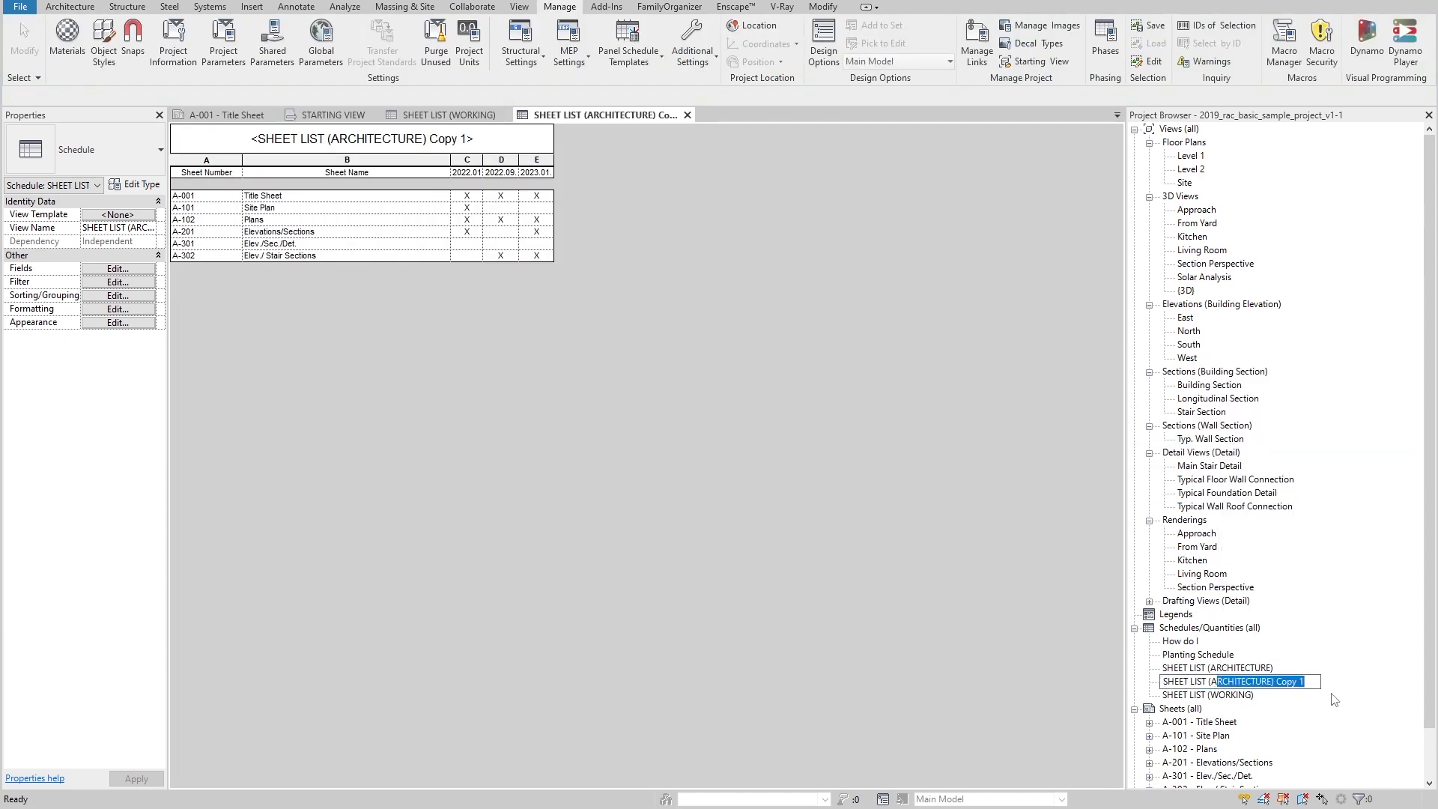
{"action": "key", "text": "BackSpace"}
{"action": "key", "text": "BackSpace"}
{"action": "type", "text": "PERMIT)"}
{"action": "key", "text": "Return"}
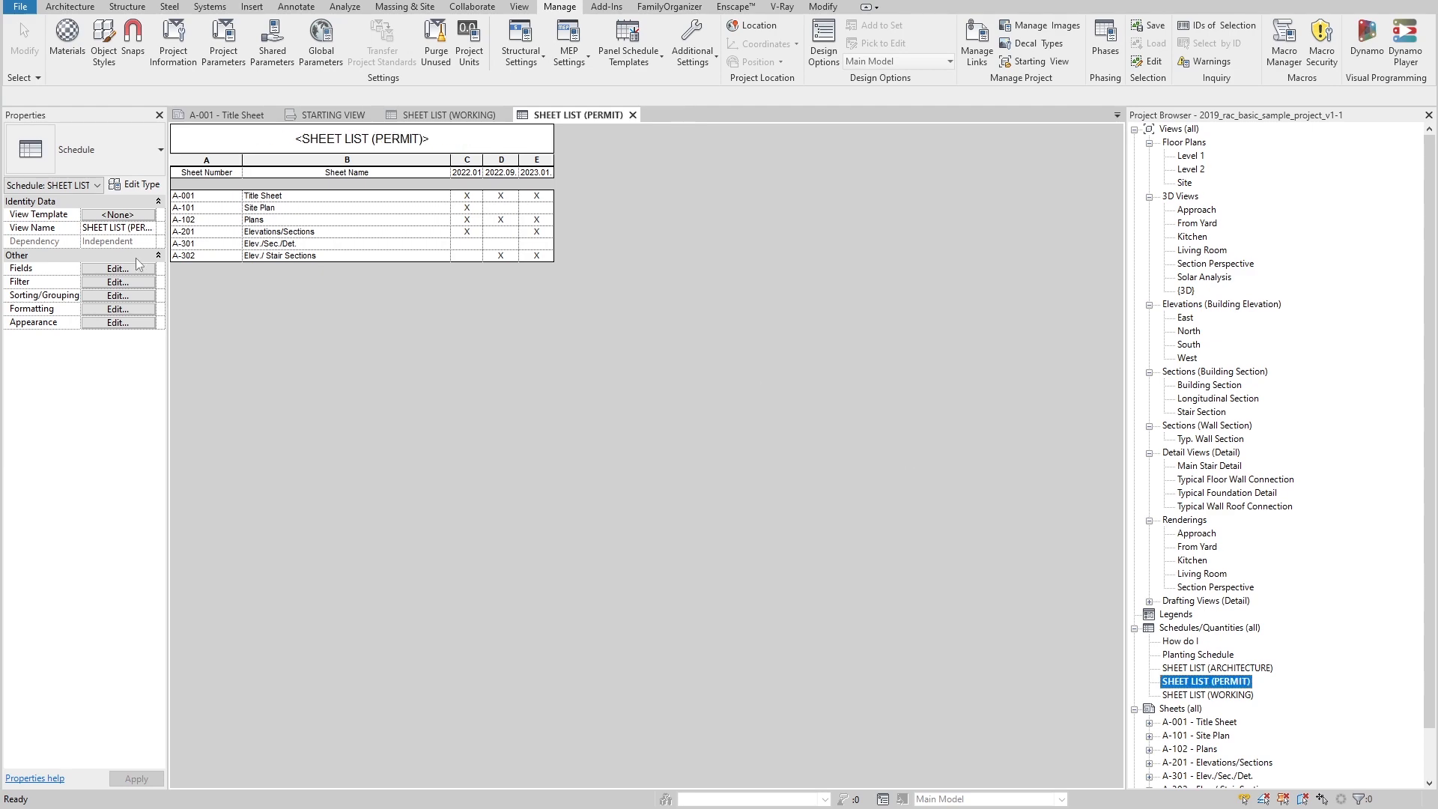
{"action": "left_click", "coordinate": [112, 268]}
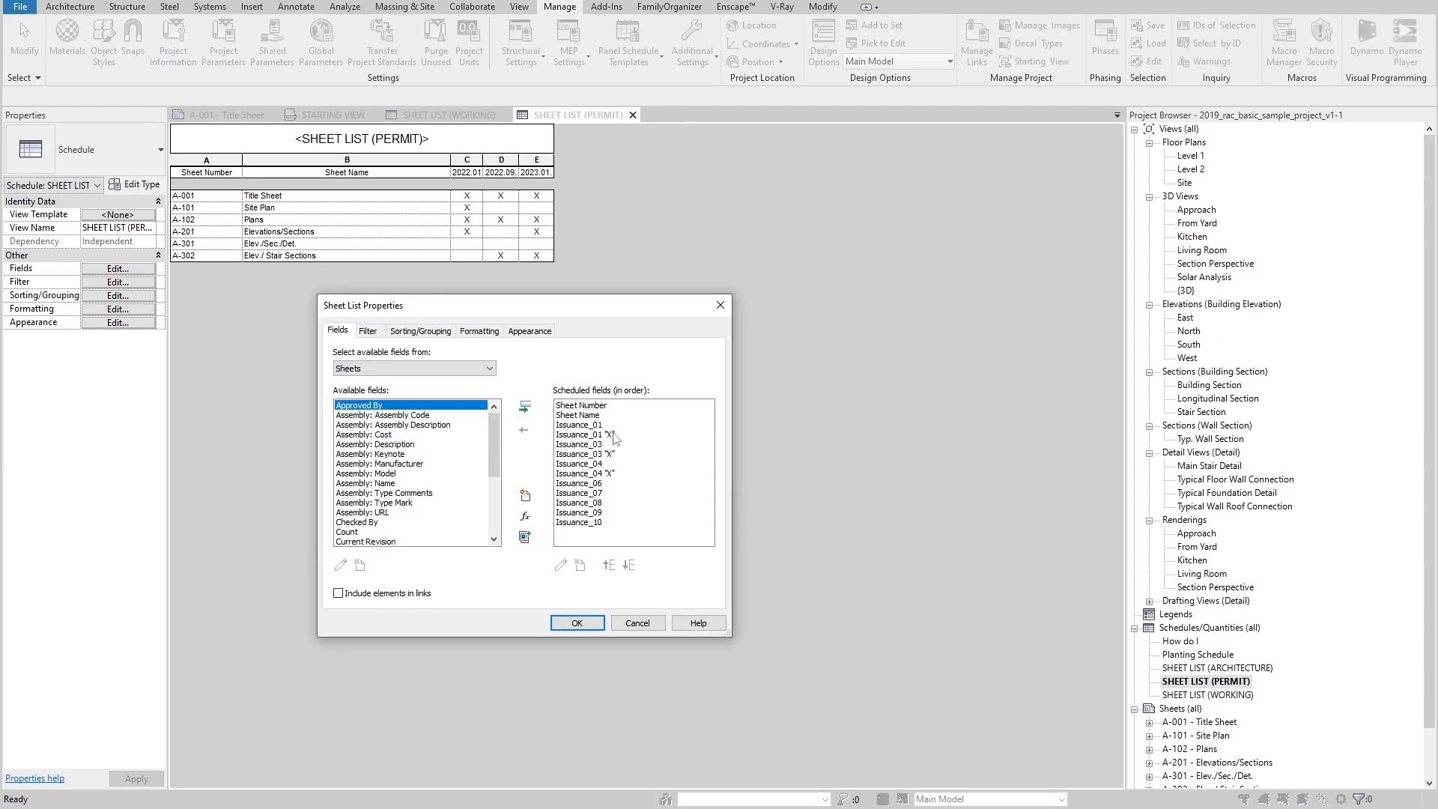
{"action": "left_click_drag", "start_coordinate": [612, 434], "coordinate": [612, 445]}
{"action": "left_click", "coordinate": [604, 454]}
{"action": "left_click", "coordinate": [603, 445], "text": "ctrl"}
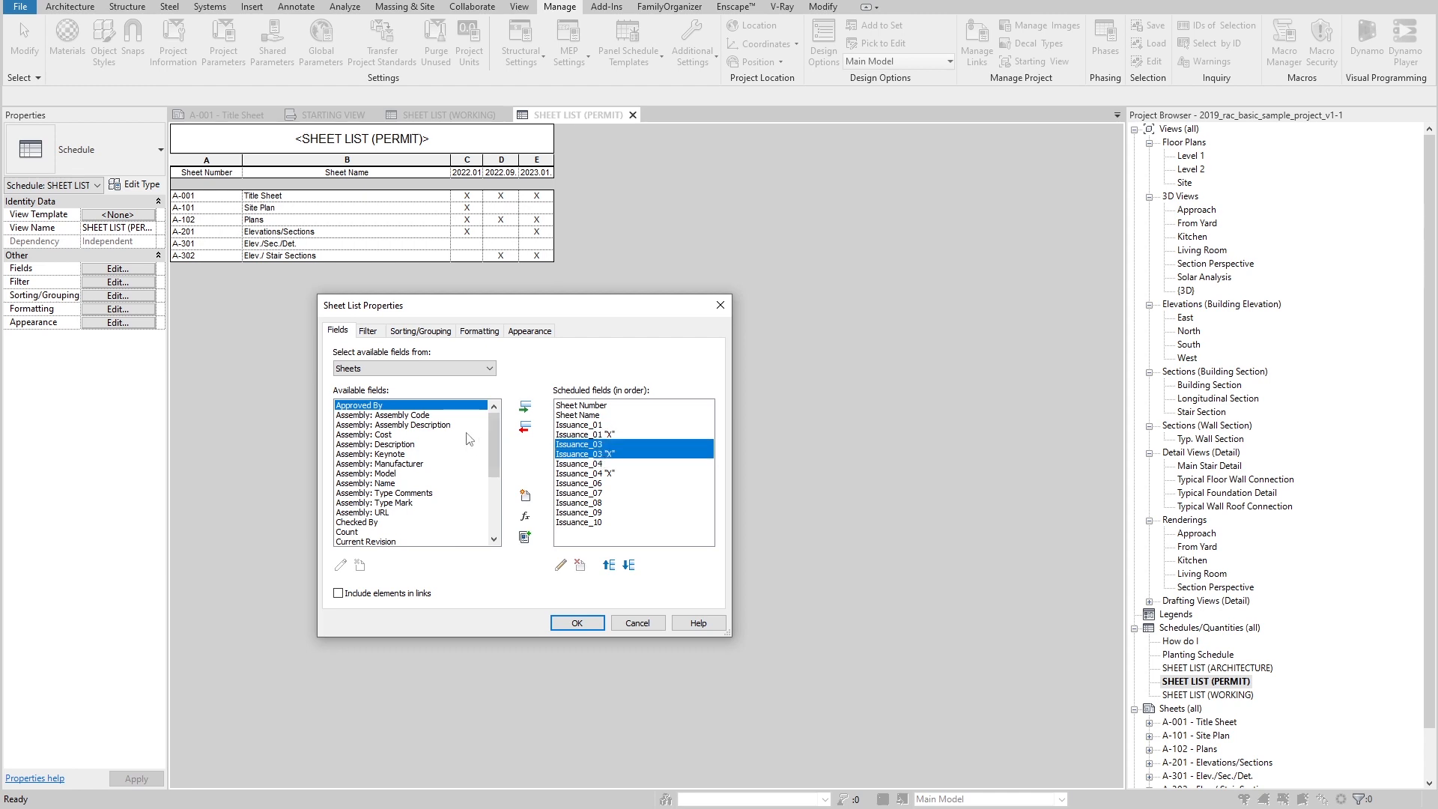
{"action": "scroll", "coordinate": [390, 502], "scroll_direction": "down", "scroll_amount": 6}
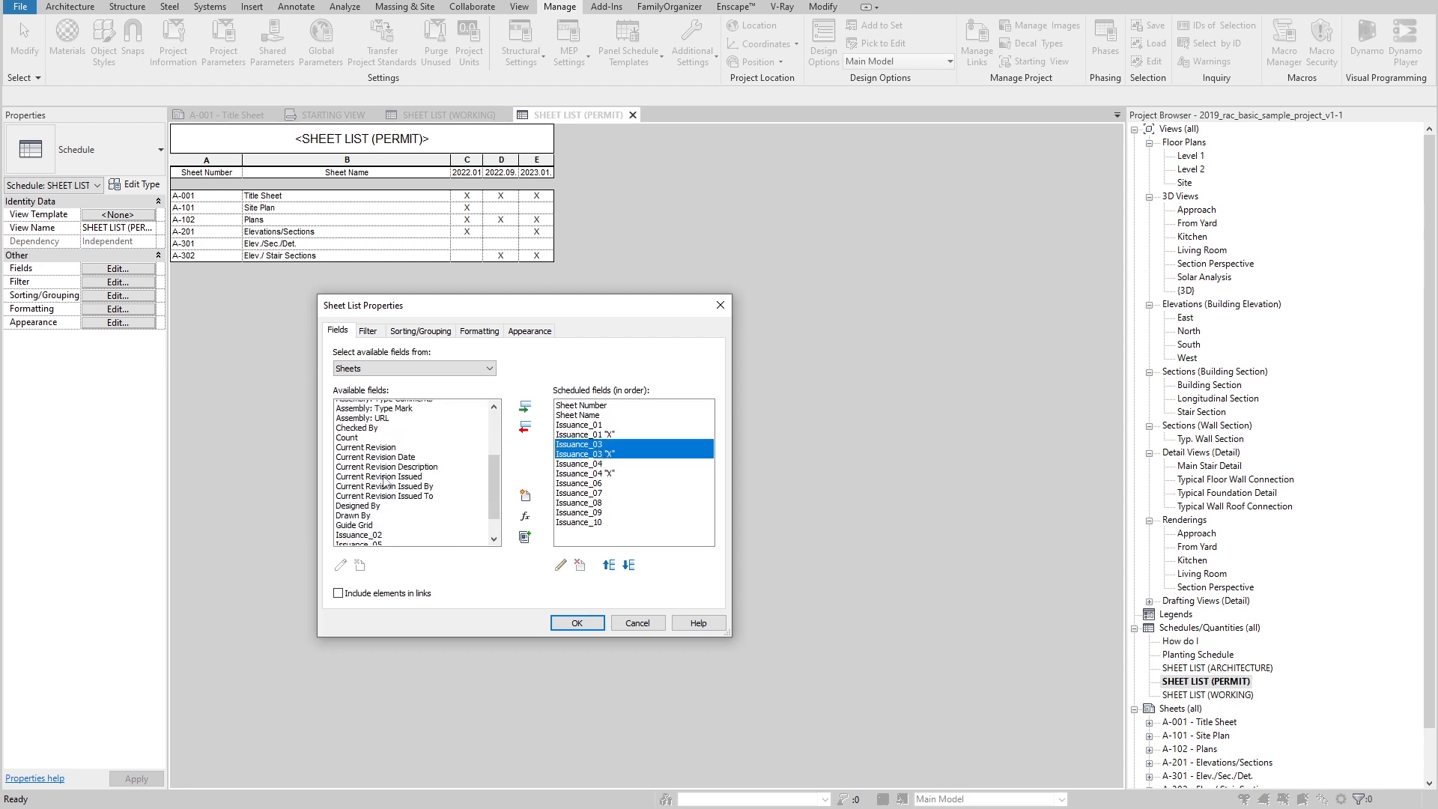
{"action": "scroll", "coordinate": [389, 471], "scroll_direction": "up", "scroll_amount": 6}
{"action": "scroll", "coordinate": [390, 472], "scroll_direction": "down", "scroll_amount": 4}
{"action": "left_click", "coordinate": [382, 512]}
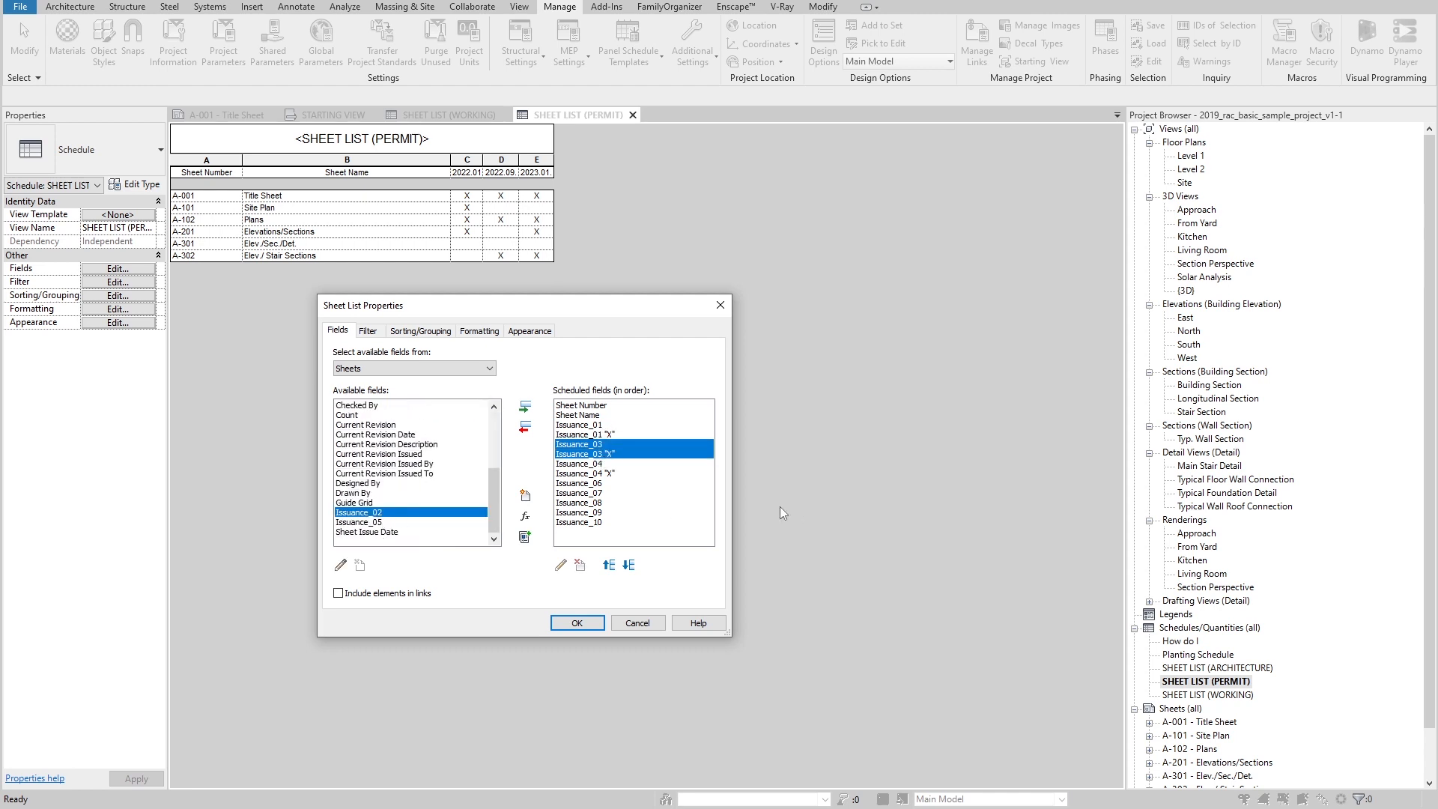
{"action": "left_click", "coordinate": [646, 628]}
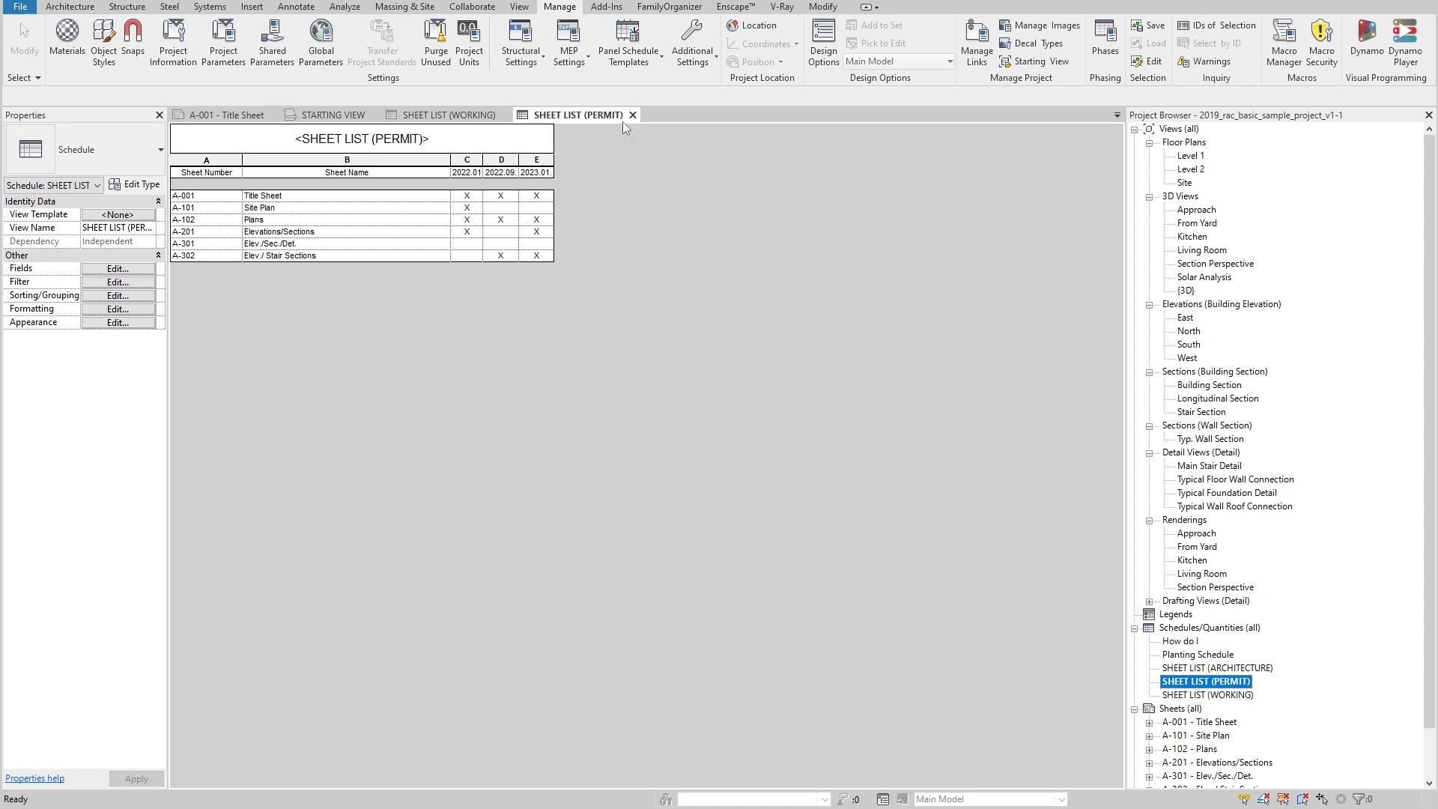
Step: Close the SHEET LIST (PERMIT) schedule made from the architecture list and delete it from the project
{"action": "left_click", "coordinate": [632, 115]}
{"action": "left_click", "coordinate": [1202, 681]}
{"action": "key", "text": "Delete"}
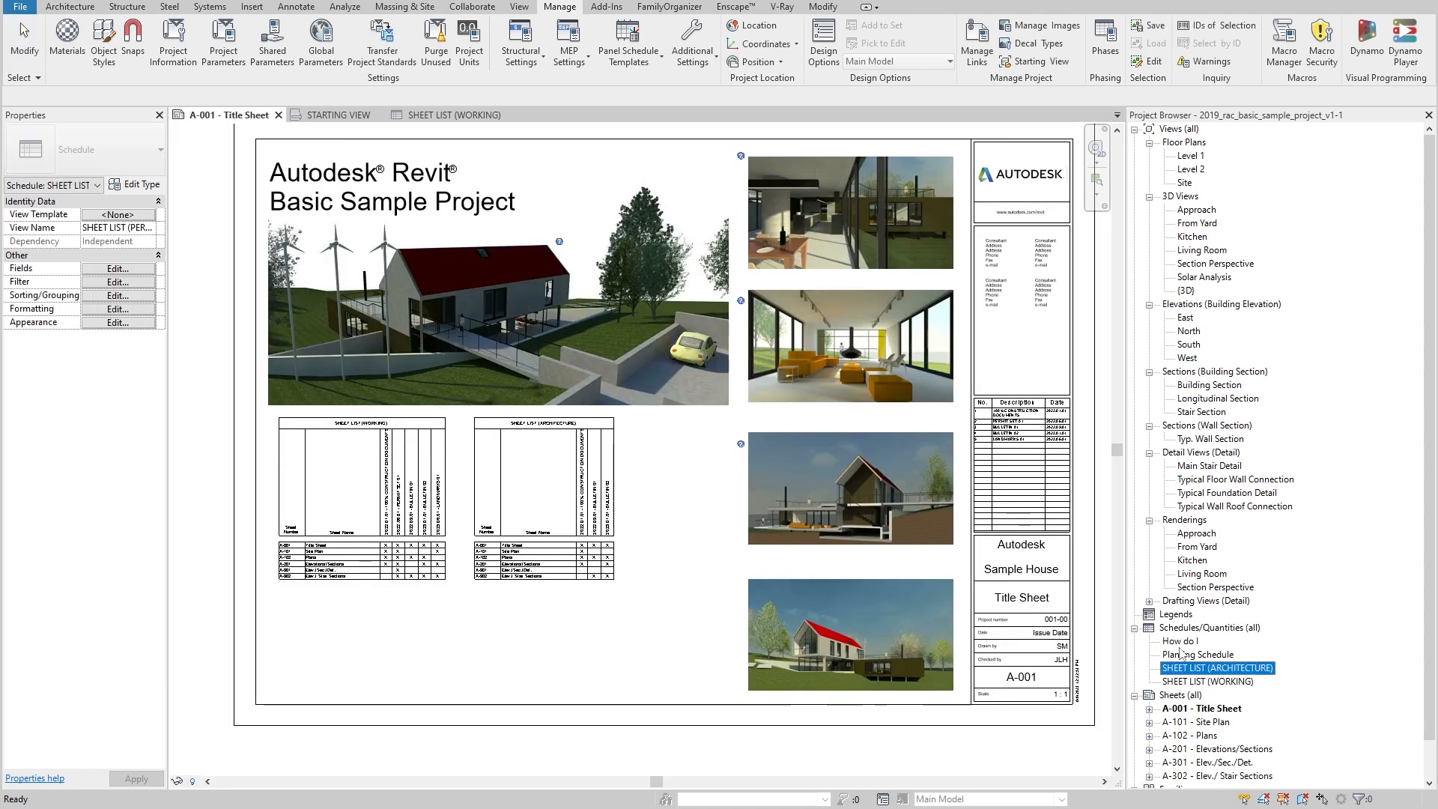
Step: Create two duplicates of the SHEET LIST (WORKING) schedule
{"action": "right_click", "coordinate": [1229, 683]}
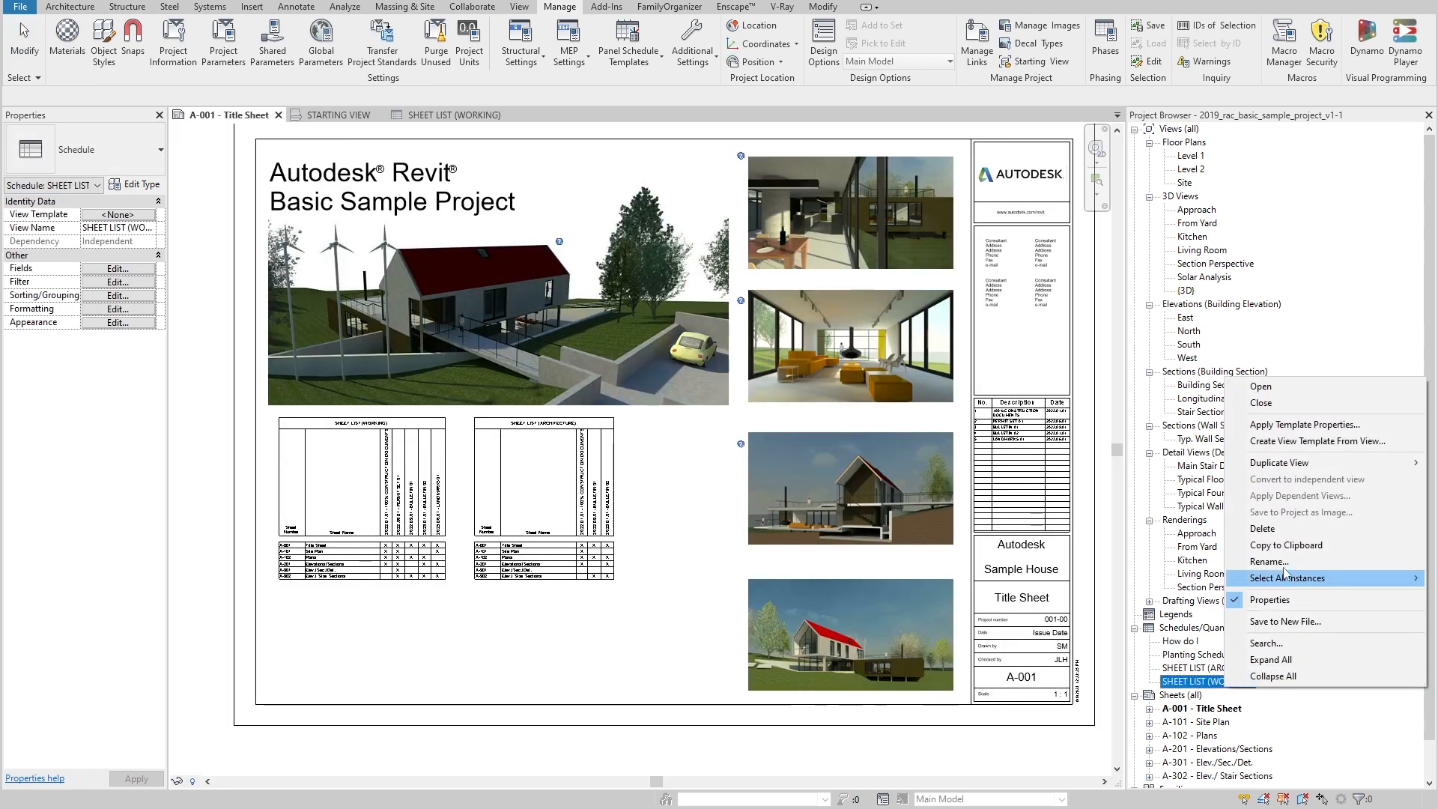
{"action": "mouse_move", "coordinate": [1274, 463]}
{"action": "left_click", "coordinate": [1154, 464]}
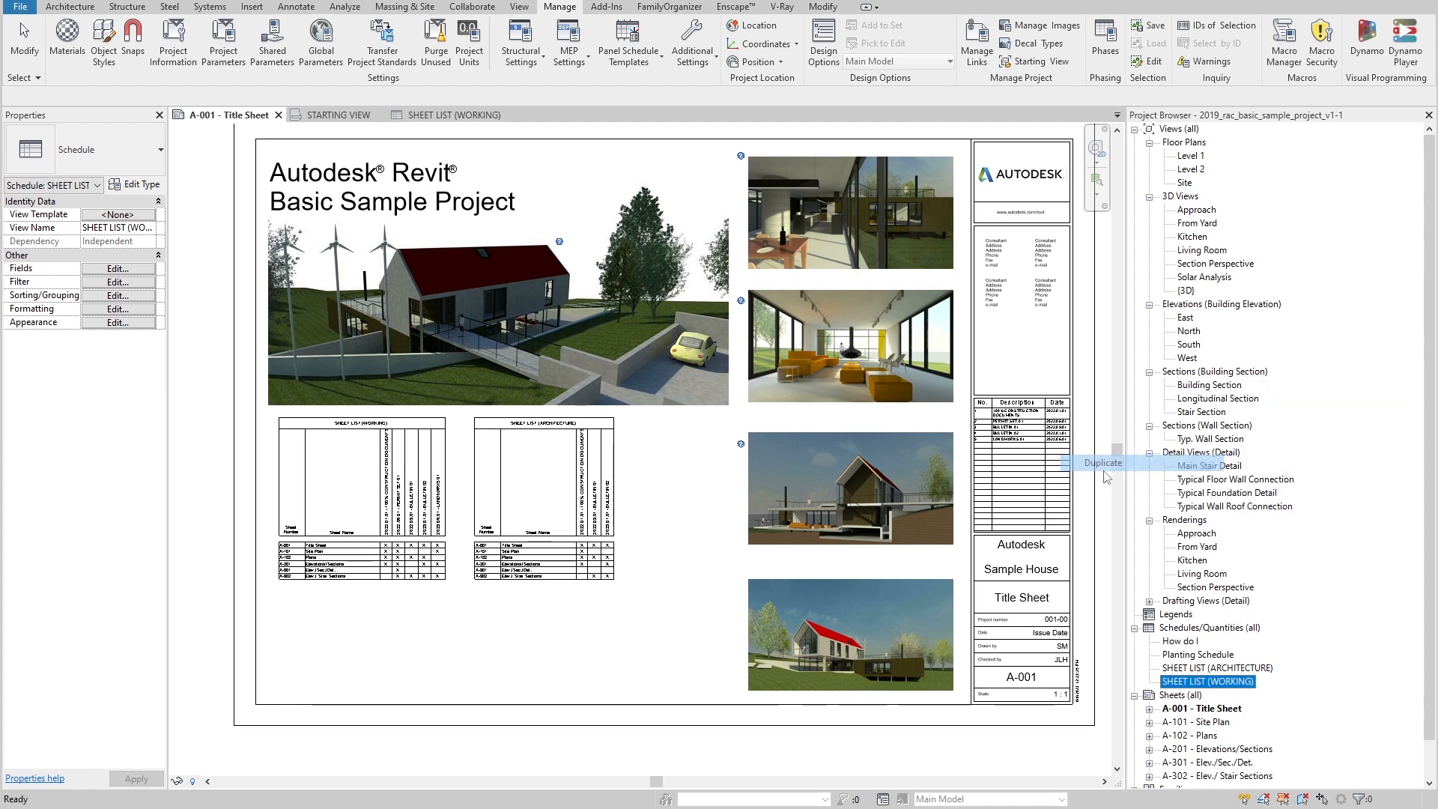
{"action": "right_click", "coordinate": [1217, 683]}
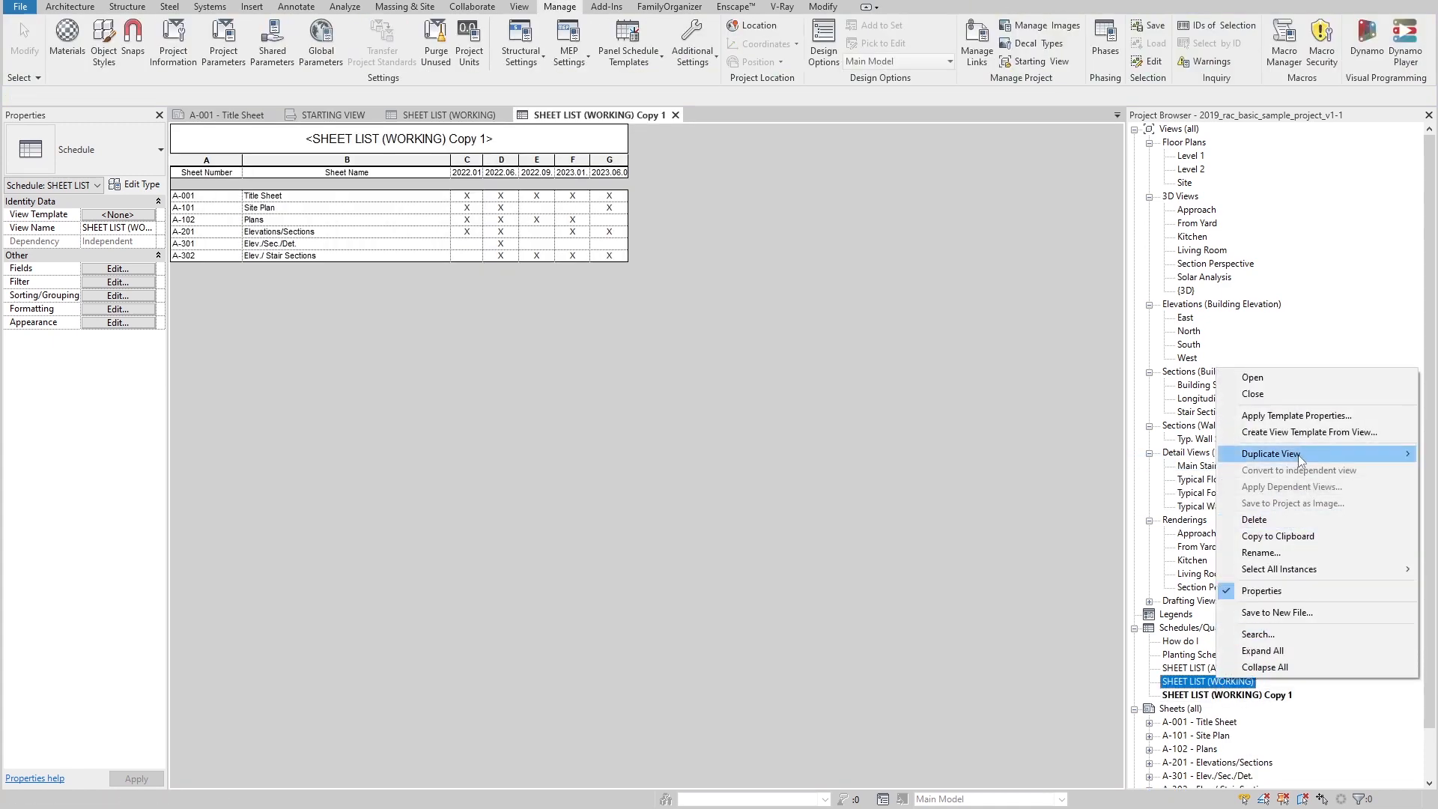
{"action": "mouse_move", "coordinate": [1244, 462]}
{"action": "left_click", "coordinate": [1095, 456]}
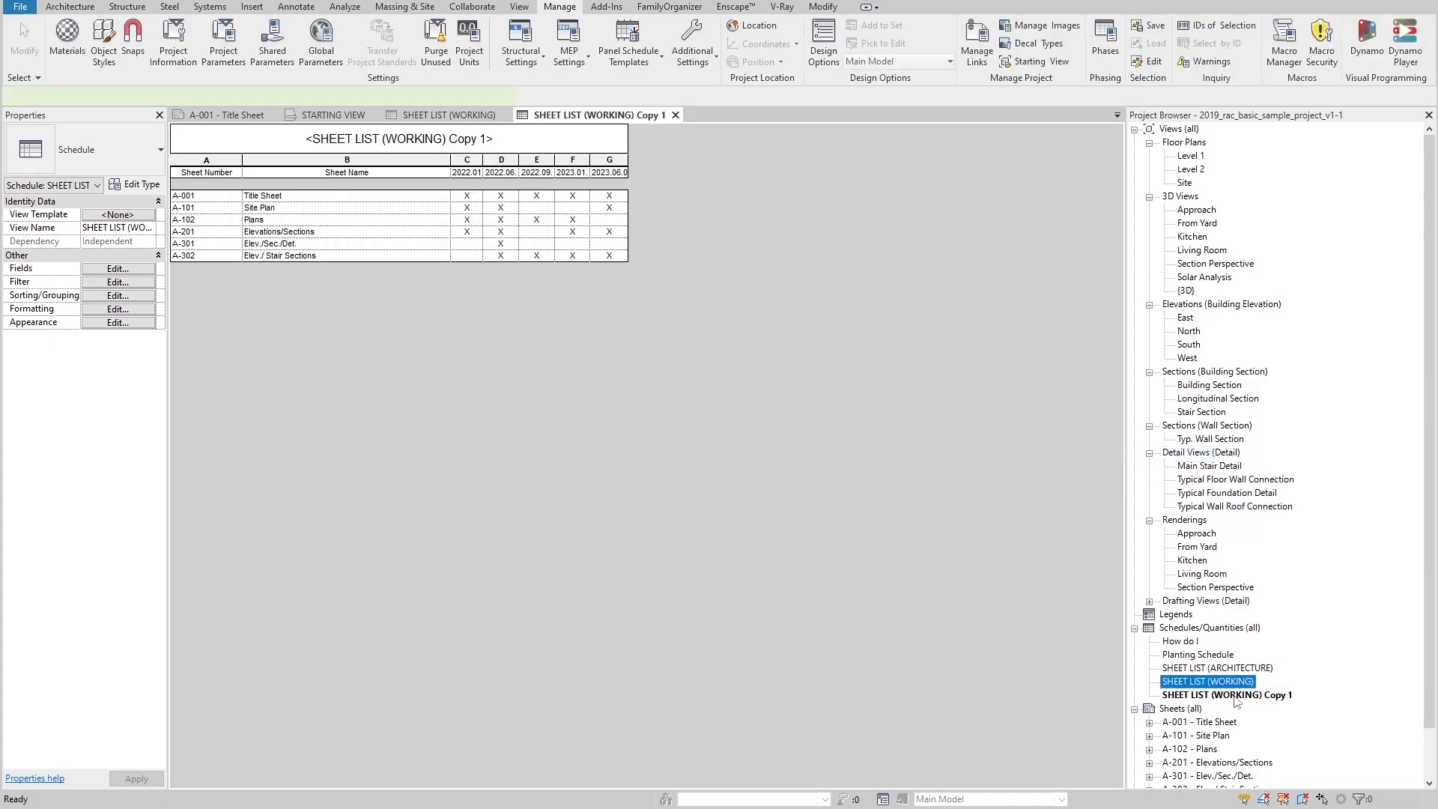
Step: Rename the first copy of the working sheet list as SHEET LIST (PERMIT)
{"action": "right_click", "coordinate": [1235, 696]}
{"action": "left_click", "coordinate": [1270, 575]}
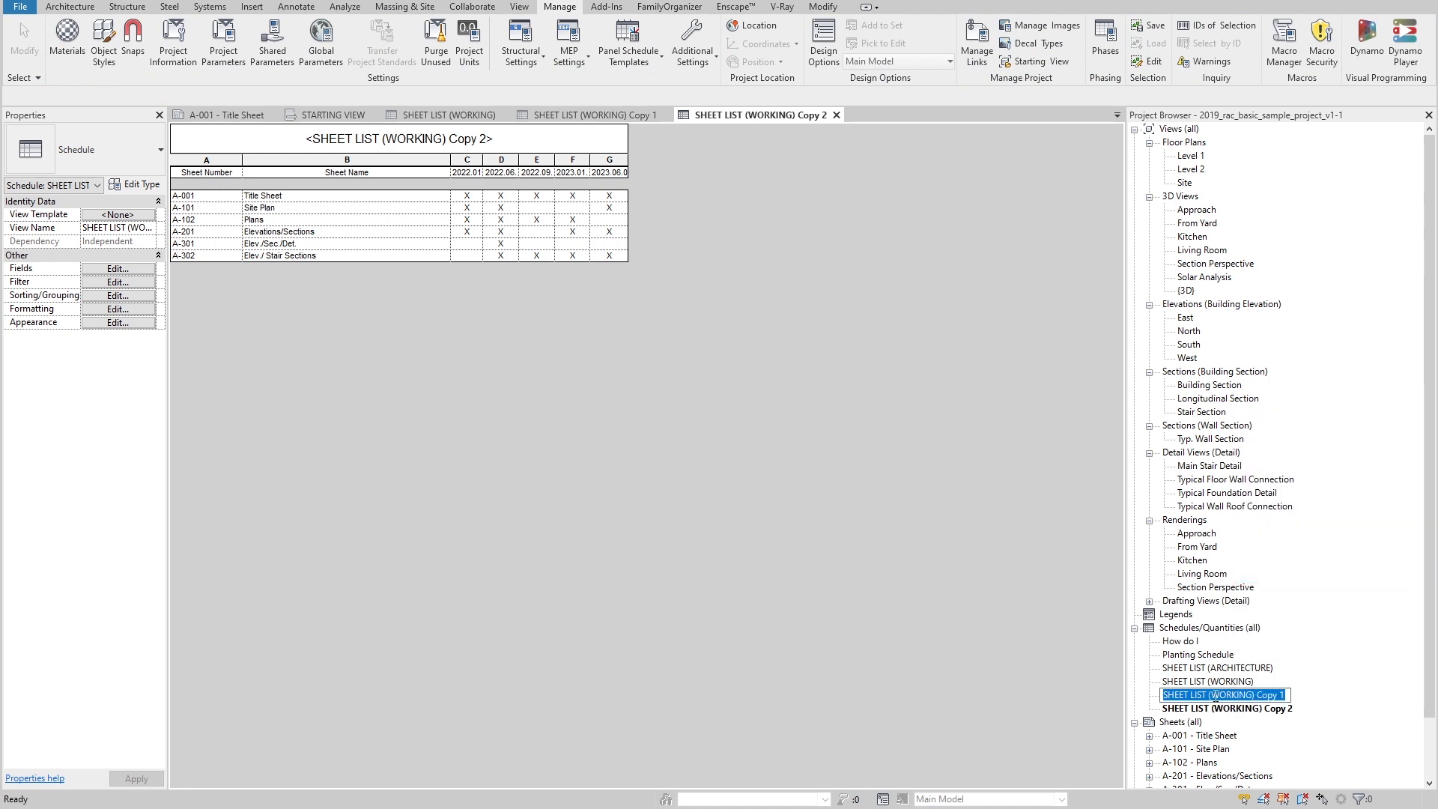
{"action": "left_click_drag", "start_coordinate": [1212, 696], "coordinate": [1281, 697]}
{"action": "key", "text": "Delete"}
{"action": "key", "text": "Delete"}
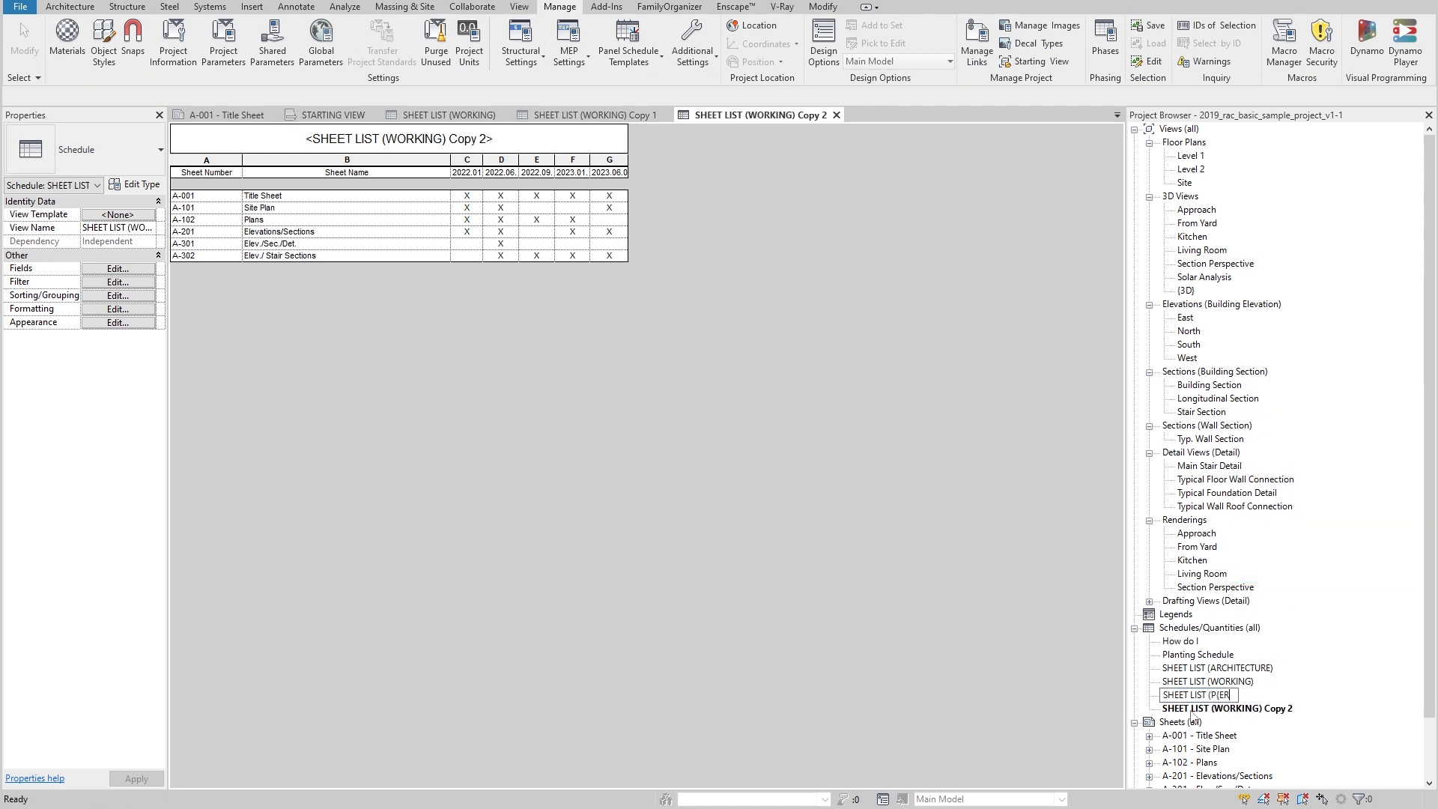
{"action": "type", "text": "ERMIT)"}
{"action": "key", "text": "Return"}
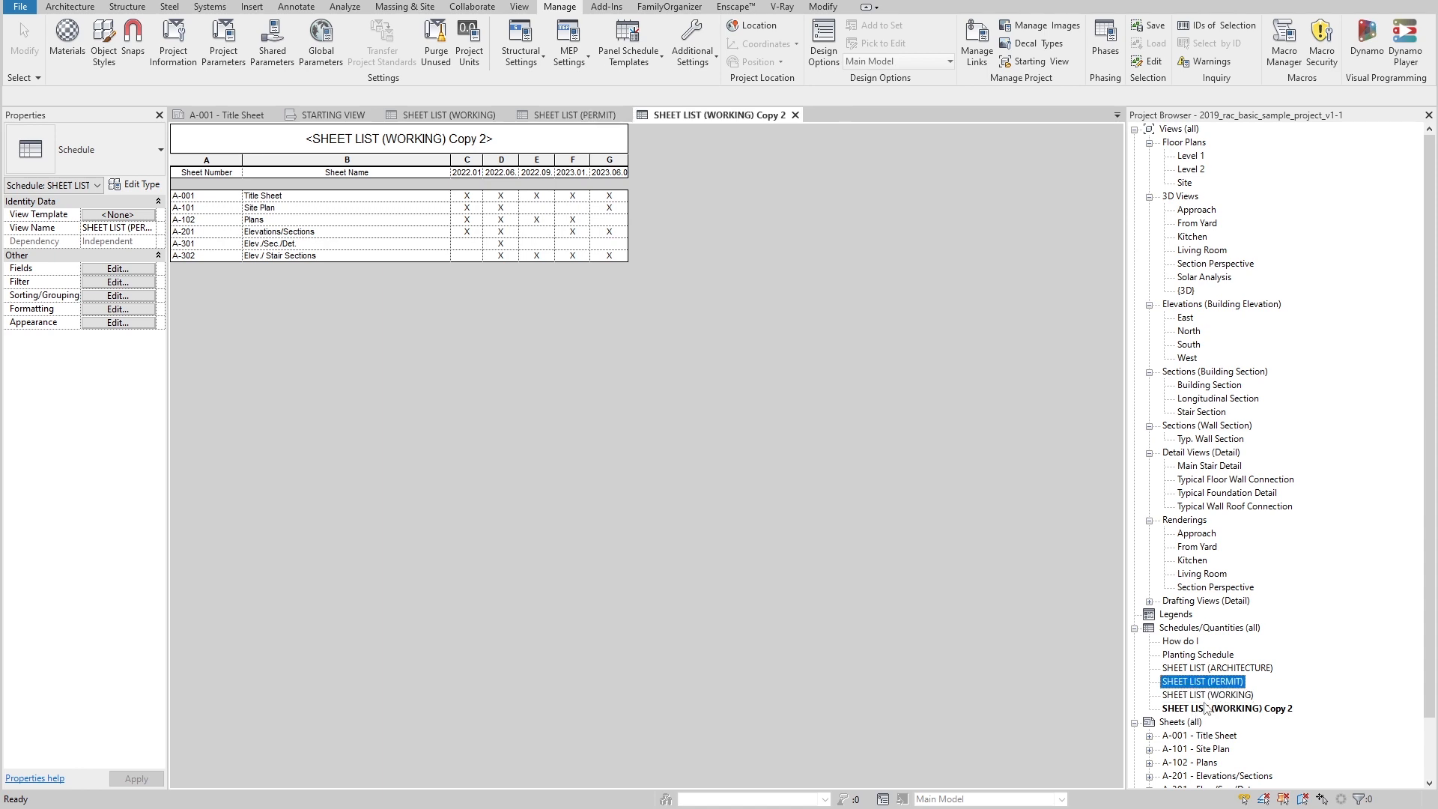
Step: Rename the second copy of the working sheet list as SHEET LIST (LANDMARKS)
{"action": "right_click", "coordinate": [1206, 709]}
{"action": "left_click", "coordinate": [1229, 580]}
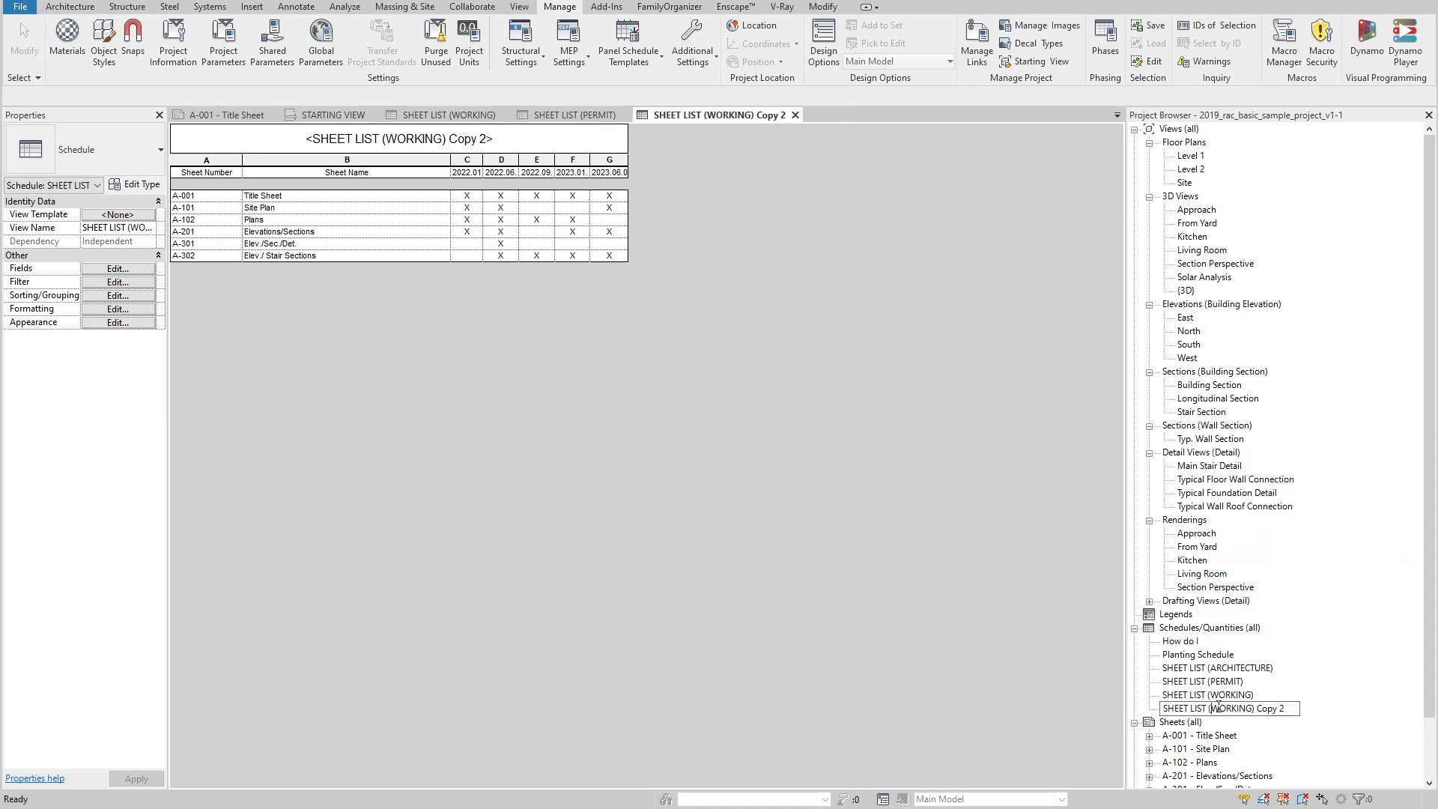
{"action": "left_click_drag", "start_coordinate": [1211, 709], "coordinate": [1292, 710]}
{"action": "type", "text": "(LANDMARKS)"}
{"action": "key", "text": "Return"}
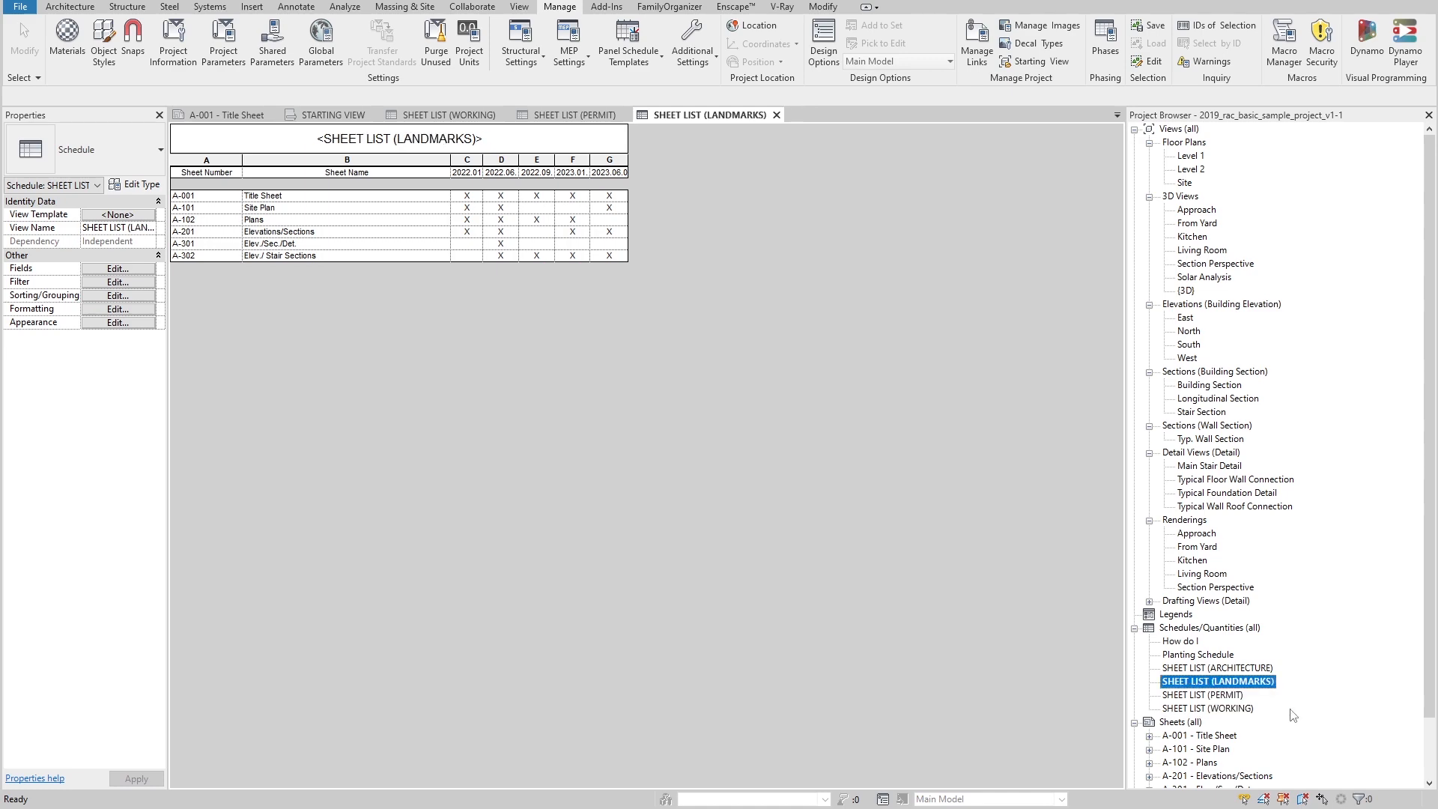
Step: Remove the Issuance_01 through Issuance_04 fields and their "X" calculated fields from the SHEET LIST (LANDMARKS) schedule
{"action": "left_click", "coordinate": [118, 268]}
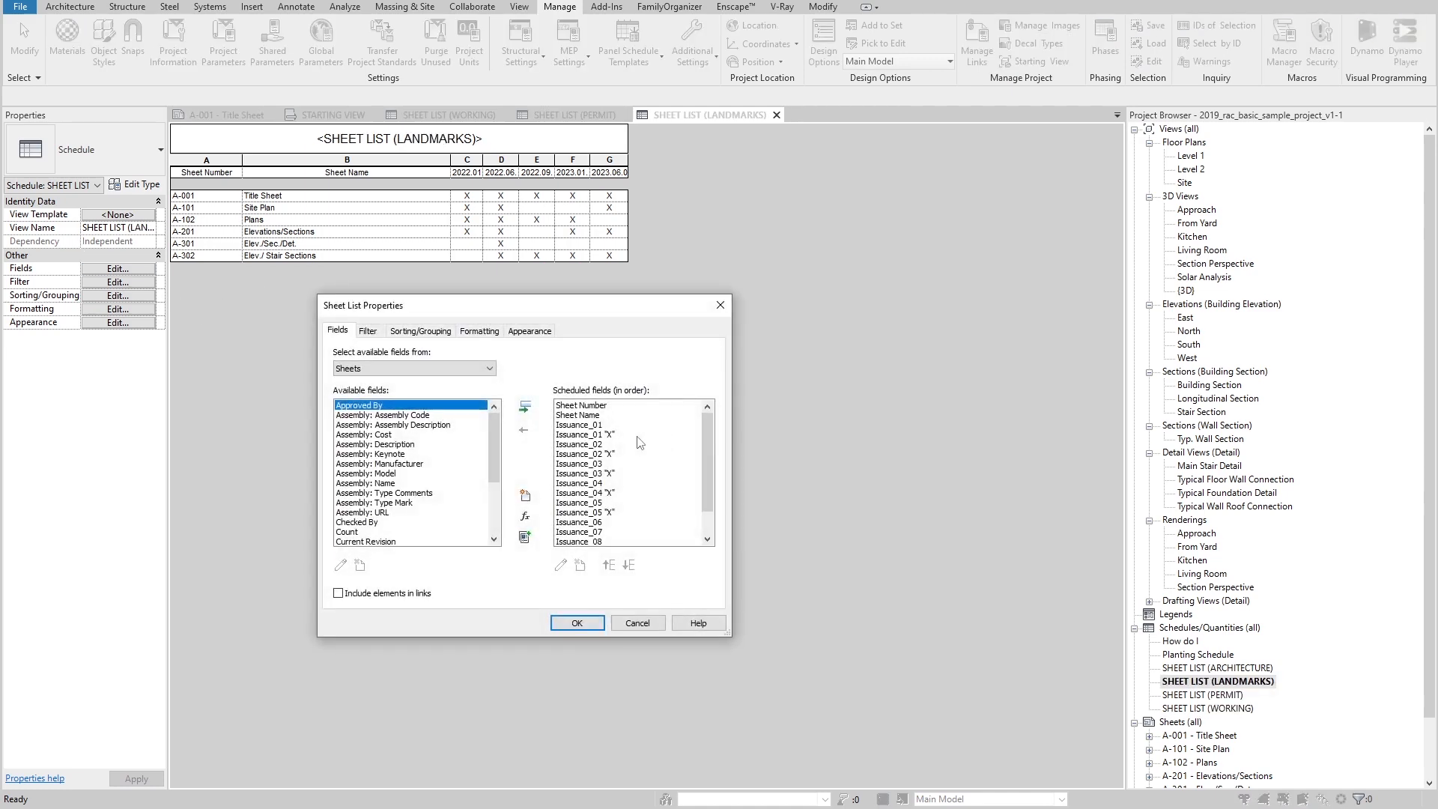
{"action": "left_click_drag", "start_coordinate": [603, 425], "coordinate": [614, 497]}
{"action": "left_click", "coordinate": [526, 427]}
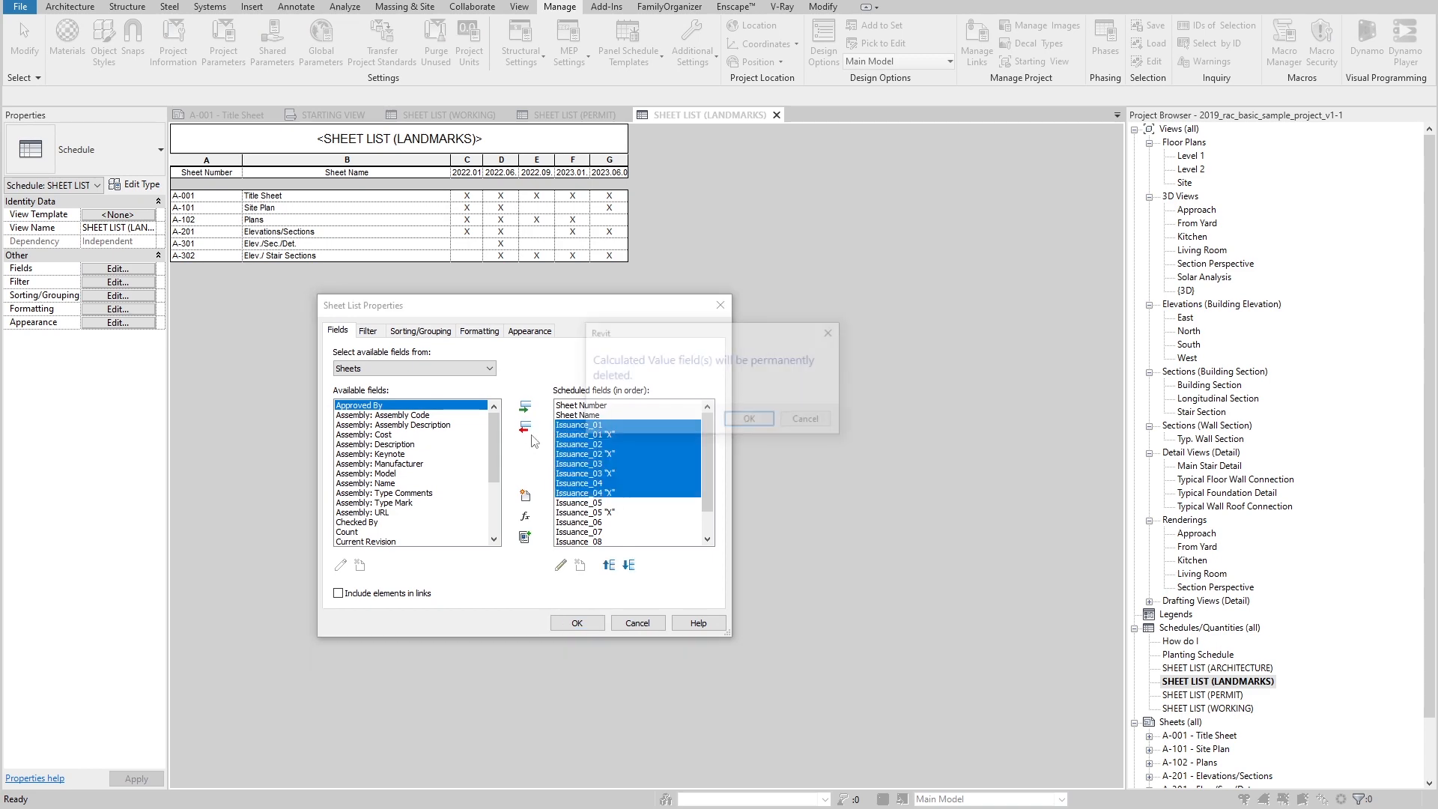
{"action": "left_click", "coordinate": [745, 419]}
{"action": "left_click", "coordinate": [575, 622]}
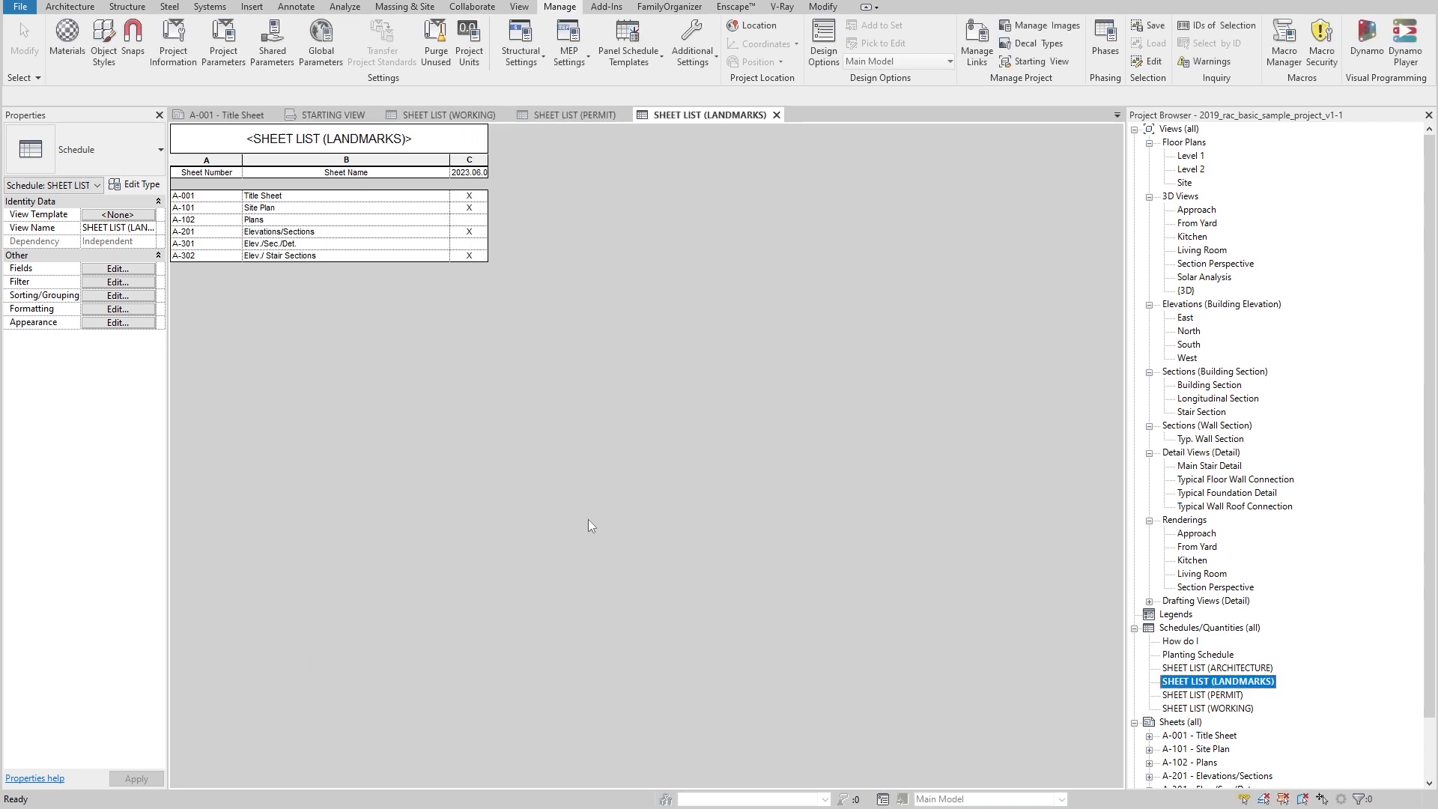
Step: Remove the Issuance_01 field and its "X" calculated field from the SHEET LIST (PERMIT) schedule
{"action": "double_click", "coordinate": [1207, 695]}
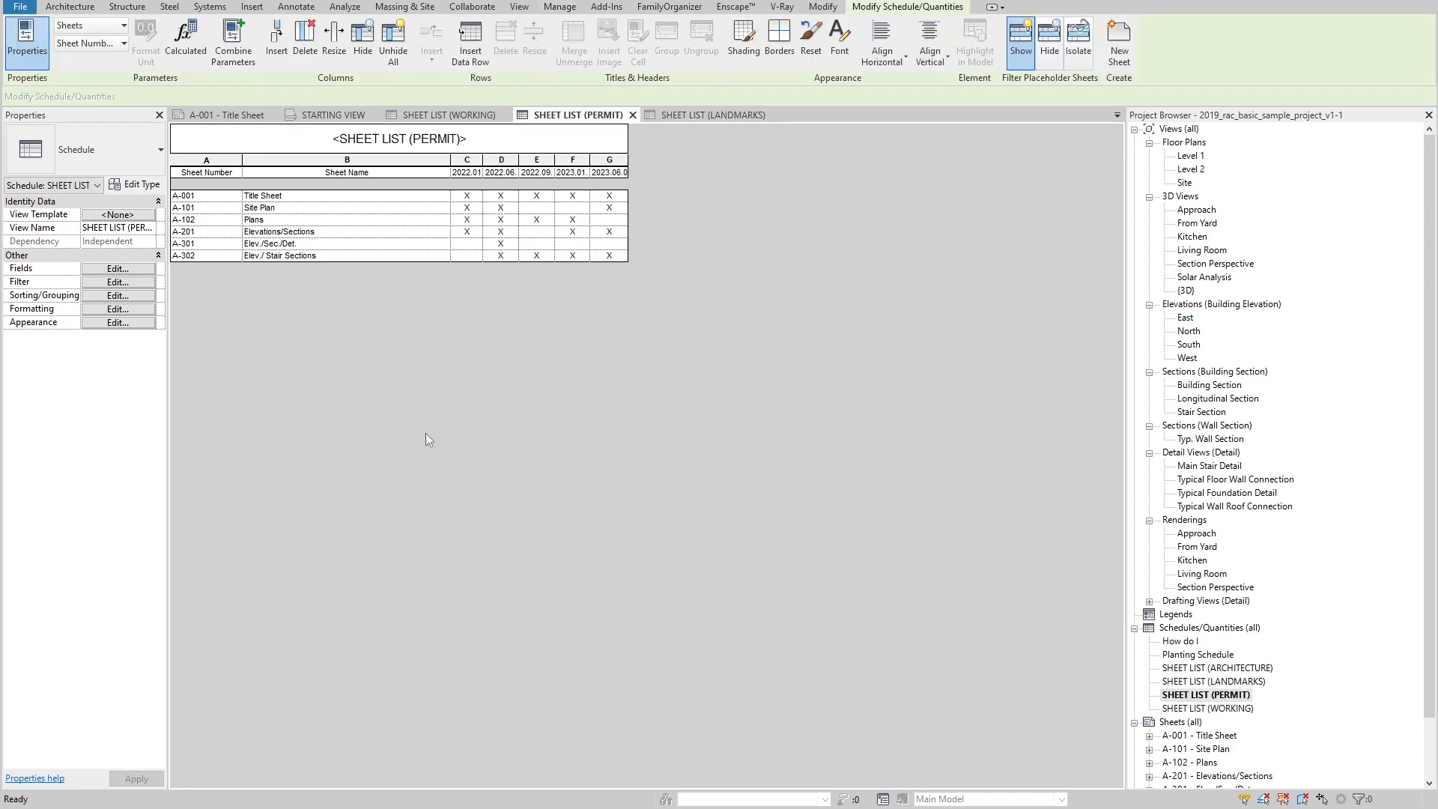
{"action": "left_click", "coordinate": [117, 269]}
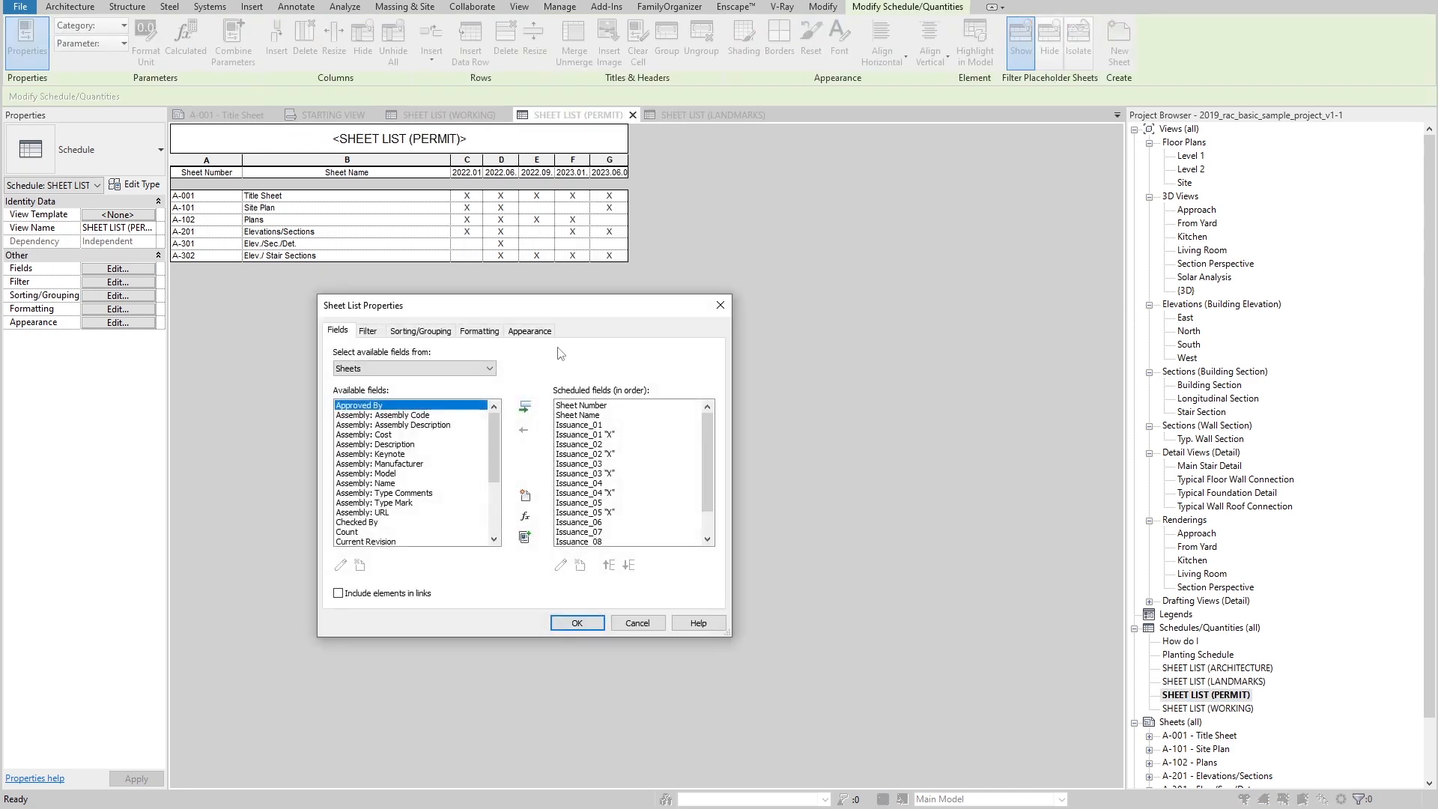
{"action": "left_click", "coordinate": [479, 331]}
{"action": "left_click", "coordinate": [395, 414]}
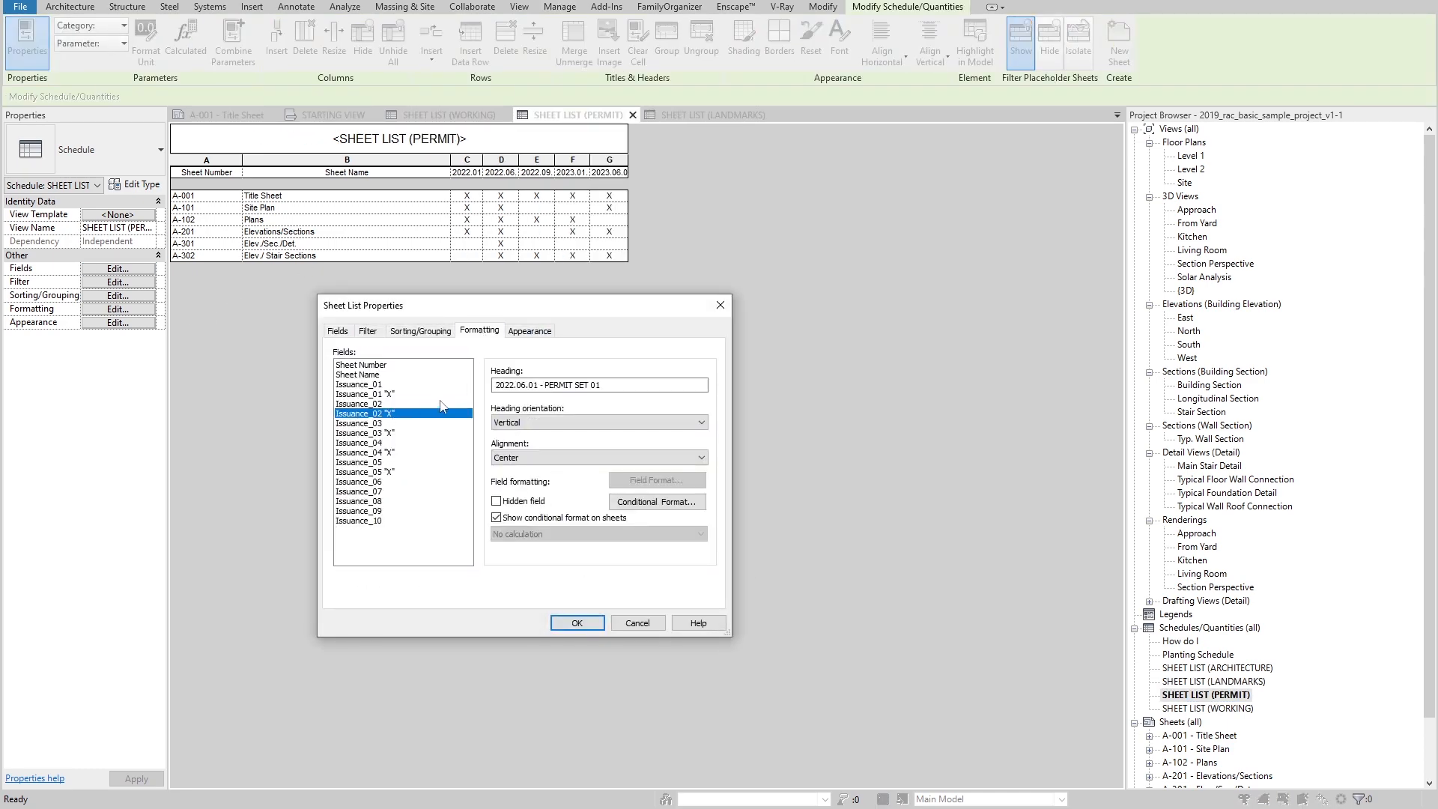
{"action": "left_click", "coordinate": [338, 330]}
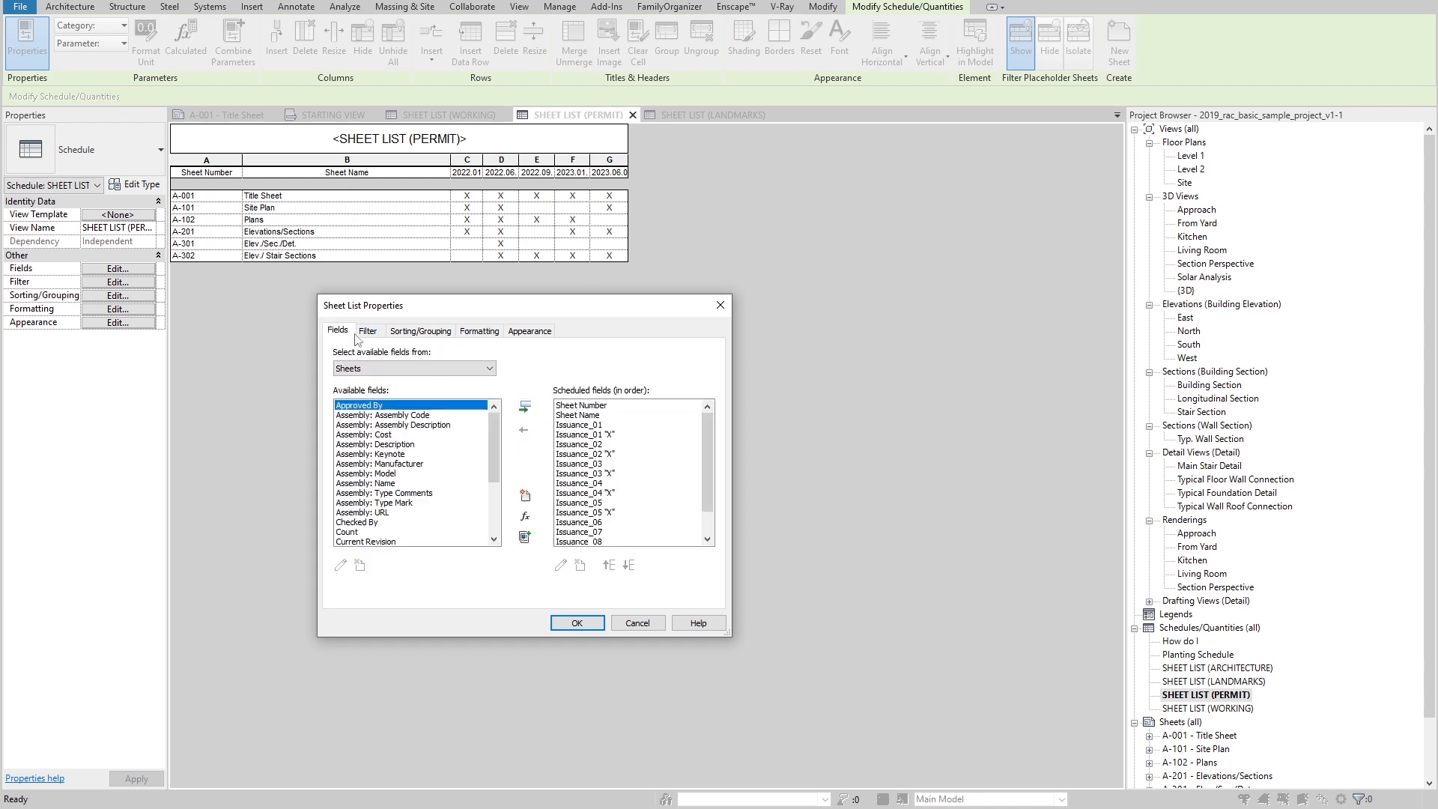
{"action": "left_click", "coordinate": [579, 425]}
{"action": "left_click", "coordinate": [584, 435], "text": "shift"}
{"action": "left_click", "coordinate": [525, 428]}
{"action": "left_click", "coordinate": [742, 430]}
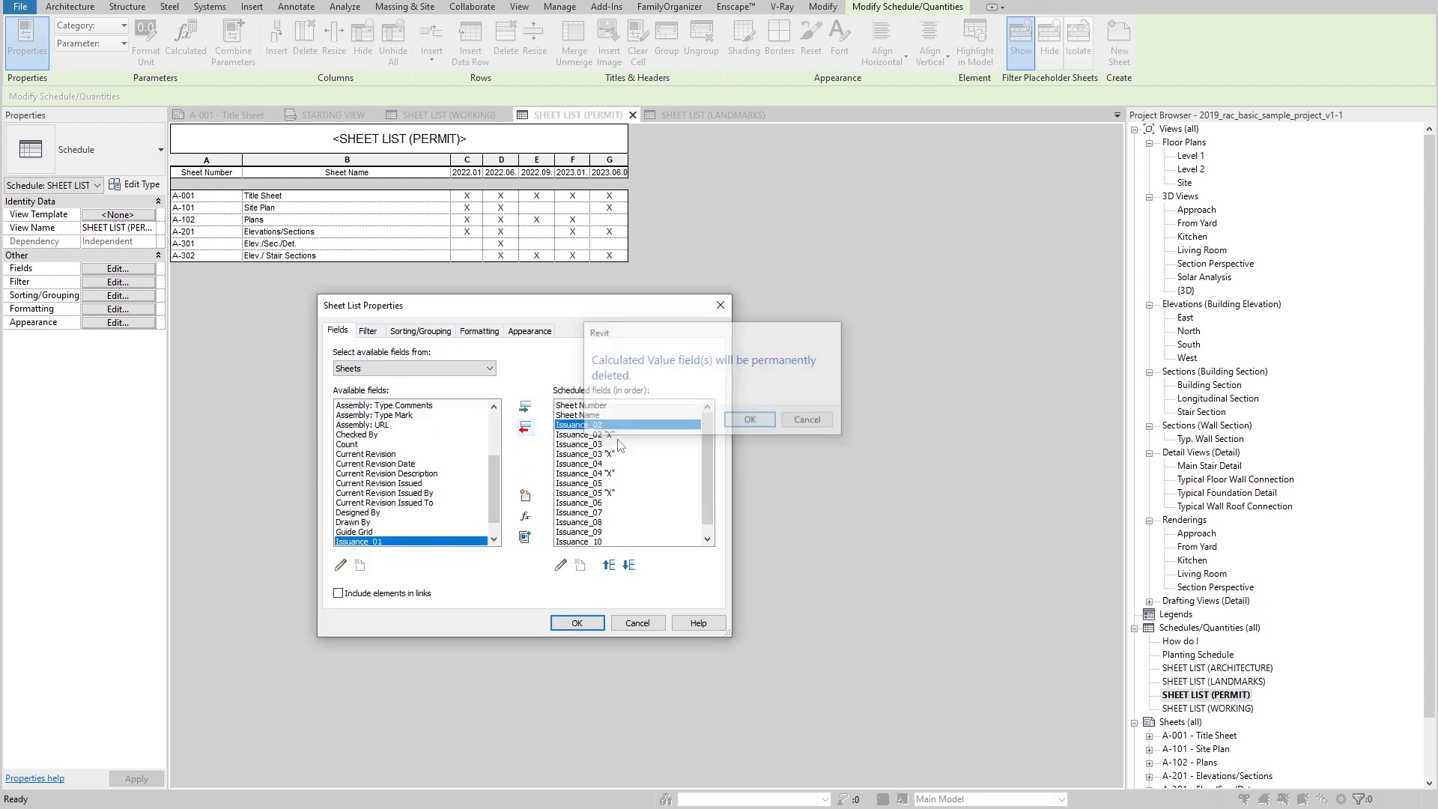
Step: Remove Issuance_03, Issuance_04, Issuance_05 and their "X" calculated fields from the permit sheet list and apply the field changes
{"action": "left_click_drag", "start_coordinate": [592, 445], "coordinate": [599, 497]}
{"action": "left_click", "coordinate": [524, 428]}
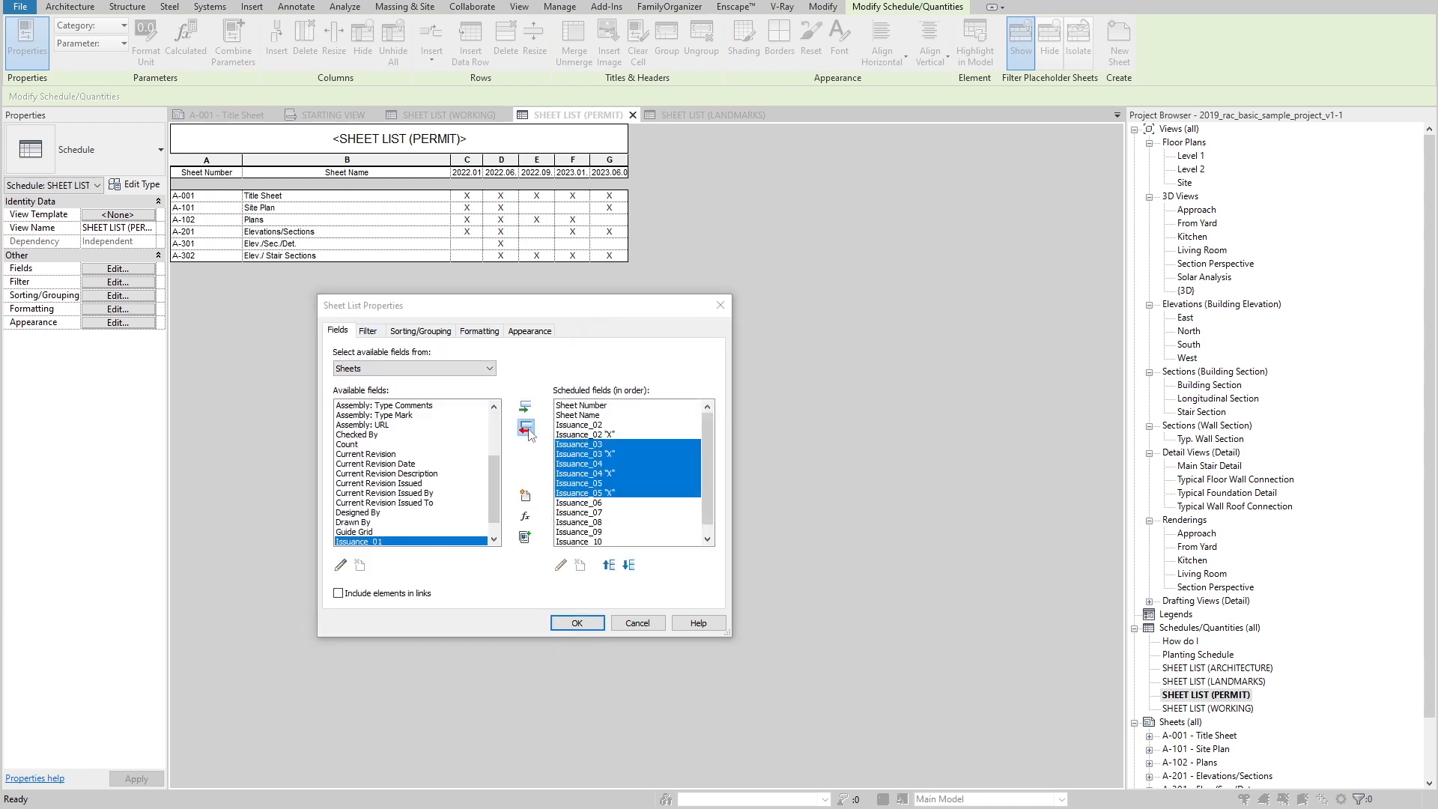
{"action": "left_click", "coordinate": [753, 431]}
{"action": "left_click", "coordinate": [576, 621]}
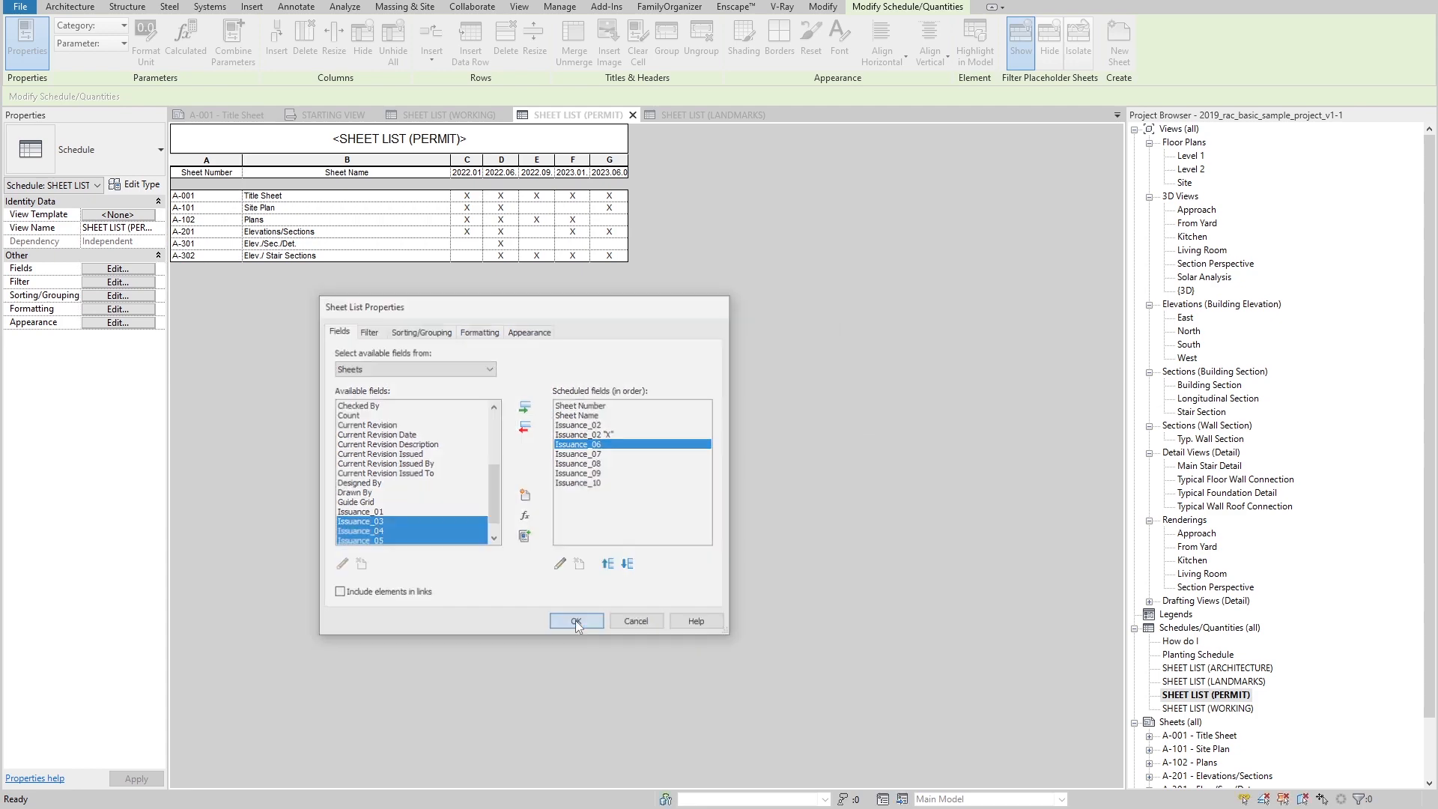
Step: Close the permit and landmarks schedules and delete the SHEET LIST (WORKING) table from the A-001 title sheet
{"action": "left_click", "coordinate": [633, 115]}
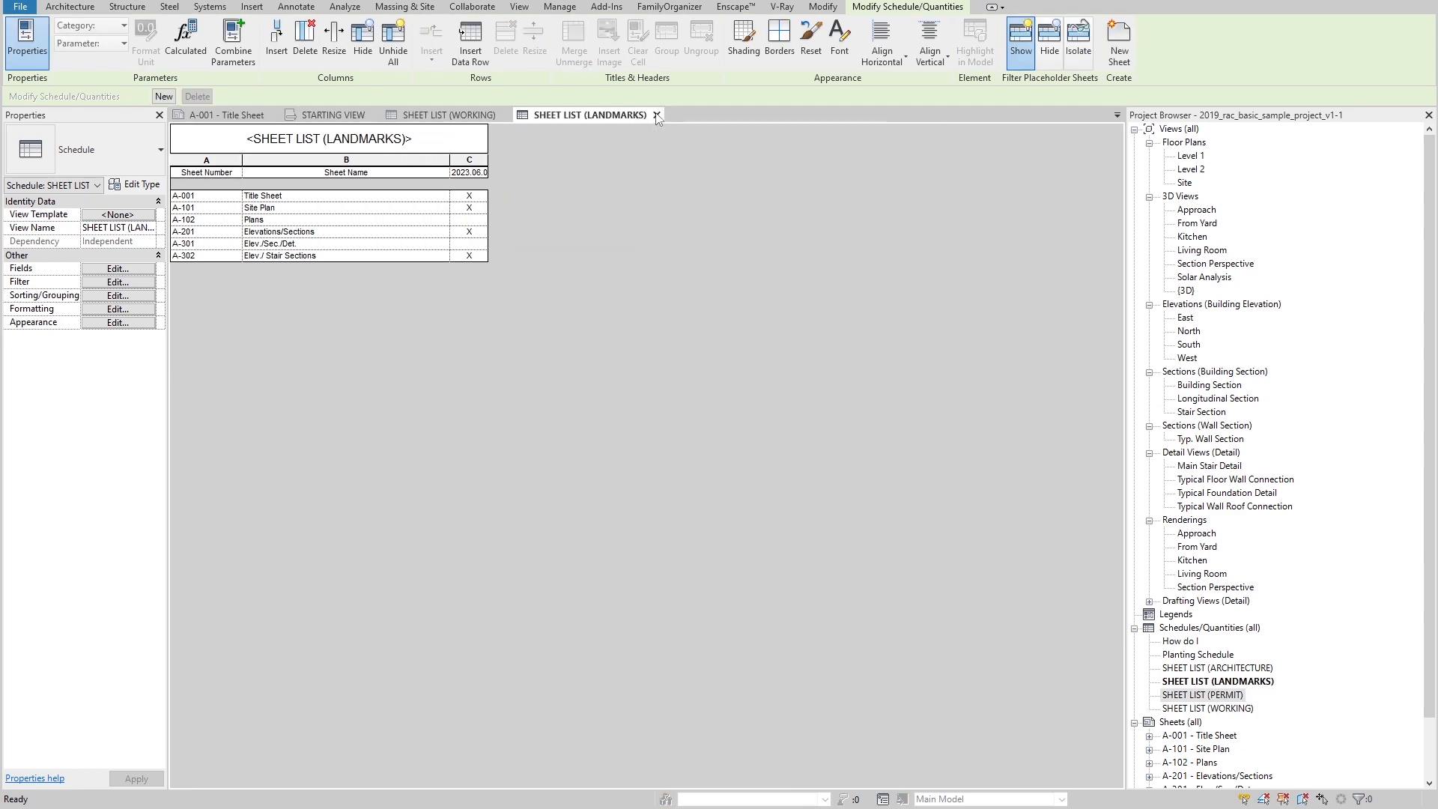
{"action": "left_click", "coordinate": [658, 115]}
{"action": "left_click", "coordinate": [375, 570]}
{"action": "key", "text": "Delete"}
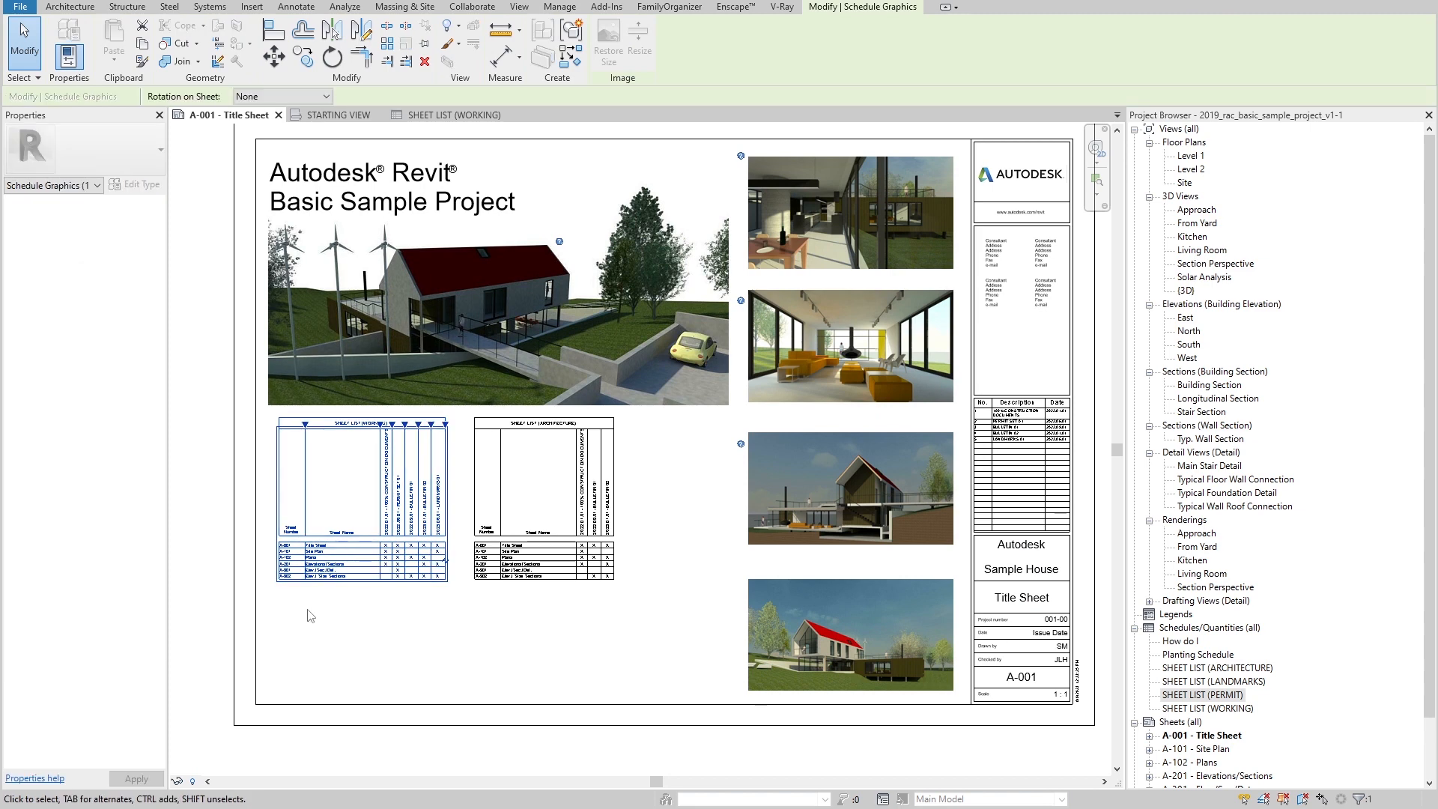
Step: Move the SHEET LIST (ARCHITECTURE) table on the title sheet into the space of the deleted working list
{"action": "scroll", "coordinate": [232, 613], "scroll_direction": "up", "scroll_amount": 2}
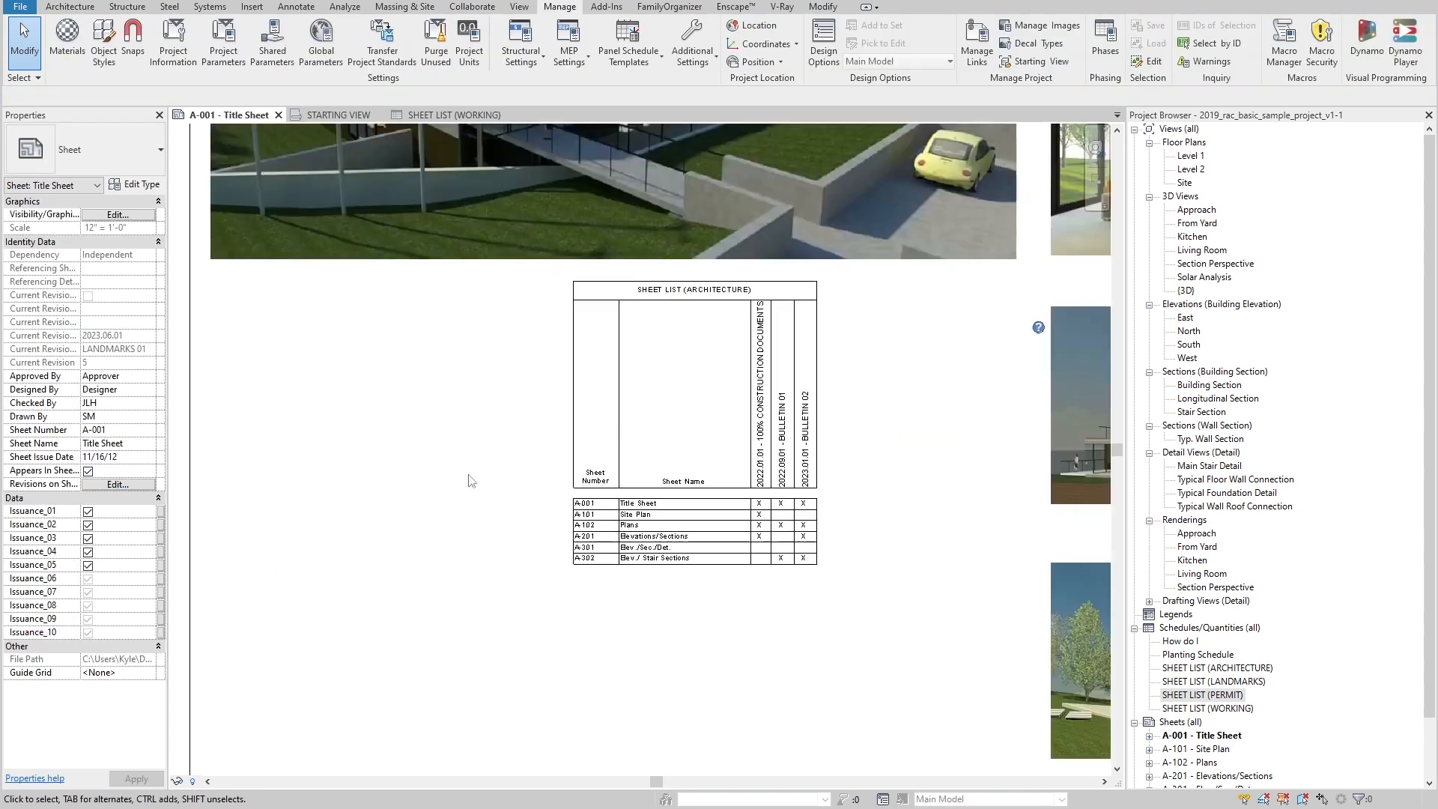
{"action": "left_click", "coordinate": [669, 292]}
{"action": "left_click_drag", "start_coordinate": [669, 293], "coordinate": [359, 297]}
Step: Place the SHEET LIST (PERMIT) and SHEET LIST (LANDMARKS) schedules in a row beside the architecture list on the title sheet
{"action": "left_click_drag", "start_coordinate": [1203, 694], "coordinate": [869, 555]}
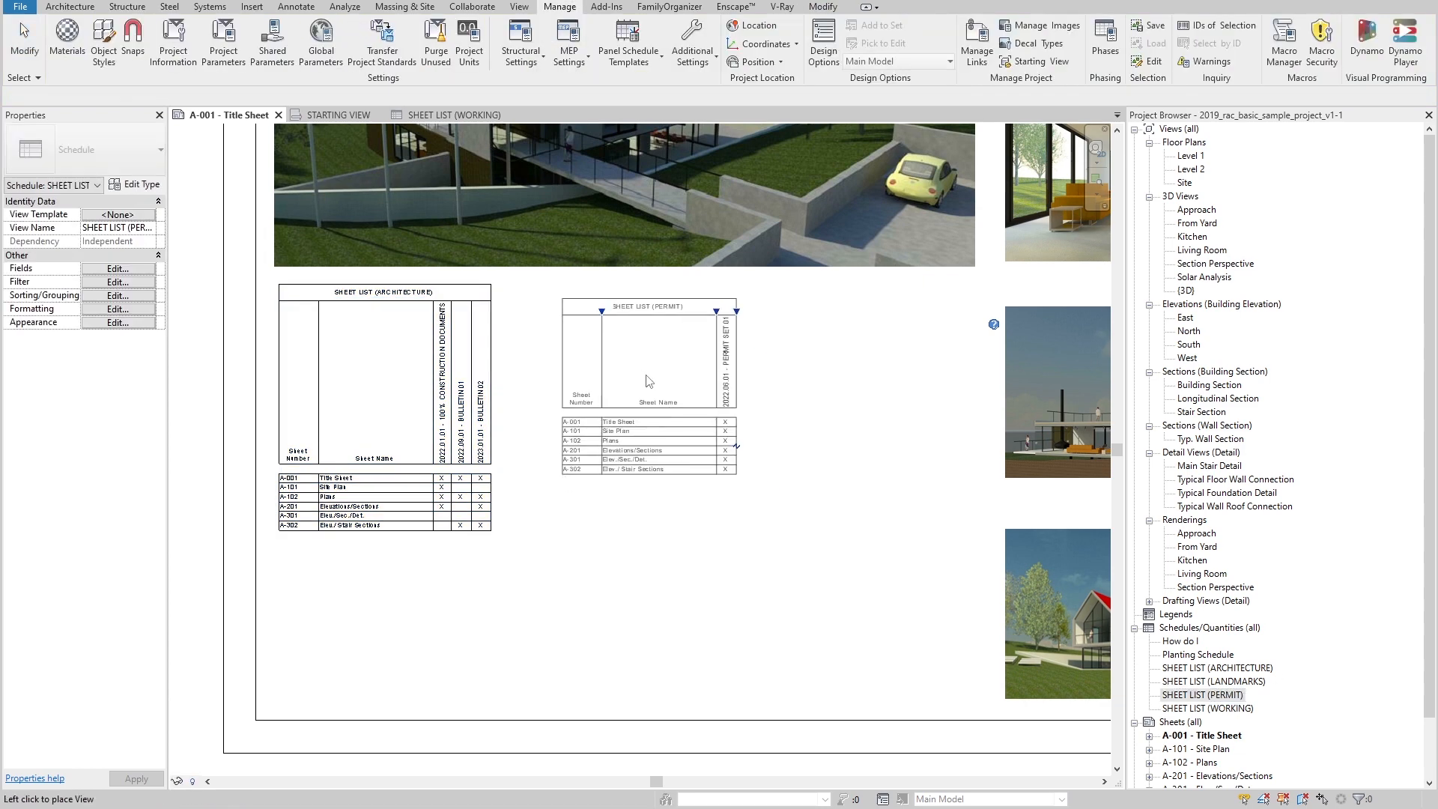
{"action": "left_click", "coordinate": [602, 381]}
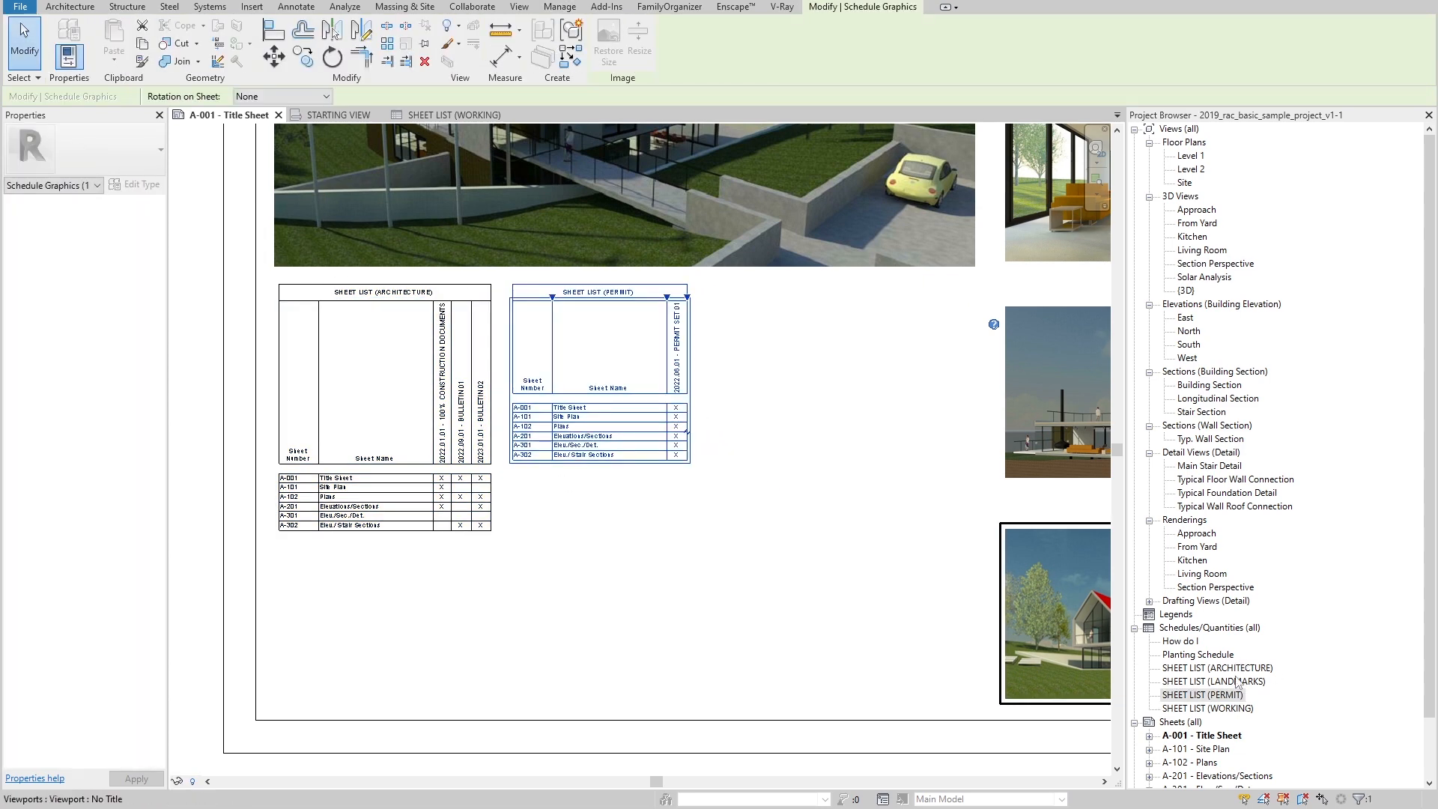
{"action": "left_click_drag", "start_coordinate": [1223, 682], "coordinate": [776, 379]}
{"action": "left_click", "coordinate": [812, 397]}
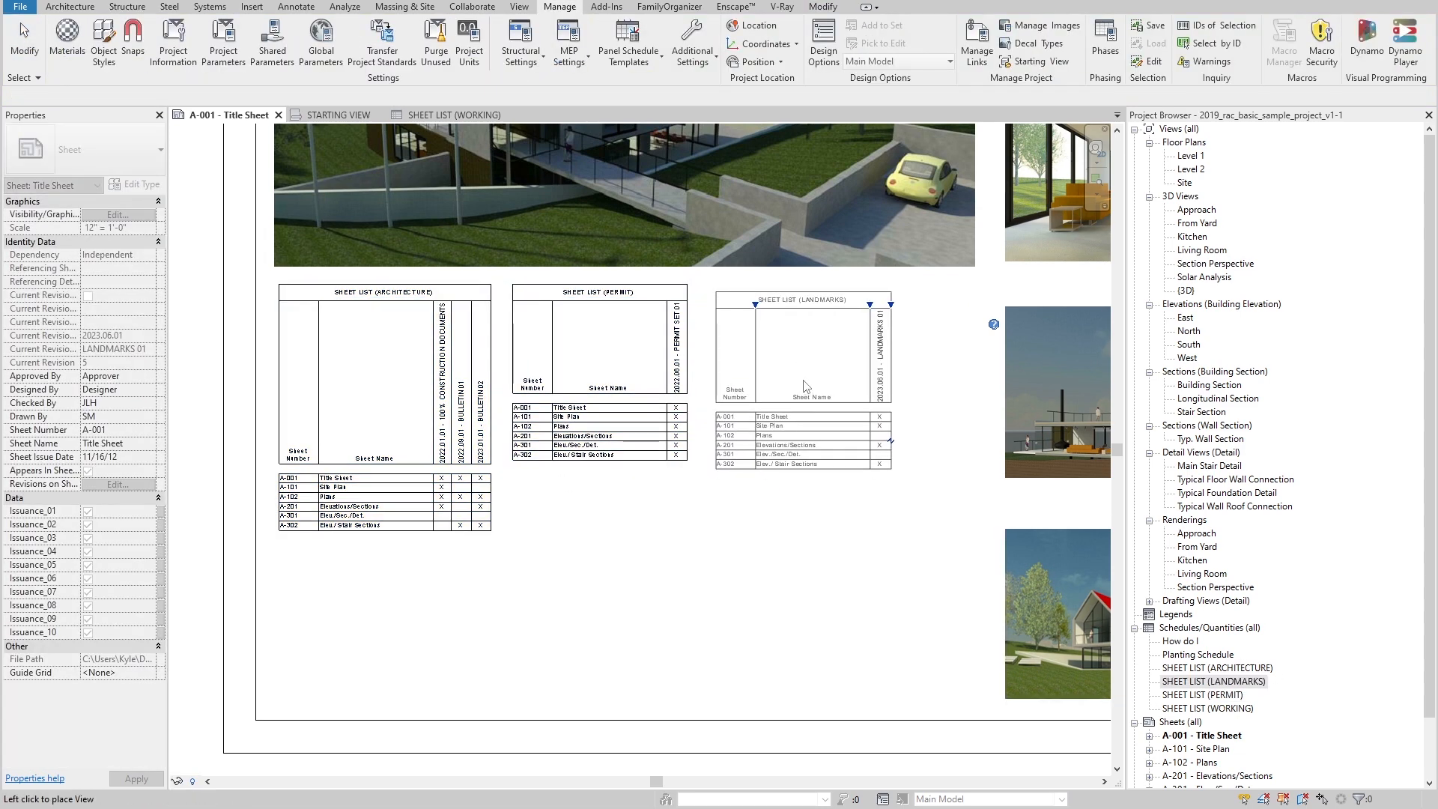
Step: Examine the issuance headings and X marks of the permit and landmarks sheet lists on the title sheet
{"action": "scroll", "coordinate": [488, 418], "scroll_direction": "up", "scroll_amount": 2}
{"action": "middle_click_drag", "start_coordinate": [905, 353], "coordinate": [722, 362]}
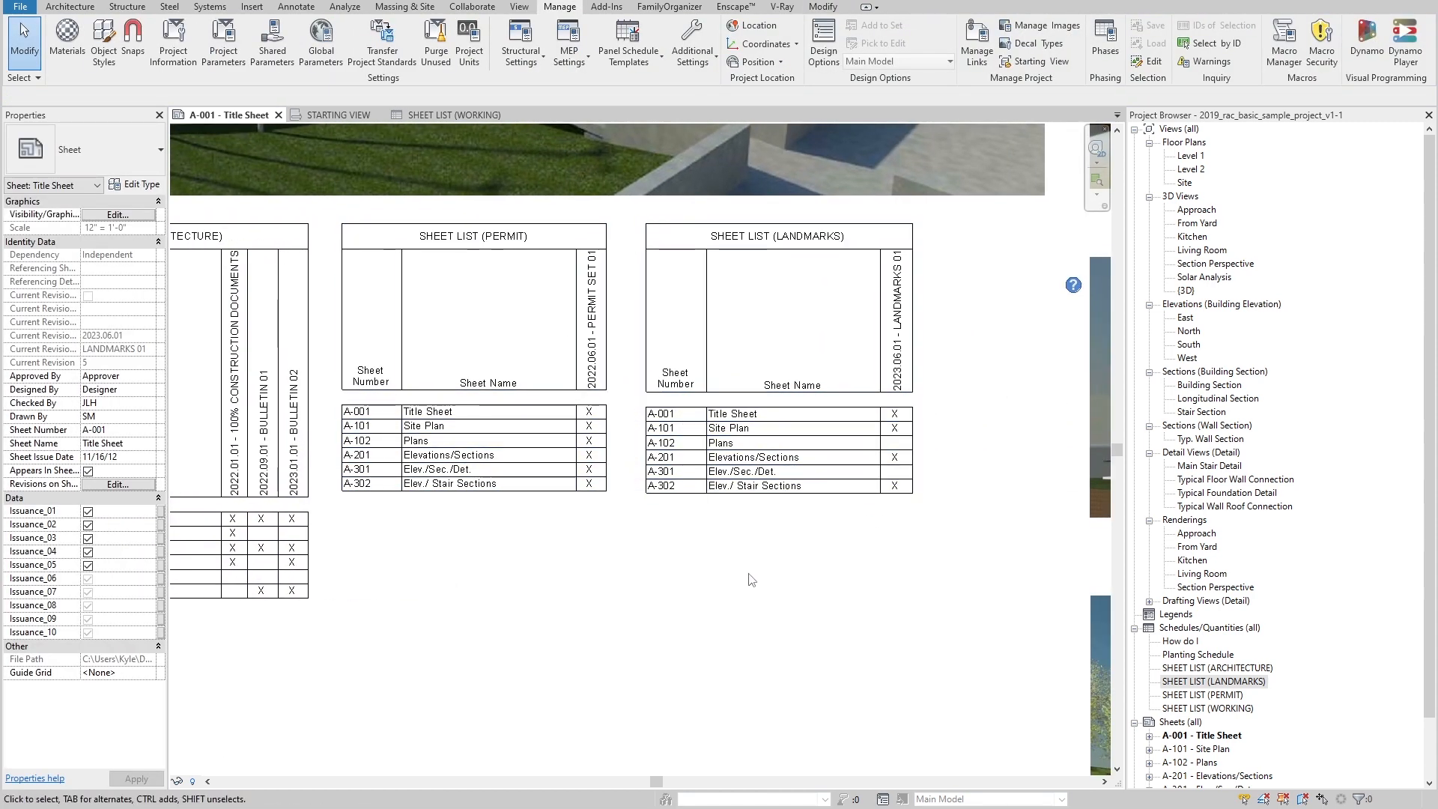
{"action": "scroll", "coordinate": [899, 477], "scroll_direction": "up", "scroll_amount": 2}
{"action": "scroll", "coordinate": [871, 458], "scroll_direction": "down", "scroll_amount": 1}
{"action": "scroll", "coordinate": [871, 458], "scroll_direction": "up", "scroll_amount": 3}
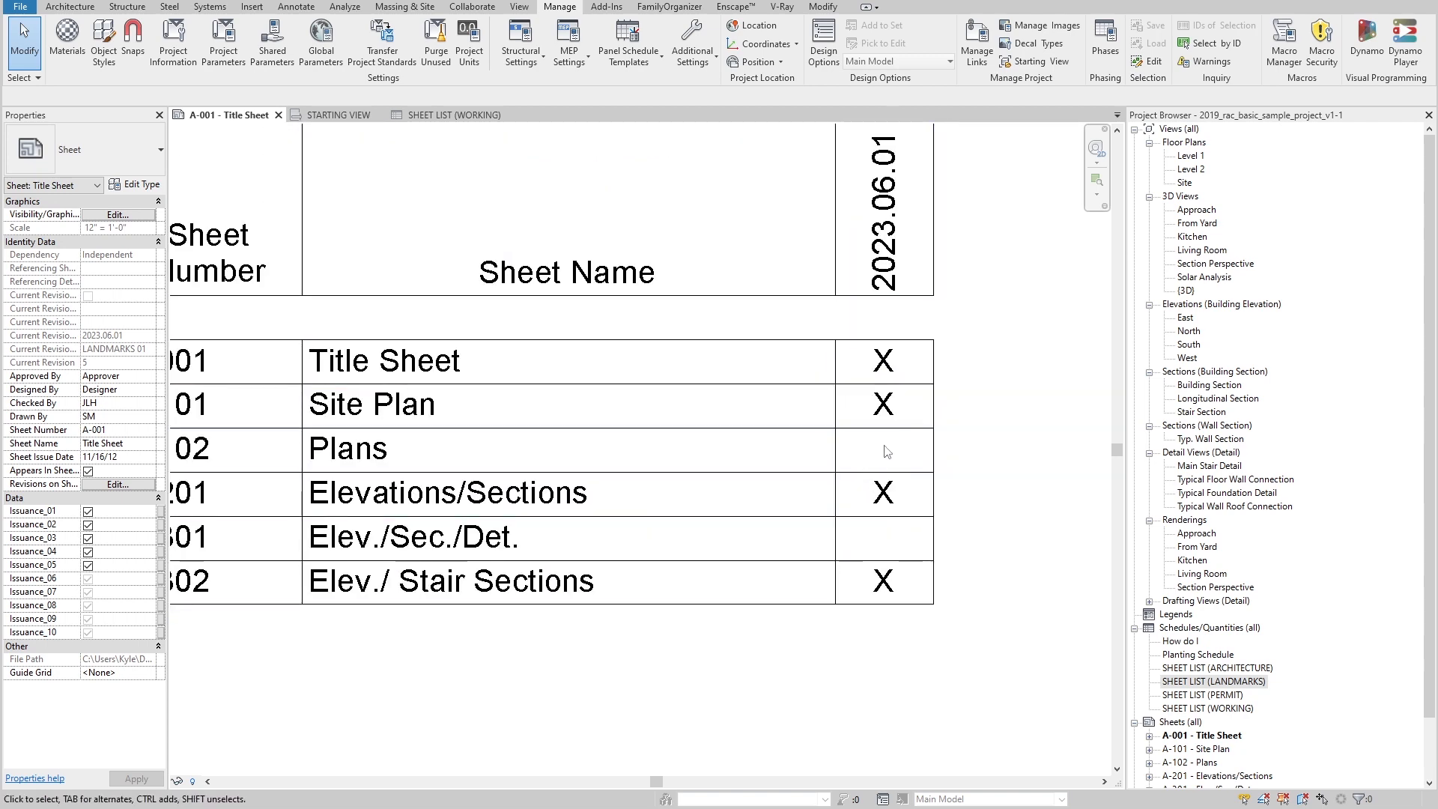
{"action": "scroll", "coordinate": [886, 451], "scroll_direction": "down", "scroll_amount": 1}
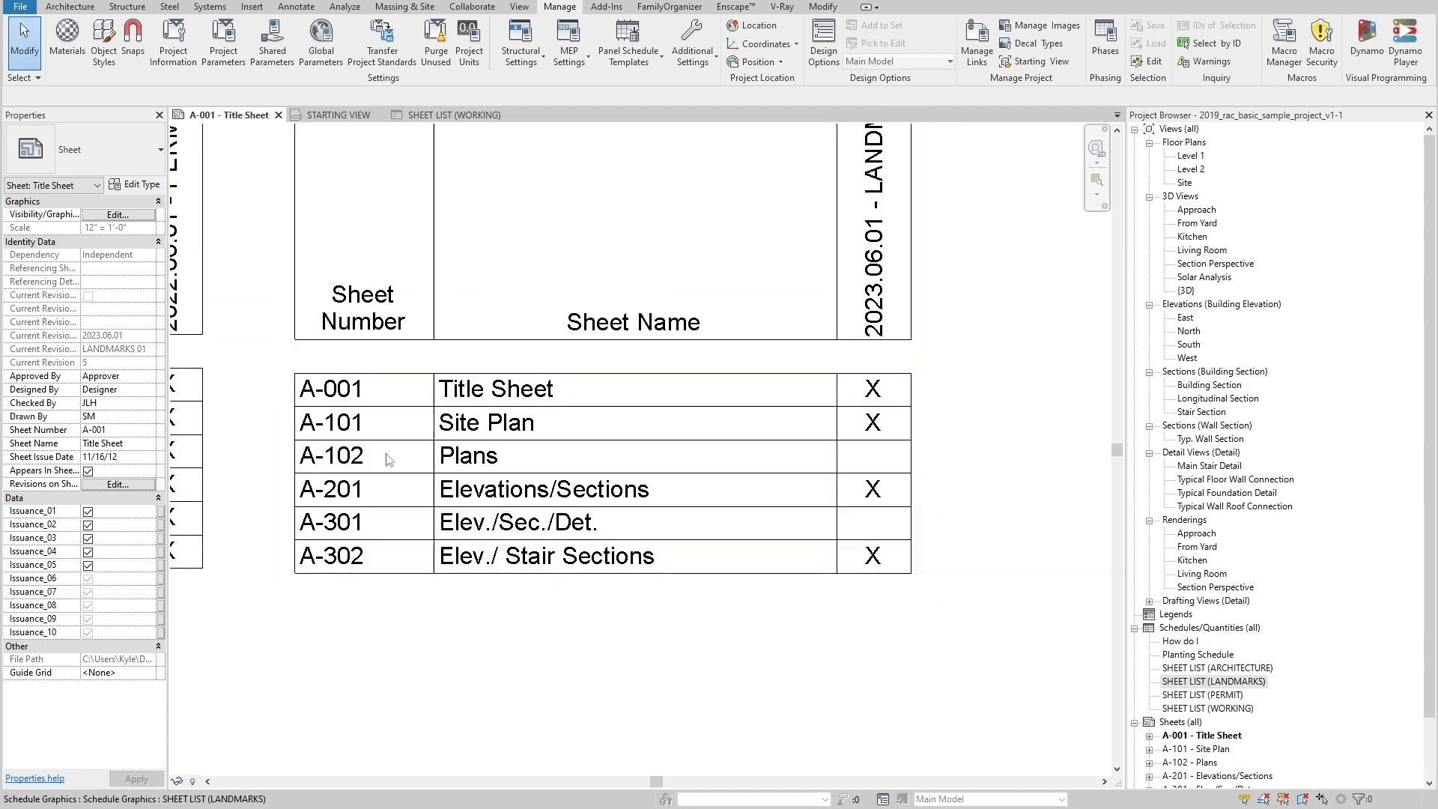
{"action": "middle_click_drag", "start_coordinate": [869, 322], "coordinate": [887, 461]}
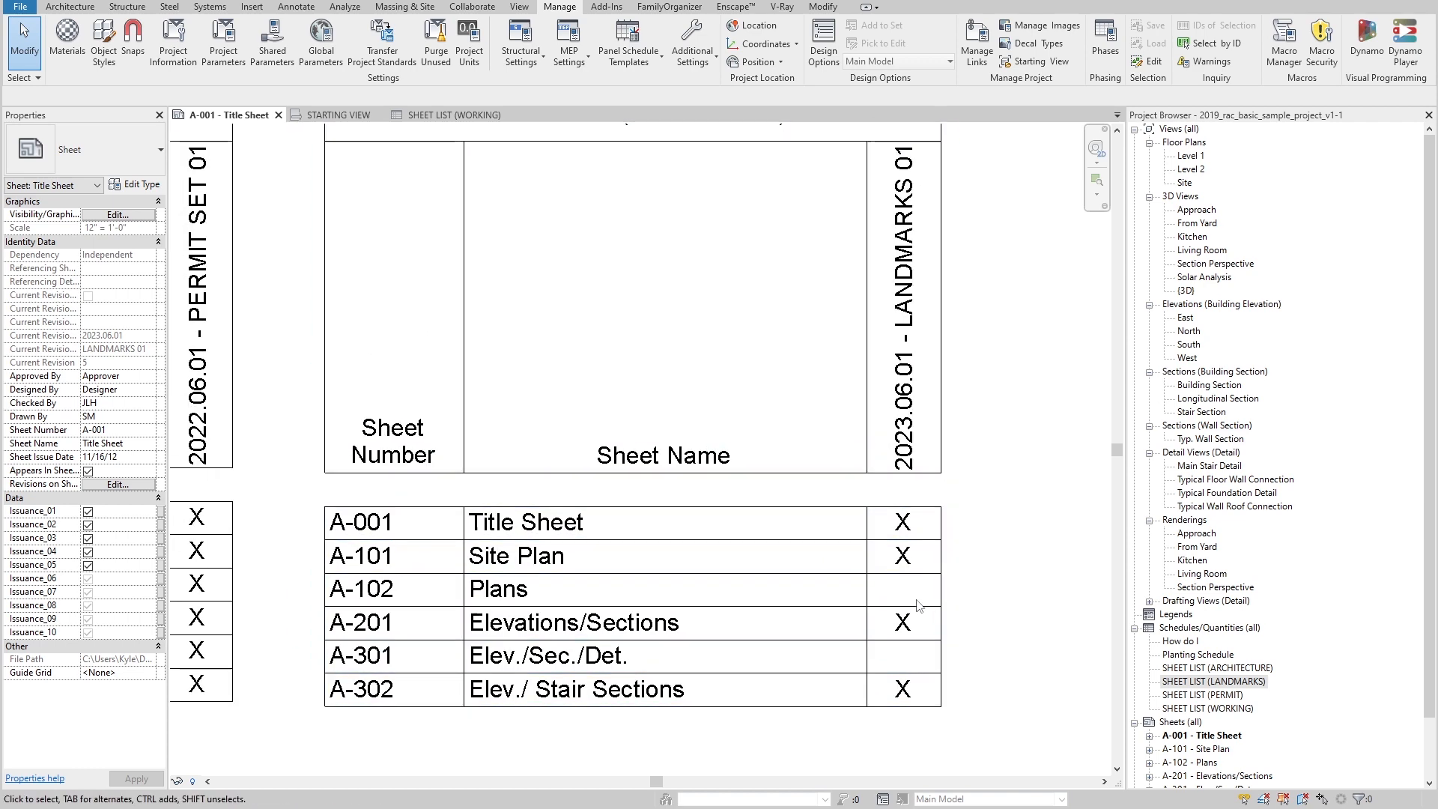
Step: Try filtering the SHEET LIST (LANDMARKS) schedule by Issuance_05 "X" equals X, and undo the filter
{"action": "double_click", "coordinate": [865, 618]}
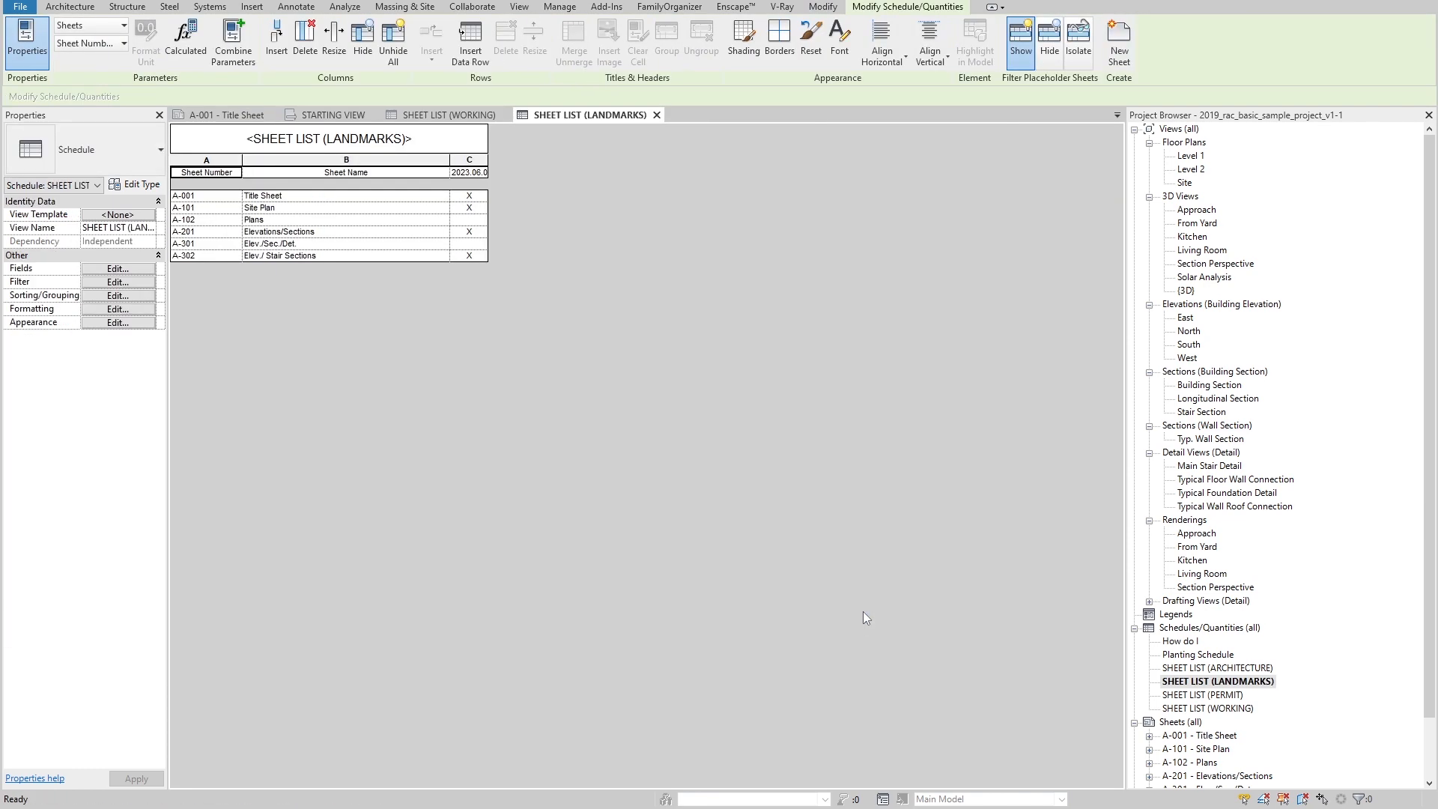
{"action": "left_click", "coordinate": [133, 281]}
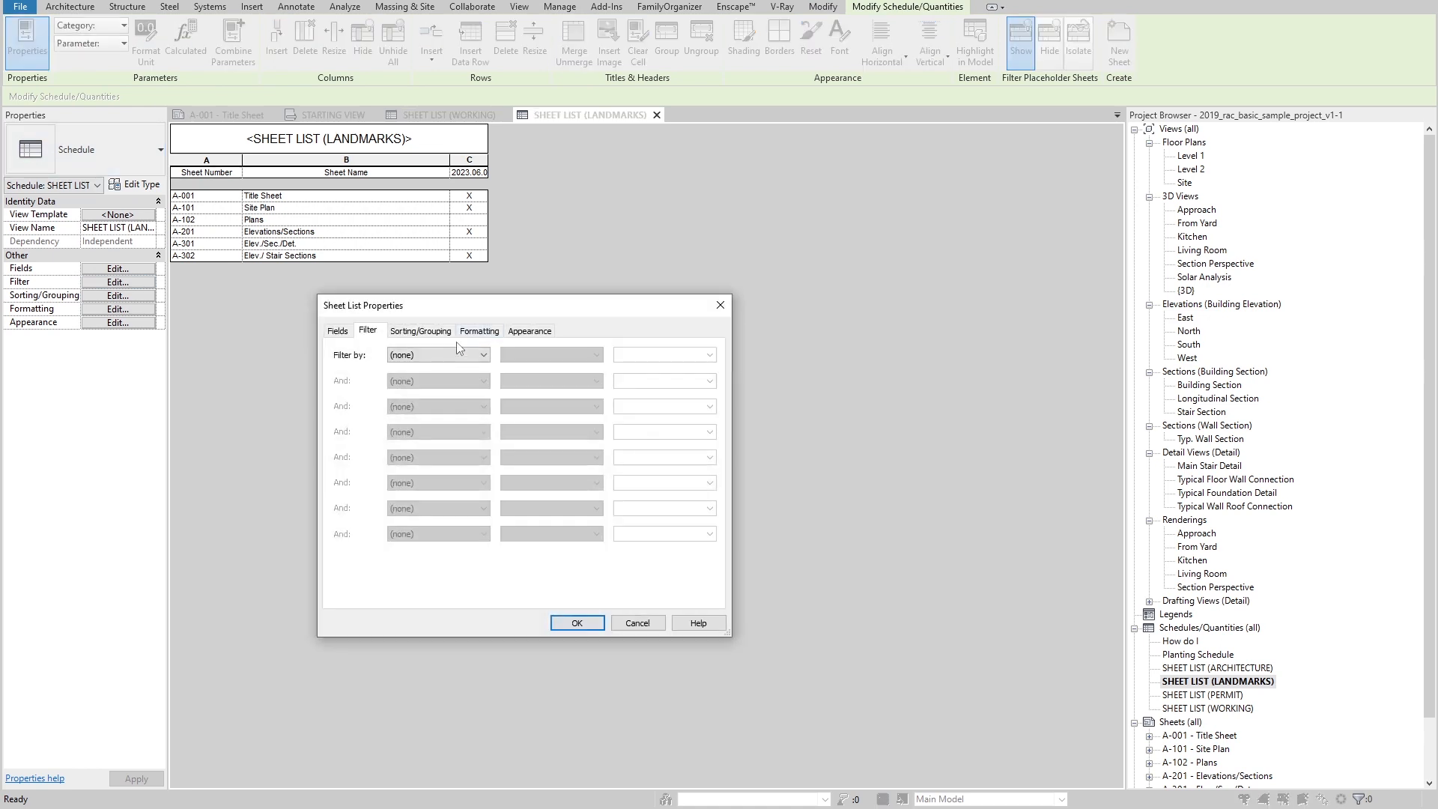
{"action": "left_click", "coordinate": [412, 353]}
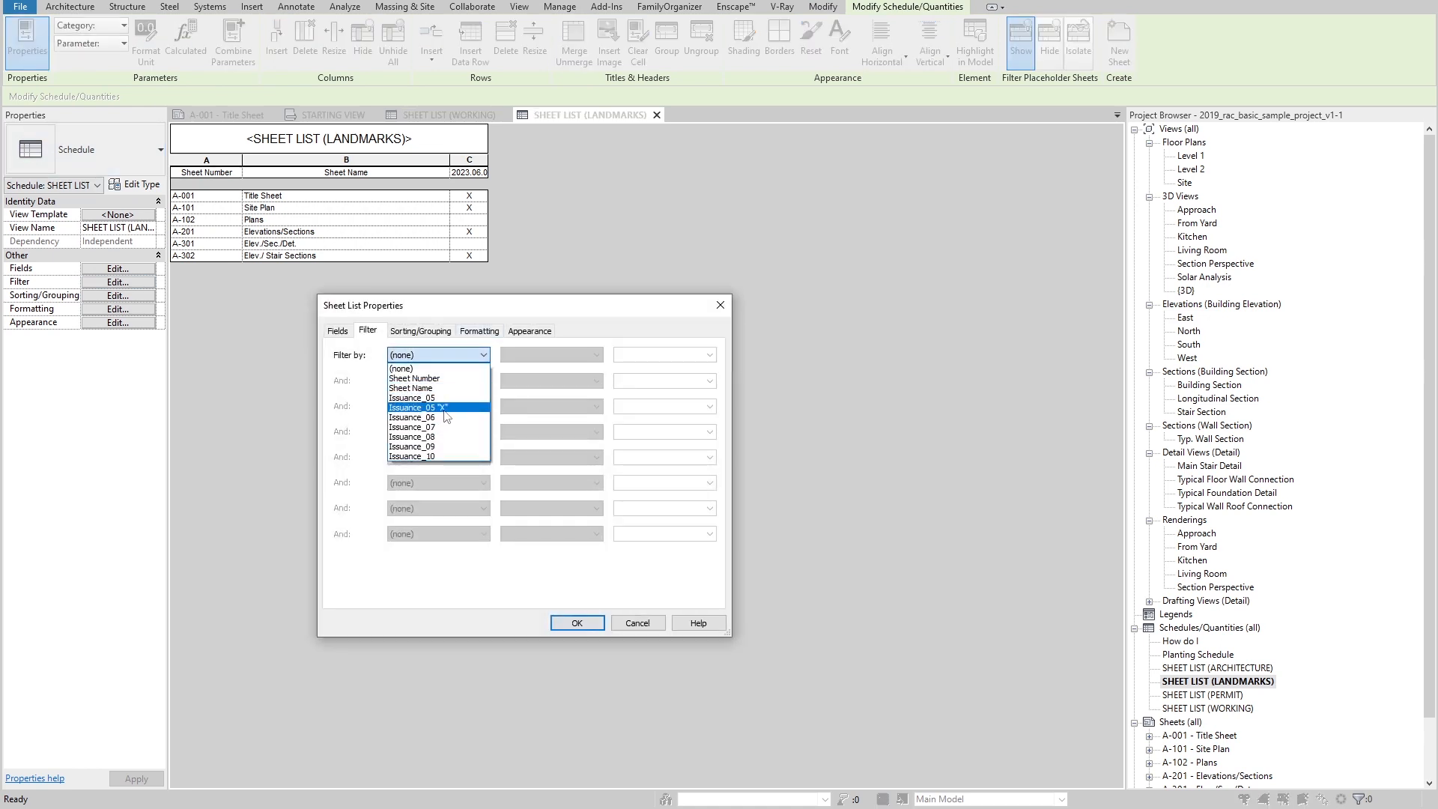
{"action": "left_click", "coordinate": [443, 417]}
{"action": "left_click", "coordinate": [675, 358]}
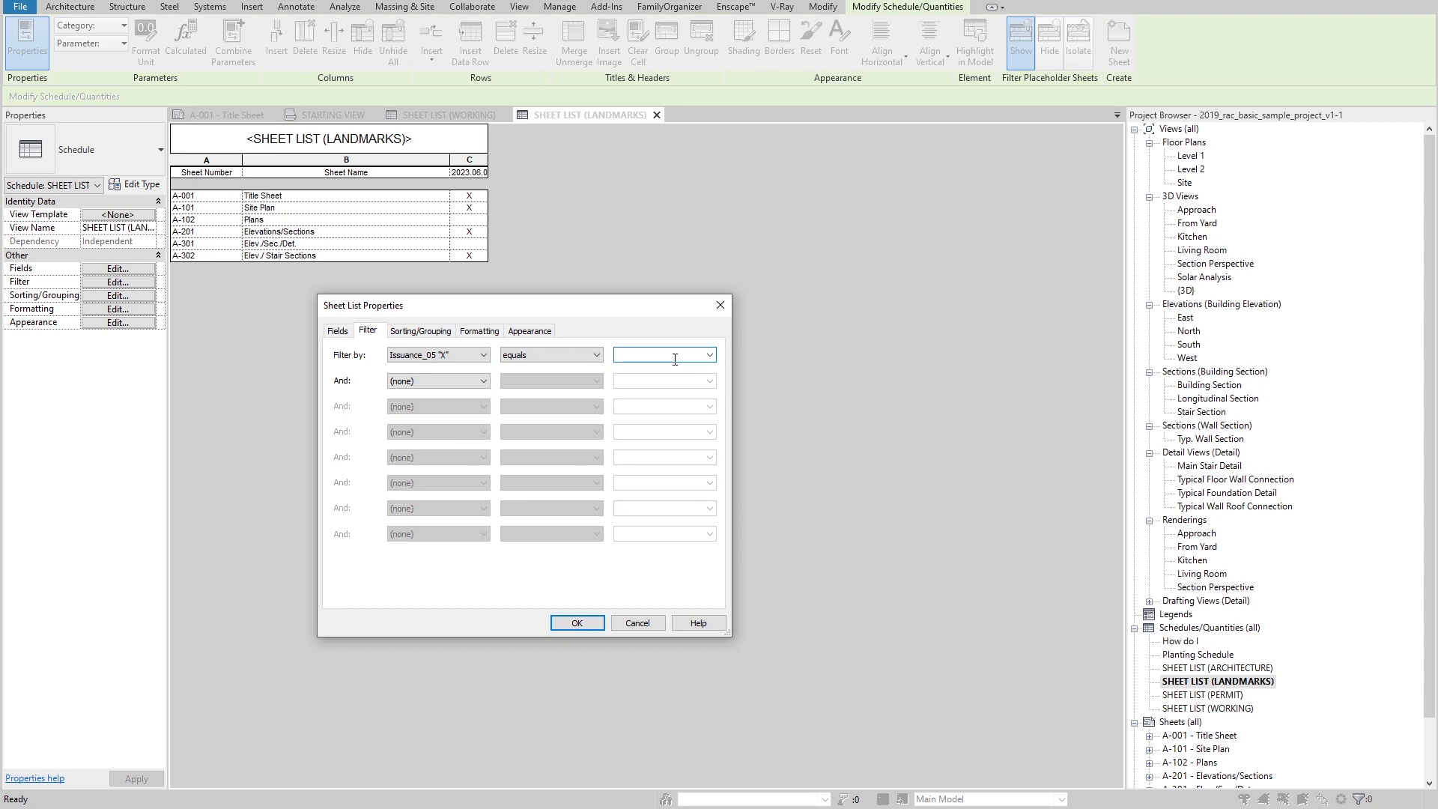
{"action": "type", "text": "X"}
{"action": "left_click", "coordinate": [570, 624]}
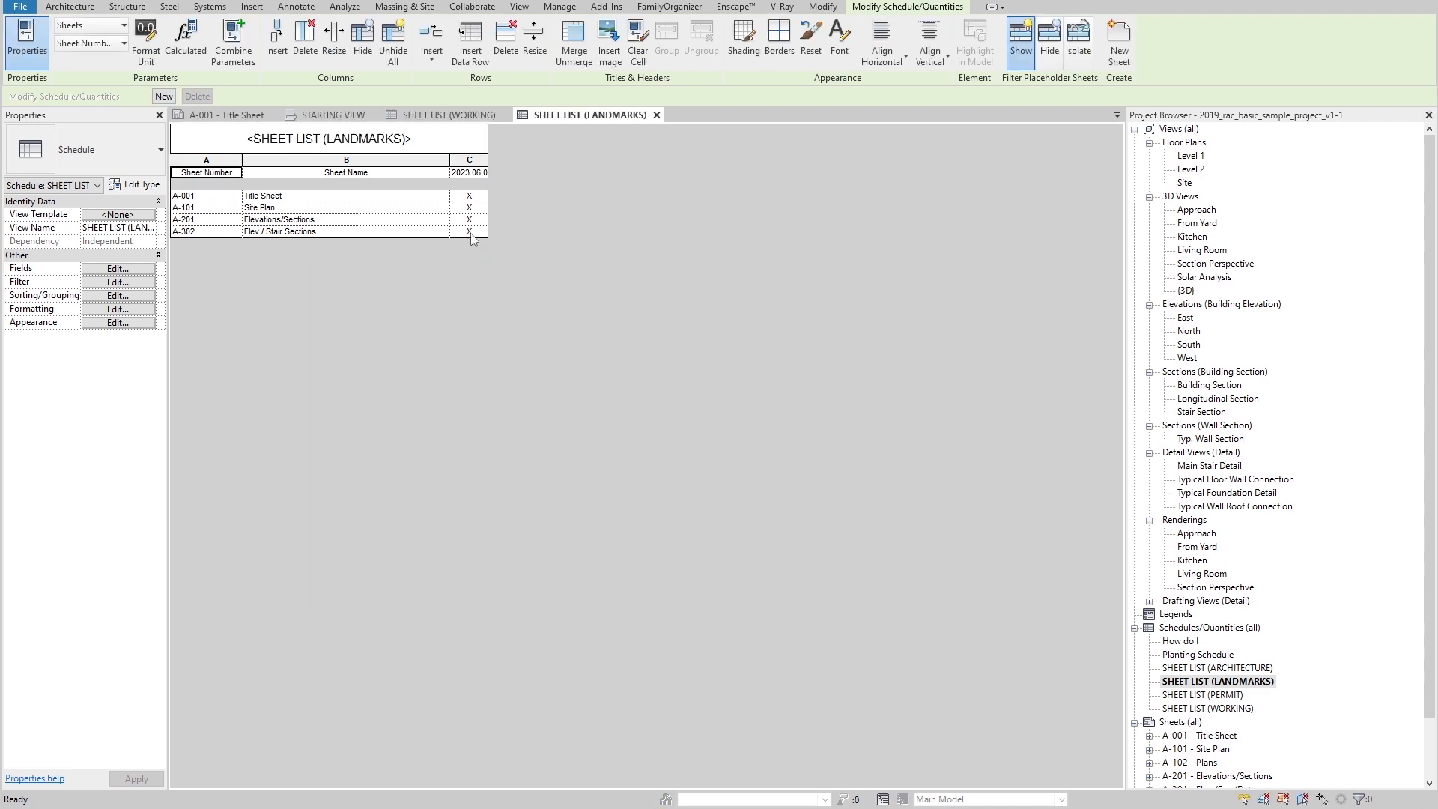
{"action": "key", "text": "ctrl+z"}
Step: Try a filter of Issuance_05 equals Yes on the landmarks sheet list, discard it, and close the schedule
{"action": "left_click", "coordinate": [127, 269]}
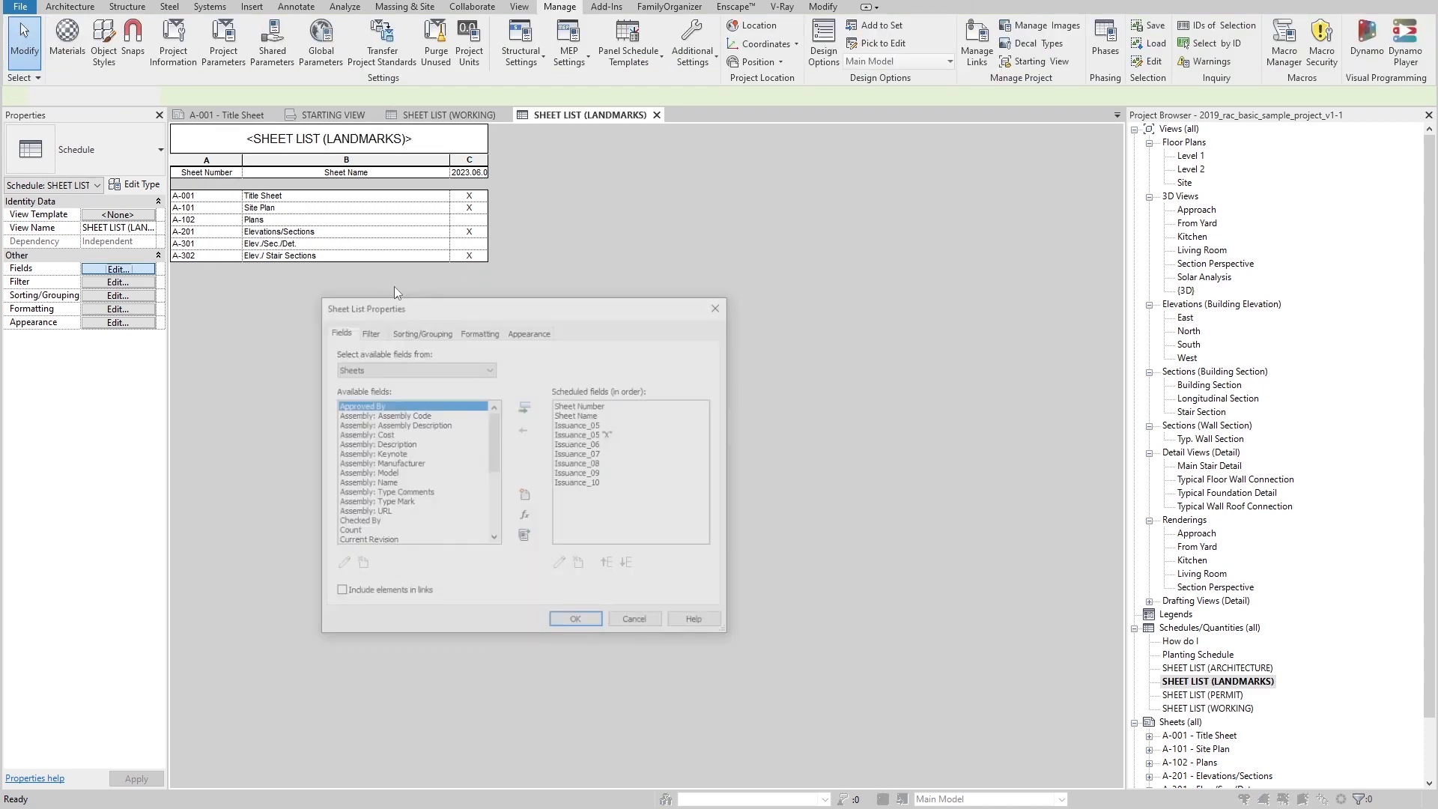
{"action": "left_click", "coordinate": [368, 330]}
{"action": "left_click", "coordinate": [449, 356]}
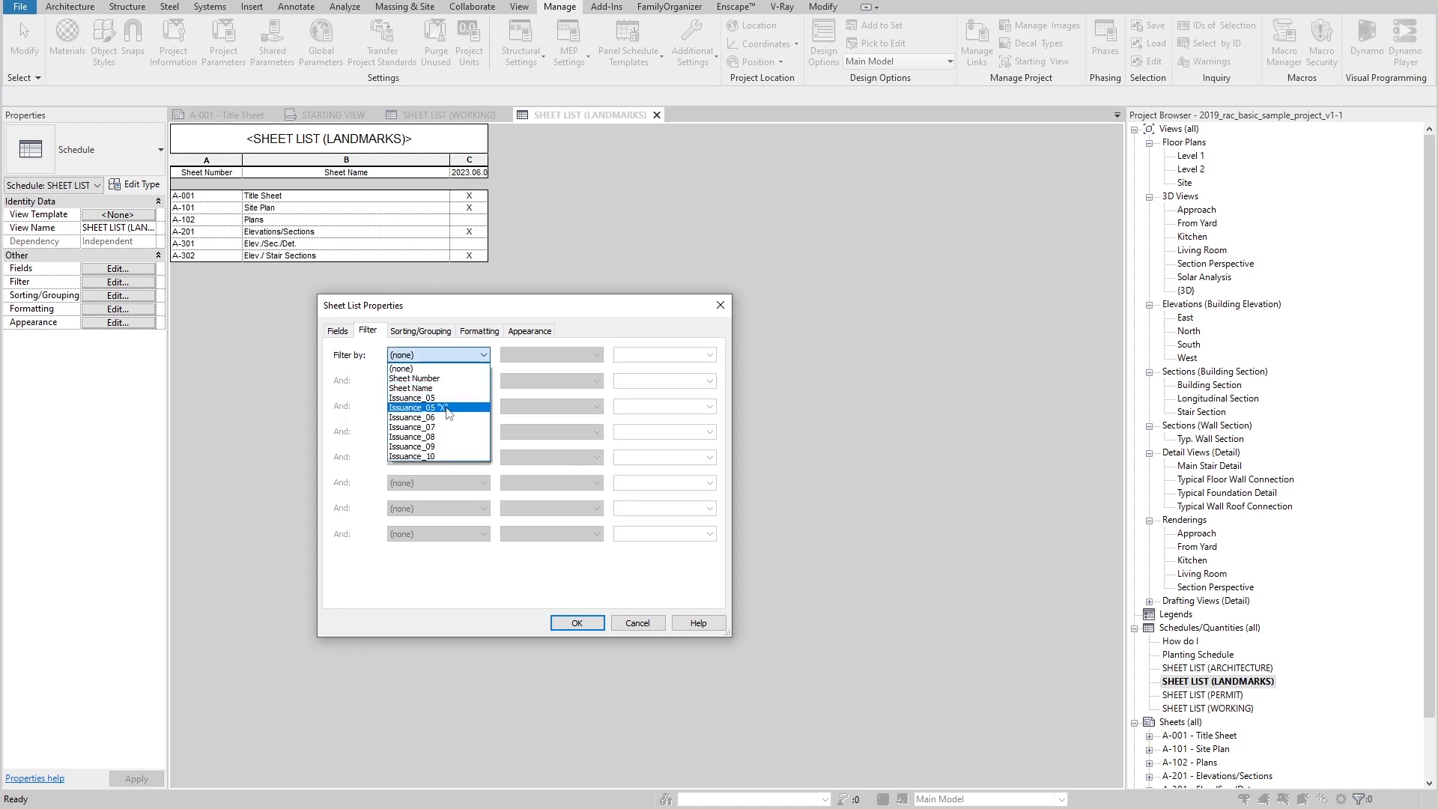
{"action": "left_click", "coordinate": [442, 398]}
{"action": "left_click", "coordinate": [551, 355]}
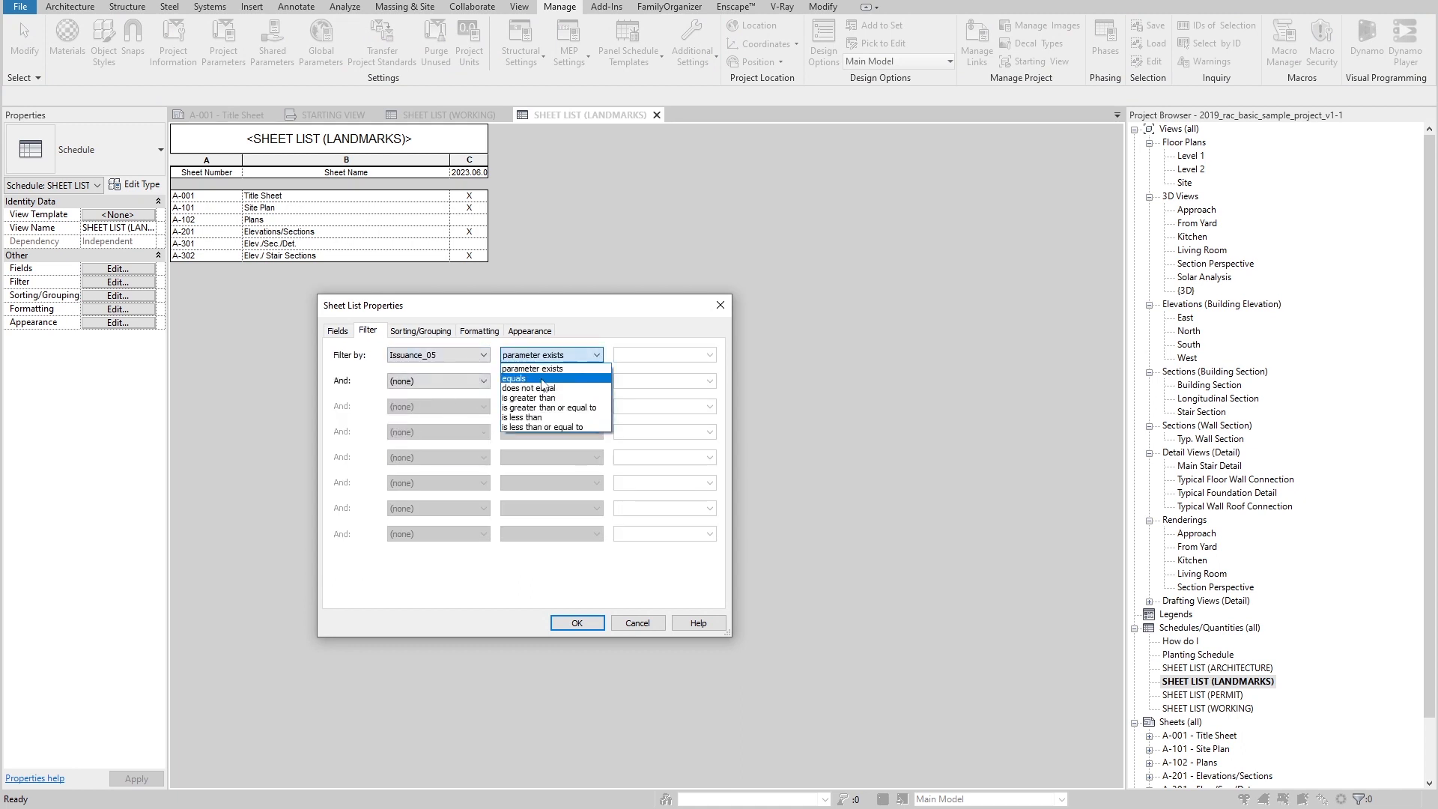
{"action": "left_click", "coordinate": [540, 366]}
{"action": "left_click", "coordinate": [678, 356]}
{"action": "left_click", "coordinate": [669, 378]}
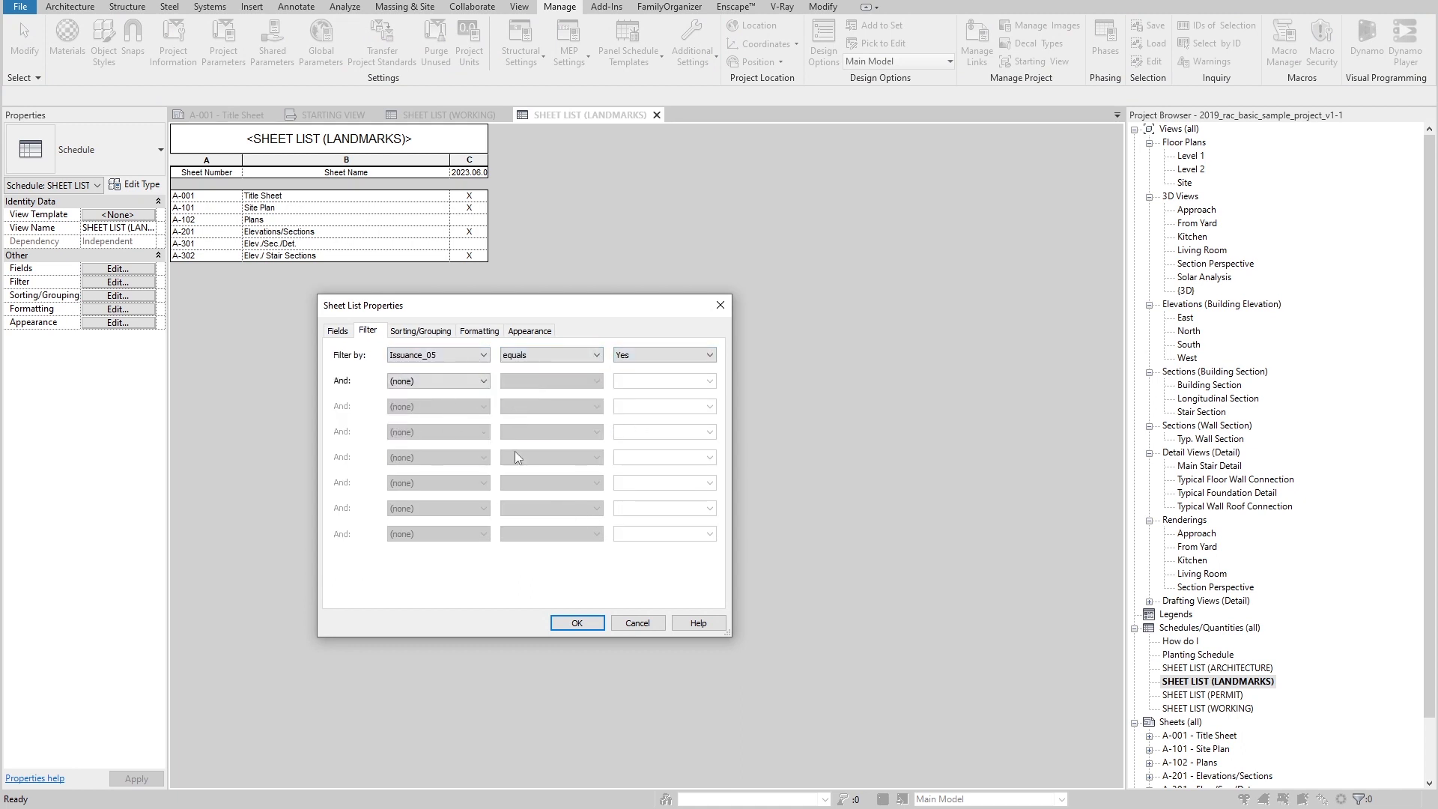
{"action": "left_click", "coordinate": [628, 621]}
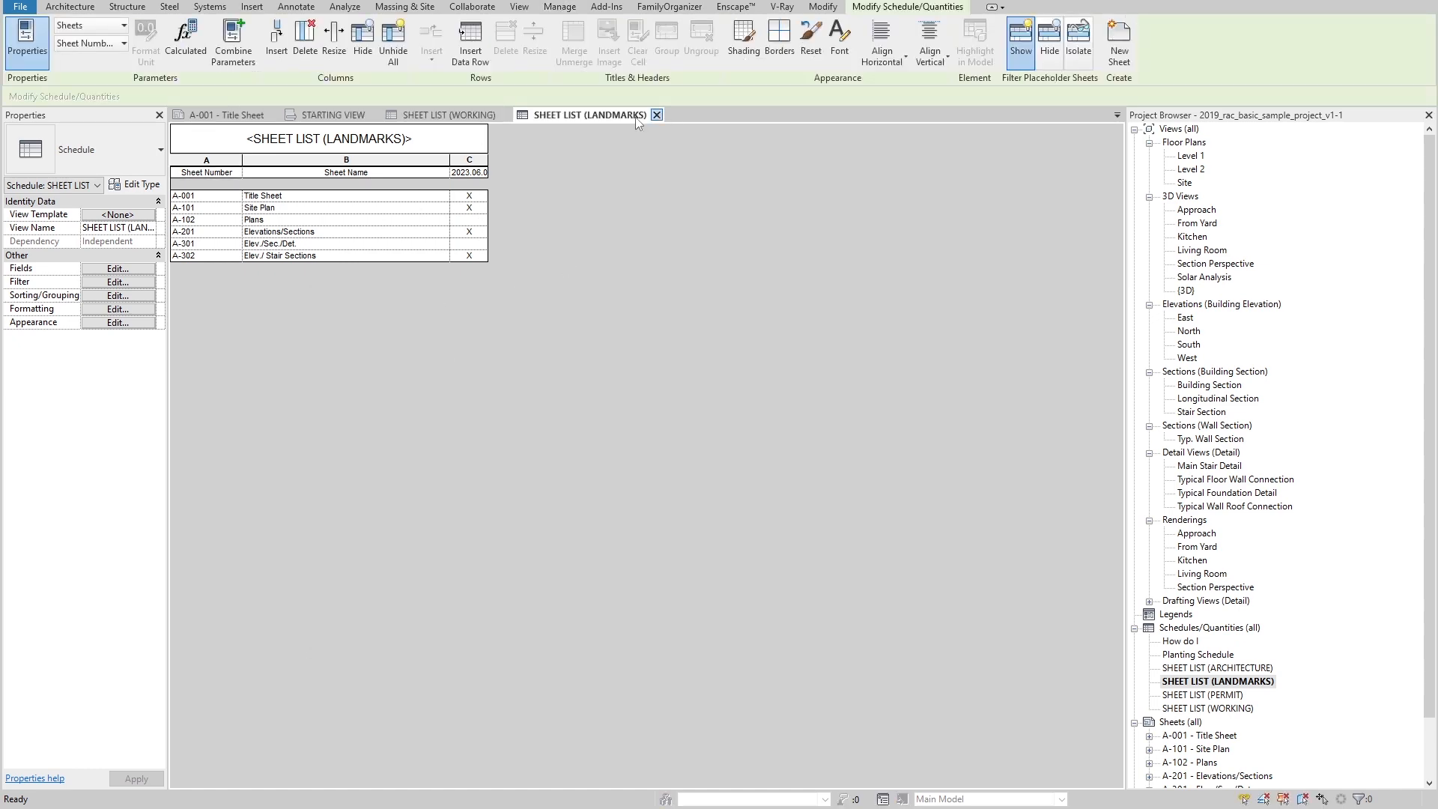
{"action": "left_click", "coordinate": [656, 115]}
Step: Try filtering SHEET LIST (ARCHITECTURE) by Issuance_01 "X" and Issuance_03 "X" with equals rules, discard the changes, and close the schedule
{"action": "scroll", "coordinate": [807, 622], "scroll_direction": "down", "scroll_amount": 2}
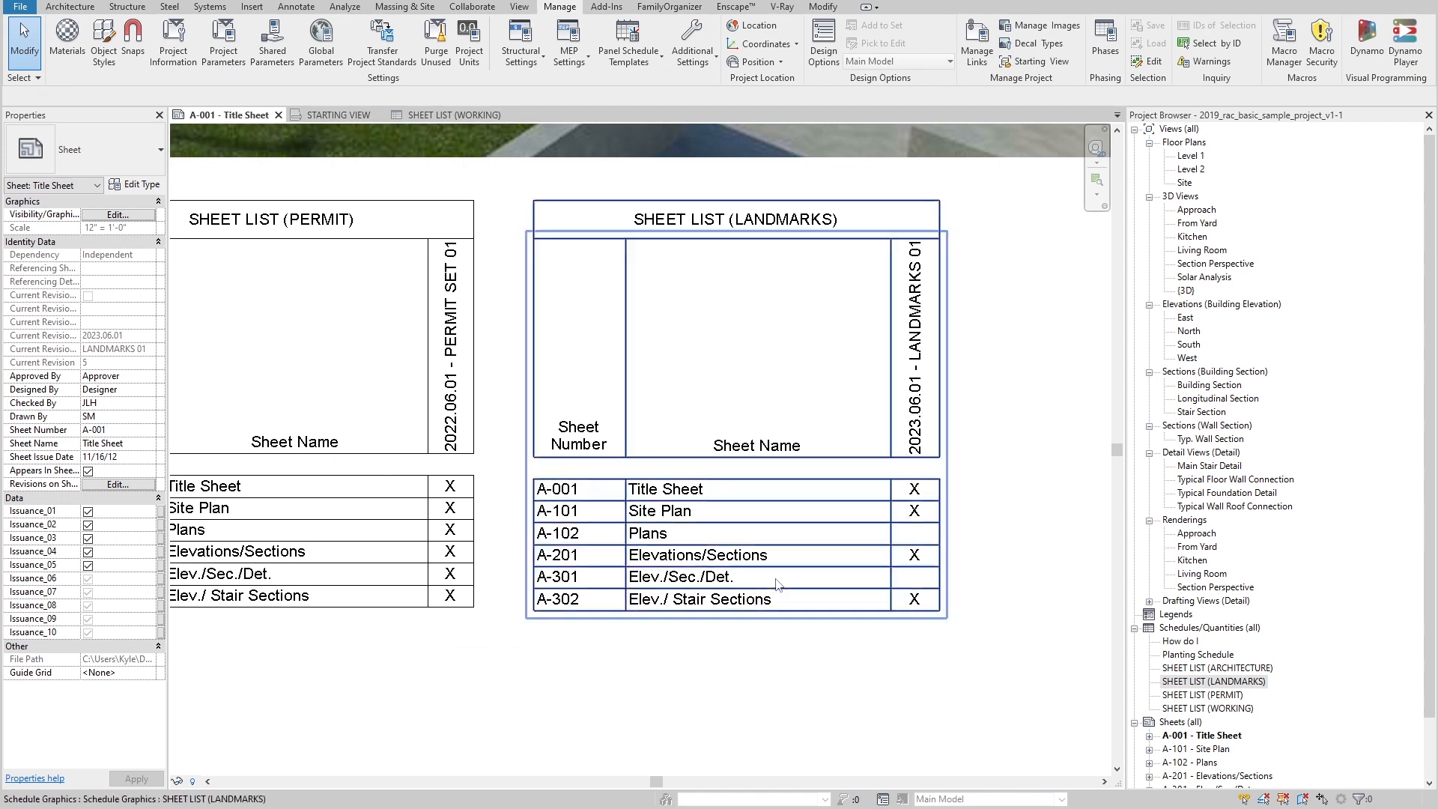
{"action": "scroll", "coordinate": [874, 570], "scroll_direction": "down", "scroll_amount": 3}
{"action": "scroll", "coordinate": [310, 650], "scroll_direction": "up", "scroll_amount": 2}
{"action": "double_click", "coordinate": [271, 590]}
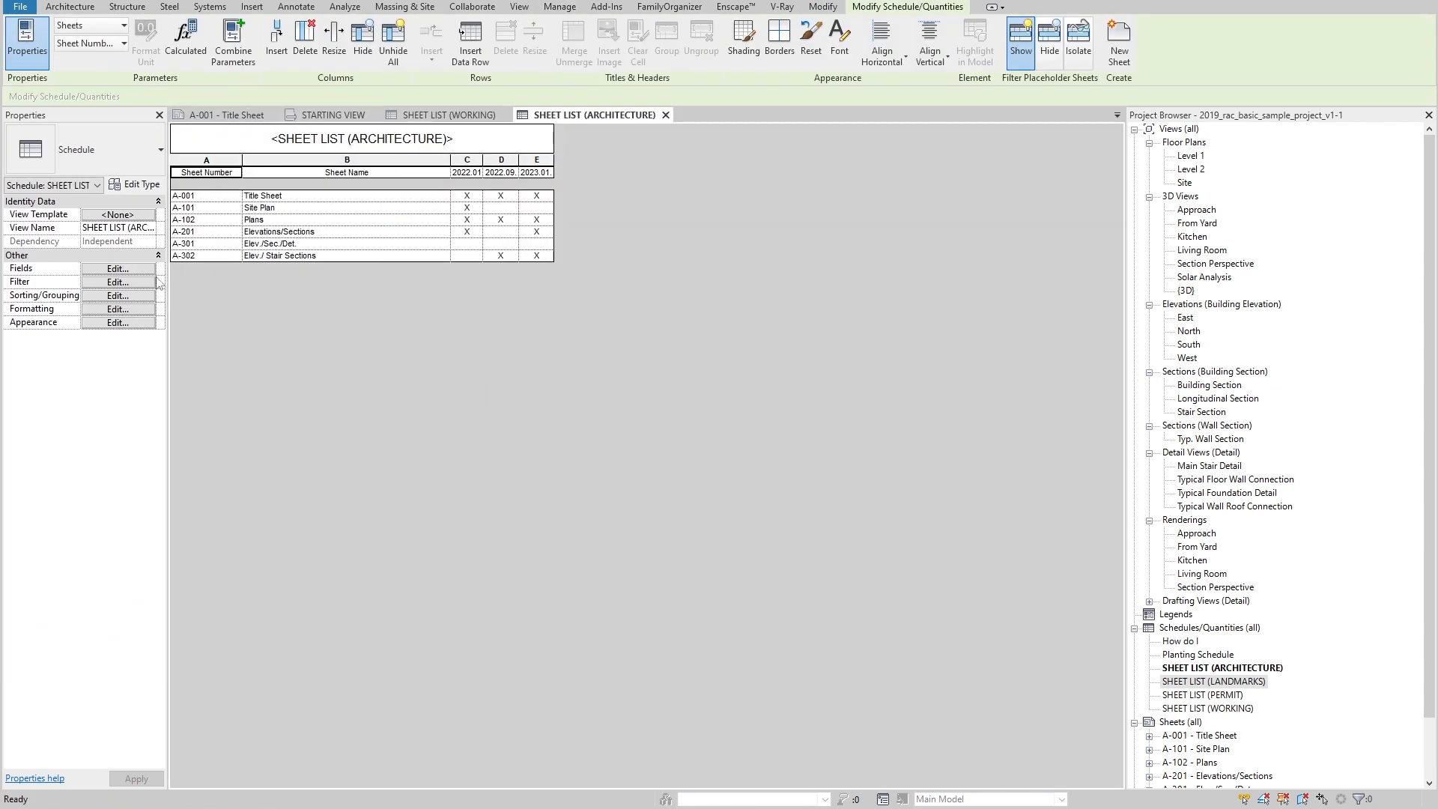
{"action": "left_click", "coordinate": [148, 268]}
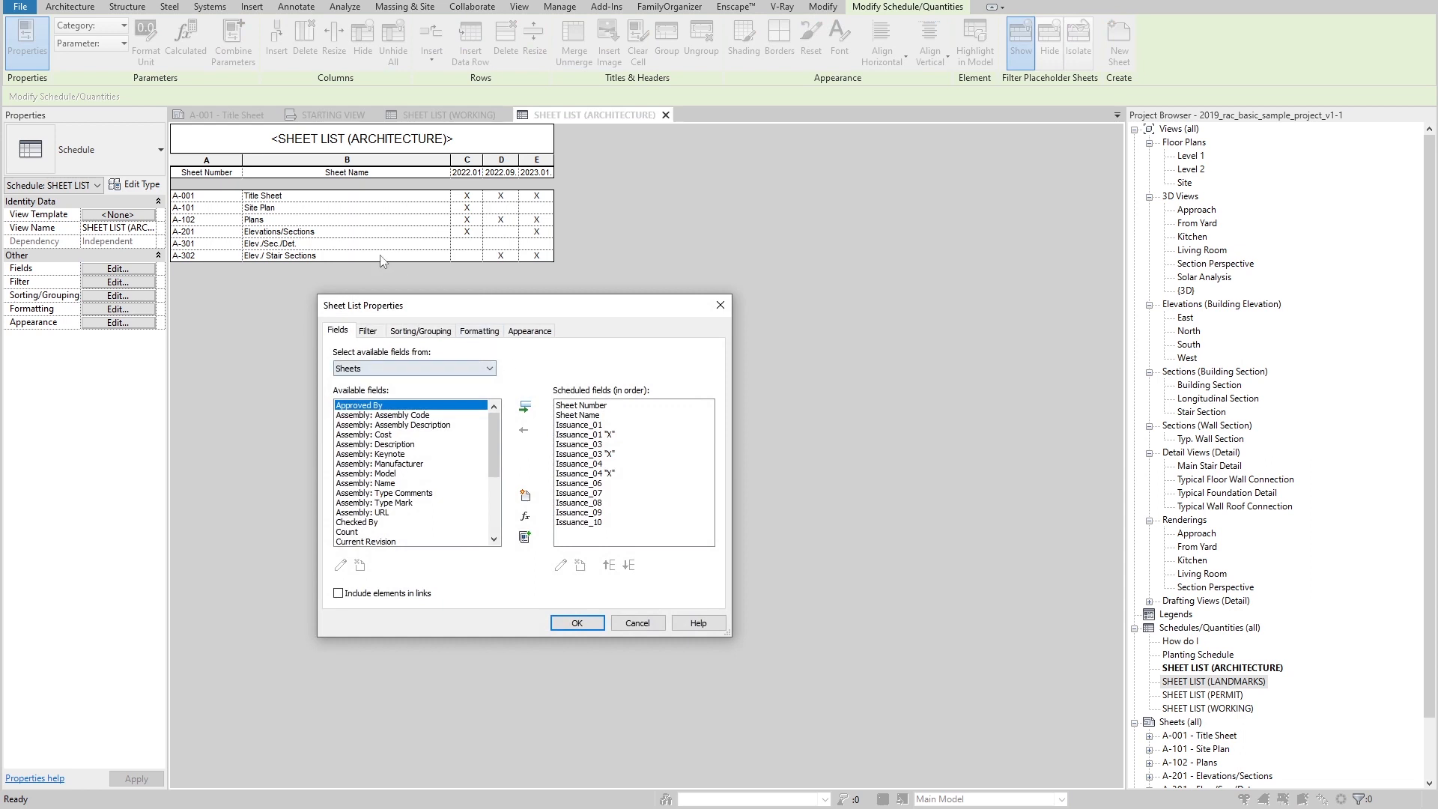
{"action": "left_click", "coordinate": [363, 334]}
{"action": "left_click", "coordinate": [439, 357]}
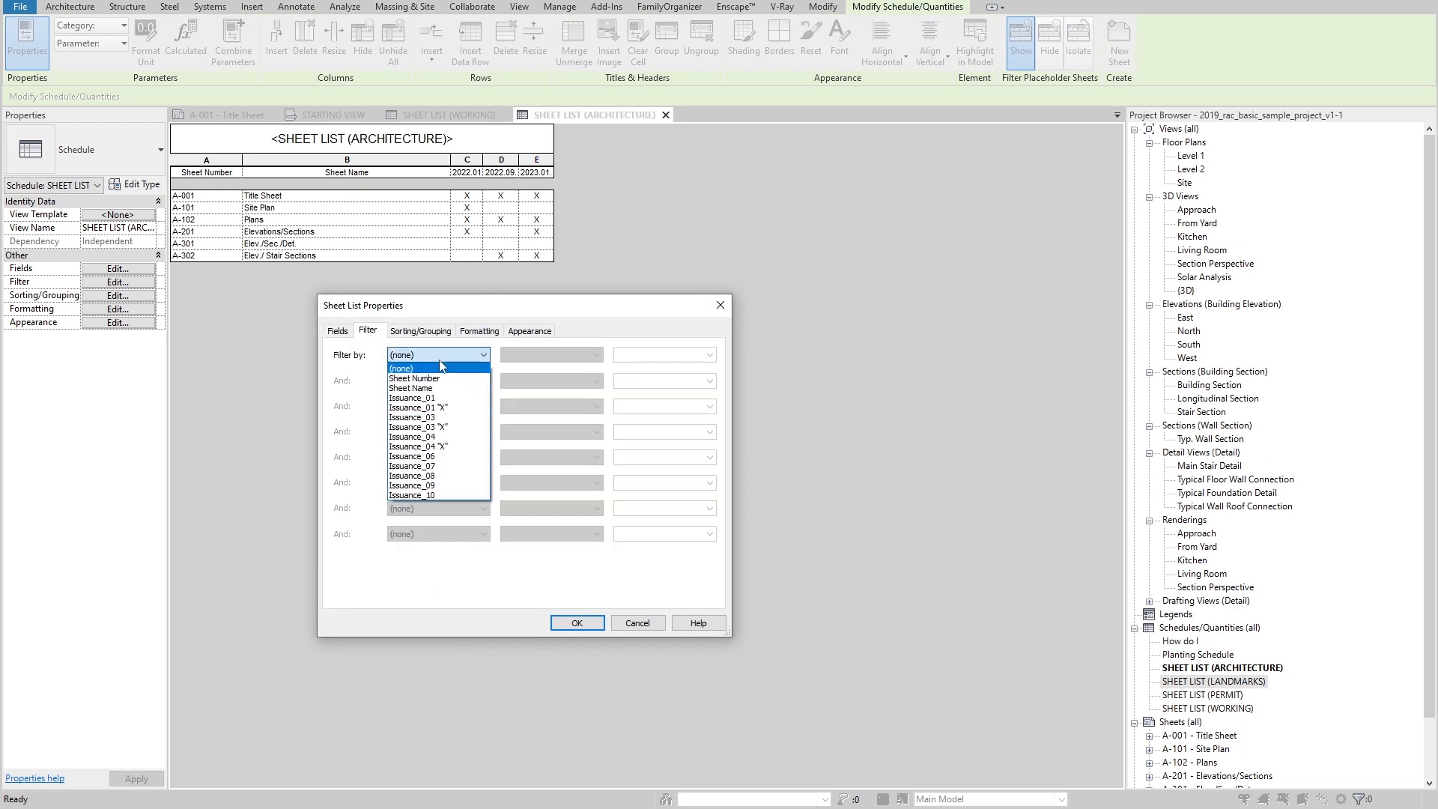
{"action": "left_click", "coordinate": [449, 409]}
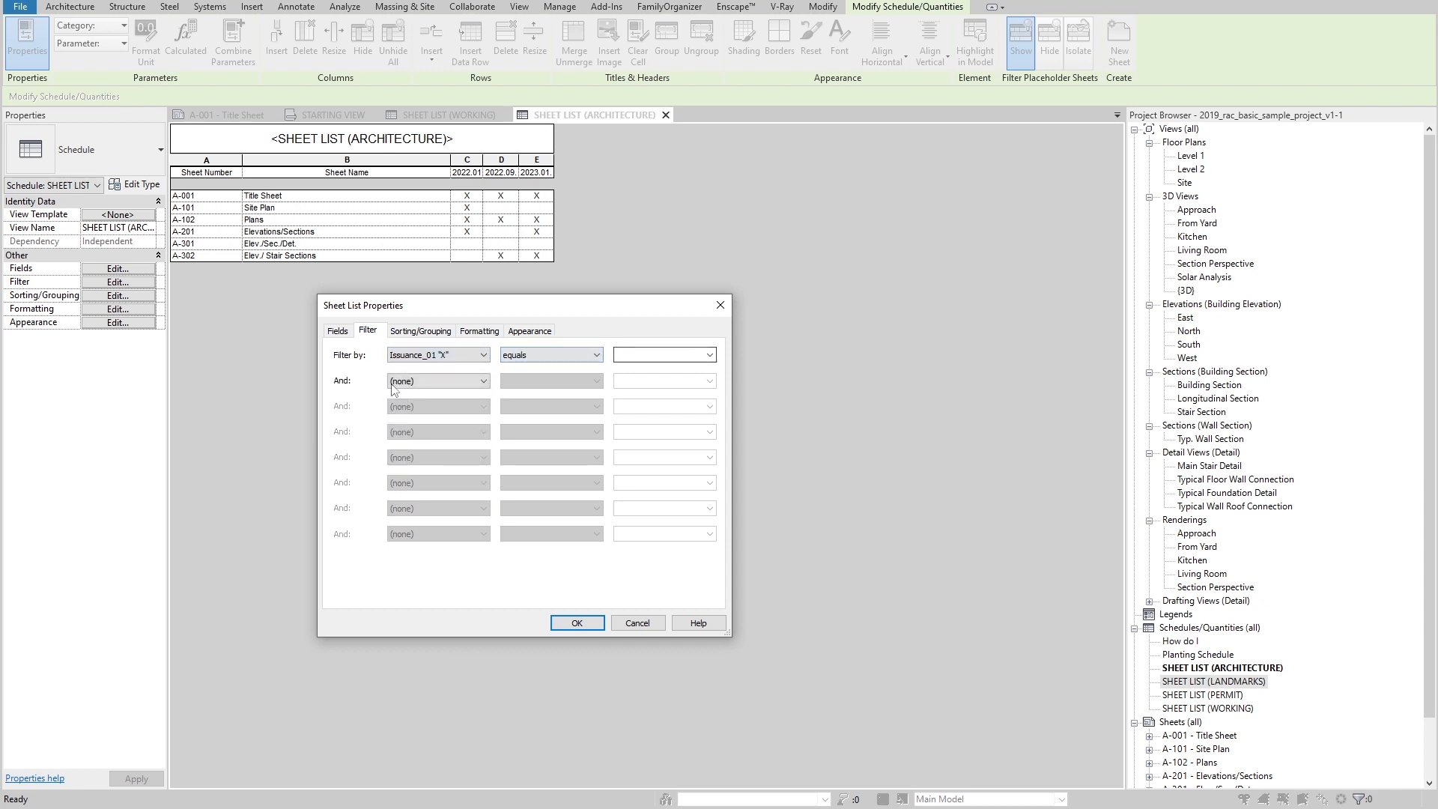
{"action": "left_click", "coordinate": [484, 383]}
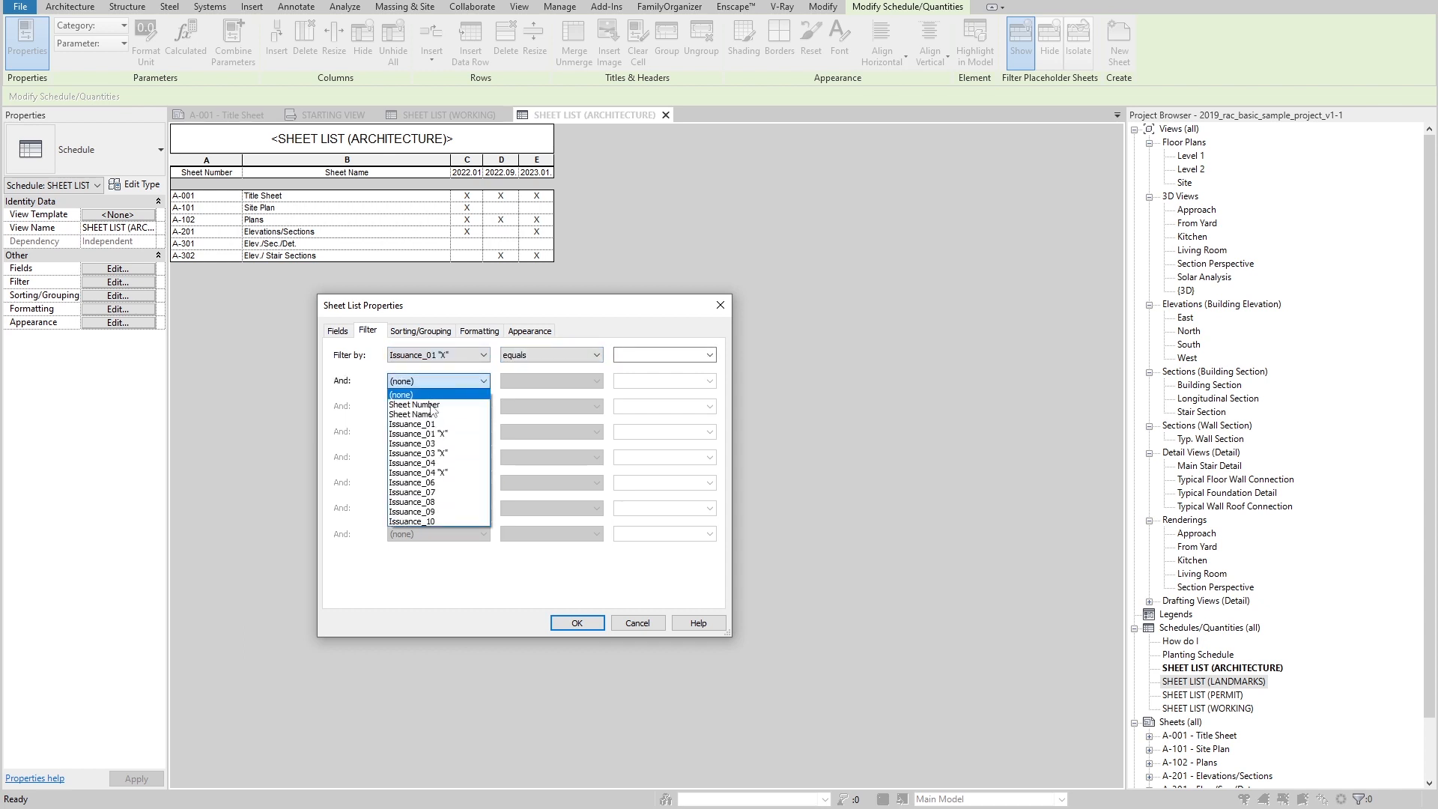
{"action": "left_click", "coordinate": [433, 454]}
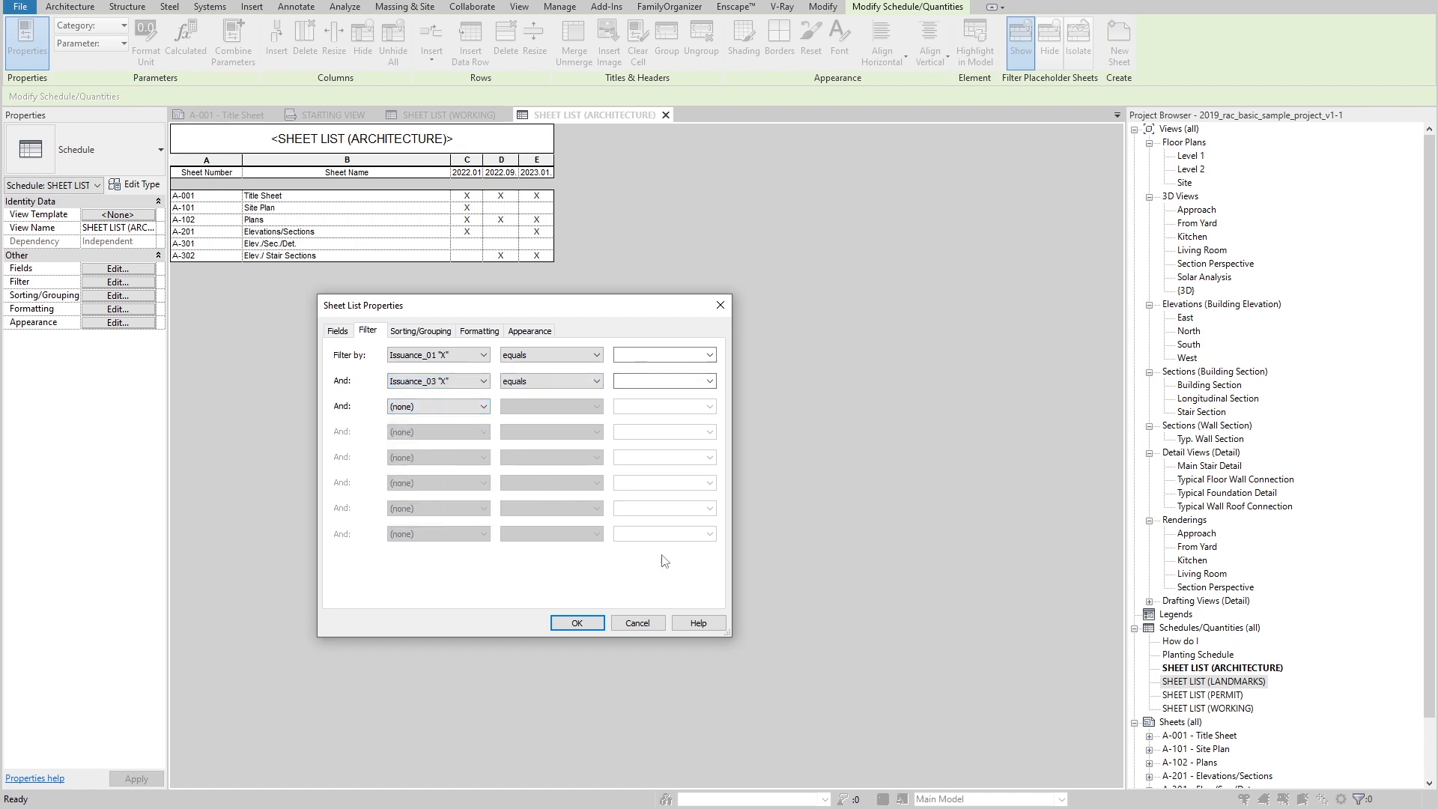
{"action": "left_click", "coordinate": [638, 626]}
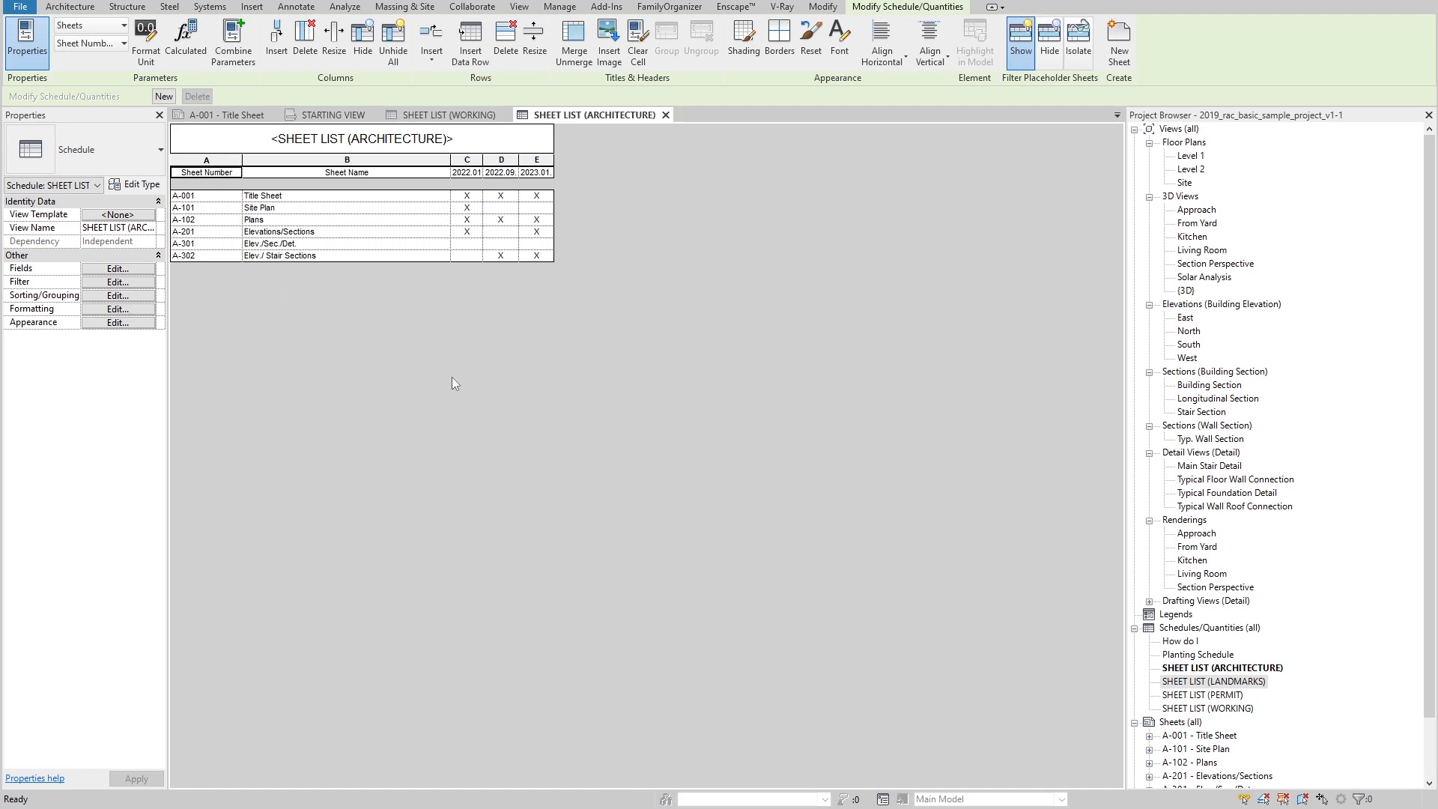
{"action": "left_click", "coordinate": [665, 115]}
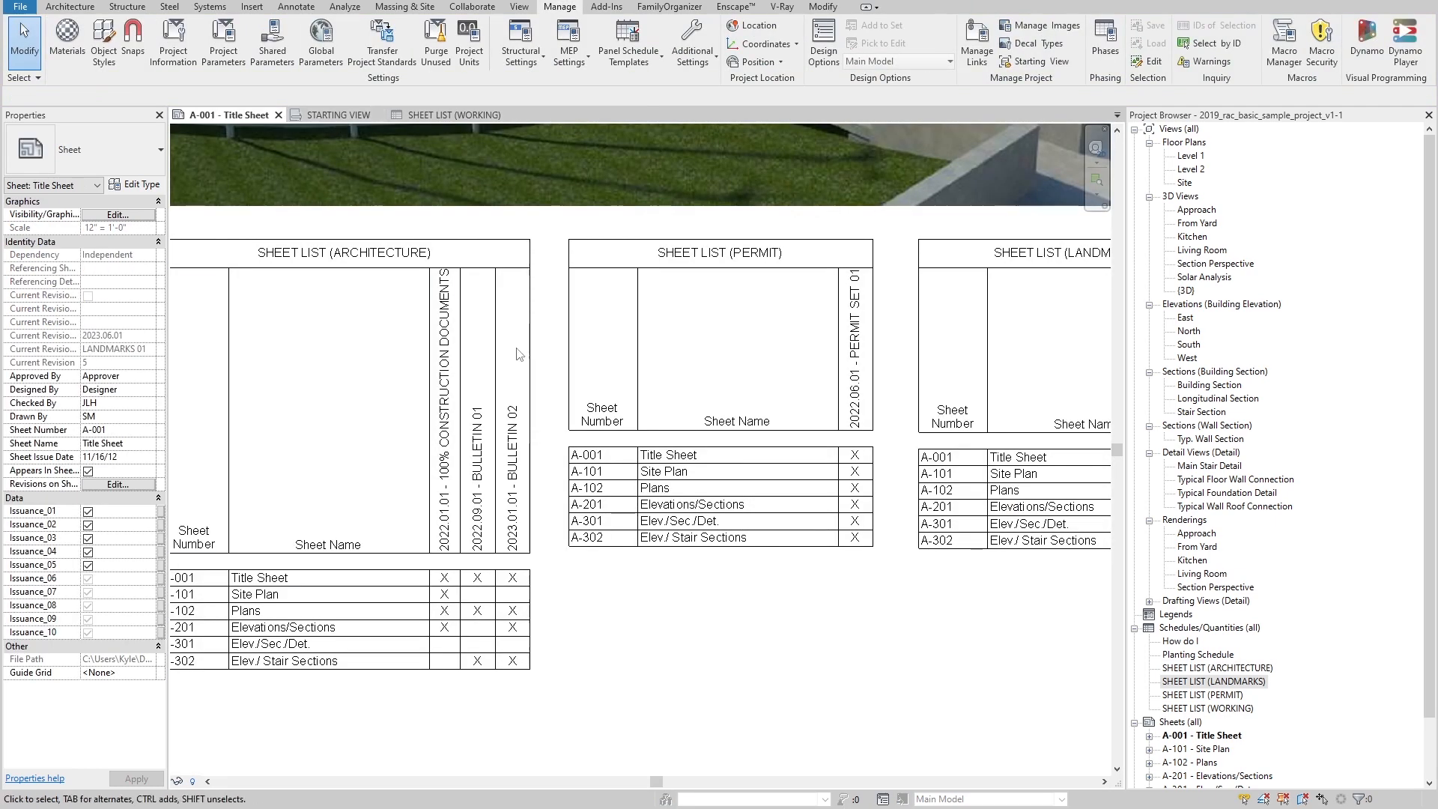
Step: Compare the three sheet lists on the title sheet with the revision entries in the title block's revision schedule
{"action": "scroll", "coordinate": [598, 517], "scroll_direction": "down", "scroll_amount": 2}
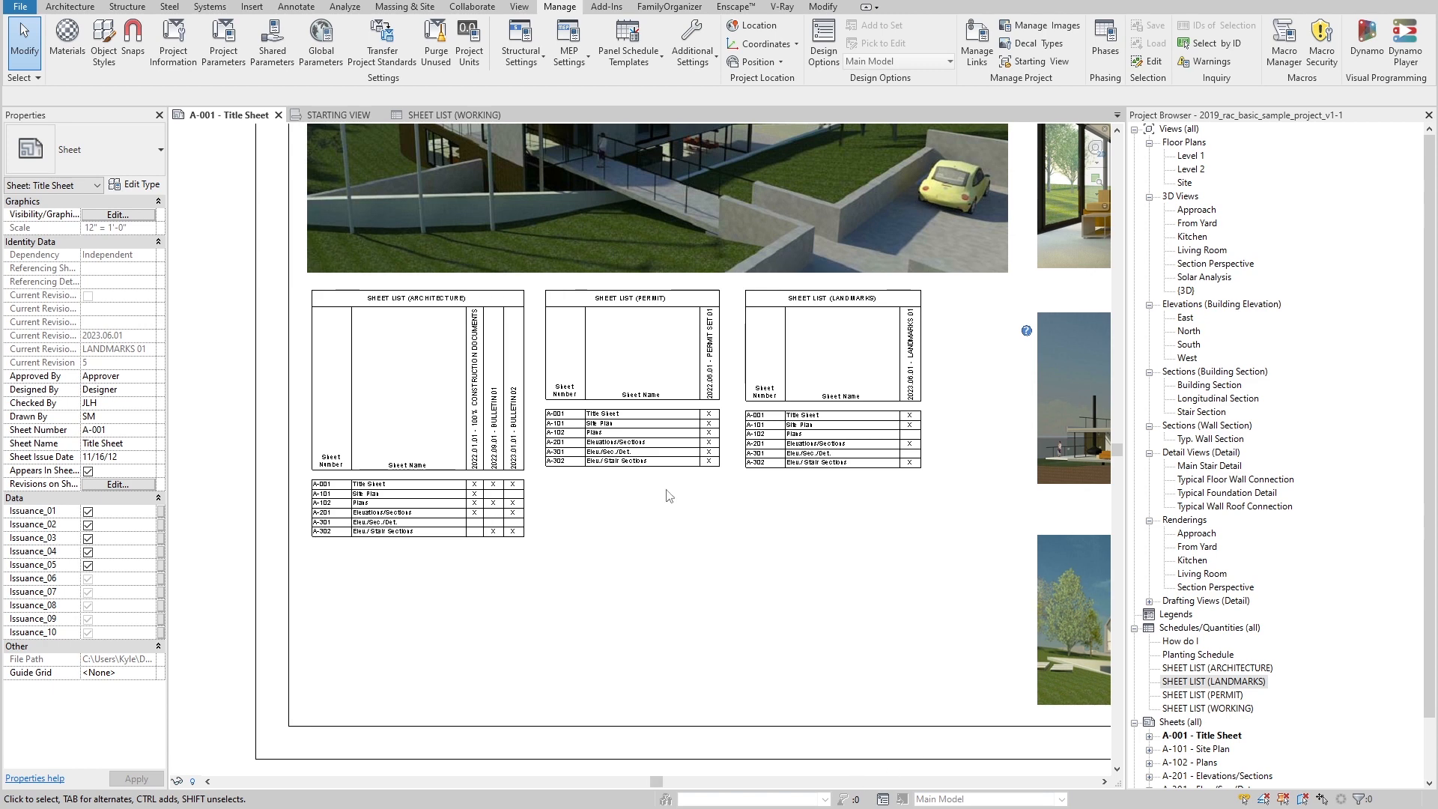
{"action": "scroll", "coordinate": [645, 507], "scroll_direction": "down", "scroll_amount": 3}
{"action": "scroll", "coordinate": [1068, 383], "scroll_direction": "up", "scroll_amount": 3}
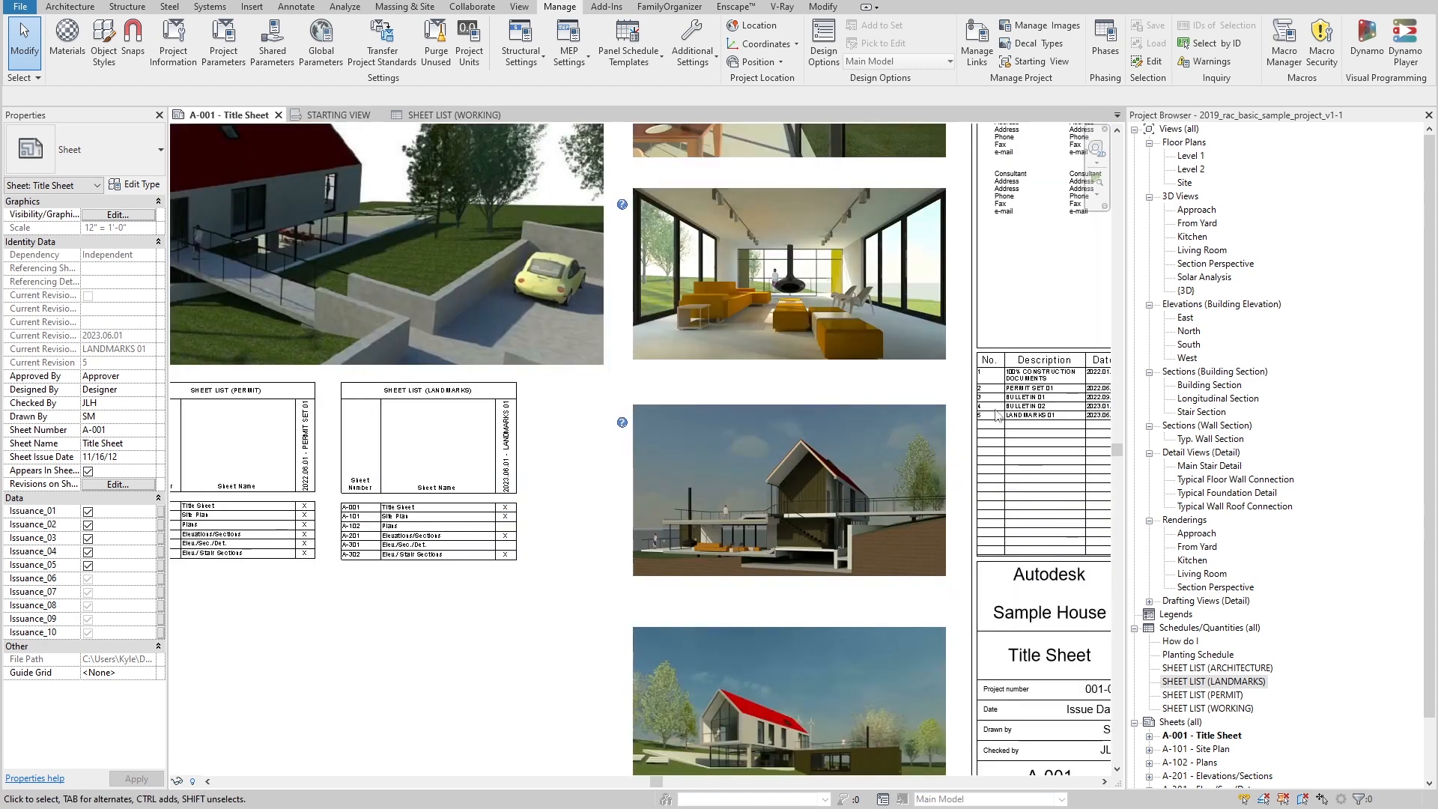
{"action": "scroll", "coordinate": [713, 364], "scroll_direction": "down", "scroll_amount": 2}
{"action": "left_click_drag", "start_coordinate": [523, 545], "coordinate": [420, 430]}
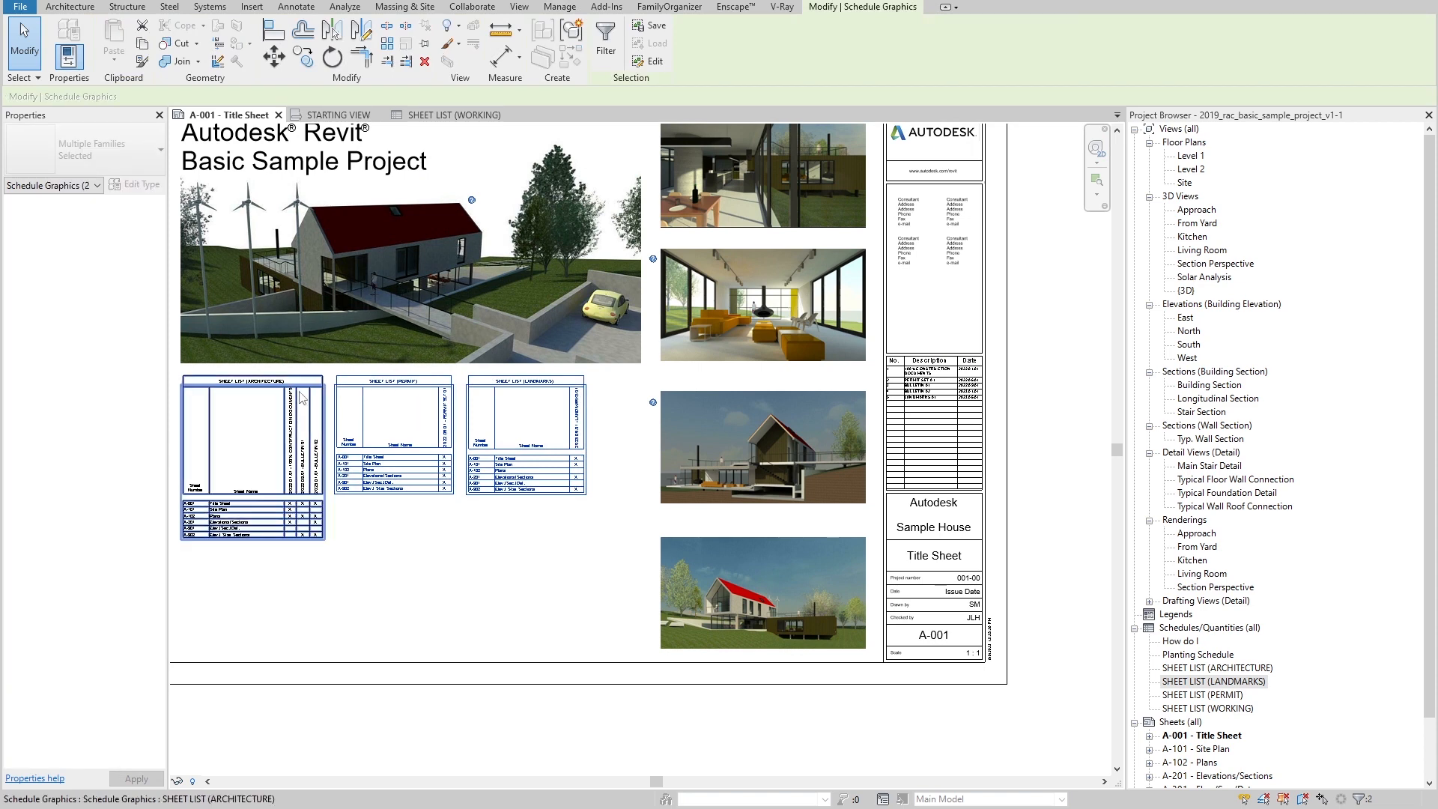
{"action": "scroll", "coordinate": [967, 371], "scroll_direction": "up", "scroll_amount": 5}
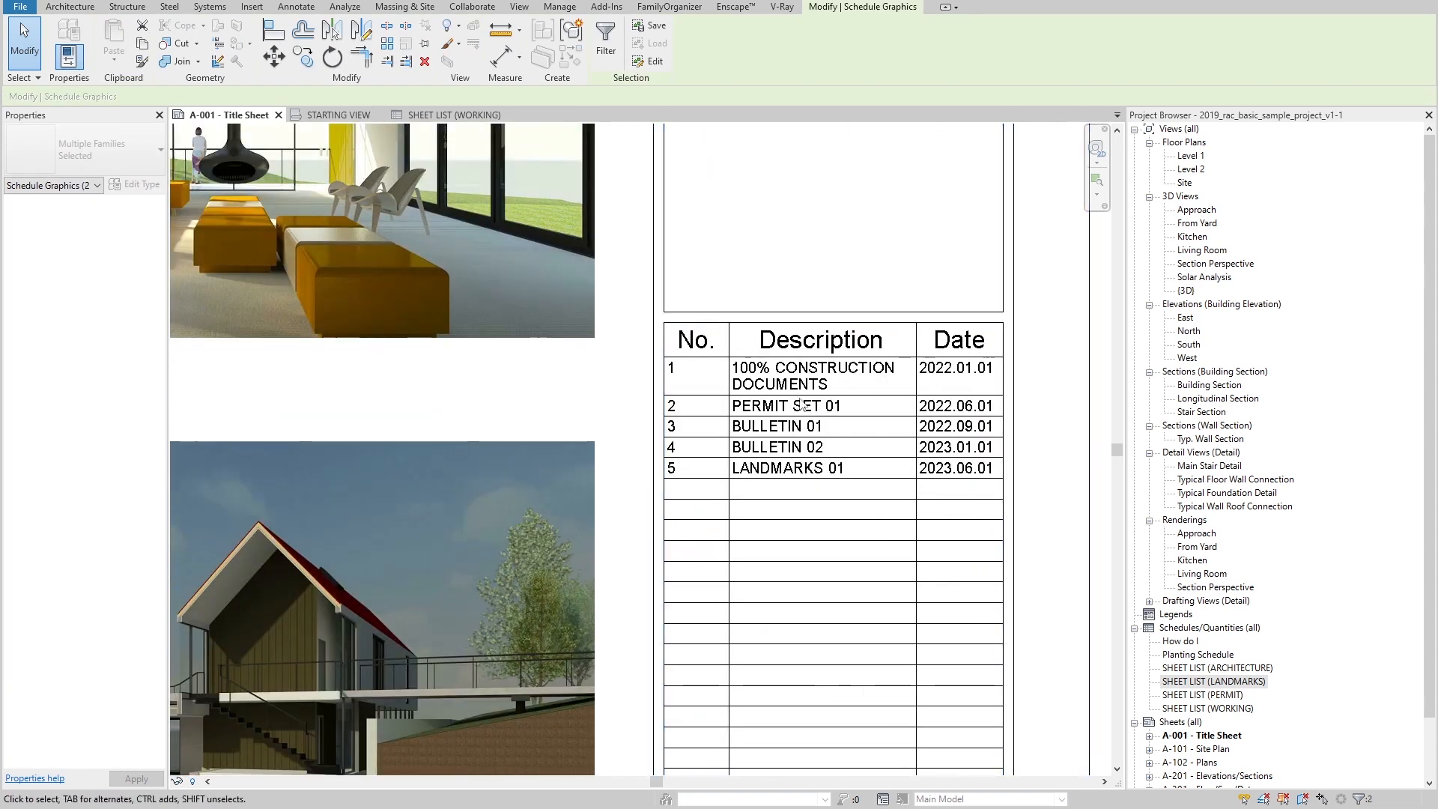
{"action": "scroll", "coordinate": [801, 405], "scroll_direction": "up", "scroll_amount": 2}
{"action": "key", "text": "Escape"}
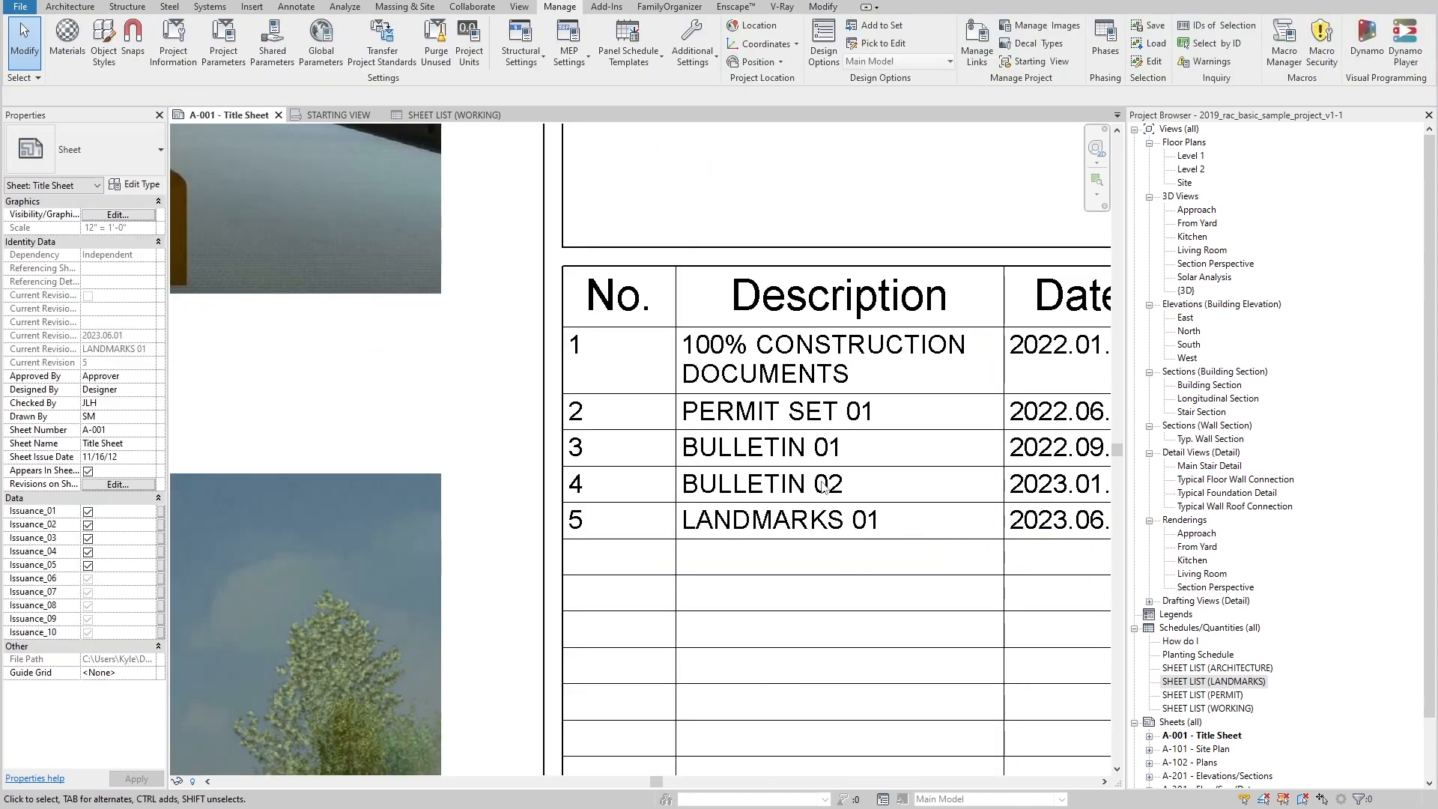
Step: Open the title sheet's A1 metric title block family for editing and select its Revision Schedule
{"action": "left_click", "coordinate": [560, 411]}
{"action": "scroll", "coordinate": [558, 412], "scroll_direction": "down", "scroll_amount": 3}
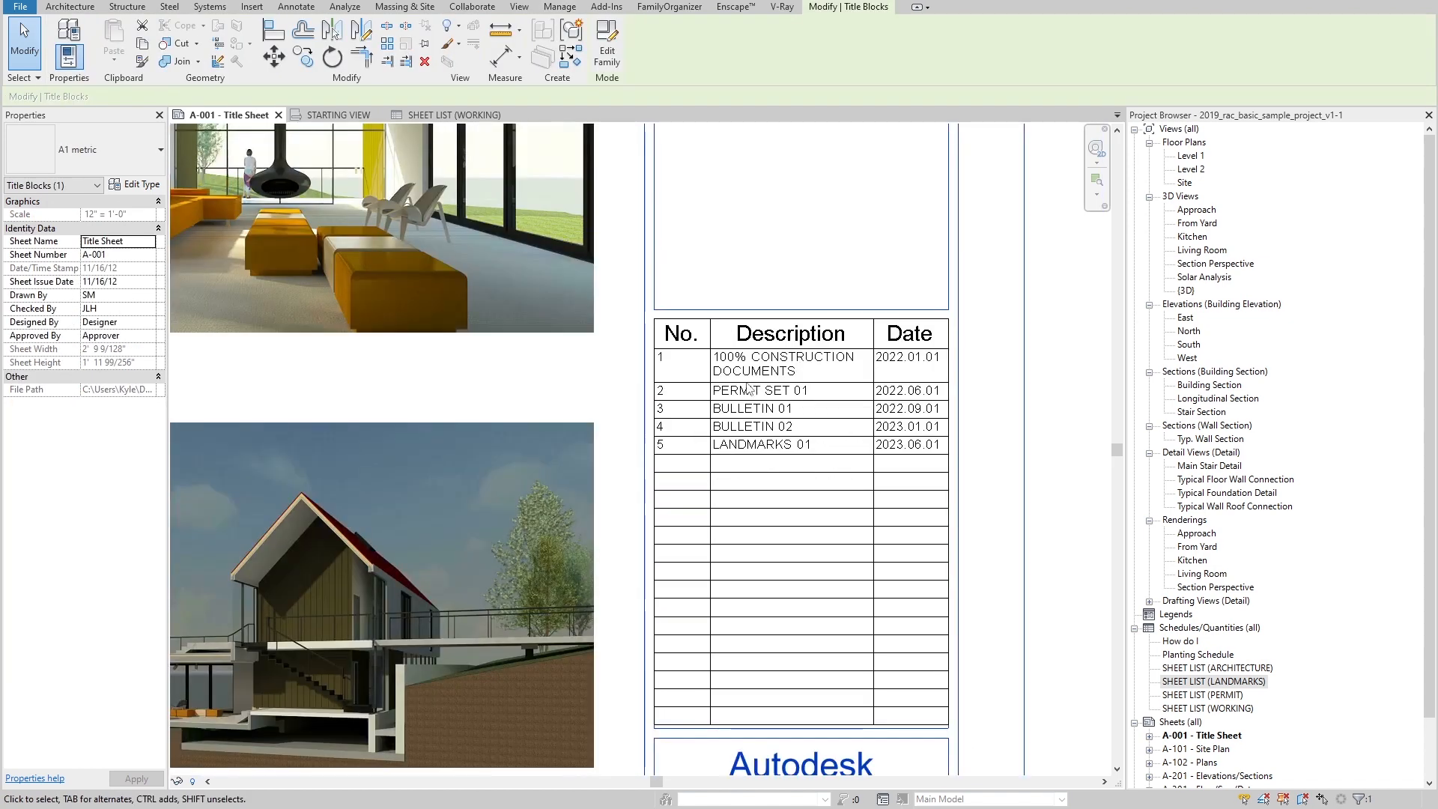
{"action": "left_click", "coordinate": [617, 72]}
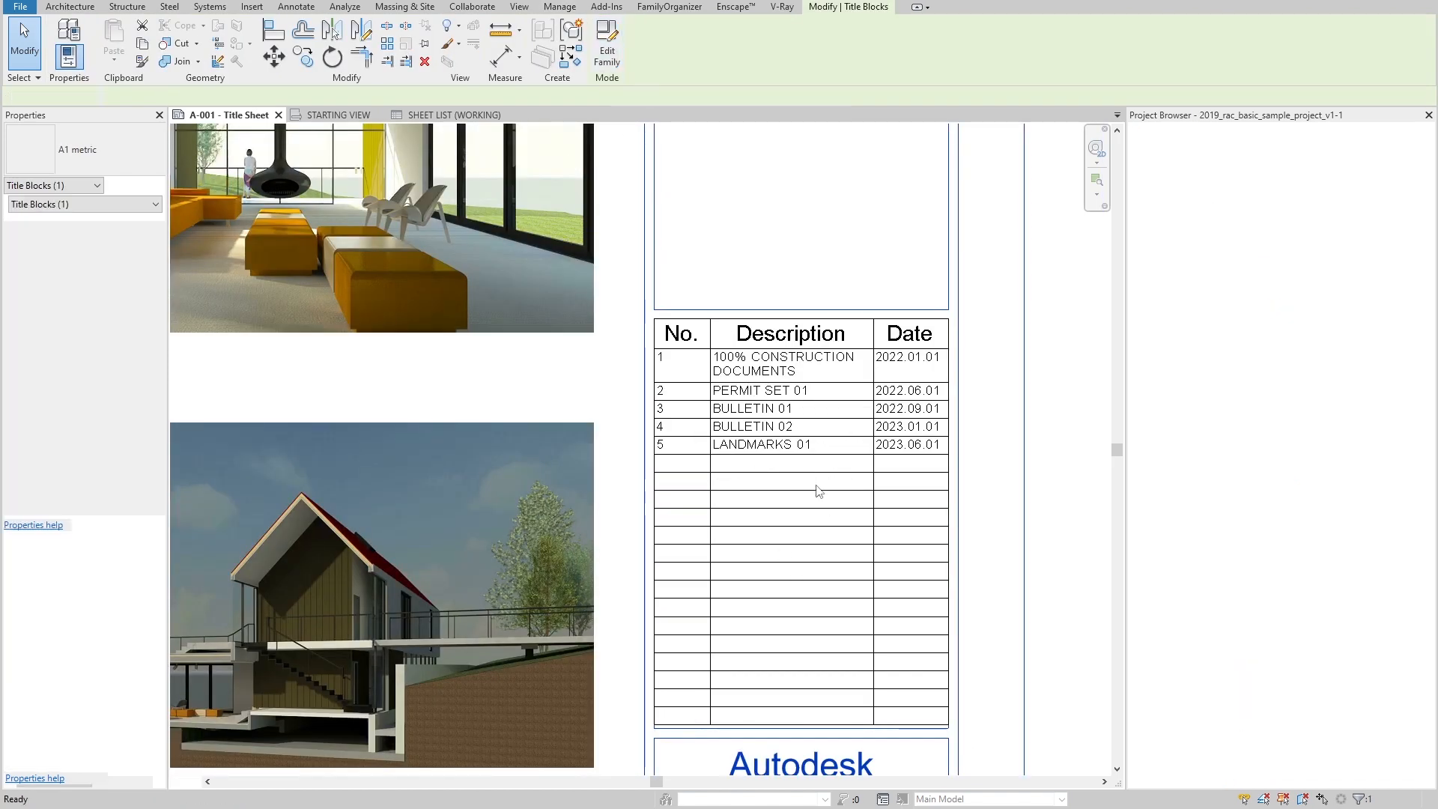
{"action": "scroll", "coordinate": [1016, 458], "scroll_direction": "up", "scroll_amount": 3}
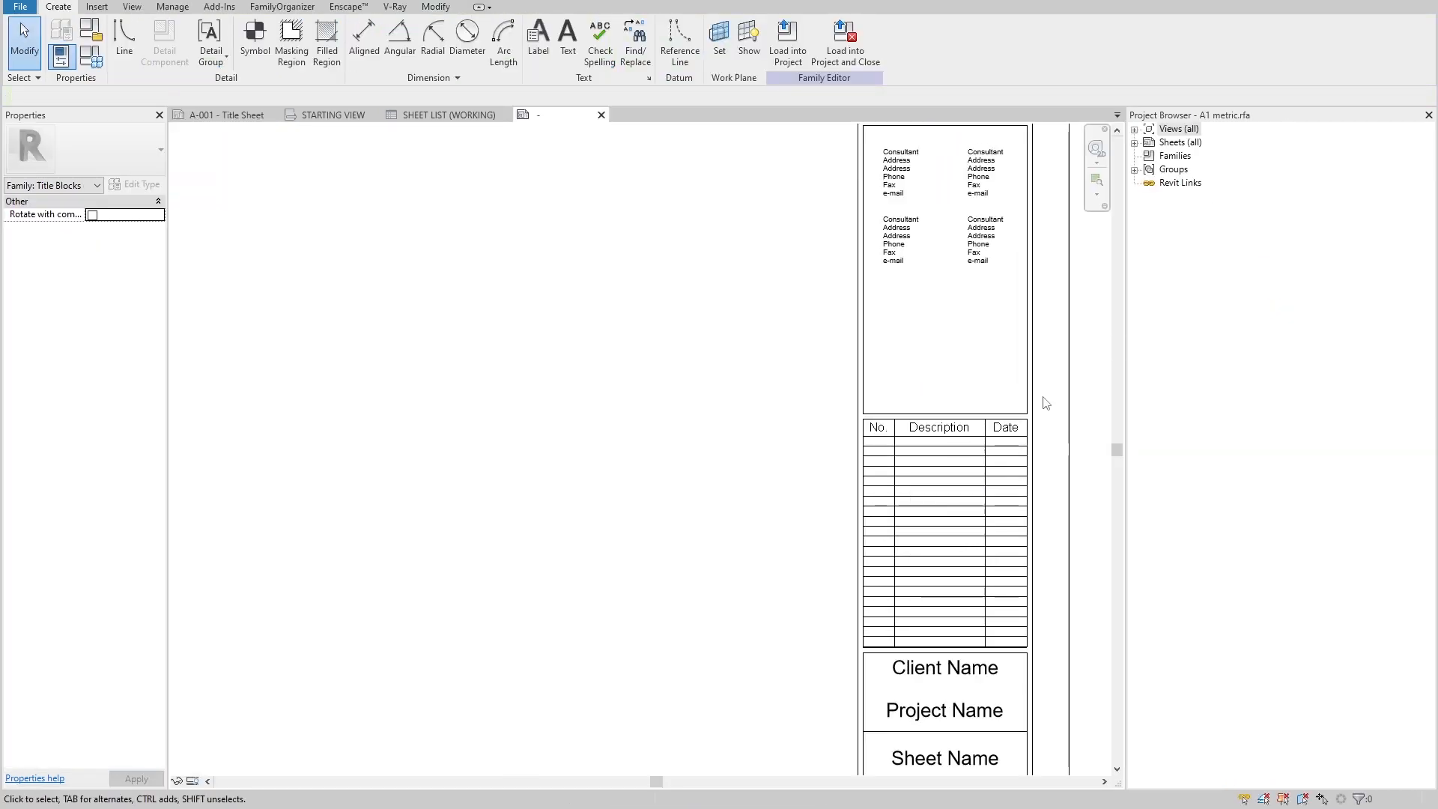
{"action": "double_click", "coordinate": [1169, 130]}
{"action": "double_click", "coordinate": [1176, 142]}
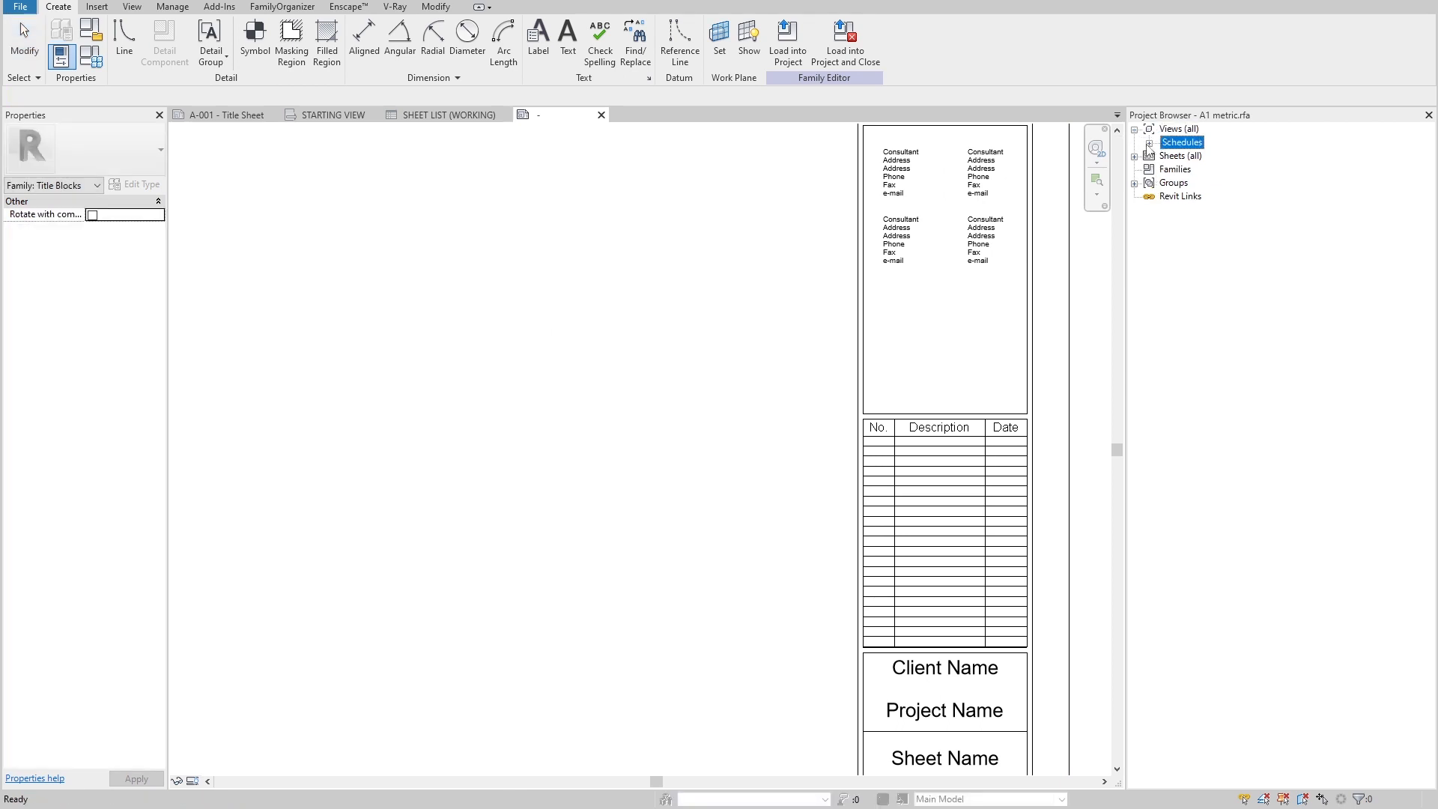
{"action": "left_click", "coordinate": [1213, 155]}
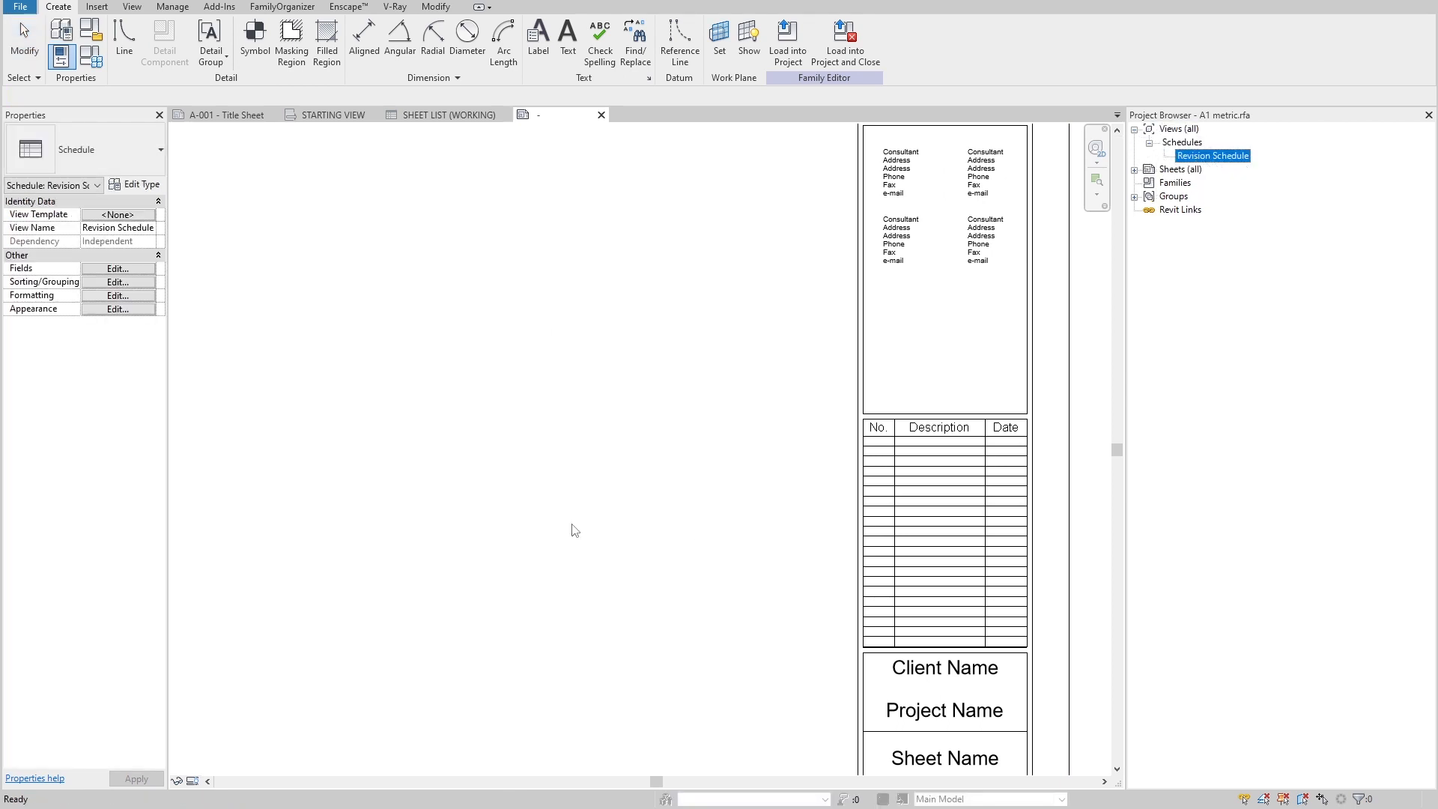
Step: Examine the Revision Schedule's sorting options and its scheduled fields for revision number, description, date and sequence
{"action": "left_click", "coordinate": [118, 269]}
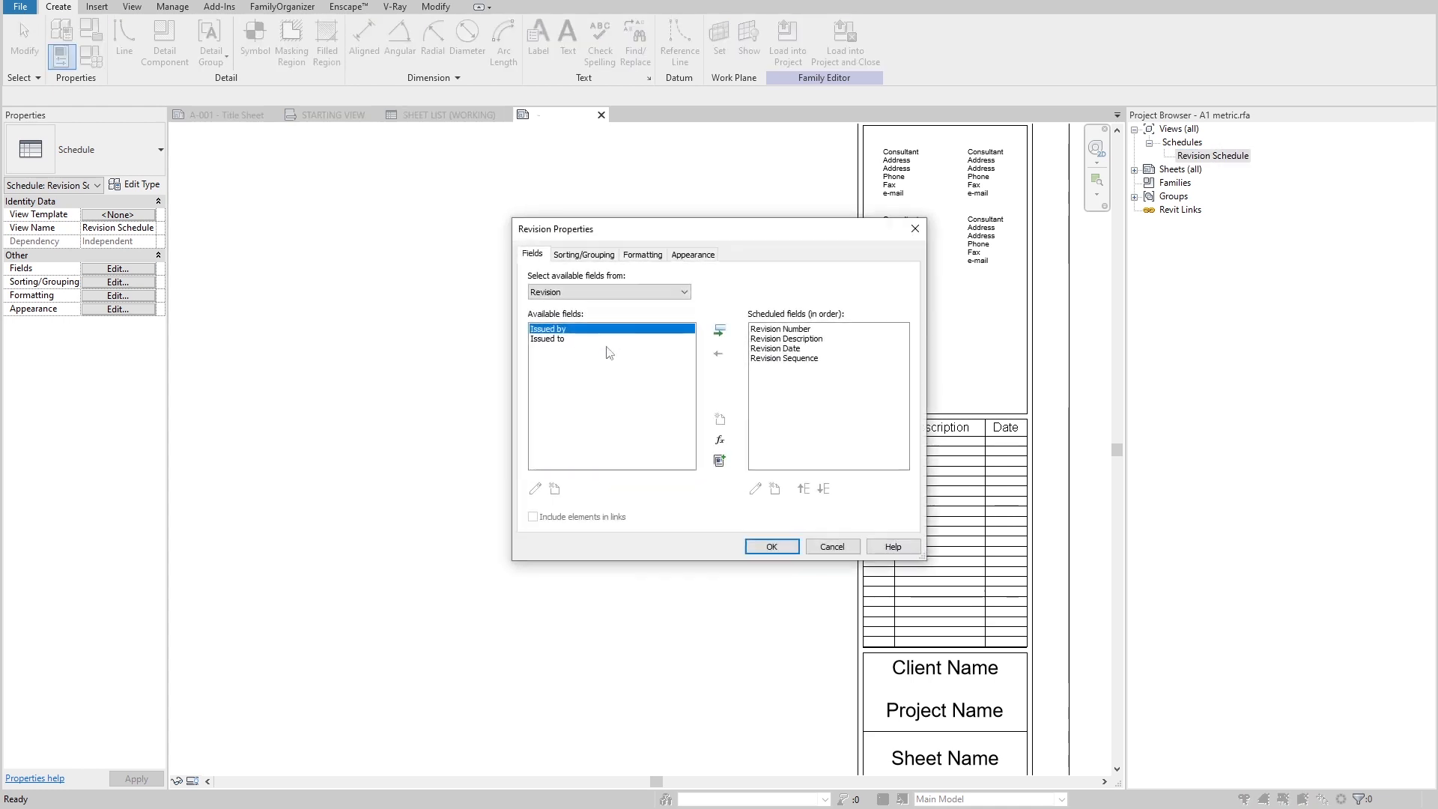
{"action": "left_click_drag", "start_coordinate": [595, 230], "coordinate": [331, 288]}
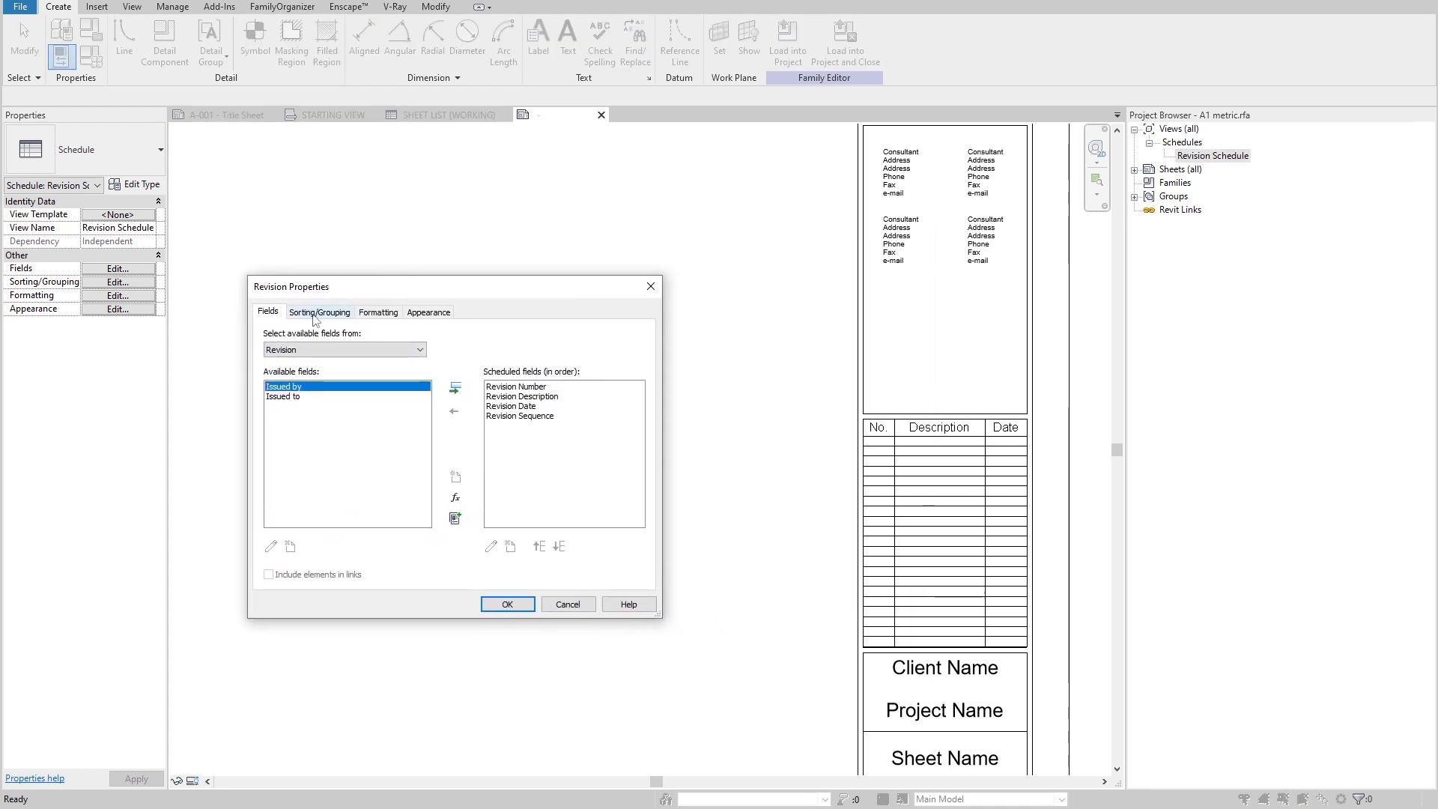
{"action": "left_click", "coordinate": [315, 313]}
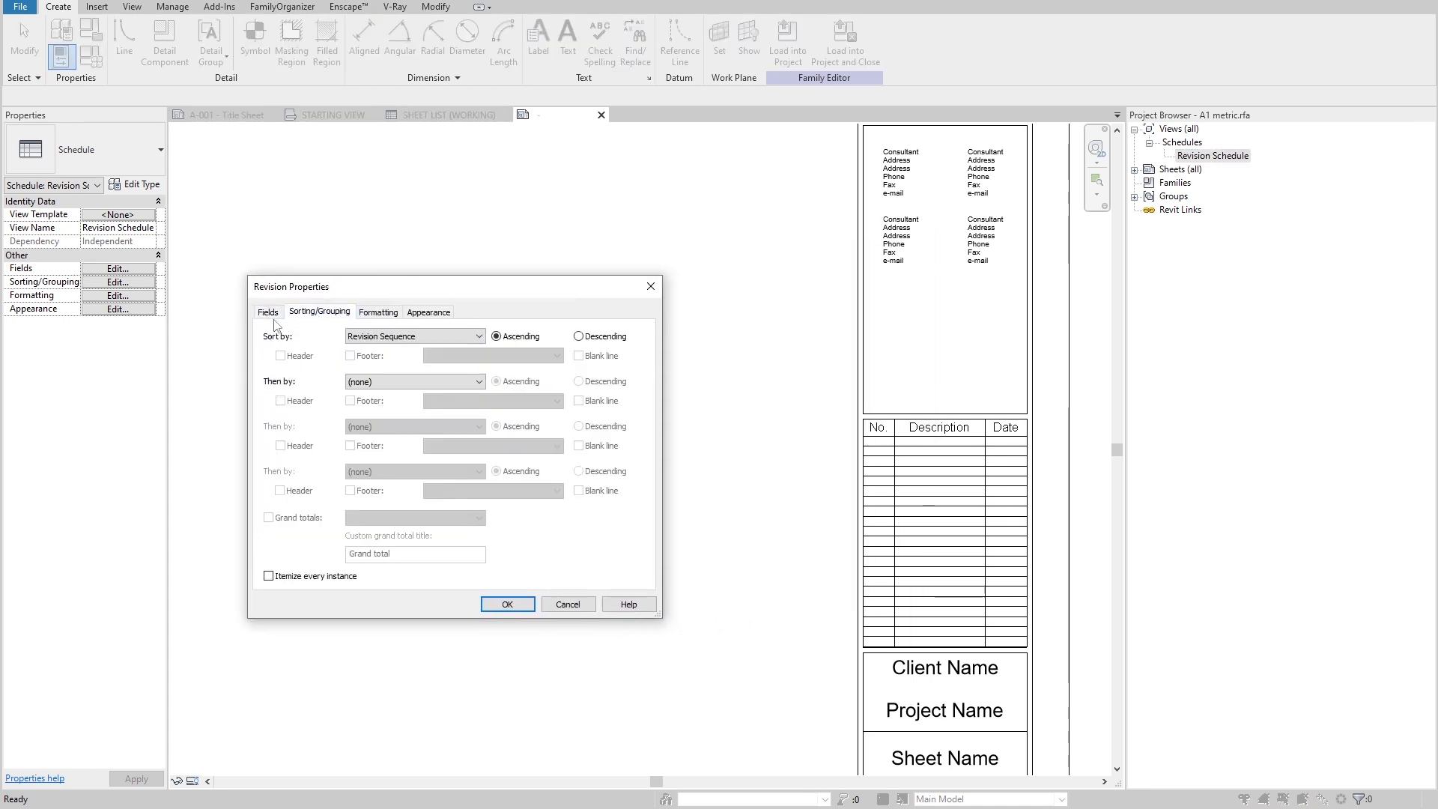
{"action": "left_click", "coordinate": [271, 314]}
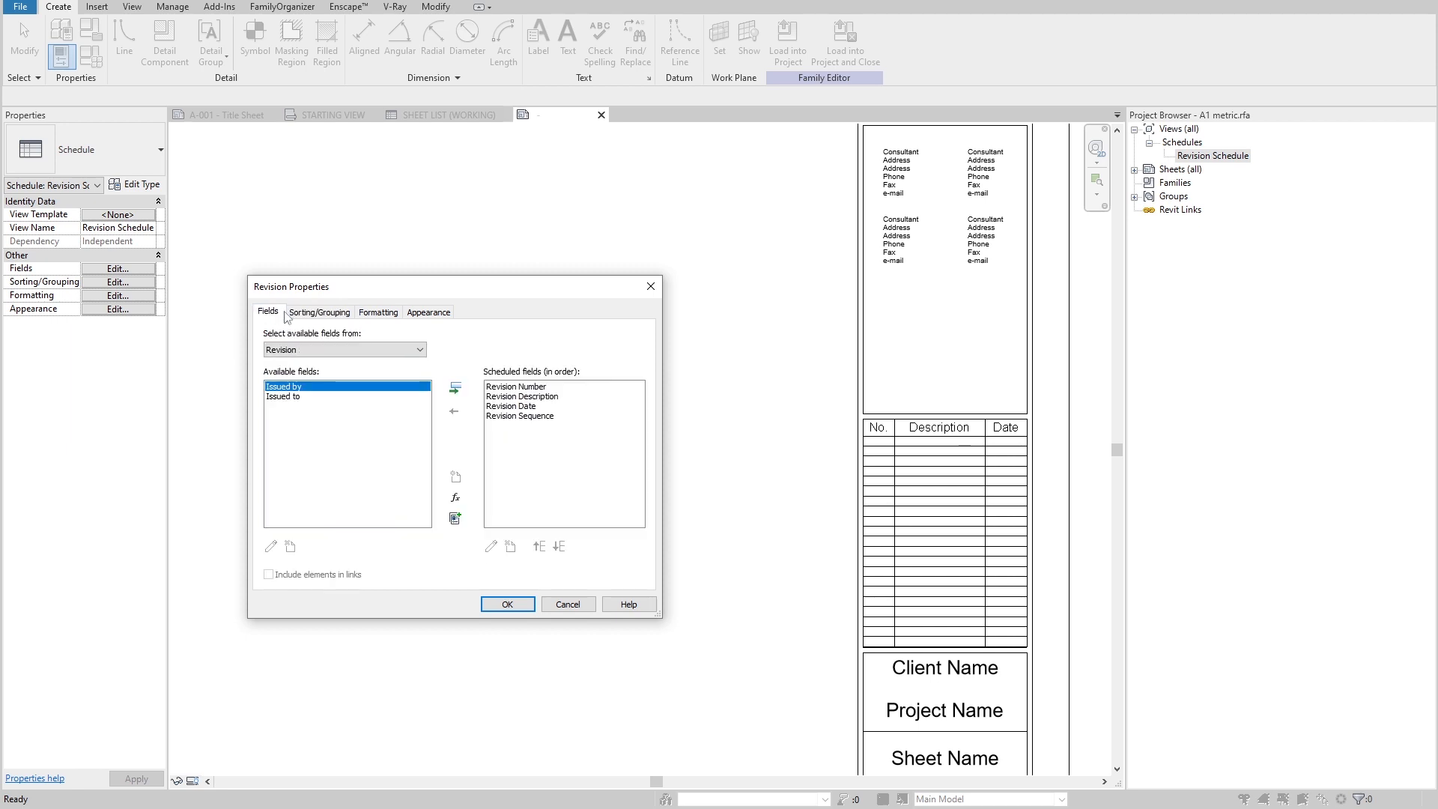
{"action": "left_click", "coordinate": [307, 316]}
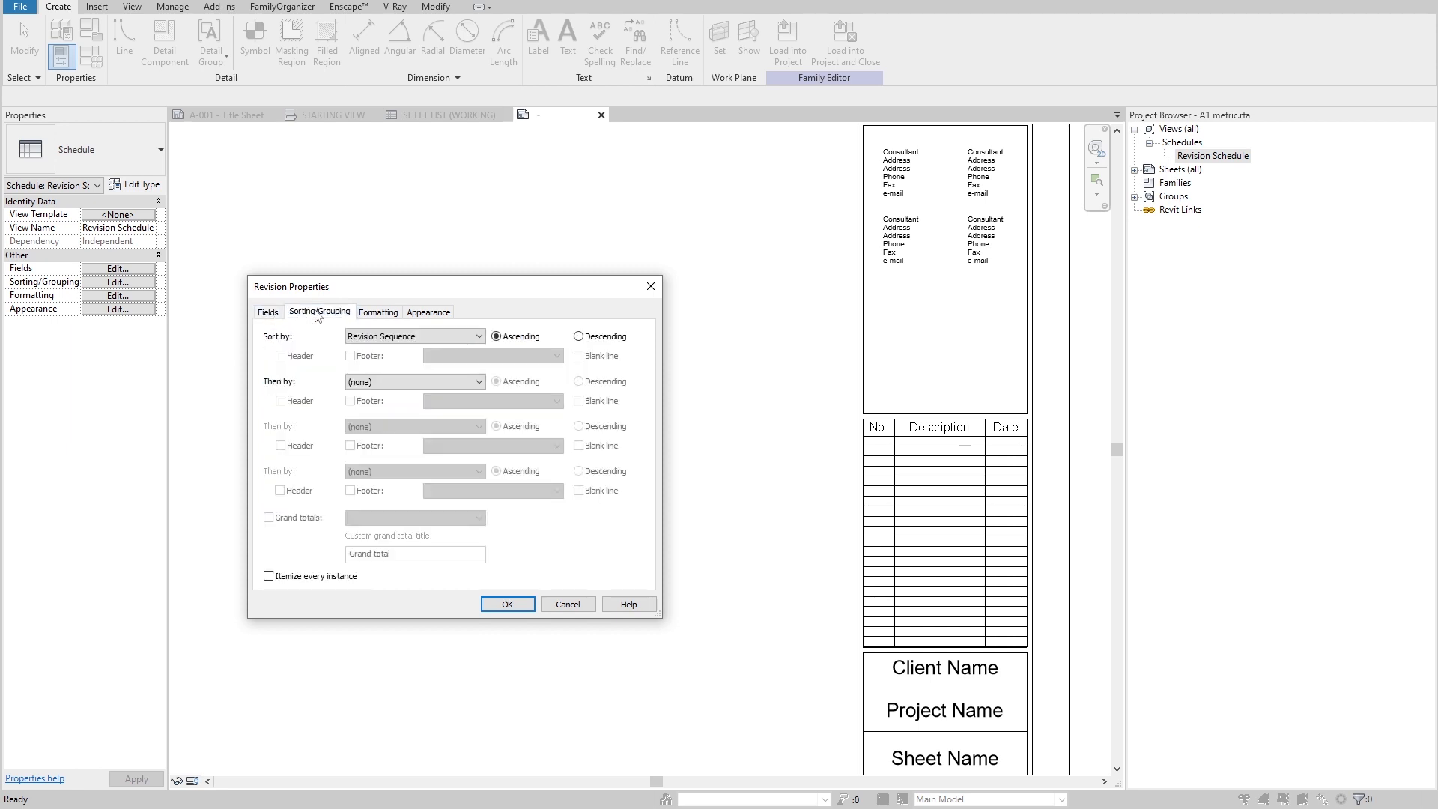
{"action": "left_click", "coordinate": [269, 313]}
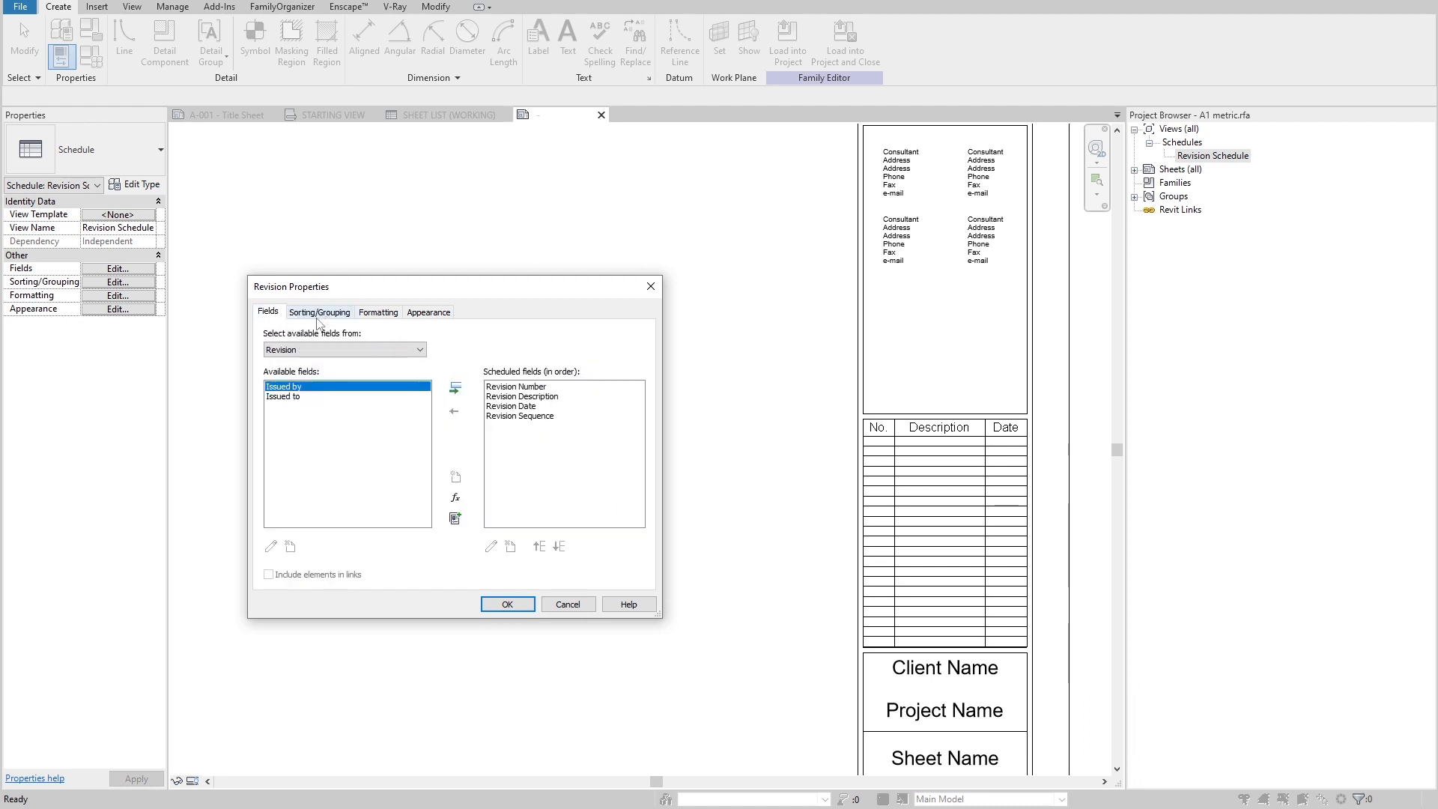
{"action": "left_click", "coordinate": [321, 315]}
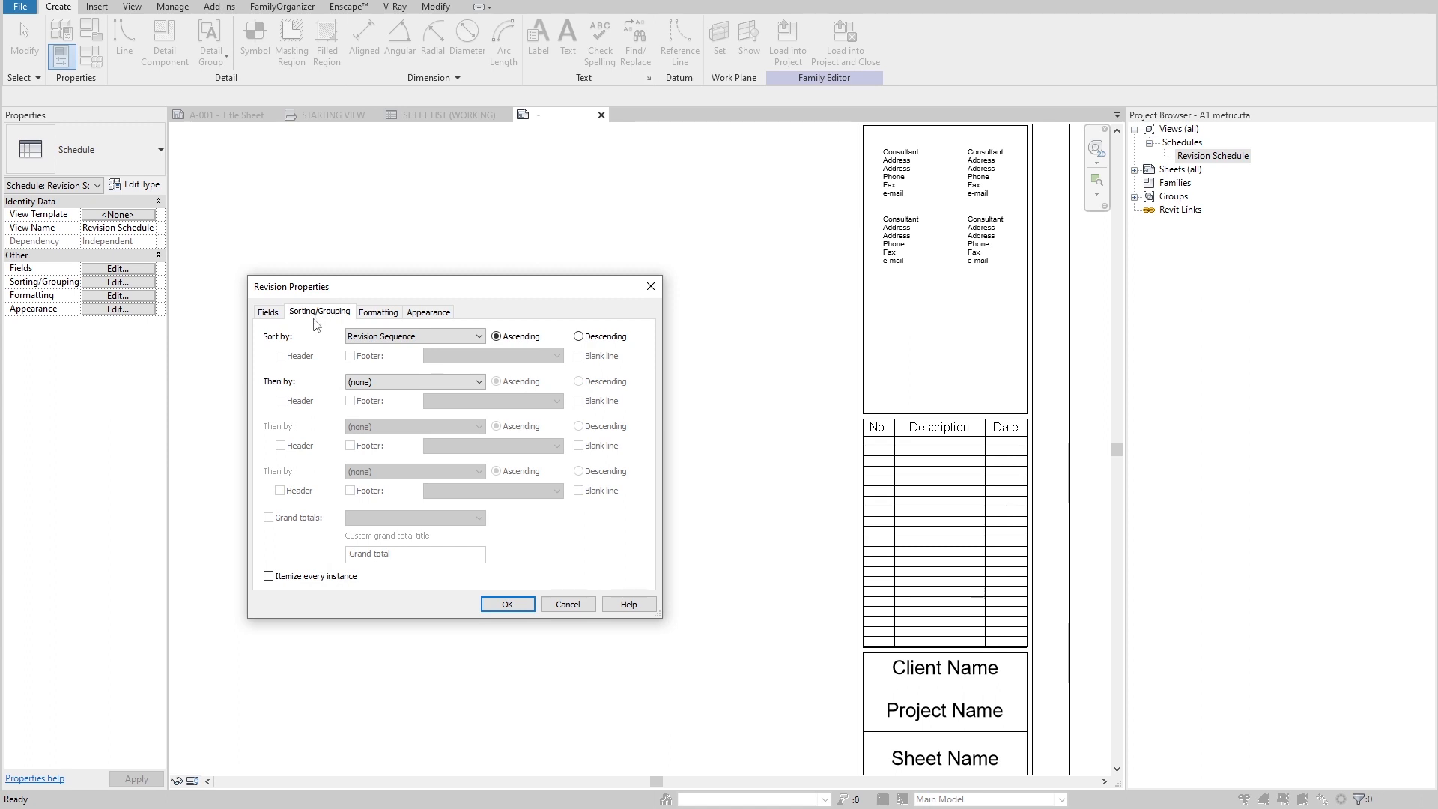
{"action": "left_click", "coordinate": [271, 313]}
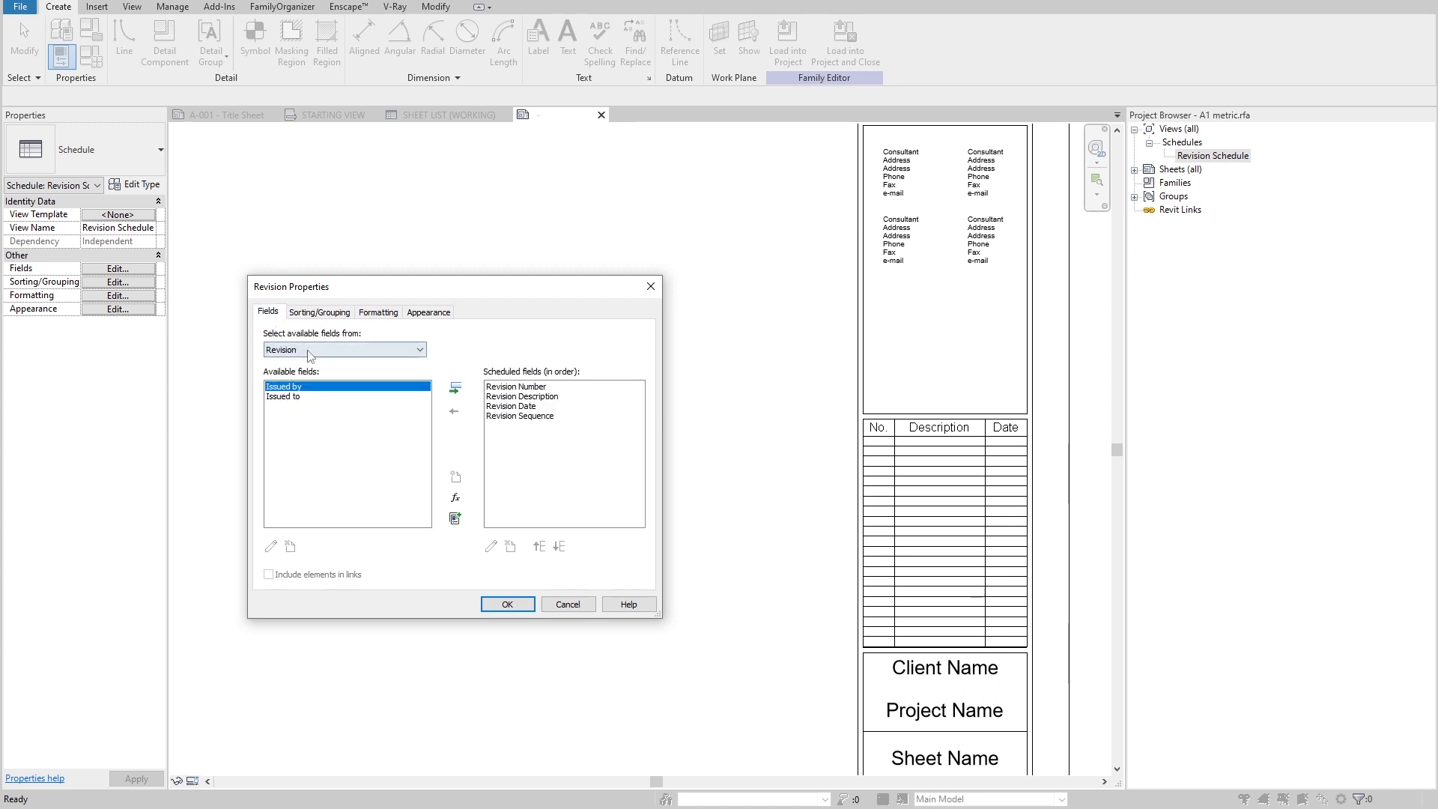
{"action": "left_click", "coordinate": [513, 388]}
{"action": "left_click", "coordinate": [551, 397]}
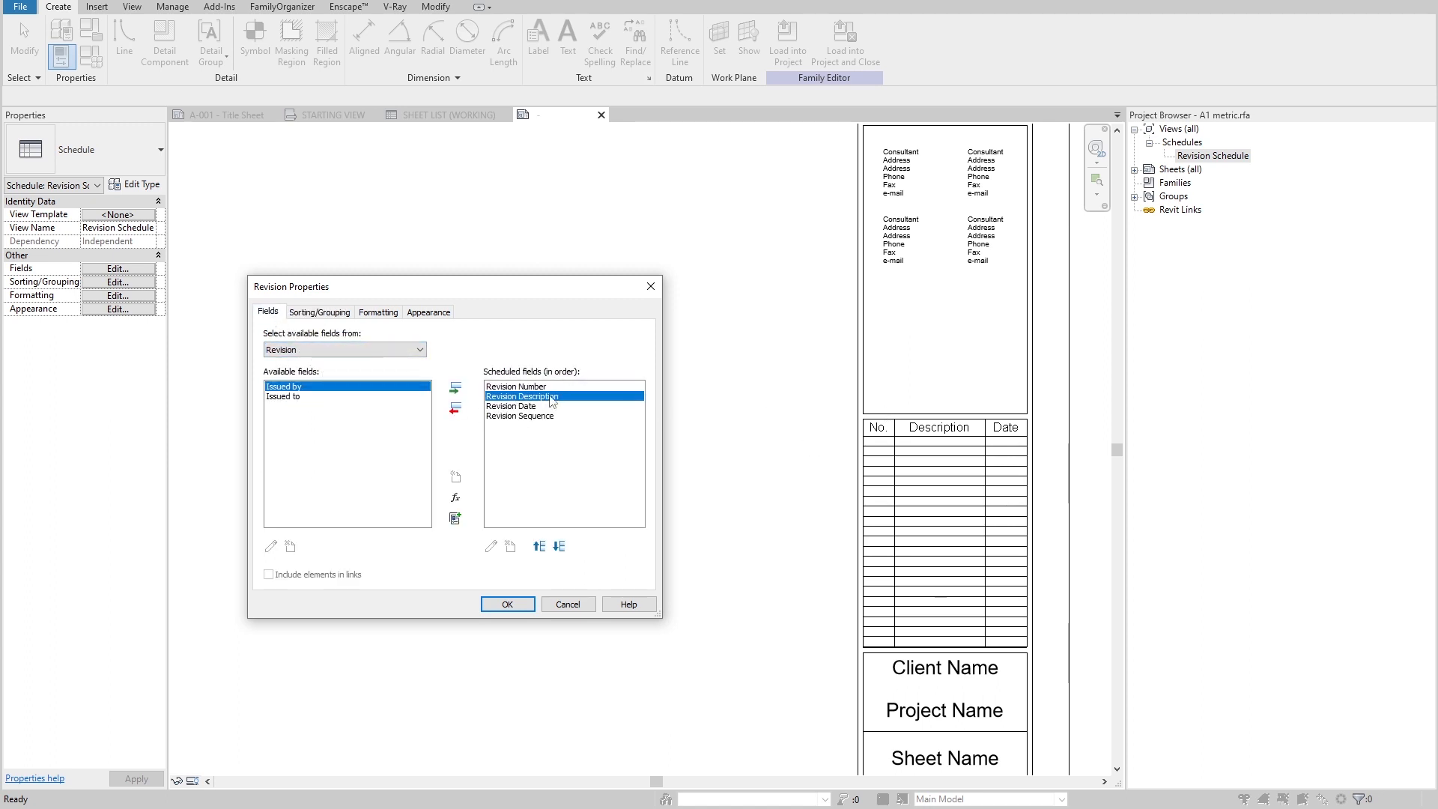
{"action": "left_click", "coordinate": [552, 406]}
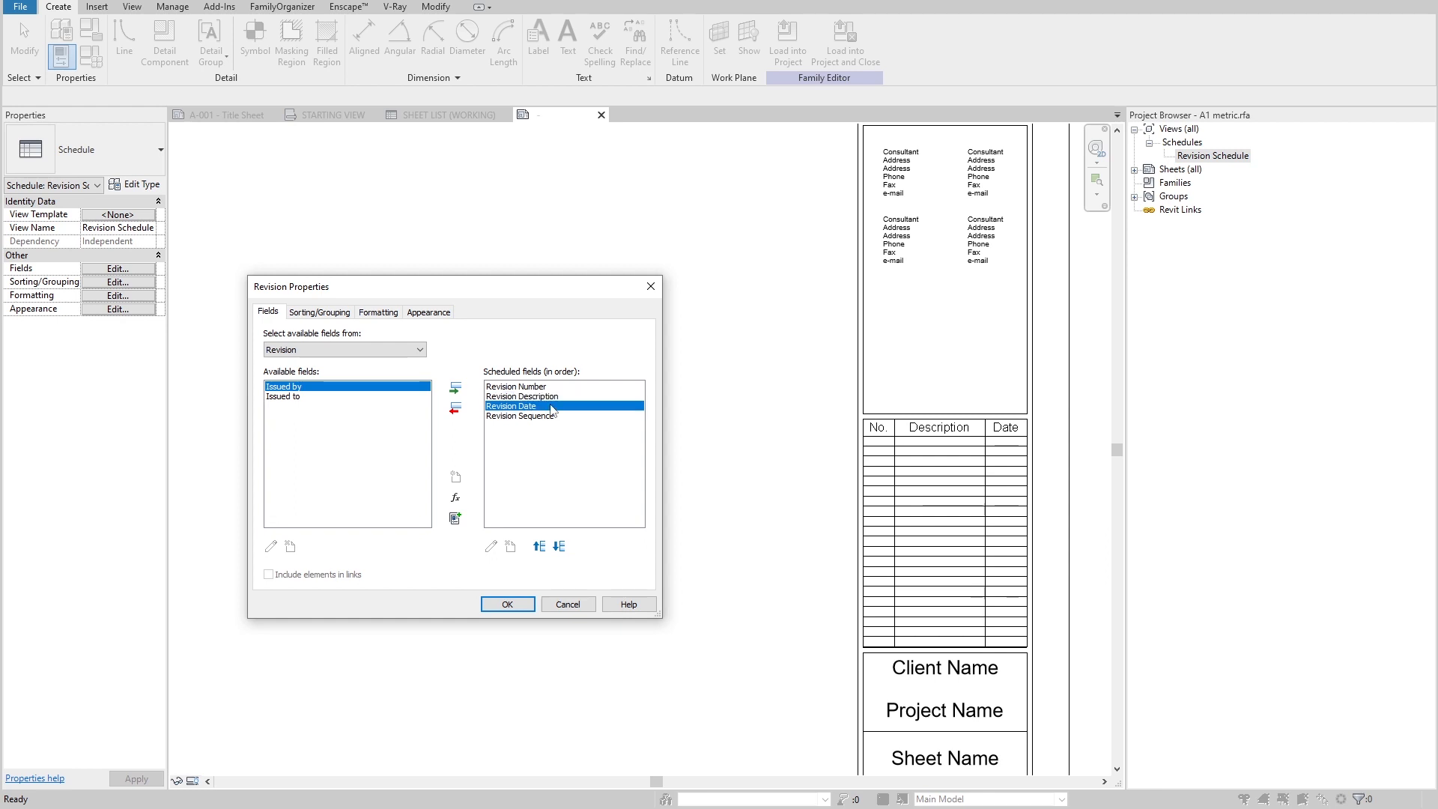
{"action": "left_click", "coordinate": [555, 417]}
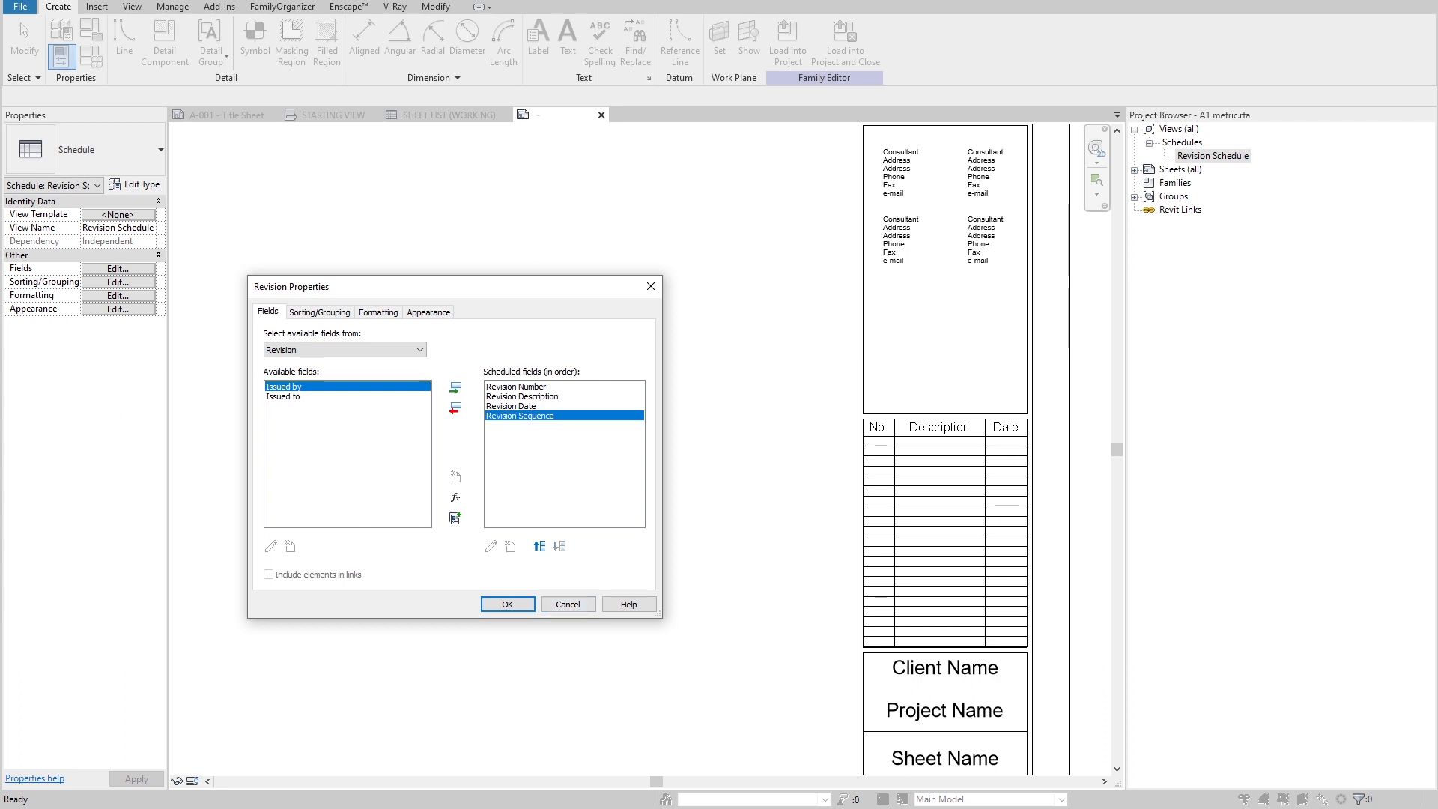
{"action": "left_click", "coordinate": [454, 517]}
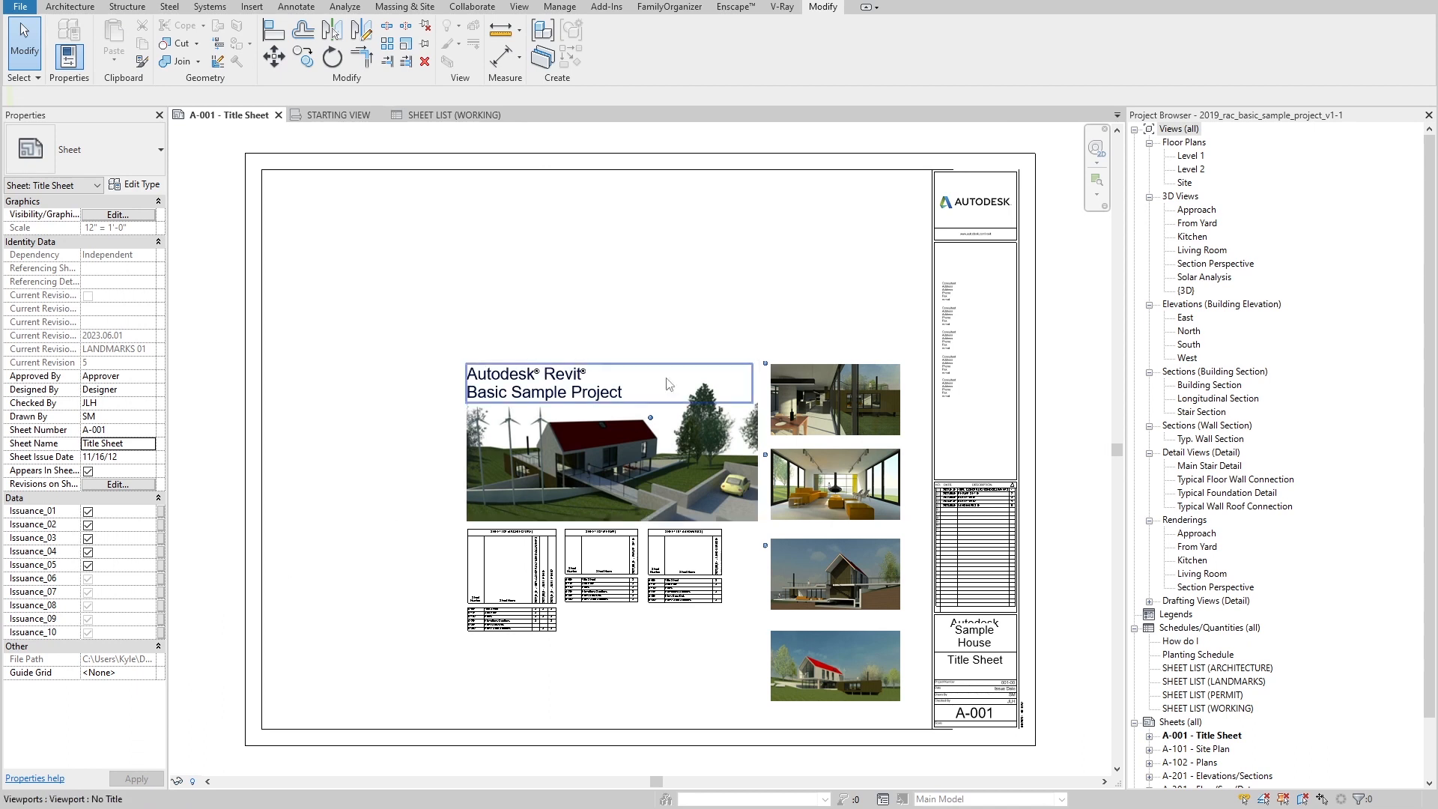
Step: Examine the E 34 x 44 Horizontal title block on the title sheet, focusing on its revision schedule
{"action": "left_click", "coordinate": [975, 235]}
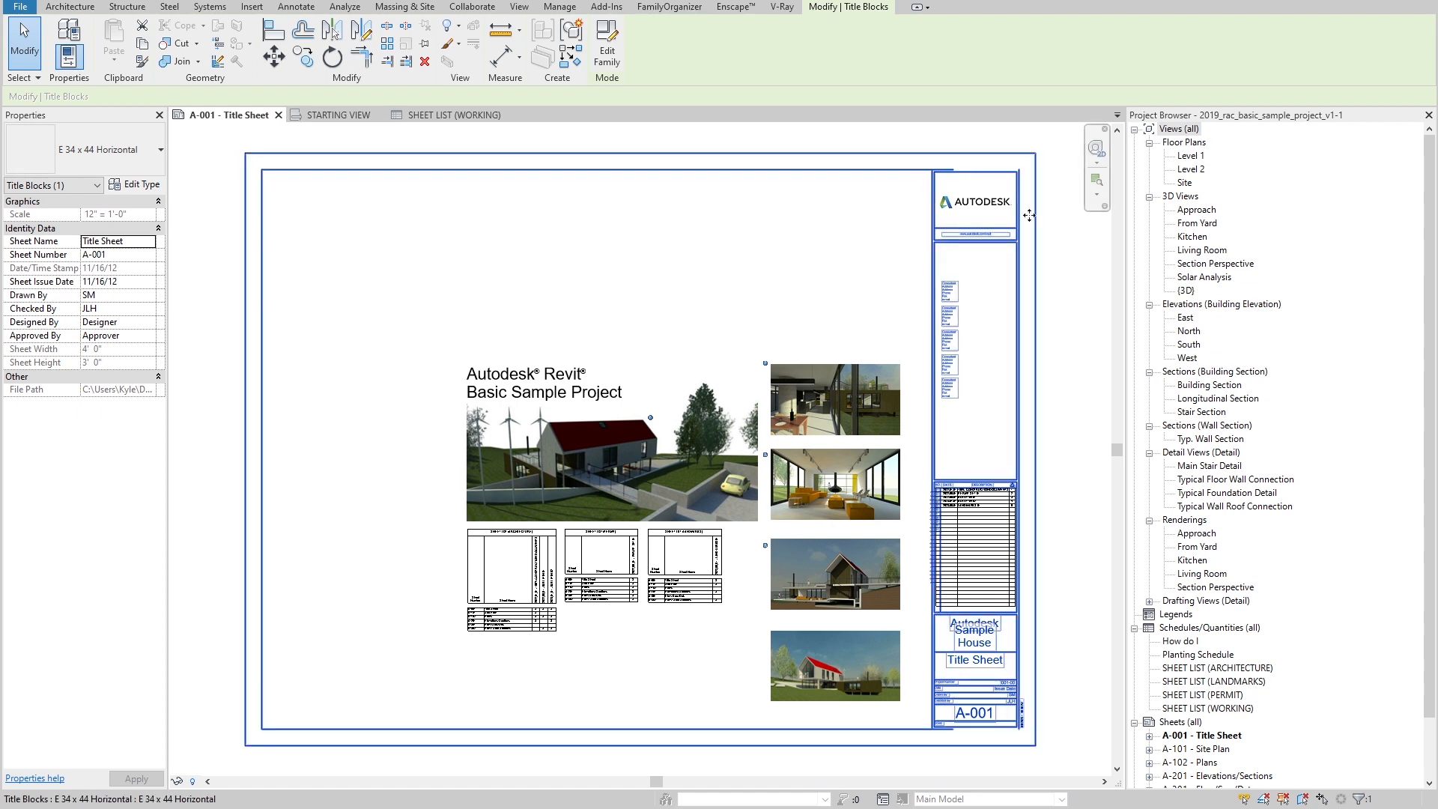
{"action": "scroll", "coordinate": [877, 341], "scroll_direction": "up", "scroll_amount": 5}
{"action": "scroll", "coordinate": [877, 342], "scroll_direction": "down", "scroll_amount": 5}
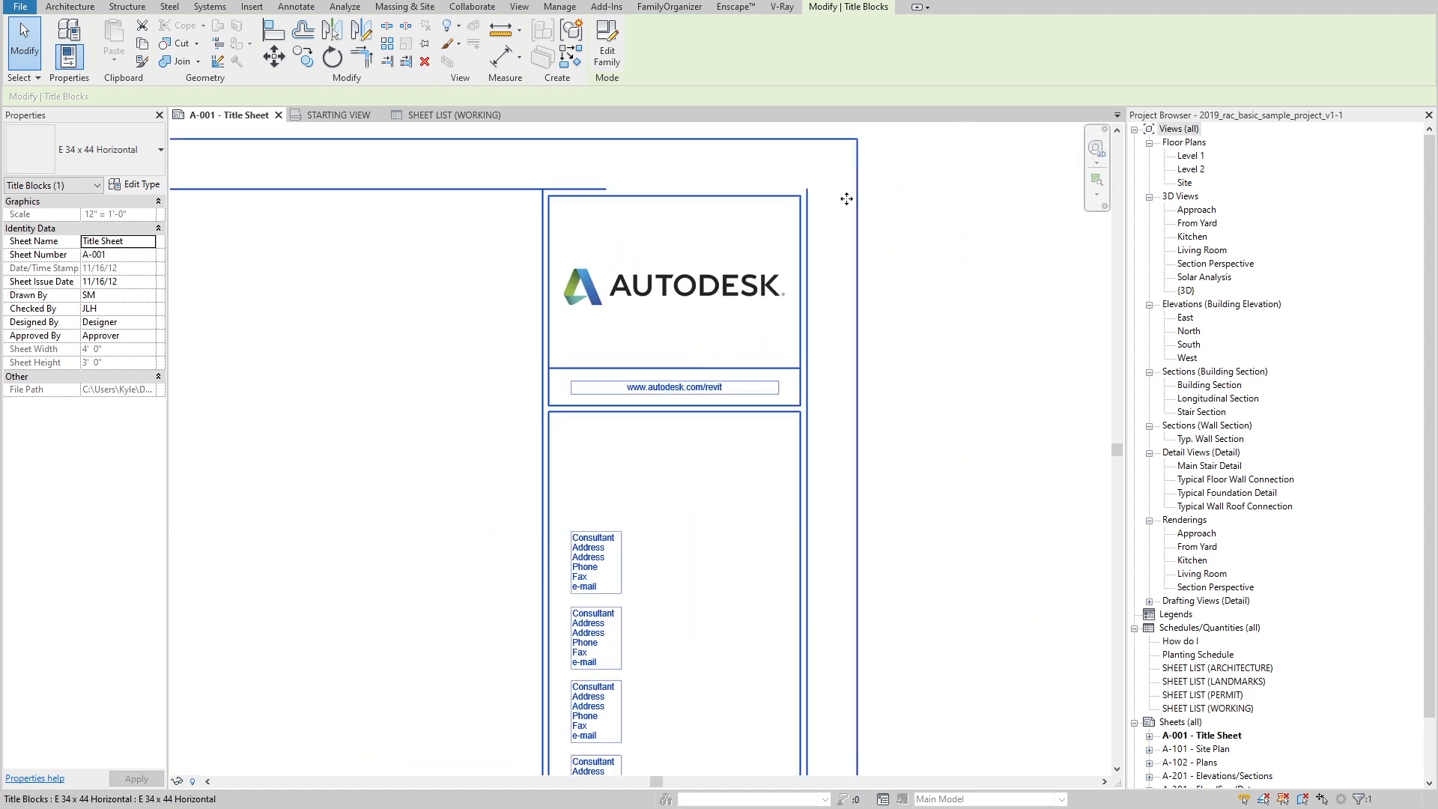
{"action": "scroll", "coordinate": [816, 345], "scroll_direction": "down", "scroll_amount": 2}
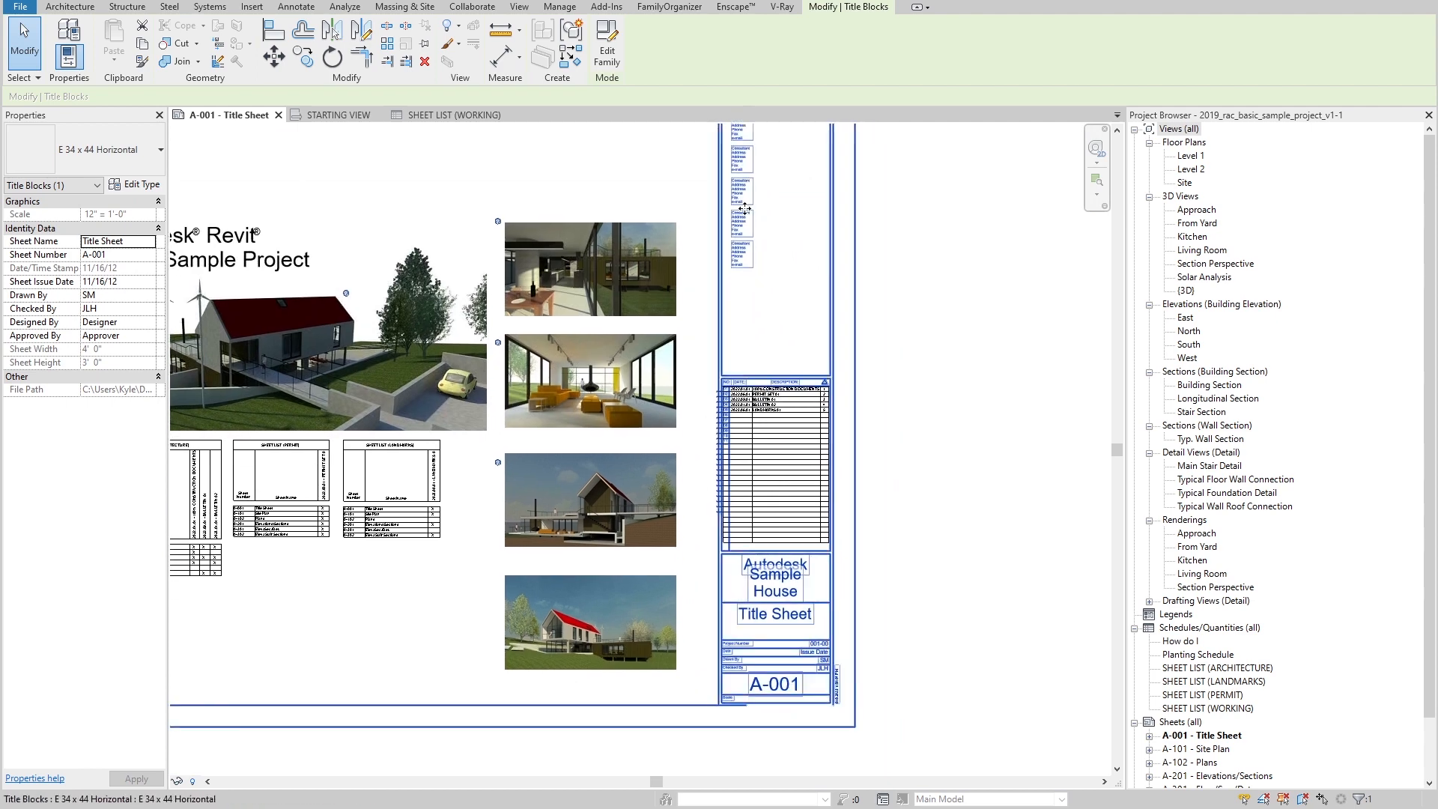
{"action": "left_click", "coordinate": [666, 183]}
{"action": "scroll", "coordinate": [704, 424], "scroll_direction": "up", "scroll_amount": 3}
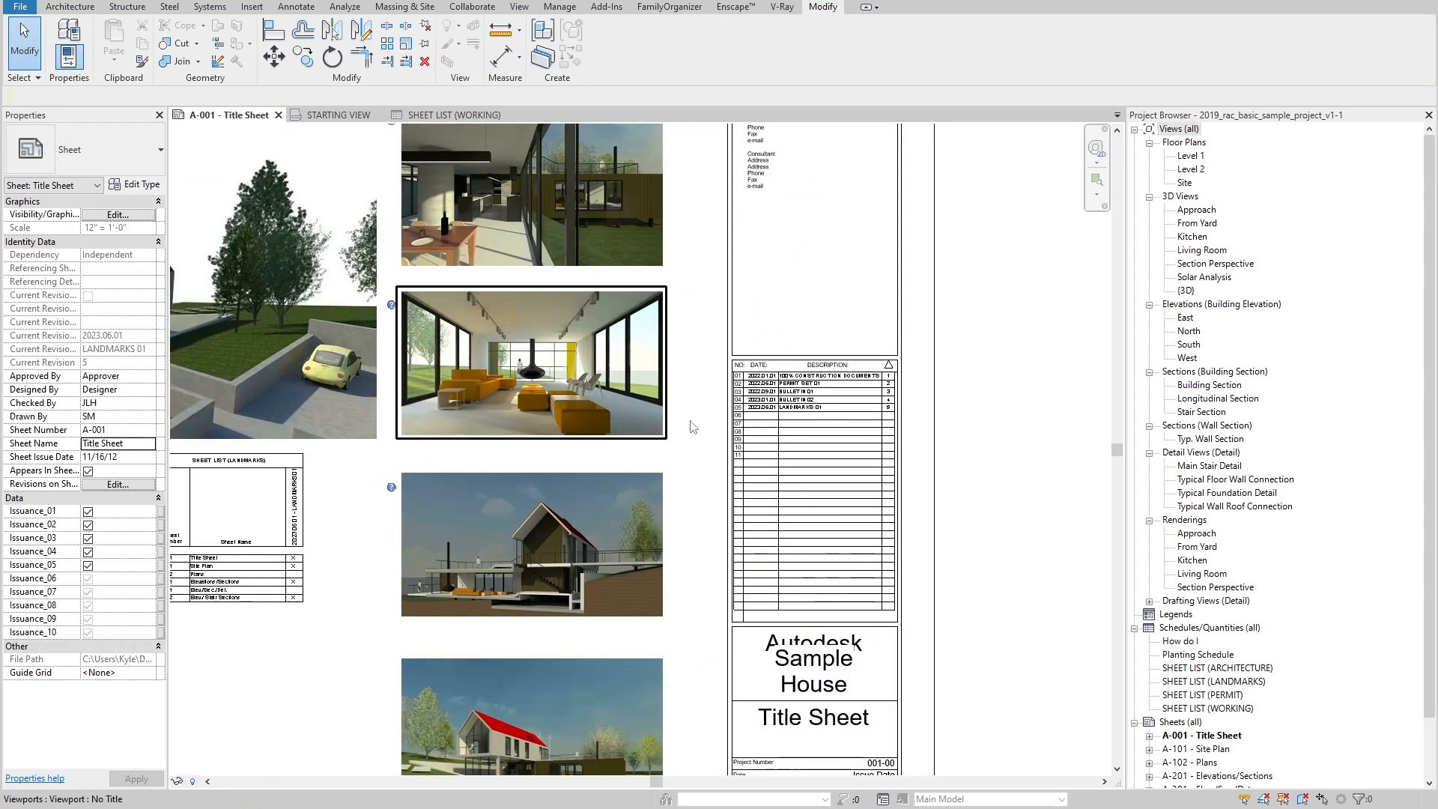
Step: Inspect the title sheet's revision table and open its E 34 x 44 Horizontal title block family for editing
{"action": "scroll", "coordinate": [519, 395], "scroll_direction": "up", "scroll_amount": 4}
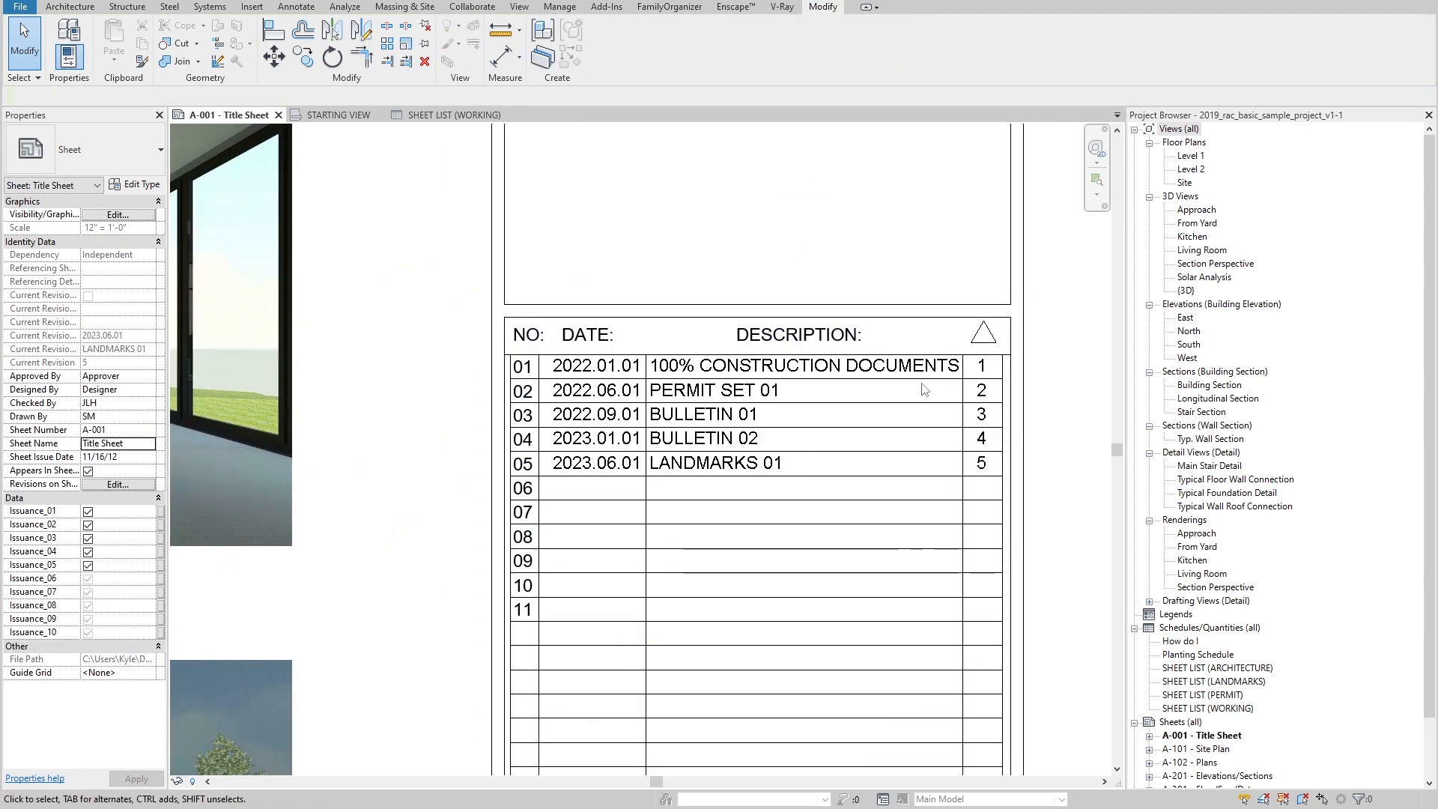
{"action": "scroll", "coordinate": [926, 391], "scroll_direction": "up", "scroll_amount": 2}
{"action": "scroll", "coordinate": [788, 378], "scroll_direction": "down", "scroll_amount": 3}
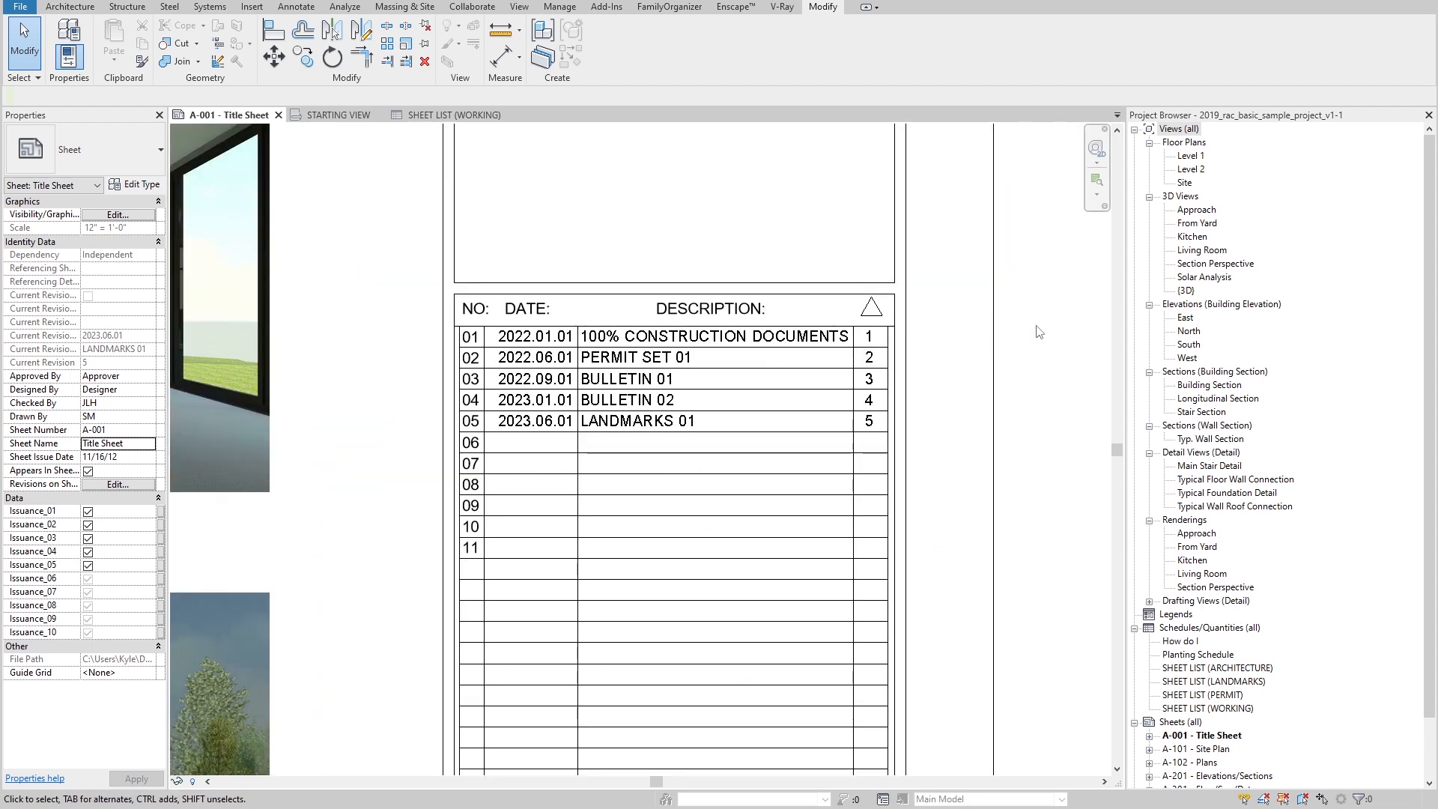
{"action": "scroll", "coordinate": [1021, 358], "scroll_direction": "down", "scroll_amount": 1}
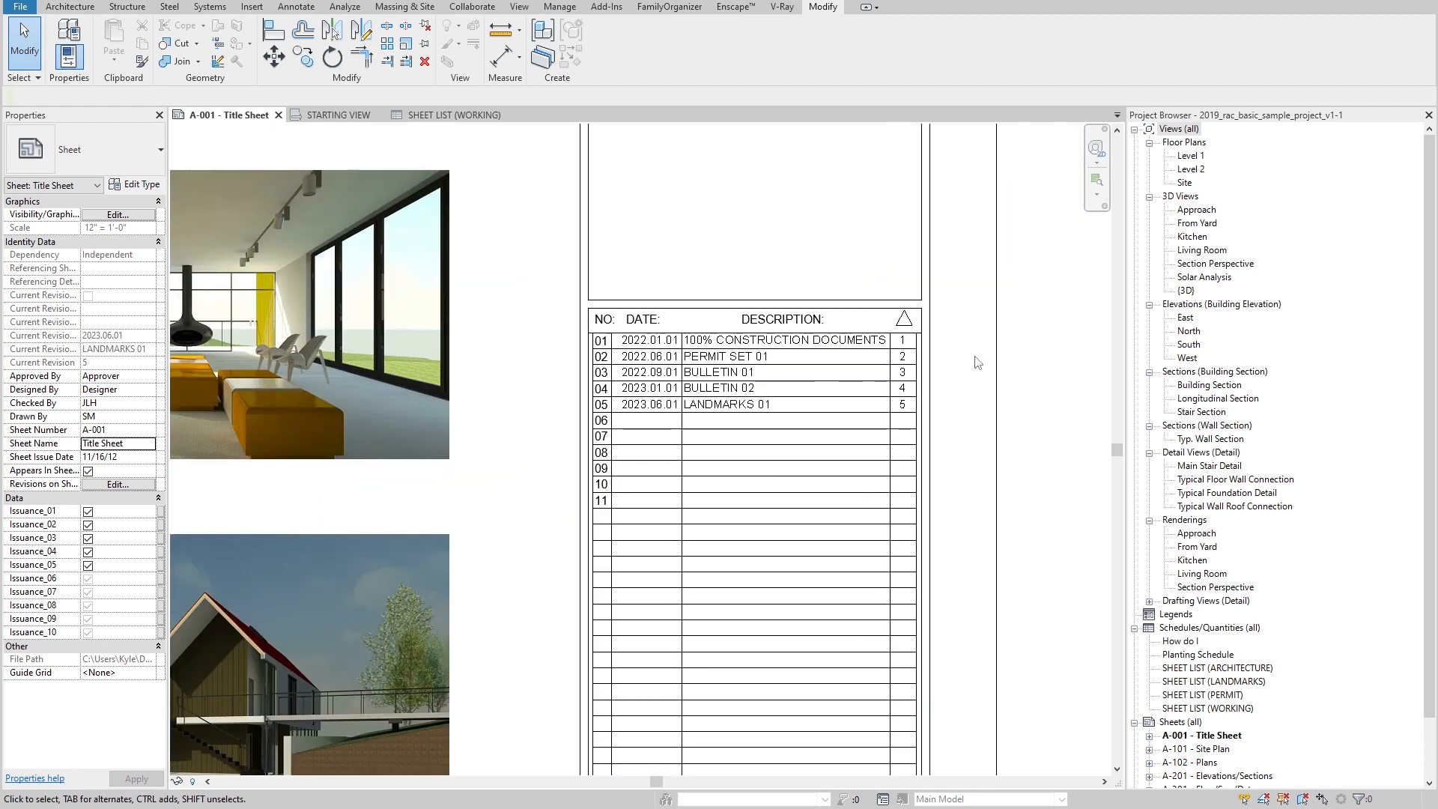
{"action": "left_click", "coordinate": [959, 358]}
{"action": "left_click", "coordinate": [607, 46]}
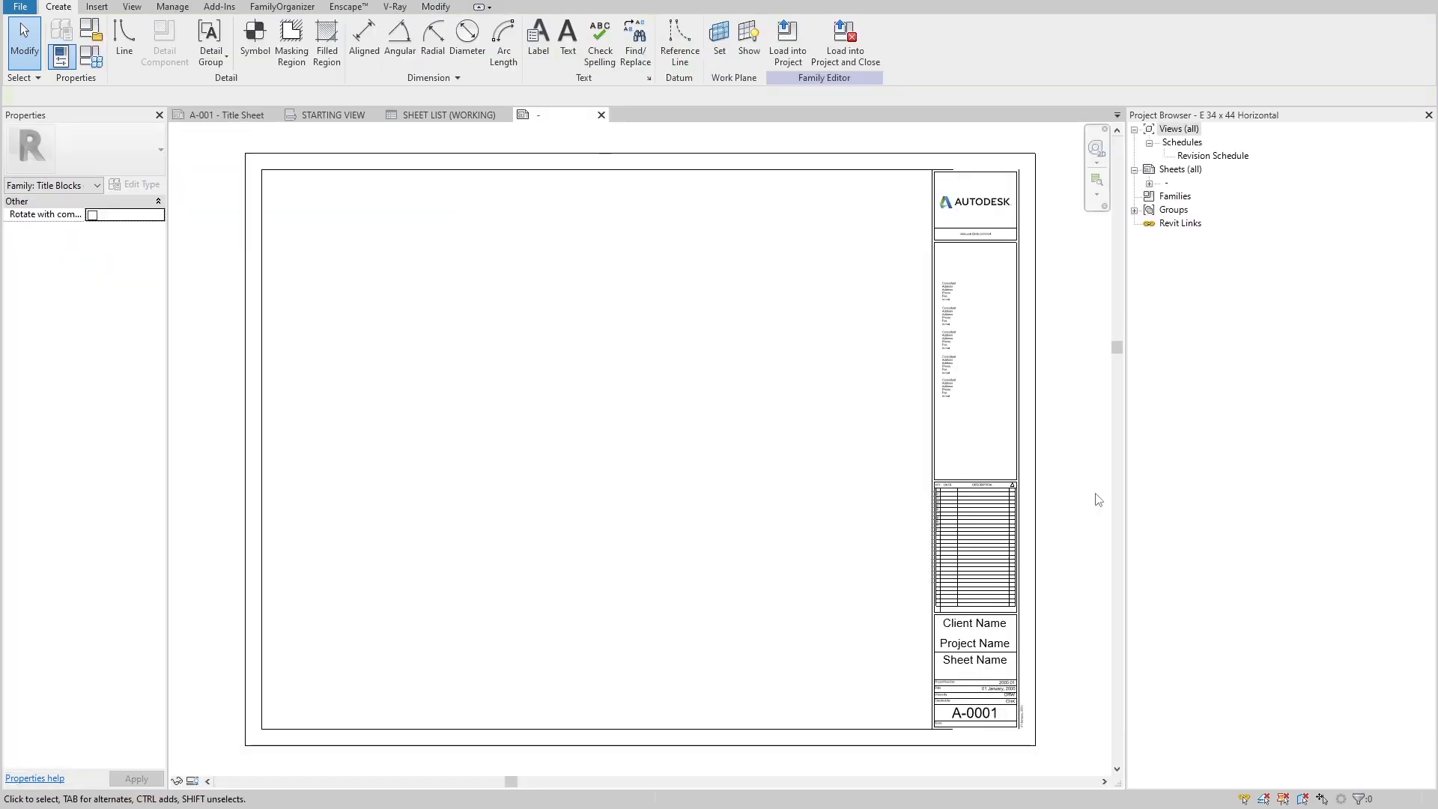
Step: Examine the revision table in the title block family, checking the row-number text notes 01 to 11 and the Revision Schedule graphics
{"action": "scroll", "coordinate": [1061, 504], "scroll_direction": "up", "scroll_amount": 5}
{"action": "scroll", "coordinate": [944, 487], "scroll_direction": "down", "scroll_amount": 1}
{"action": "middle_click_drag", "start_coordinate": [788, 341], "coordinate": [684, 218]}
{"action": "scroll", "coordinate": [690, 329], "scroll_direction": "up", "scroll_amount": 3}
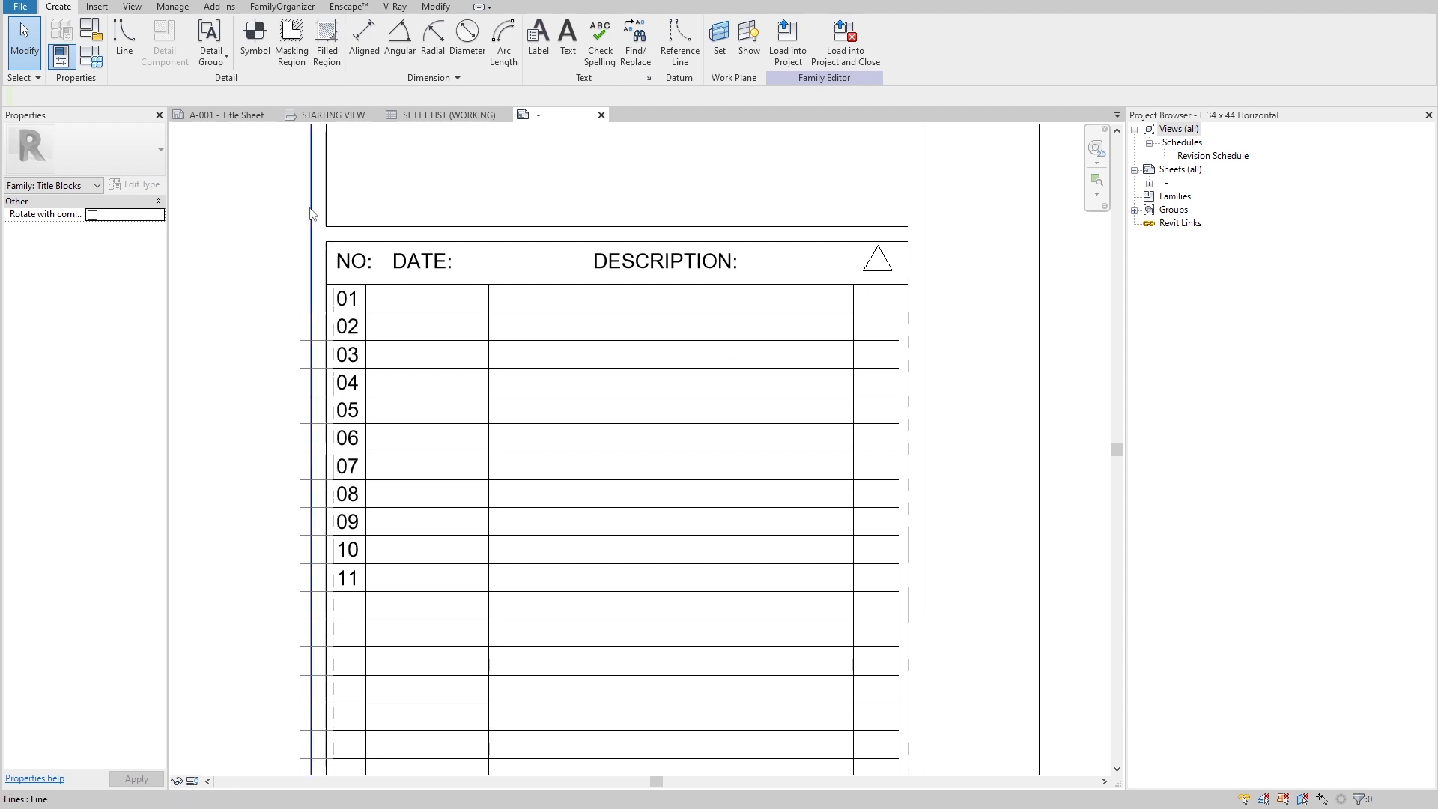
{"action": "left_click_drag", "start_coordinate": [283, 174], "coordinate": [371, 635]}
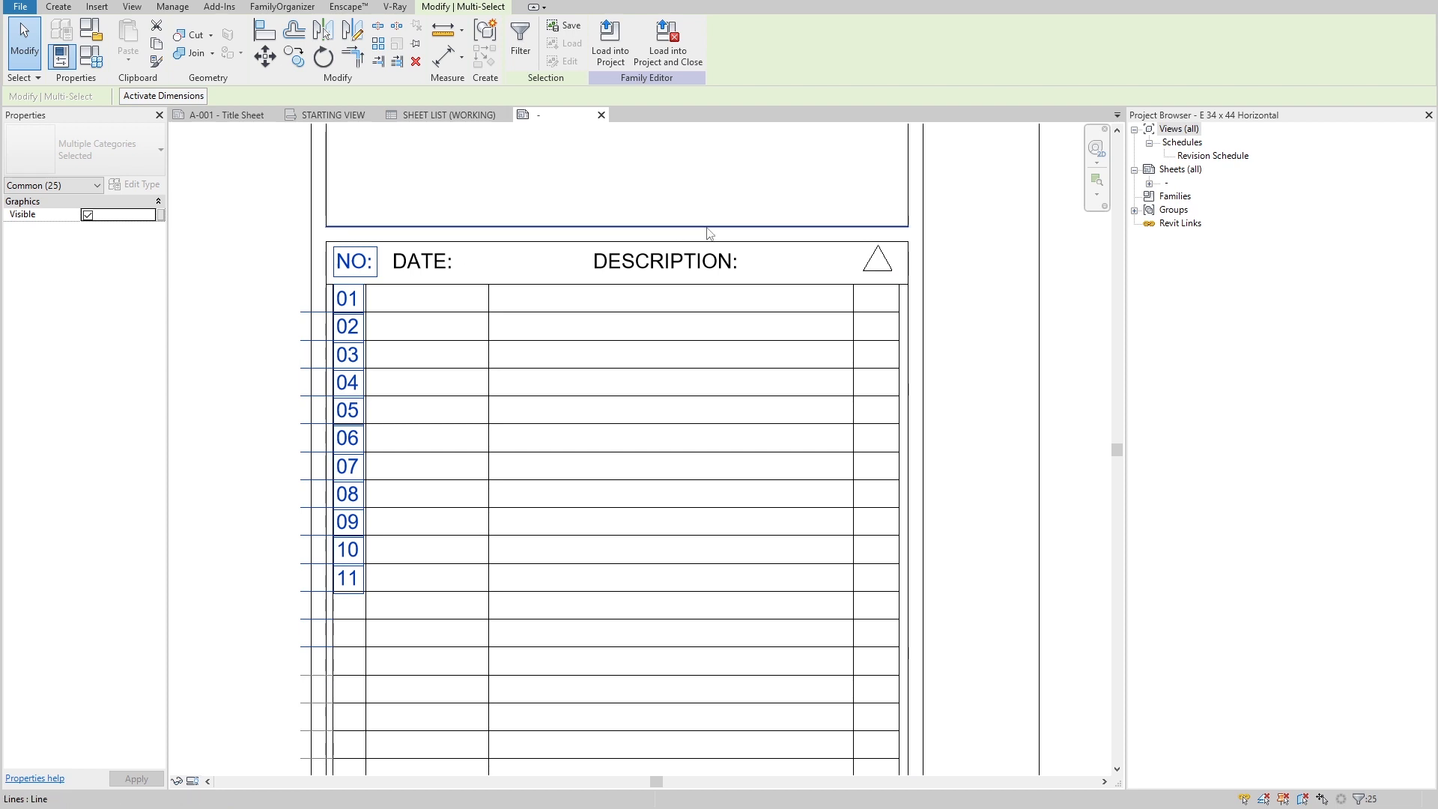
{"action": "left_click", "coordinate": [483, 313]}
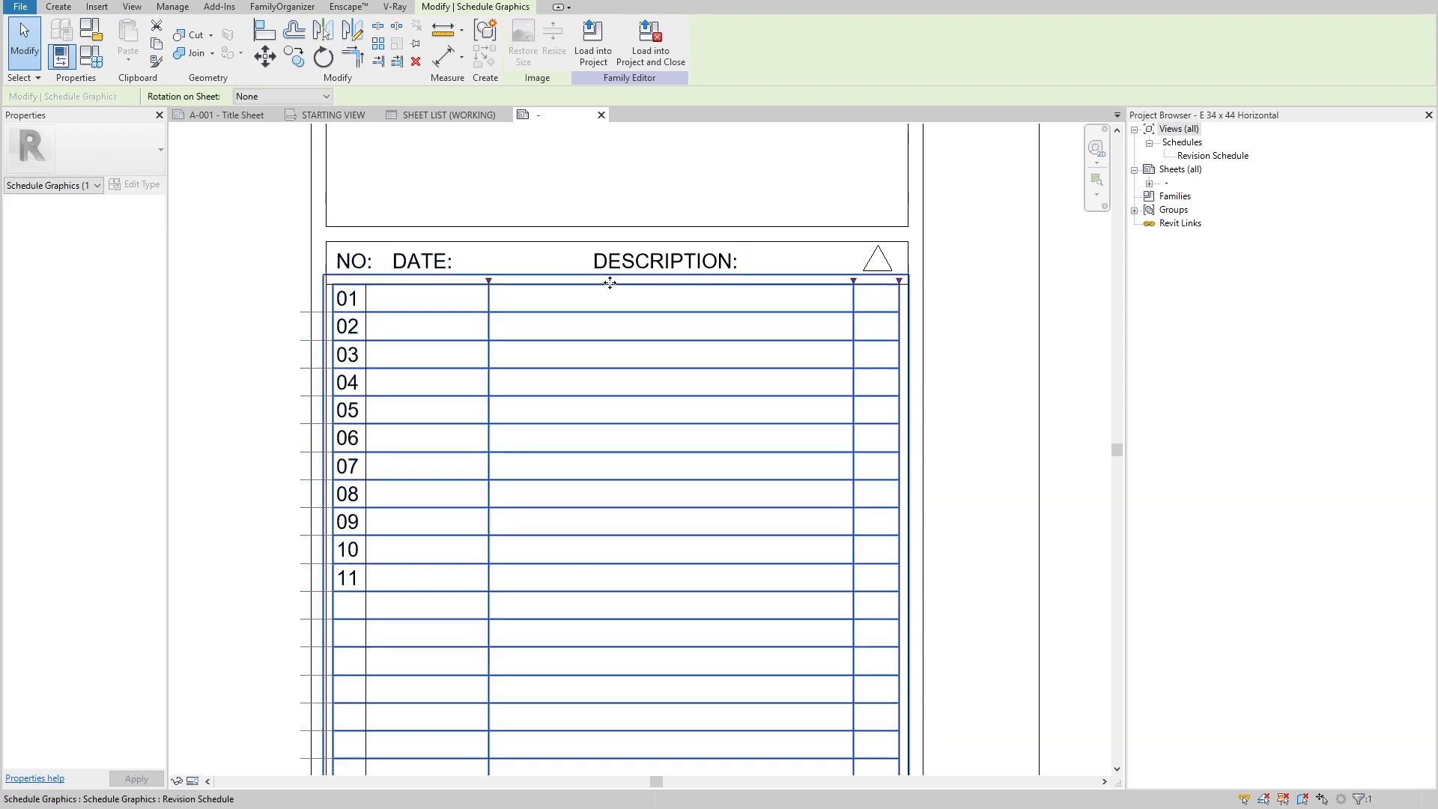
{"action": "scroll", "coordinate": [660, 307], "scroll_direction": "down", "scroll_amount": 1}
{"action": "left_click", "coordinate": [916, 344]}
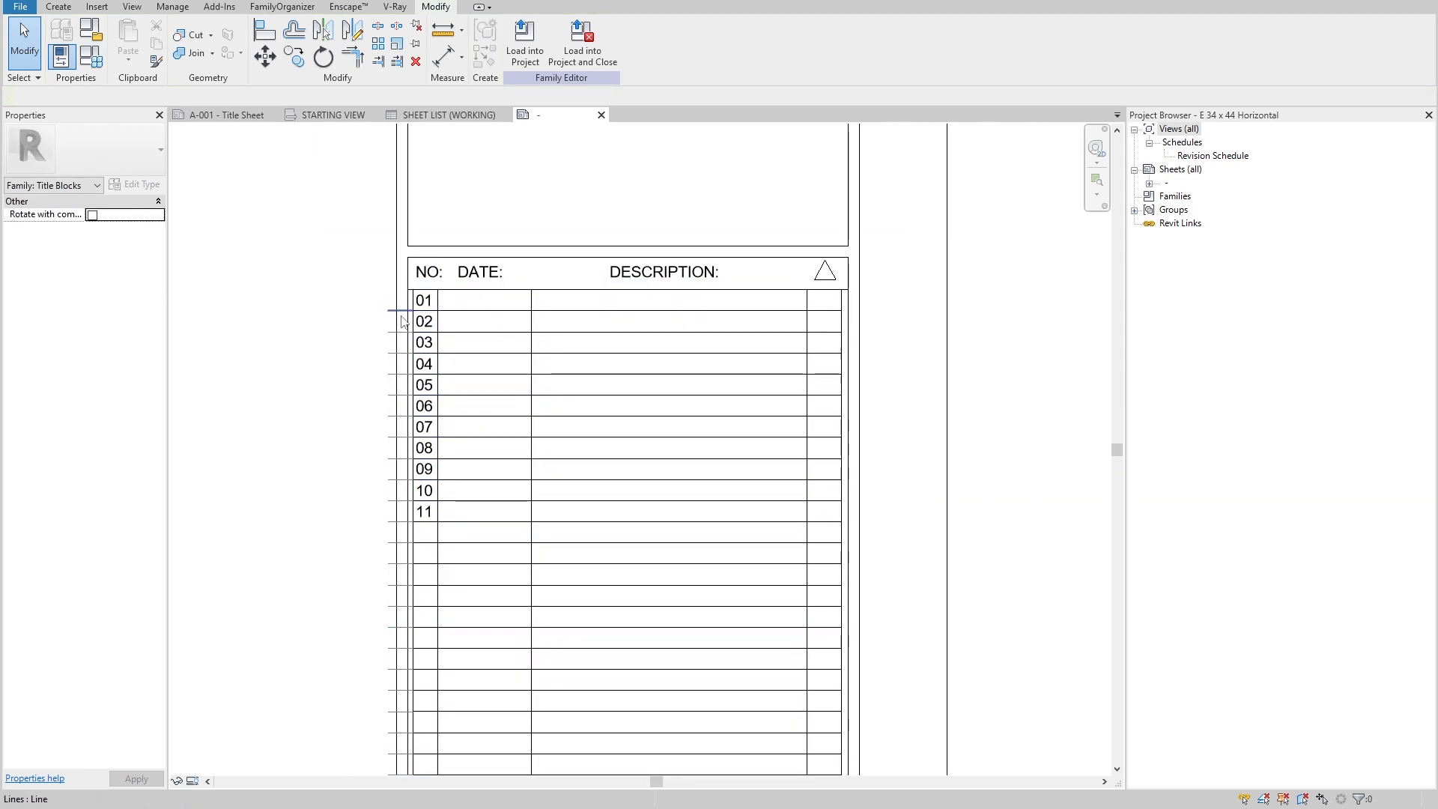
Step: Inspect the invisible guide line beside the first row numbers and how the Revision Schedule lines up with it
{"action": "left_click", "coordinate": [396, 311]}
{"action": "scroll", "coordinate": [393, 312], "scroll_direction": "up", "scroll_amount": 1}
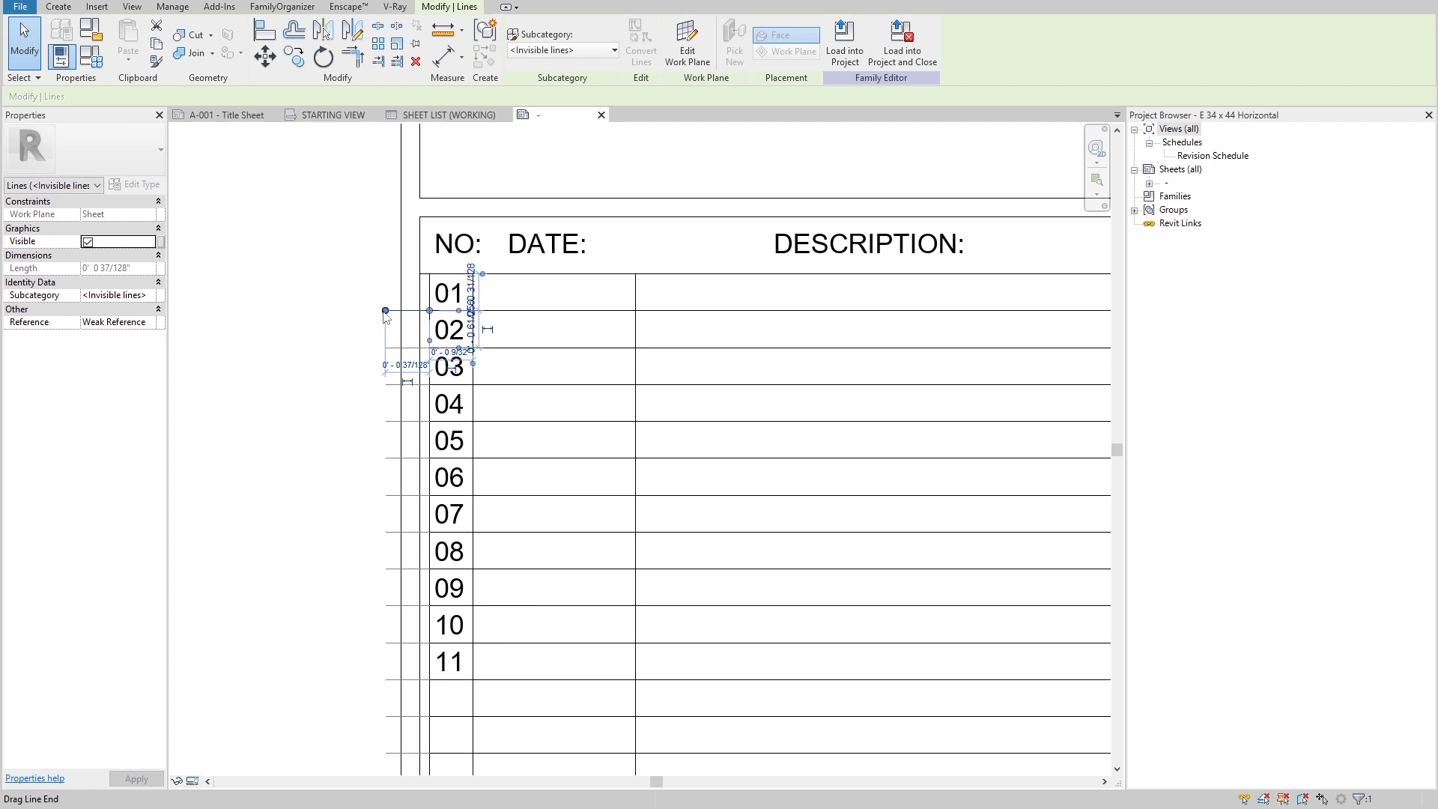
{"action": "scroll", "coordinate": [387, 309], "scroll_direction": "down", "scroll_amount": 1}
{"action": "left_click", "coordinate": [556, 318]}
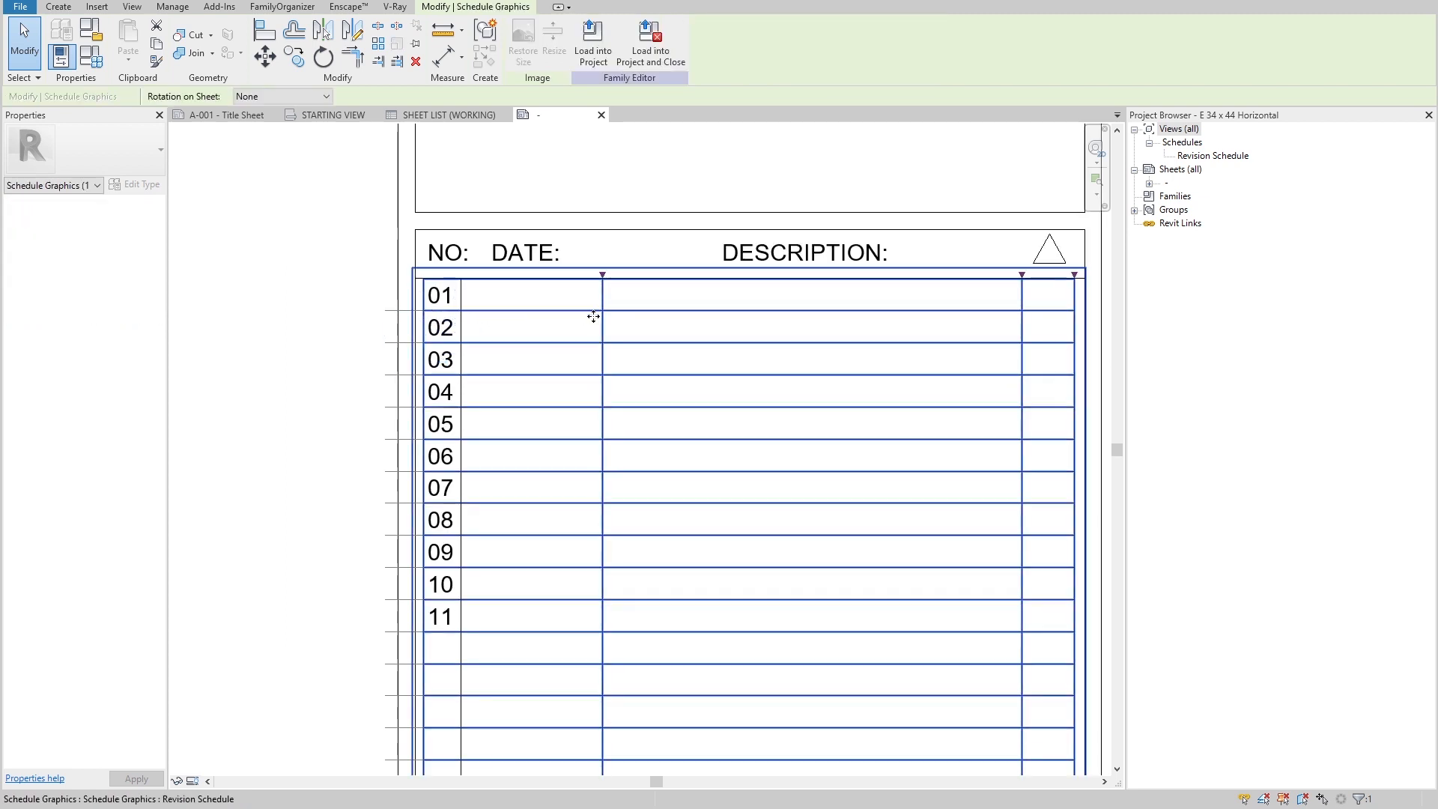
{"action": "scroll", "coordinate": [712, 324], "scroll_direction": "down", "scroll_amount": 1}
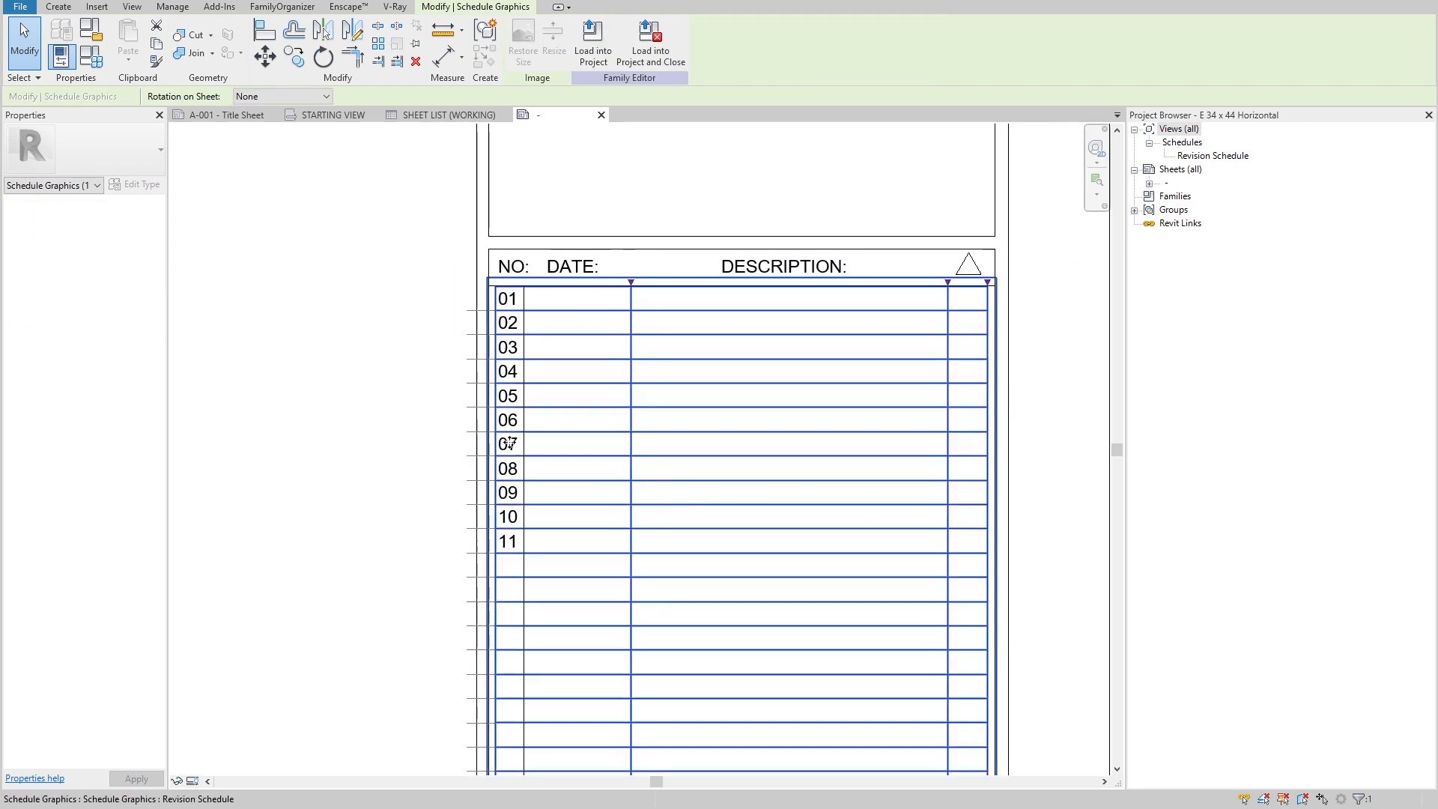
{"action": "middle_click_drag", "start_coordinate": [950, 271], "coordinate": [730, 283]}
{"action": "key", "text": "Escape"}
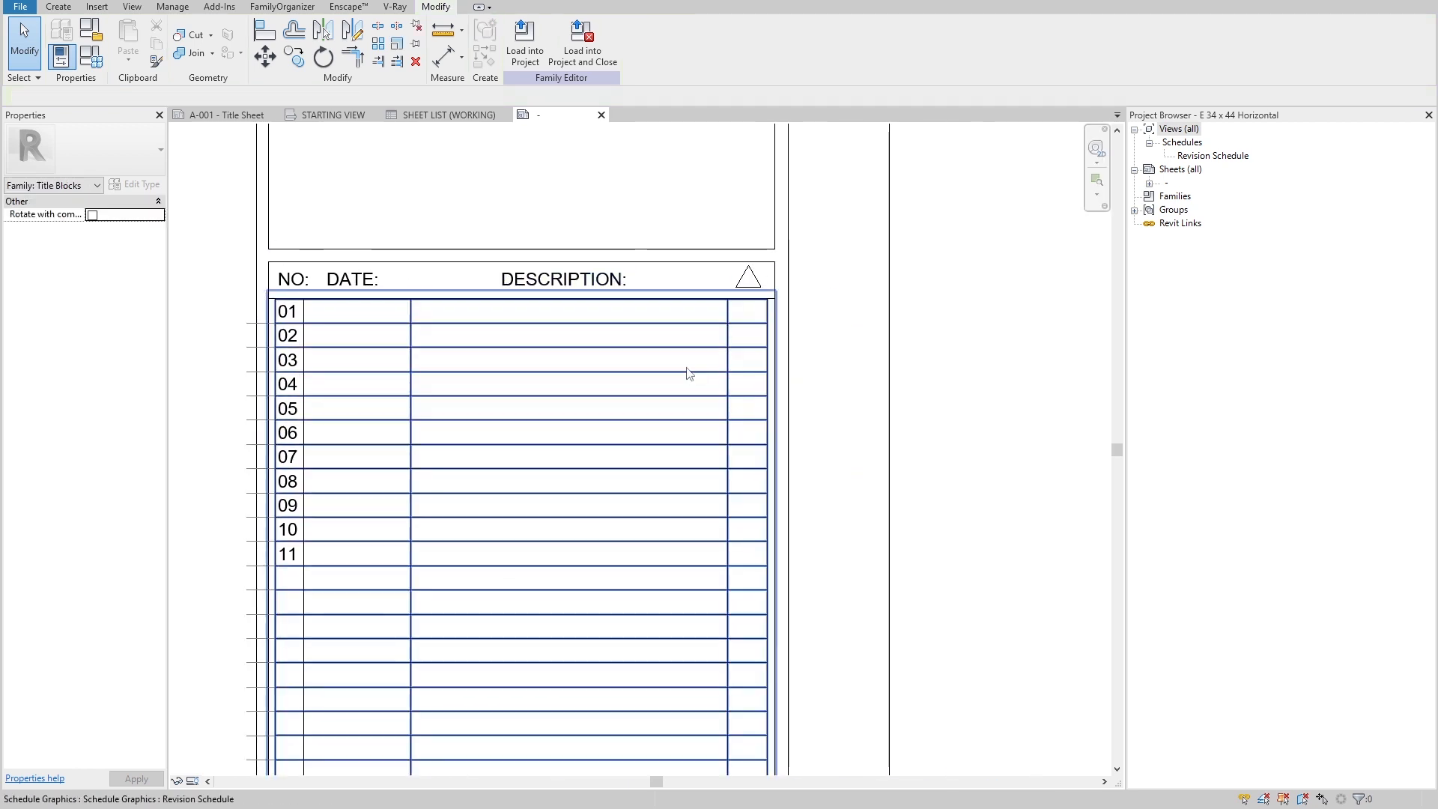
Step: Inspect the revision column, the triangle drawn from lines above it, and the table's heading text
{"action": "scroll", "coordinate": [711, 315], "scroll_direction": "up", "scroll_amount": 3}
{"action": "left_click", "coordinate": [747, 299]}
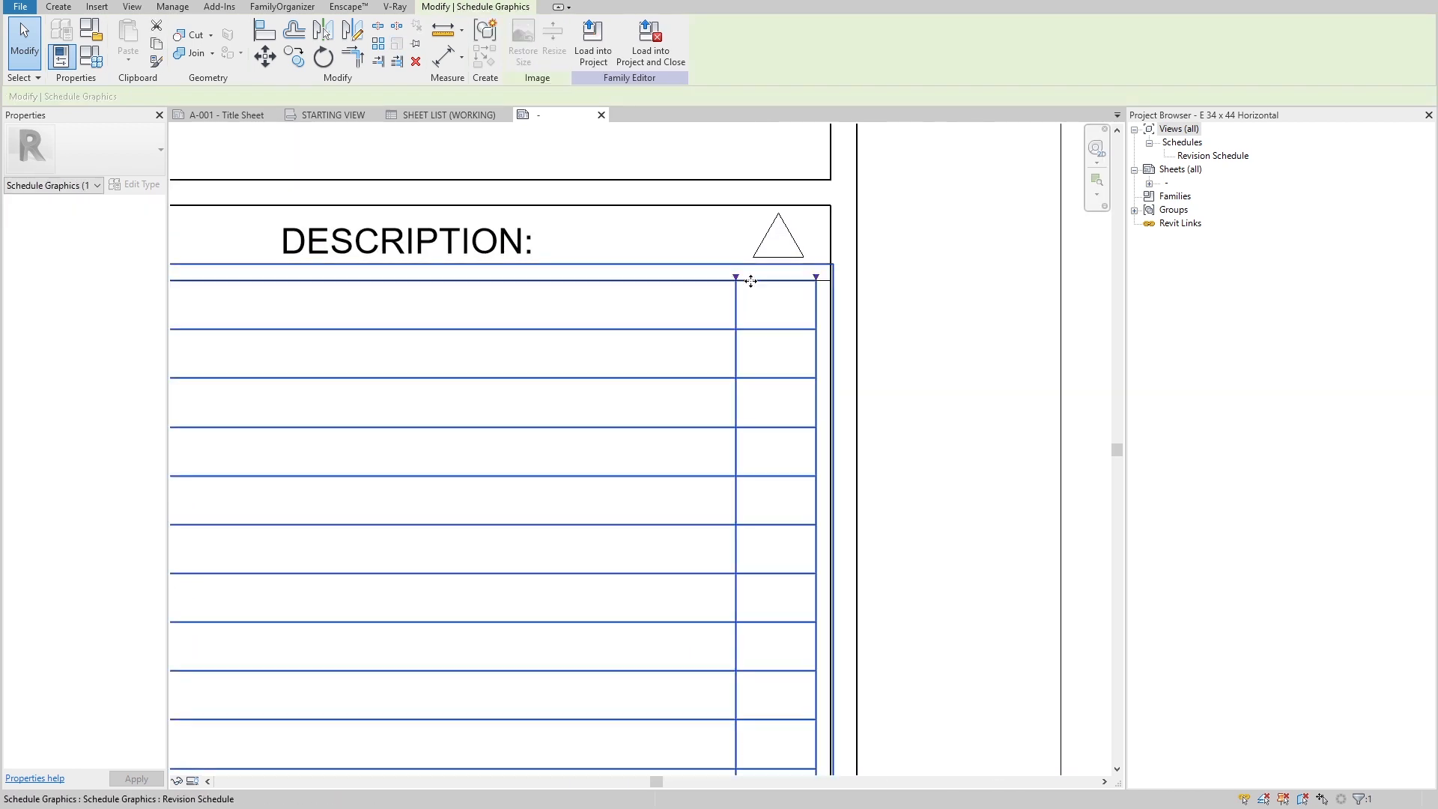
{"action": "scroll", "coordinate": [780, 270], "scroll_direction": "up", "scroll_amount": 3}
{"action": "scroll", "coordinate": [795, 269], "scroll_direction": "down", "scroll_amount": 5}
{"action": "left_click", "coordinate": [801, 262]}
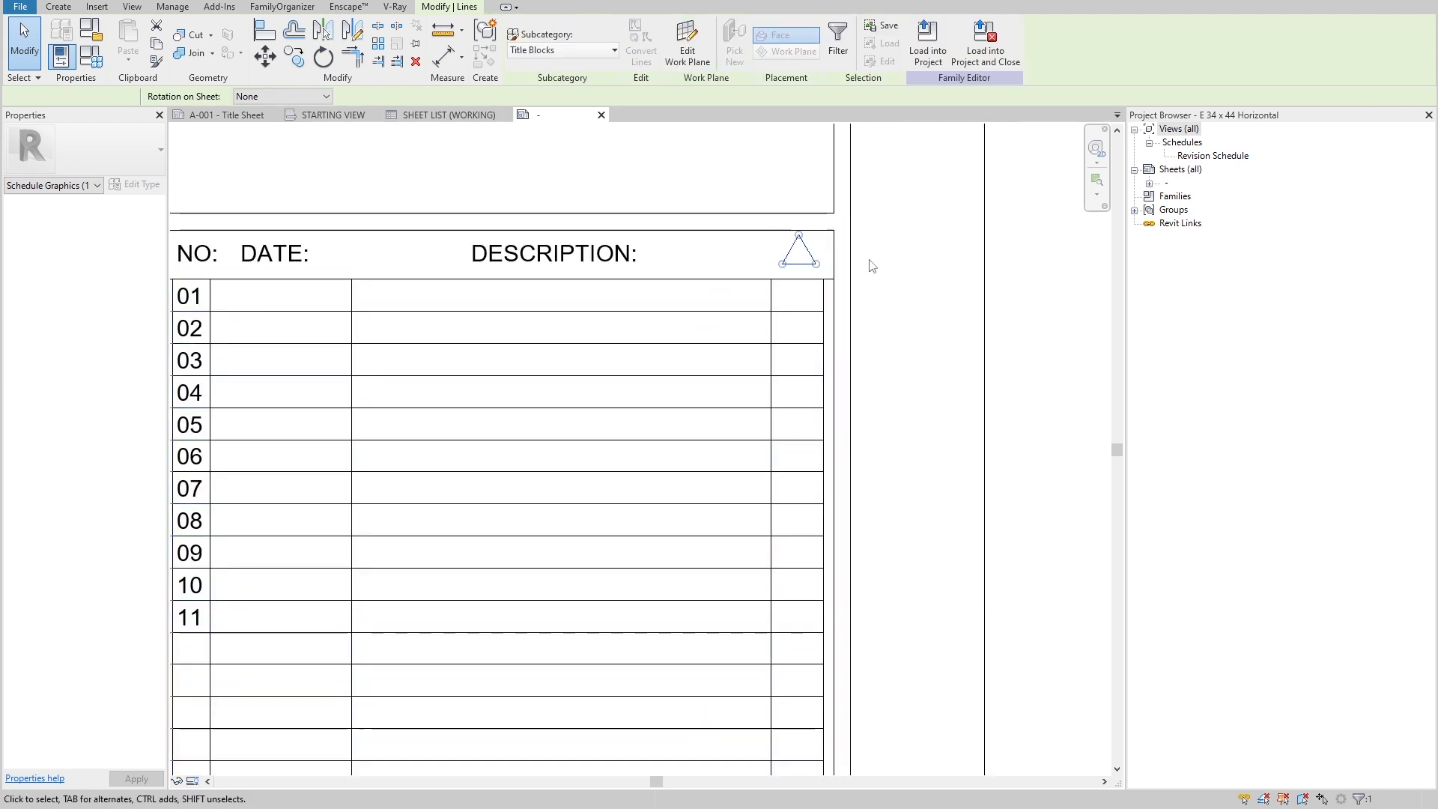
{"action": "scroll", "coordinate": [867, 263], "scroll_direction": "down", "scroll_amount": 2}
{"action": "scroll", "coordinate": [839, 259], "scroll_direction": "up", "scroll_amount": 3}
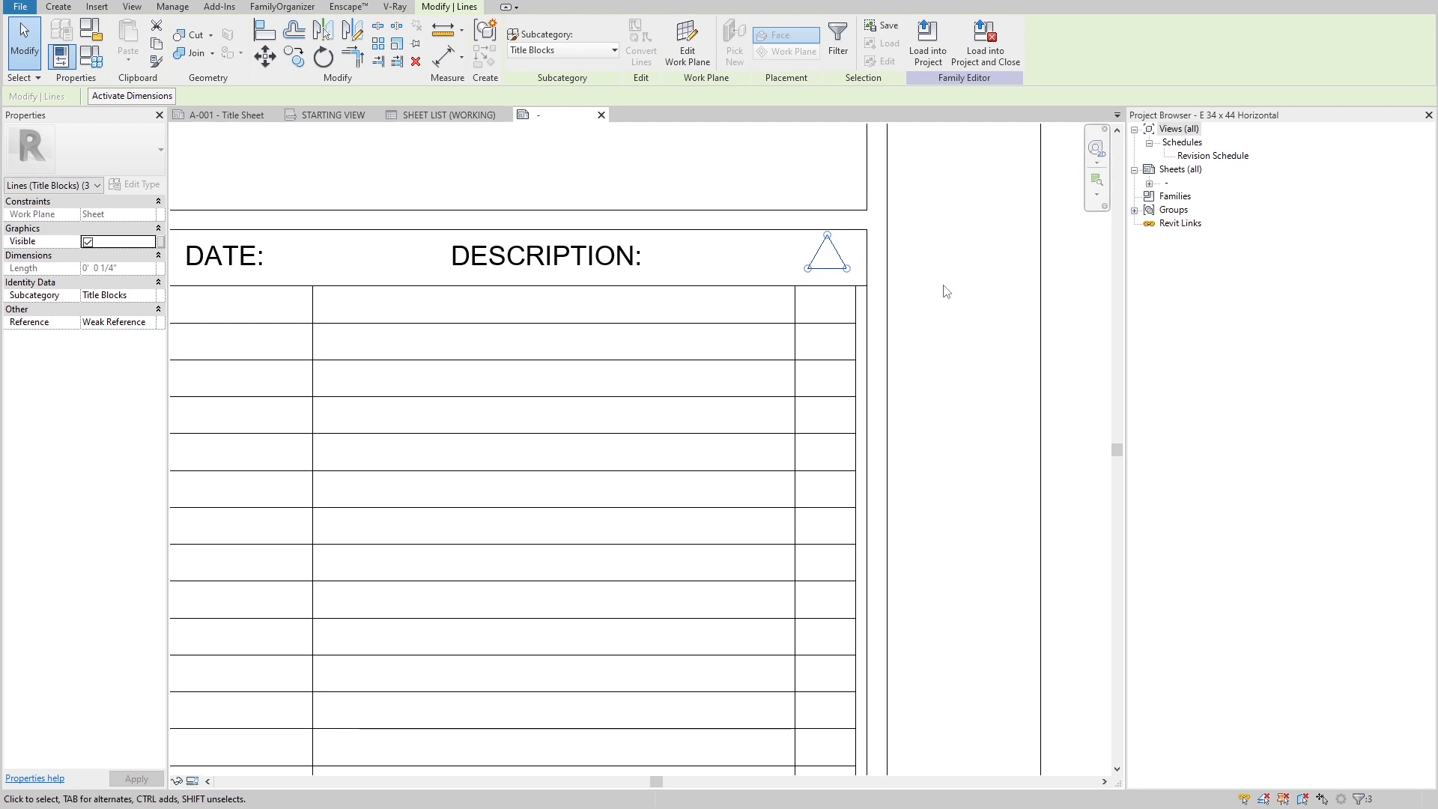
{"action": "left_click", "coordinate": [876, 290]}
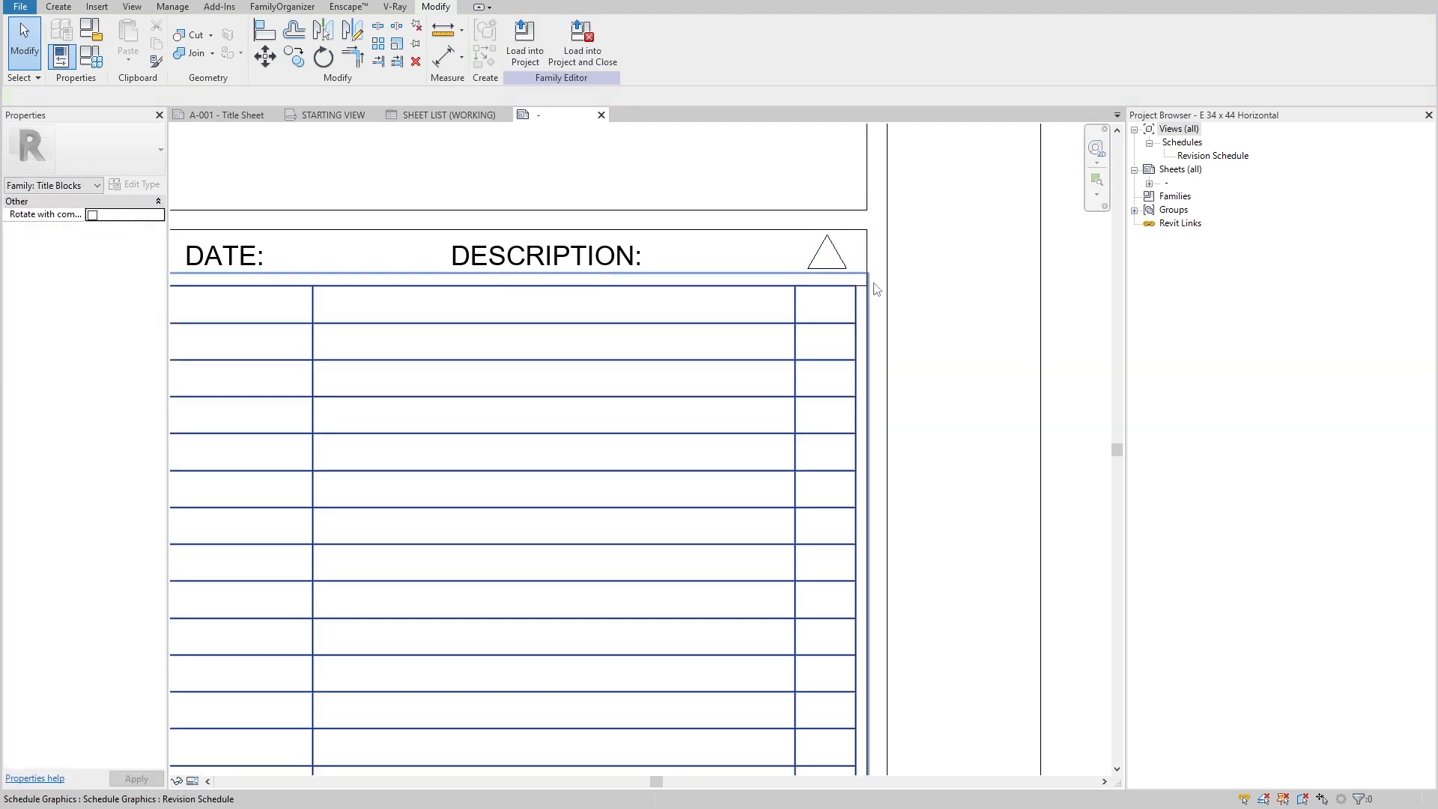
{"action": "scroll", "coordinate": [772, 262], "scroll_direction": "down", "scroll_amount": 2}
{"action": "left_click", "coordinate": [544, 270]}
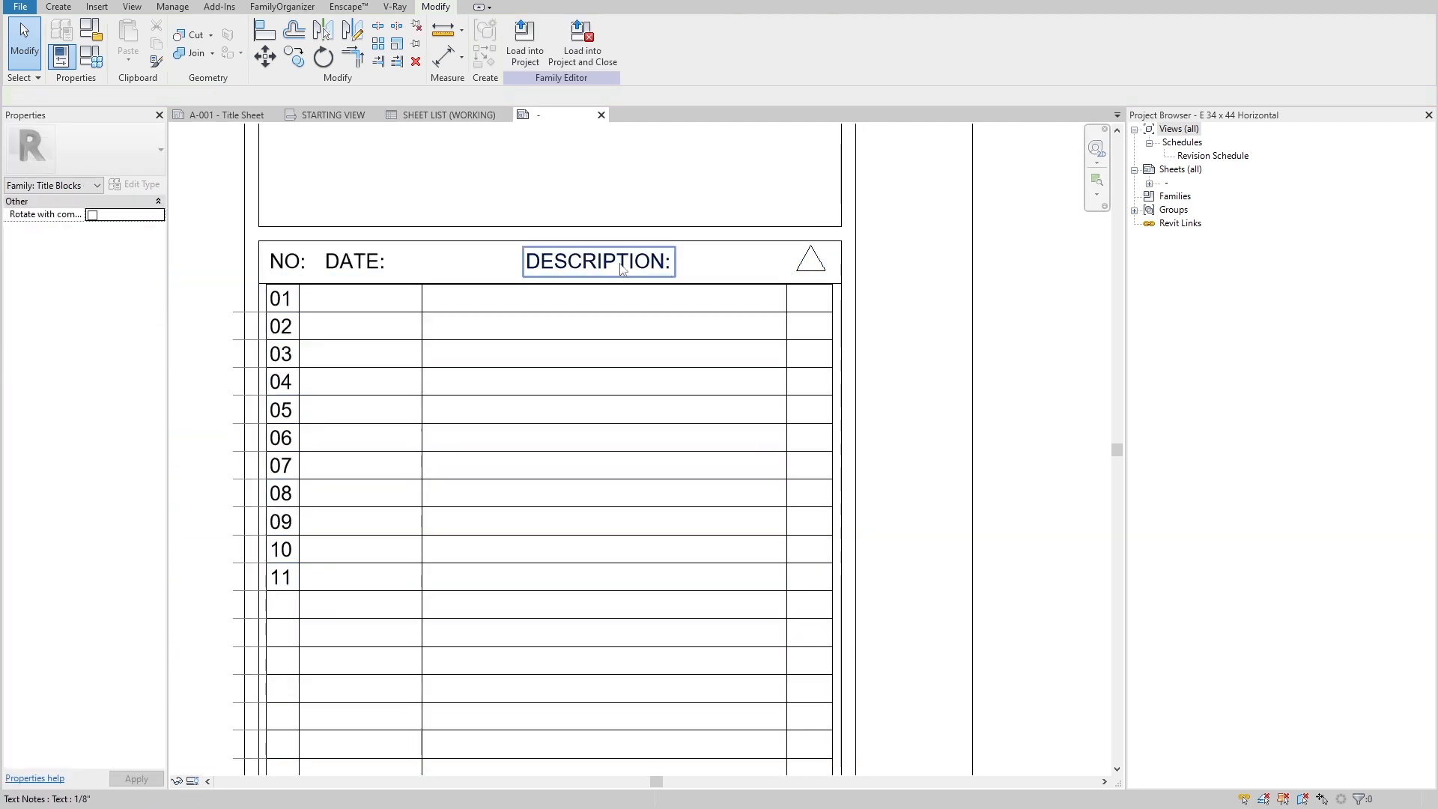
{"action": "left_click", "coordinate": [467, 193]}
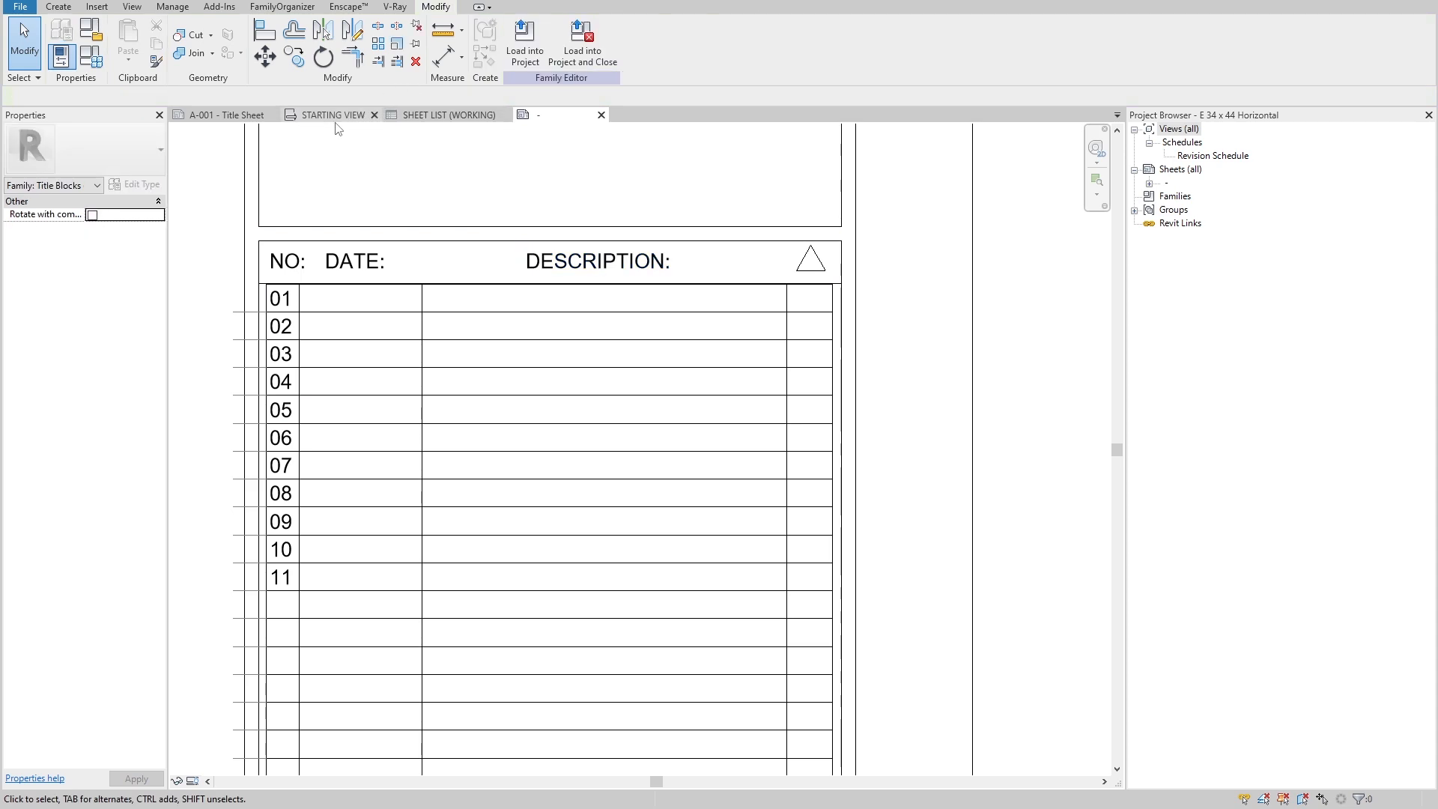
Step: Check the populated revision table on the title sheet and close the SHEET LIST (WORKING) and STARTING VIEW views
{"action": "left_click", "coordinate": [215, 116]}
{"action": "scroll", "coordinate": [476, 352], "scroll_direction": "up", "scroll_amount": 5}
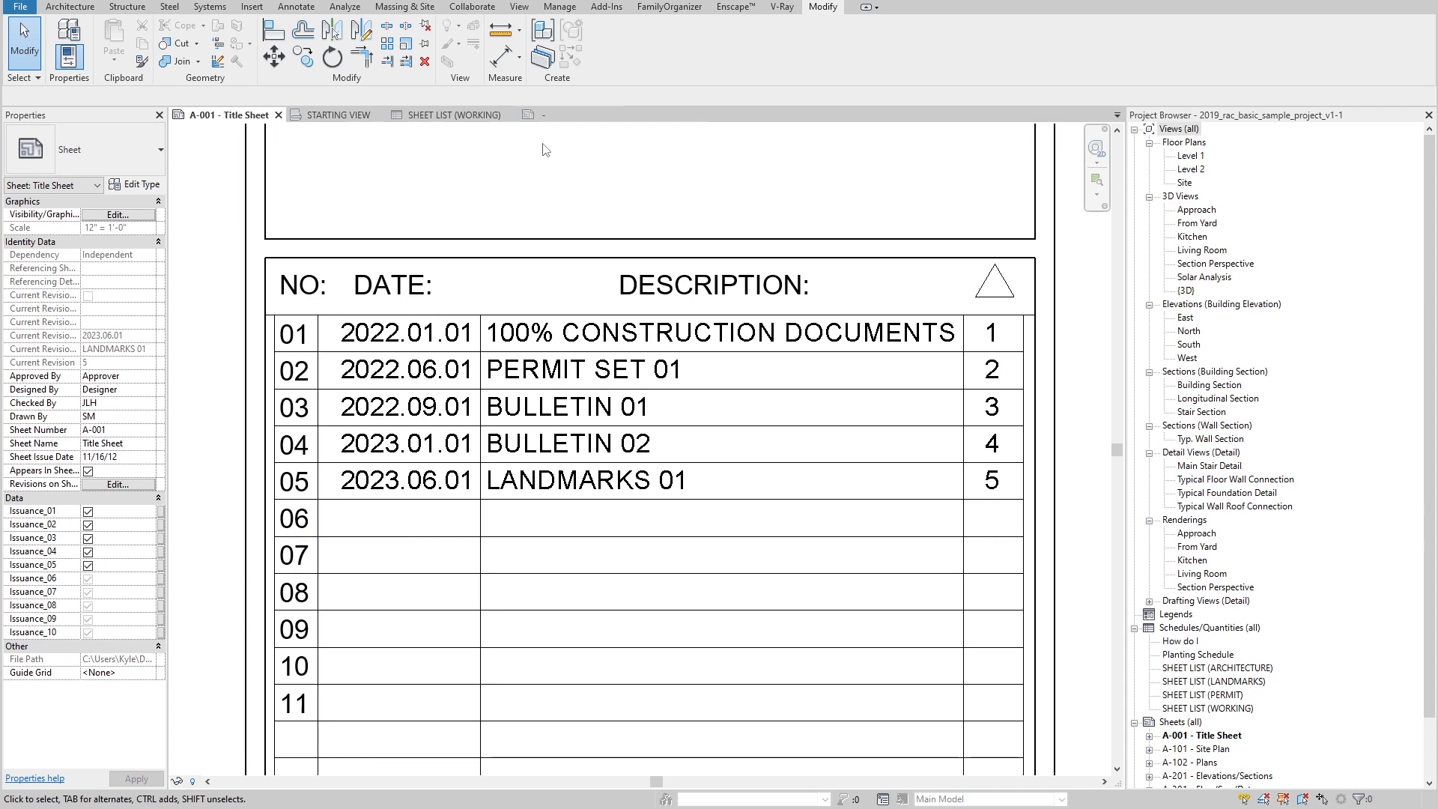
{"action": "left_click", "coordinate": [434, 116]}
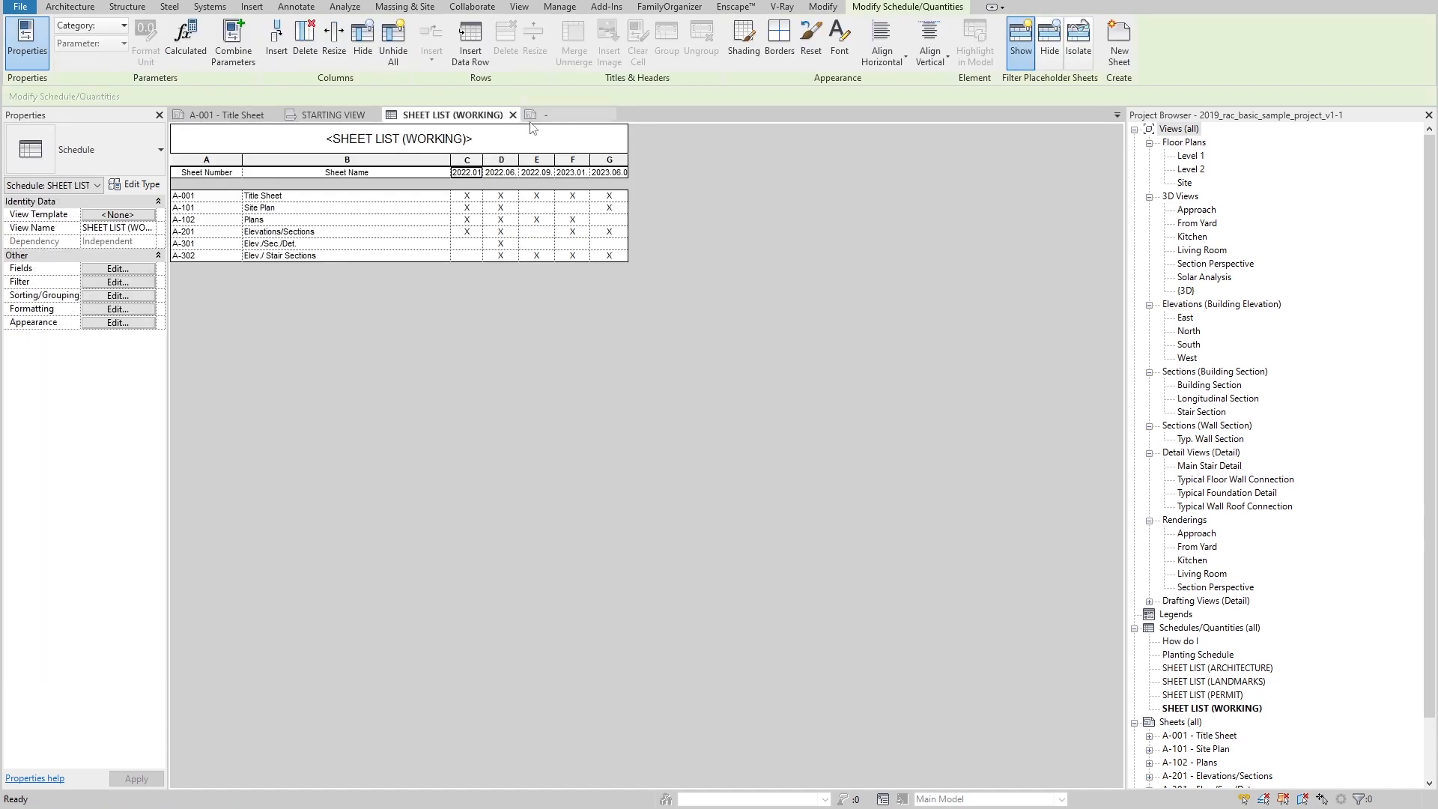
{"action": "left_click", "coordinate": [531, 120]}
{"action": "left_click", "coordinate": [512, 115]}
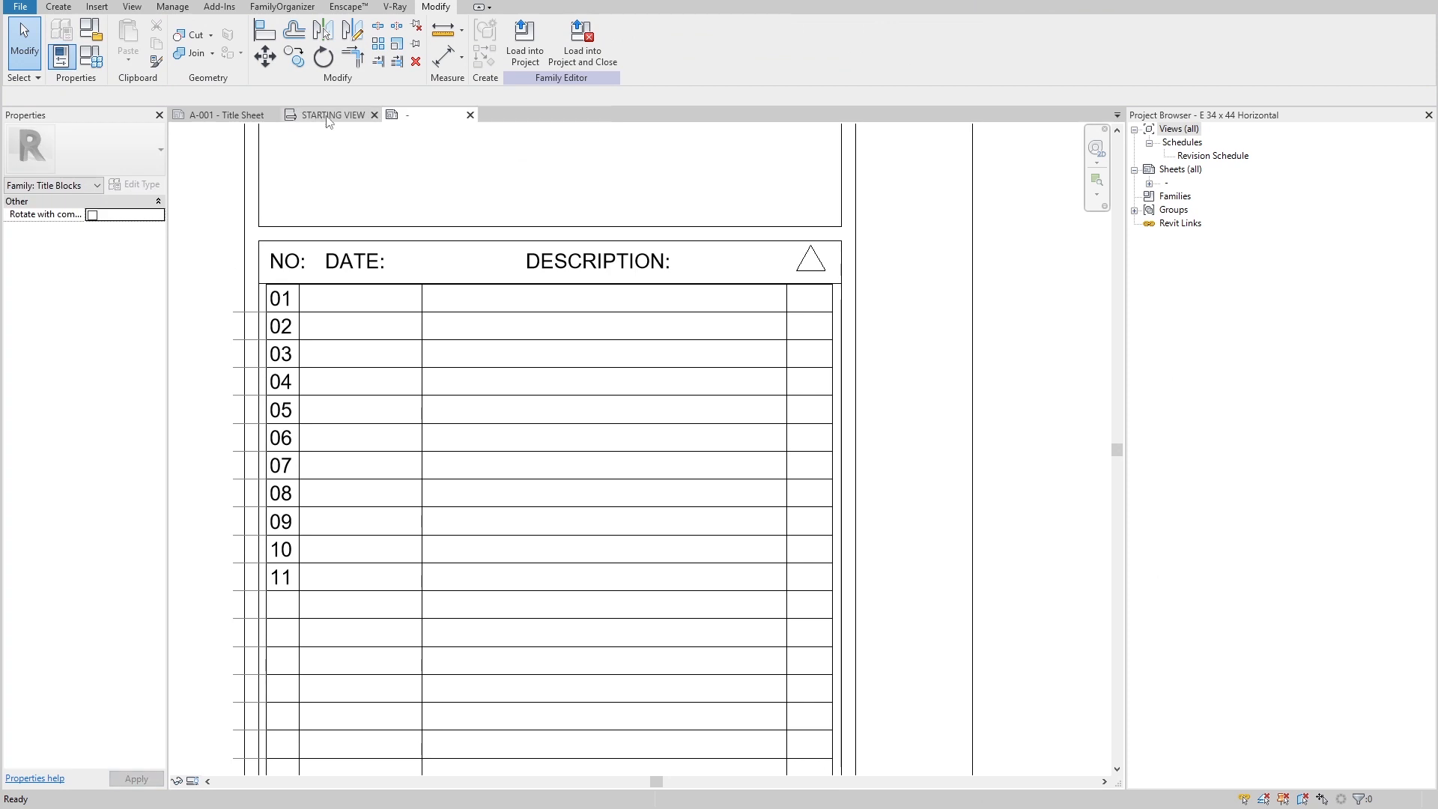
{"action": "left_click", "coordinate": [375, 116]}
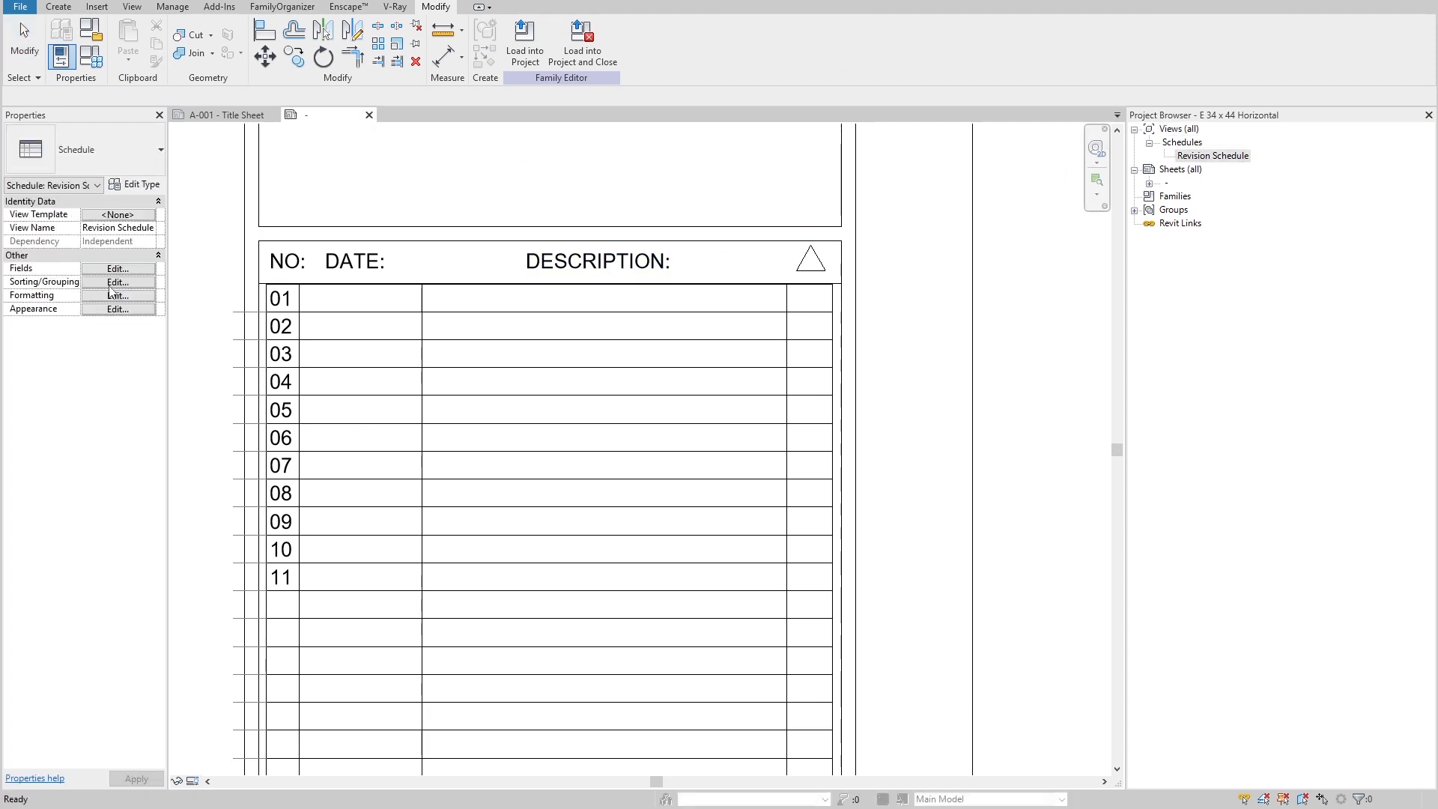
Step: Open the title block family's Revision Schedule fields and review the scheduled sequence, date, description and number fields
{"action": "left_click", "coordinate": [114, 270]}
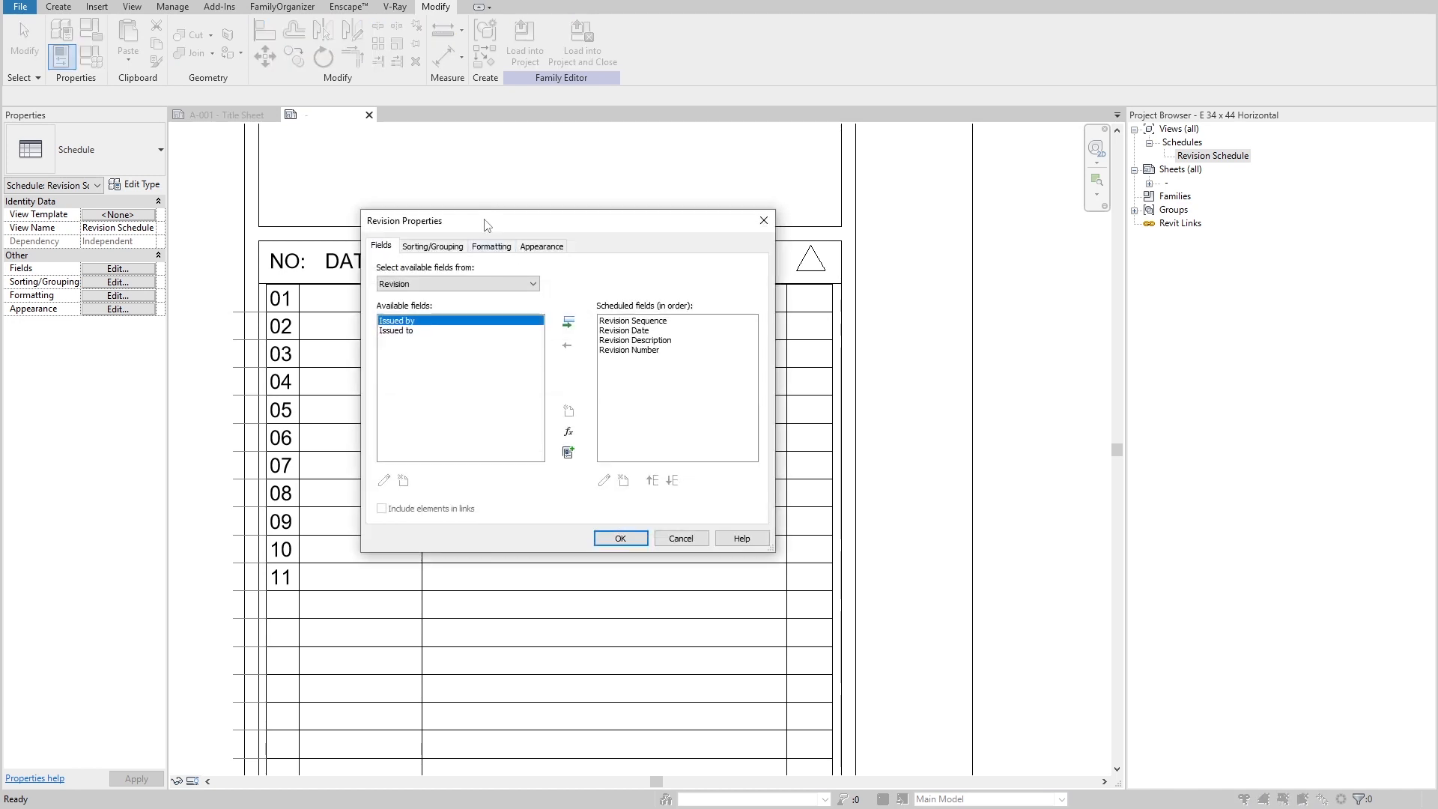
{"action": "left_click_drag", "start_coordinate": [476, 227], "coordinate": [448, 221]}
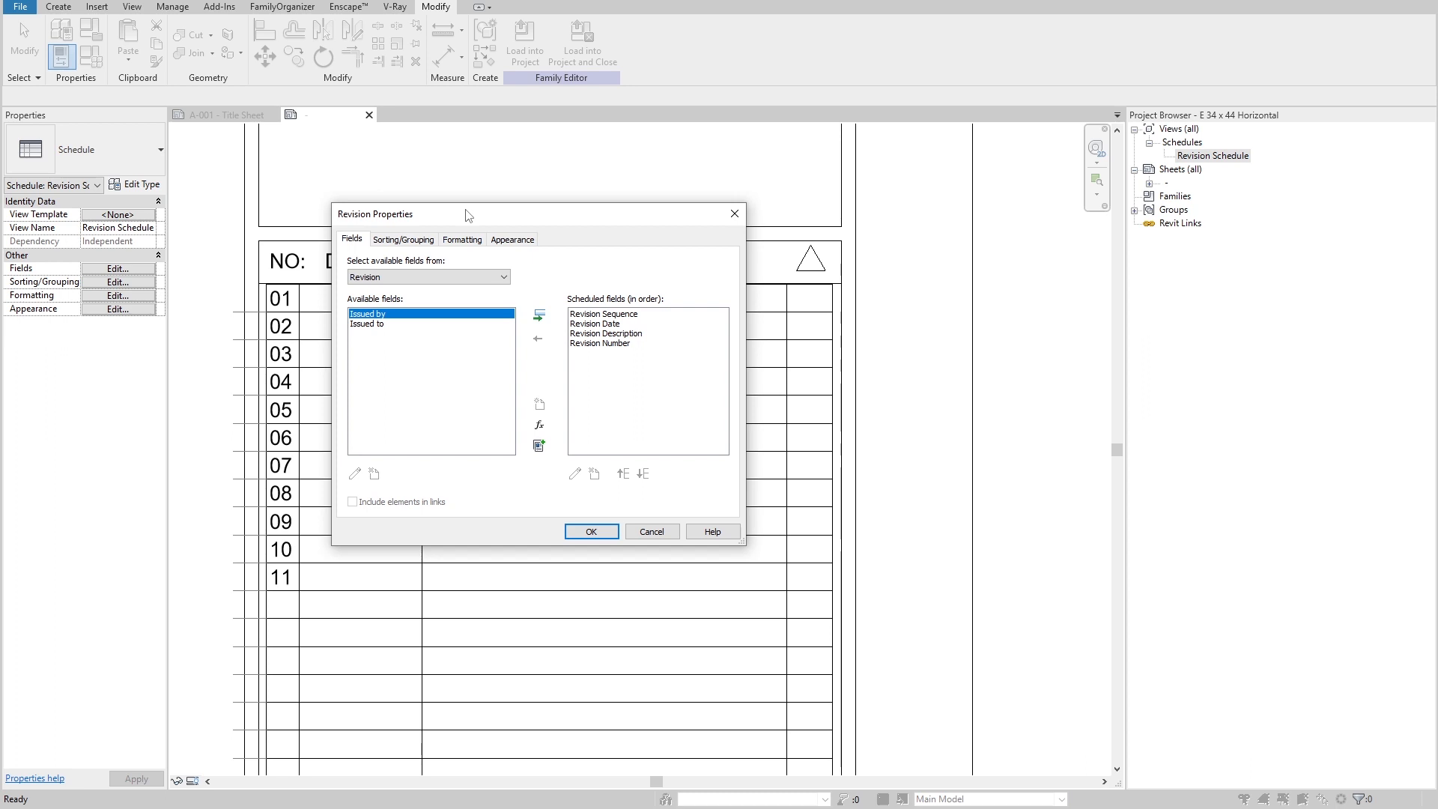
{"action": "left_click_drag", "start_coordinate": [467, 215], "coordinate": [508, 312]}
{"action": "left_click", "coordinate": [669, 431]}
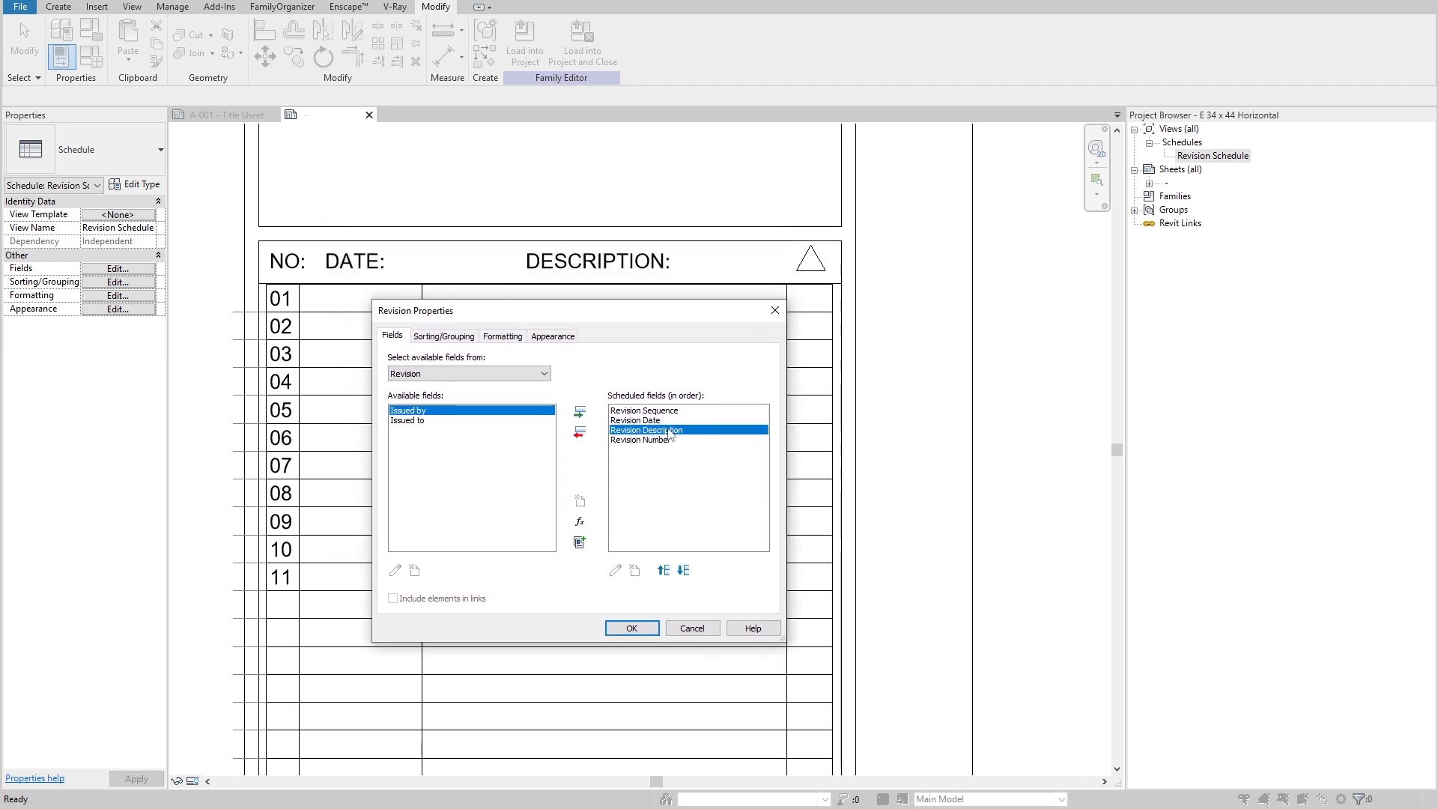
{"action": "key", "text": "Up"}
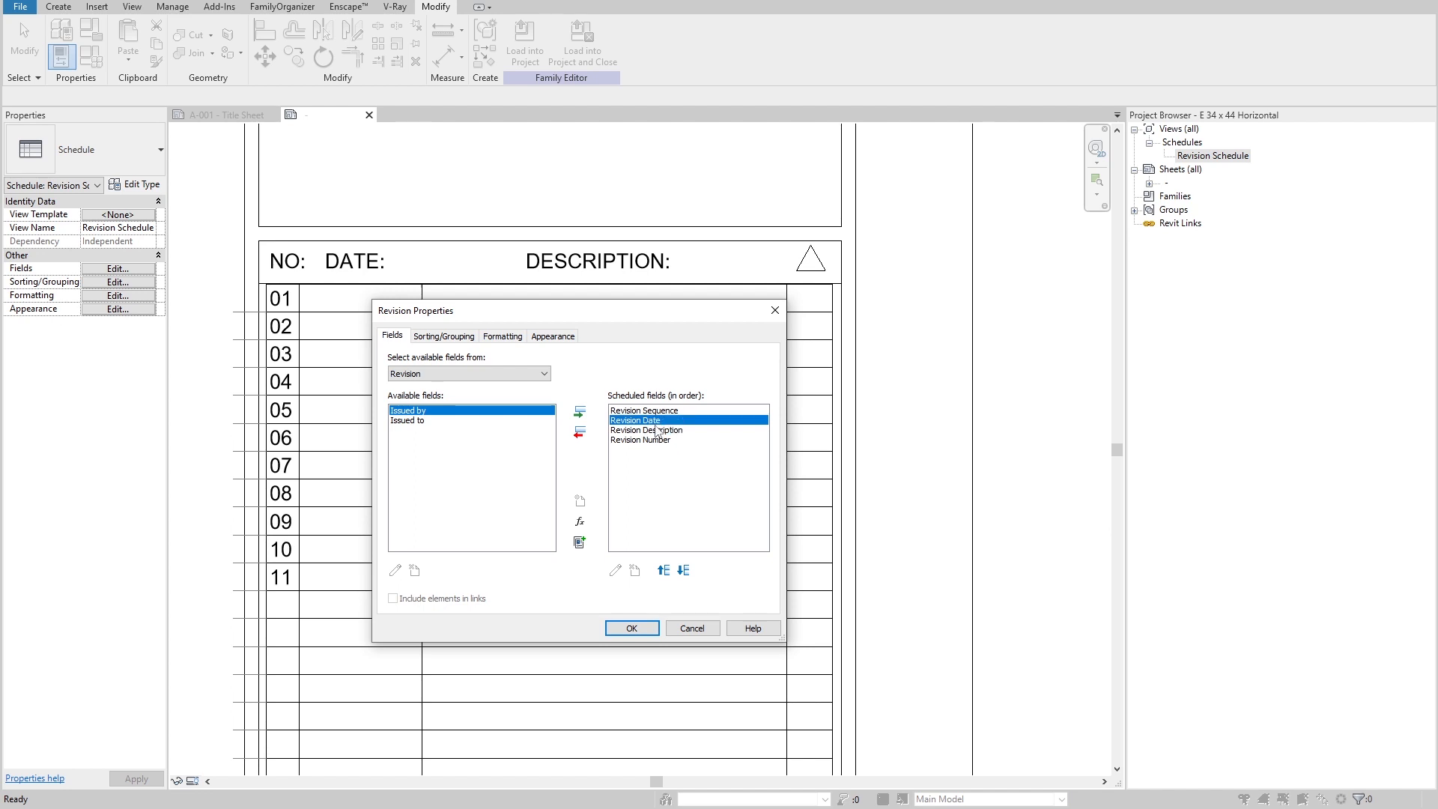
{"action": "left_click", "coordinate": [658, 432]}
{"action": "left_click", "coordinate": [645, 412]}
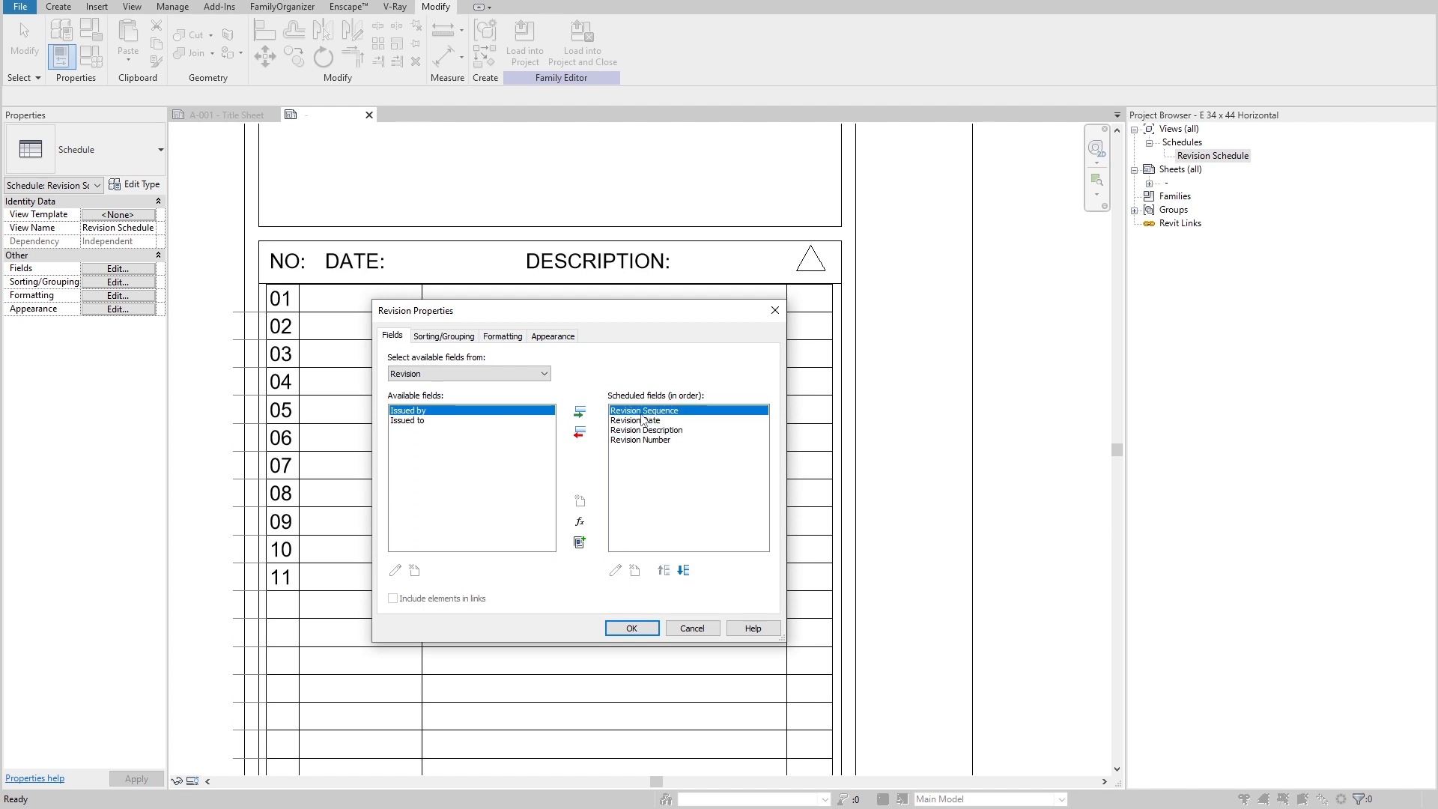
{"action": "left_click", "coordinate": [649, 441], "text": "shift"}
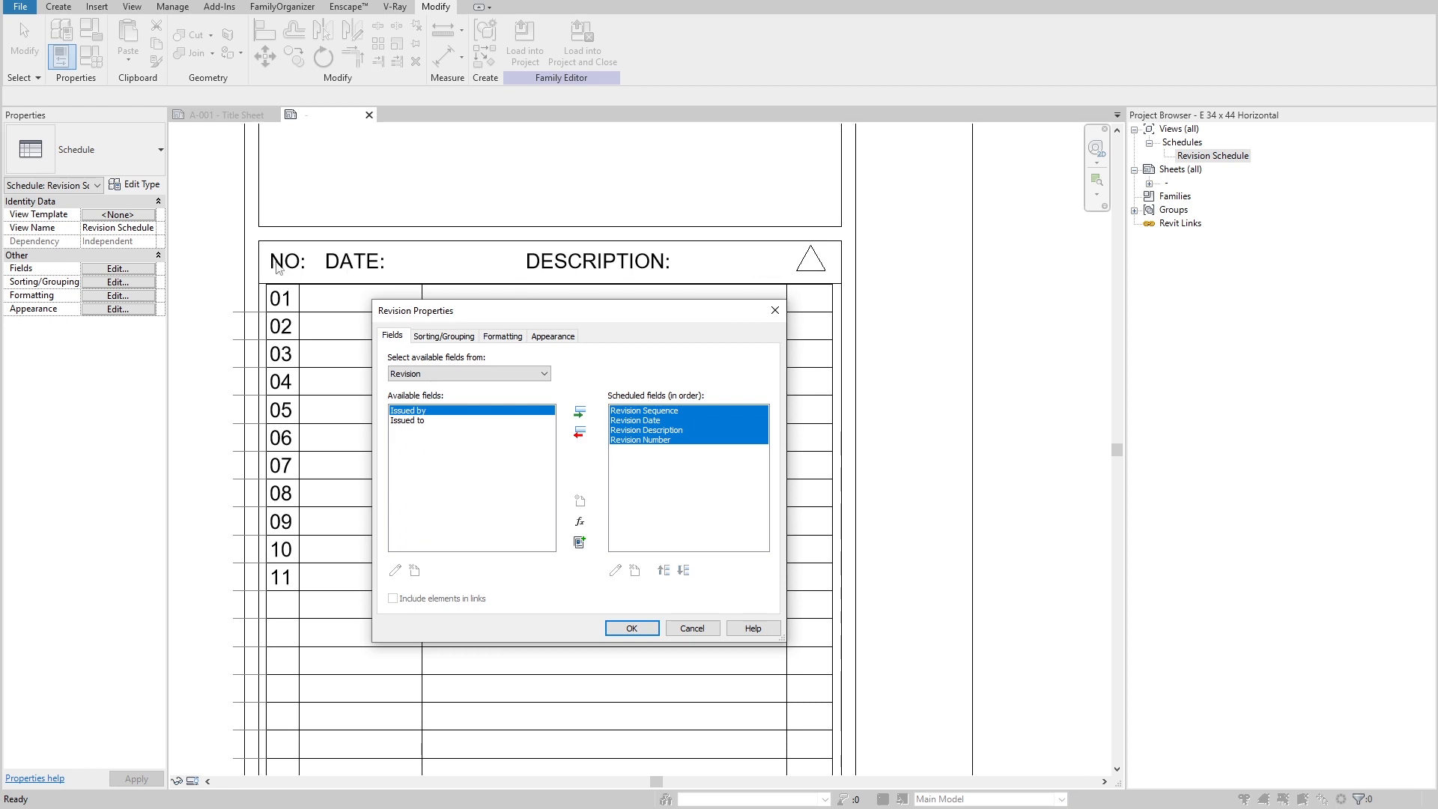
Step: Check the formatting of the Revision Sequence and Revision Date fields and the schedule's sorting settings
{"action": "left_click", "coordinate": [501, 342]}
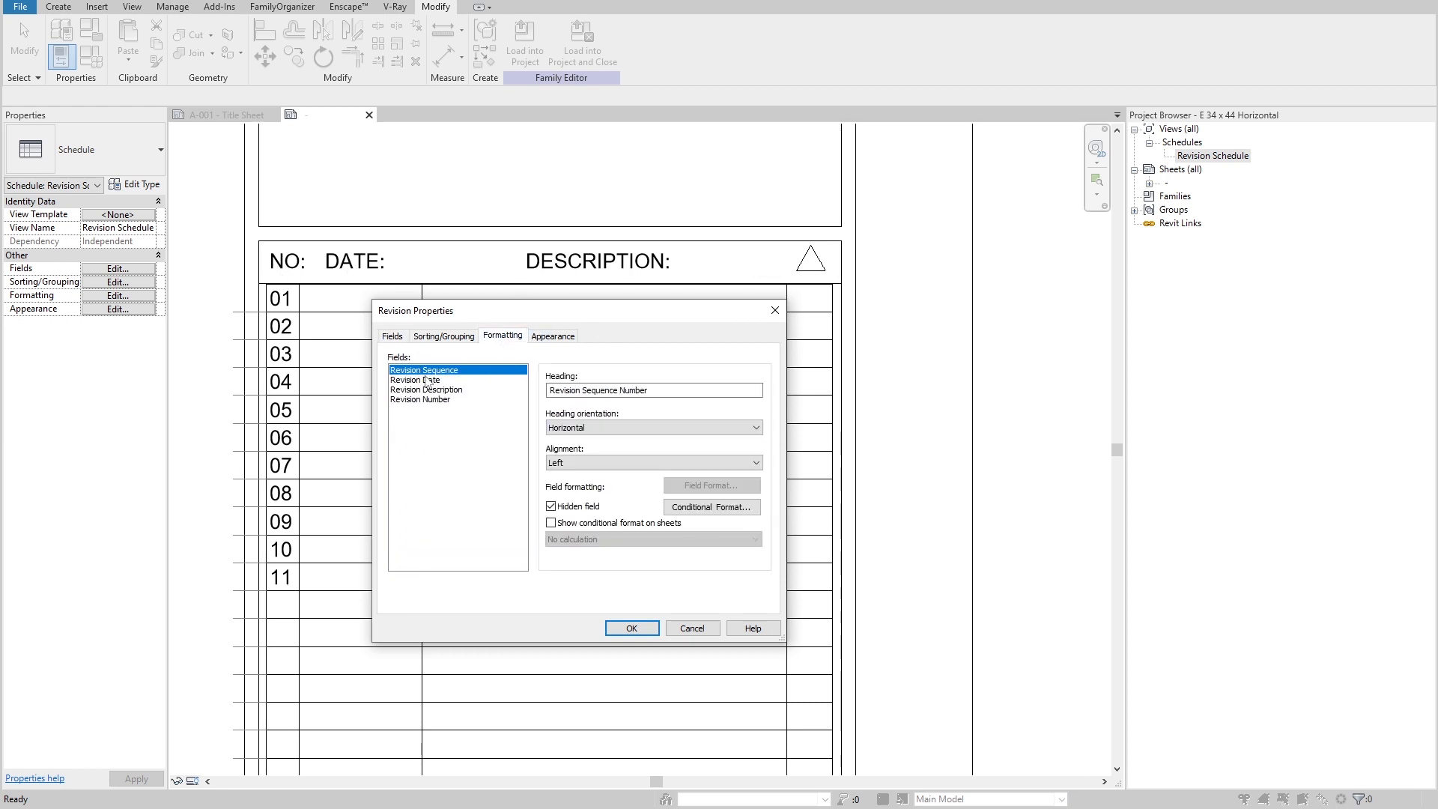
{"action": "left_click", "coordinate": [426, 381]}
{"action": "left_click", "coordinate": [424, 370]}
{"action": "left_click", "coordinate": [445, 338]}
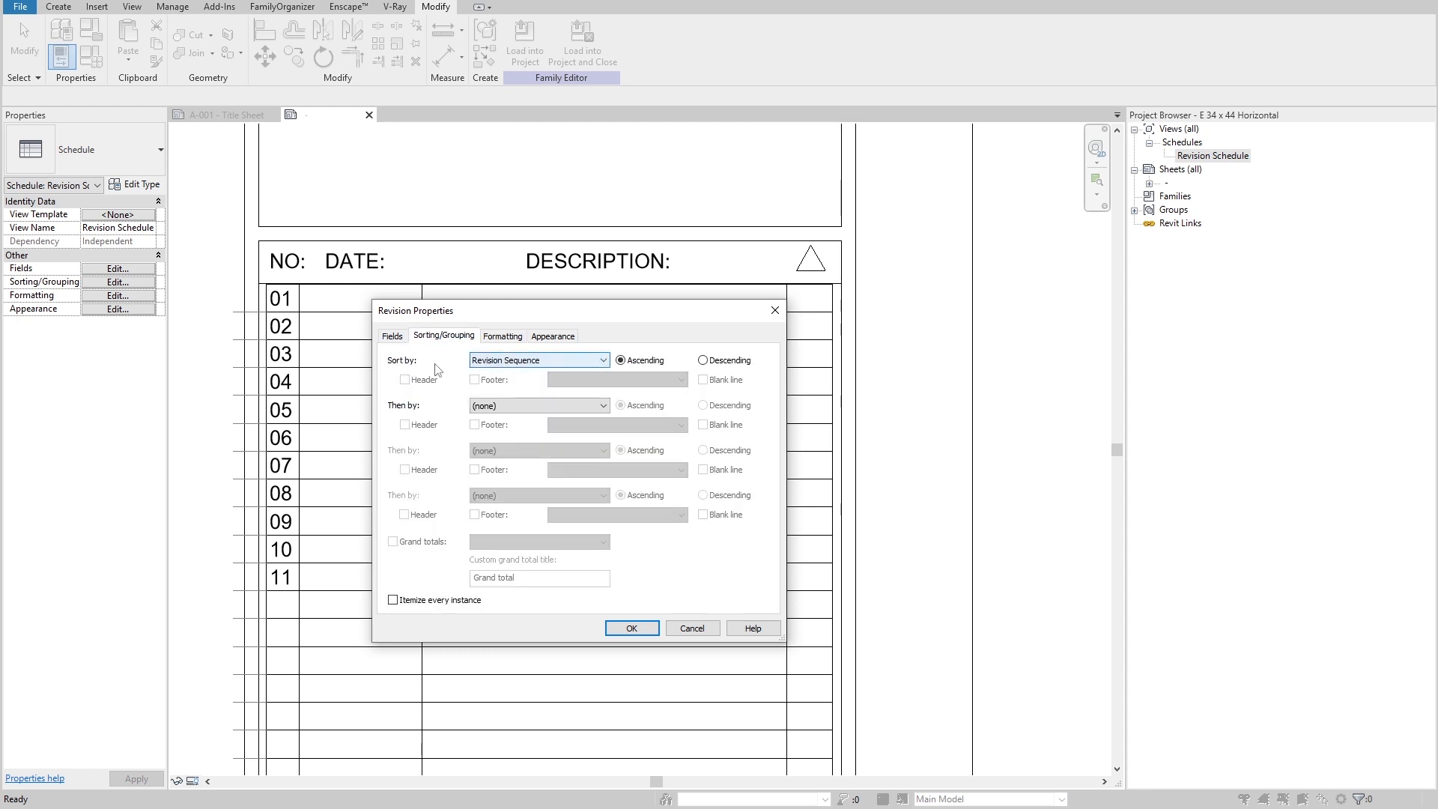
Step: Review the scheduled fields again, highlighting Revision Sequence, Revision Date and Revision Description together
{"action": "left_click", "coordinate": [386, 336]}
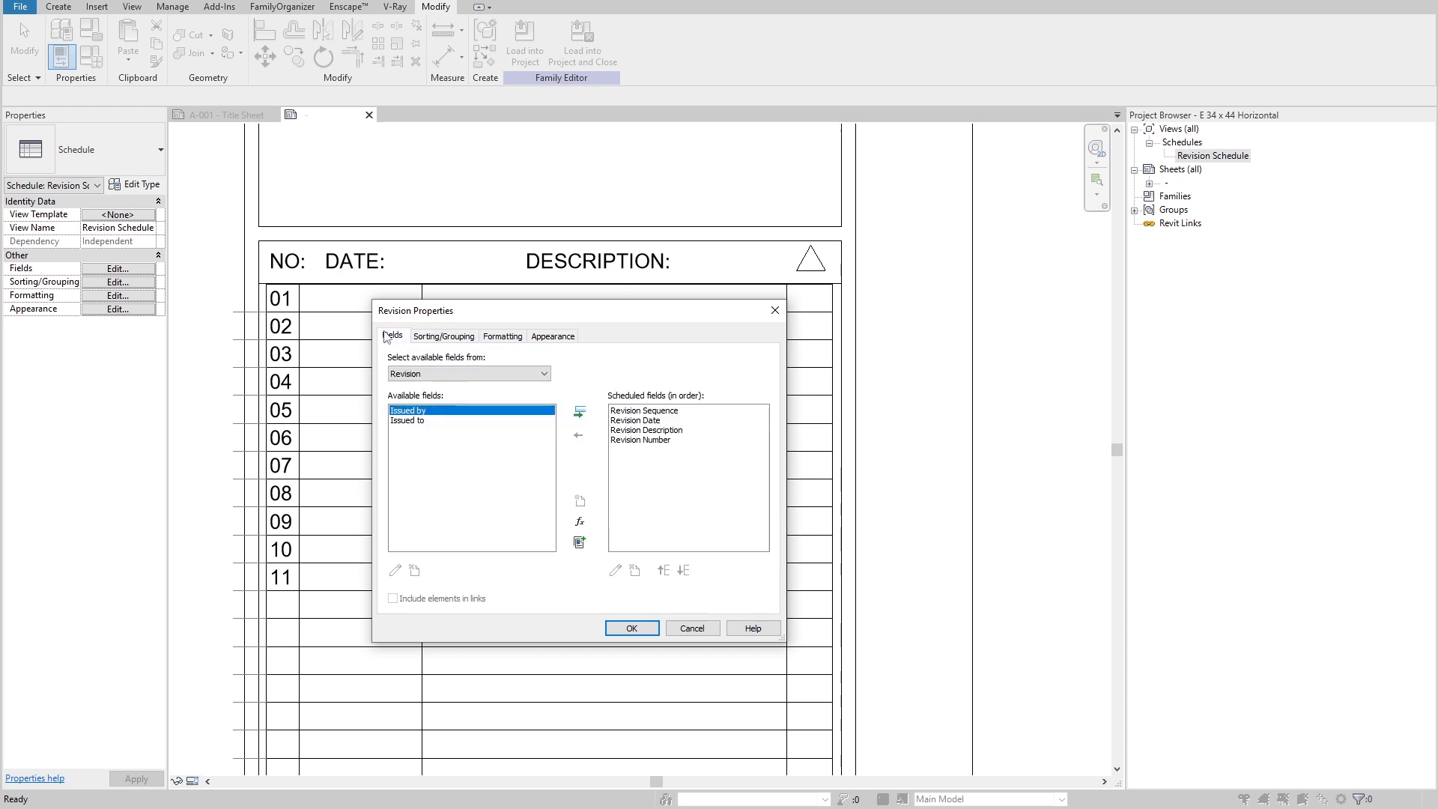
{"action": "left_click", "coordinate": [637, 410]}
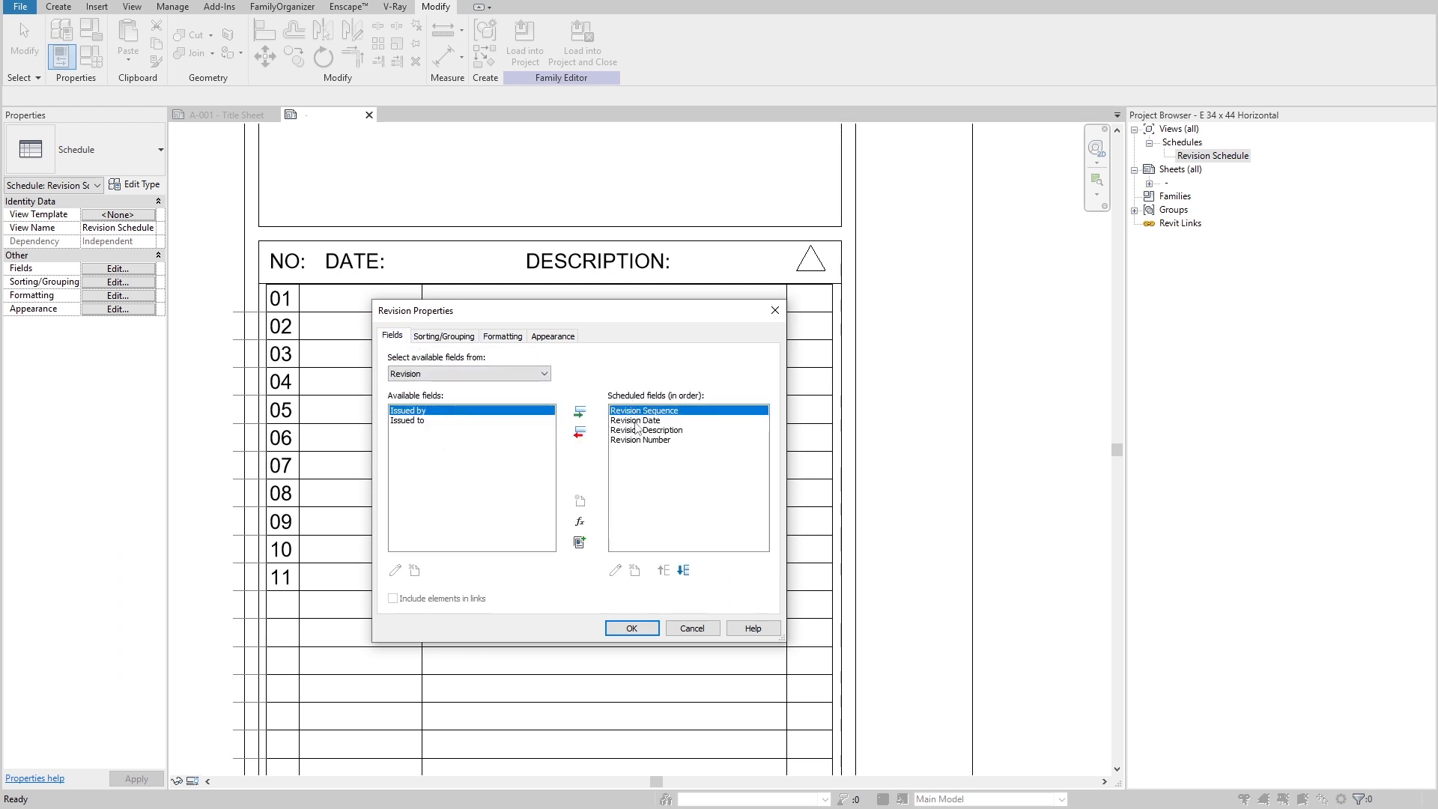
{"action": "left_click", "coordinate": [638, 422]}
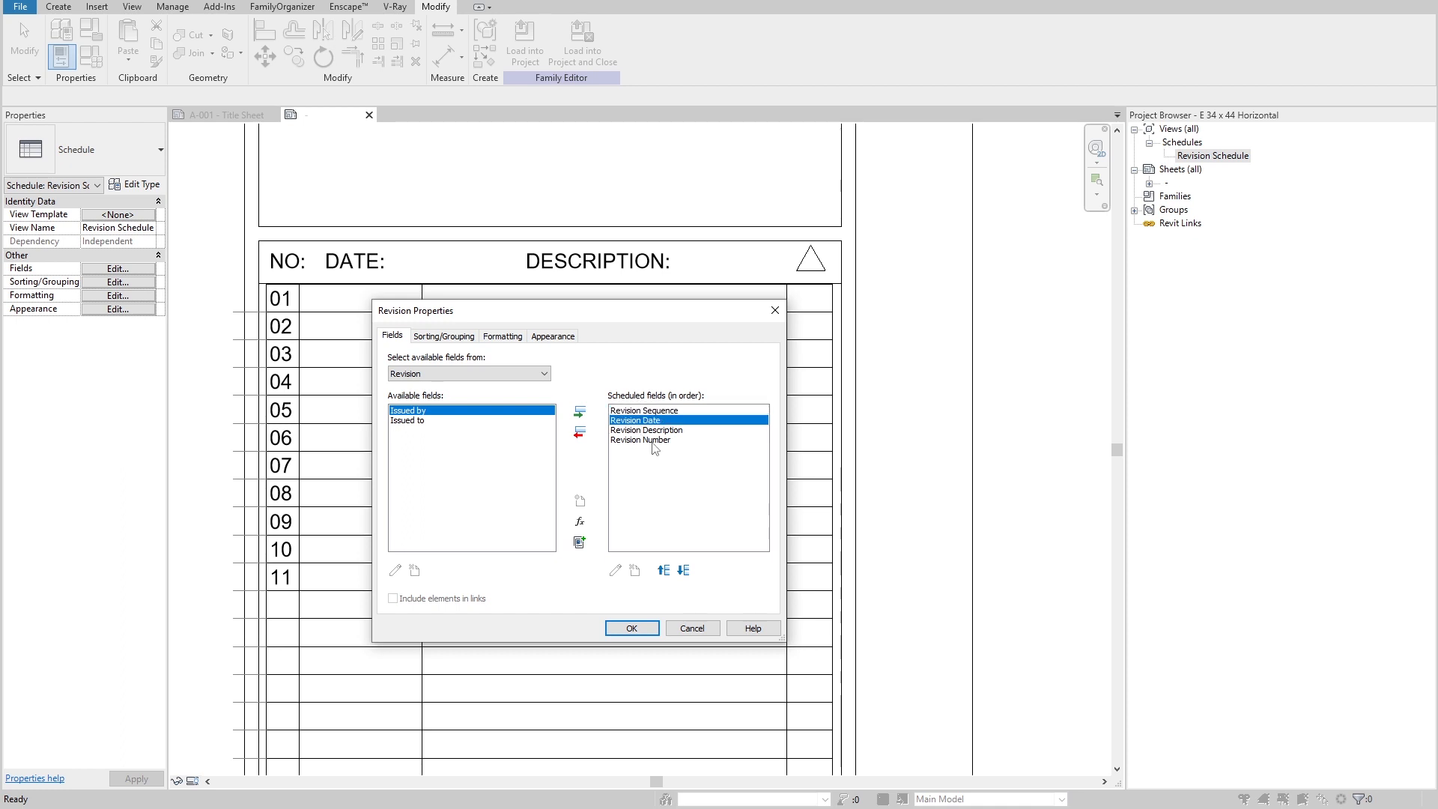
{"action": "left_click", "coordinate": [663, 431]}
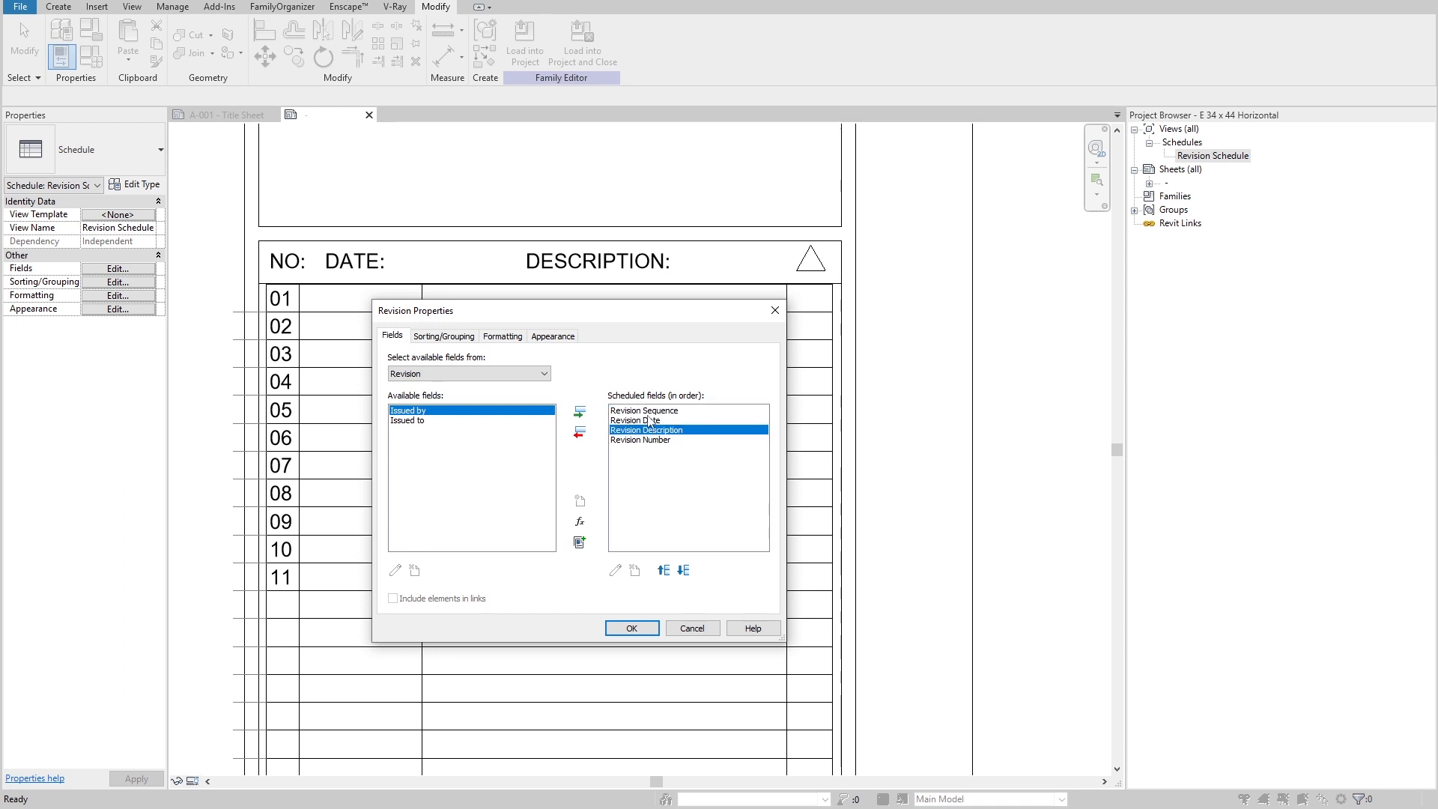
{"action": "left_click", "coordinate": [649, 411], "text": "shift"}
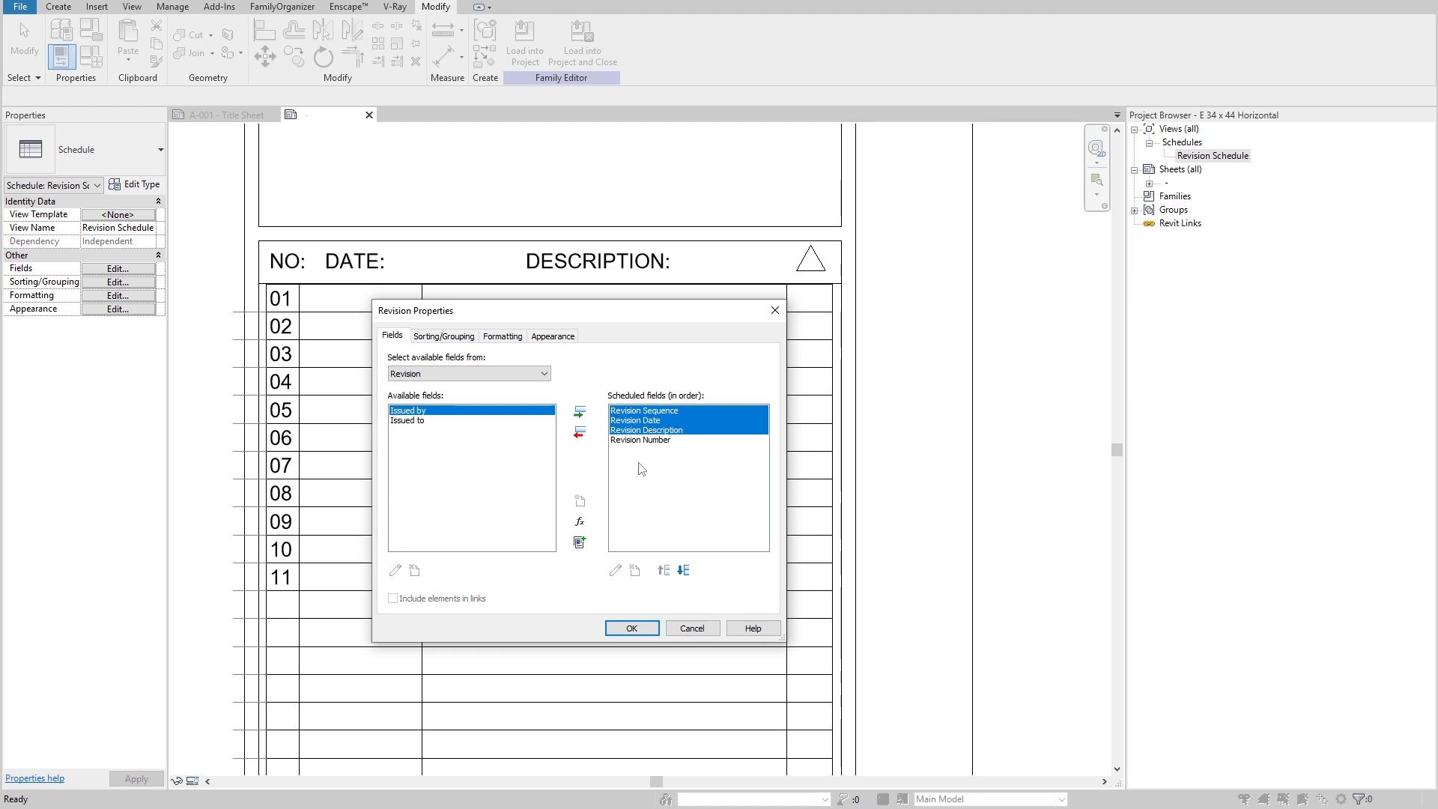
Step: Add a Text-type calculated value named "Calculated - Date" to the revision schedule's fields, leaving its formula empty
{"action": "left_click", "coordinate": [642, 440]}
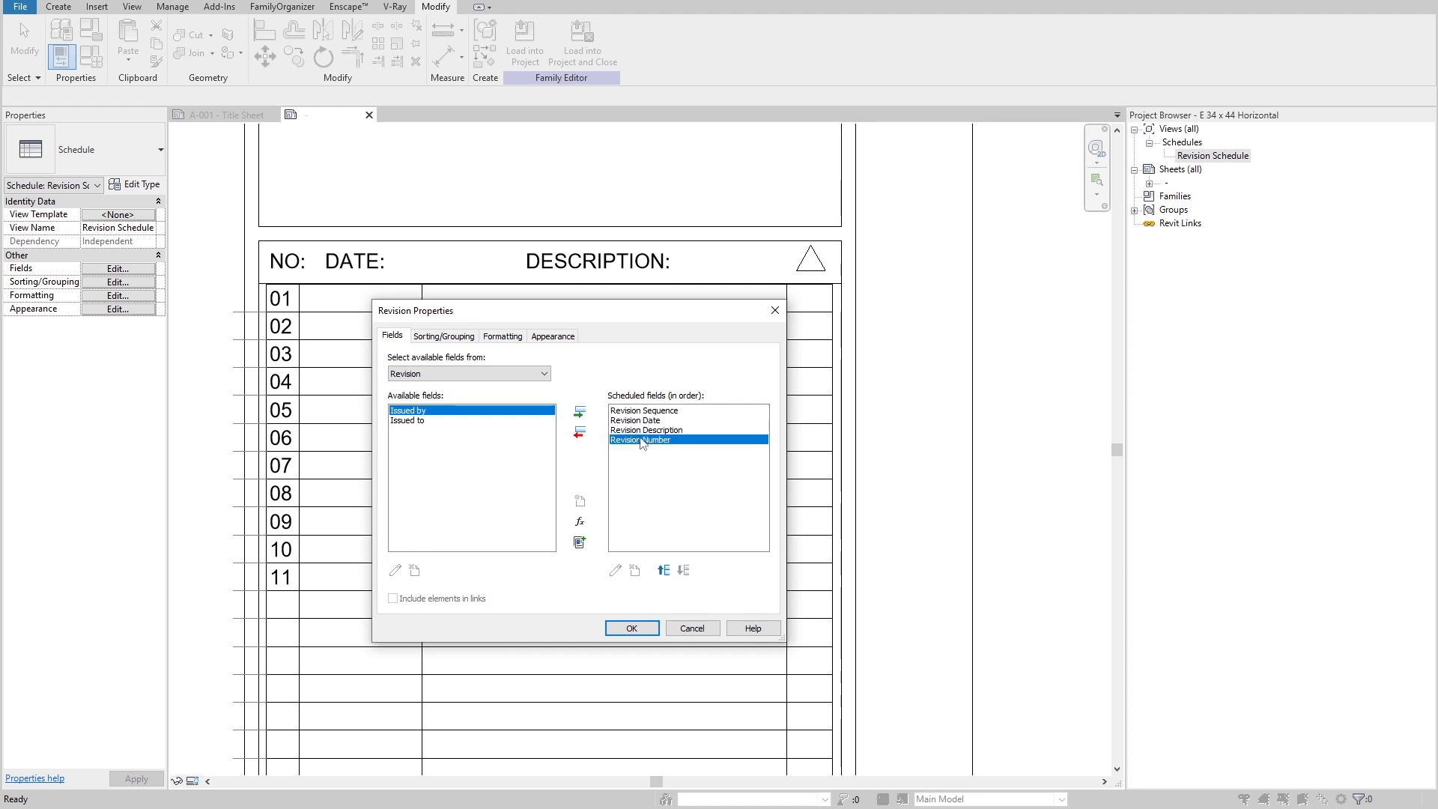
{"action": "left_click", "coordinate": [579, 522]}
{"action": "left_click_drag", "start_coordinate": [605, 396], "coordinate": [551, 270]}
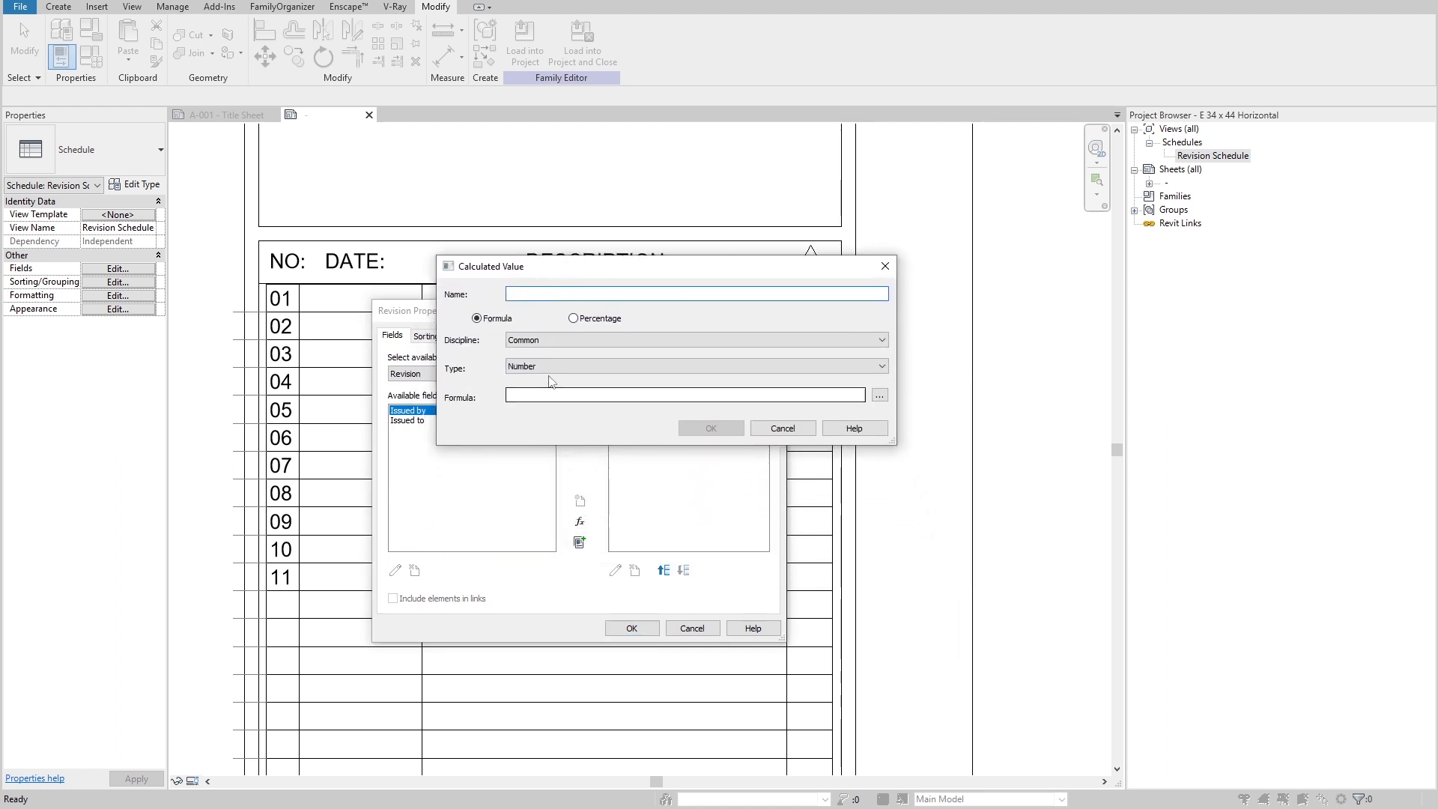
{"action": "left_click", "coordinate": [528, 366]}
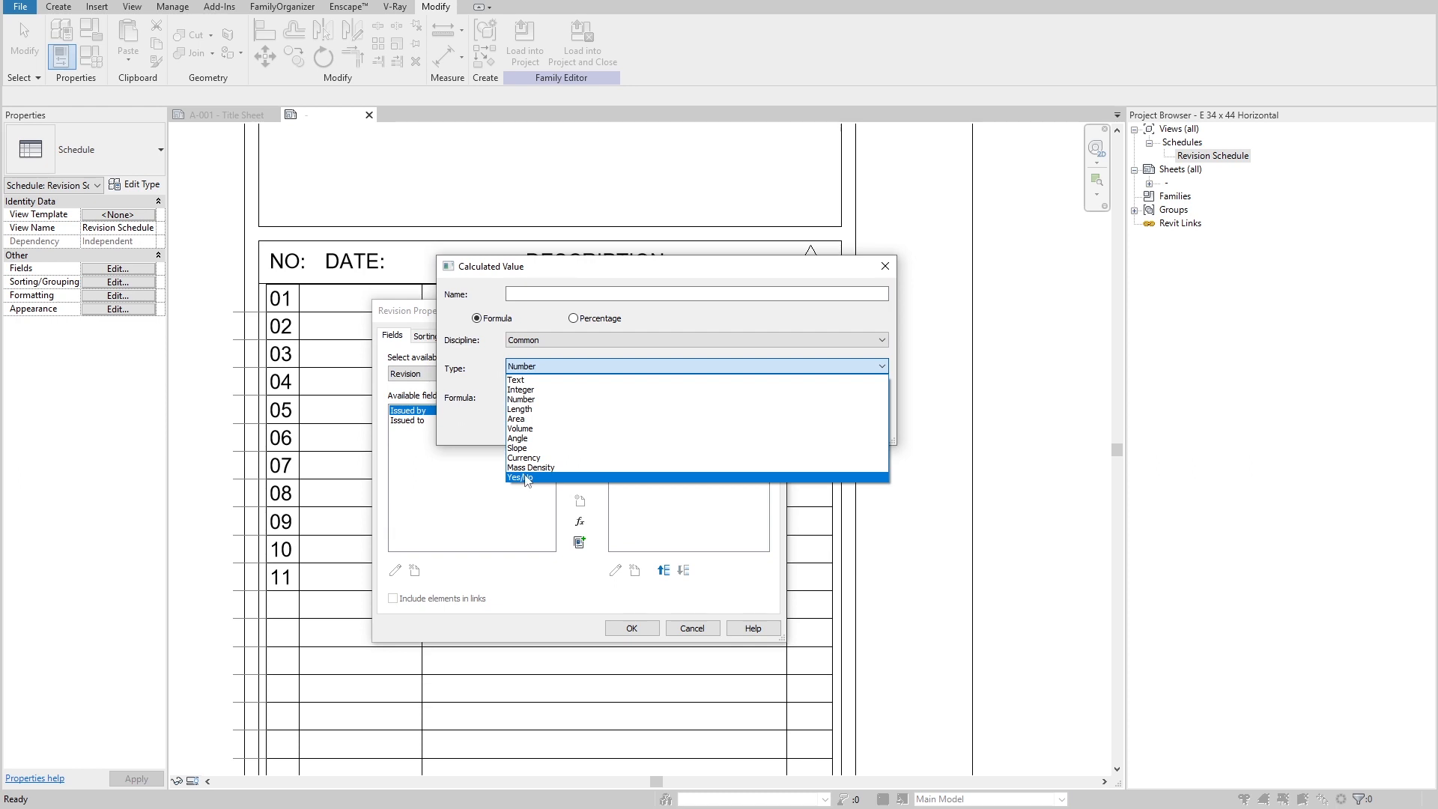
{"action": "left_click", "coordinate": [524, 380]}
{"action": "left_click", "coordinate": [529, 294]}
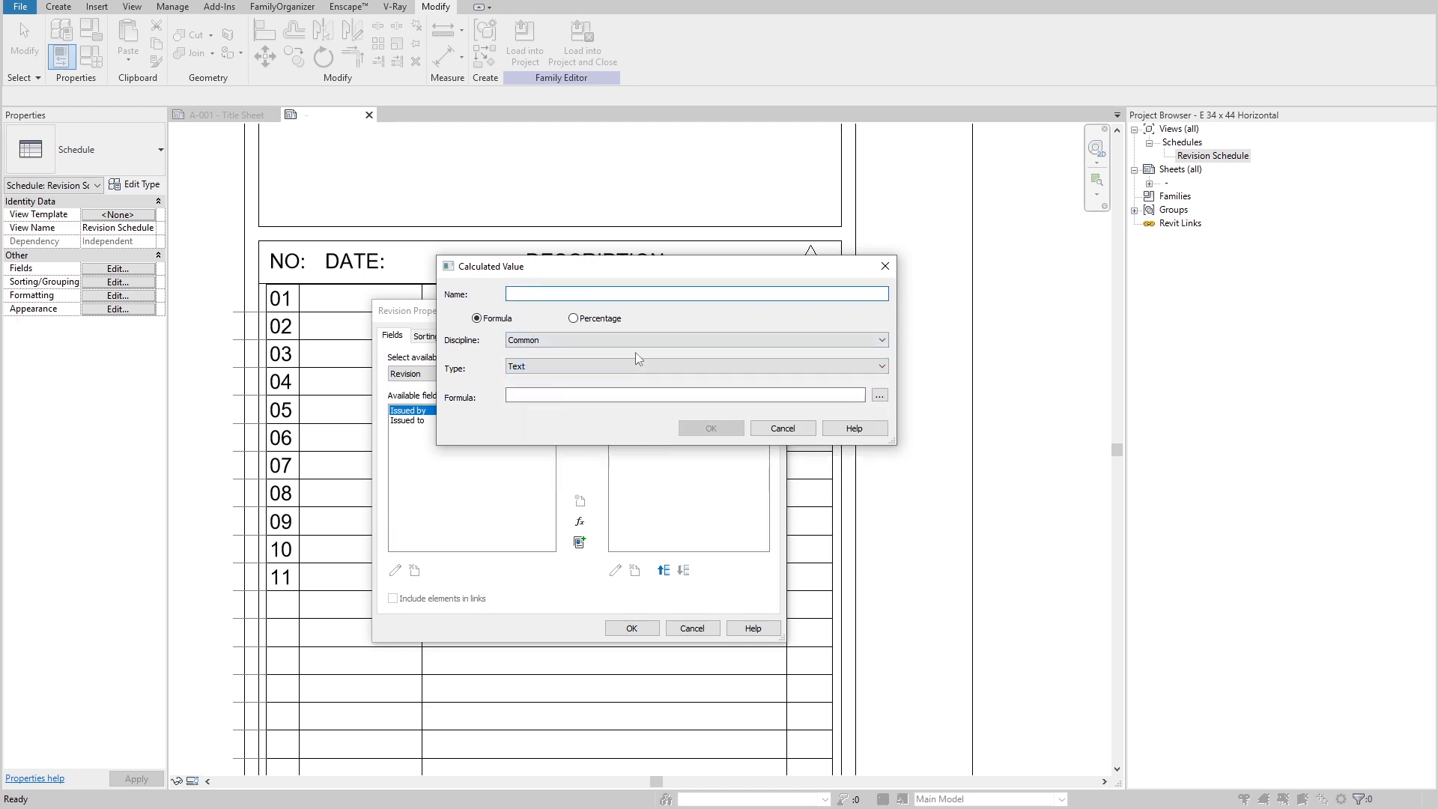
{"action": "type", "text": "Calculated - Date"}
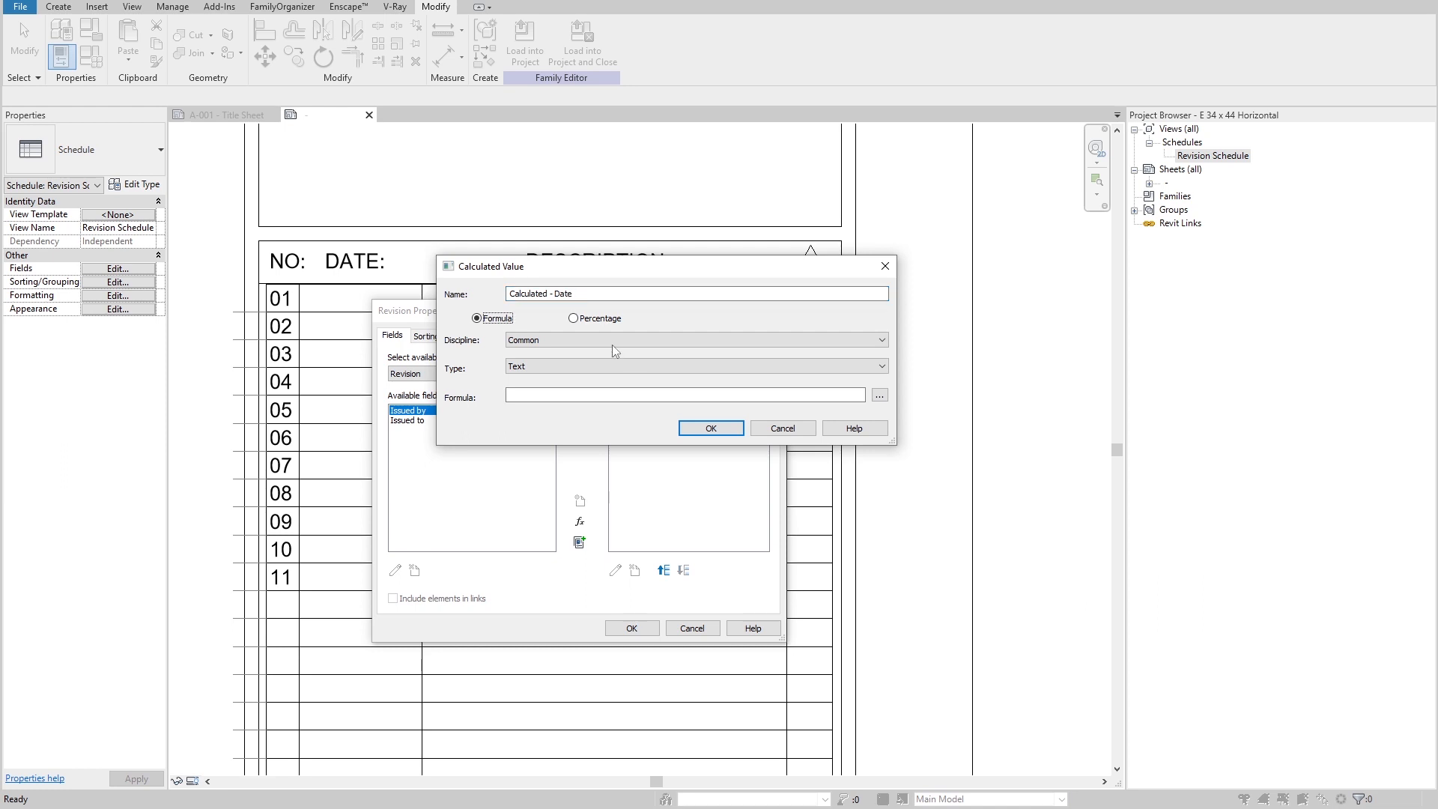
{"action": "left_click", "coordinate": [711, 429]}
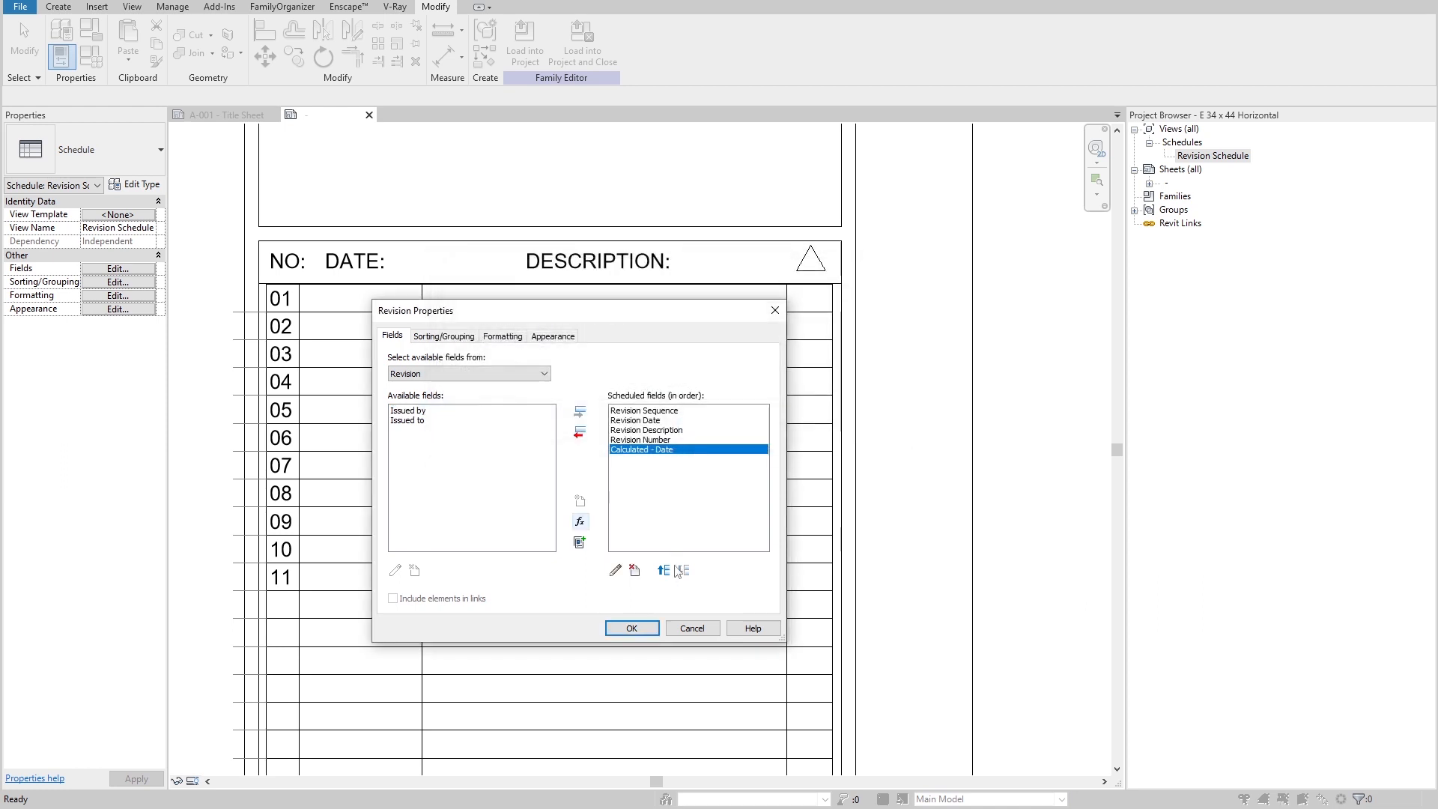
Step: Add a second calculated value named "Calculated - Description" with type Text
{"action": "left_click", "coordinate": [580, 523]}
{"action": "type", "text": "Calculated - Description"}
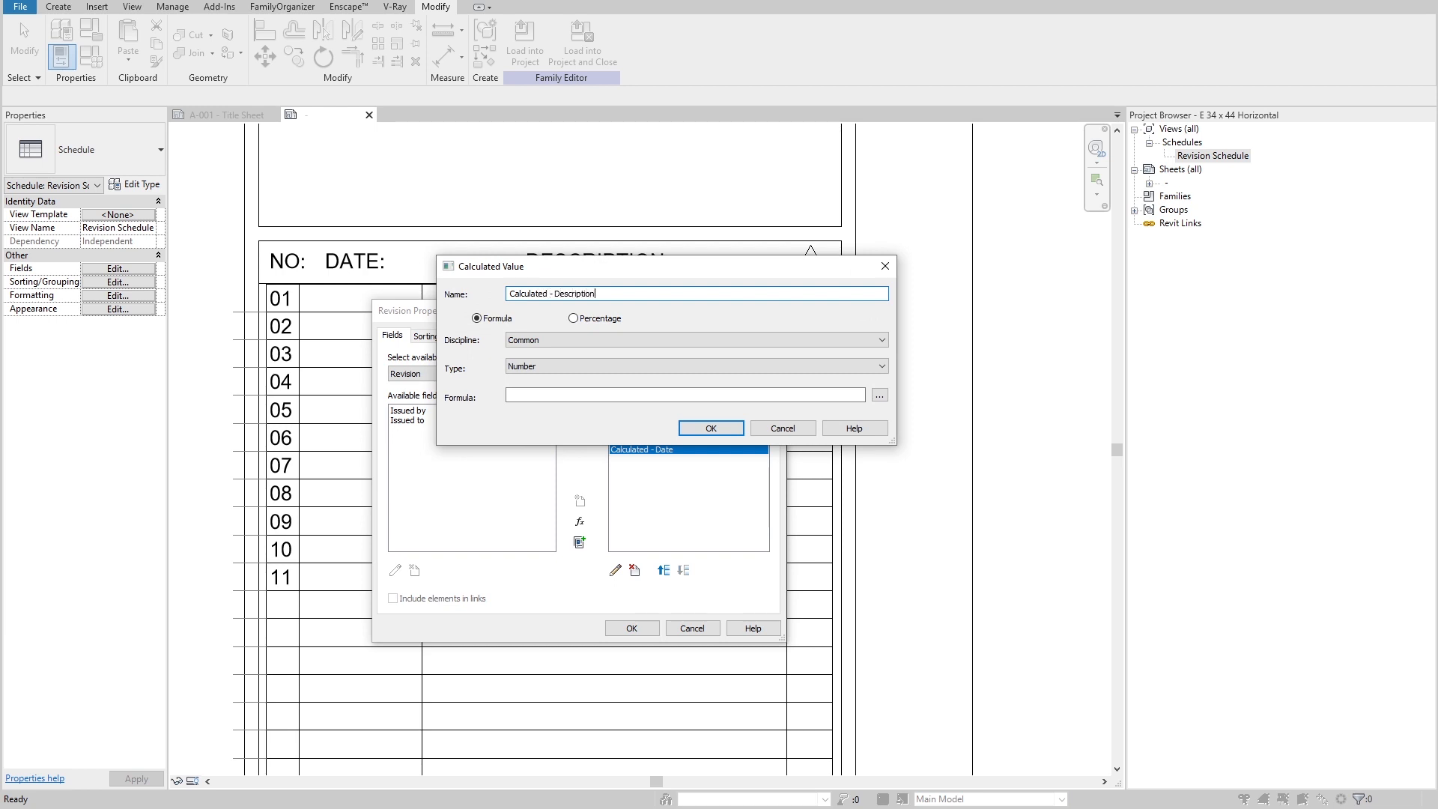
{"action": "left_click", "coordinate": [689, 367]}
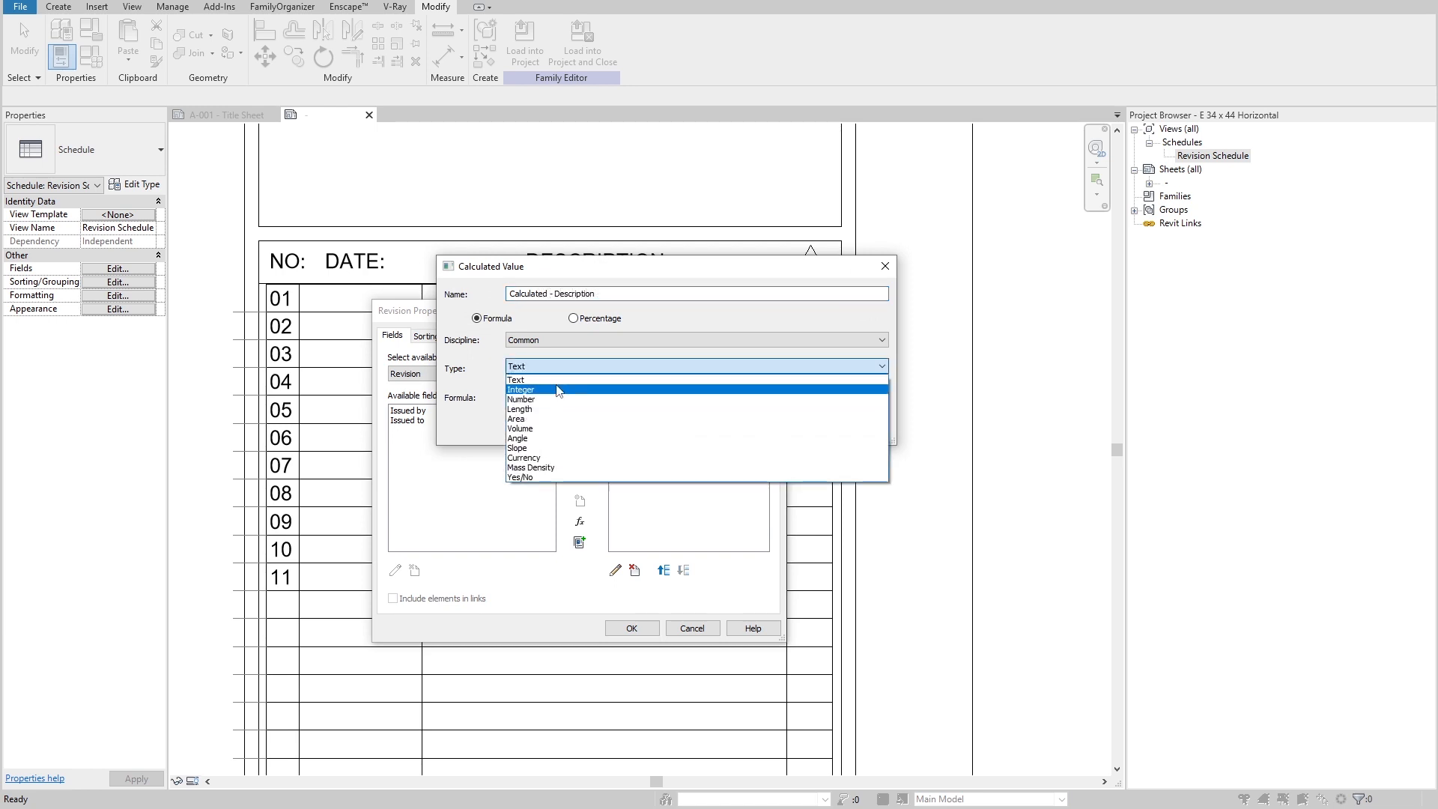
{"action": "left_click", "coordinate": [693, 377]}
{"action": "left_click", "coordinate": [695, 431]}
{"action": "left_click", "coordinate": [642, 450]}
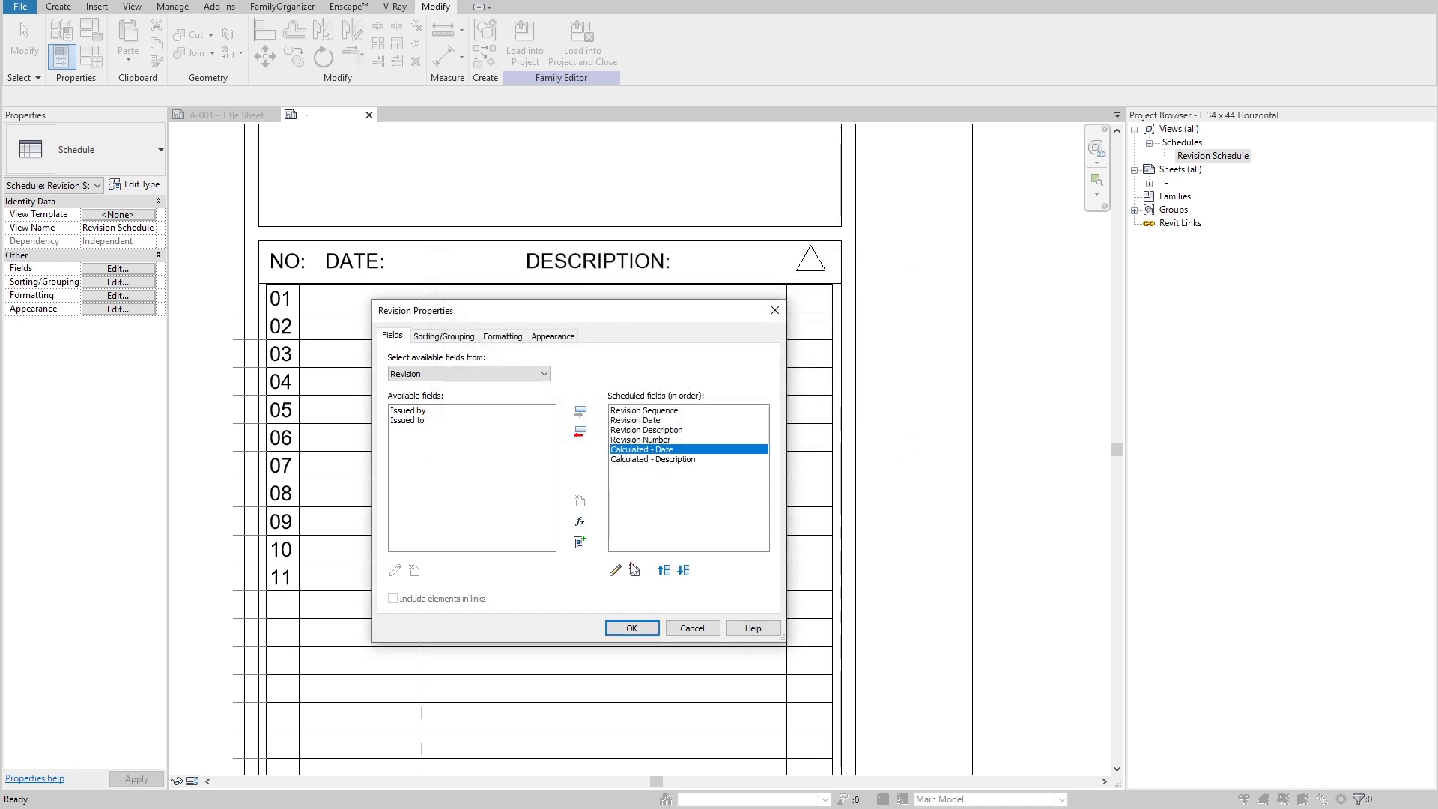
{"action": "left_click", "coordinate": [615, 570]}
{"action": "left_click", "coordinate": [782, 428]}
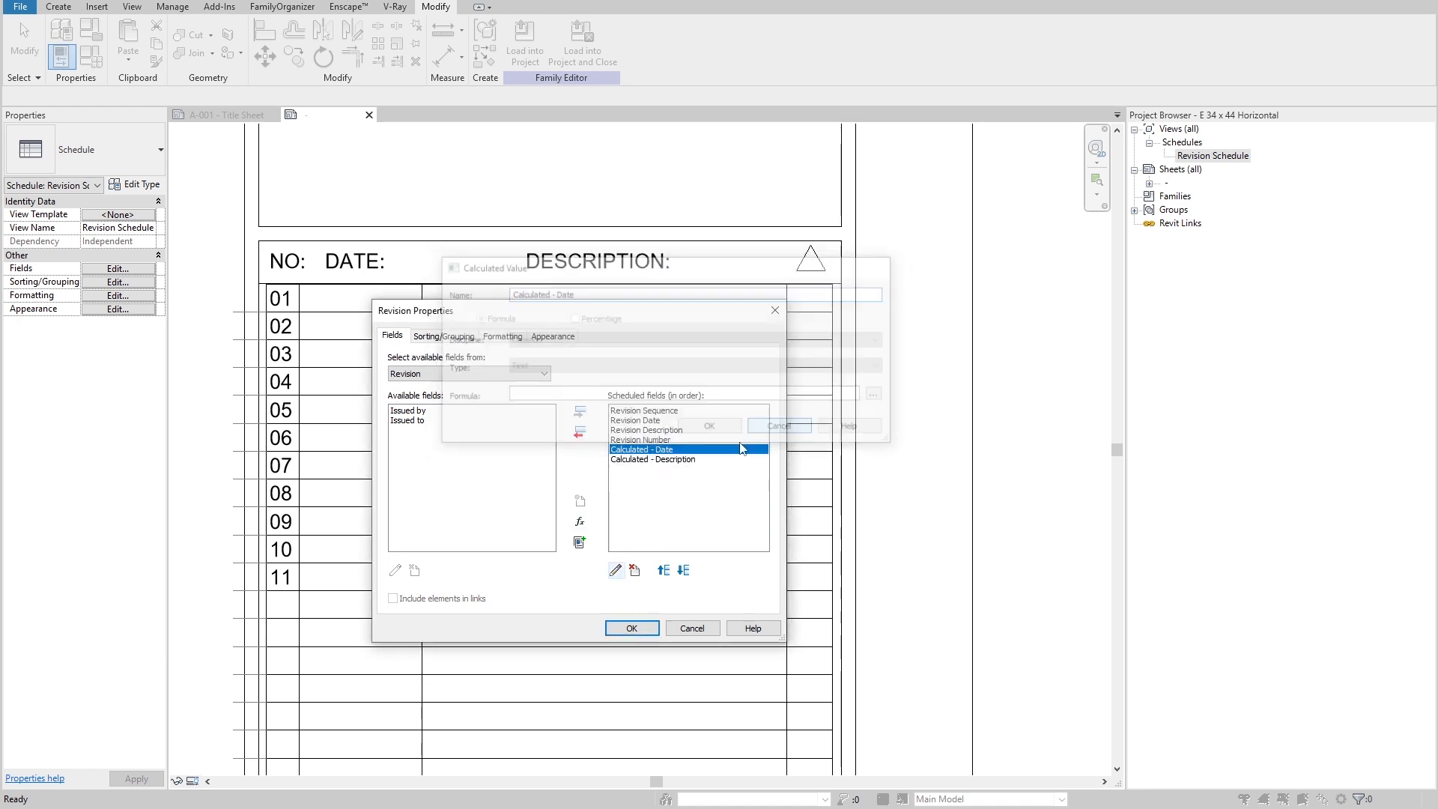
Step: Add a third calculated value named "Calculated - Revision Sequence" with type Text
{"action": "left_click", "coordinate": [579, 522]}
{"action": "type", "text": "Calculated"}
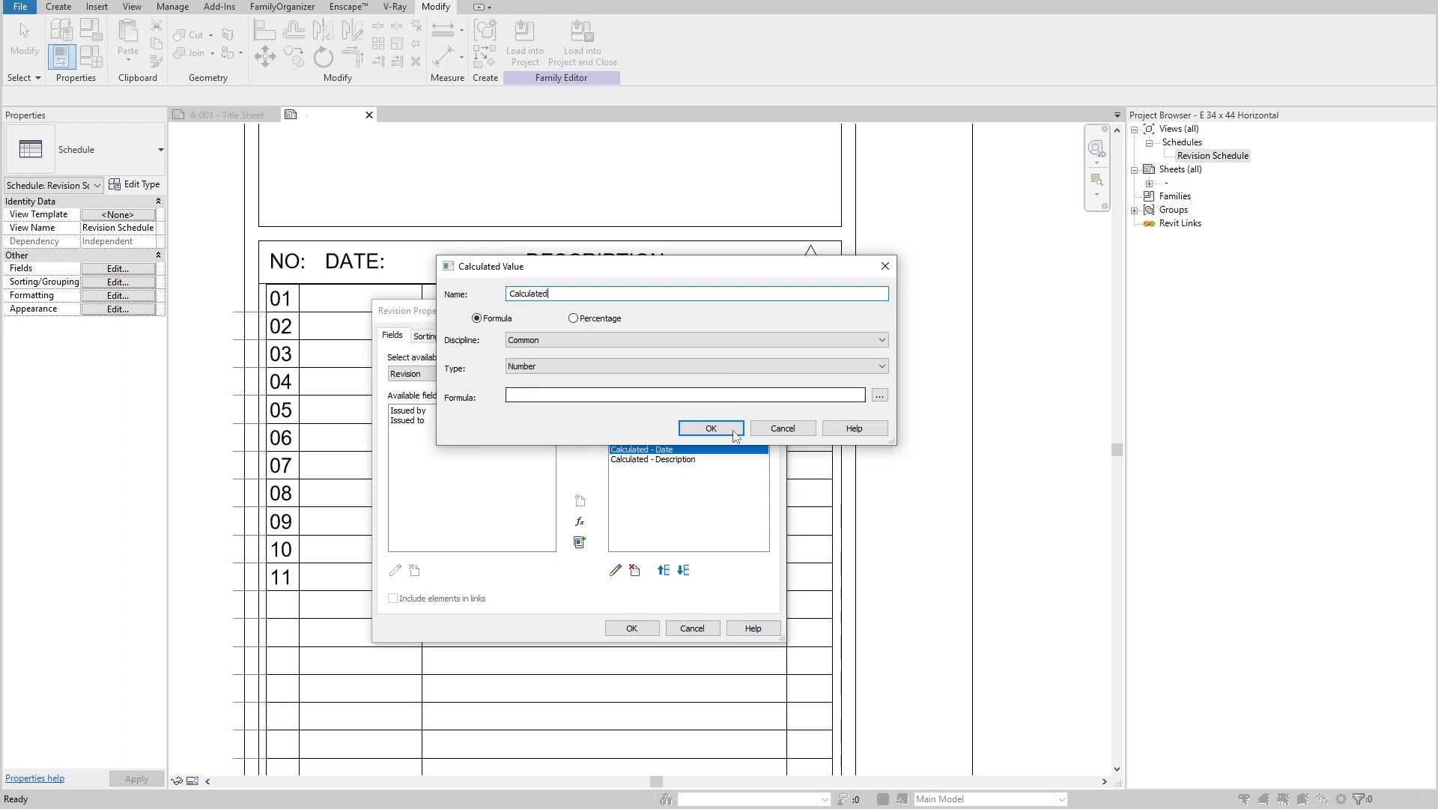
{"action": "left_click", "coordinate": [600, 366]}
{"action": "left_click", "coordinate": [574, 383]}
{"action": "left_click", "coordinate": [574, 293]}
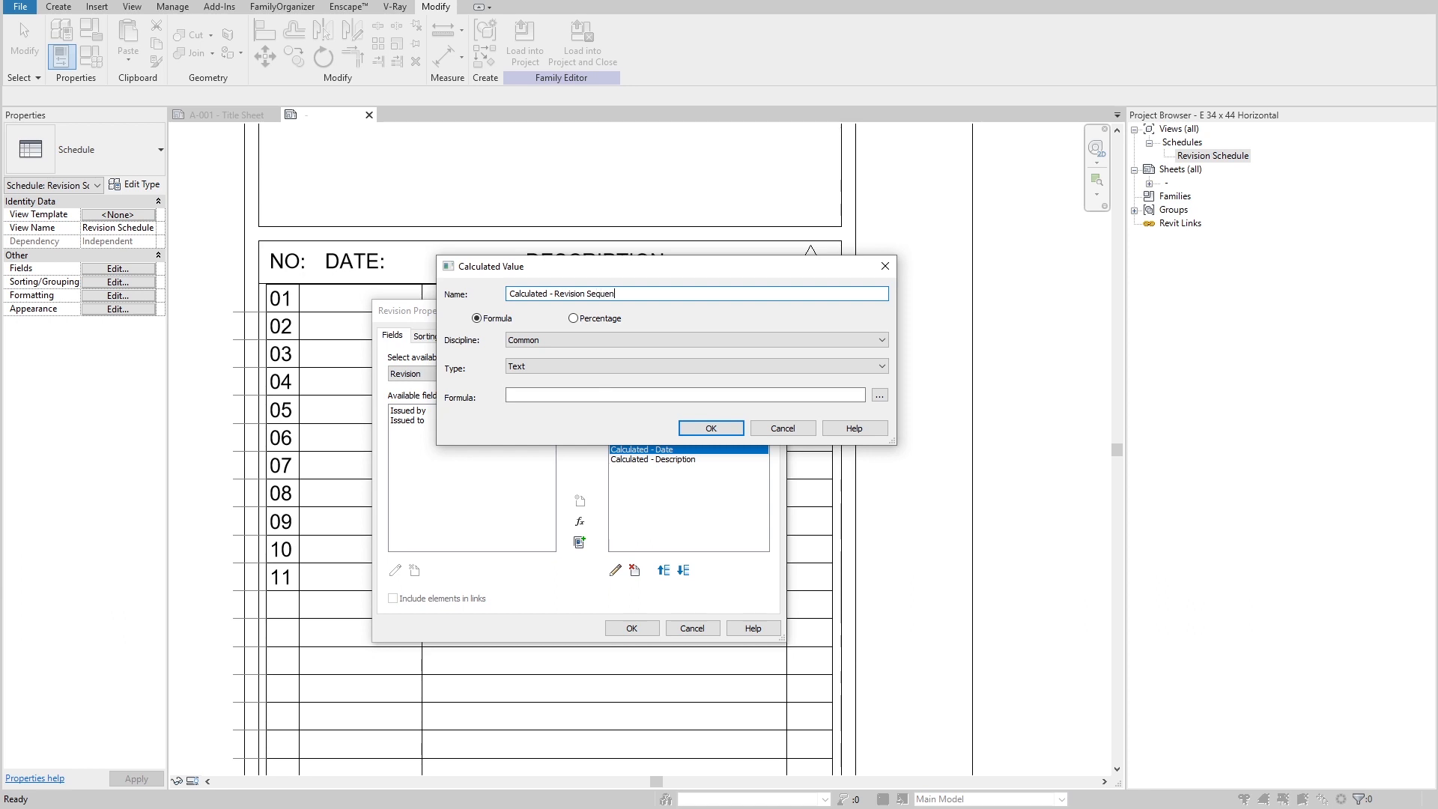
{"action": "type", "text": "- Revision Sequence"}
{"action": "left_click", "coordinate": [709, 428]}
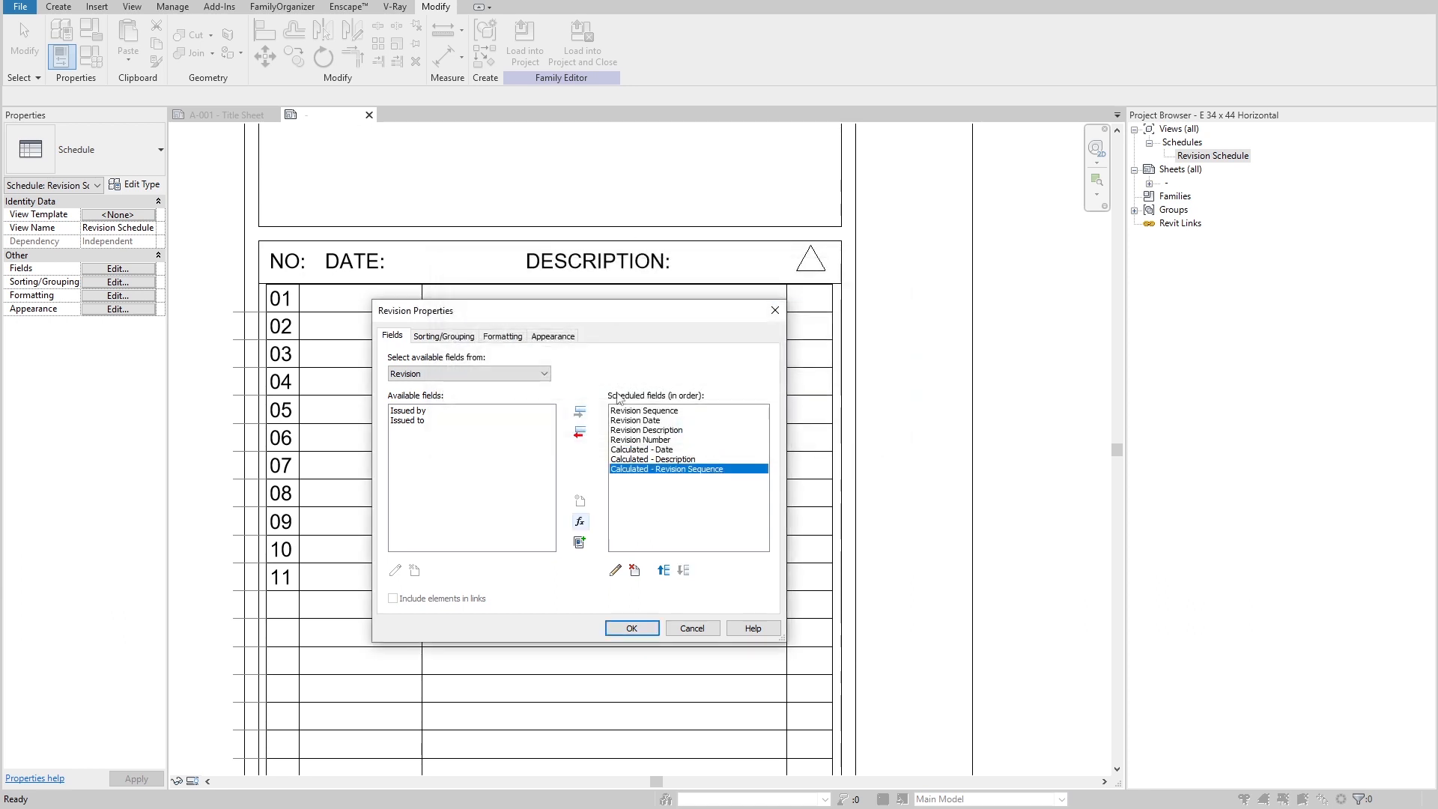
Step: Reorder the scheduled fields so the three calculated fields come before Revision Number
{"action": "left_click", "coordinate": [652, 459], "text": "ctrl"}
{"action": "left_click", "coordinate": [652, 450], "text": "ctrl"}
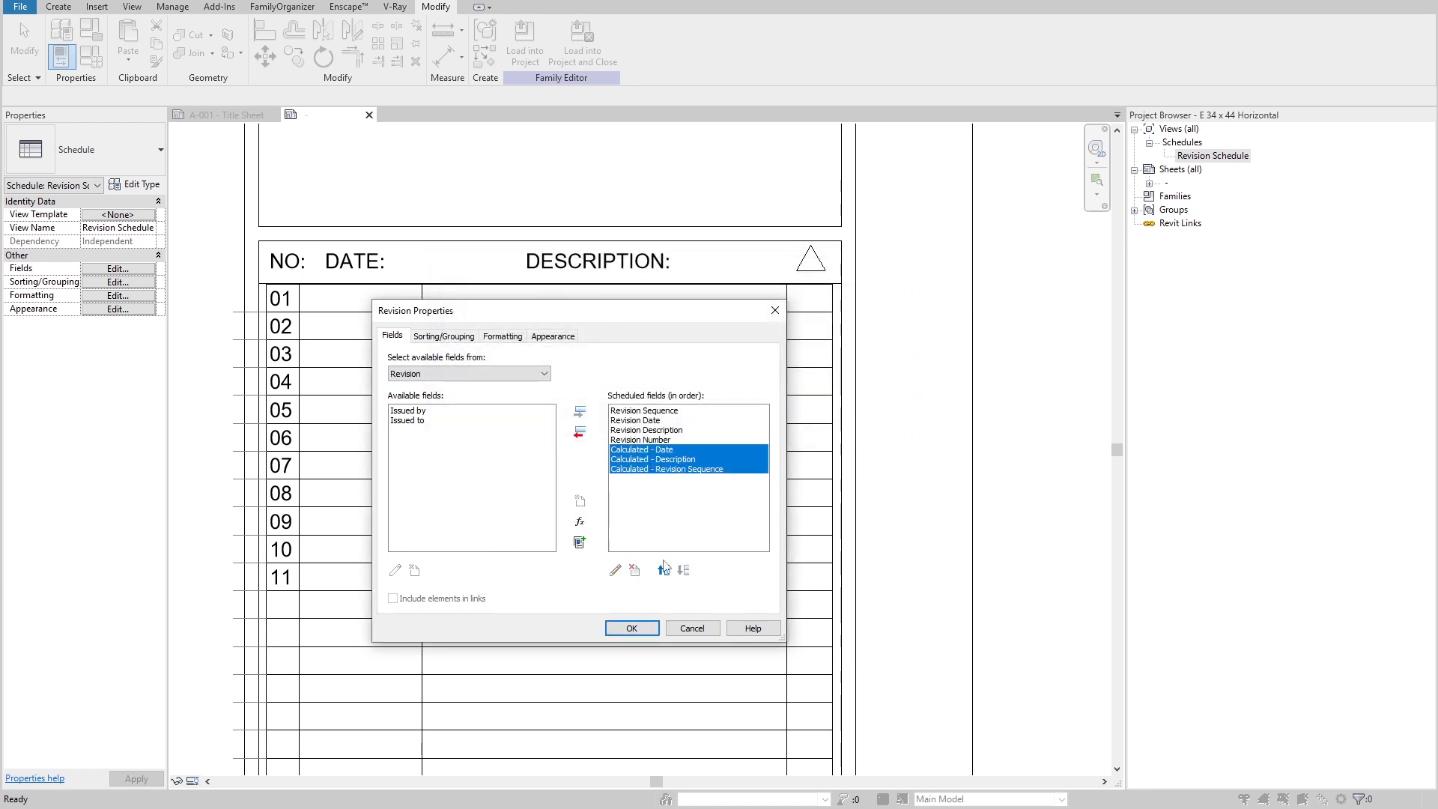
{"action": "left_click", "coordinate": [663, 570]}
{"action": "left_click", "coordinate": [654, 450]}
{"action": "left_click", "coordinate": [652, 469]}
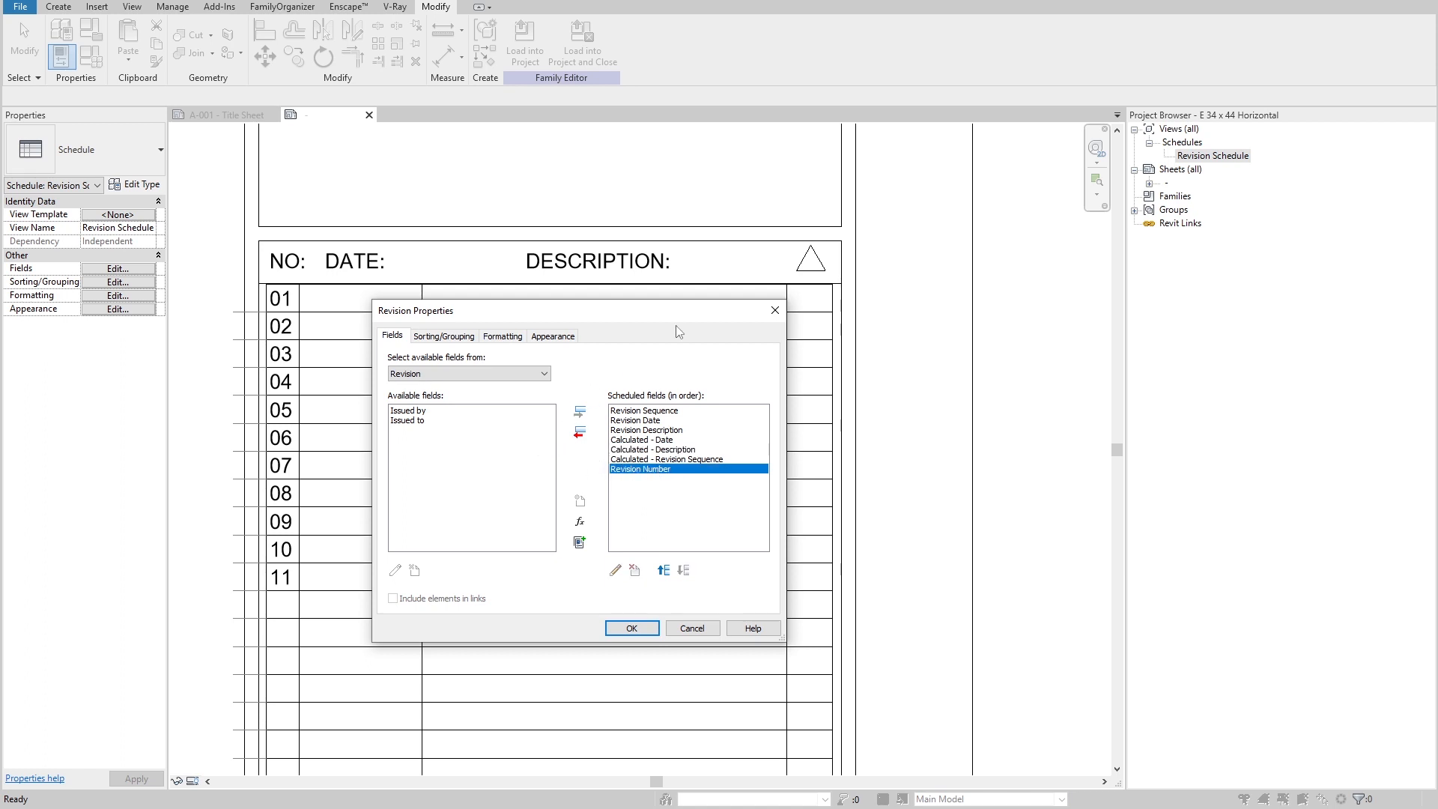
Step: Review the formatting of the new calculated fields and the schedule's sorting settings, and return to the field list
{"action": "left_click_drag", "start_coordinate": [651, 313], "coordinate": [539, 275]}
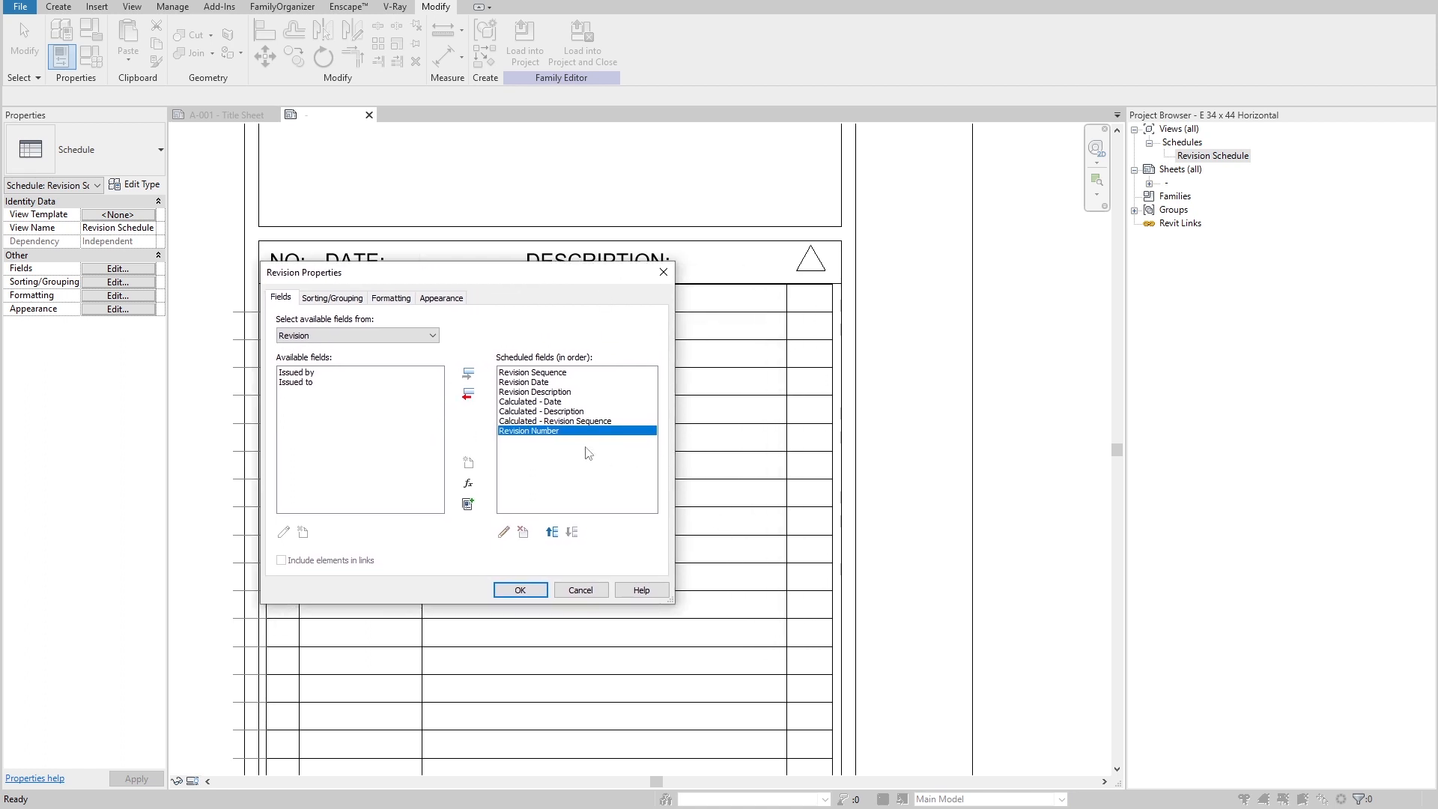
{"action": "left_click", "coordinate": [393, 298]}
{"action": "left_click", "coordinate": [316, 391]}
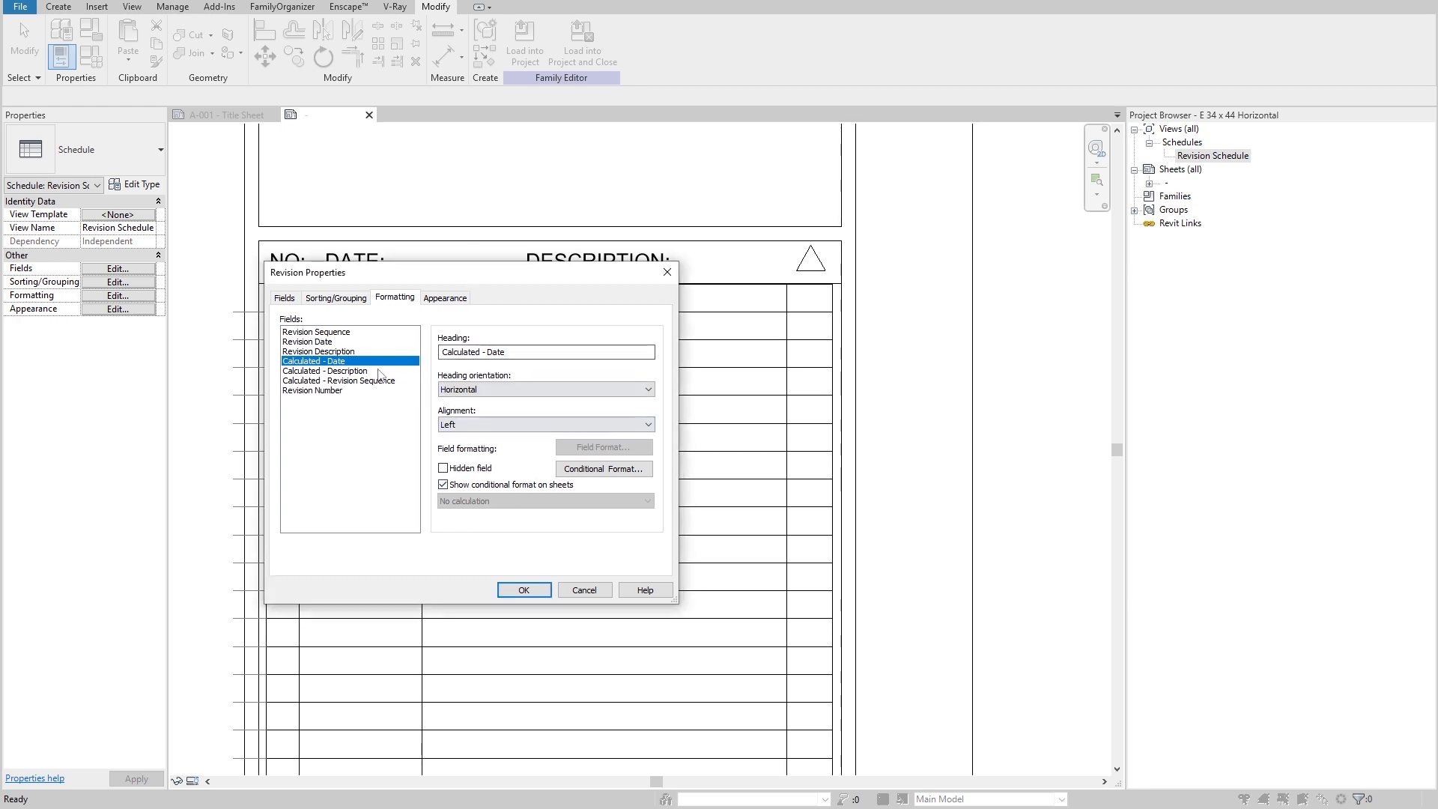
{"action": "left_click", "coordinate": [325, 298]}
{"action": "left_click", "coordinate": [287, 299]}
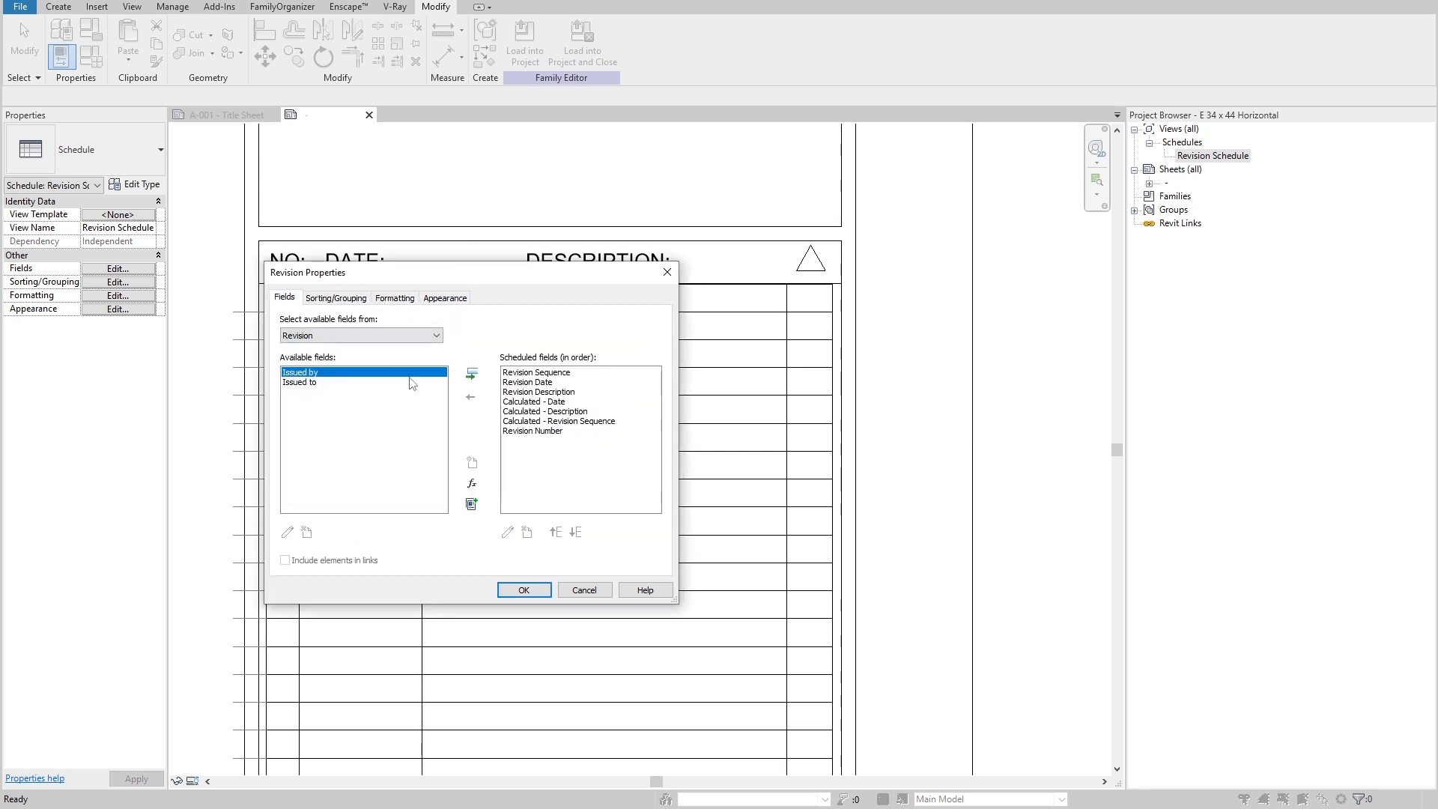
Step: Begin the Calculated - Date formula with if(or(Revision Sequence = 1, Revision Sequence = 3, Revision Sequence = 4)
{"action": "left_click", "coordinate": [516, 405]}
{"action": "left_click", "coordinate": [507, 532]}
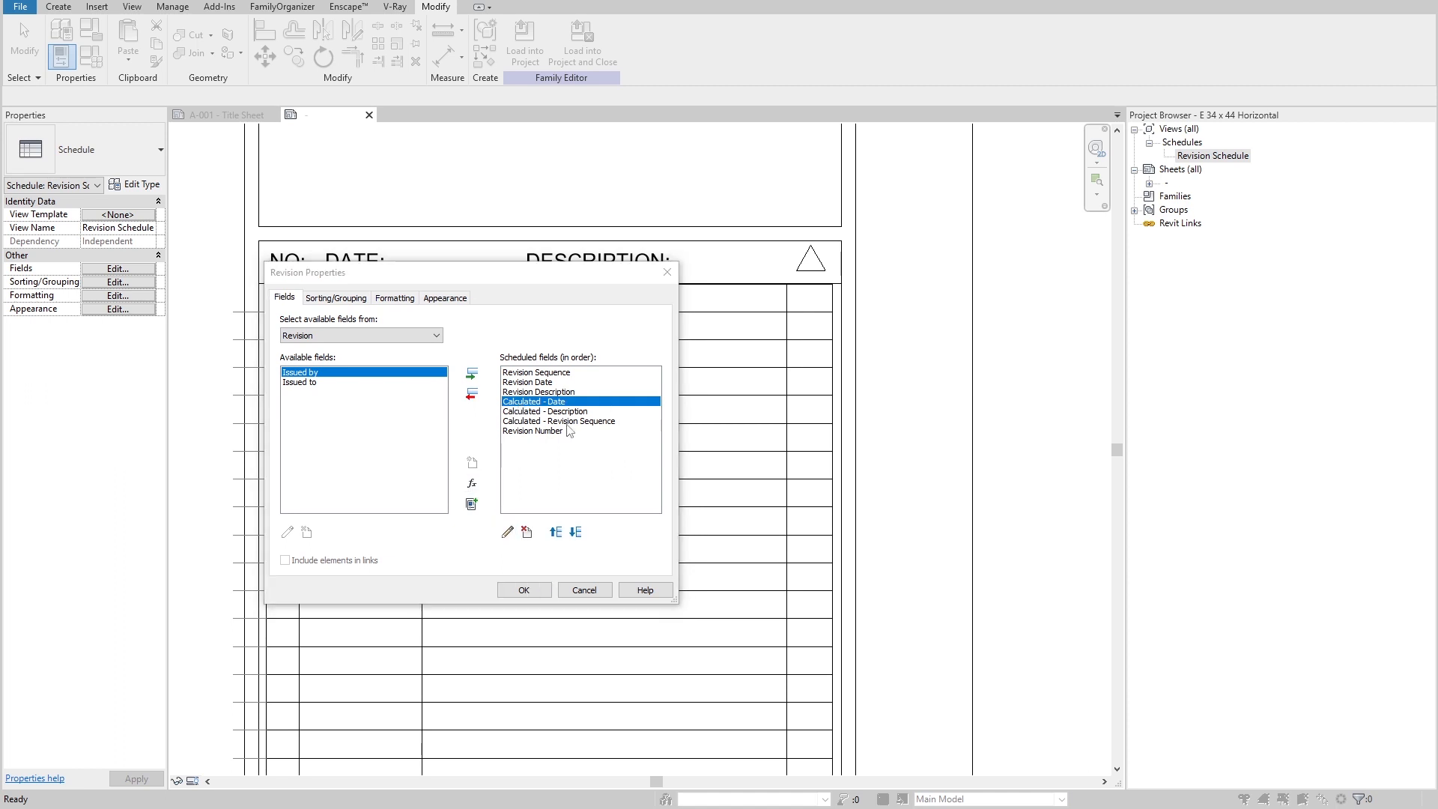
{"action": "left_click_drag", "start_coordinate": [333, 206], "coordinate": [781, 285]}
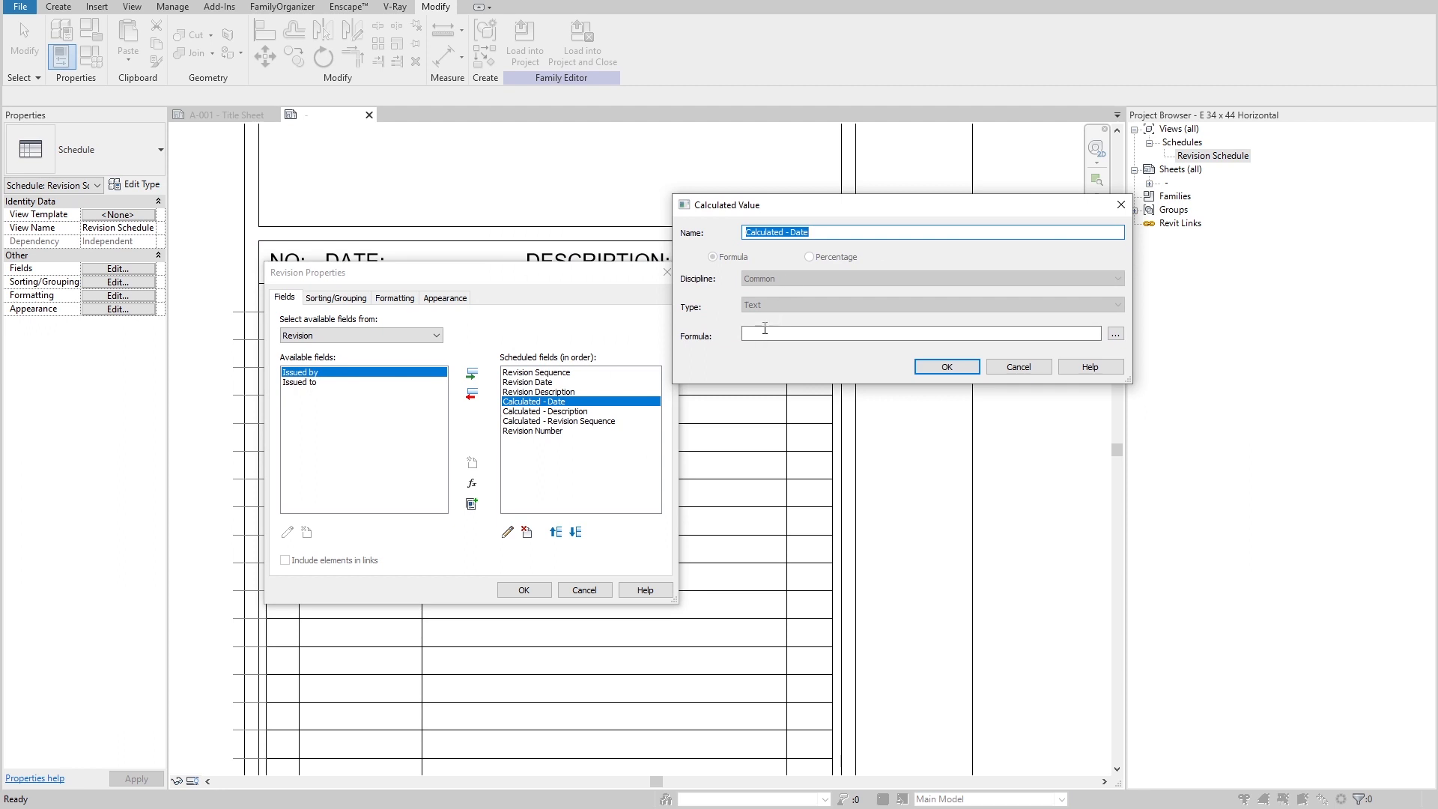
{"action": "left_click", "coordinate": [845, 334]}
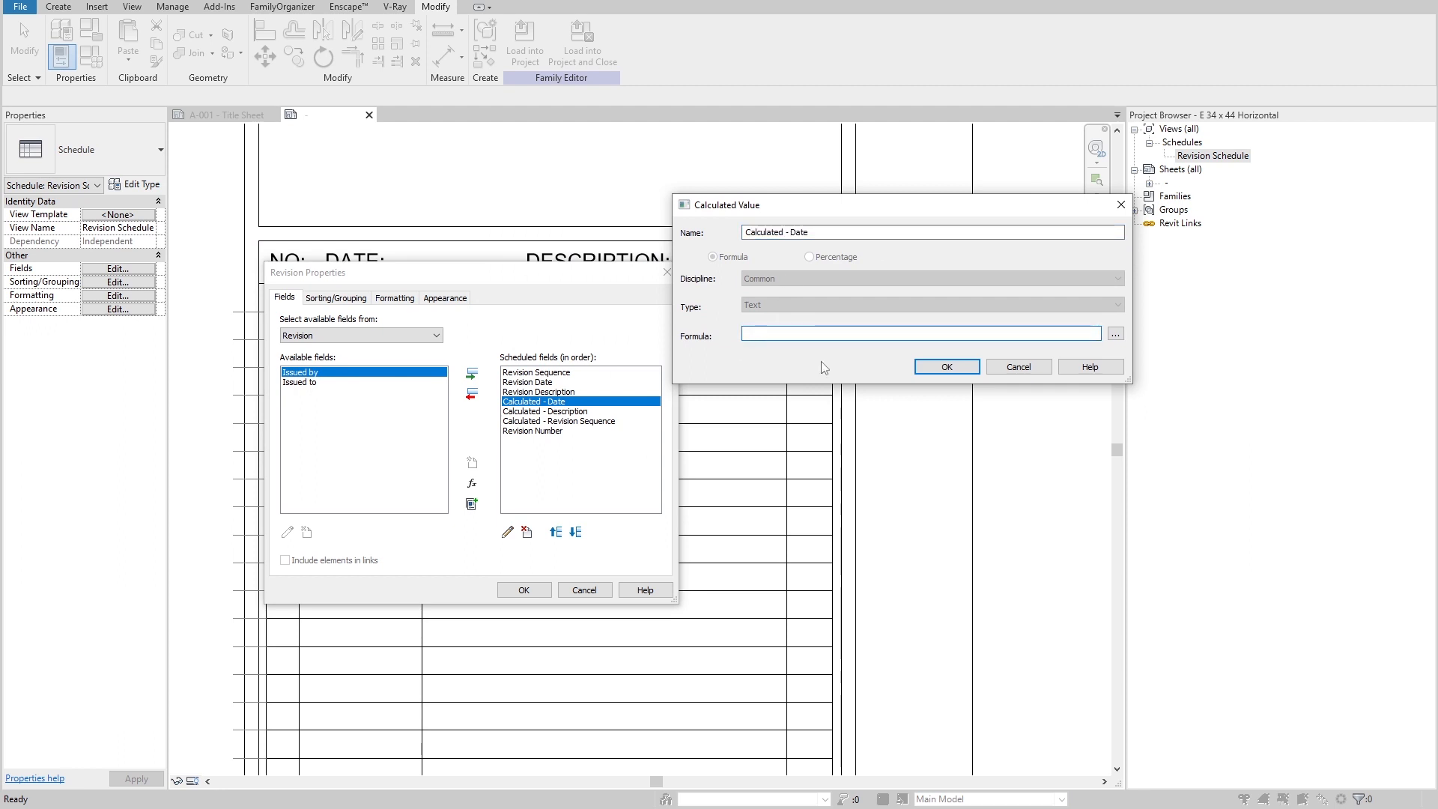
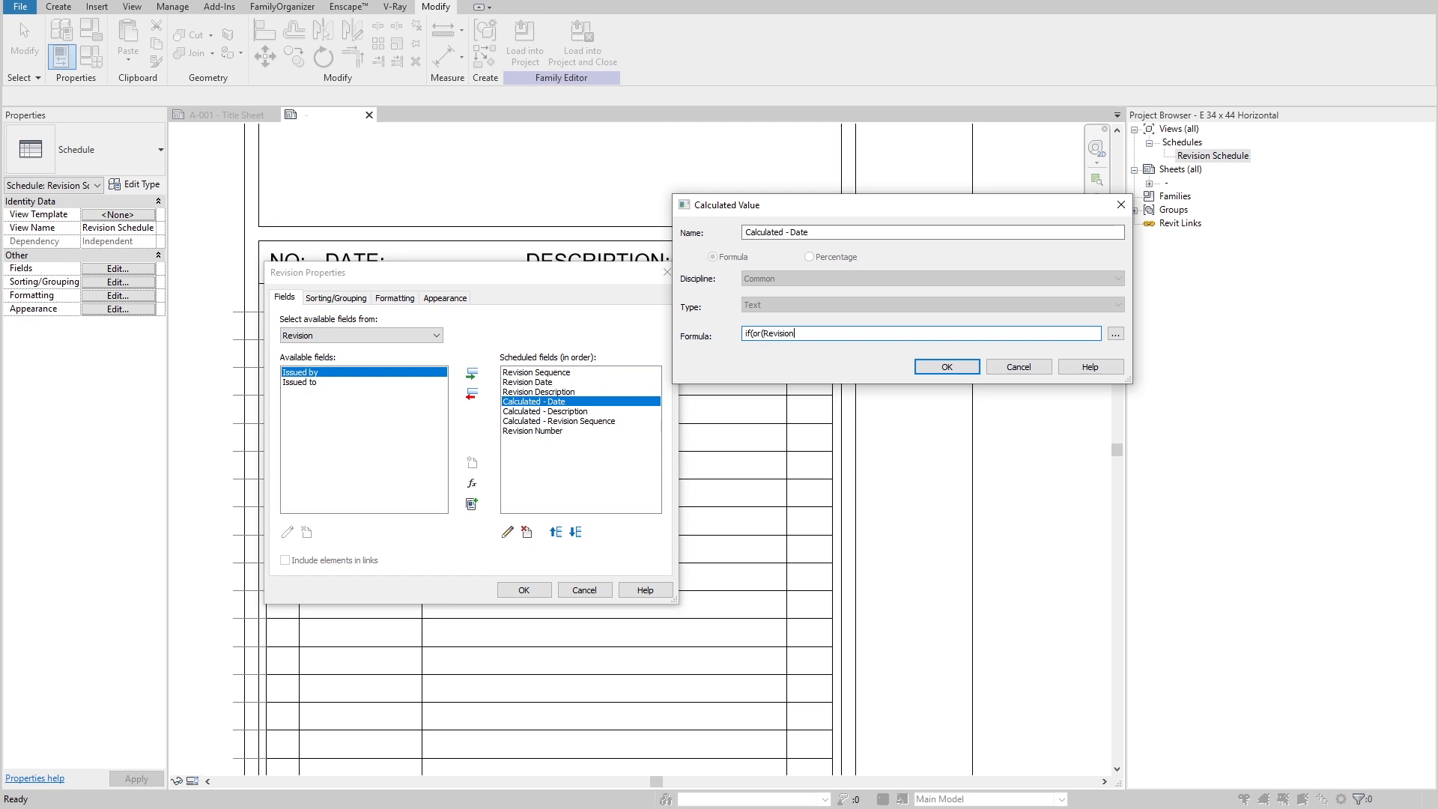
{"action": "type", "text": "equence = 1, Revision S"}
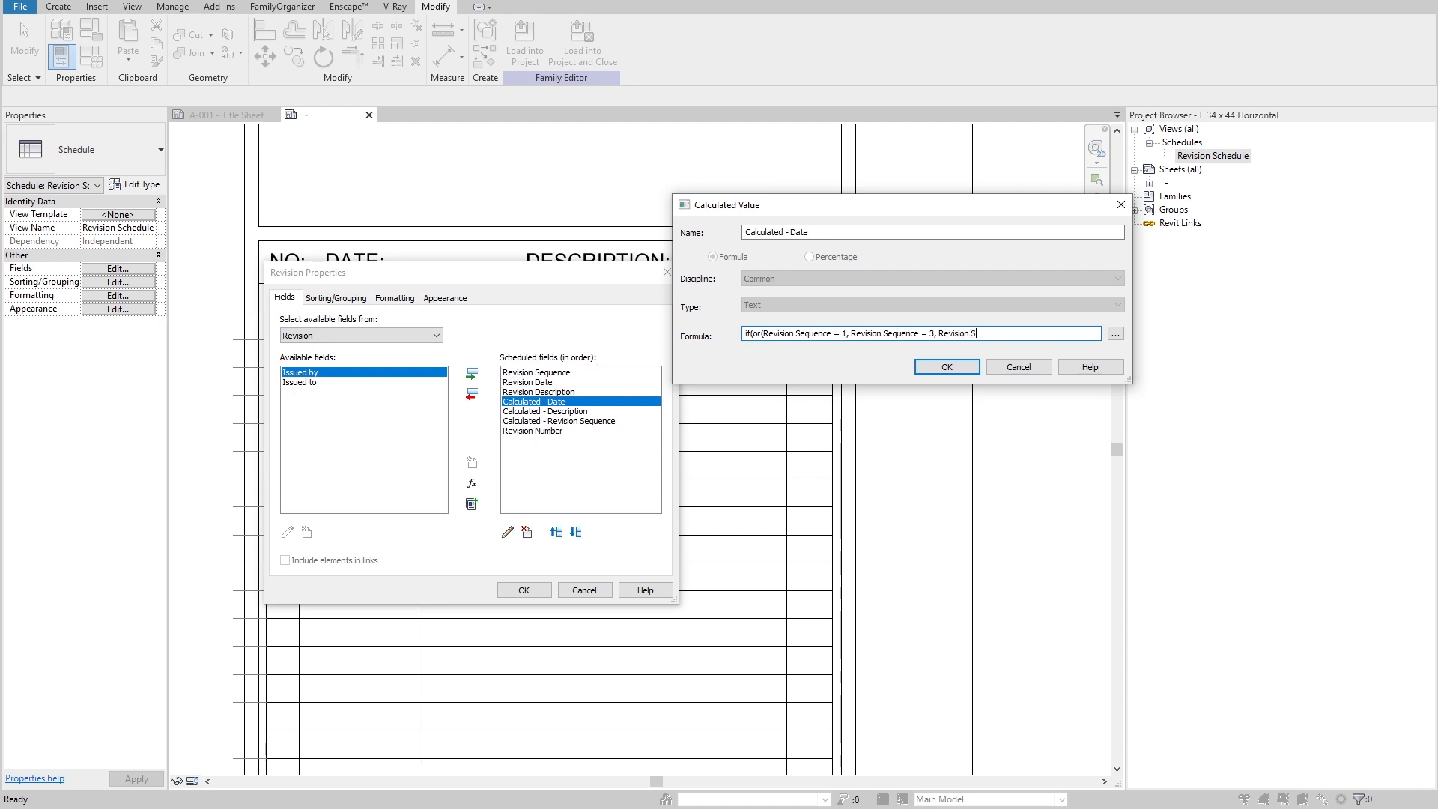
{"action": "type", "text": "equence = 4"}
{"action": "left_click_drag", "start_coordinate": [1025, 333], "coordinate": [768, 333]}
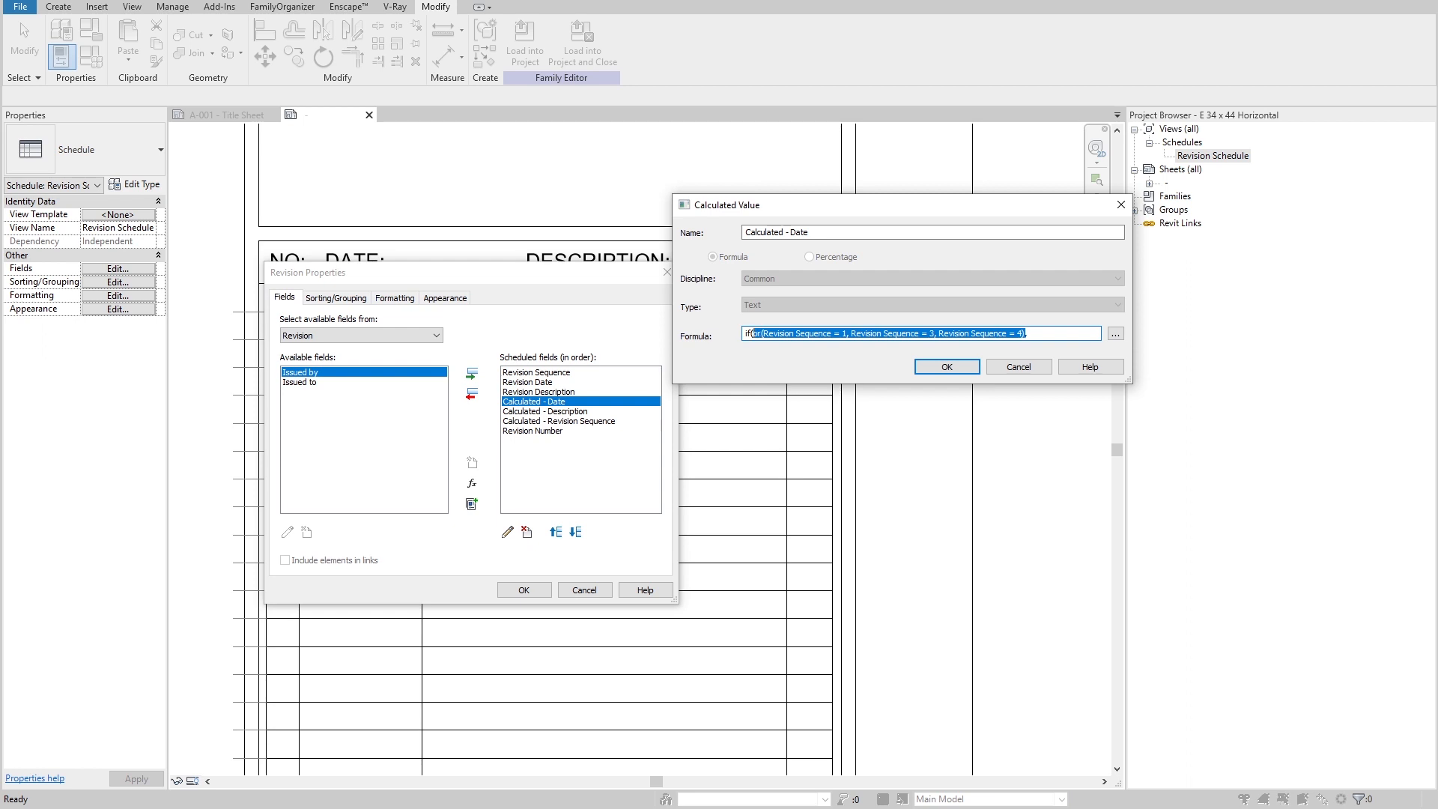
{"action": "left_click", "coordinate": [754, 334]}
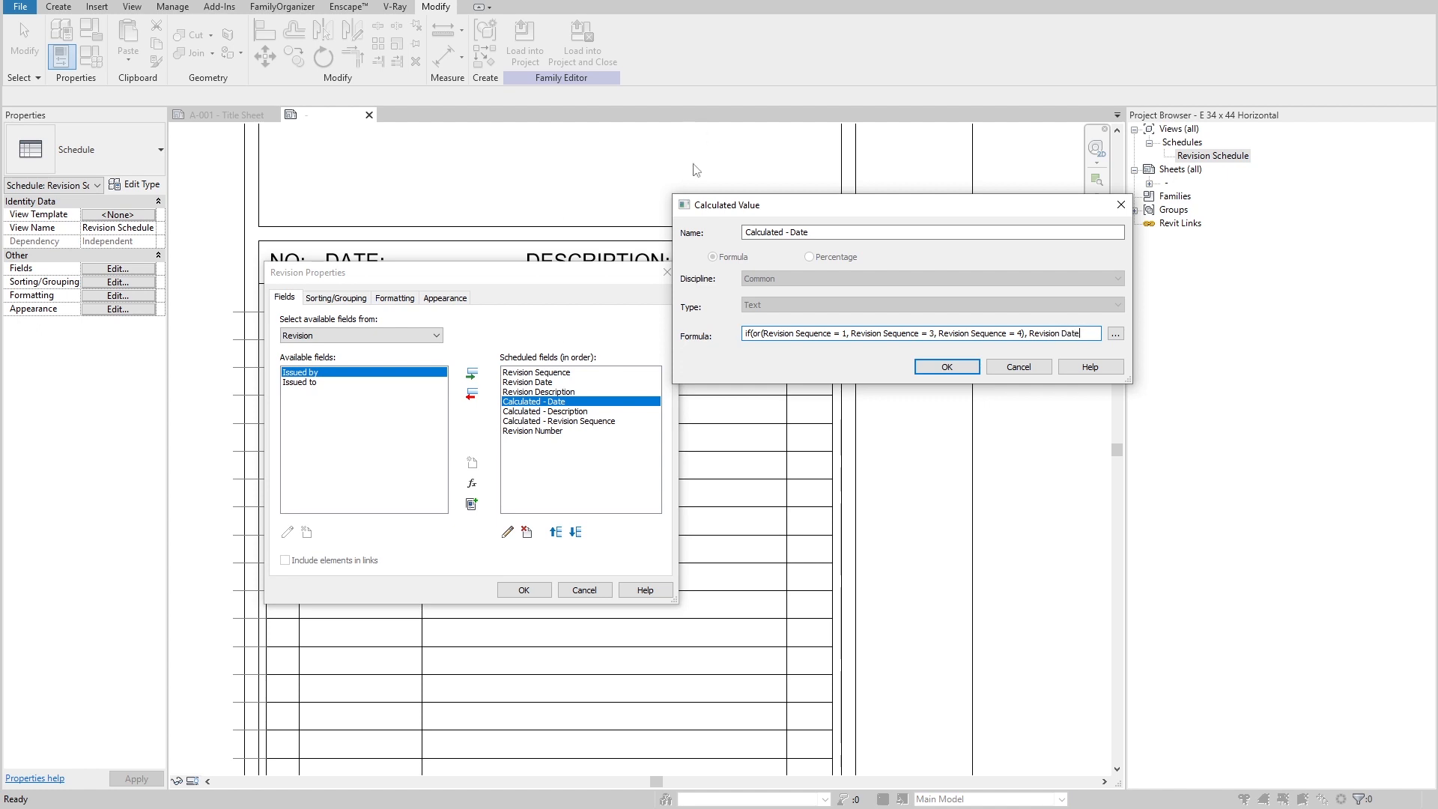
Step: Complete the formula with RevisionDate as the true result and quoted blank spaces as the false result, and try to apply it
{"action": "left_click_drag", "start_coordinate": [1082, 334], "coordinate": [1037, 332]}
{"action": "left_click", "coordinate": [1000, 335]}
{"action": "left_click", "coordinate": [1063, 335]}
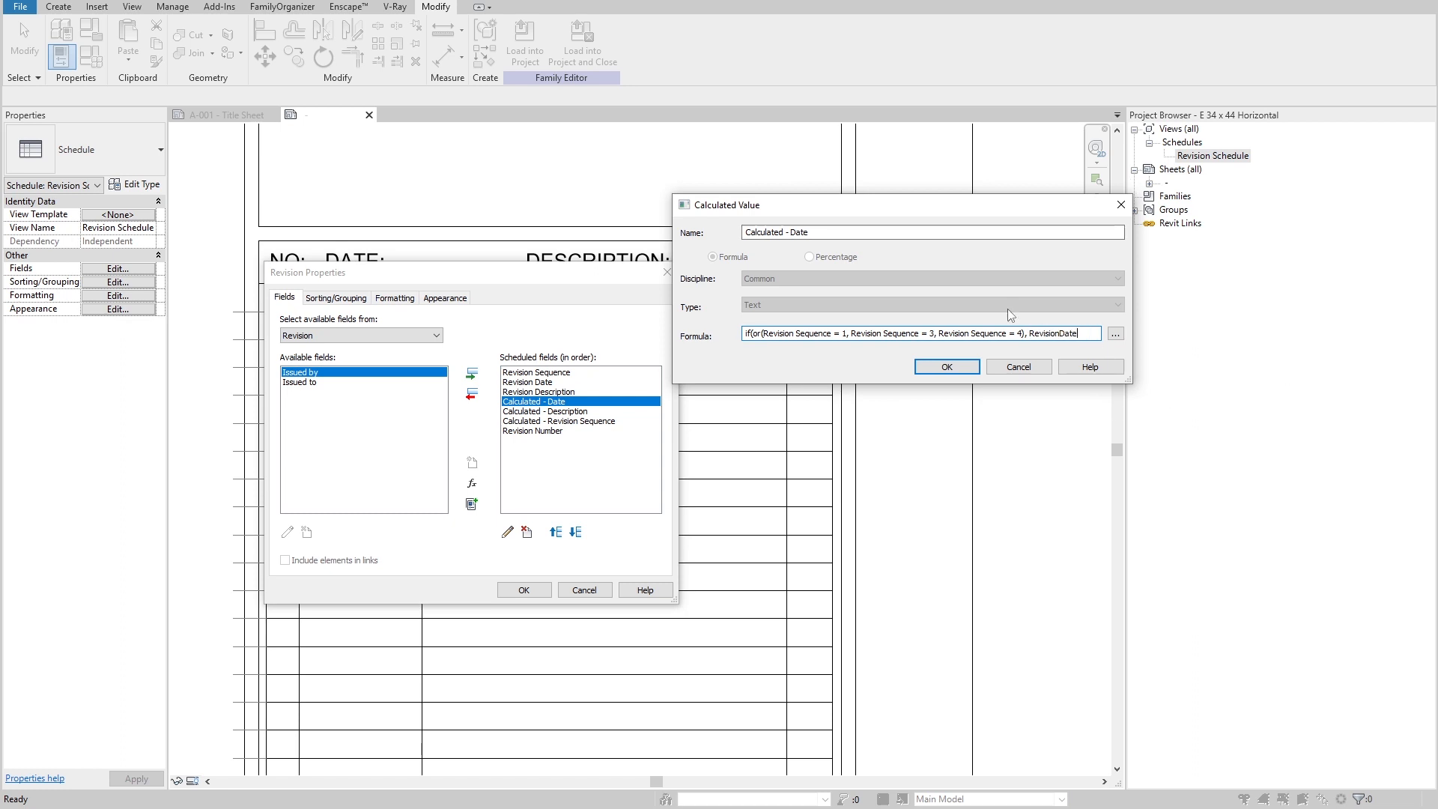
{"action": "type", "text": ","}
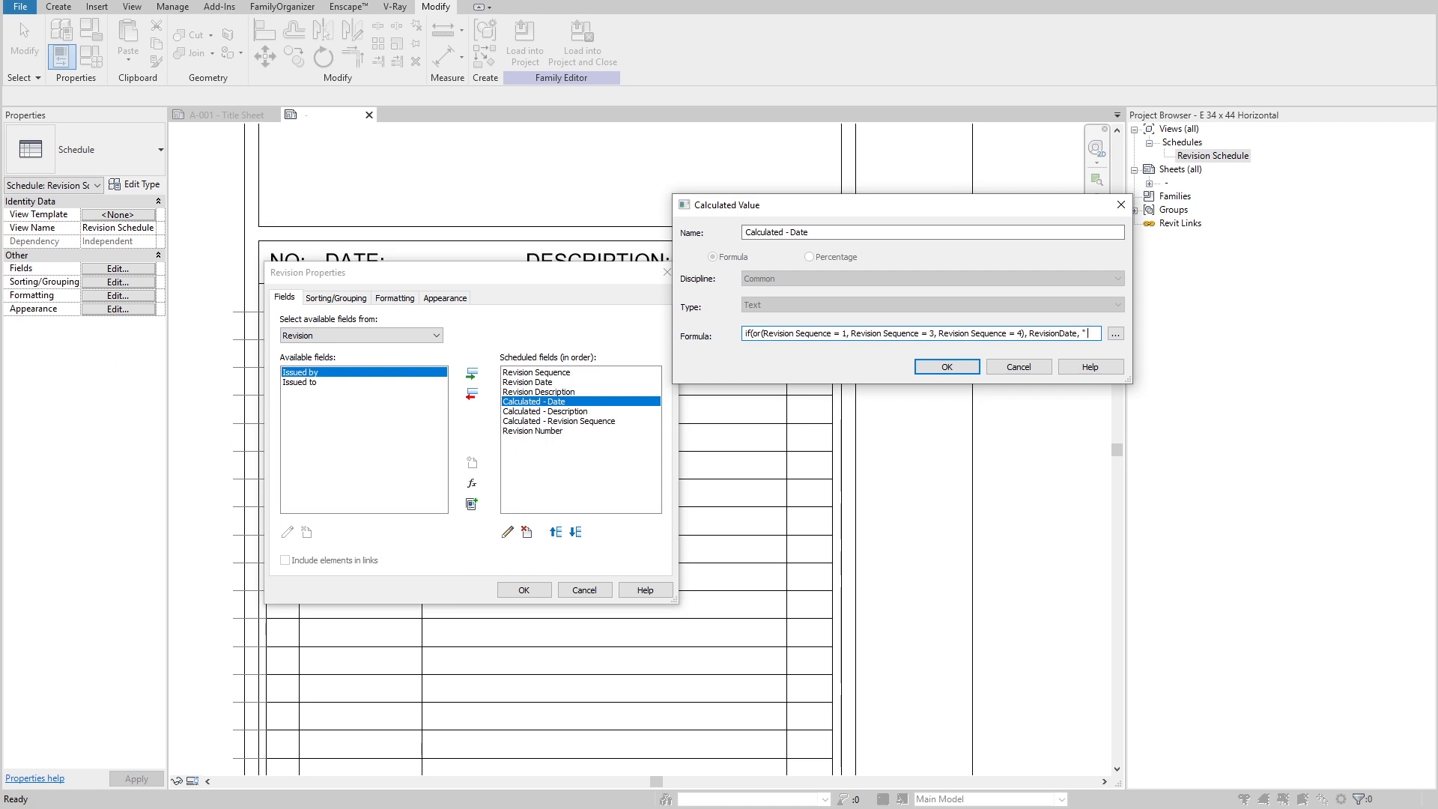
{"action": "type", "text": " \" \")"}
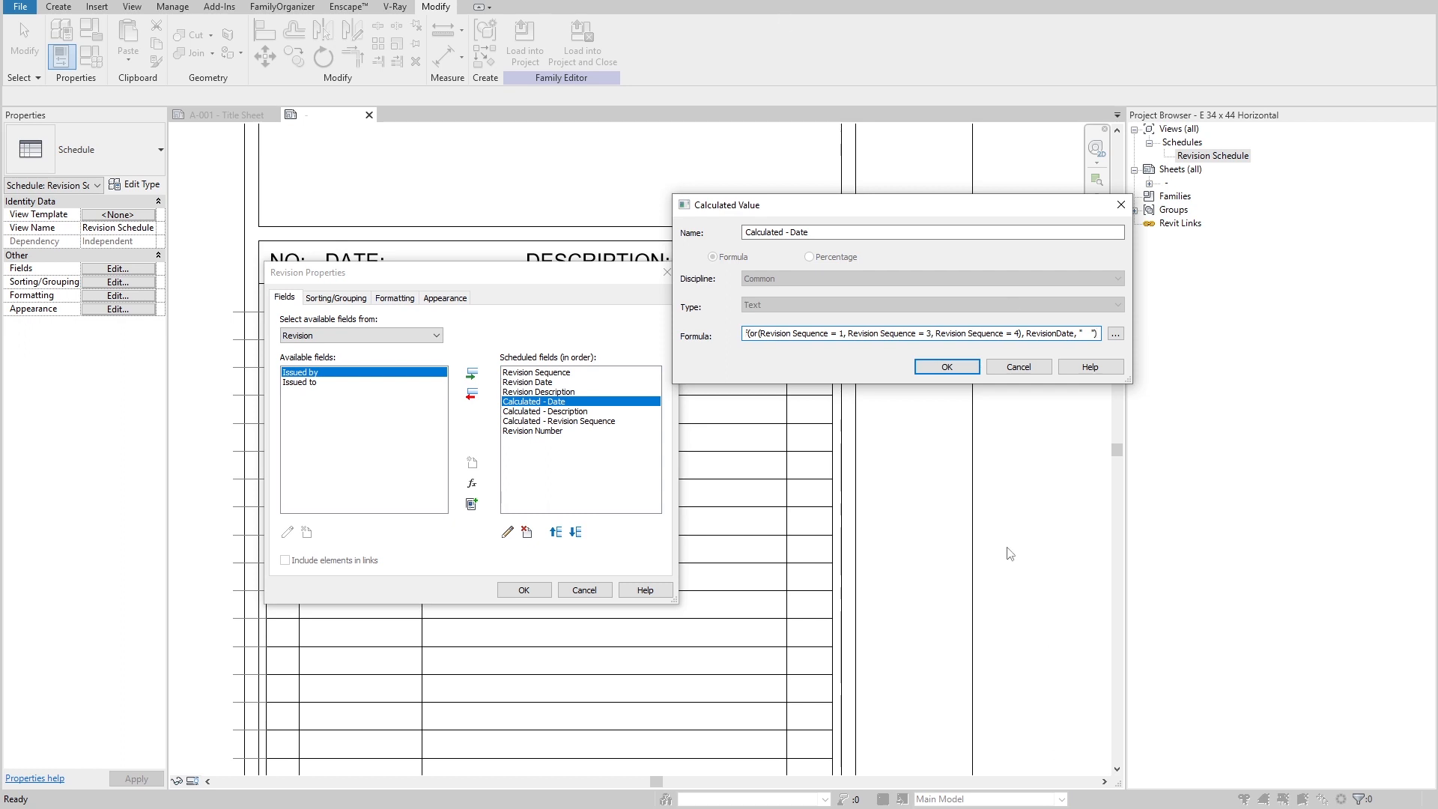
{"action": "key", "text": "ctrl+a"}
{"action": "left_click", "coordinate": [947, 366]}
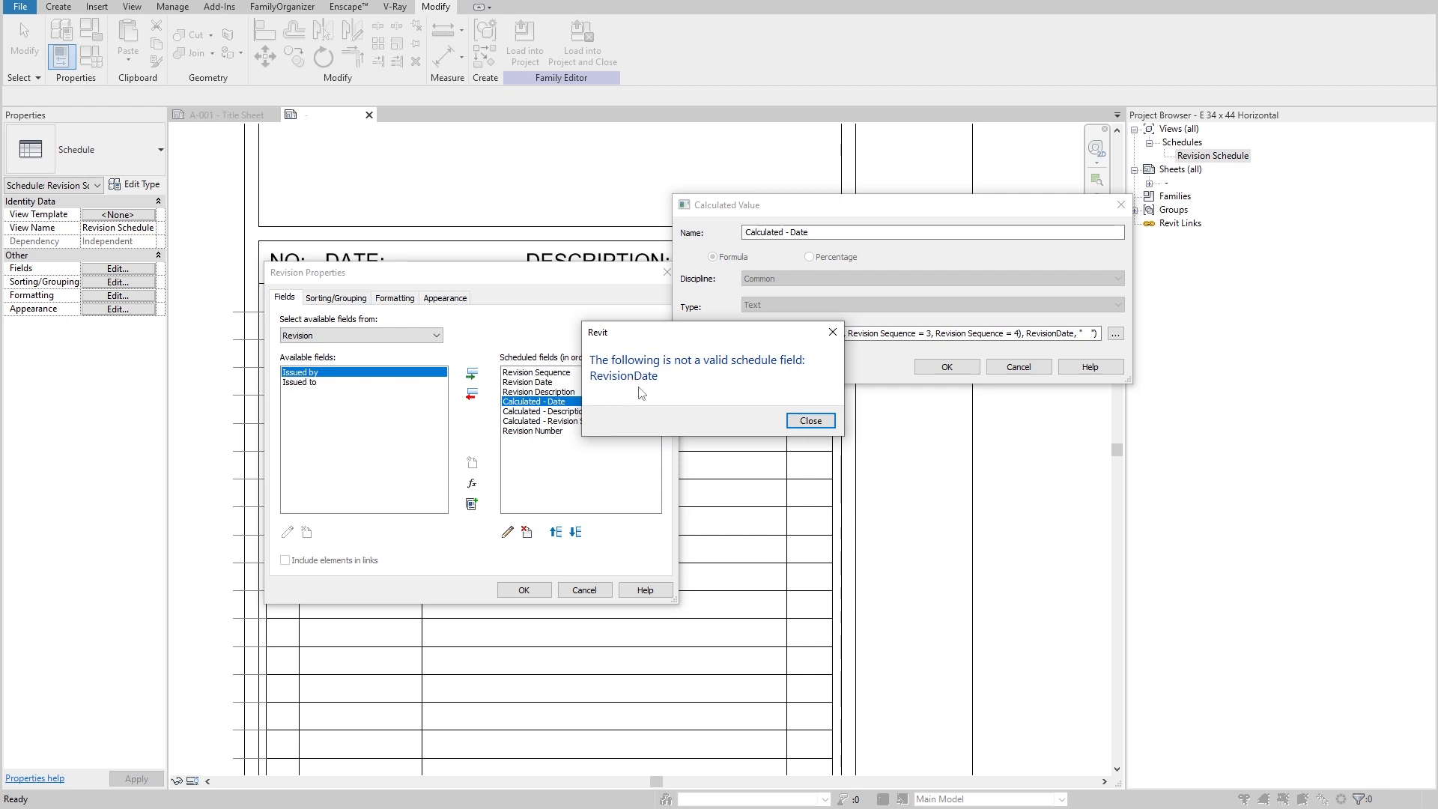
{"action": "left_click", "coordinate": [813, 421]}
Step: Correct the field name in the formula to Revision Date and apply the calculated value and schedule properties
{"action": "left_click", "coordinate": [1054, 334]}
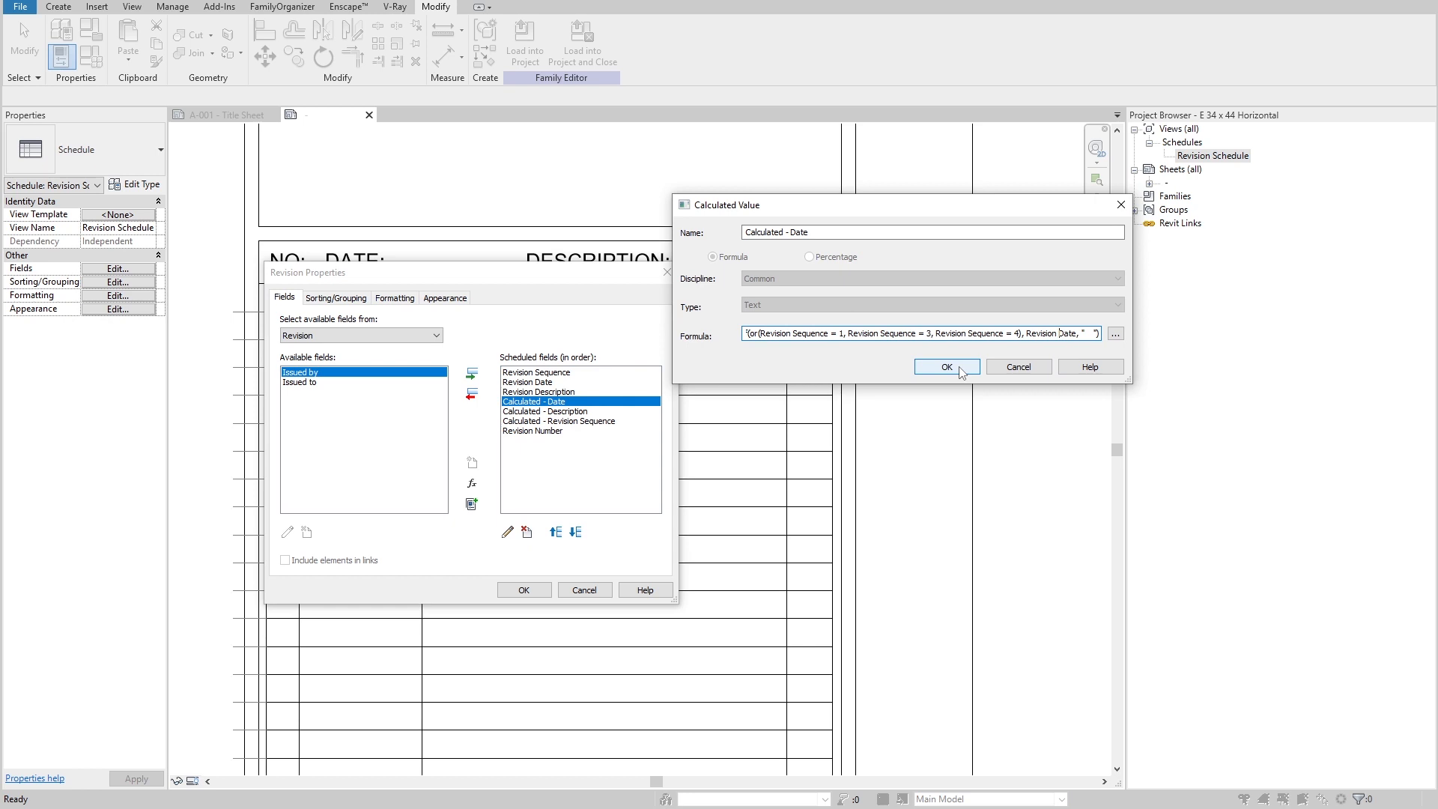
{"action": "left_click", "coordinate": [947, 367]}
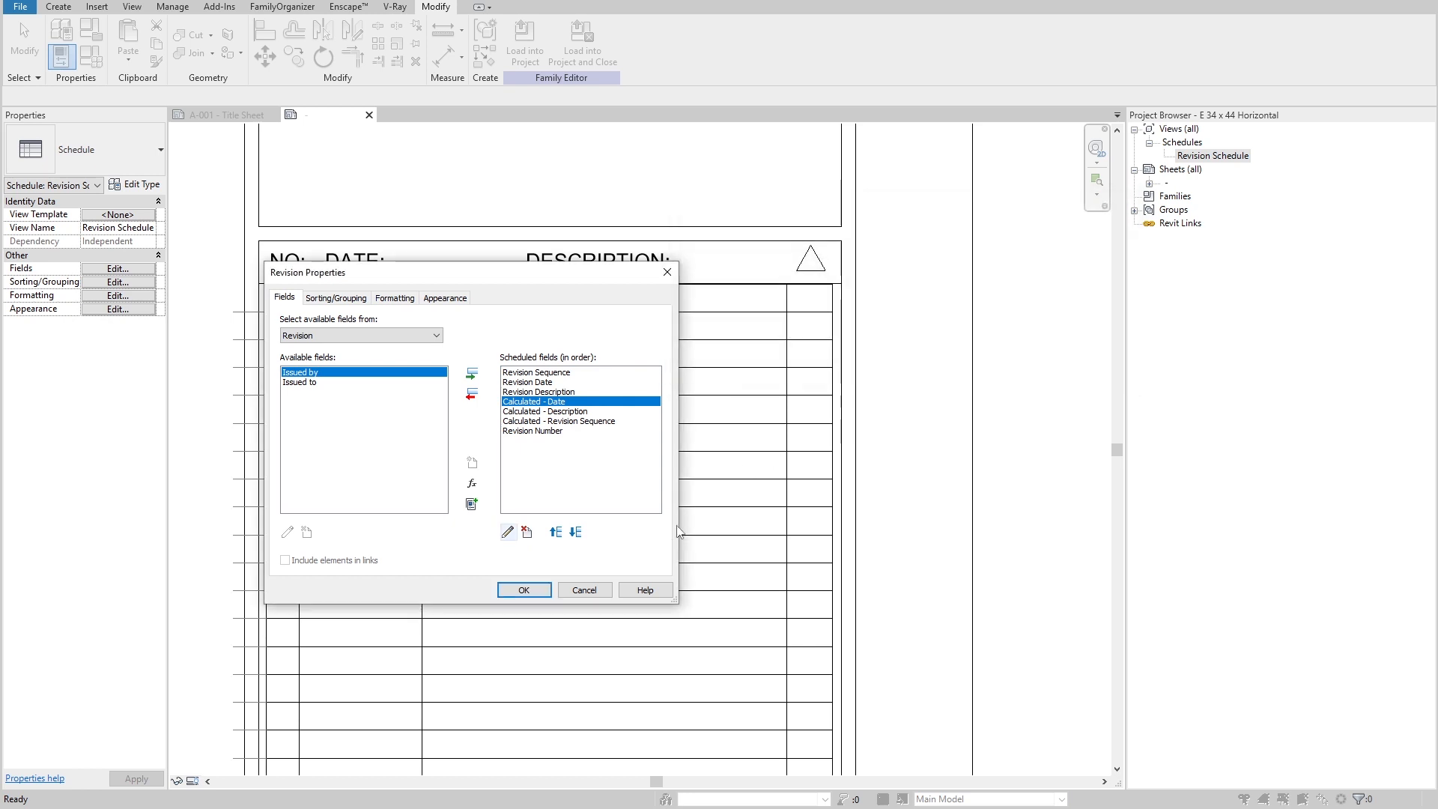
{"action": "left_click", "coordinate": [517, 590]}
Step: Load the modified title block family into the project and check the calculated date column on the title sheet
{"action": "scroll", "coordinate": [465, 427], "scroll_direction": "down", "scroll_amount": 3}
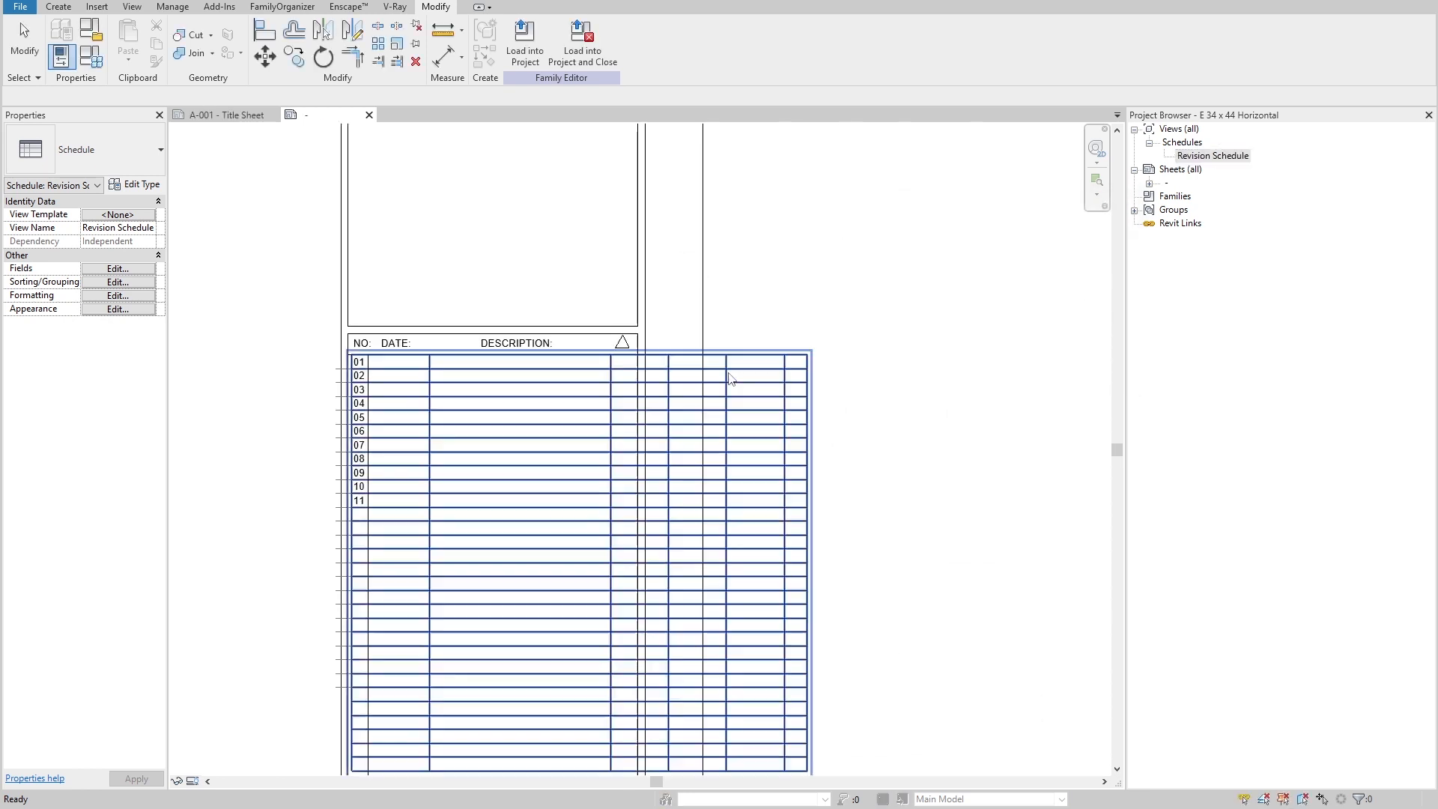
{"action": "left_click", "coordinate": [768, 367]}
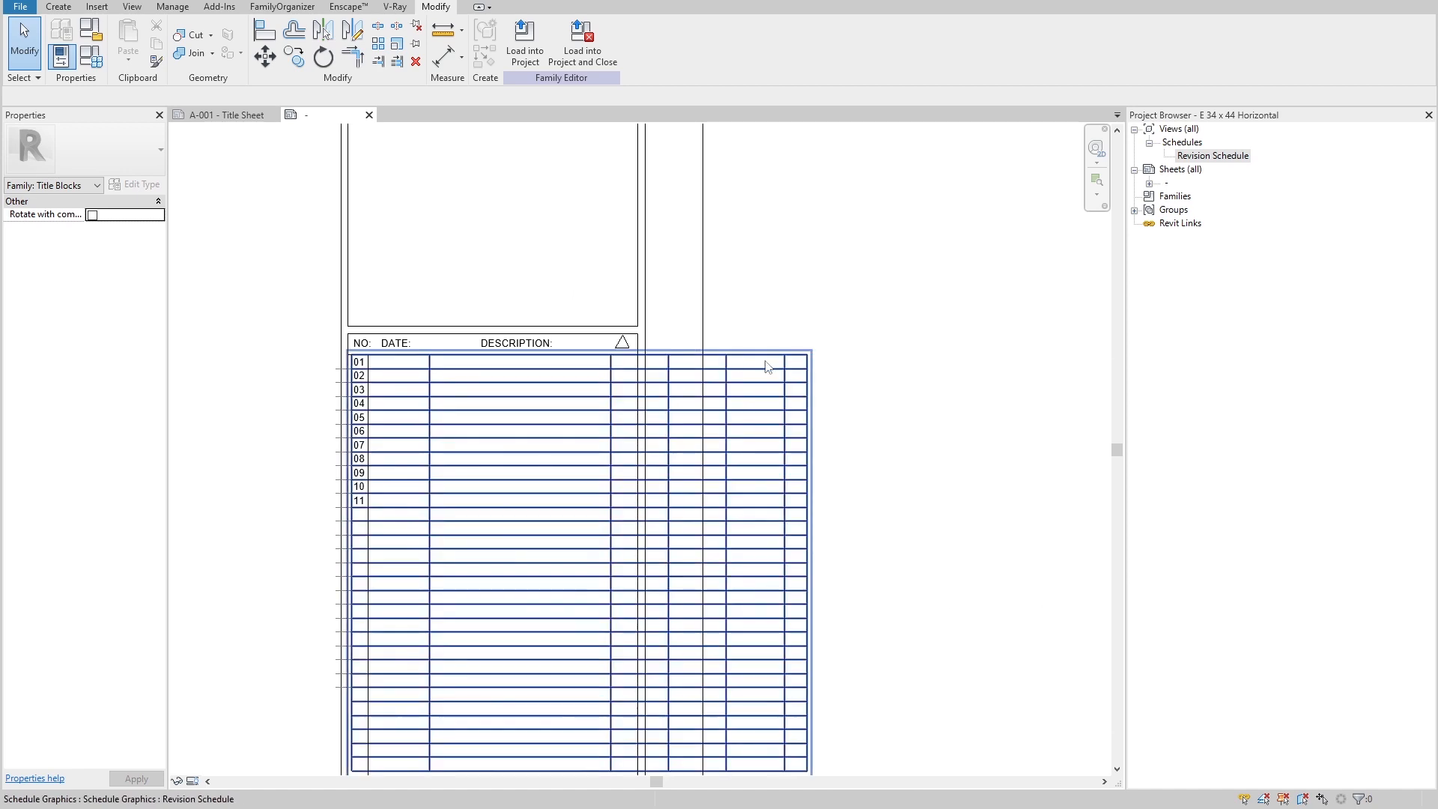
{"action": "left_click", "coordinate": [525, 45]}
{"action": "left_click", "coordinate": [637, 374]}
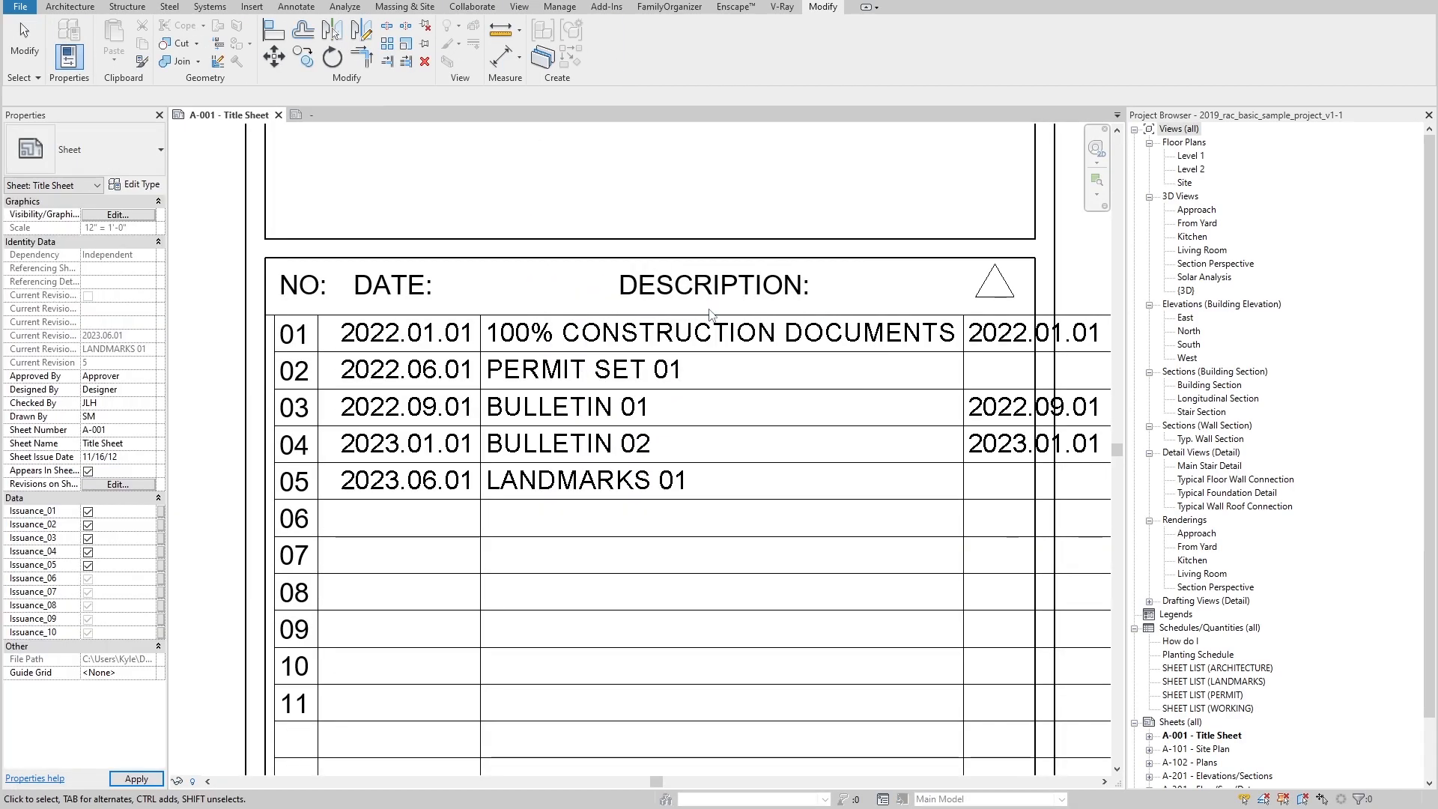
{"action": "scroll", "coordinate": [711, 313], "scroll_direction": "up", "scroll_amount": 3}
{"action": "scroll", "coordinate": [739, 326], "scroll_direction": "down", "scroll_amount": 2}
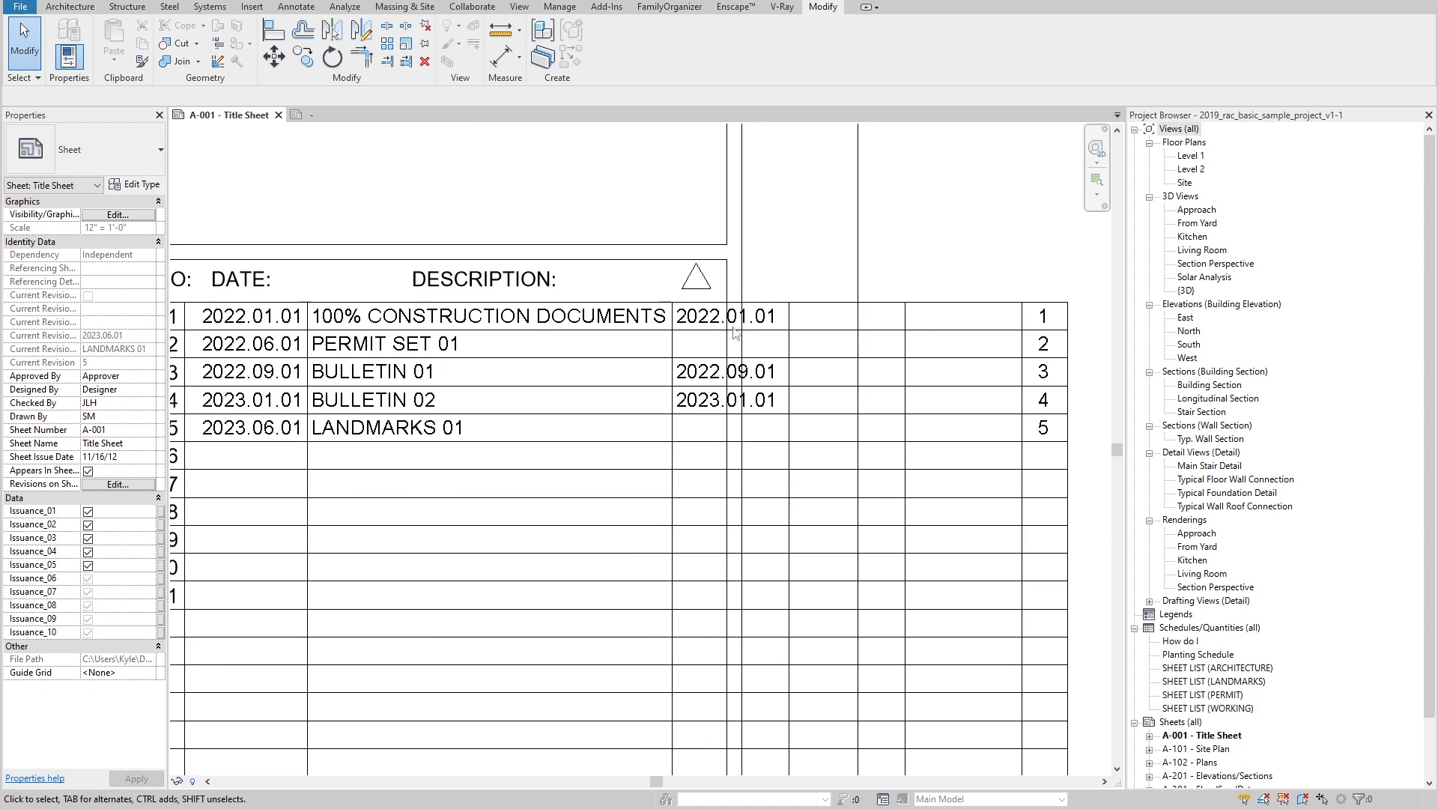
Step: Place a text note reading DATE (CALCULATED) above the revision table's fourth column on the title sheet
{"action": "scroll", "coordinate": [739, 326], "scroll_direction": "up", "scroll_amount": 1}
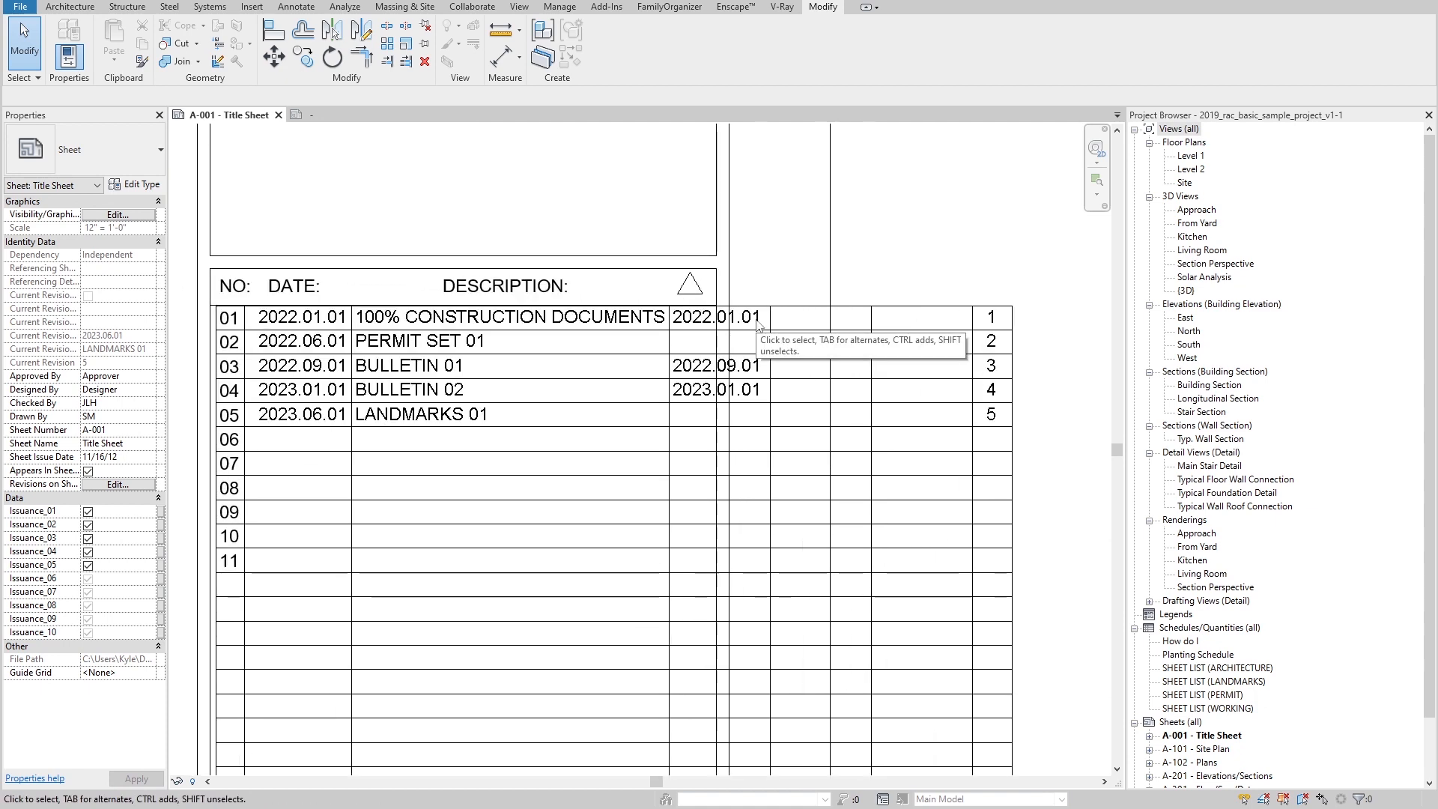
{"action": "left_click", "coordinate": [296, 7]}
{"action": "left_click", "coordinate": [648, 37]}
{"action": "left_click", "coordinate": [741, 196]}
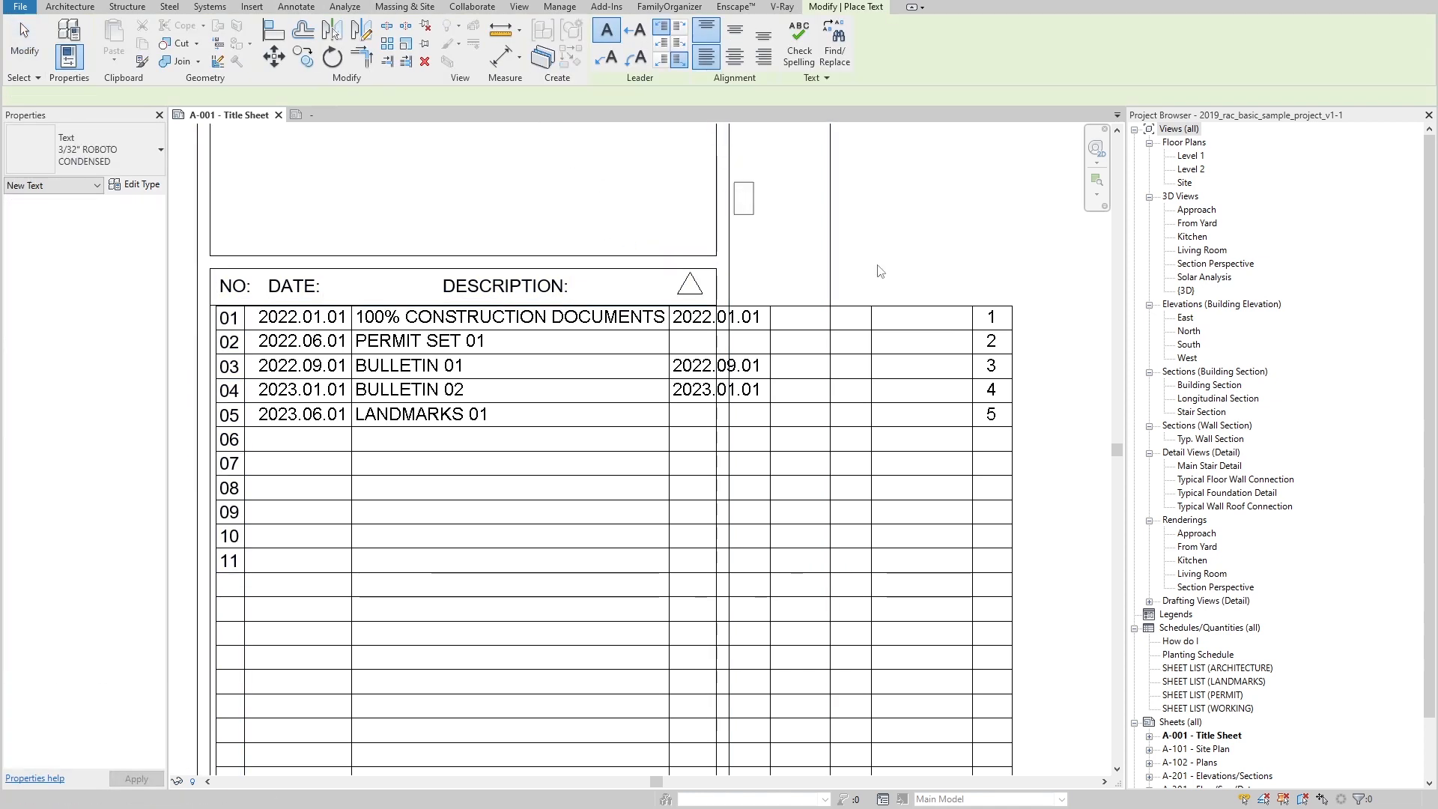
{"action": "type", "text": "DA"}
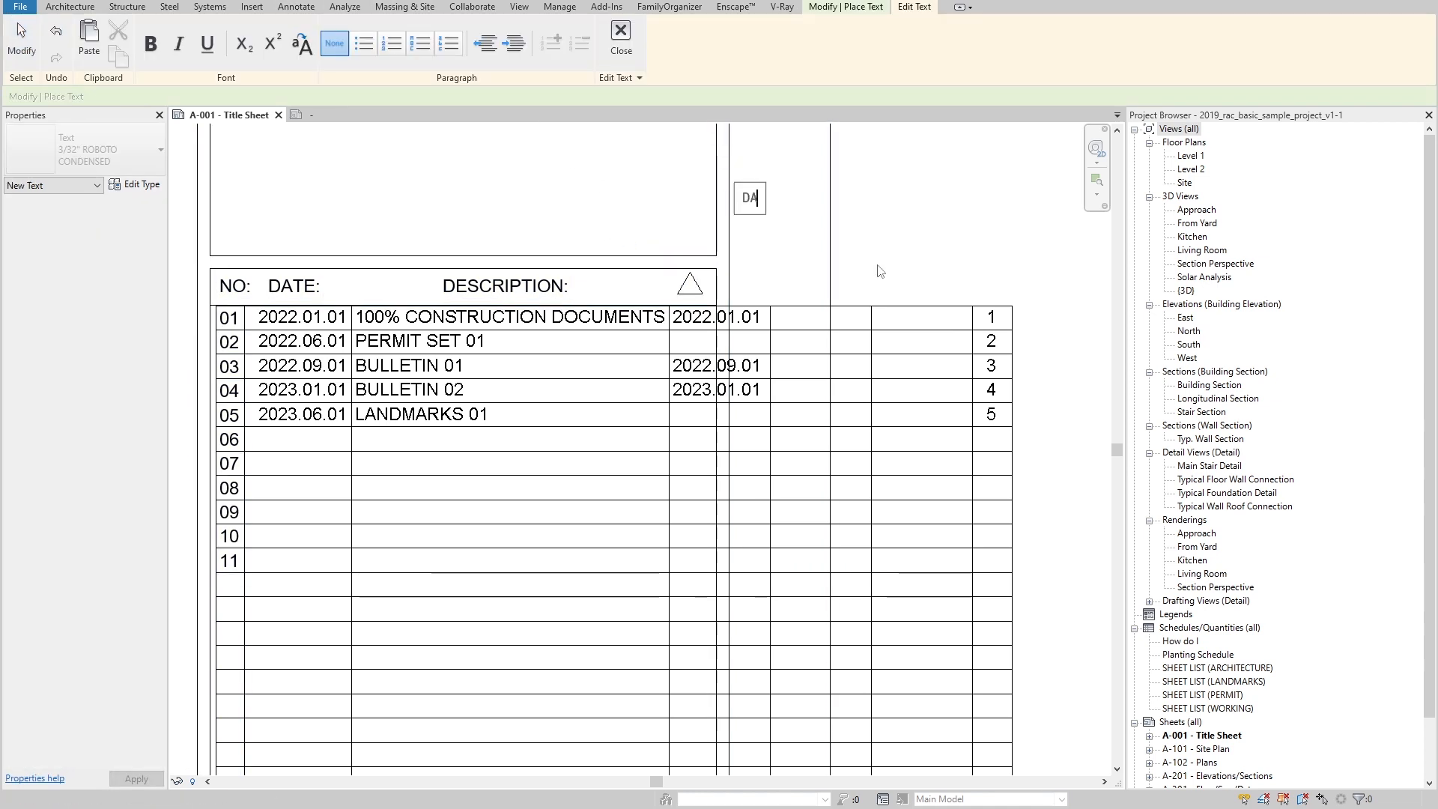
{"action": "type", "text": "TE ()CALCULATED"}
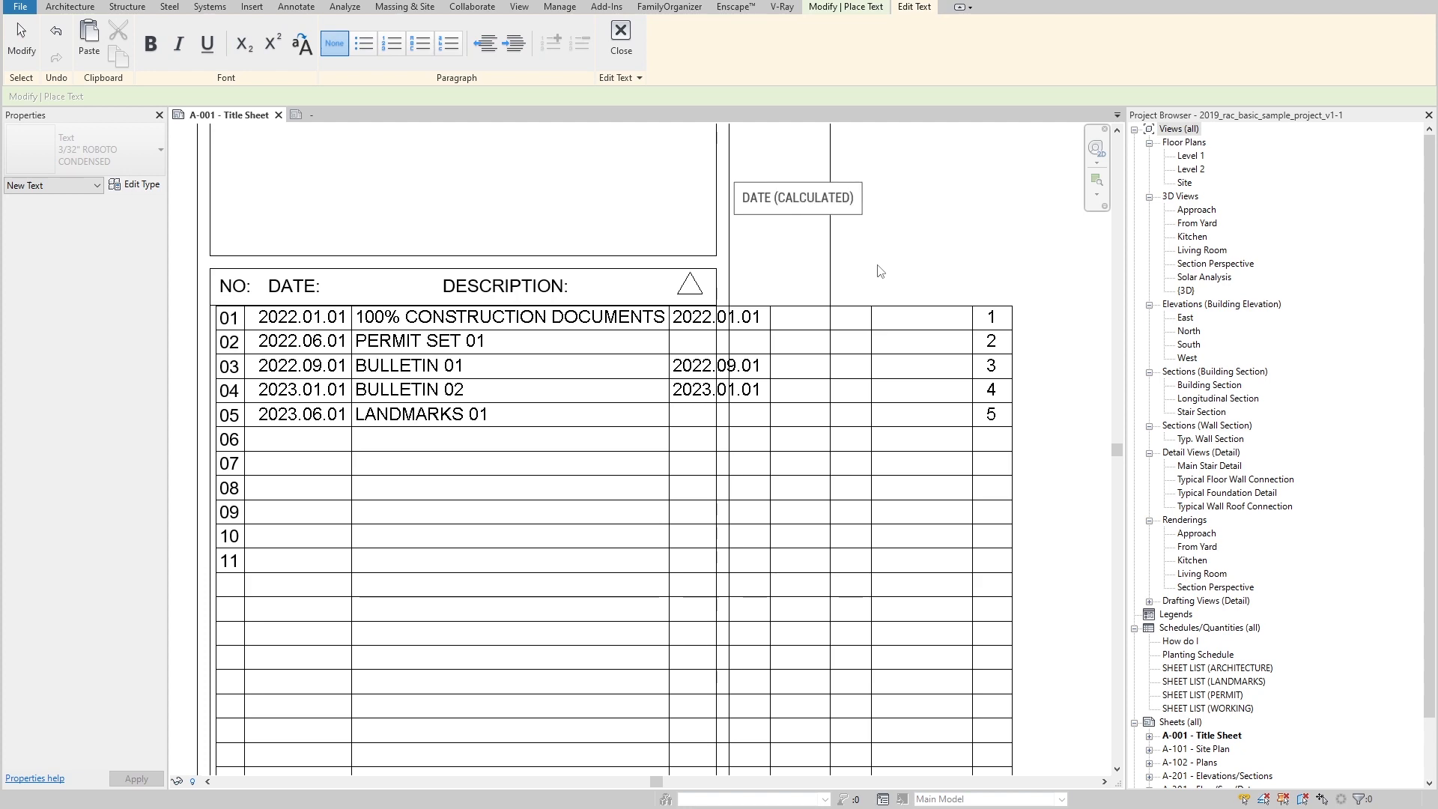
{"action": "key", "text": "Right"}
{"action": "left_click", "coordinate": [896, 246]}
{"action": "key", "text": "Escape"}
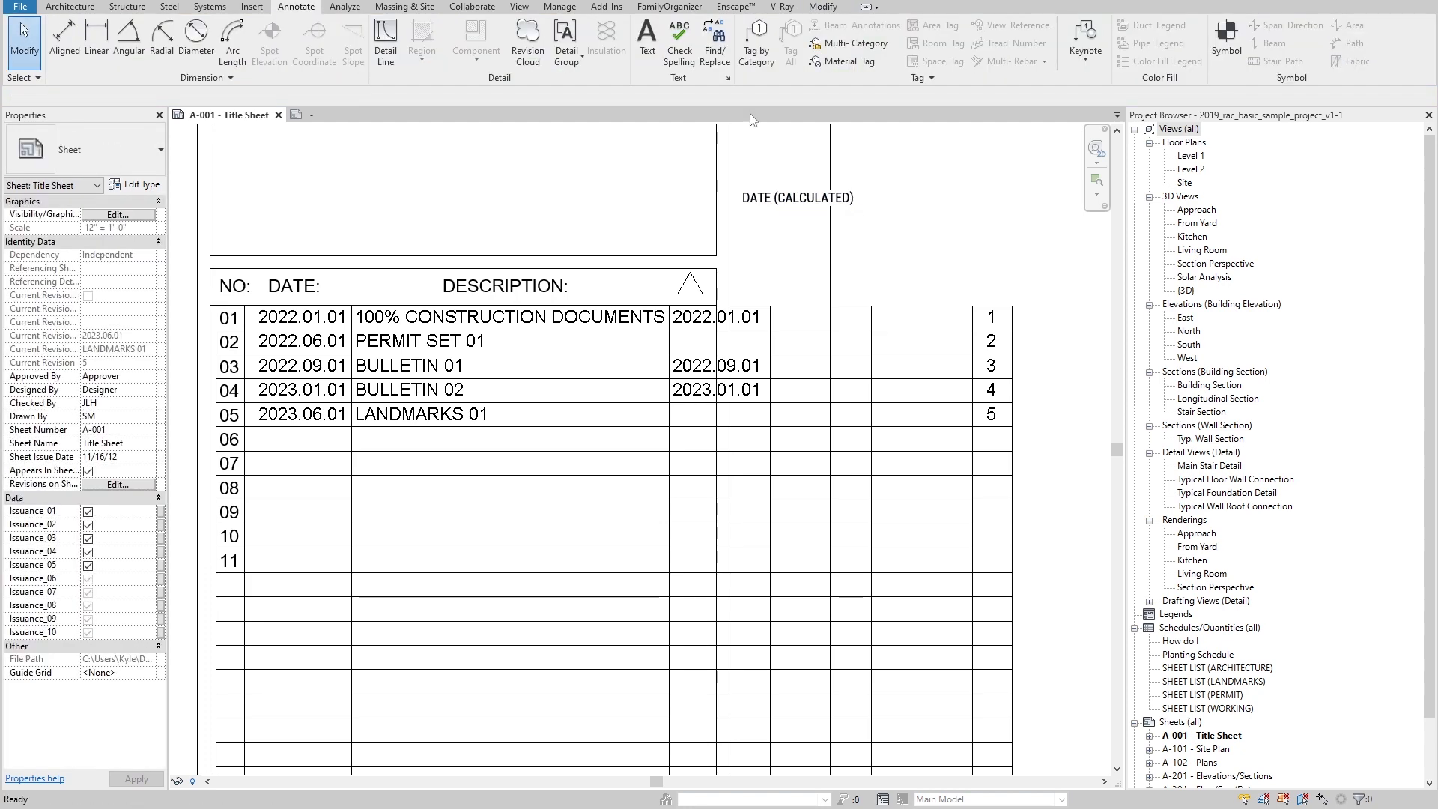
Step: Add a leader to the DATE (CALCULATED) note, bend it down onto the calculated date column, and raise the note
{"action": "left_click", "coordinate": [738, 187]}
{"action": "left_click_drag", "start_coordinate": [738, 182], "coordinate": [774, 216]}
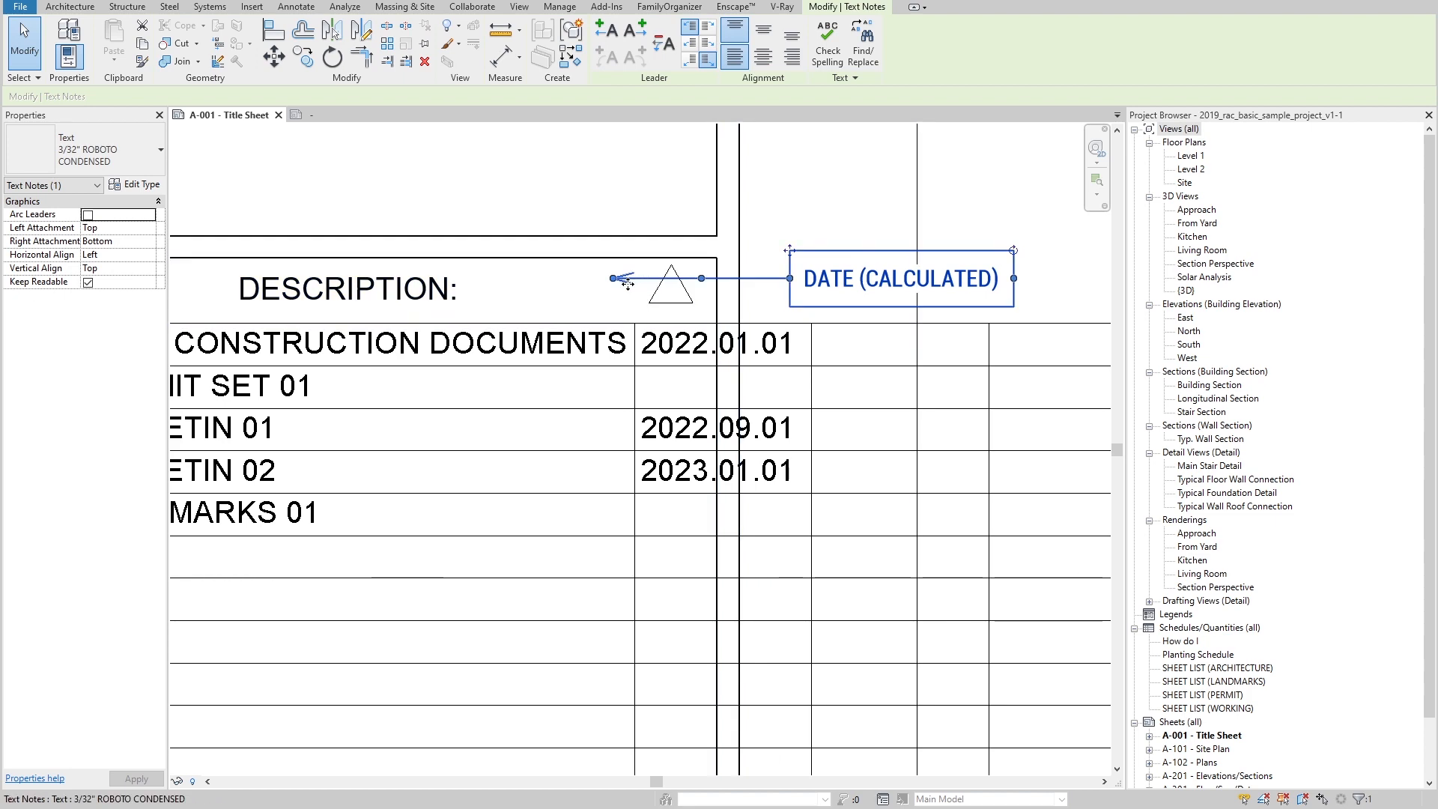
{"action": "left_click_drag", "start_coordinate": [614, 279], "coordinate": [706, 278]}
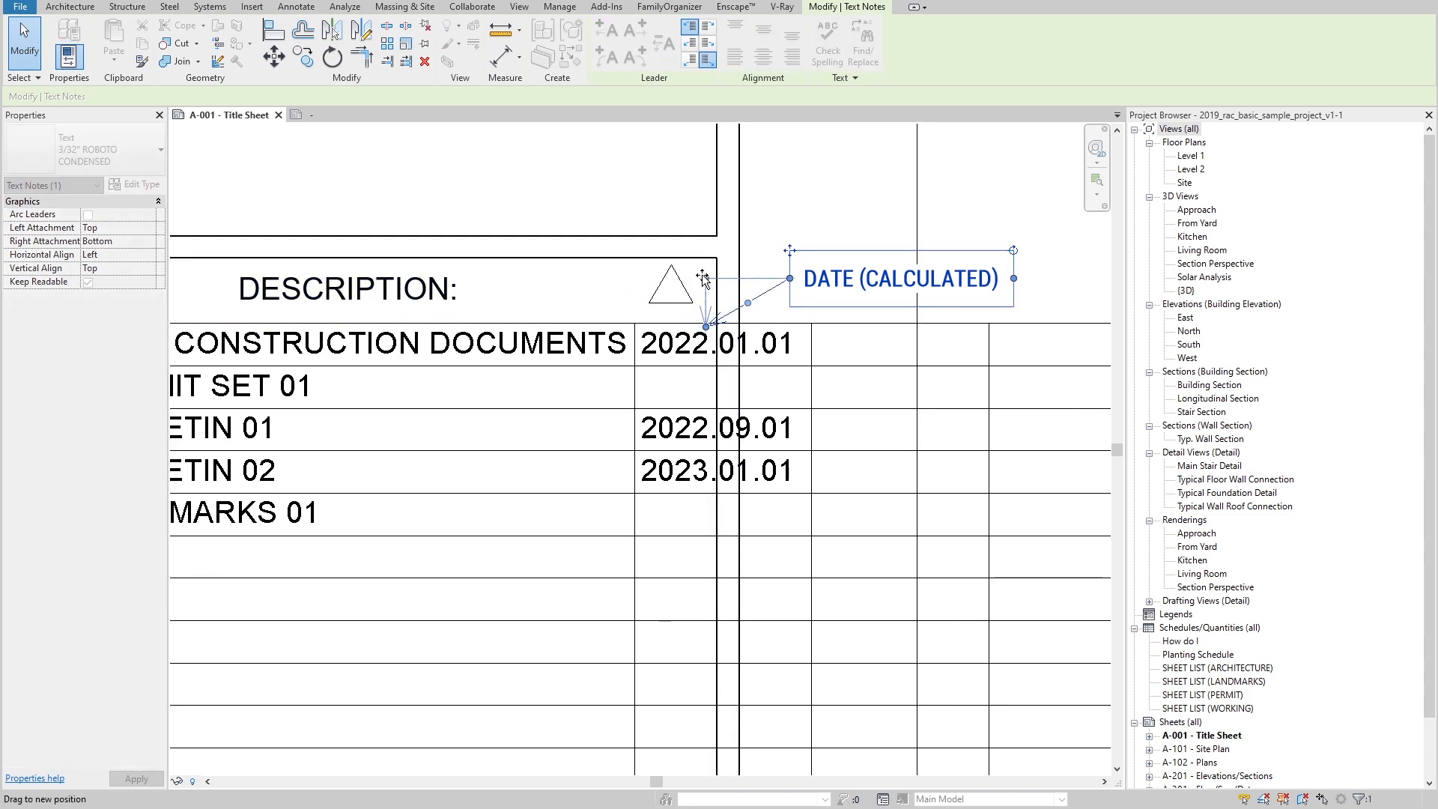
{"action": "scroll", "coordinate": [690, 195], "scroll_direction": "down", "scroll_amount": 1}
{"action": "left_click_drag", "start_coordinate": [765, 237], "coordinate": [765, 160]}
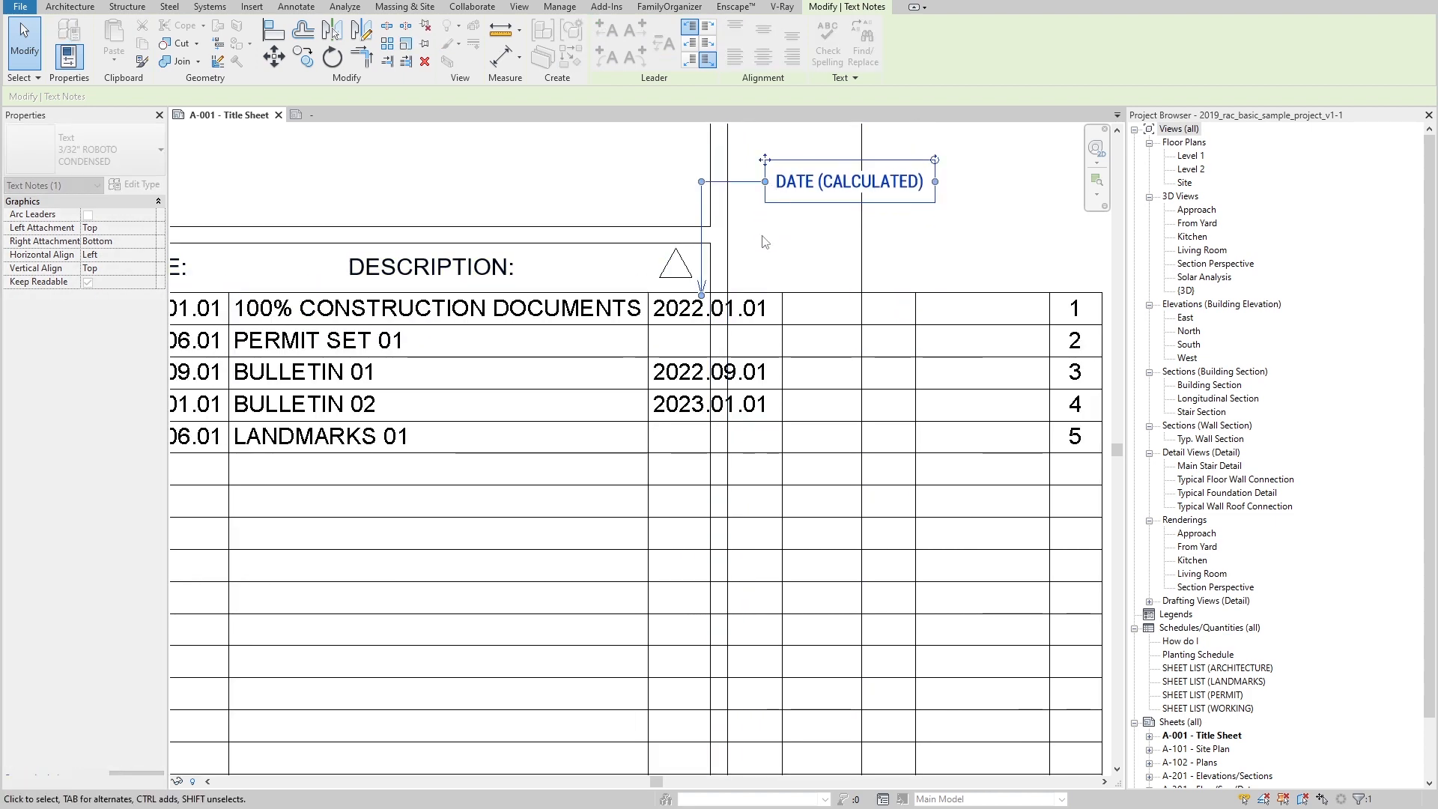
{"action": "left_click", "coordinate": [762, 239]}
{"action": "scroll", "coordinate": [790, 279], "scroll_direction": "down", "scroll_amount": 1}
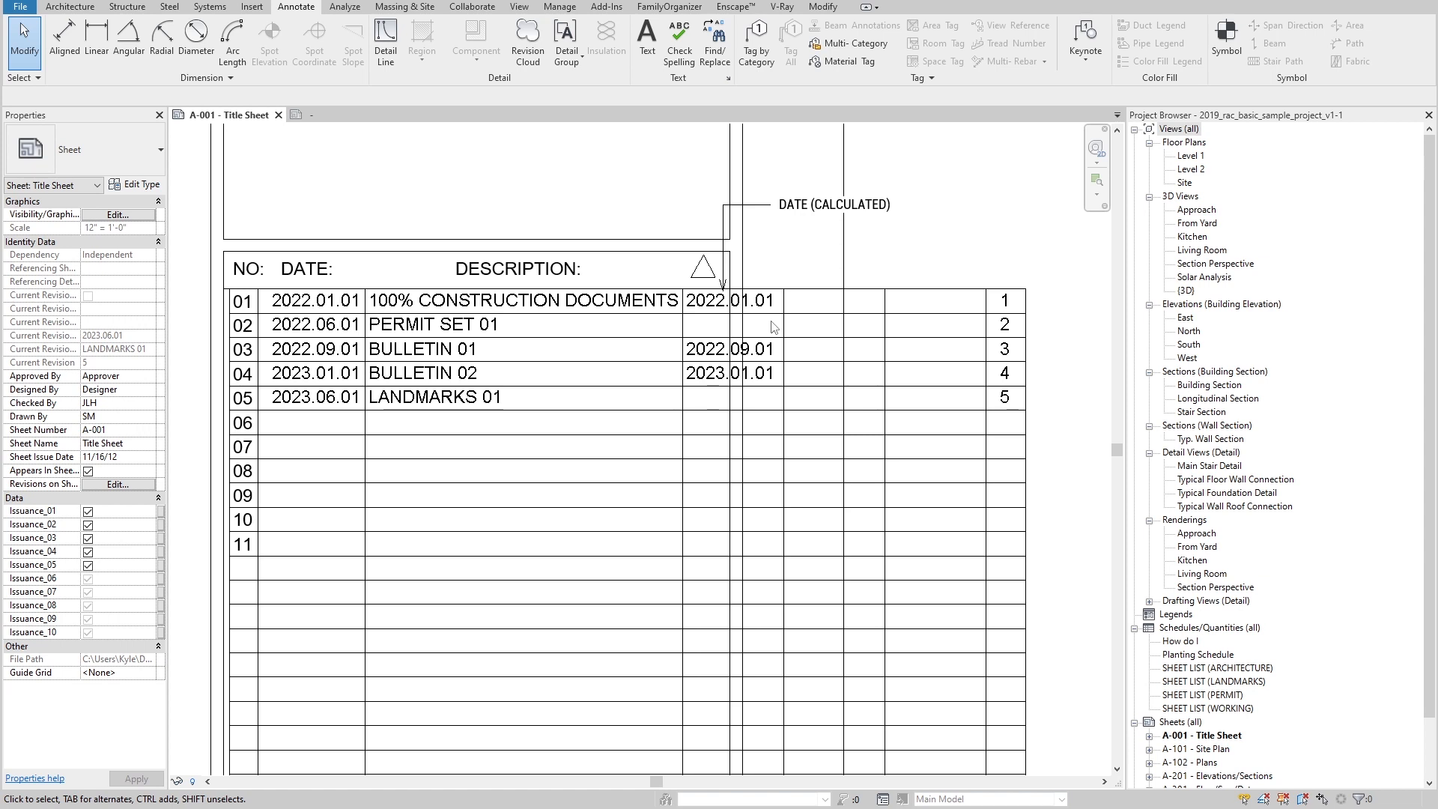
Step: Copy the DATE (CALCULATED) note with its leader down beside the second row of the revision table
{"action": "left_click", "coordinate": [828, 209]}
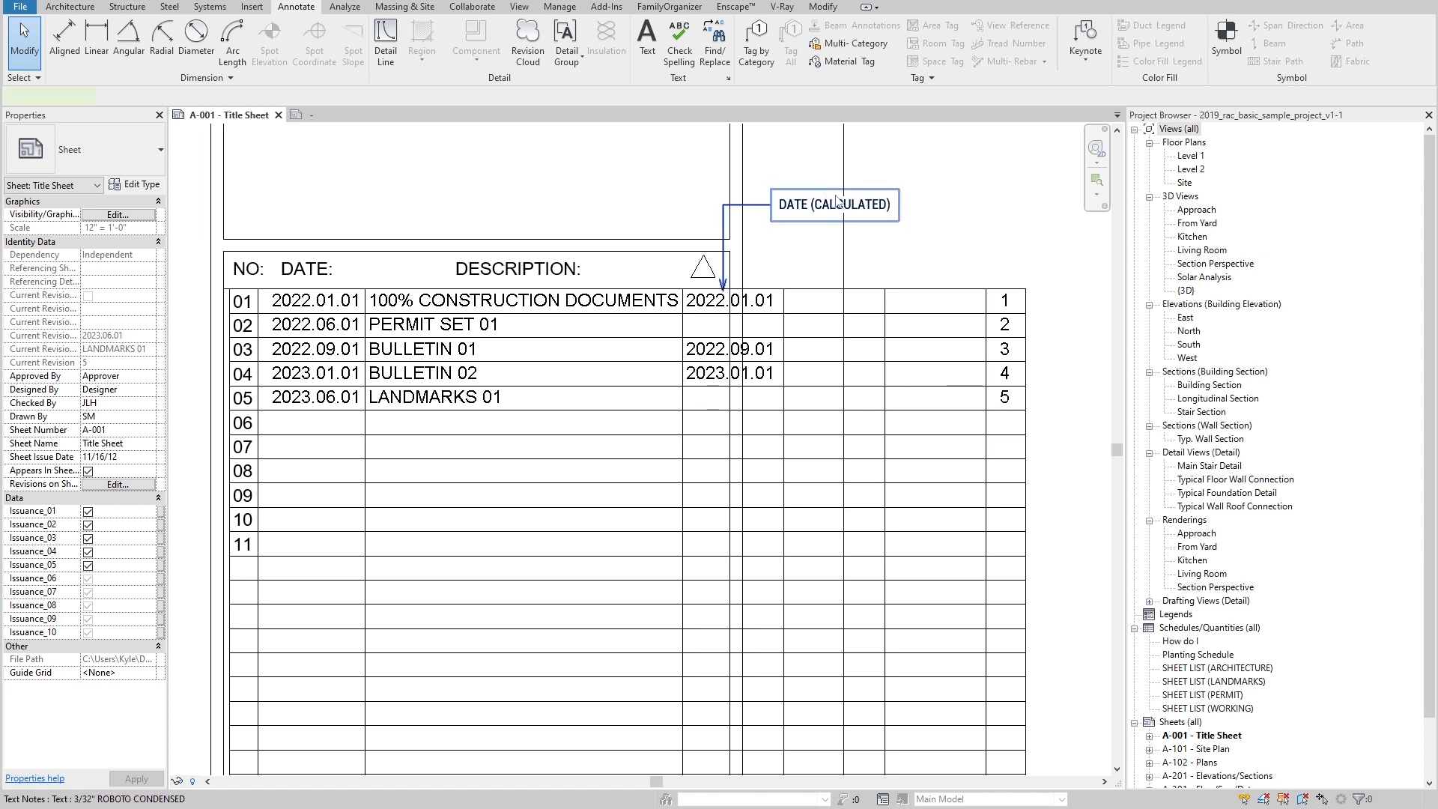
{"action": "scroll", "coordinate": [816, 212], "scroll_direction": "up", "scroll_amount": 2}
{"action": "key", "text": "c"}
{"action": "key", "text": "o"}
{"action": "left_click", "coordinate": [766, 201]}
{"action": "left_click", "coordinate": [806, 419]}
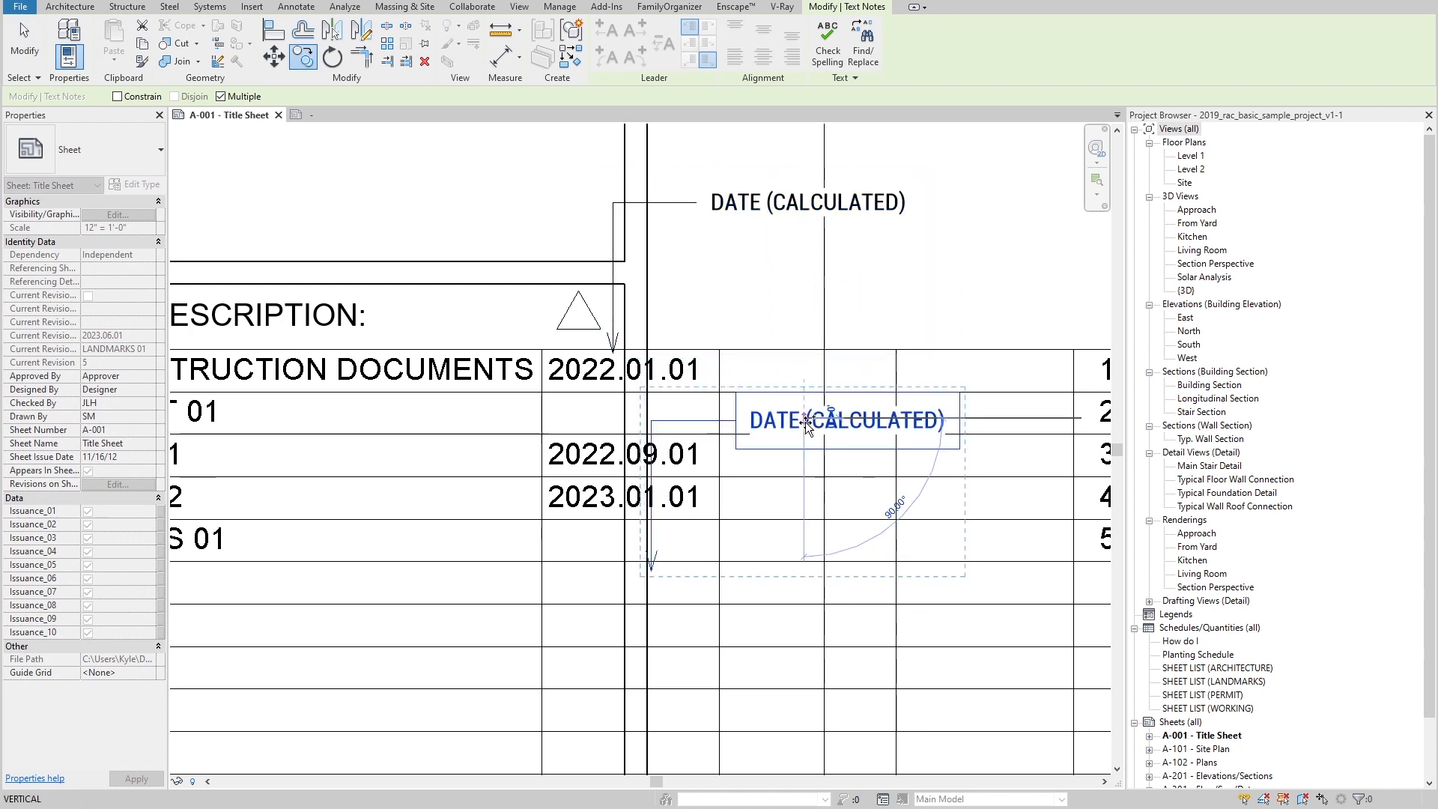
{"action": "key", "text": "Escape"}
{"action": "key", "text": "Escape"}
Step: Change the copied note's text to SPACE [ ] and point its leader at the blank calculated date cell of revision 2
{"action": "double_click", "coordinate": [773, 425]}
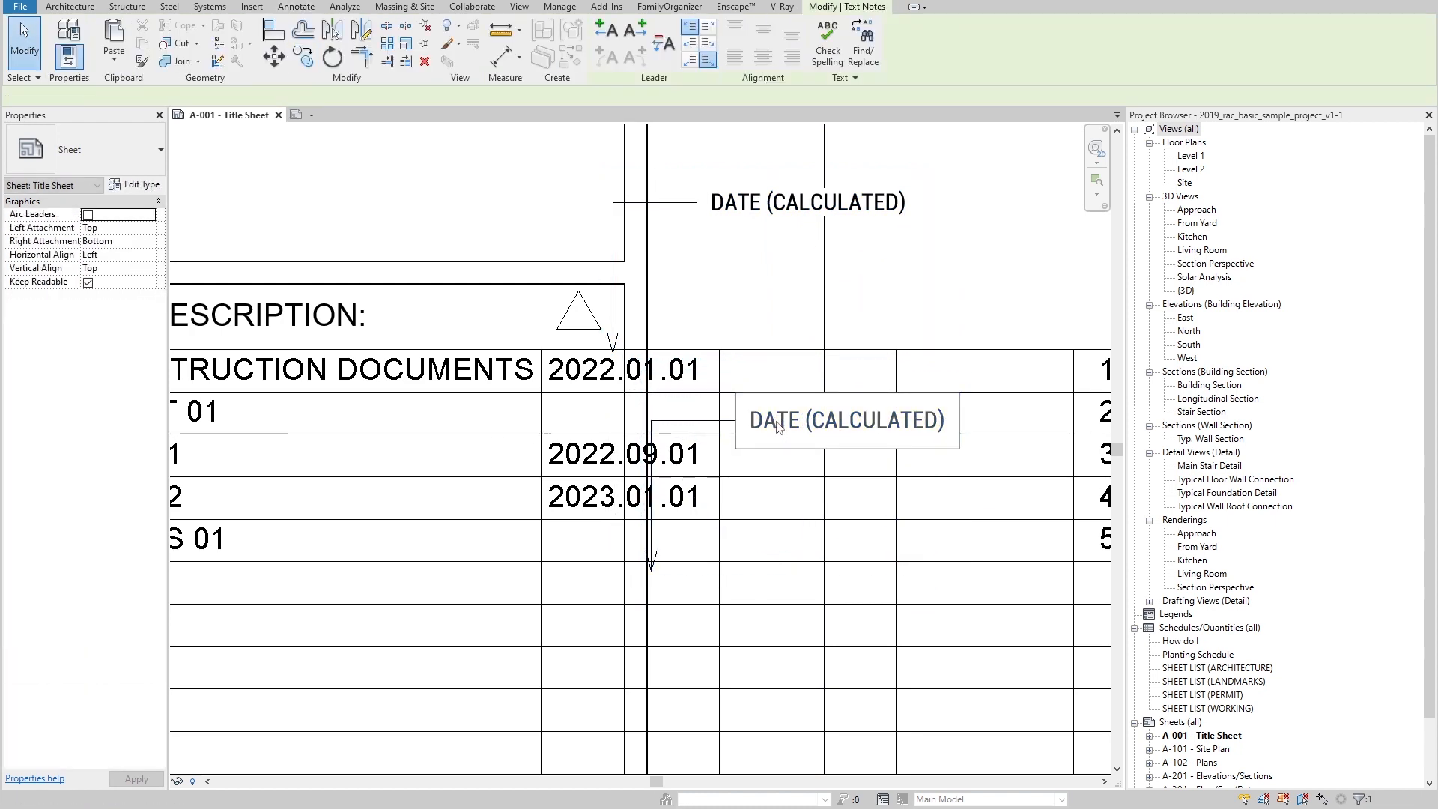
{"action": "left_click", "coordinate": [821, 442]}
{"action": "double_click", "coordinate": [873, 425]}
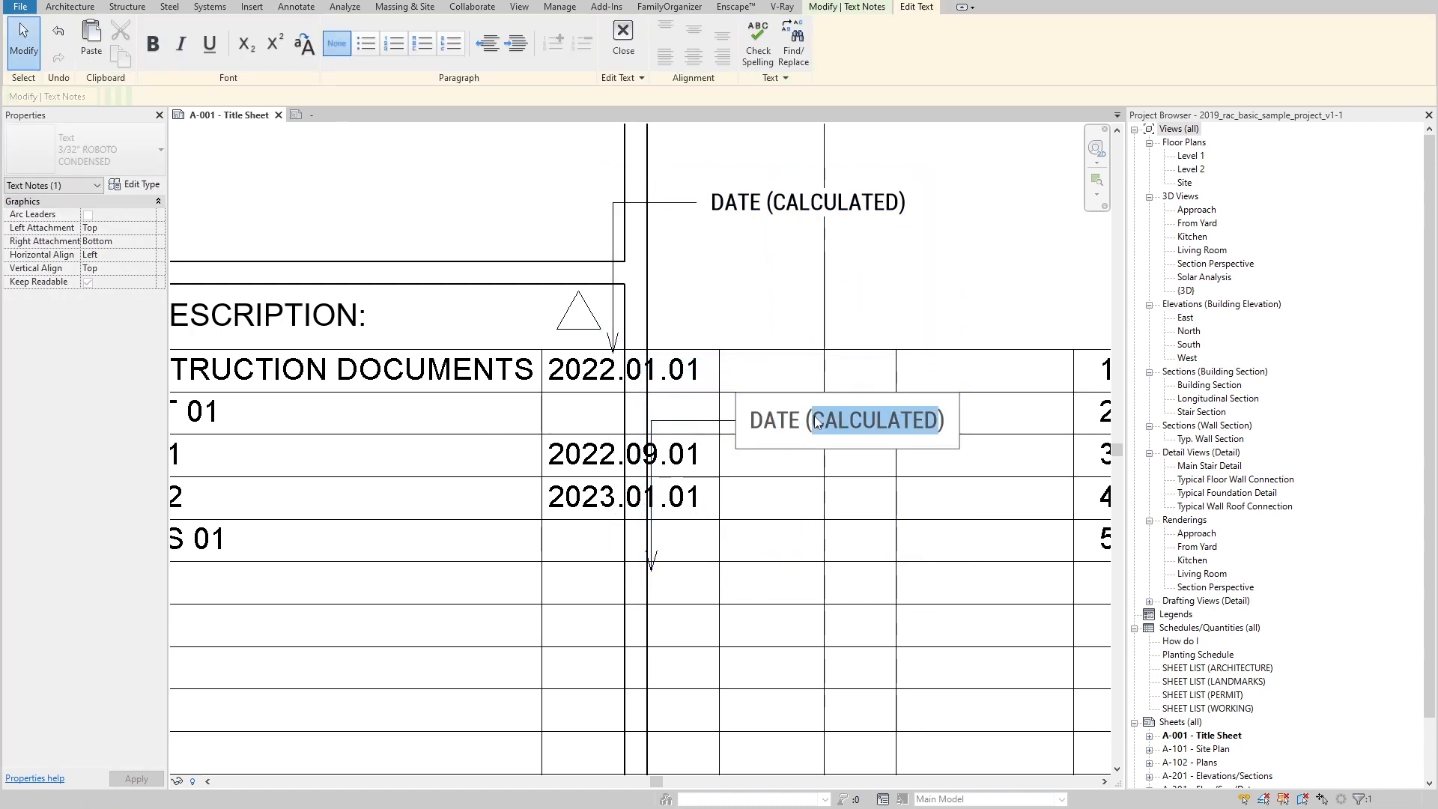
{"action": "triple_click", "coordinate": [873, 425]}
{"action": "type", "text": "SPACE\""}
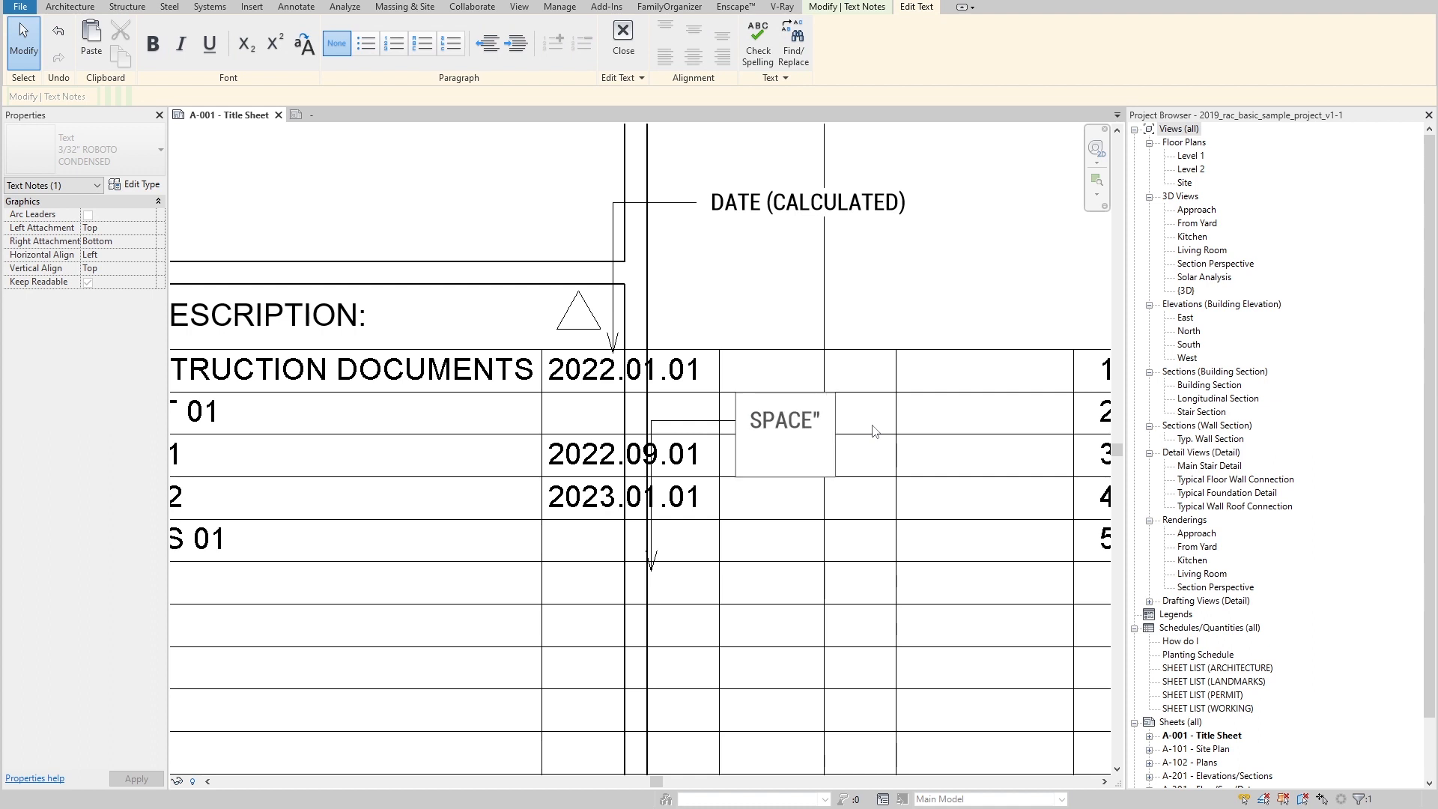
{"action": "key", "text": "BackSpace"}
{"action": "key", "text": "BackSpace"}
{"action": "type", "text": "[]"}
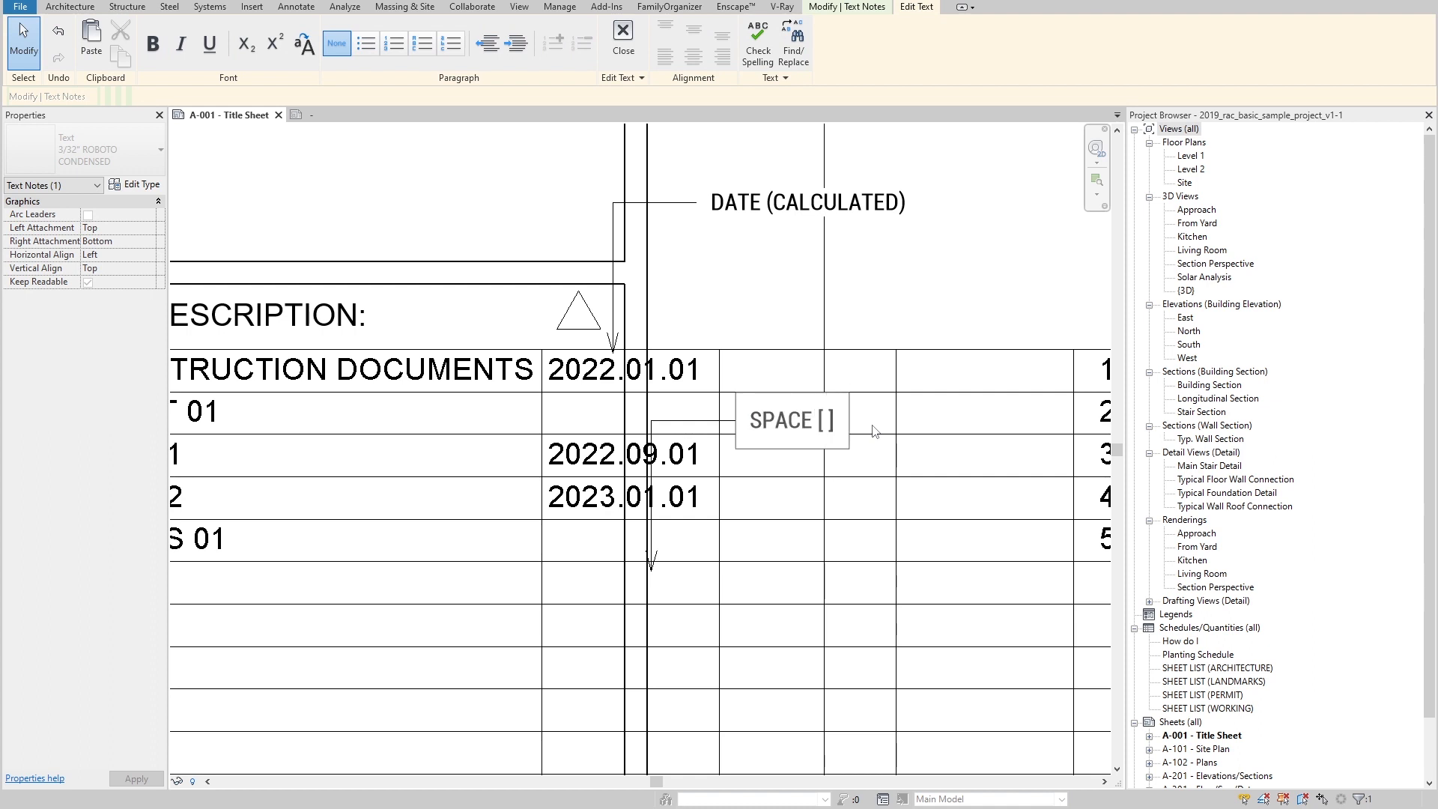
{"action": "left_click", "coordinate": [742, 349]}
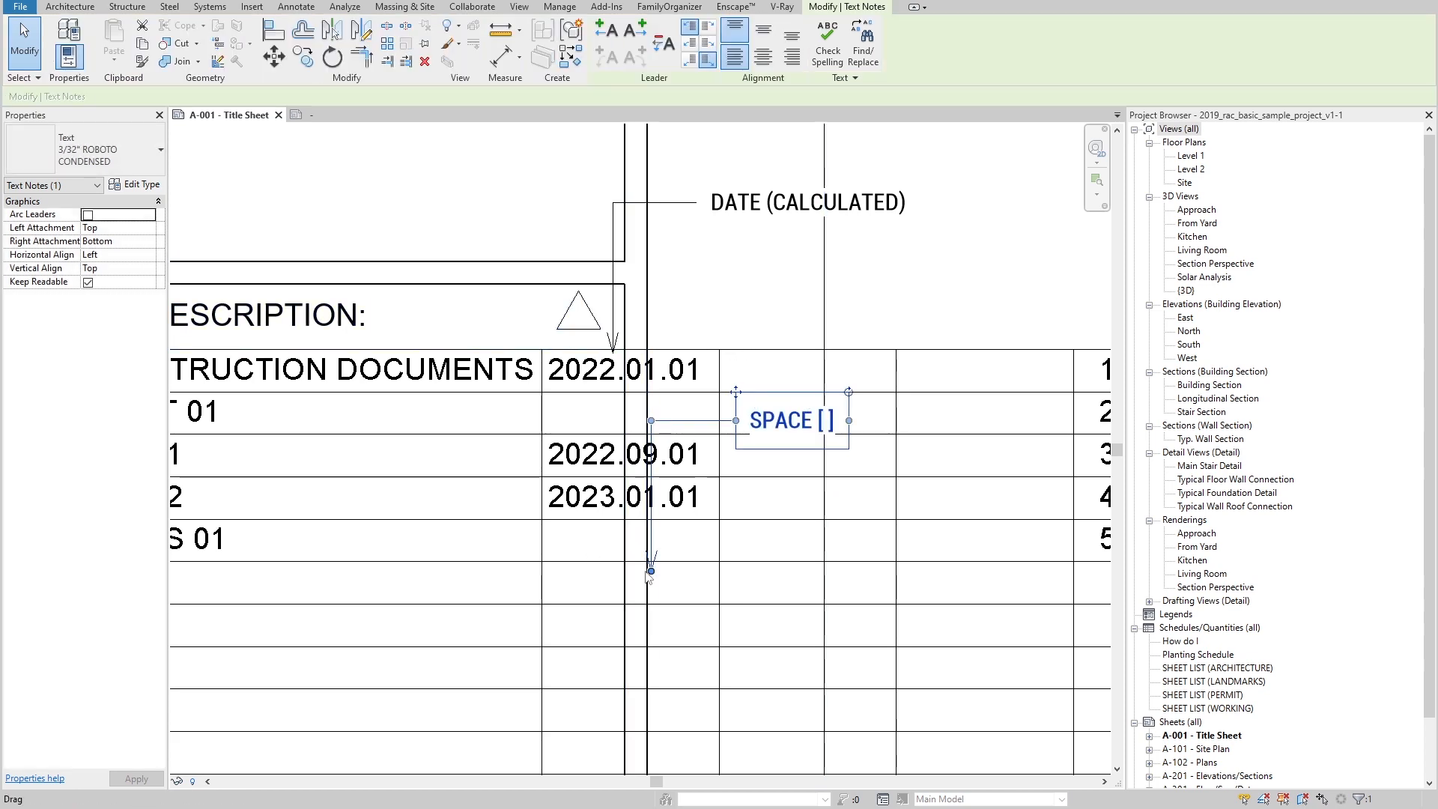
{"action": "left_click_drag", "start_coordinate": [647, 571], "coordinate": [725, 409]}
{"action": "left_click", "coordinate": [745, 469]}
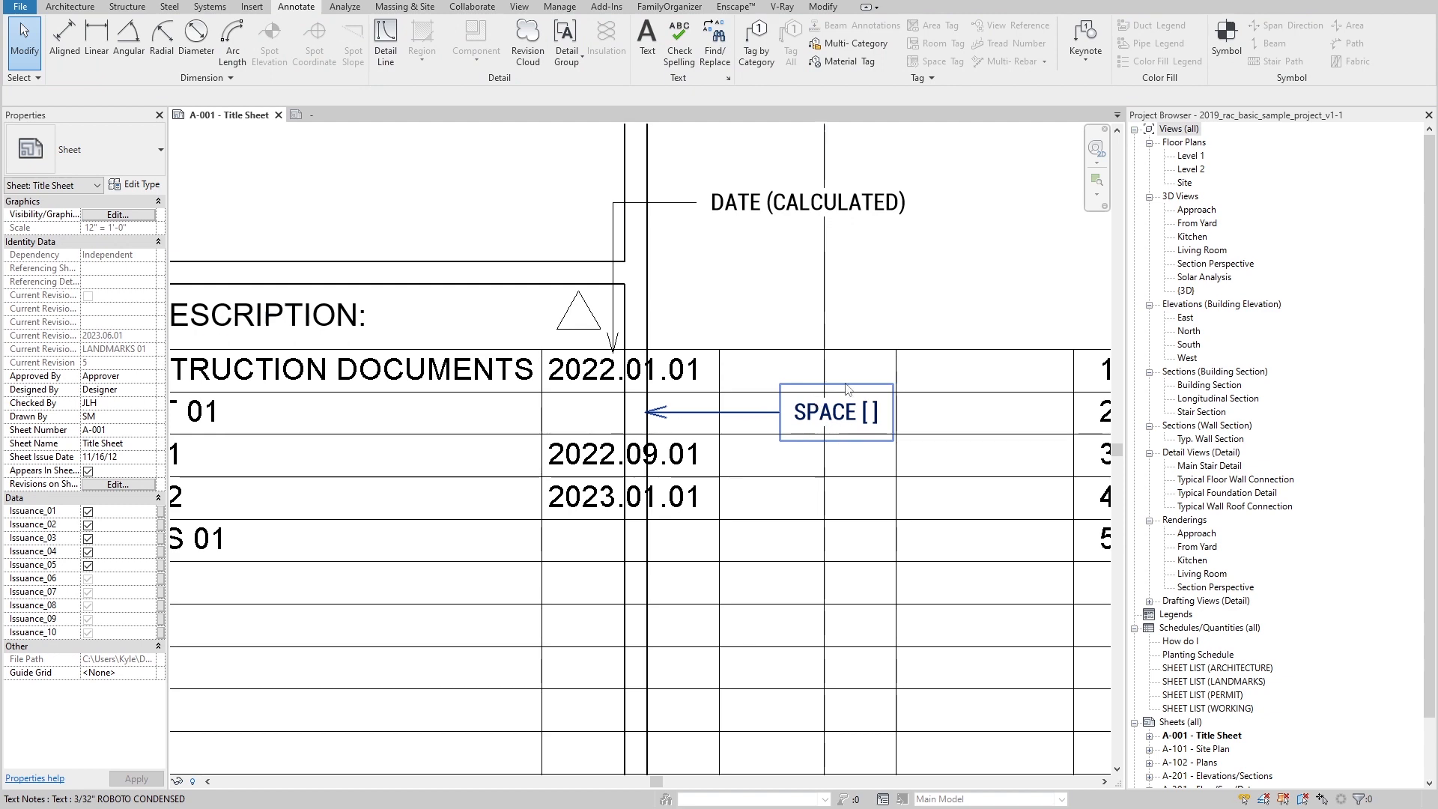
Step: In the title block family's Revision Schedule, make the Calculated - Date formula return " XXX " instead of a blank
{"action": "left_click", "coordinate": [325, 117]}
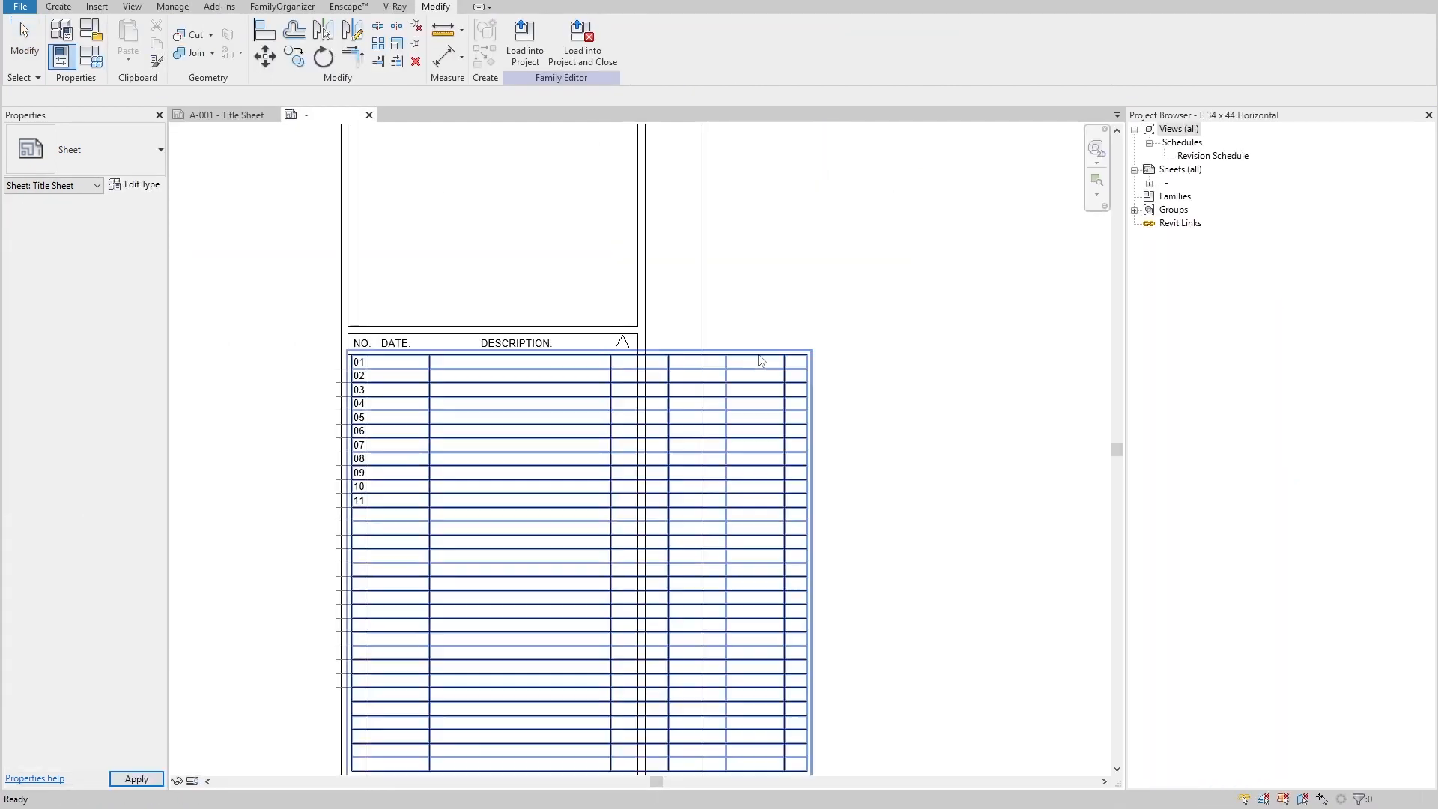
{"action": "left_click", "coordinate": [1208, 155]}
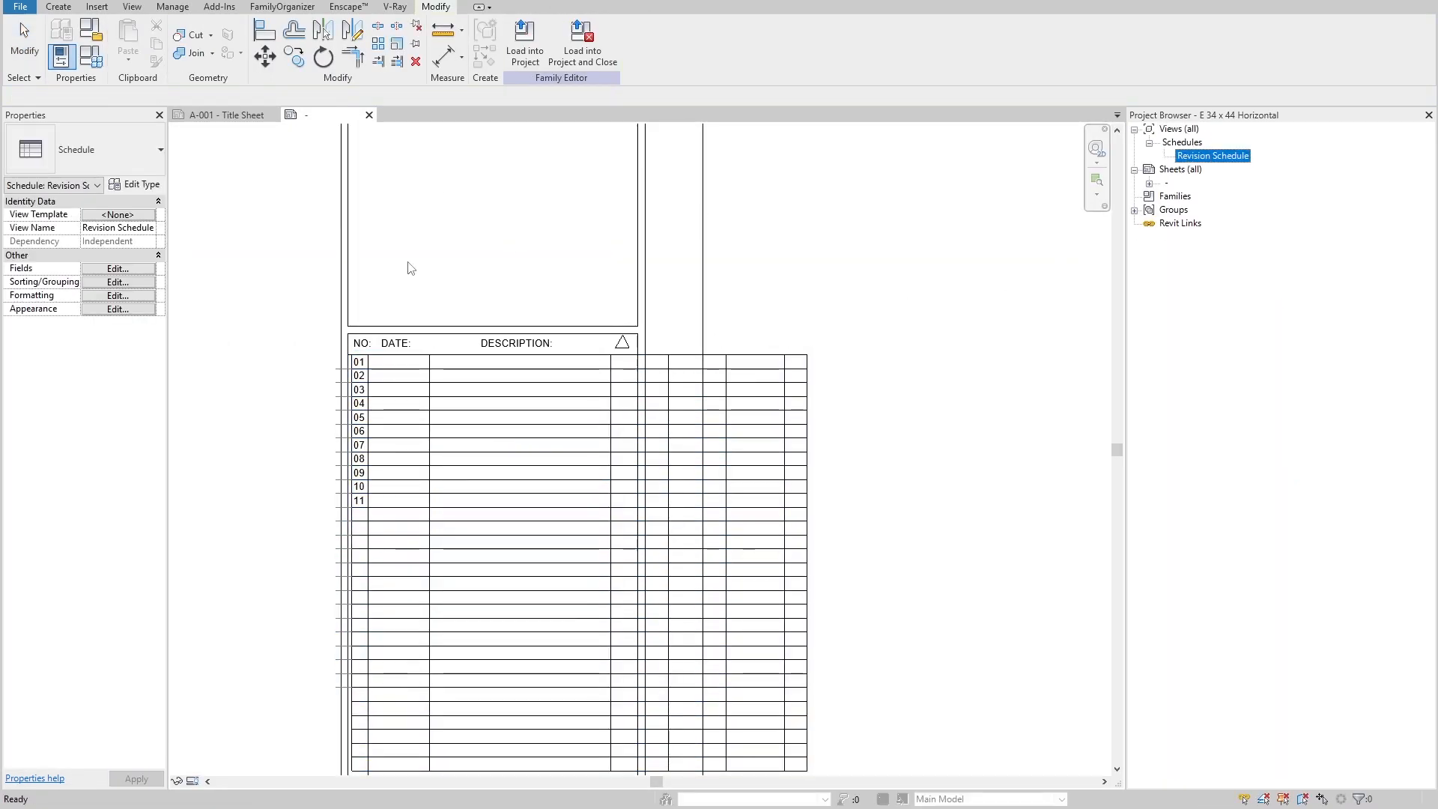
{"action": "left_click", "coordinate": [120, 269]}
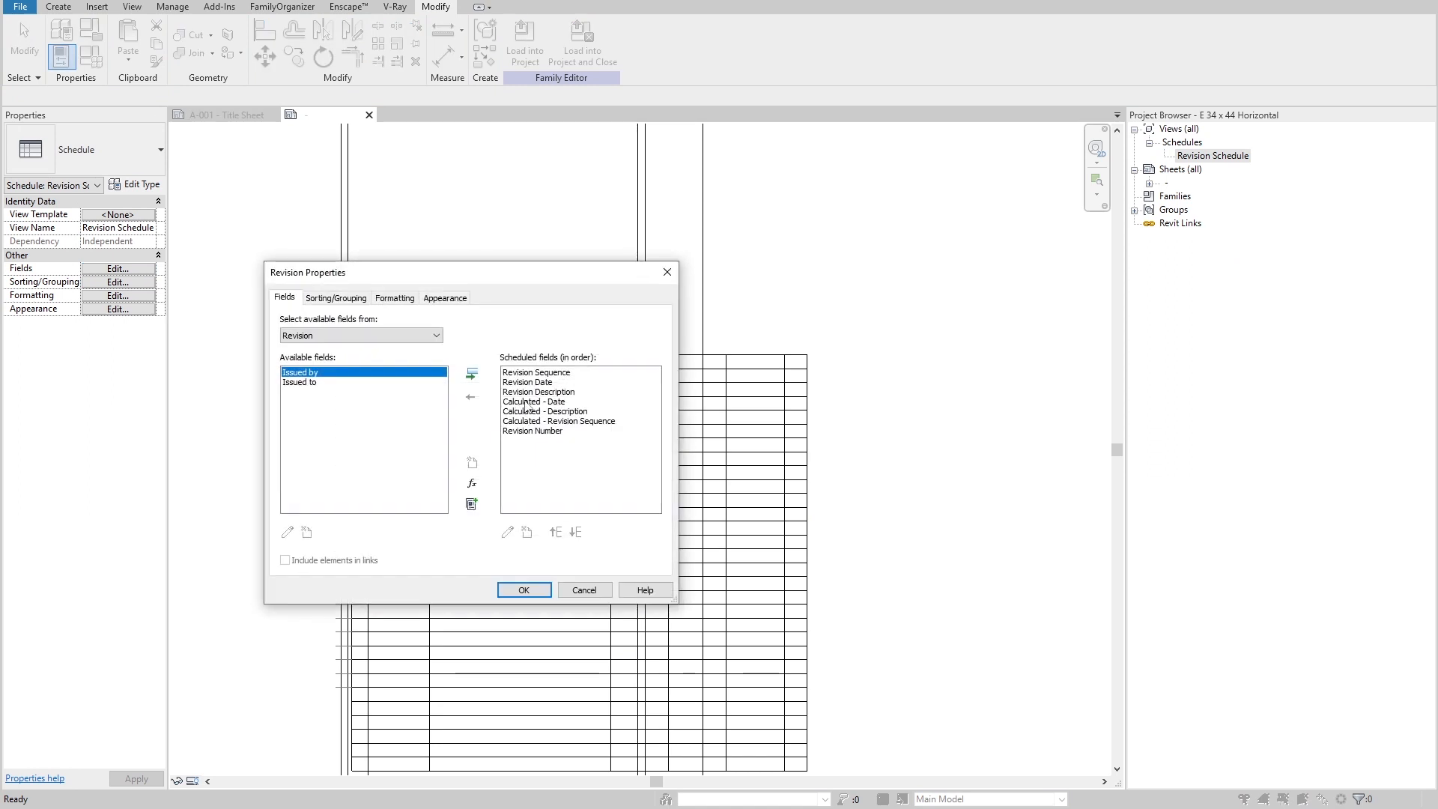
{"action": "left_click", "coordinate": [534, 402]}
{"action": "left_click", "coordinate": [508, 532]}
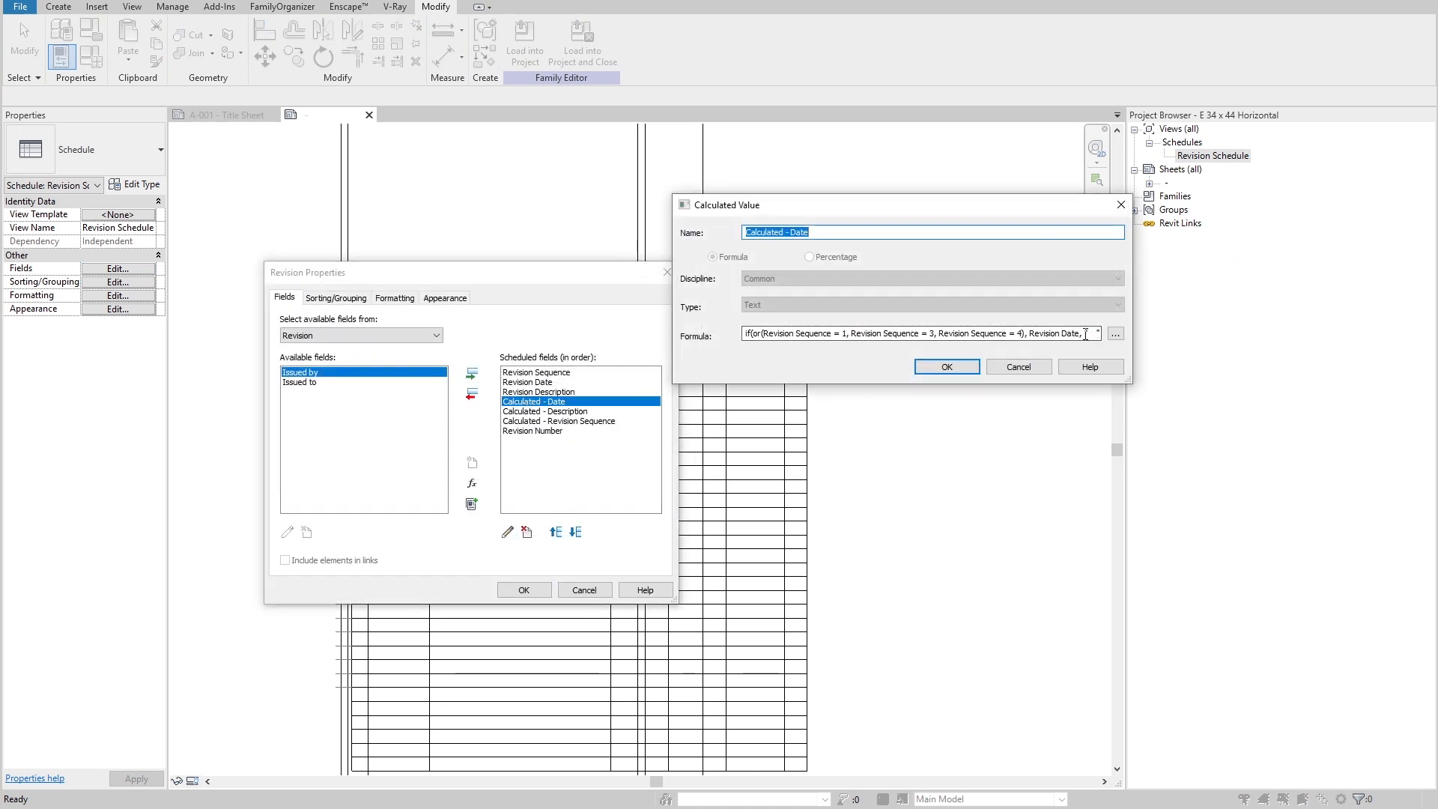
{"action": "left_click", "coordinate": [1086, 334]}
{"action": "key", "text": "End"}
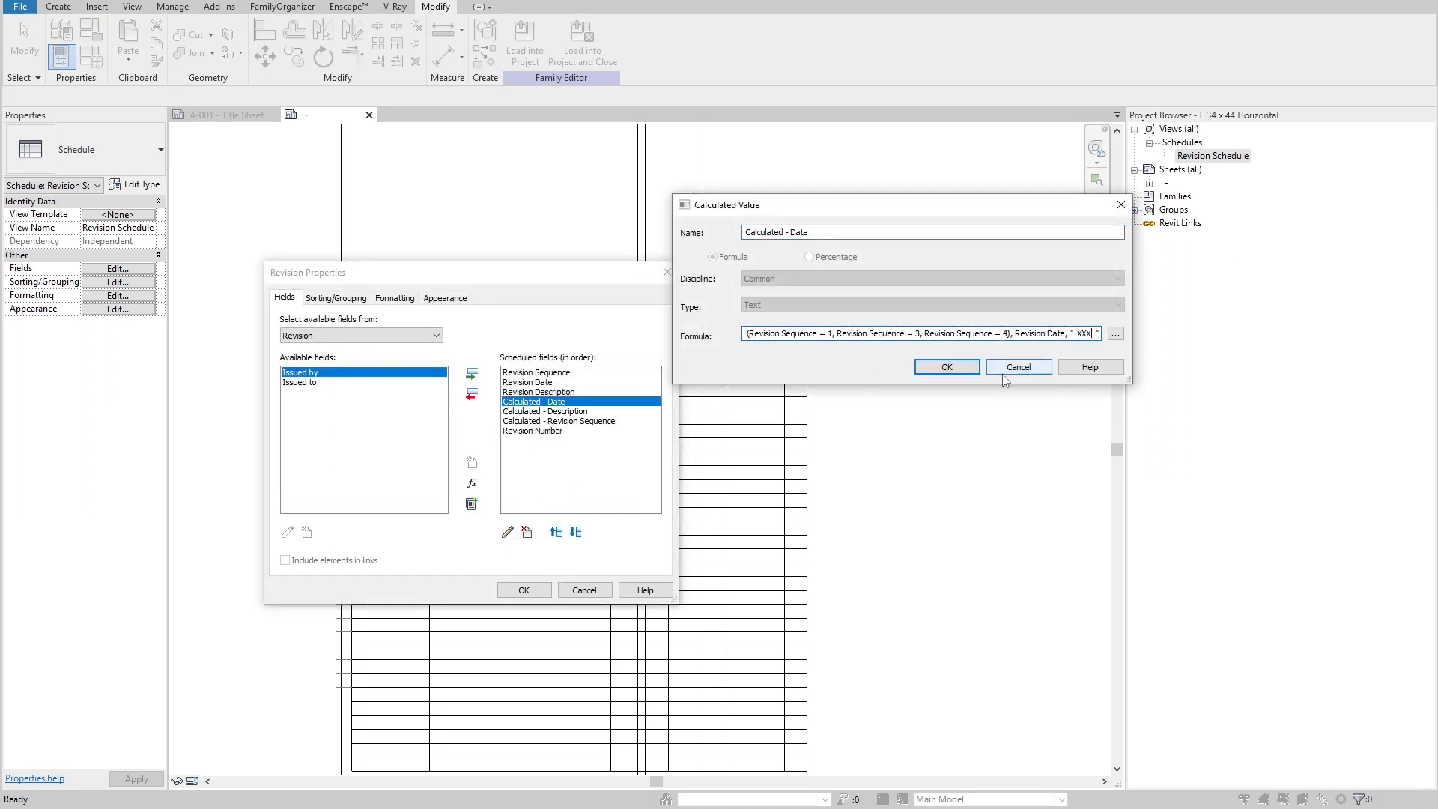
{"action": "left_click", "coordinate": [947, 366]}
{"action": "left_click", "coordinate": [523, 590]}
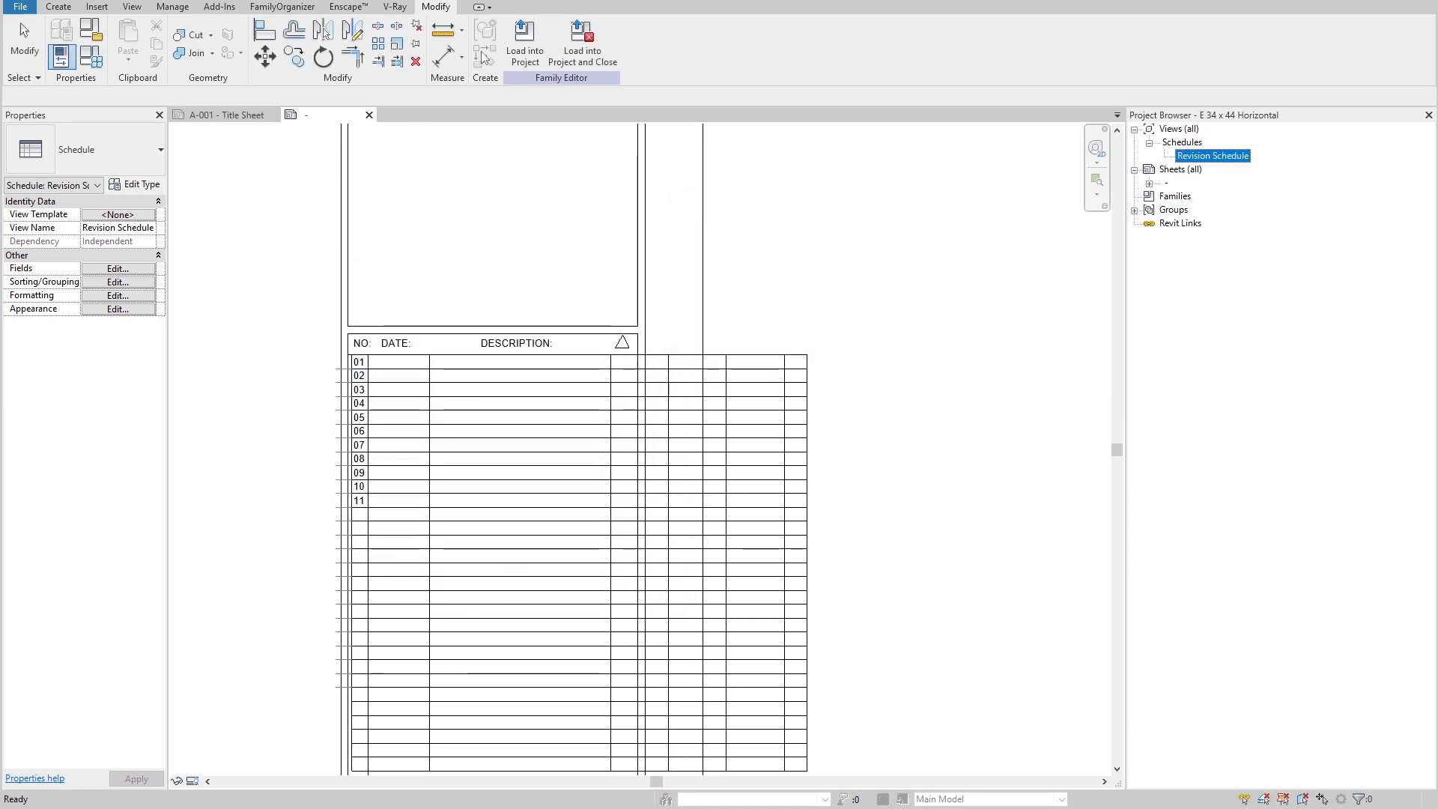
Step: Load the edited title block family into the project, replacing the existing version
{"action": "left_click", "coordinate": [525, 45]}
{"action": "left_click", "coordinate": [619, 411]}
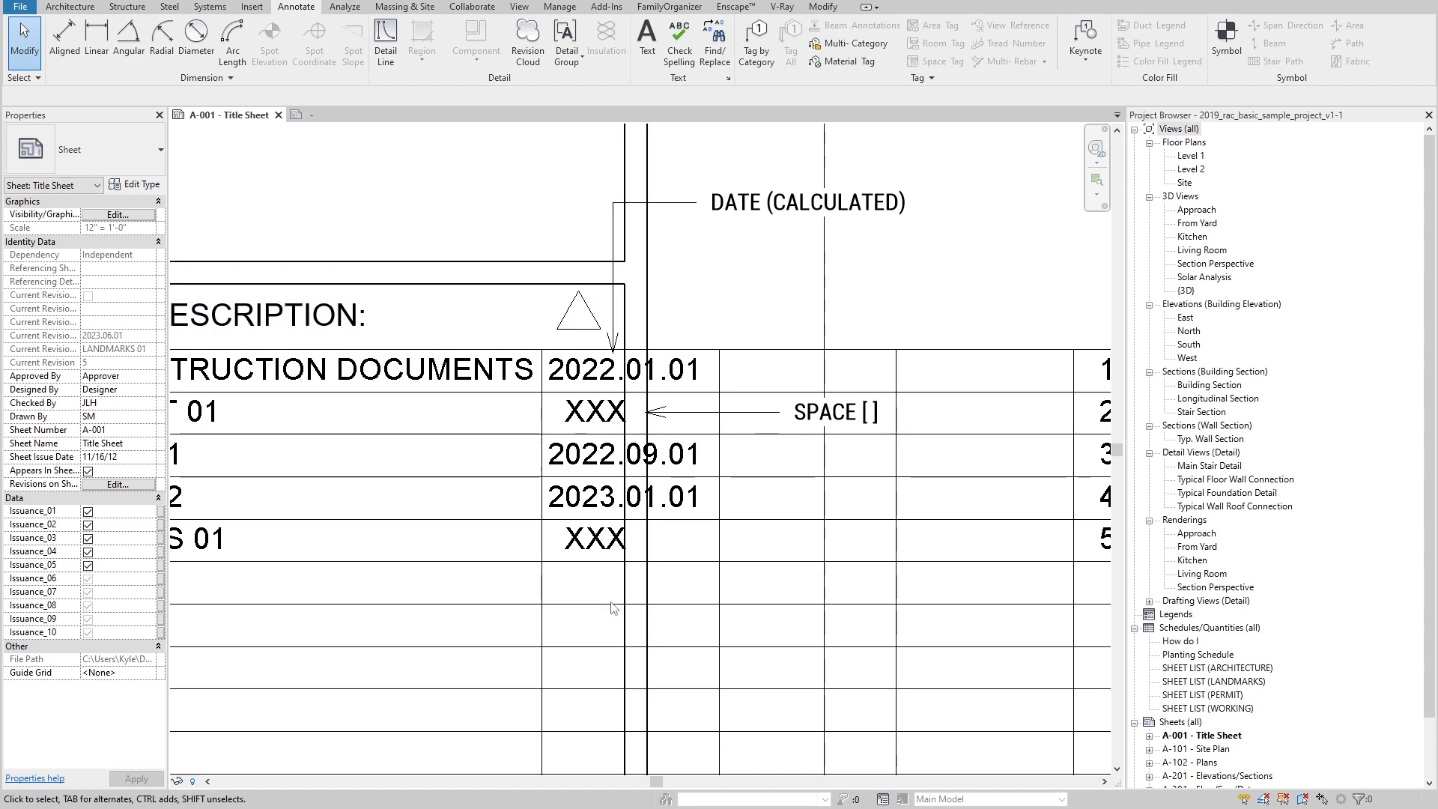
{"action": "scroll", "coordinate": [756, 511], "scroll_direction": "up", "scroll_amount": 5}
{"action": "scroll", "coordinate": [462, 402], "scroll_direction": "down", "scroll_amount": 6}
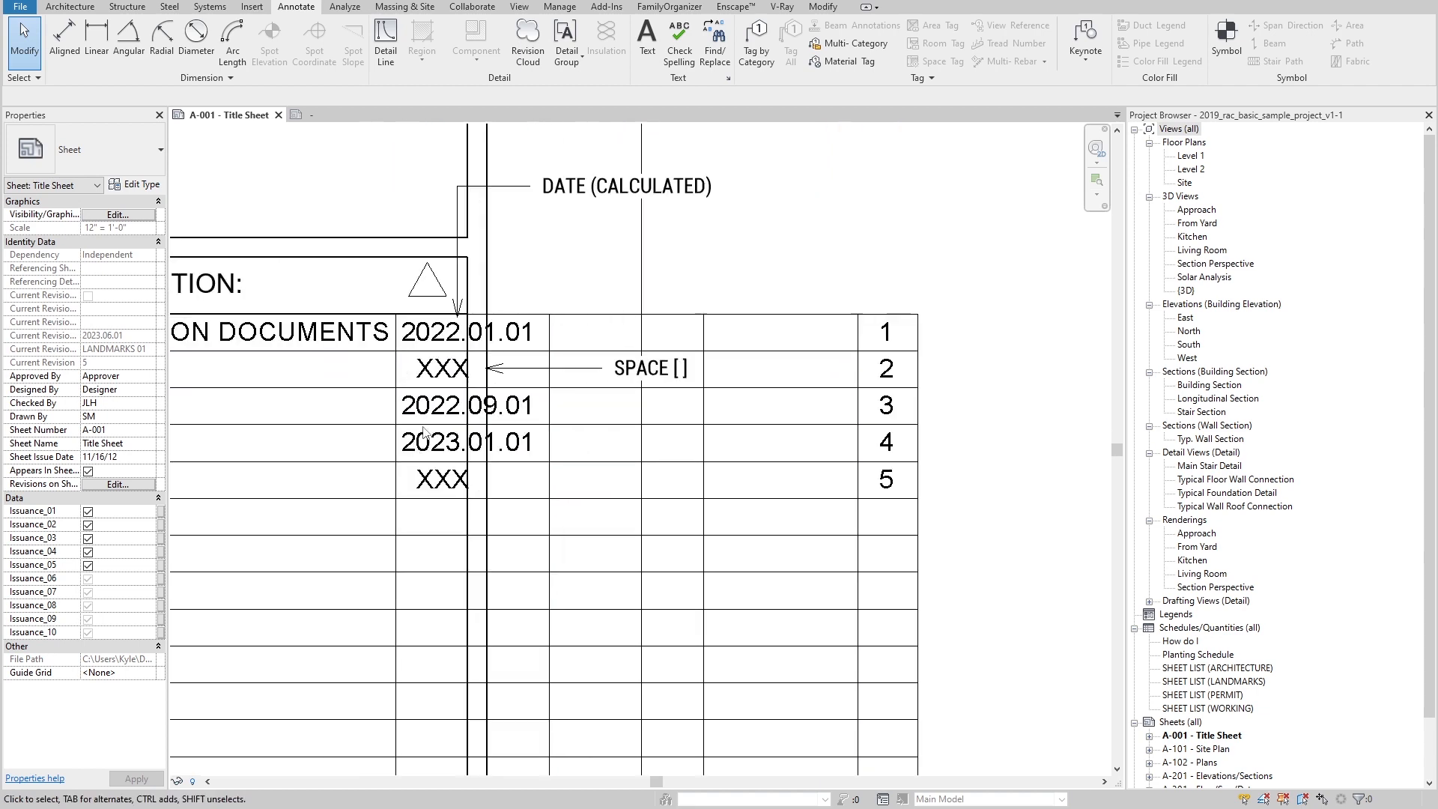
Step: Move the SPACE [ ] note above the revision table and bend its leader down onto the calculated description column
{"action": "left_click", "coordinate": [632, 358]}
{"action": "left_click_drag", "start_coordinate": [632, 358], "coordinate": [717, 209], "text": "ctrl"}
{"action": "middle_click_drag", "start_coordinate": [681, 282], "coordinate": [745, 340]}
{"action": "scroll", "coordinate": [755, 330], "scroll_direction": "down", "scroll_amount": 2}
{"action": "scroll", "coordinate": [751, 292], "scroll_direction": "up", "scroll_amount": 2}
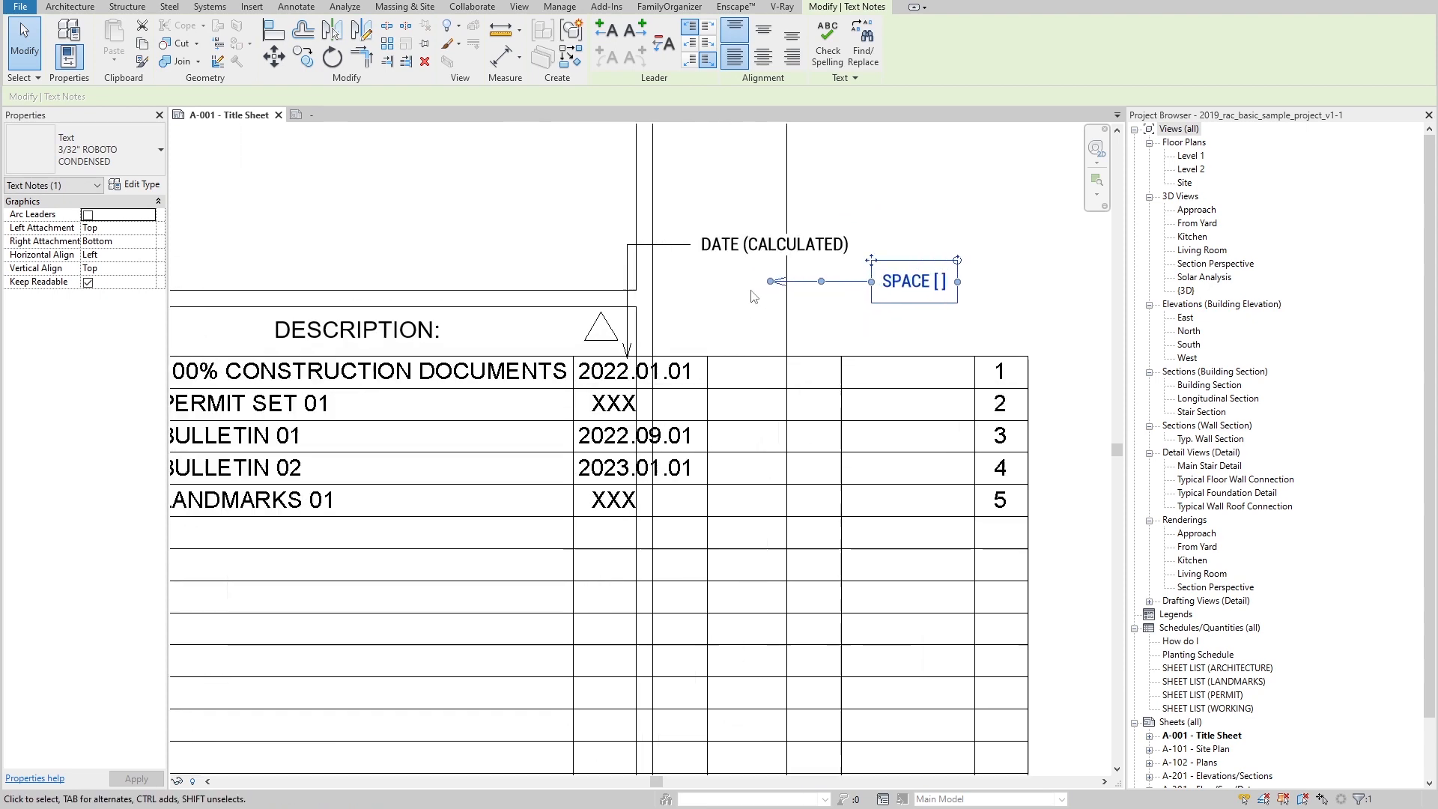
{"action": "mouse_move", "coordinate": [771, 281]}
{"action": "left_mouse_down"}
{"action": "mouse_move", "coordinate": [785, 354]}
{"action": "mouse_move", "coordinate": [779, 281]}
{"action": "left_mouse_up"}
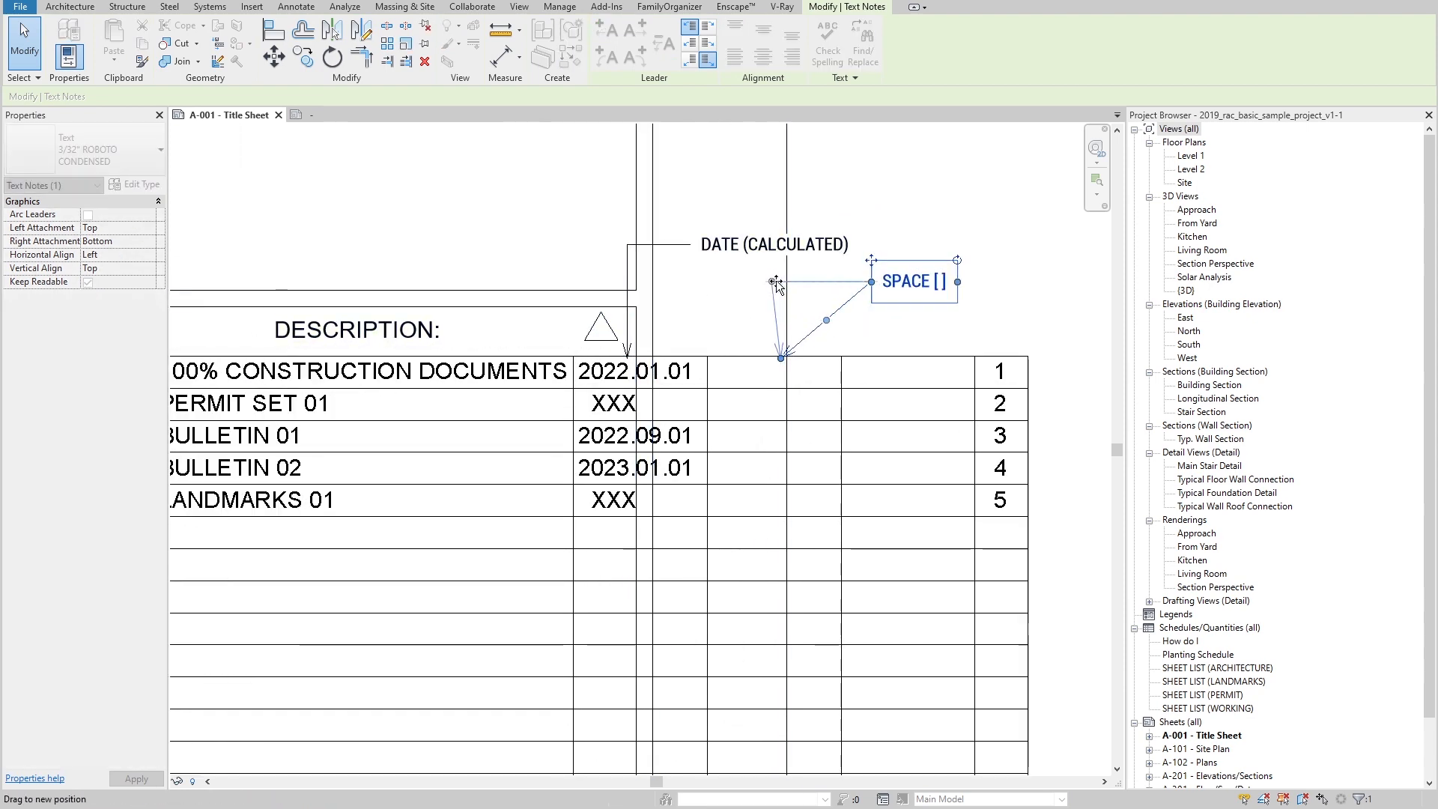
Step: Replace the text of the SPACE [ ] note with CALCULATED DESCRIPTION
{"action": "double_click", "coordinate": [917, 288]}
{"action": "type", "text": "CALCU"}
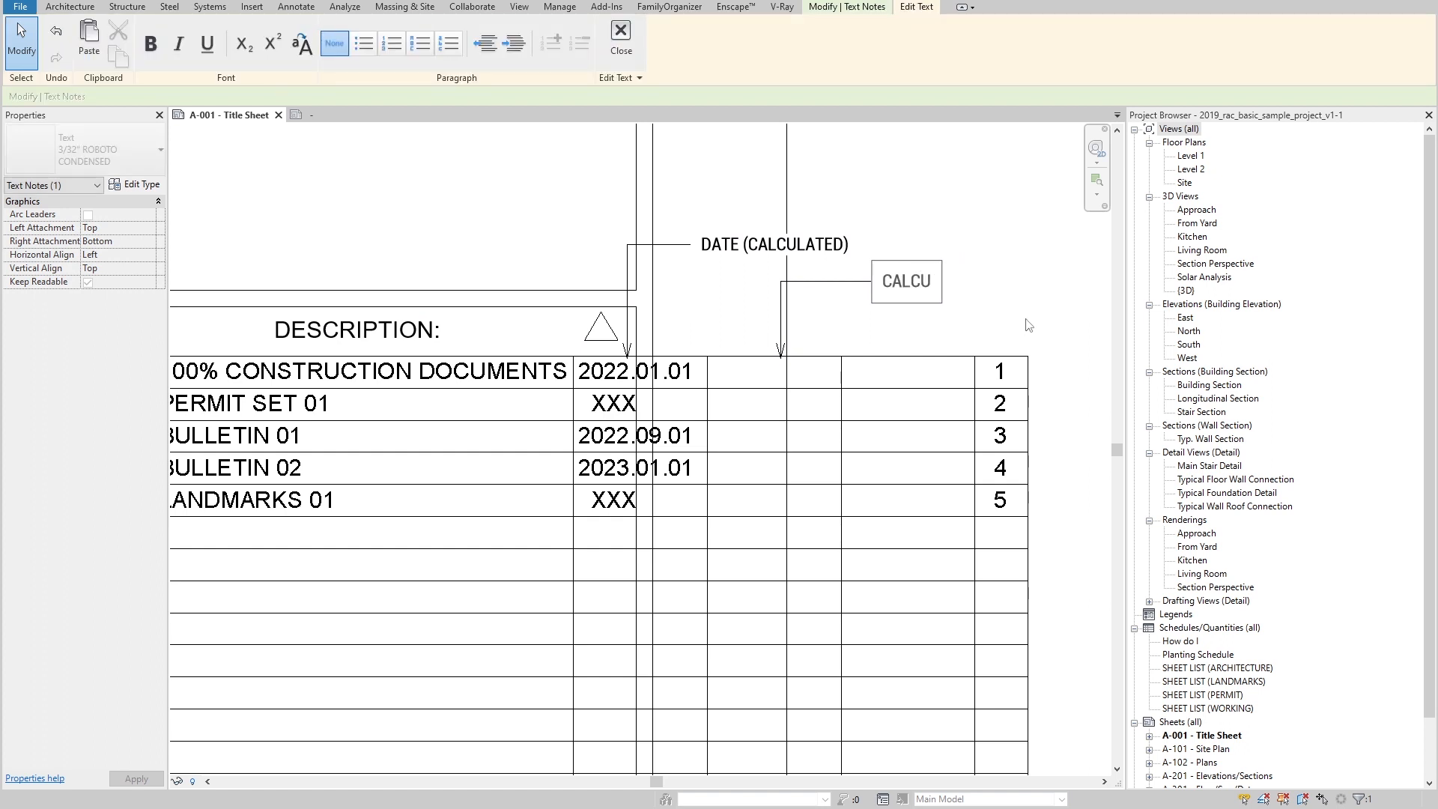
{"action": "type", "text": "LATED DESCRIPTION"}
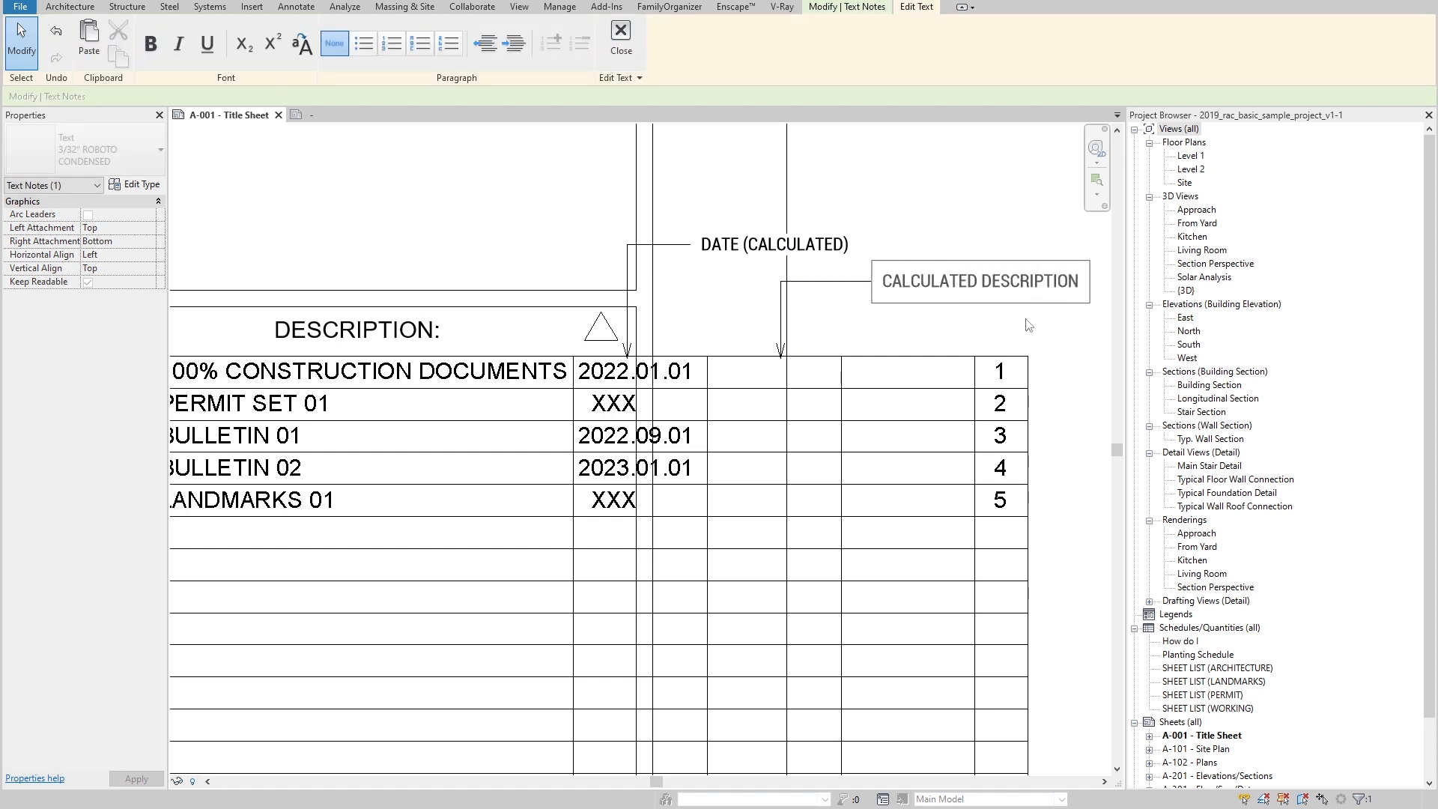
{"action": "left_click", "coordinate": [922, 156]}
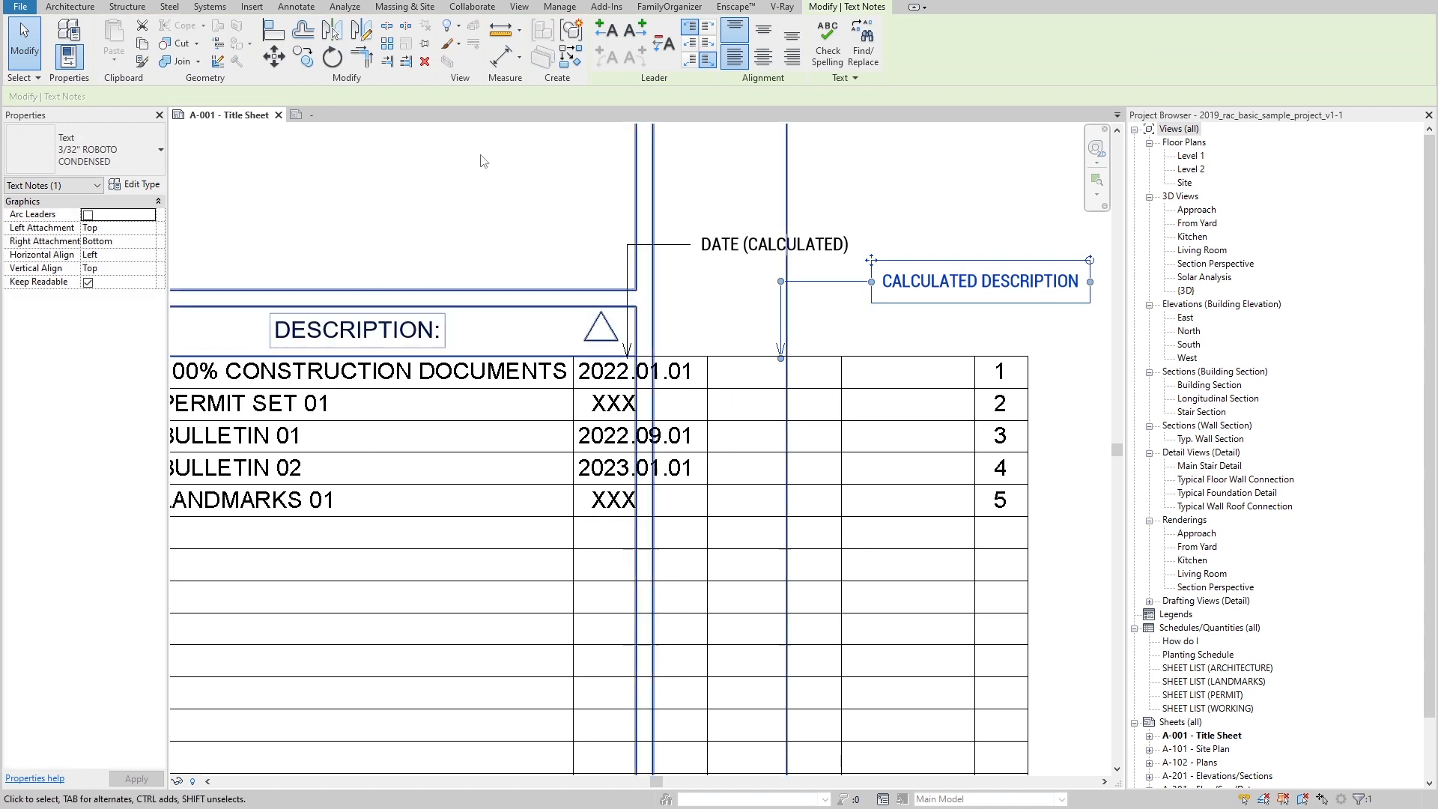
Step: Copy the whole Calculated - Date formula from the title block family's Revision Schedule fields without changing it
{"action": "left_click", "coordinate": [310, 116]}
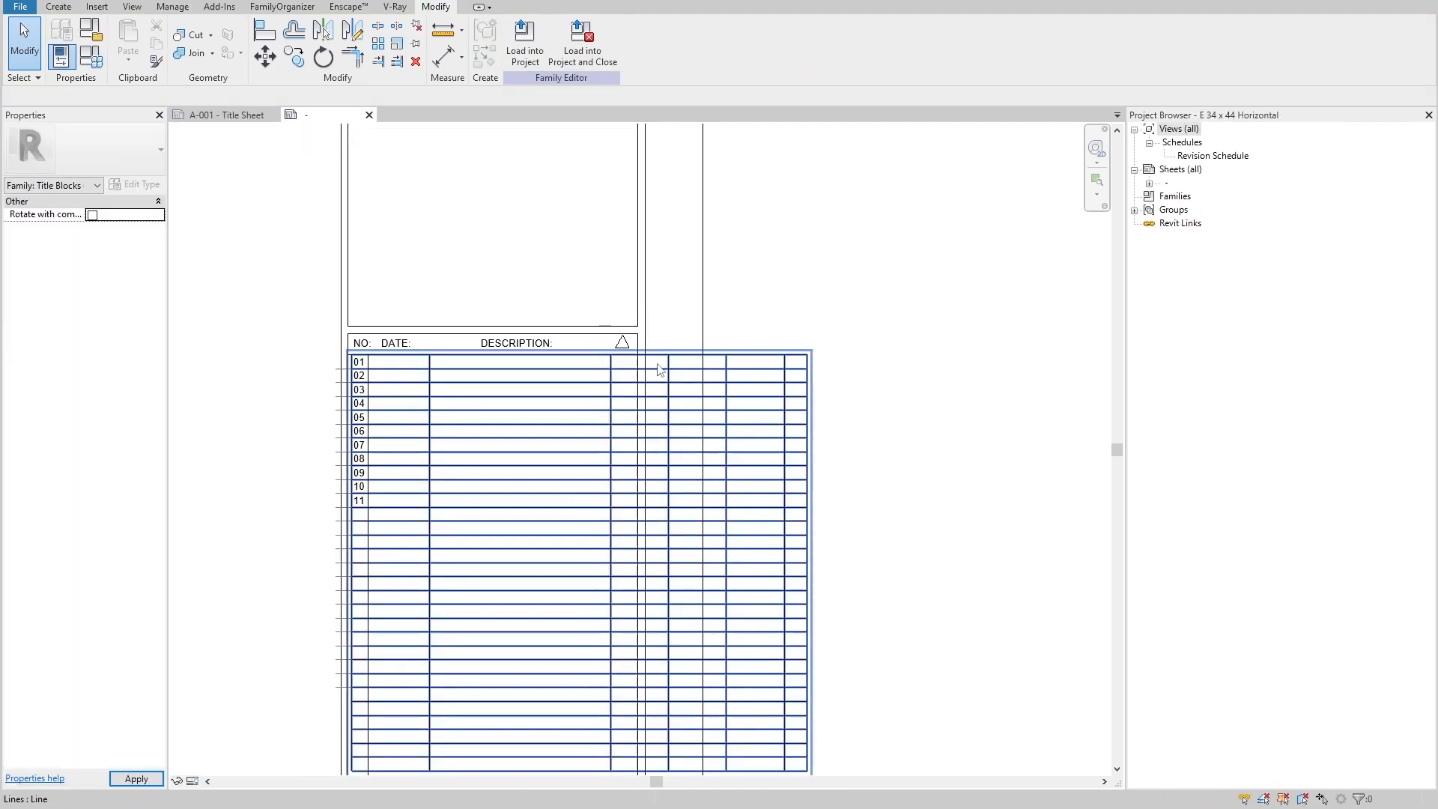
{"action": "left_click", "coordinate": [1198, 156]}
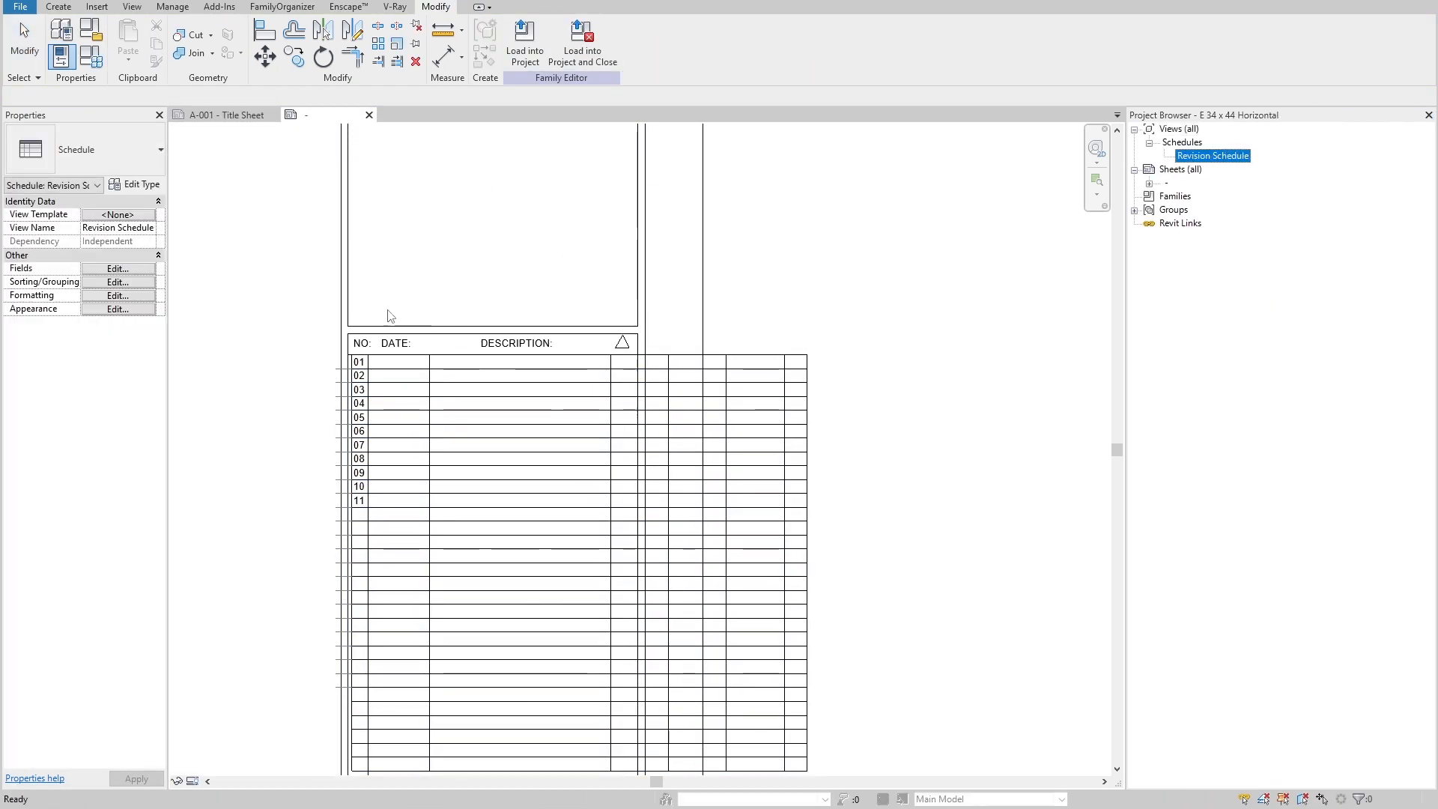
{"action": "left_click", "coordinate": [117, 269]}
{"action": "left_click", "coordinate": [534, 402]}
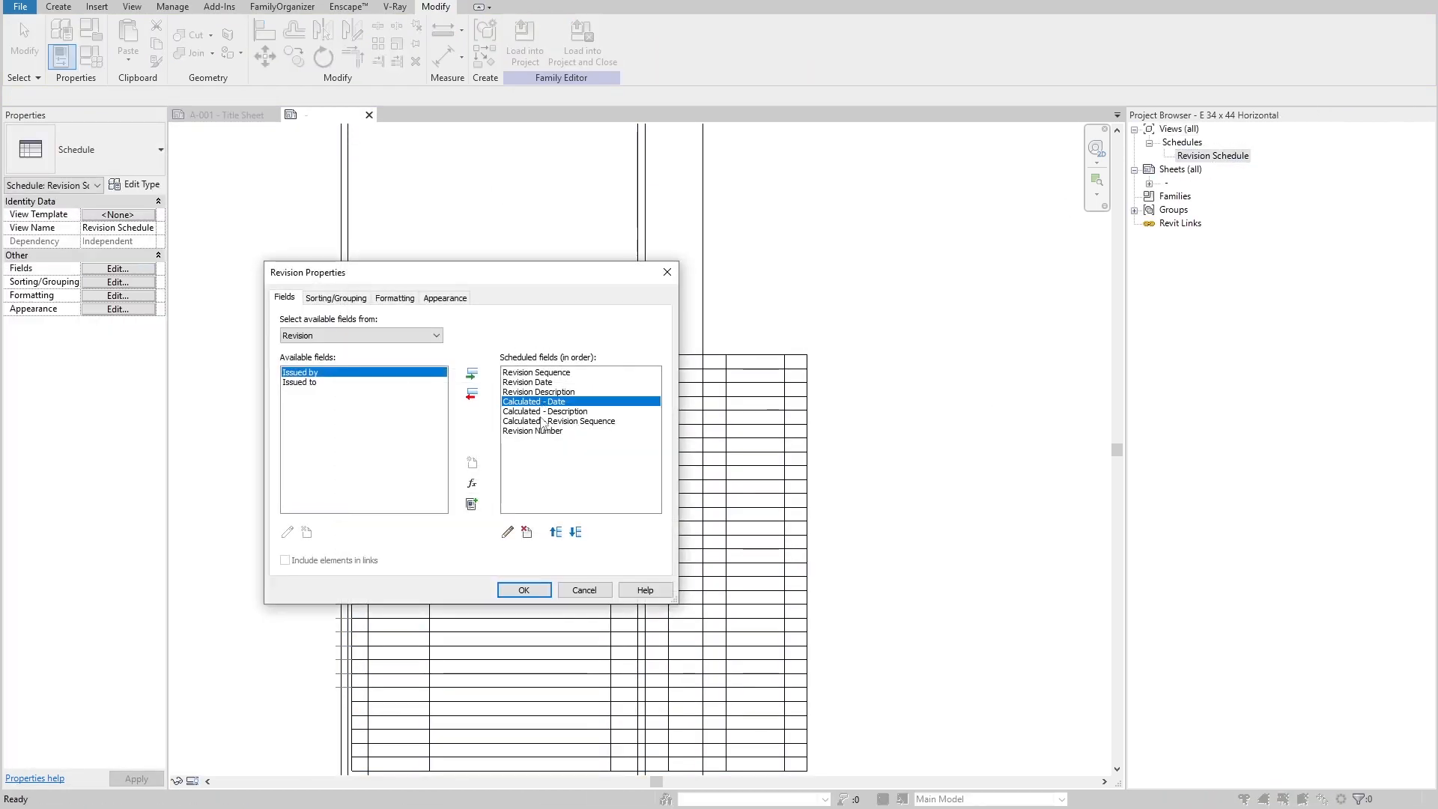
{"action": "left_click", "coordinate": [507, 532]}
{"action": "left_click", "coordinate": [825, 333]}
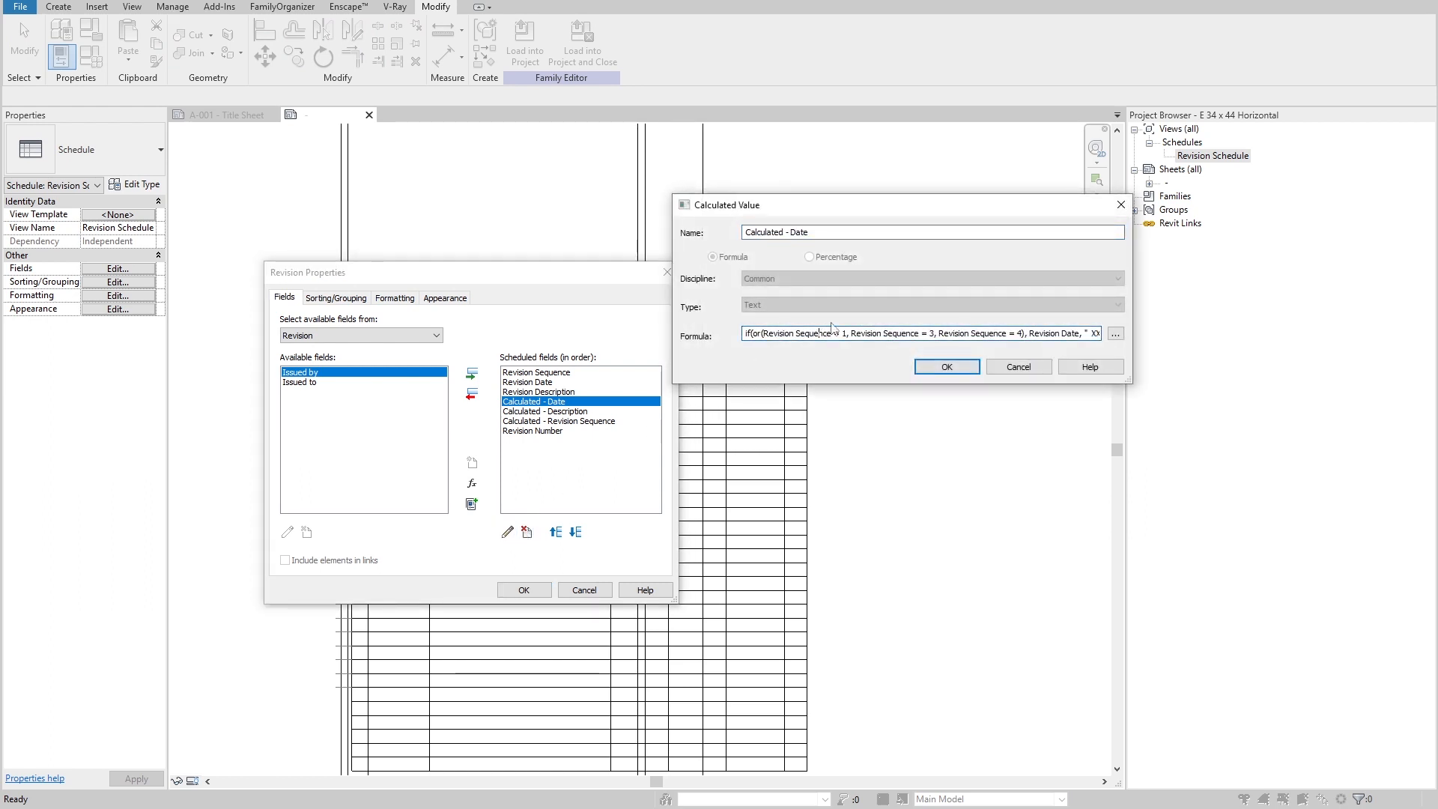
{"action": "key", "text": "ctrl+a"}
{"action": "left_click", "coordinate": [1032, 368]}
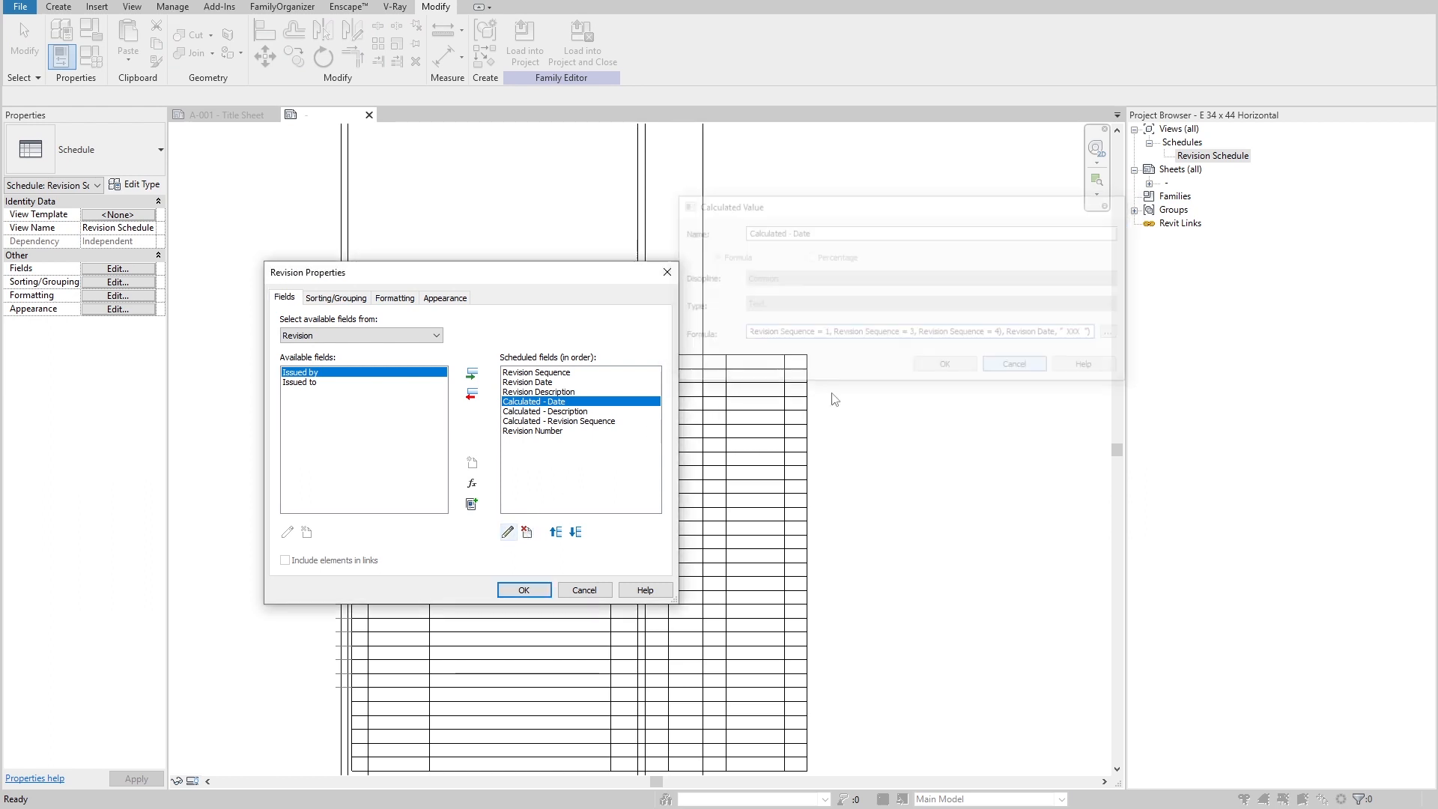
Step: Paste the copied conditional date formula into the empty formula of the Calculated - Description field
{"action": "left_click", "coordinate": [538, 412]}
{"action": "left_click", "coordinate": [510, 533]}
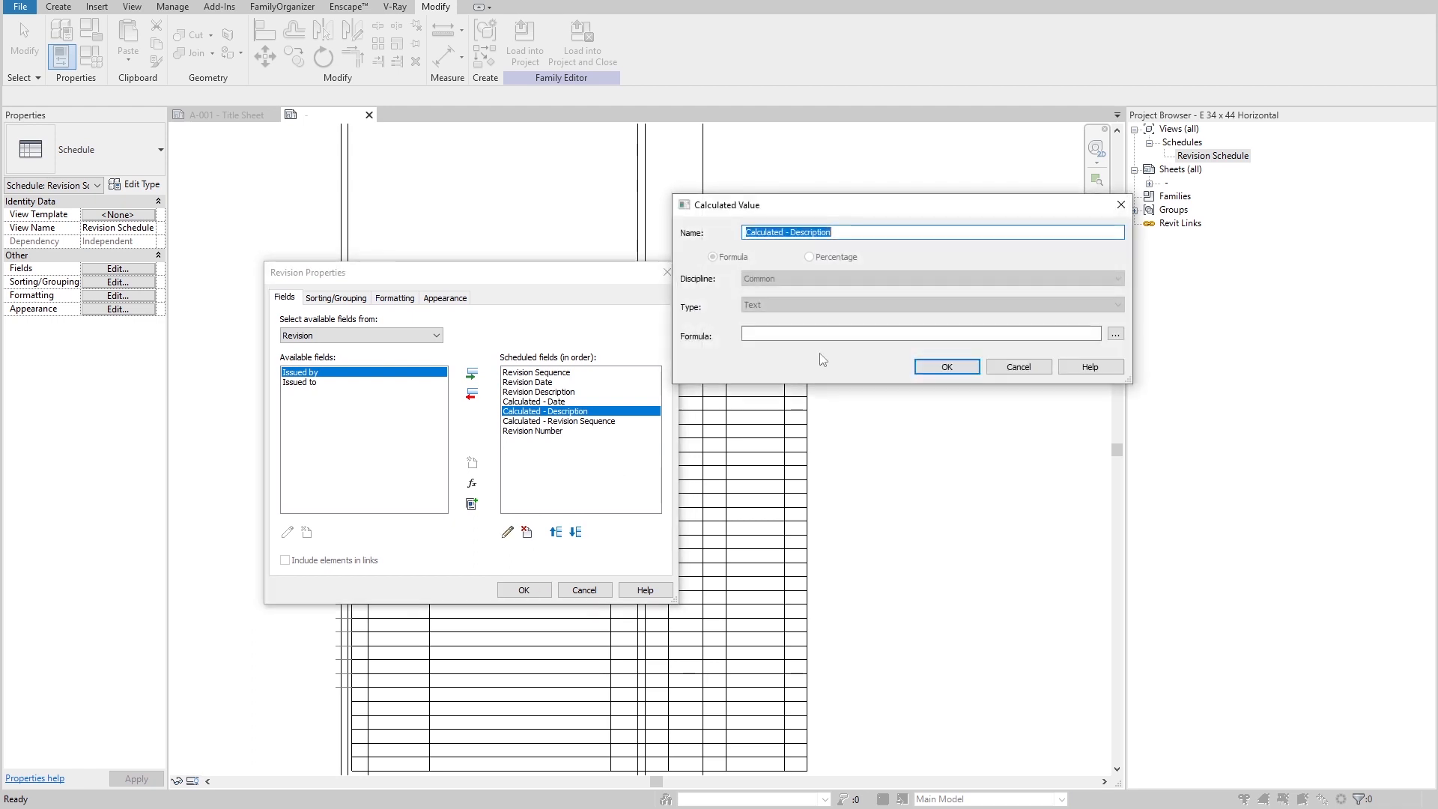
{"action": "left_click", "coordinate": [826, 334]}
{"action": "key", "text": "ctrl+v"}
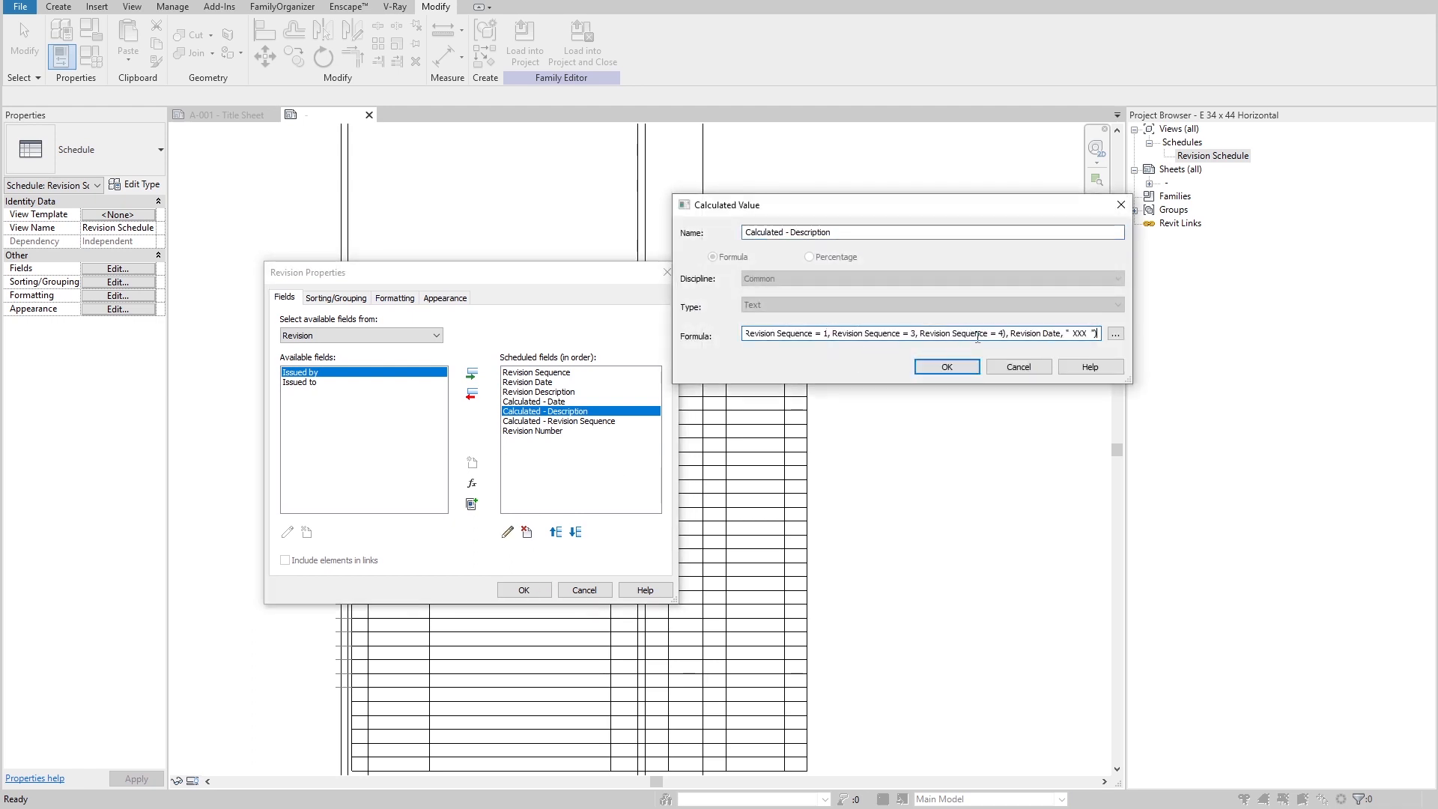
Step: Make the Calculated - Description formula return Revision Description for matching sequences, and accept the schedule's field changes
{"action": "left_click_drag", "start_coordinate": [867, 333], "coordinate": [1079, 333]}
{"action": "left_click", "coordinate": [1009, 333]}
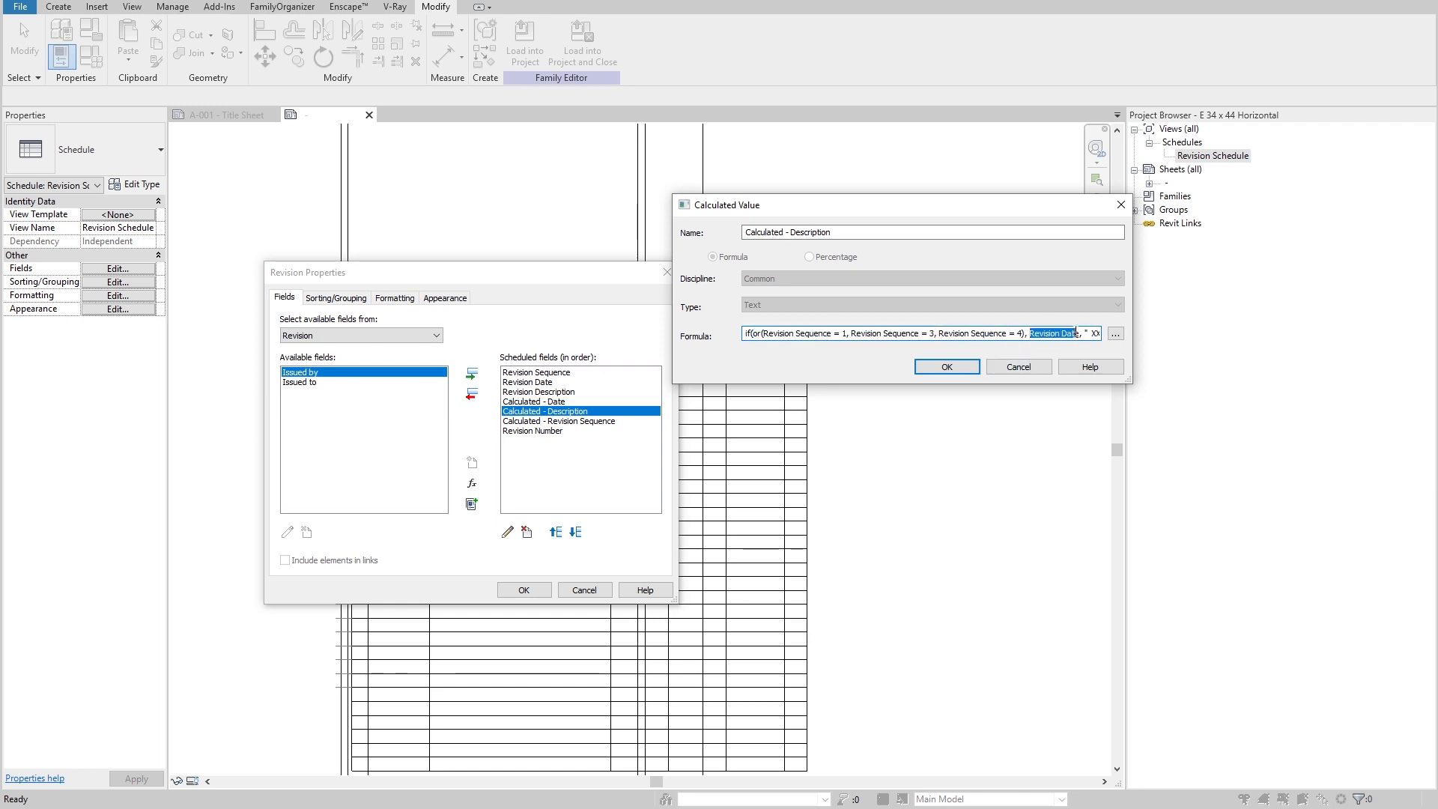
{"action": "left_click", "coordinate": [1078, 334]}
{"action": "type", "text": "ESC"}
{"action": "type", "text": "ptiuo"}
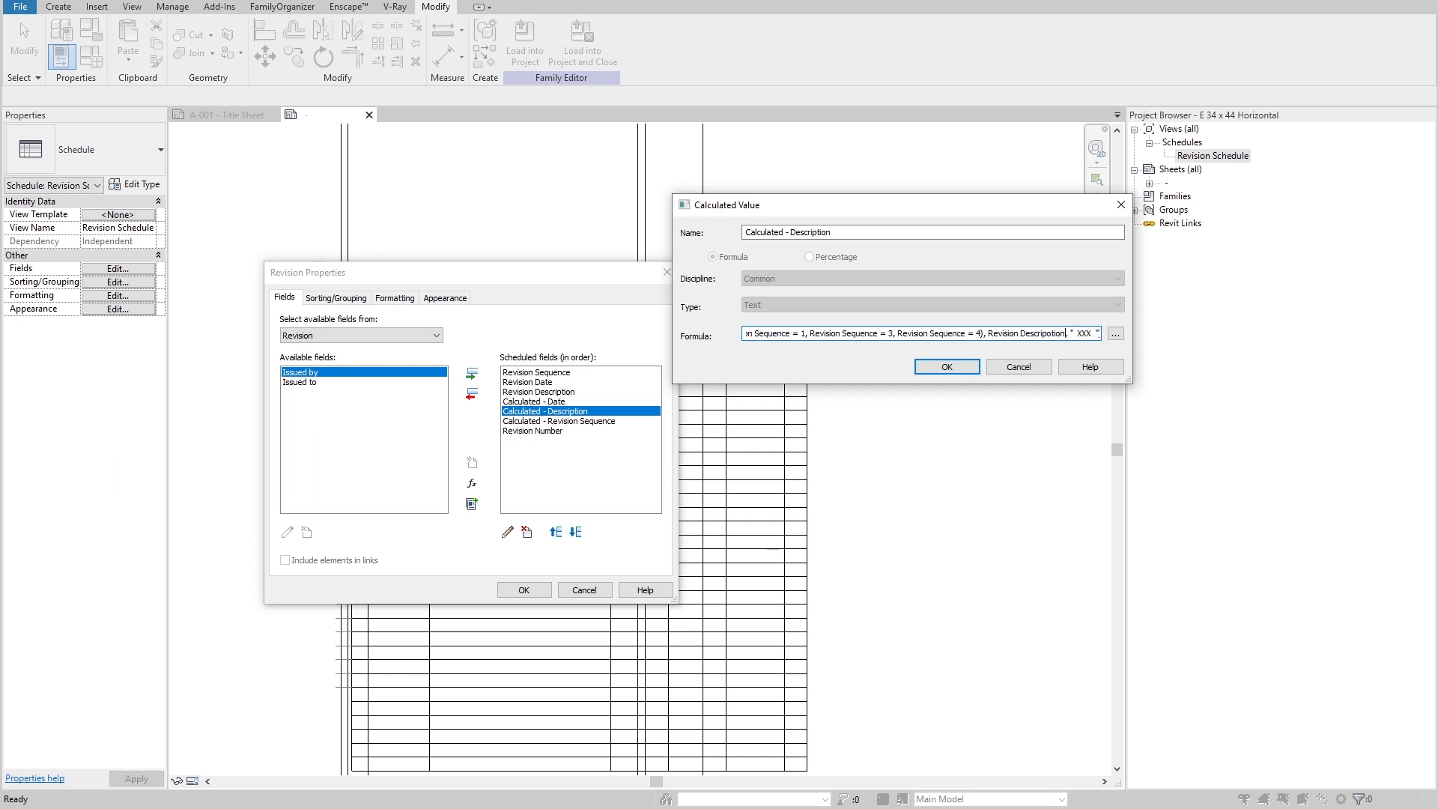
{"action": "key", "text": "BackSpace"}
{"action": "key", "text": "BackSpace"}
{"action": "type", "text": "on"}
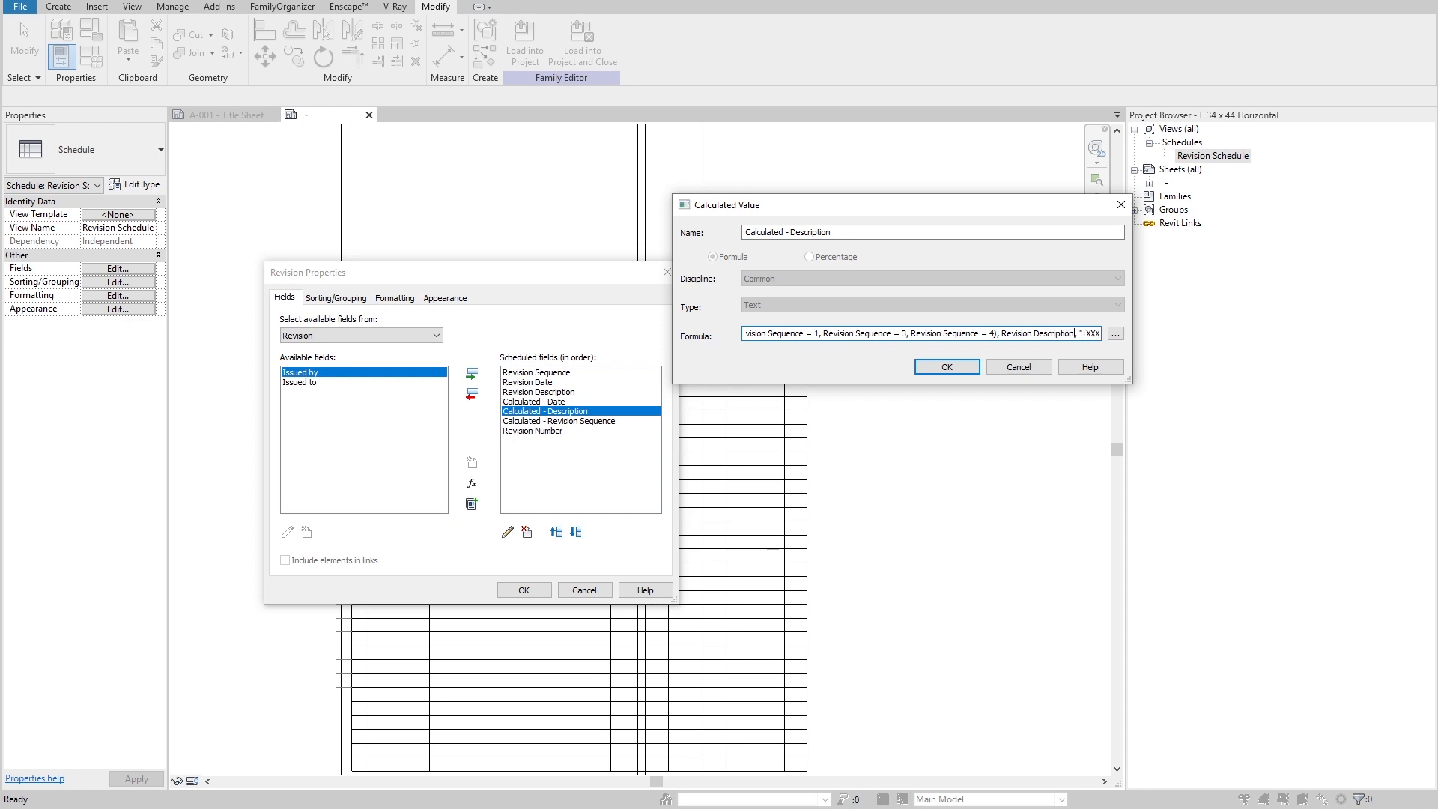
{"action": "left_click", "coordinate": [934, 366]}
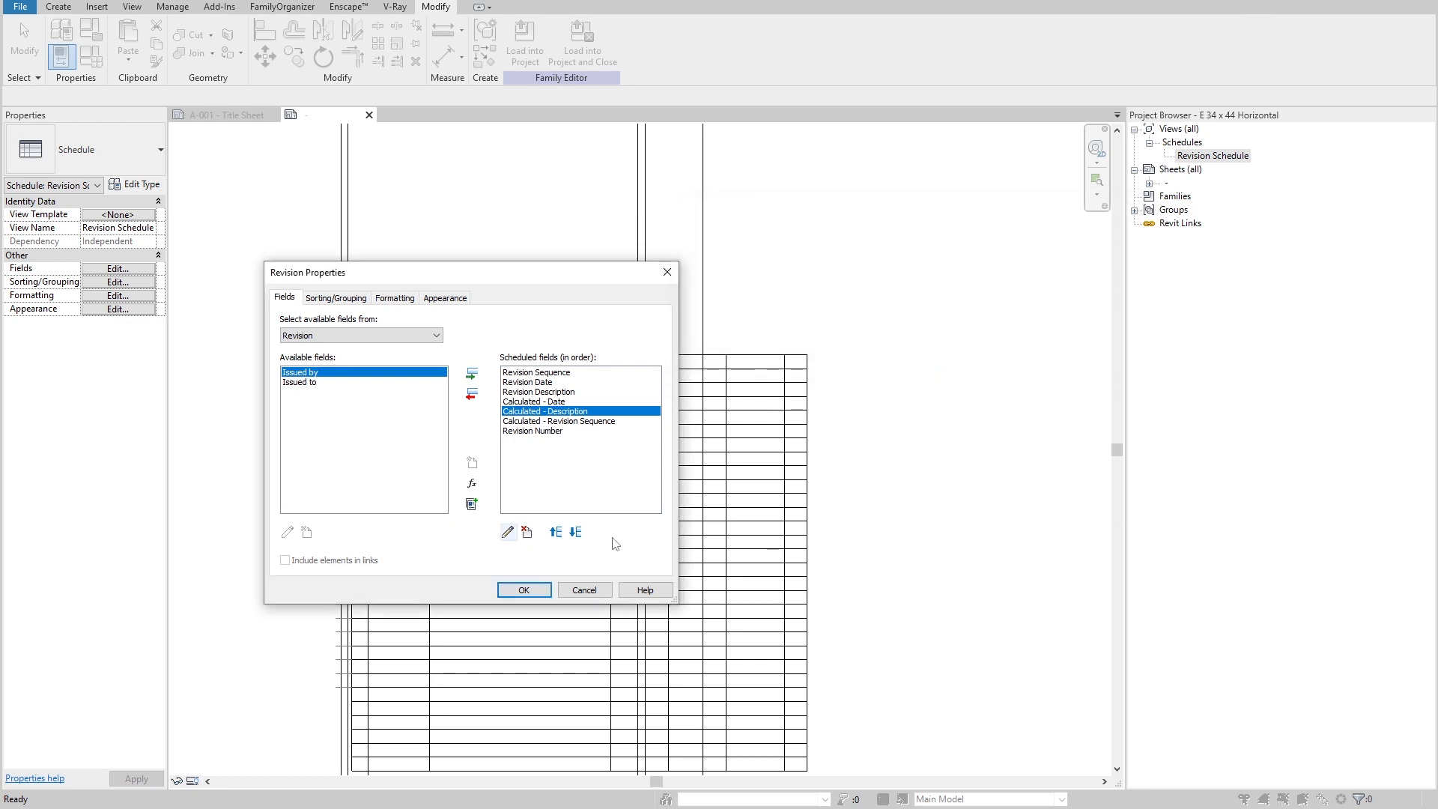
{"action": "left_click", "coordinate": [526, 591]}
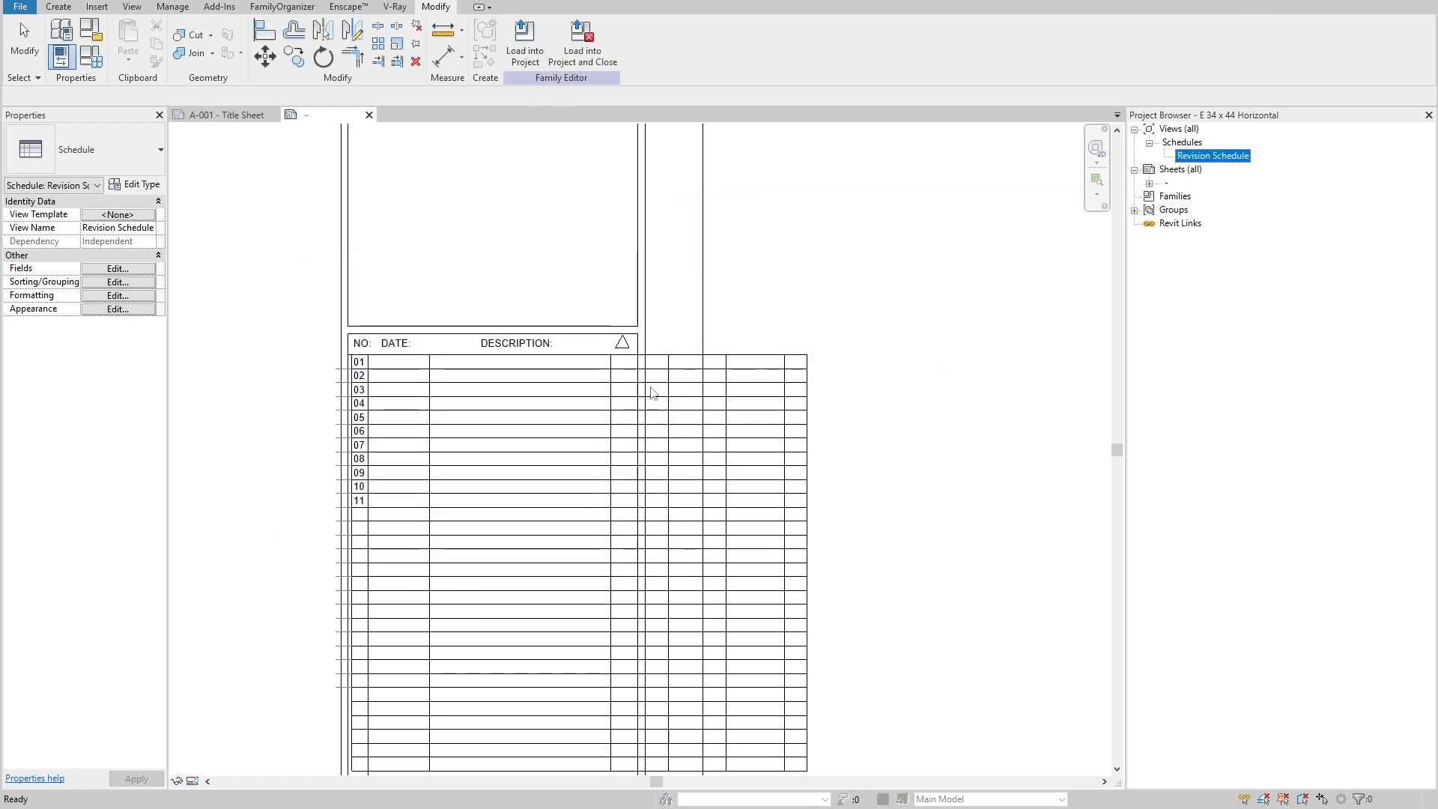
Step: Reload the title block family into the project, overwriting the existing version
{"action": "left_click", "coordinate": [525, 45]}
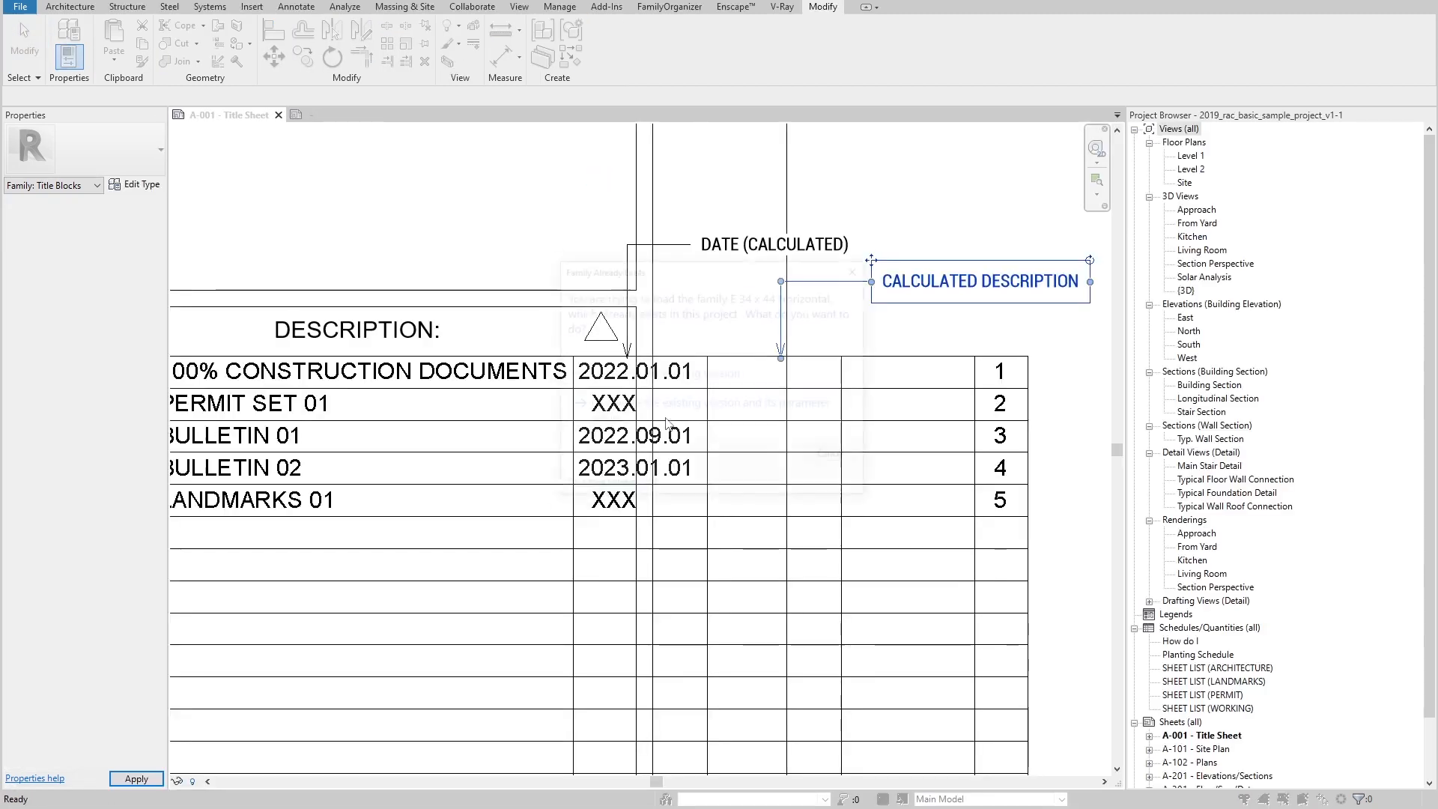
{"action": "left_click", "coordinate": [653, 405]}
{"action": "key", "text": "Escape"}
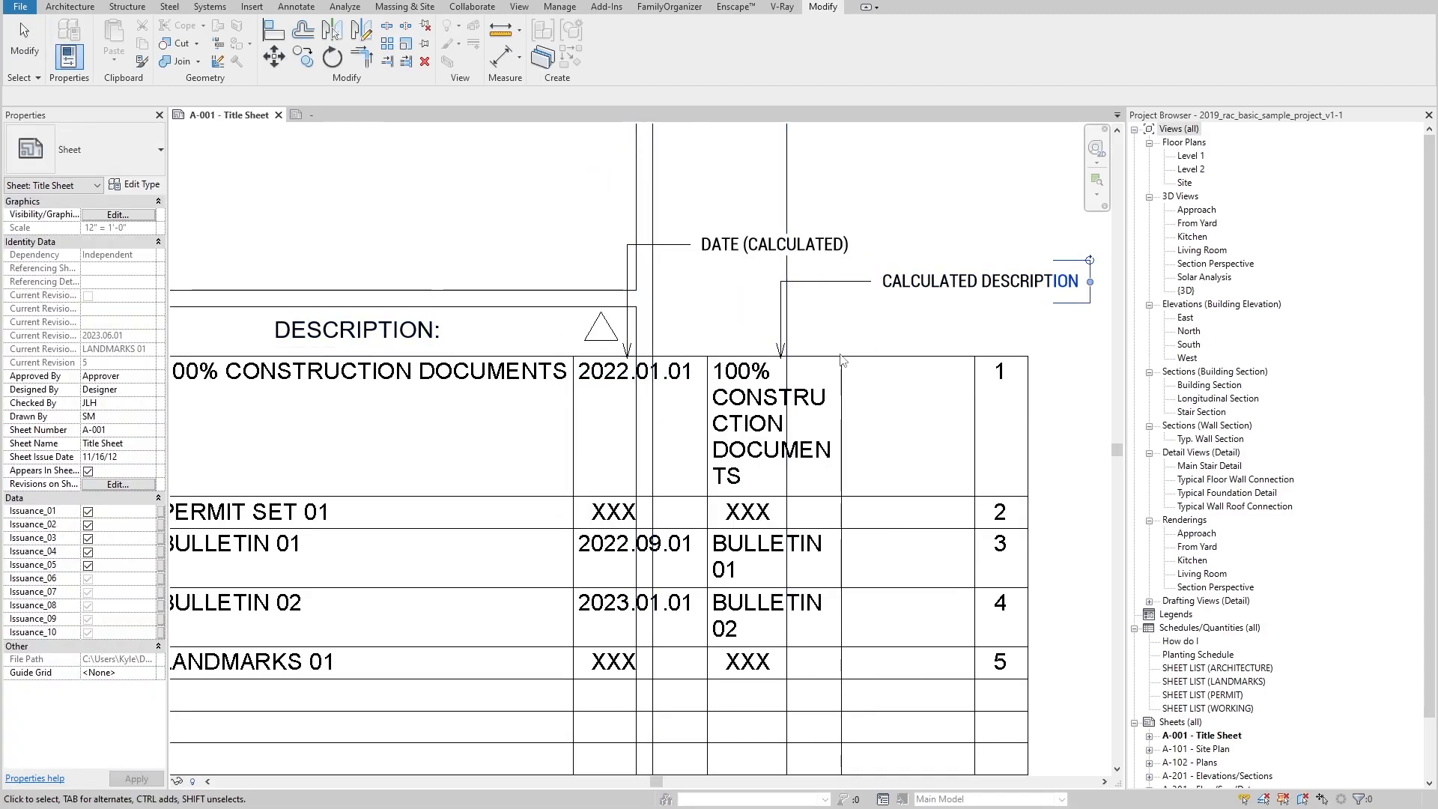
Step: Copy the CALCULATED DESCRIPTION note so its leader points at the empty column beside the calculated descriptions
{"action": "scroll", "coordinate": [690, 372], "scroll_direction": "down", "scroll_amount": 4}
{"action": "scroll", "coordinate": [674, 390], "scroll_direction": "up", "scroll_amount": 3}
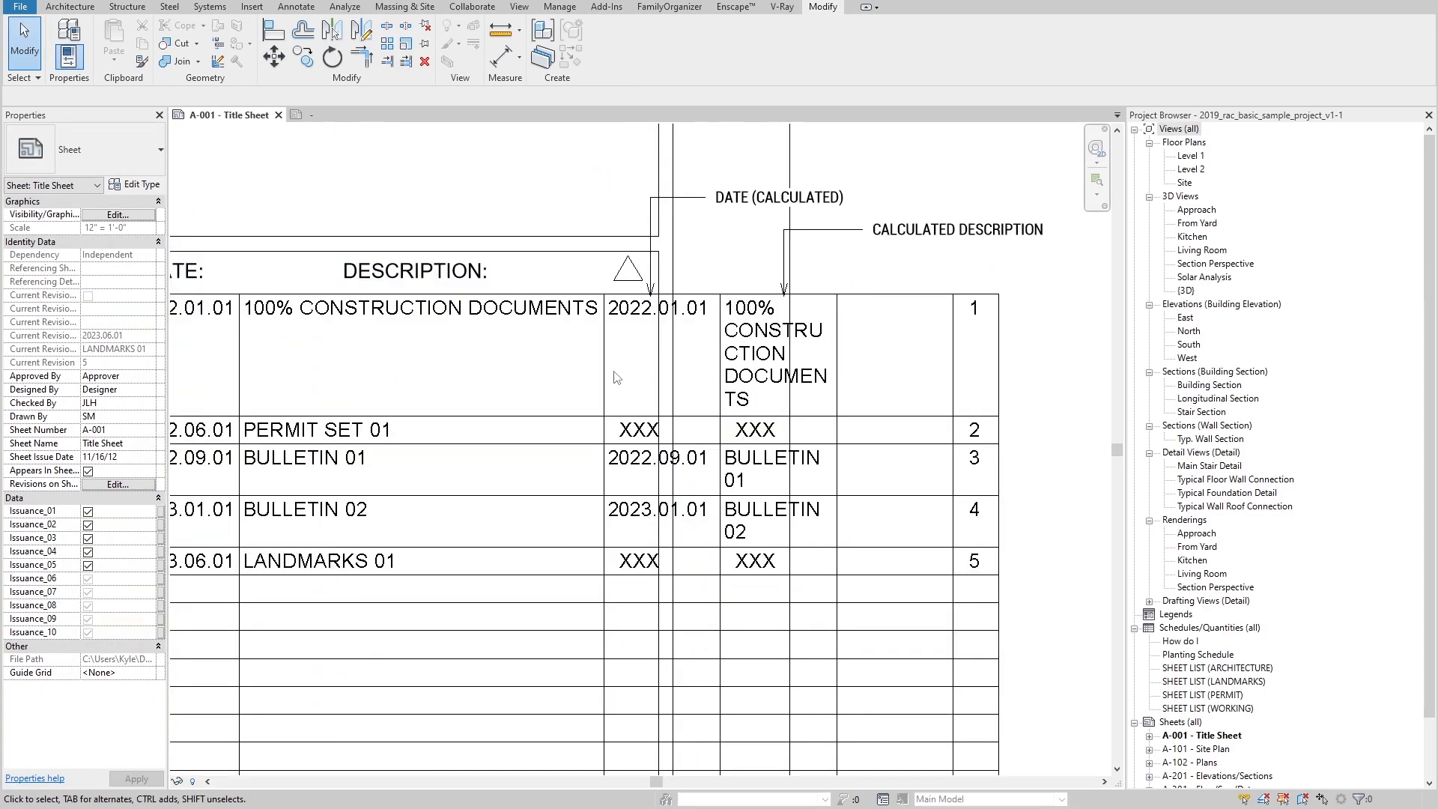
{"action": "middle_click_drag", "start_coordinate": [704, 375], "coordinate": [796, 273]}
{"action": "middle_click_drag", "start_coordinate": [896, 242], "coordinate": [801, 310]}
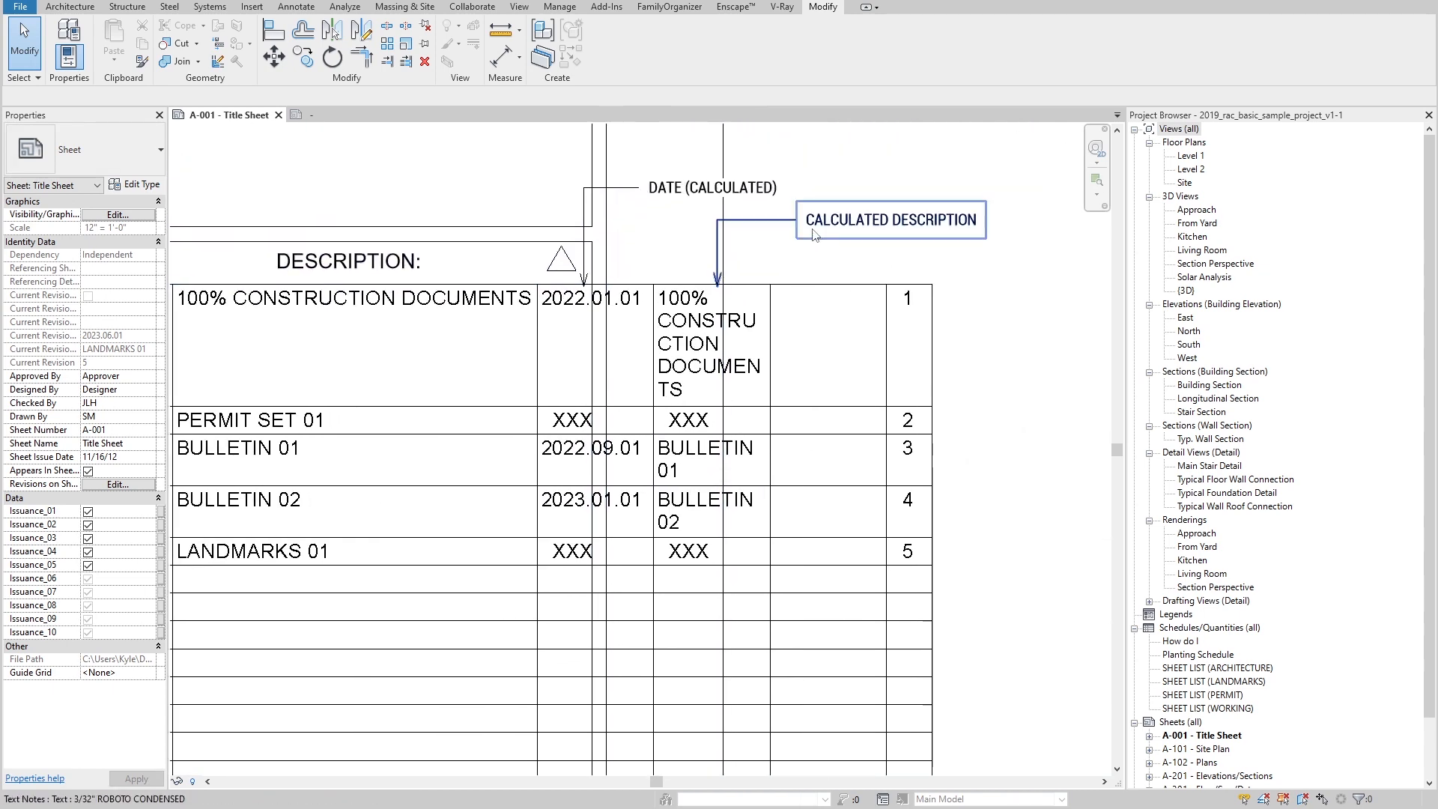
{"action": "left_click", "coordinate": [811, 228]}
{"action": "key", "text": "c"}
{"action": "key", "text": "o"}
{"action": "left_click", "coordinate": [747, 233]}
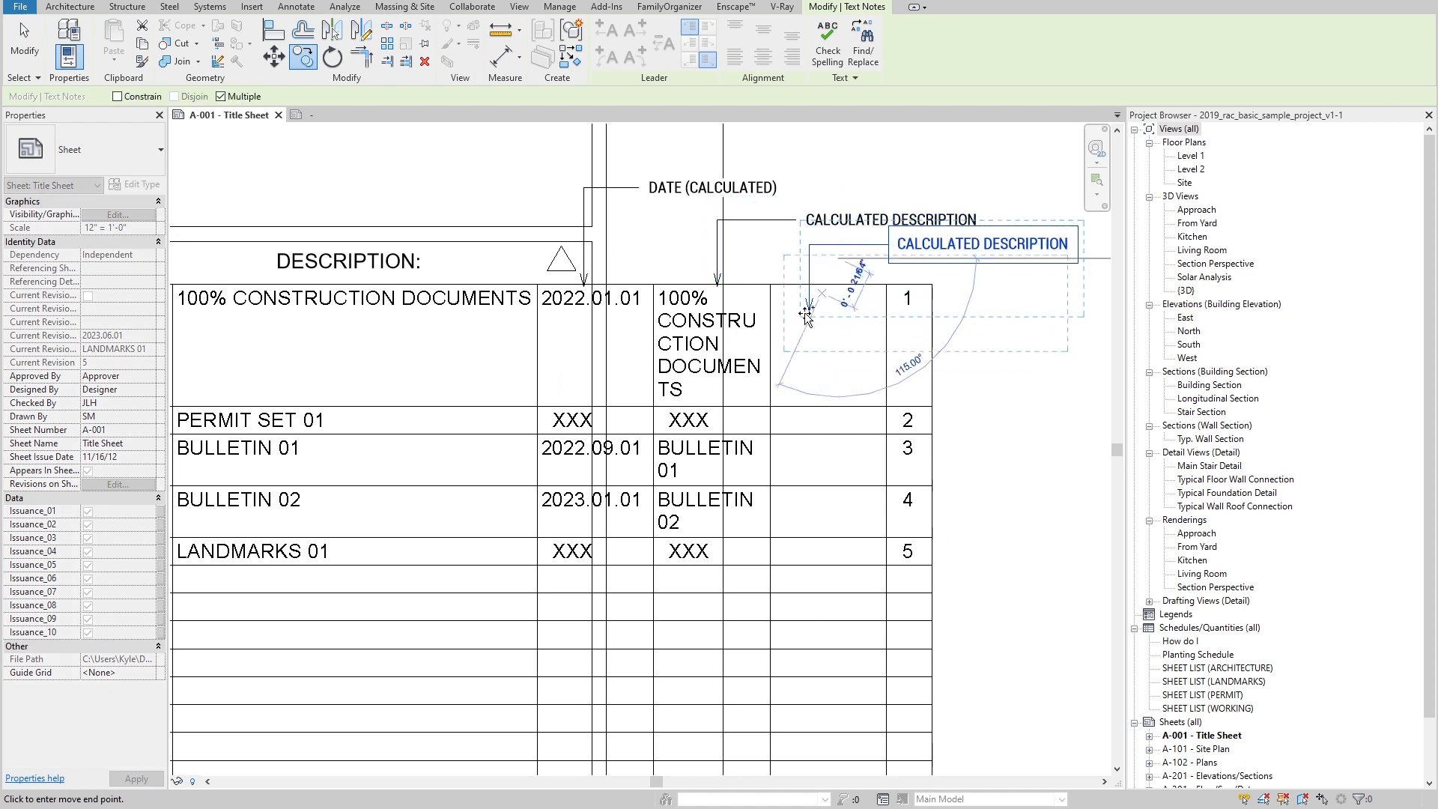
{"action": "left_click", "coordinate": [839, 258]}
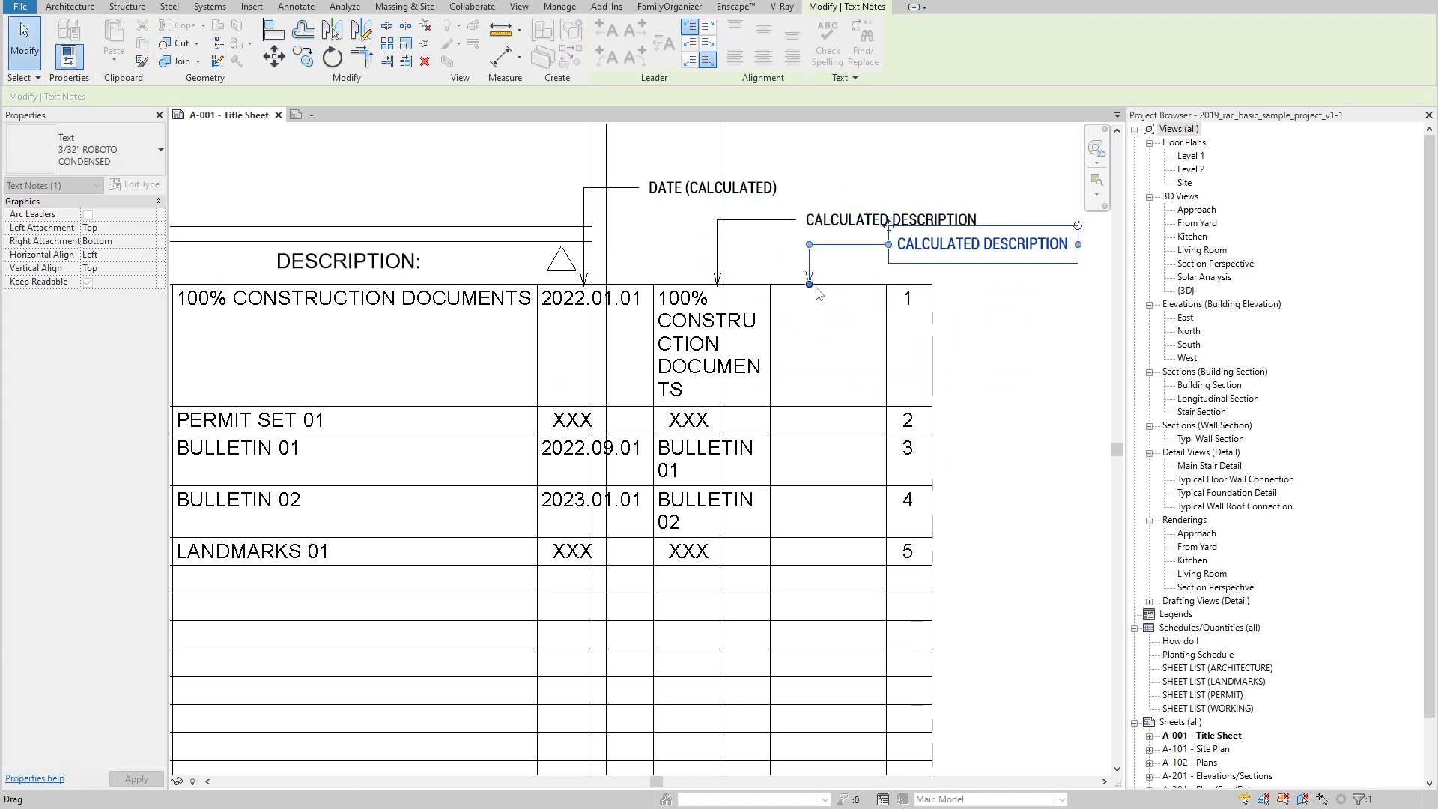
Step: Replace the copied note's text with SEQUENCE (CALC)
{"action": "middle_click_drag", "start_coordinate": [1024, 274], "coordinate": [941, 289]}
{"action": "double_click", "coordinate": [959, 258]}
{"action": "type", "text": "S"}
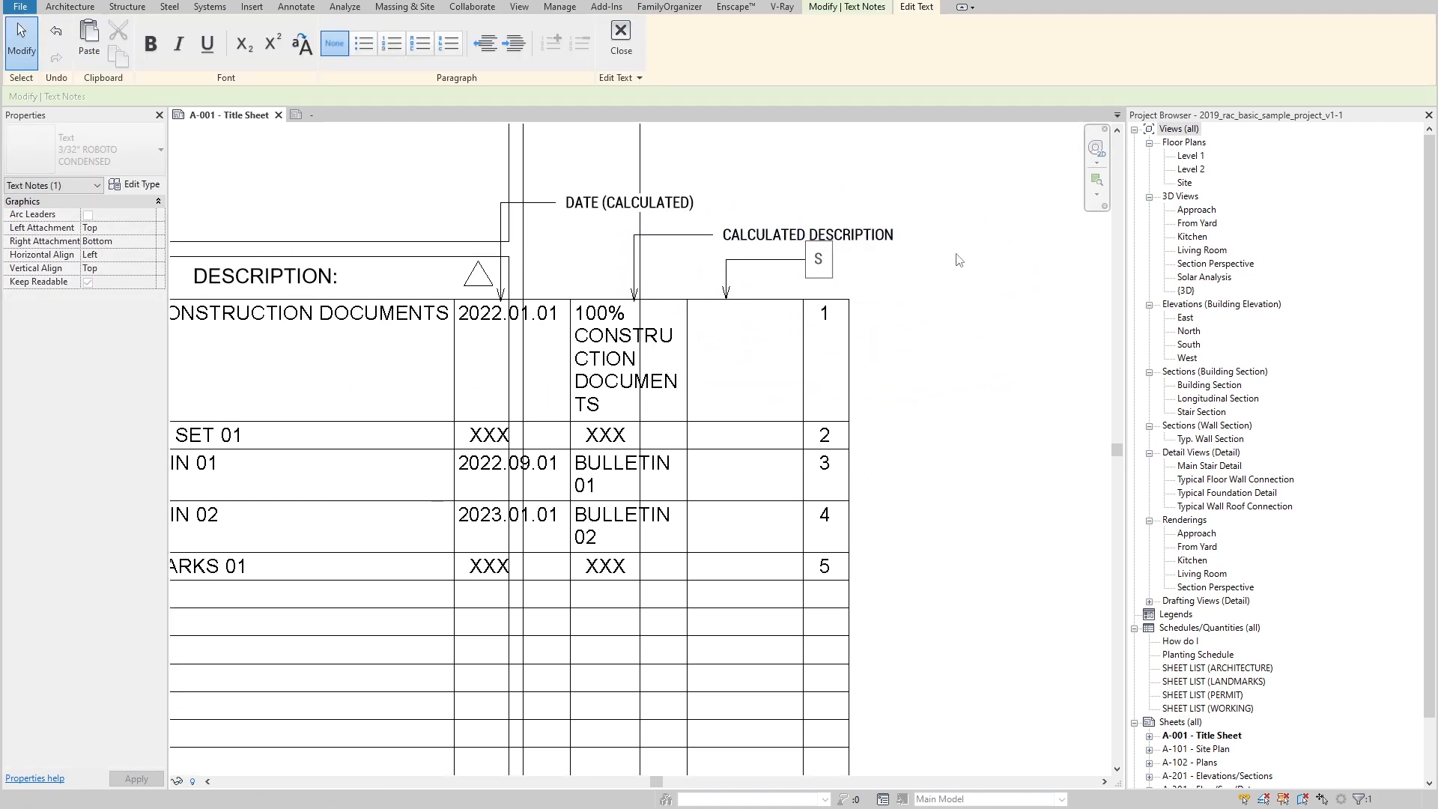
{"action": "type", "text": "EQUENCE (CALC)"}
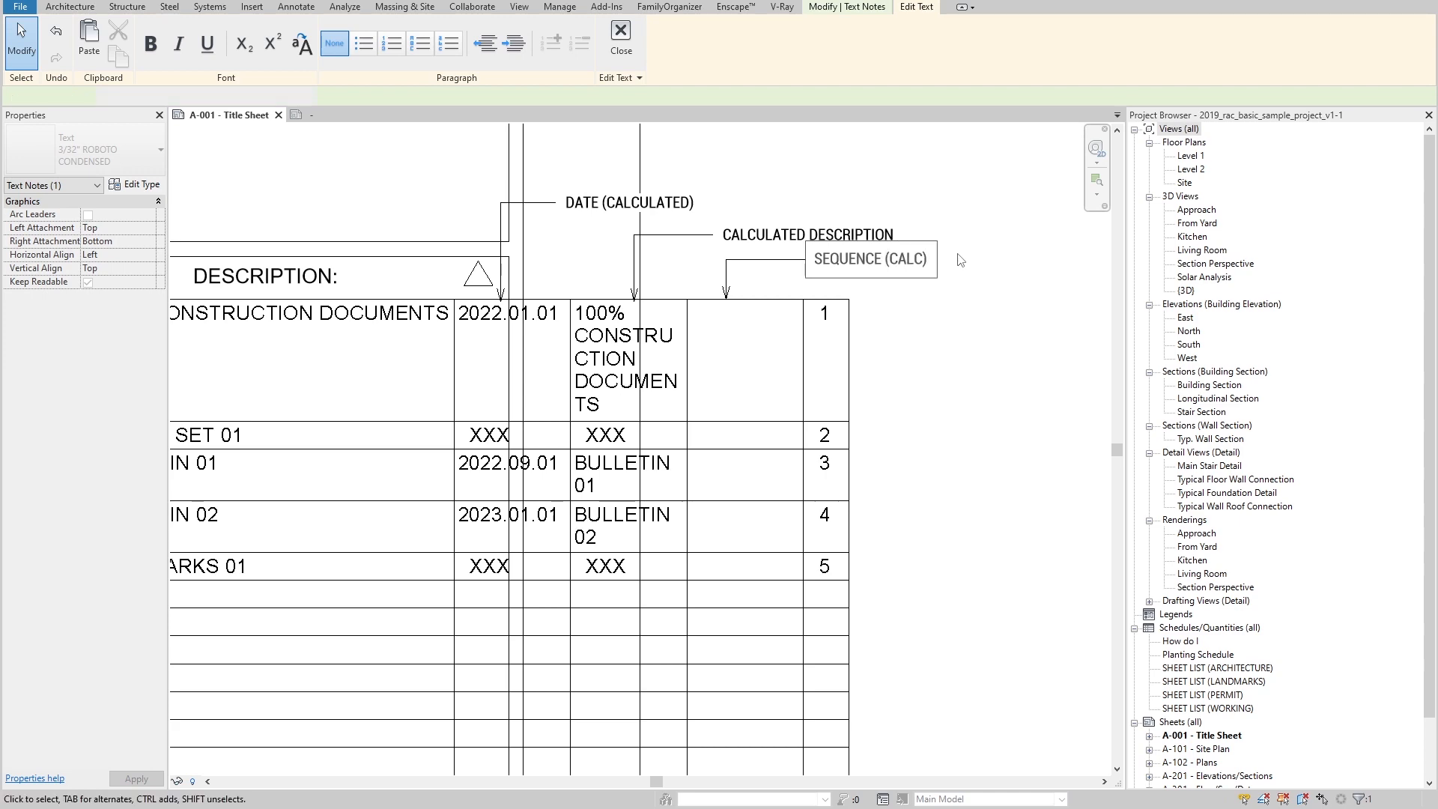
{"action": "left_click", "coordinate": [422, 185]}
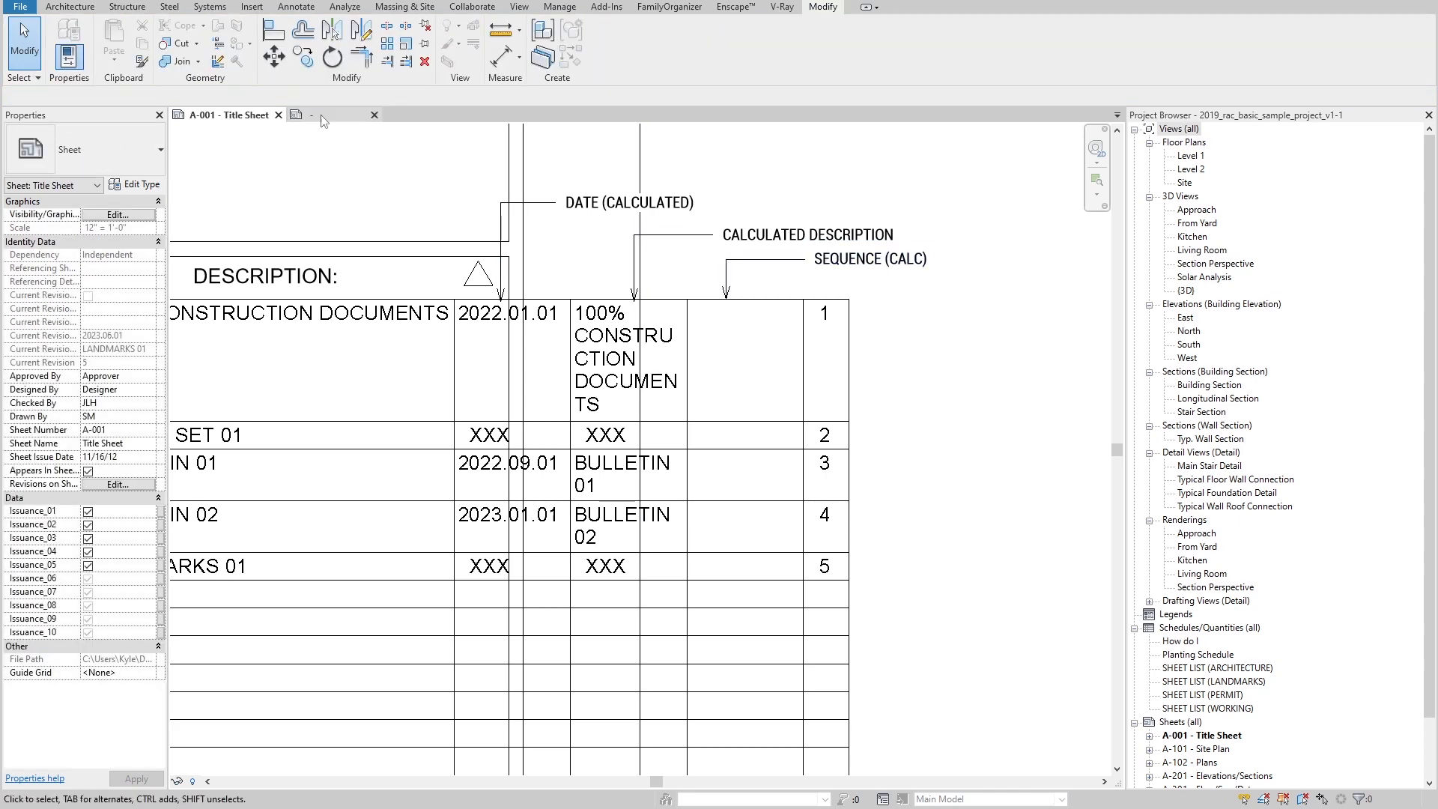
Step: In the title block family's Revision Schedule fields, paste the conditional date formula into Calculated - Revision Sequence
{"action": "left_click", "coordinate": [322, 116]}
{"action": "double_click", "coordinate": [1190, 157]}
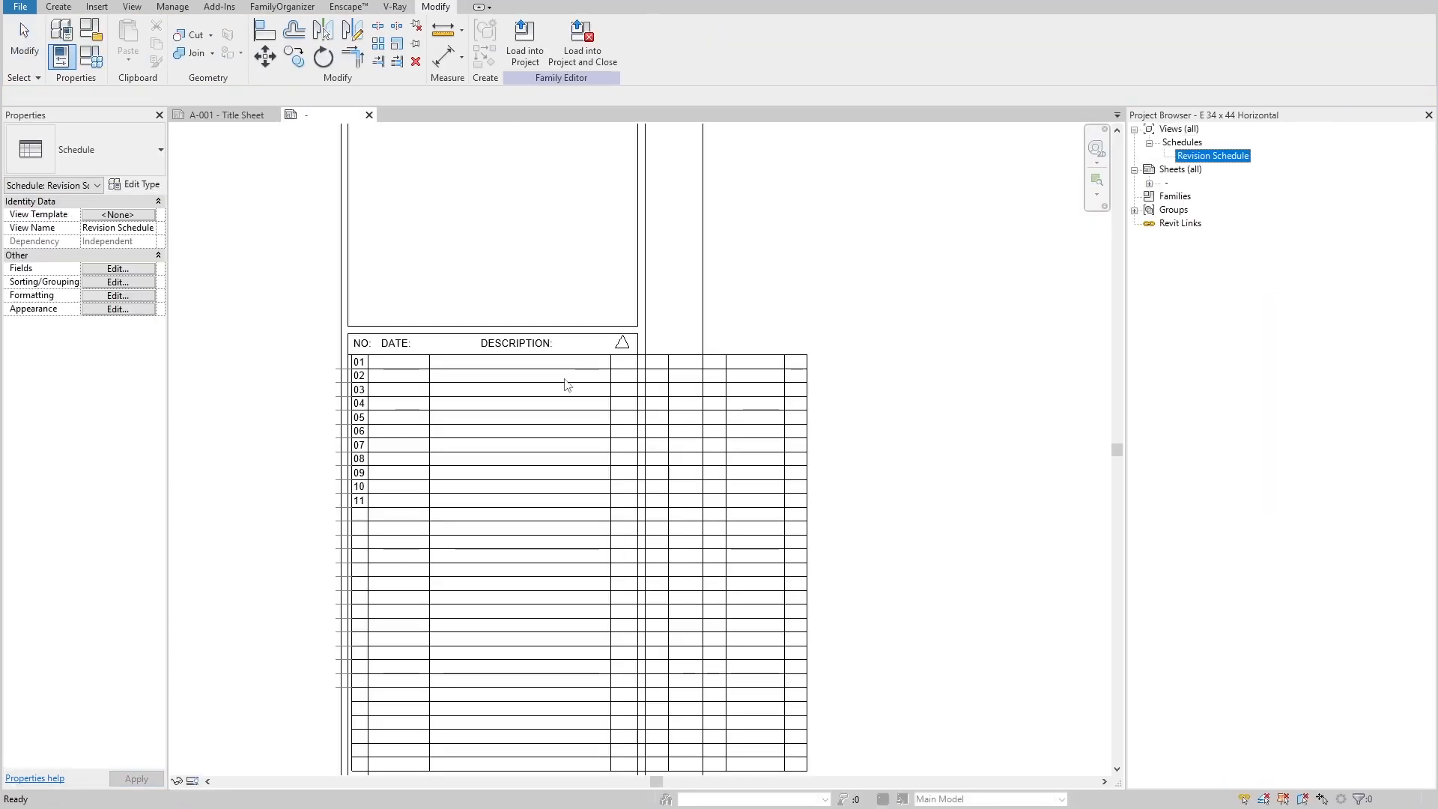
{"action": "left_click", "coordinate": [122, 268]}
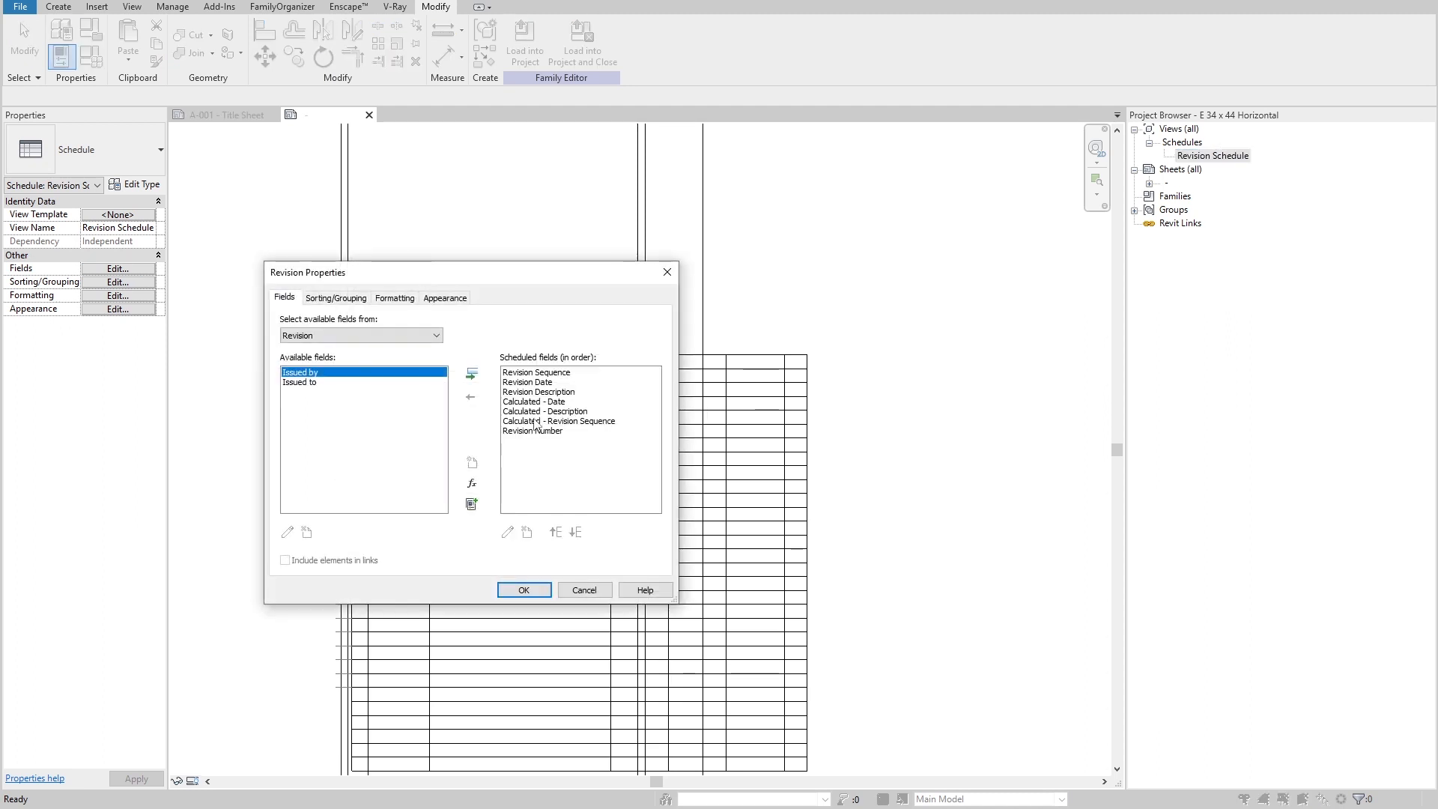
{"action": "left_click", "coordinate": [535, 422]}
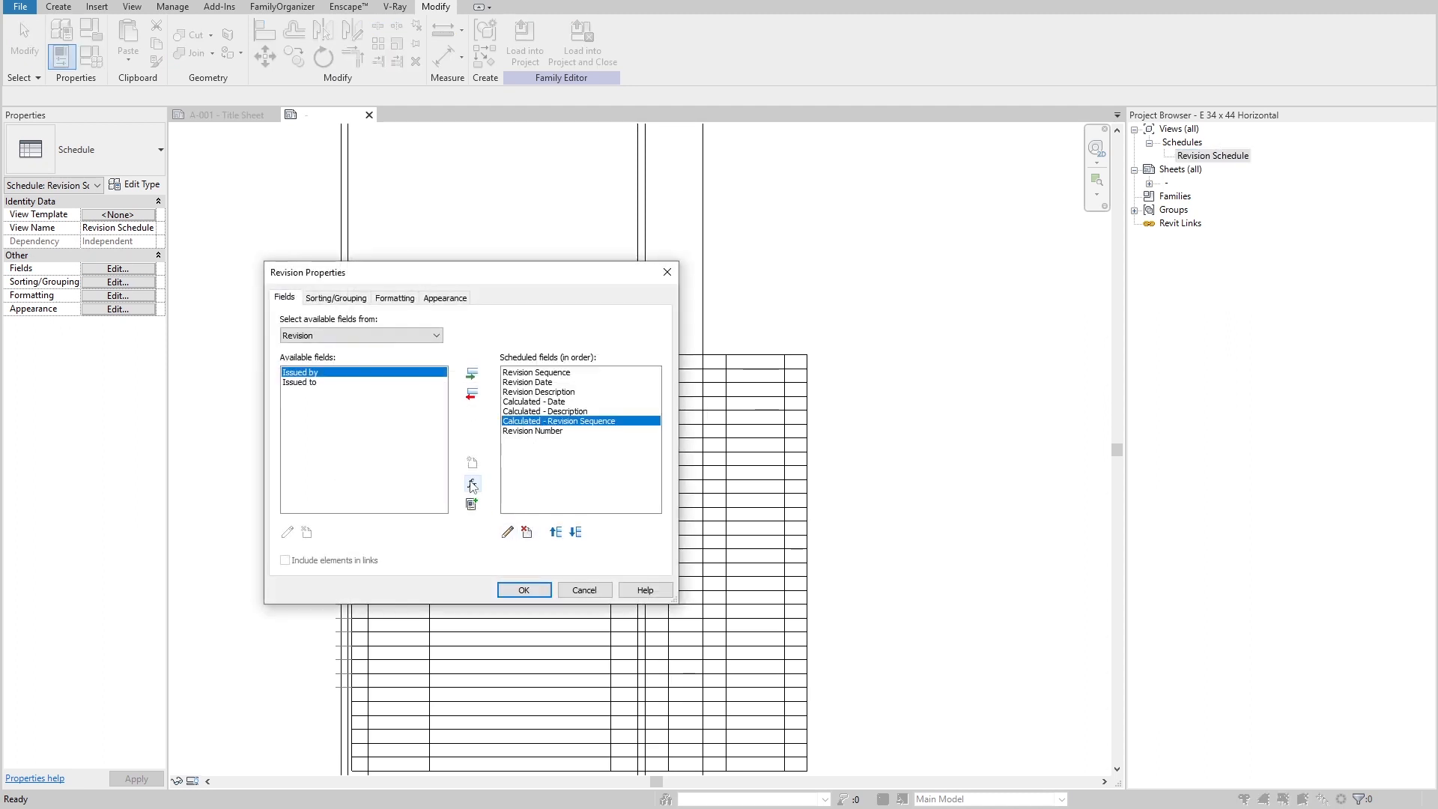
{"action": "left_click", "coordinate": [507, 532]}
{"action": "left_click", "coordinate": [828, 335]}
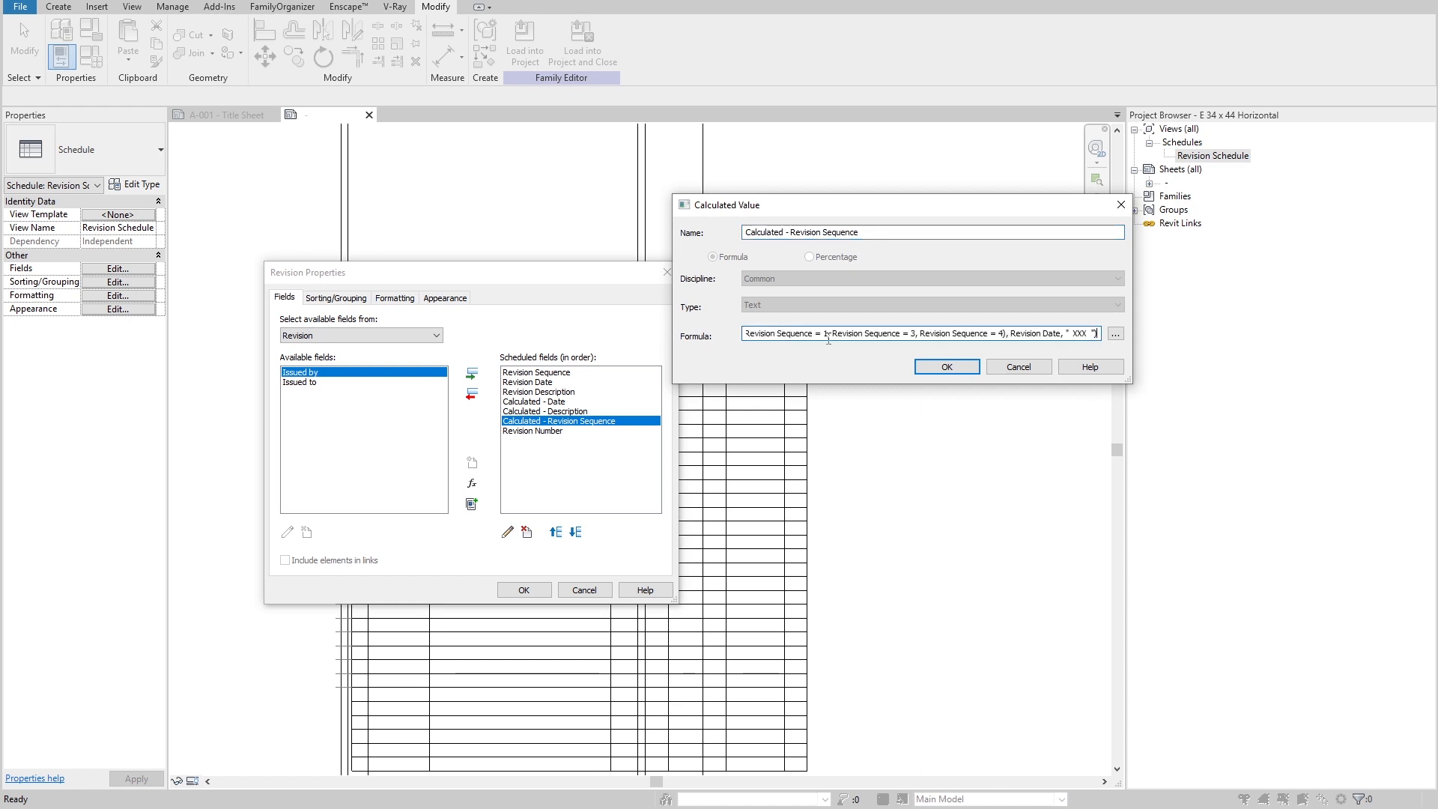
Step: Make the Calculated - Revision Sequence formula return Revision Sequence for matching sequences, and try to apply it to the text field
{"action": "left_click_drag", "start_coordinate": [1013, 335], "coordinate": [1060, 333]}
{"action": "type", "text": "Revision E"}
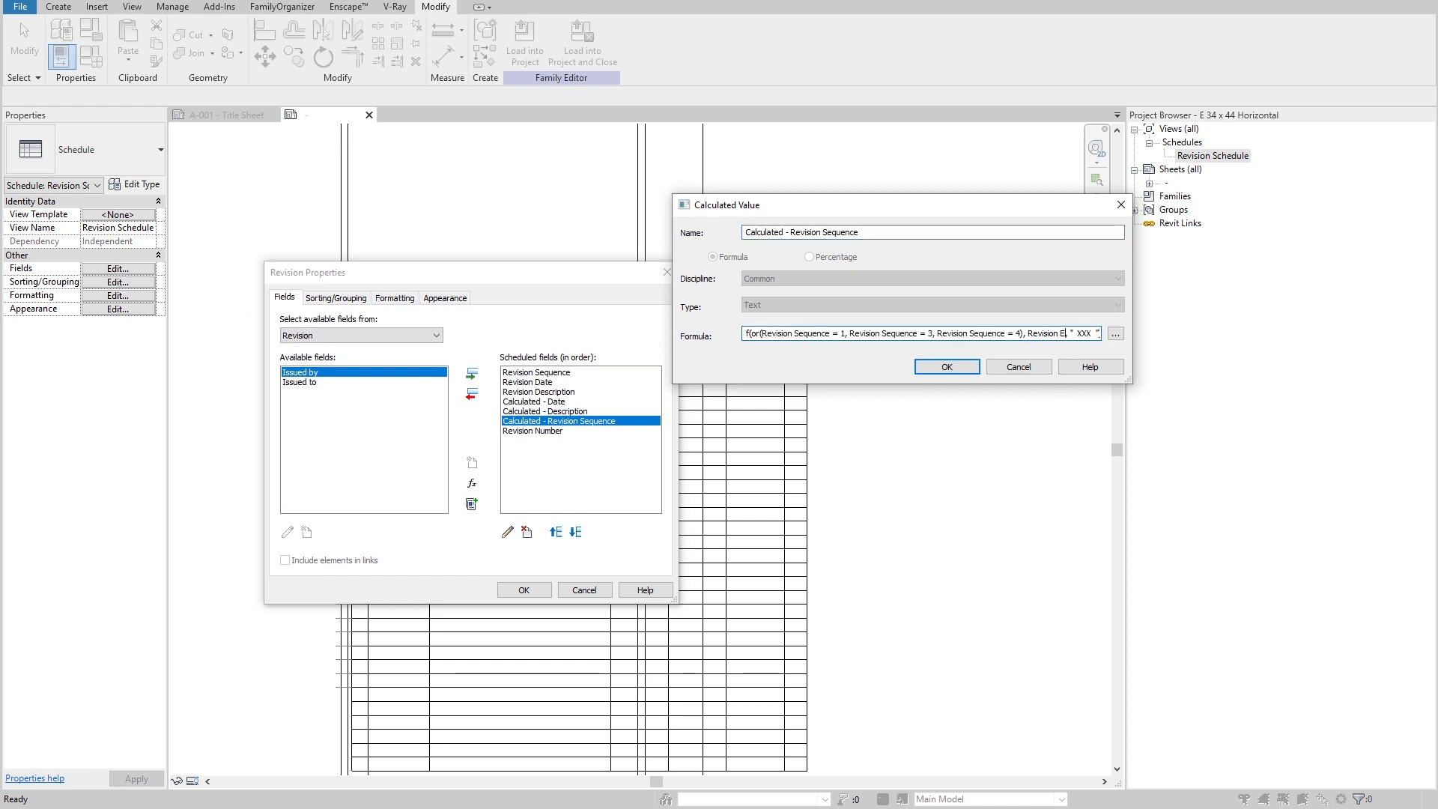
{"action": "type", "text": "que"}
{"action": "key", "text": "BackSpace"}
{"action": "key", "text": "BackSpace"}
{"action": "key", "text": "BackSpace"}
{"action": "key", "text": "BackSpace"}
{"action": "type", "text": "Sequence"}
{"action": "left_click", "coordinate": [1066, 333]}
{"action": "type", "text": "e"}
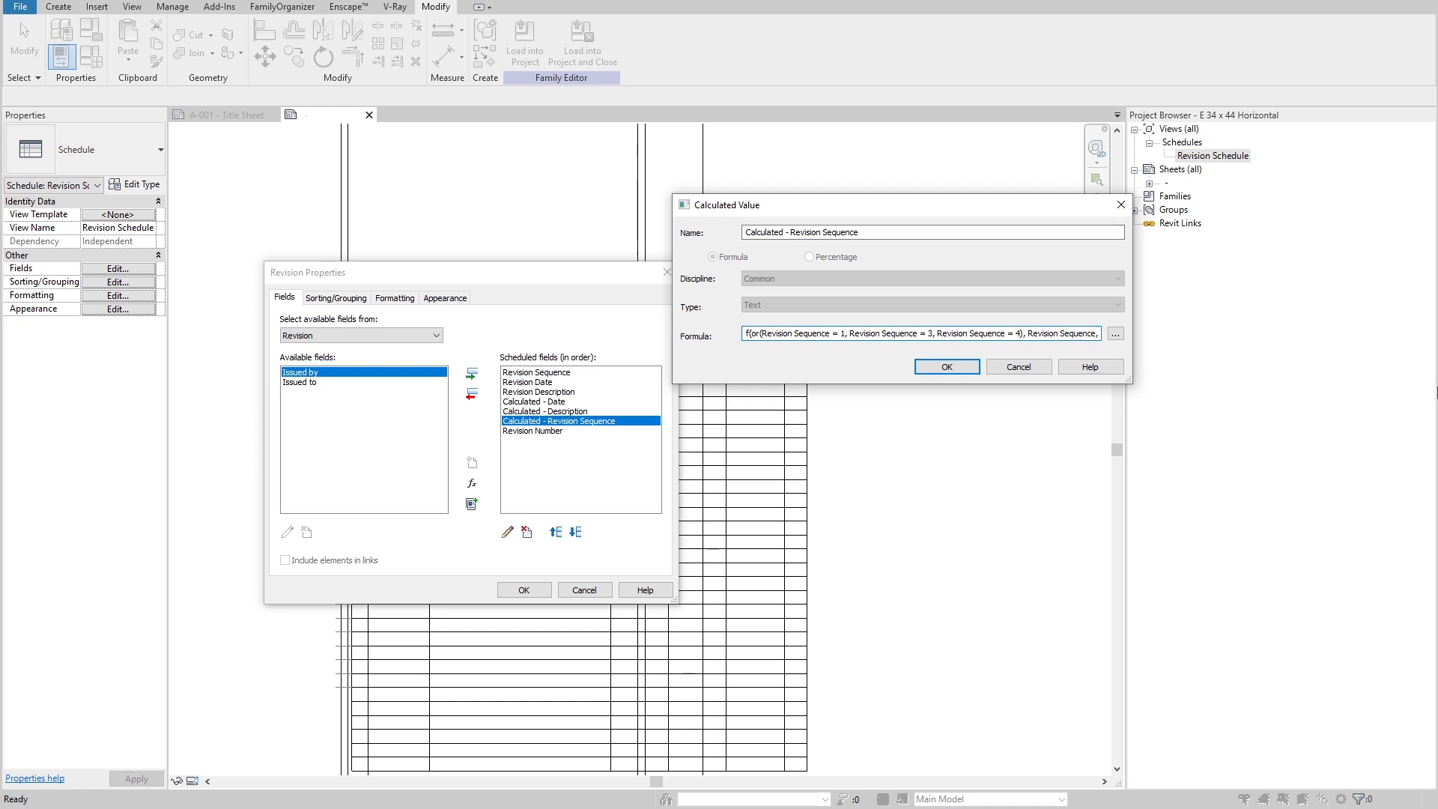
{"action": "left_click", "coordinate": [950, 368]}
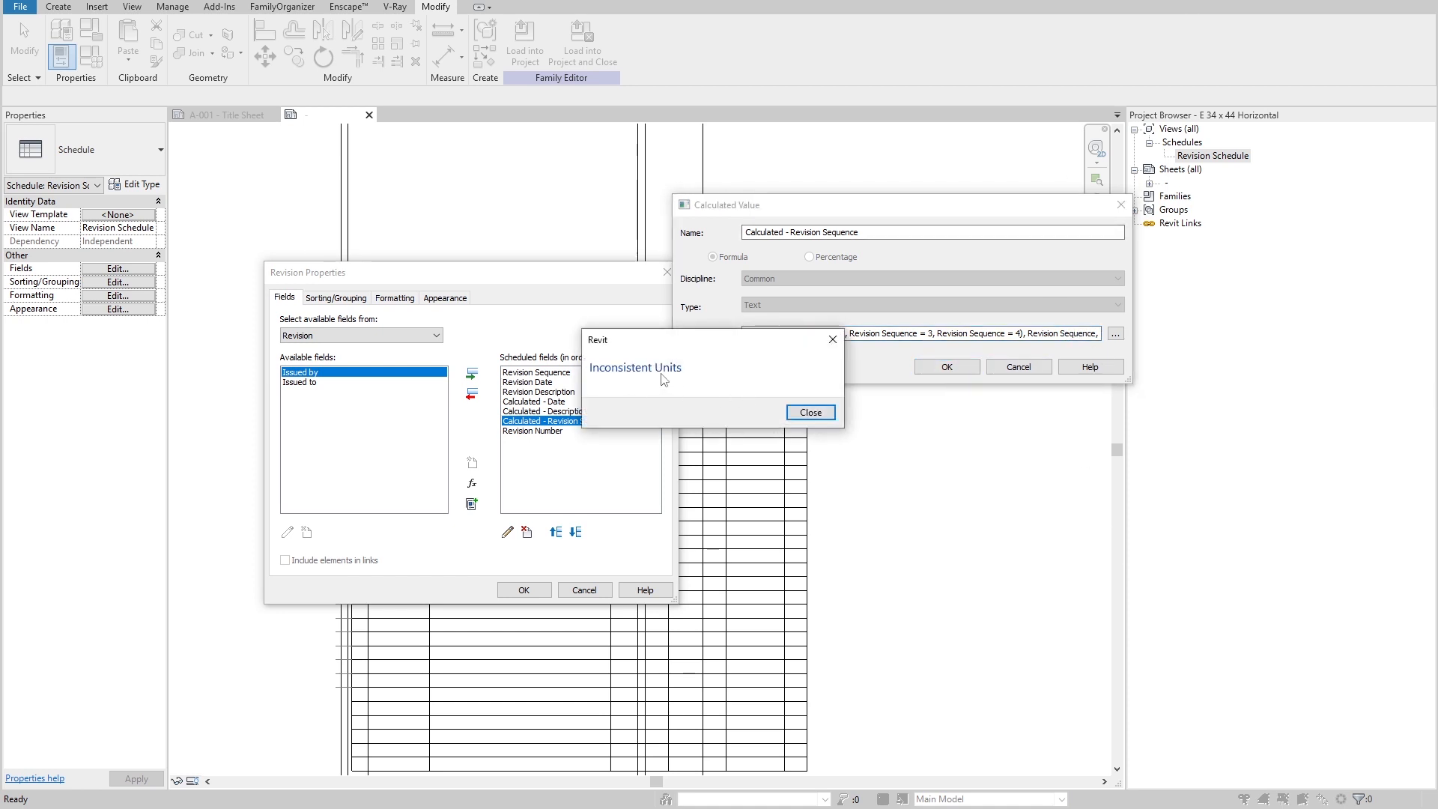
{"action": "left_click_drag", "start_coordinate": [712, 343], "coordinate": [488, 160]}
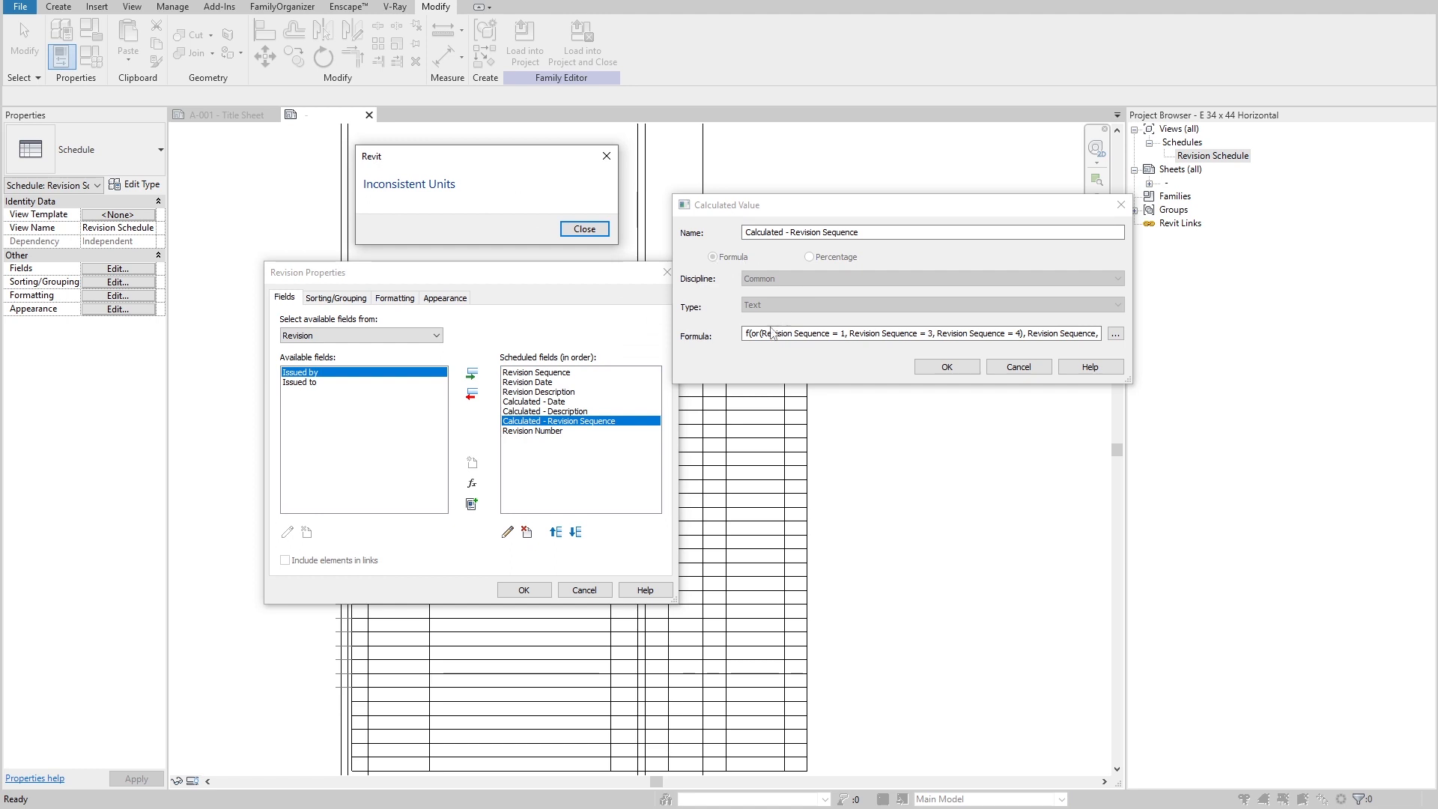
{"action": "left_click", "coordinate": [569, 229]}
Step: Cut the entire formula out of the text-type Calculated - Revision Sequence field
{"action": "left_click", "coordinate": [1018, 338]}
{"action": "left_click_drag", "start_coordinate": [993, 338], "coordinate": [1061, 338]}
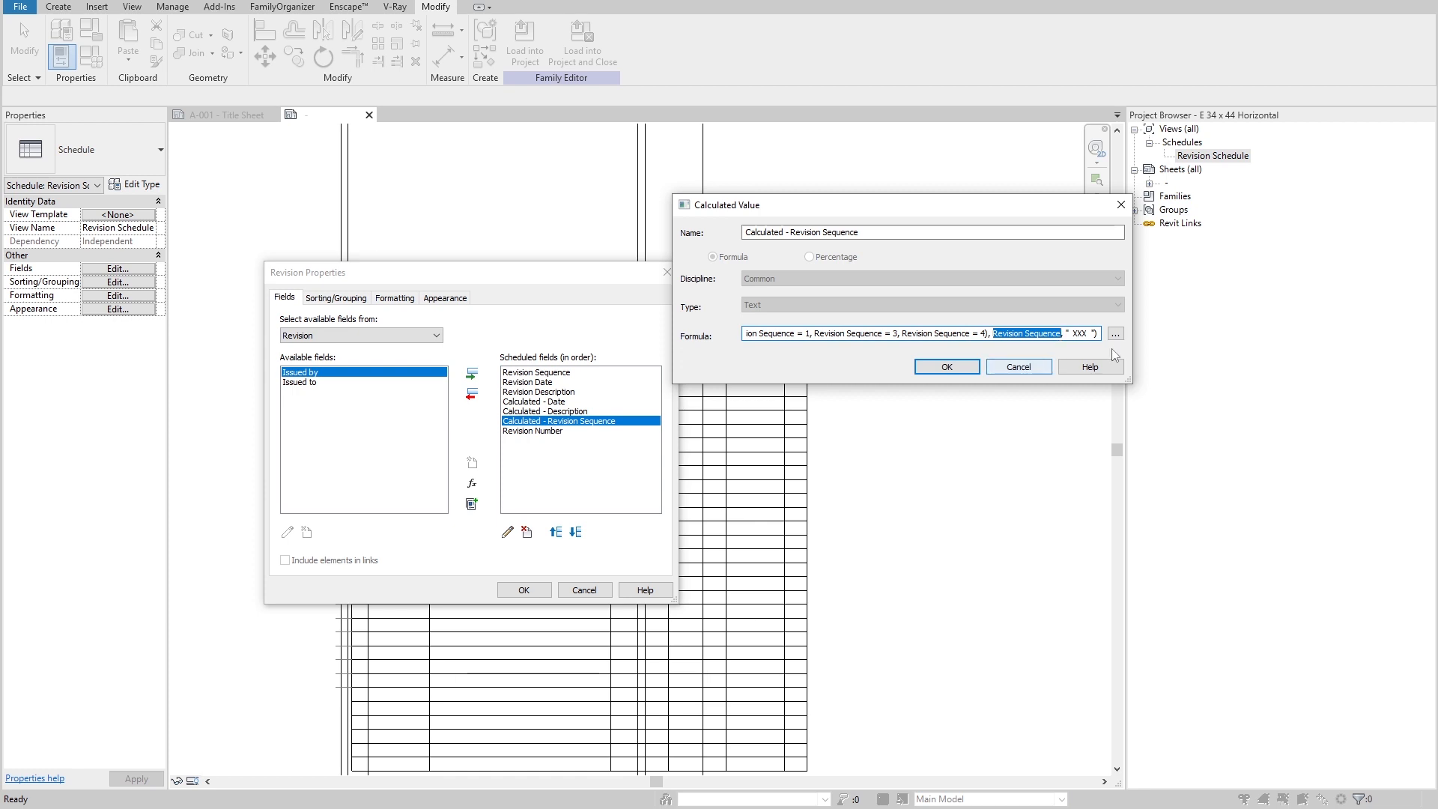
{"action": "key", "text": "ctrl+a"}
{"action": "key", "text": "Delete"}
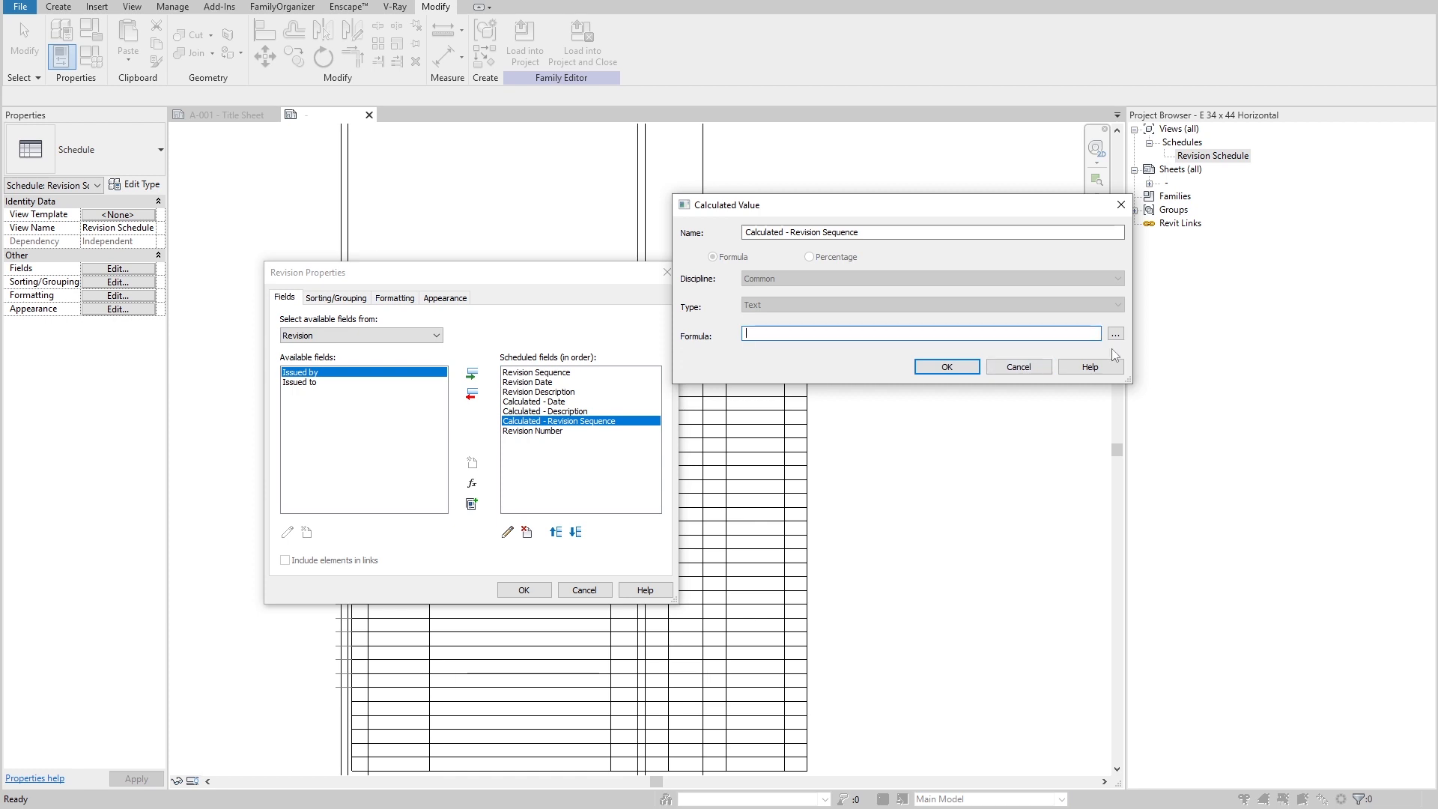
Step: Rename the emptied calculated field as Calculated - Revision Sequence (OLD)
{"action": "left_click", "coordinate": [931, 232]}
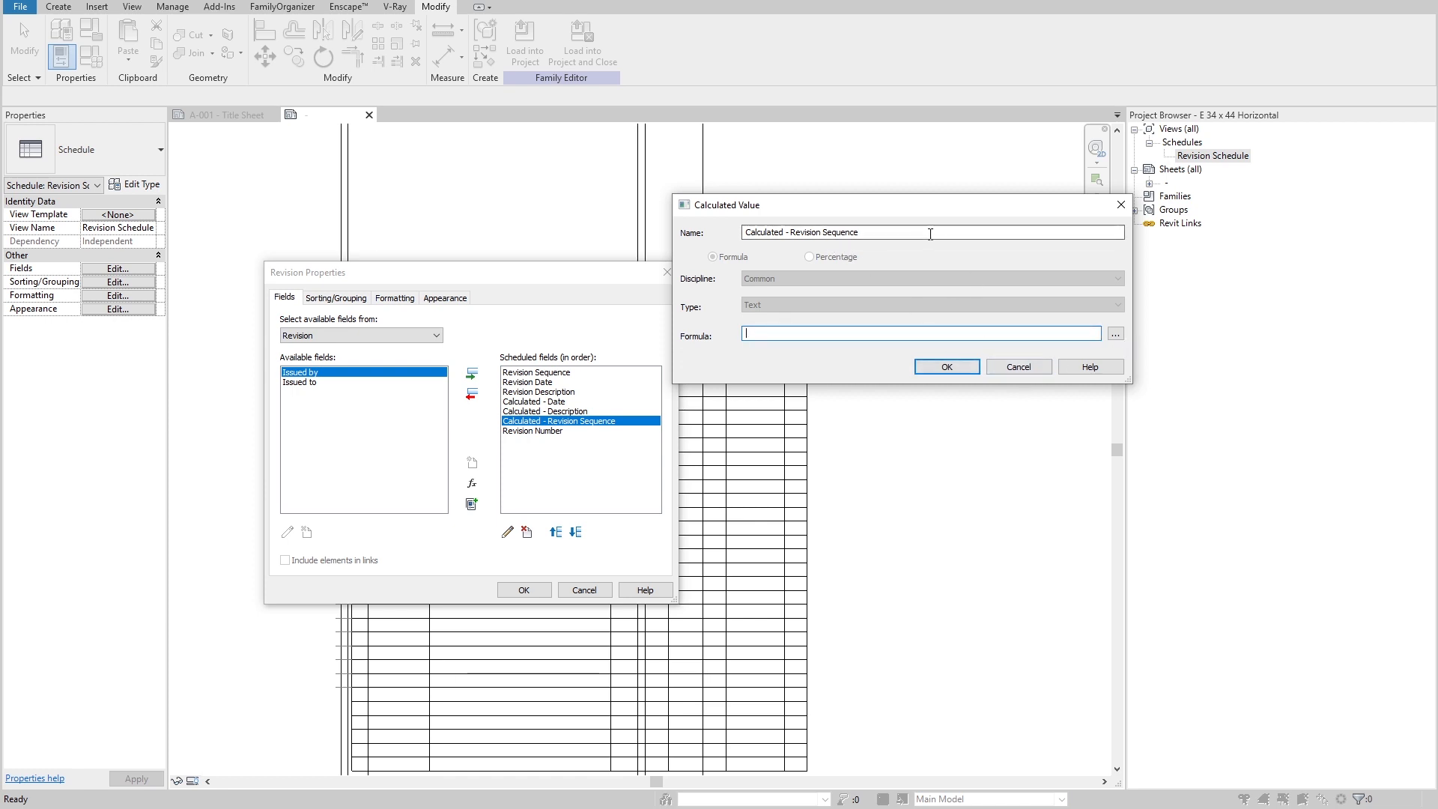
{"action": "type", "text": "(O"}
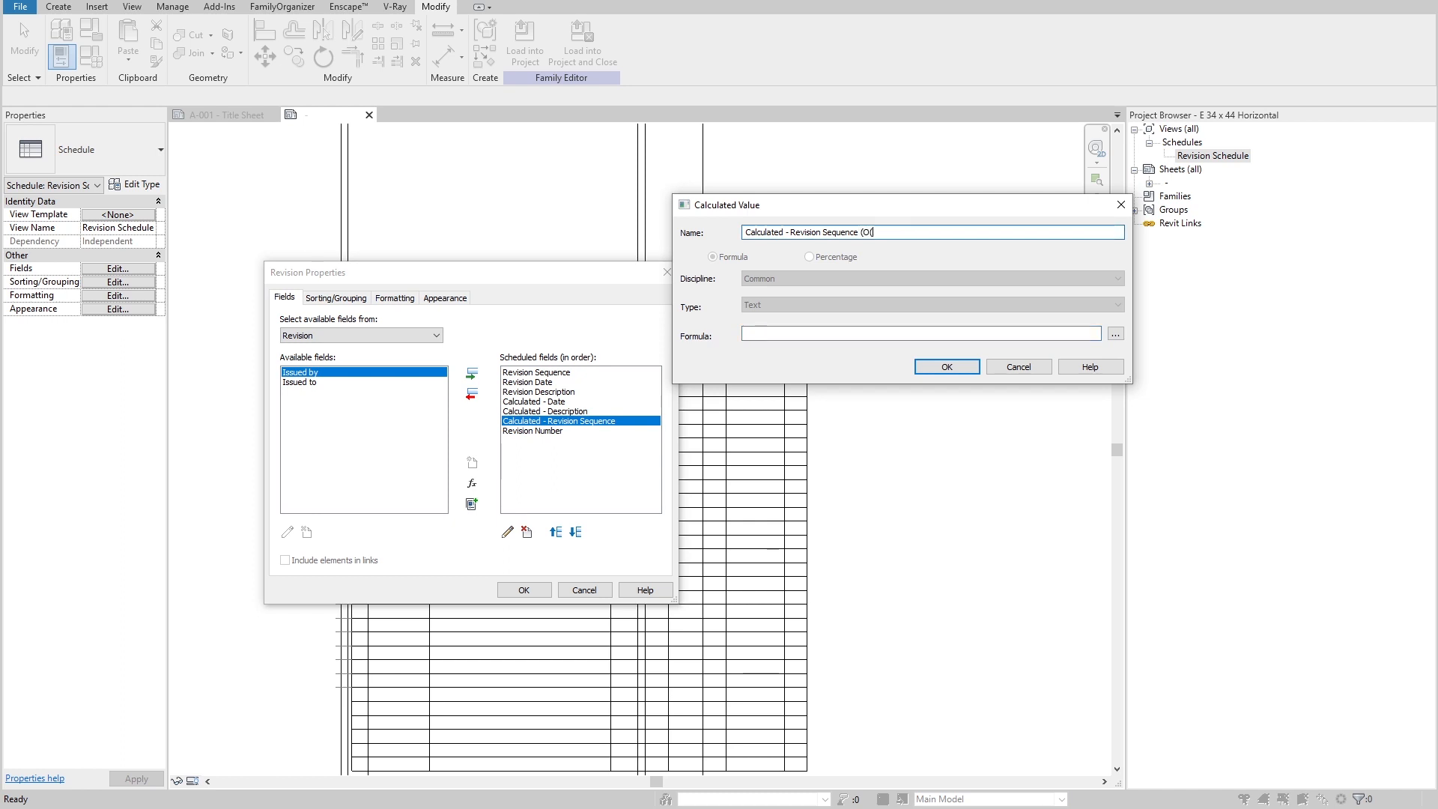
{"action": "type", "text": "LD)"}
{"action": "left_click", "coordinate": [947, 366]}
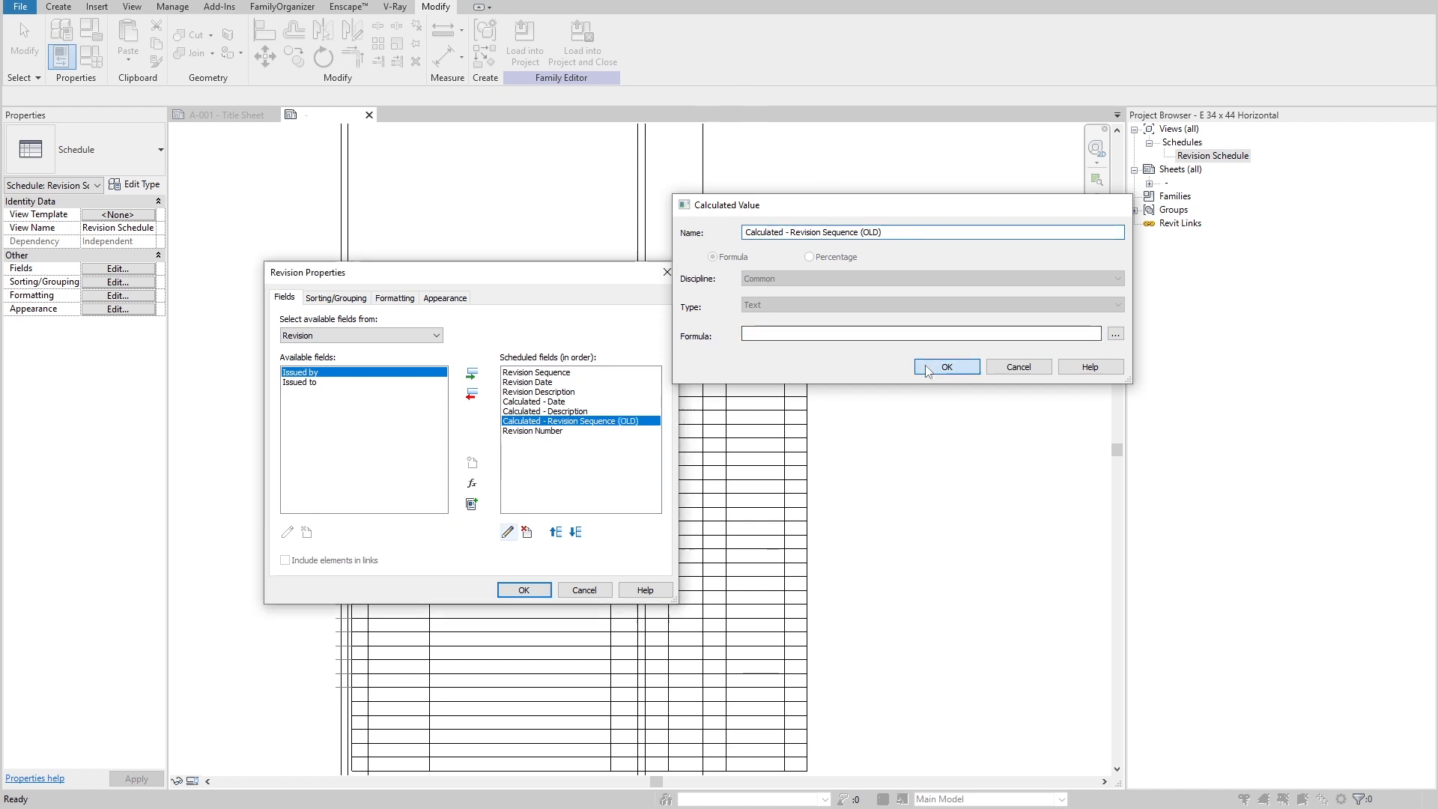
Step: Start a new calculated value named Calculated - Revision Sequence with the Integer type
{"action": "left_click", "coordinate": [472, 483]}
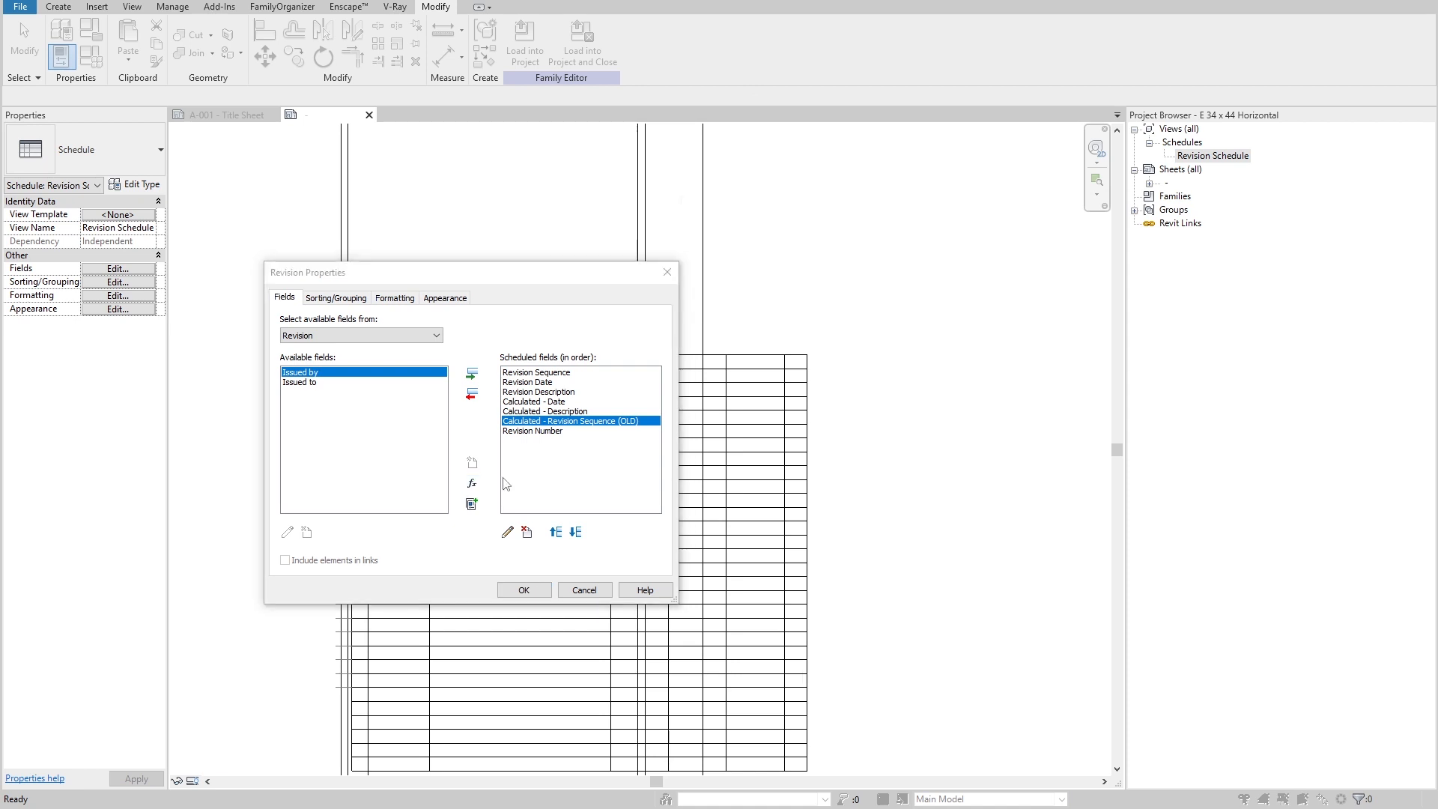
{"action": "type", "text": "Calculated"}
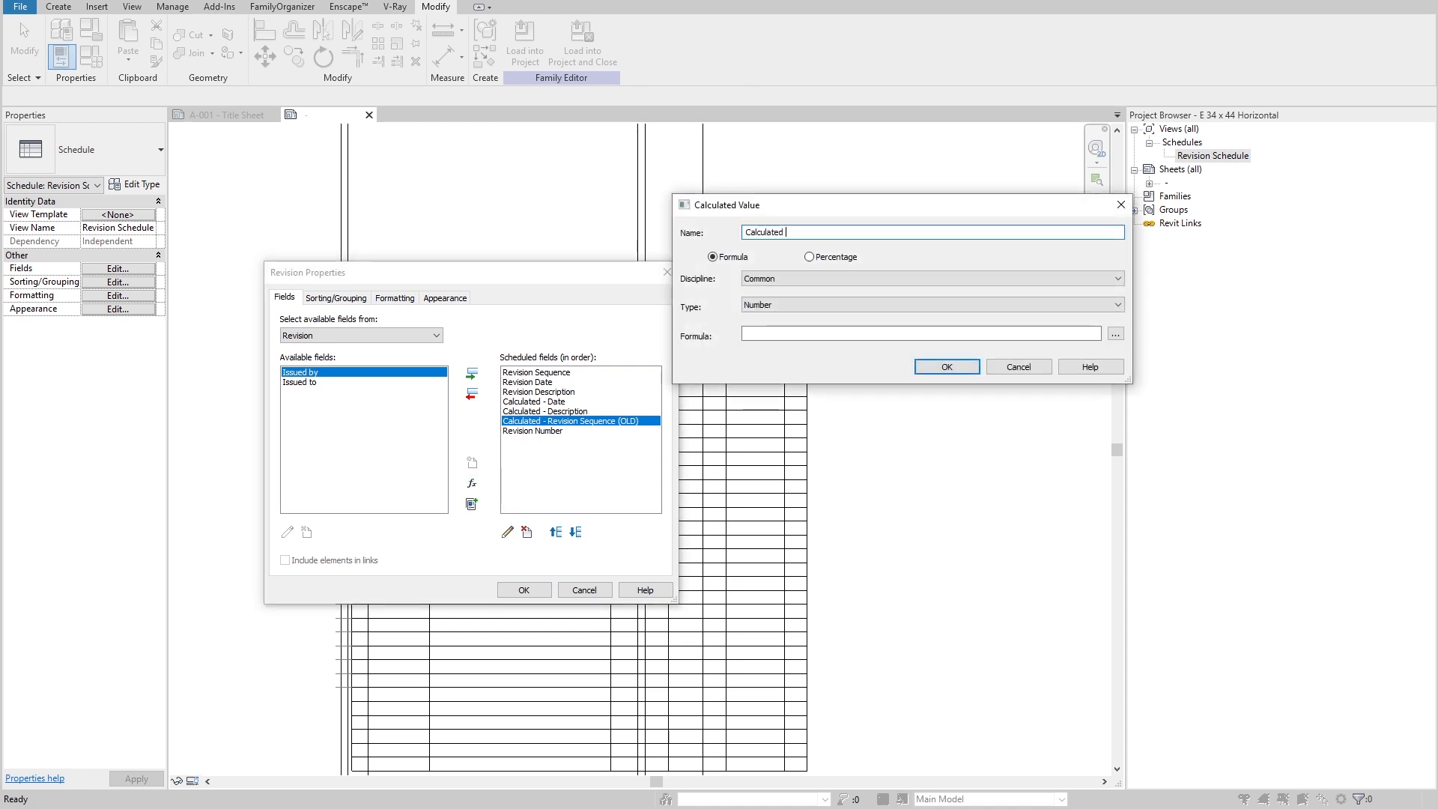
{"action": "type", "text": " - Revision Sequence"}
{"action": "left_click", "coordinate": [787, 305]}
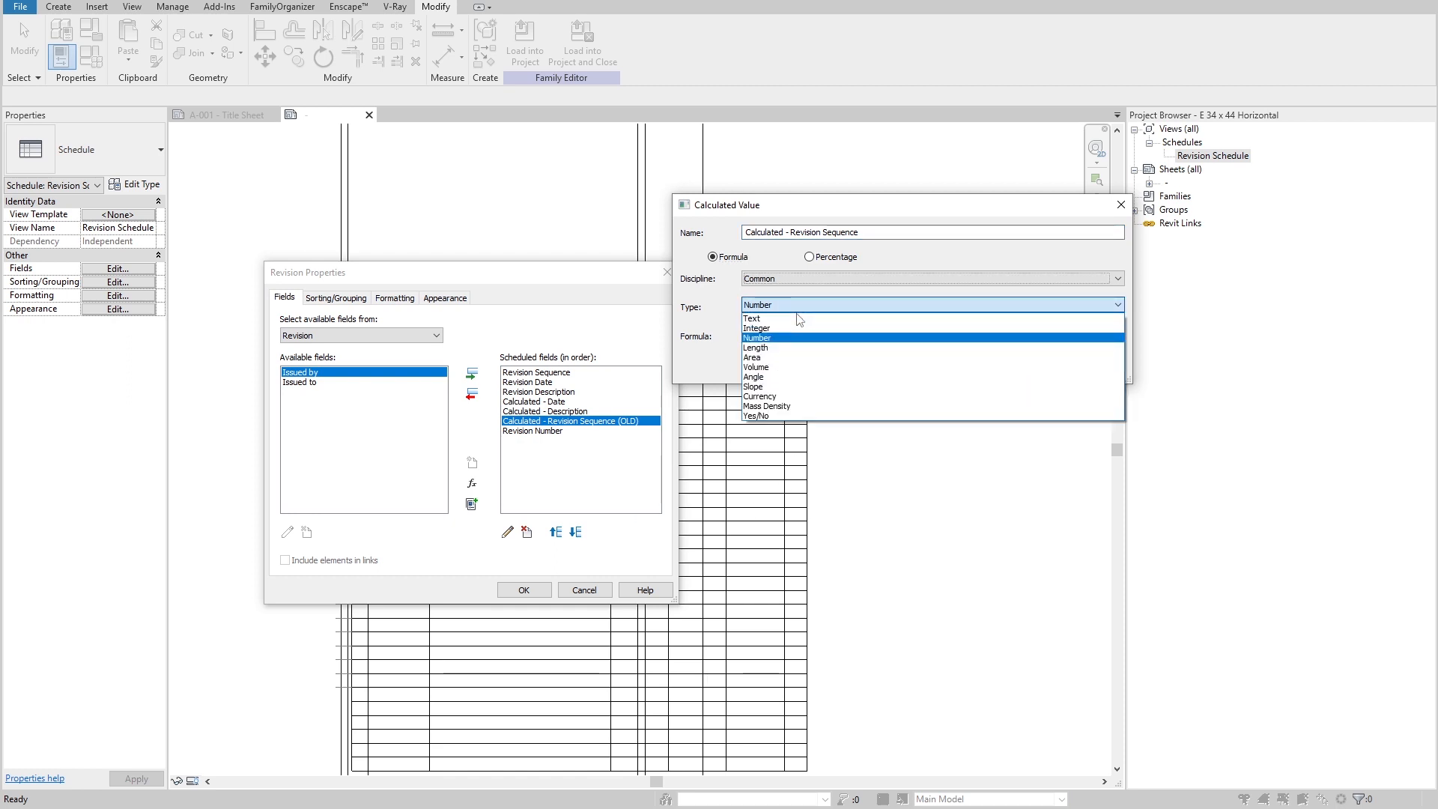
{"action": "left_click", "coordinate": [787, 331]}
Step: Paste the cut formula into the Integer-type Calculated - Revision Sequence value and replace its text fallback with 9999
{"action": "left_click", "coordinate": [960, 334]}
{"action": "key", "text": "ctrl+v"}
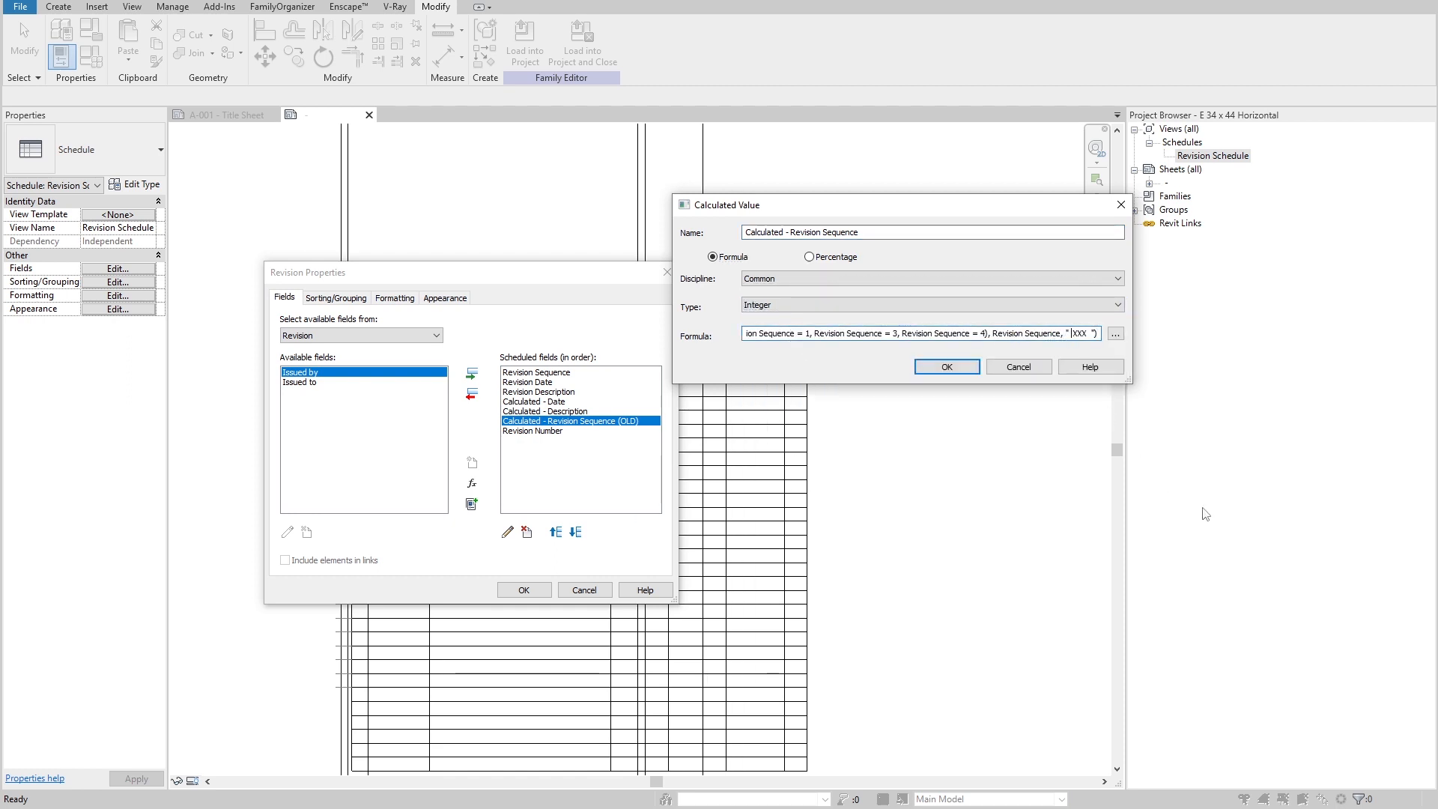
{"action": "key", "text": "Delete"}
{"action": "key", "text": "Delete"}
{"action": "key", "text": "Delete"}
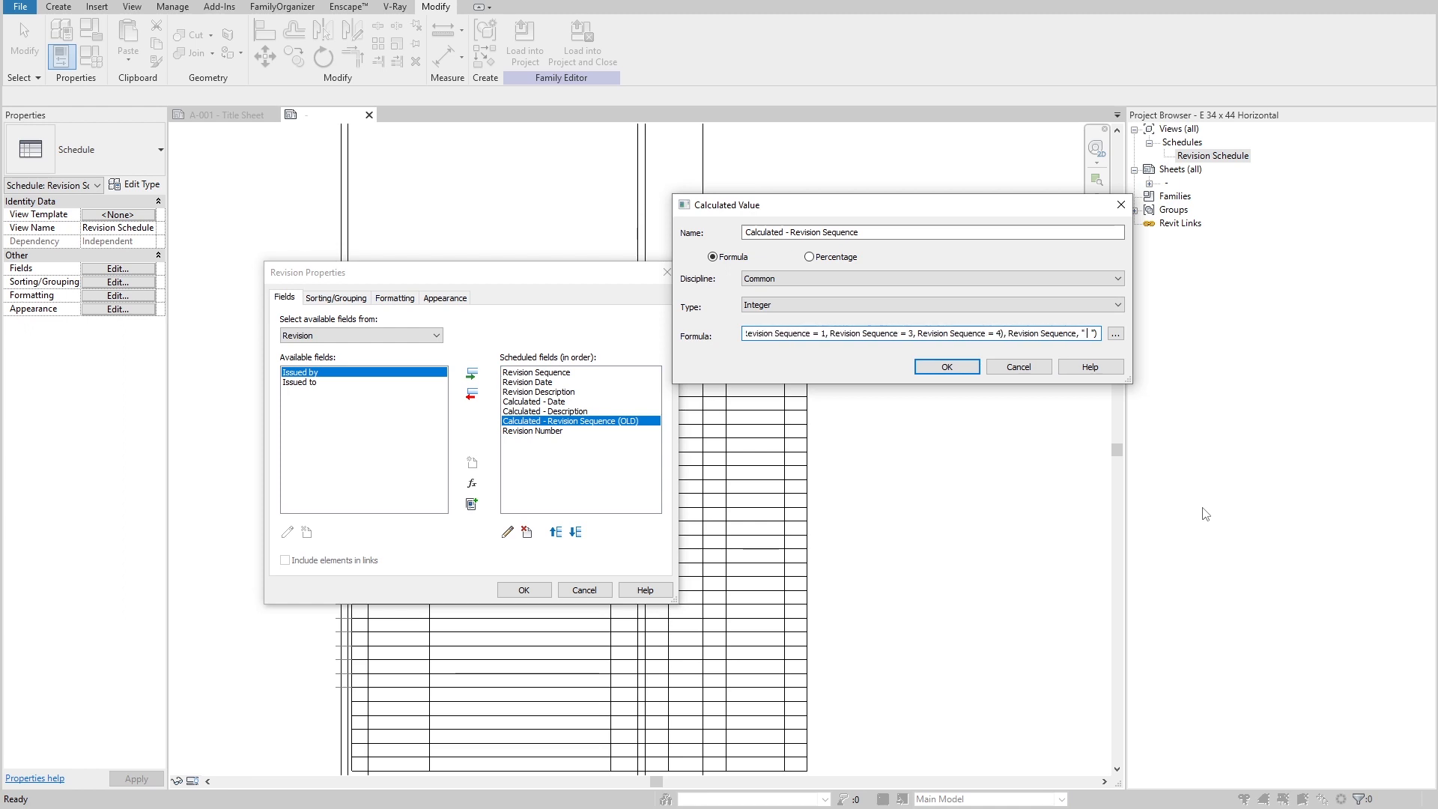
{"action": "key", "text": "BackSpace"}
{"action": "key", "text": "BackSpace"}
{"action": "key", "text": "BackSpace"}
{"action": "key", "text": "BackSpace"}
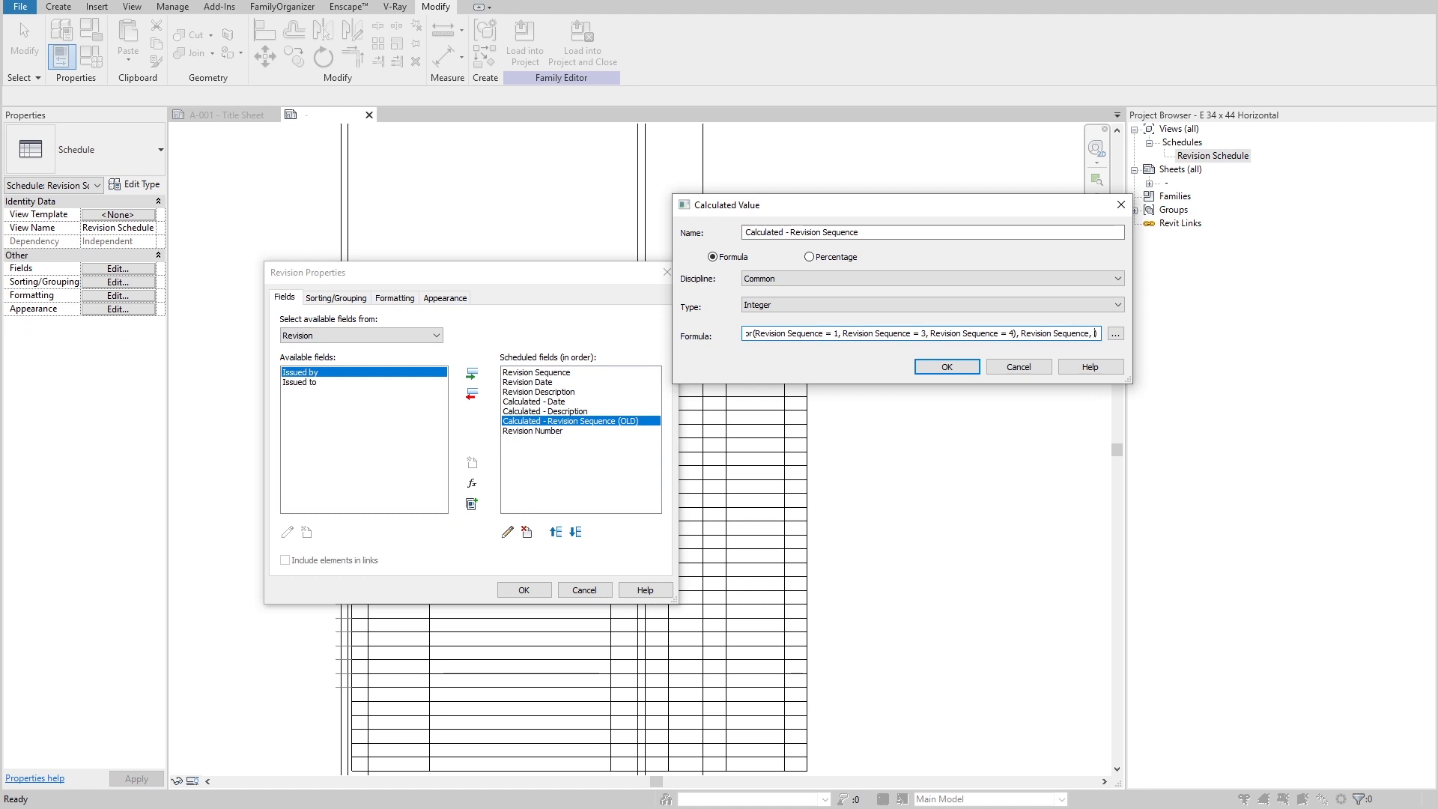
{"action": "type", "text": "9999"}
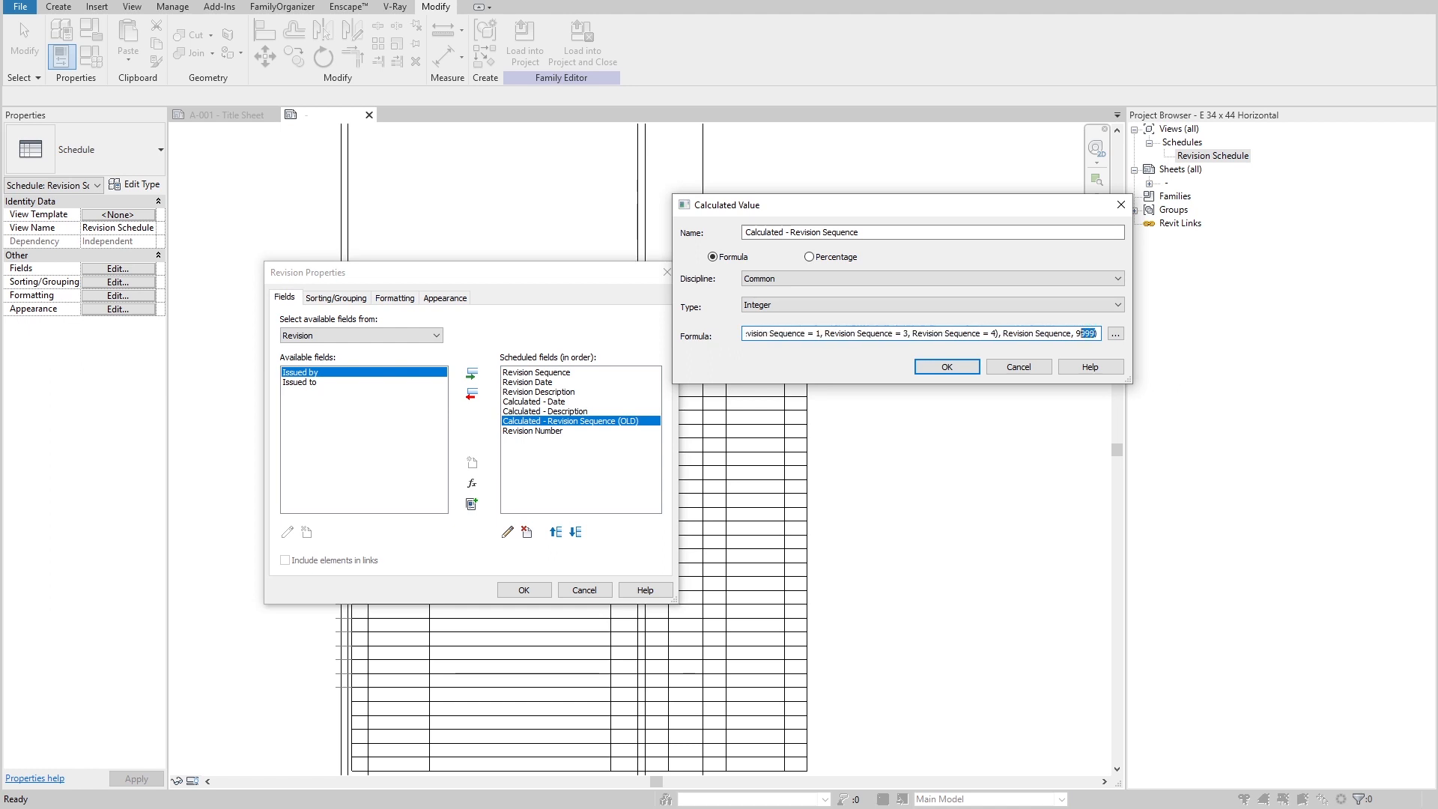
Step: Check the Revision Sequence and 9999 results in the formula and create the Calculated - Revision Sequence field
{"action": "left_click", "coordinate": [1094, 333]}
{"action": "left_click_drag", "start_coordinate": [1050, 333], "coordinate": [1014, 333]}
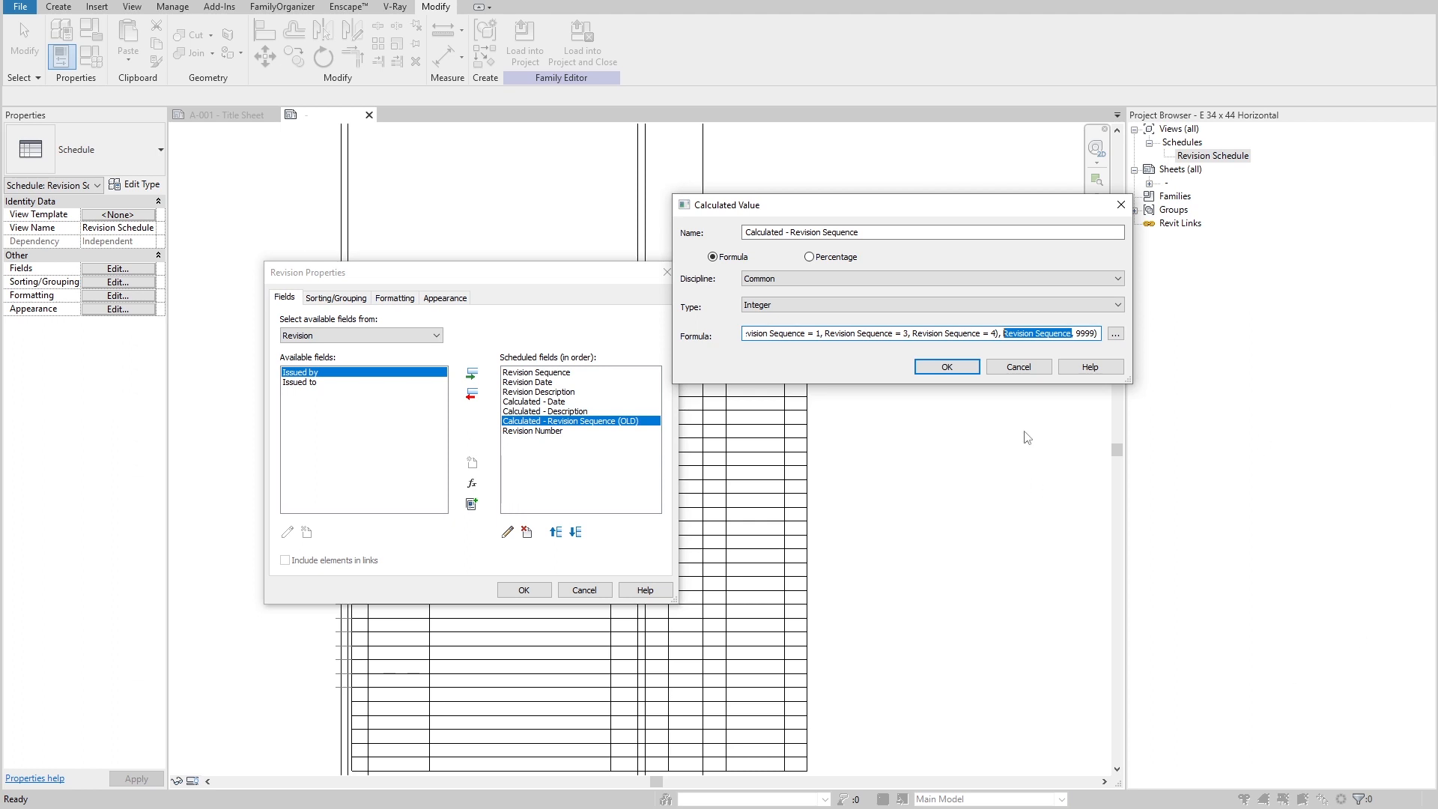
{"action": "left_click", "coordinate": [1078, 337]}
{"action": "left_click", "coordinate": [1092, 334]}
{"action": "left_click_drag", "start_coordinate": [1092, 330], "coordinate": [1080, 330]}
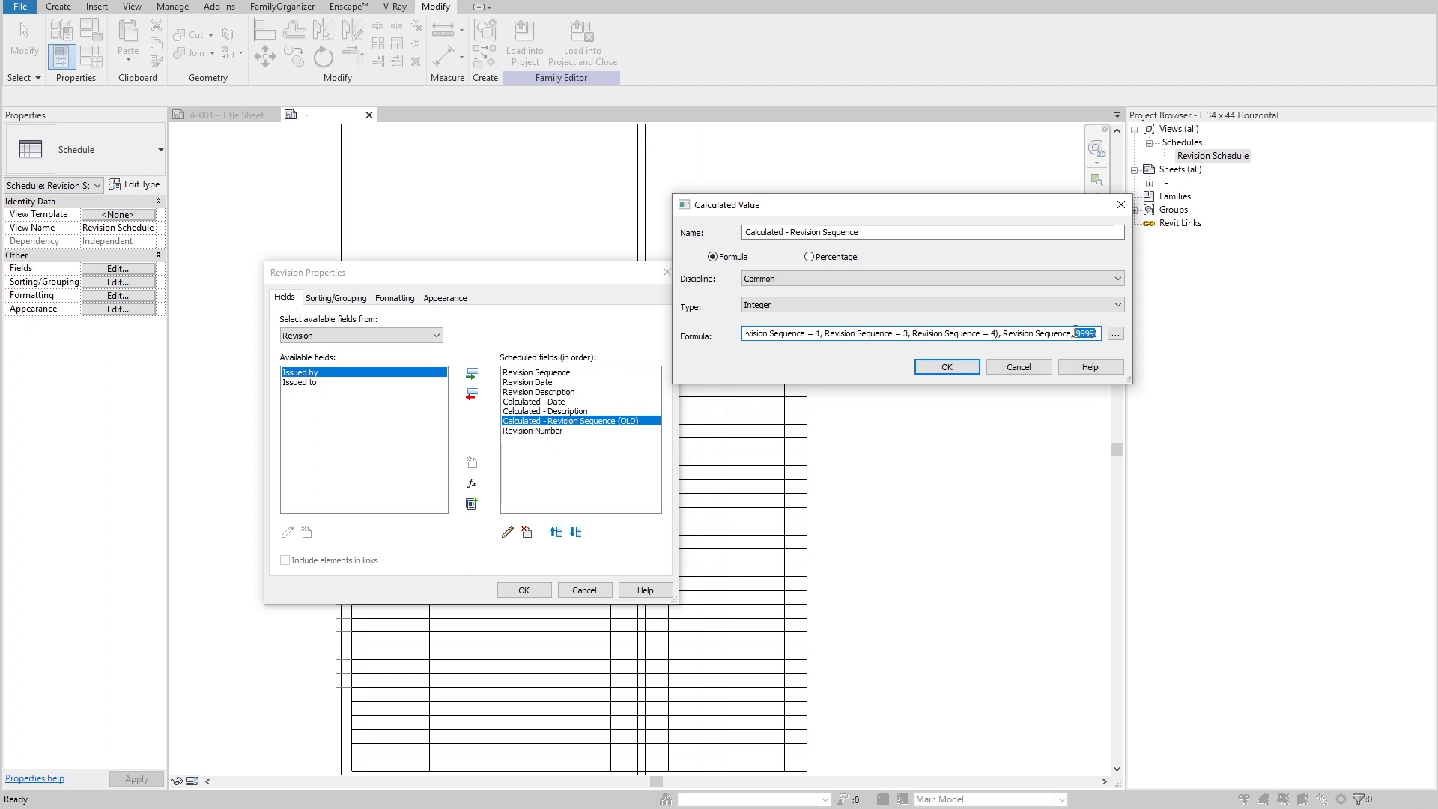
{"action": "left_click", "coordinate": [947, 366]}
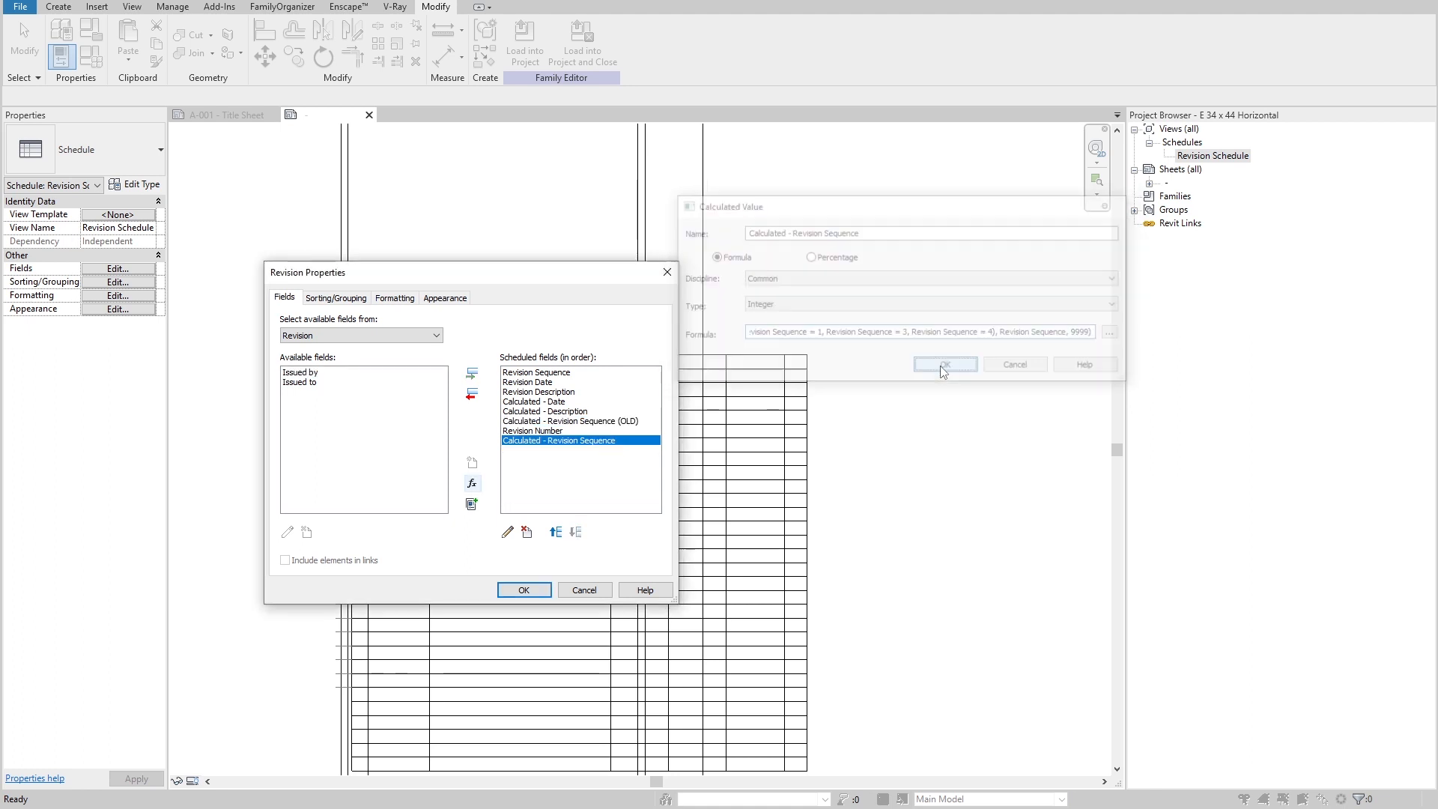
Step: Place the new Calculated - Revision Sequence field before Revision Number and delete the Calculated - Revision Sequence (OLD) field
{"action": "left_click", "coordinate": [553, 532]}
{"action": "left_click", "coordinate": [570, 421]}
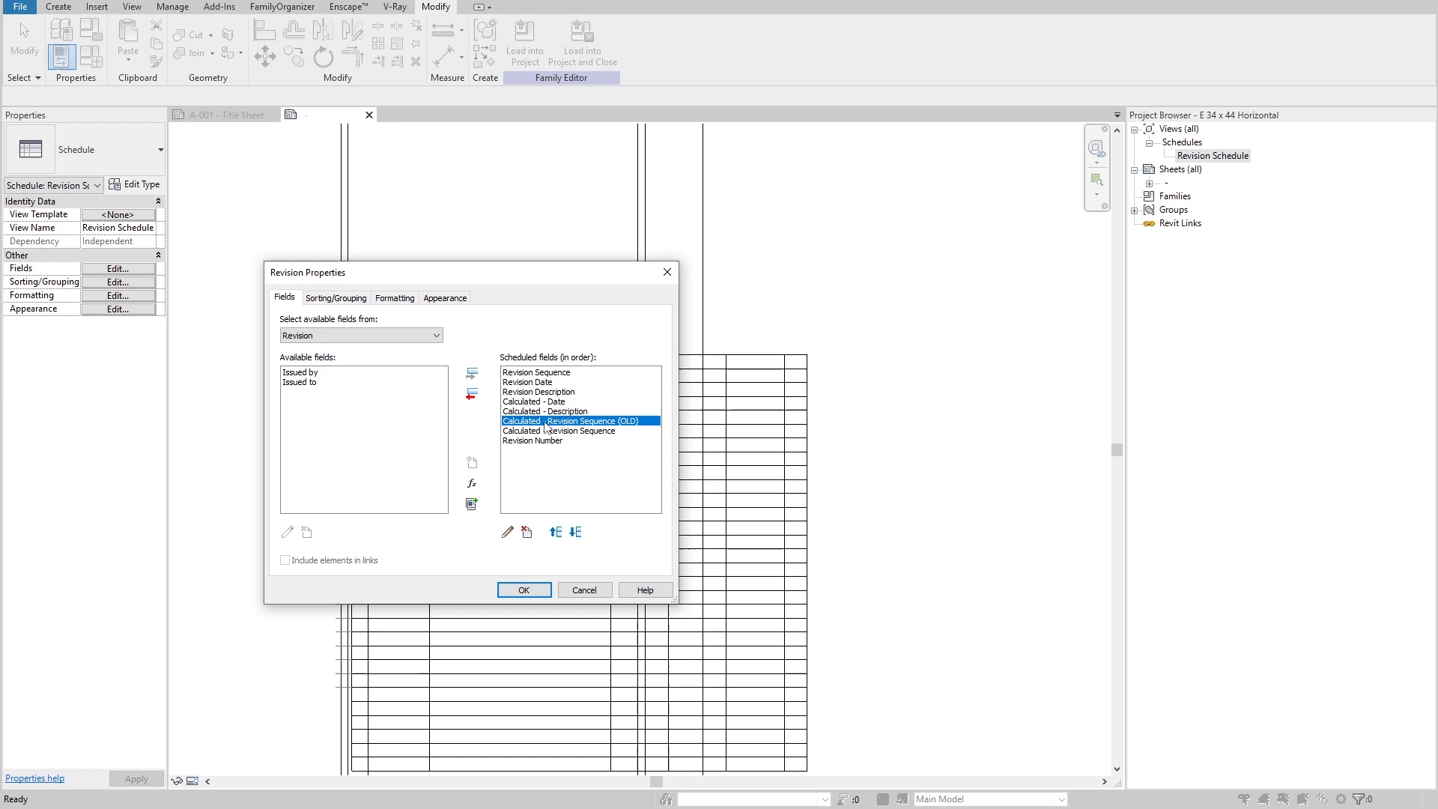
{"action": "left_click", "coordinate": [527, 533]}
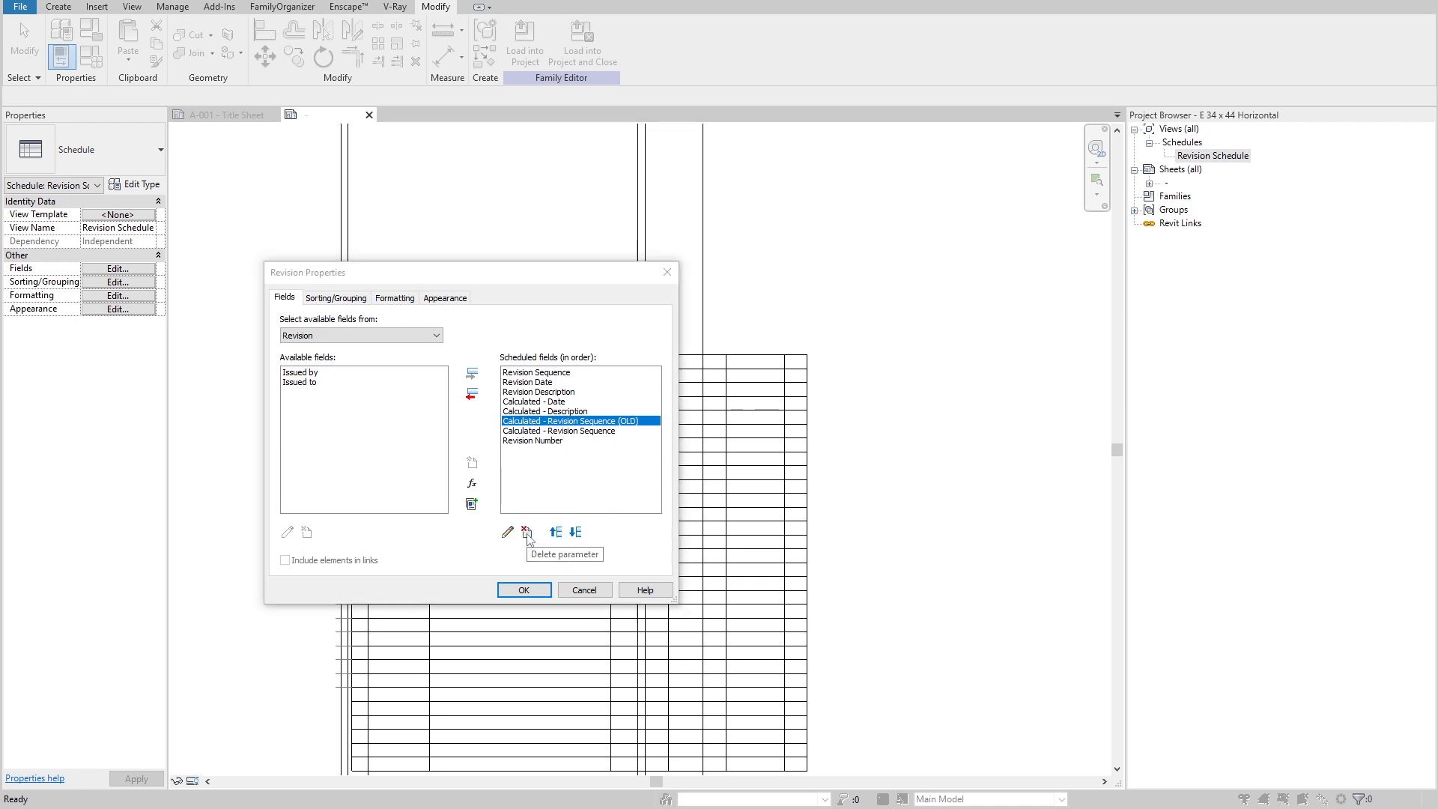
{"action": "left_click", "coordinate": [756, 423]}
{"action": "left_click", "coordinate": [524, 590]}
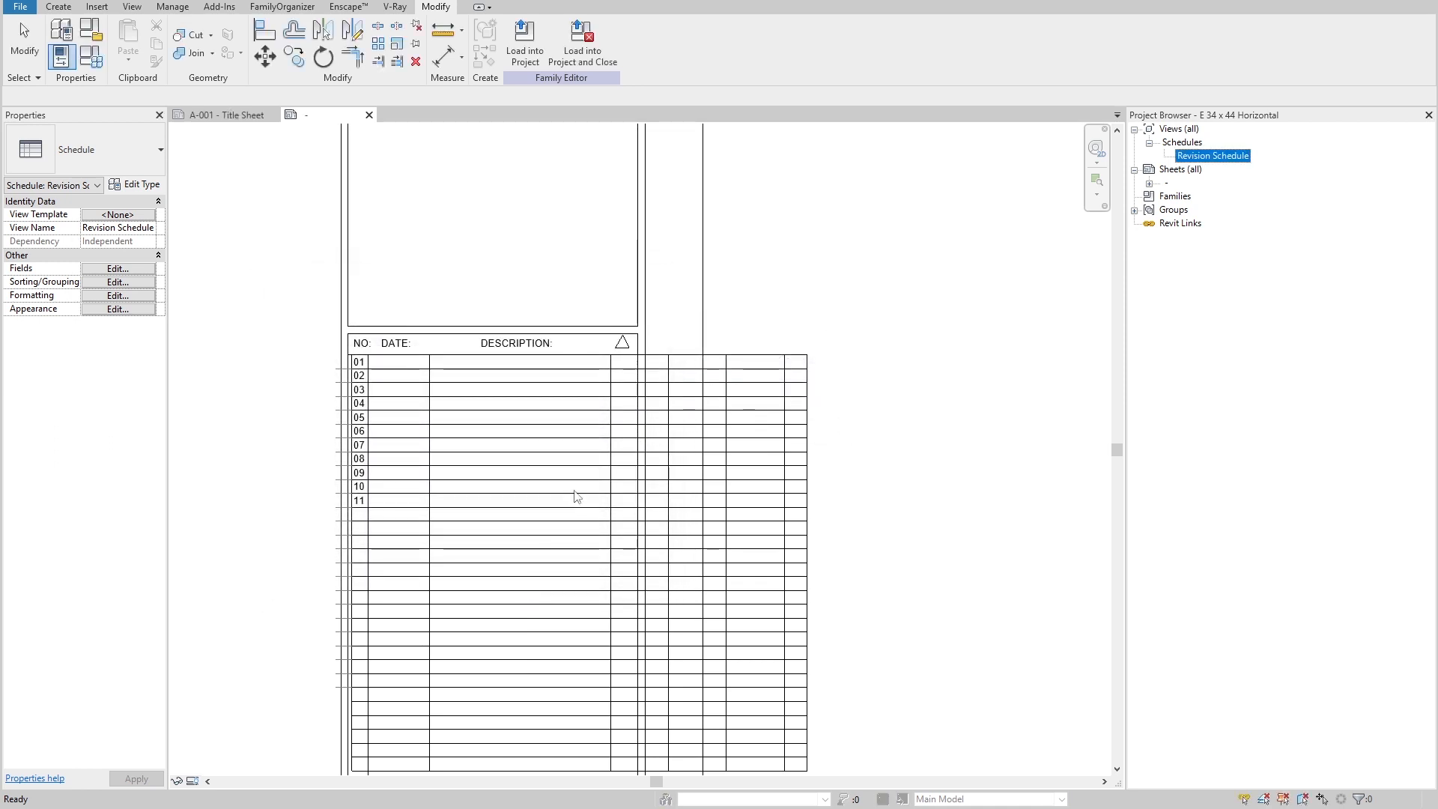
Step: Load the title block family into the project, overwriting the existing version, and examine the calculated sequence column on the title sheet
{"action": "left_click", "coordinate": [524, 41]}
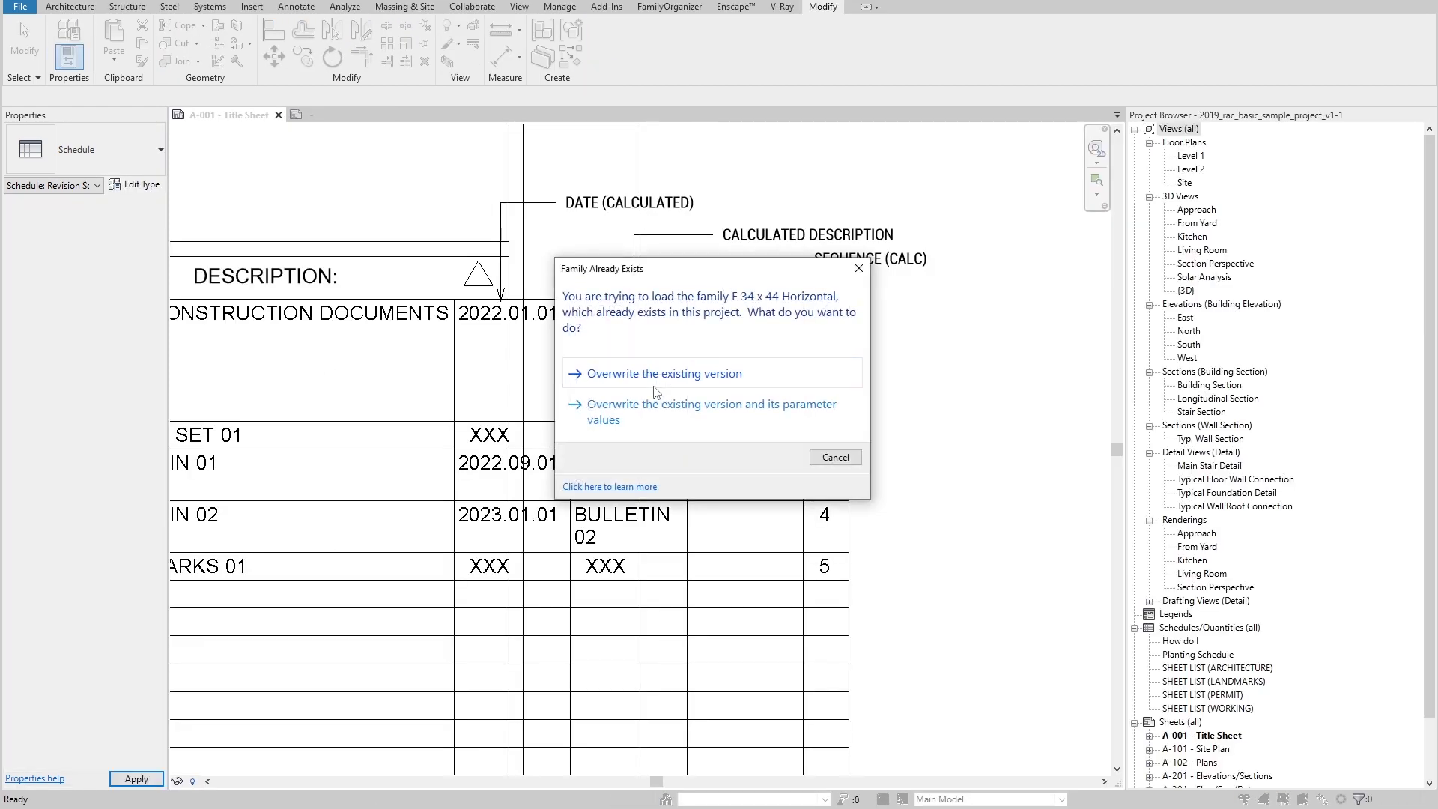
{"action": "left_click", "coordinate": [654, 379]}
{"action": "scroll", "coordinate": [845, 389], "scroll_direction": "down", "scroll_amount": 5}
{"action": "scroll", "coordinate": [862, 371], "scroll_direction": "up", "scroll_amount": 5}
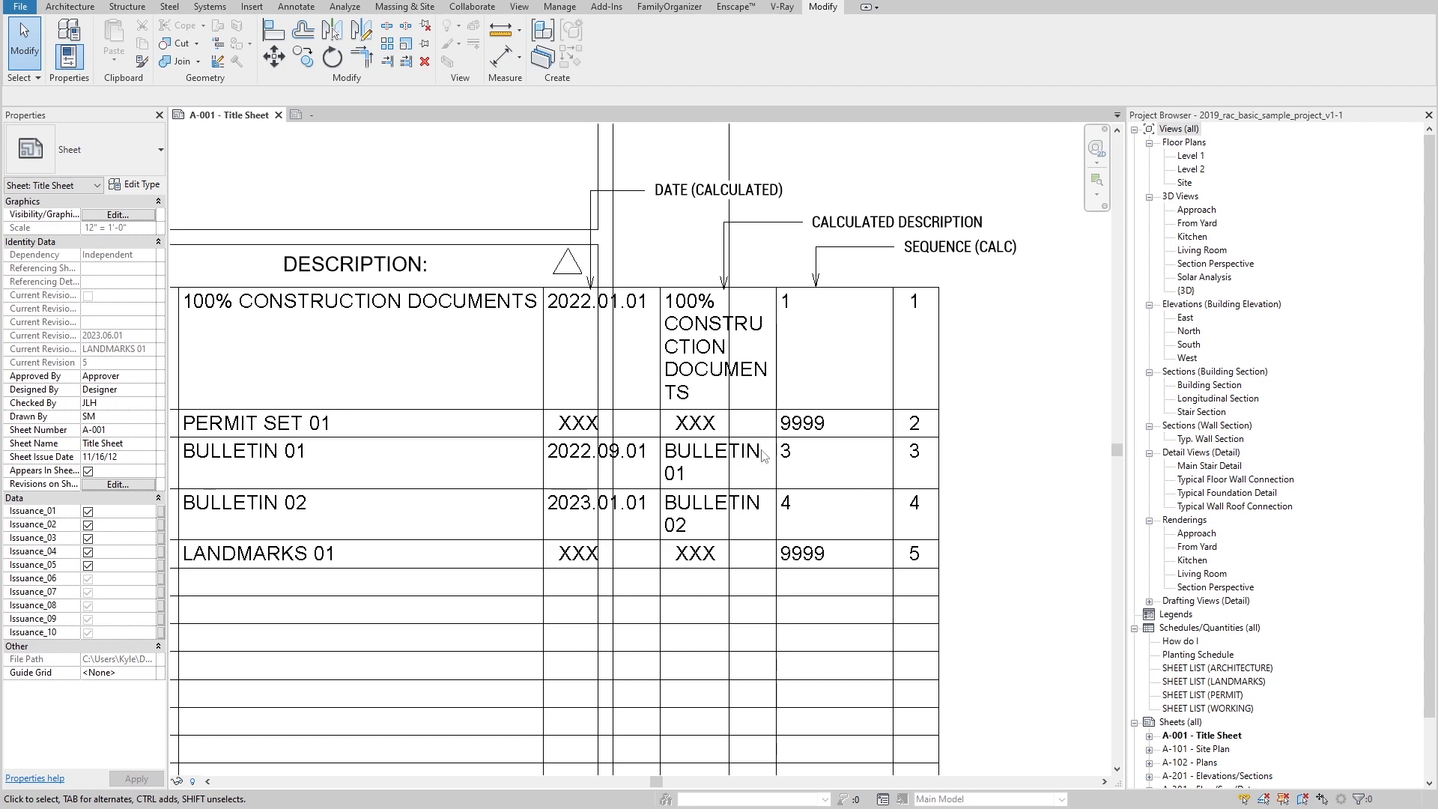
{"action": "scroll", "coordinate": [873, 504], "scroll_direction": "down", "scroll_amount": 4}
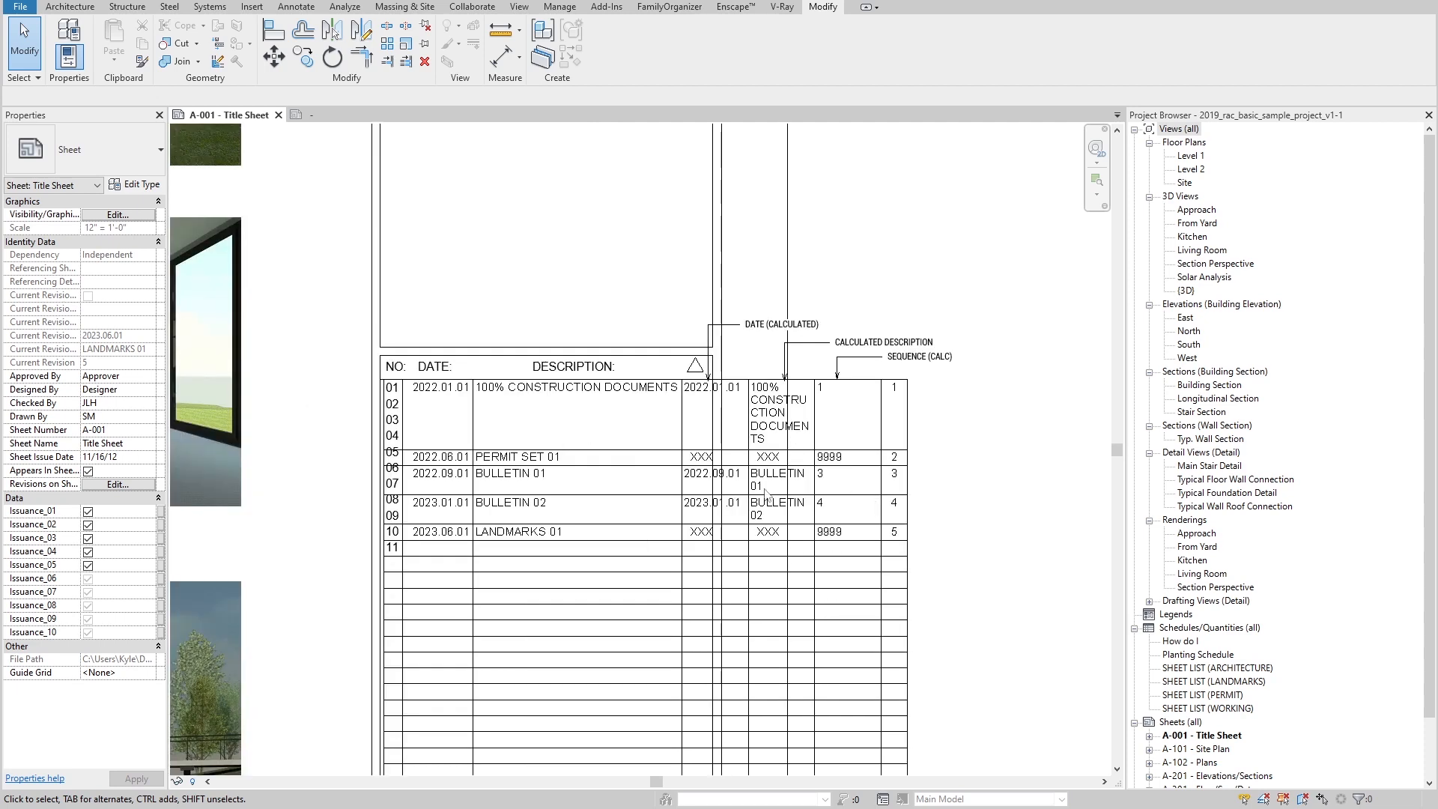
{"action": "scroll", "coordinate": [764, 488], "scroll_direction": "up", "scroll_amount": 3}
{"action": "scroll", "coordinate": [690, 488], "scroll_direction": "down", "scroll_amount": 1}
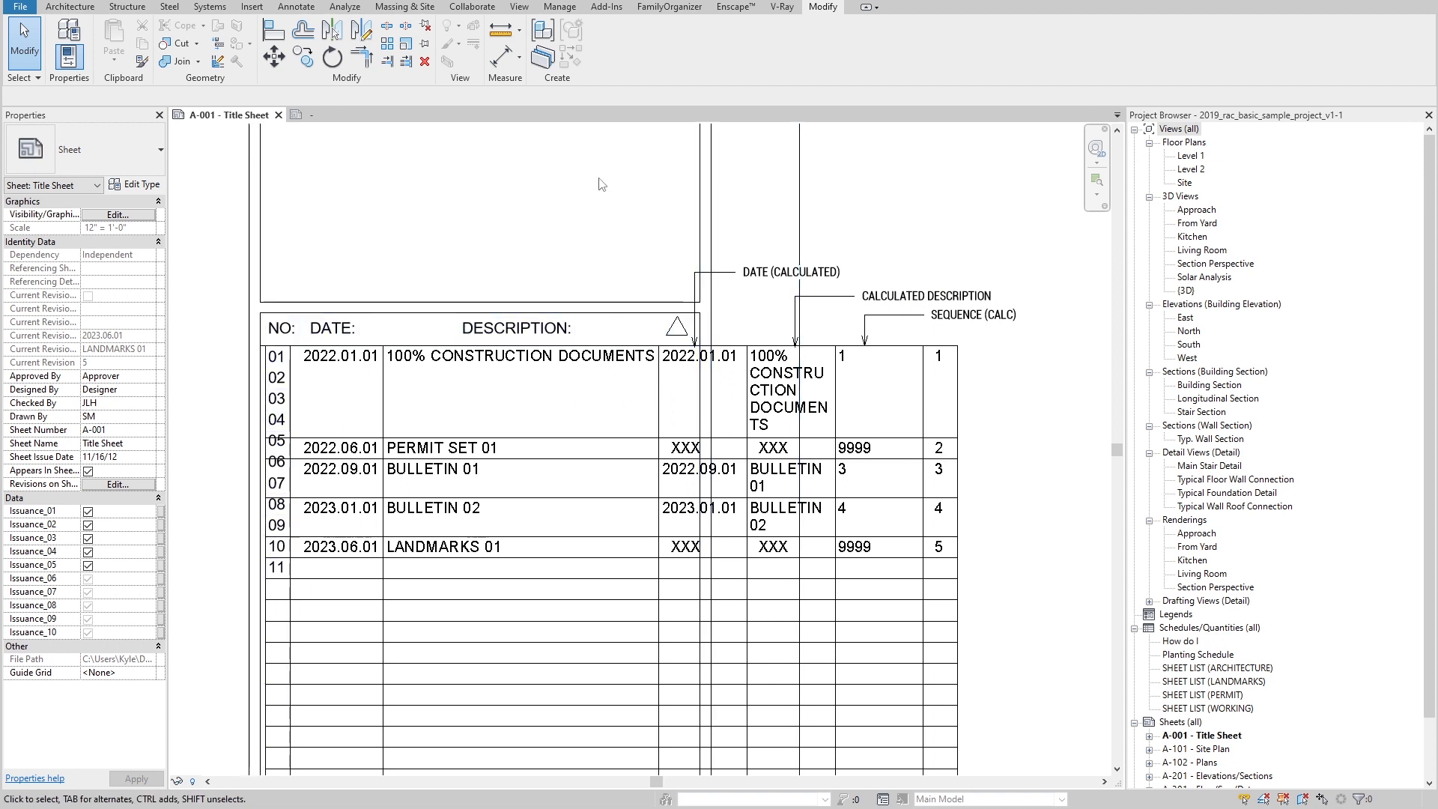
Step: Sort the title block's Revision Schedule by Calculated - Revision Sequence in ascending order
{"action": "left_click", "coordinate": [323, 116]}
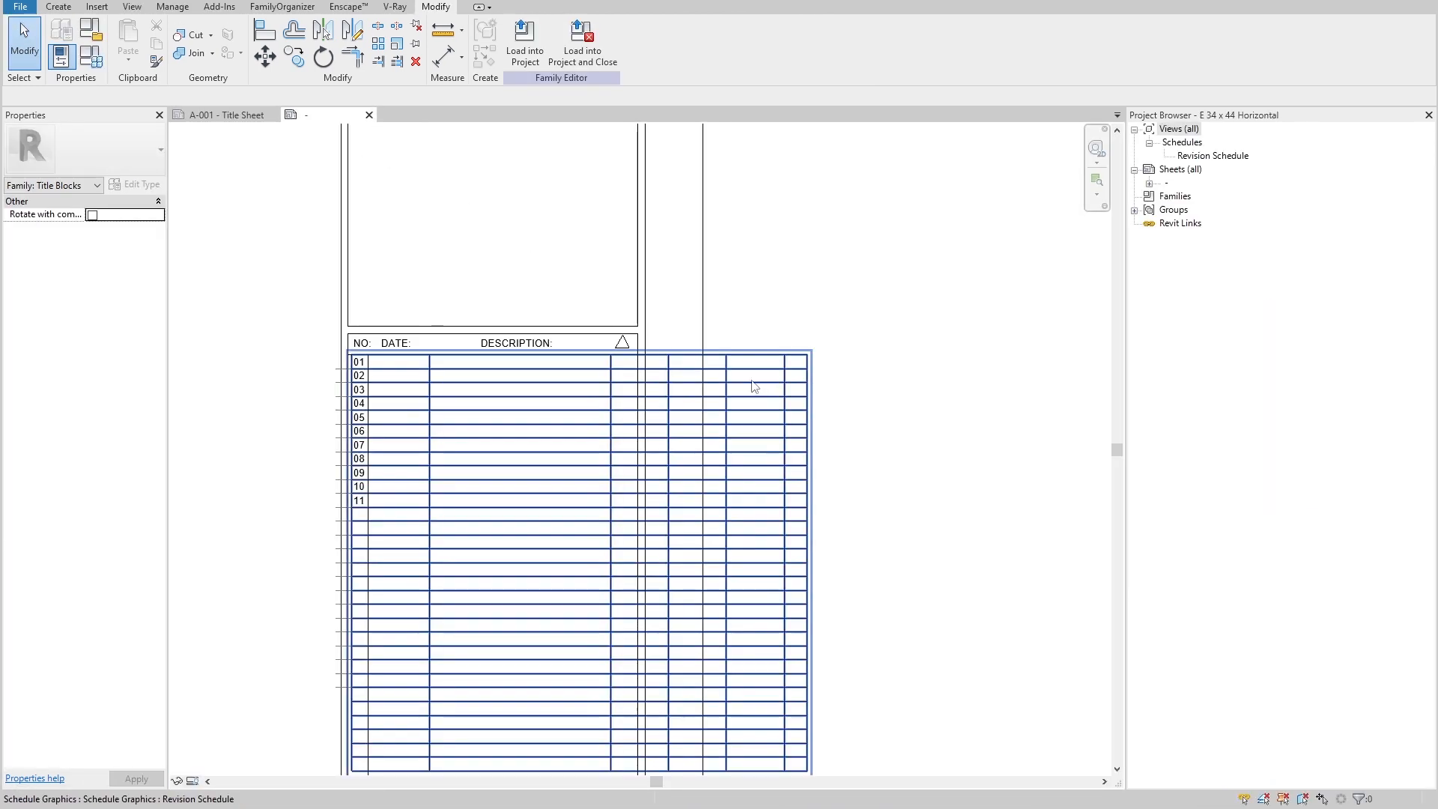
{"action": "left_click", "coordinate": [1213, 155]}
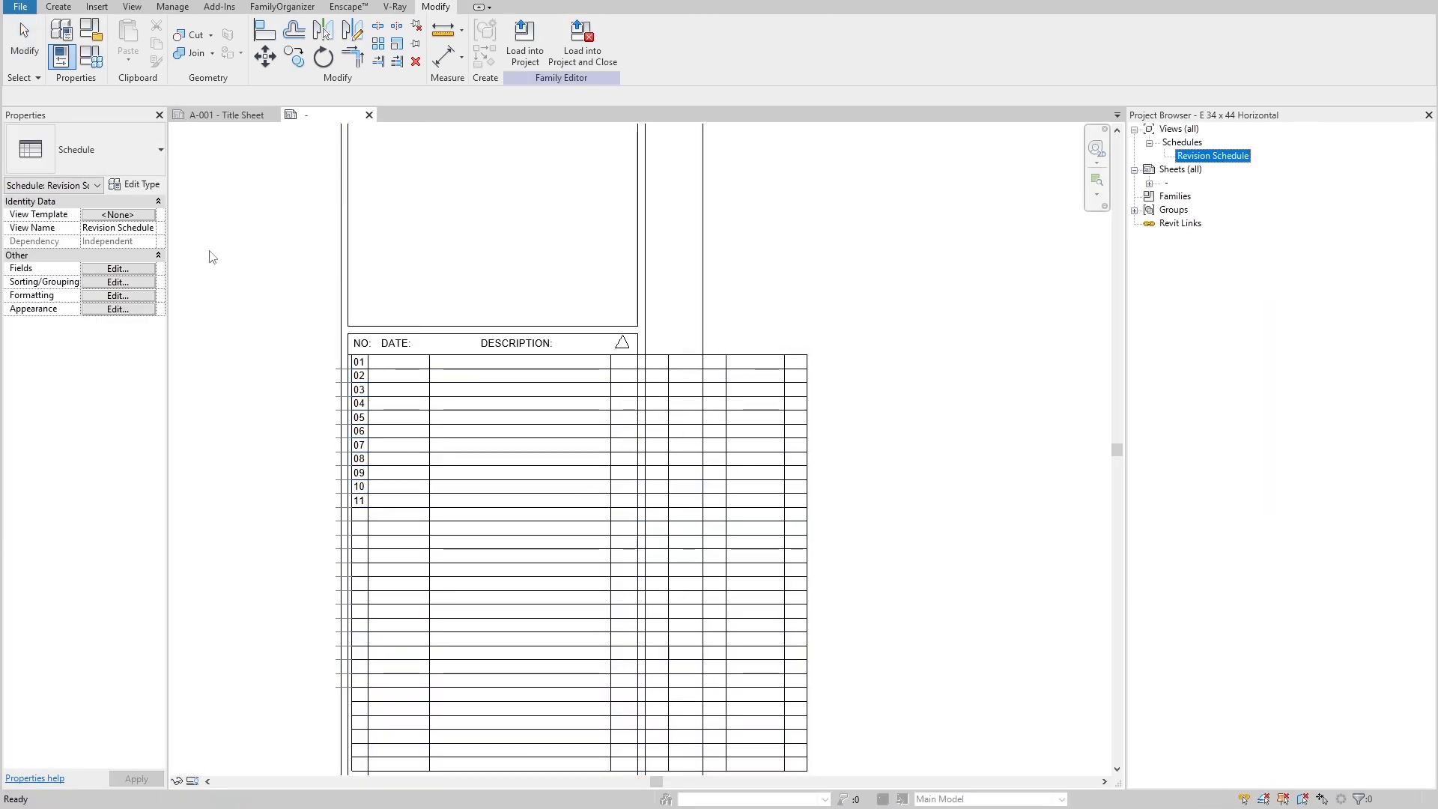
{"action": "left_click", "coordinate": [118, 268]}
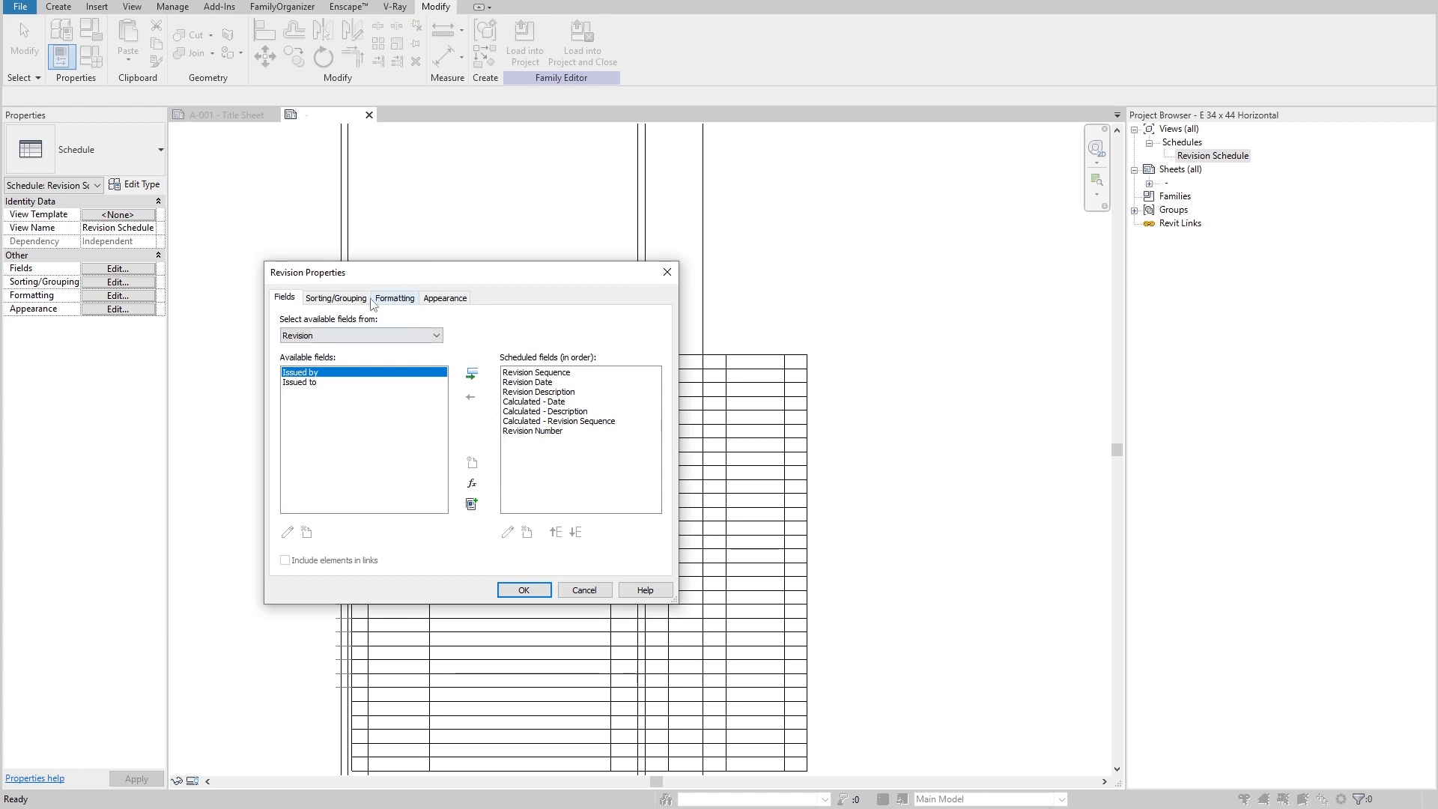
{"action": "left_click", "coordinate": [344, 298]}
{"action": "left_click", "coordinate": [389, 323]}
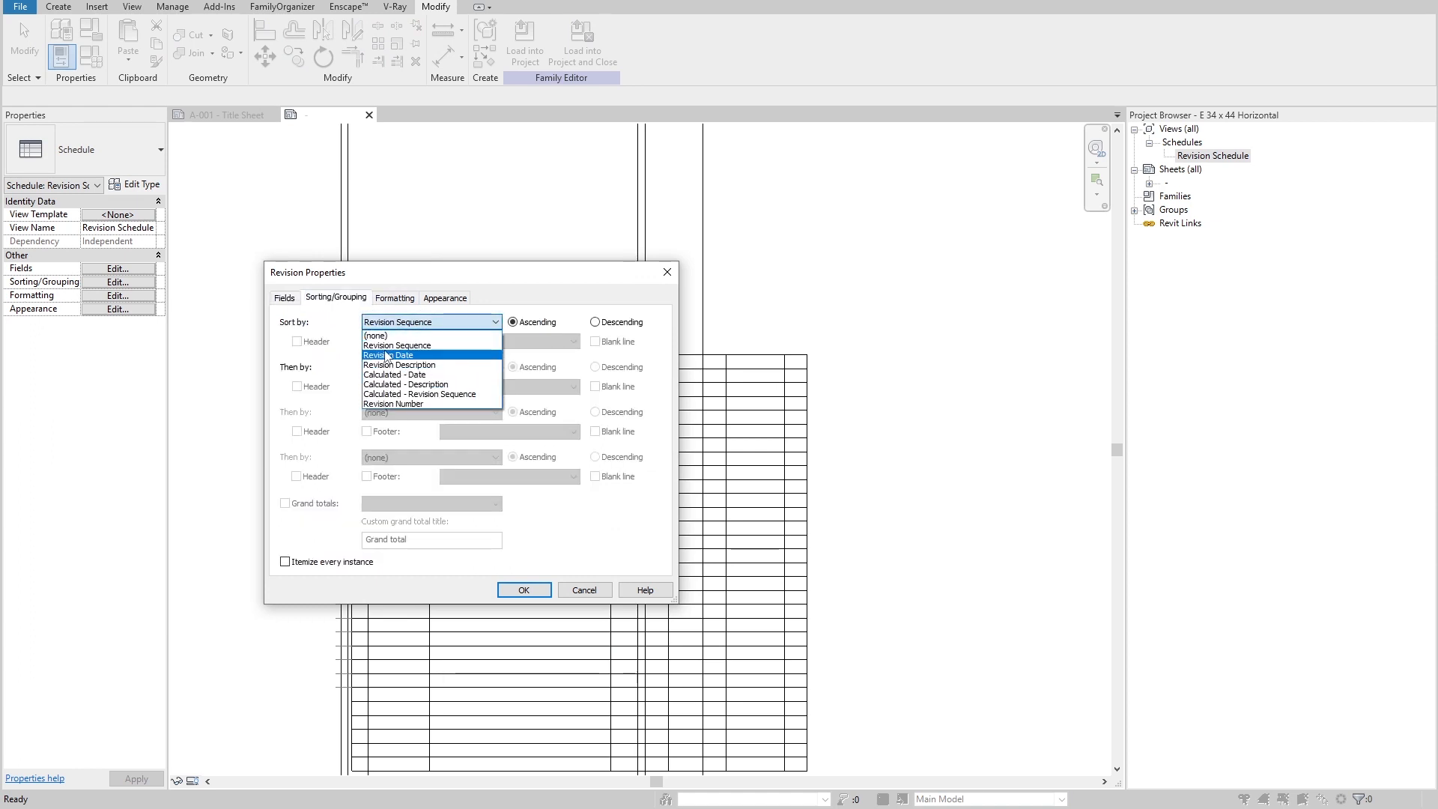
{"action": "left_click", "coordinate": [409, 396]}
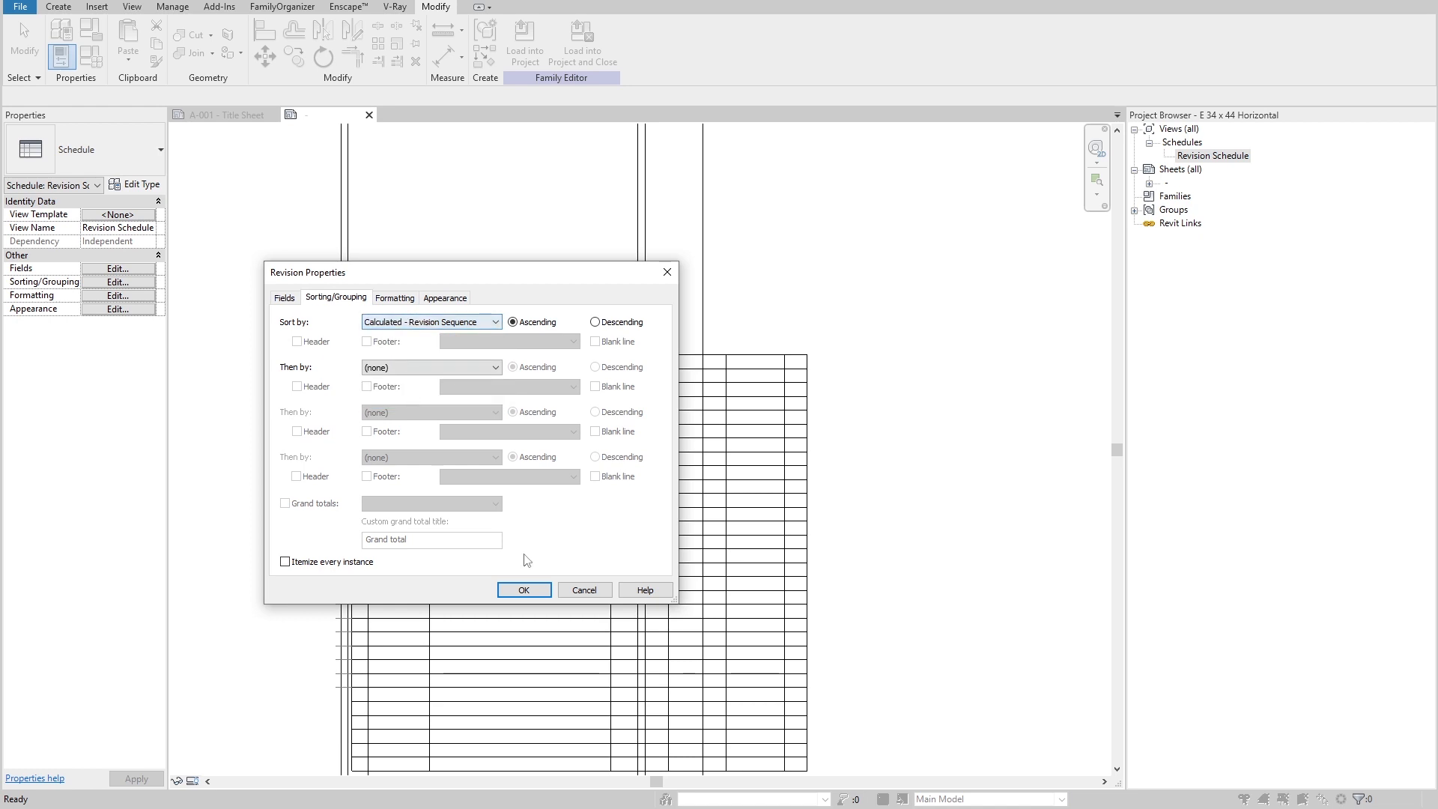
{"action": "left_click", "coordinate": [521, 593]}
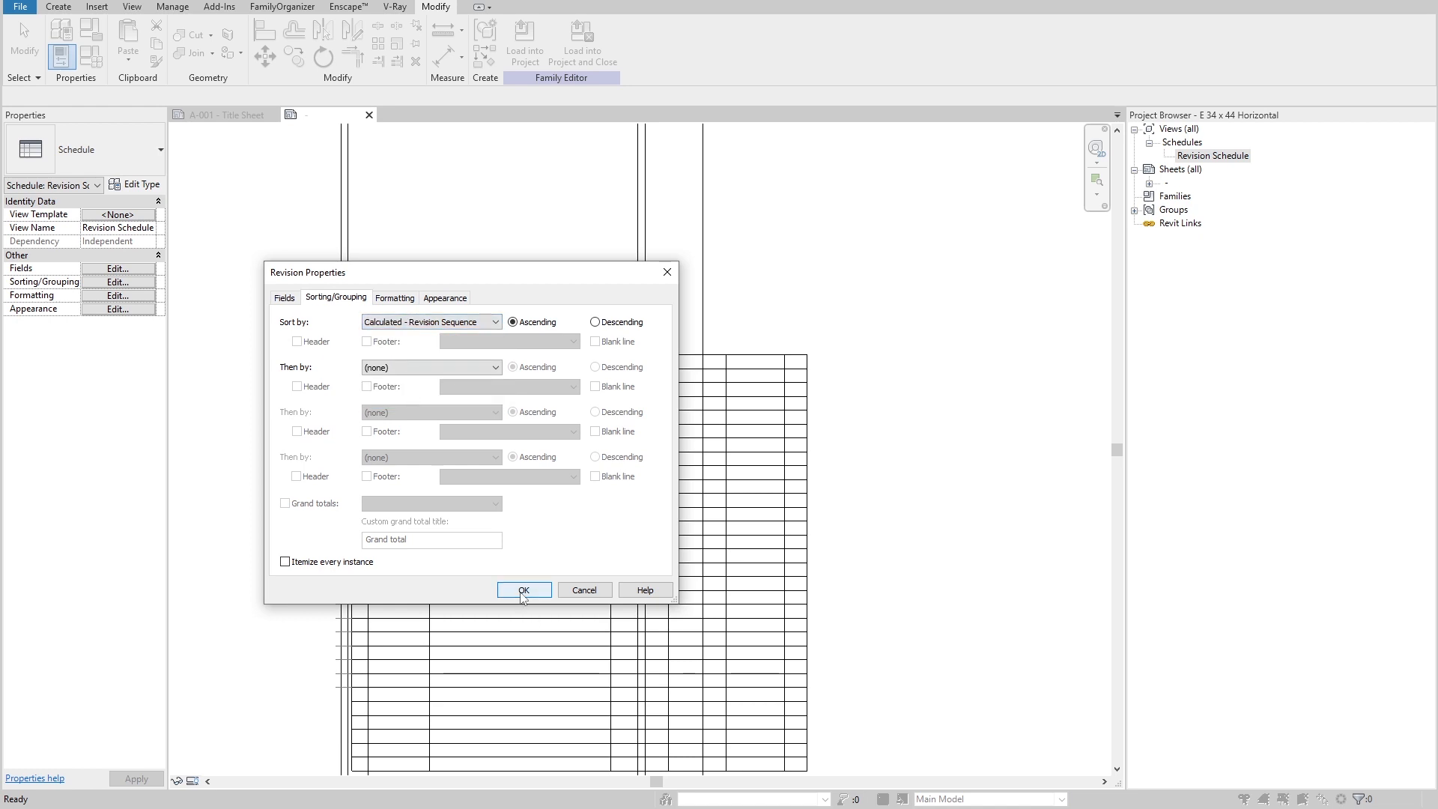
Step: Reload the re-sorted title block family, overwriting the existing version, and examine the order of the revision rows on the title sheet
{"action": "left_click", "coordinate": [524, 43]}
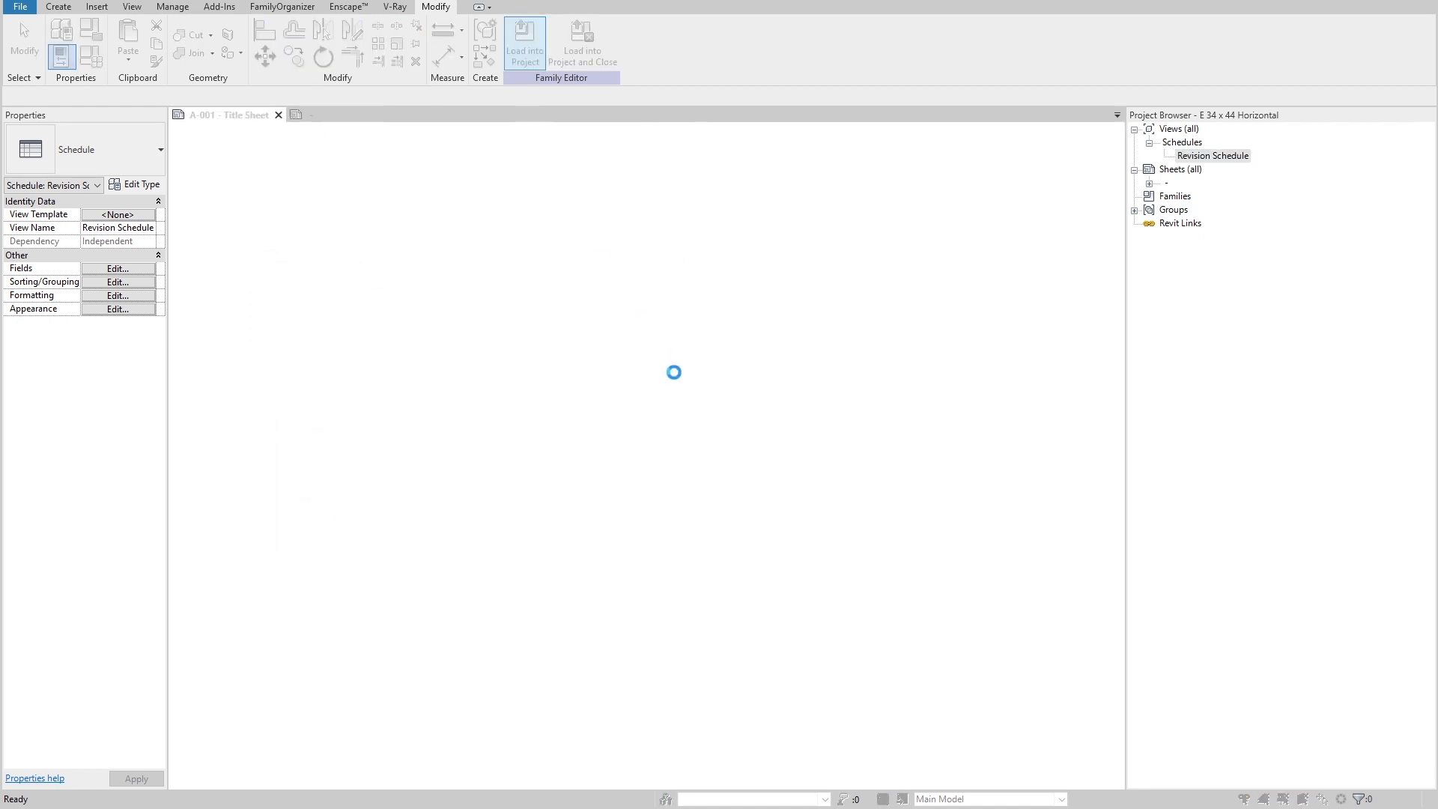
{"action": "left_click", "coordinate": [689, 375]}
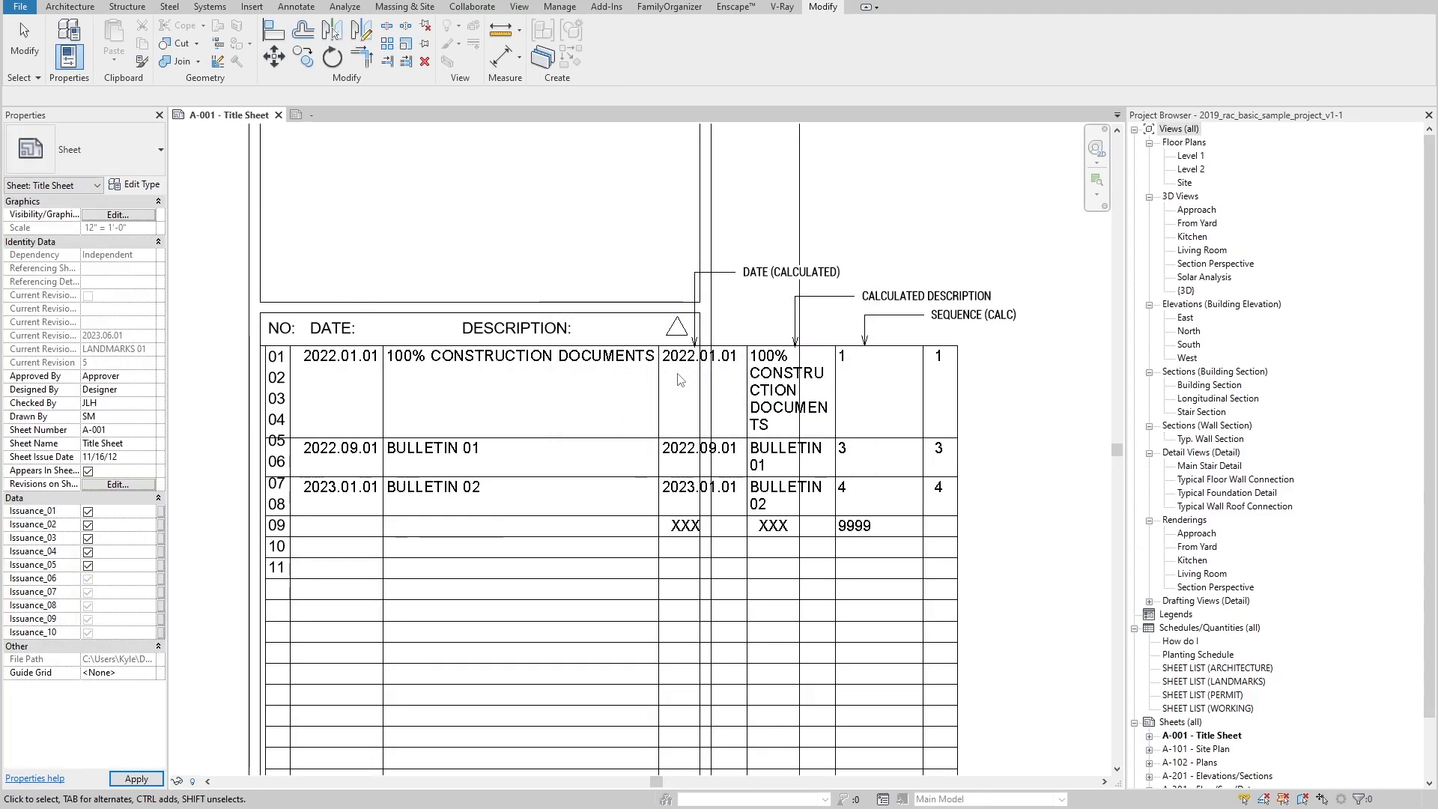
{"action": "scroll", "coordinate": [841, 520], "scroll_direction": "up", "scroll_amount": 2}
{"action": "scroll", "coordinate": [841, 520], "scroll_direction": "down", "scroll_amount": 3}
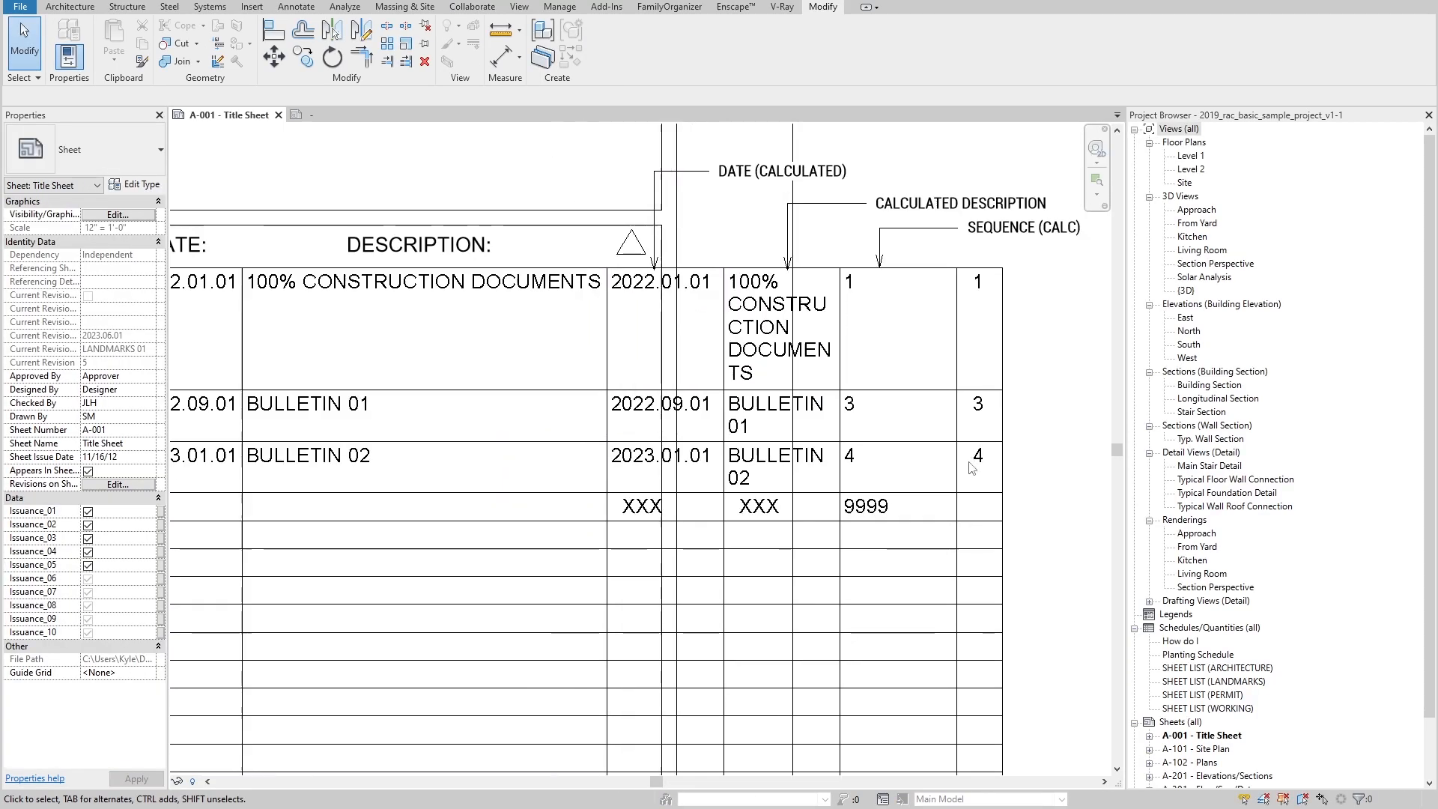
{"action": "scroll", "coordinate": [853, 442], "scroll_direction": "up", "scroll_amount": 2}
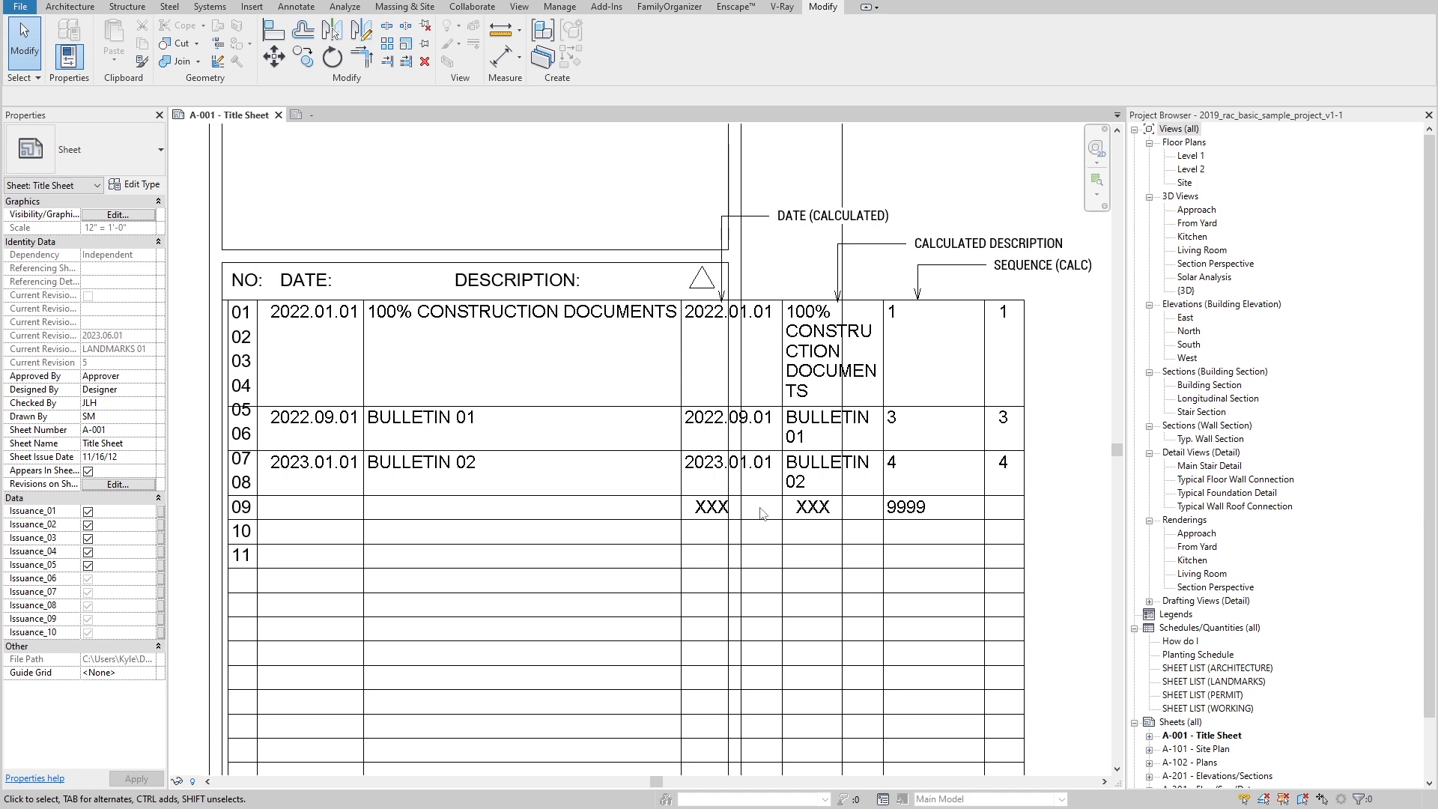
{"action": "scroll", "coordinate": [761, 514], "scroll_direction": "up", "scroll_amount": 4}
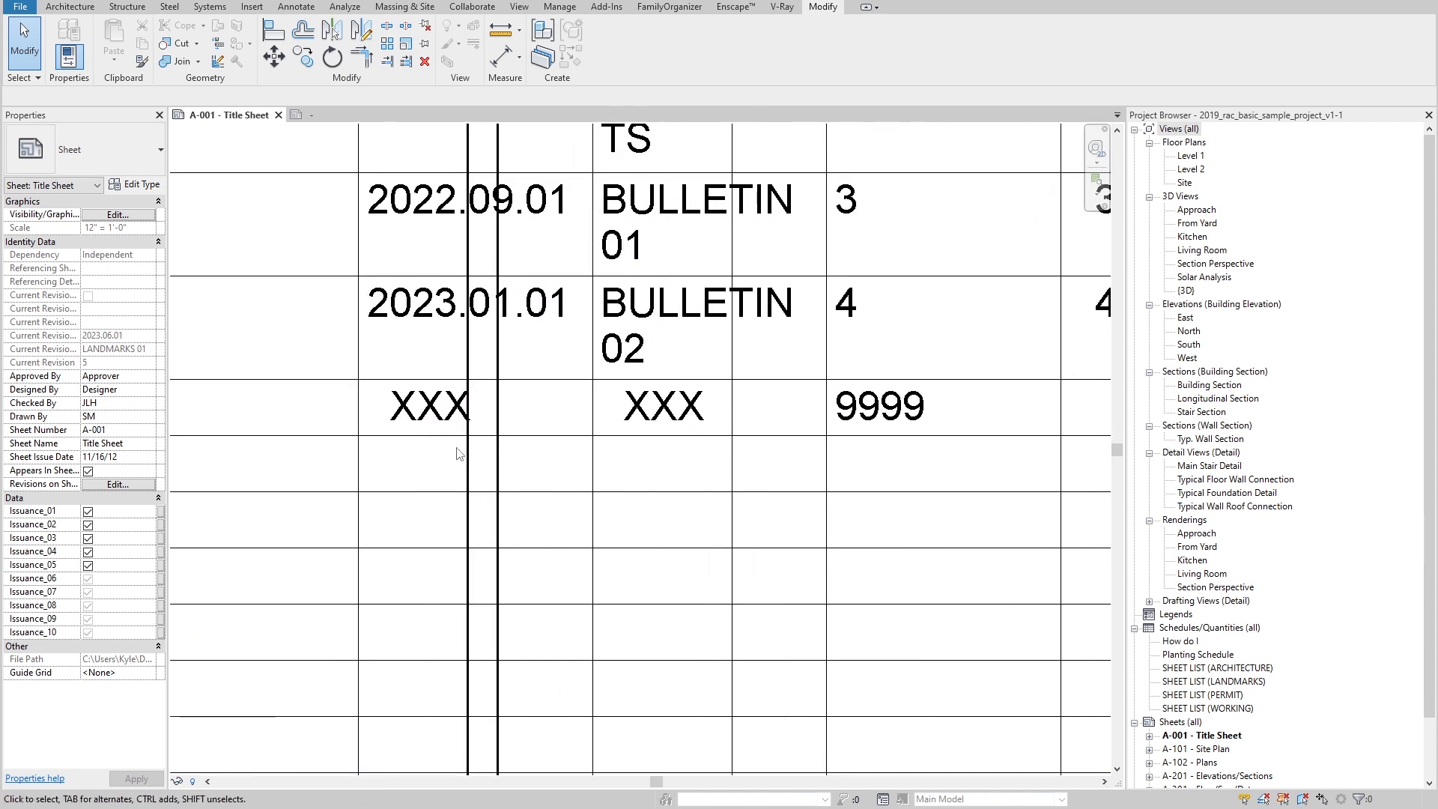
{"action": "scroll", "coordinate": [453, 449], "scroll_direction": "down", "scroll_amount": 3}
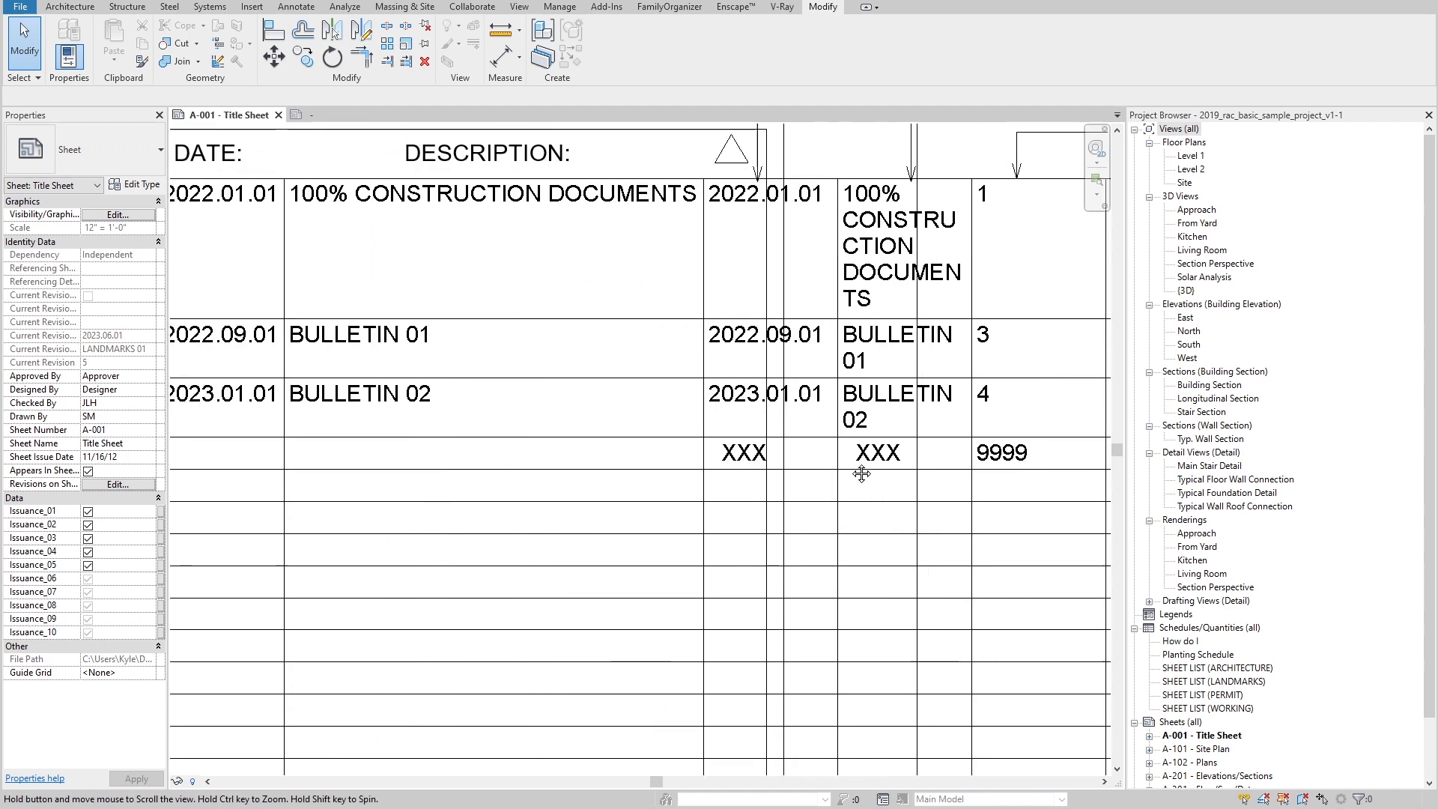
Step: Turn on Itemize every instance in the title block's Revision Schedule sorting and grouping settings
{"action": "double_click", "coordinate": [423, 163]}
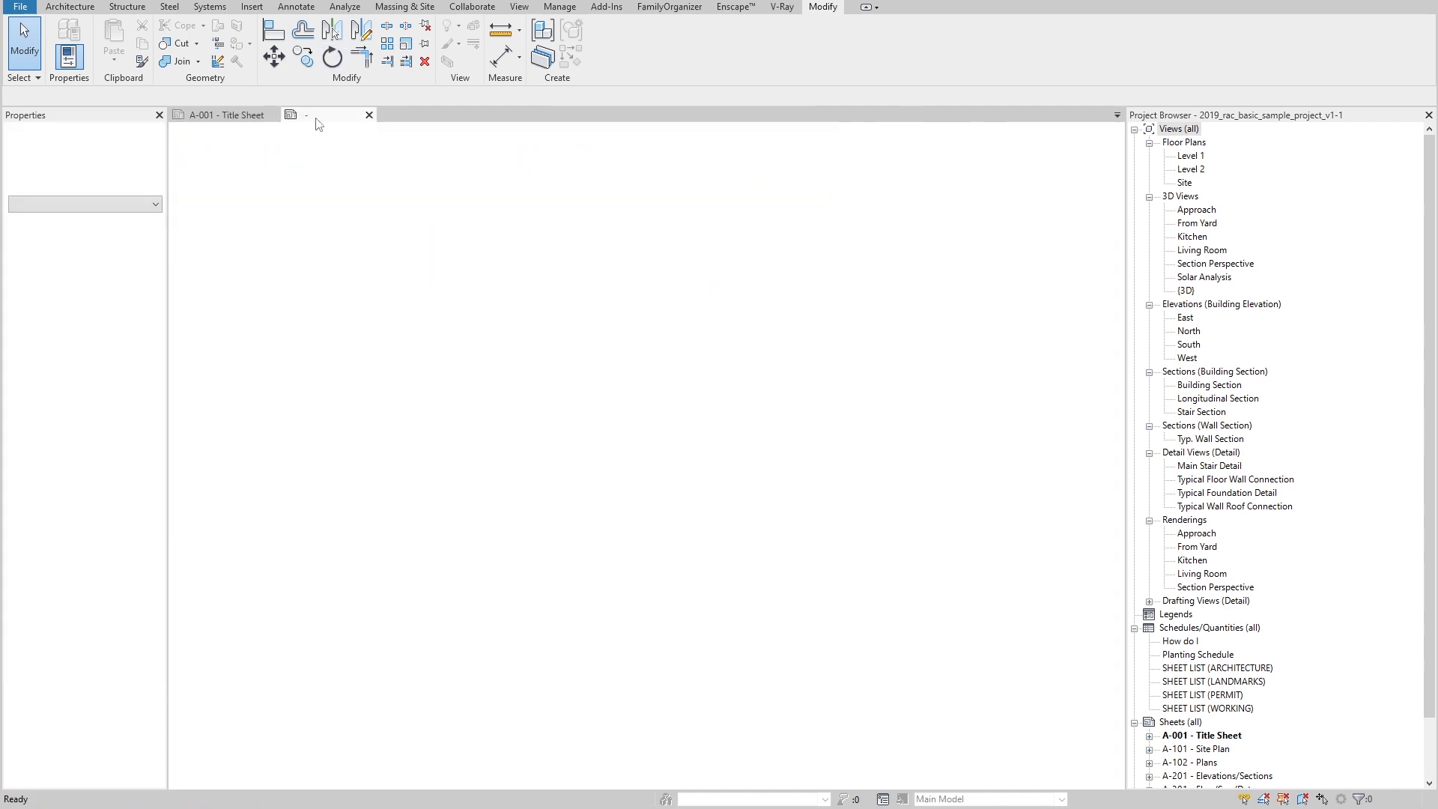
{"action": "left_click", "coordinate": [1213, 155]}
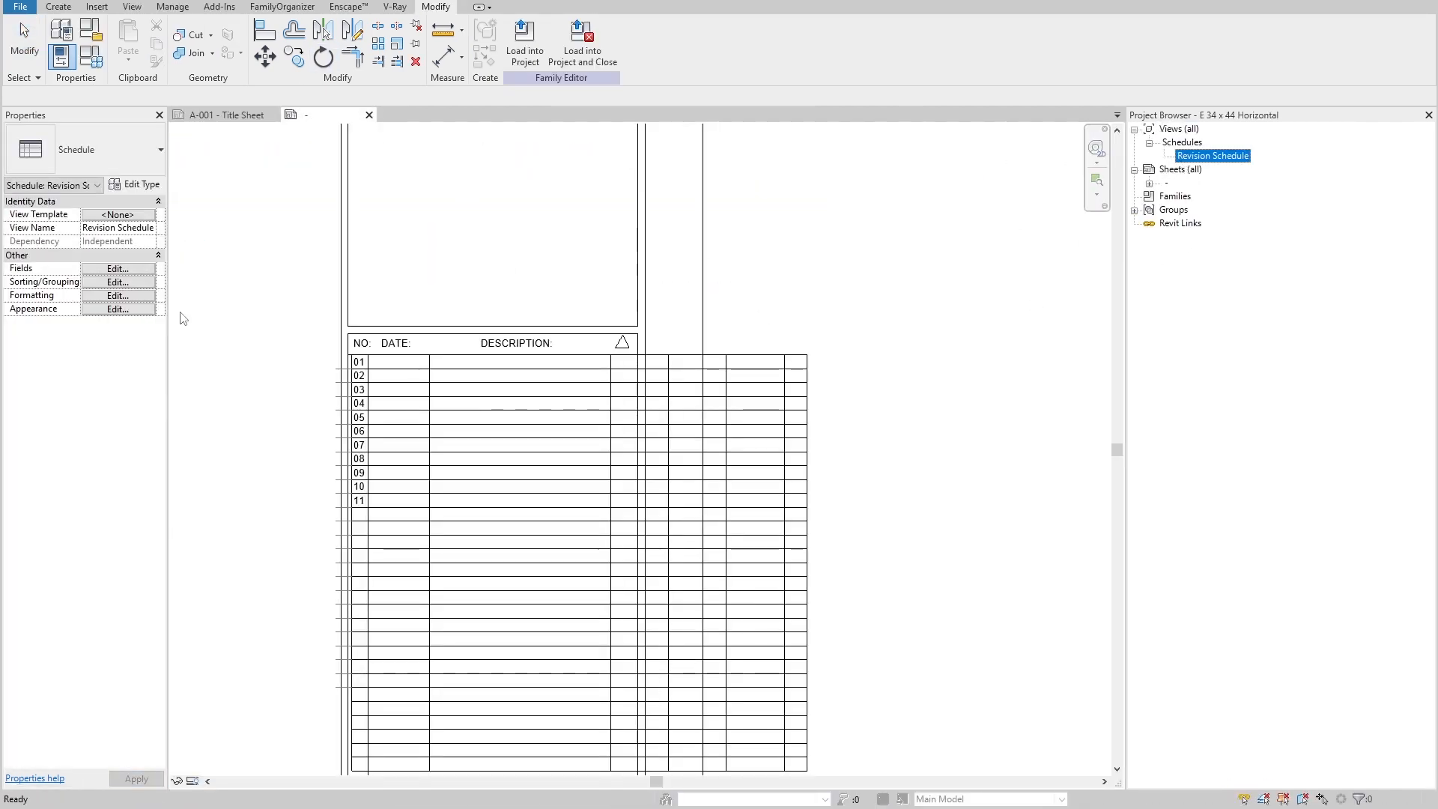
{"action": "left_click", "coordinate": [118, 268]}
{"action": "left_click", "coordinate": [558, 421]}
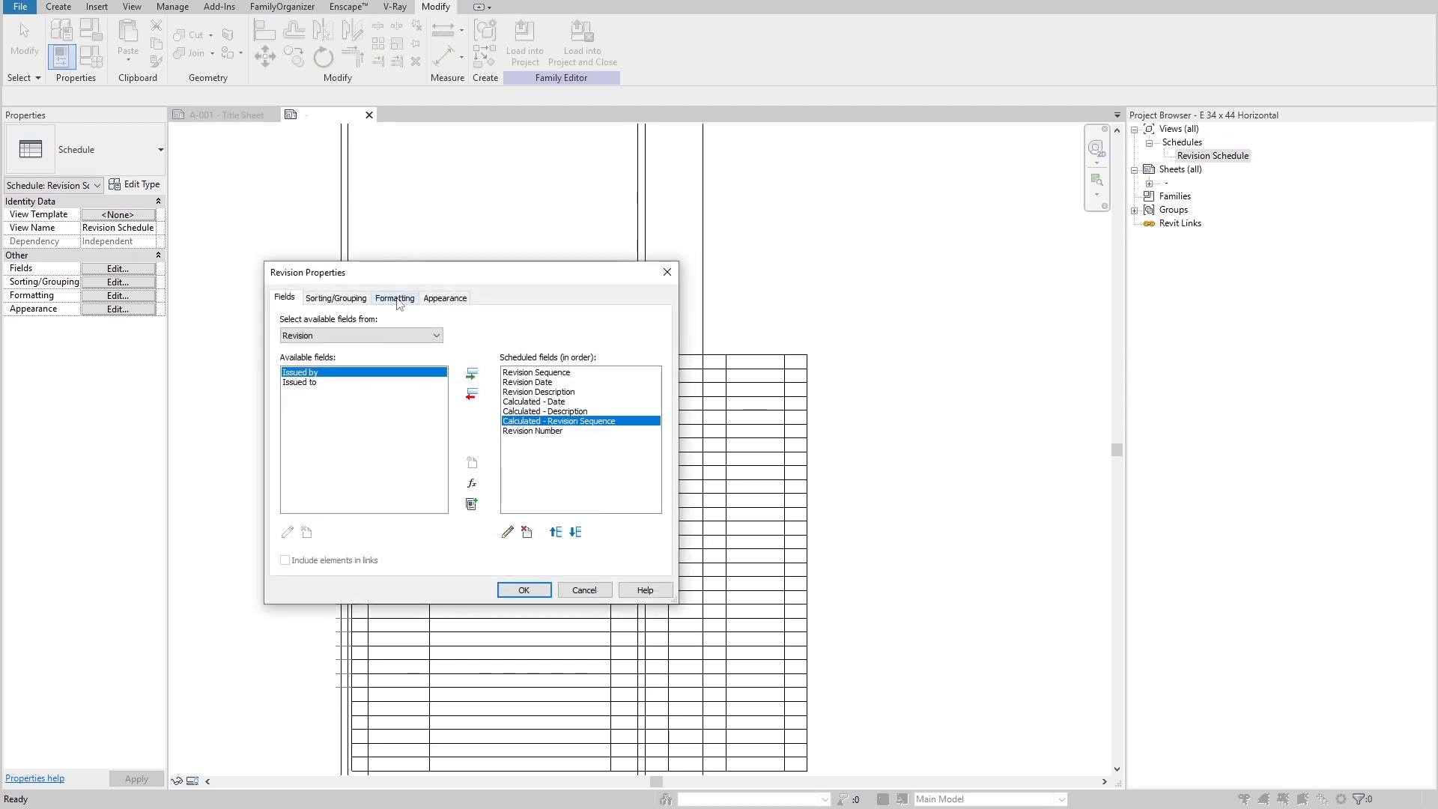
{"action": "left_click", "coordinate": [336, 297]}
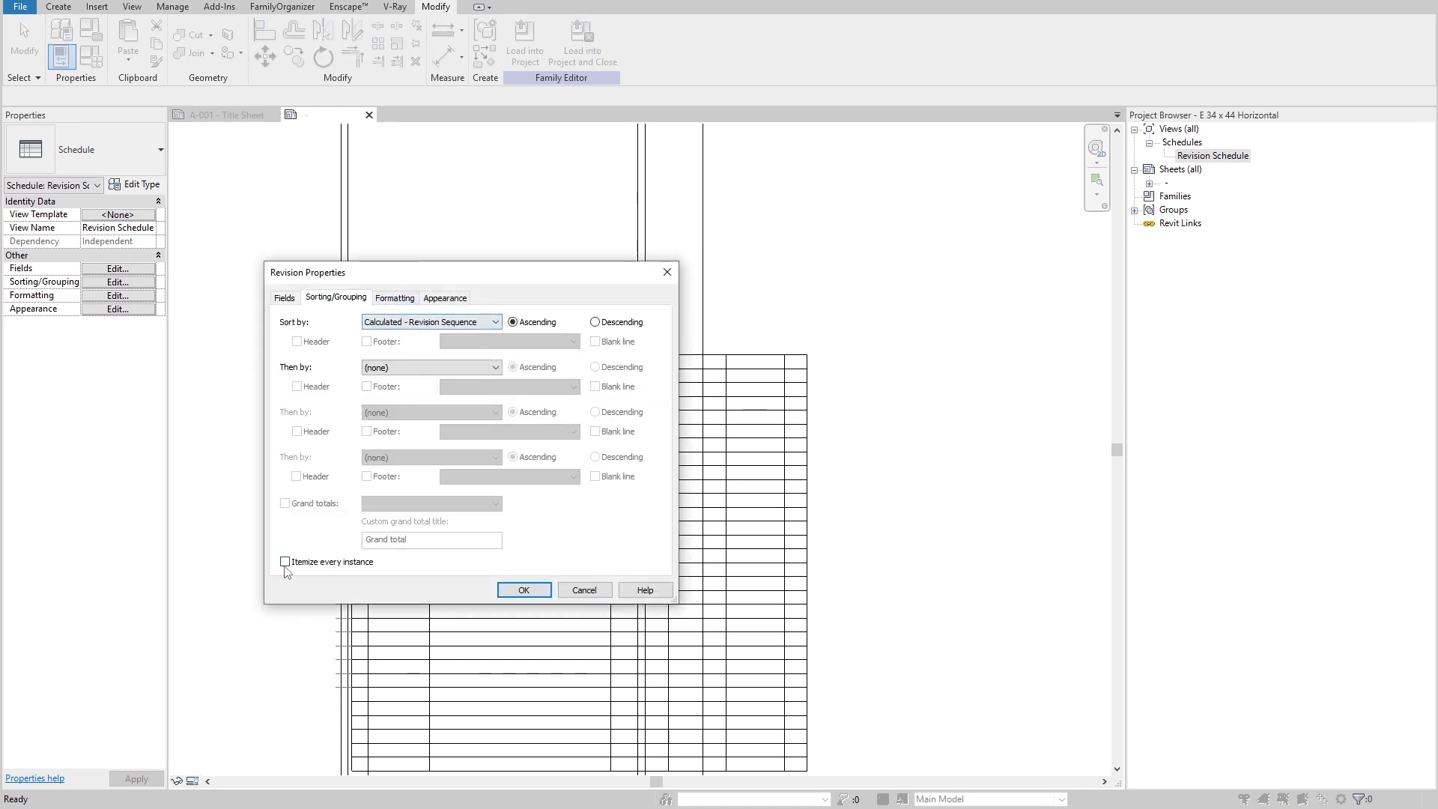
{"action": "left_click", "coordinate": [524, 590]}
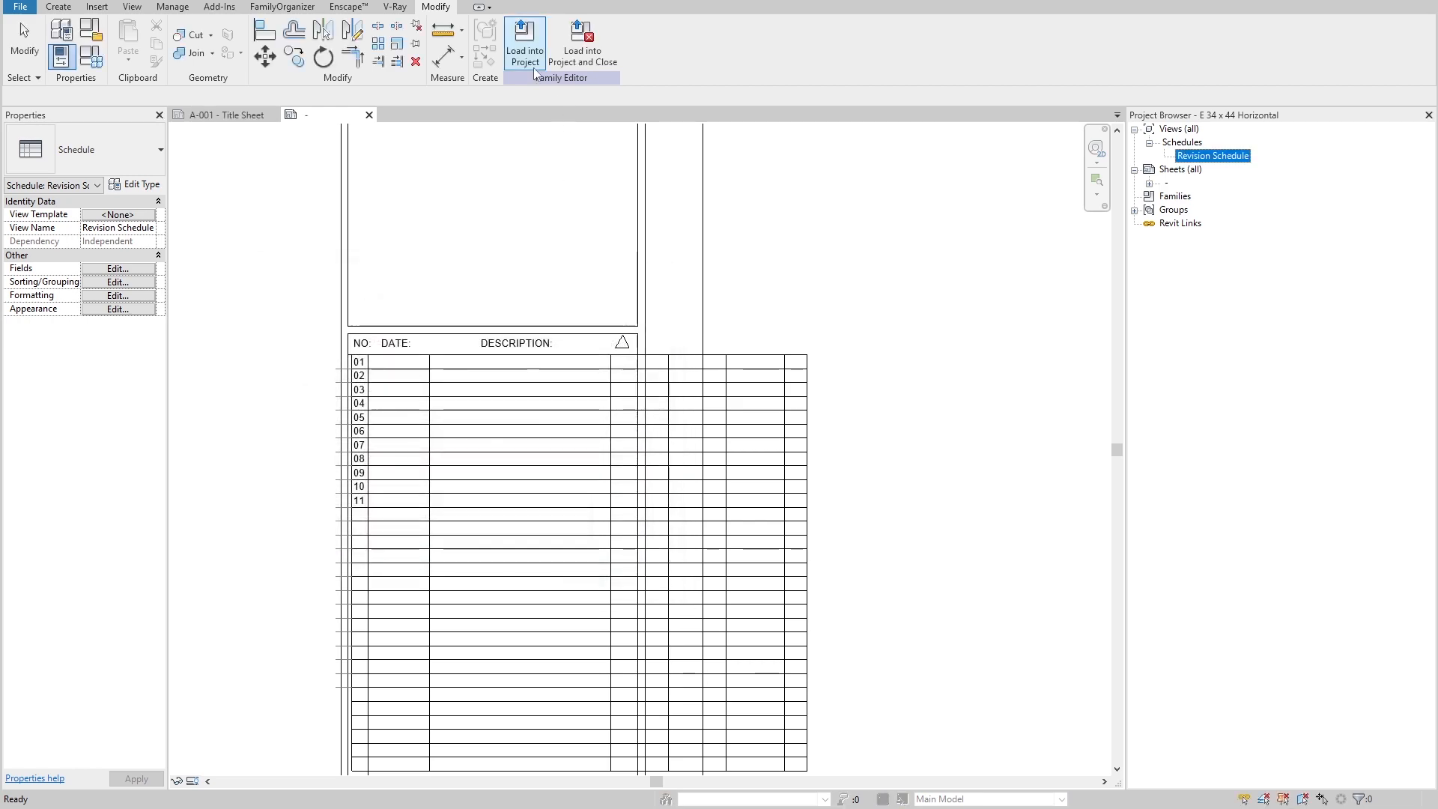
Step: Load the title block with itemized revisions into the project, overwriting the existing version, and inspect the individual revision rows
{"action": "left_click", "coordinate": [524, 44]}
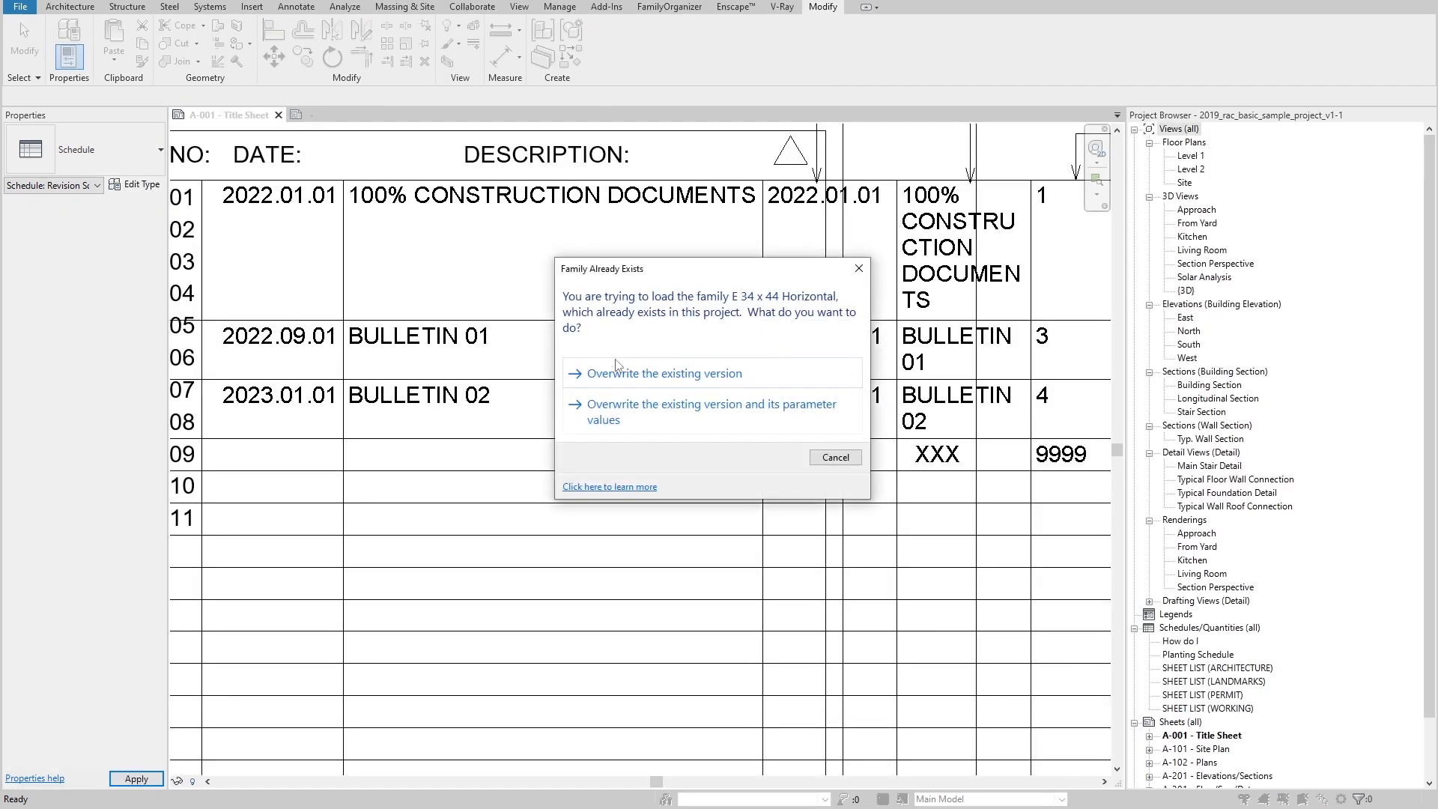
{"action": "left_click", "coordinate": [618, 369]}
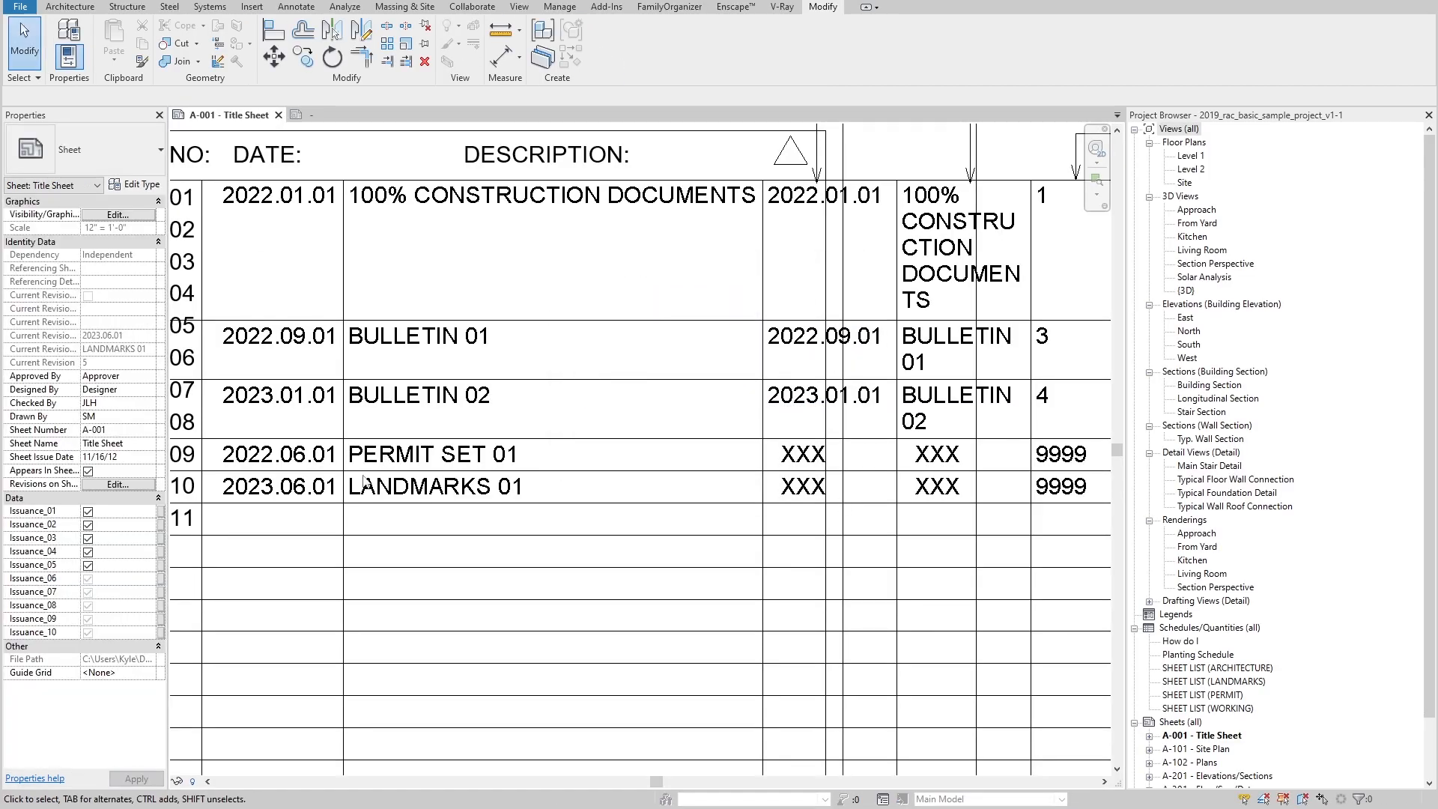
{"action": "scroll", "coordinate": [362, 473], "scroll_direction": "down", "scroll_amount": 2}
{"action": "scroll", "coordinate": [679, 485], "scroll_direction": "up", "scroll_amount": 3}
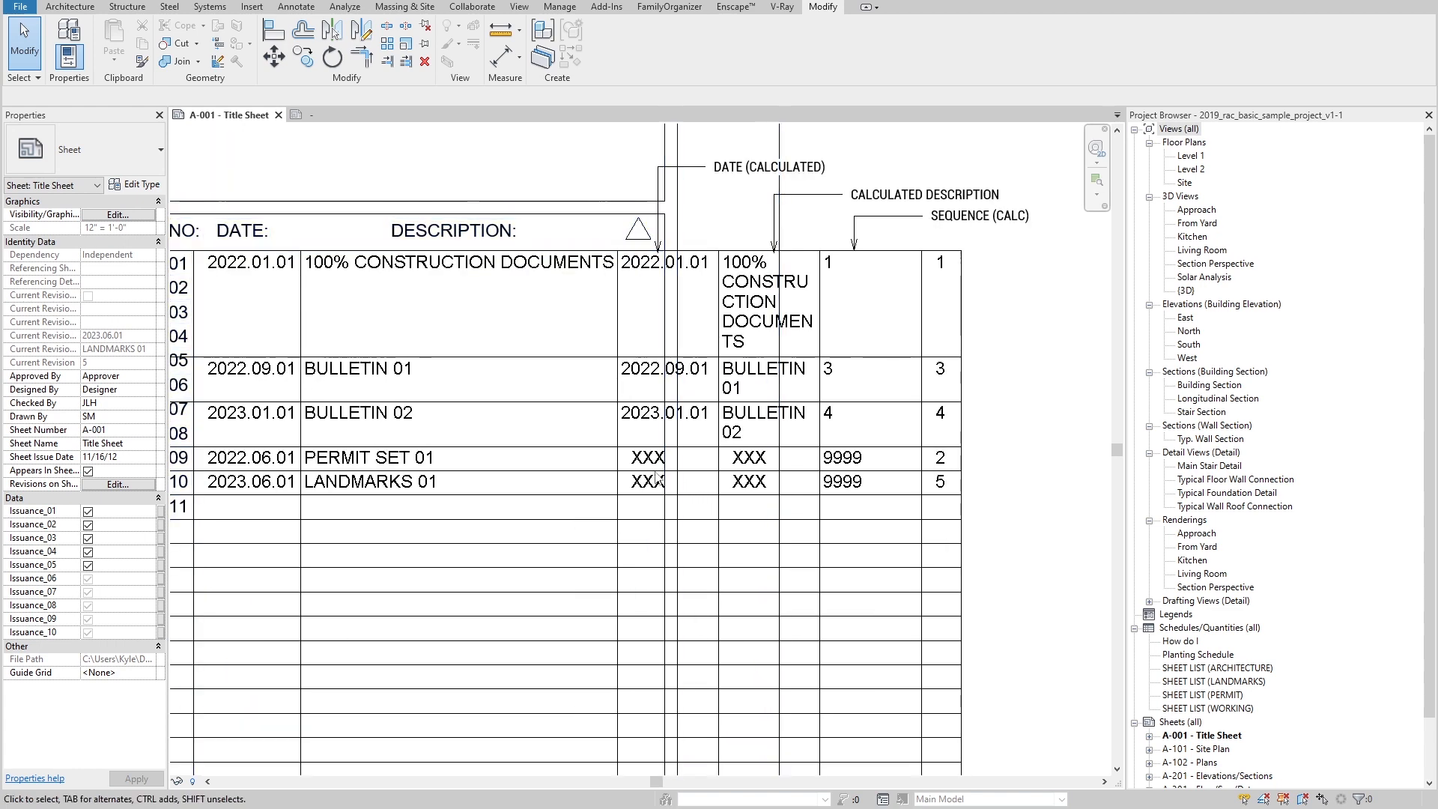
{"action": "scroll", "coordinate": [471, 444], "scroll_direction": "down", "scroll_amount": 2}
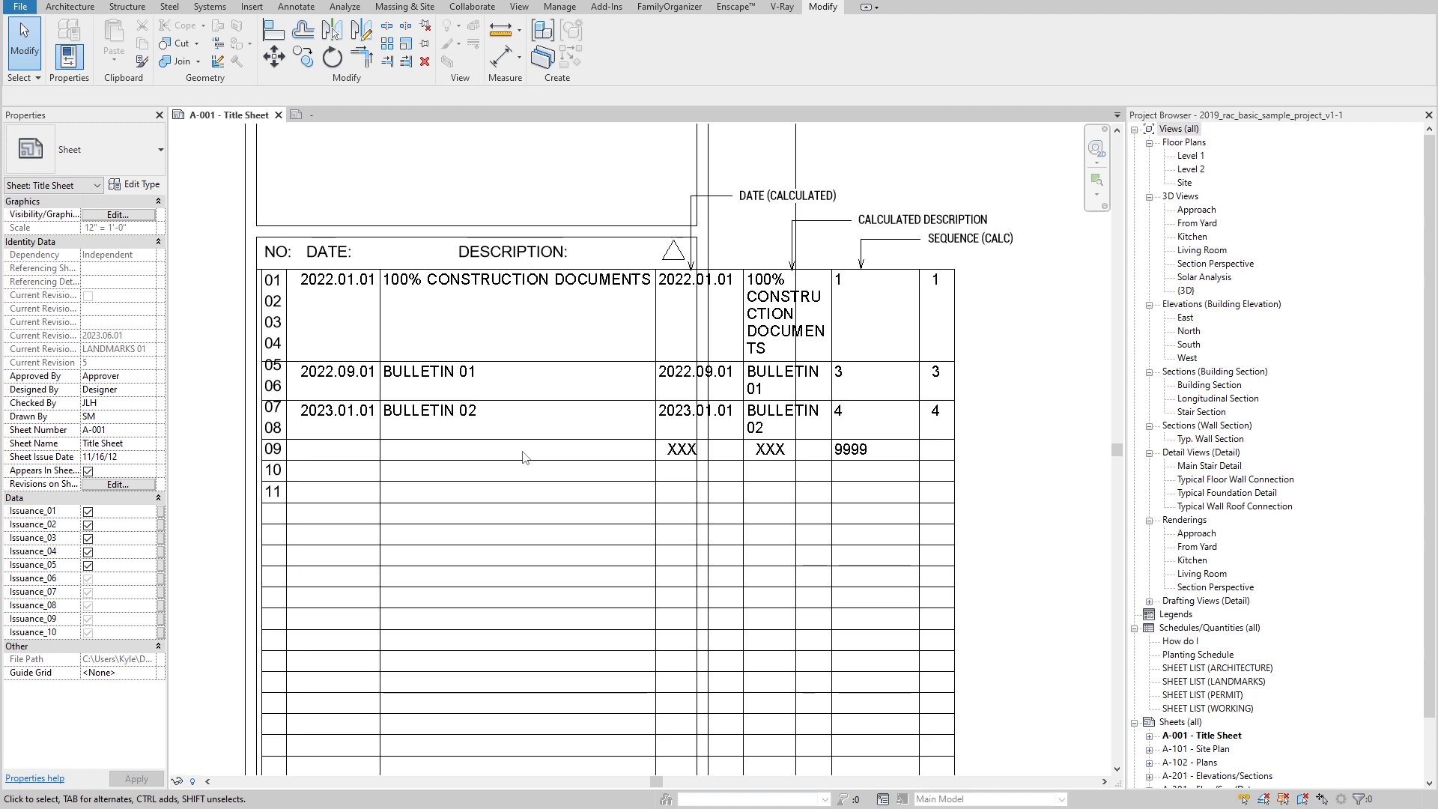
Step: Copy the DATE (CALCULATED) note into the description cell of row 09 and change the copy's text to <varies>
{"action": "left_click", "coordinate": [776, 193]}
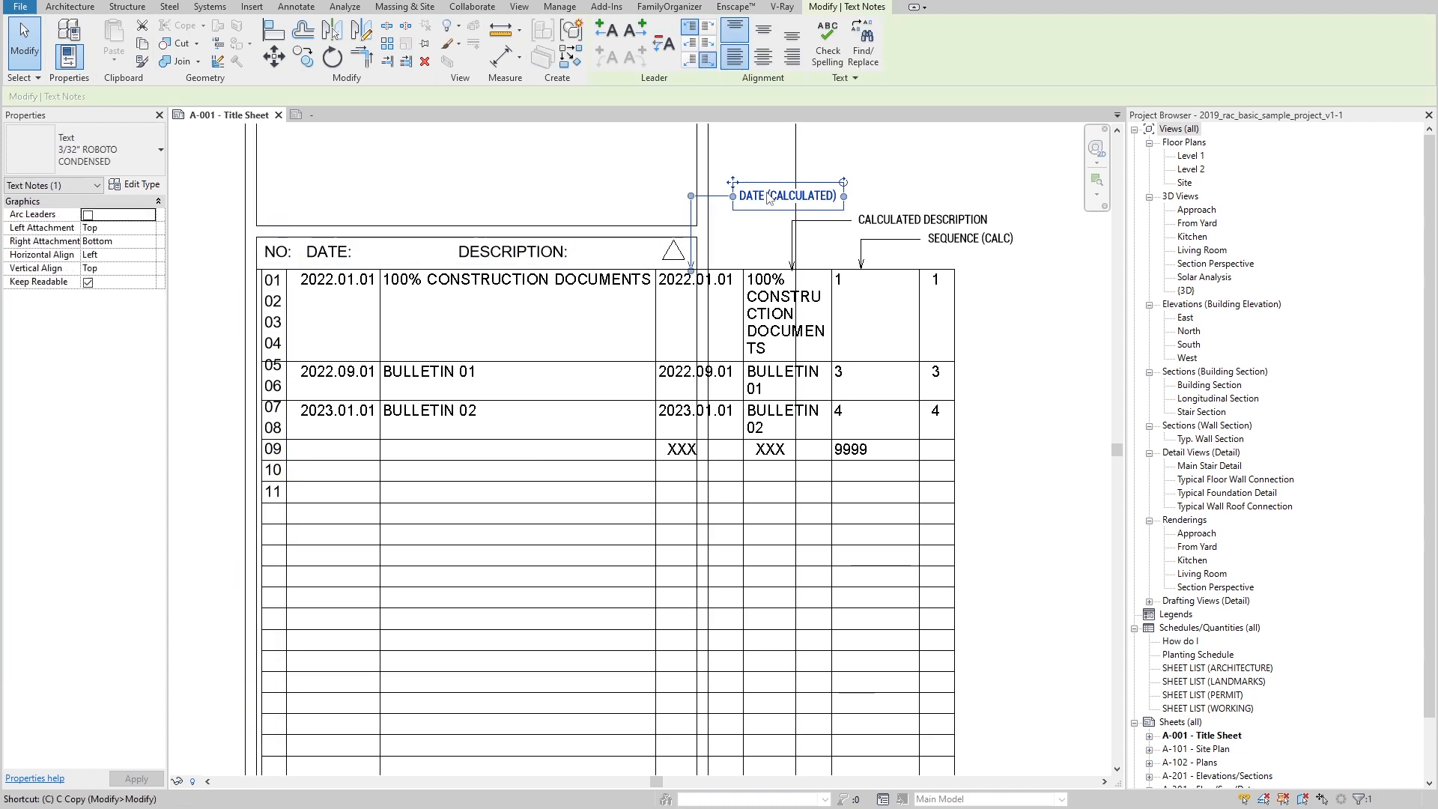
{"action": "key", "text": "c"}
{"action": "key", "text": "o"}
{"action": "left_click", "coordinate": [771, 192]}
{"action": "left_click", "coordinate": [440, 450]}
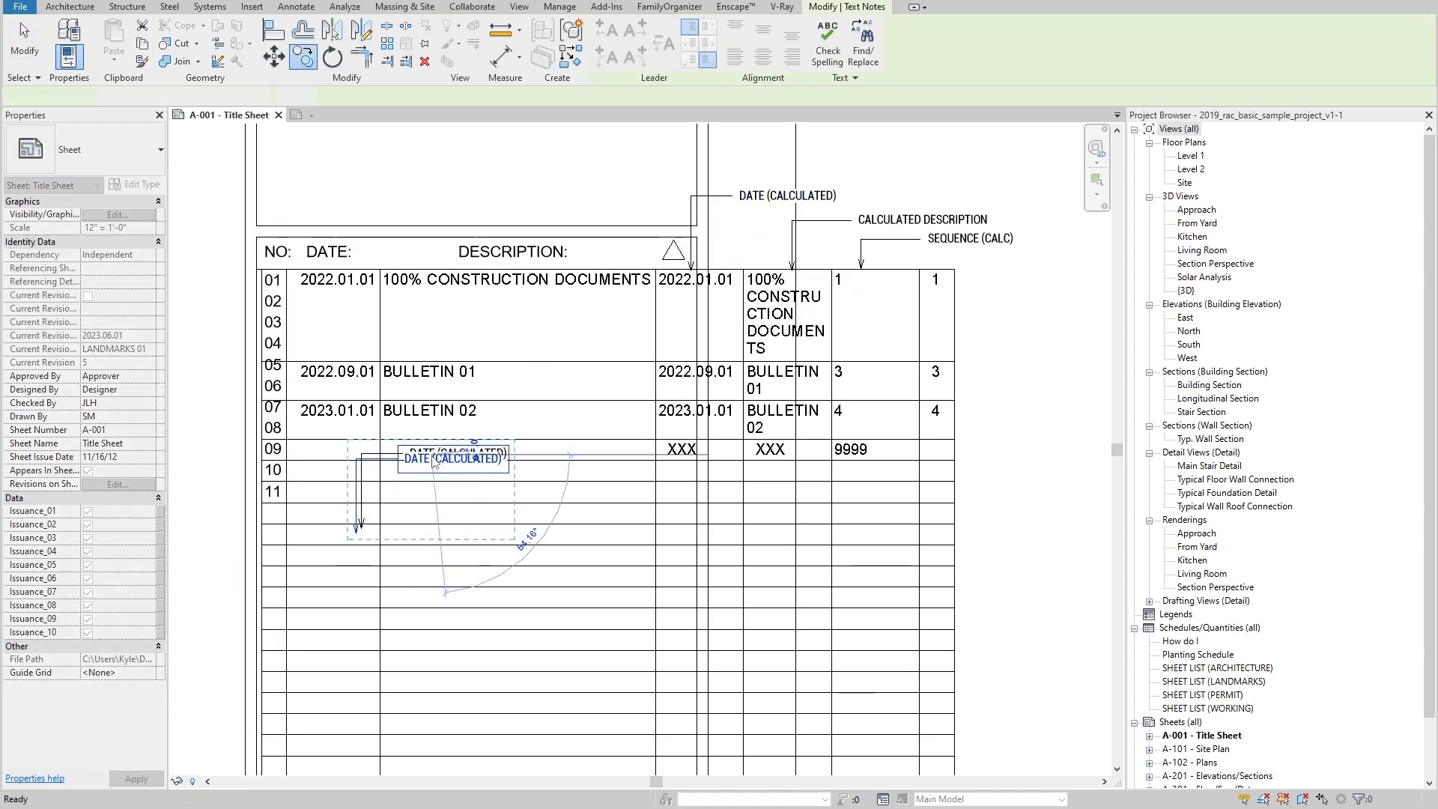
{"action": "key", "text": "Escape"}
{"action": "double_click", "coordinate": [425, 454]}
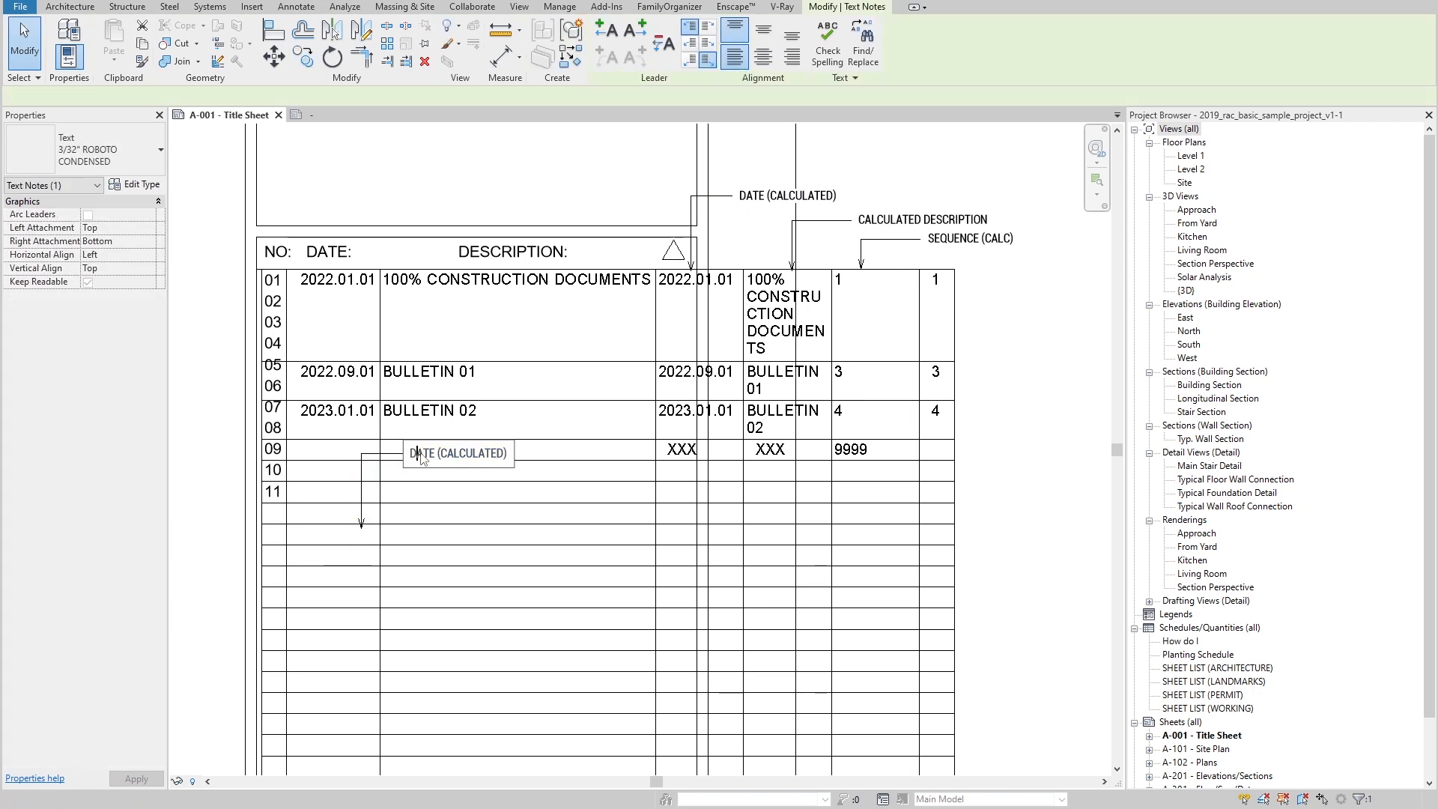
{"action": "key", "text": "ctrl+a"}
{"action": "key", "text": "BackSpace"}
{"action": "type", "text": "<va"}
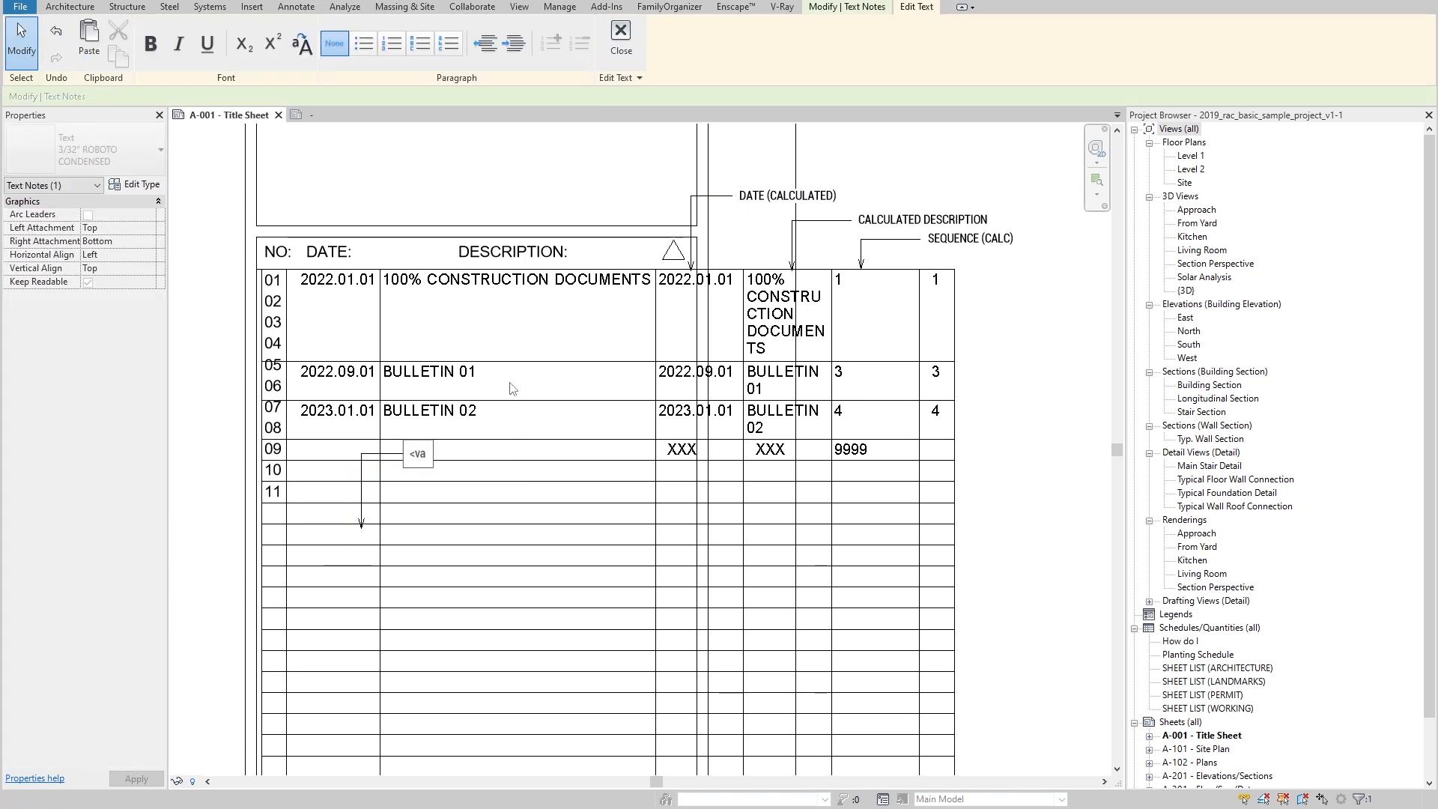
{"action": "left_click", "coordinate": [512, 387]}
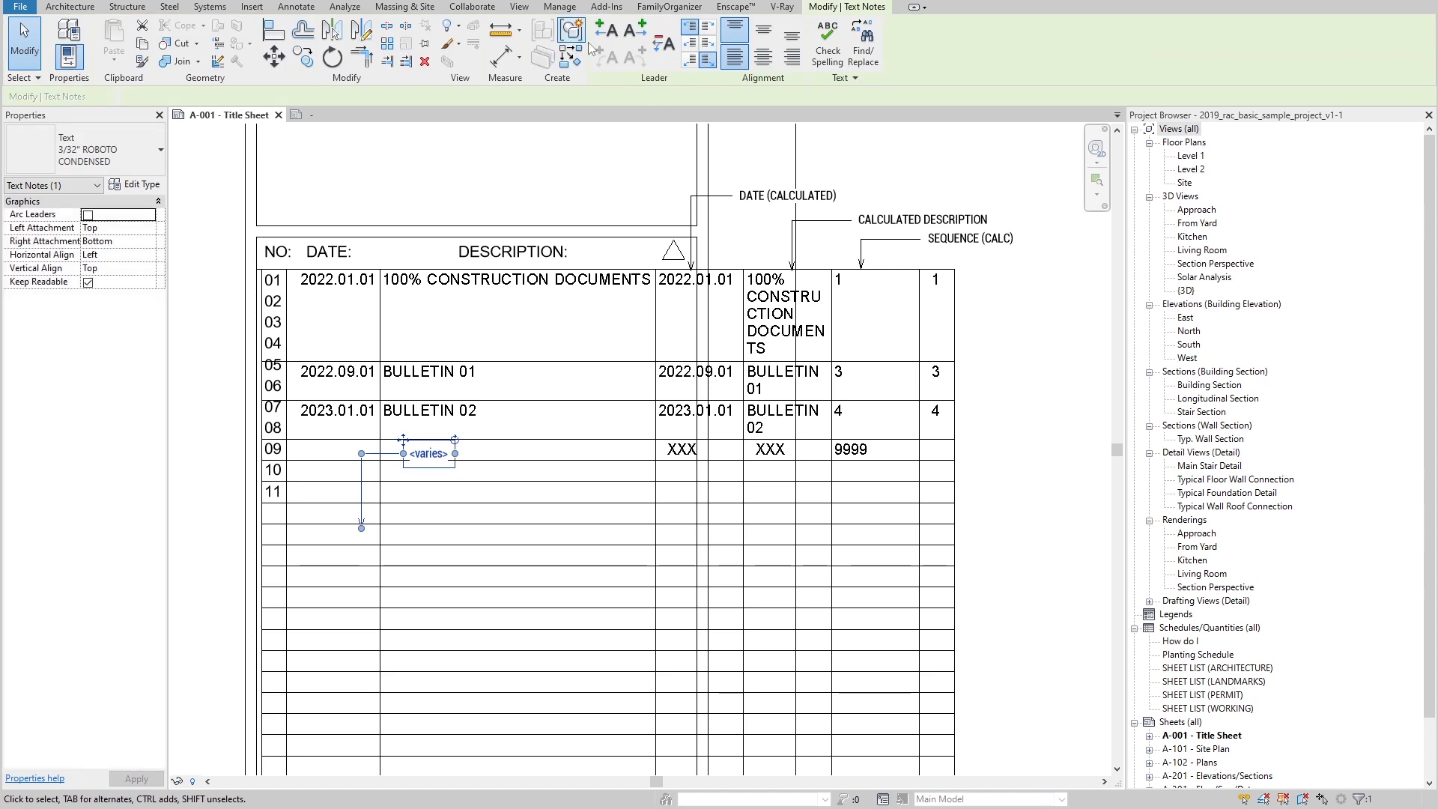
Step: Remove the leader from the <varies> note and copy the note into the date cell of row 09
{"action": "scroll", "coordinate": [570, 435], "scroll_direction": "up", "scroll_amount": 3}
{"action": "scroll", "coordinate": [552, 412], "scroll_direction": "up", "scroll_amount": 3}
{"action": "left_click_drag", "start_coordinate": [308, 385], "coordinate": [222, 367]}
{"action": "middle_click_drag", "start_coordinate": [250, 362], "coordinate": [719, 368]}
{"action": "key", "text": "space"}
{"action": "left_click", "coordinate": [724, 374]}
{"action": "left_click", "coordinate": [414, 365]}
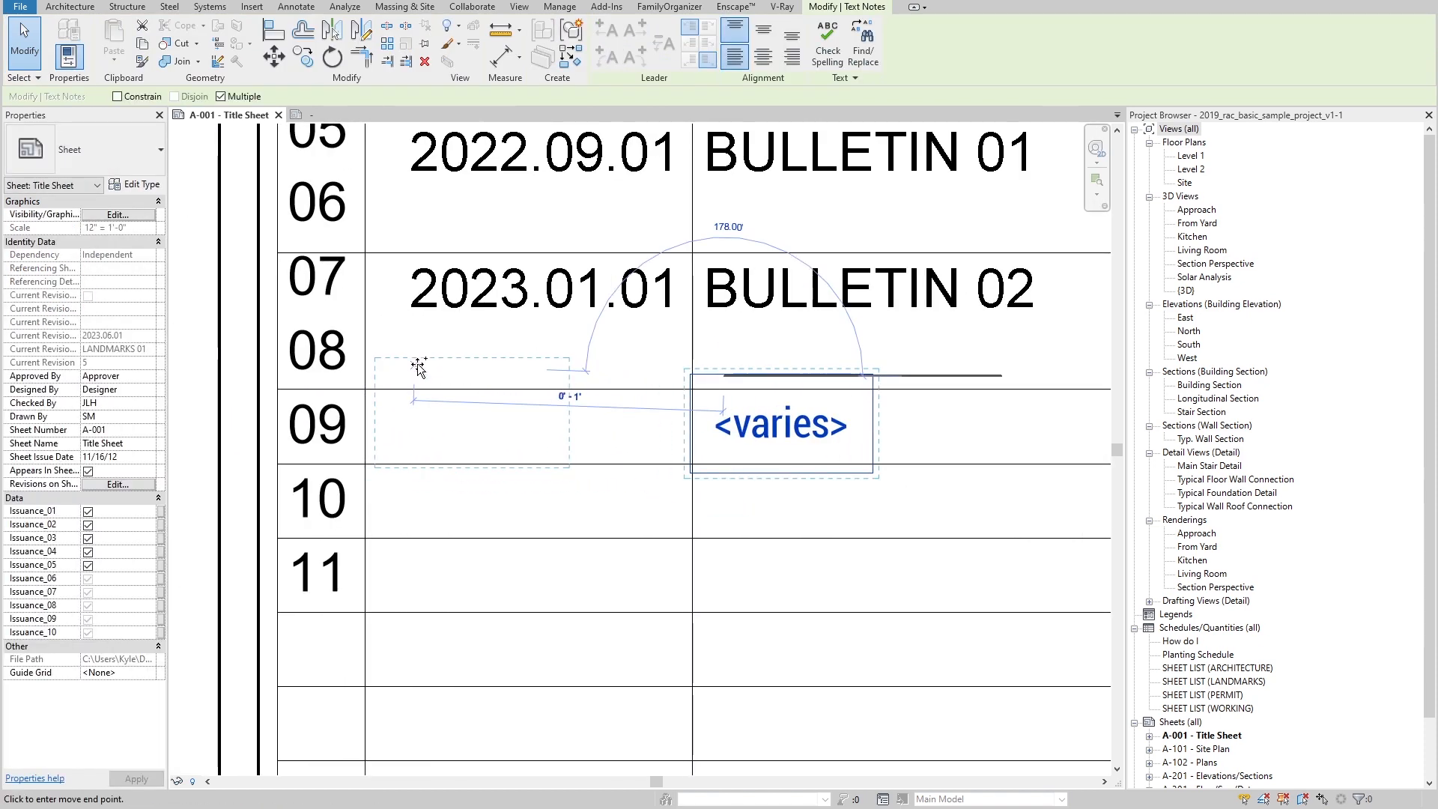
{"action": "key", "text": "Escape"}
{"action": "left_click_drag", "start_coordinate": [380, 363], "coordinate": [388, 375]}
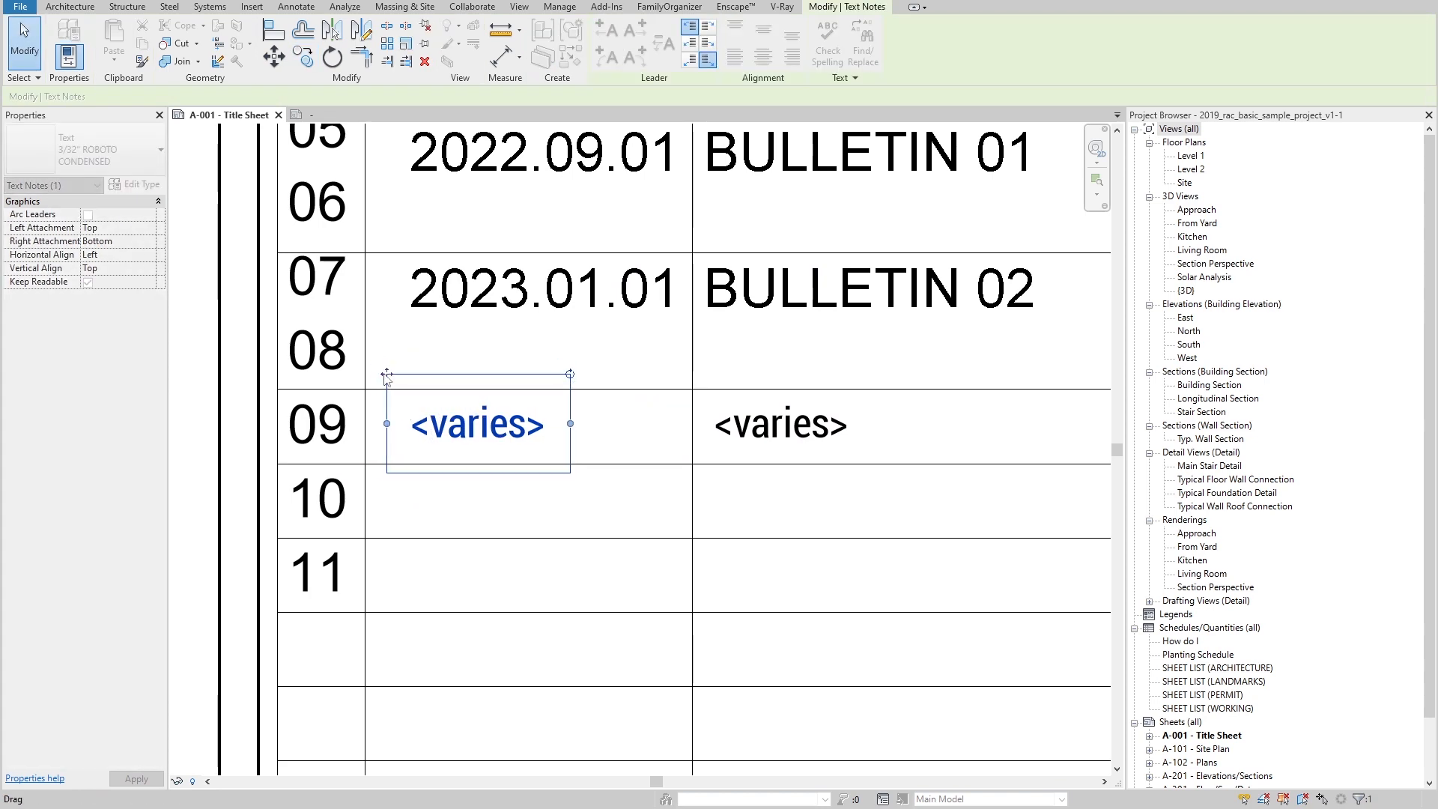
Step: Delete both <varies> text notes from row 09 of the revision block
{"action": "scroll", "coordinate": [371, 422], "scroll_direction": "down", "scroll_amount": 2}
{"action": "left_click", "coordinate": [559, 448], "text": "ctrl"}
{"action": "scroll", "coordinate": [459, 455], "scroll_direction": "down", "scroll_amount": 2}
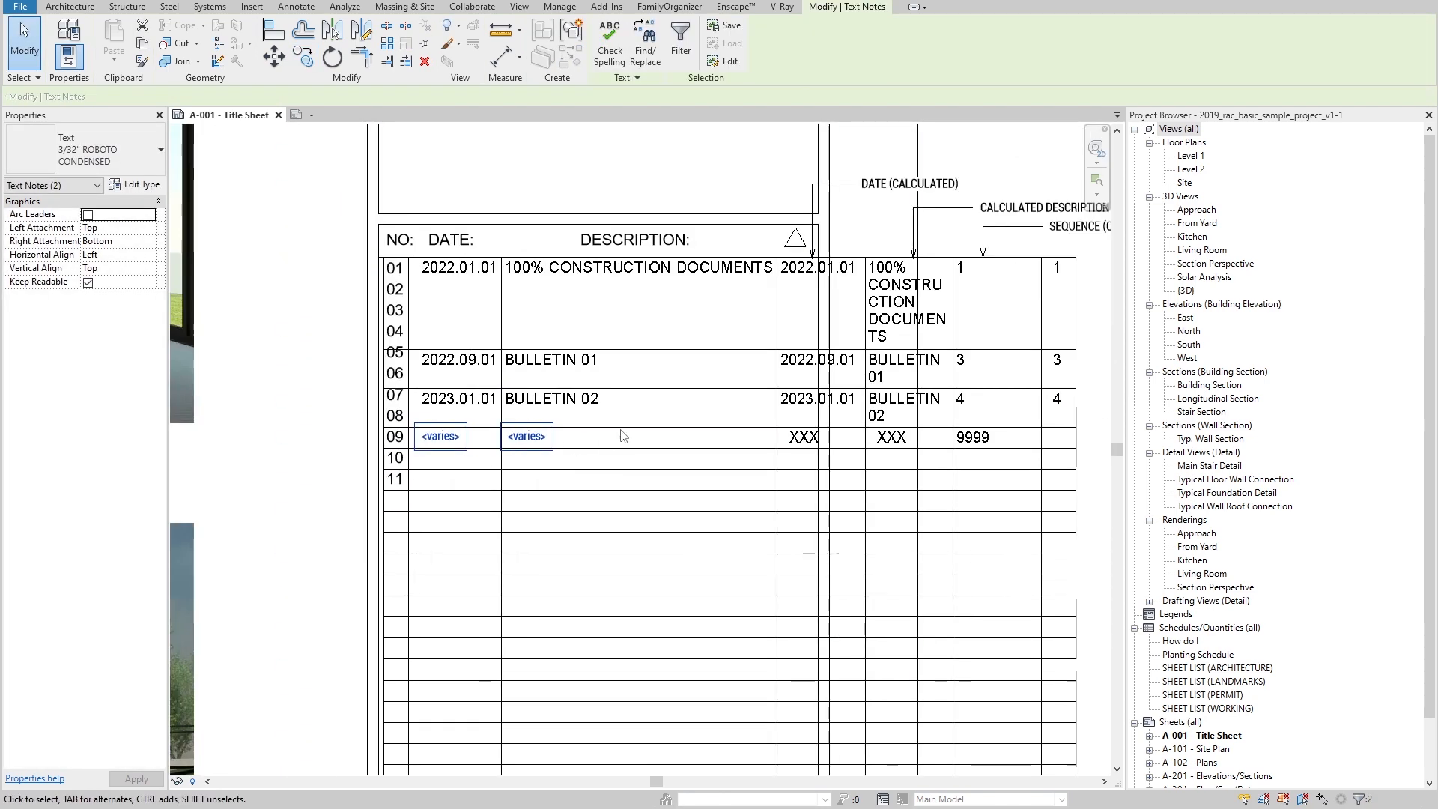
{"action": "middle_click_drag", "start_coordinate": [622, 436], "coordinate": [480, 424]}
{"action": "key", "text": "Delete"}
Step: Examine the calculated columns on the title sheet, open the title block family for editing and select its Revision Schedule
{"action": "scroll", "coordinate": [861, 442], "scroll_direction": "up", "scroll_amount": 2}
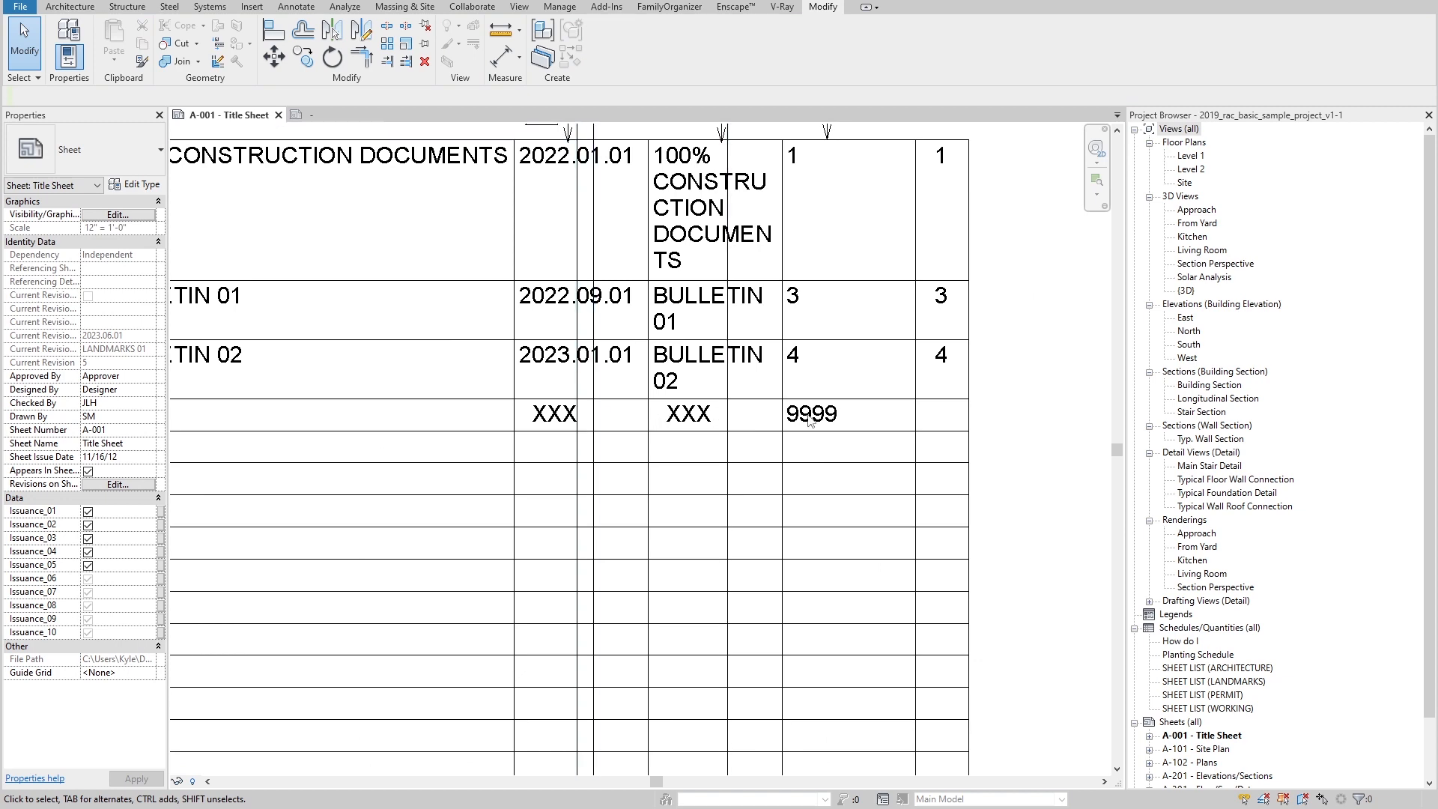
{"action": "scroll", "coordinate": [875, 441], "scroll_direction": "down", "scroll_amount": 1}
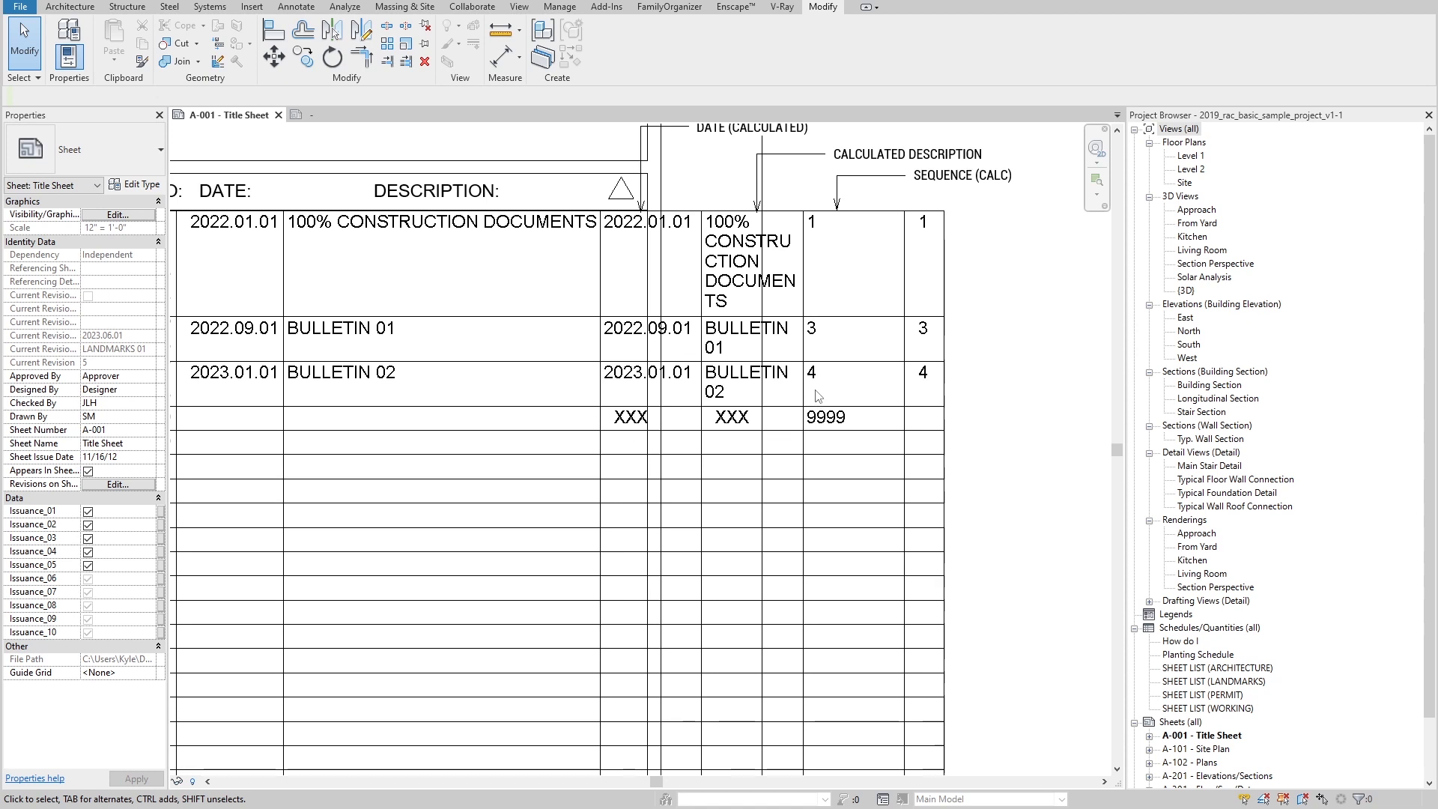
{"action": "middle_click_drag", "start_coordinate": [628, 374], "coordinate": [649, 405]}
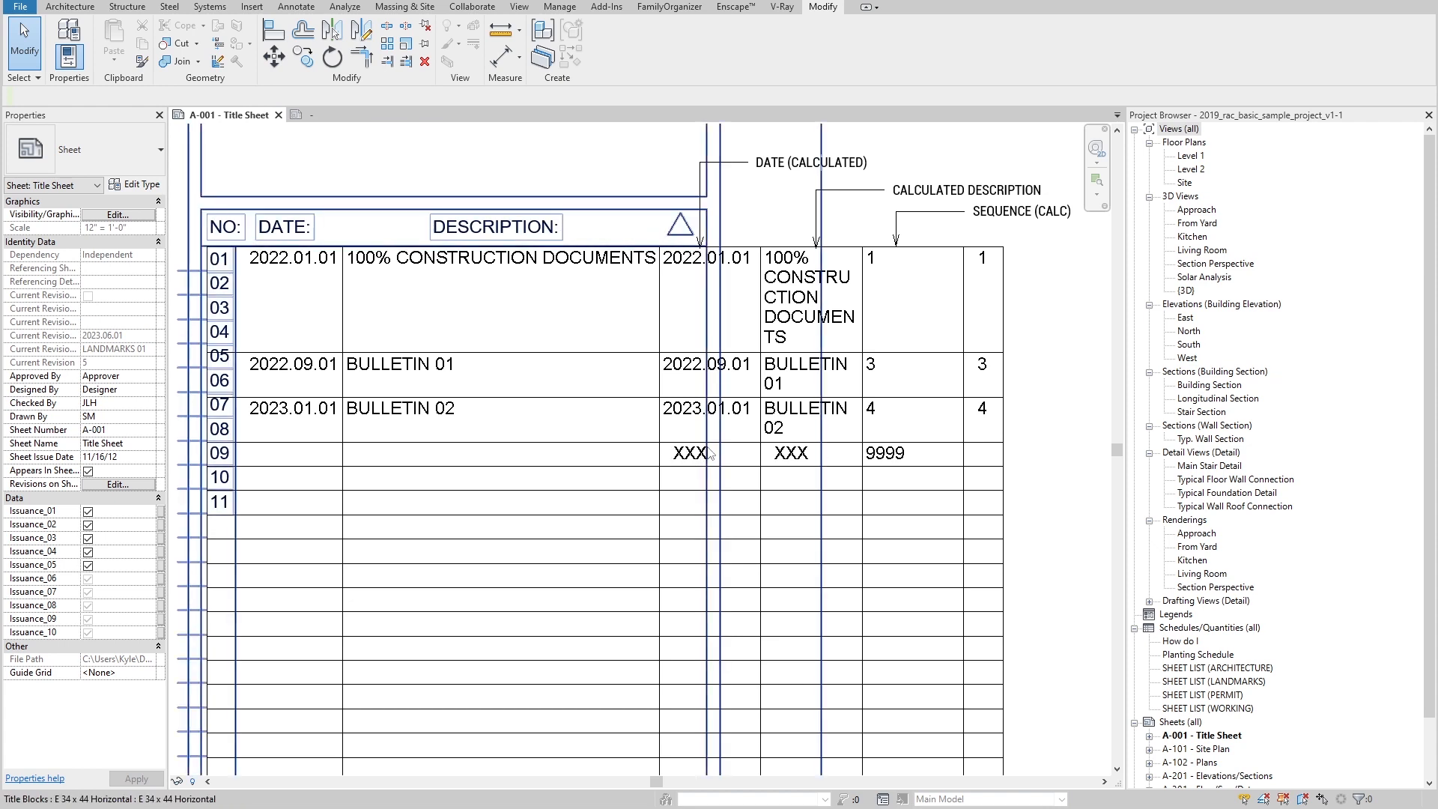
{"action": "double_click", "coordinate": [783, 468]}
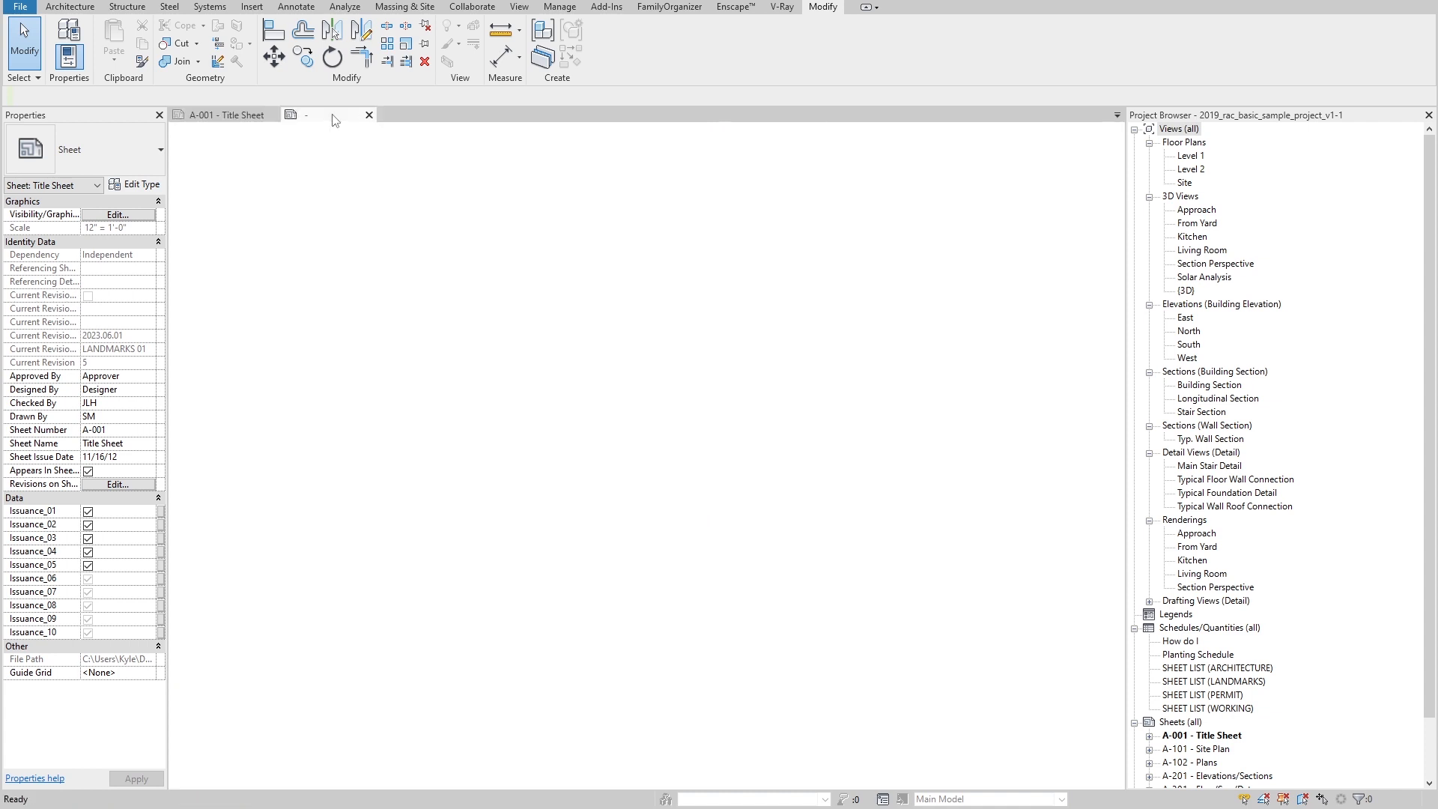
{"action": "left_click", "coordinate": [535, 373]}
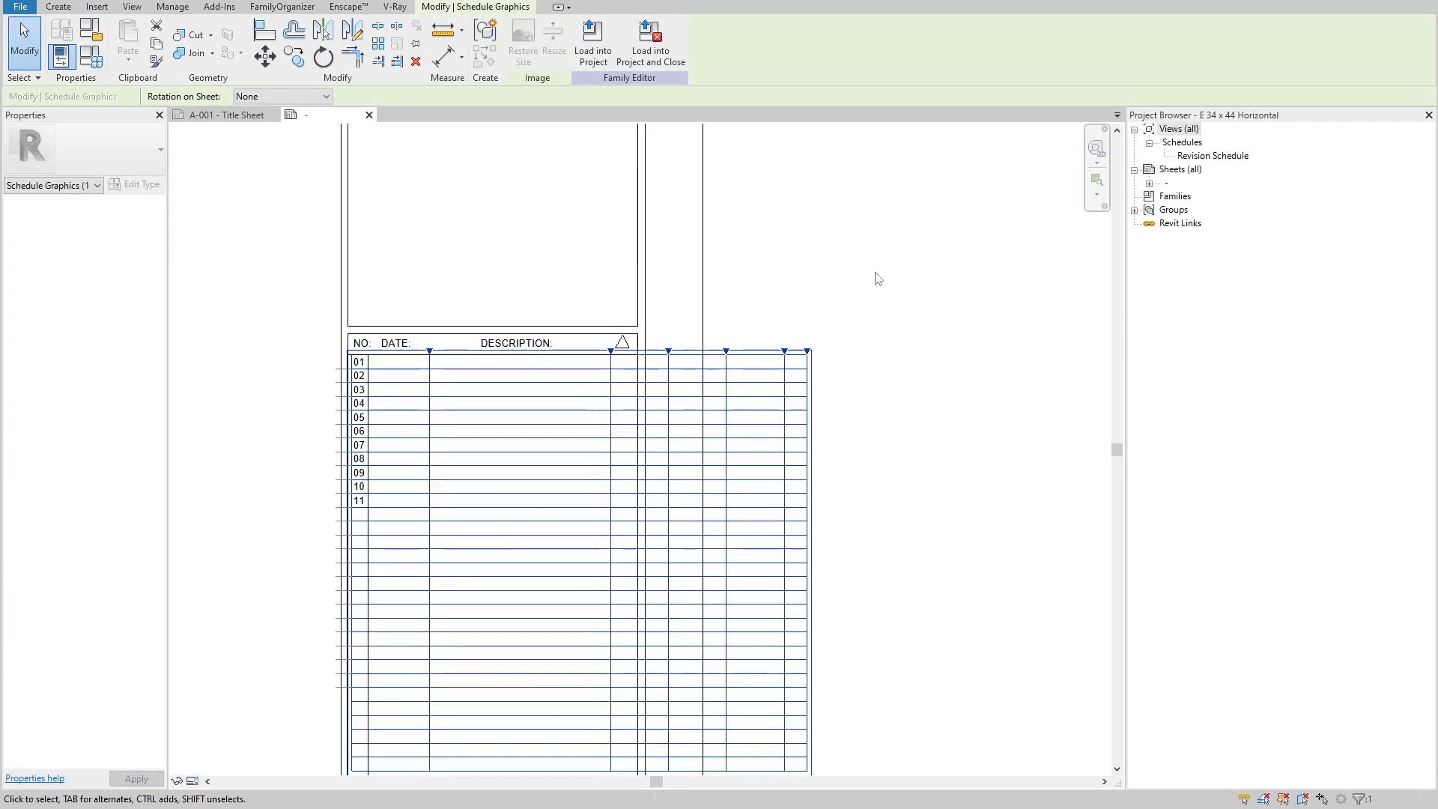
{"action": "left_click", "coordinate": [875, 276]}
{"action": "left_click", "coordinate": [1192, 156]}
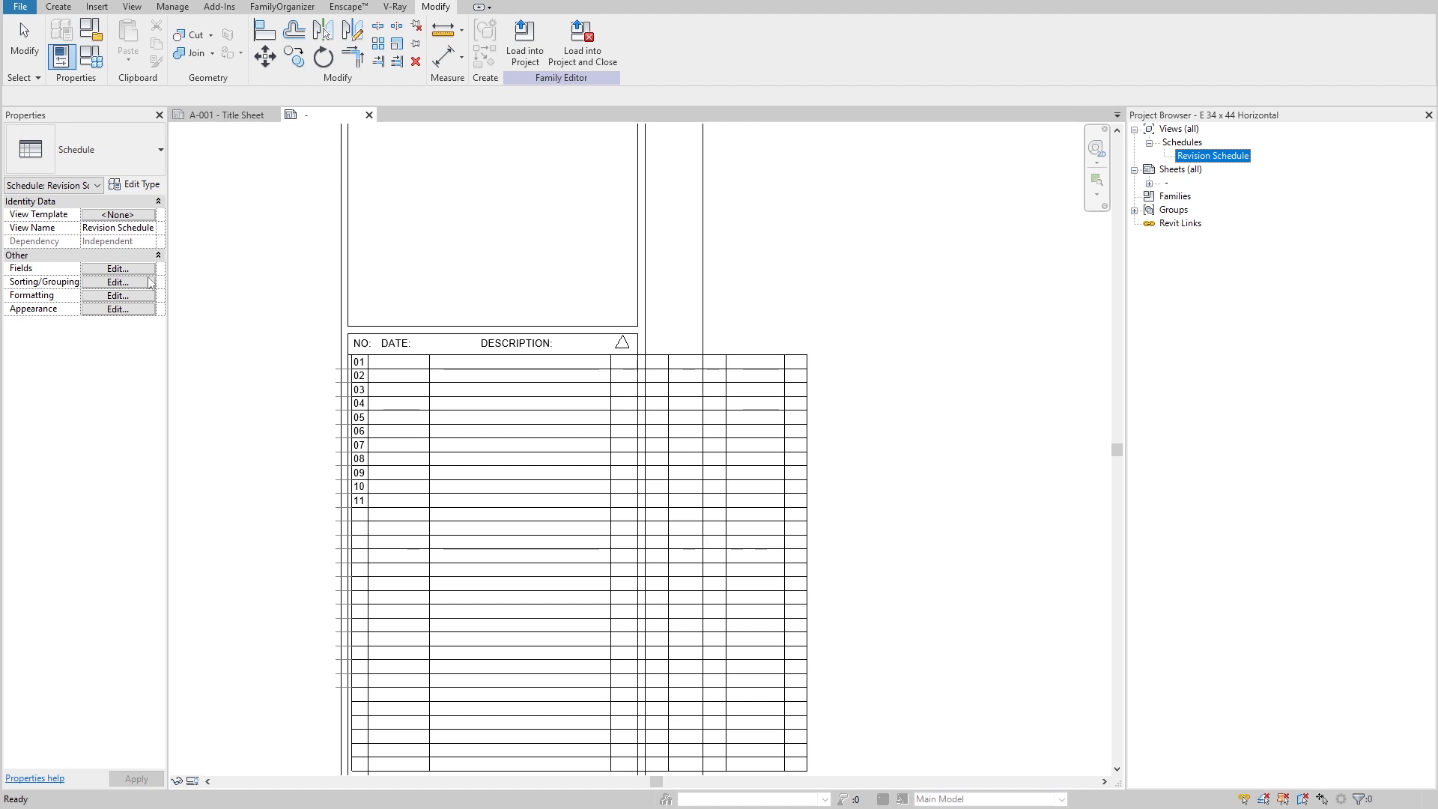
Step: Edit the Calculated - Date formula in the Revision Schedule so its false result is blank spaces instead of XXX
{"action": "left_click", "coordinate": [118, 269]}
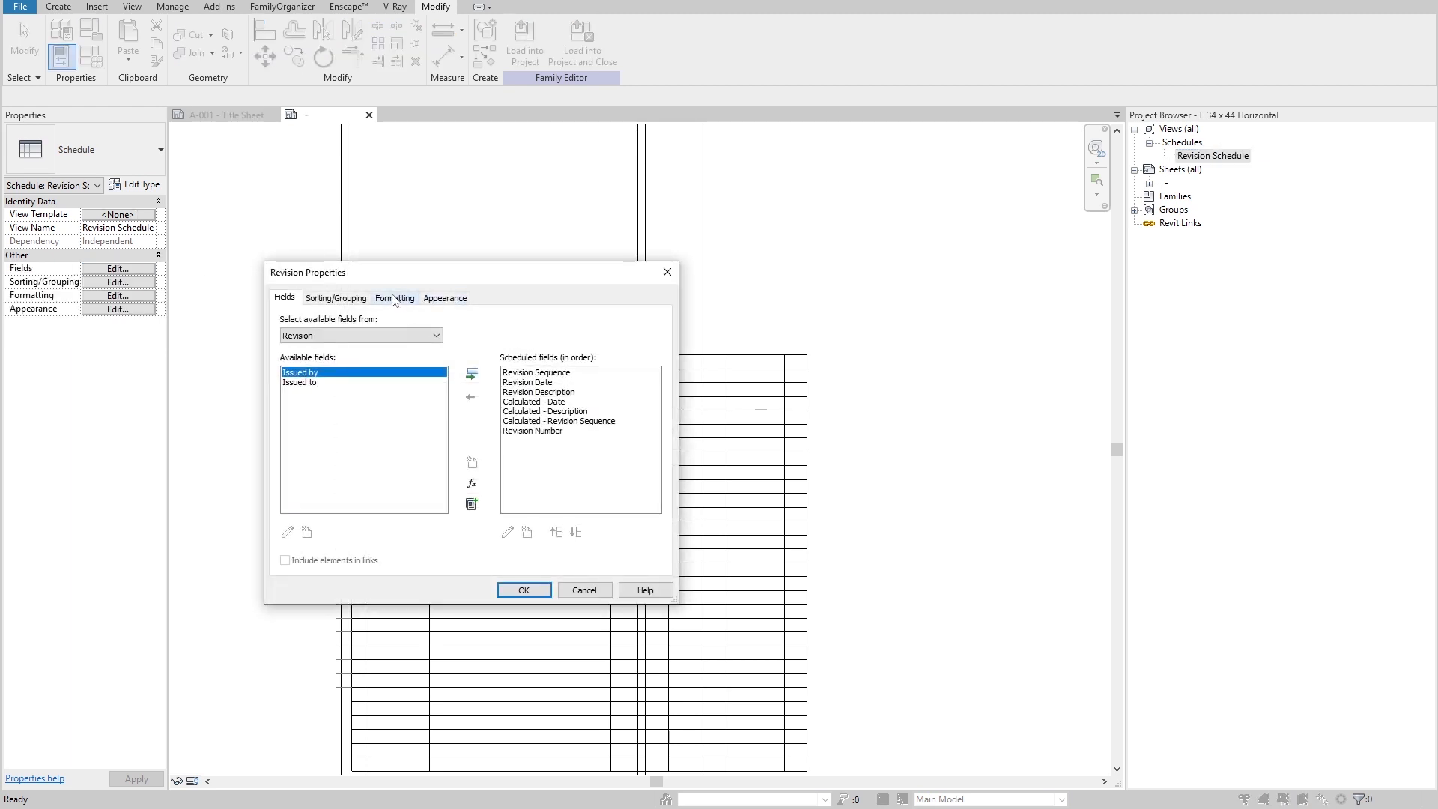
{"action": "left_click", "coordinate": [522, 405]}
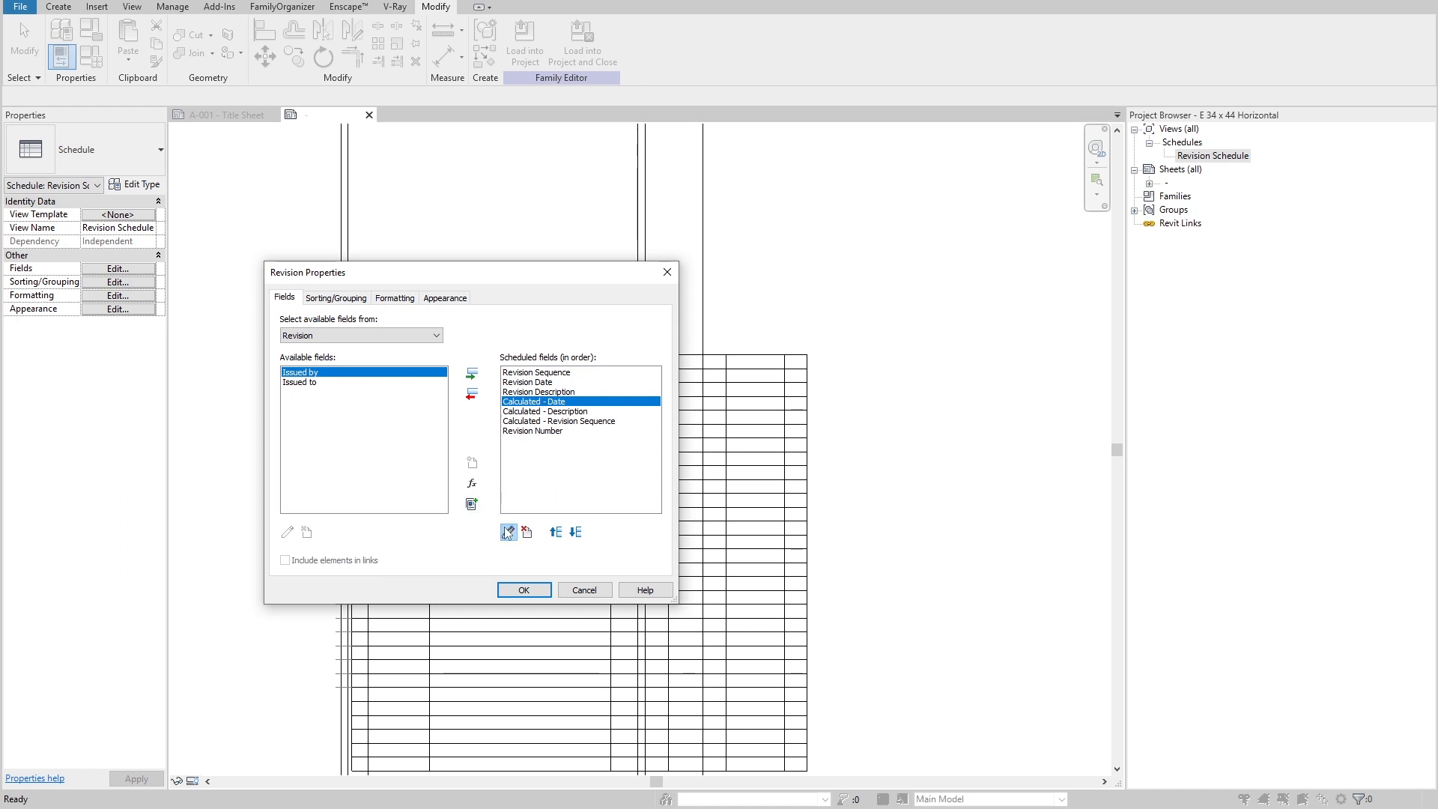
{"action": "left_click", "coordinate": [508, 532]}
{"action": "left_click", "coordinate": [1096, 334]}
{"action": "double_click", "coordinate": [1081, 333]}
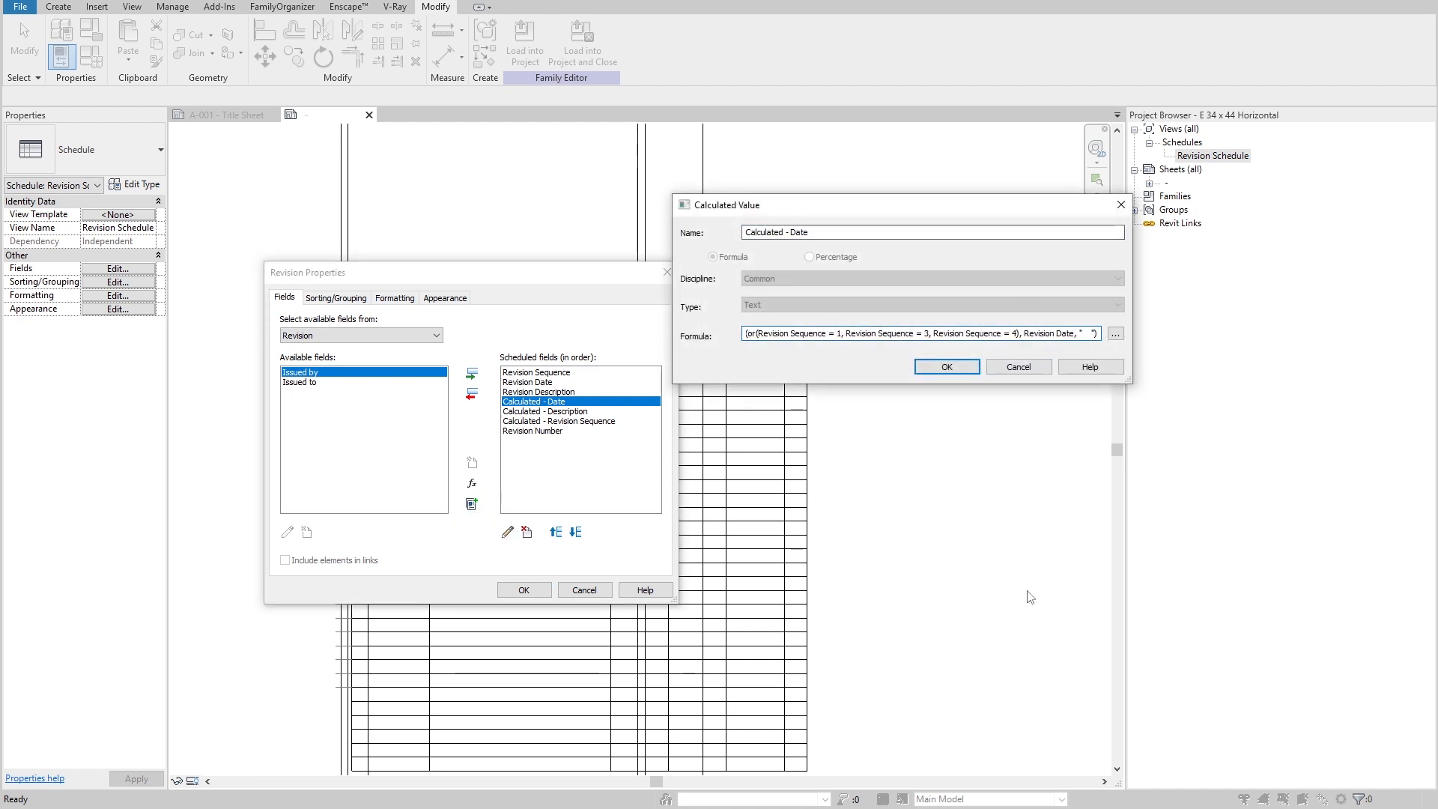
{"action": "left_click", "coordinate": [926, 365]}
Step: Edit the Calculated - Description formula so its false result is blank spaces instead of XXX
{"action": "left_click", "coordinate": [554, 411]}
{"action": "left_click", "coordinate": [507, 532]}
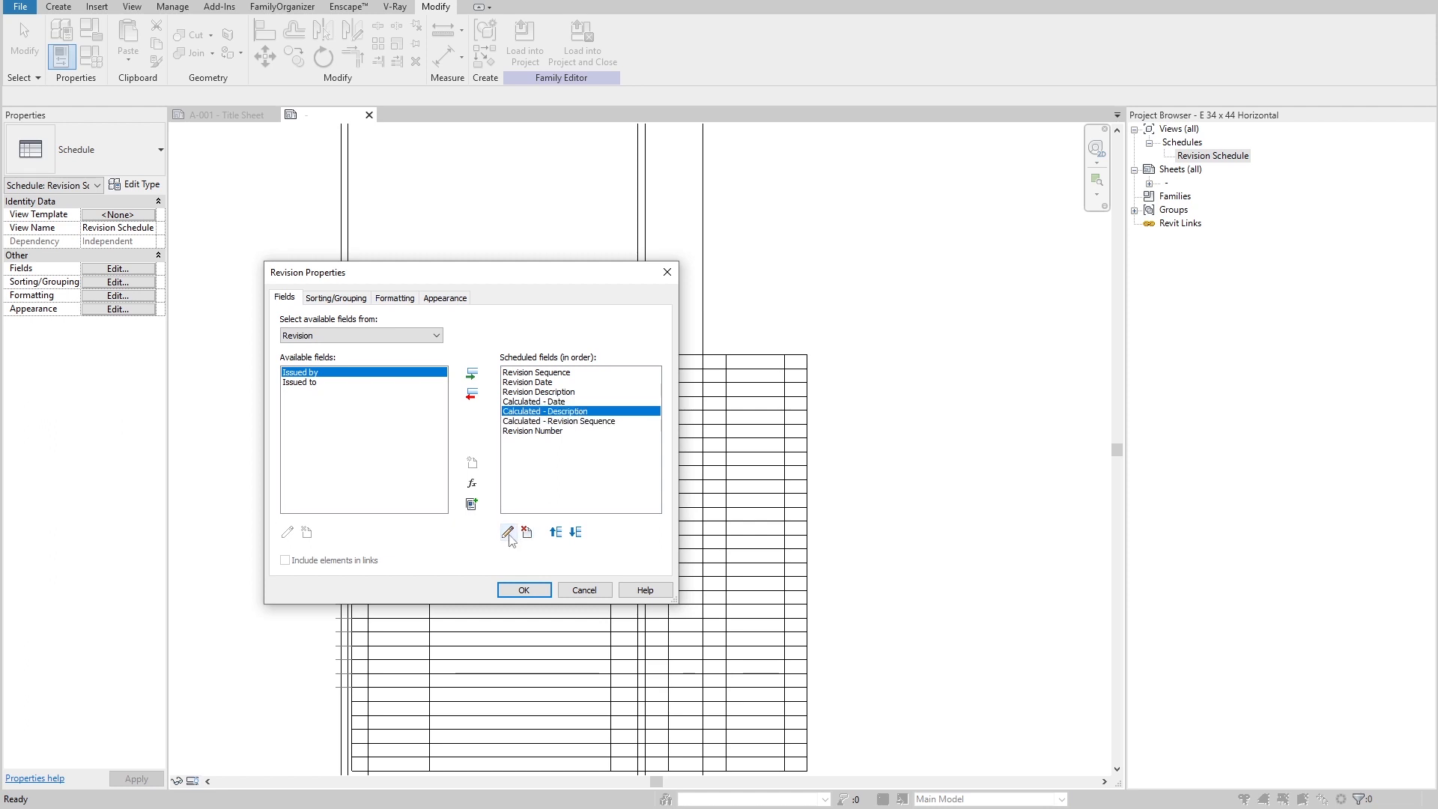
{"action": "left_click_drag", "start_coordinate": [1055, 330], "coordinate": [1161, 341]}
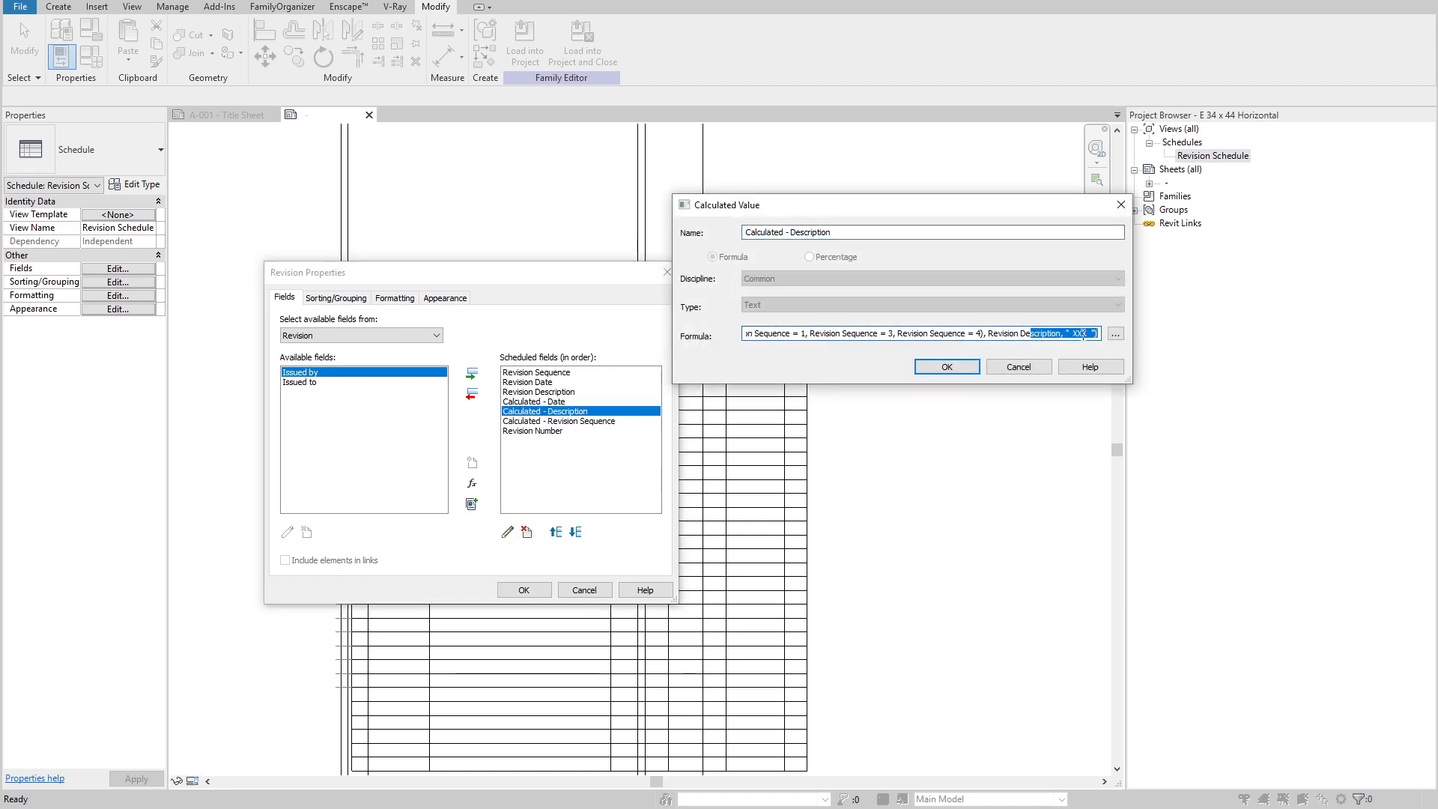
{"action": "left_click", "coordinate": [1076, 334]}
{"action": "key", "text": "BackSpace"}
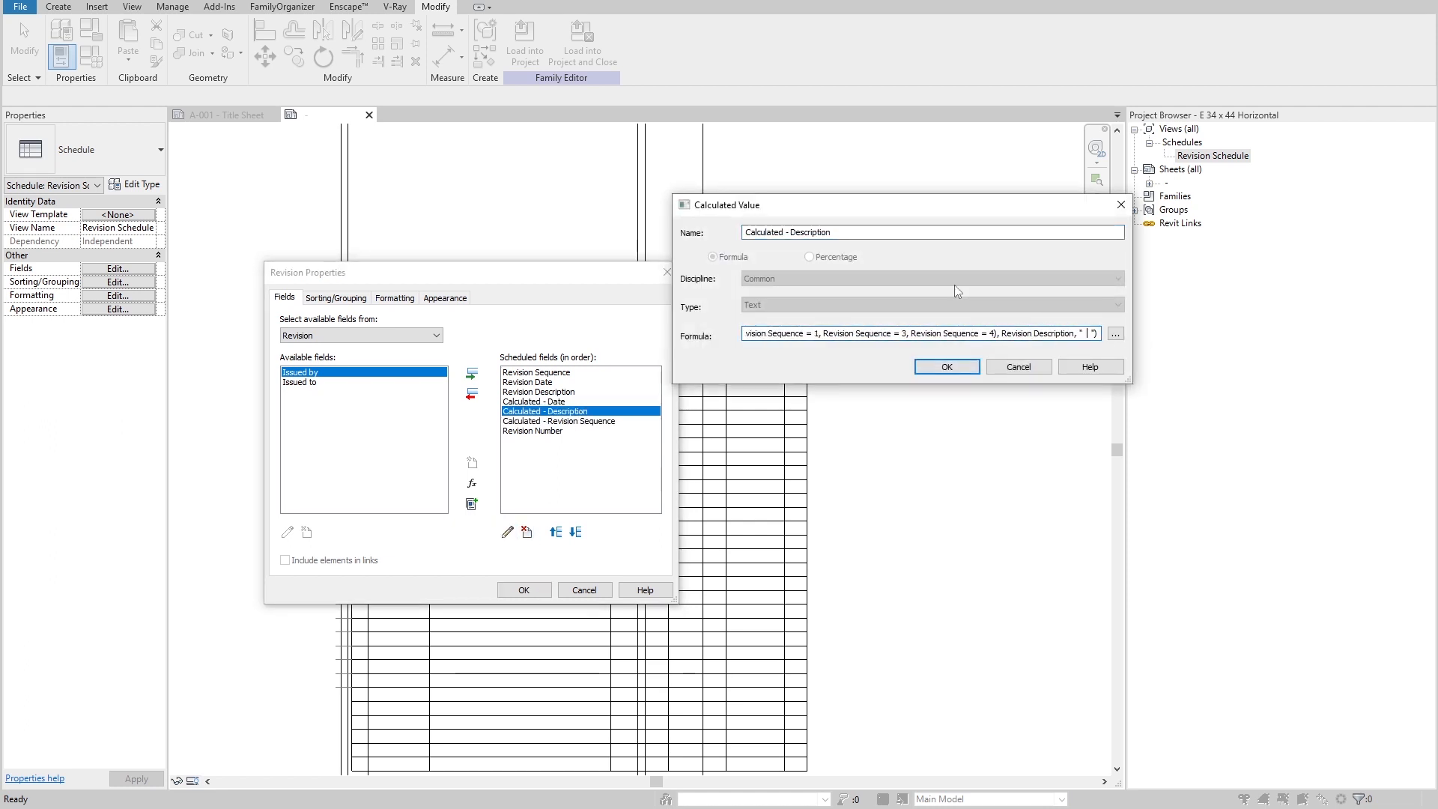
{"action": "left_click", "coordinate": [967, 372]}
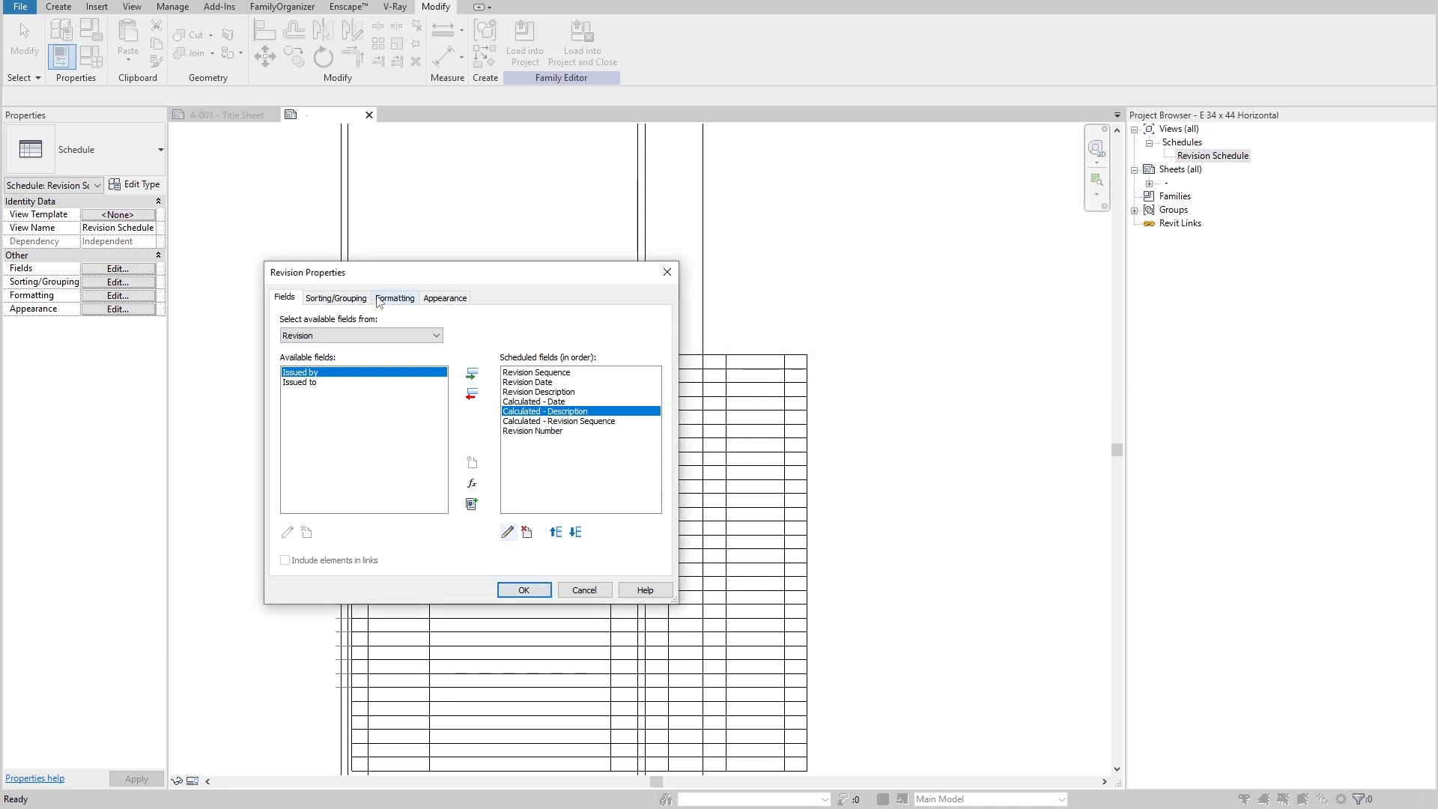
Step: Hide the Revision Sequence, Revision Date, Revision Description and Calculated - Revision Sequence fields in the schedule formatting
{"action": "left_click", "coordinate": [395, 297]}
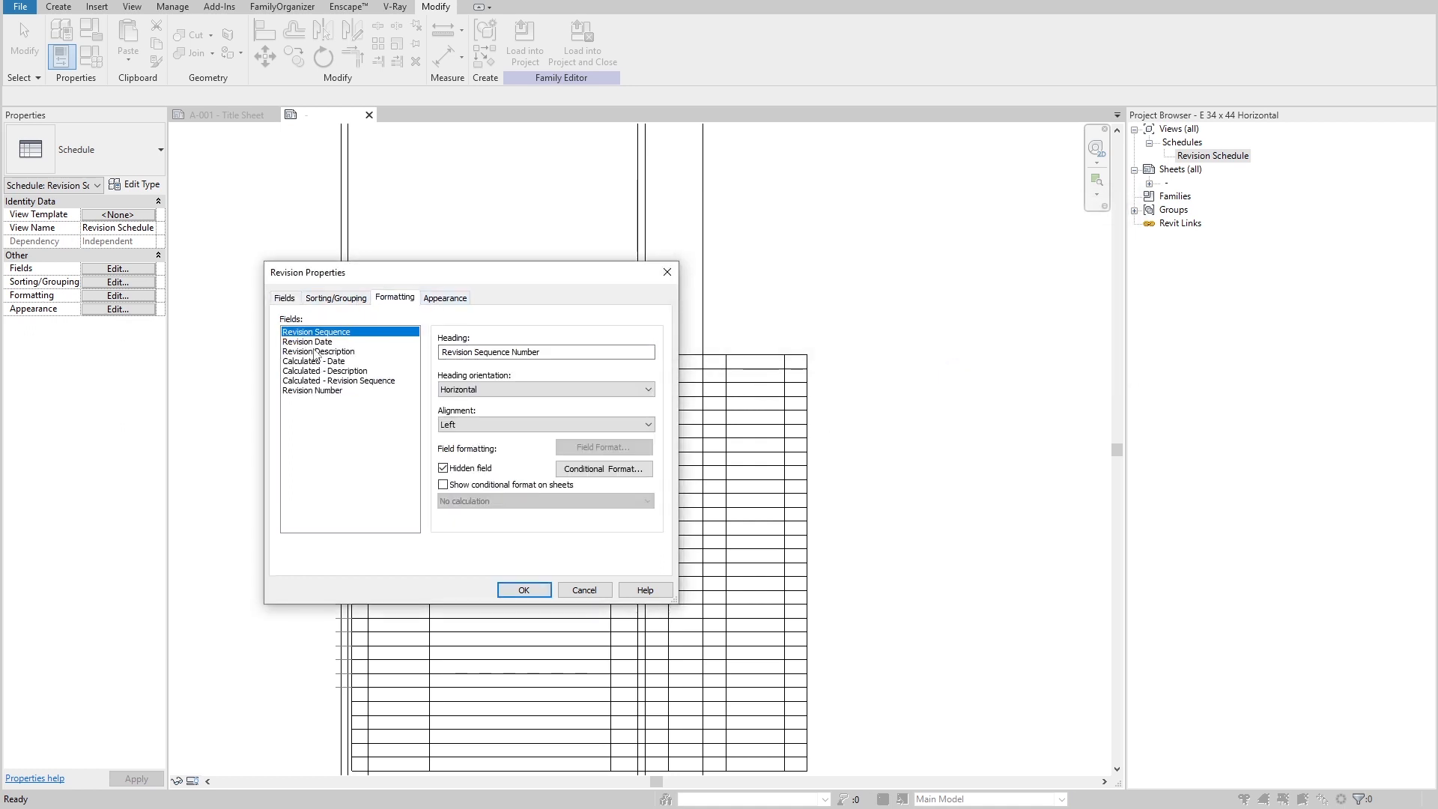
{"action": "left_click_drag", "start_coordinate": [314, 352], "coordinate": [329, 334]}
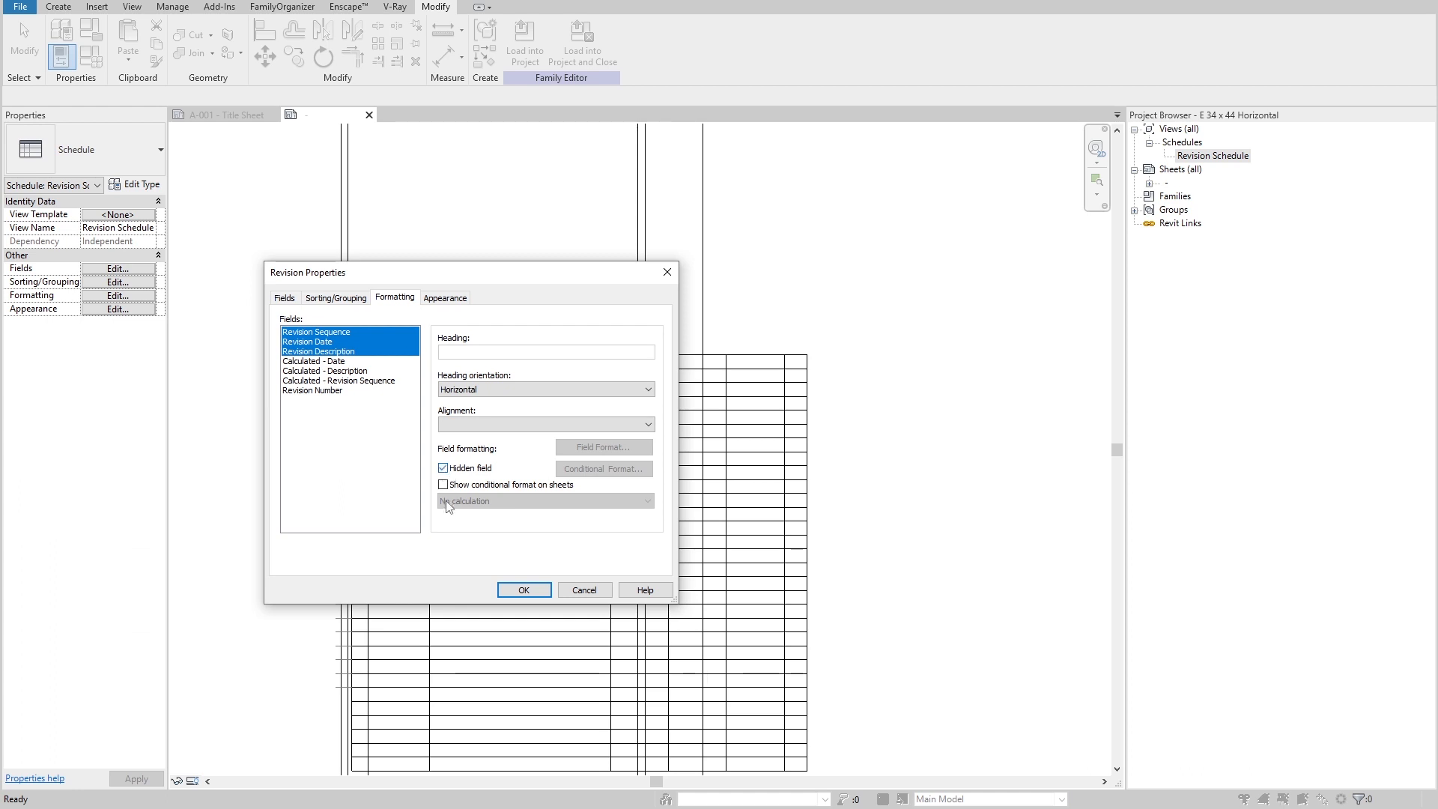
{"action": "left_click", "coordinate": [354, 382]}
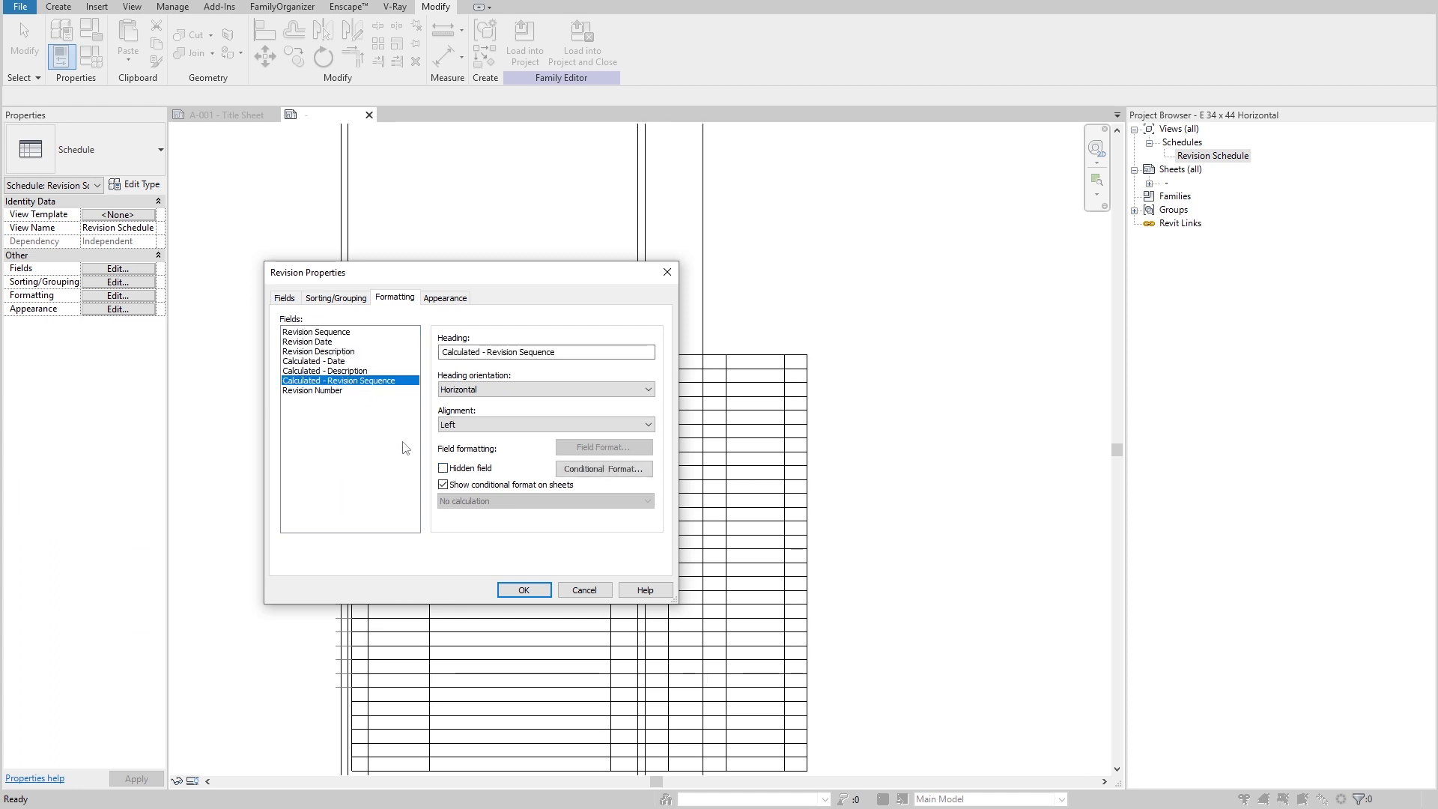
{"action": "left_click", "coordinate": [524, 590]}
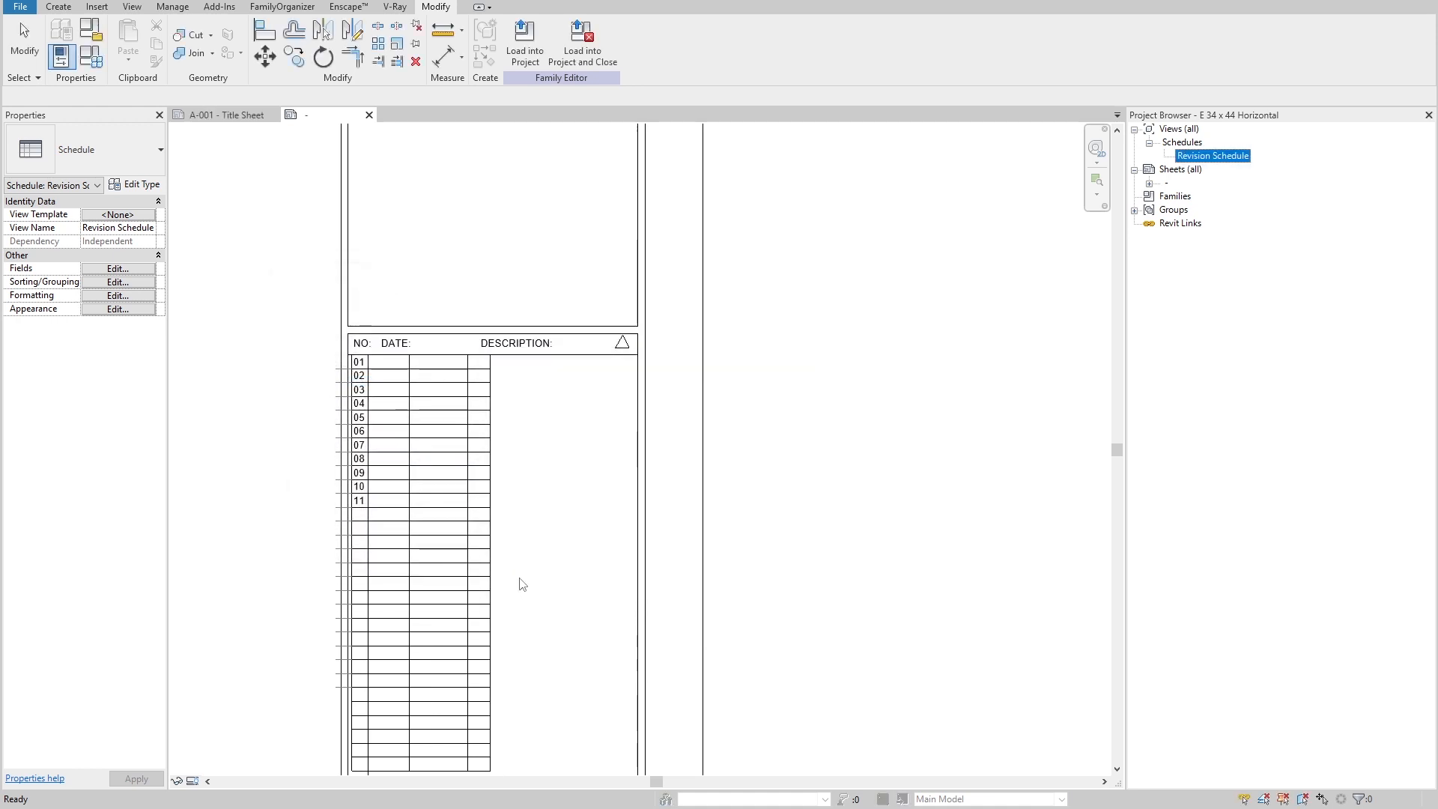
Step: Widen the schedule's calculated date and description columns so they fill the title block's revision table
{"action": "left_click", "coordinate": [466, 389]}
{"action": "scroll", "coordinate": [387, 331], "scroll_direction": "up", "scroll_amount": 2}
{"action": "left_click_drag", "start_coordinate": [434, 374], "coordinate": [502, 381]}
{"action": "left_click_drag", "start_coordinate": [674, 374], "coordinate": [836, 385]}
{"action": "left_click", "coordinate": [947, 334]}
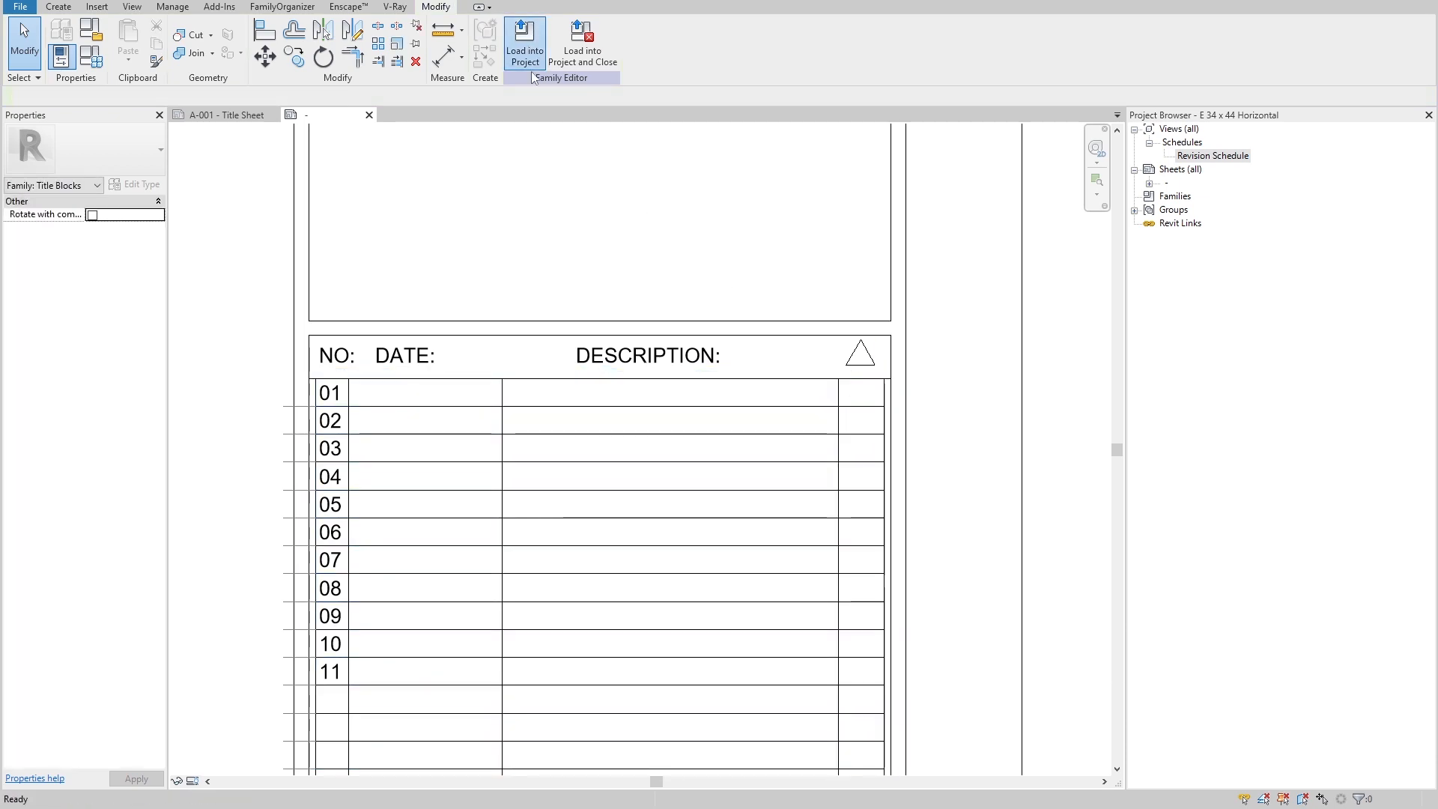
Step: Load the title block into the project, overwriting the existing version and its parameter values, and inspect the revision rows
{"action": "left_click", "coordinate": [525, 41]}
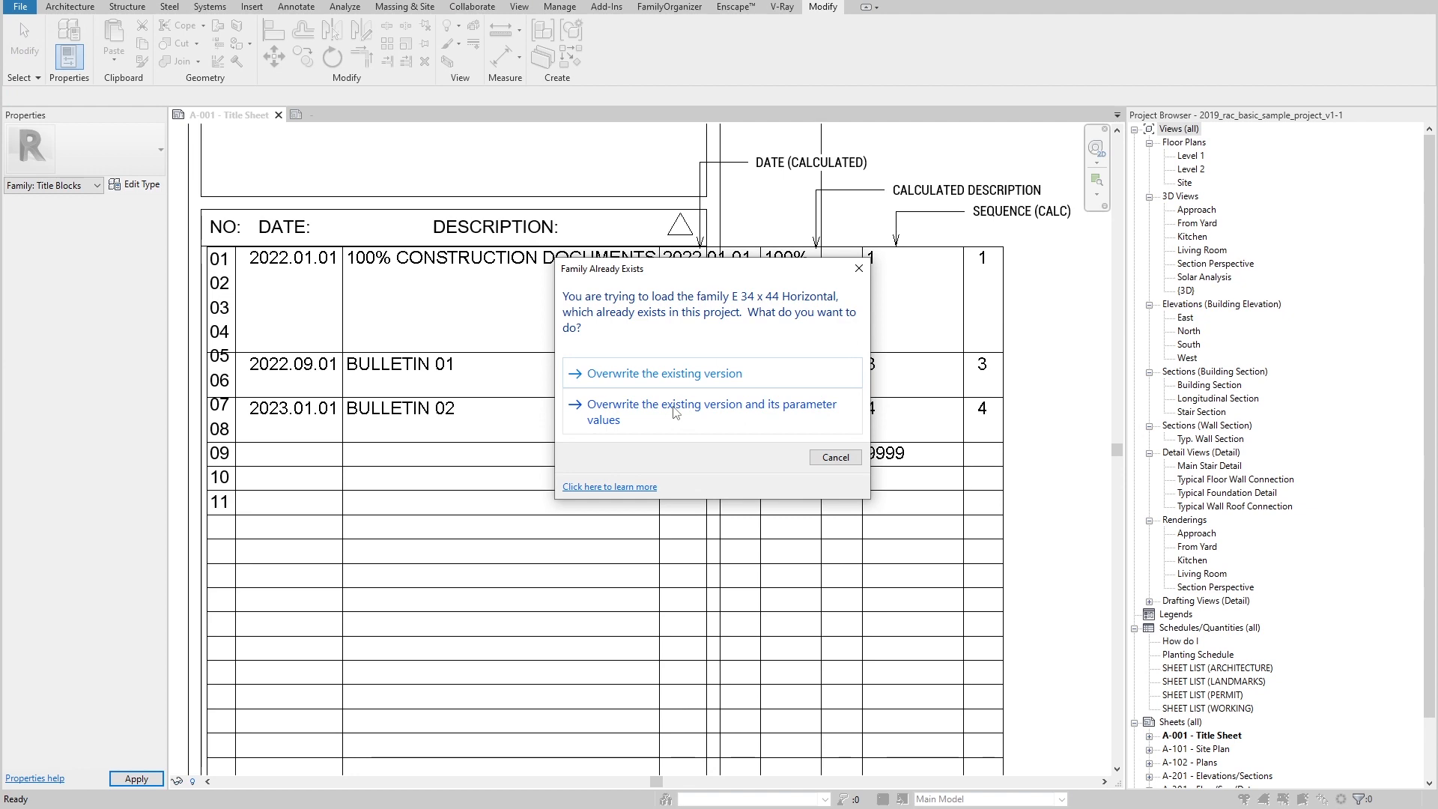
{"action": "left_click", "coordinate": [676, 412]}
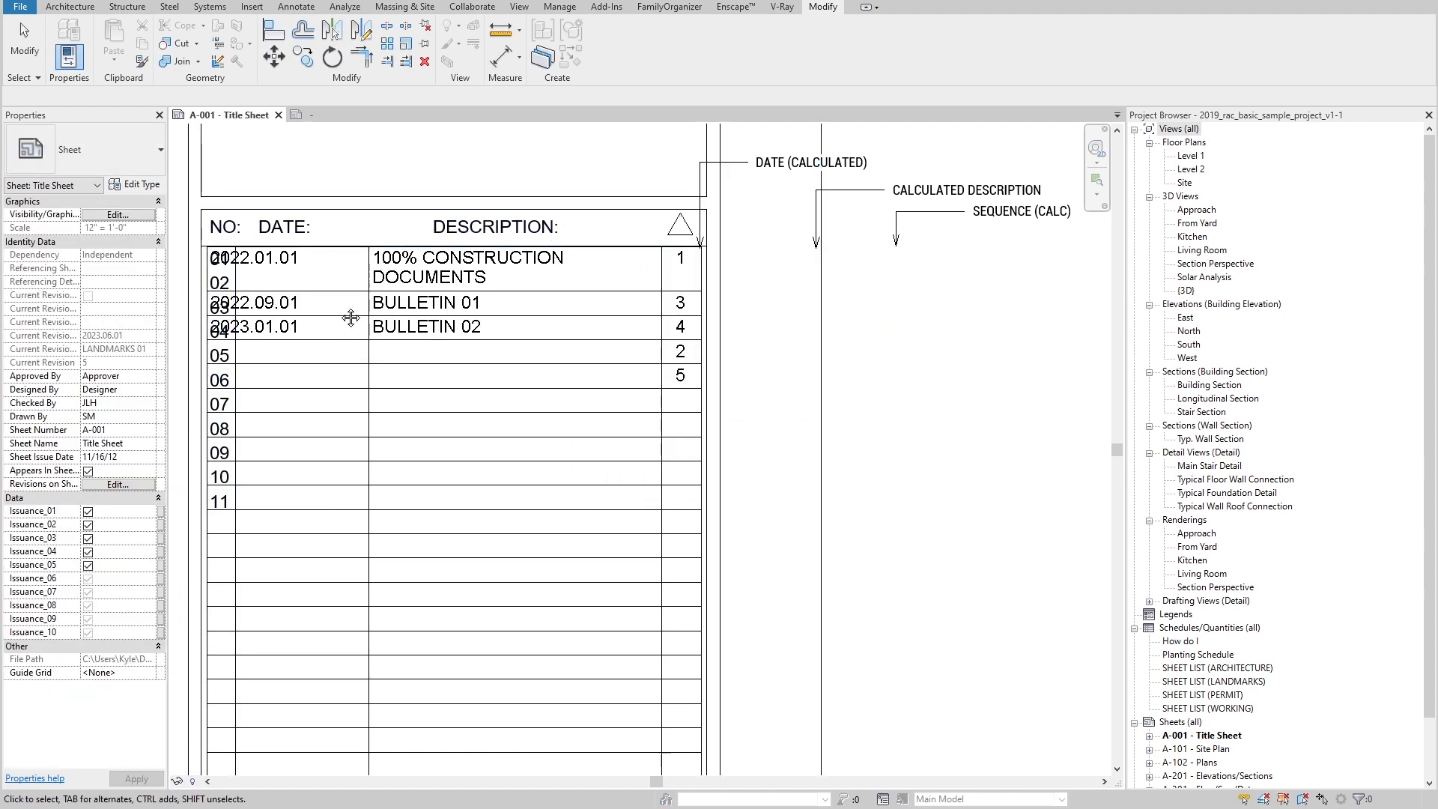
{"action": "scroll", "coordinate": [350, 318], "scroll_direction": "up", "scroll_amount": 3}
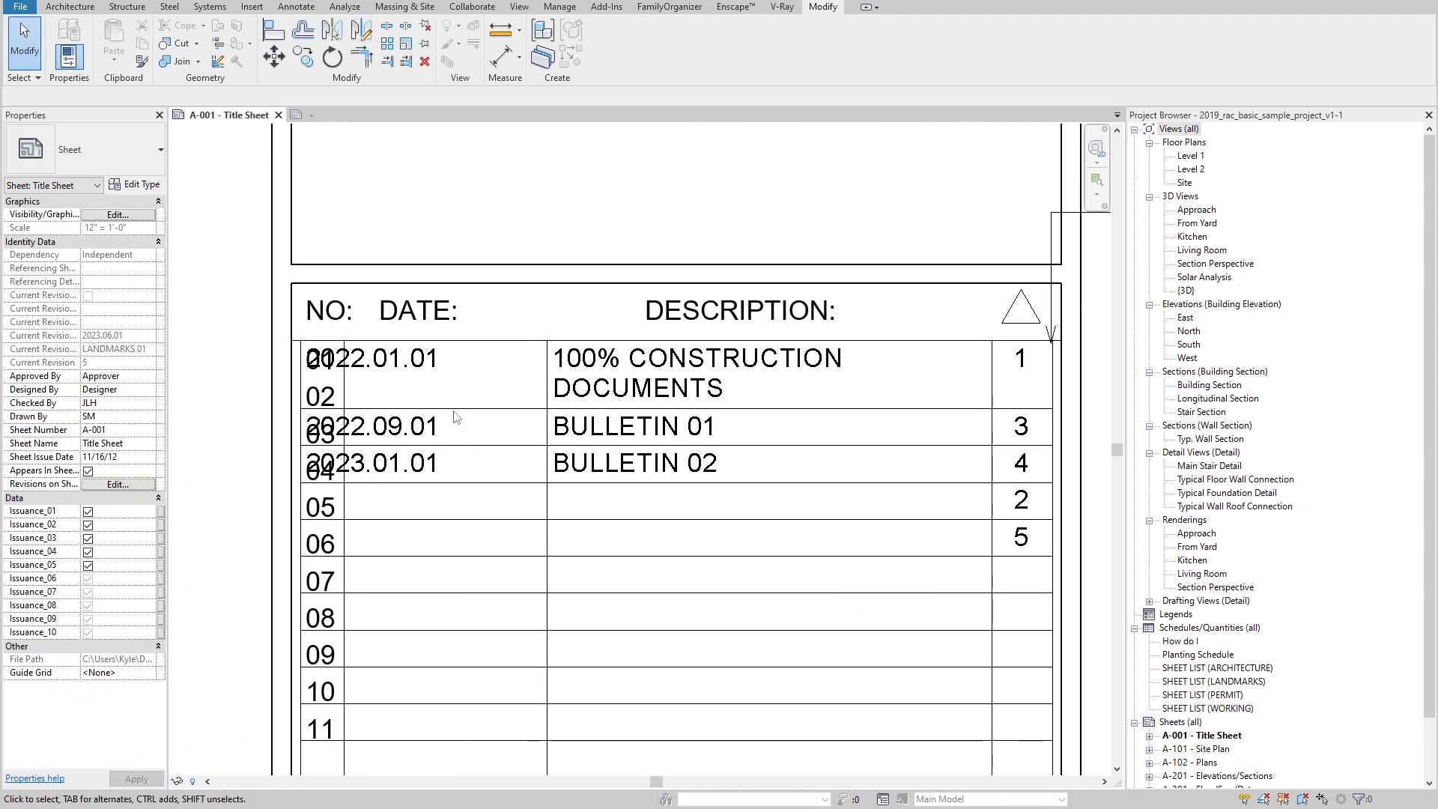
Step: Reopen the title block family and set the alignment of the Revision Schedule's Calculated - Date field to Right
{"action": "double_click", "coordinate": [558, 357]}
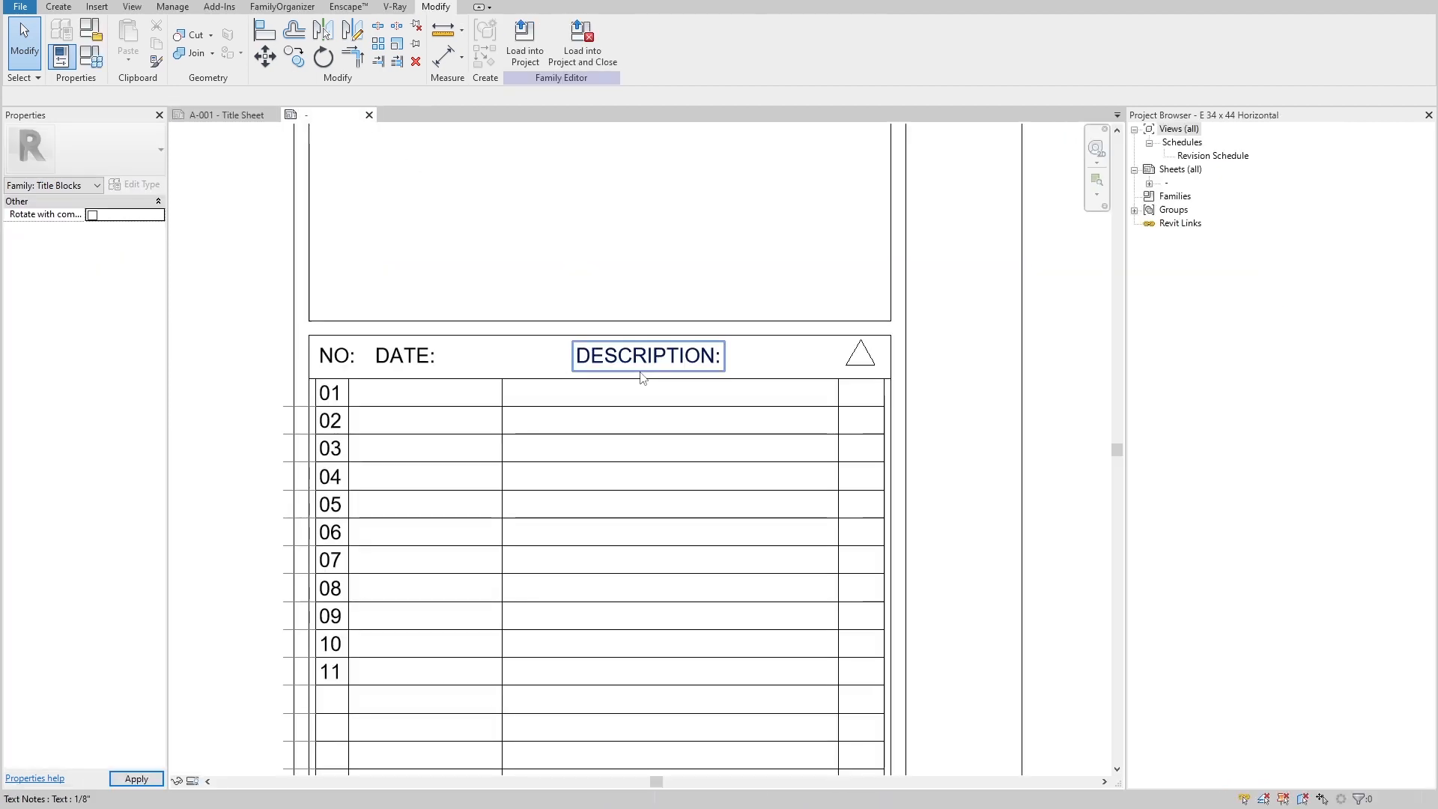
{"action": "left_click", "coordinate": [835, 409]}
{"action": "left_click", "coordinate": [1213, 156]}
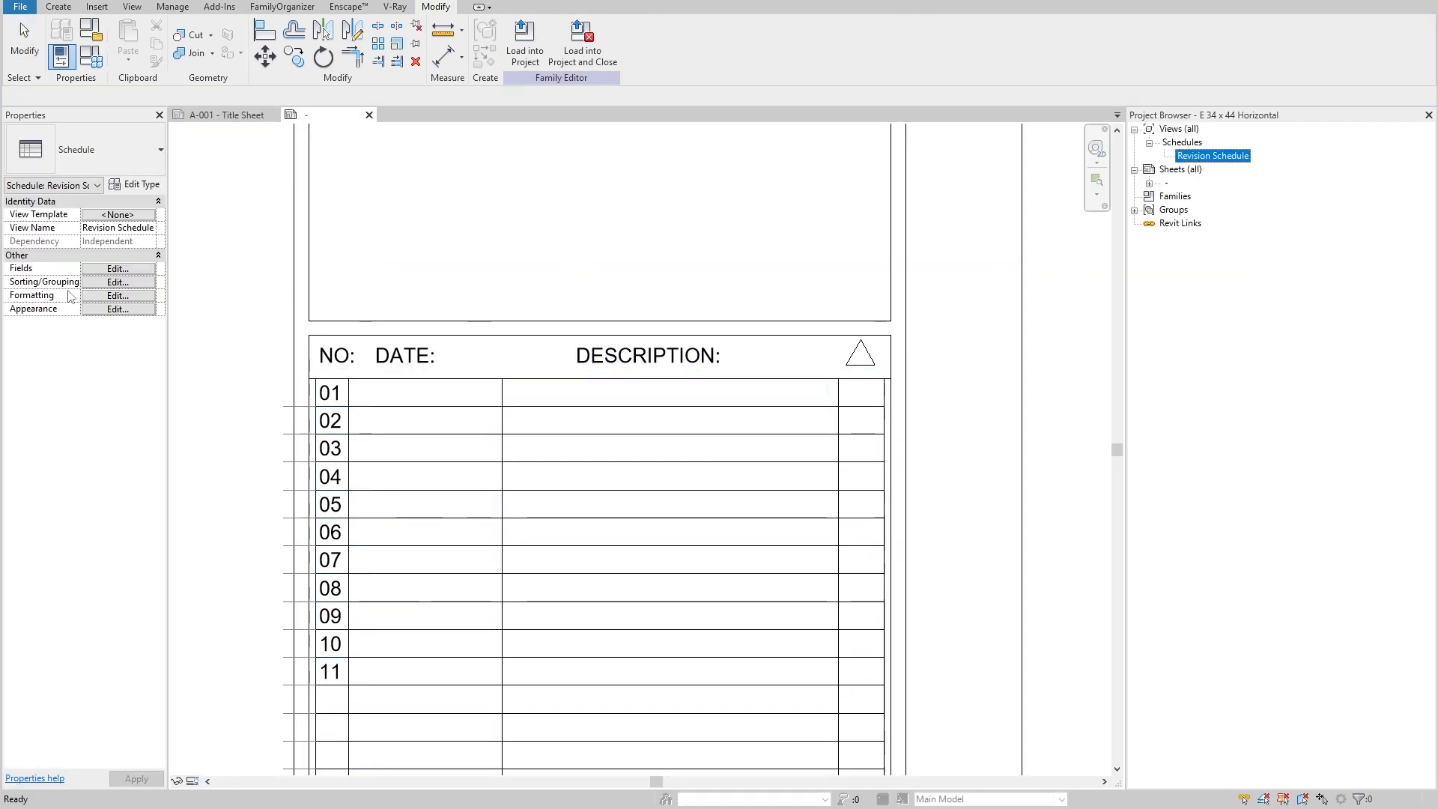
{"action": "left_click", "coordinate": [117, 268]}
{"action": "left_click", "coordinate": [397, 299]}
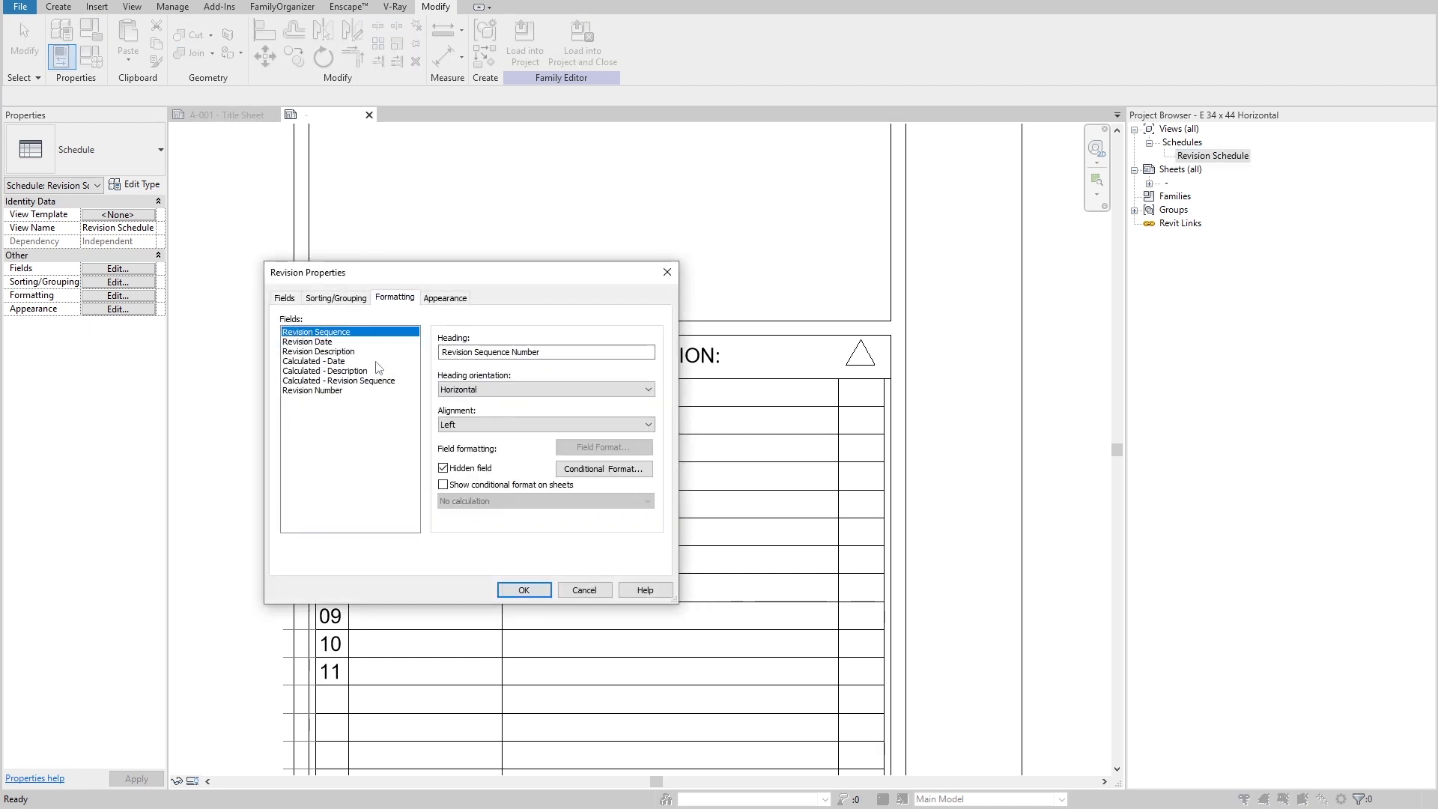
{"action": "left_click", "coordinate": [329, 362]}
{"action": "left_click", "coordinate": [479, 427]}
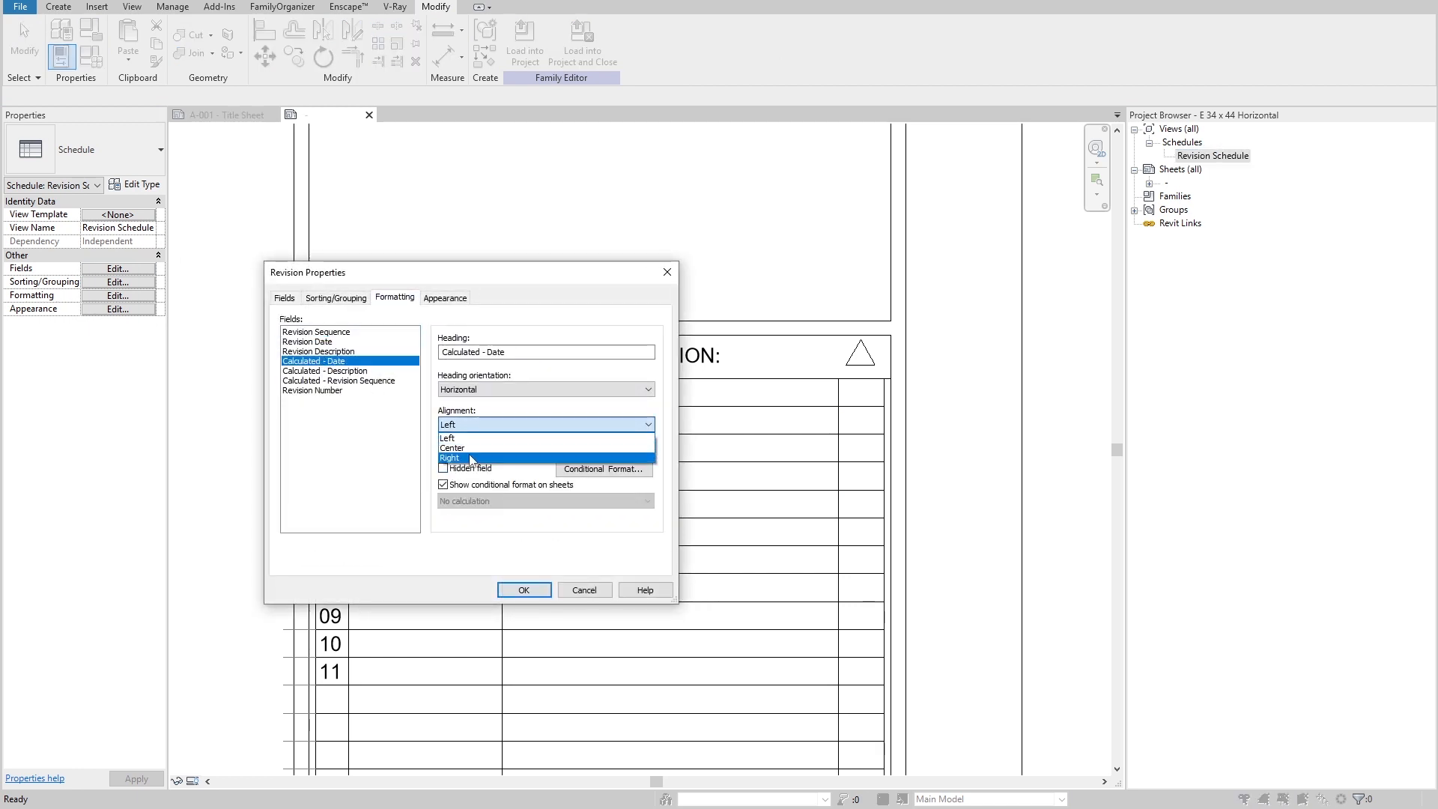
{"action": "left_click", "coordinate": [465, 454]}
{"action": "left_click_drag", "start_coordinate": [418, 273], "coordinate": [844, 222]}
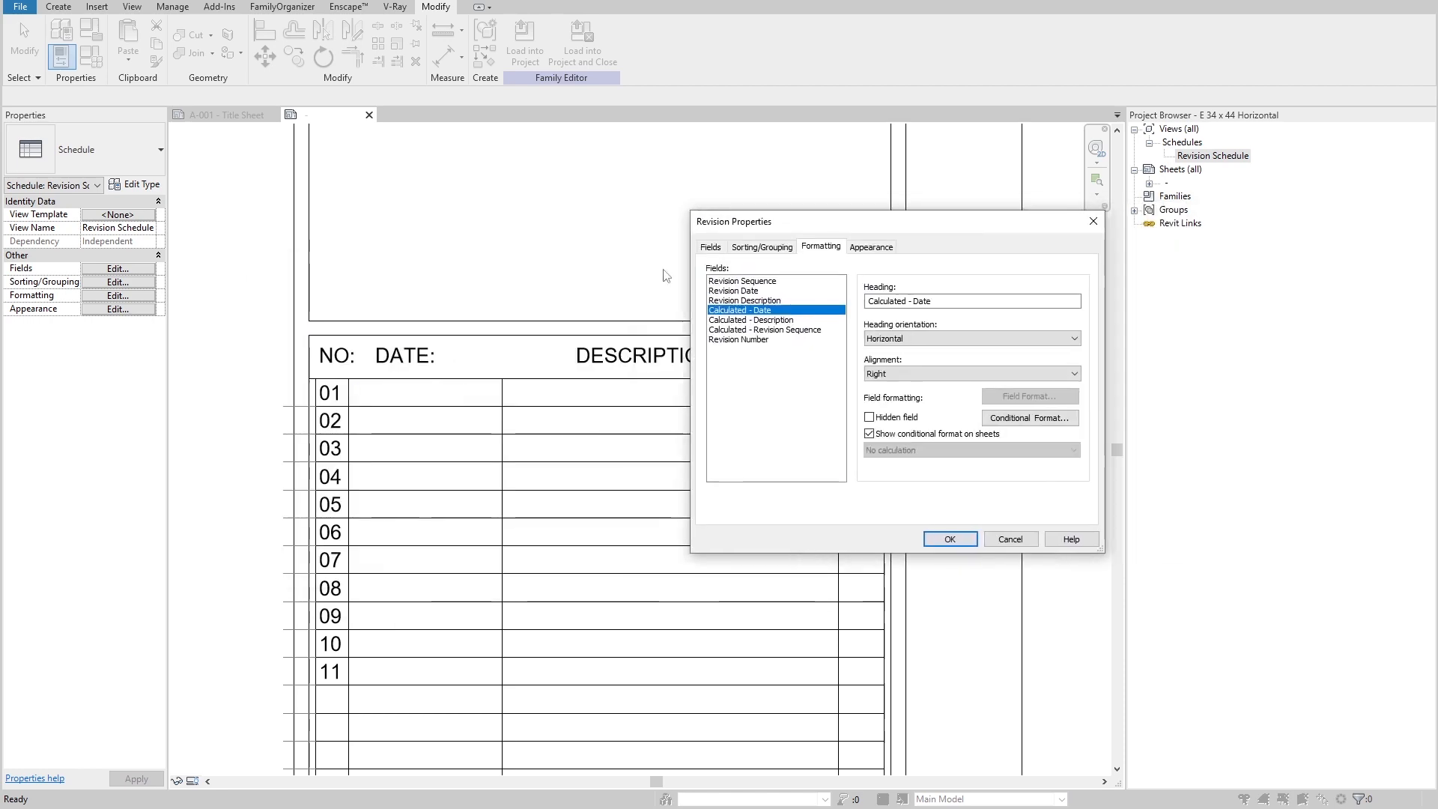
{"action": "left_click", "coordinate": [945, 539]}
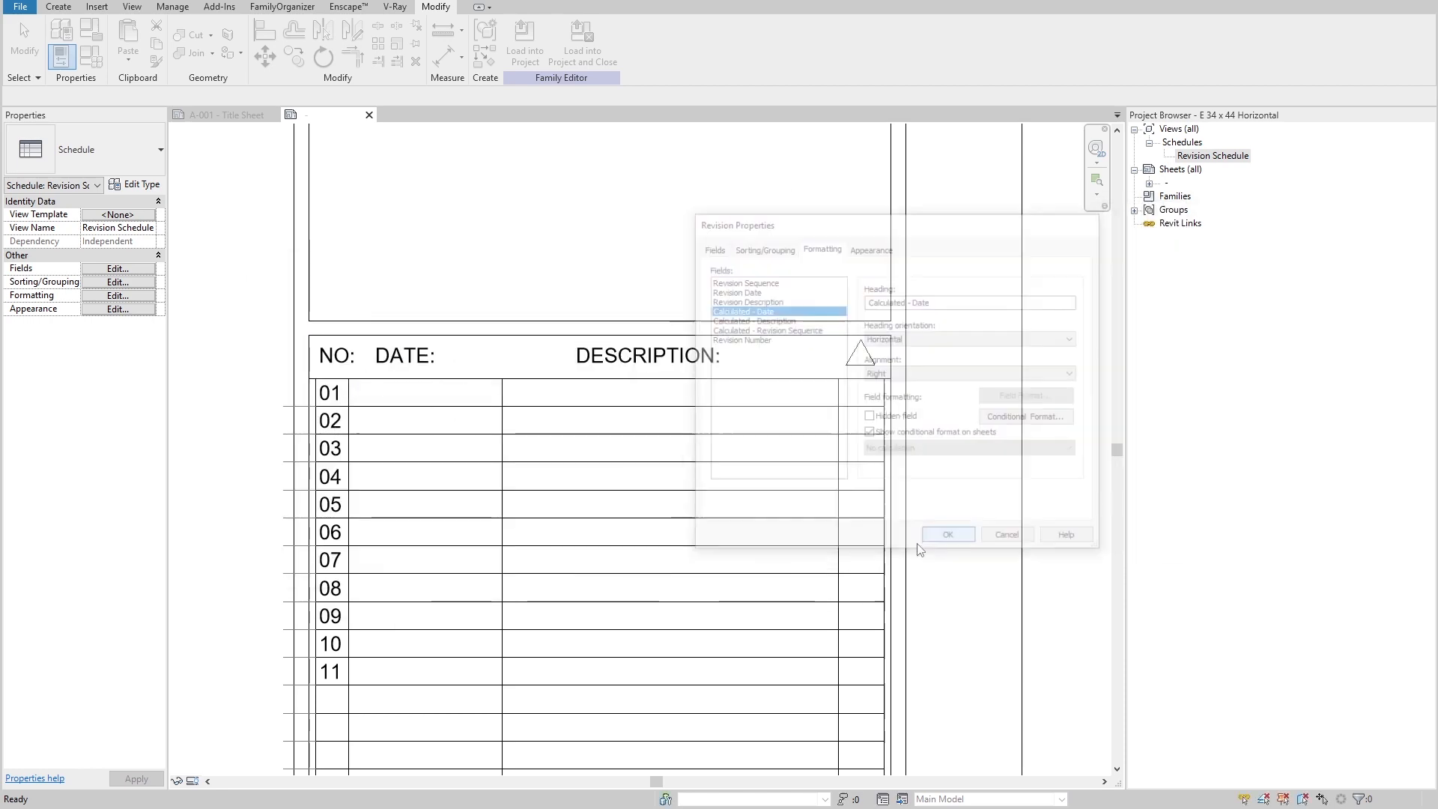
Step: Load the title block with the realigned date column into the project, overwriting the existing version and its parameter values
{"action": "left_click", "coordinate": [525, 41]}
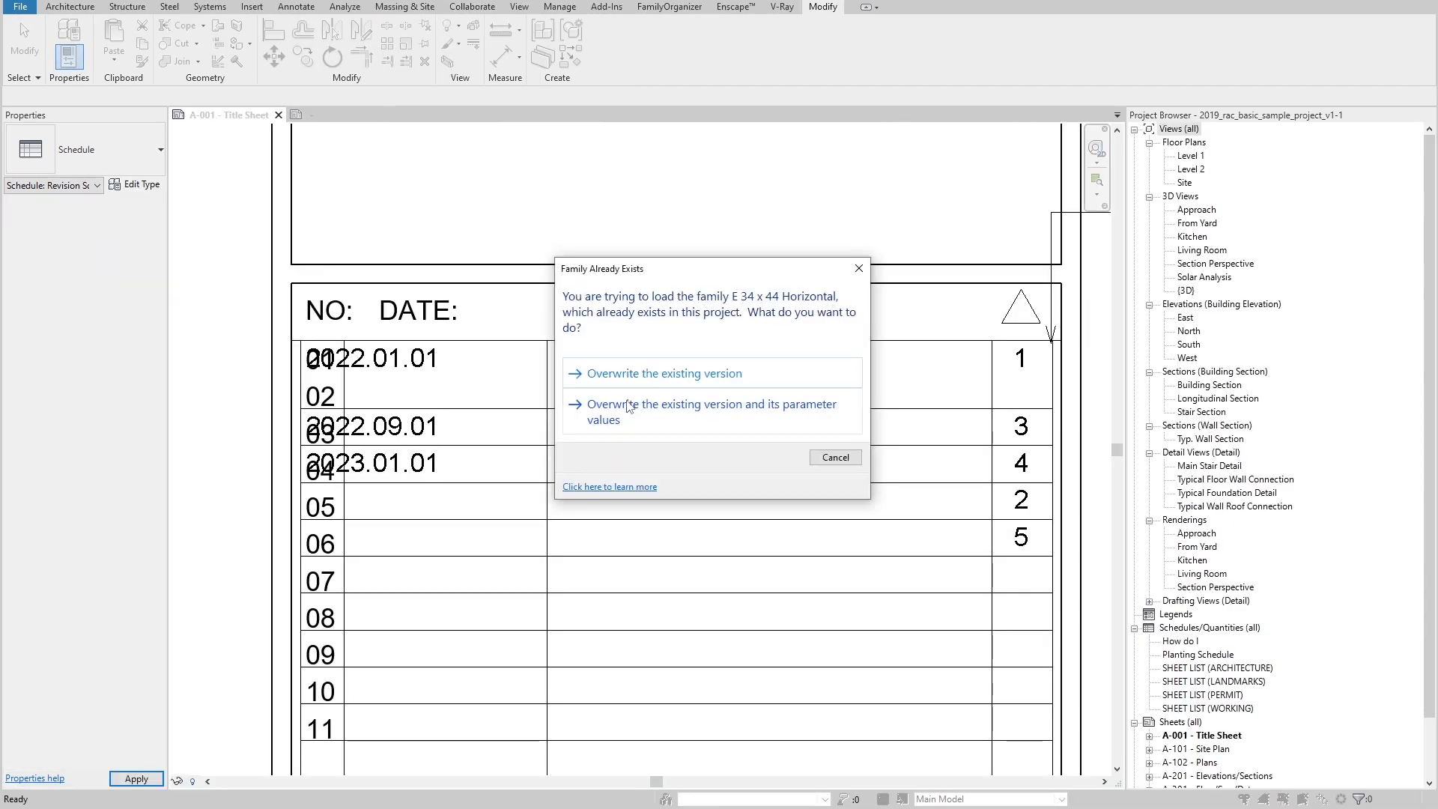
{"action": "left_click", "coordinate": [629, 405]}
{"action": "scroll", "coordinate": [667, 387], "scroll_direction": "down", "scroll_amount": 2}
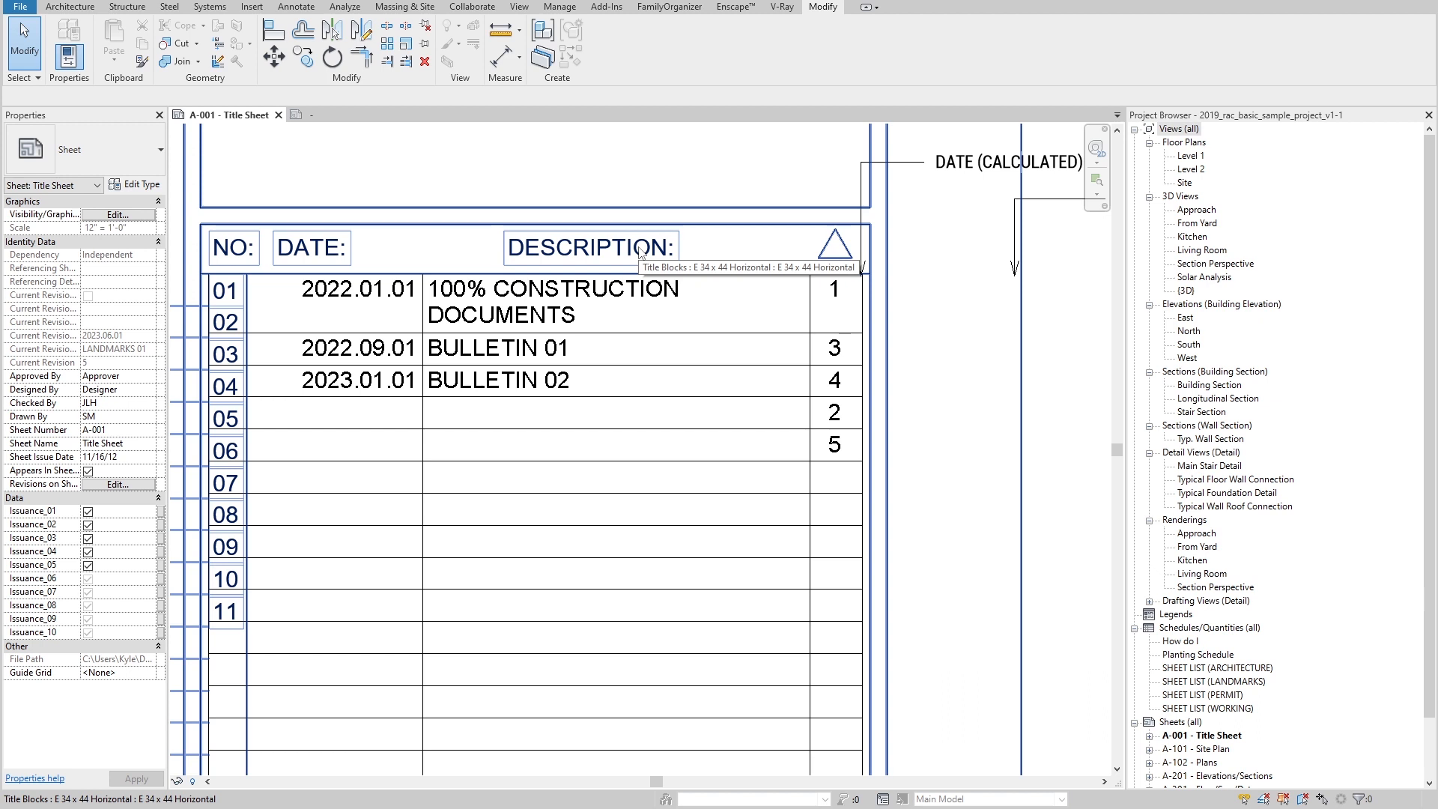
Step: In the title block family, narrow the revision schedule's date column, widen the description column, and reload the family over the project's existing version
{"action": "double_click", "coordinate": [516, 158]}
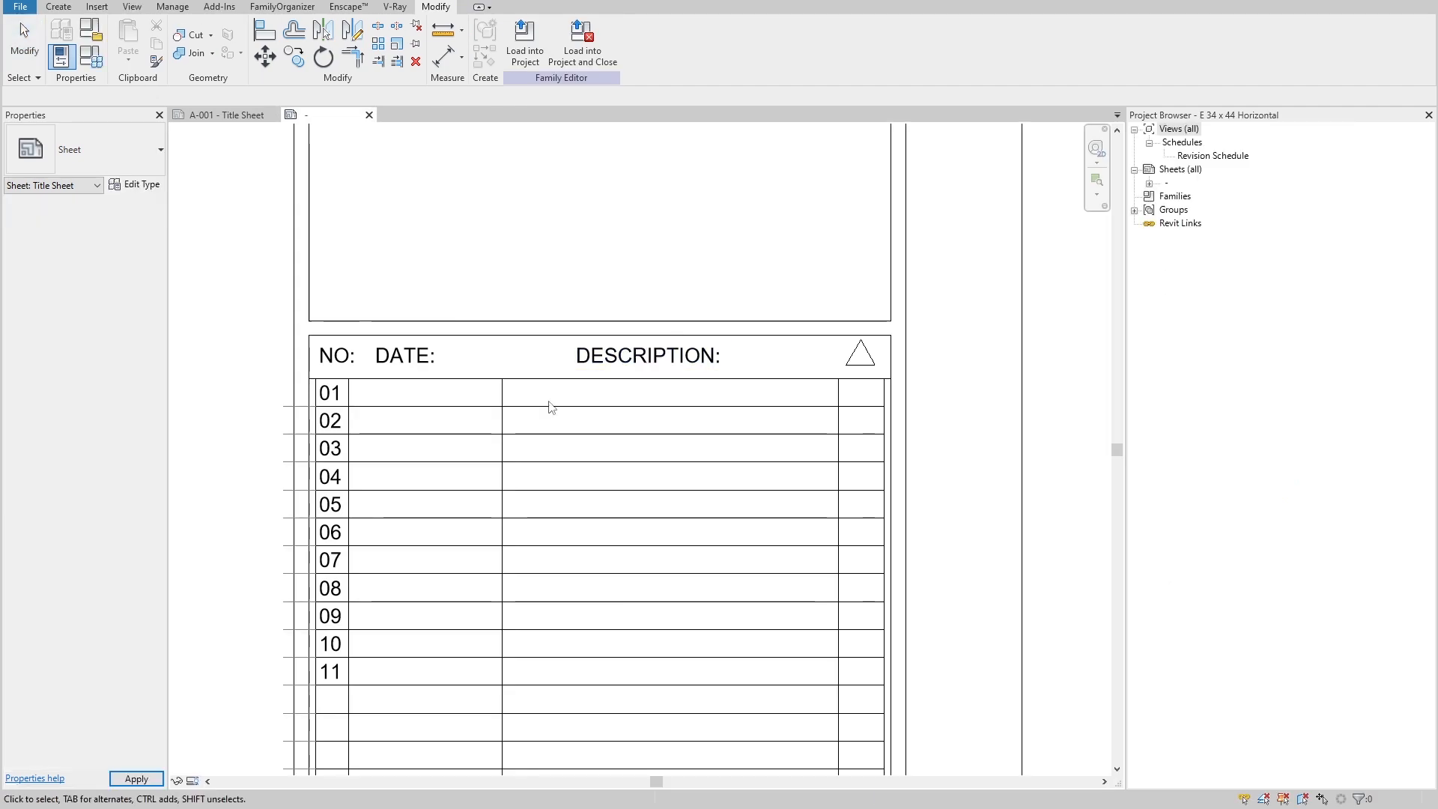
{"action": "left_click", "coordinate": [517, 389]}
{"action": "left_click_drag", "start_coordinate": [502, 374], "coordinate": [476, 374]}
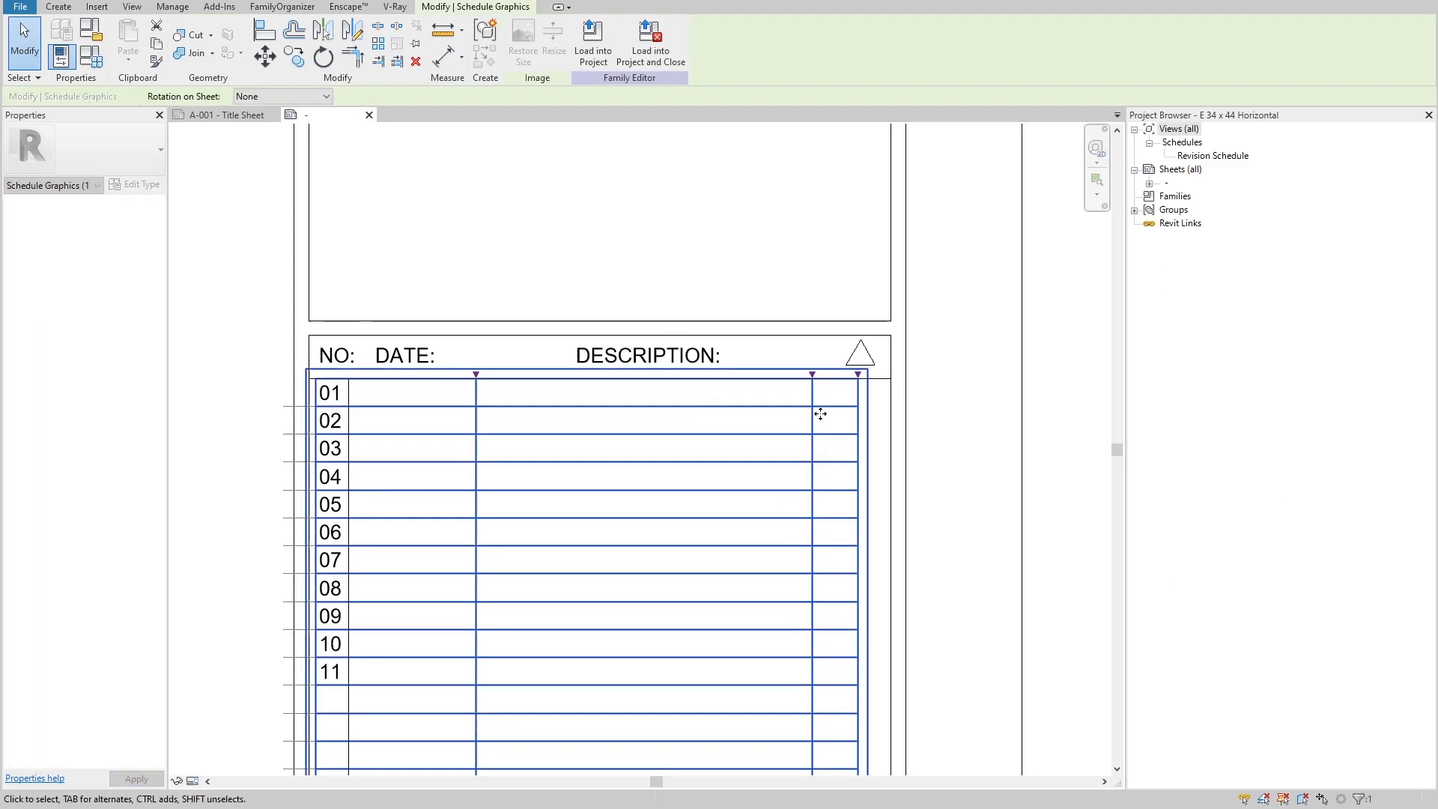
{"action": "left_click_drag", "start_coordinate": [812, 374], "coordinate": [840, 374]}
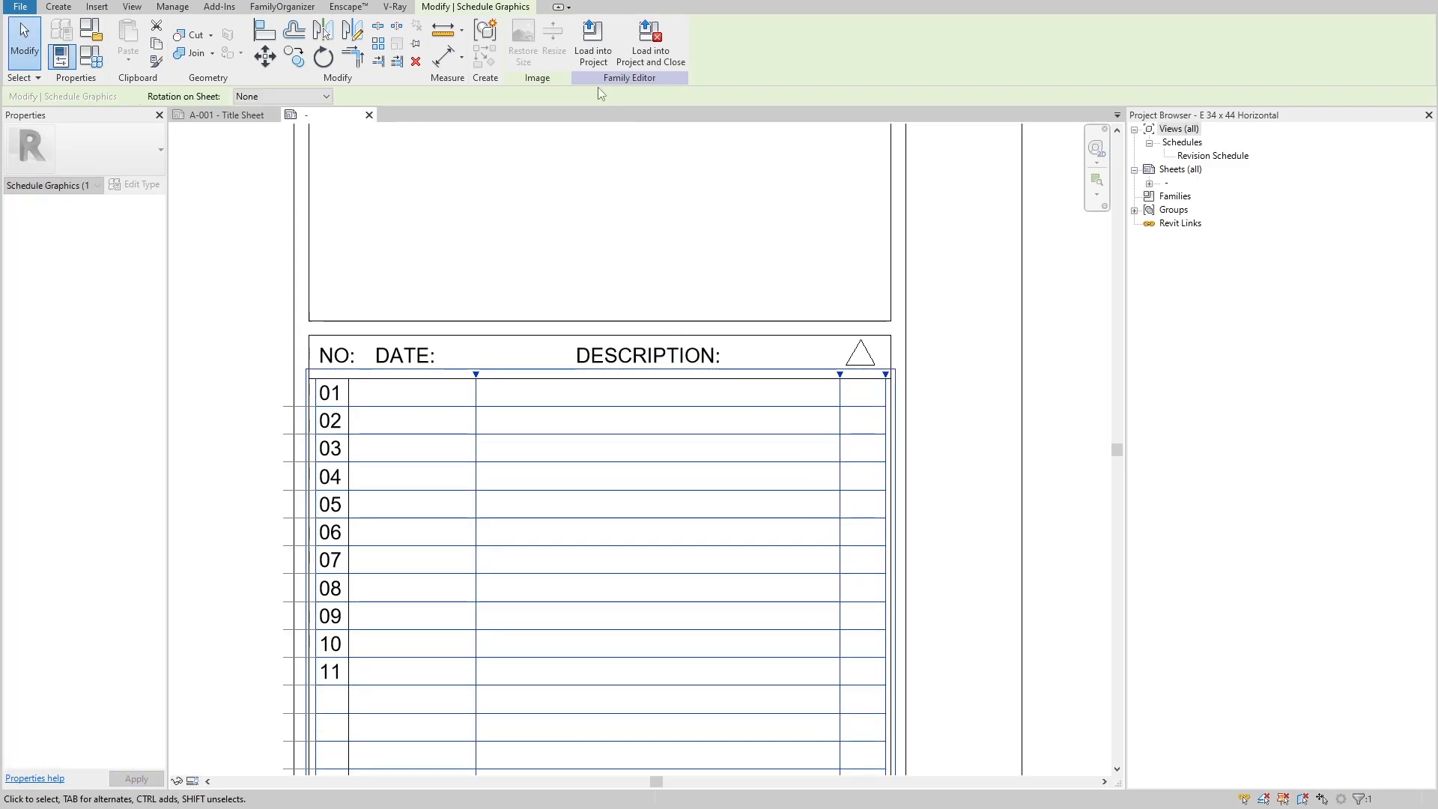
{"action": "left_click", "coordinate": [592, 46]}
{"action": "left_click", "coordinate": [624, 373]}
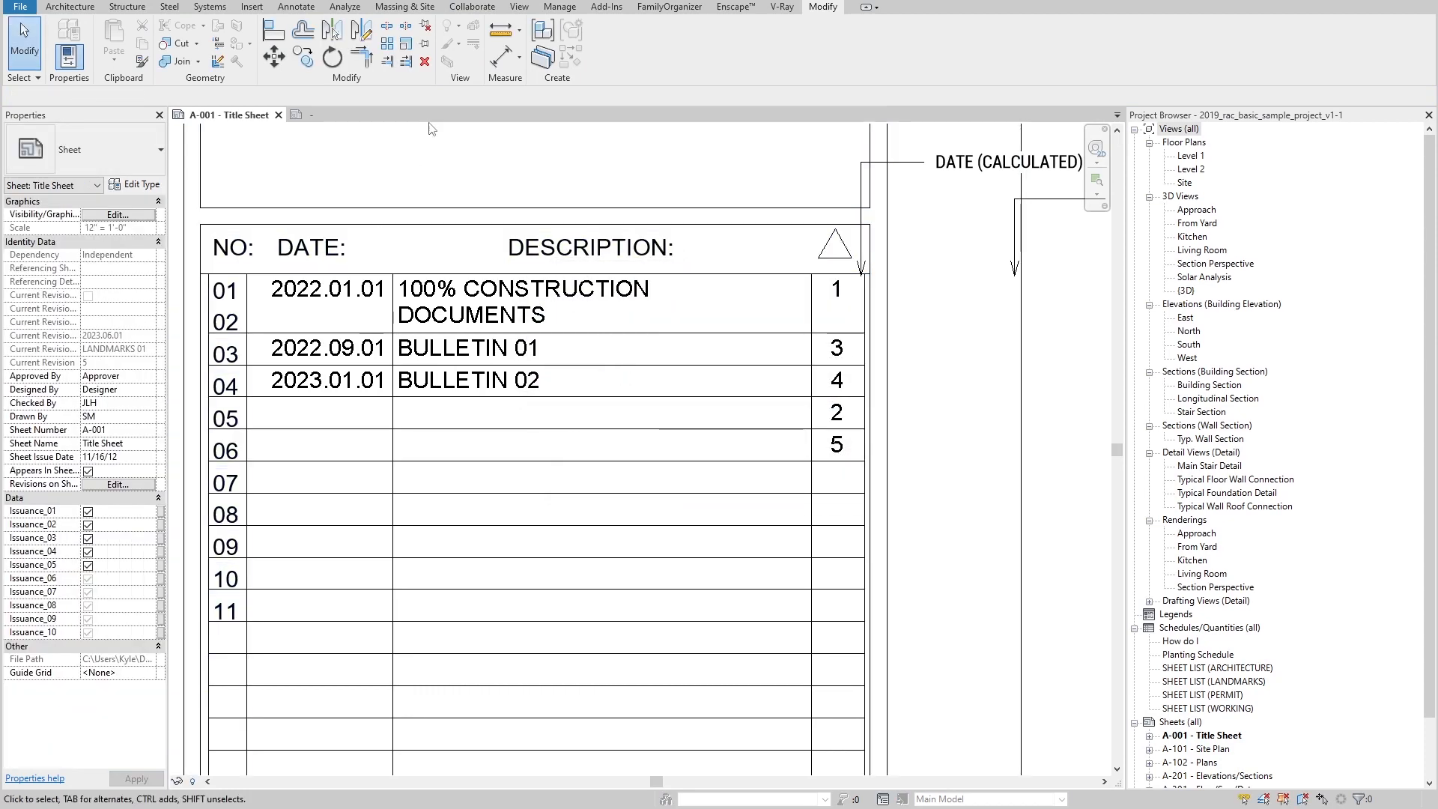
Step: Narrow the schedule's date column slightly more, extend the description column so long descriptions fit one line, and reload the title block over the existing version
{"action": "left_click", "coordinate": [358, 114]}
{"action": "left_click", "coordinate": [486, 403]}
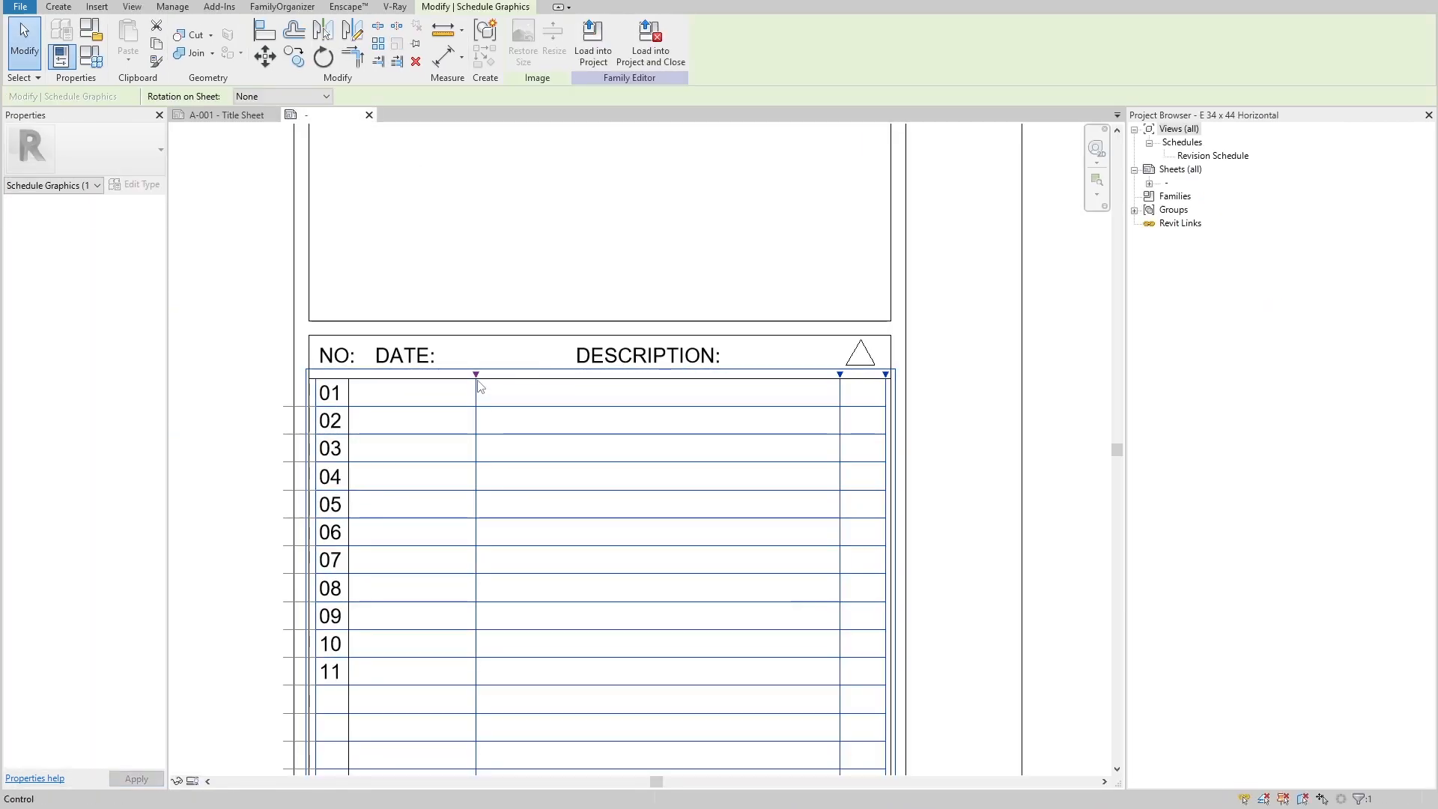
{"action": "left_click_drag", "start_coordinate": [831, 373], "coordinate": [842, 373]}
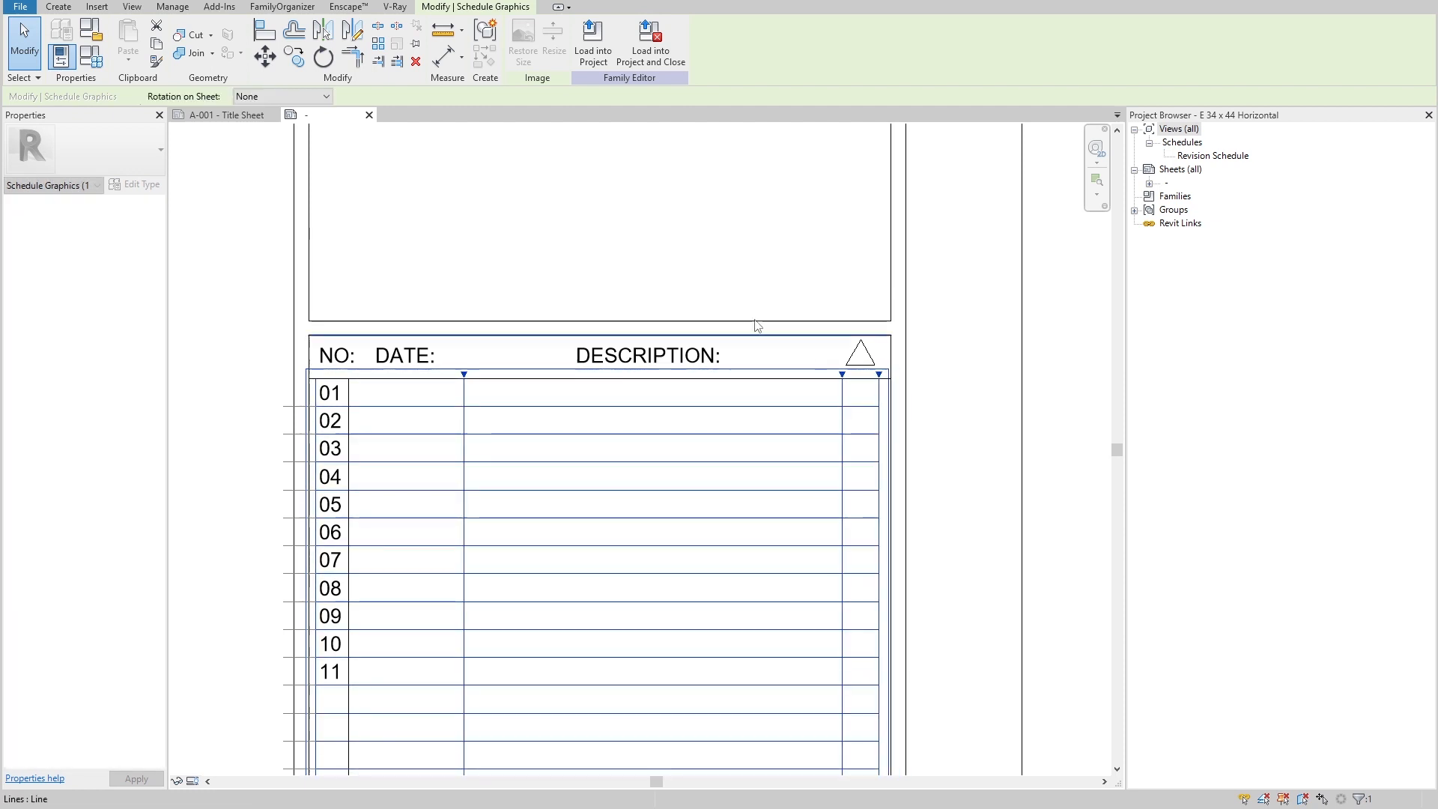
{"action": "left_click", "coordinate": [593, 41]}
{"action": "left_click", "coordinate": [611, 372]}
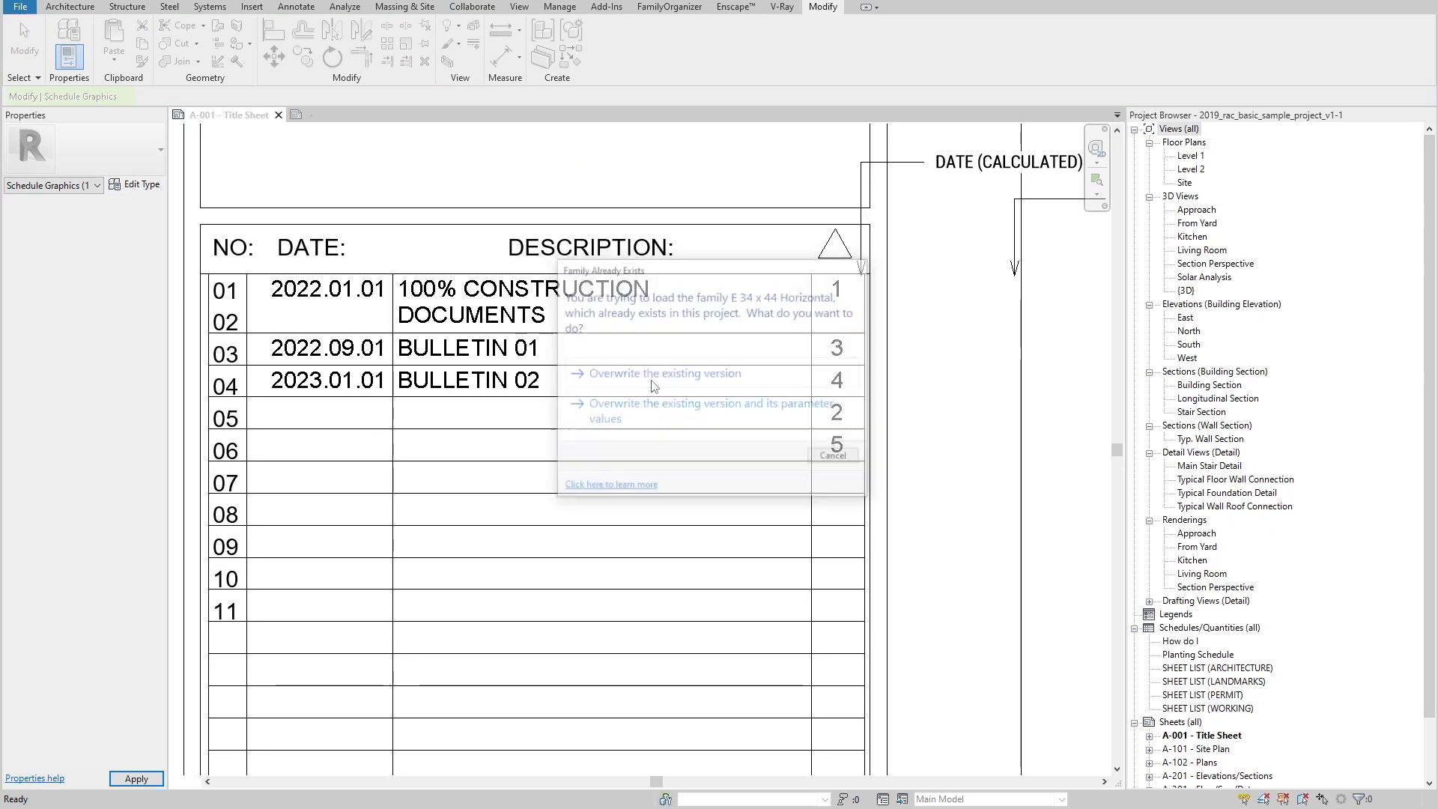
{"action": "middle_click_drag", "start_coordinate": [338, 286], "coordinate": [360, 334]}
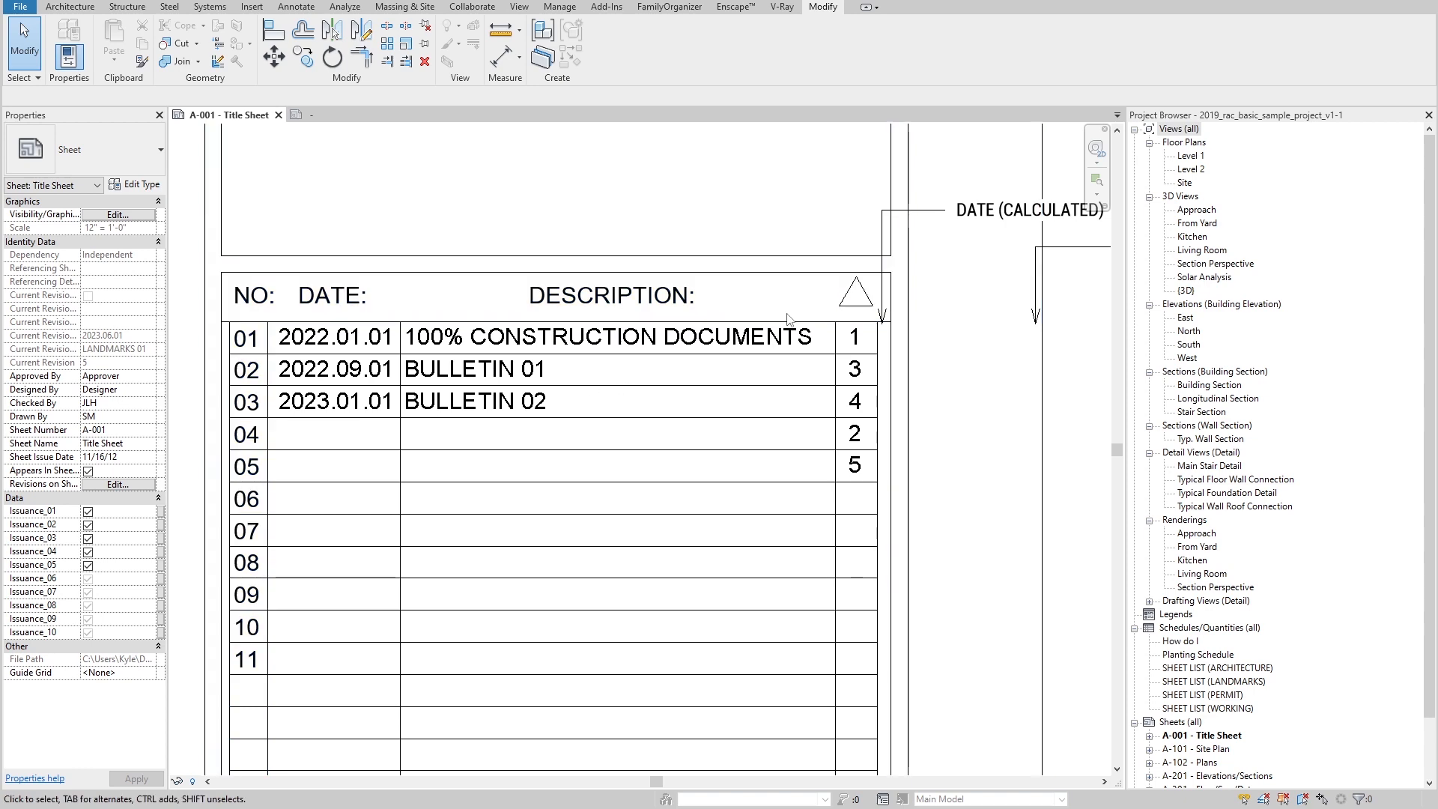
Step: Delete the DATE (CALCULATED), CALCULATED DESCRIPTION and SEQUENCE (CALC) text notes beside the title block on the sheet
{"action": "left_click", "coordinate": [1004, 229]}
{"action": "middle_click_drag", "start_coordinate": [686, 254], "coordinate": [278, 276]}
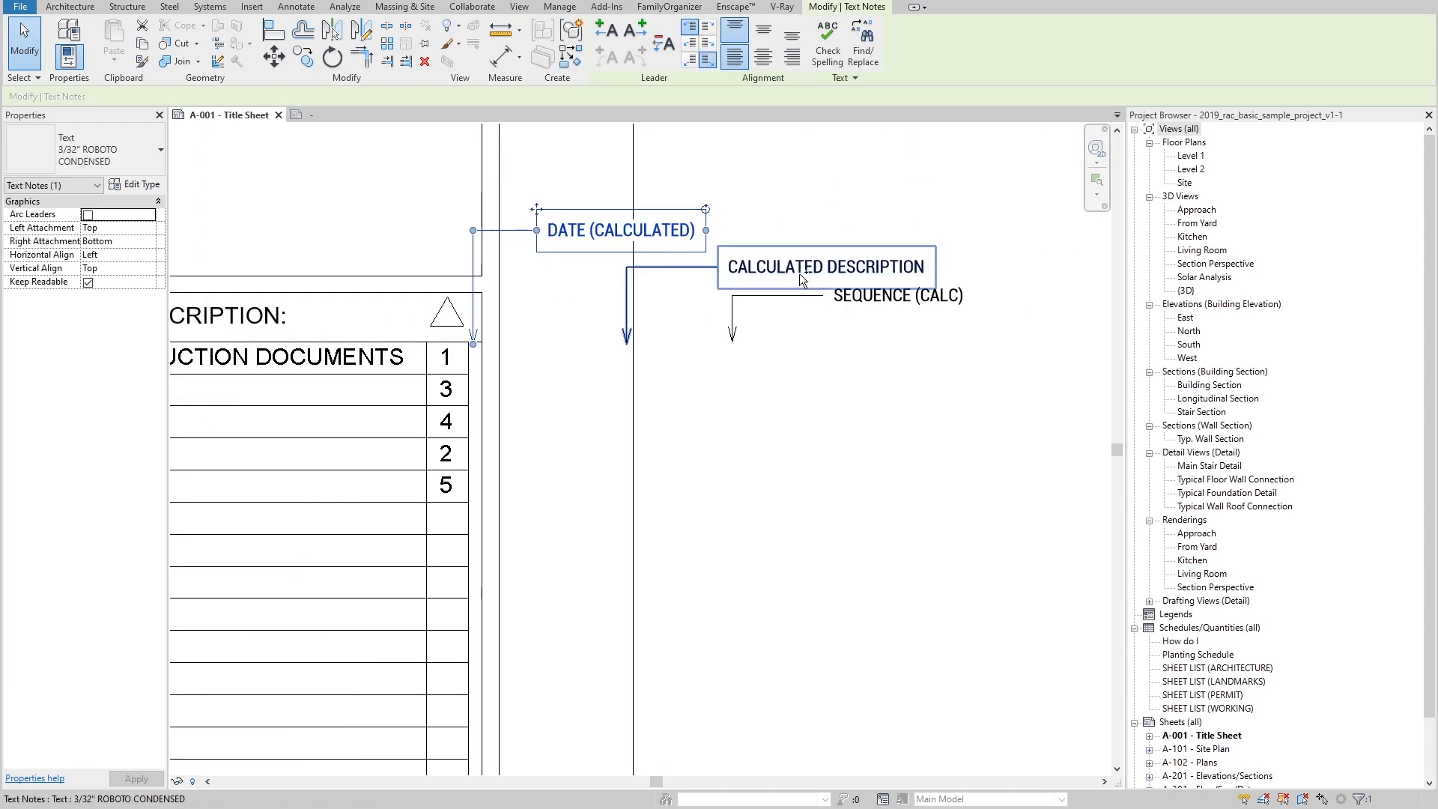
{"action": "left_click", "coordinate": [798, 273], "text": "ctrl"}
{"action": "left_click", "coordinate": [848, 299], "text": "ctrl"}
{"action": "key", "text": "Delete"}
{"action": "middle_click_drag", "start_coordinate": [614, 303], "coordinate": [846, 300]}
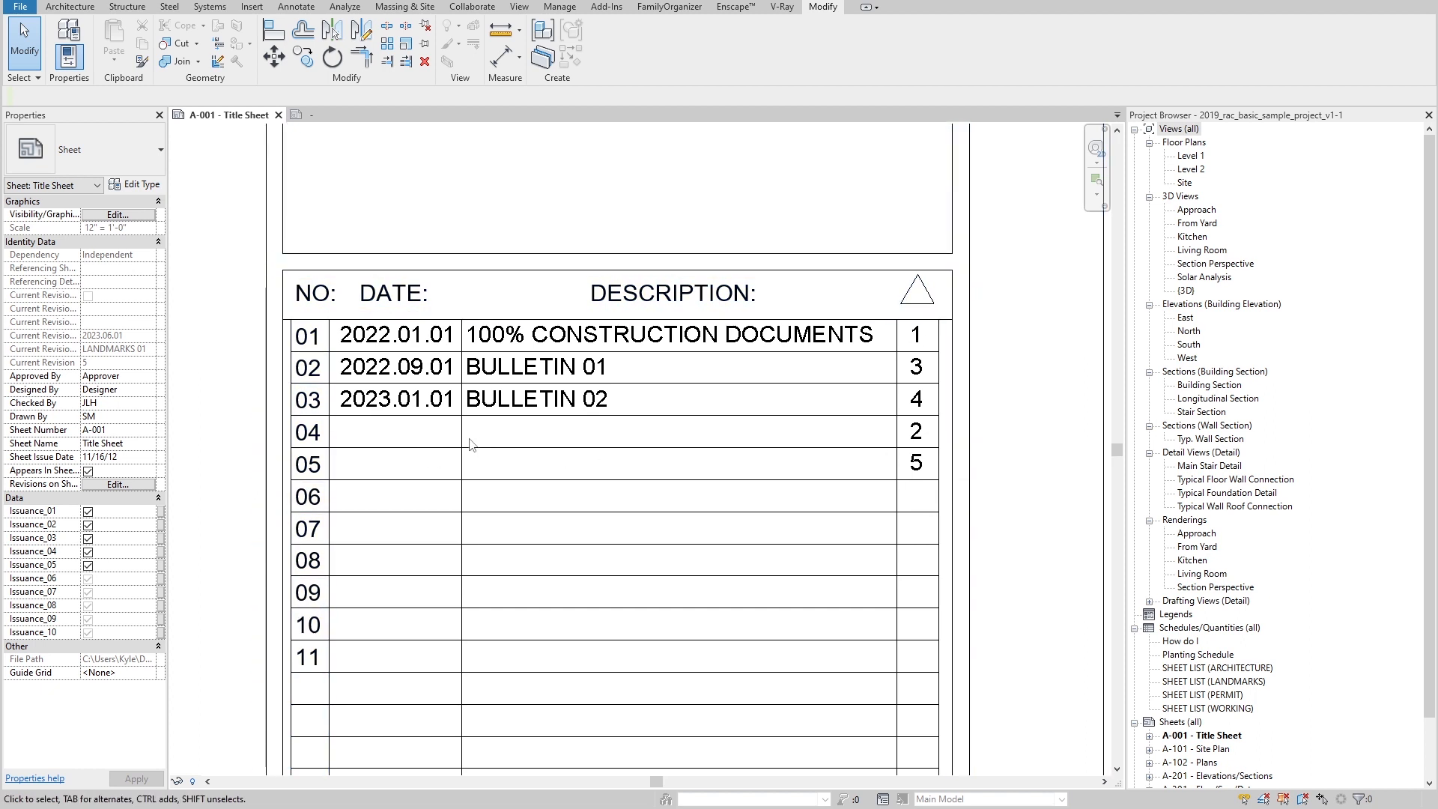
Step: Turn off Itemize every instance in the family's Revision Schedule sorting and grouping, and load the title block over the existing version
{"action": "left_click", "coordinate": [313, 116]}
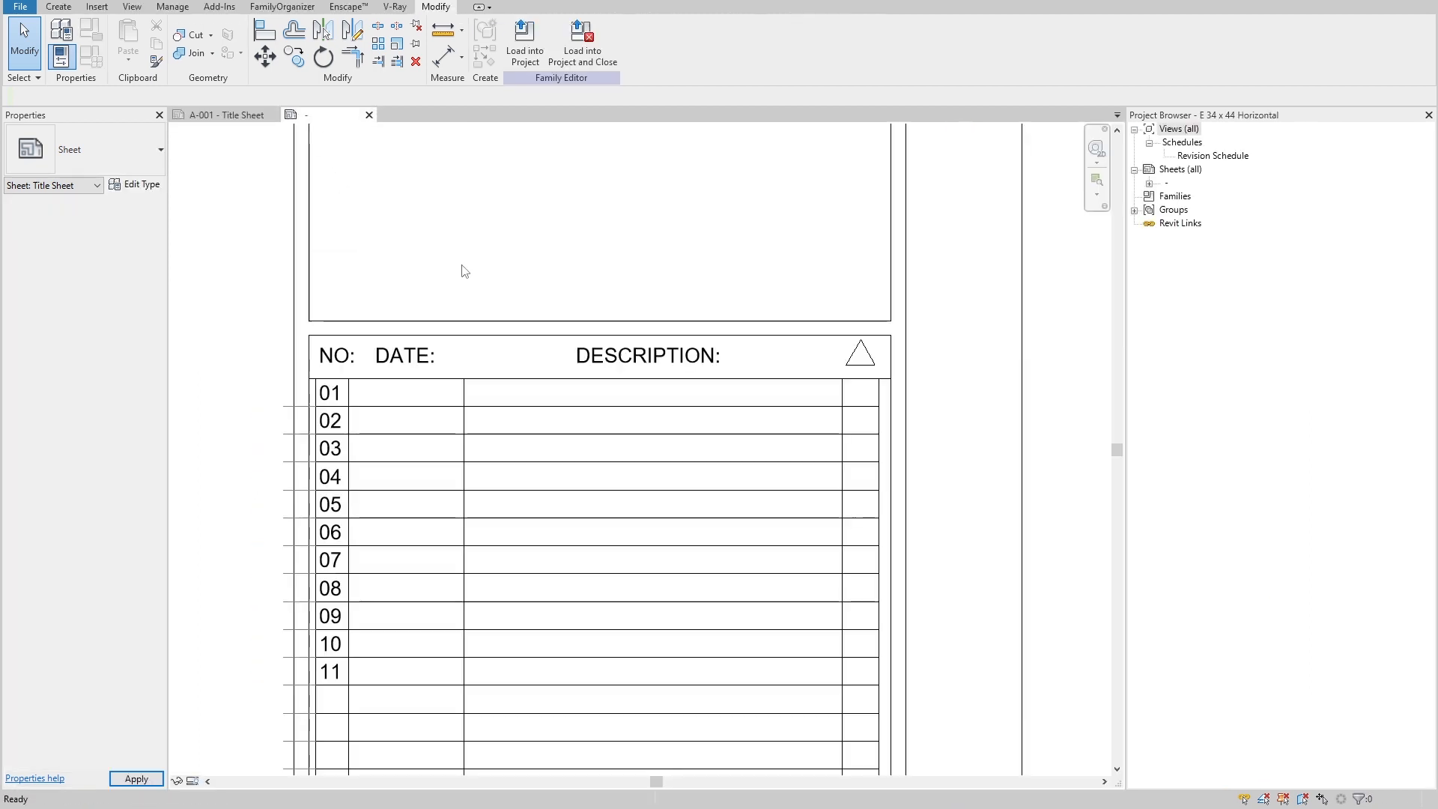
{"action": "left_click", "coordinate": [1188, 154]}
{"action": "left_click", "coordinate": [118, 268]}
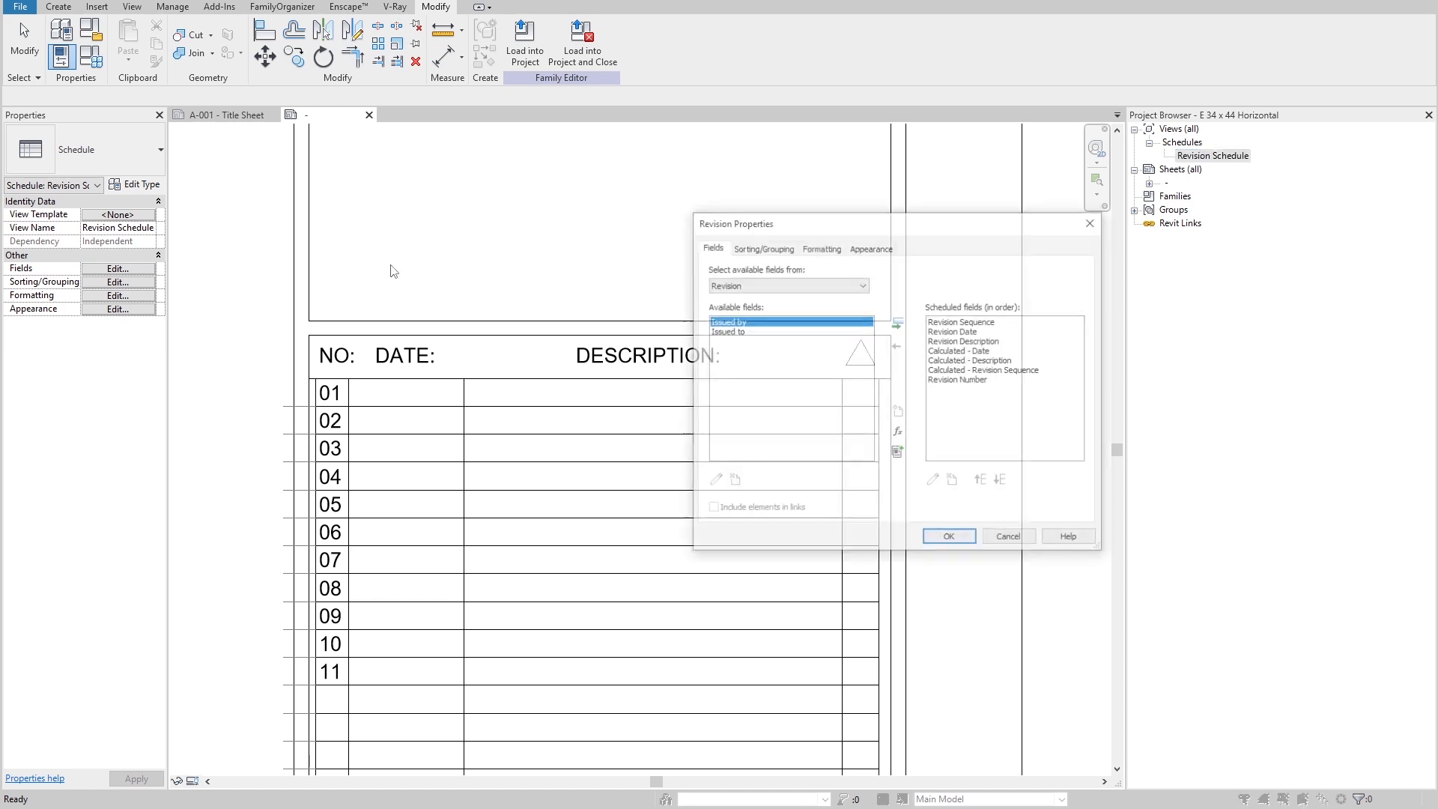
{"action": "left_click", "coordinate": [764, 250]}
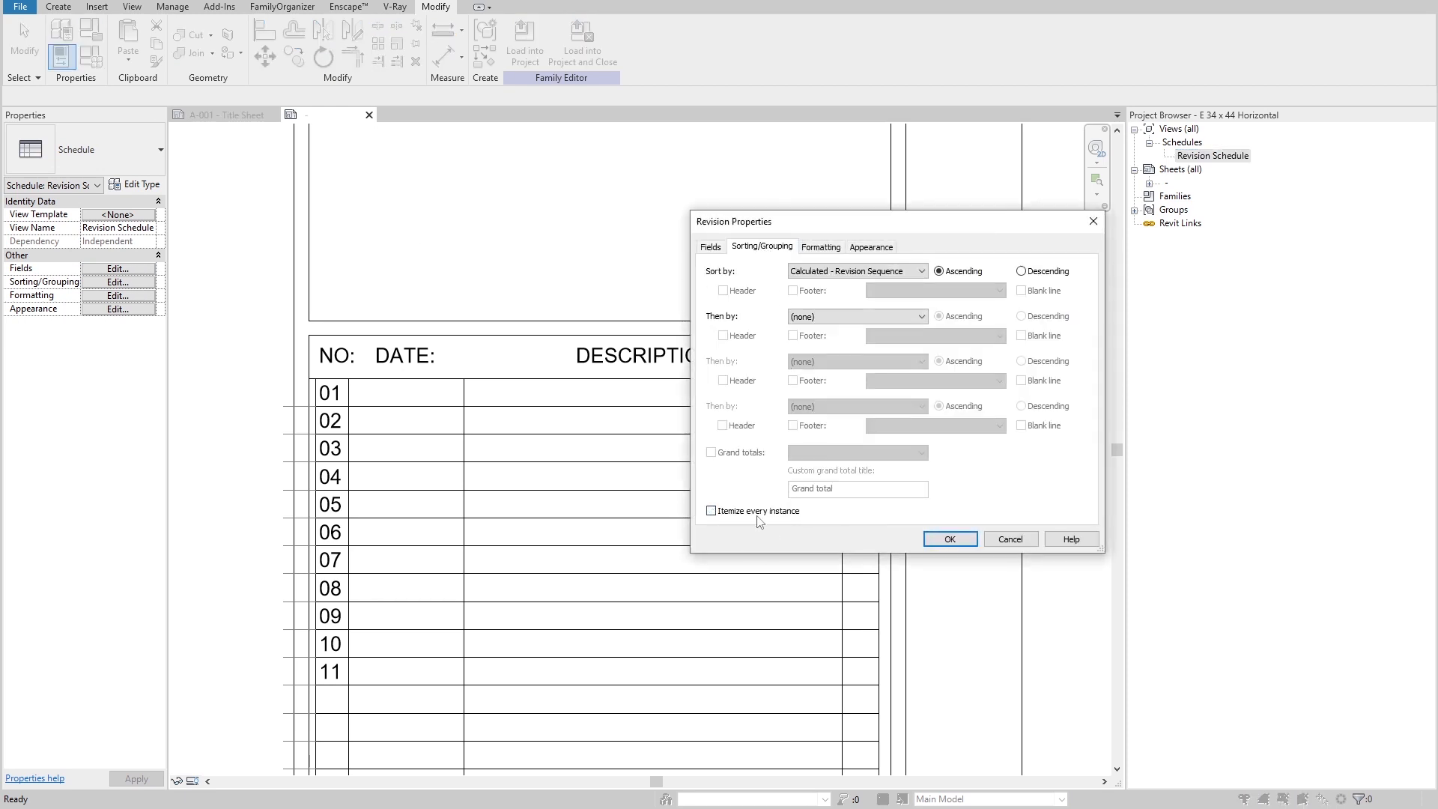
{"action": "left_click", "coordinate": [950, 539]}
{"action": "left_click", "coordinate": [524, 46]}
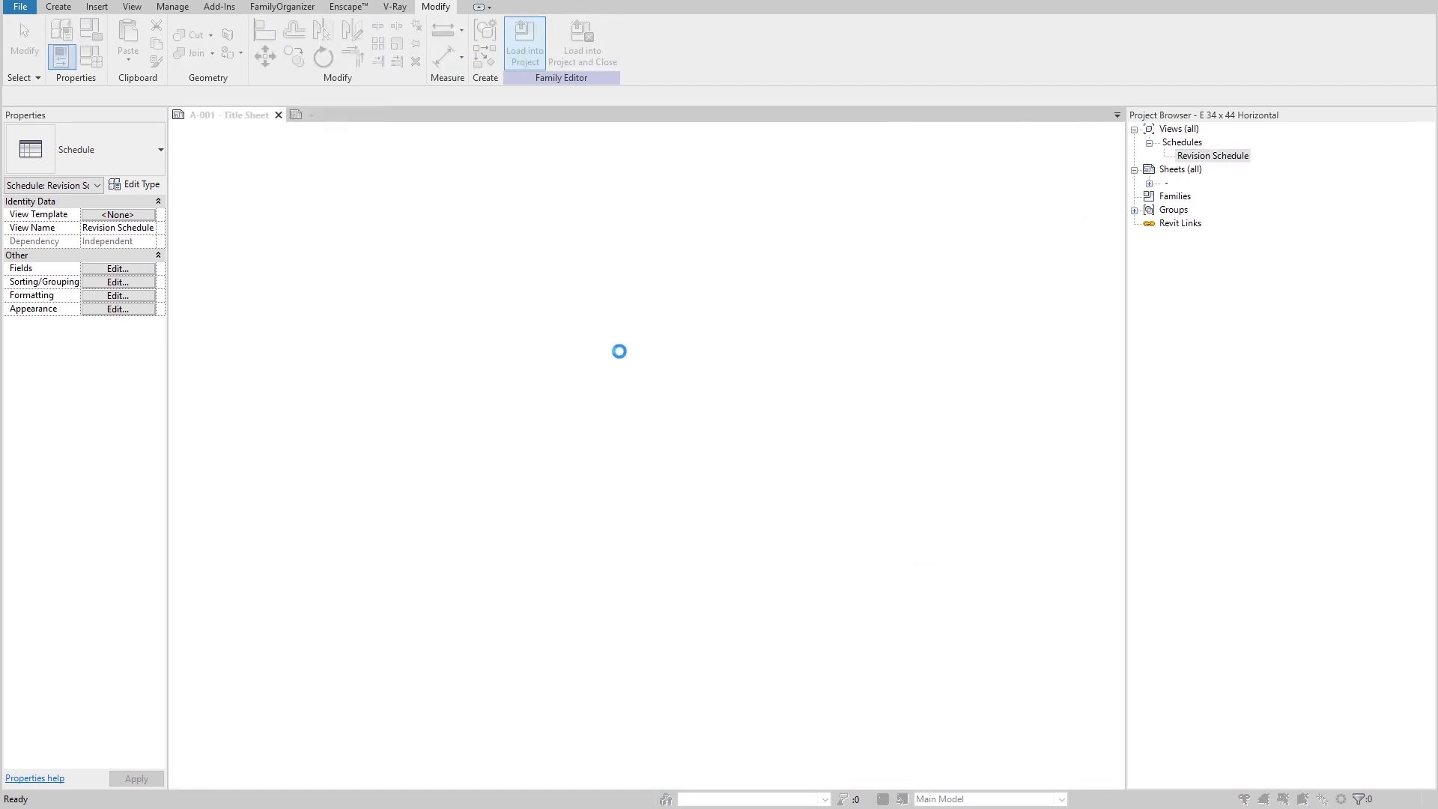
{"action": "left_click", "coordinate": [633, 373]}
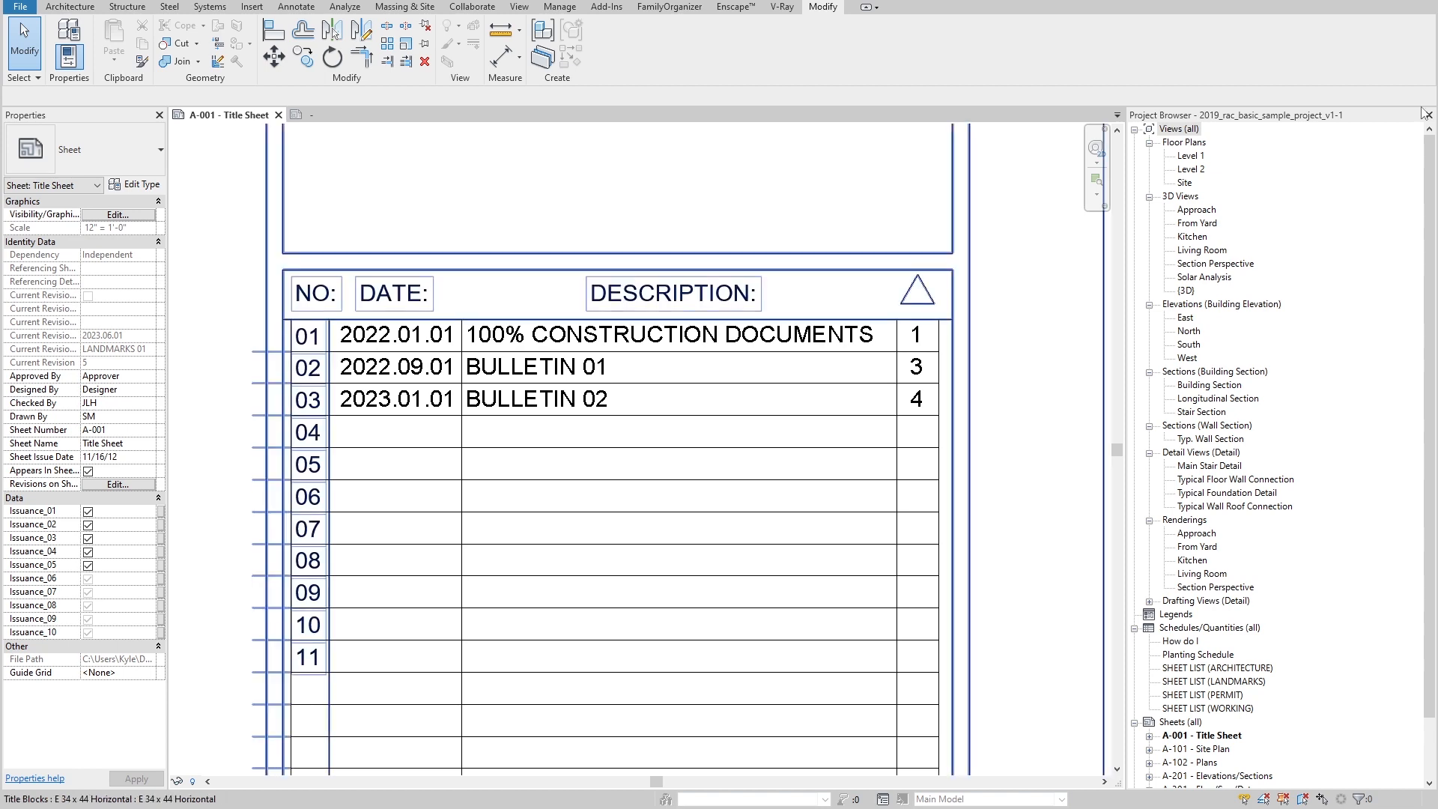
Step: Review the updated title sheet and open the STARTING VIEW drafting view at the Issuance Tracker's REV # column
{"action": "scroll", "coordinate": [933, 350], "scroll_direction": "down", "scroll_amount": 4}
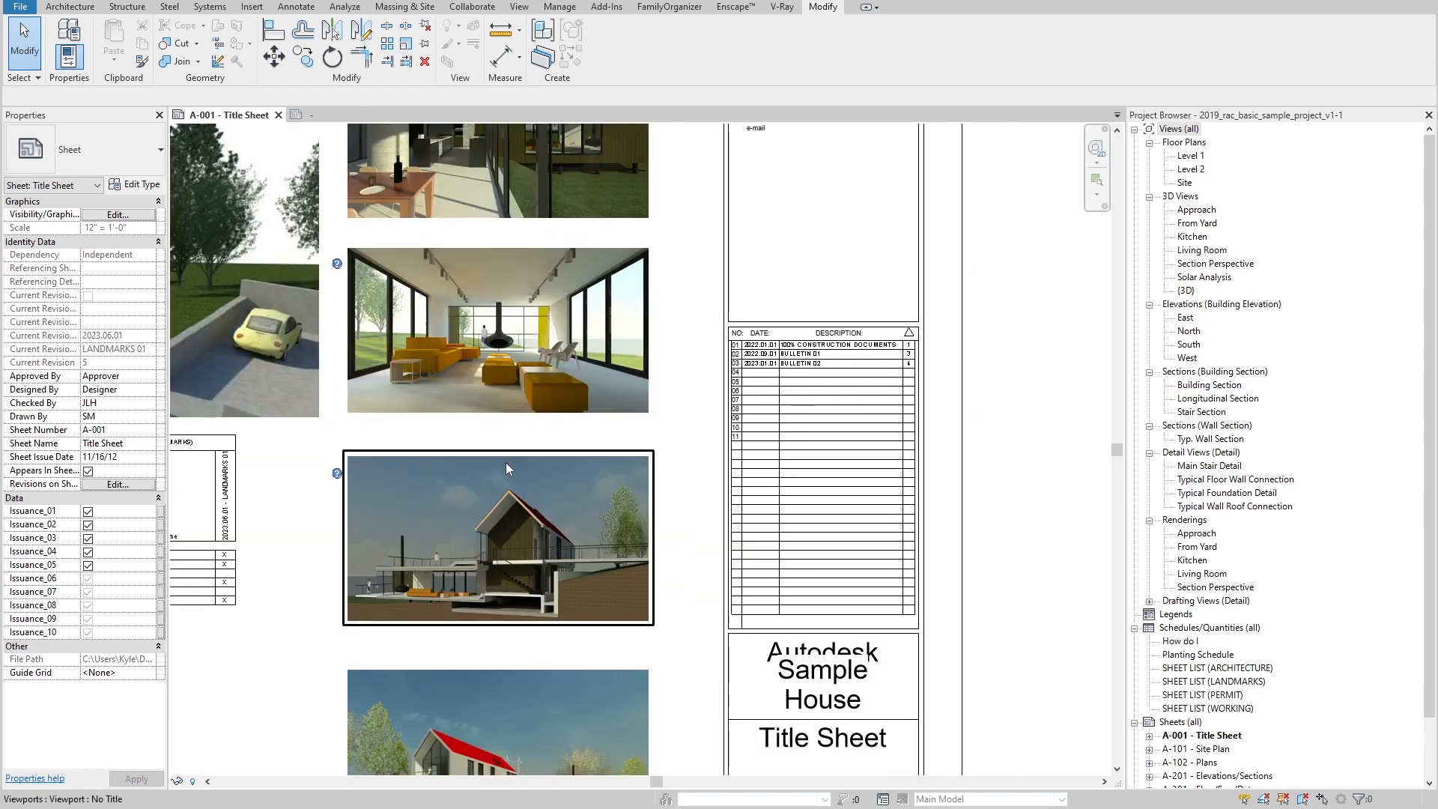
{"action": "middle_click_drag", "start_coordinate": [509, 472], "coordinate": [696, 429]}
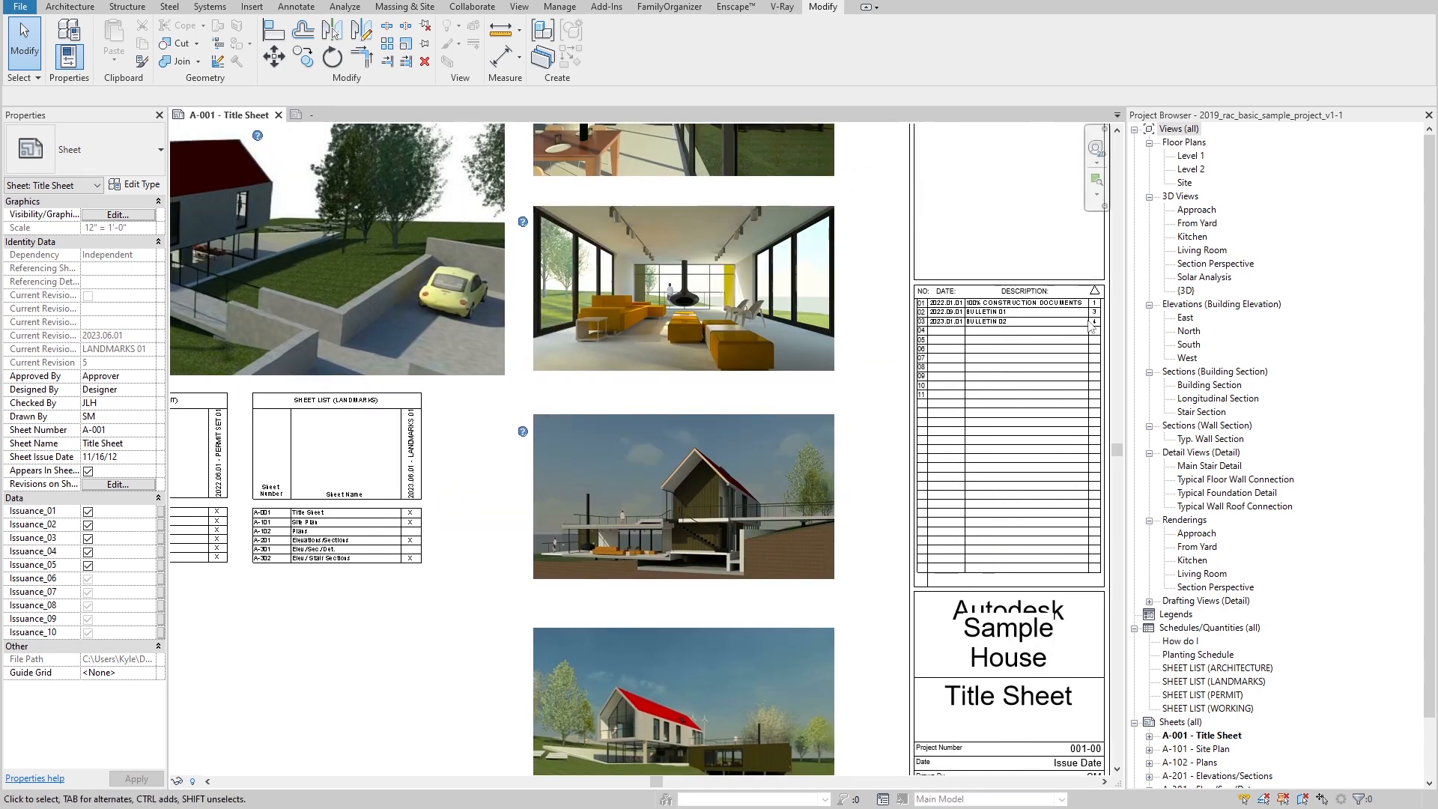
{"action": "middle_click_drag", "start_coordinate": [569, 416], "coordinate": [937, 367]}
{"action": "scroll", "coordinate": [324, 420], "scroll_direction": "down", "scroll_amount": 2}
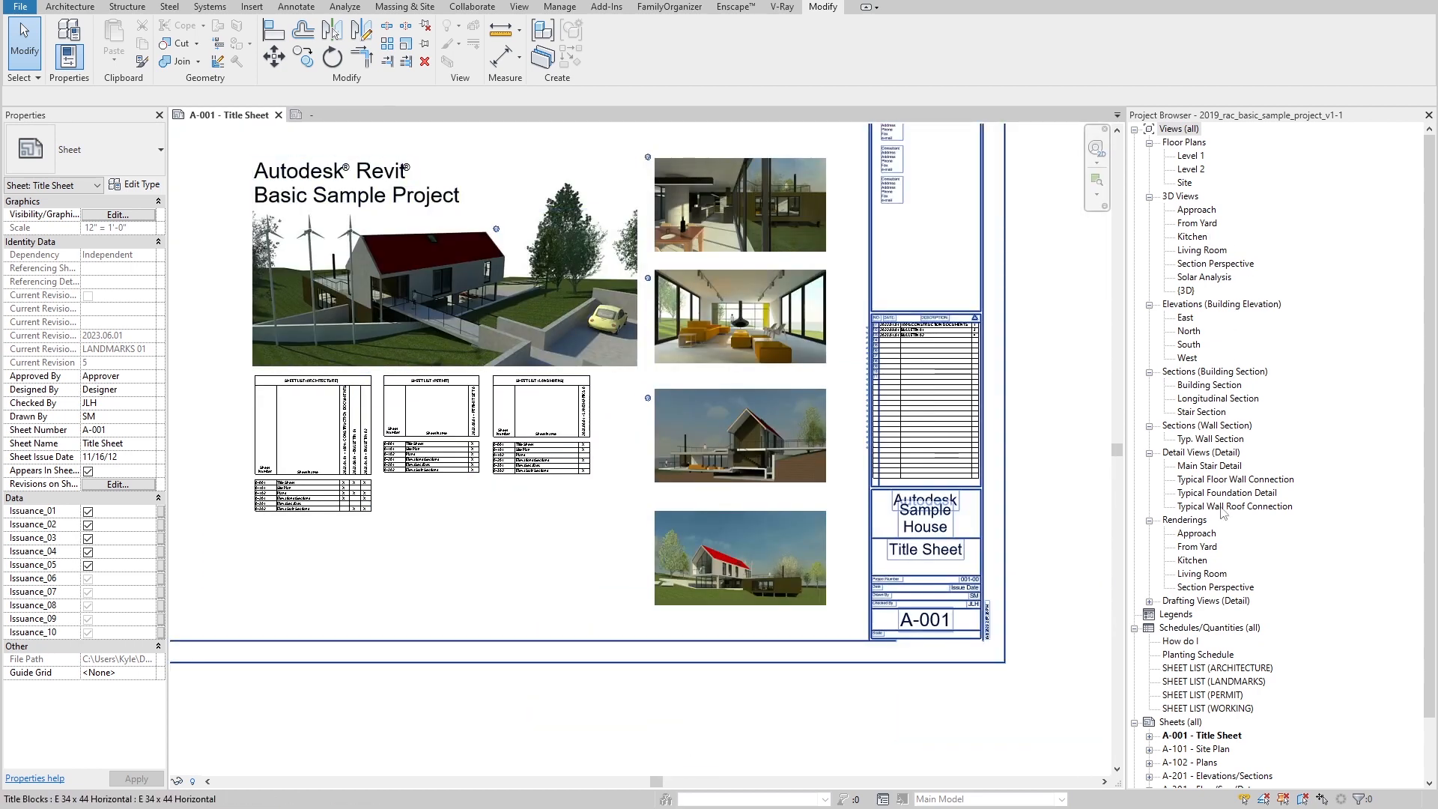
{"action": "double_click", "coordinate": [1199, 601]}
{"action": "double_click", "coordinate": [1211, 614]}
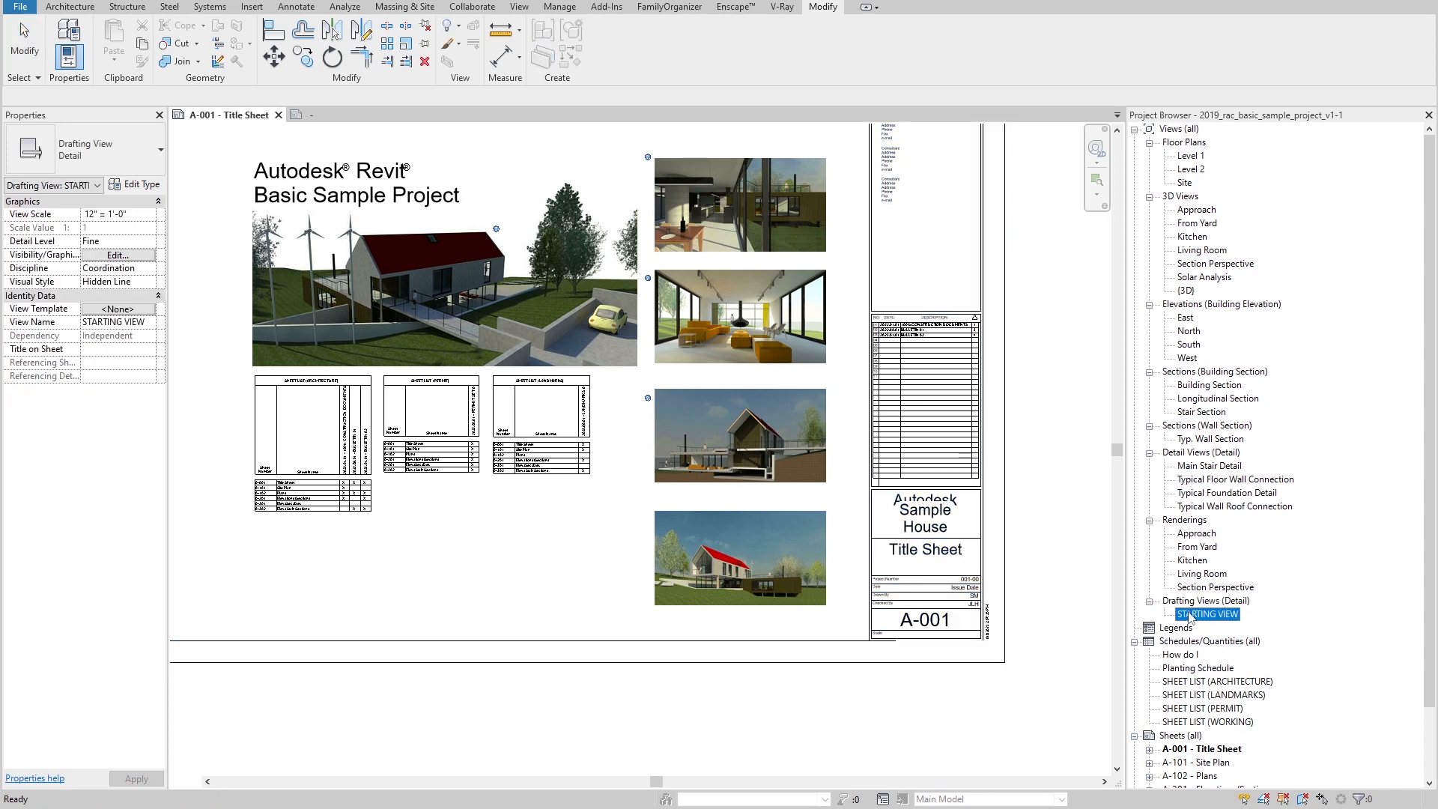
{"action": "scroll", "coordinate": [631, 416], "scroll_direction": "up", "scroll_amount": 8}
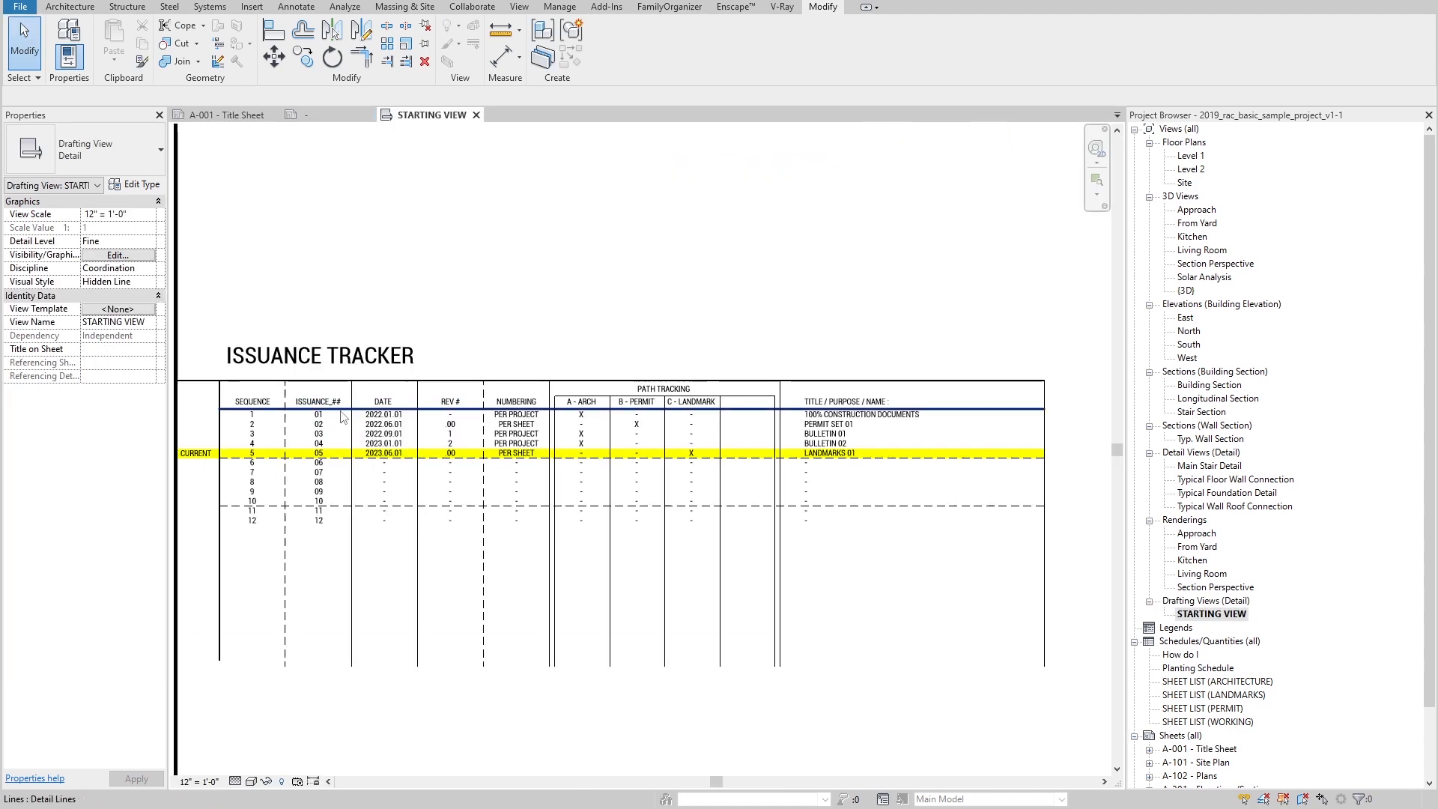
{"action": "scroll", "coordinate": [630, 414], "scroll_direction": "down", "scroll_amount": 3}
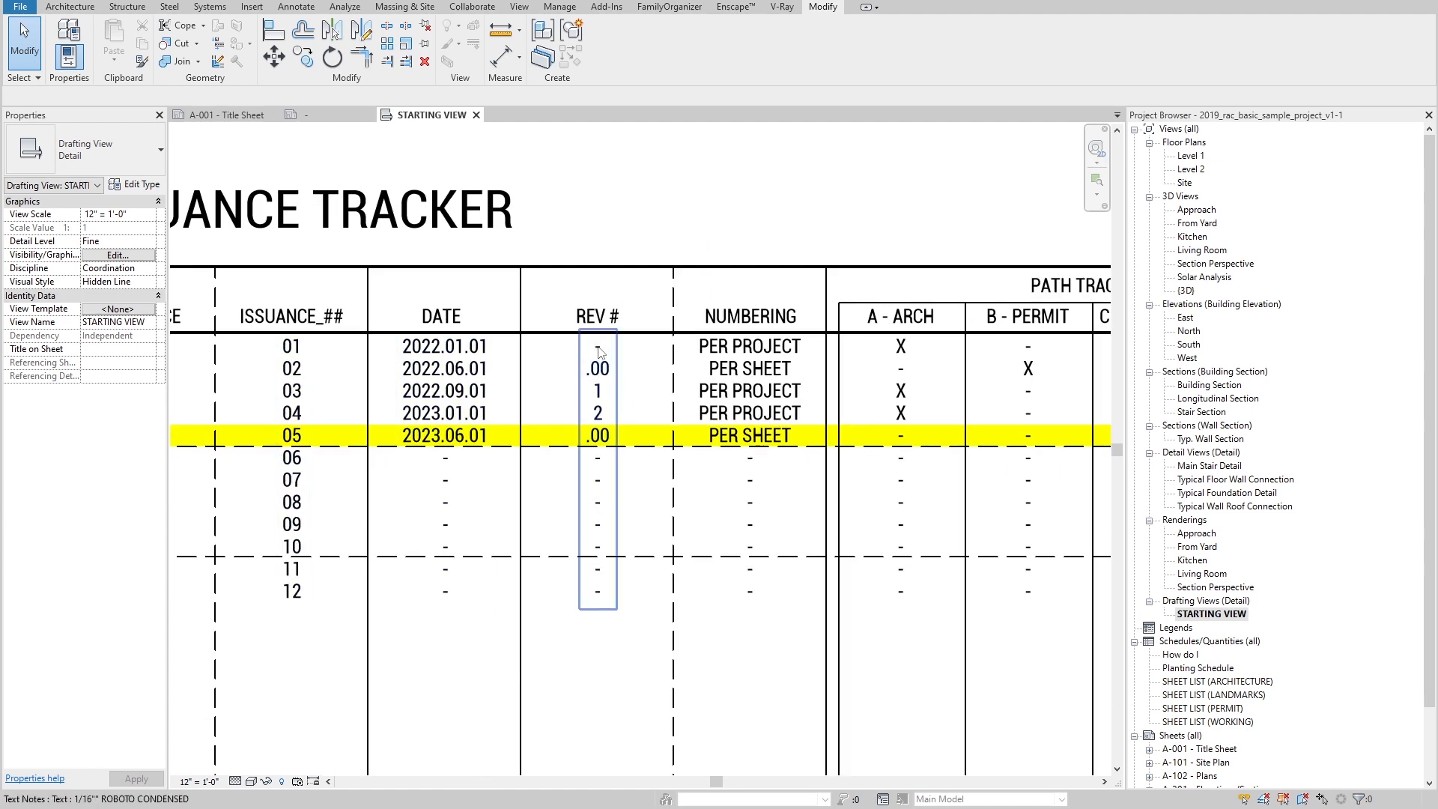
Step: Draw a horizontal Thin Lines detail line about 11/64" long above the REV # heading in the Issuance Tracker
{"action": "left_click", "coordinate": [580, 318]}
{"action": "middle_click_drag", "start_coordinate": [581, 318], "coordinate": [586, 373]}
{"action": "scroll", "coordinate": [587, 372], "scroll_direction": "up", "scroll_amount": 3}
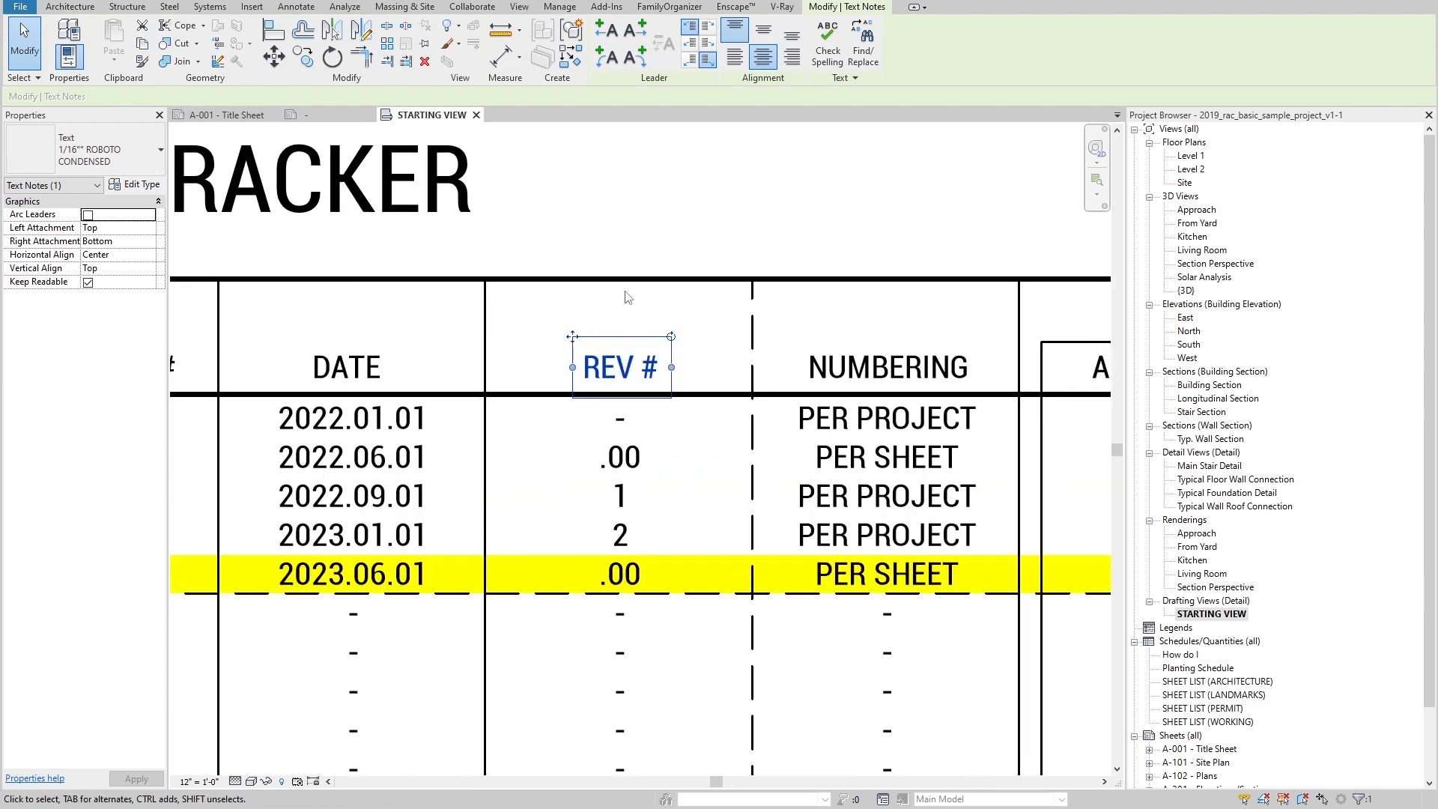
{"action": "left_click", "coordinate": [488, 361]}
{"action": "scroll", "coordinate": [569, 316], "scroll_direction": "up", "scroll_amount": 2}
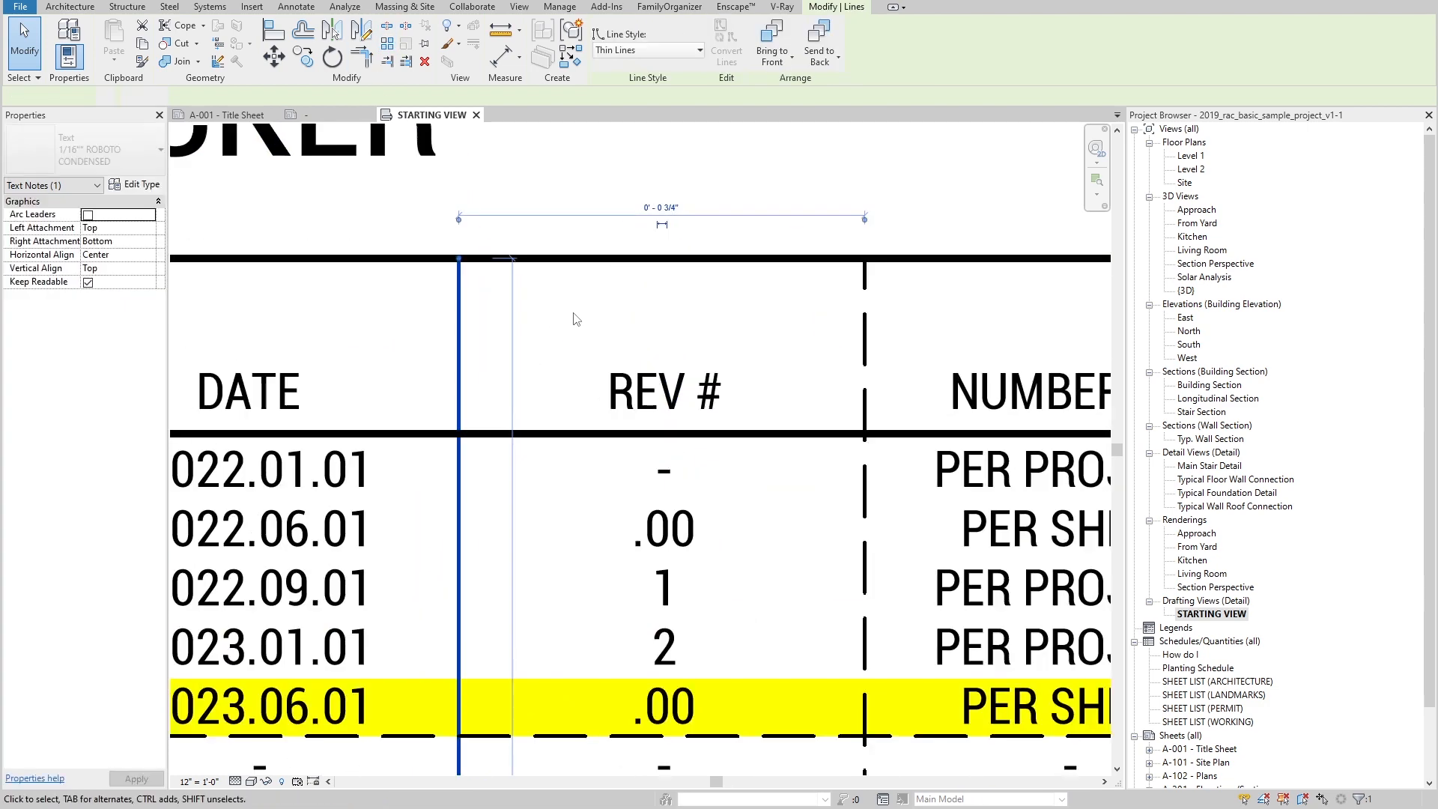
{"action": "key", "text": "d"}
{"action": "key", "text": "l"}
{"action": "left_click", "coordinate": [620, 352]}
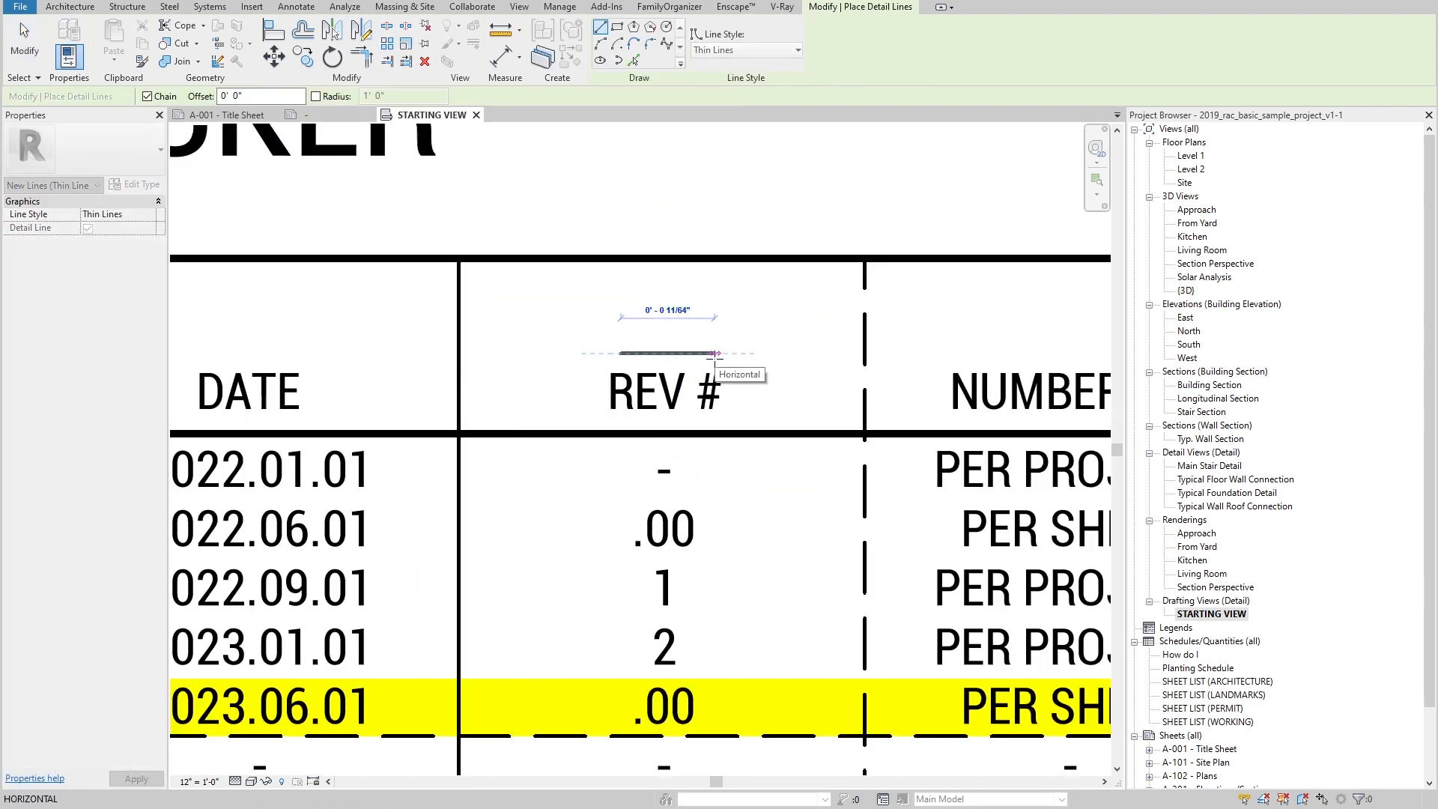
{"action": "left_click", "coordinate": [715, 353]}
{"action": "key", "text": "Escape"}
{"action": "key", "text": "Escape"}
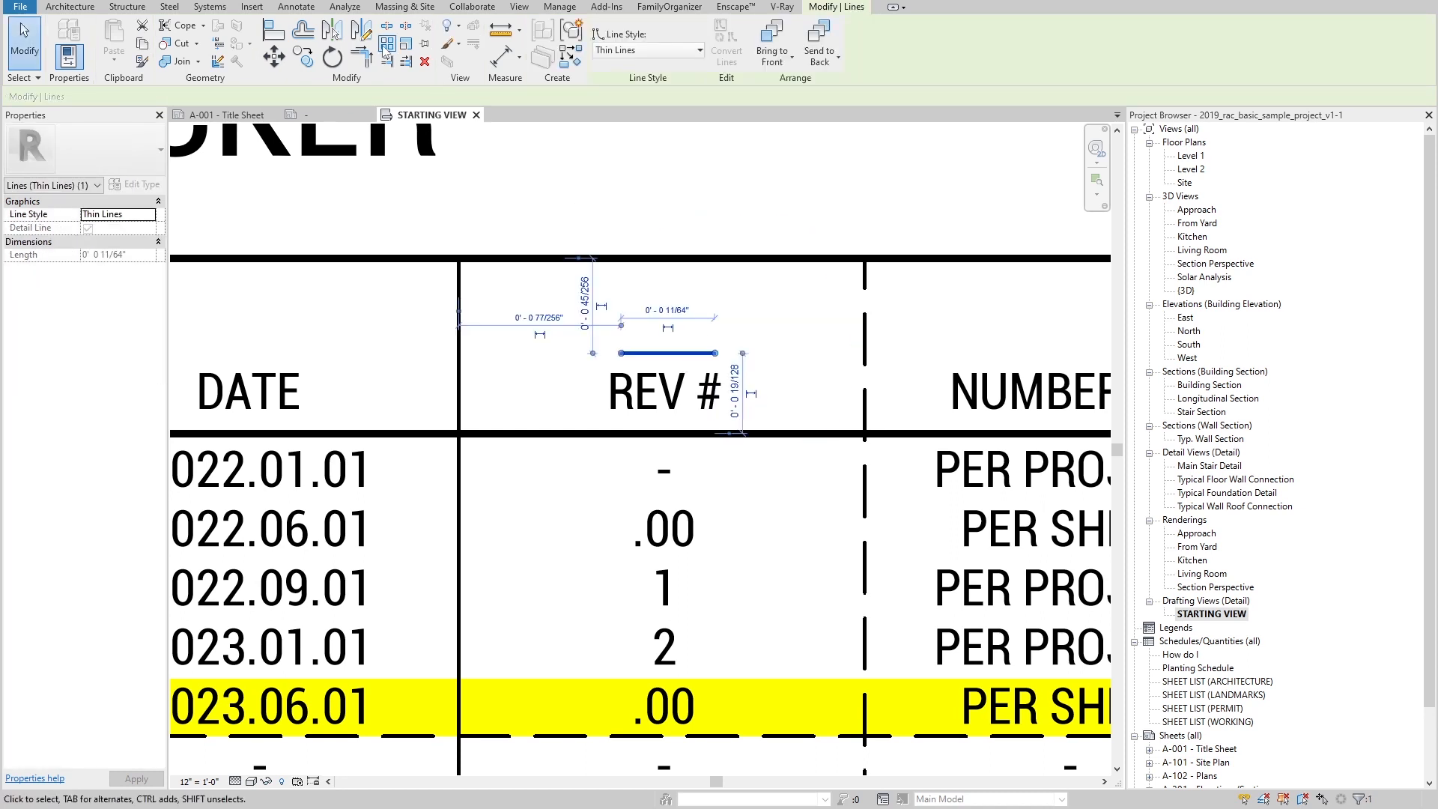
Step: Make a rotated copy of the new detail line at 60° about its right endpoint
{"action": "left_click", "coordinate": [332, 56]}
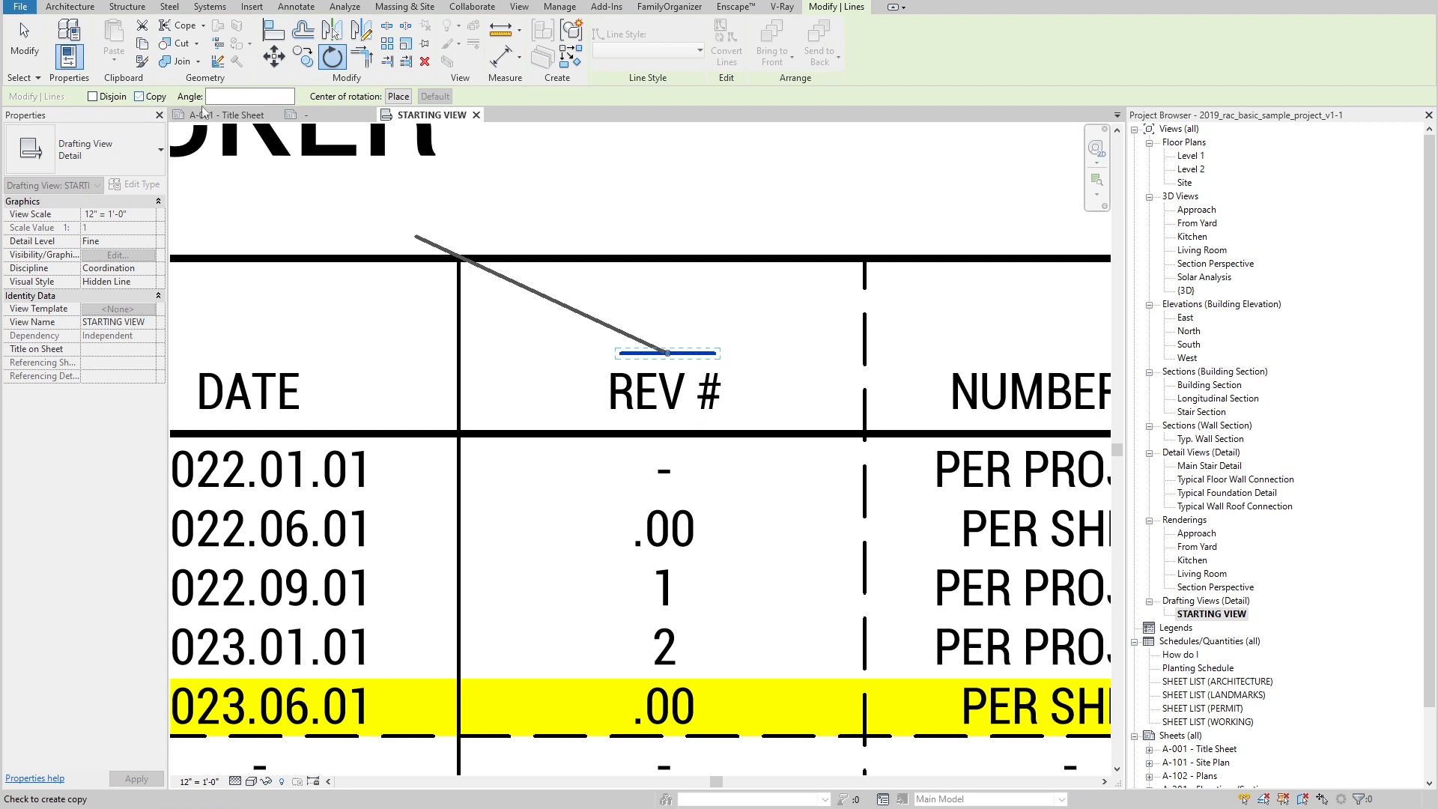
{"action": "left_click", "coordinate": [401, 98]}
{"action": "left_click", "coordinate": [715, 353]}
{"action": "left_click", "coordinate": [547, 353]}
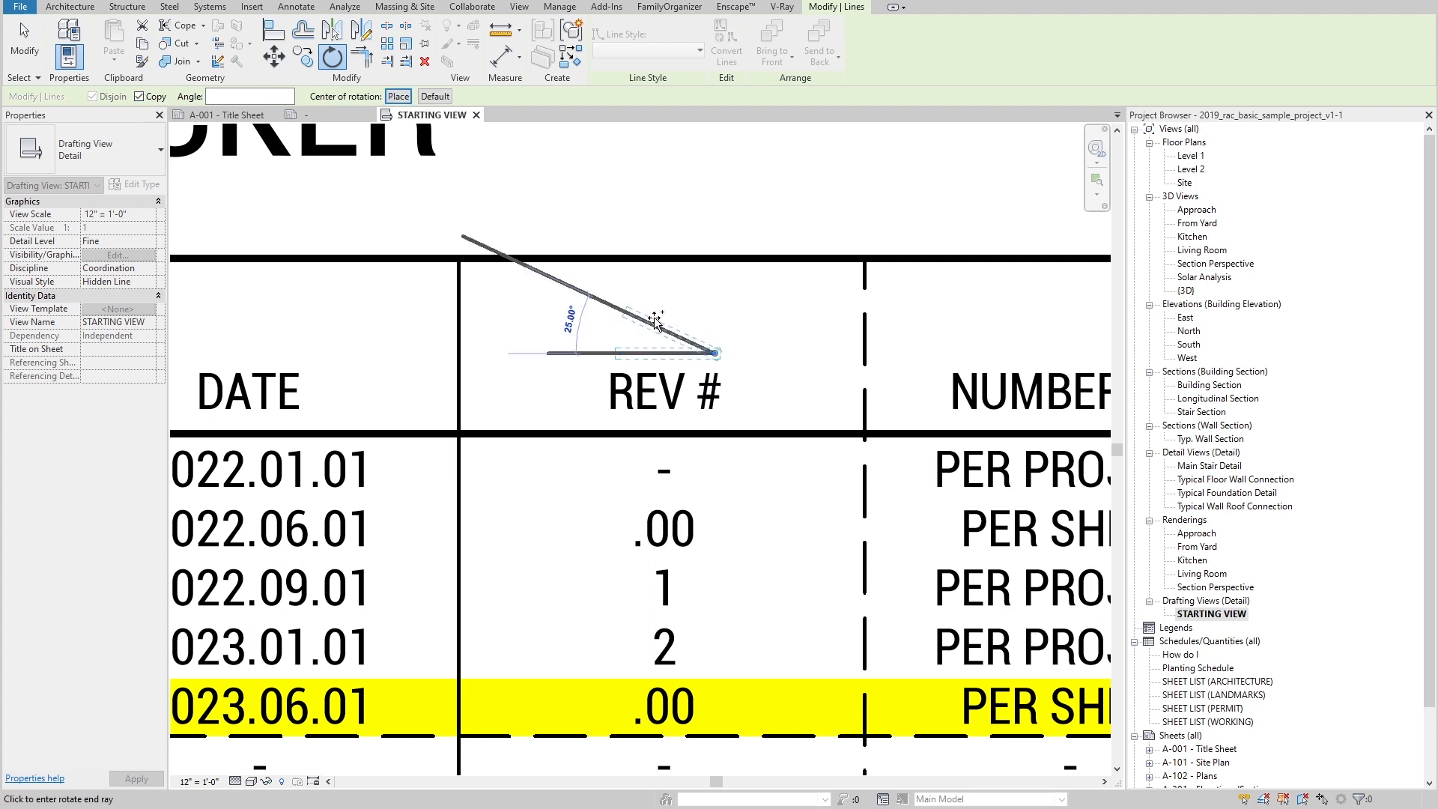
{"action": "type", "text": "60"}
{"action": "key", "text": "Return"}
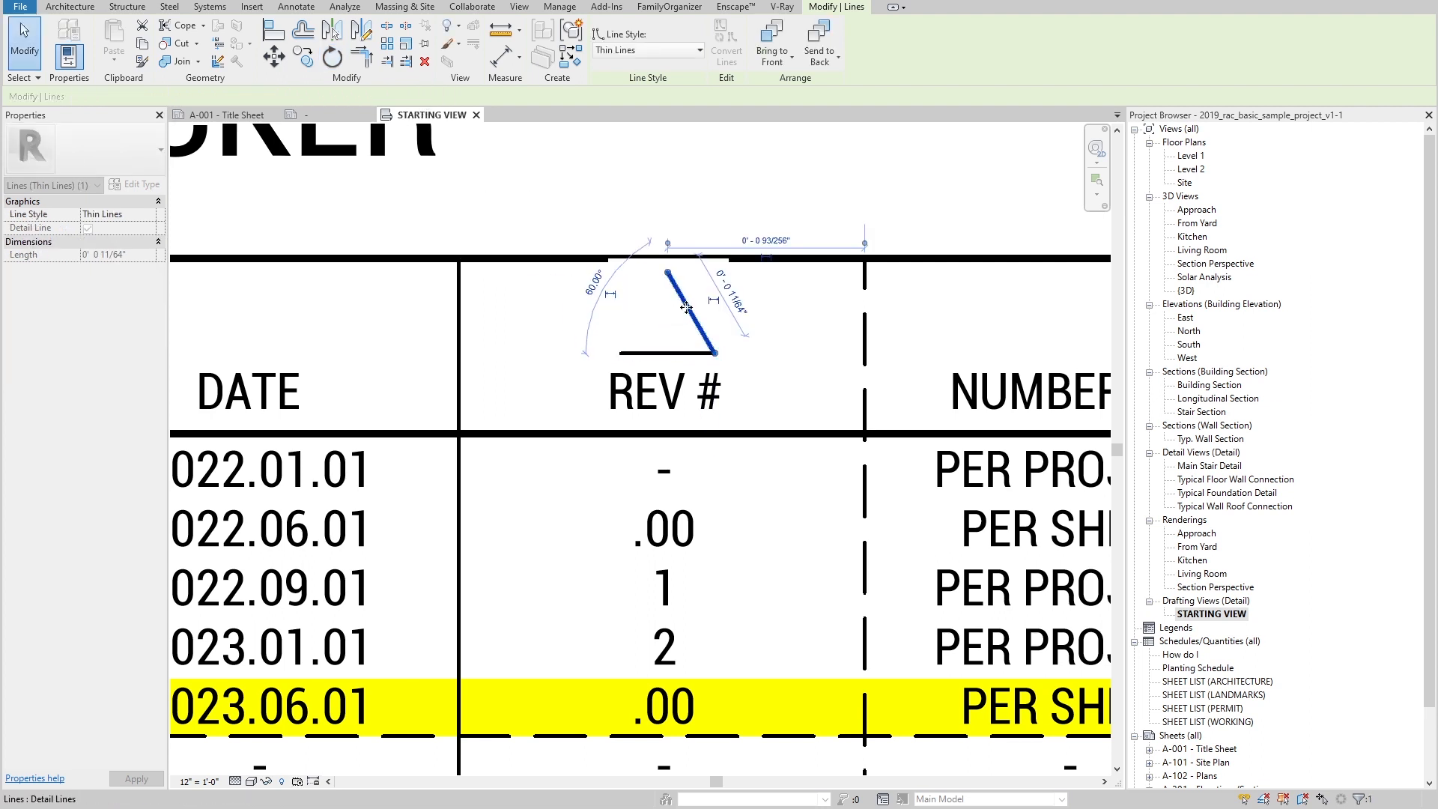
{"action": "left_click", "coordinate": [370, 30]}
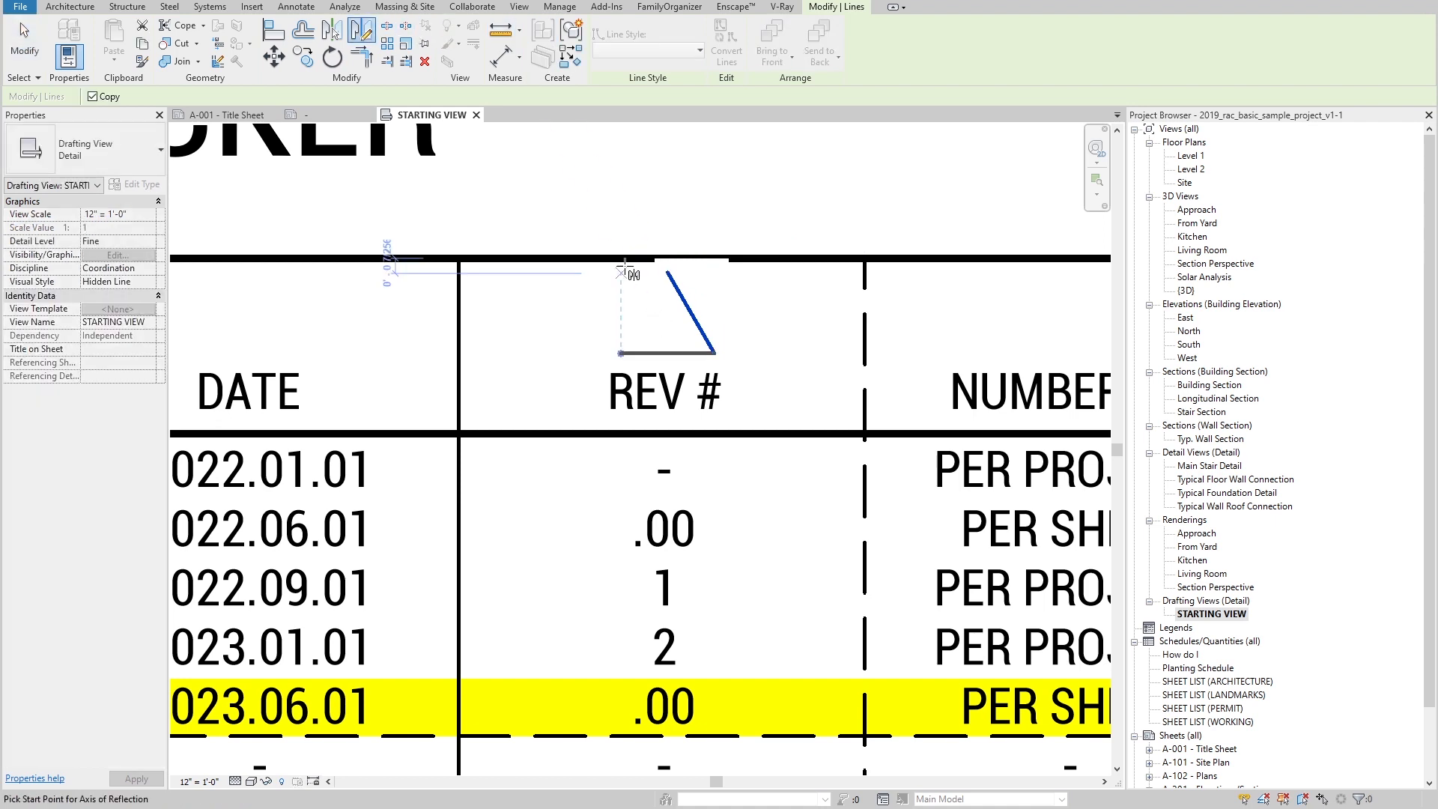
{"action": "left_click", "coordinate": [667, 272]}
{"action": "left_click", "coordinate": [666, 275]}
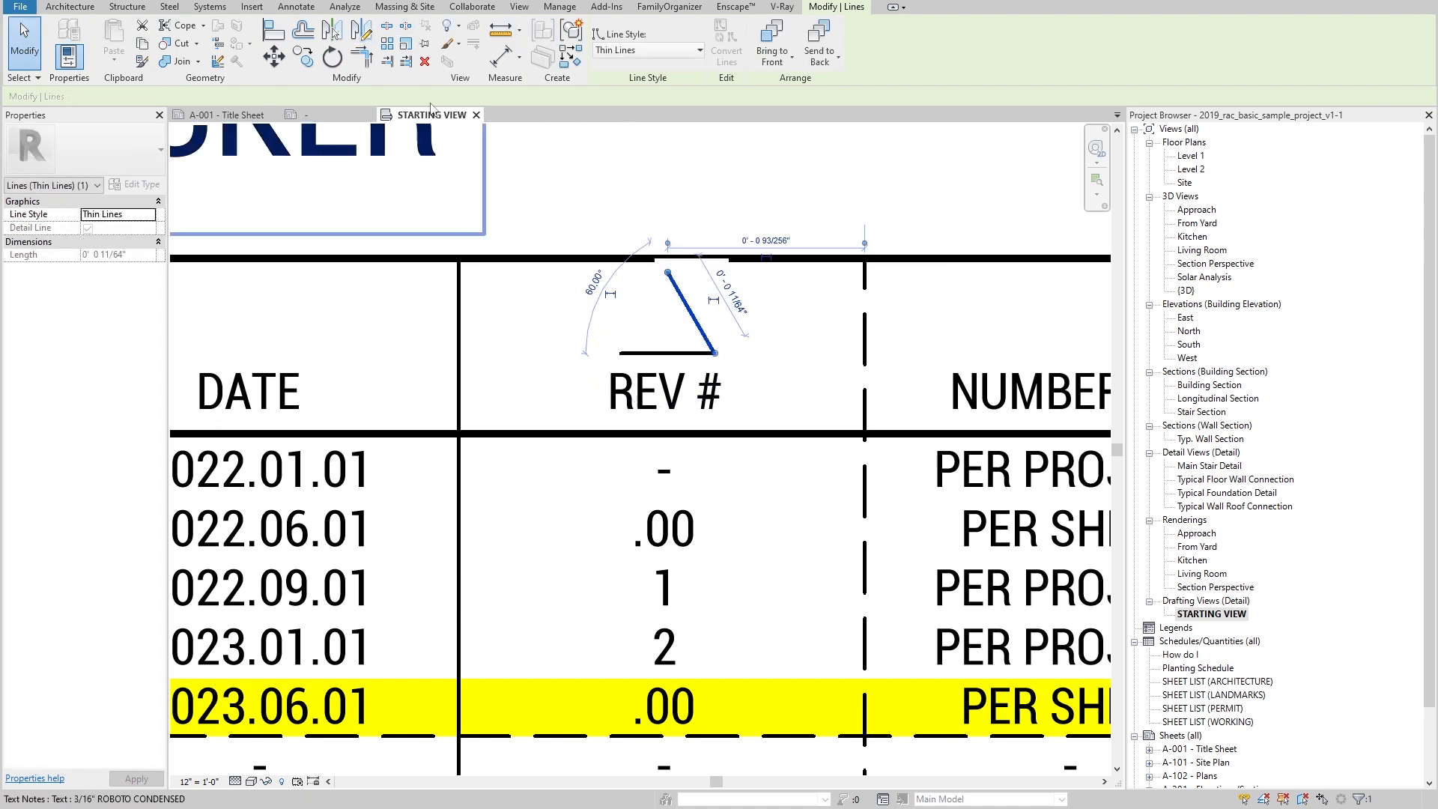
Step: Mirror a copy of the slanted line across a vertical axis through its upper endpoint to complete the triangle above REV #
{"action": "left_click", "coordinate": [358, 38]}
{"action": "left_click", "coordinate": [668, 272]}
{"action": "left_click", "coordinate": [668, 327]}
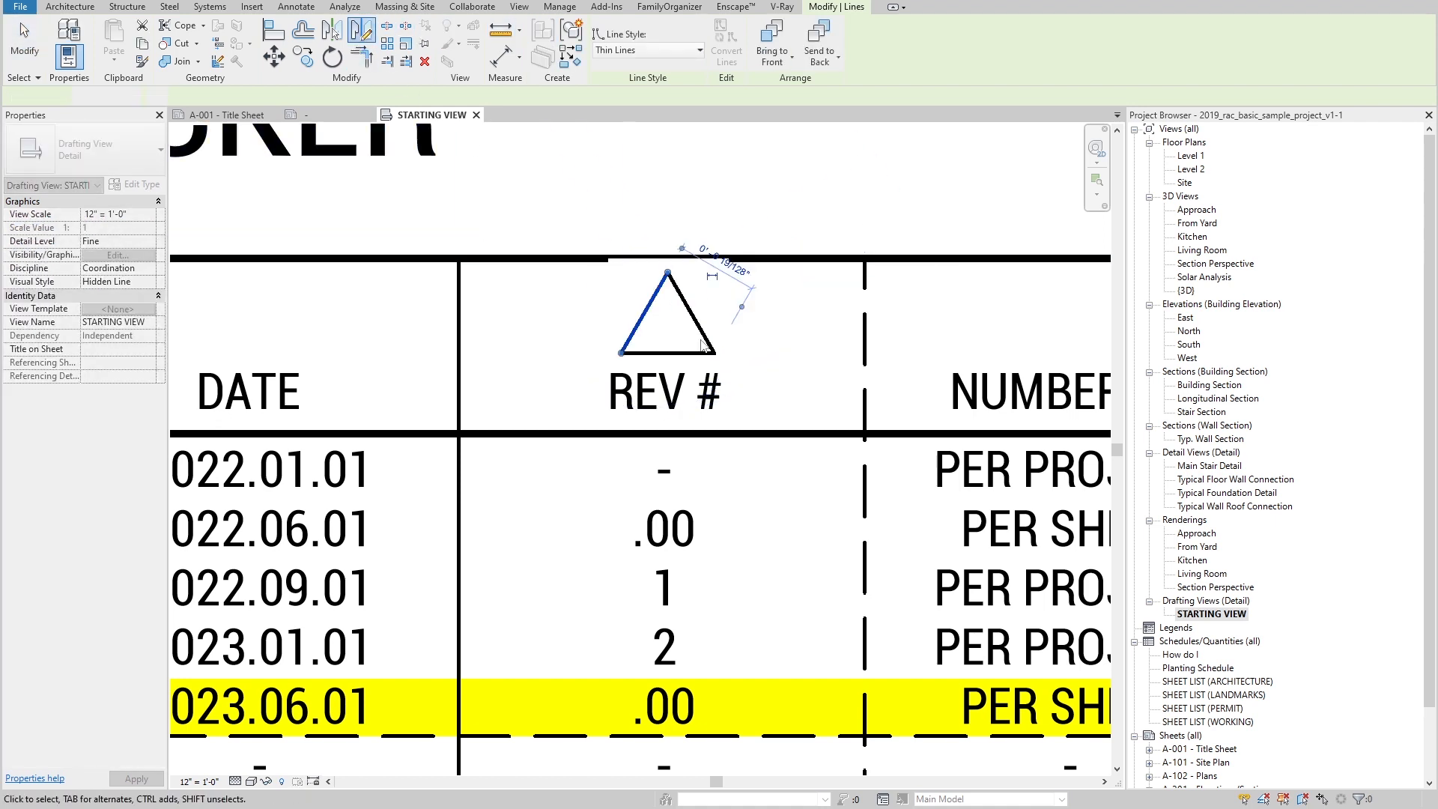
{"action": "scroll", "coordinate": [669, 294], "scroll_direction": "down", "scroll_amount": 3}
{"action": "key", "text": "Escape"}
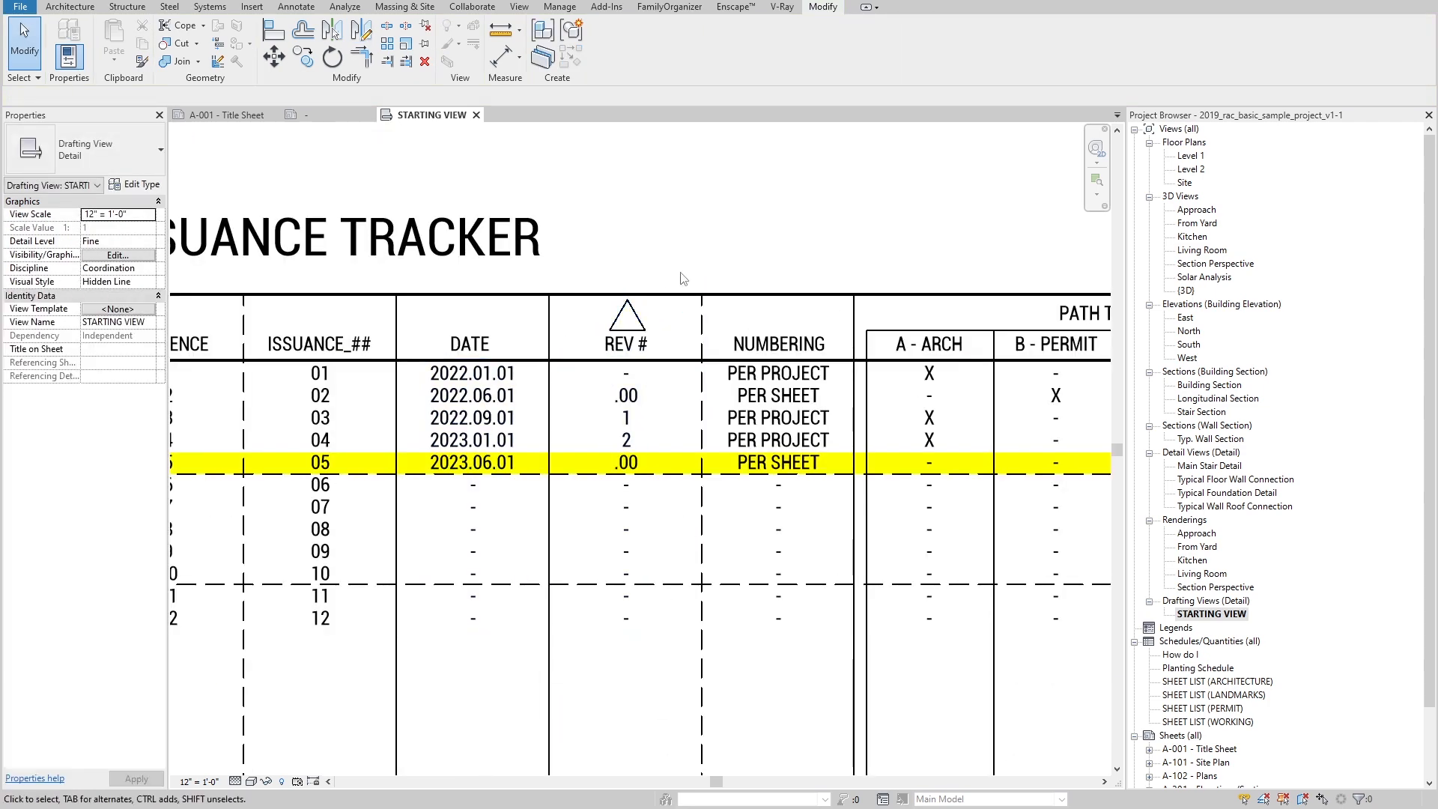
{"action": "scroll", "coordinate": [647, 301], "scroll_direction": "up", "scroll_amount": 2}
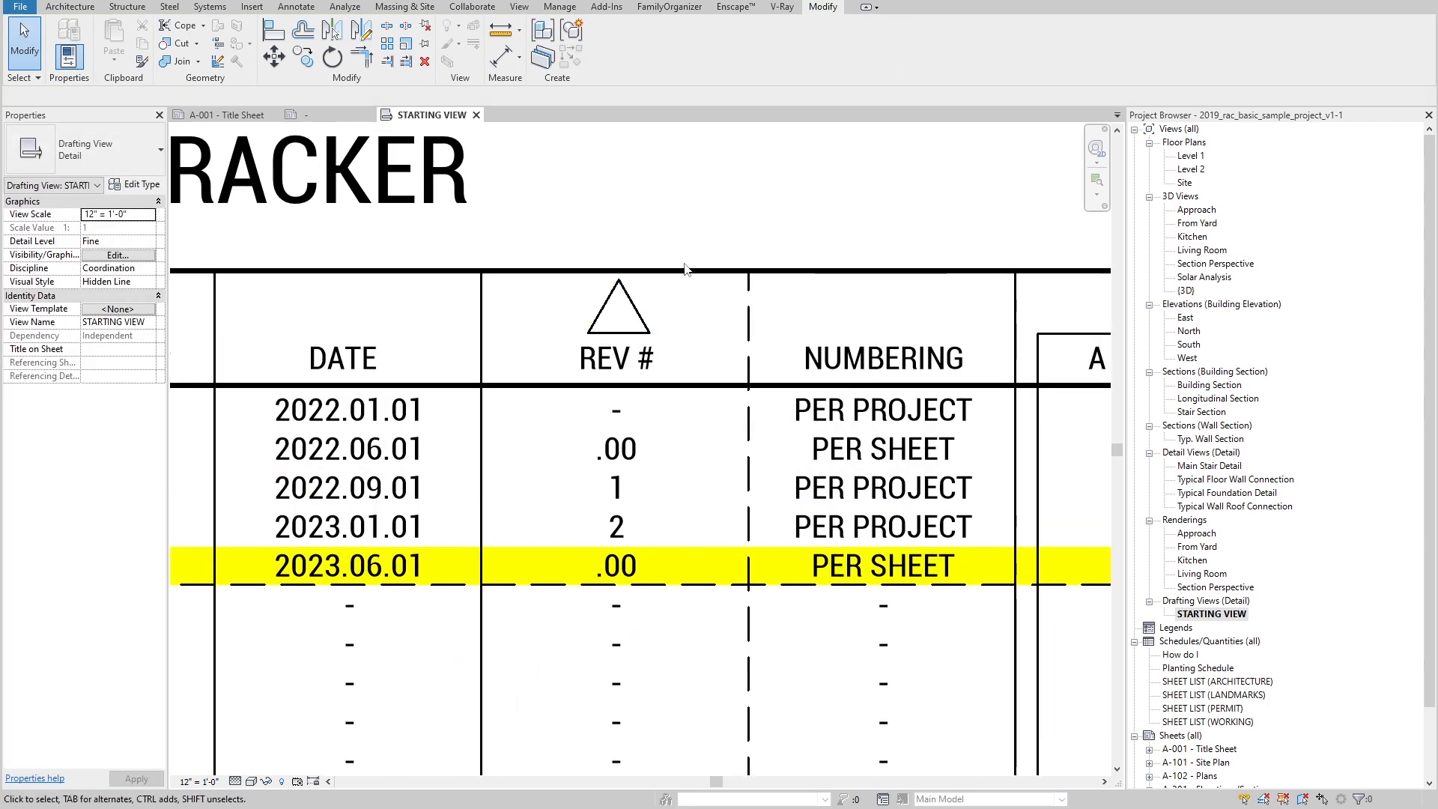
Step: Compare the entries in the REV # and NUMBERING columns of the Issuance Tracker
{"action": "left_click", "coordinate": [625, 464]}
{"action": "double_click", "coordinate": [616, 486]}
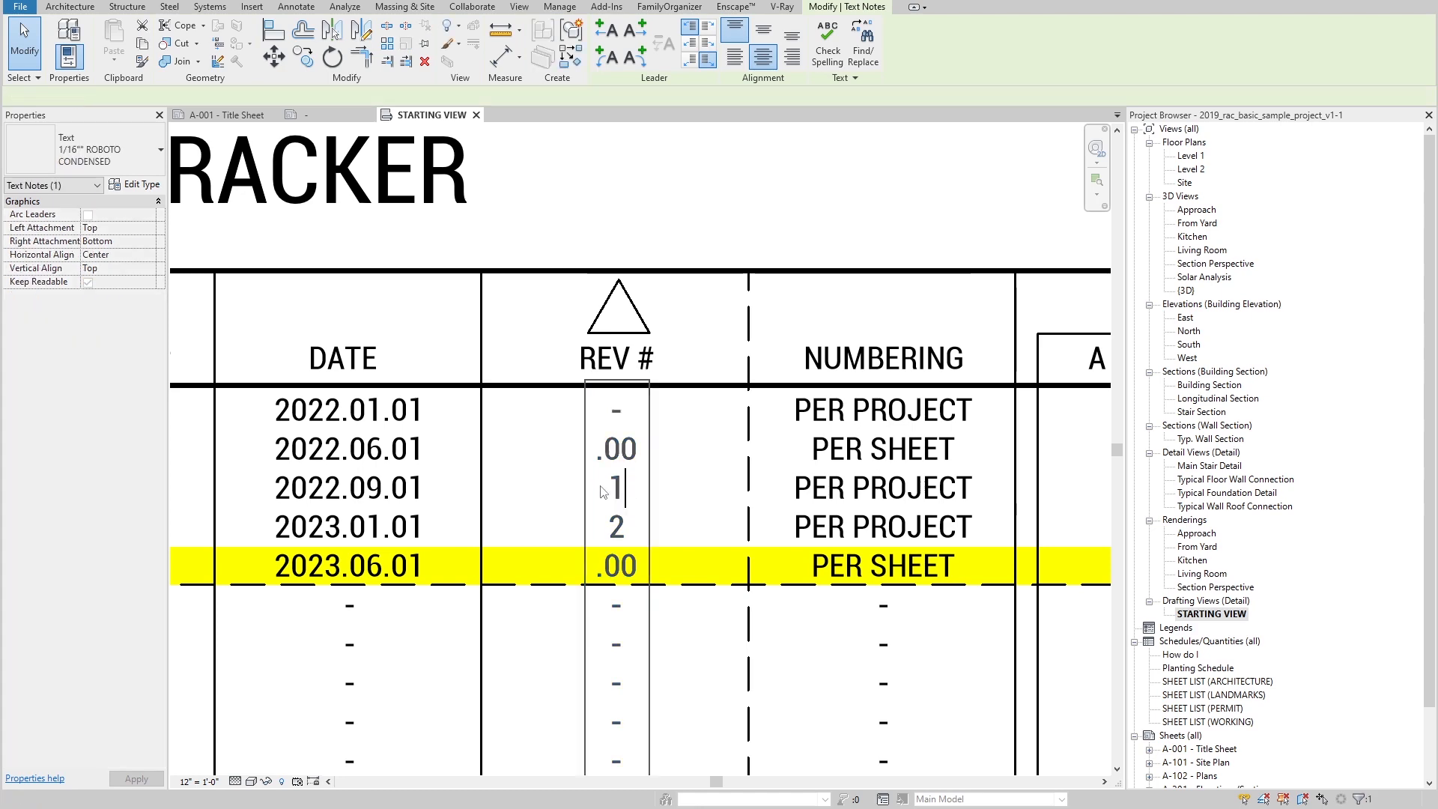
{"action": "left_click_drag", "start_coordinate": [610, 473], "coordinate": [625, 541]}
{"action": "left_click", "coordinate": [695, 498]}
{"action": "double_click", "coordinate": [869, 412]}
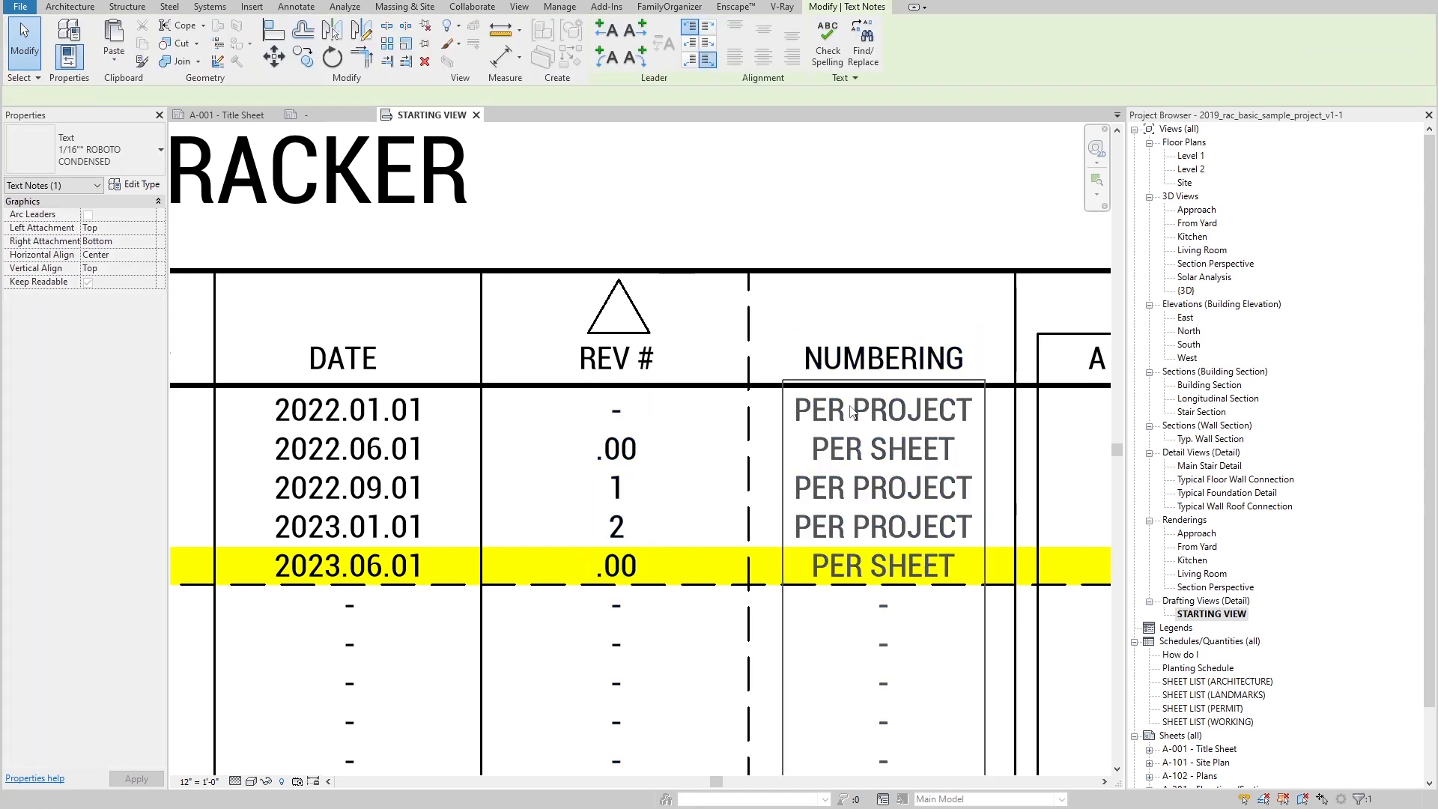
{"action": "triple_click", "coordinate": [869, 410]}
{"action": "middle_click_drag", "start_coordinate": [956, 422], "coordinate": [736, 344]}
{"action": "left_click", "coordinate": [616, 169]}
{"action": "scroll", "coordinate": [350, 327], "scroll_direction": "down", "scroll_amount": 2}
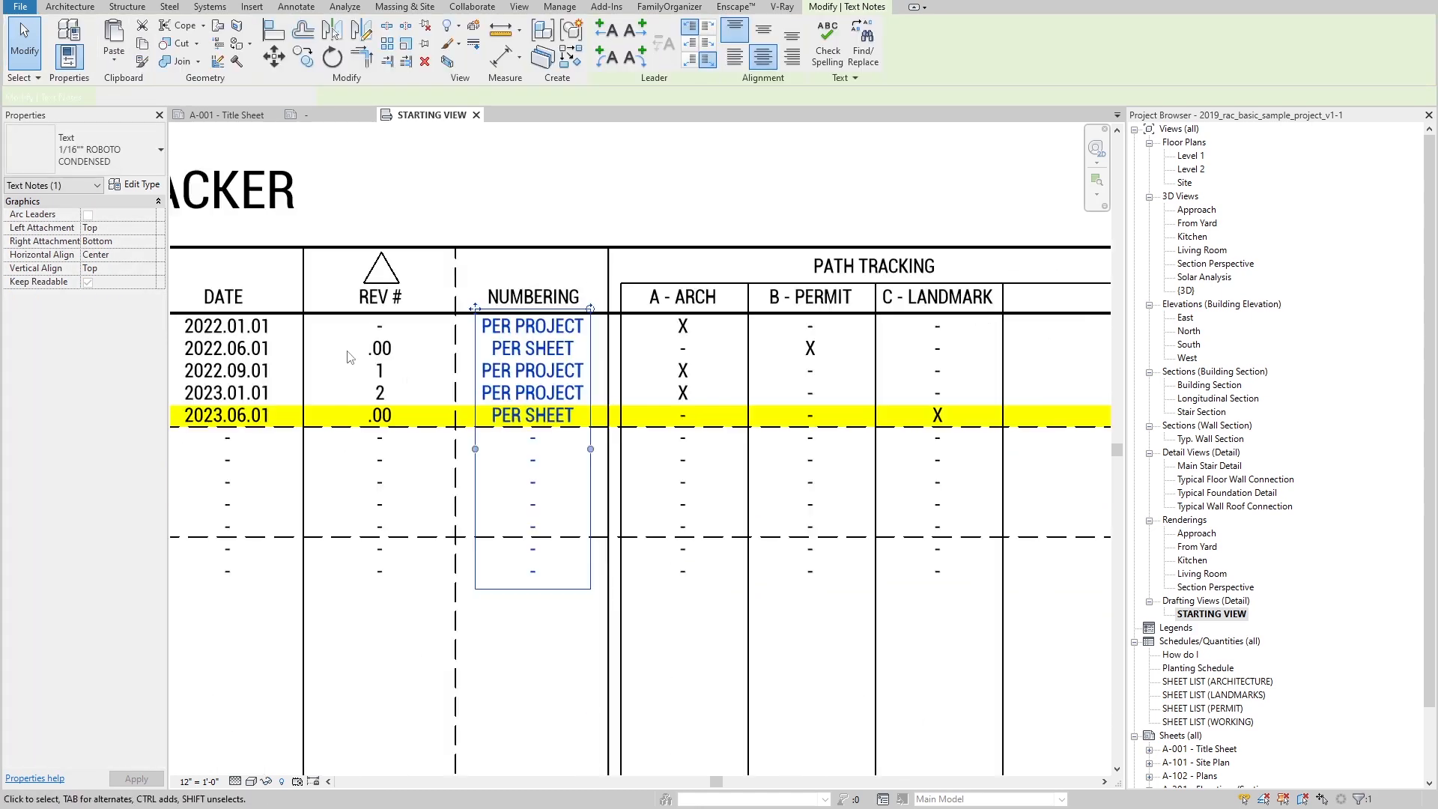
{"action": "scroll", "coordinate": [436, 291], "scroll_direction": "up", "scroll_amount": 1}
{"action": "scroll", "coordinate": [439, 295], "scroll_direction": "up", "scroll_amount": 2}
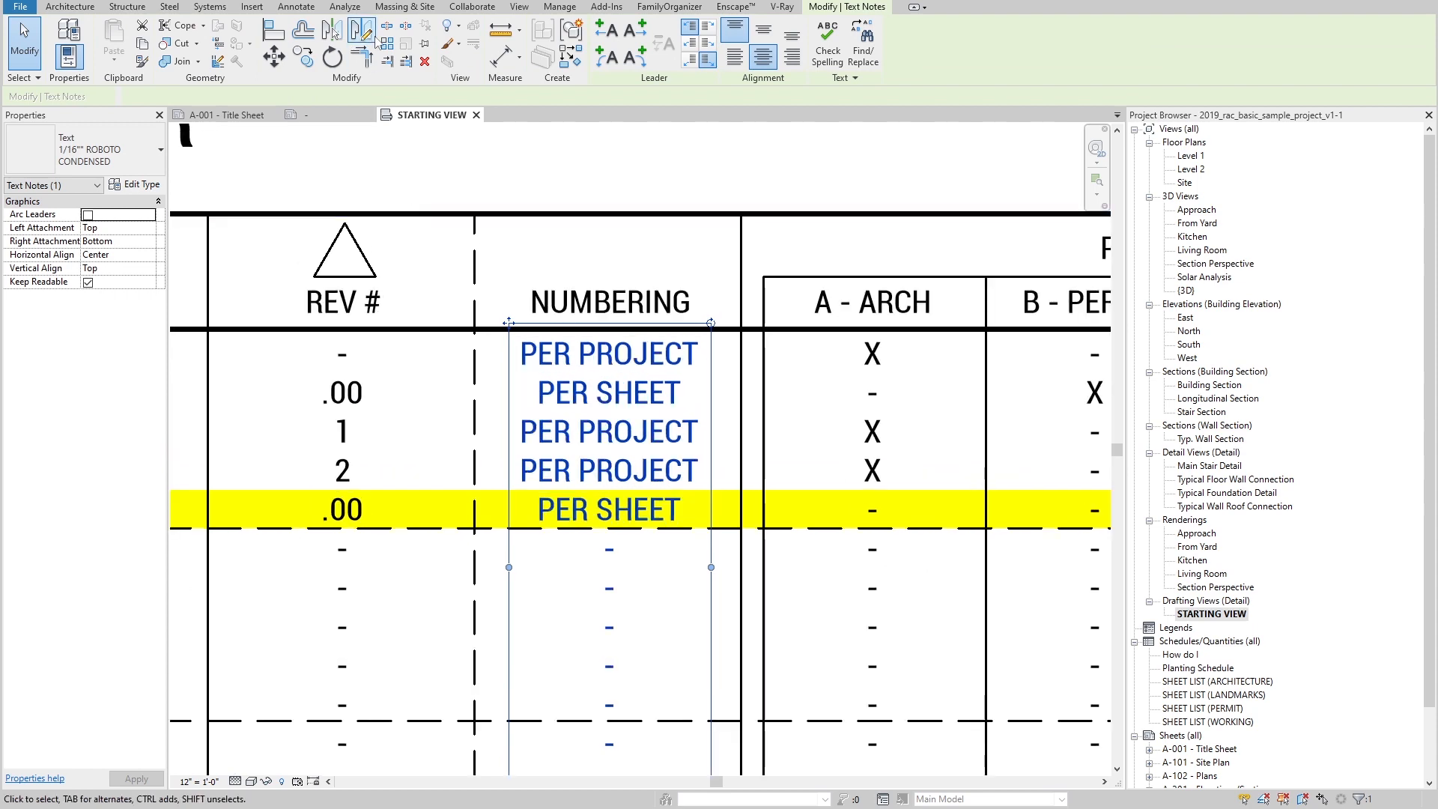
Step: In the project's sheet revisions list, set the numbering of PERMIT SET 01 and LANDMARKS 01 to None
{"action": "left_click", "coordinate": [521, 8]}
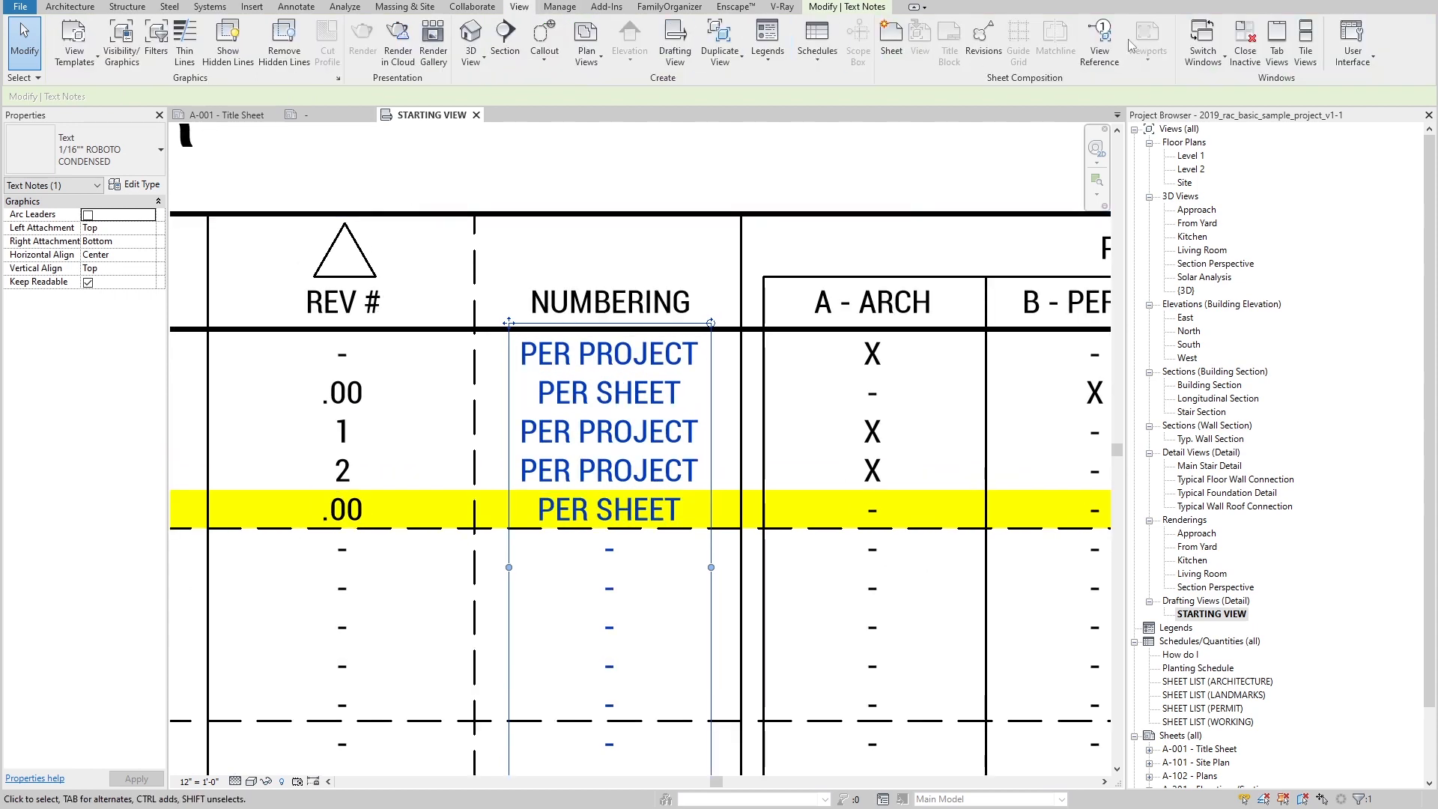
{"action": "left_click", "coordinate": [984, 38]}
{"action": "left_click_drag", "start_coordinate": [788, 184], "coordinate": [698, 322]}
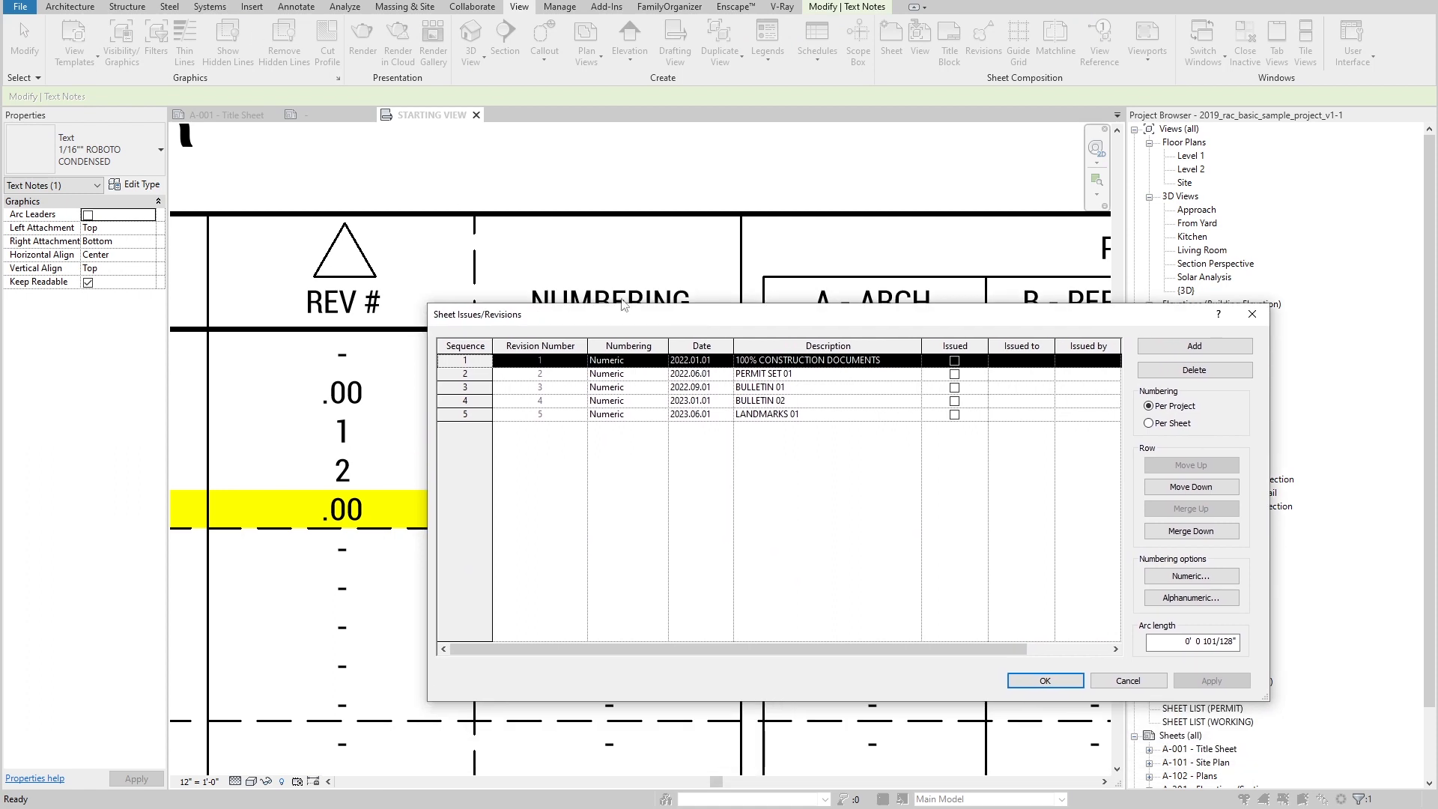
{"action": "left_click", "coordinate": [662, 375]}
{"action": "left_click", "coordinate": [604, 412]}
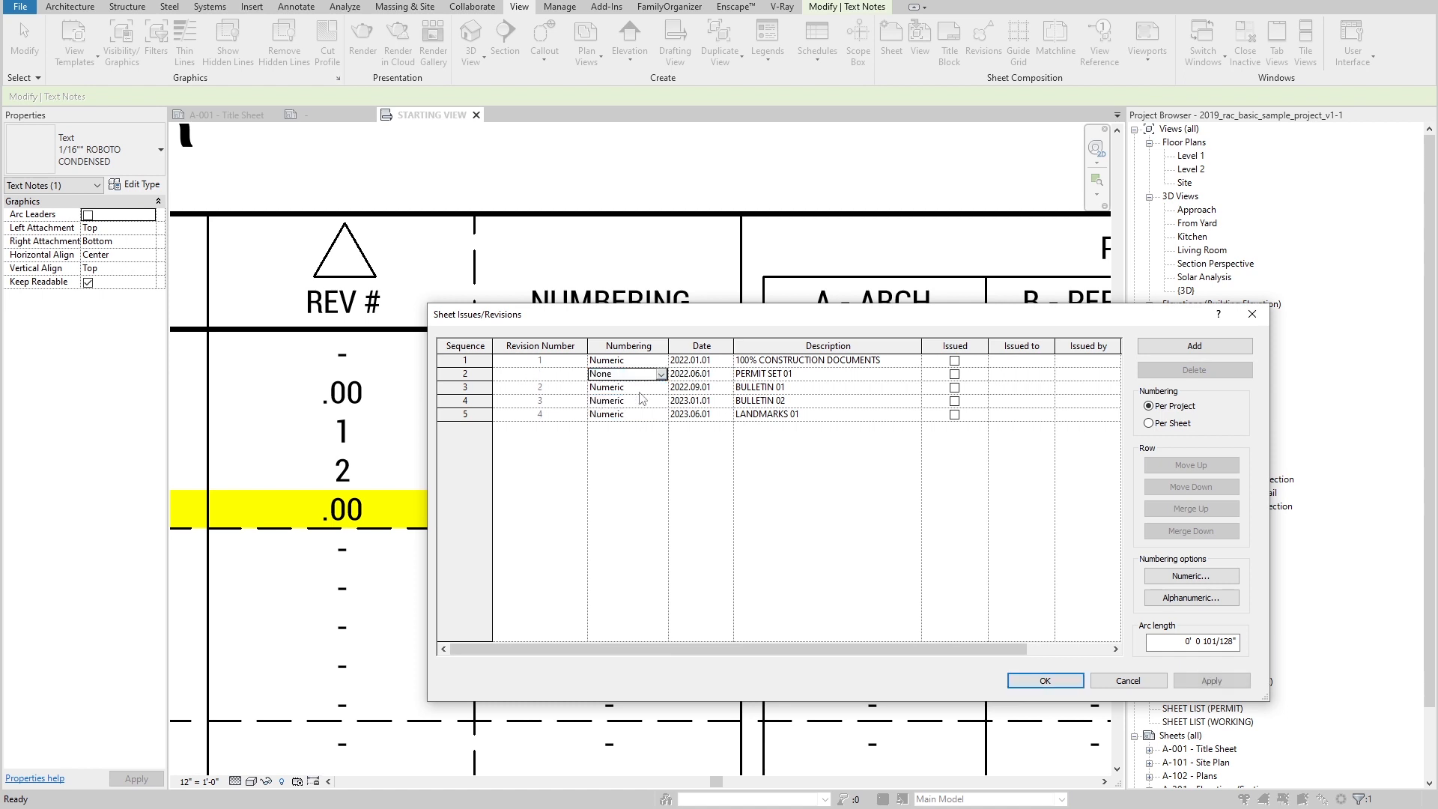
{"action": "left_click", "coordinate": [663, 415]}
{"action": "left_click", "coordinate": [601, 450]}
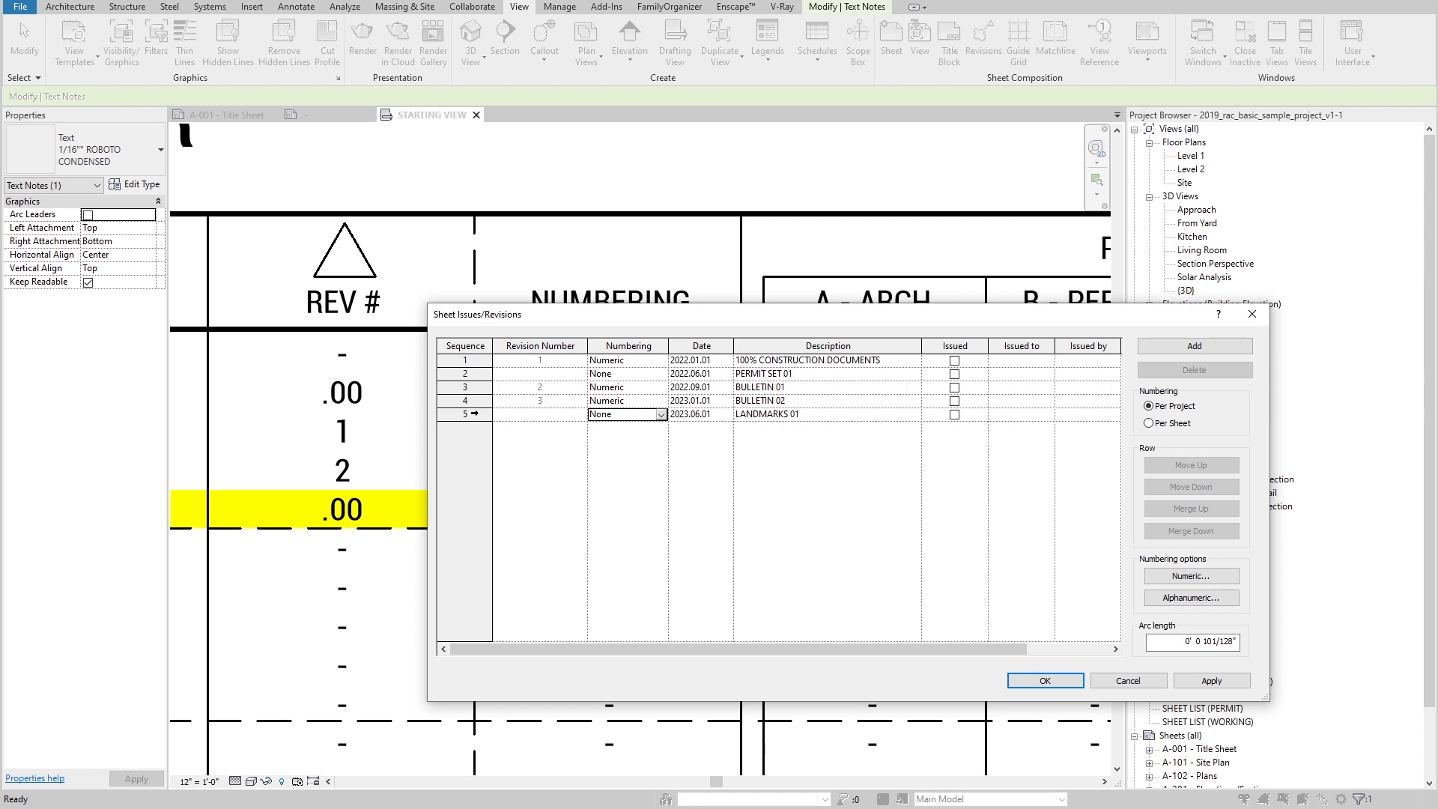
Step: Set the numbering of the 100% CONSTRUCTION DOCUMENTS revision to None and accept the revision settings
{"action": "left_click", "coordinate": [662, 360]}
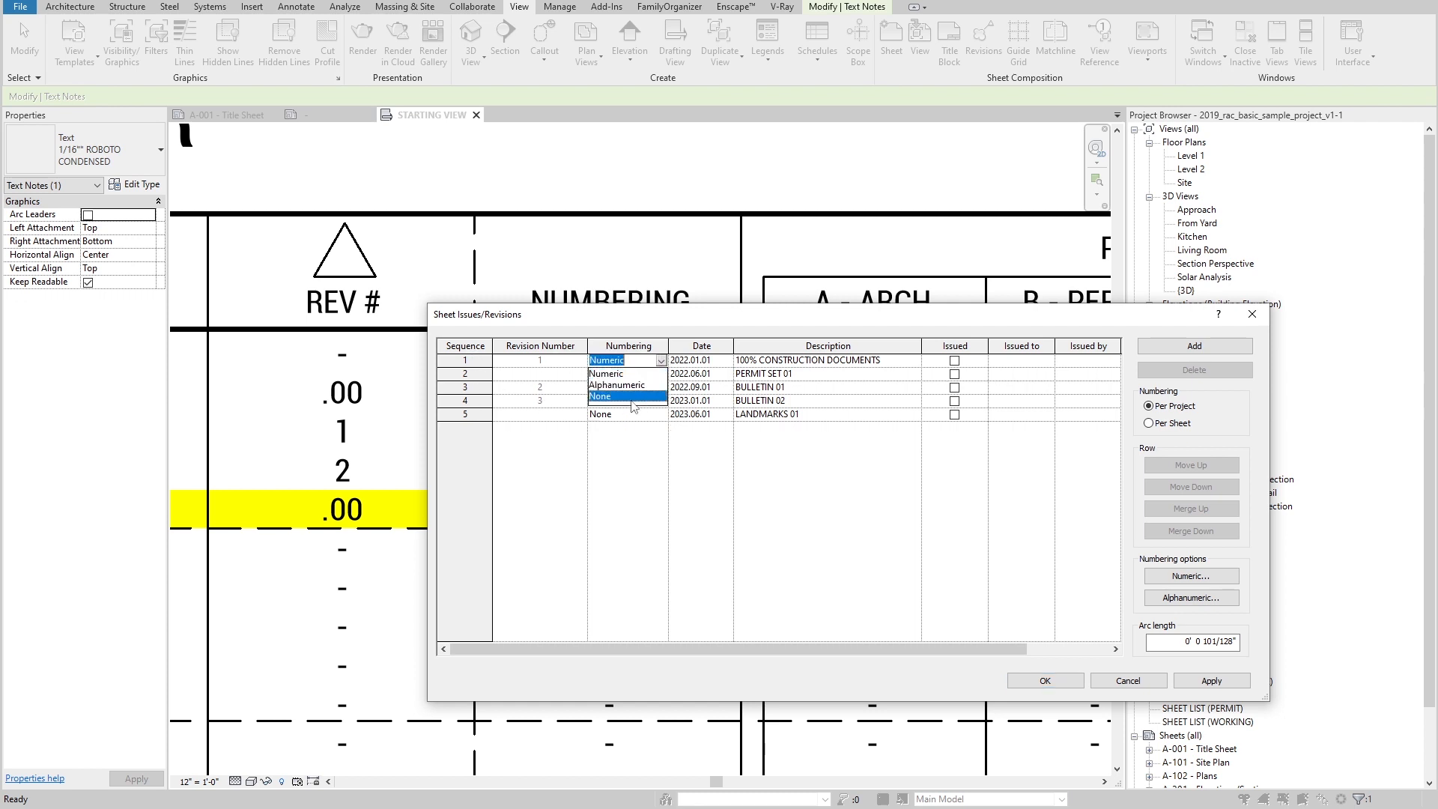
{"action": "left_click", "coordinate": [599, 401]}
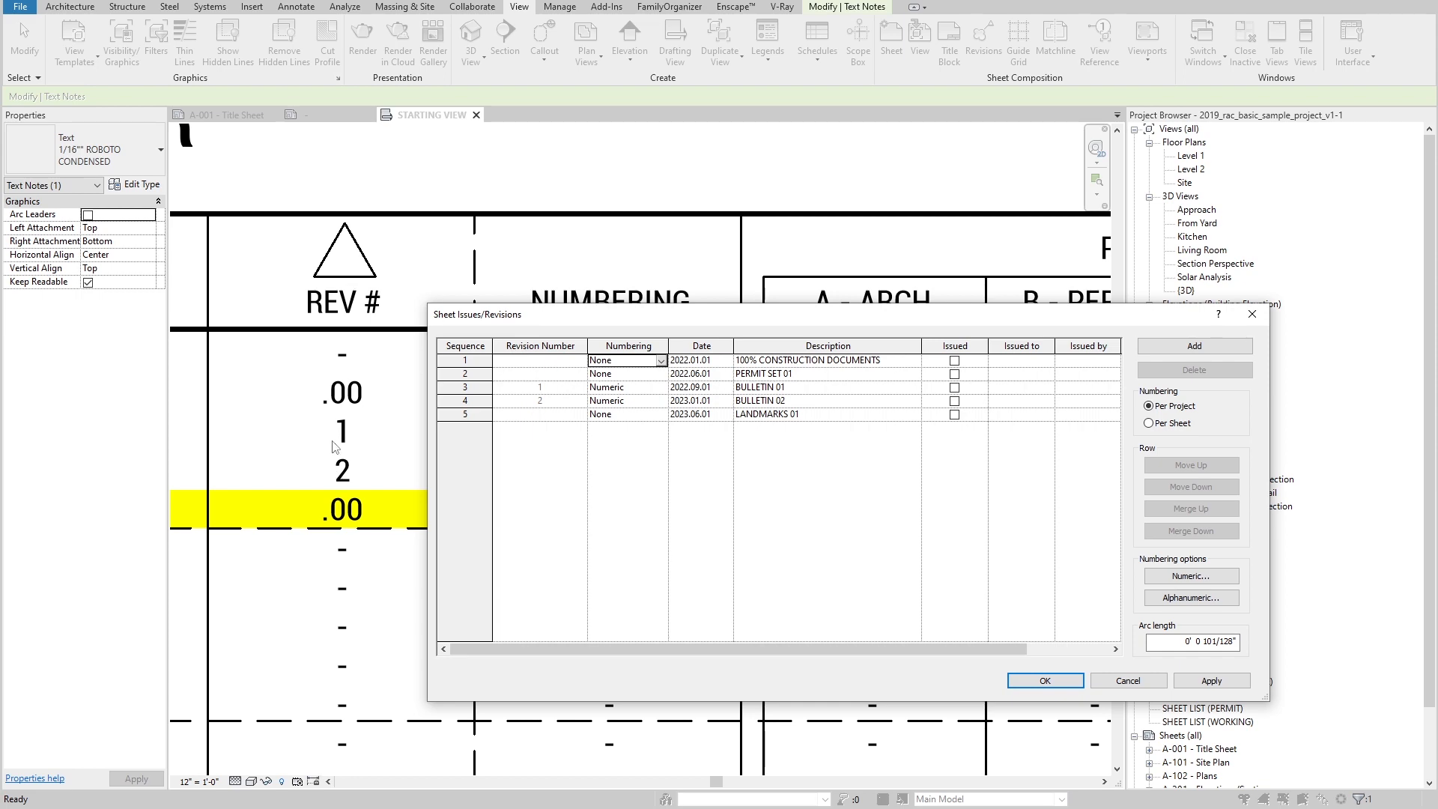
{"action": "left_click", "coordinate": [824, 415]}
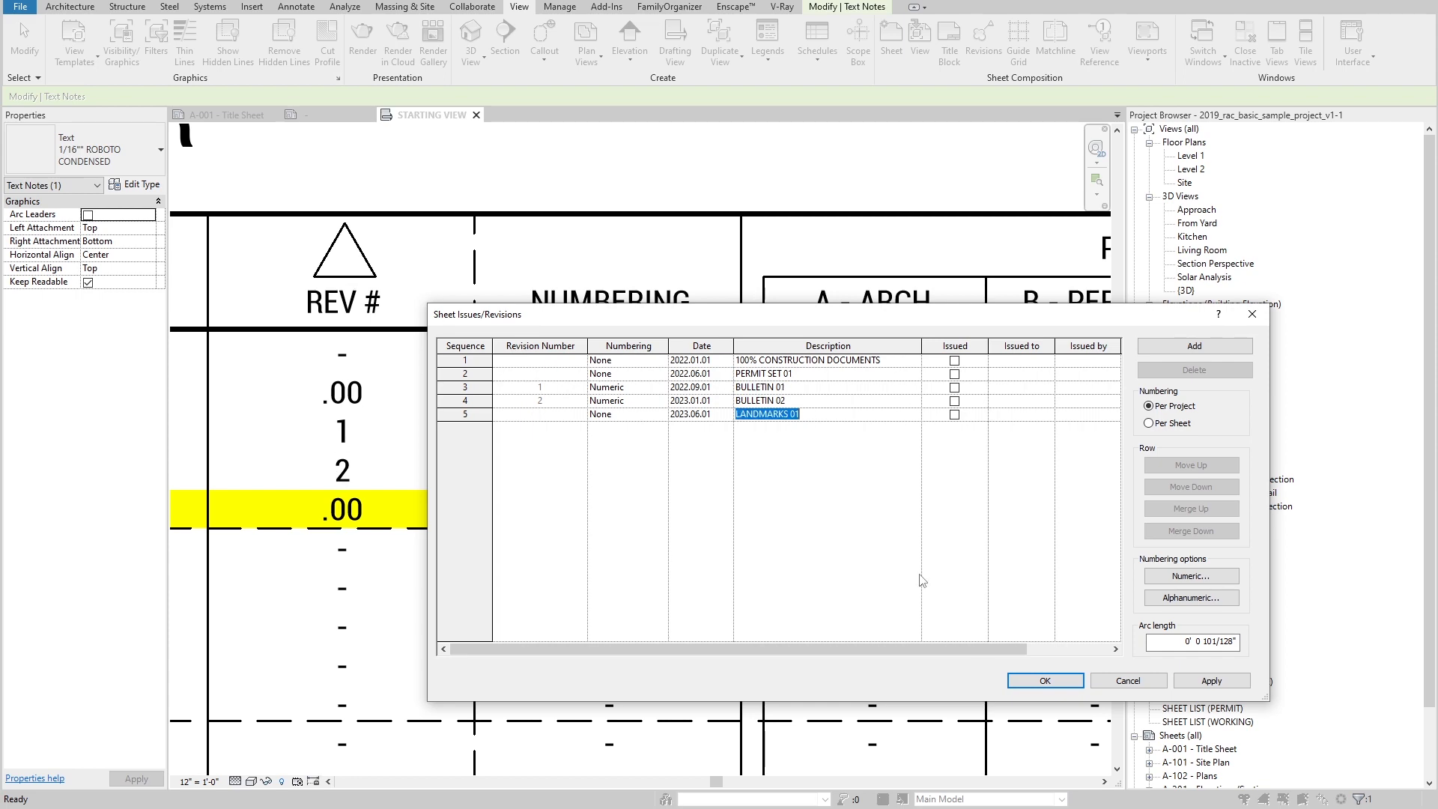
{"action": "left_click", "coordinate": [1045, 680]}
Step: Check the title block revision schedule on sheet A-001 - Title Sheet against the project's sheet revisions list
{"action": "scroll", "coordinate": [570, 419], "scroll_direction": "down", "scroll_amount": 3}
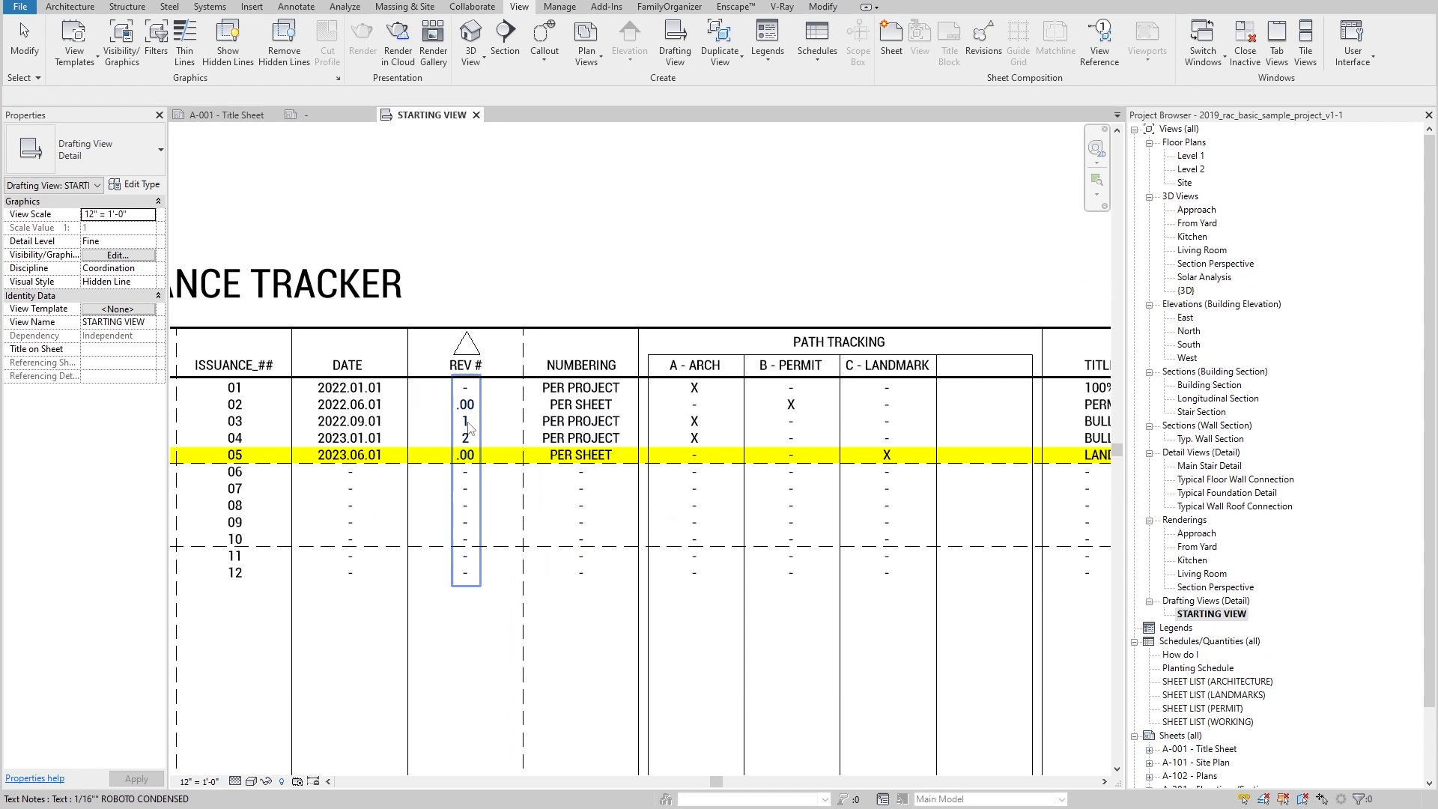
{"action": "left_click", "coordinate": [303, 117]}
{"action": "left_click", "coordinate": [229, 116]}
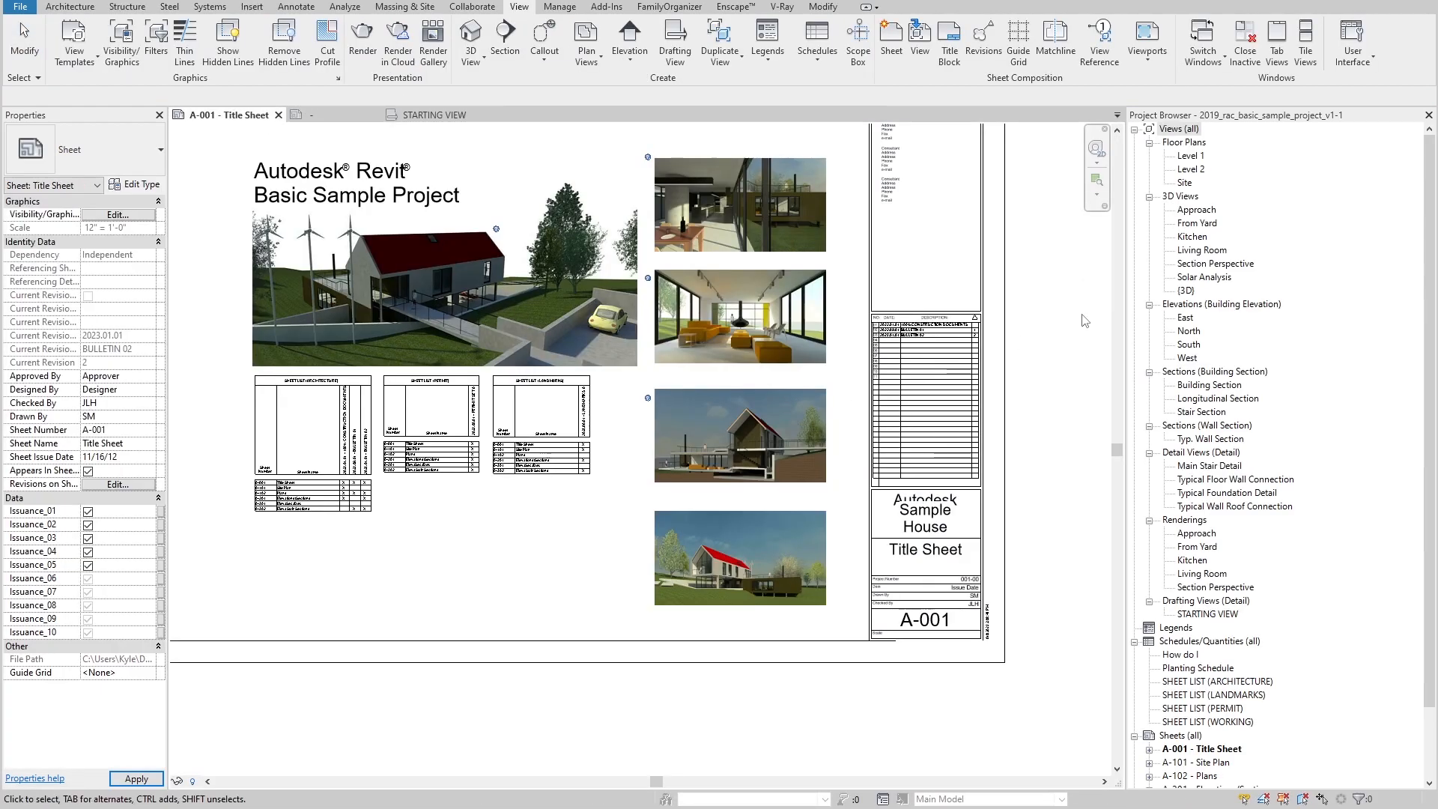
{"action": "scroll", "coordinate": [663, 337], "scroll_direction": "up", "scroll_amount": 4}
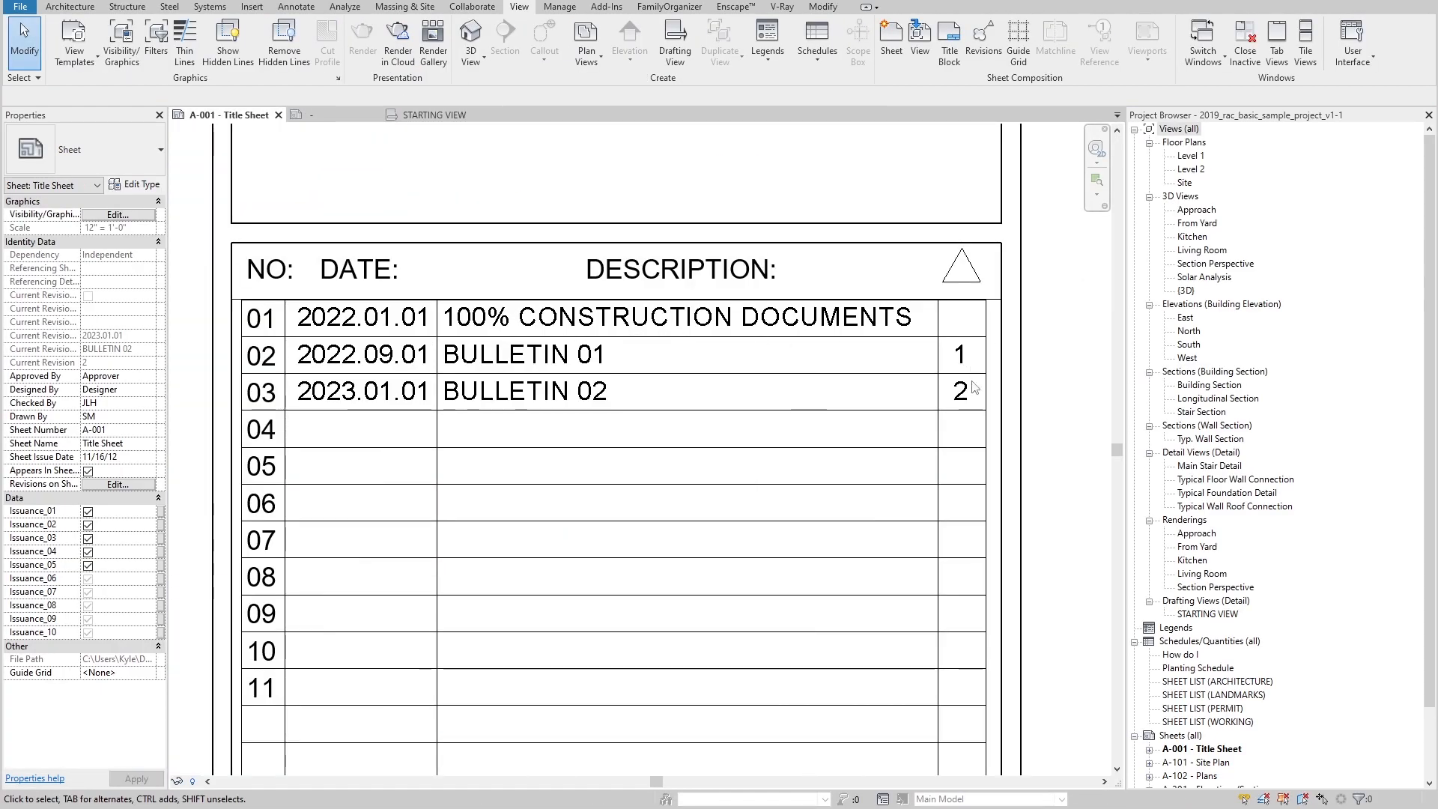
{"action": "scroll", "coordinate": [675, 380], "scroll_direction": "down", "scroll_amount": 1}
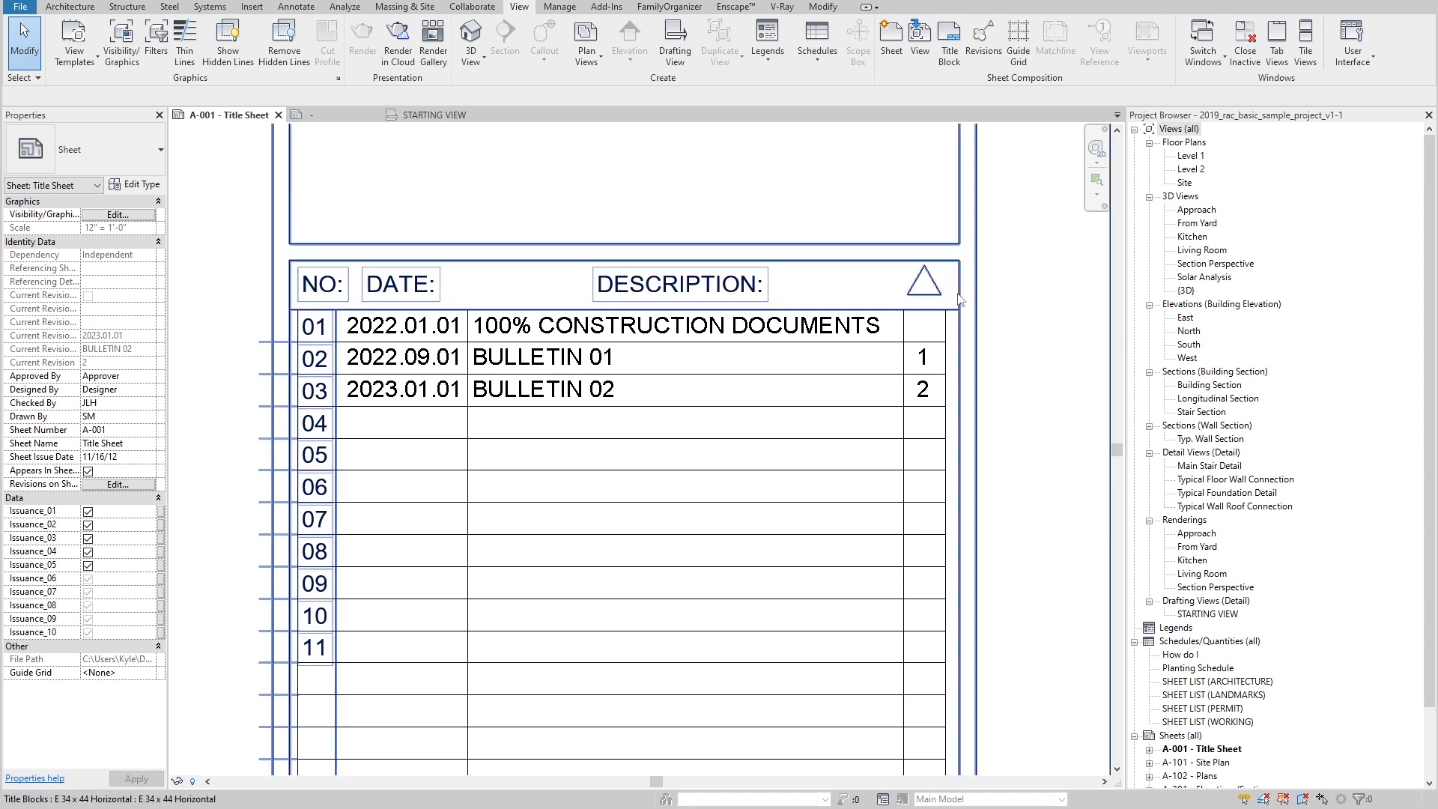
{"action": "scroll", "coordinate": [959, 300], "scroll_direction": "down", "scroll_amount": 2}
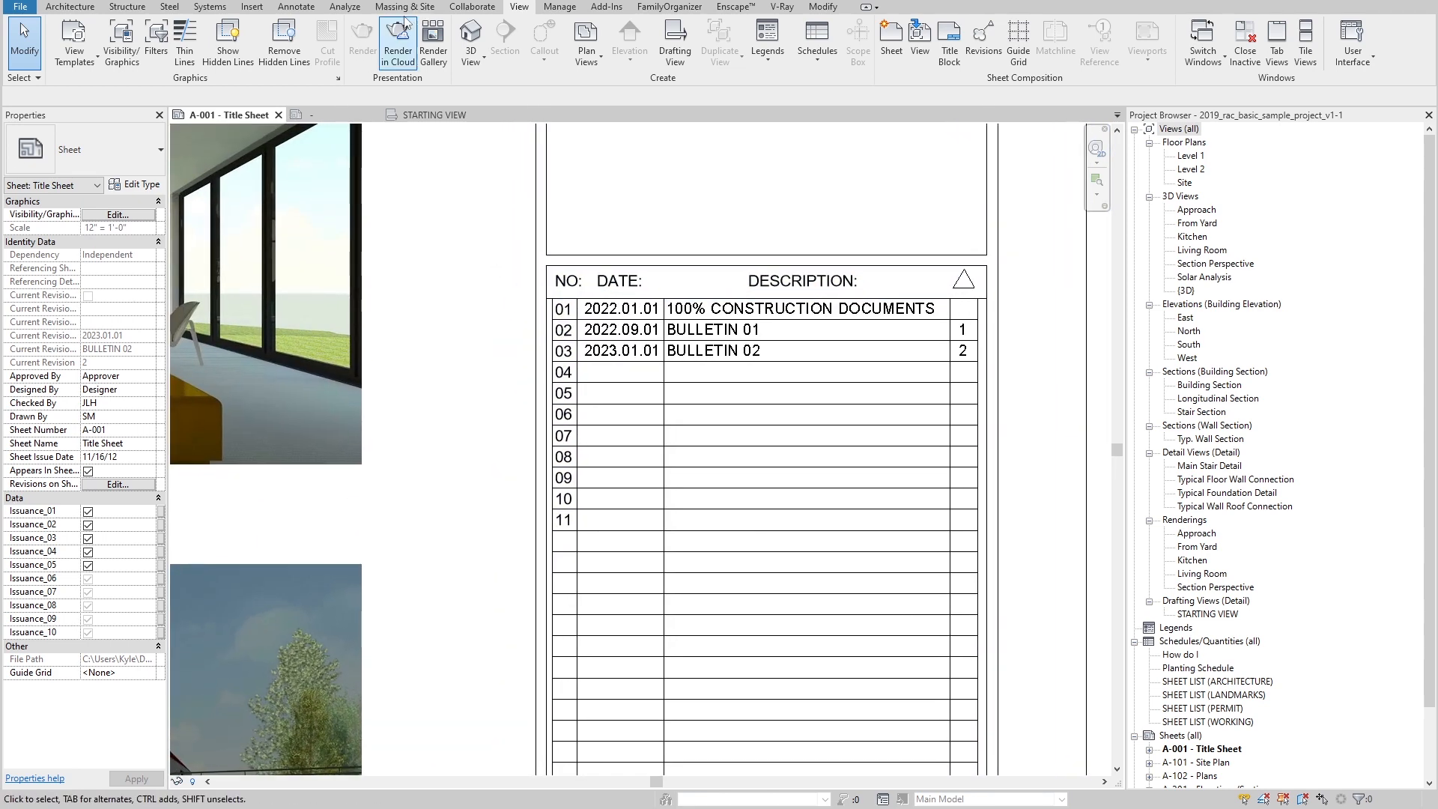
{"action": "left_click", "coordinate": [989, 34]}
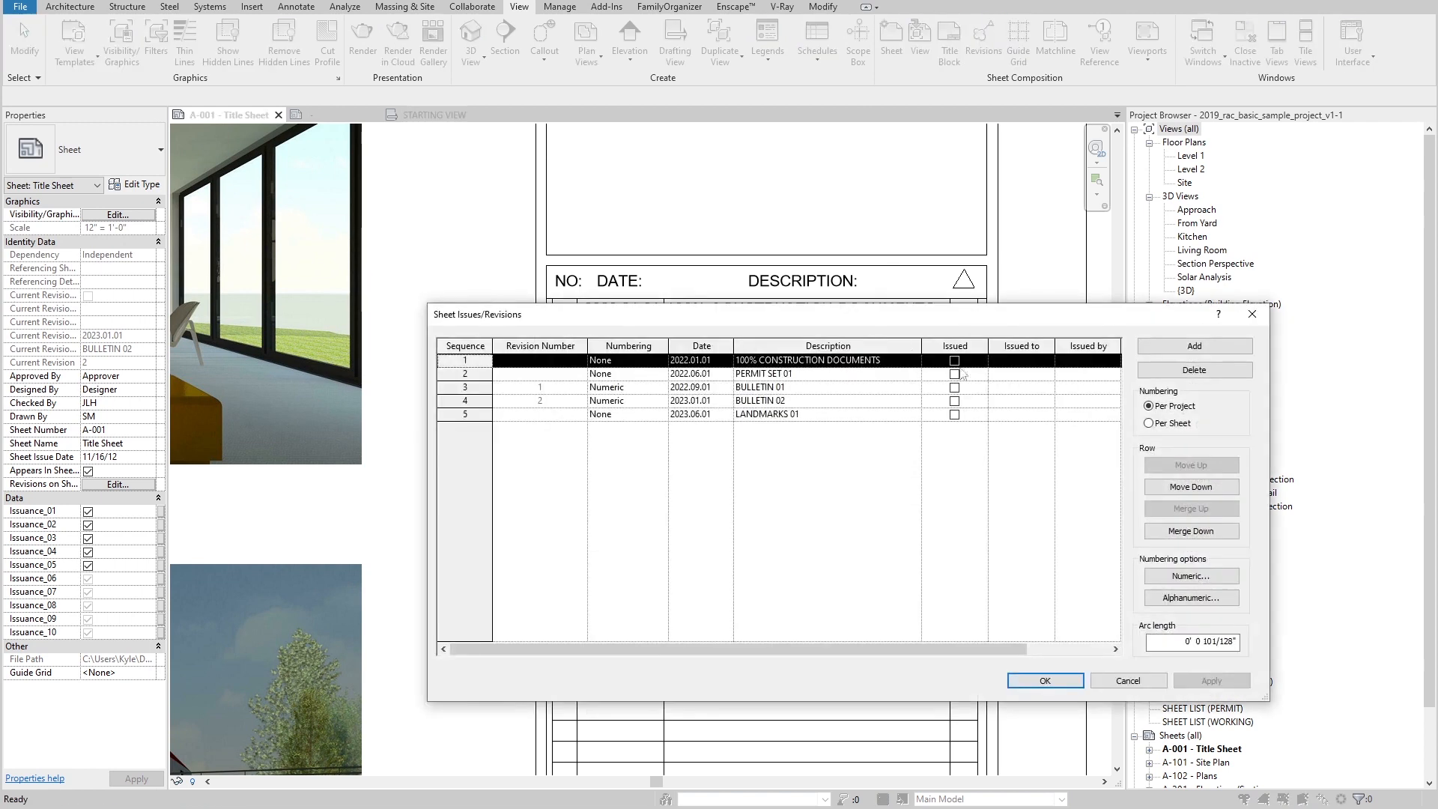
{"action": "left_click", "coordinate": [1132, 683]}
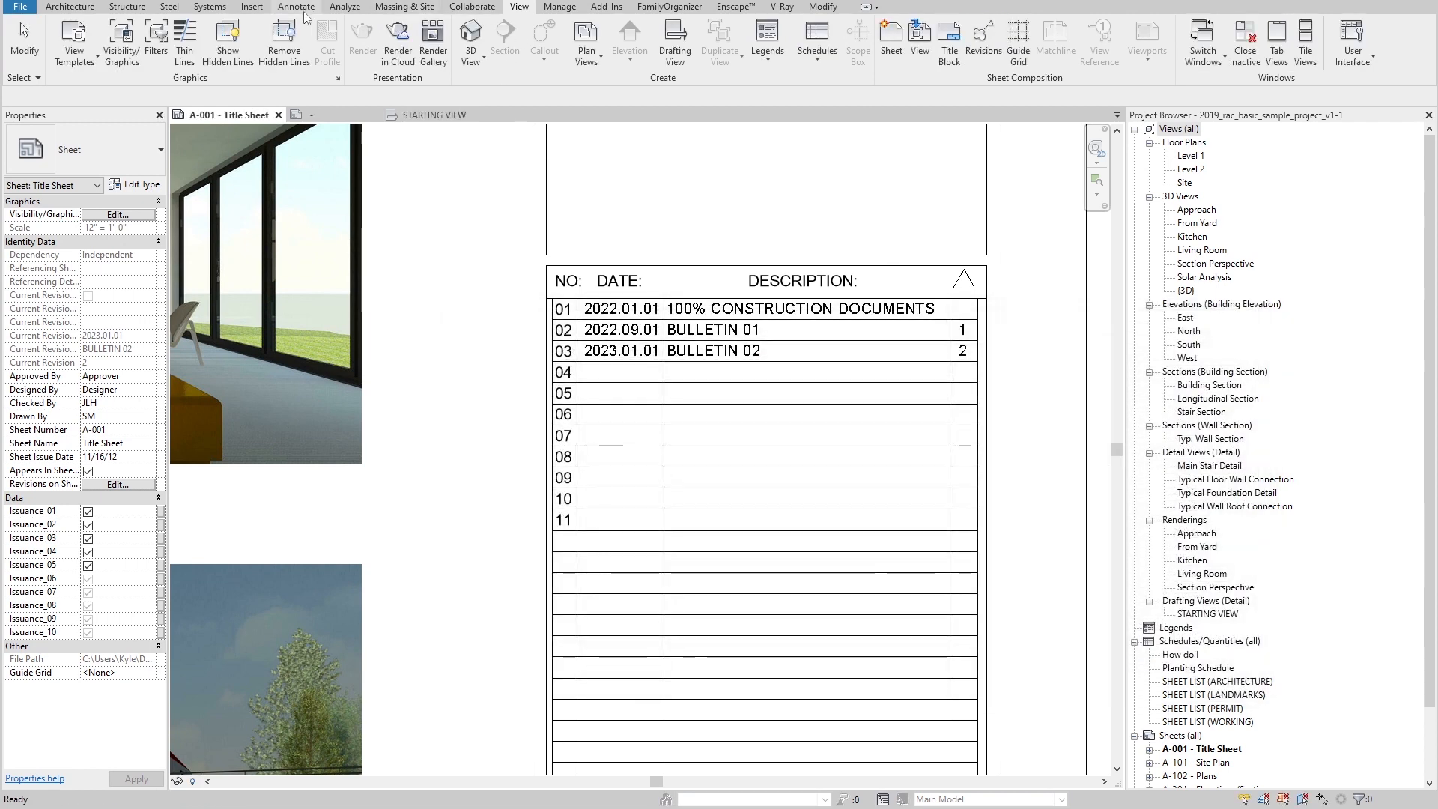
Step: Draw a rectangular revision cloud beside the revision schedule on the title sheet and assign it to Seq. 3 - BULLETIN 01
{"action": "left_click", "coordinate": [296, 6]}
{"action": "left_click", "coordinate": [528, 38]}
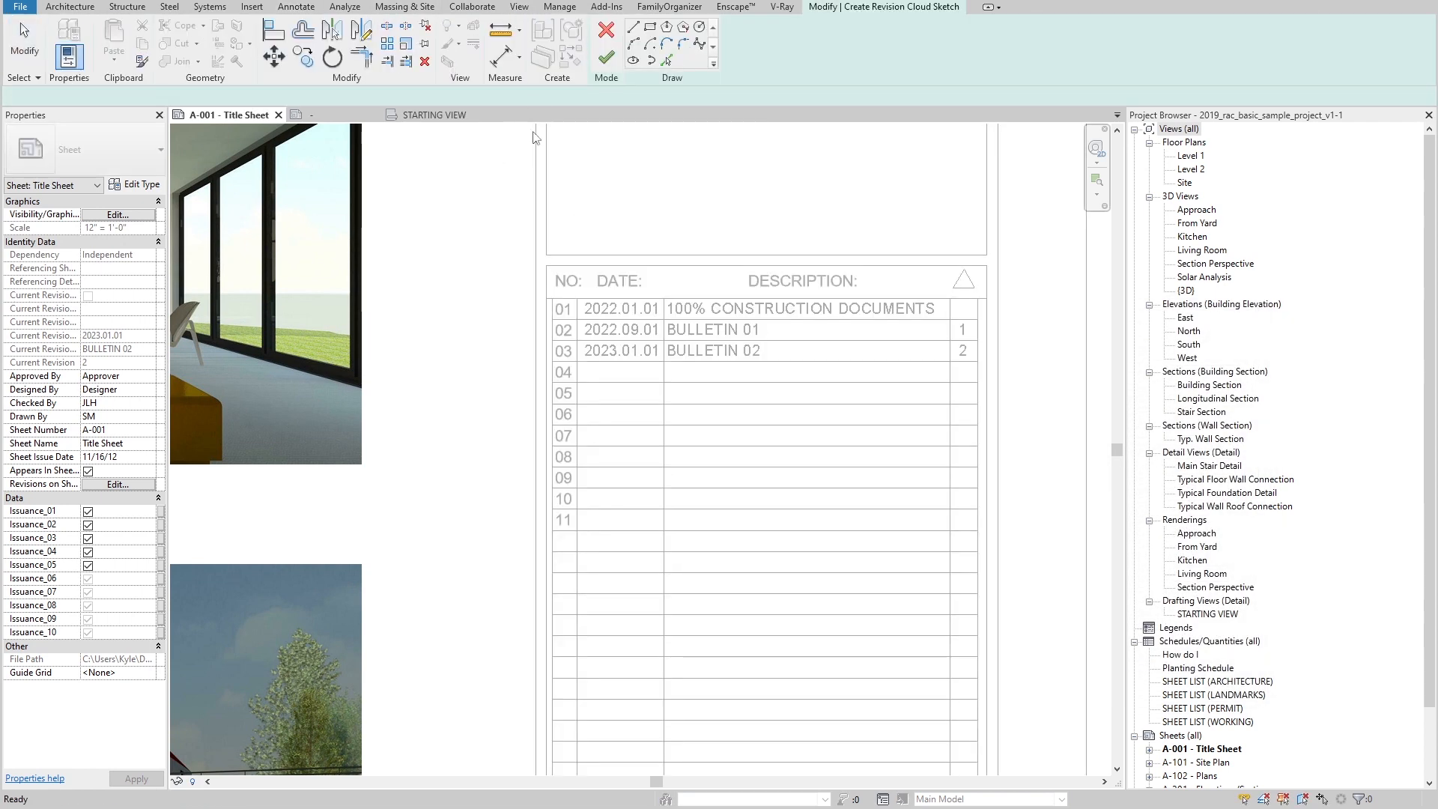
{"action": "left_click", "coordinate": [119, 215]}
{"action": "left_click", "coordinate": [154, 215]}
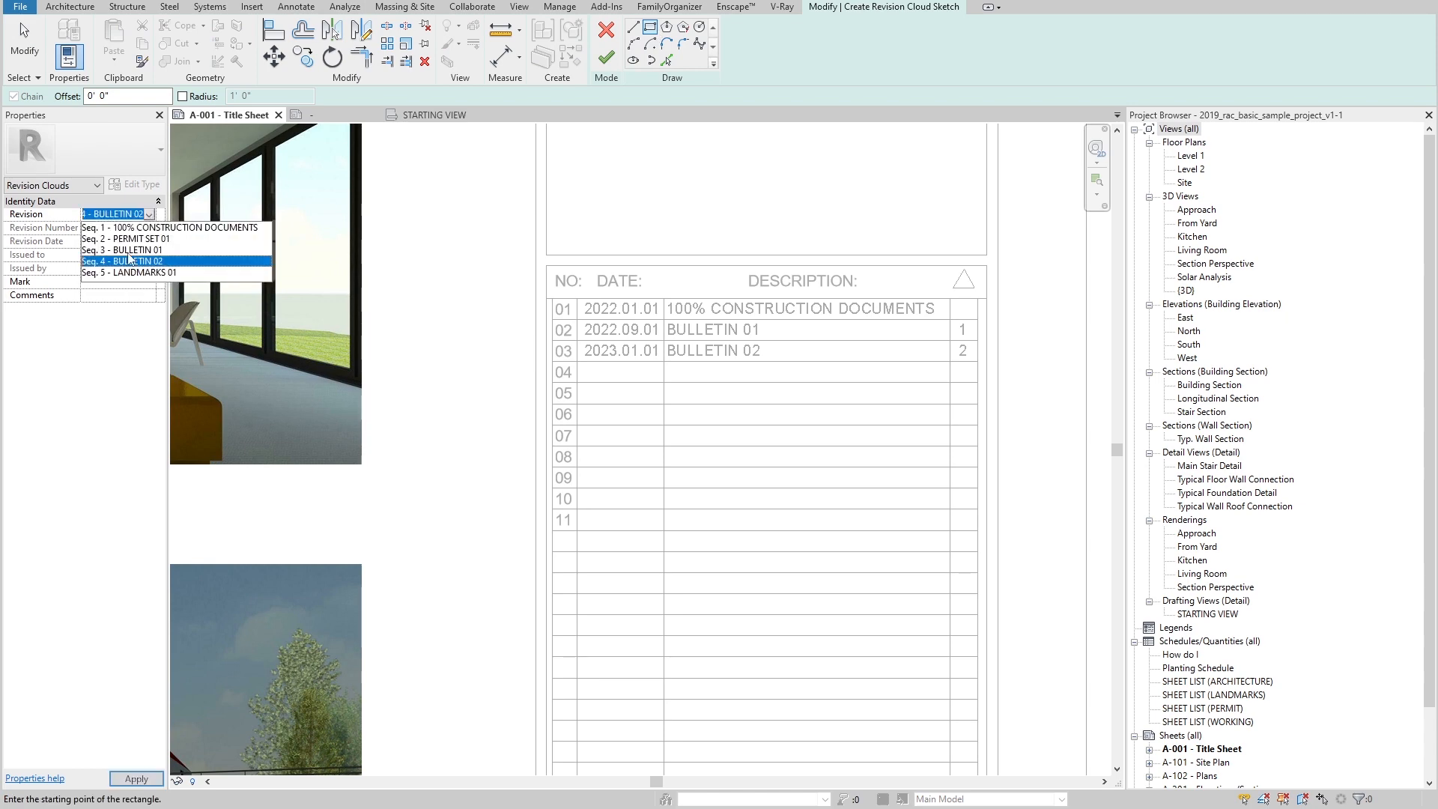
{"action": "left_click", "coordinate": [120, 253]}
{"action": "left_click", "coordinate": [360, 268]}
{"action": "left_click", "coordinate": [477, 406]}
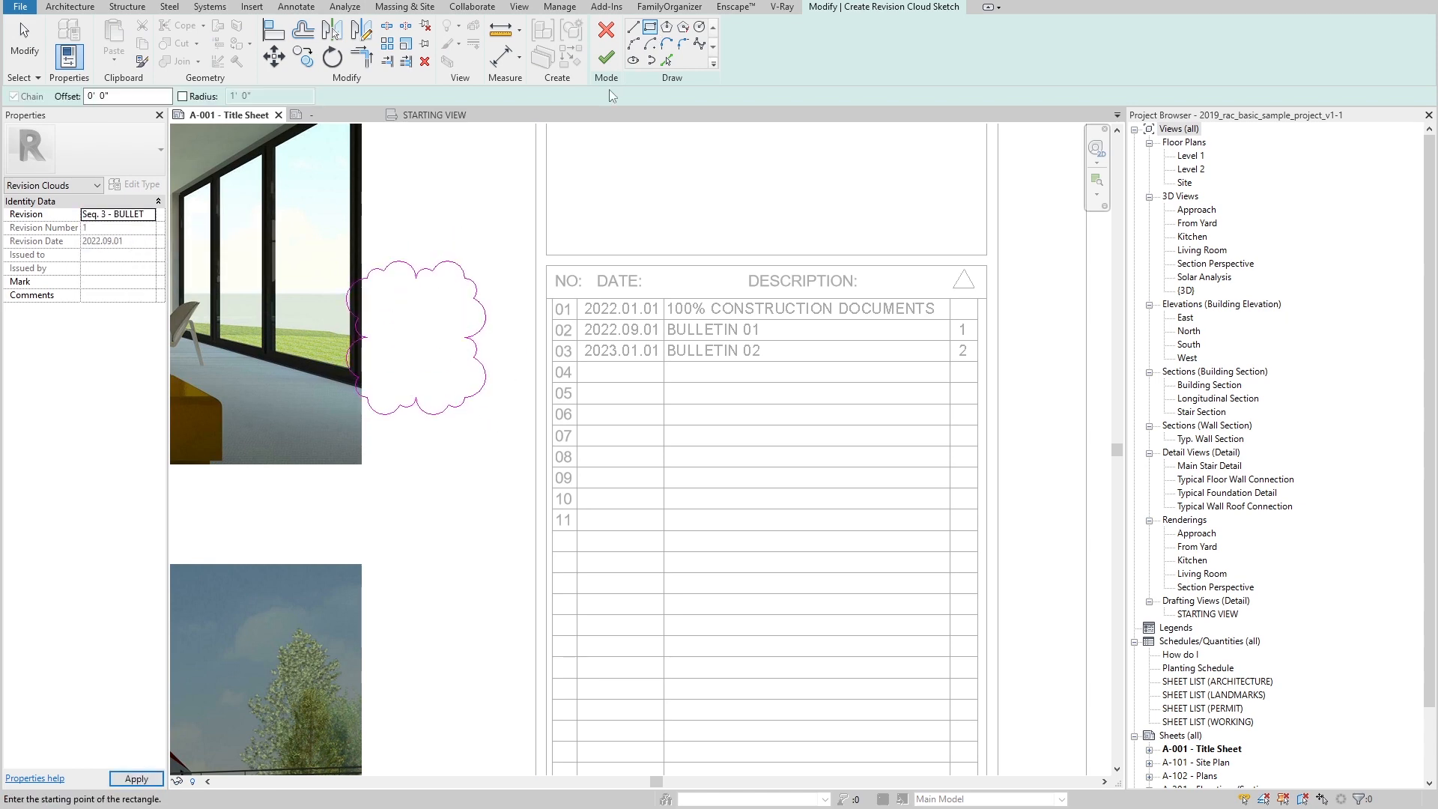
{"action": "left_click", "coordinate": [606, 57]}
Step: Start tagging the BULLETIN 01 cloud by category and load the Revision Tag family from the Annotations folder
{"action": "key", "text": "t"}
{"action": "key", "text": "g"}
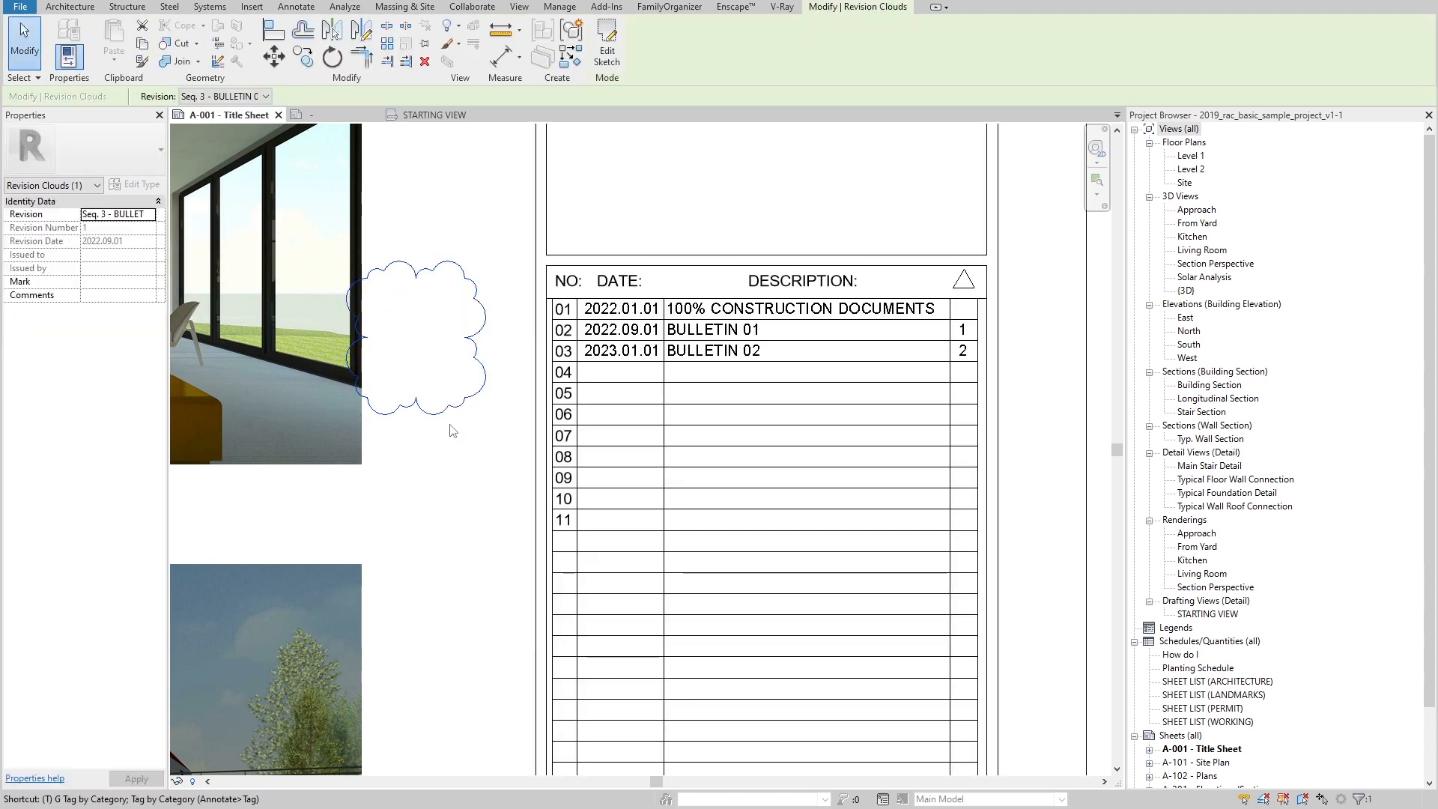
{"action": "left_click", "coordinate": [446, 406]}
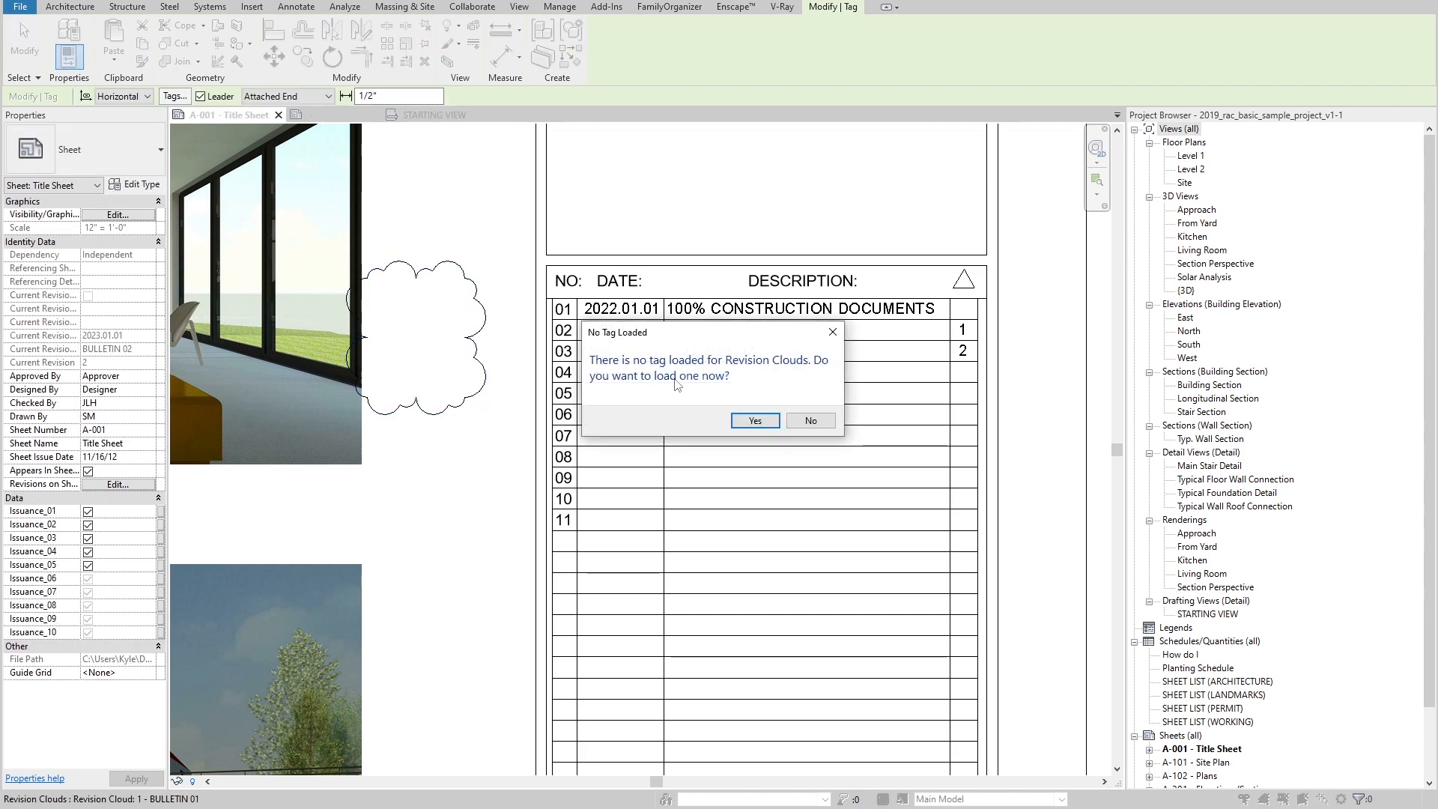
{"action": "left_click", "coordinate": [751, 421]}
{"action": "double_click", "coordinate": [568, 300]}
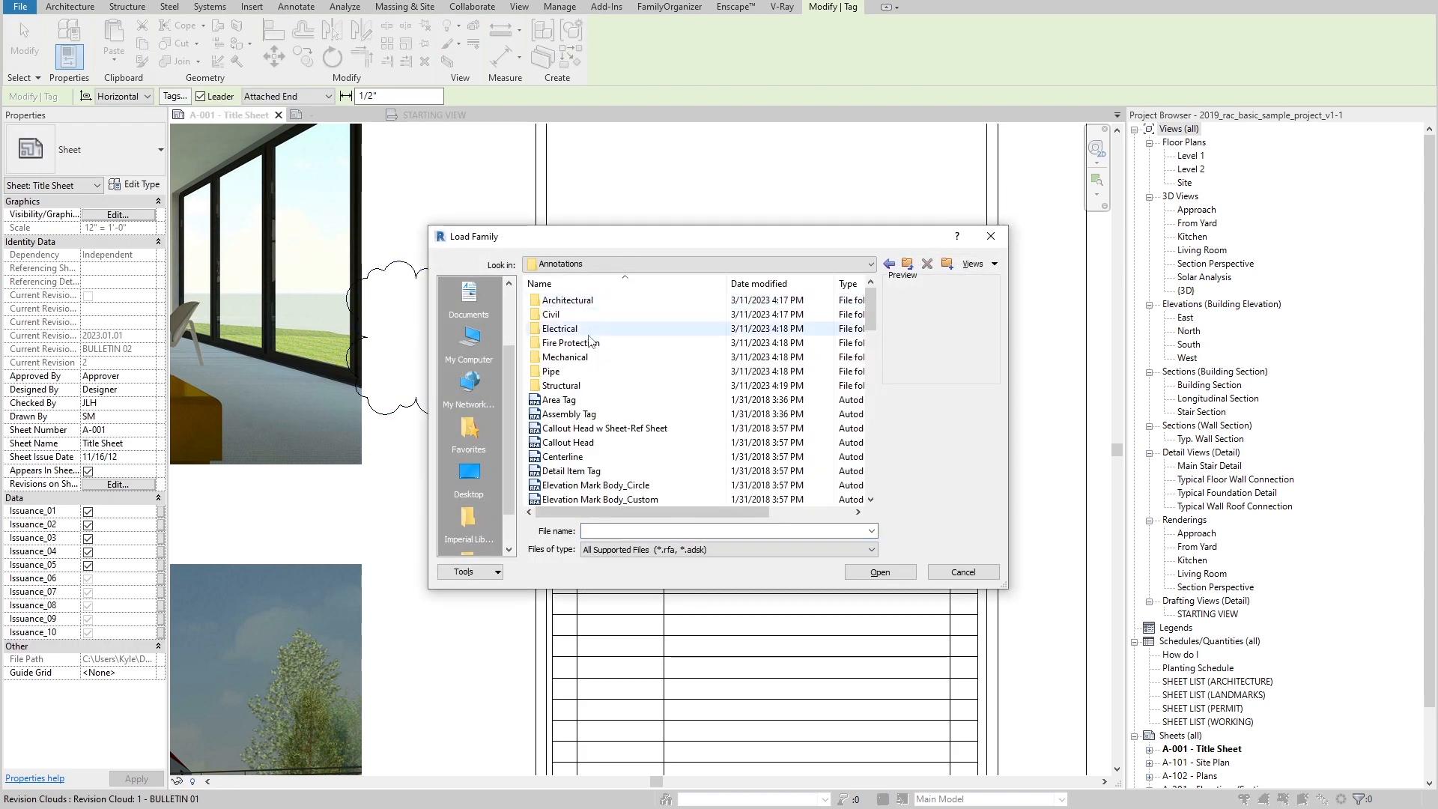
{"action": "scroll", "coordinate": [592, 342], "scroll_direction": "down", "scroll_amount": 9}
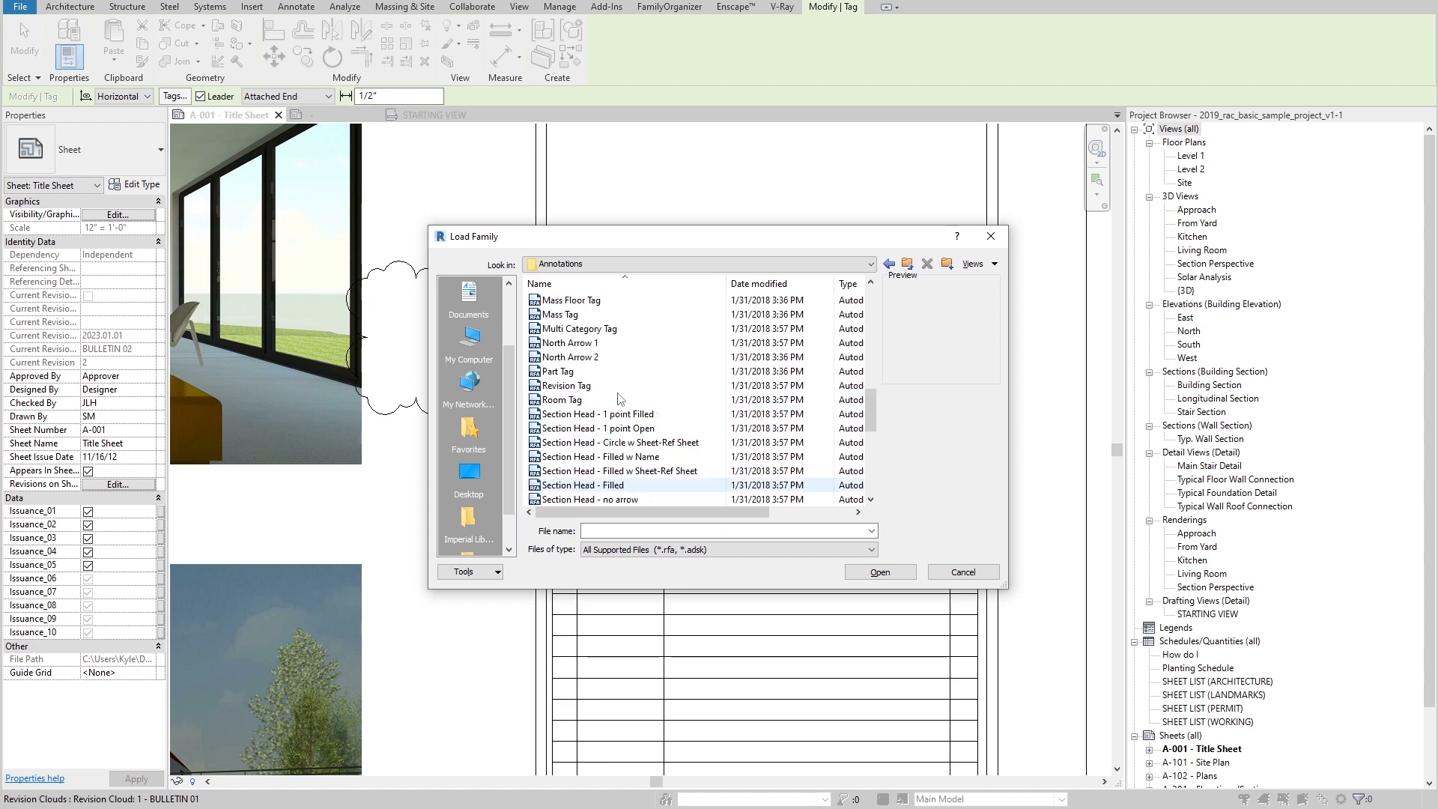
{"action": "double_click", "coordinate": [577, 385]}
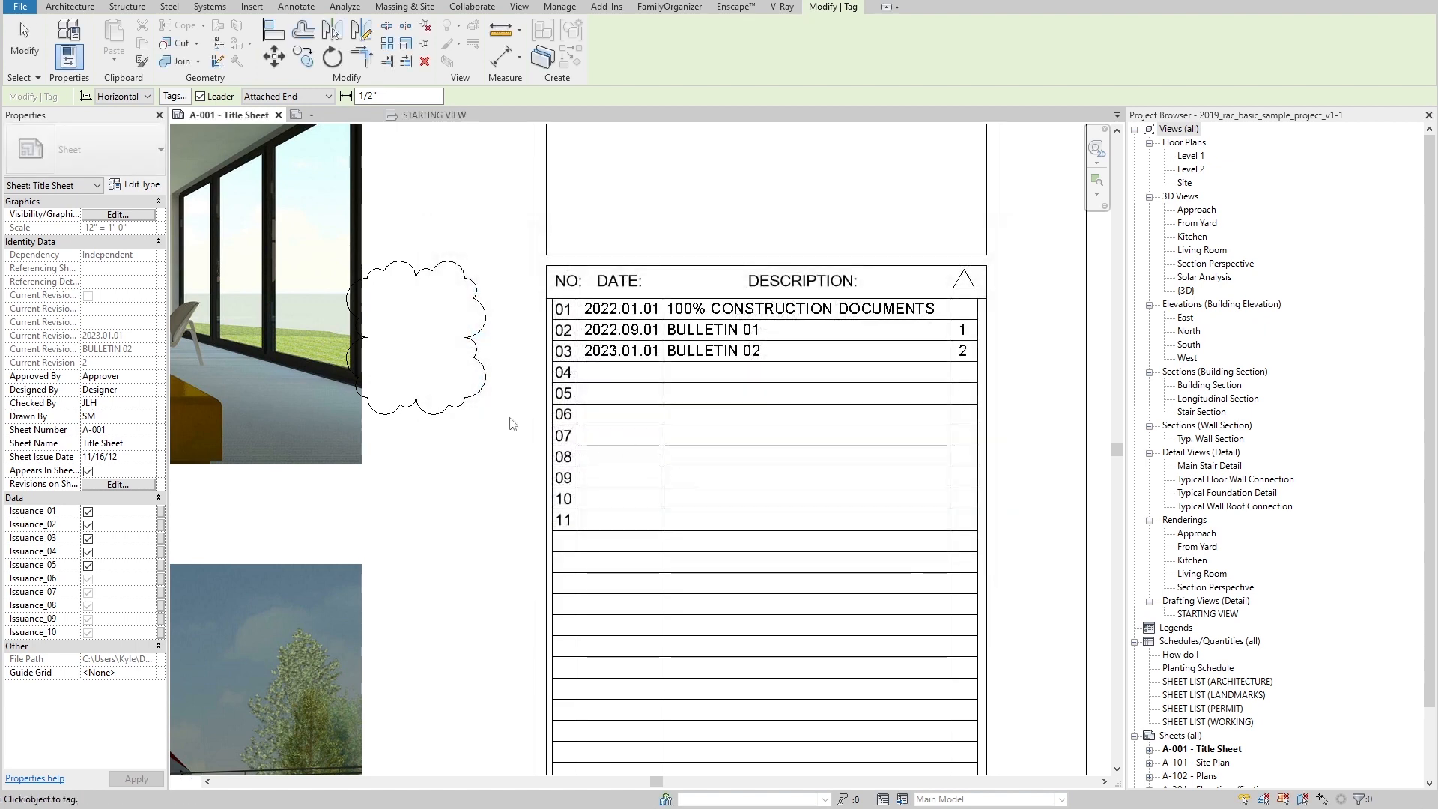
Step: Place a revision tag at the lower edge of the BULLETIN 01 cloud and inspect it
{"action": "left_click", "coordinate": [458, 417]}
{"action": "key", "text": "Escape"}
{"action": "key", "text": "Escape"}
{"action": "scroll", "coordinate": [444, 409], "scroll_direction": "up", "scroll_amount": 3}
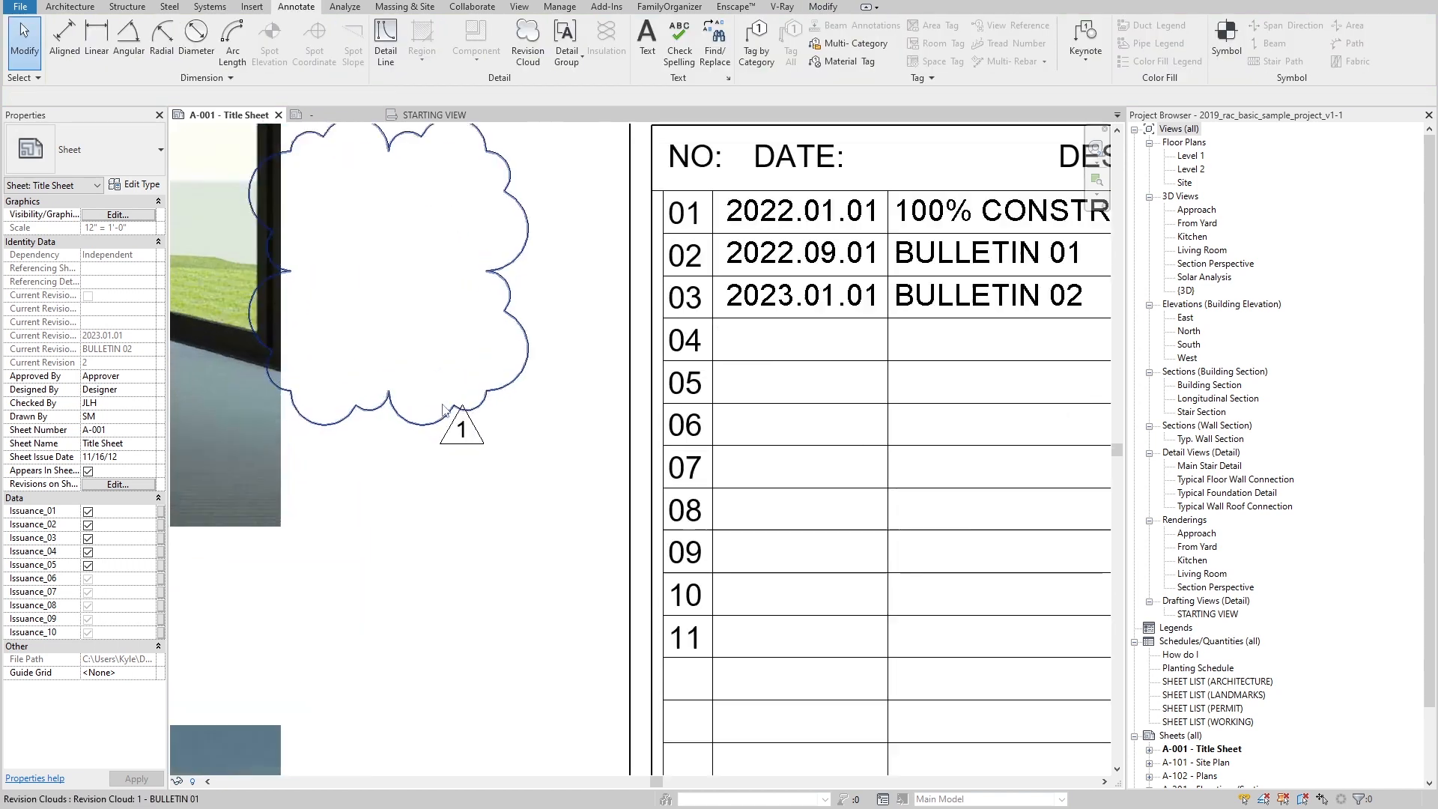
{"action": "scroll", "coordinate": [448, 411], "scroll_direction": "down", "scroll_amount": 2}
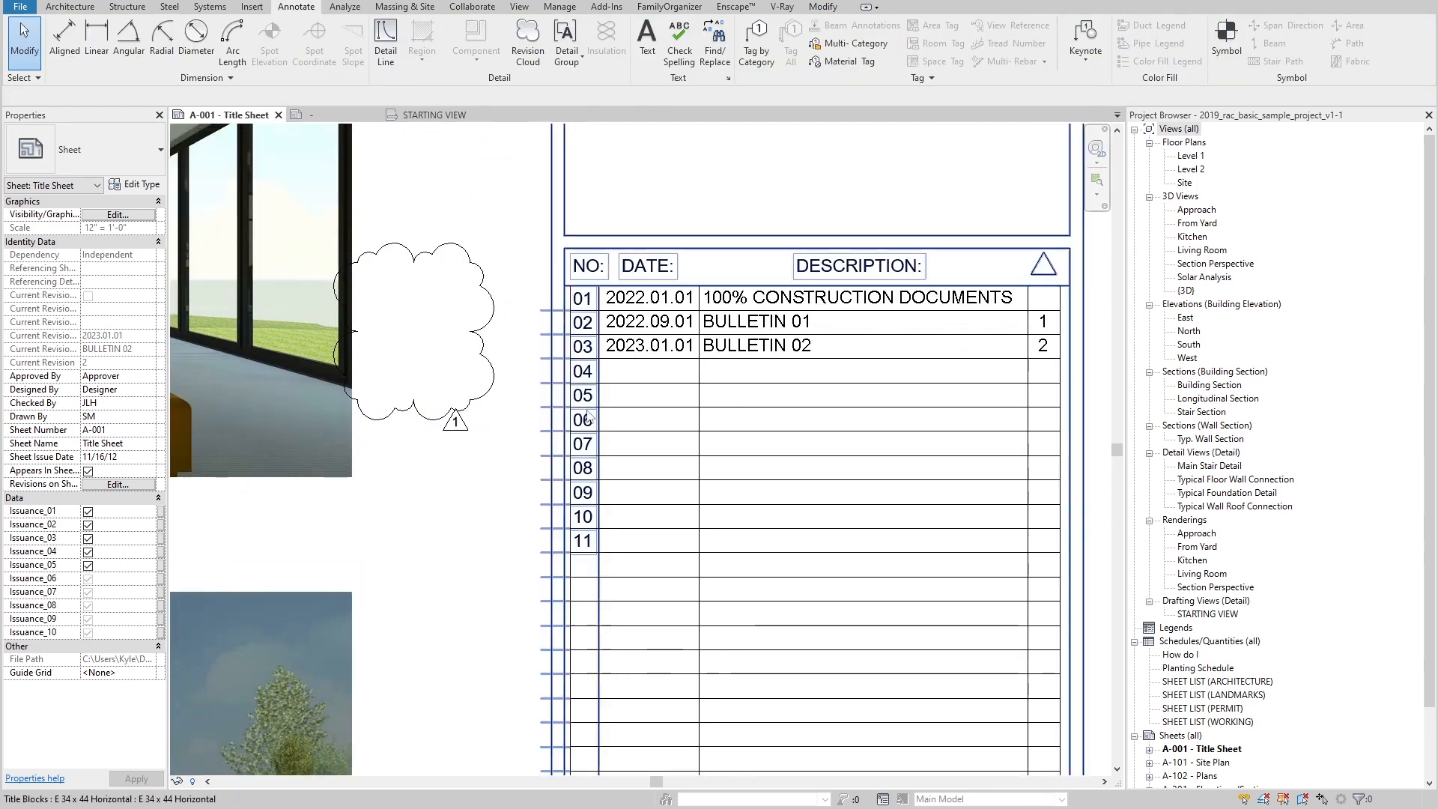
Step: Copy the revision cloud about 1 15/16" straight down and assign the copy to Seq. 4 - BULLETIN 02
{"action": "left_click", "coordinate": [481, 392]}
{"action": "key", "text": "c"}
{"action": "key", "text": "o"}
{"action": "left_click", "coordinate": [480, 388]}
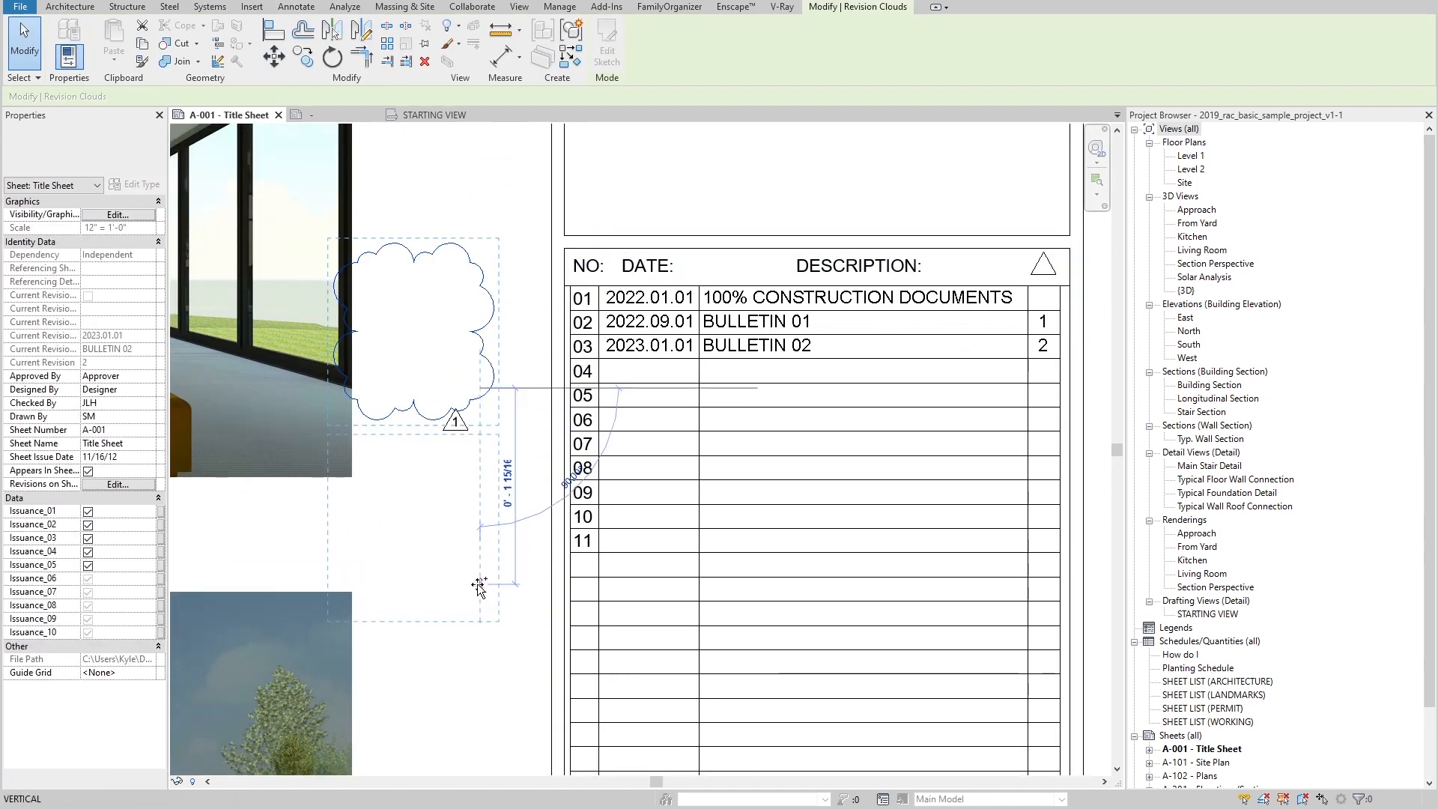
{"action": "left_click", "coordinate": [480, 585]}
{"action": "key", "text": "Escape"}
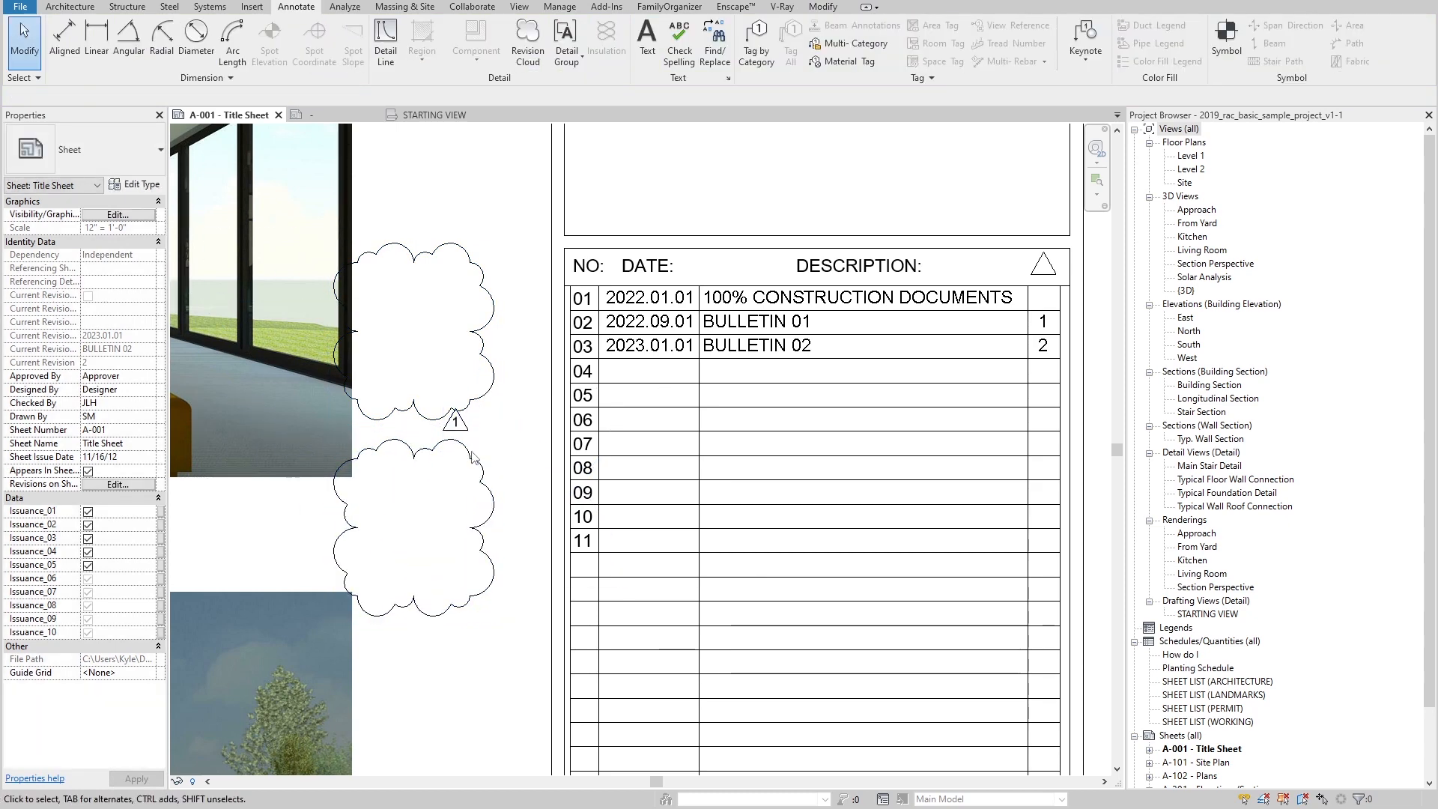
{"action": "left_click", "coordinate": [151, 215]}
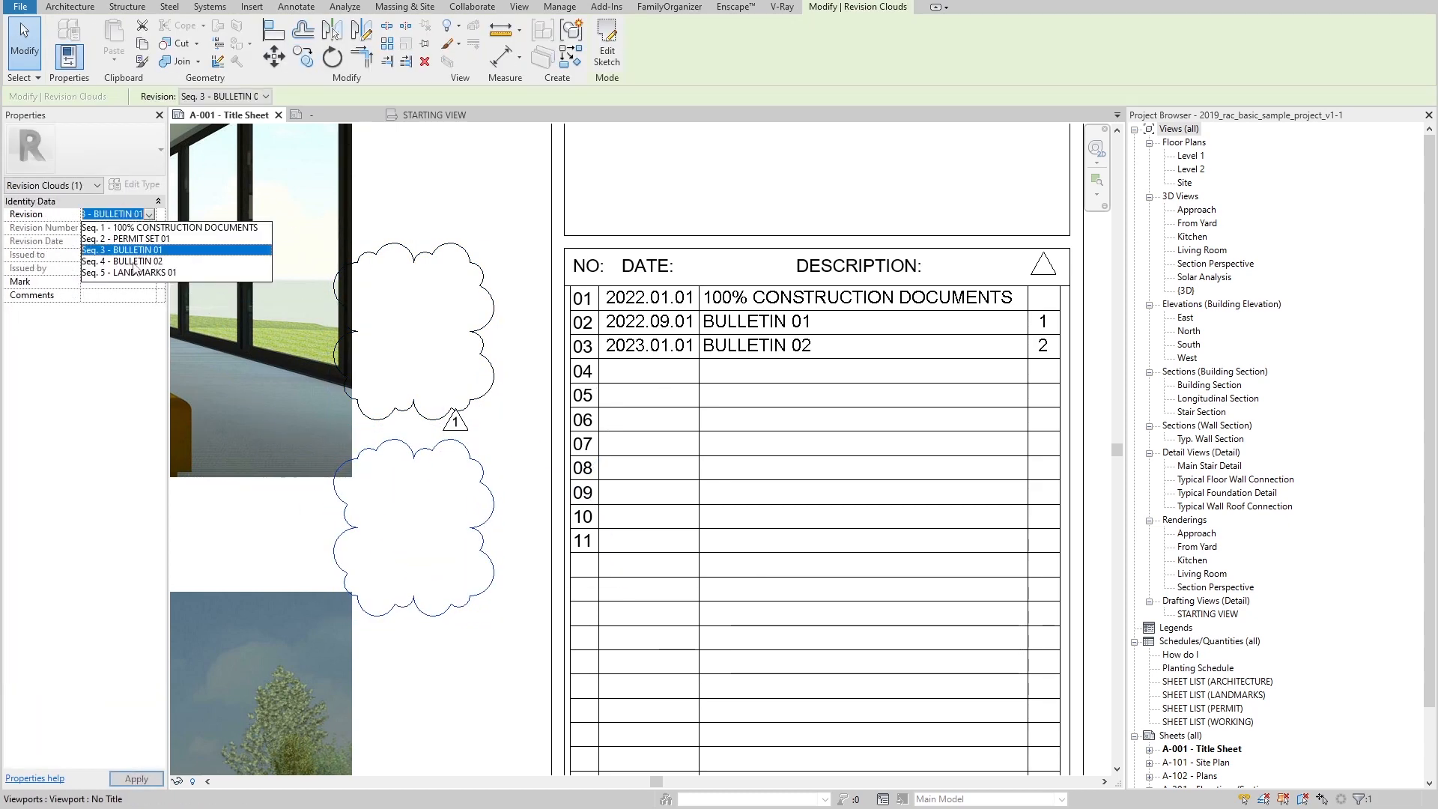
{"action": "left_click", "coordinate": [131, 261]}
Step: Tag the BULLETIN 02 revision cloud by category at its lower edge
{"action": "left_click", "coordinate": [455, 422]}
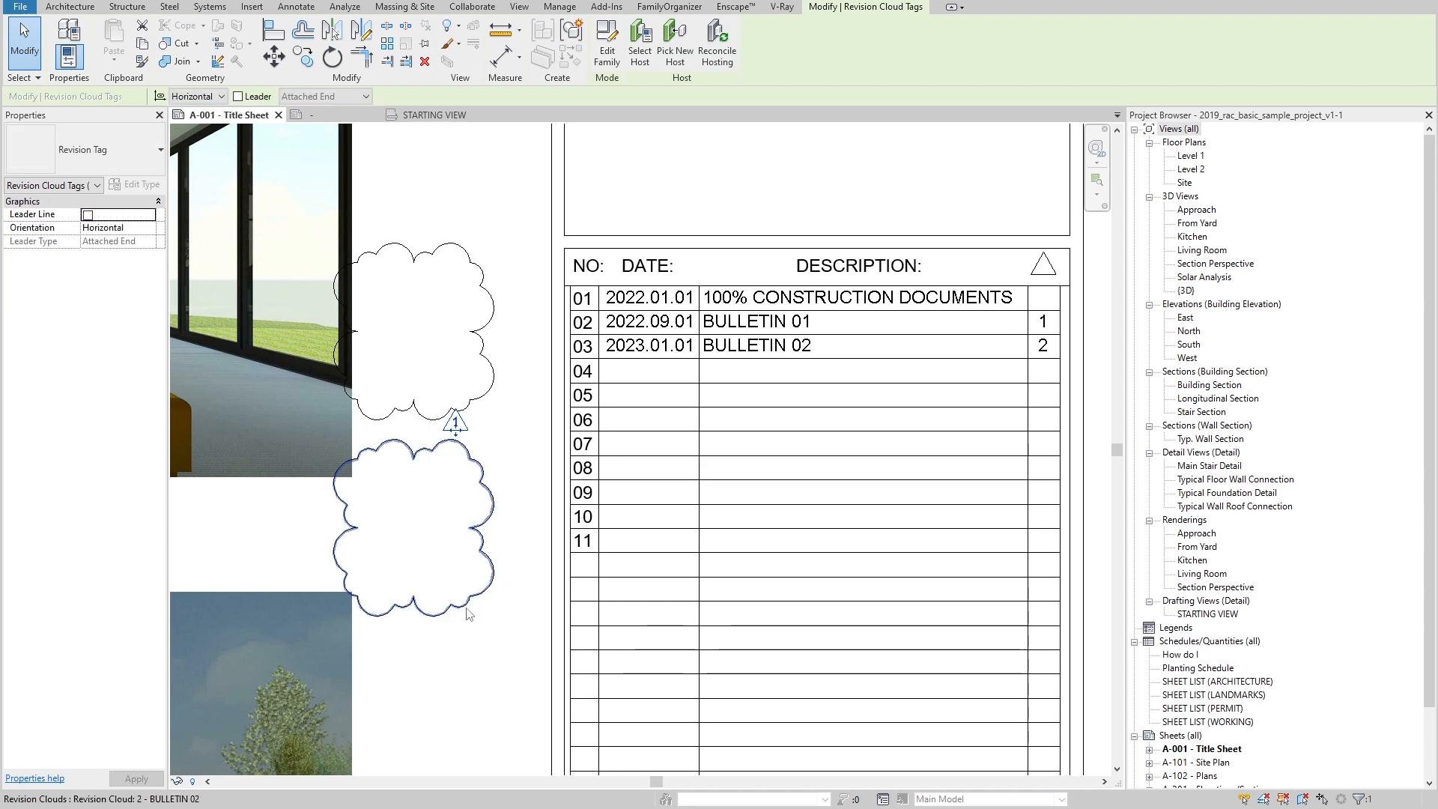
{"action": "key", "text": "t"}
{"action": "key", "text": "g"}
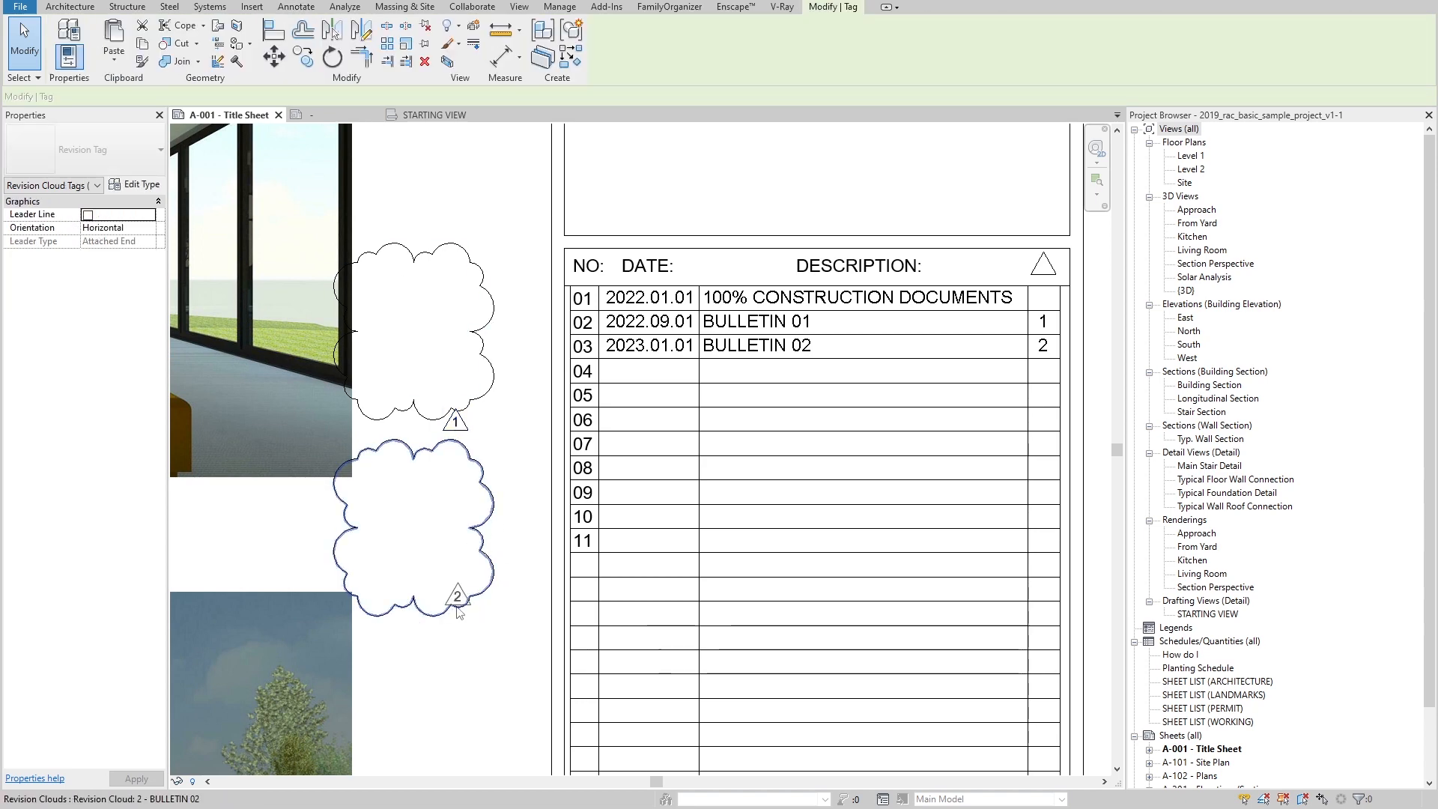
{"action": "left_click", "coordinate": [462, 620]}
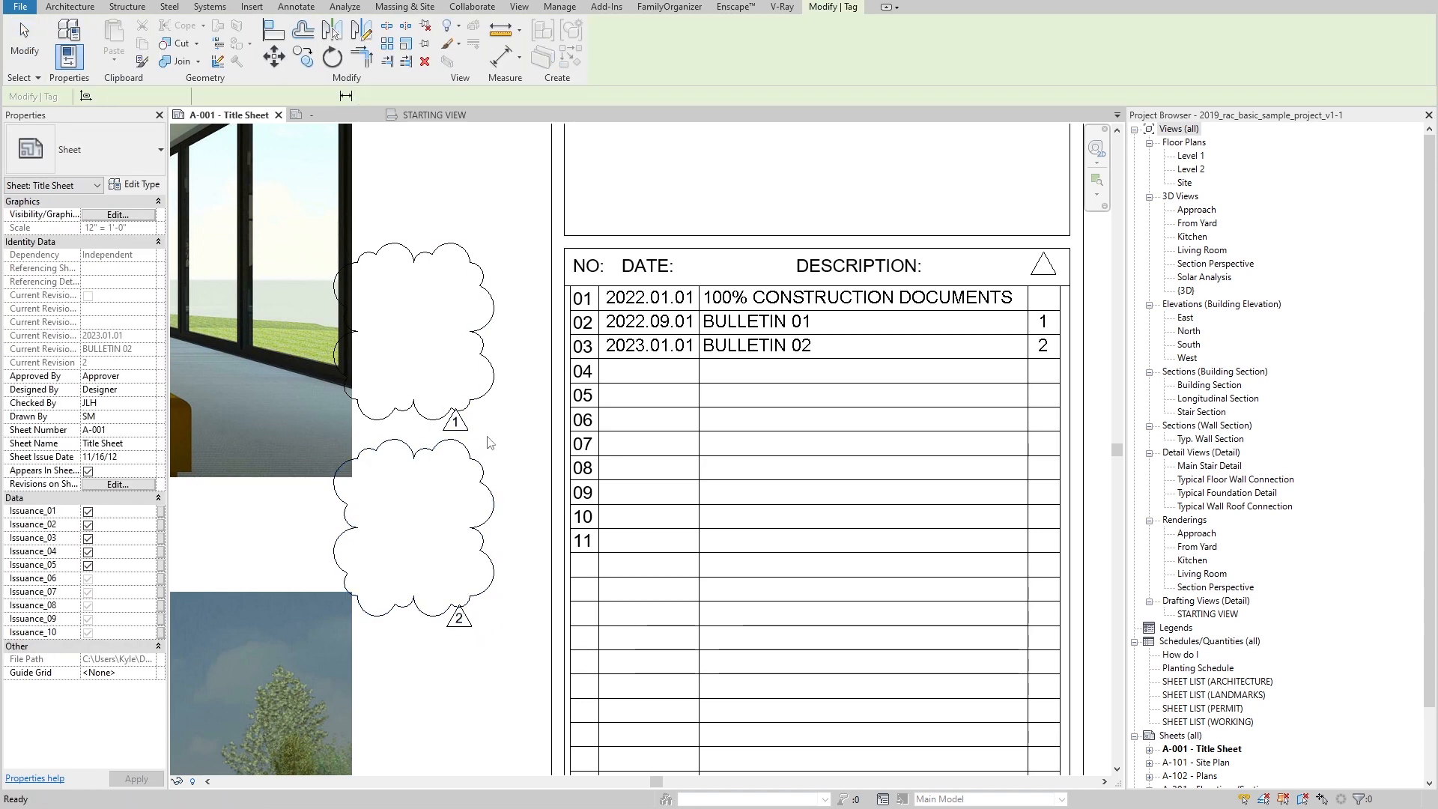
{"action": "scroll", "coordinate": [494, 409], "scroll_direction": "down", "scroll_amount": 2}
{"action": "key", "text": "Escape"}
{"action": "key", "text": "Escape"}
Step: Examine the tagged revision clouds on the Title Sheet alongside the title block revision schedule and the three sheet lists
{"action": "left_click_drag", "start_coordinate": [493, 425], "coordinate": [457, 568]}
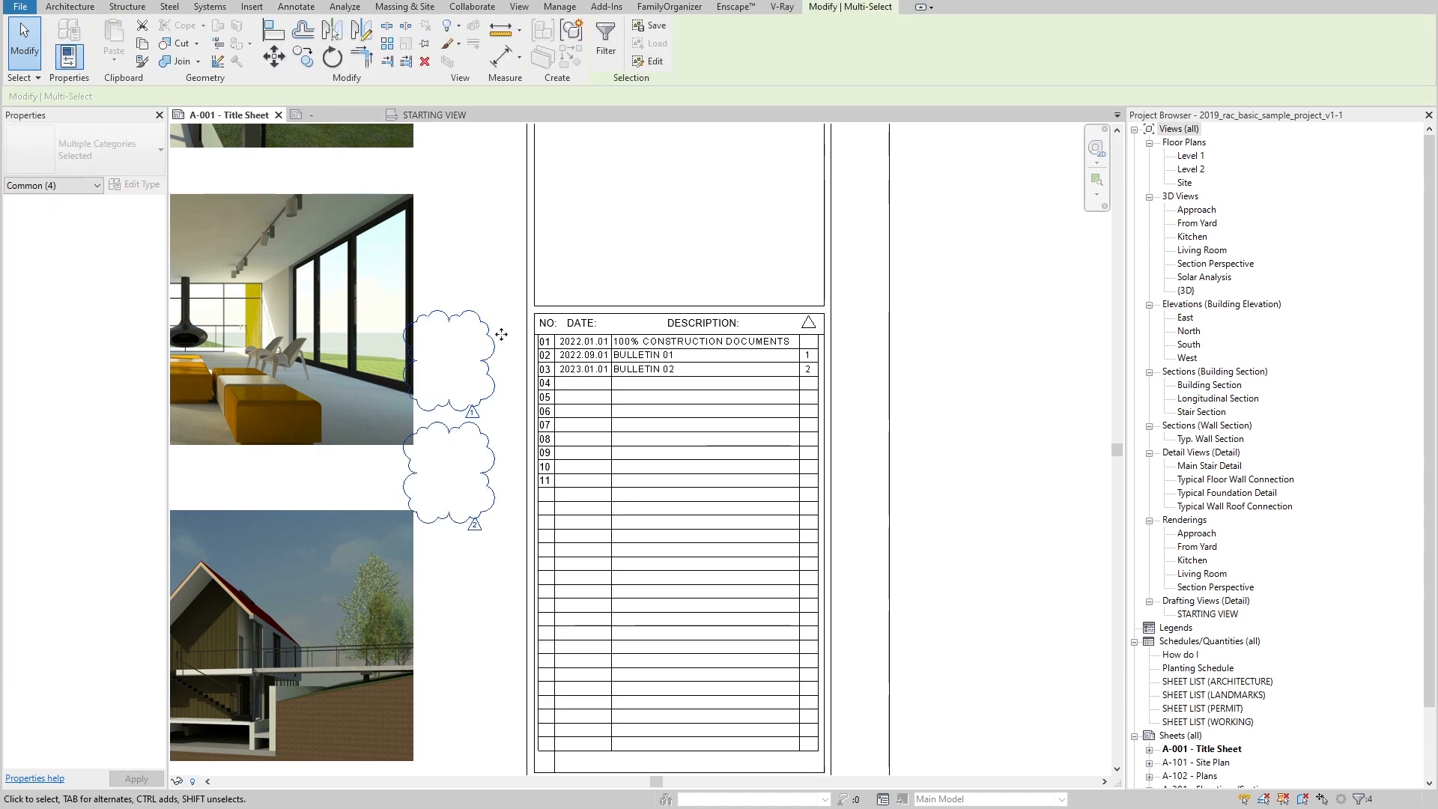
{"action": "left_click", "coordinate": [680, 249]}
{"action": "left_click", "coordinate": [679, 249]}
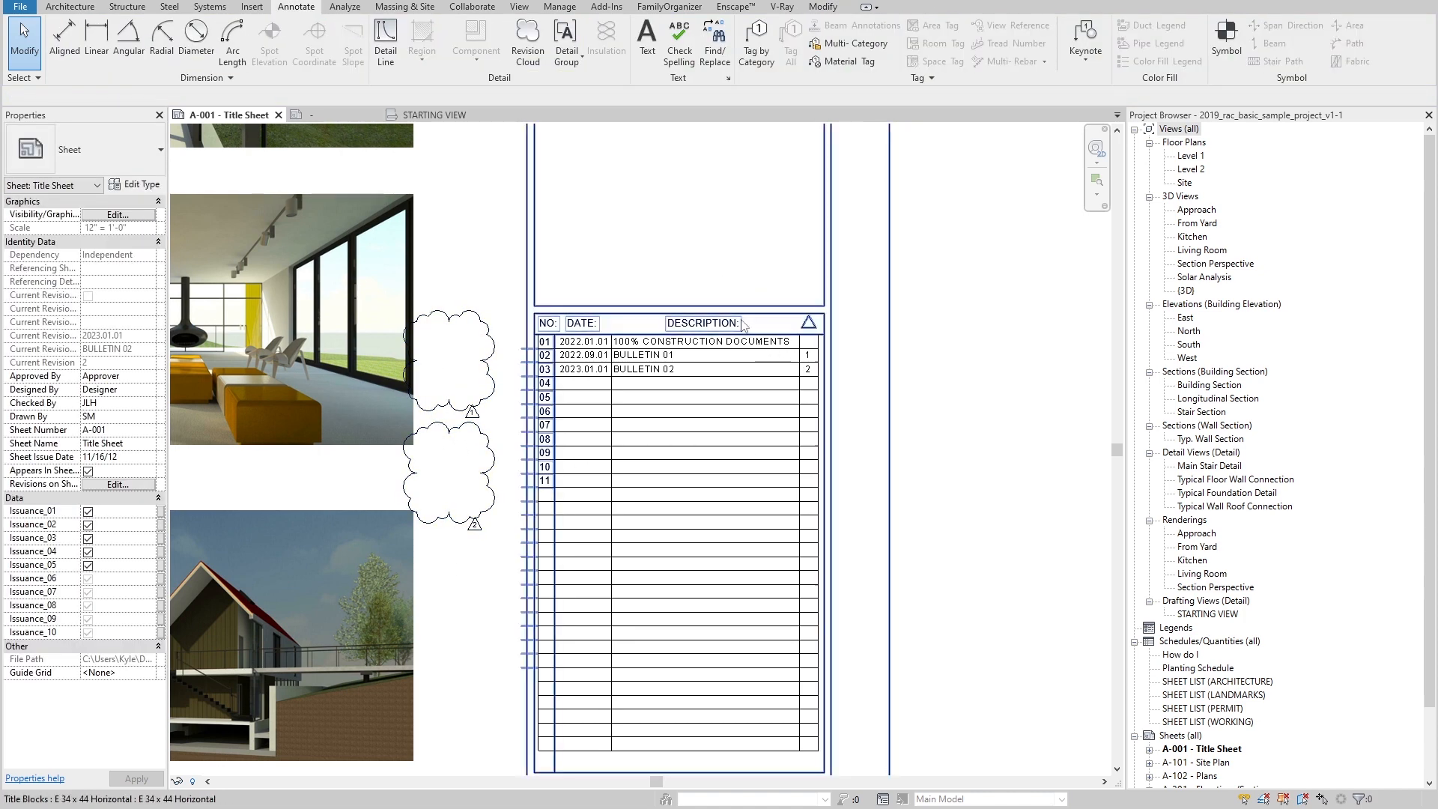
{"action": "scroll", "coordinate": [755, 316], "scroll_direction": "down", "scroll_amount": 3}
{"action": "middle_click_drag", "start_coordinate": [514, 360], "coordinate": [786, 358]}
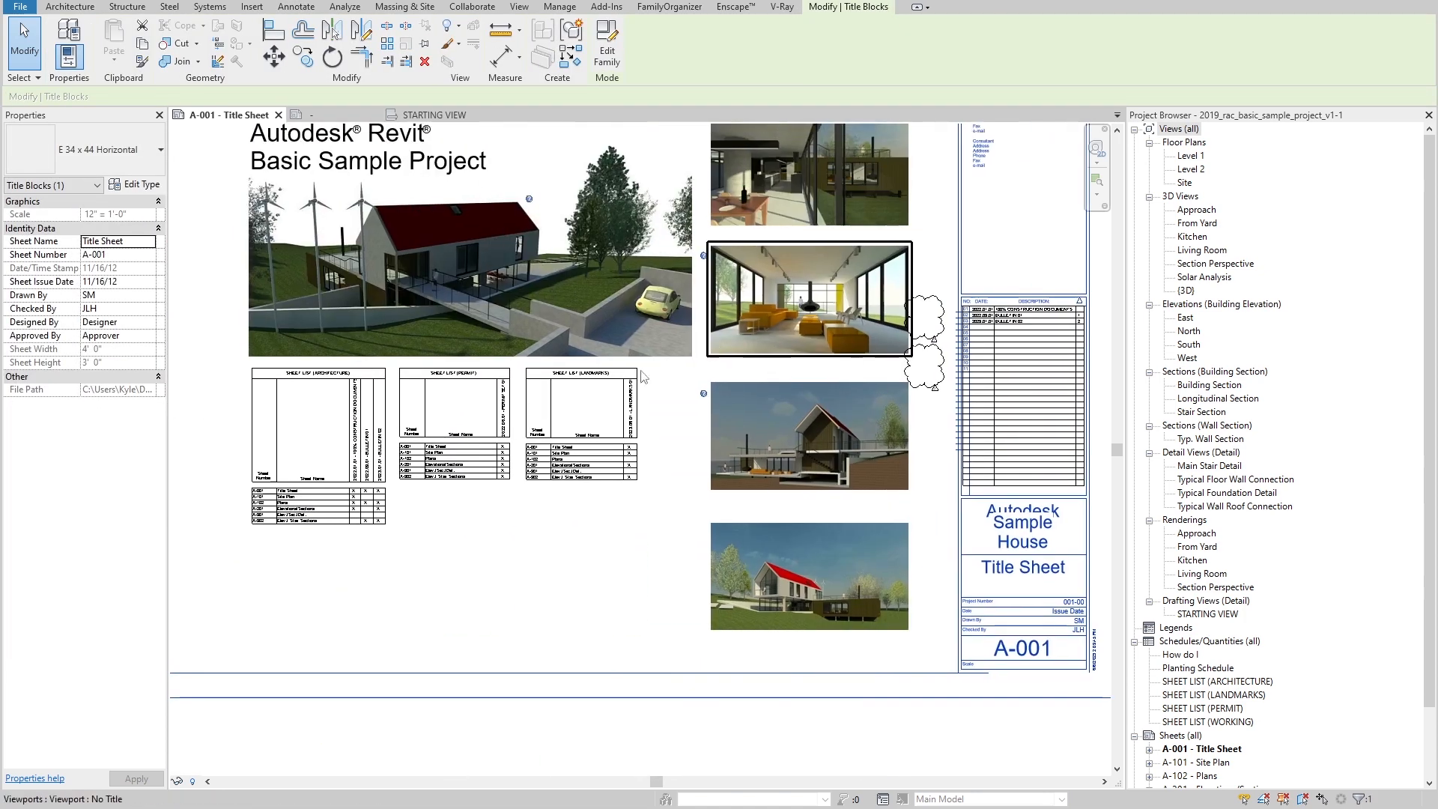
{"action": "scroll", "coordinate": [385, 495], "scroll_direction": "up", "scroll_amount": 3}
{"action": "scroll", "coordinate": [529, 442], "scroll_direction": "down", "scroll_amount": 2}
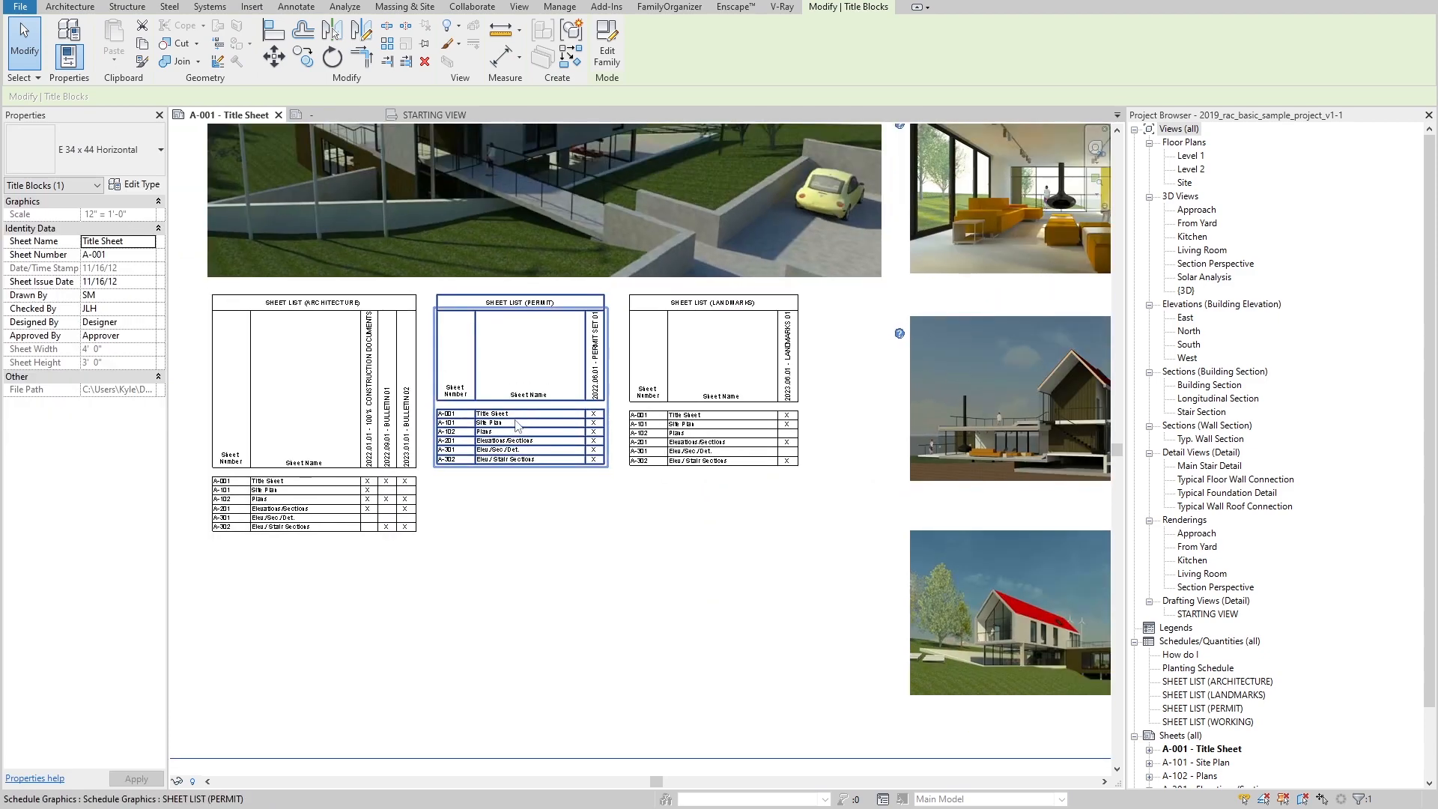
{"action": "scroll", "coordinate": [515, 425], "scroll_direction": "down", "scroll_amount": 2}
{"action": "middle_click_drag", "start_coordinate": [669, 463], "coordinate": [605, 572]}
{"action": "scroll", "coordinate": [571, 413], "scroll_direction": "down", "scroll_amount": 2}
{"action": "middle_click_drag", "start_coordinate": [878, 299], "coordinate": [821, 322]}
{"action": "left_click", "coordinate": [996, 318]}
{"action": "scroll", "coordinate": [881, 439], "scroll_direction": "up", "scroll_amount": 3}
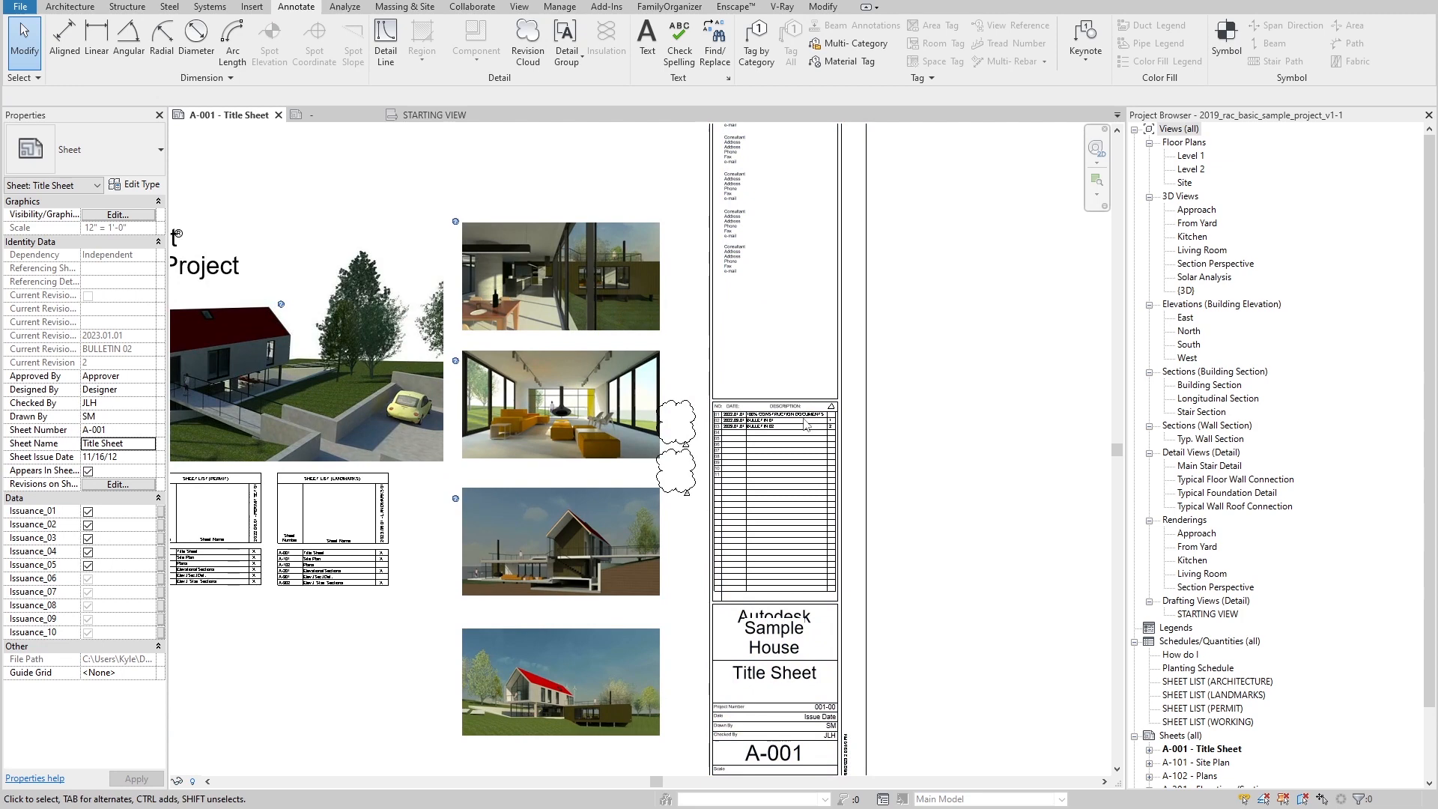
{"action": "middle_click_drag", "start_coordinate": [806, 425], "coordinate": [925, 322]}
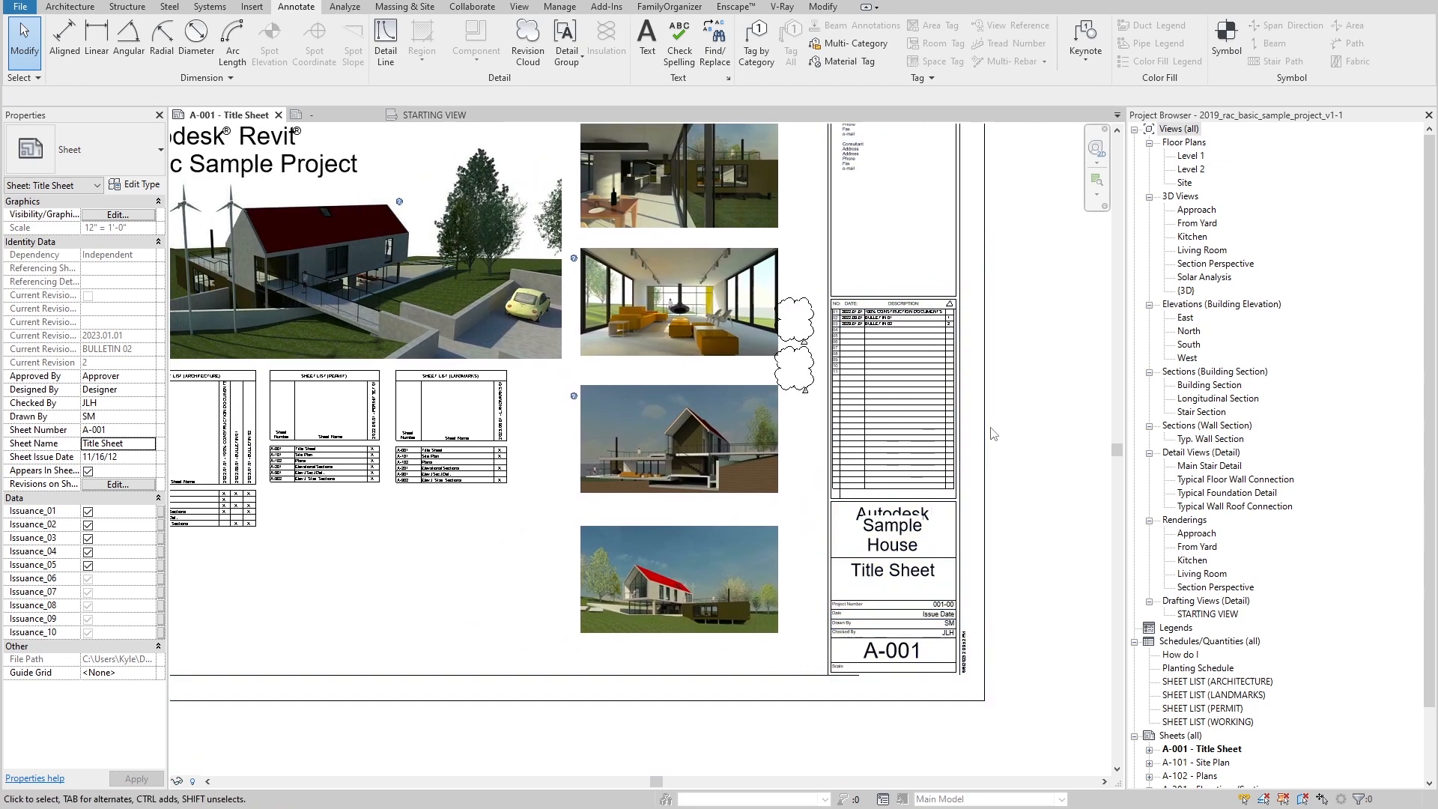
Step: Reduce the Calculated - Date formula in the title block family's Revision Schedule to the single condition Revision Sequence = 2
{"action": "left_click", "coordinate": [949, 389]}
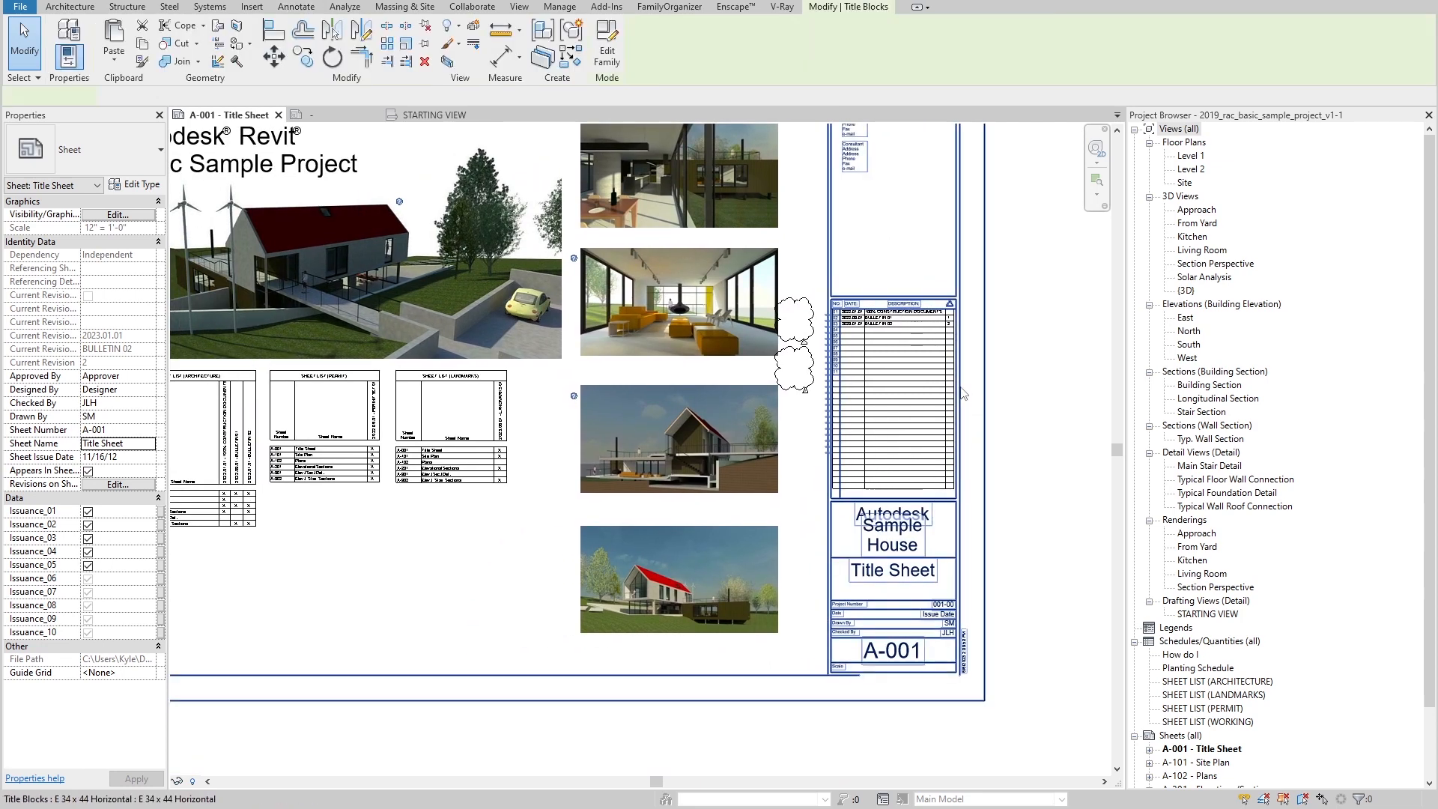
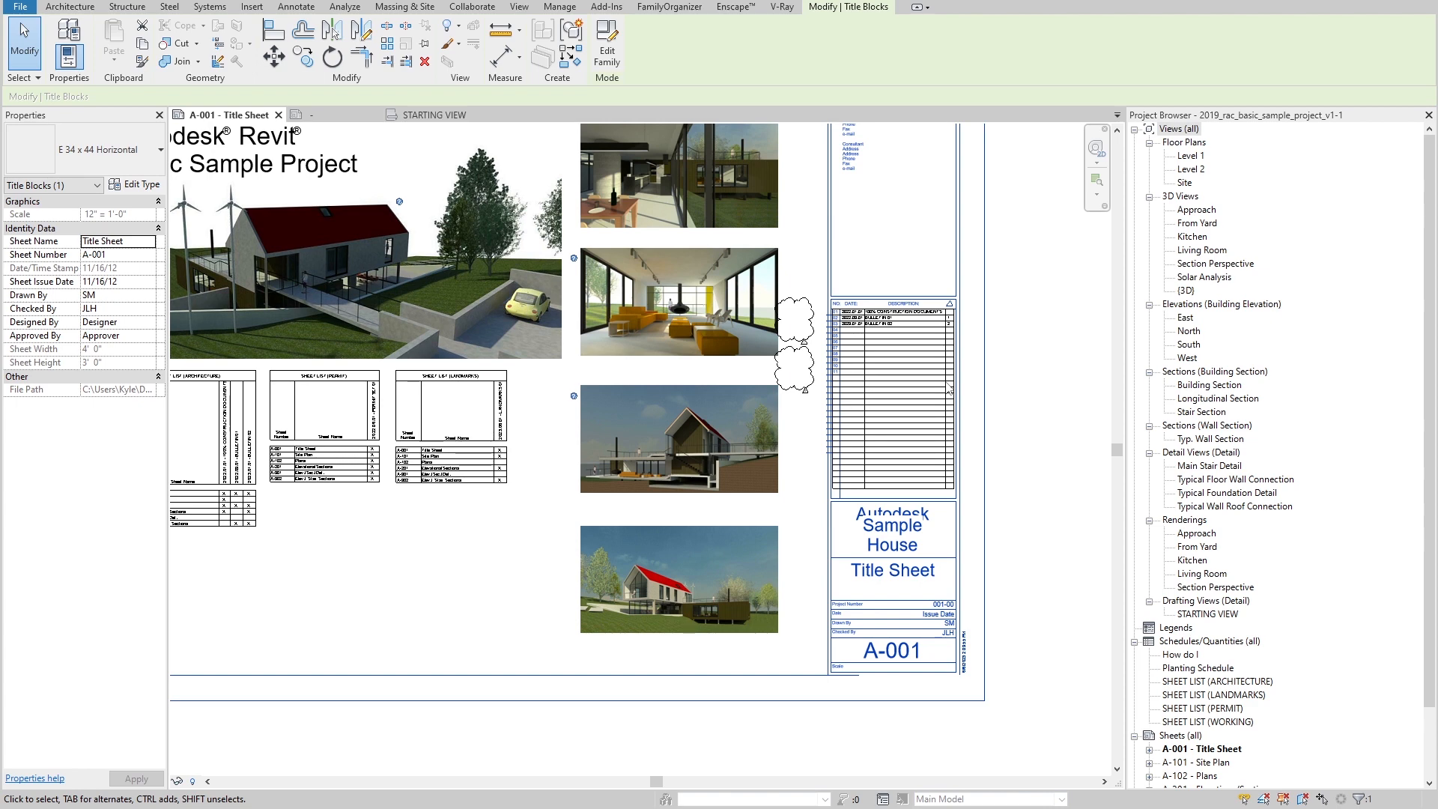
{"action": "left_click", "coordinate": [605, 42]}
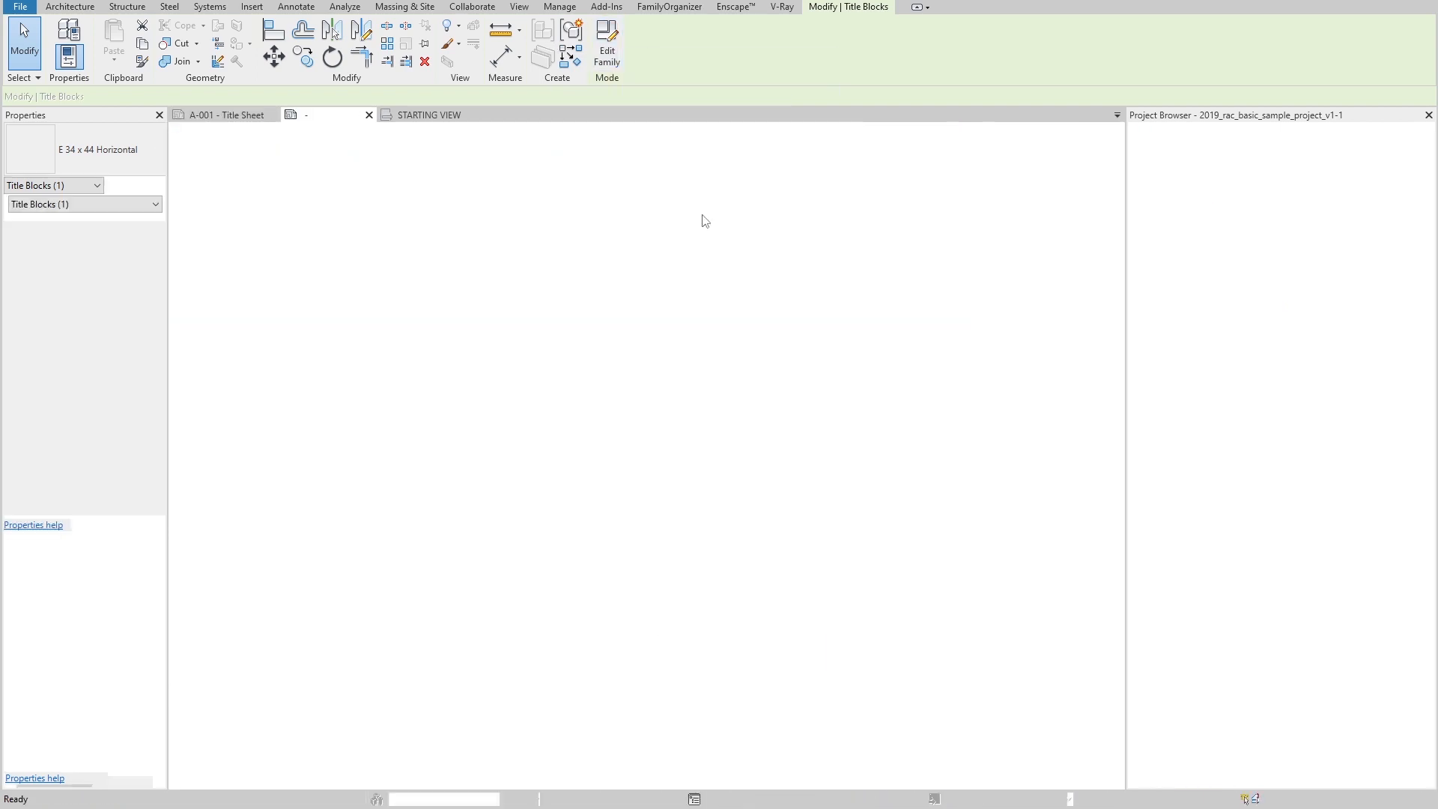
{"action": "left_click", "coordinate": [1214, 157]}
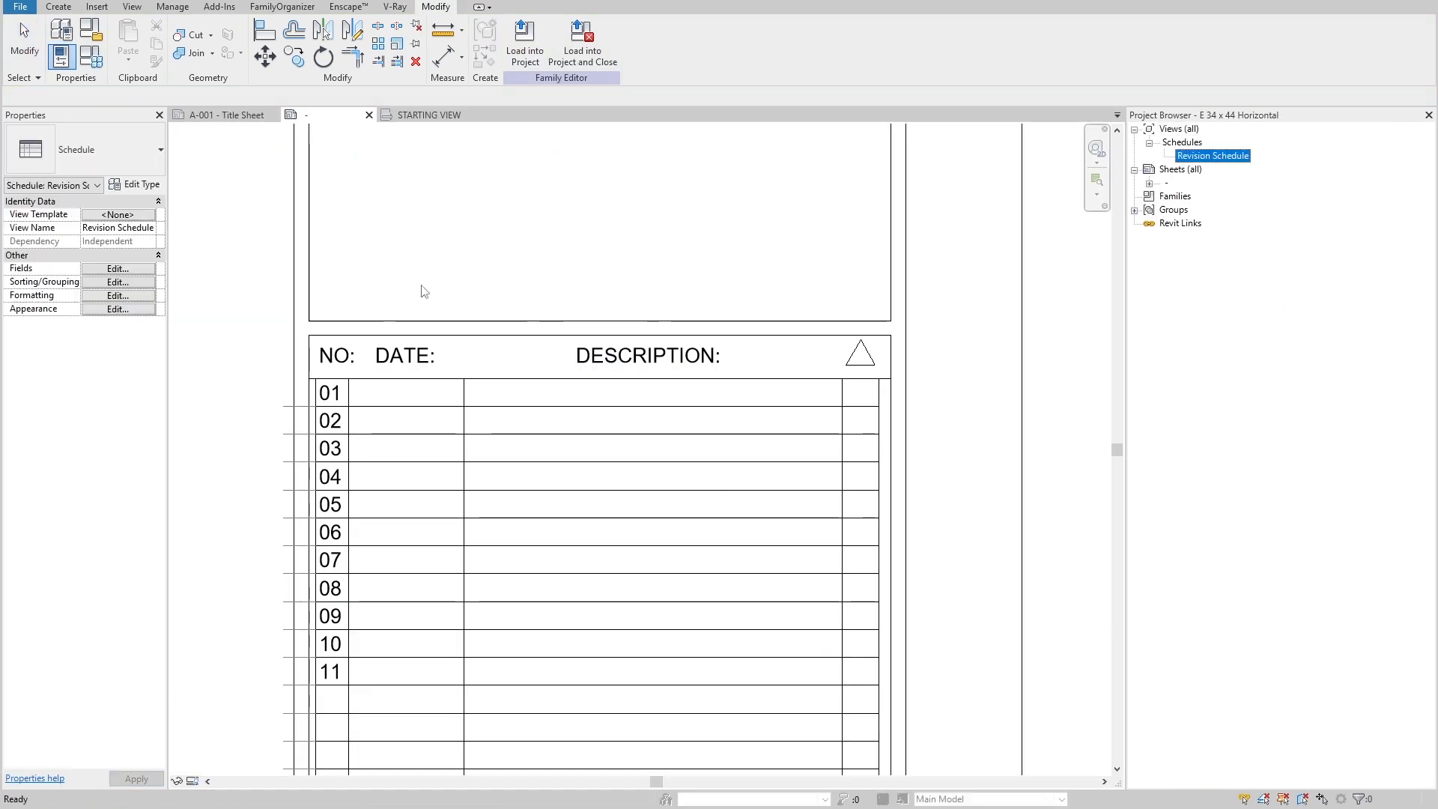
{"action": "left_click", "coordinate": [118, 268]}
{"action": "left_click", "coordinate": [974, 351]}
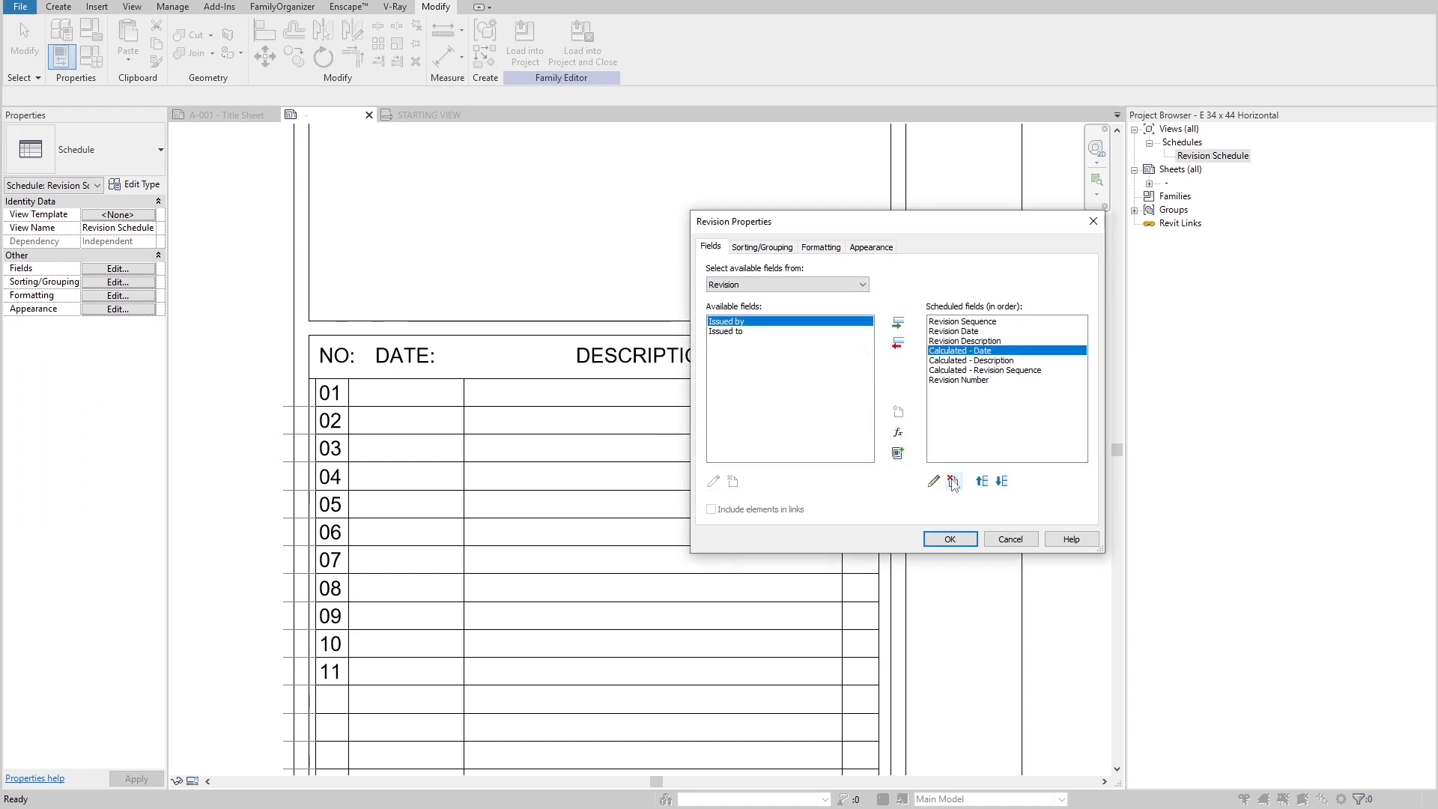
{"action": "left_click", "coordinate": [934, 481]}
{"action": "left_click", "coordinate": [844, 334]}
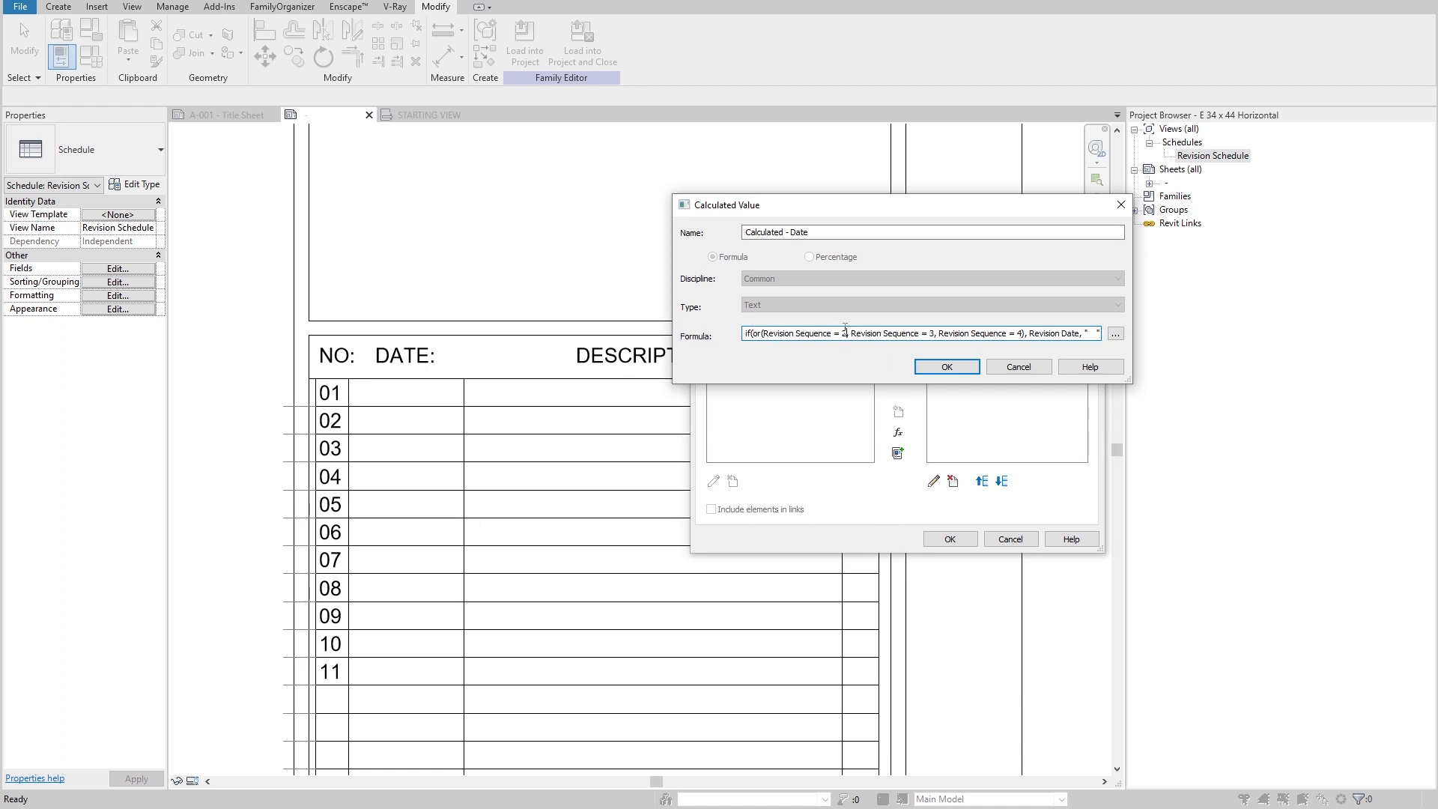
{"action": "left_click_drag", "start_coordinate": [847, 333], "coordinate": [1021, 324]}
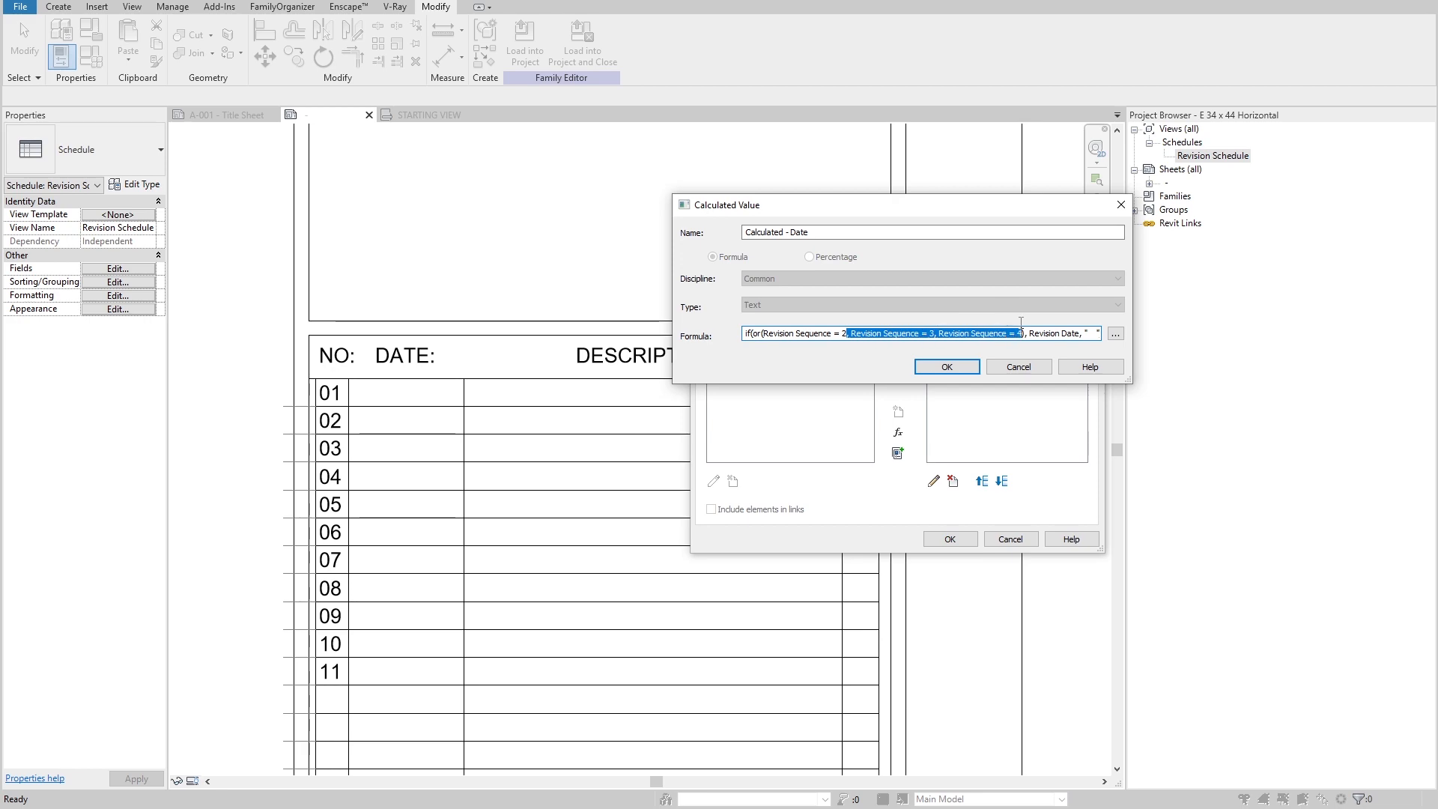
{"action": "key", "text": "BackSpace"}
{"action": "left_click", "coordinate": [947, 366]}
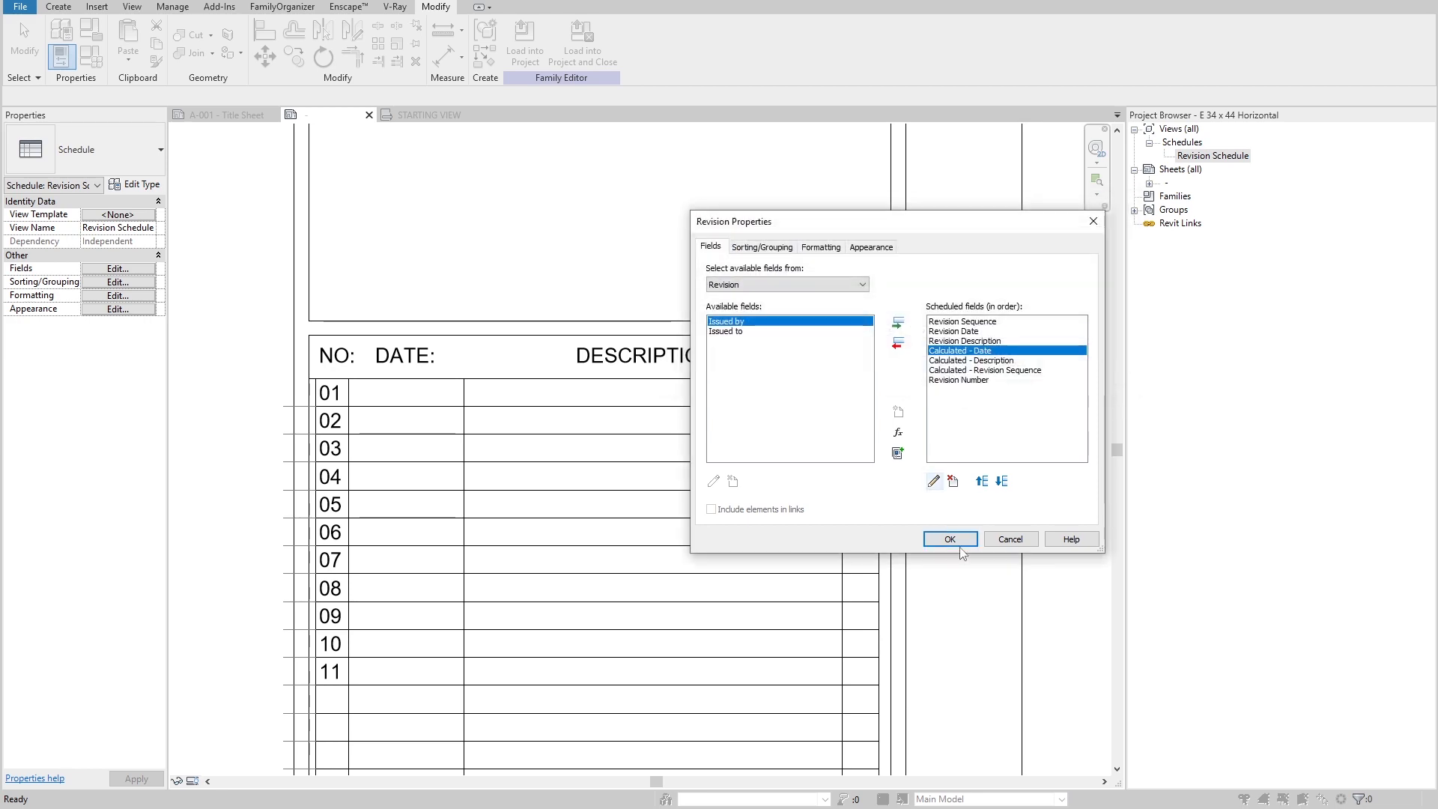
{"action": "left_click", "coordinate": [950, 539]}
Step: Load the edited title block family into the project and inspect the revision schedule's DATE column on the Title Sheet
{"action": "left_click", "coordinate": [552, 43]}
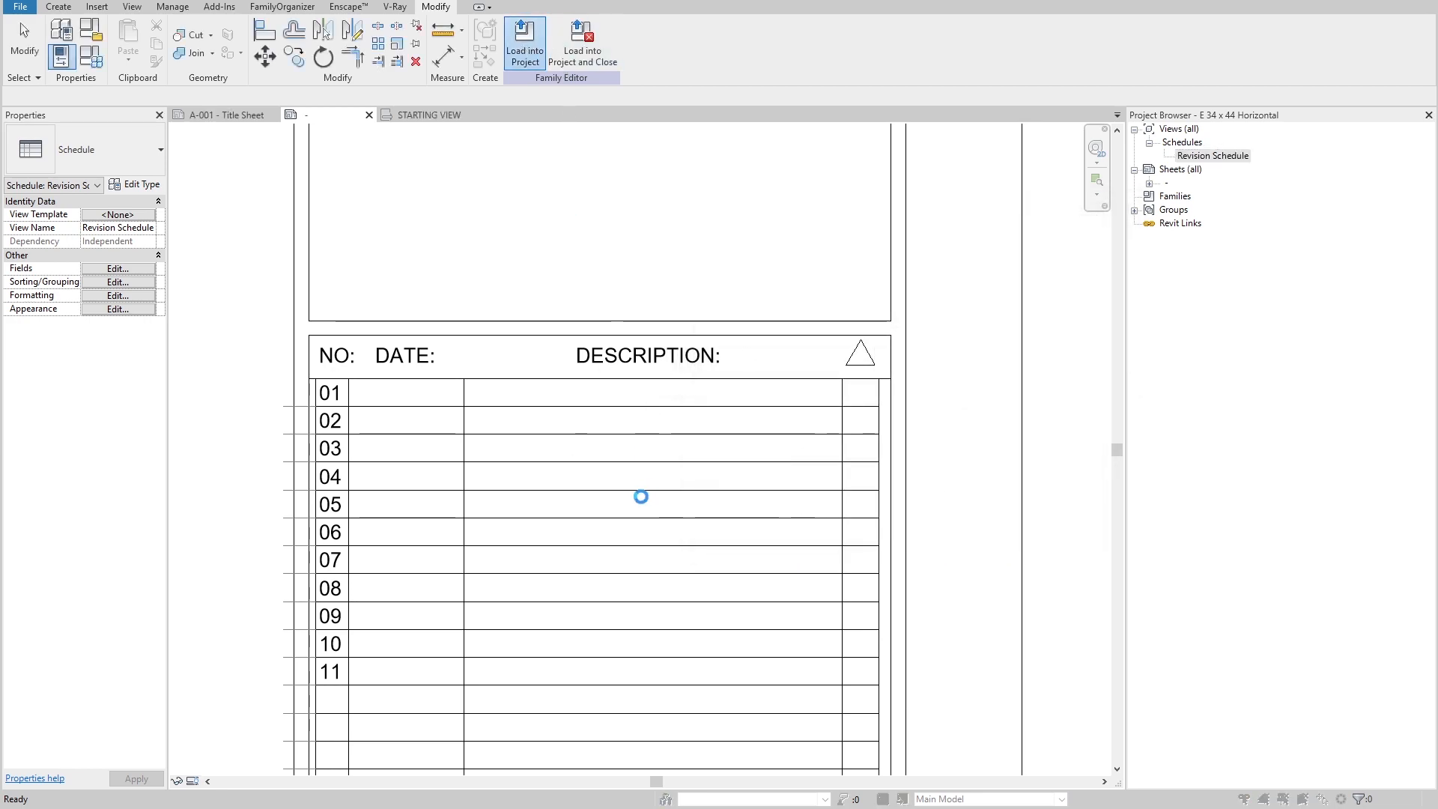
{"action": "left_click", "coordinate": [659, 375]}
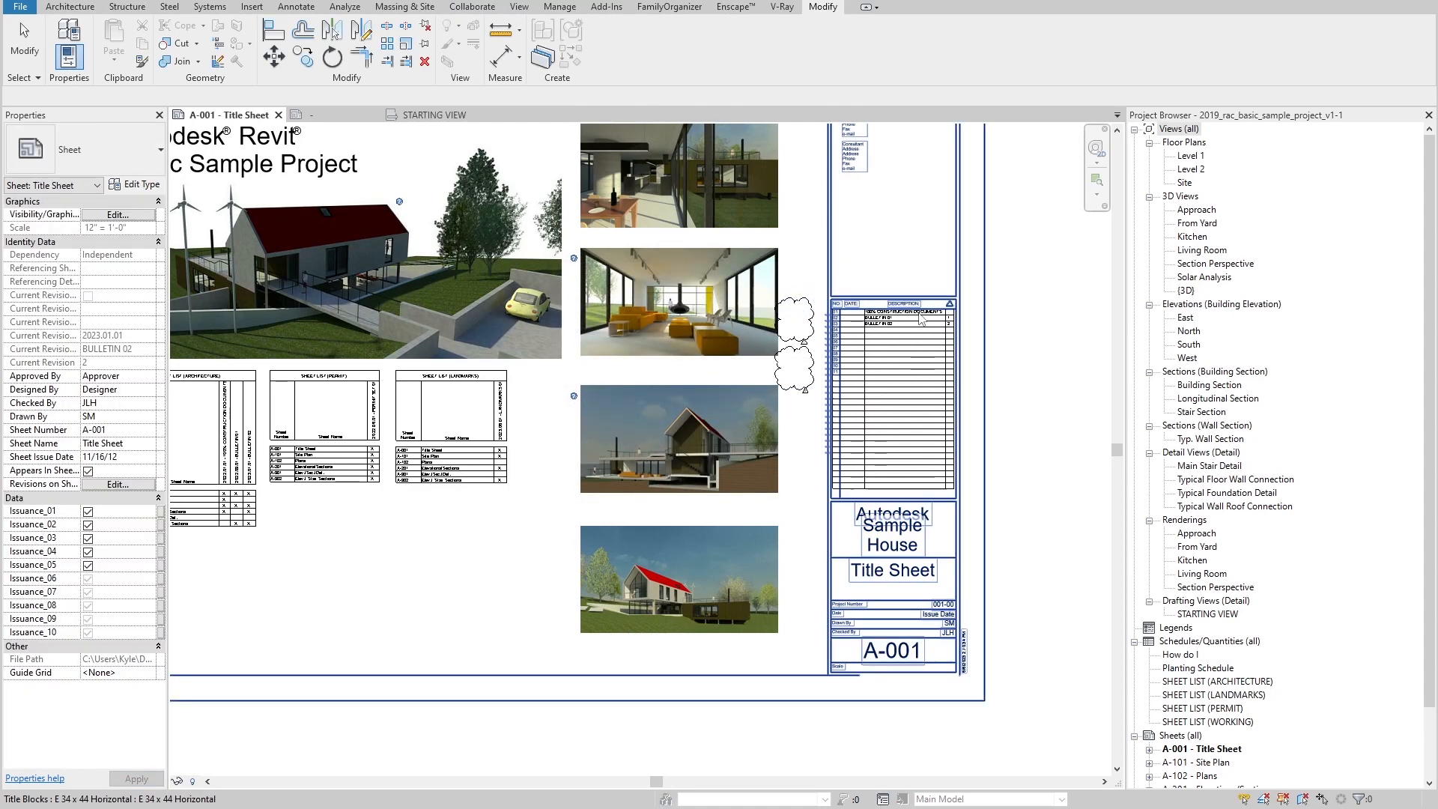
{"action": "scroll", "coordinate": [856, 344], "scroll_direction": "up", "scroll_amount": 5}
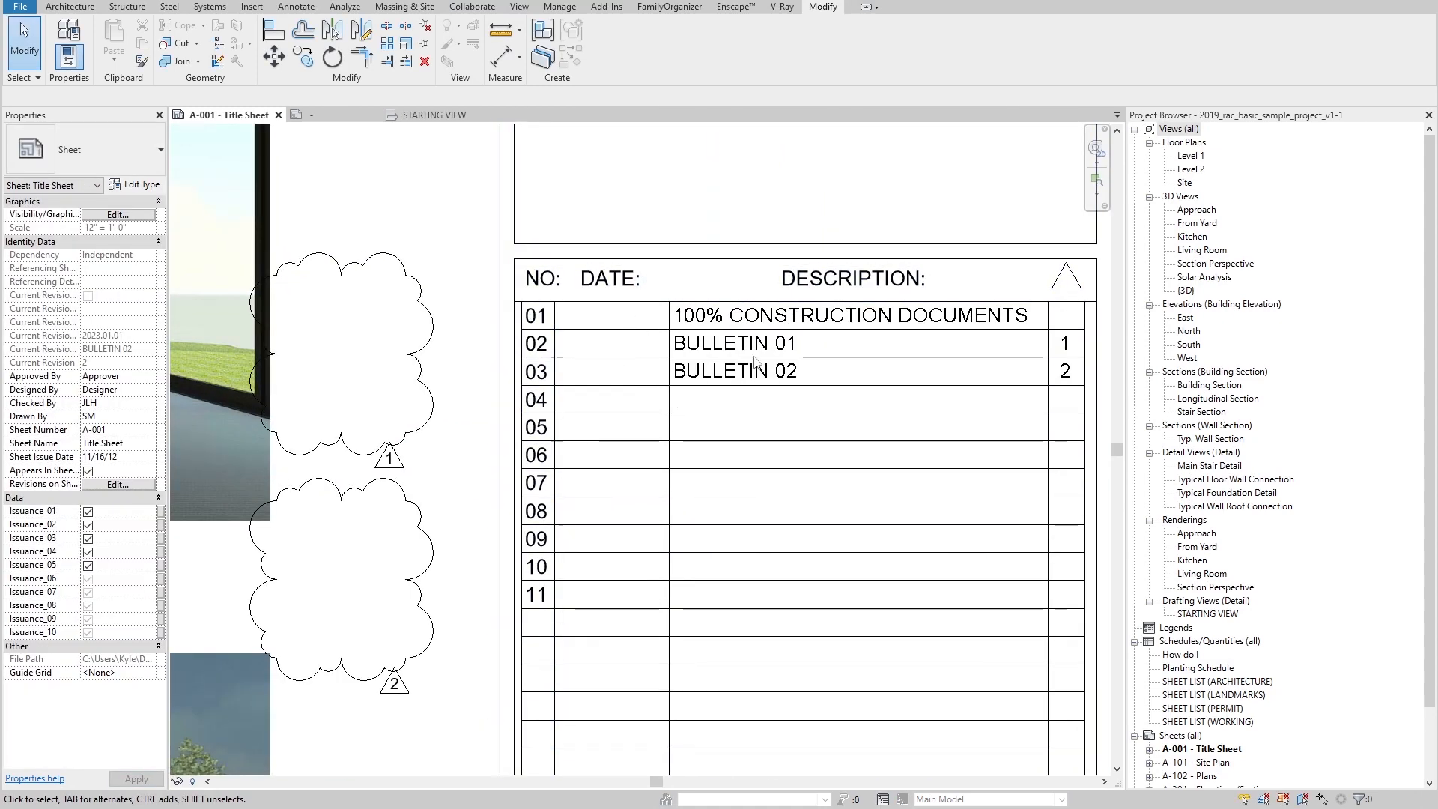
{"action": "scroll", "coordinate": [797, 337], "scroll_direction": "down", "scroll_amount": 2}
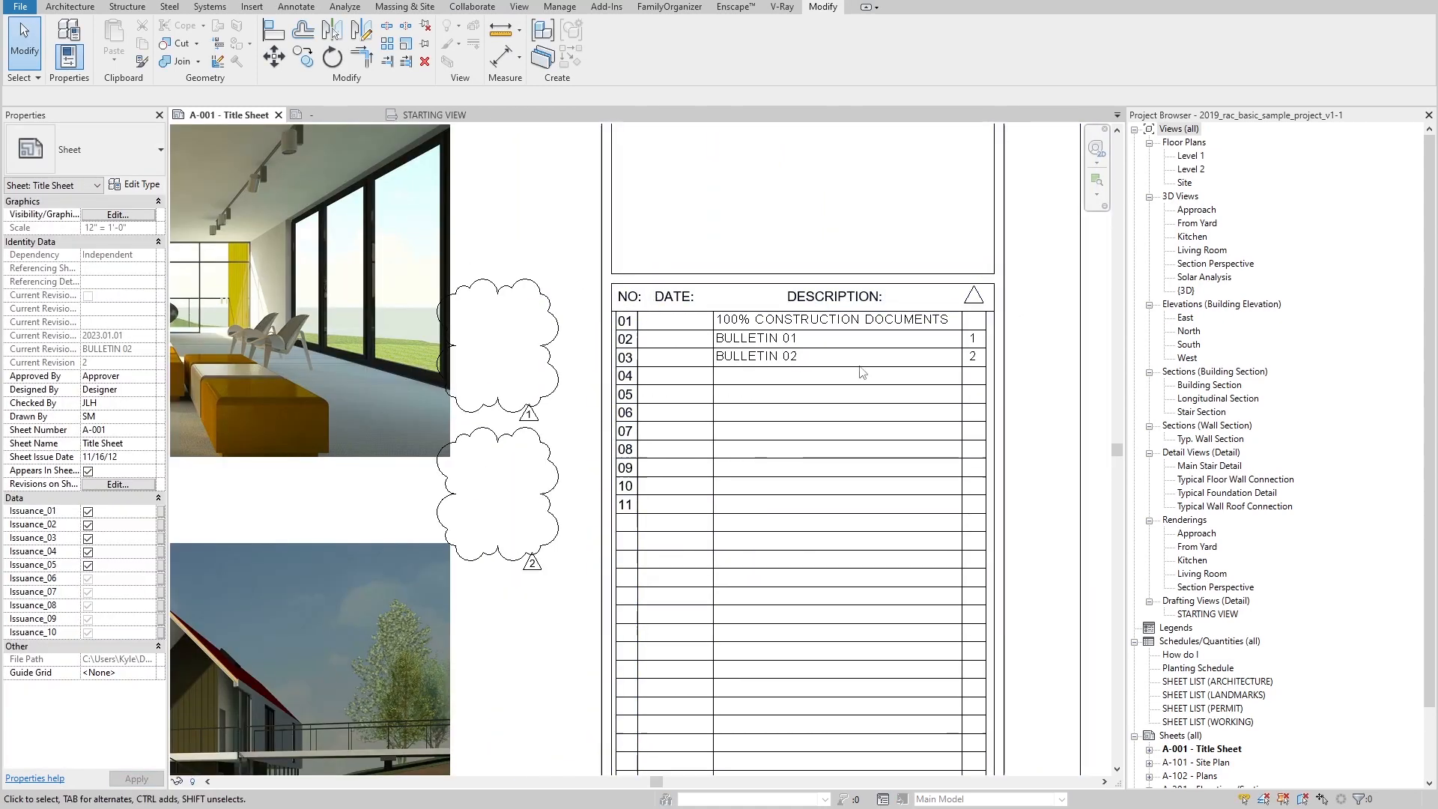
{"action": "scroll", "coordinate": [765, 434], "scroll_direction": "down", "scroll_amount": 3}
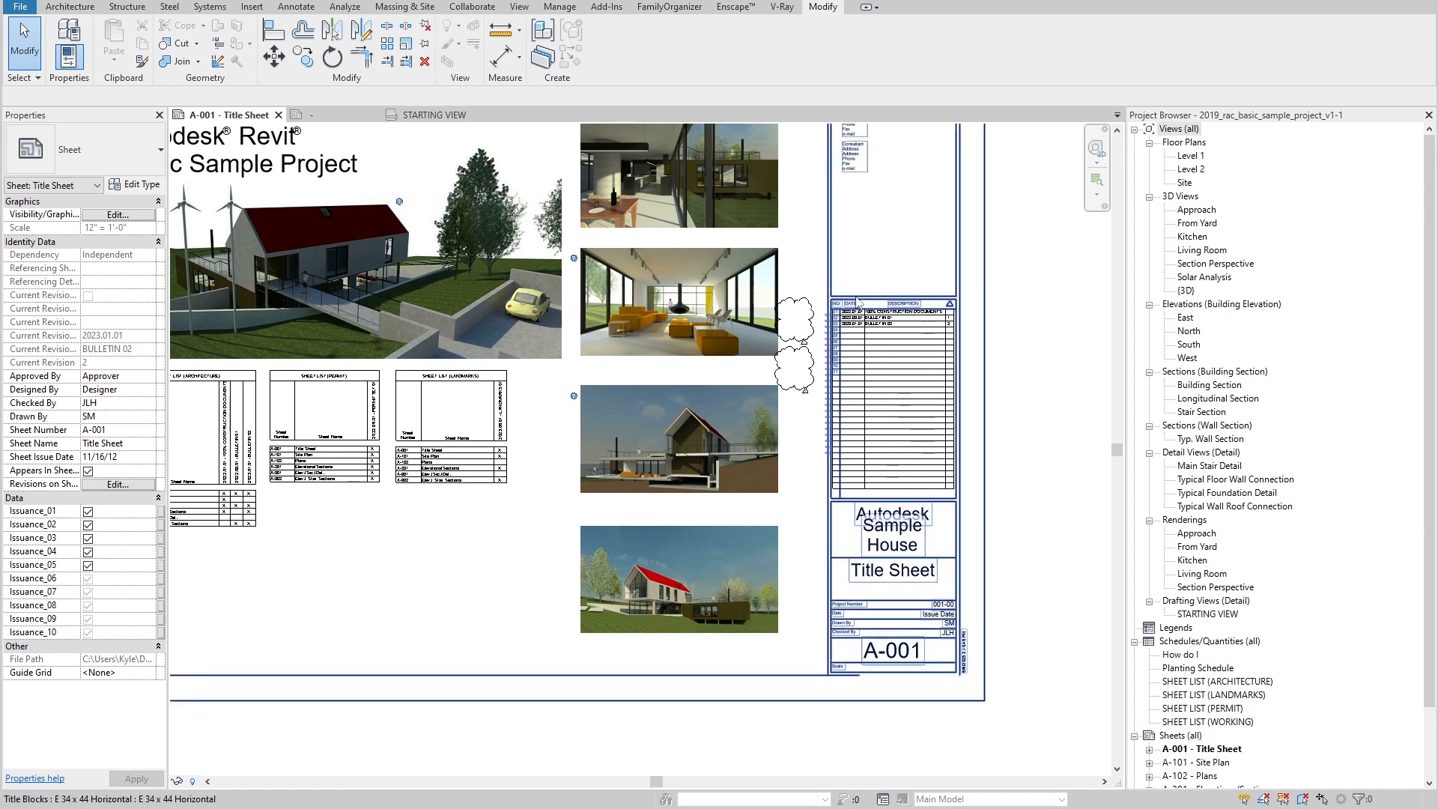
Step: Close the E 34 x 44 Horizontal title block family without saving its changes
{"action": "left_click", "coordinate": [886, 330]}
{"action": "left_click", "coordinate": [374, 115]}
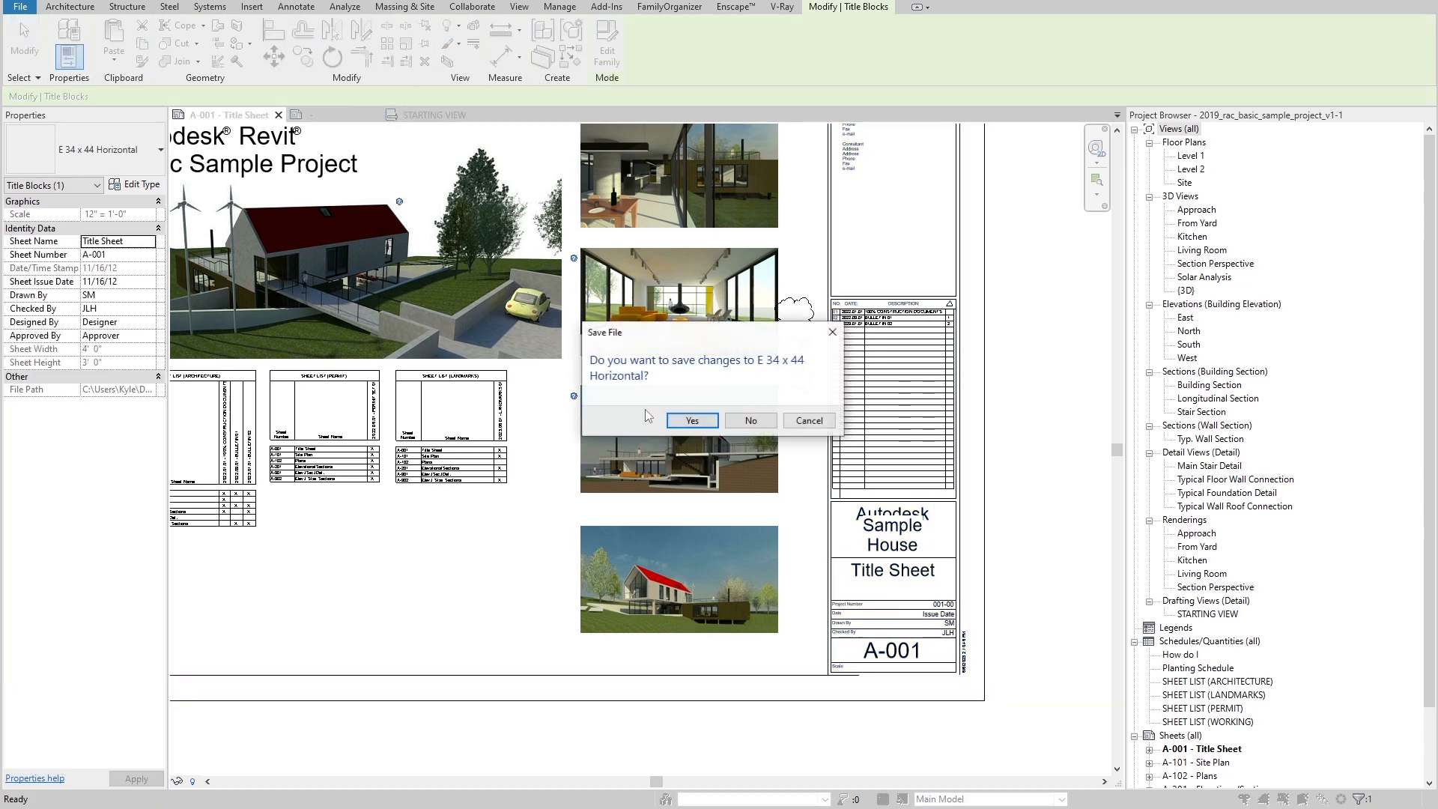
{"action": "left_click", "coordinate": [747, 424]}
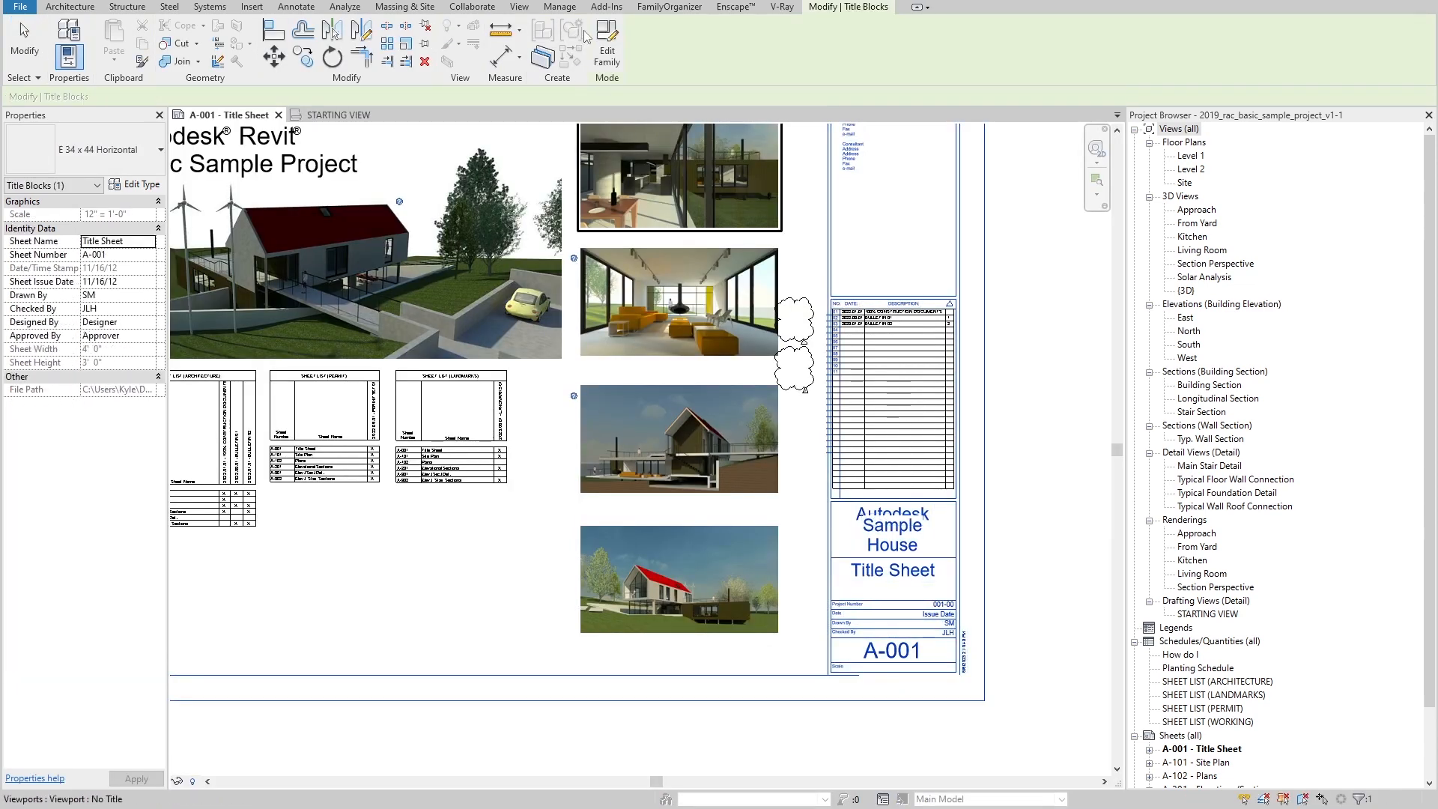
Step: Reopen the title block family from the Title Sheet and copy the Calculated - Date formula from its Revision Schedule fields
{"action": "left_click", "coordinate": [605, 39]}
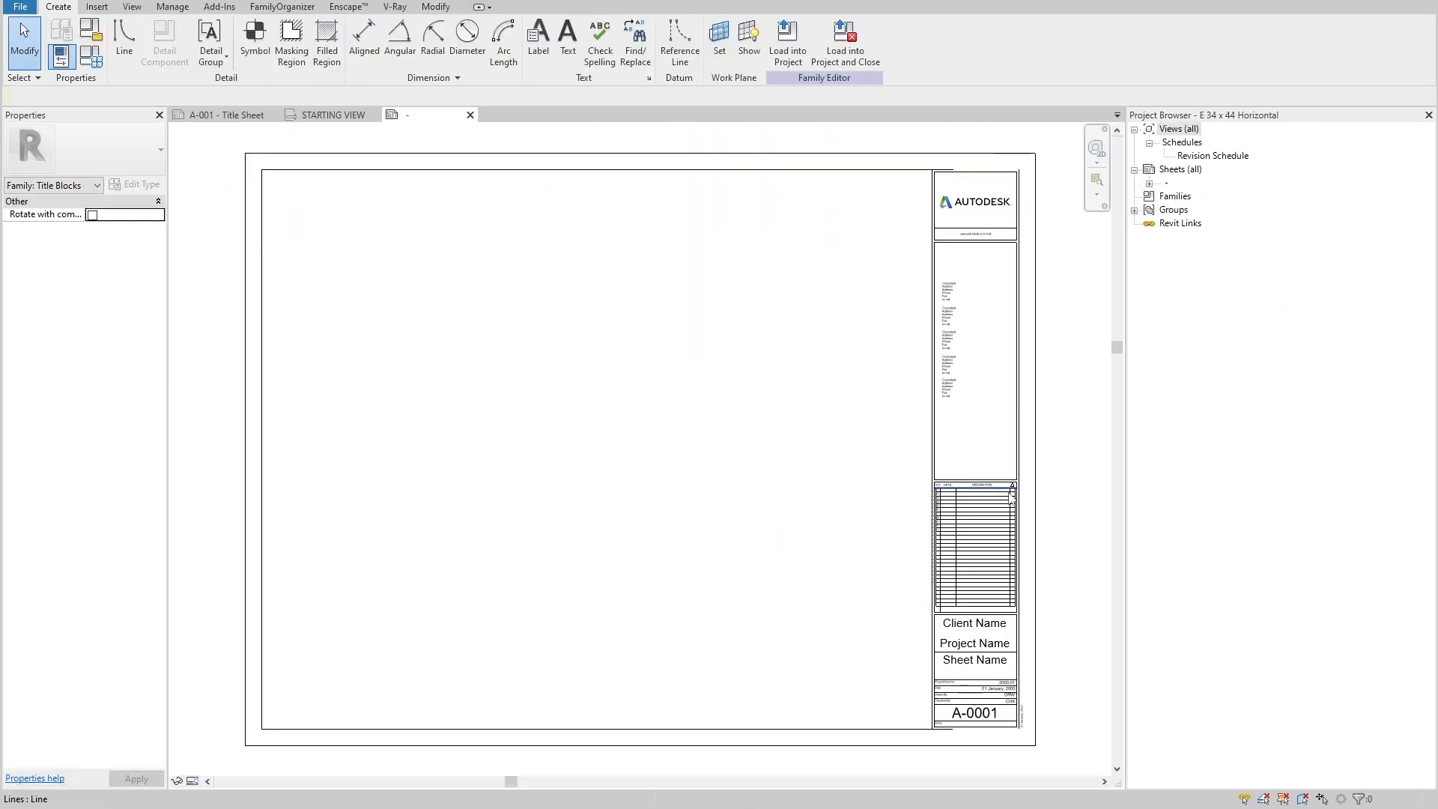
{"action": "left_click", "coordinate": [1191, 156]}
{"action": "left_click", "coordinate": [119, 268]}
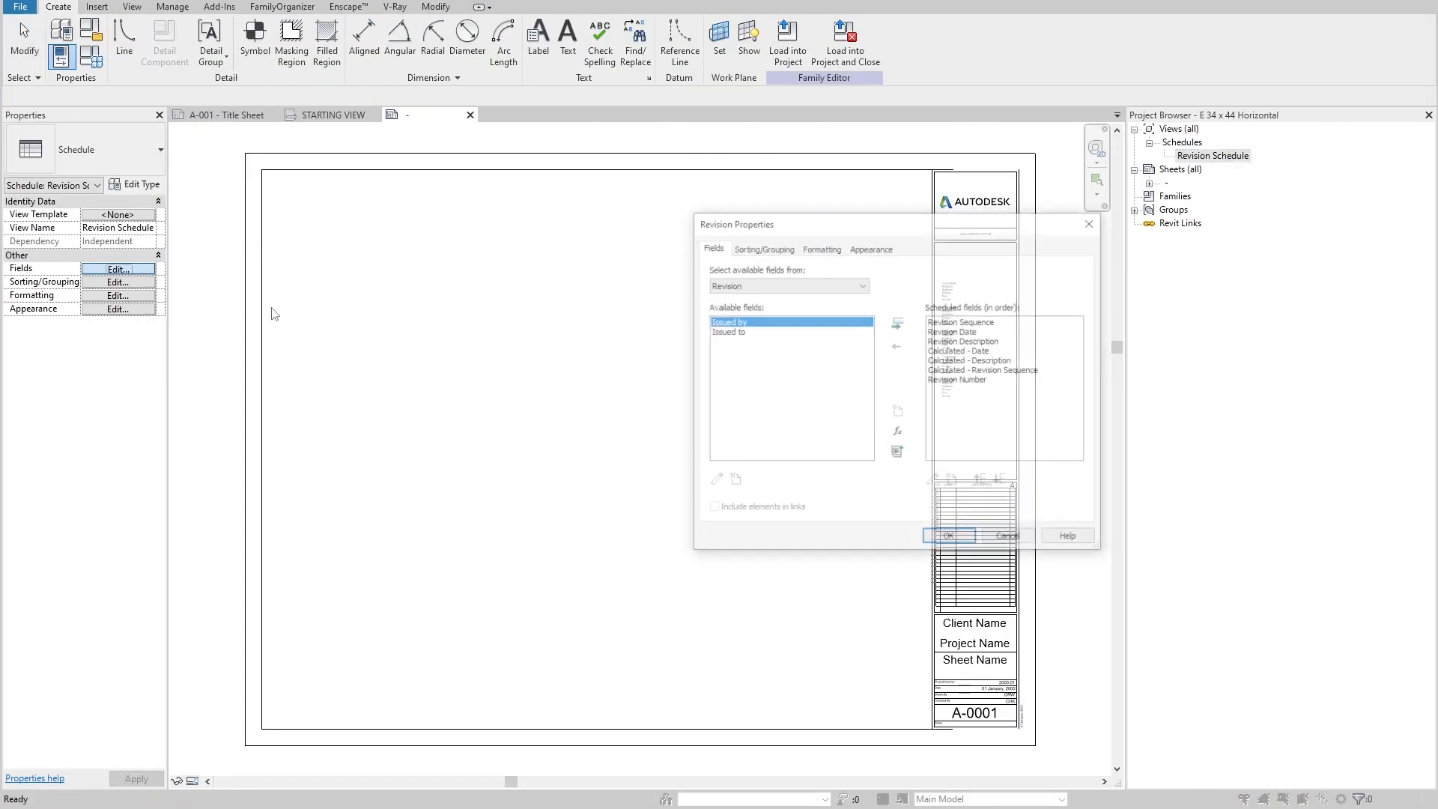
{"action": "left_click", "coordinate": [990, 351]}
{"action": "left_click", "coordinate": [934, 481]}
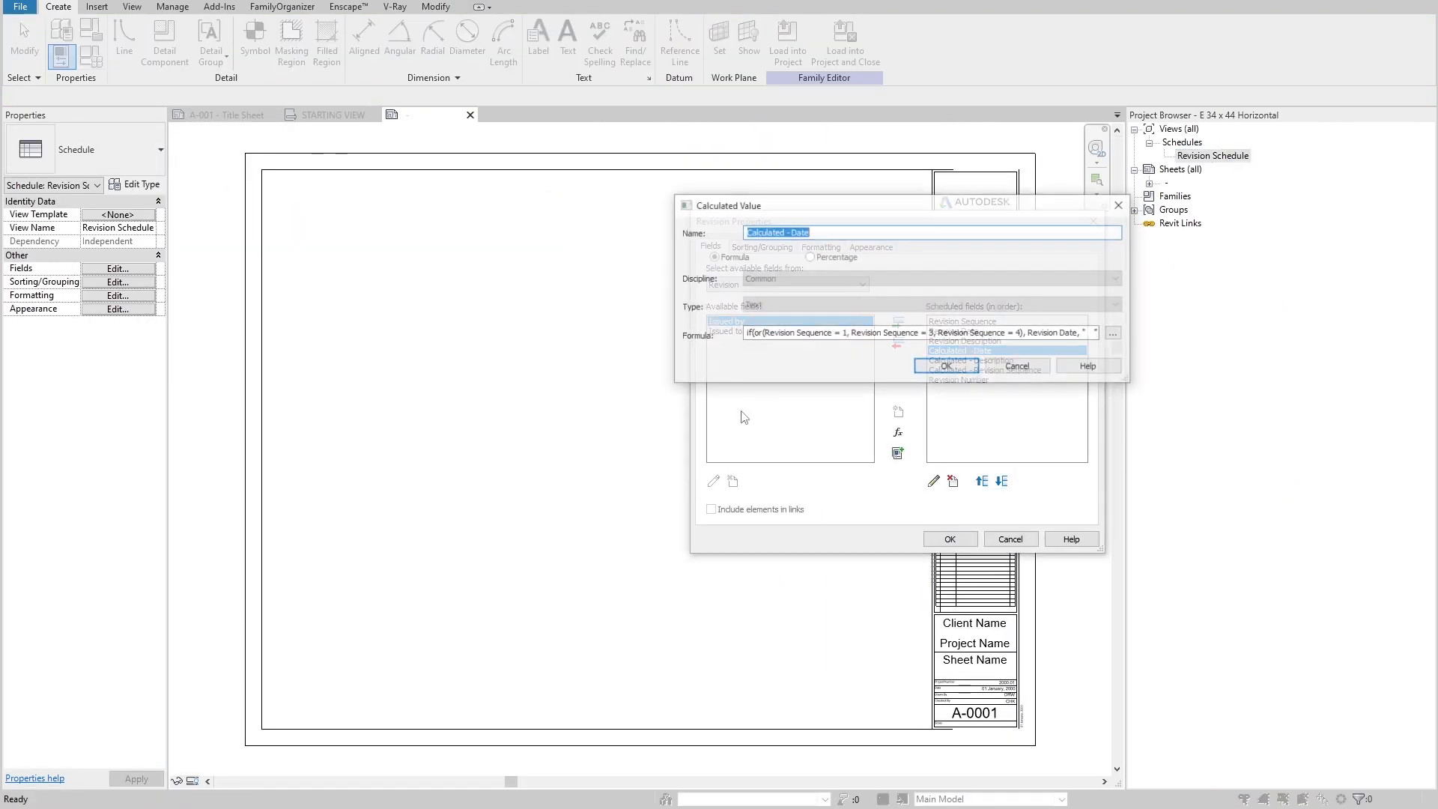
{"action": "key", "text": "Tab"}
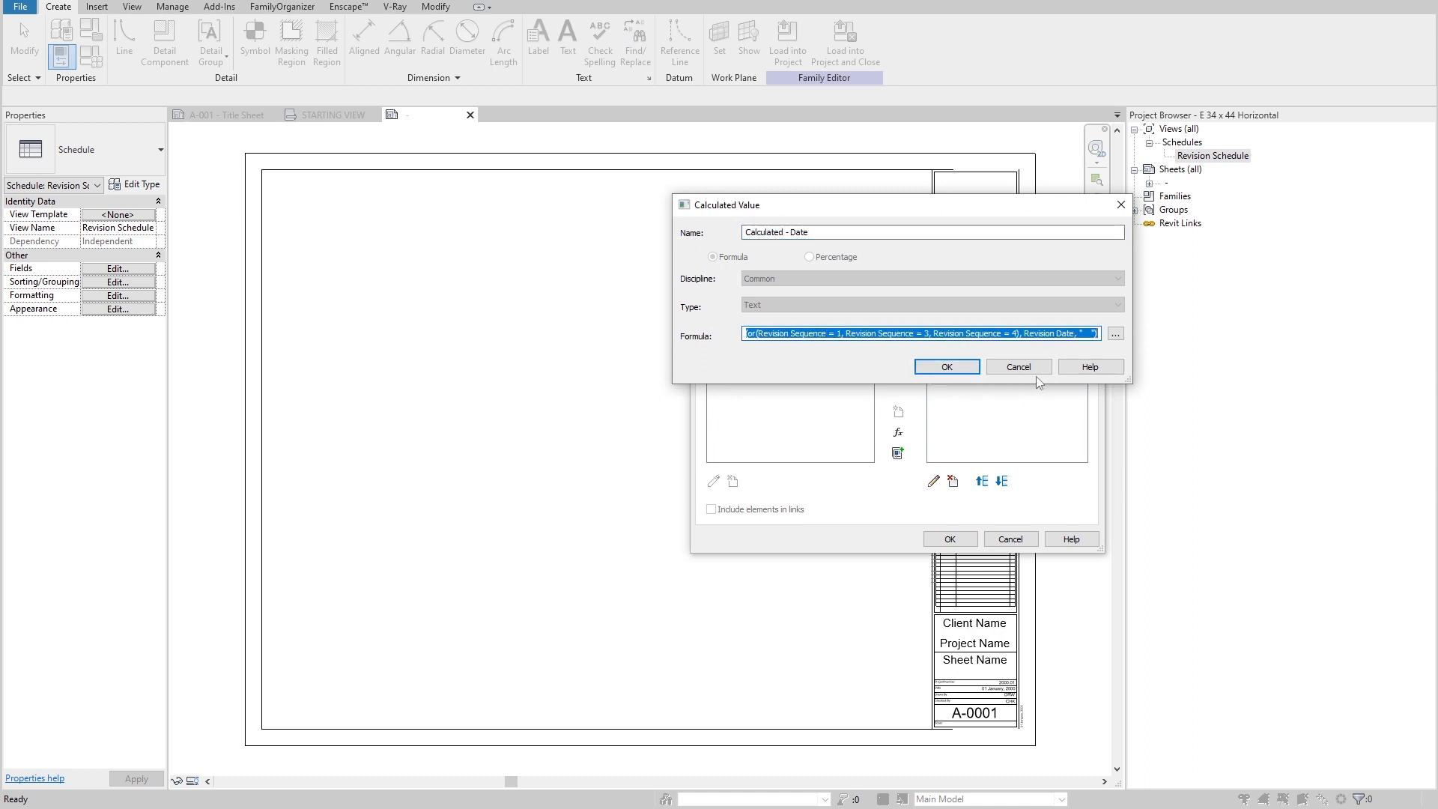
{"action": "left_click", "coordinate": [1013, 369]}
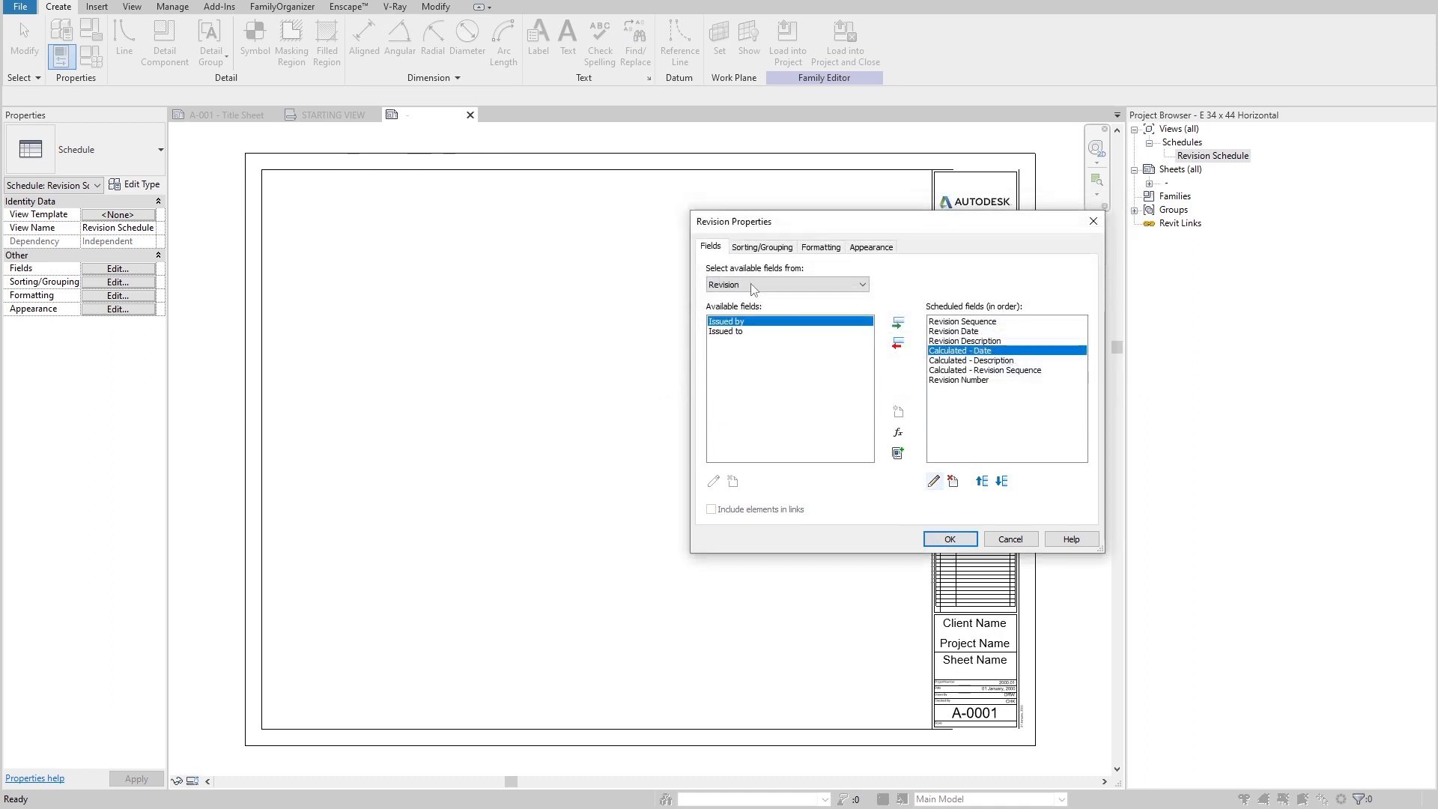
{"action": "left_click", "coordinate": [1016, 542]}
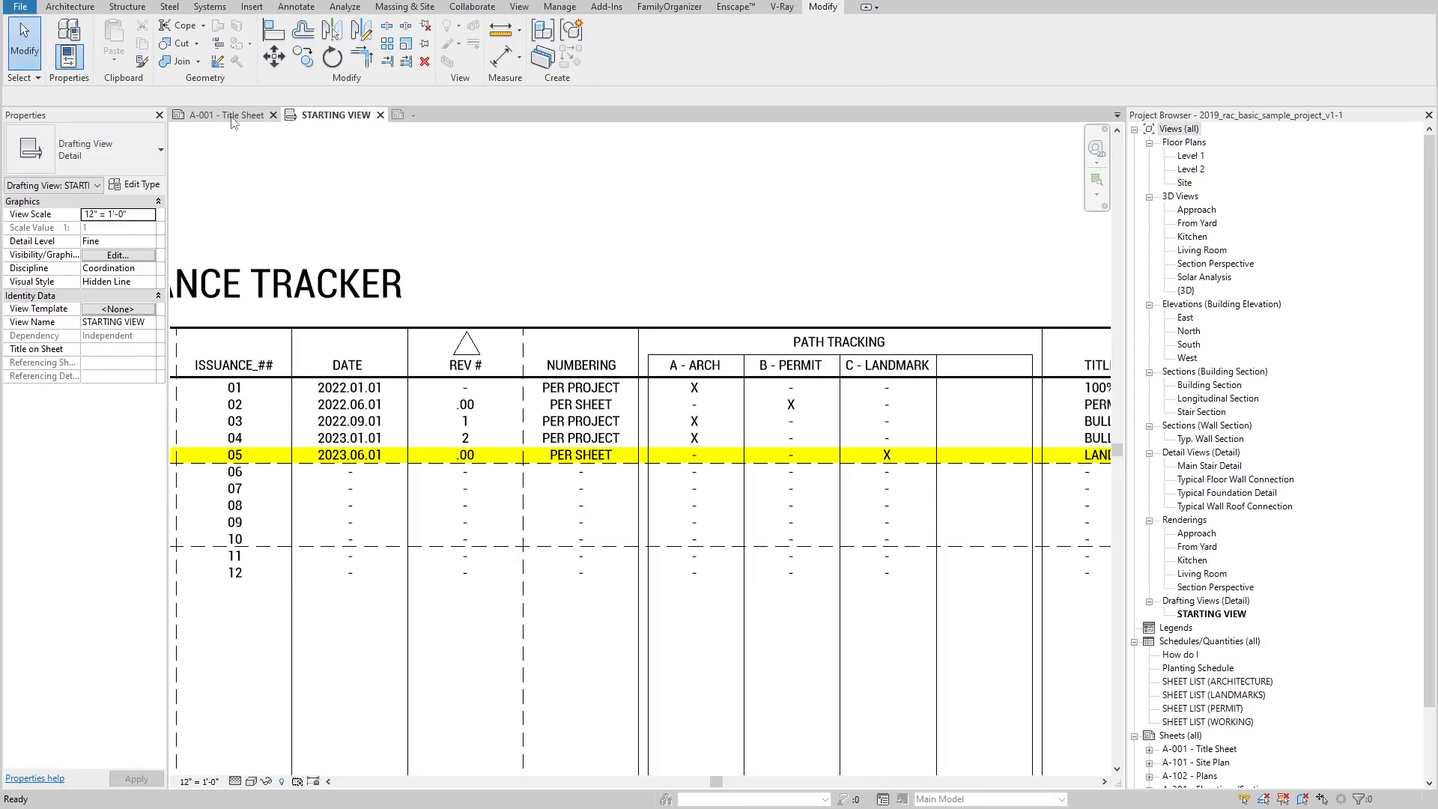
Step: Copy the SEQUENCE heading text in the STARTING VIEW to the blank area below the Issuance Tracker table
{"action": "scroll", "coordinate": [648, 240], "scroll_direction": "down", "scroll_amount": 4}
{"action": "scroll", "coordinate": [475, 331], "scroll_direction": "up", "scroll_amount": 2}
{"action": "left_click", "coordinate": [427, 264]}
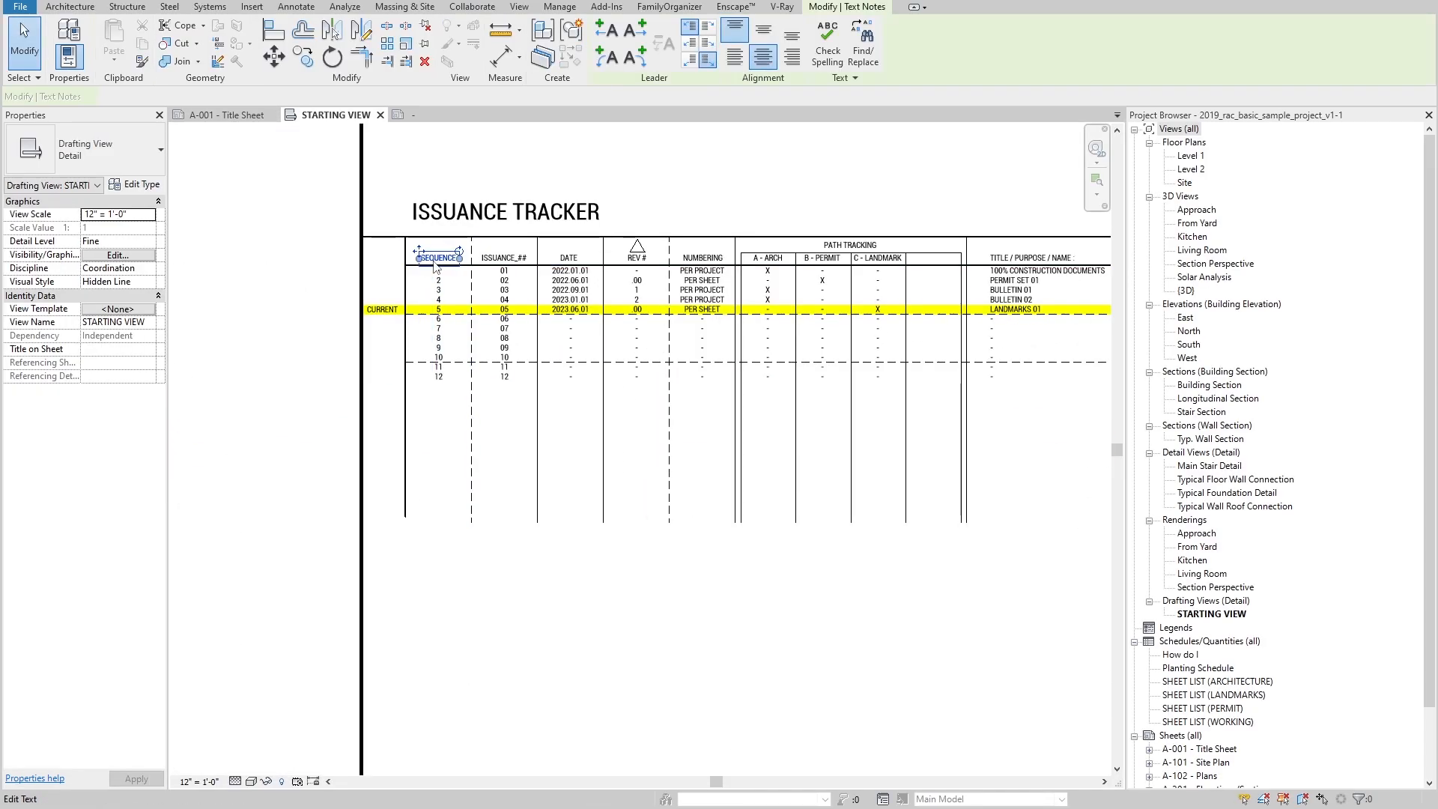
{"action": "scroll", "coordinate": [428, 240], "scroll_direction": "up", "scroll_amount": 2}
{"action": "left_click", "coordinate": [313, 57]}
{"action": "left_click", "coordinate": [411, 257]}
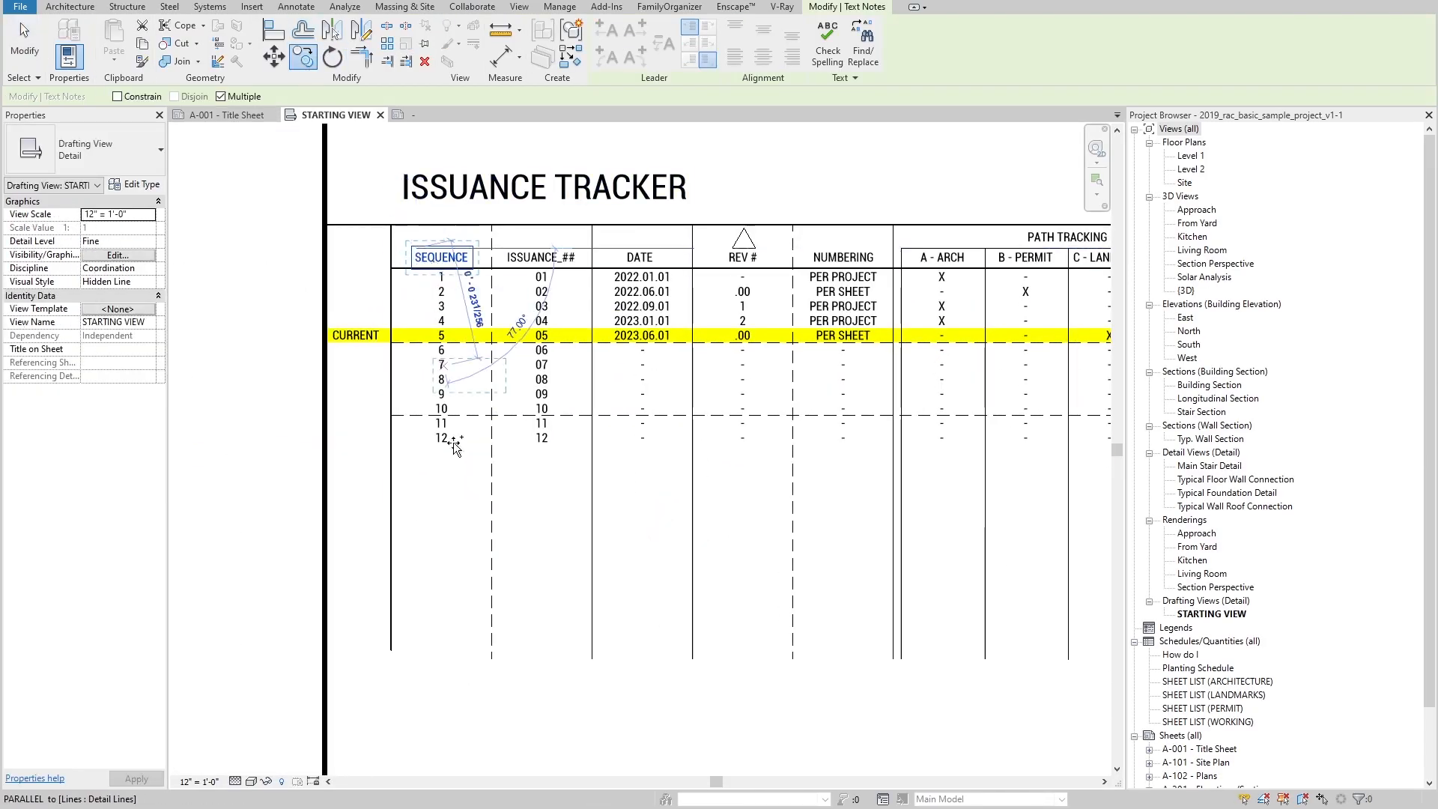
{"action": "left_click", "coordinate": [397, 532]}
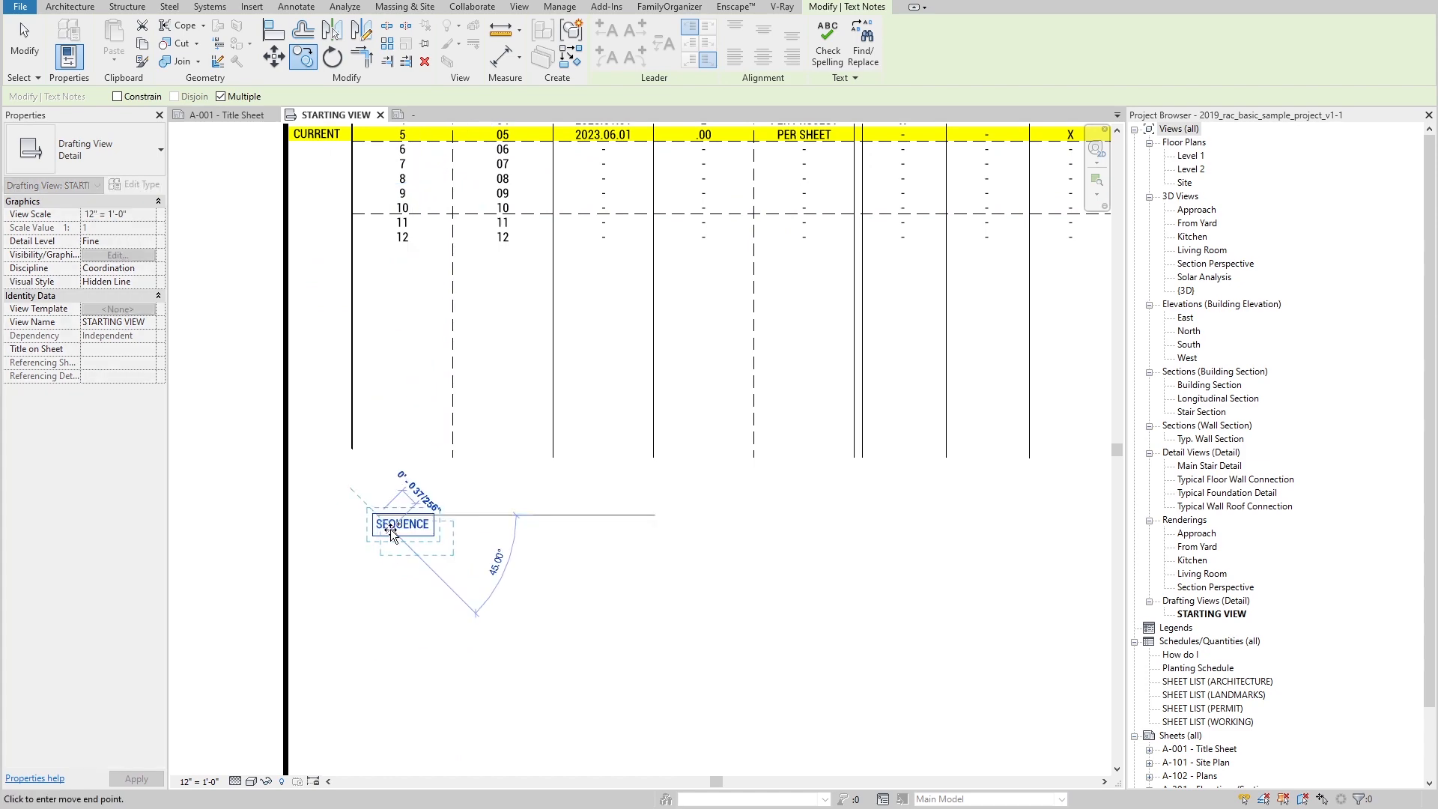
{"action": "key", "text": "Escape"}
Step: Replace the copied text with if(or(Revision Sequence = 1, Revision Sequence = 3, Revision Sequence = 4), Revision Date, " "), left-align it and move it inside the border
{"action": "double_click", "coordinate": [401, 530]}
{"action": "type", "text": "if(or(Revision Sequence = 1, Revision Sequence = 3, Revision Sequence = 4), Revision Date, \"    \")"}
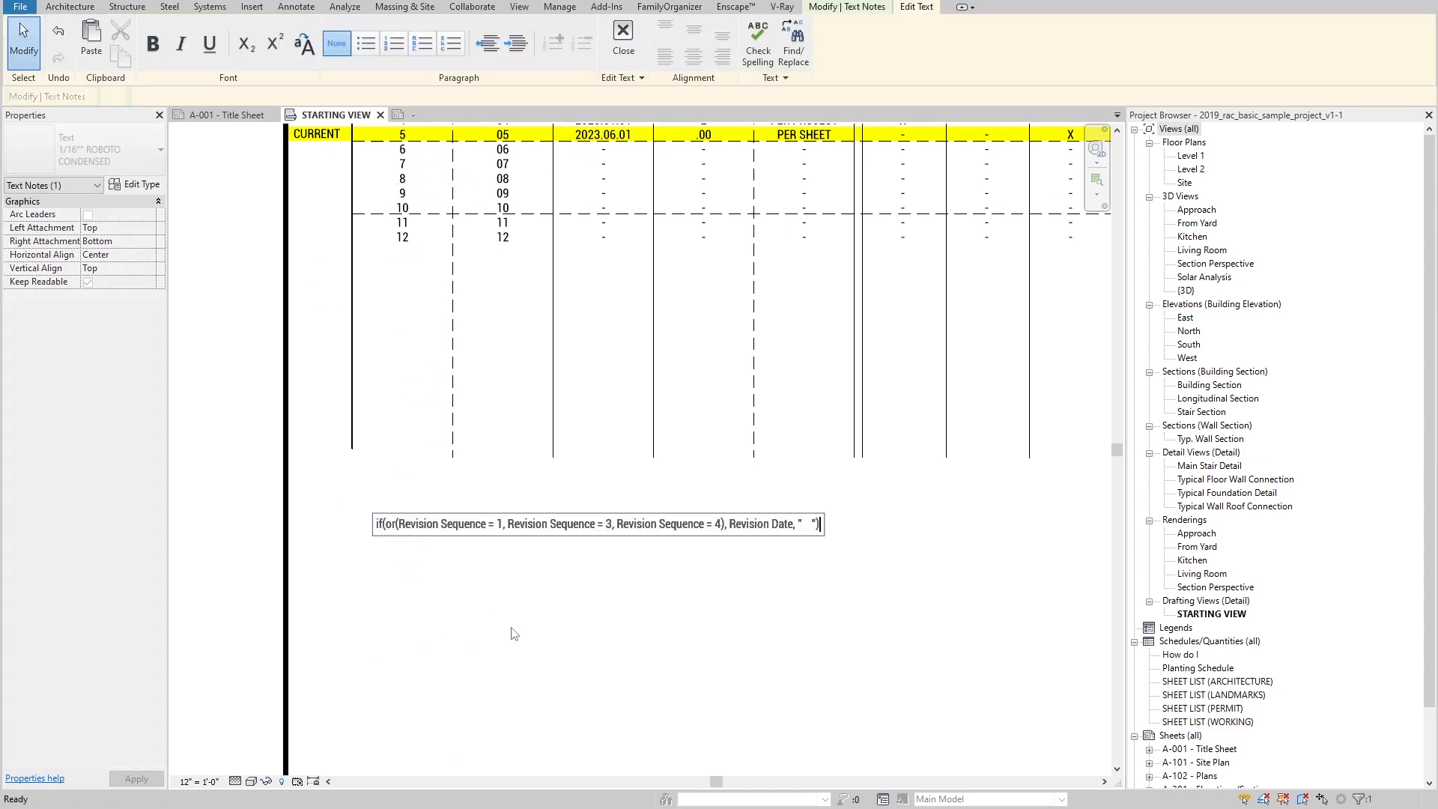
{"action": "left_click", "coordinate": [510, 629]}
{"action": "scroll", "coordinate": [556, 466], "scroll_direction": "down", "scroll_amount": 1}
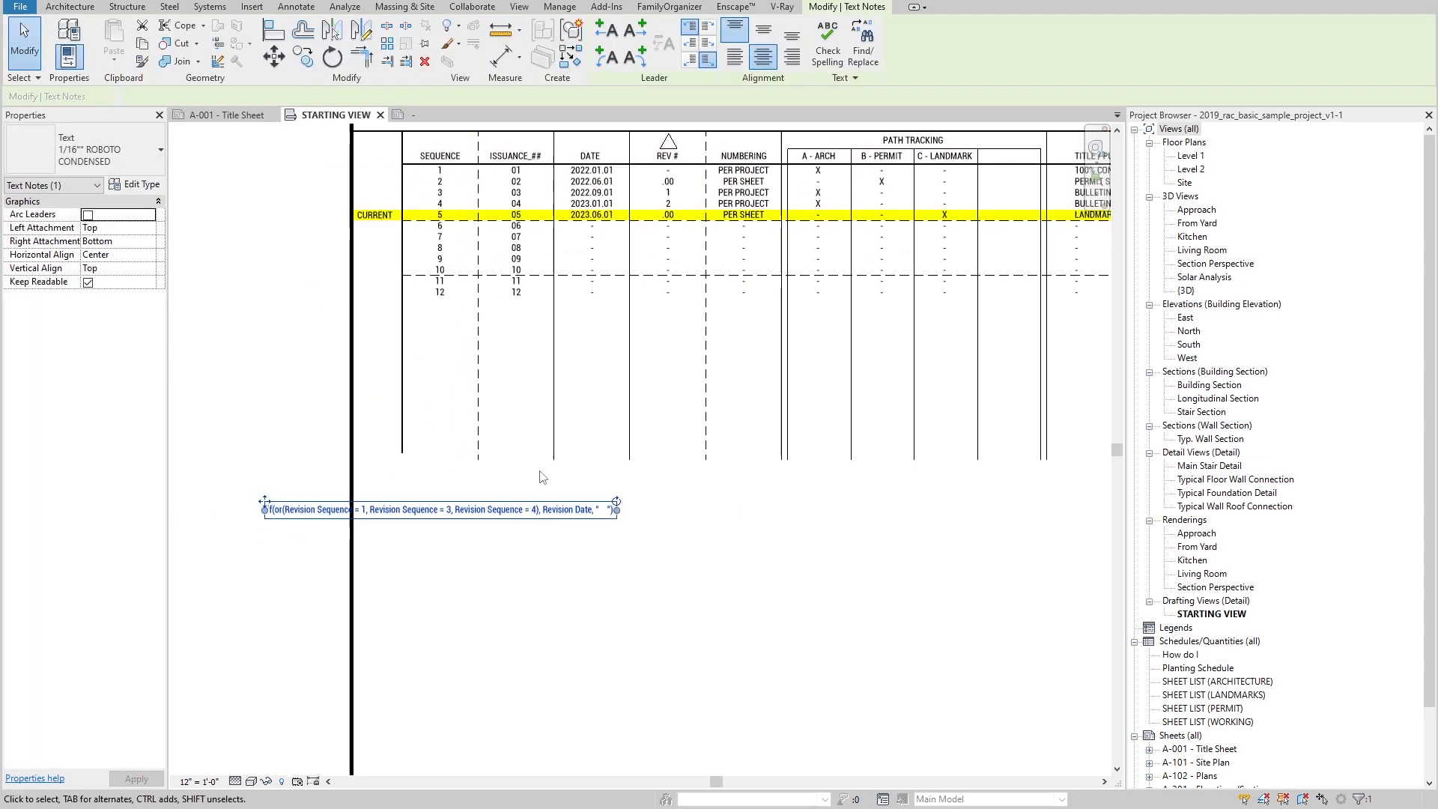
{"action": "left_click", "coordinate": [736, 58]}
{"action": "left_click_drag", "start_coordinate": [273, 503], "coordinate": [521, 503]}
Step: Copy the SEQUENCE heading beside the formula below the Issuance Tracker, change its text to CALCULATED DATE and shift it clear of the formula
{"action": "left_click", "coordinate": [444, 155]}
{"action": "key", "text": "c"}
{"action": "key", "text": "c"}
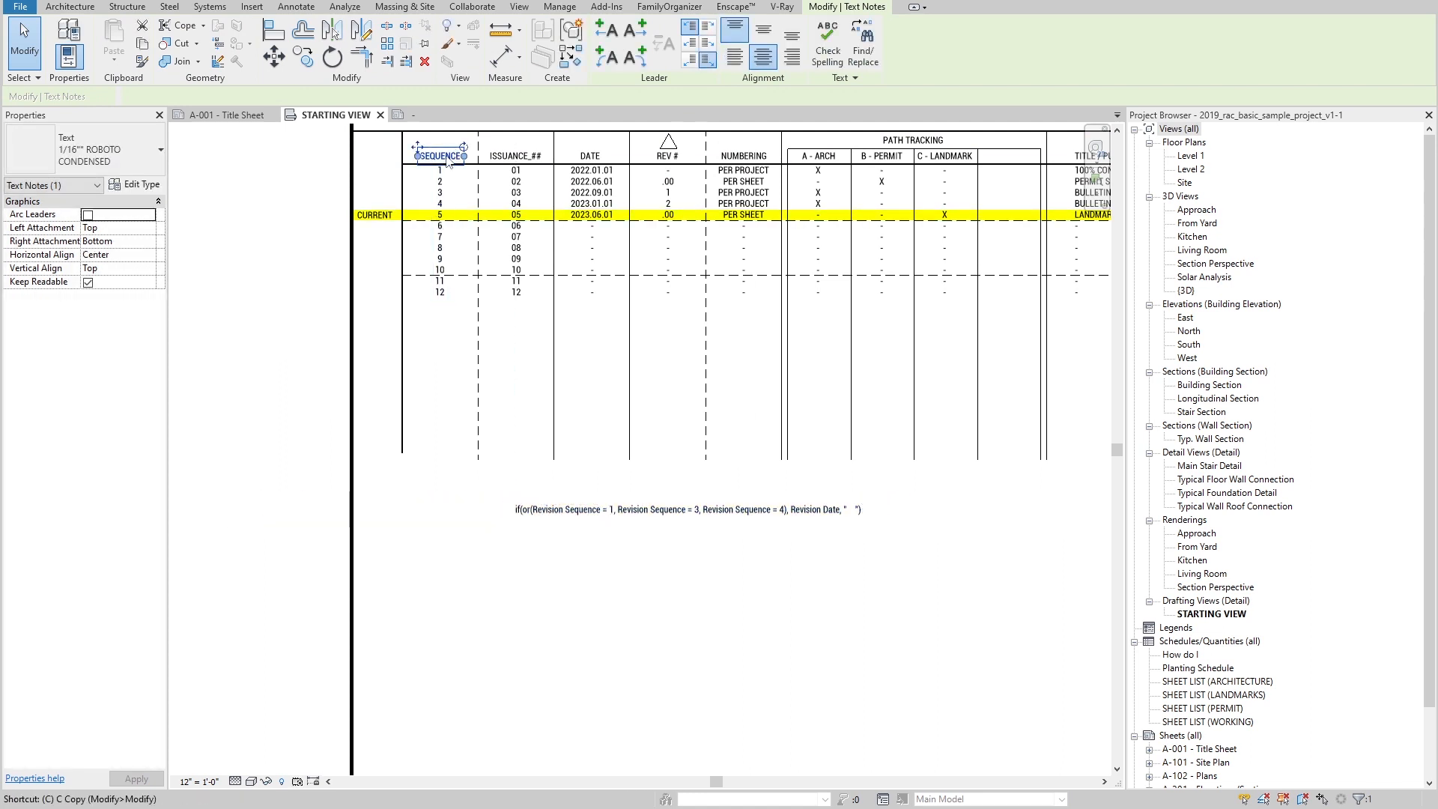
{"action": "left_click", "coordinate": [446, 155]}
{"action": "scroll", "coordinate": [459, 512], "scroll_direction": "up", "scroll_amount": 2}
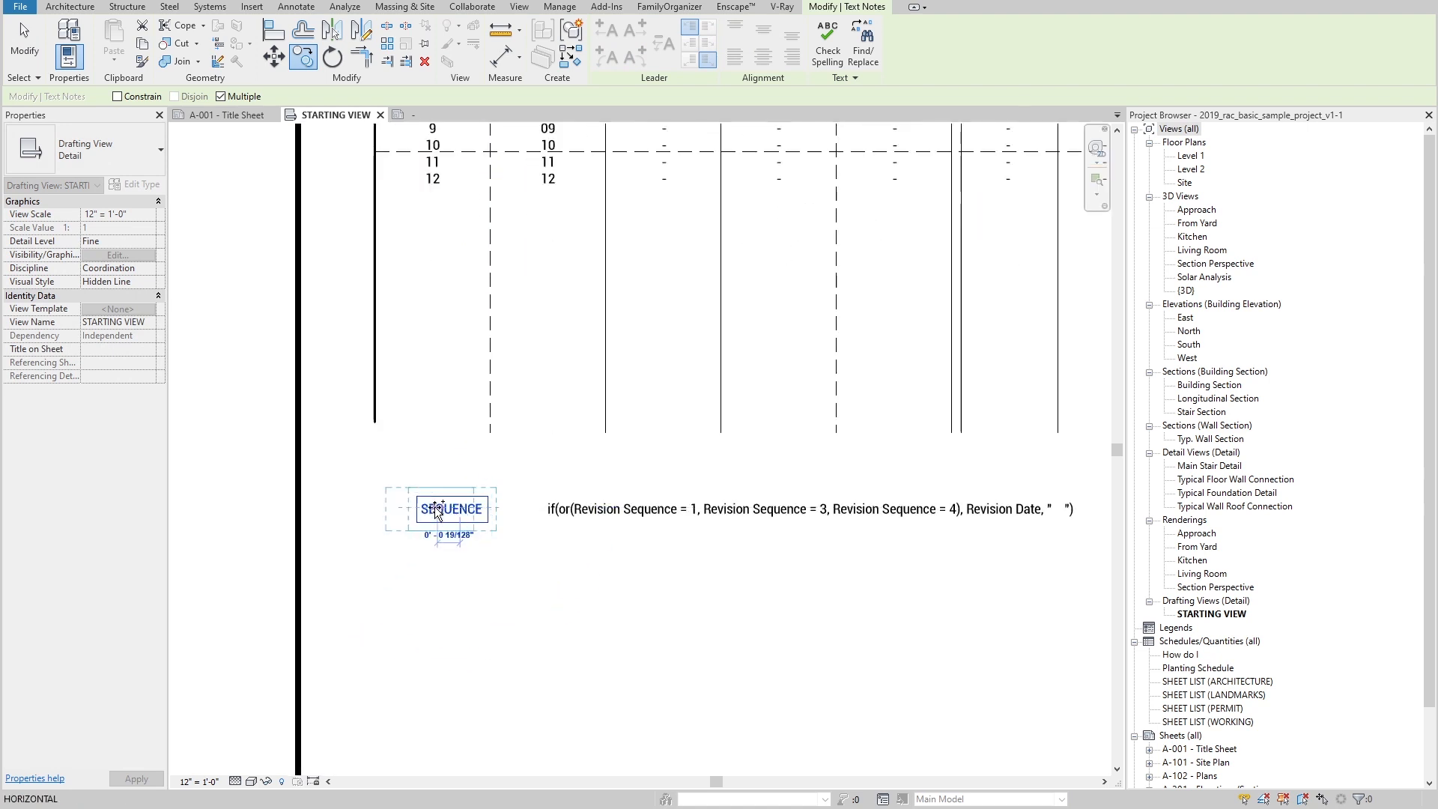
{"action": "left_click", "coordinate": [459, 511]}
{"action": "key", "text": "Escape"}
{"action": "double_click", "coordinate": [449, 510]}
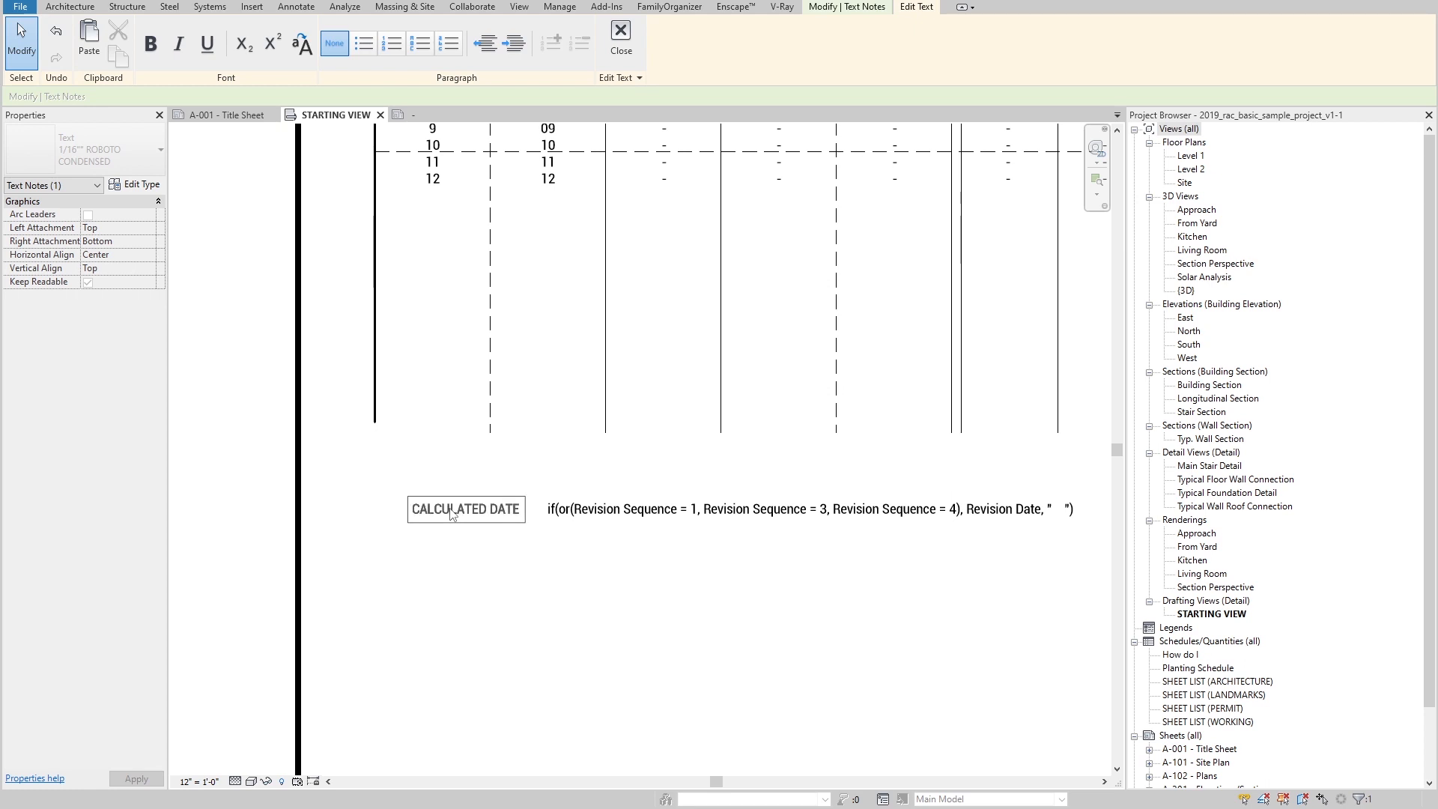
{"action": "left_click", "coordinate": [510, 594]}
{"action": "left_click", "coordinate": [465, 516]}
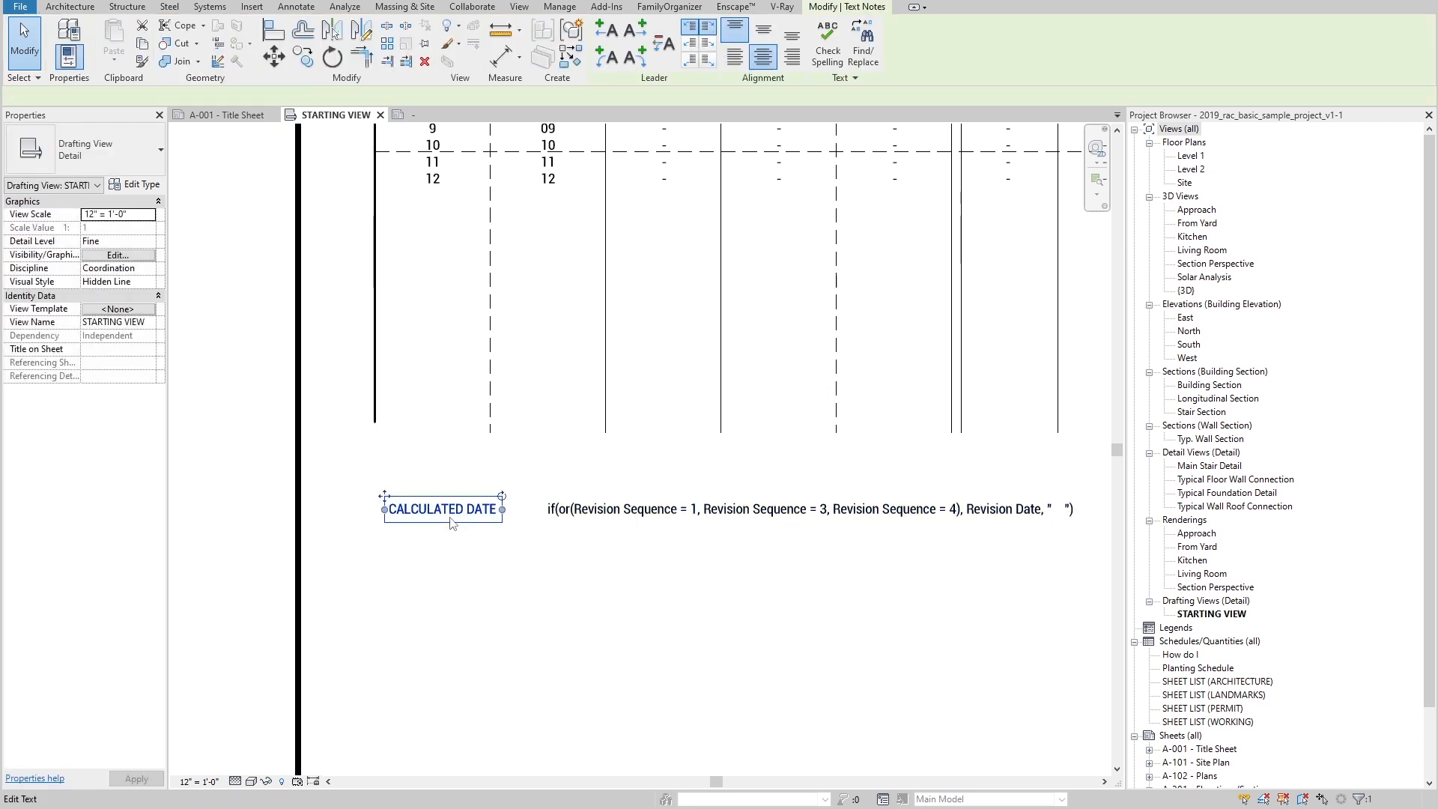
Step: Copy the CALCULATED DATE label and its formula into two rows below, and change the middle row's label to CALCULATED SEQ
{"action": "scroll", "coordinate": [554, 540], "scroll_direction": "up", "scroll_amount": 1}
{"action": "left_click_drag", "start_coordinate": [641, 555], "coordinate": [482, 507]}
{"action": "key", "text": "c"}
{"action": "key", "text": "c"}
{"action": "left_click", "coordinate": [515, 523]}
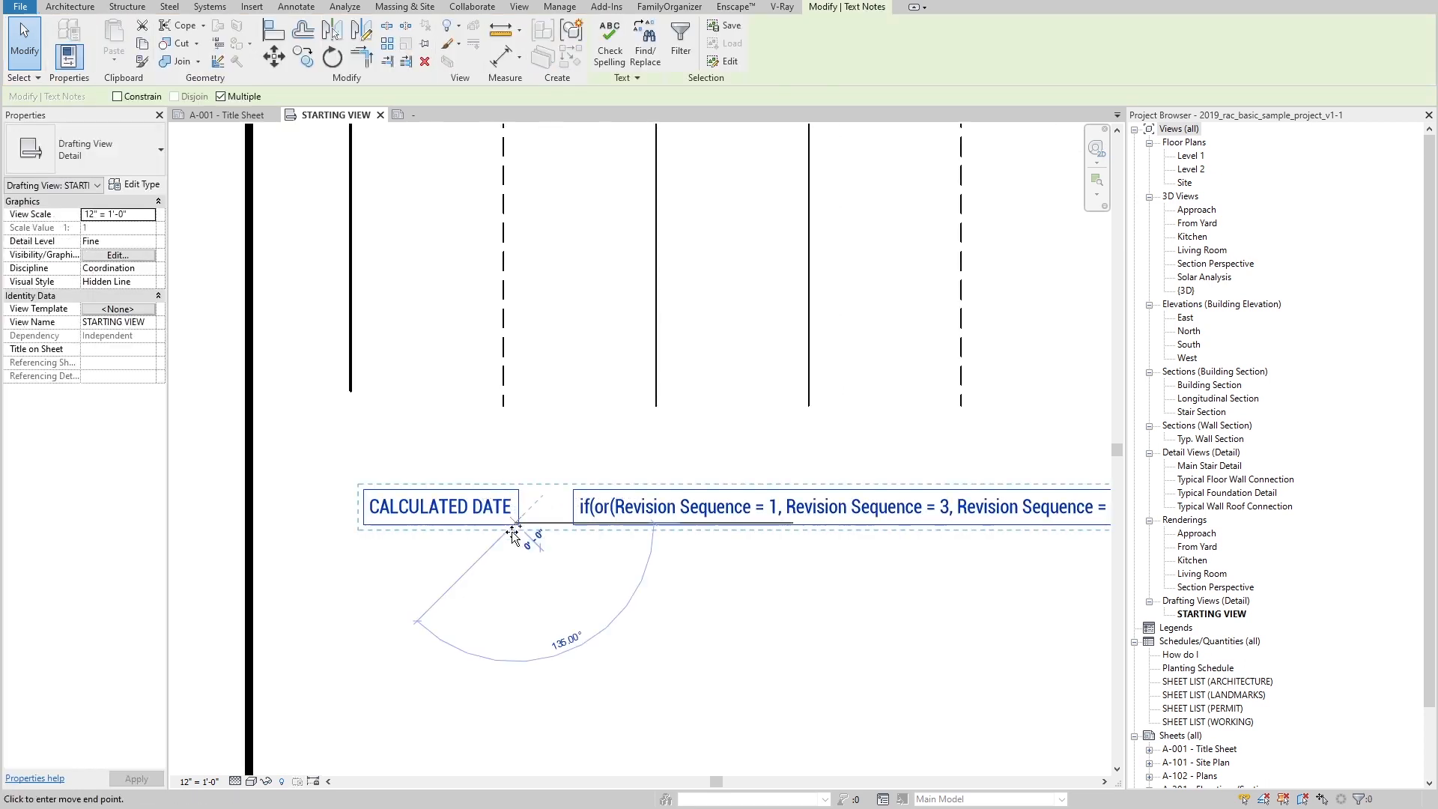
{"action": "left_click", "coordinate": [515, 555]}
{"action": "left_click", "coordinate": [514, 590]}
{"action": "key", "text": "Escape"}
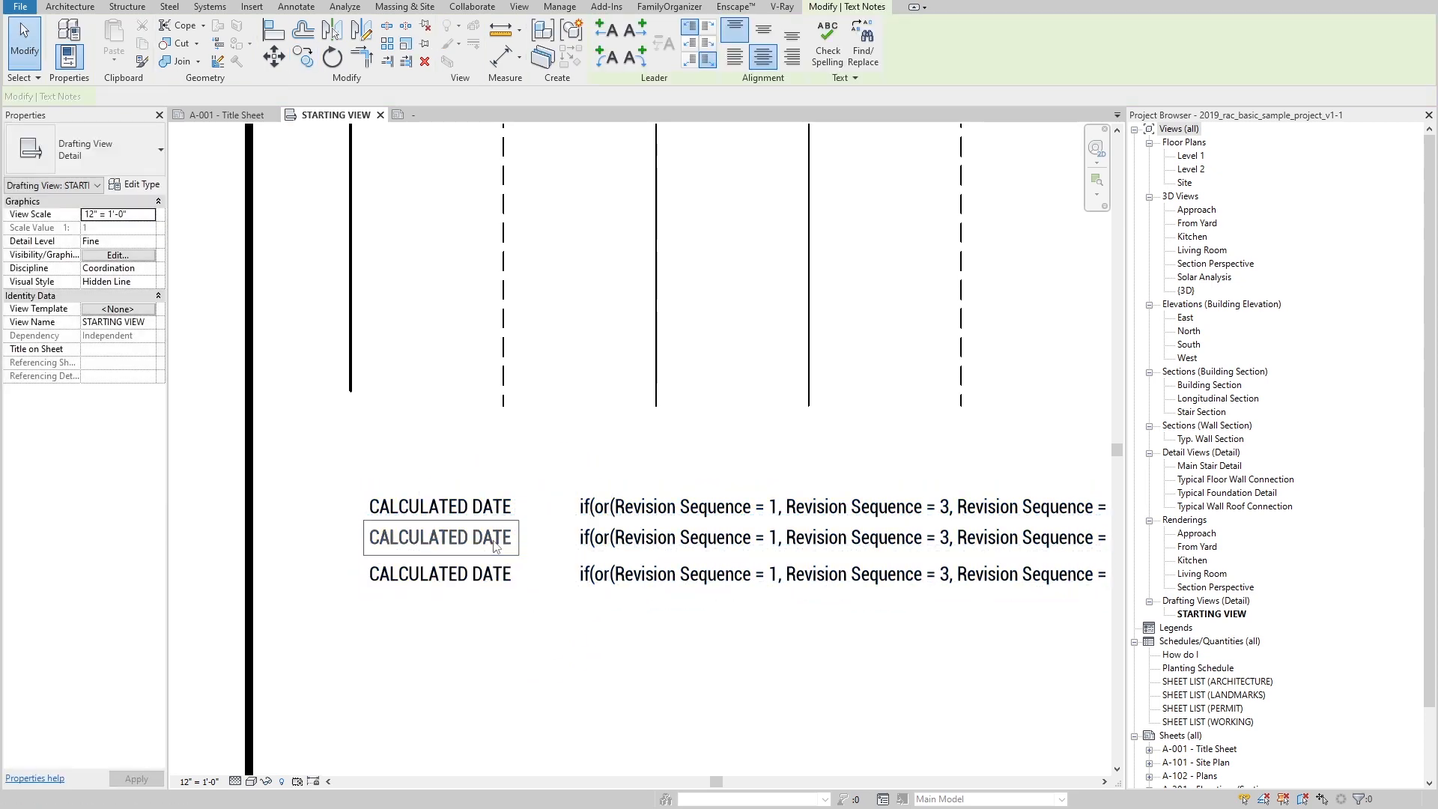
{"action": "double_click", "coordinate": [493, 539]}
{"action": "left_click", "coordinate": [583, 698]}
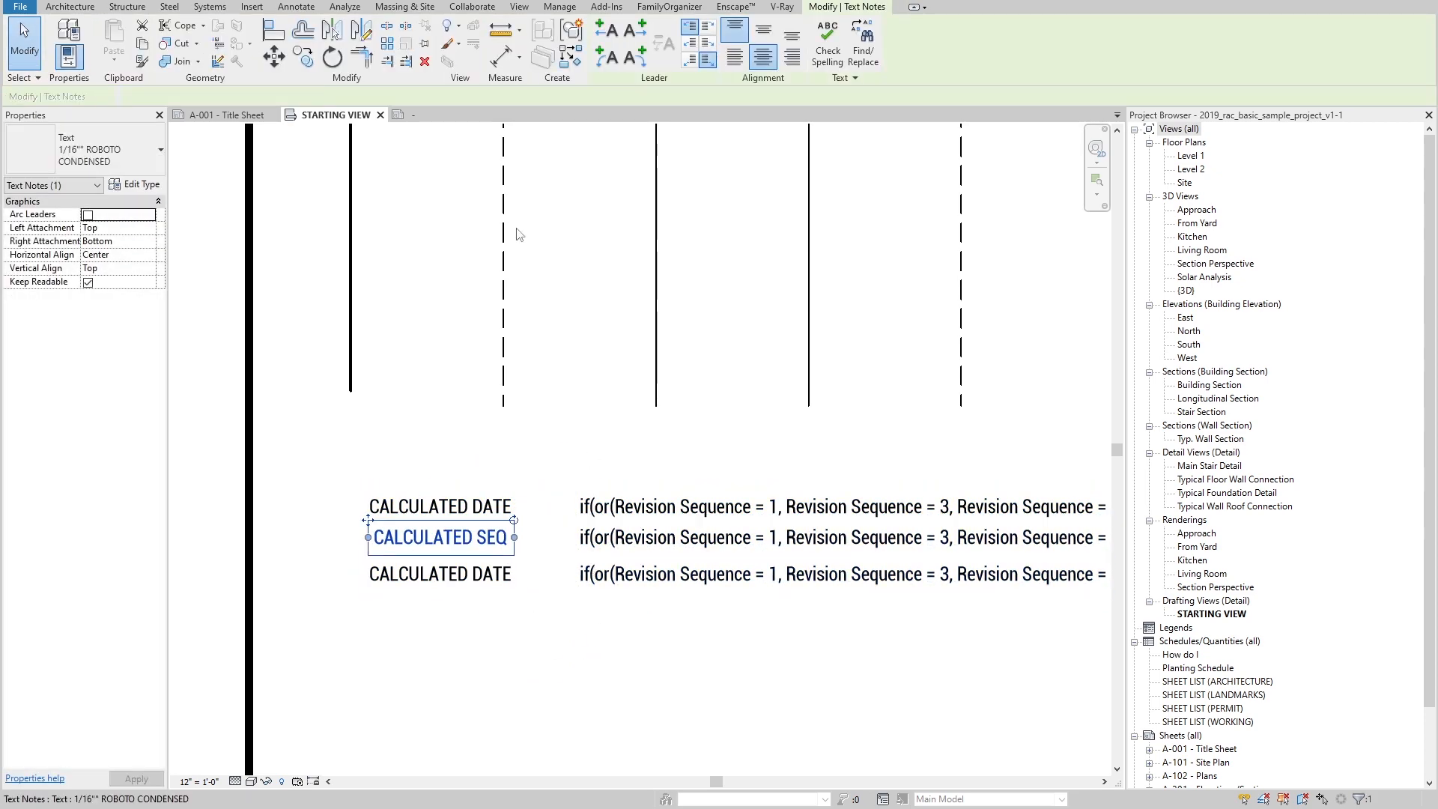
Step: Copy the Calculated - Revision Sequence formula from the title block family's Revision Schedule fields, leaving the schedule unchanged, and return to the STARTING VIEW
{"action": "left_click", "coordinate": [405, 116]}
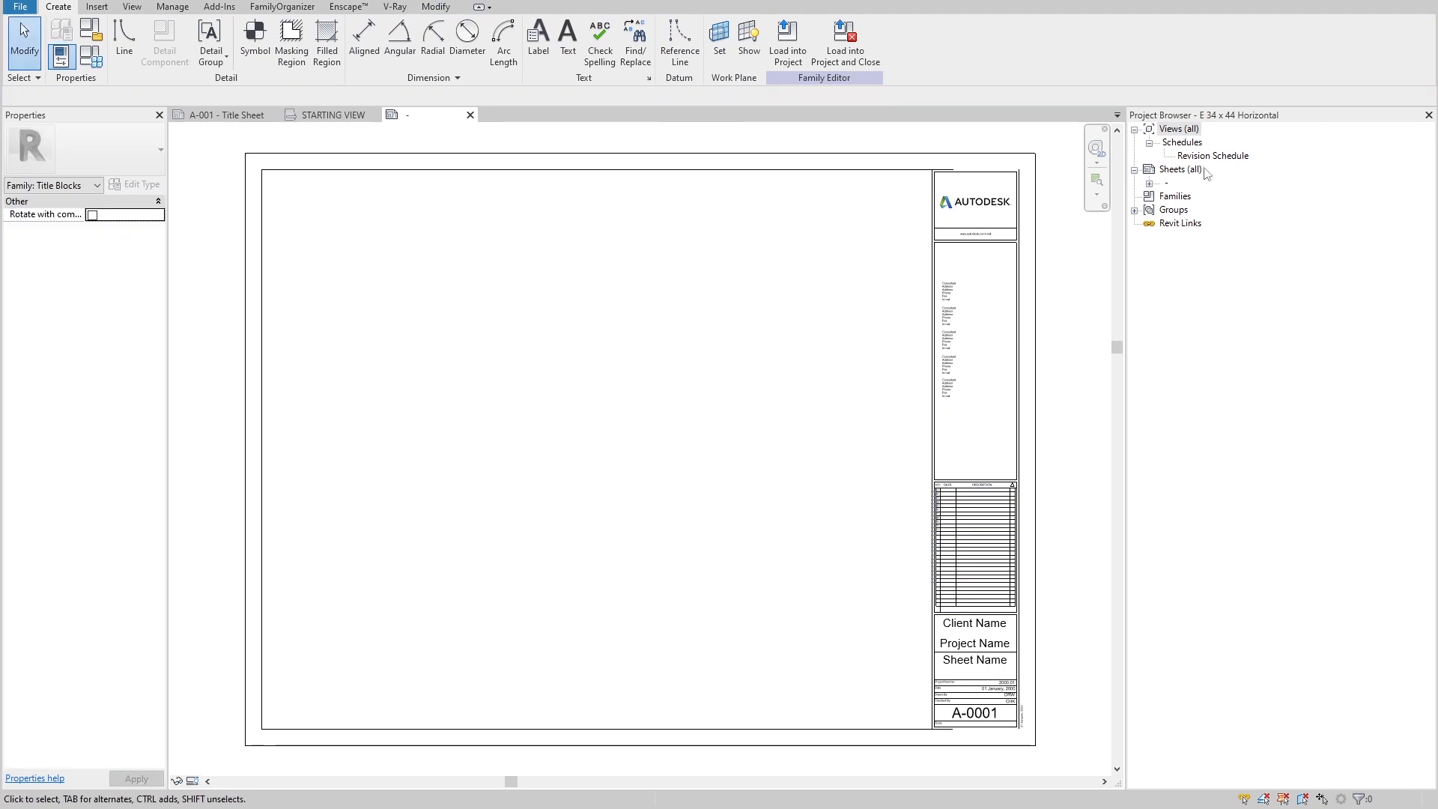
{"action": "left_click", "coordinate": [145, 268]}
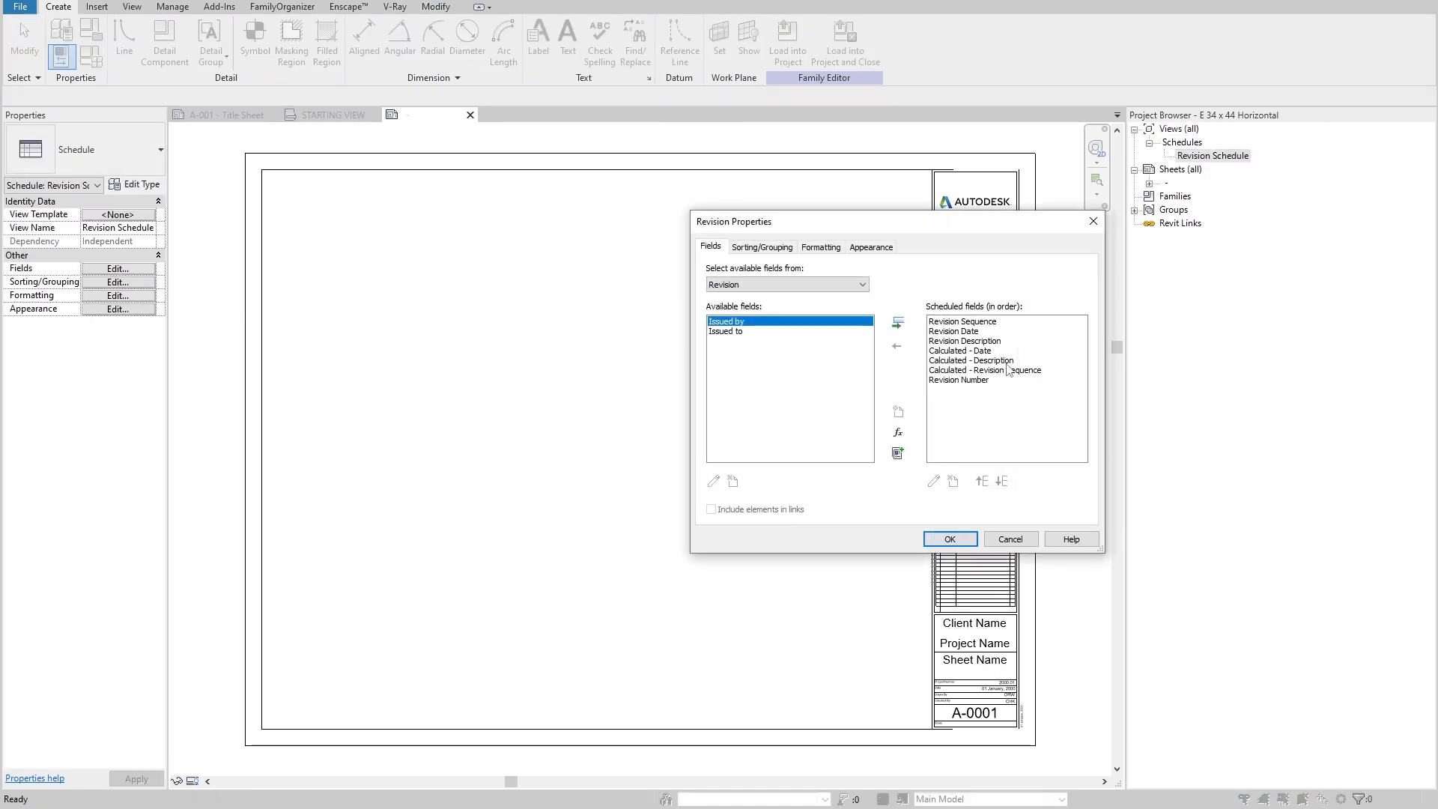
{"action": "left_click", "coordinate": [1008, 370]}
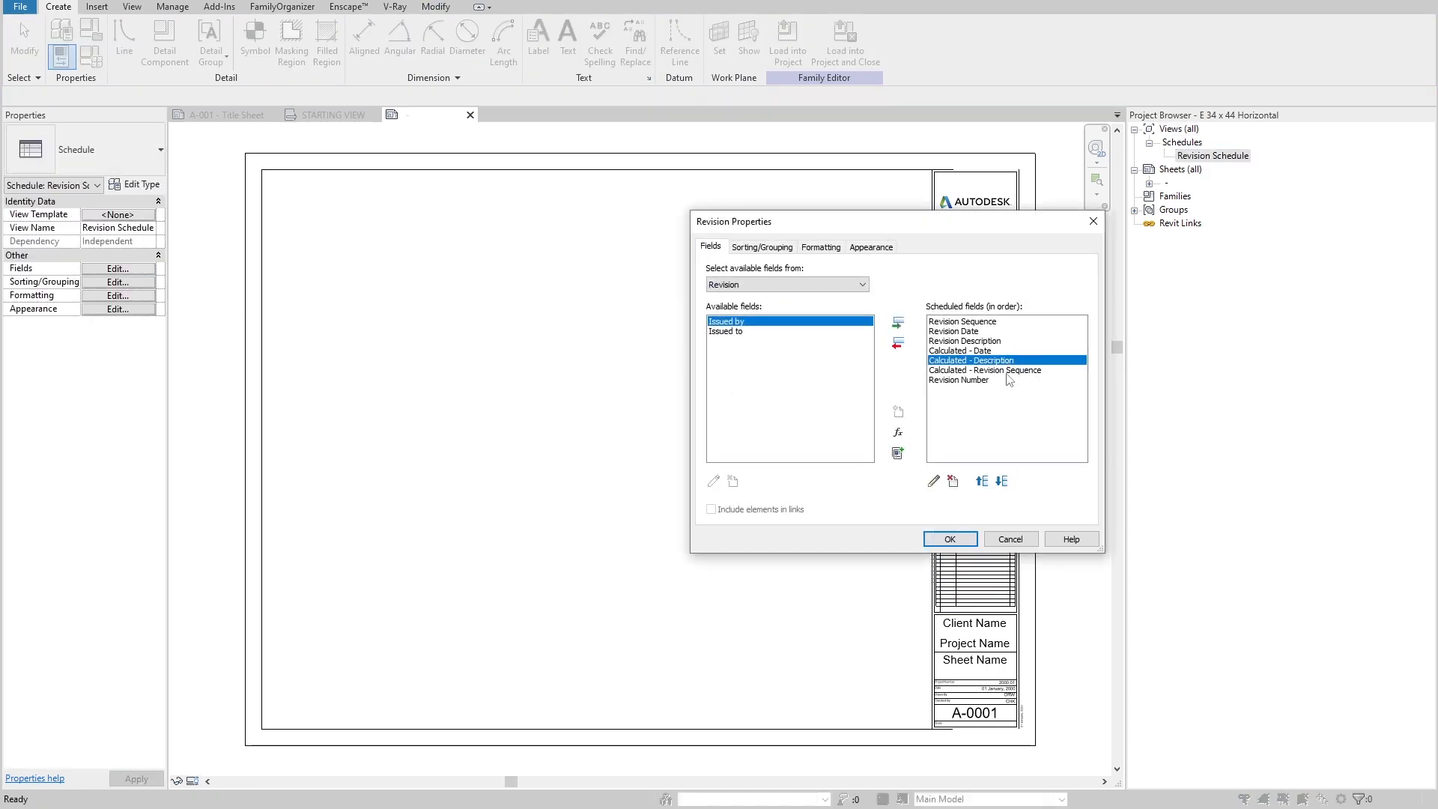
{"action": "left_click", "coordinate": [934, 481]}
{"action": "left_click", "coordinate": [845, 333]}
{"action": "key", "text": "ctrl+c"}
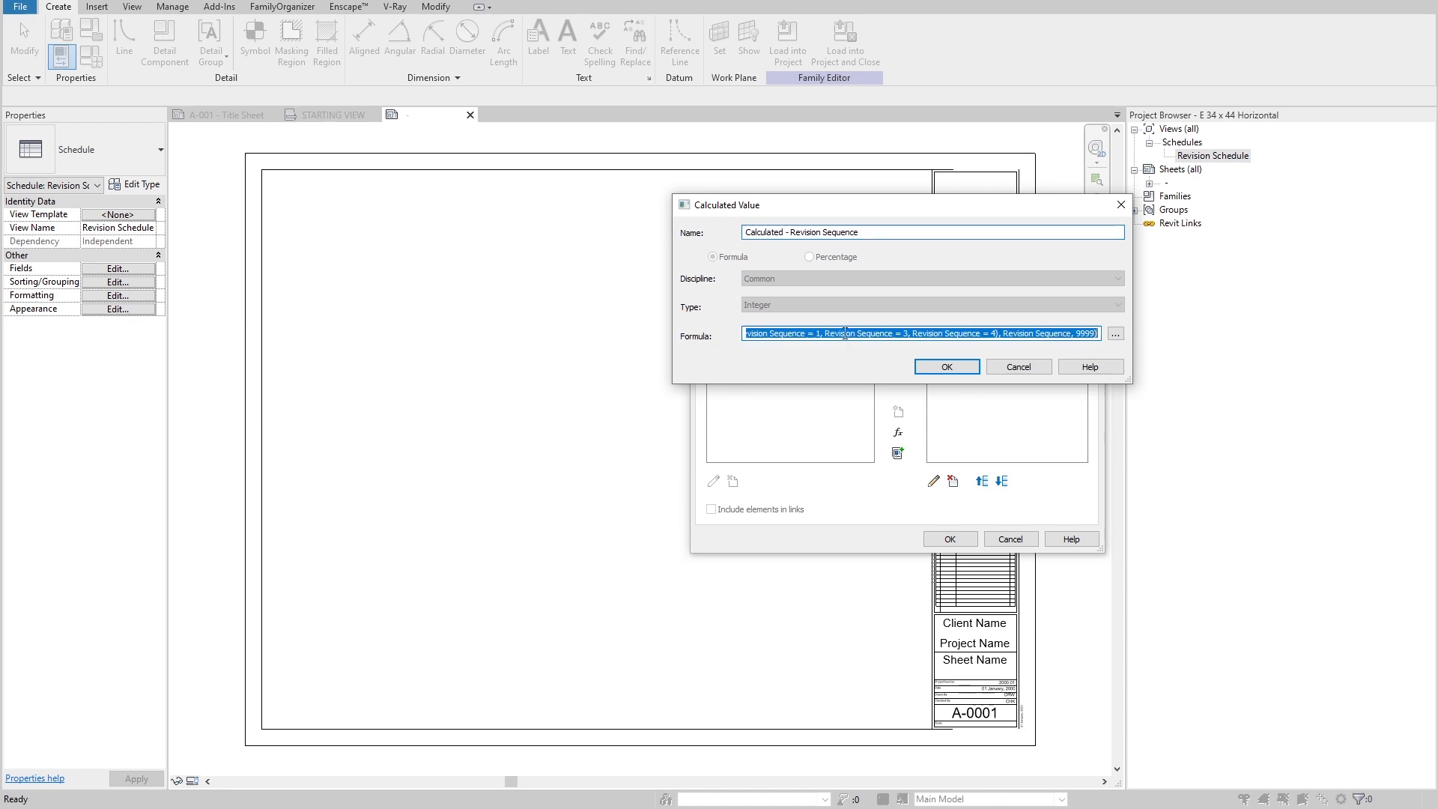
{"action": "left_click", "coordinate": [1023, 367]}
{"action": "left_click", "coordinate": [998, 540]}
{"action": "left_click", "coordinate": [313, 116]}
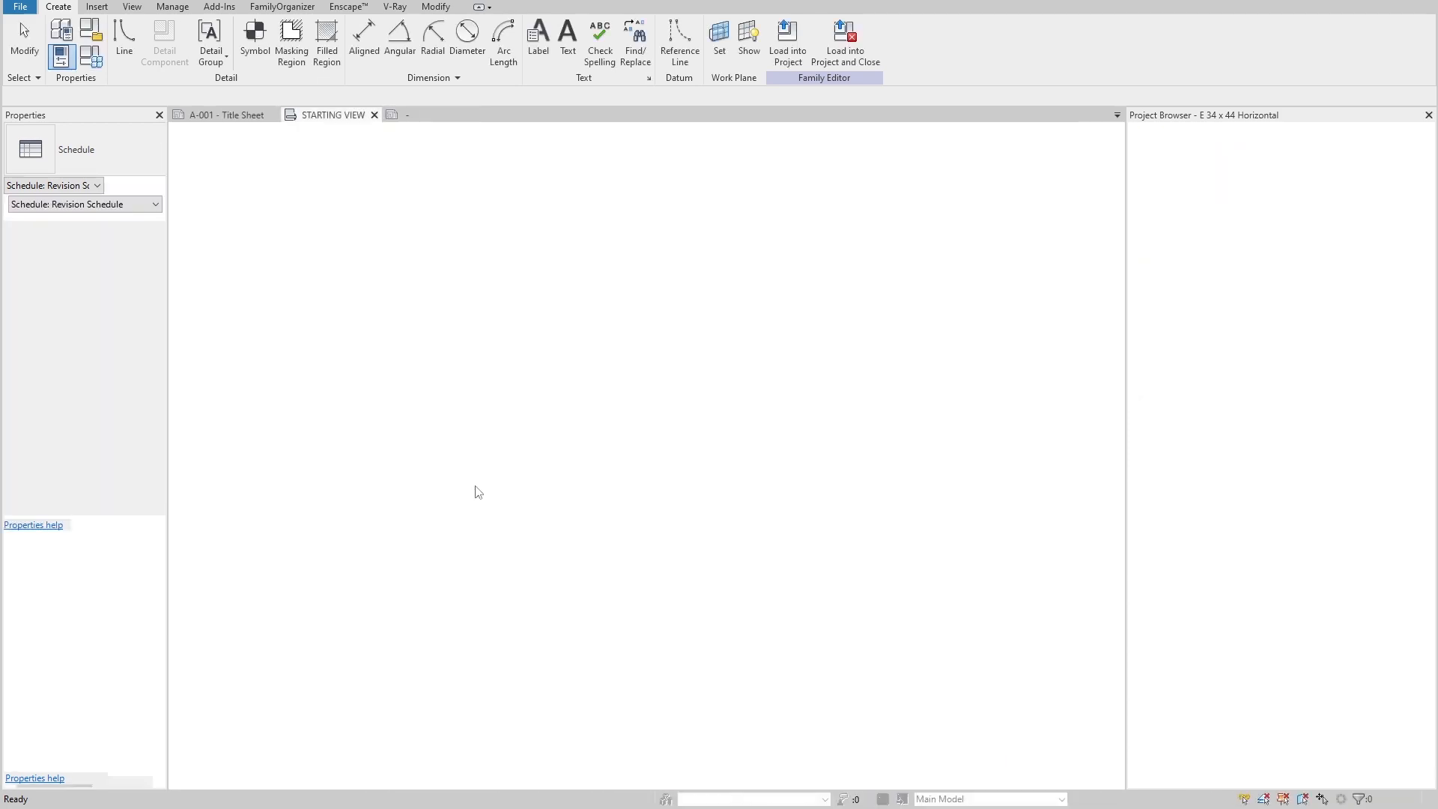
Step: Replace the CALCULATED SEQ row's formula text with if(or(Revision Sequence = 1, Revision Sequence = 3, Revision Sequence = 4), Revision Sequence, 9999)
{"action": "left_click", "coordinate": [621, 543]}
{"action": "double_click", "coordinate": [621, 543]}
{"action": "key", "text": "ctrl+a"}
{"action": "key", "text": "ctrl+v"}
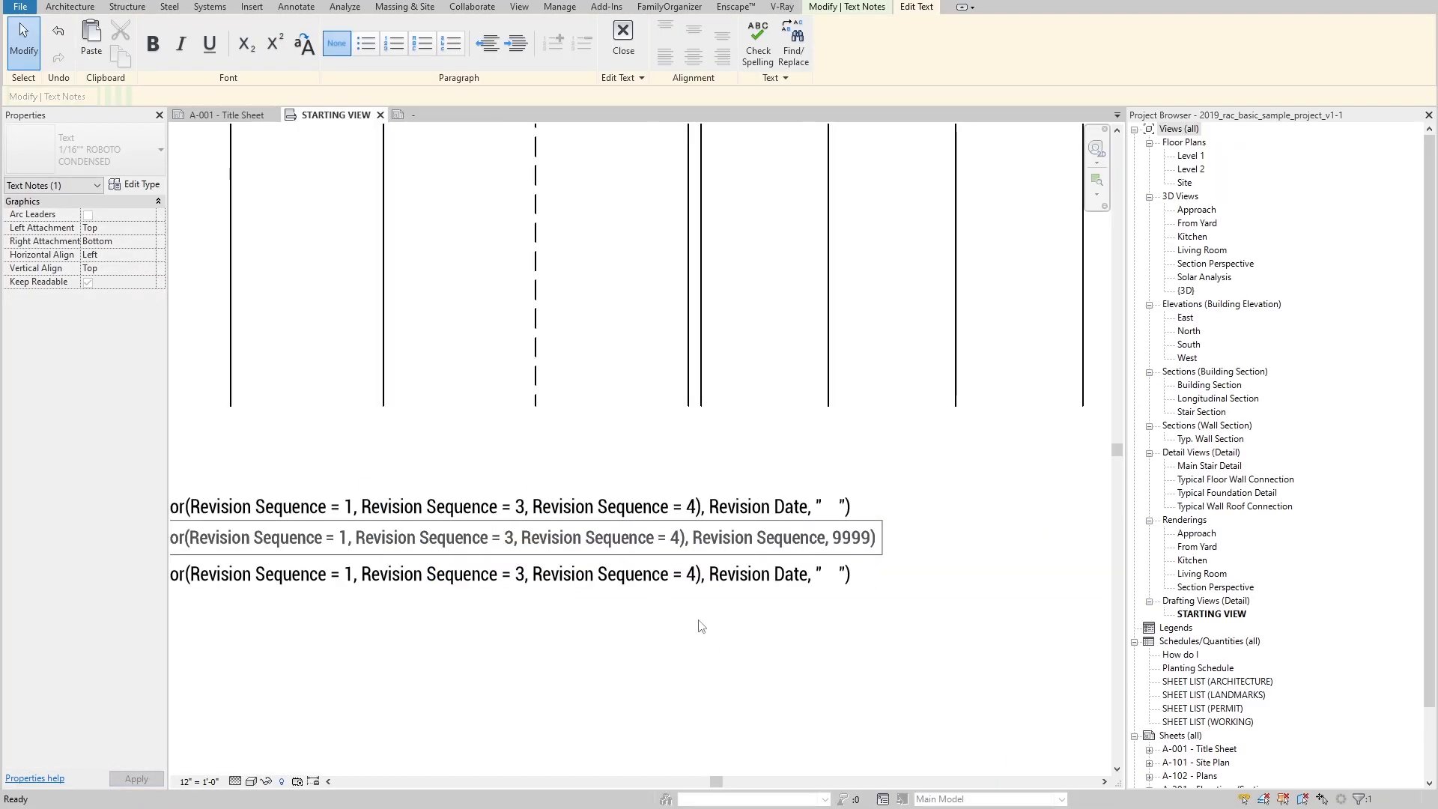
{"action": "left_click", "coordinate": [699, 622]}
{"action": "left_click", "coordinate": [1006, 498]}
{"action": "middle_click_drag", "start_coordinate": [559, 536], "coordinate": [822, 447]}
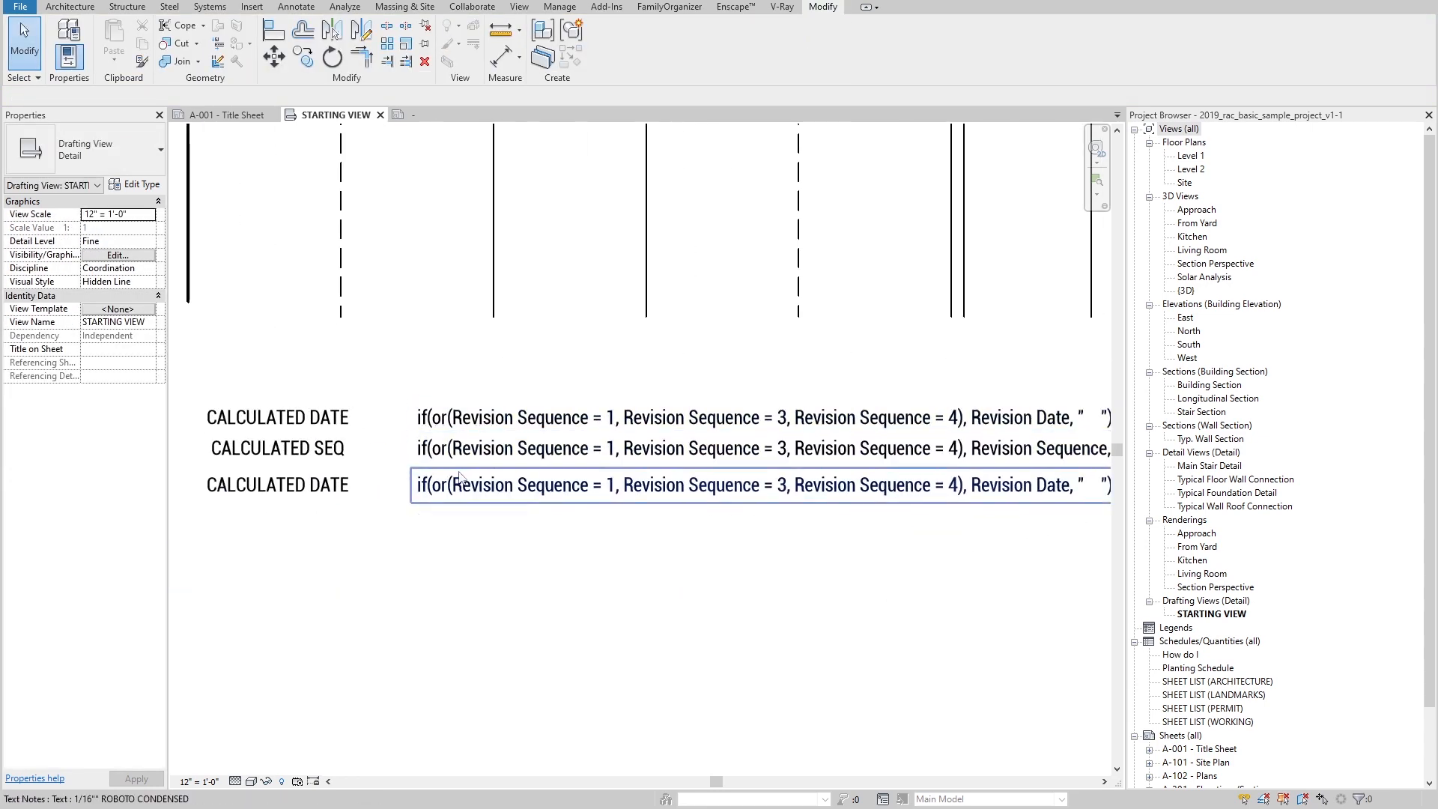
Step: Change the third row's label to CALCULATED DESCRIPTION and shift the three formulas away from the labels
{"action": "left_click", "coordinate": [266, 489]}
{"action": "double_click", "coordinate": [325, 496]}
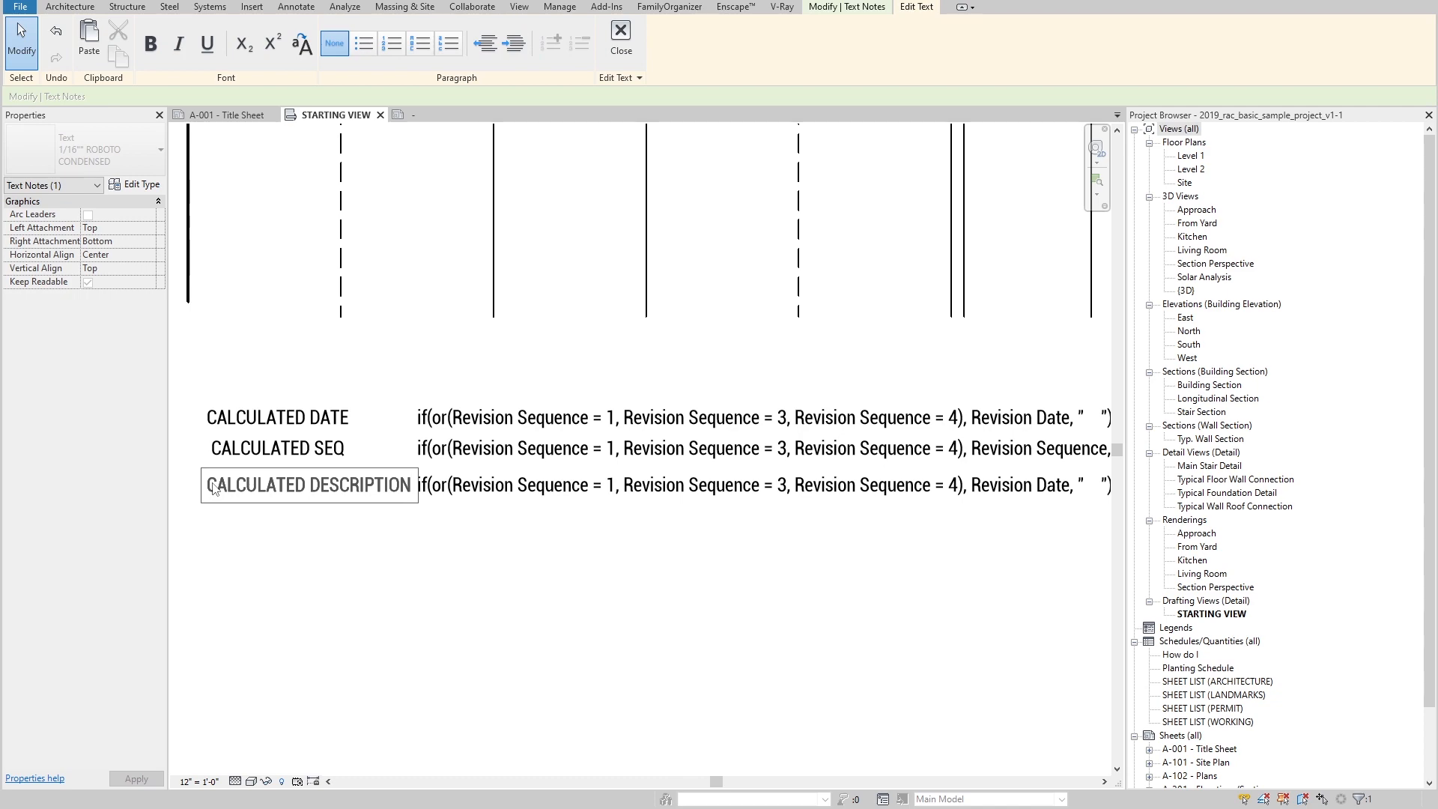
{"action": "left_click", "coordinate": [462, 501]}
{"action": "left_click_drag", "start_coordinate": [501, 508], "coordinate": [453, 416]}
{"action": "key", "text": "Escape"}
Step: Copy the Calculated - Description formula from the title block family's Revision Schedule fields without changing the schedule
{"action": "left_click", "coordinate": [401, 119]}
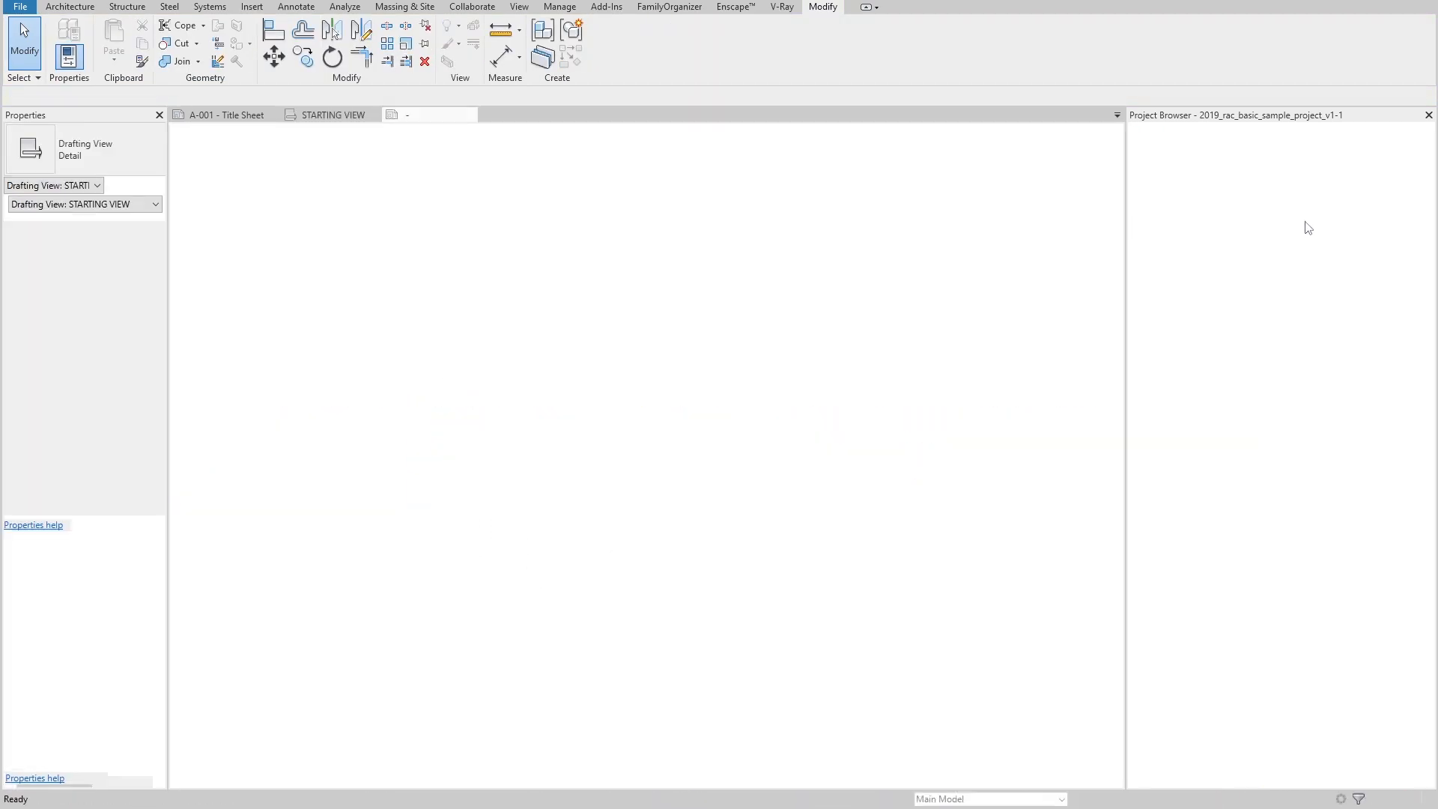
{"action": "double_click", "coordinate": [1199, 155]}
{"action": "left_click", "coordinate": [117, 268]}
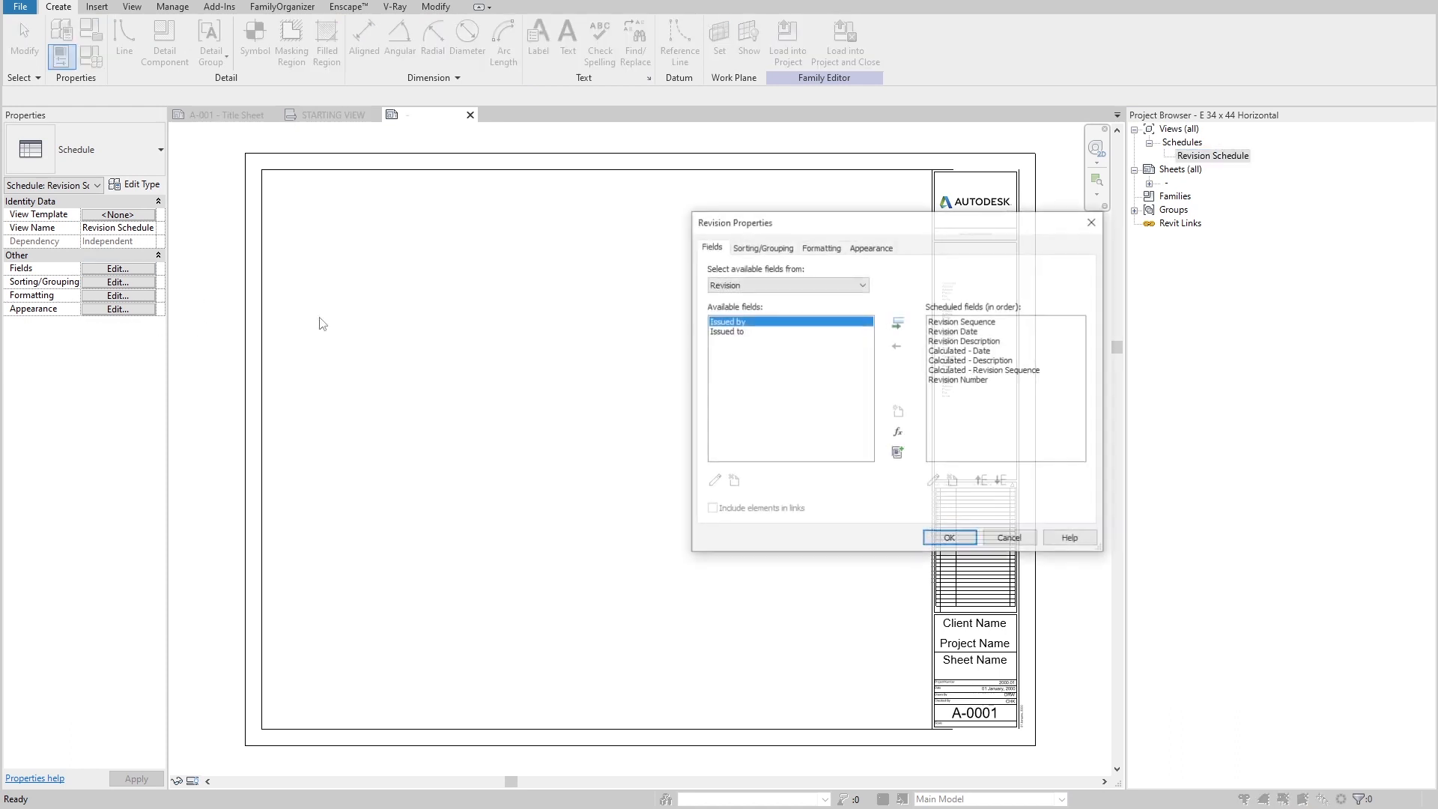
{"action": "left_click", "coordinate": [970, 379]}
{"action": "left_click", "coordinate": [981, 481]}
{"action": "left_click", "coordinate": [982, 481]}
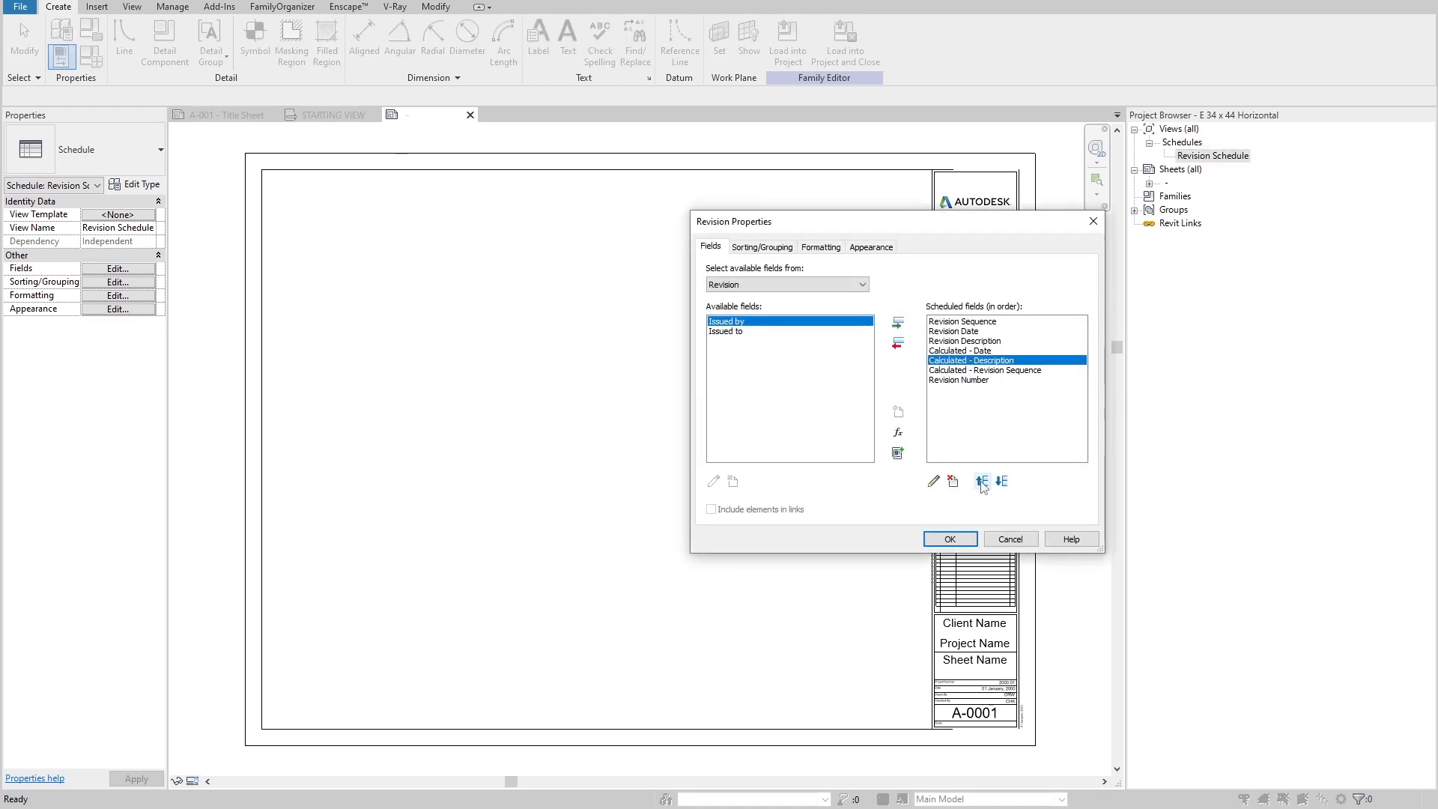
{"action": "left_click", "coordinate": [934, 481]}
{"action": "key", "text": "Tab"}
{"action": "key", "text": "Tab"}
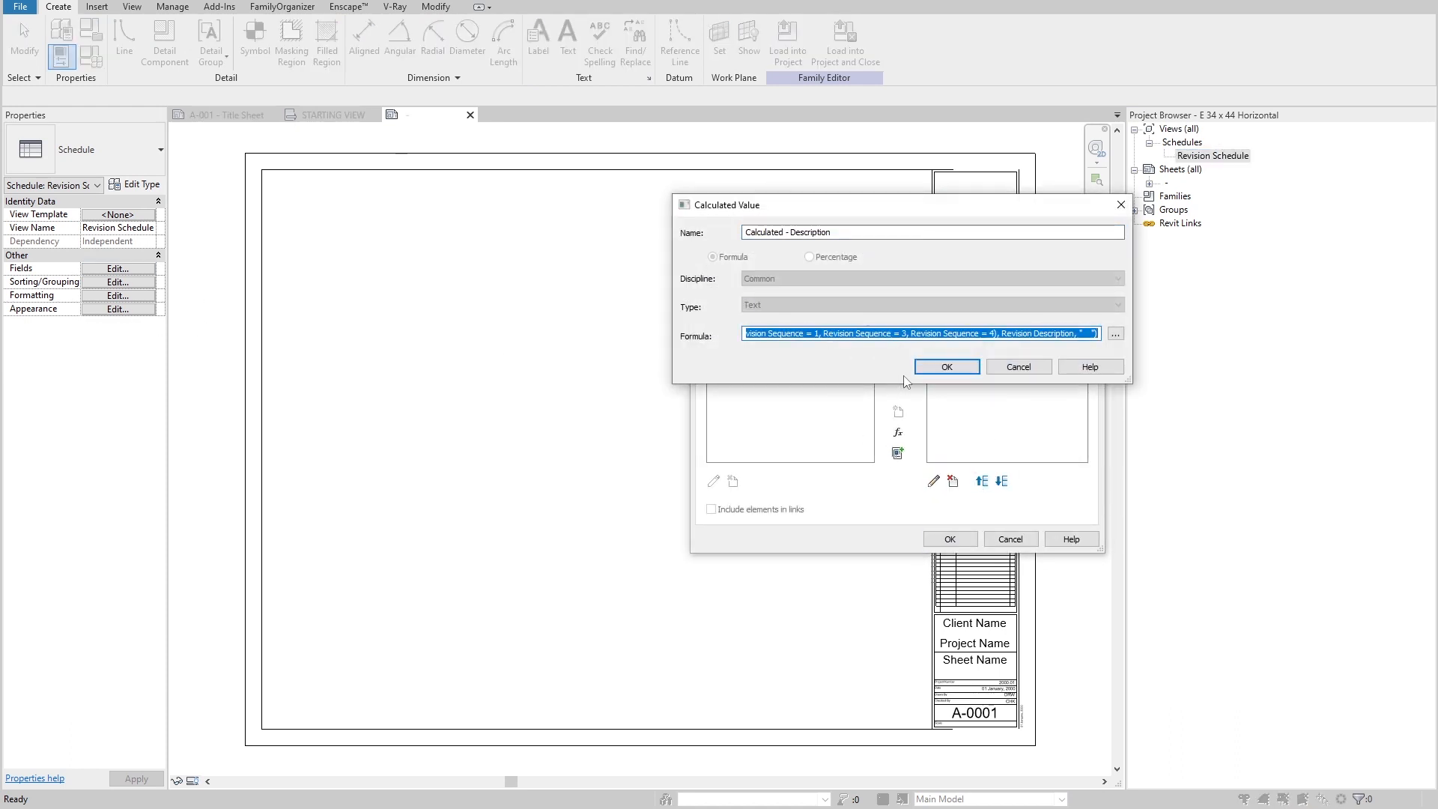
{"action": "left_click", "coordinate": [1012, 372]}
{"action": "left_click", "coordinate": [1011, 541]}
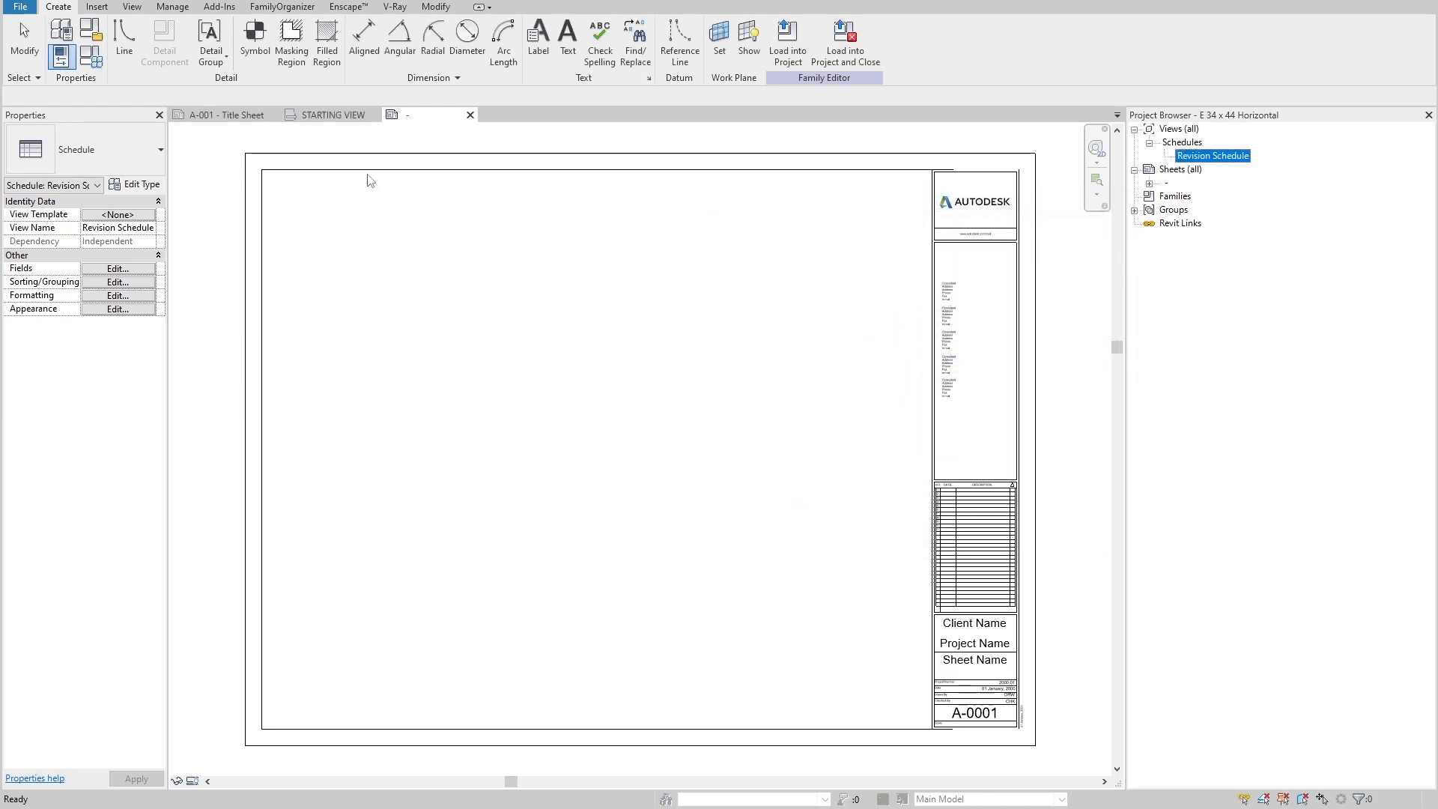
Step: In the STARTING VIEW, replace the third formula with if(or(Revision Sequence = 1, Revision Sequence = 3, Revision Sequence = 4), Revision Description, " ")
{"action": "left_click", "coordinate": [333, 114]}
{"action": "double_click", "coordinate": [535, 484]}
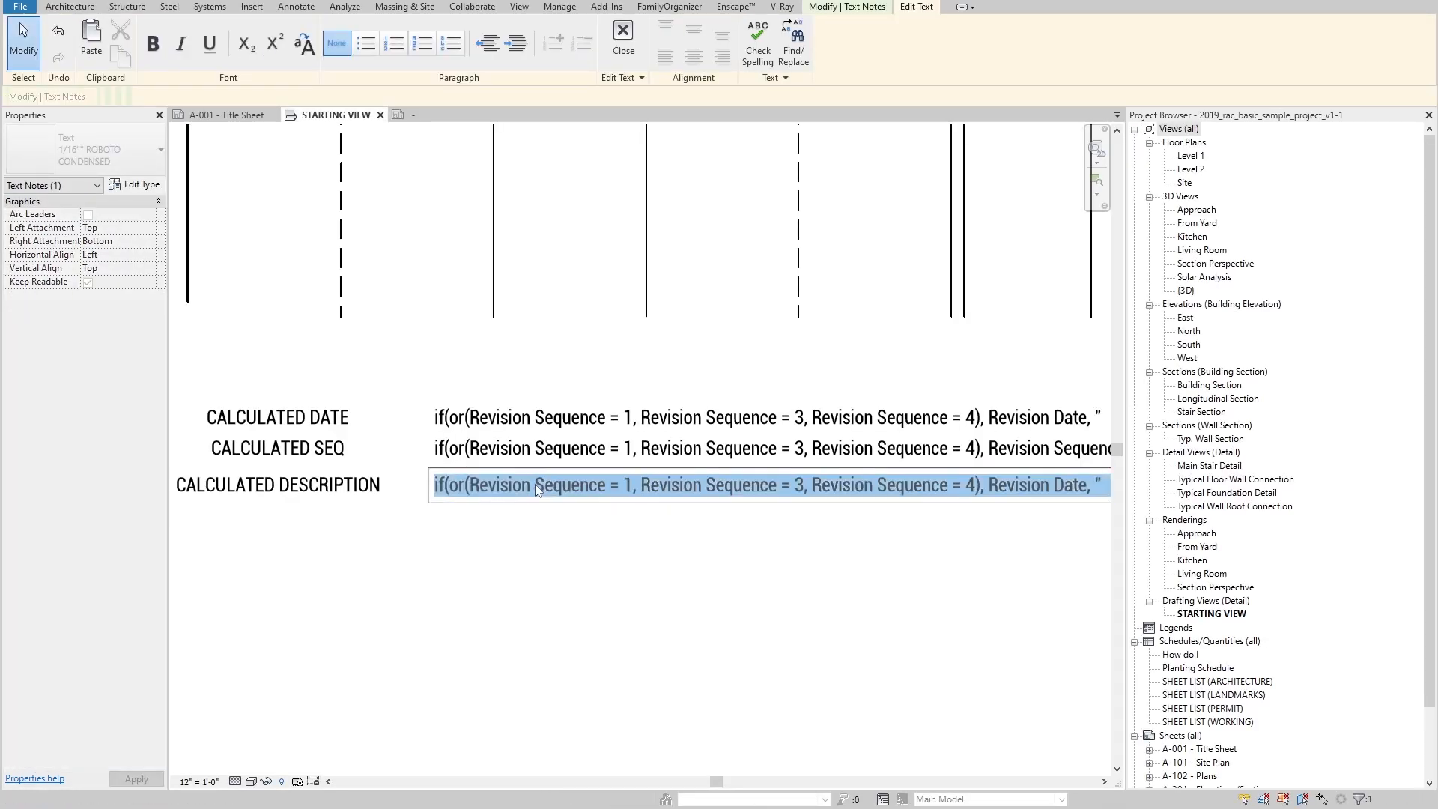
{"action": "left_click", "coordinate": [567, 582]}
{"action": "scroll", "coordinate": [794, 555], "scroll_direction": "down", "scroll_amount": 2}
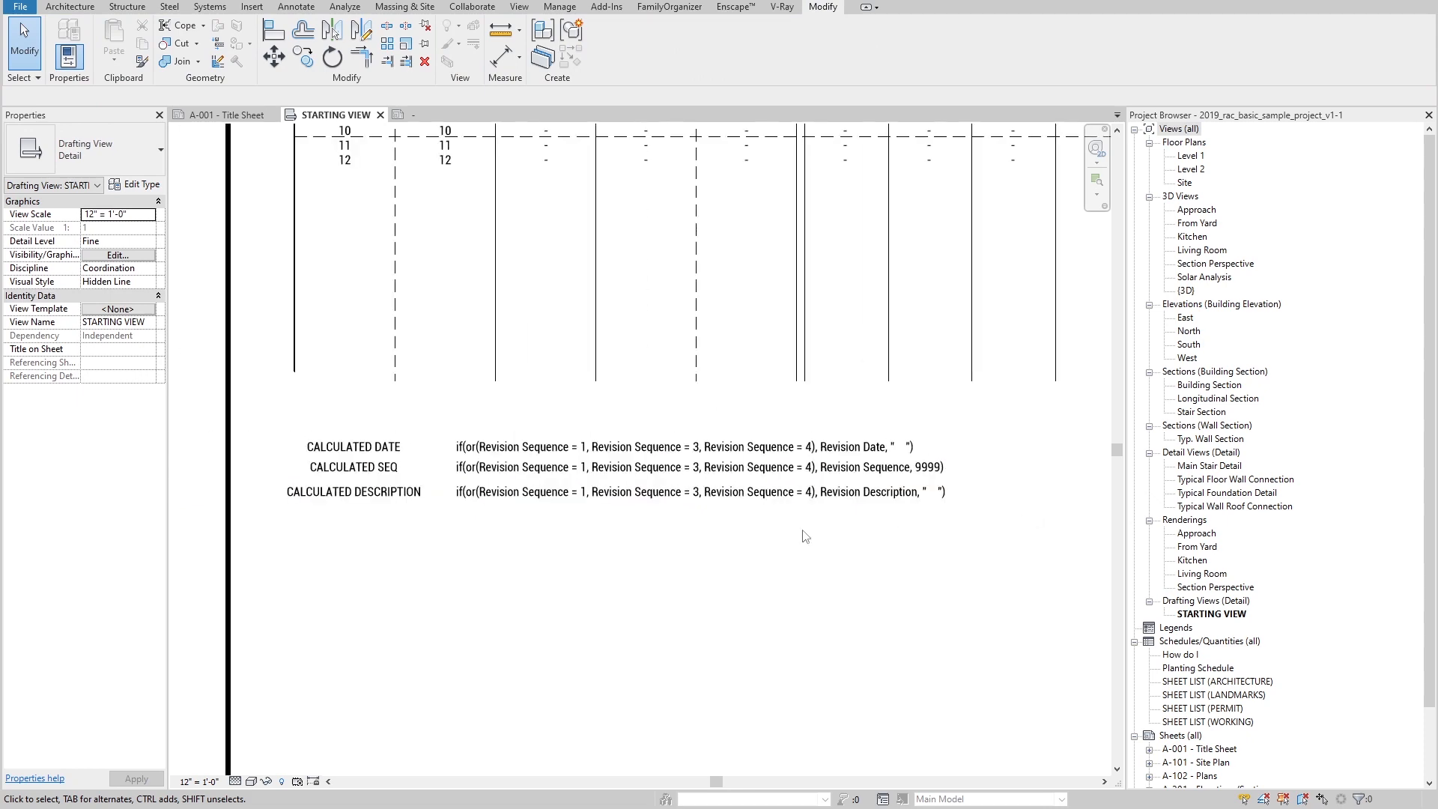
Step: Copy the yellow filled region from the CURRENT row of the Issuance Tracker onto the CALCULATED DATE formula
{"action": "scroll", "coordinate": [806, 536], "scroll_direction": "up", "scroll_amount": 2}
{"action": "scroll", "coordinate": [474, 378], "scroll_direction": "up", "scroll_amount": 1}
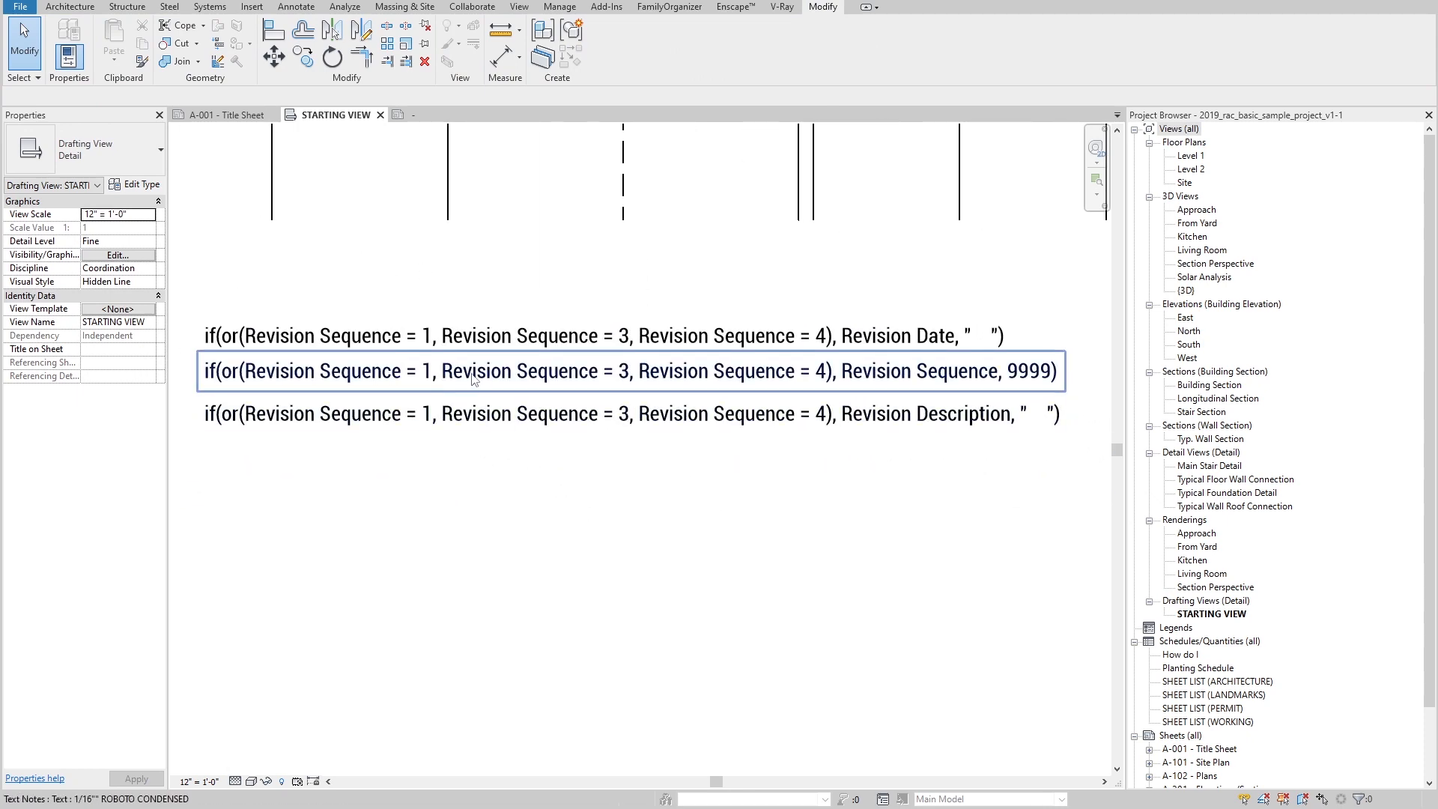
{"action": "scroll", "coordinate": [472, 378], "scroll_direction": "down", "scroll_amount": 2}
{"action": "middle_click_drag", "start_coordinate": [372, 203], "coordinate": [548, 430]}
{"action": "left_click", "coordinate": [398, 287]}
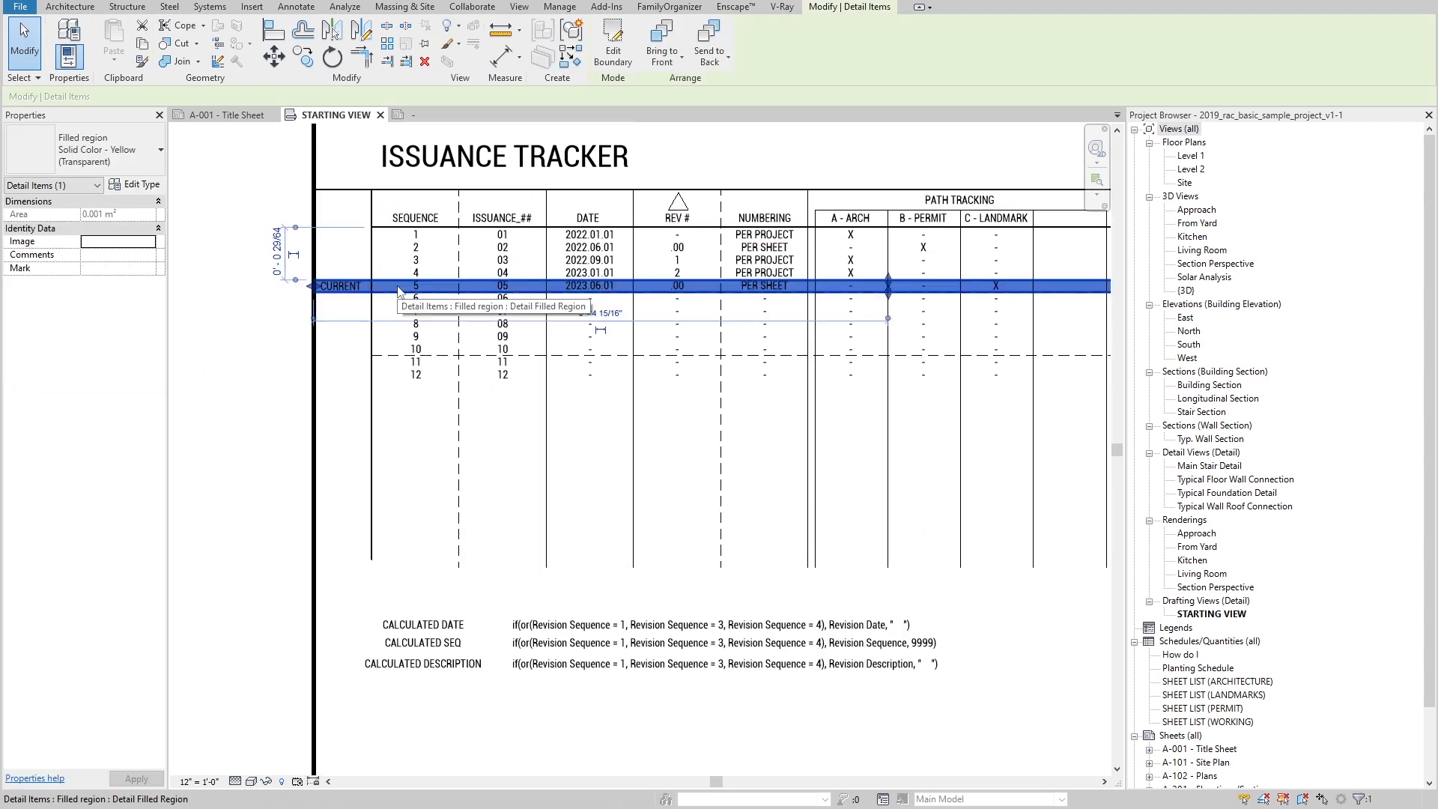
{"action": "key", "text": "c"}
{"action": "key", "text": "o"}
{"action": "left_click", "coordinate": [398, 287]}
{"action": "middle_click_drag", "start_coordinate": [609, 629], "coordinate": [439, 348]}
{"action": "scroll", "coordinate": [440, 352], "scroll_direction": "up", "scroll_amount": 2}
{"action": "left_click", "coordinate": [425, 338]}
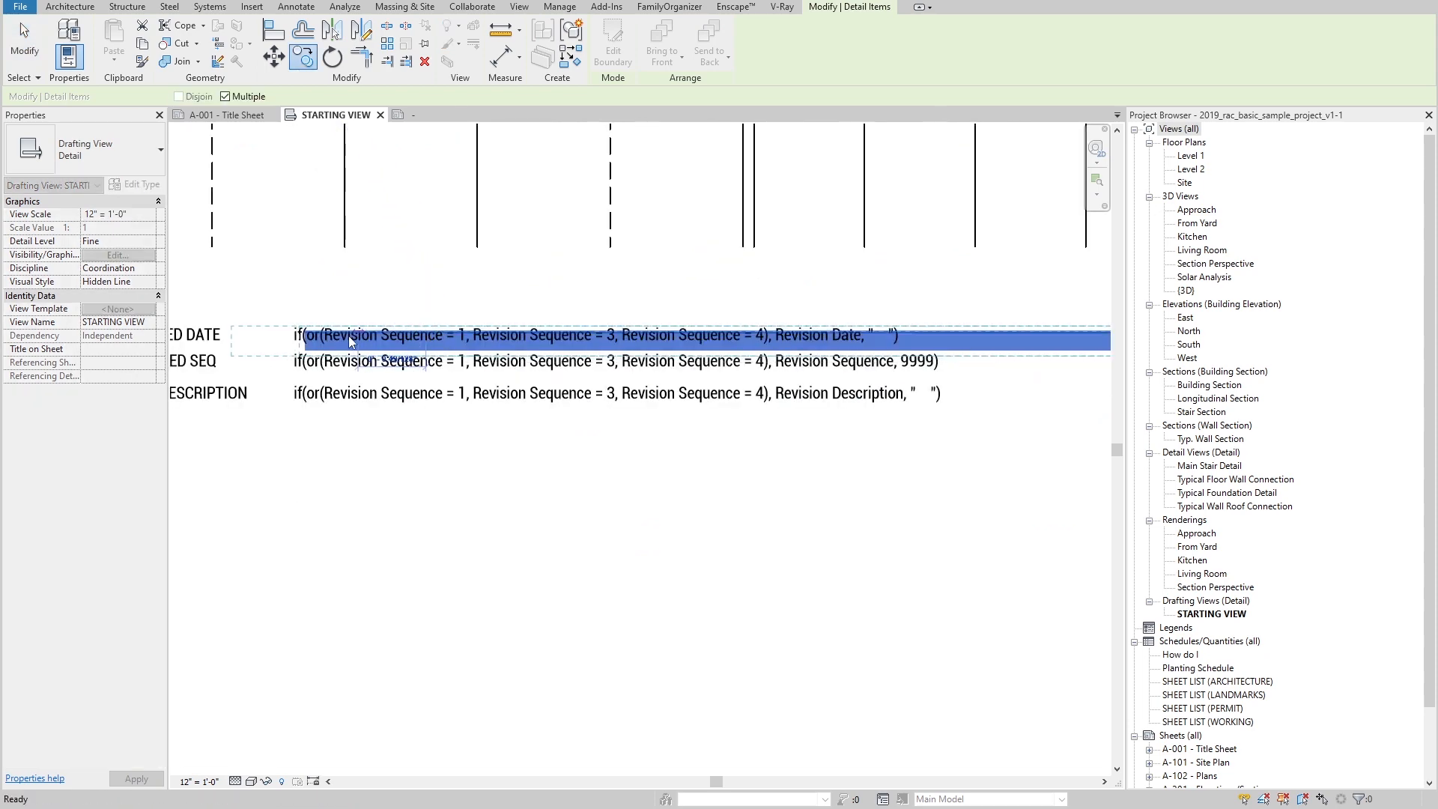
{"action": "key", "text": "Escape"}
{"action": "key", "text": "Escape"}
Step: Shorten the copied yellow region so it highlights only the condition or(Revision Sequence = 1, Revision Sequence = 3, Revision Sequence = 4)
{"action": "scroll", "coordinate": [303, 329], "scroll_direction": "up", "scroll_amount": 3}
{"action": "left_click", "coordinate": [299, 334]}
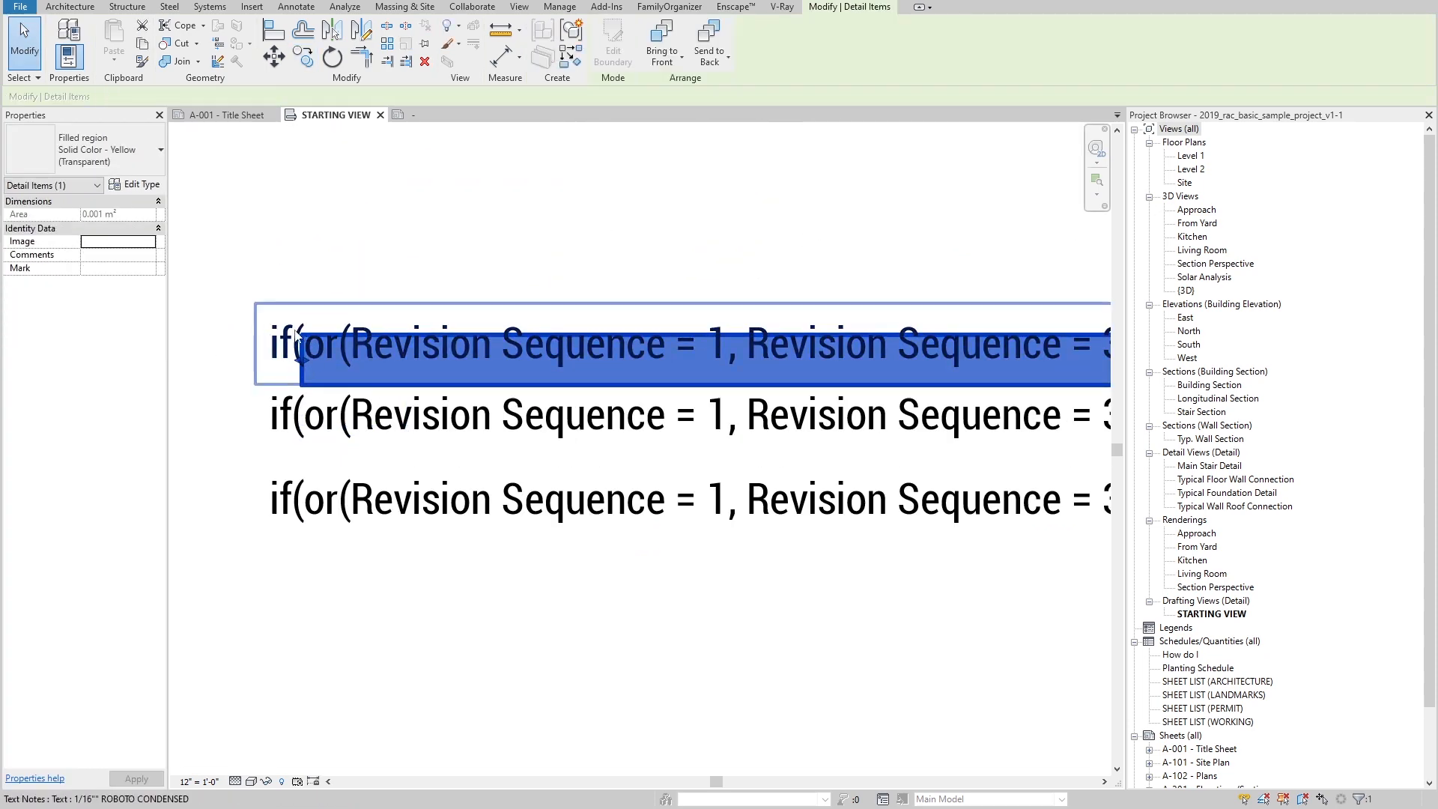
{"action": "scroll", "coordinate": [345, 330], "scroll_direction": "down", "scroll_amount": 3}
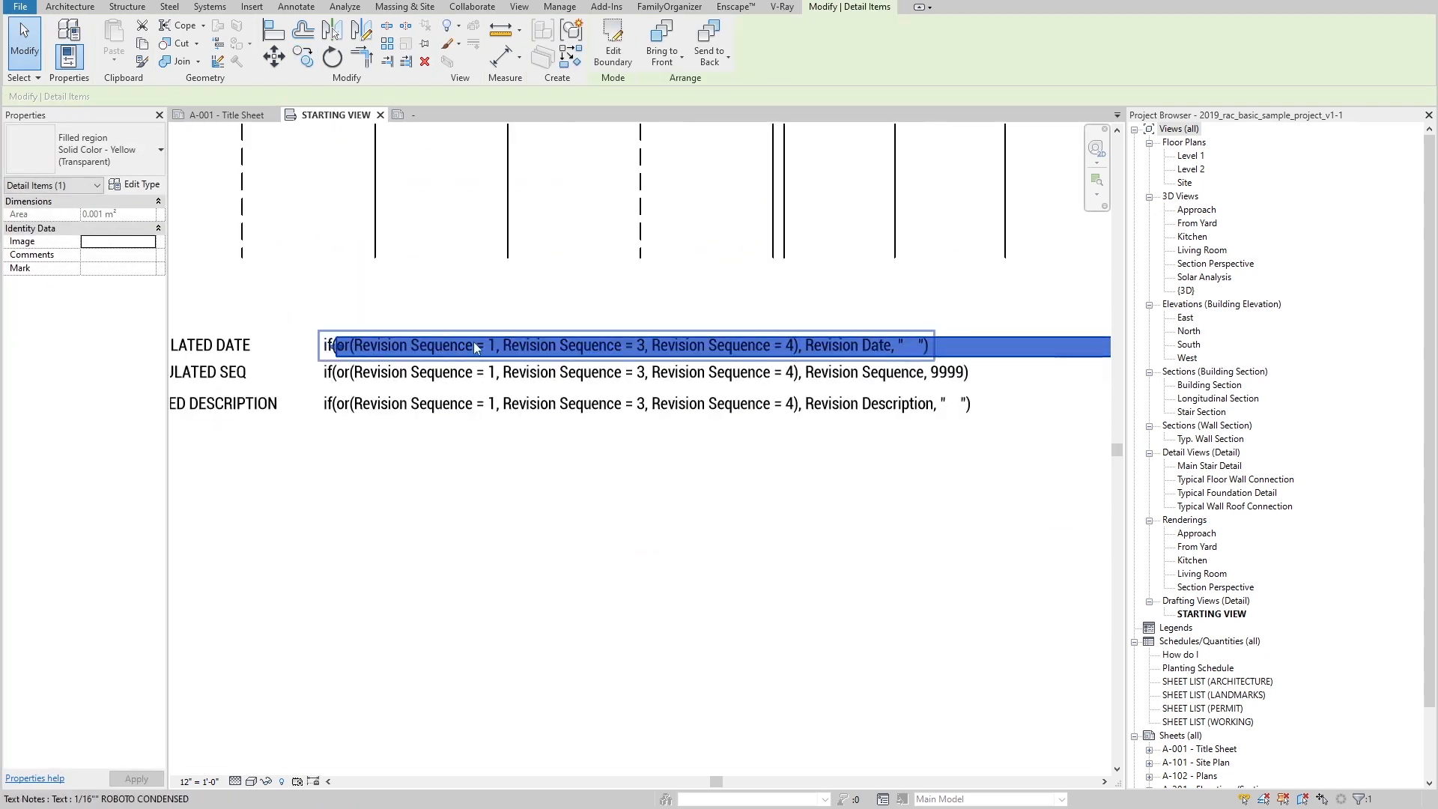
{"action": "scroll", "coordinate": [477, 347], "scroll_direction": "down", "scroll_amount": 6}
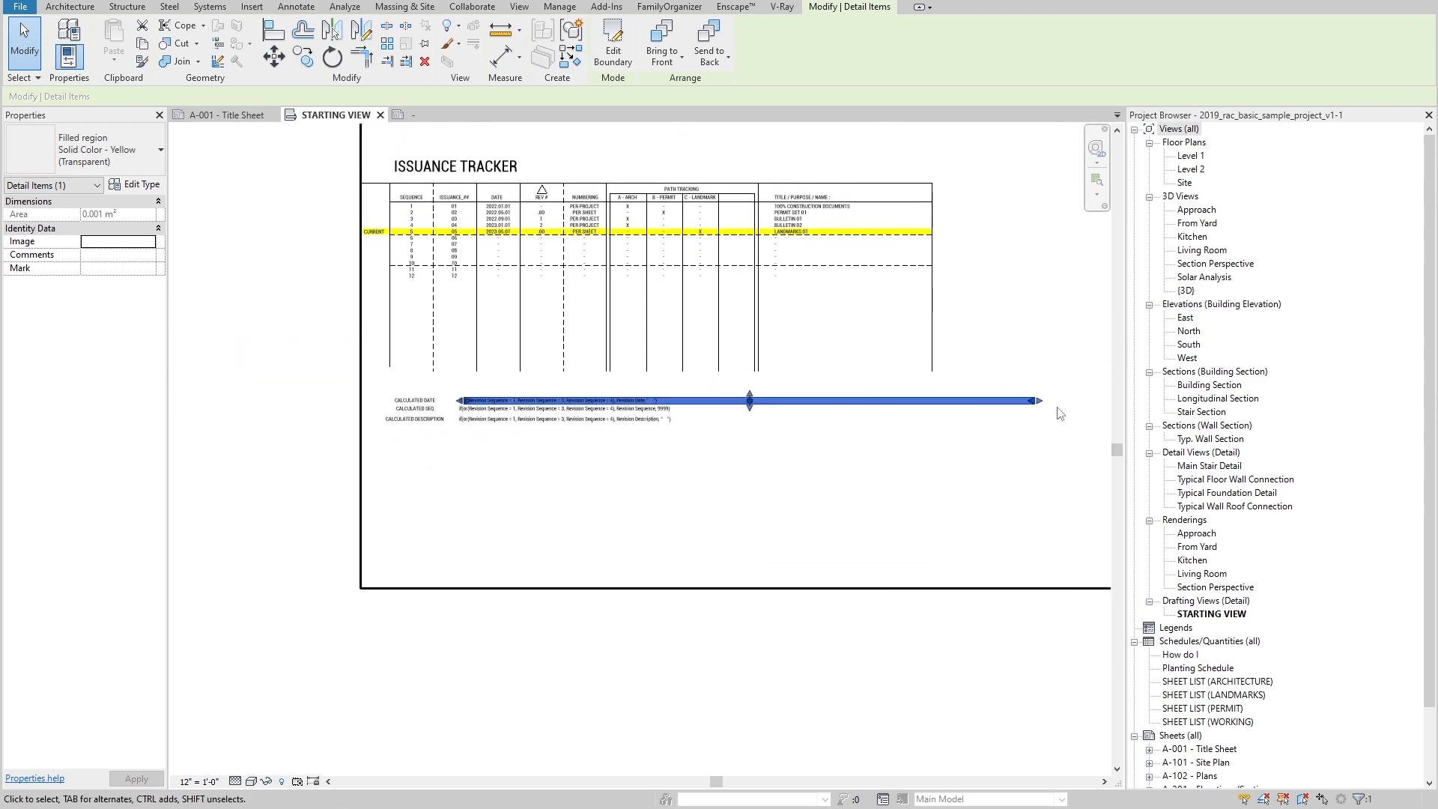
{"action": "left_click_drag", "start_coordinate": [1039, 401], "coordinate": [736, 411]}
{"action": "scroll", "coordinate": [563, 402], "scroll_direction": "up", "scroll_amount": 4}
{"action": "left_click", "coordinate": [712, 578]}
{"action": "middle_click_drag", "start_coordinate": [698, 617], "coordinate": [713, 603]}
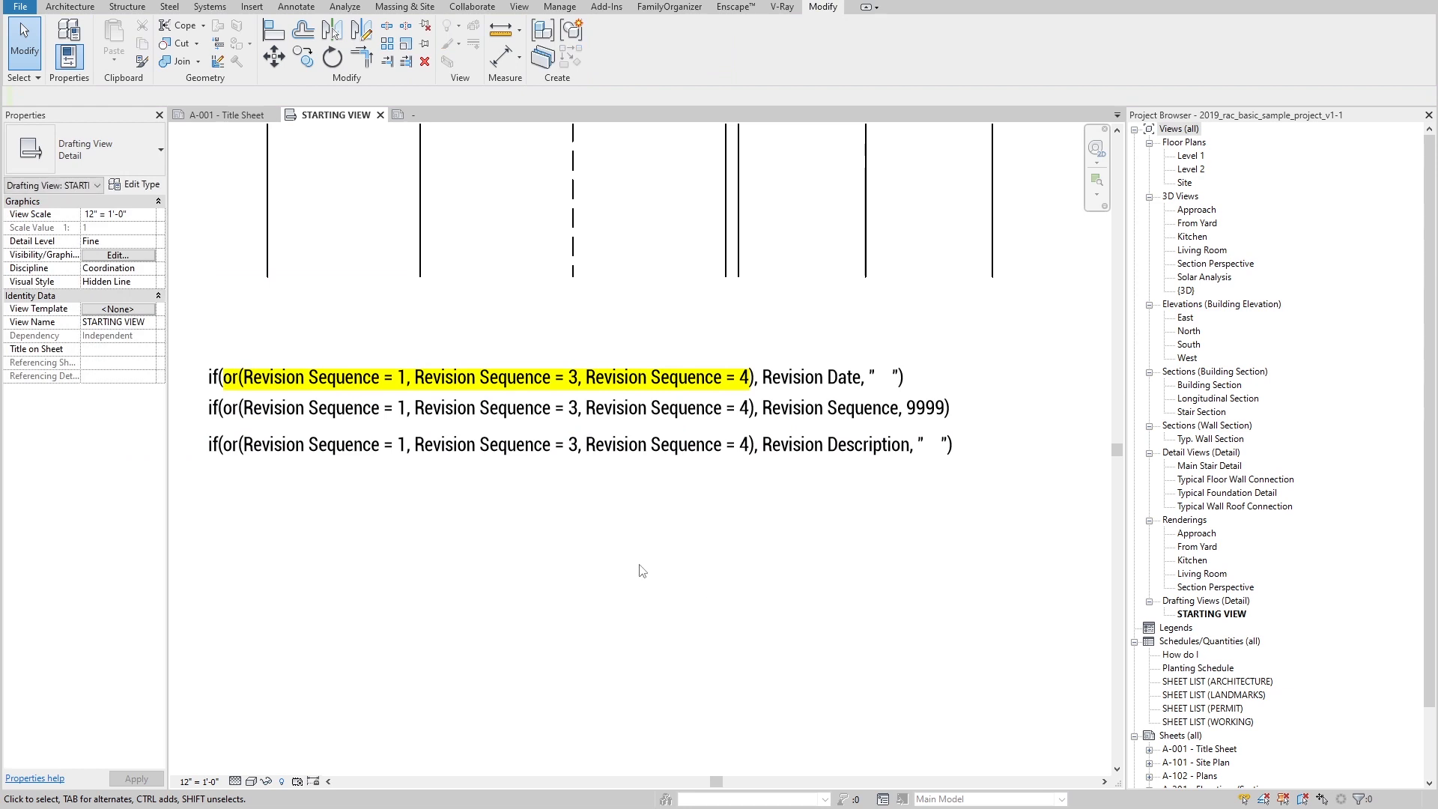
Step: Copy the CALCULATED SEQ formula text to the space above the formulas and replace its wording with RETURN IF TRUE
{"action": "left_click", "coordinate": [631, 408]}
{"action": "key", "text": "c"}
{"action": "key", "text": "o"}
{"action": "left_click", "coordinate": [530, 411]}
{"action": "left_click", "coordinate": [650, 318]}
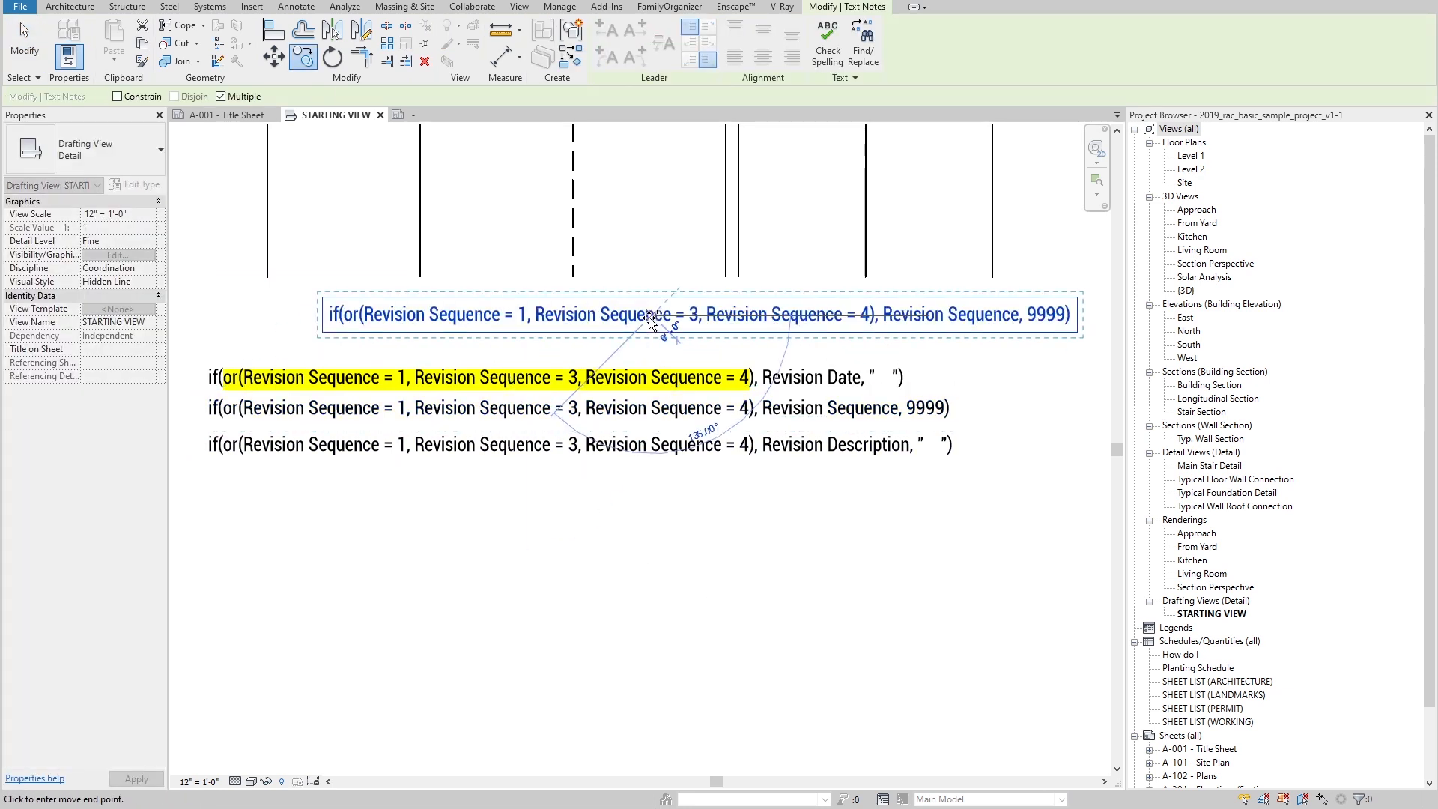
{"action": "left_click", "coordinate": [648, 321]}
{"action": "double_click", "coordinate": [631, 319]}
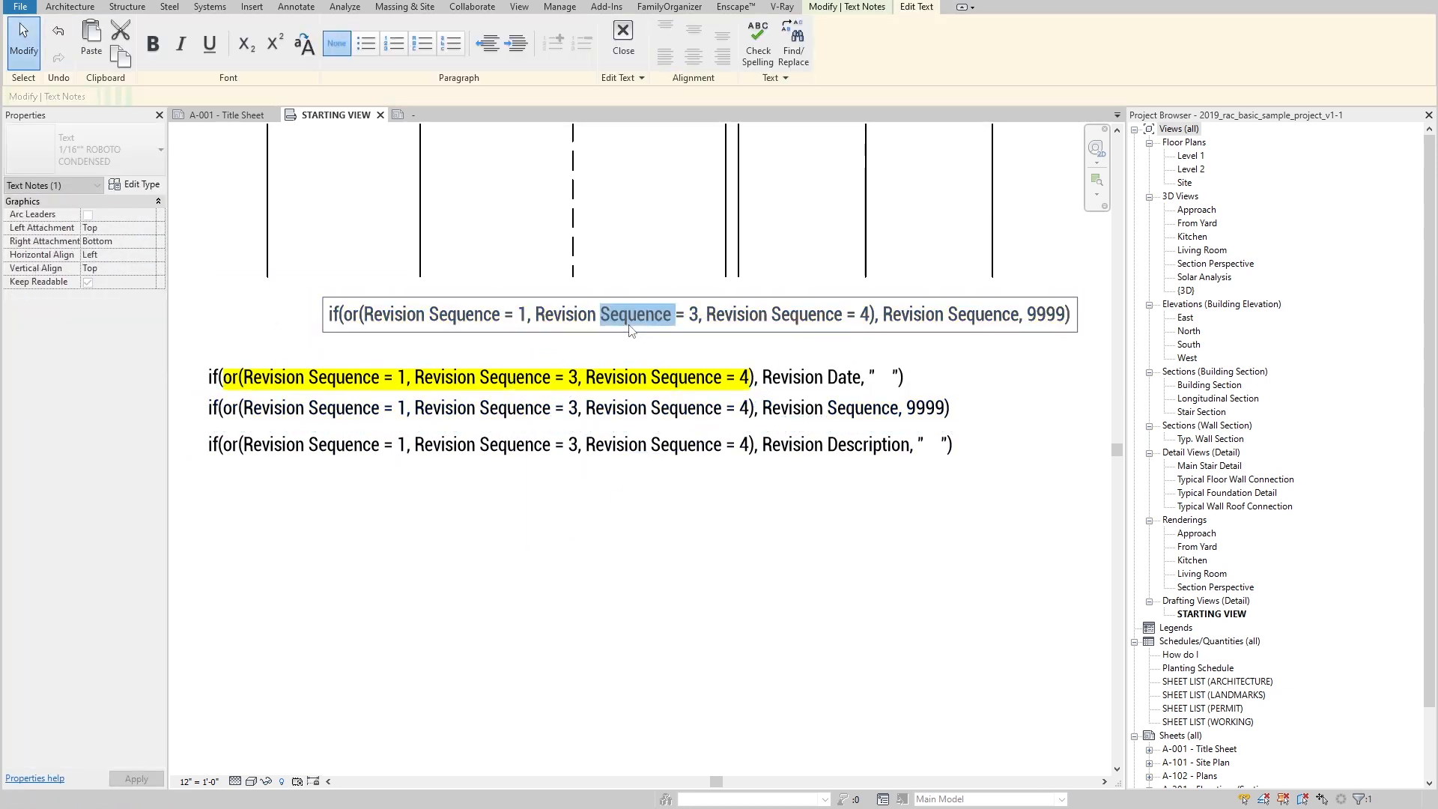
{"action": "key", "text": "ctrl+a"}
{"action": "type", "text": "RETUR"}
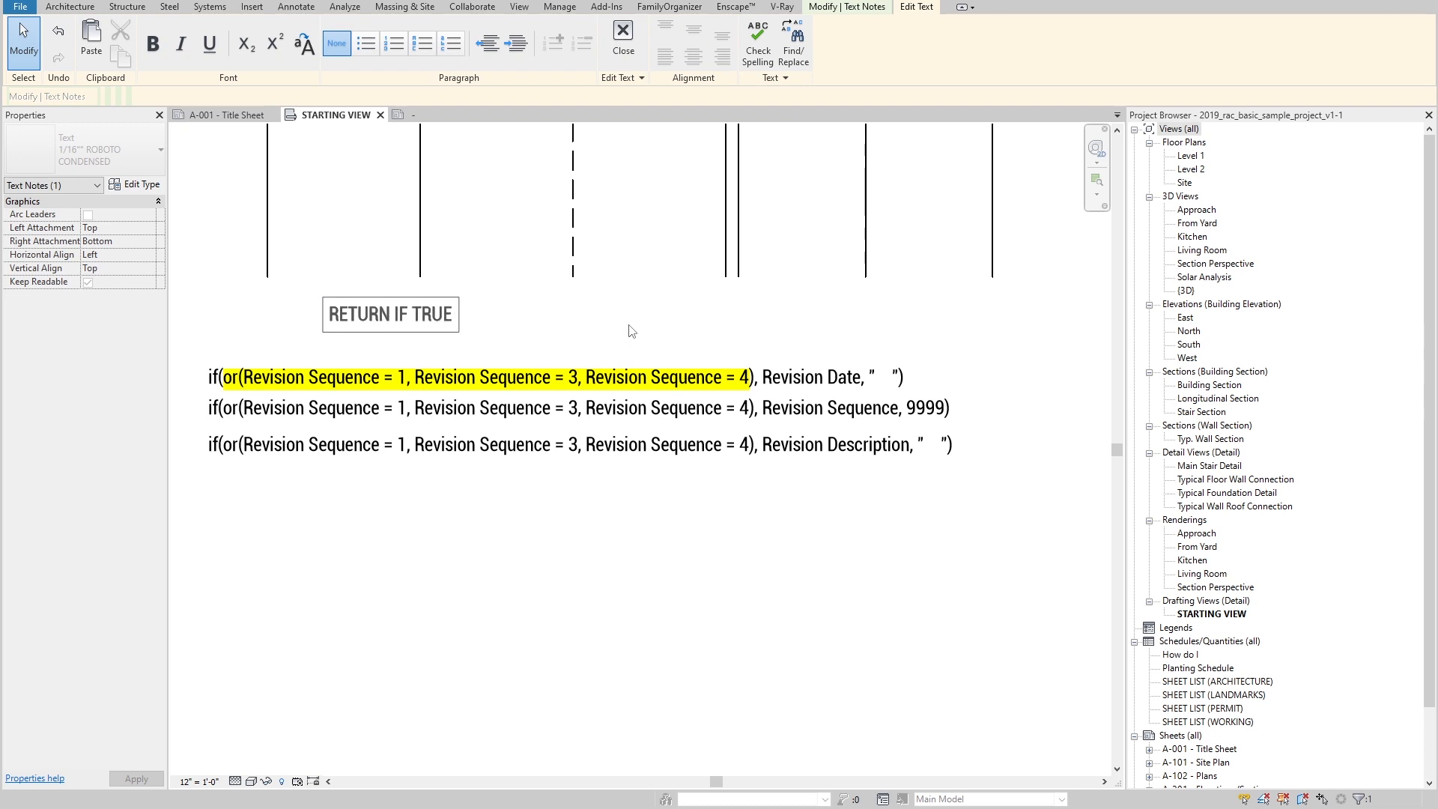
{"action": "left_click", "coordinate": [631, 331]}
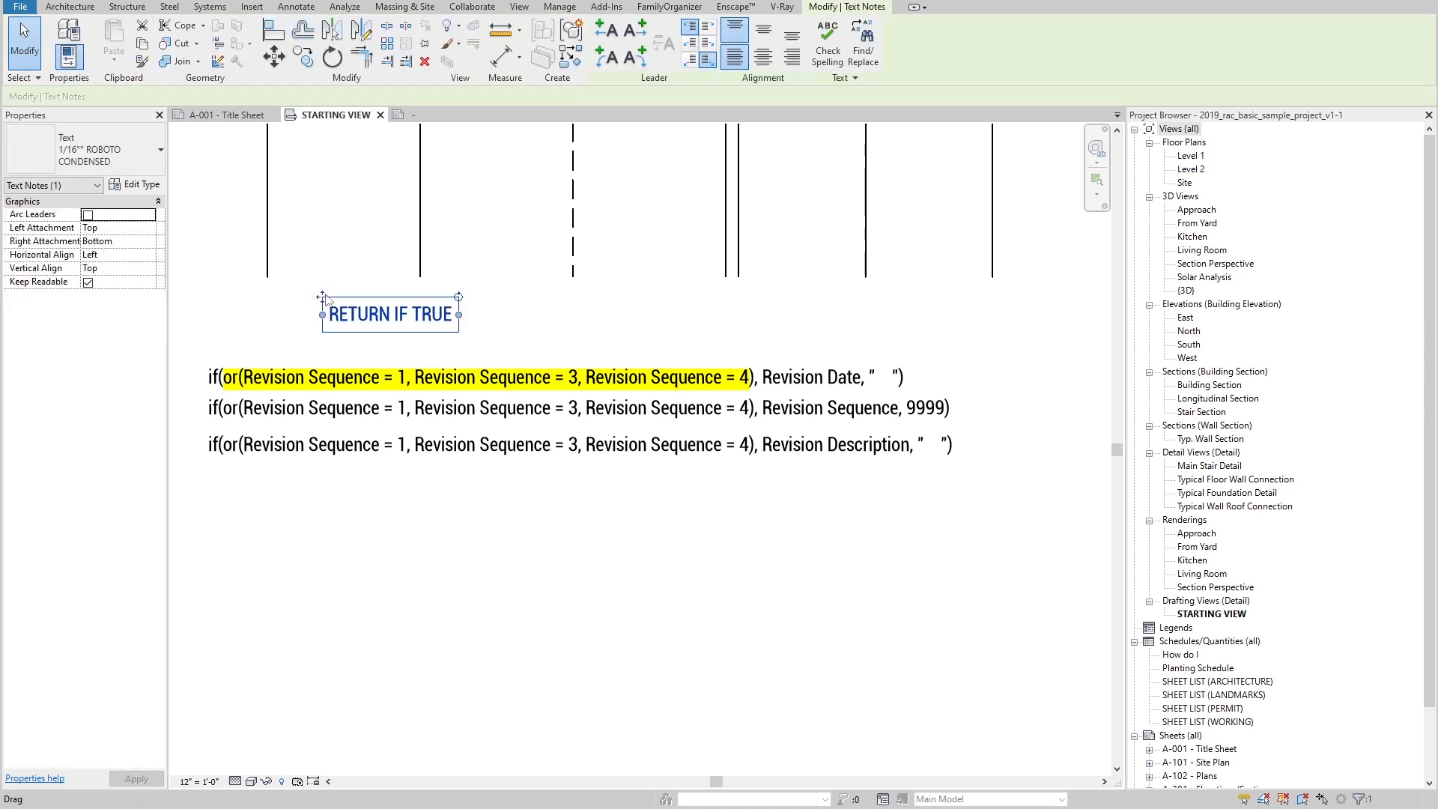
Step: Move the RETURN IF TRUE note above the formulas' result values and add a left-side leader pointing down to Revision Date
{"action": "left_click_drag", "start_coordinate": [323, 298], "coordinate": [826, 297]}
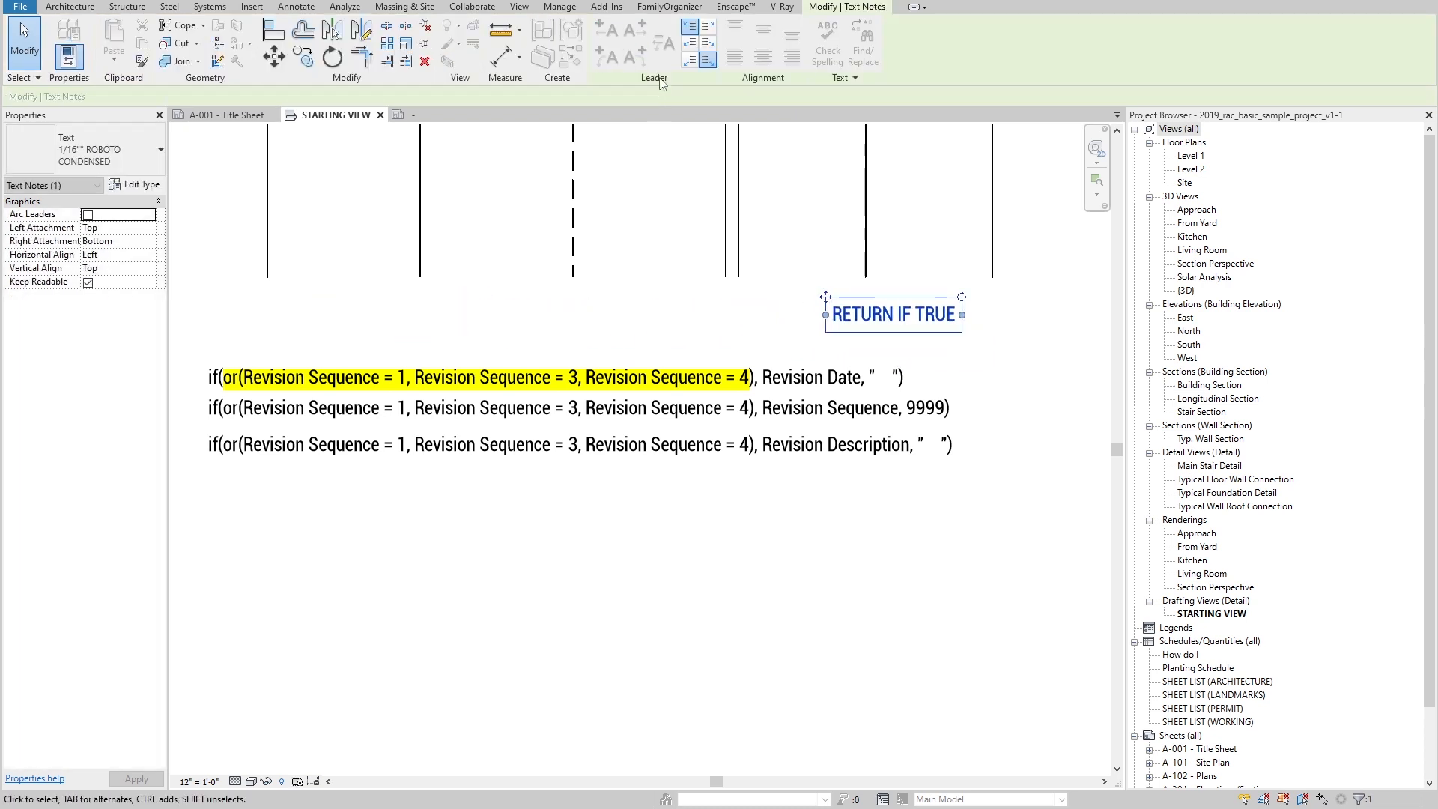
{"action": "left_click", "coordinate": [607, 29]}
{"action": "left_click_drag", "start_coordinate": [621, 314], "coordinate": [798, 315]}
{"action": "scroll", "coordinate": [894, 307], "scroll_direction": "up", "scroll_amount": 2}
{"action": "middle_click_drag", "start_coordinate": [894, 307], "coordinate": [742, 319]}
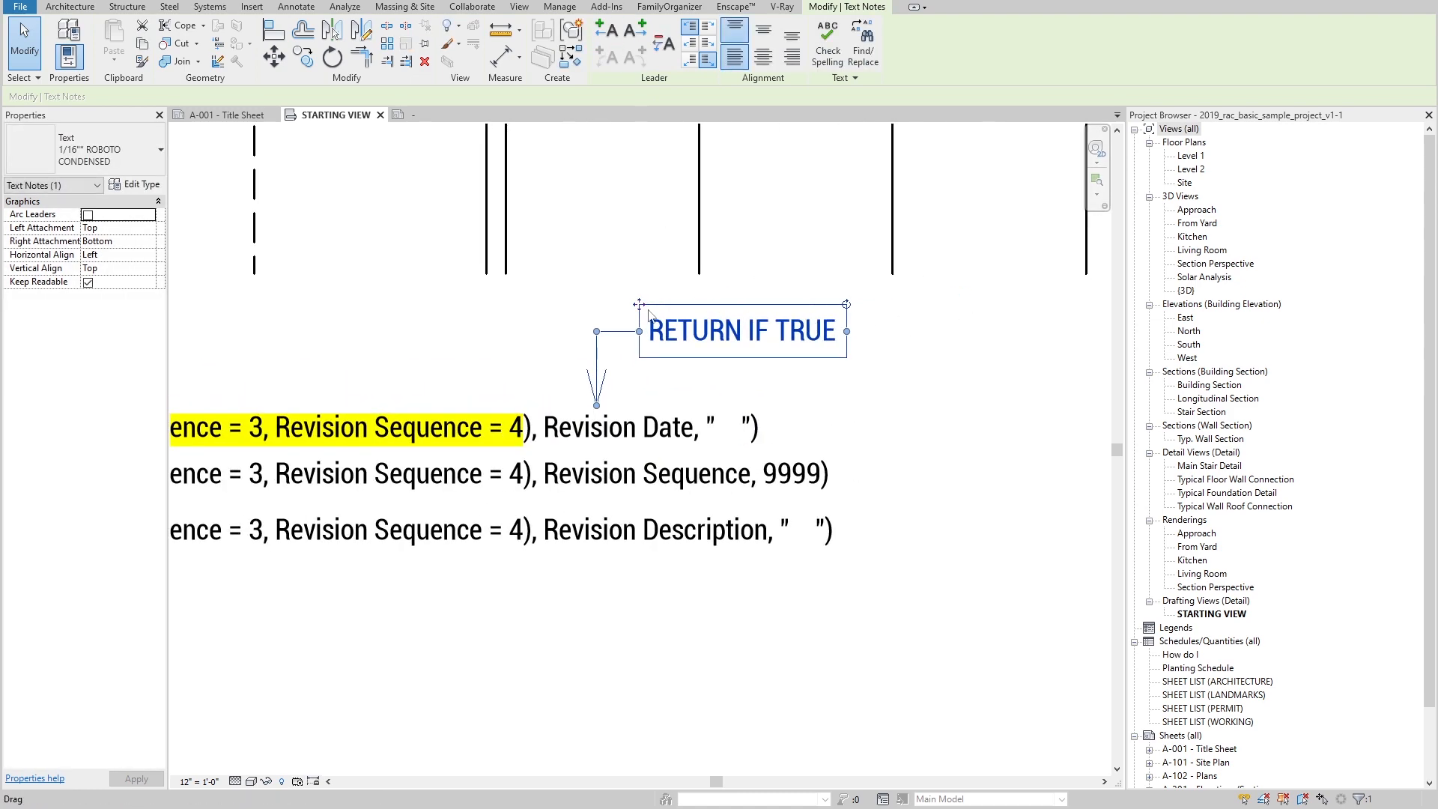
Step: Raise the RETURN IF TRUE note to lengthen its leader, dismiss the save reminder, and copy the note with its leader down to the right
{"action": "left_click_drag", "start_coordinate": [648, 314], "coordinate": [652, 267]}
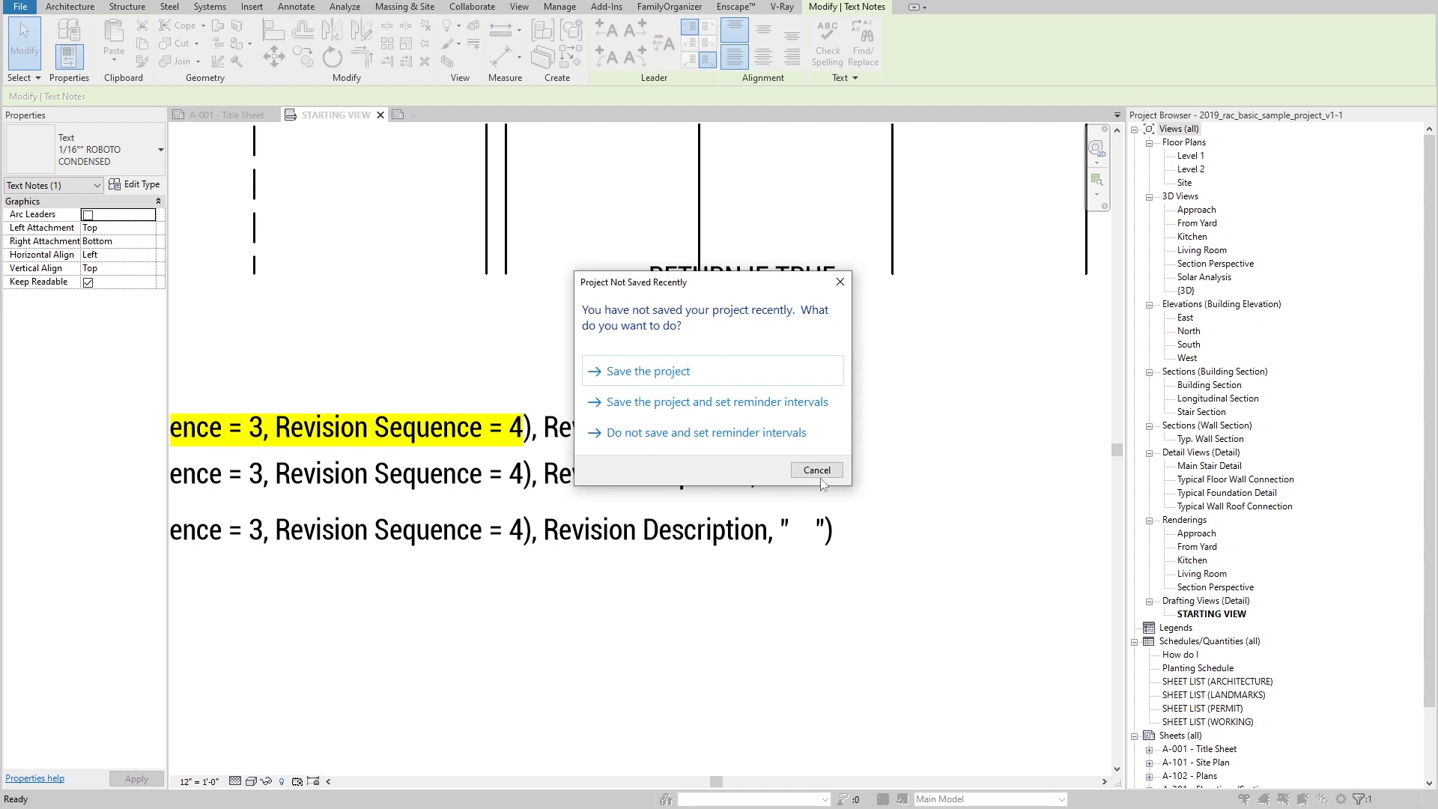
{"action": "left_click", "coordinate": [820, 476]}
{"action": "left_click", "coordinate": [686, 289]}
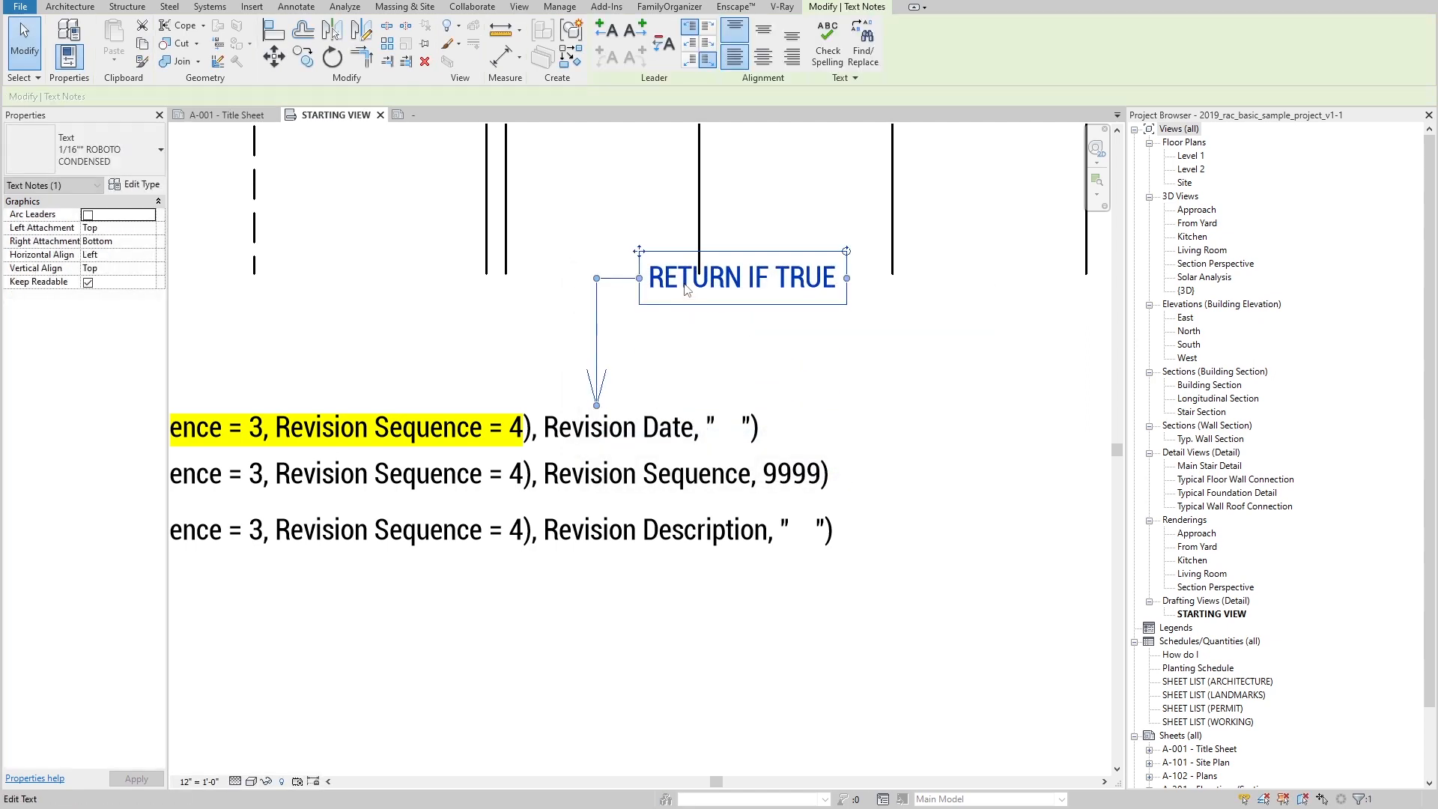
{"action": "key", "text": "c"}
{"action": "key", "text": "o"}
{"action": "left_click", "coordinate": [712, 285]}
{"action": "left_click", "coordinate": [806, 334]}
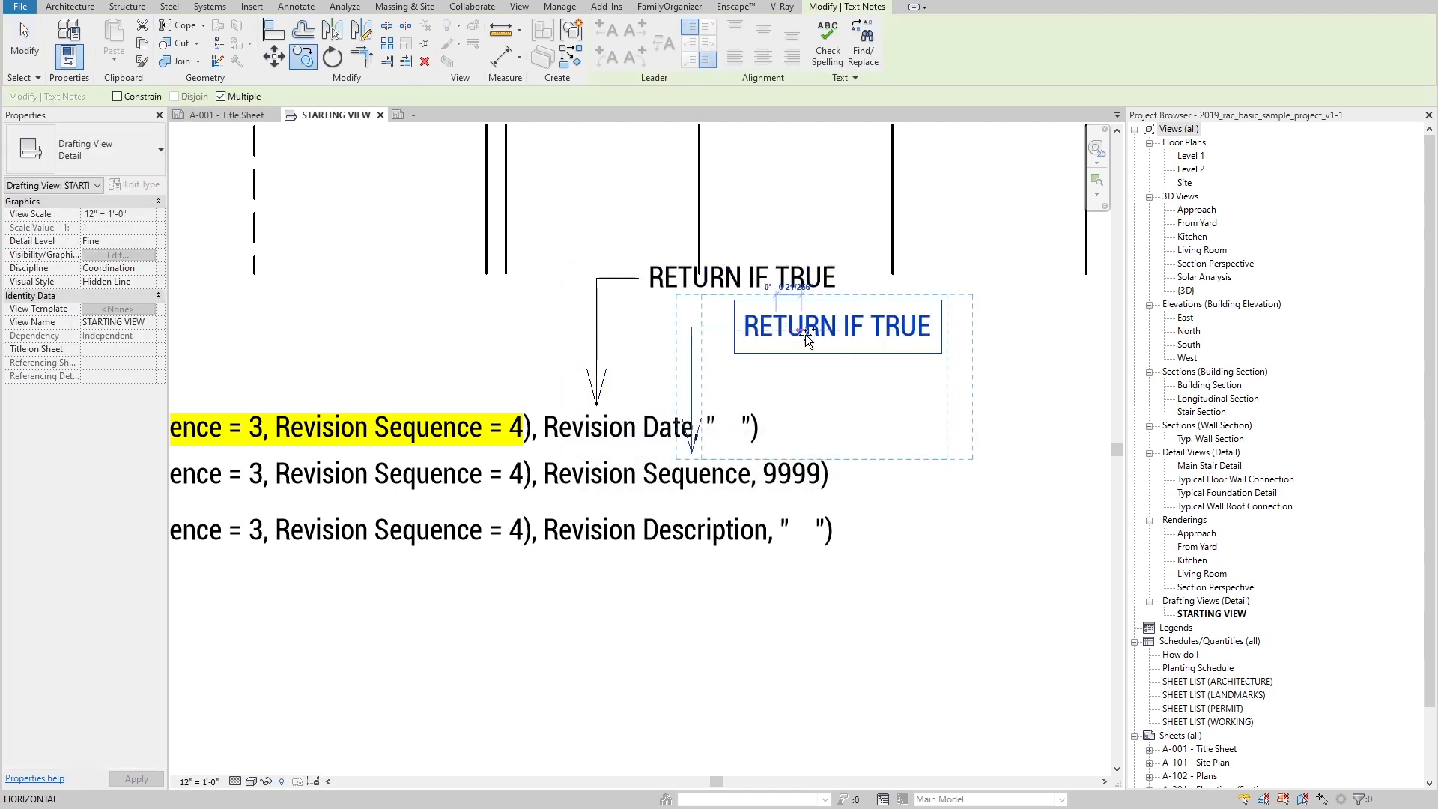
Step: Change the wording of the copied note to RETURN IF FALSE
{"action": "double_click", "coordinate": [899, 328]}
{"action": "double_click", "coordinate": [900, 327]}
{"action": "type", "text": "FALS"}
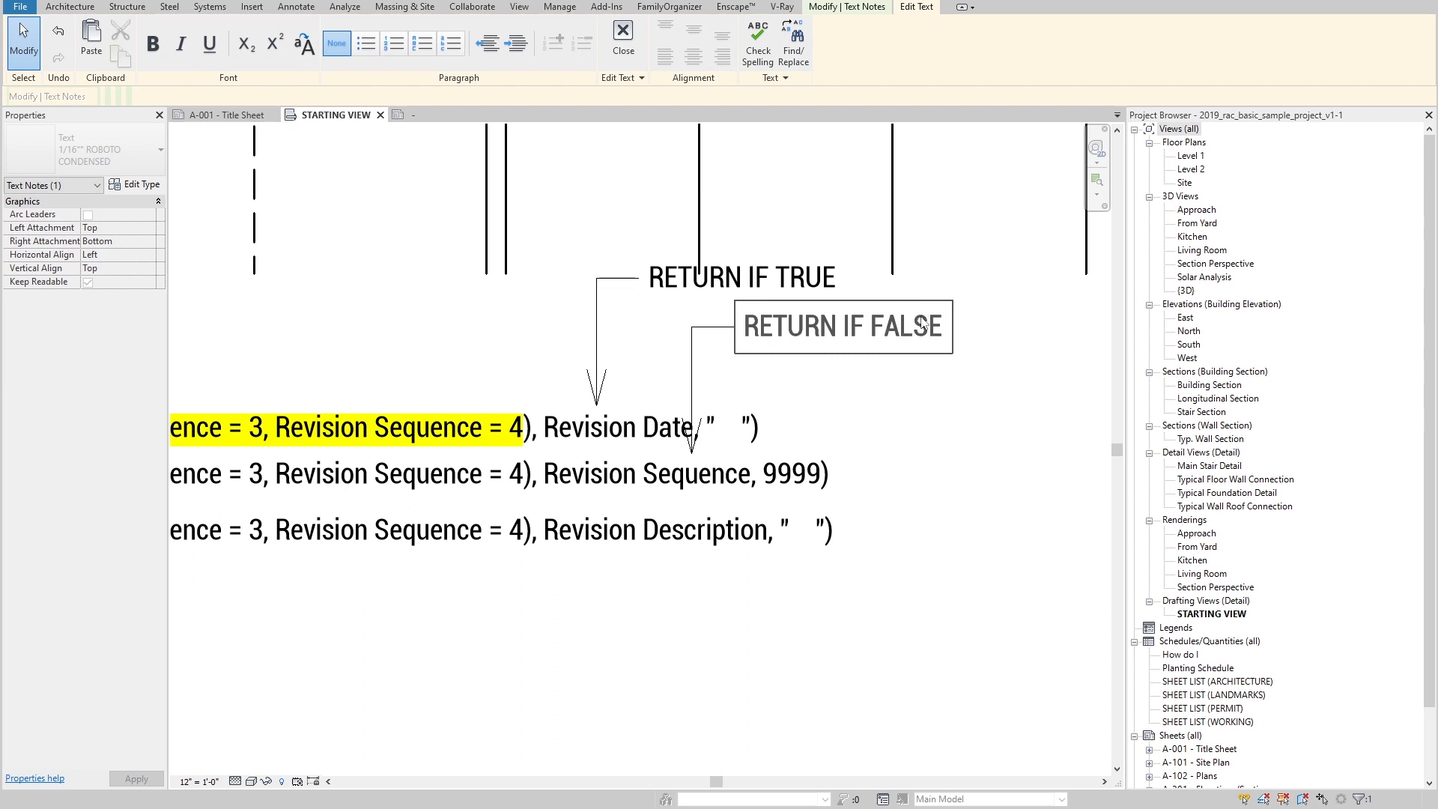
{"action": "left_click", "coordinate": [942, 236]}
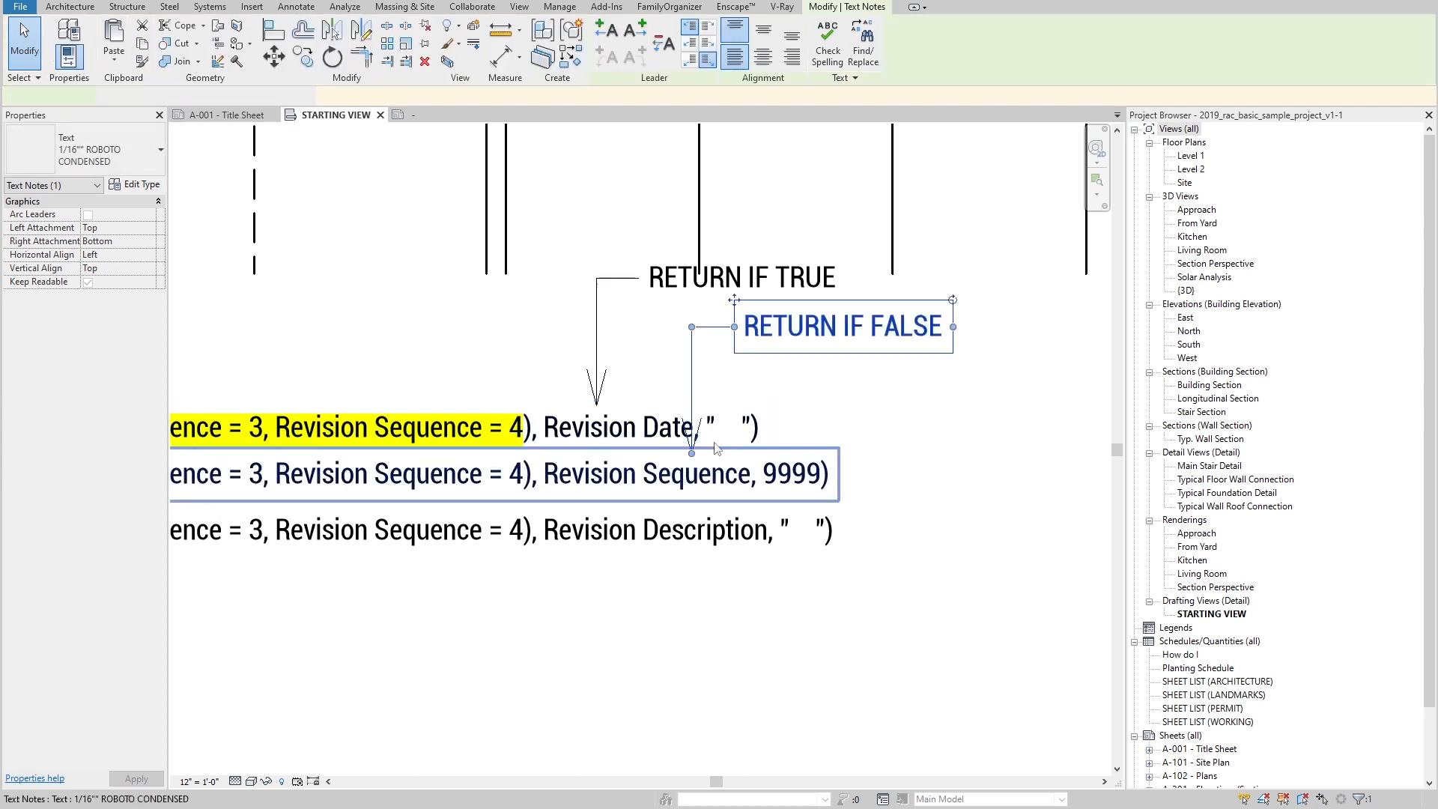
Step: Adjust the RETURN IF FALSE note's leader so its arrow points down at the blank quoted value ending the CALCULATED DATE formula
{"action": "left_click_drag", "start_coordinate": [692, 452], "coordinate": [726, 365]}
{"action": "left_click", "coordinate": [892, 424]}
{"action": "left_click", "coordinate": [726, 337]}
{"action": "scroll", "coordinate": [722, 337], "scroll_direction": "up", "scroll_amount": 3}
{"action": "left_click", "coordinate": [755, 392]}
{"action": "scroll", "coordinate": [748, 394], "scroll_direction": "down", "scroll_amount": 3}
{"action": "middle_click_drag", "start_coordinate": [523, 508], "coordinate": [671, 501]}
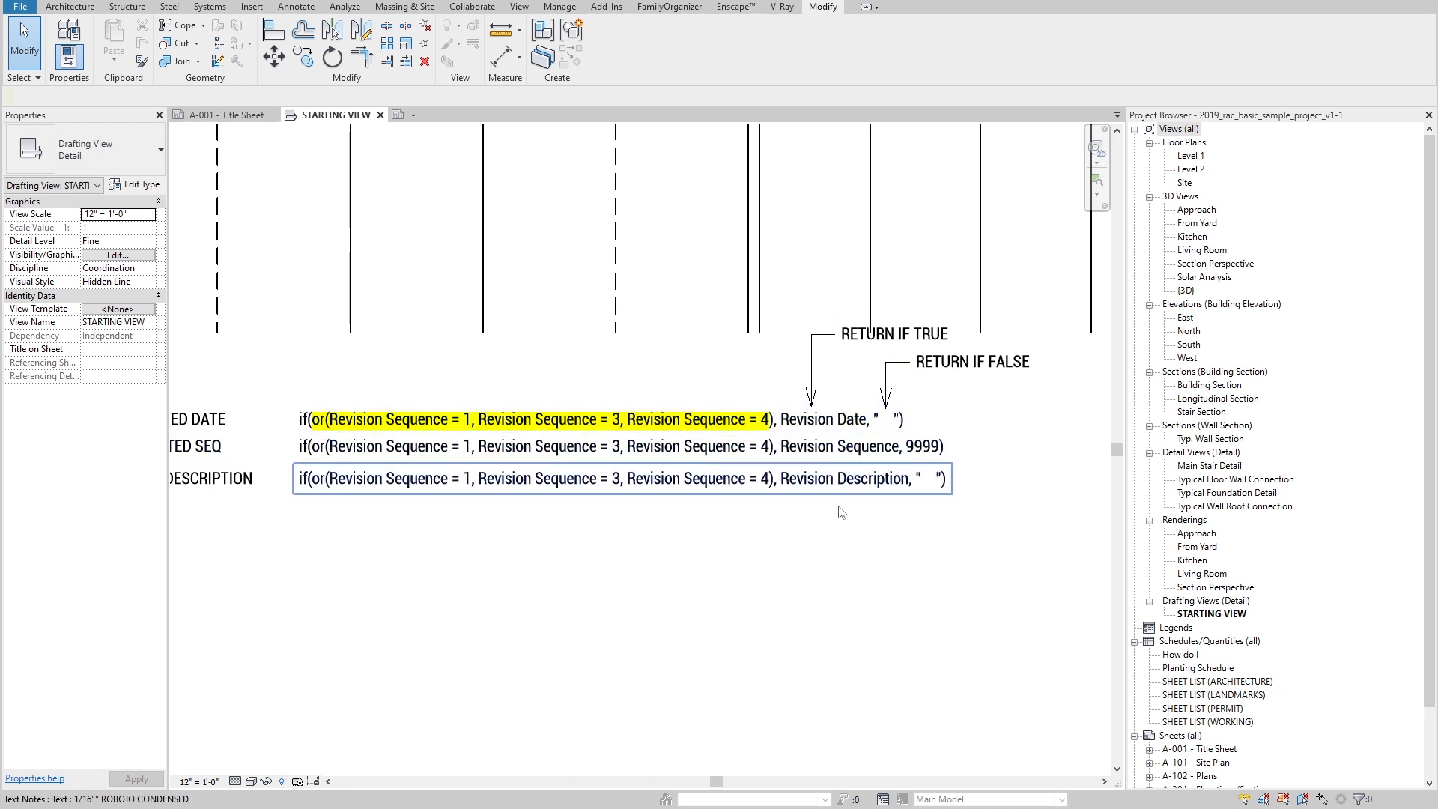
Step: Examine the return-if-false value 9999 at the end of the CALCULATED SEQ formula without editing the text
{"action": "left_click", "coordinate": [886, 448]}
{"action": "scroll", "coordinate": [936, 457], "scroll_direction": "up", "scroll_amount": 3}
{"action": "double_click", "coordinate": [899, 443]}
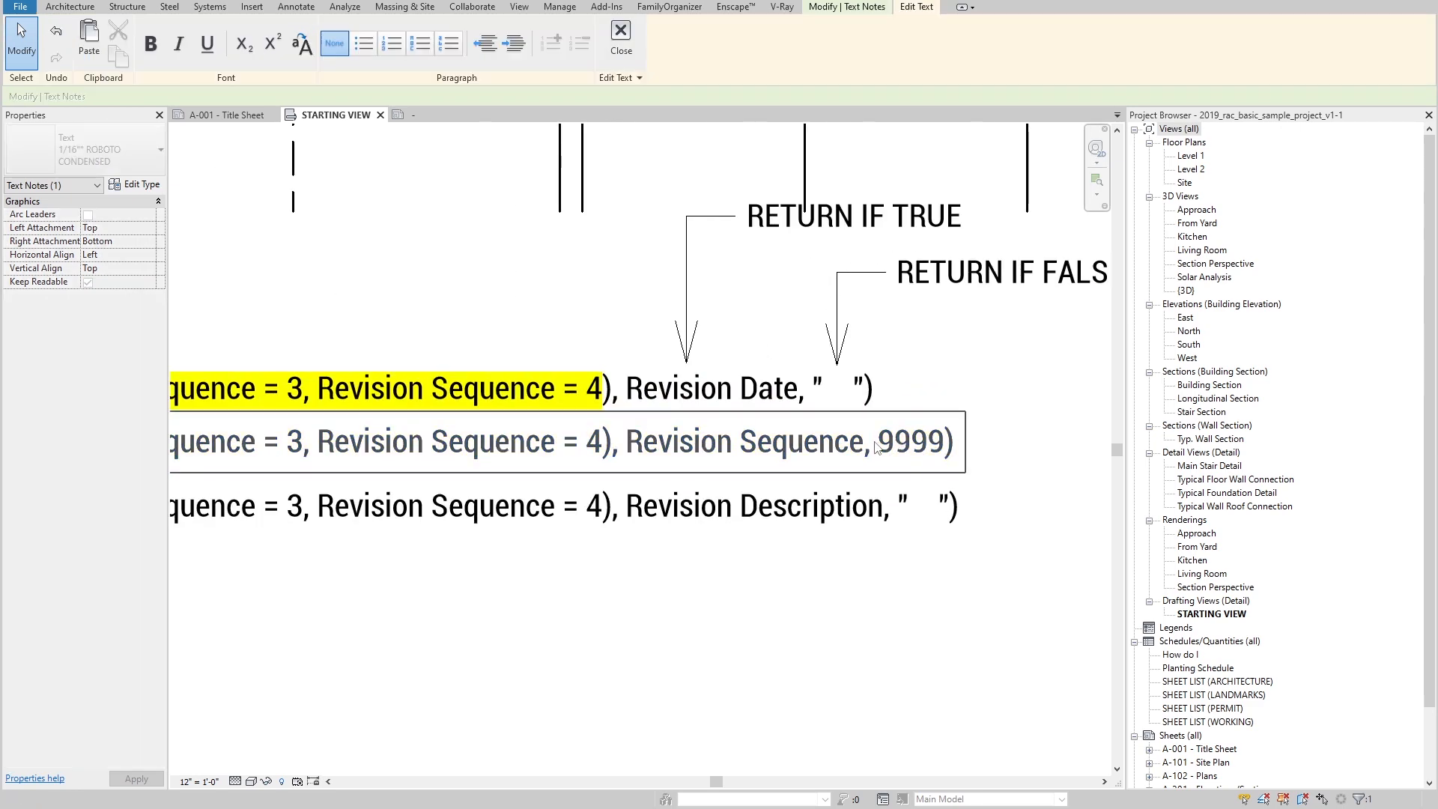
{"action": "left_click_drag", "start_coordinate": [871, 442], "coordinate": [956, 450]}
{"action": "left_click", "coordinate": [836, 449]}
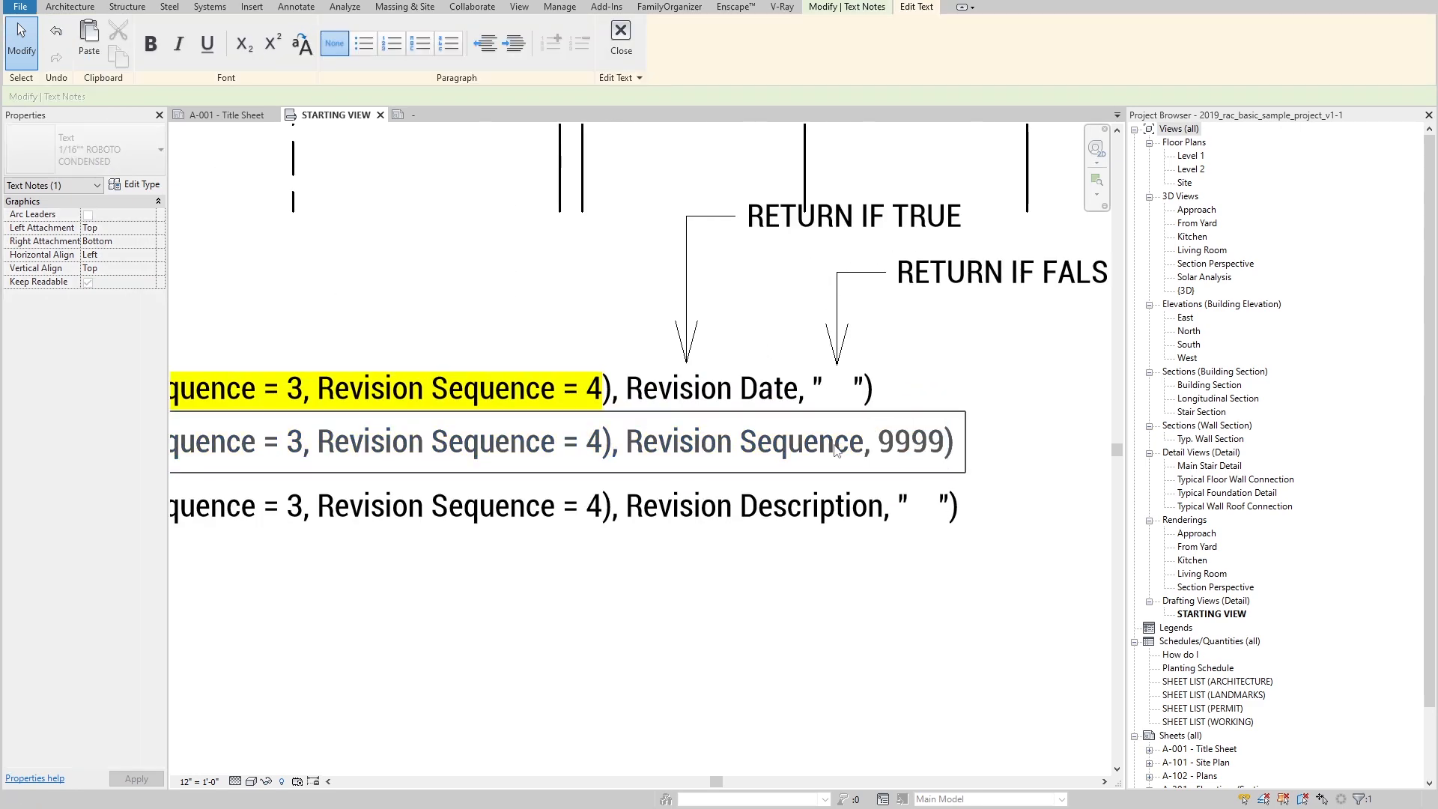
{"action": "left_click", "coordinate": [766, 572]}
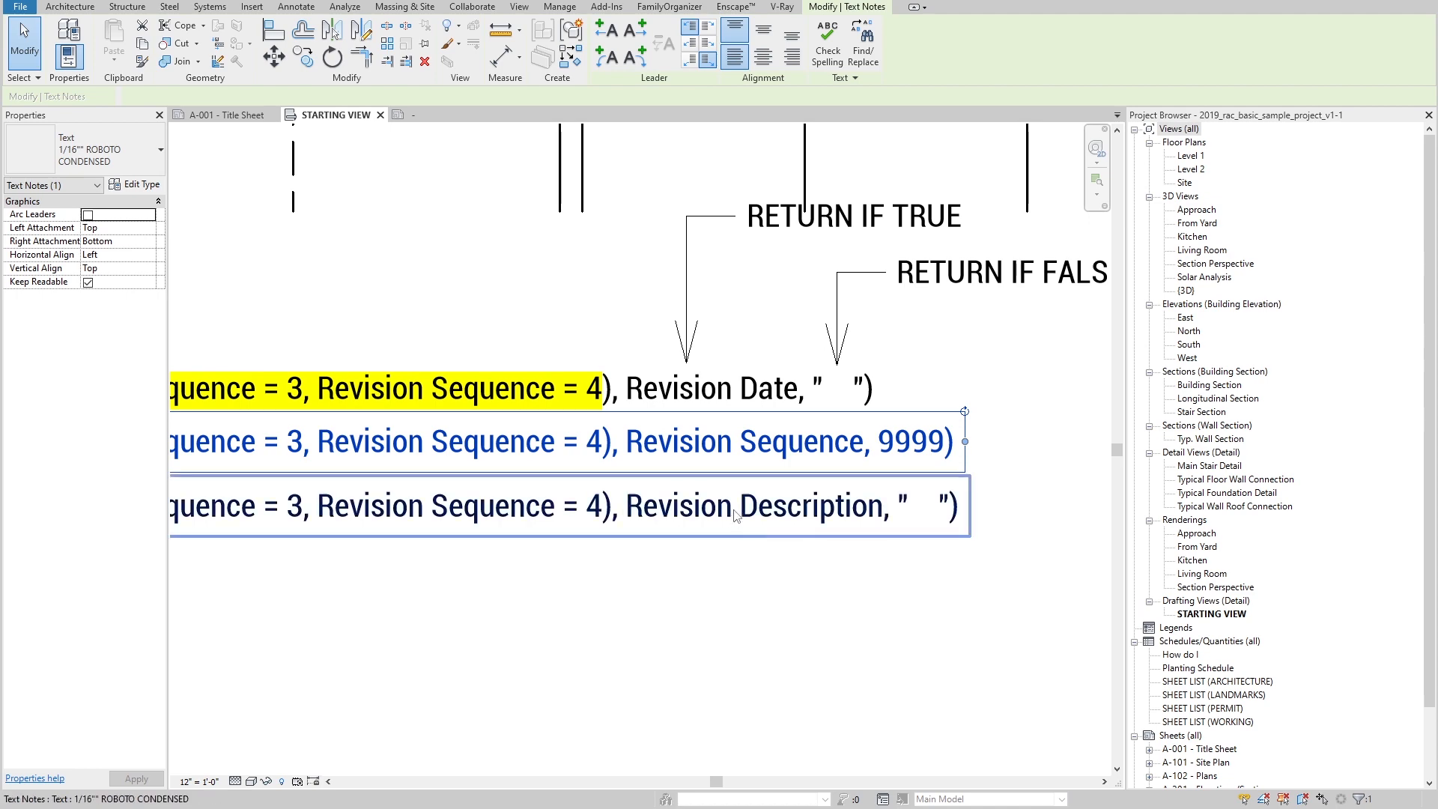
{"action": "scroll", "coordinate": [599, 480], "scroll_direction": "down", "scroll_amount": 4}
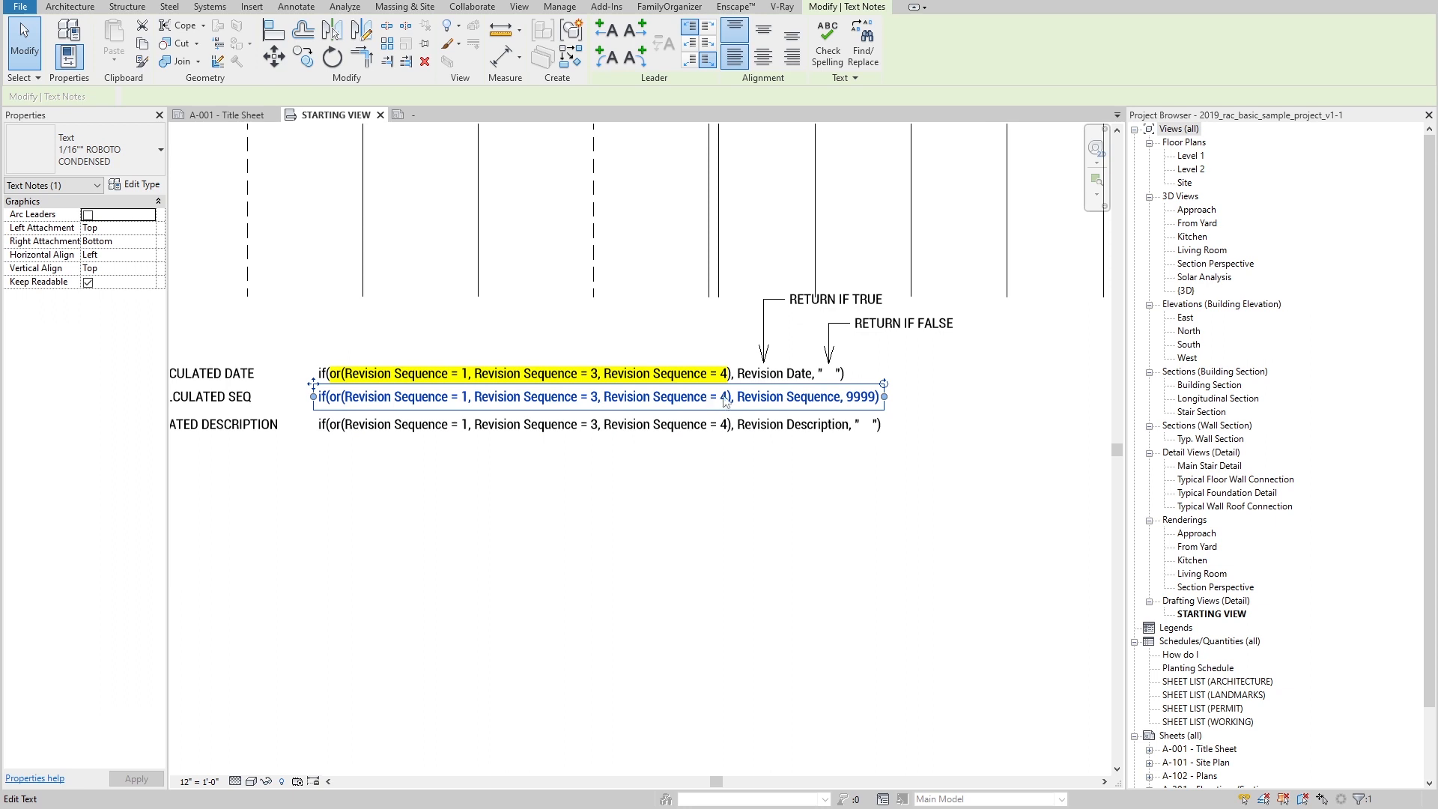
Step: Add a trial revision described as BULLETIN 03 to the sheet issues and revisions, and discard it
{"action": "left_click", "coordinate": [521, 6]}
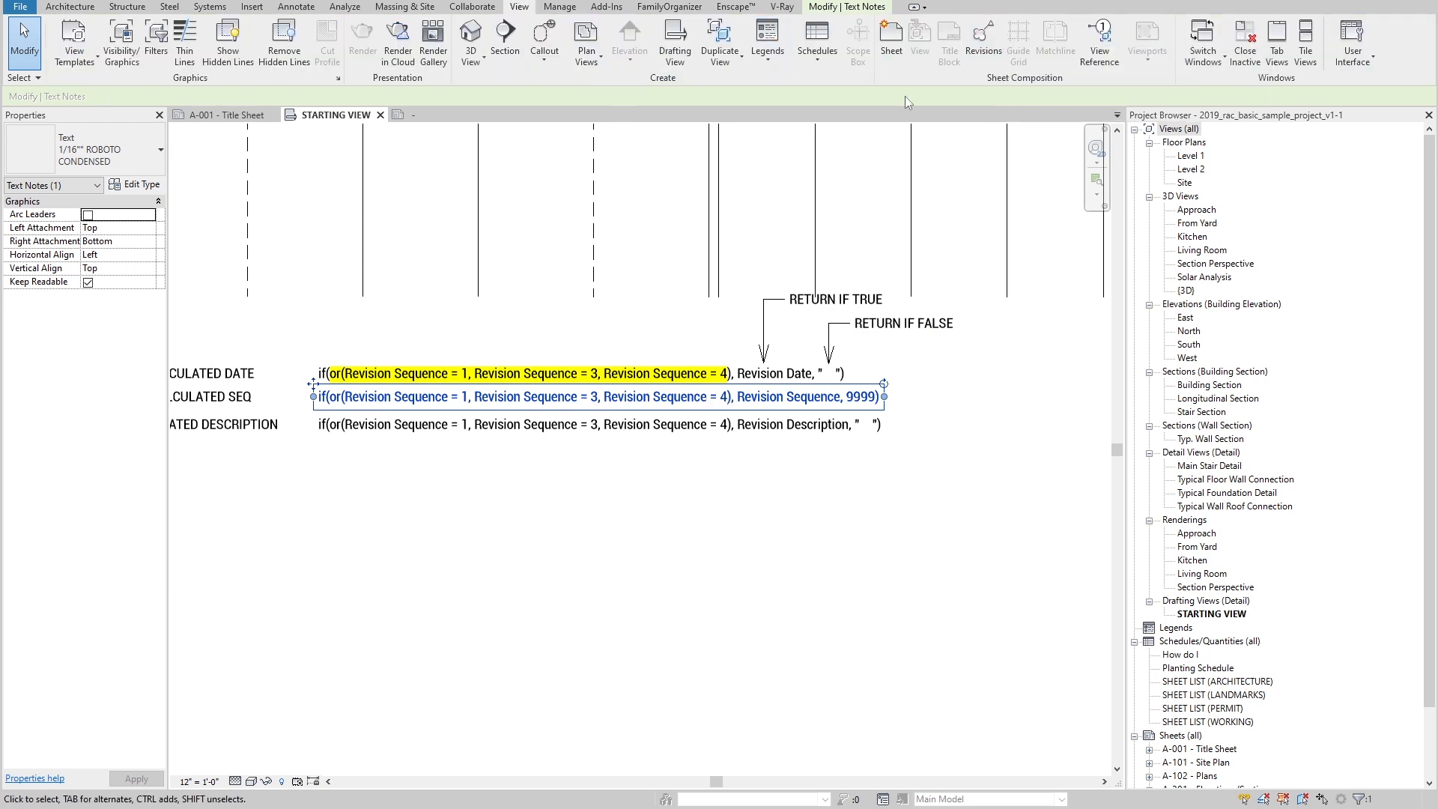
{"action": "left_click", "coordinate": [985, 37]}
{"action": "left_click", "coordinate": [858, 416]}
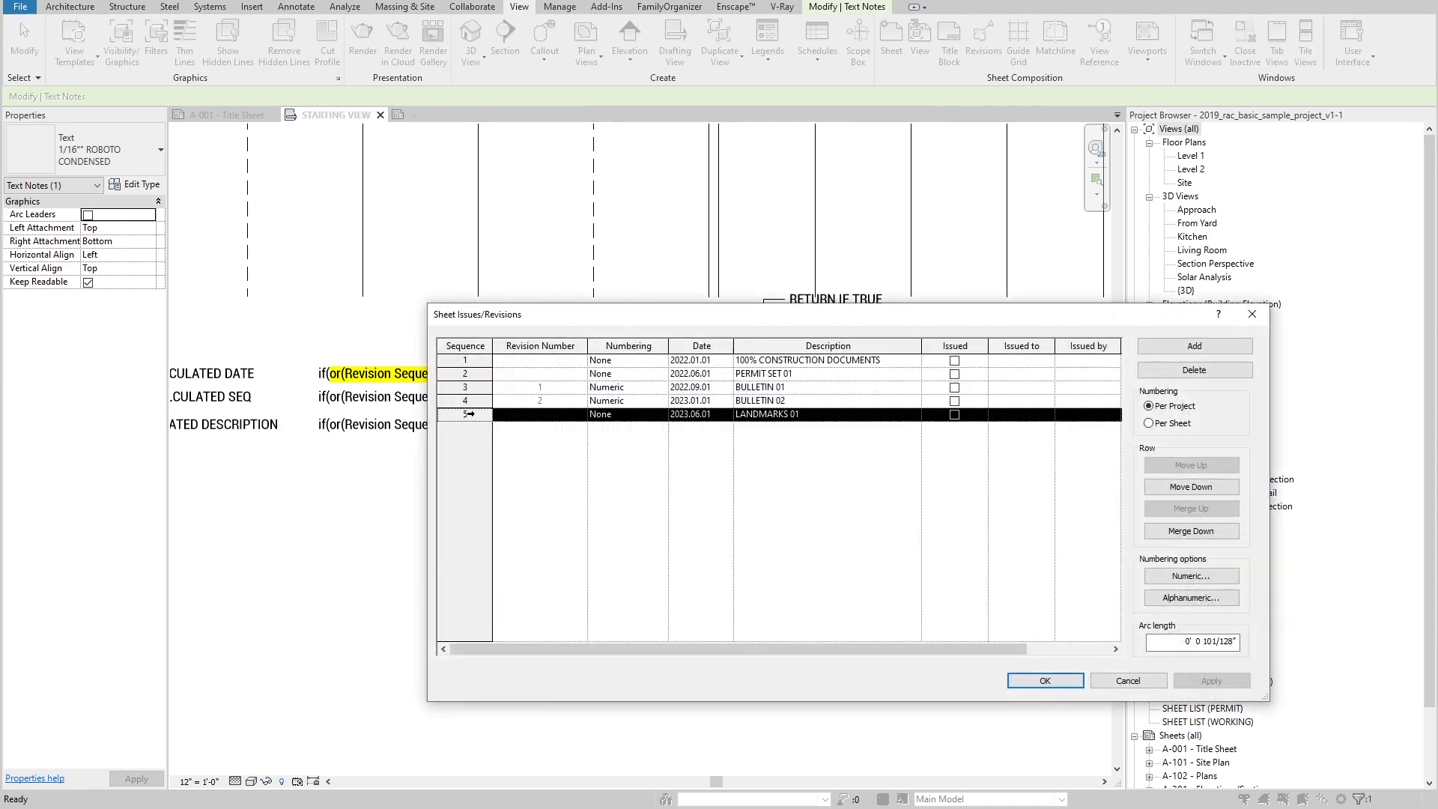
{"action": "left_click", "coordinate": [1211, 348]}
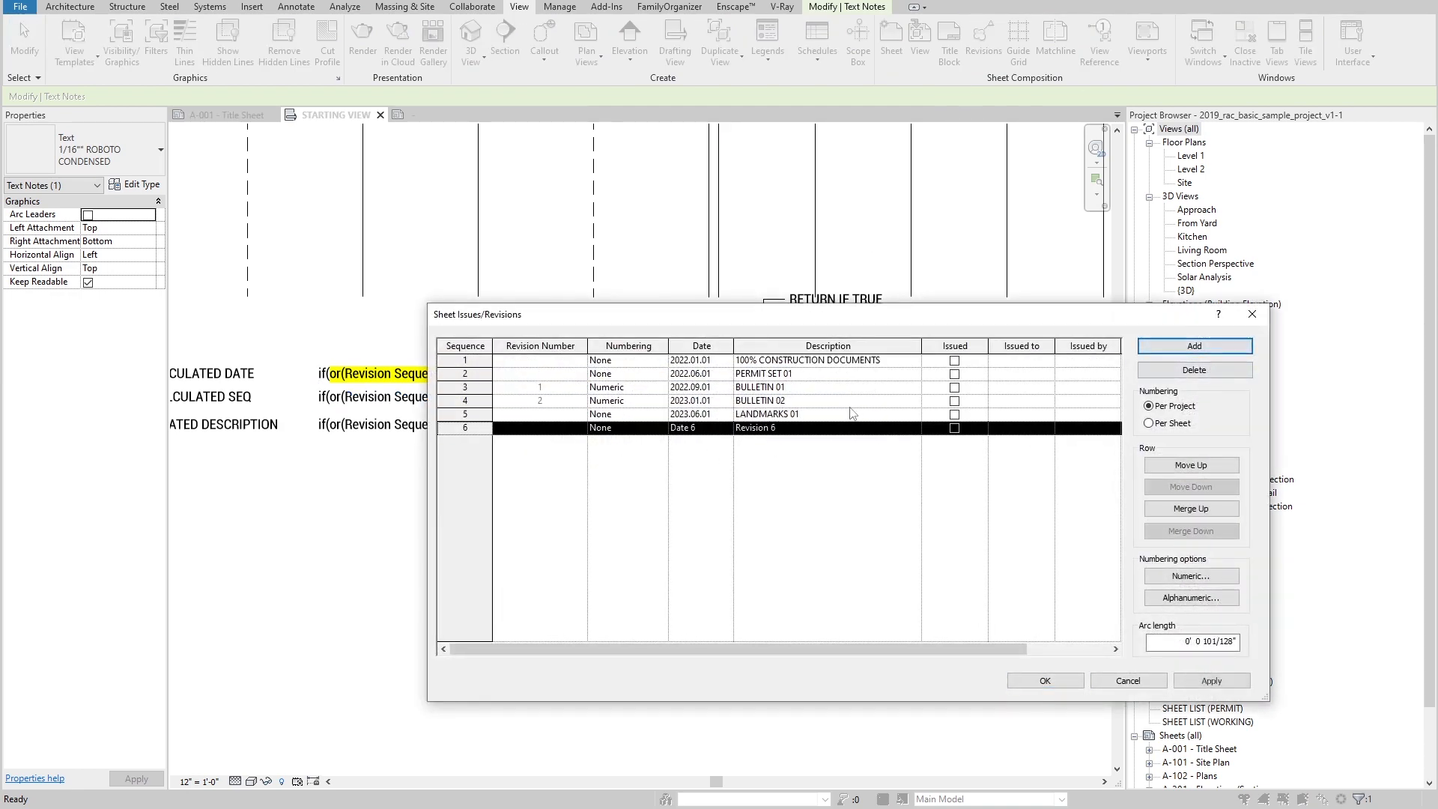
{"action": "left_click", "coordinate": [801, 425]}
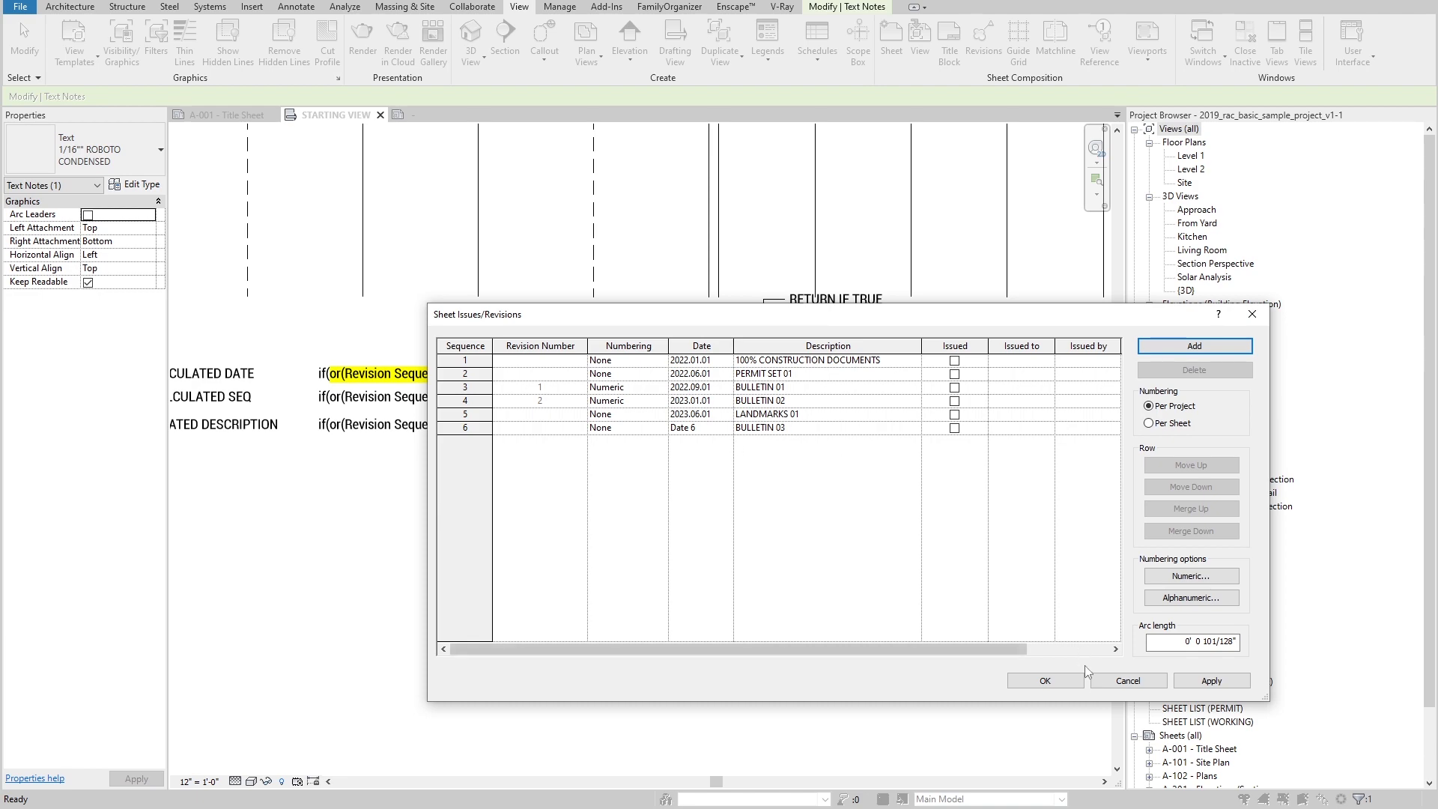
{"action": "left_click", "coordinate": [1126, 681]}
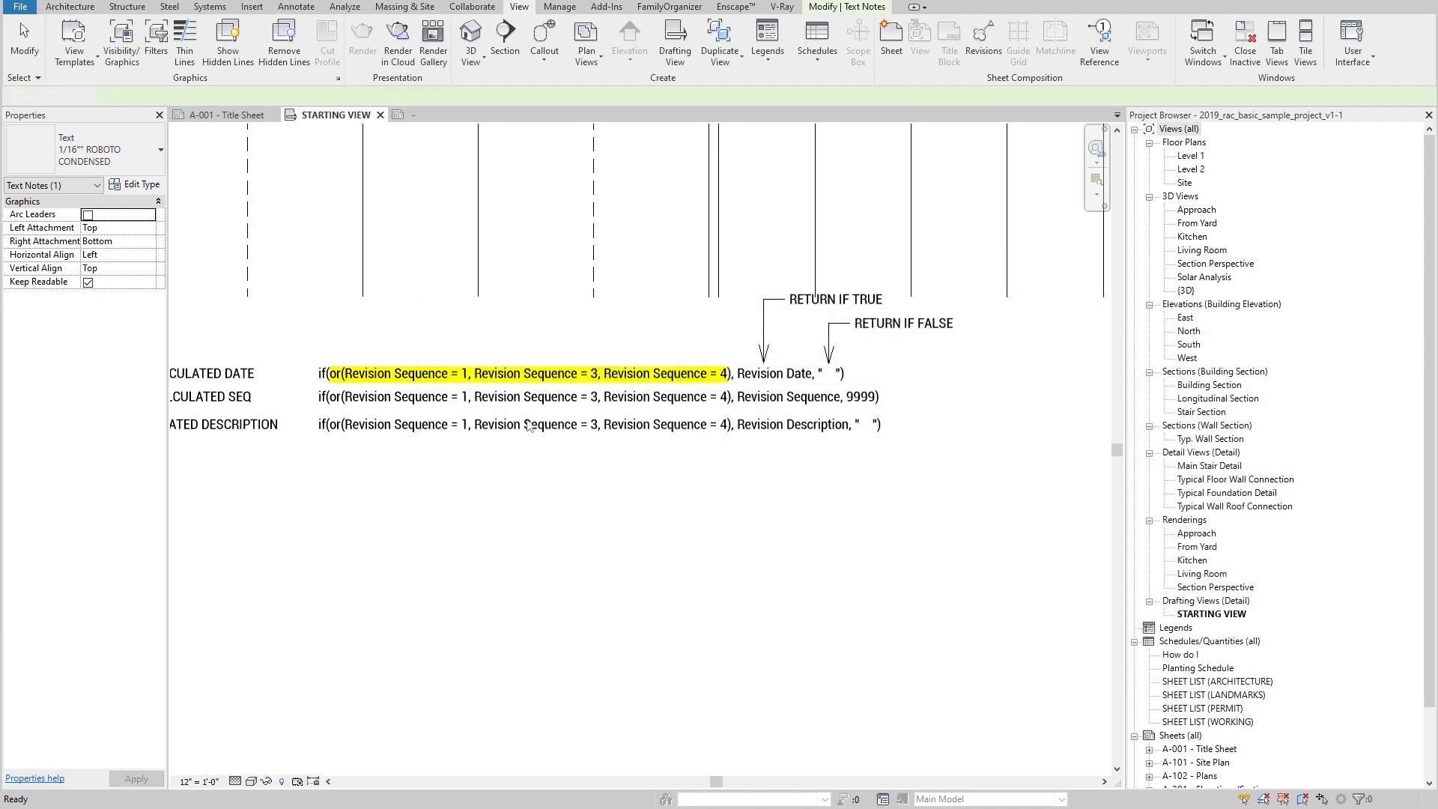
{"action": "key", "text": "Escape"}
Step: Try adding Revision Sequence = 5 to the or condition of the CALCULATED SEQ formula text, and undo the edit
{"action": "double_click", "coordinate": [708, 402]}
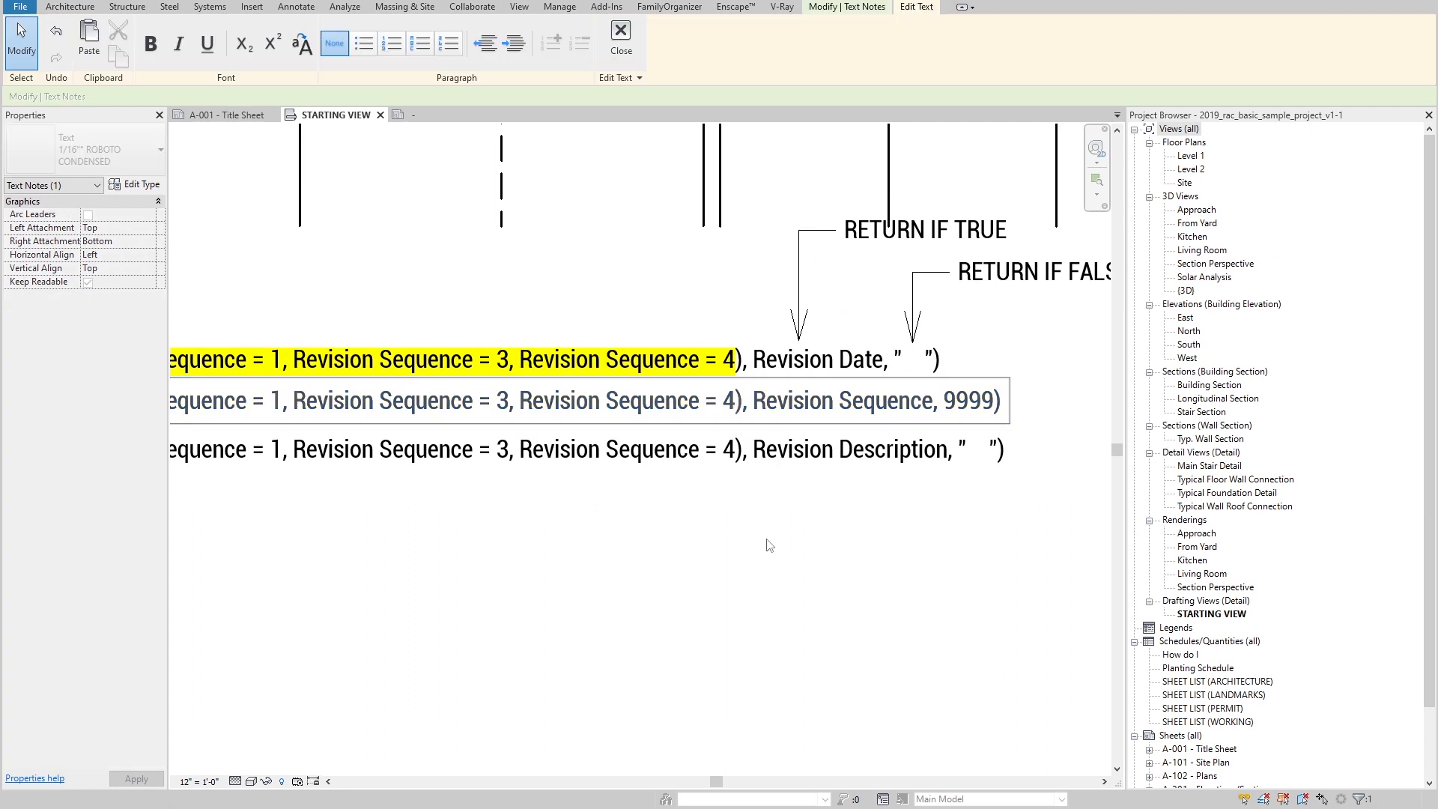
{"action": "type", "text": ", Revision "}
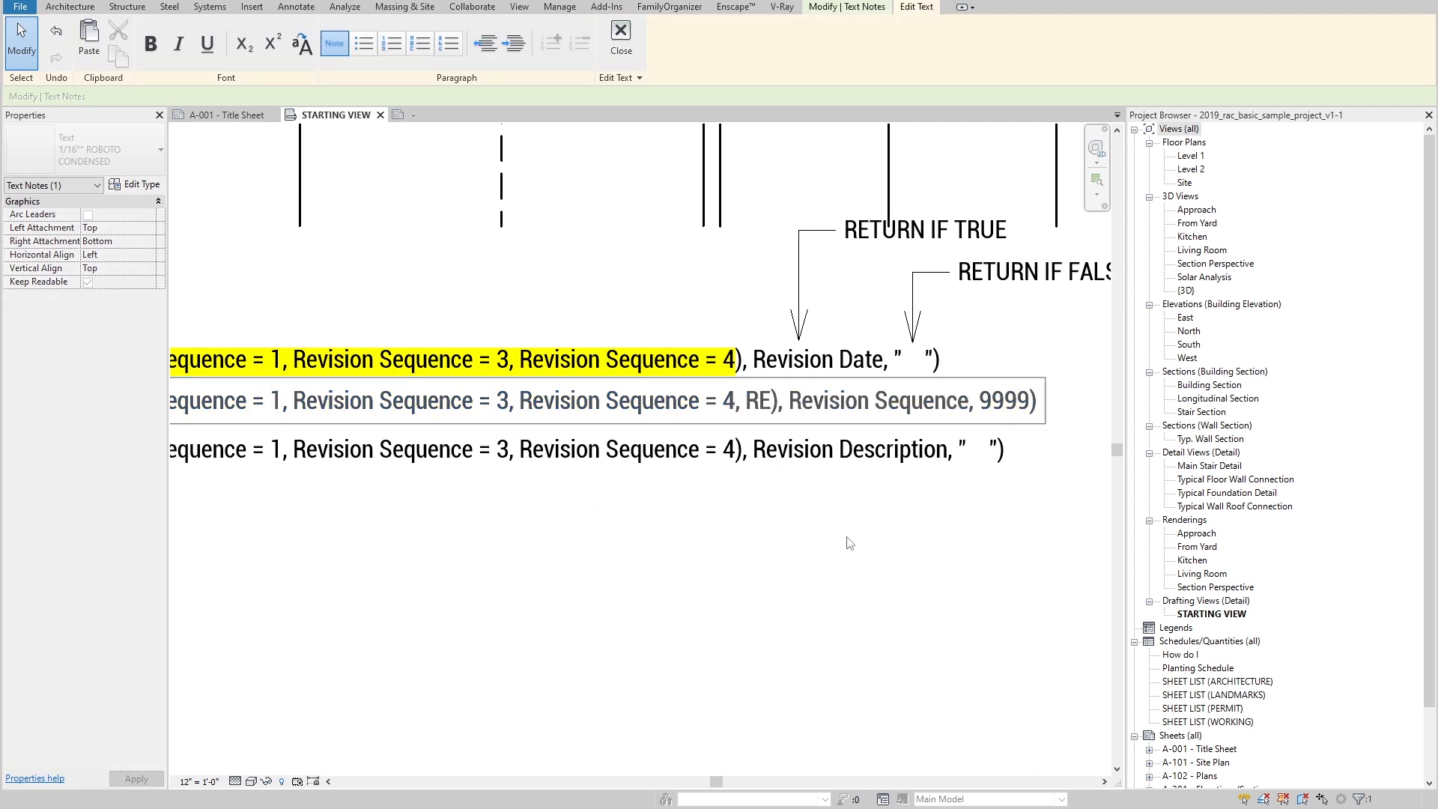
{"action": "type", "text": "Seq), Revision Sequenc"}
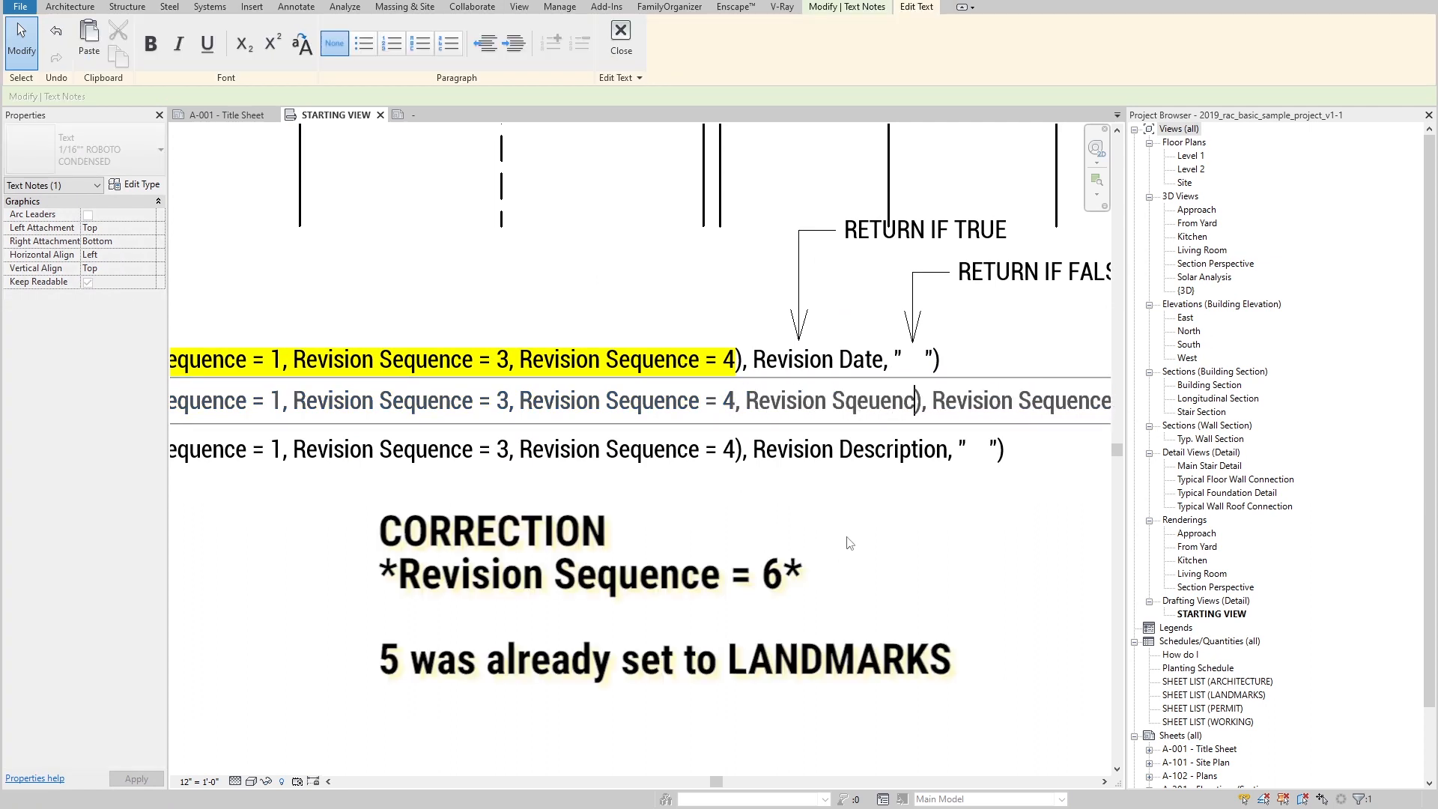
{"action": "key", "text": "BackSpace"}
{"action": "key", "text": "BackSpace"}
{"action": "key", "text": "BackSpace"}
{"action": "key", "text": "BackSpace"}
{"action": "key", "text": "BackSpace"}
{"action": "key", "text": "BackSpace"}
{"action": "type", "text": "equence = 5"}
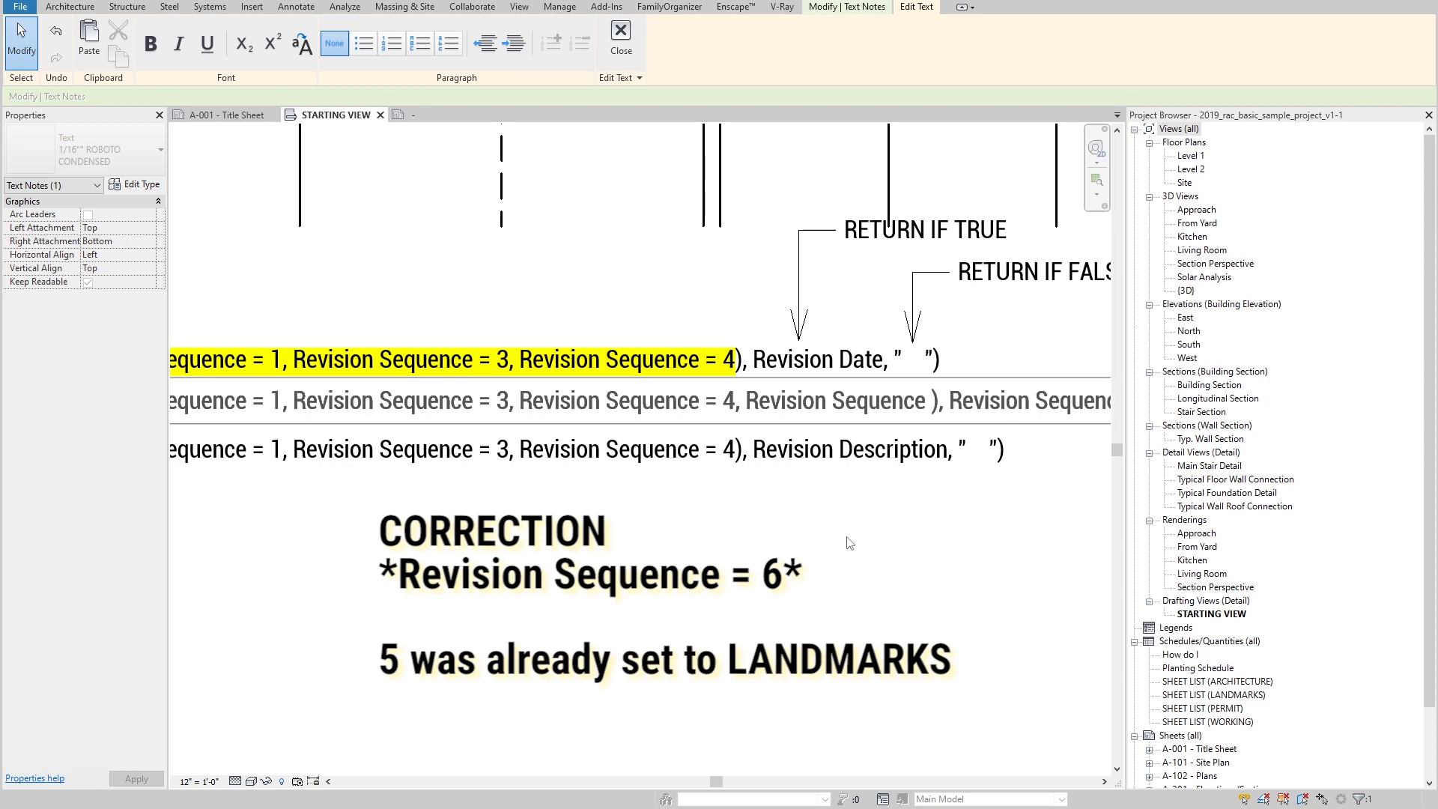
{"action": "left_click", "coordinate": [850, 542]}
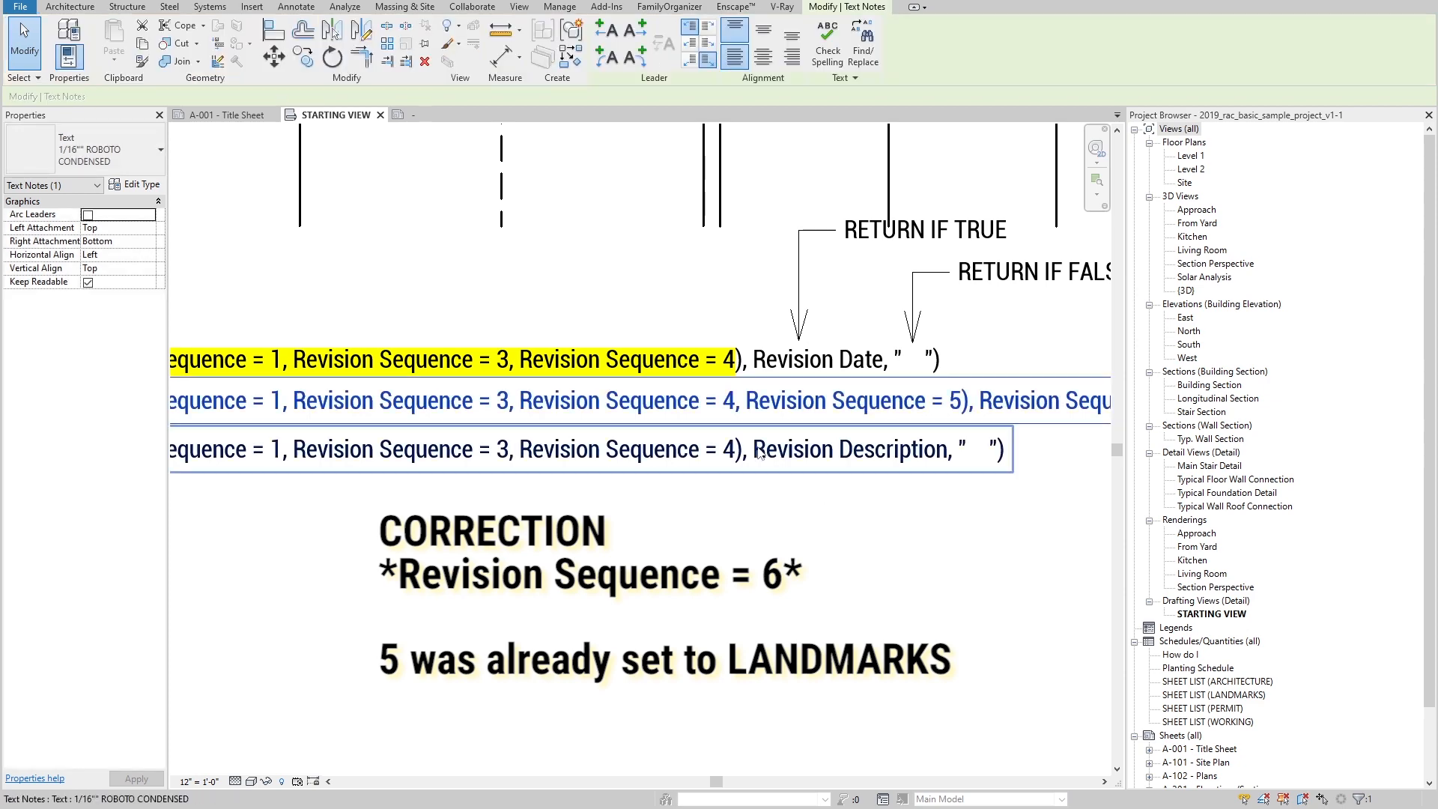
{"action": "scroll", "coordinate": [765, 442], "scroll_direction": "down", "scroll_amount": 2}
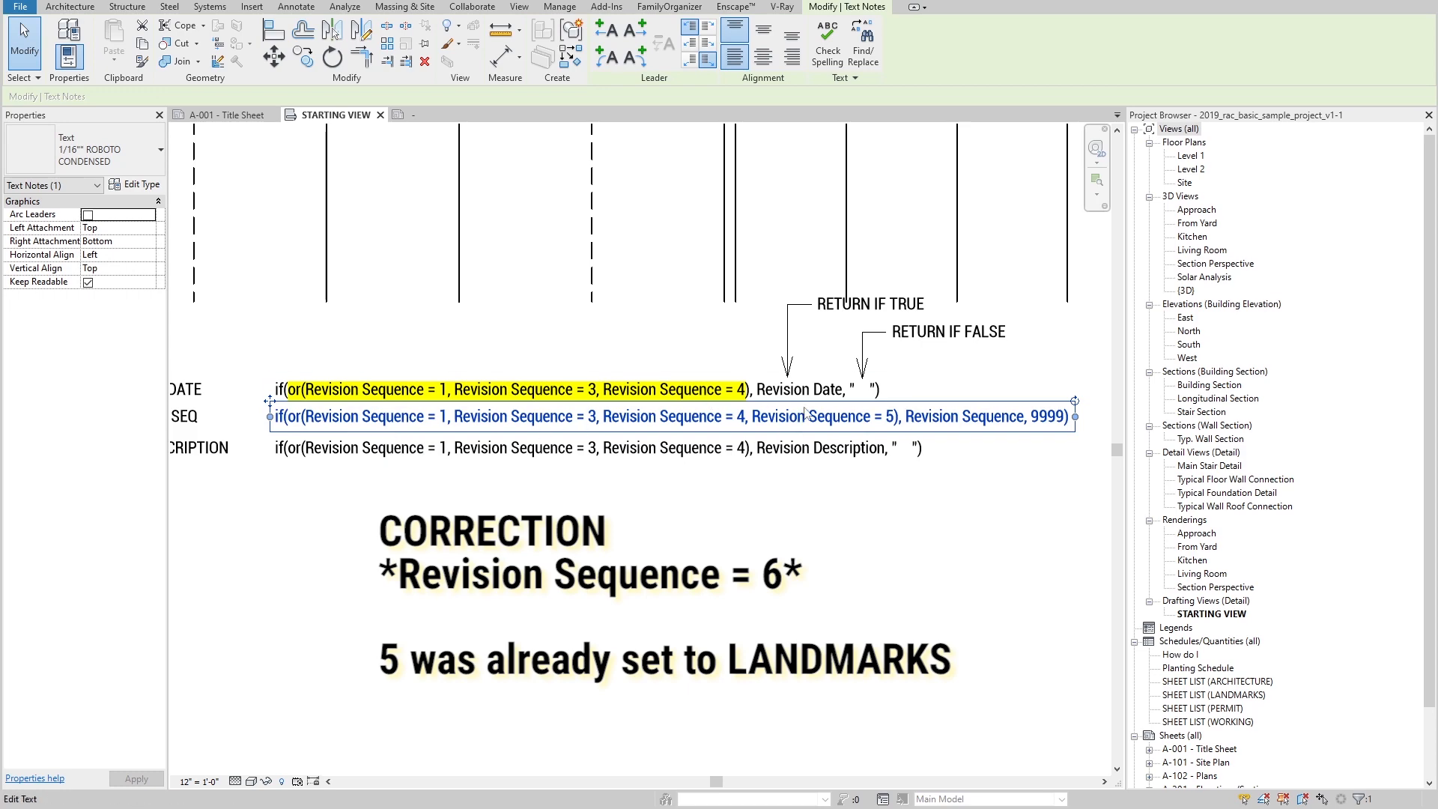
{"action": "key", "text": "ctrl+z"}
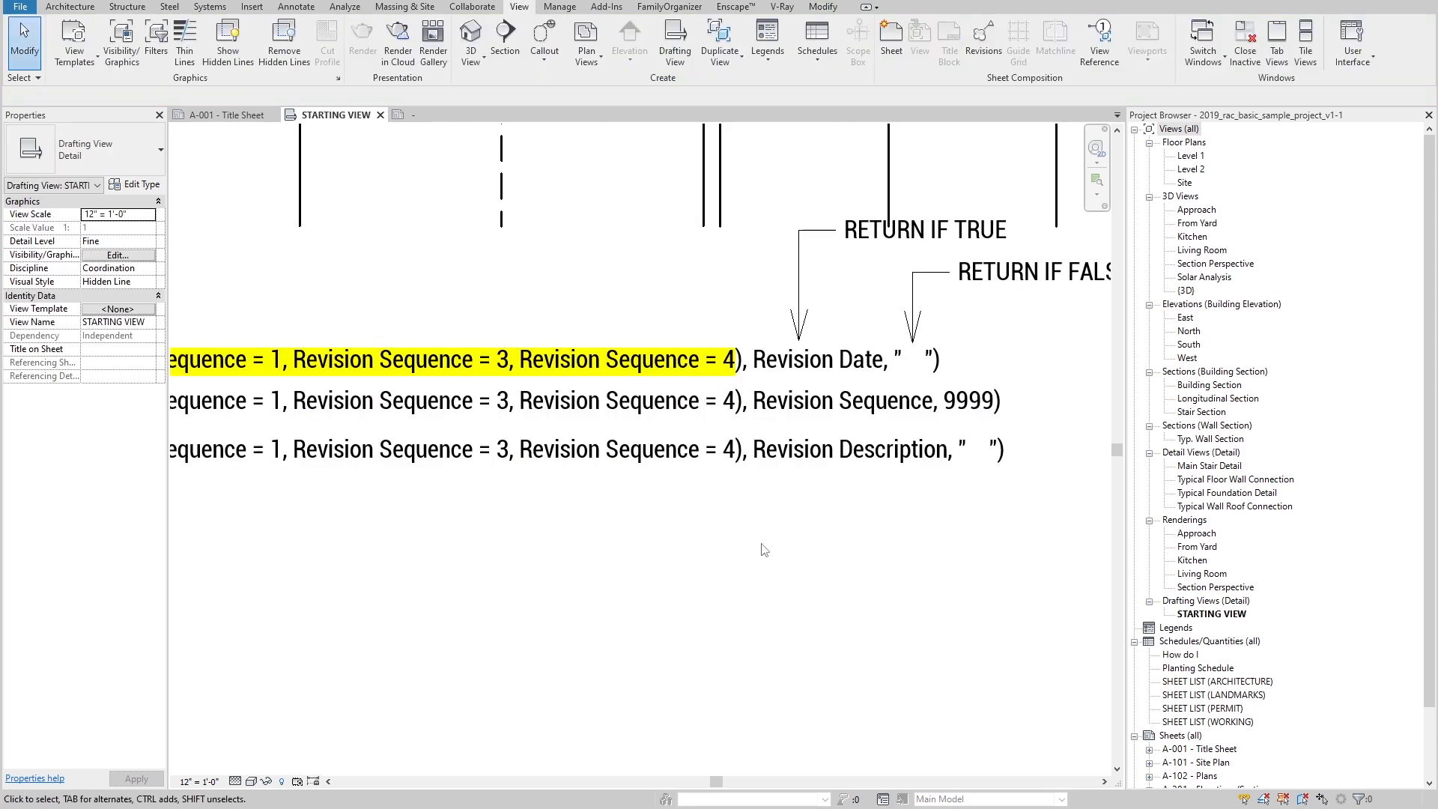
Step: Review the annotated formulas below the Issuance Tracker alongside the title block family and the tracker's sequence rows
{"action": "scroll", "coordinate": [746, 485], "scroll_direction": "down", "scroll_amount": 3}
{"action": "scroll", "coordinate": [722, 494], "scroll_direction": "down", "scroll_amount": 4}
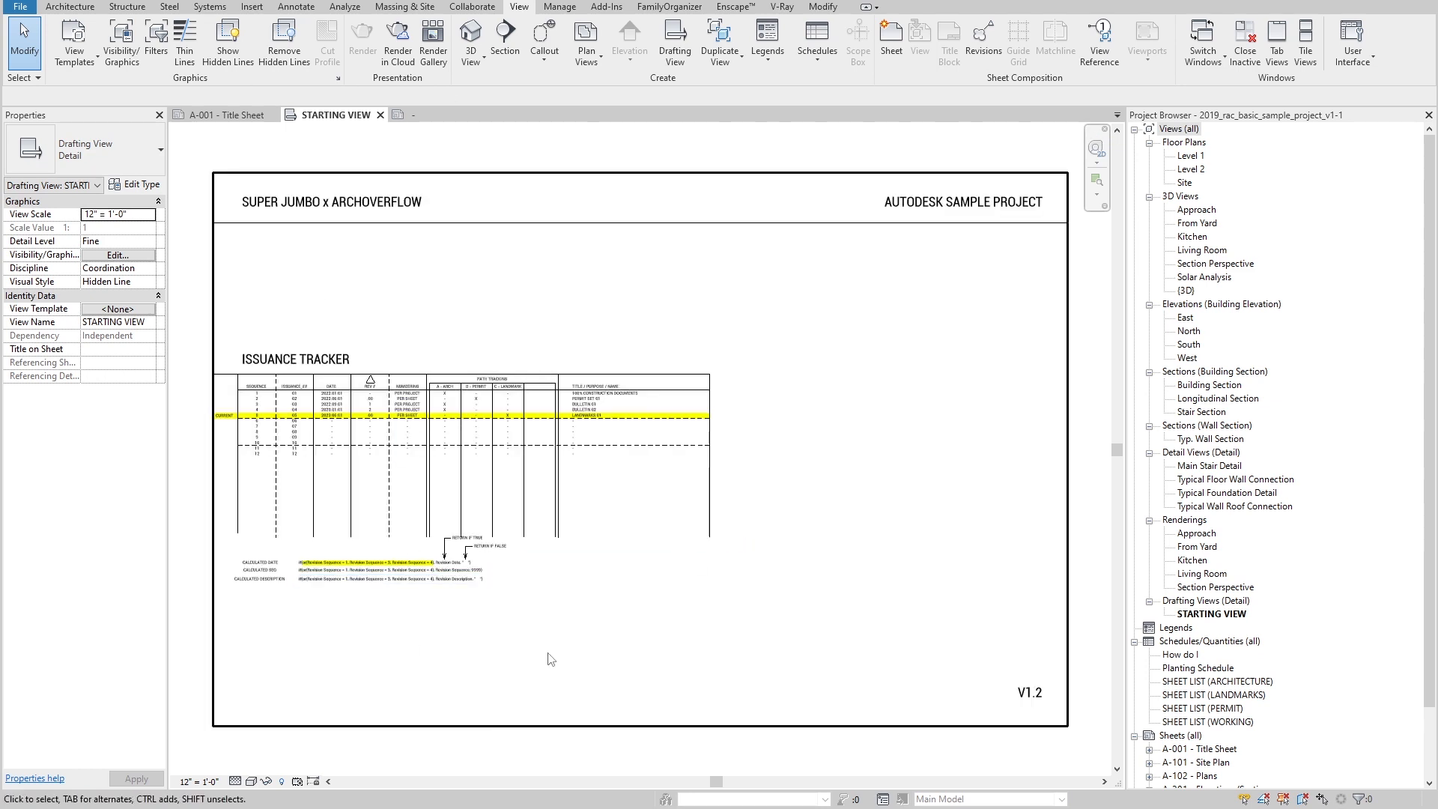
{"action": "left_click_drag", "start_coordinate": [556, 635], "coordinate": [283, 553]}
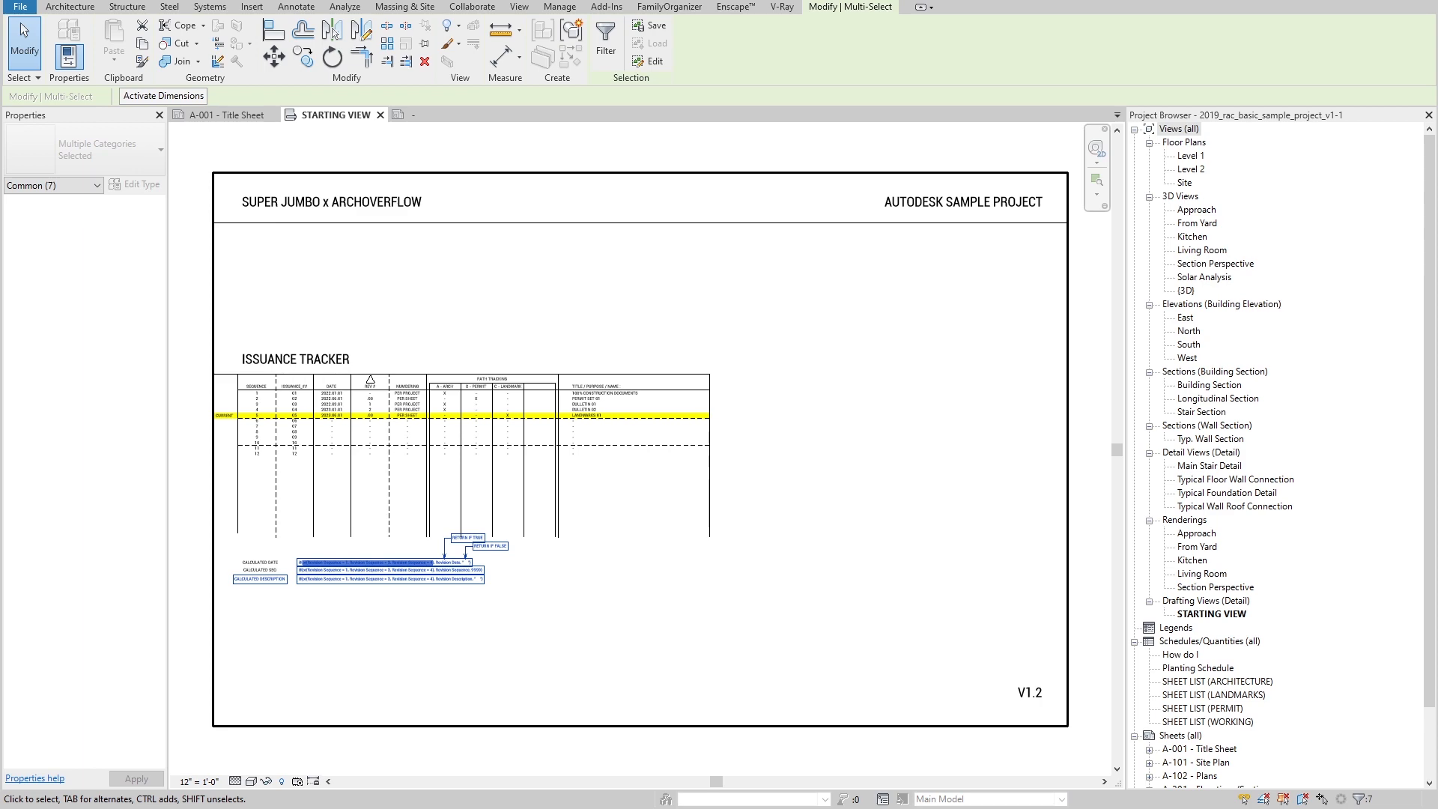
{"action": "scroll", "coordinate": [298, 626], "scroll_direction": "up", "scroll_amount": 1}
{"action": "left_click", "coordinate": [308, 600]}
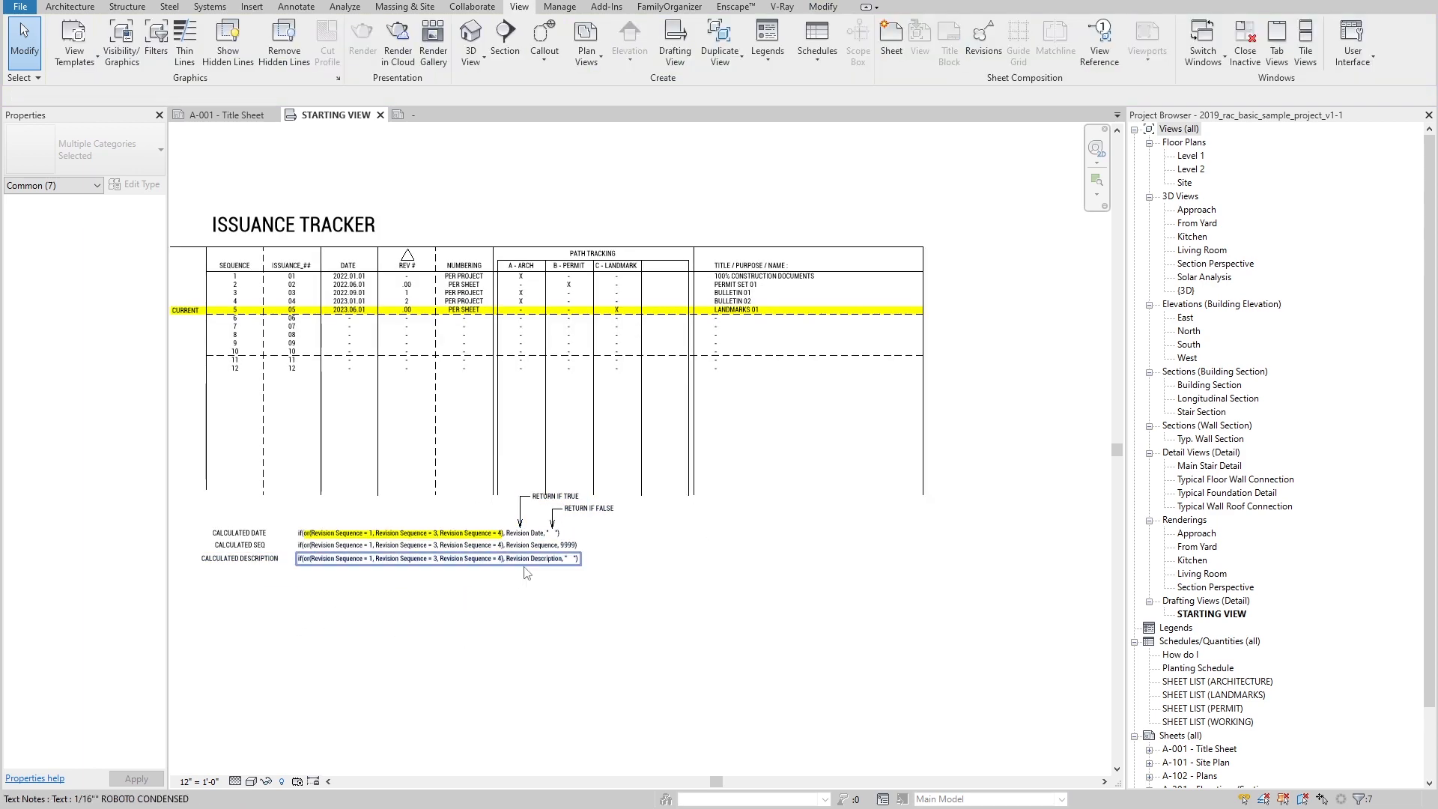
{"action": "scroll", "coordinate": [526, 572], "scroll_direction": "down", "scroll_amount": 1}
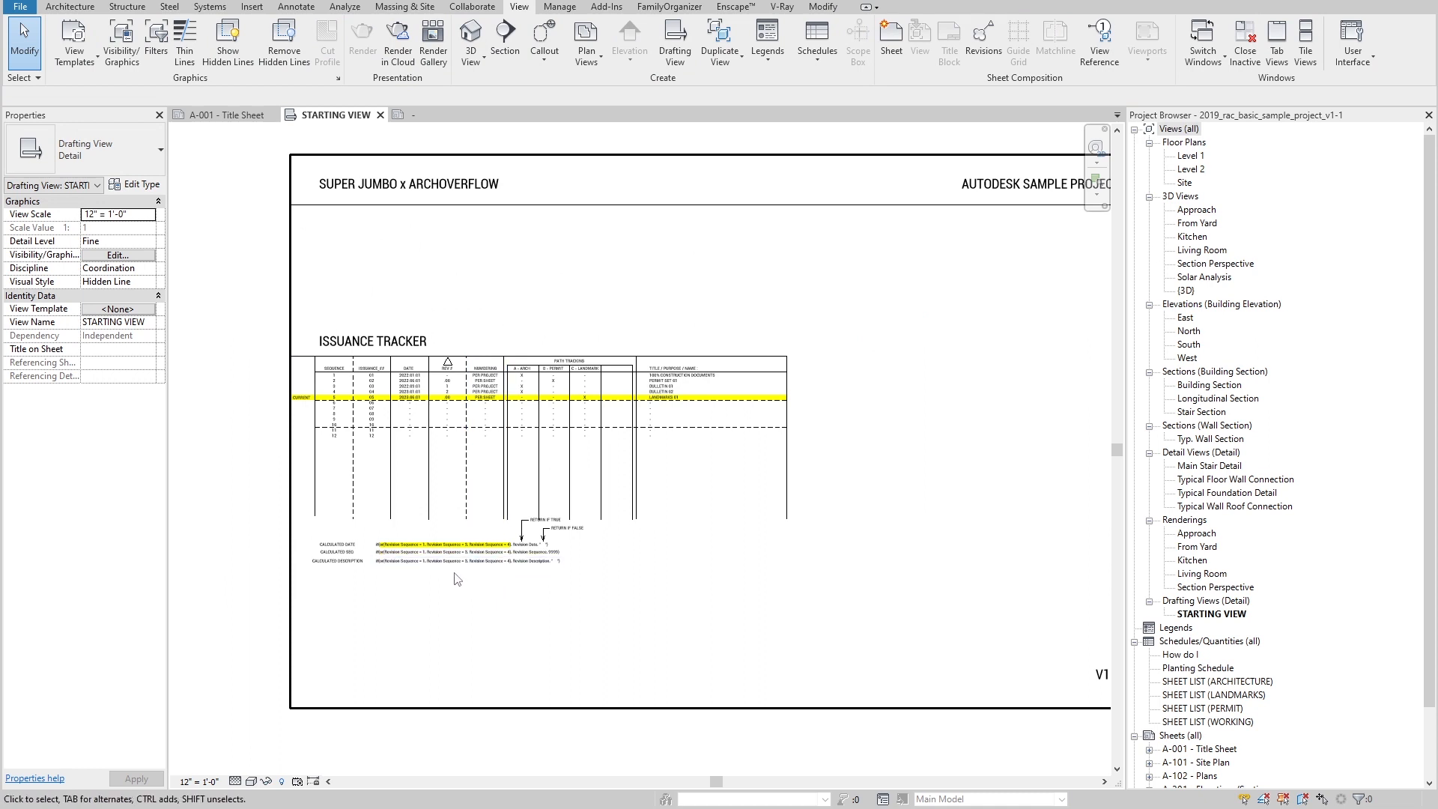
{"action": "key", "text": "a"}
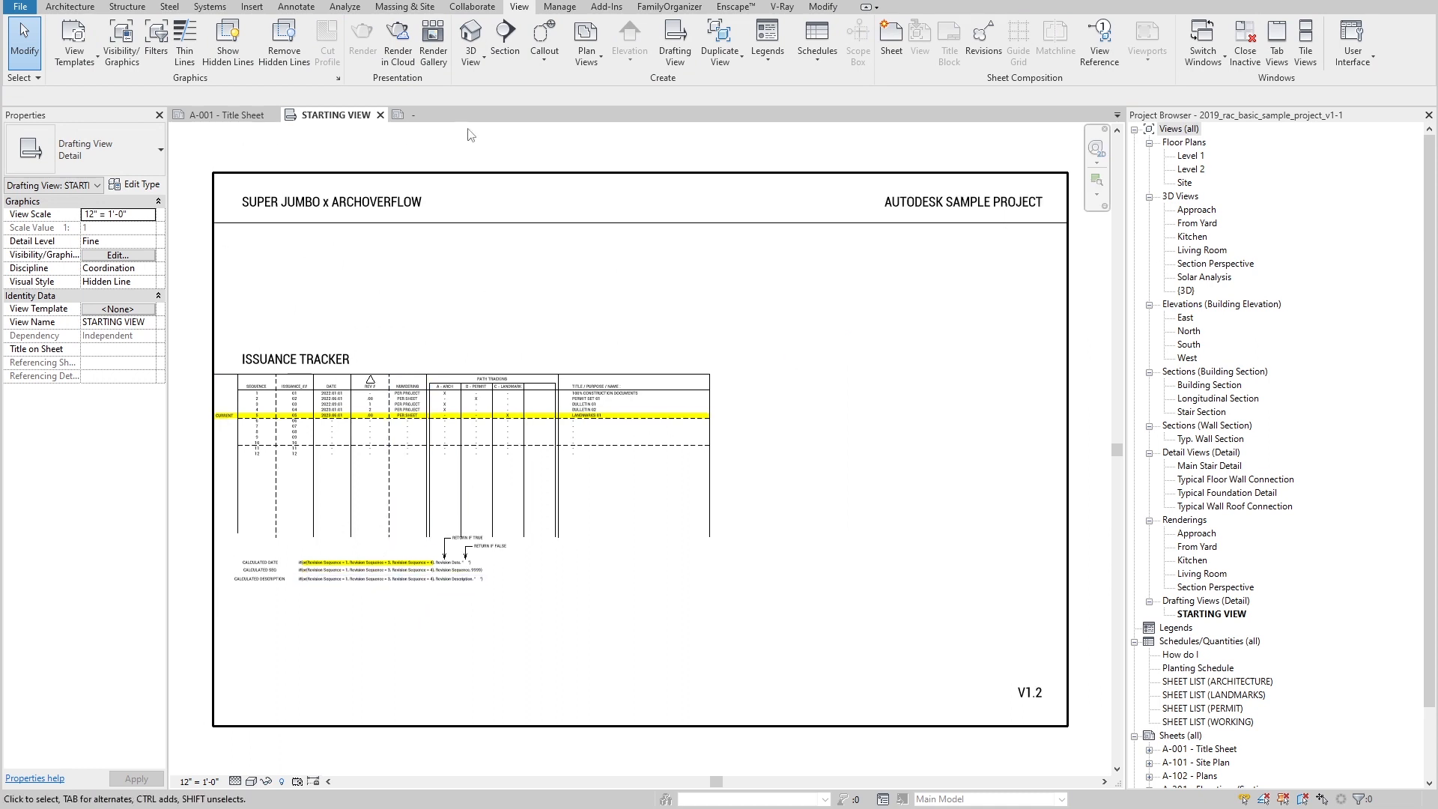
{"action": "left_click", "coordinate": [423, 116]}
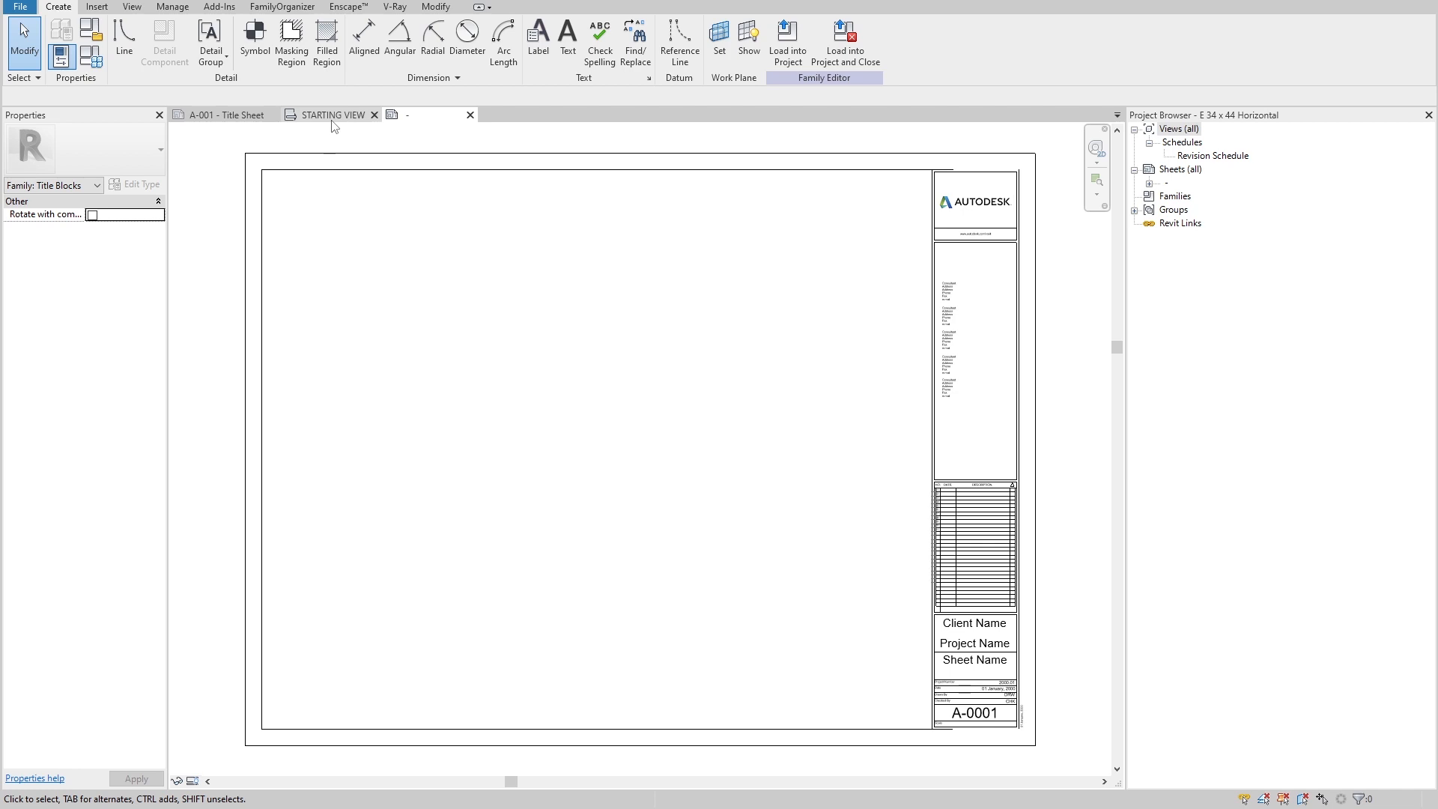
{"action": "left_click", "coordinate": [334, 115]}
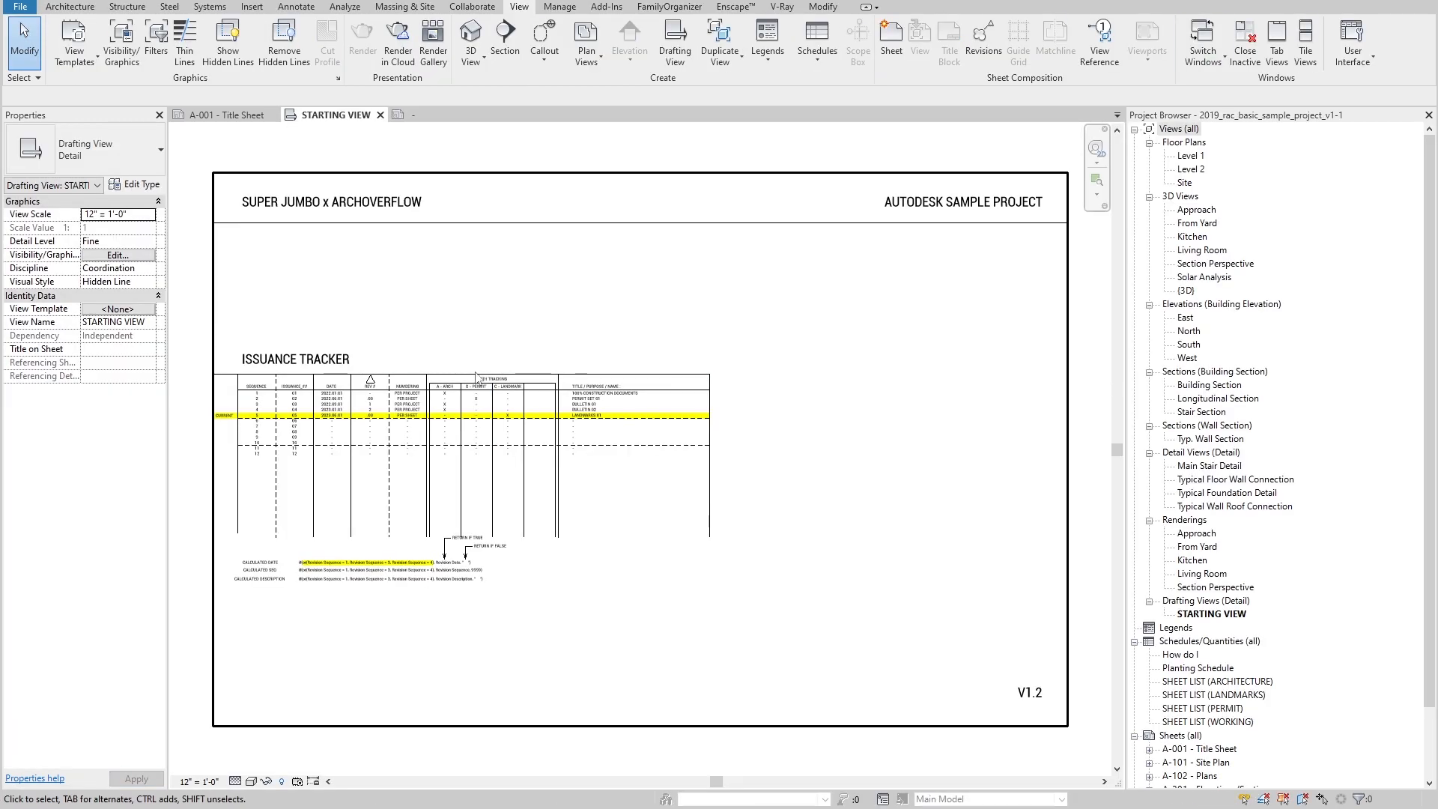
{"action": "scroll", "coordinate": [248, 410], "scroll_direction": "up", "scroll_amount": 5}
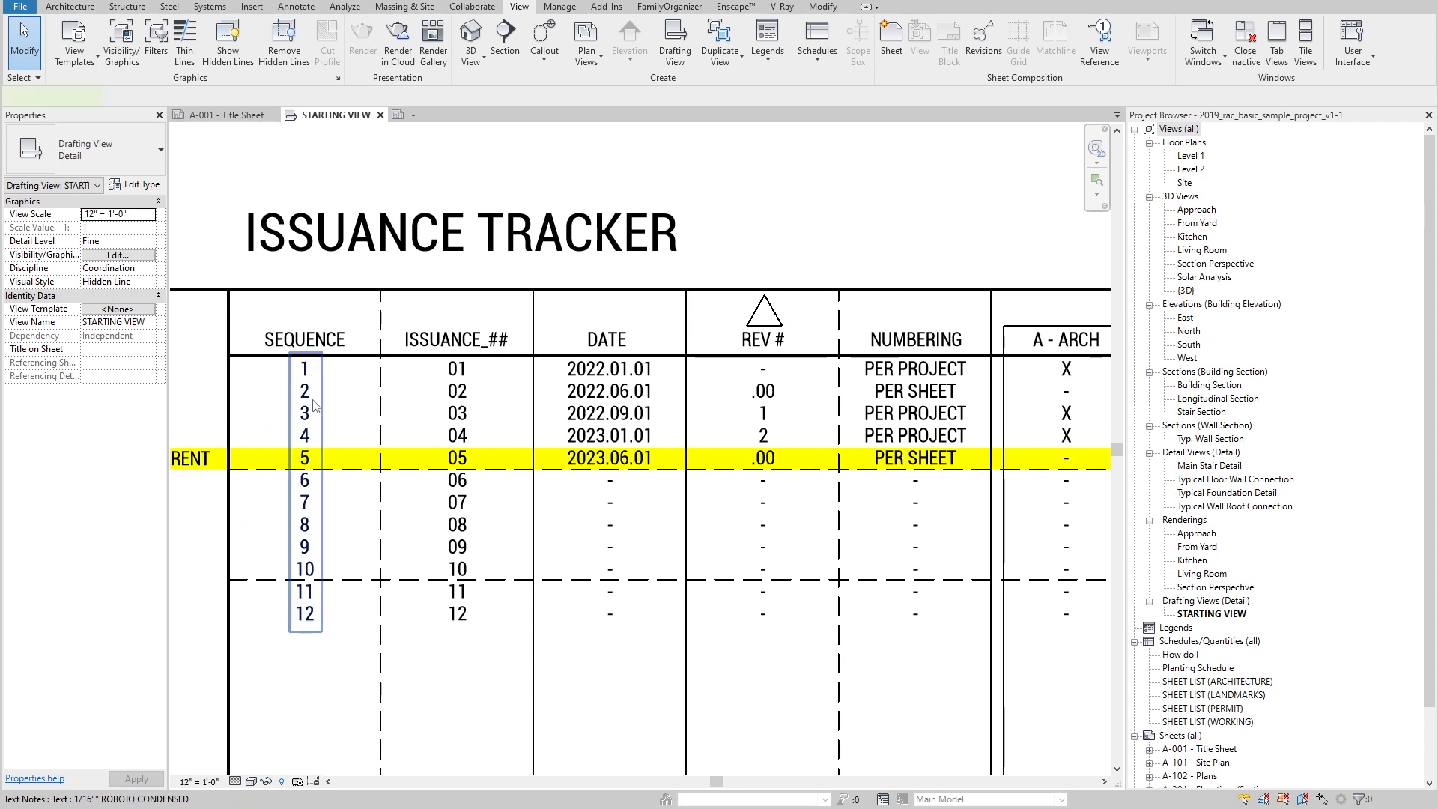
{"action": "scroll", "coordinate": [409, 405], "scroll_direction": "down", "scroll_amount": 3}
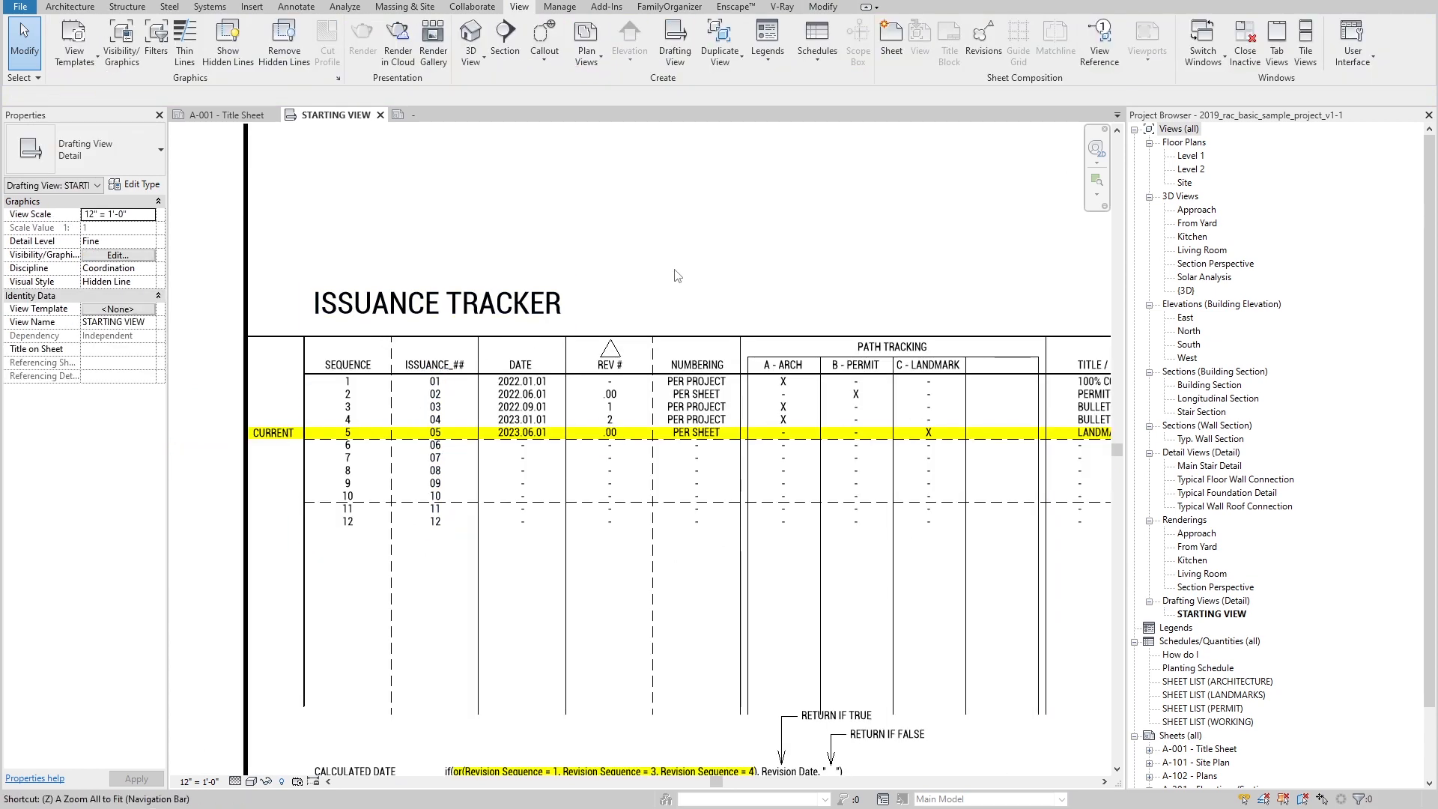
{"action": "key", "text": "a"}
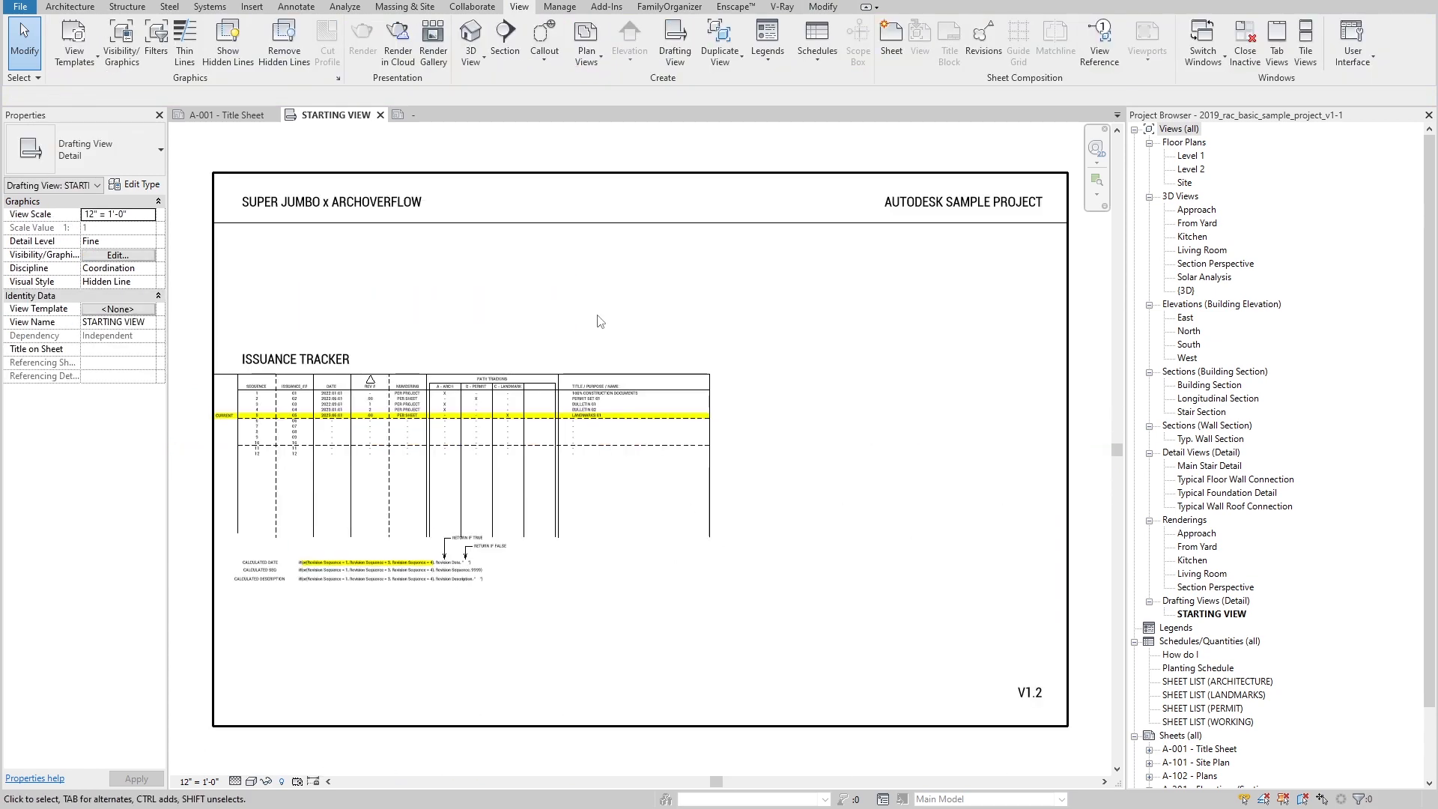